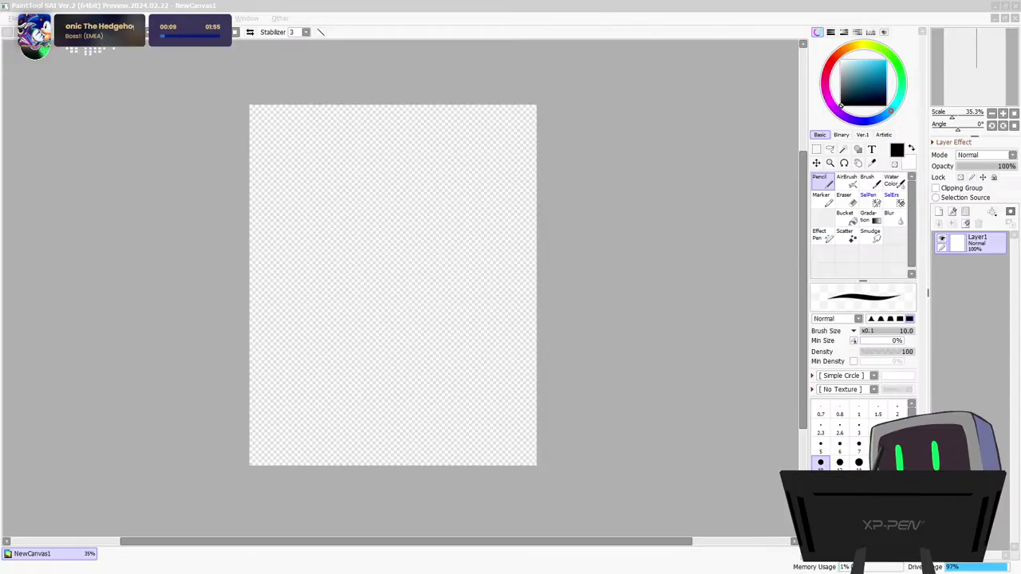
View the Sonic fighting-pose render and the sketch sheet of running poses as drawing references, and return to the blank canvas
scroll(416, 201, up, 1)
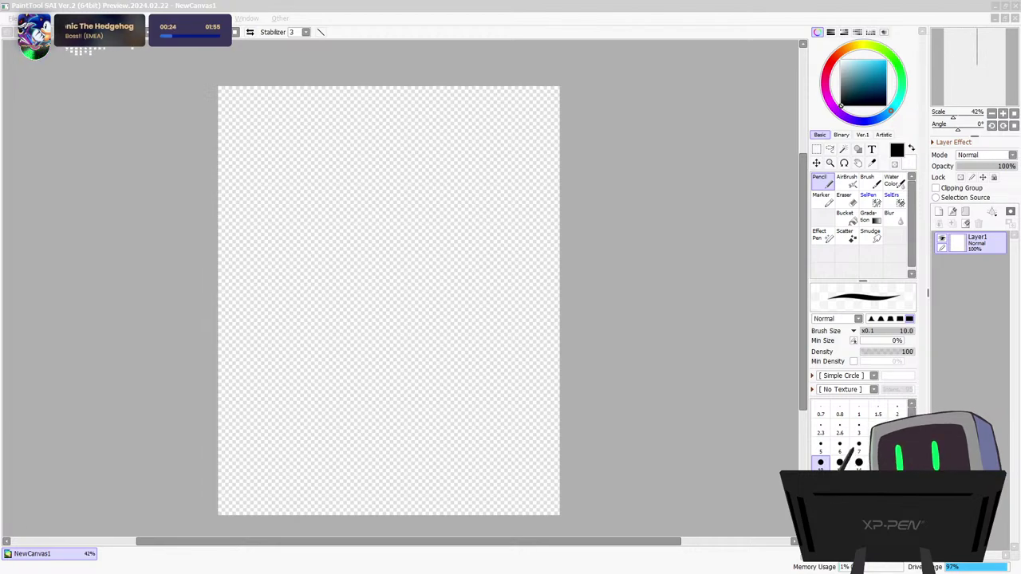
key(super+e)
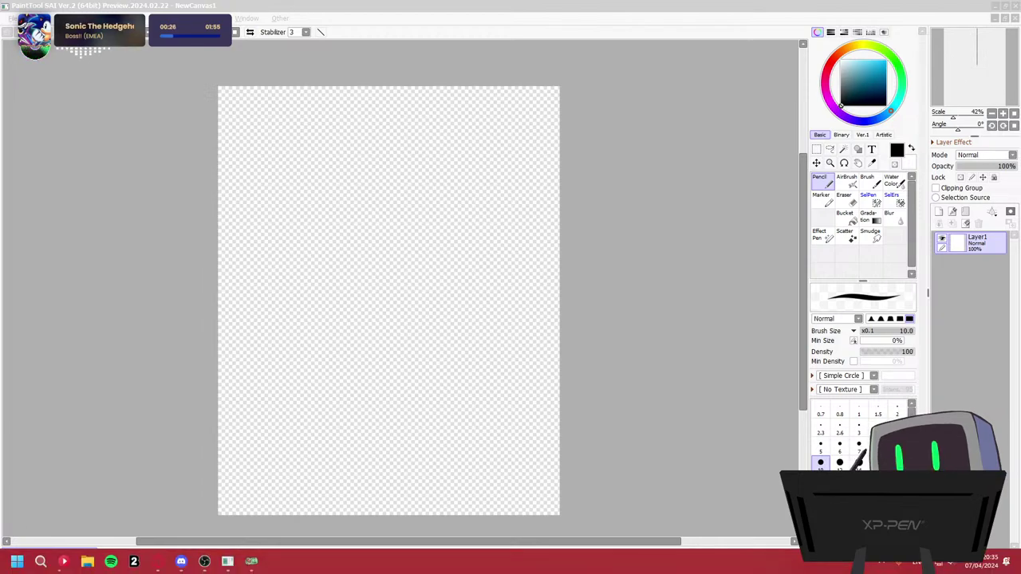
drag(654, 80, 0, 132)
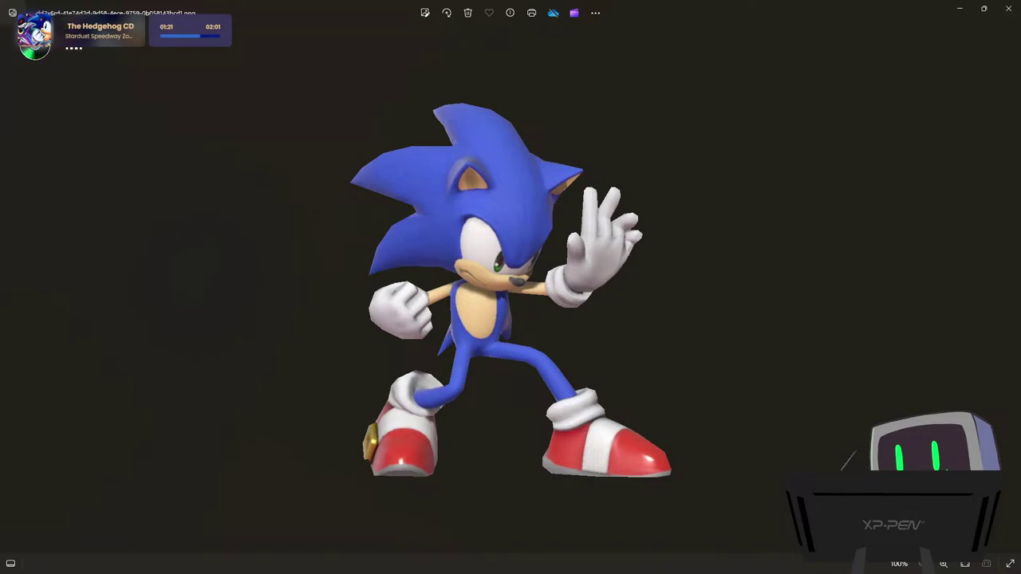
drag(831, 264, 624, 133)
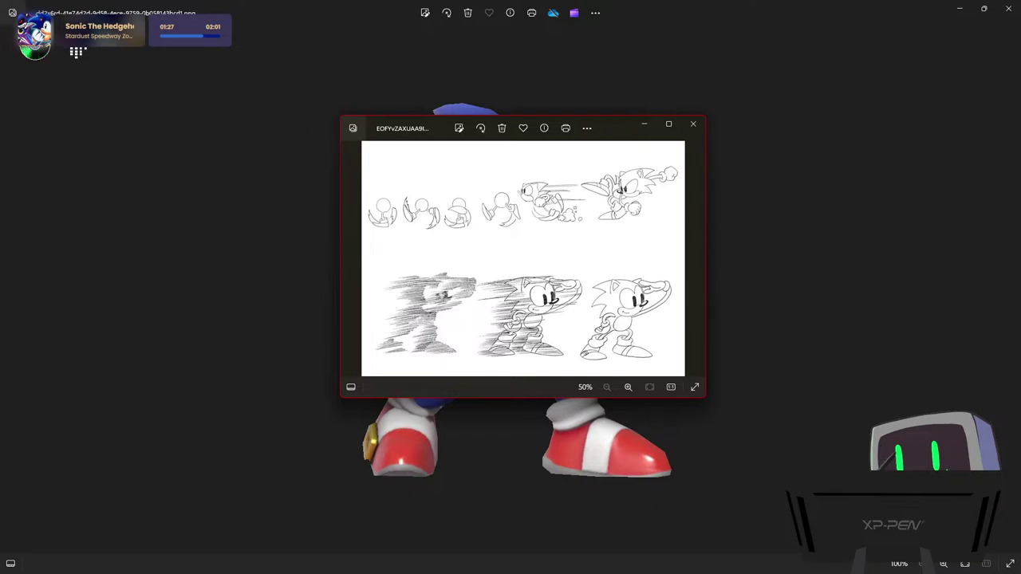
click(693, 124)
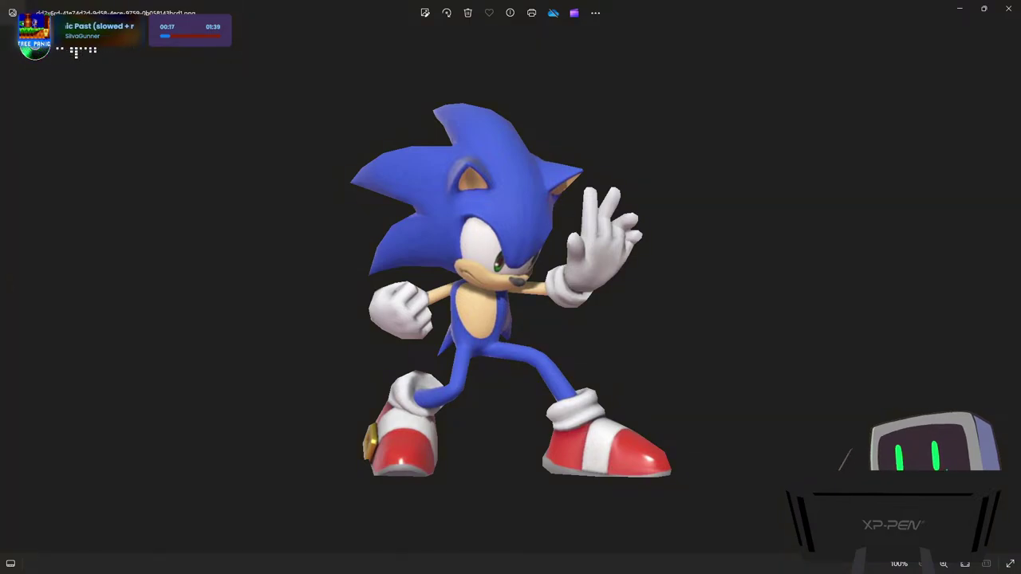
mouse_move(335, 11)
mouse_down()
mouse_move(8, 275)
mouse_move(0, 200)
mouse_up()
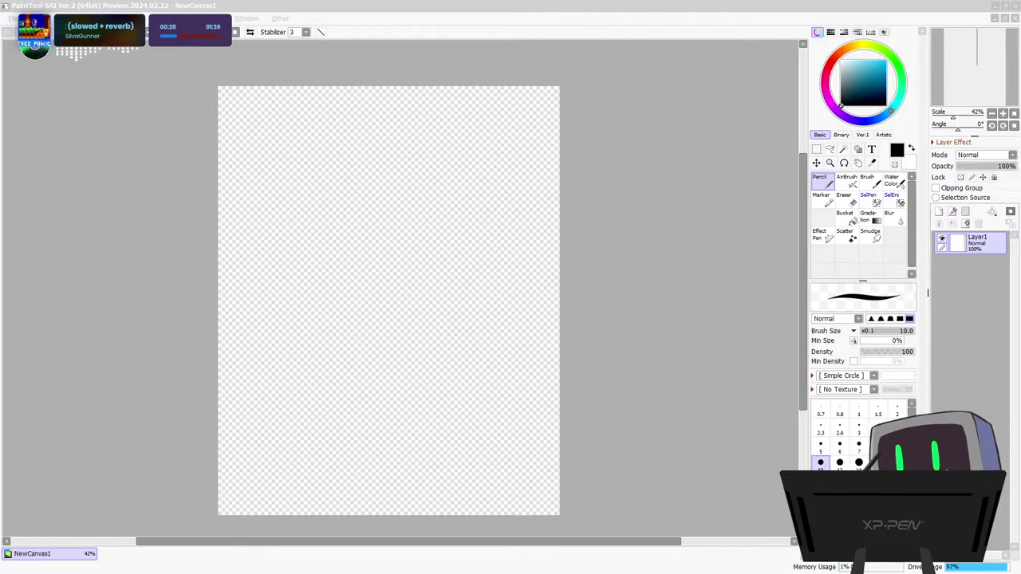
key(alt+Tab)
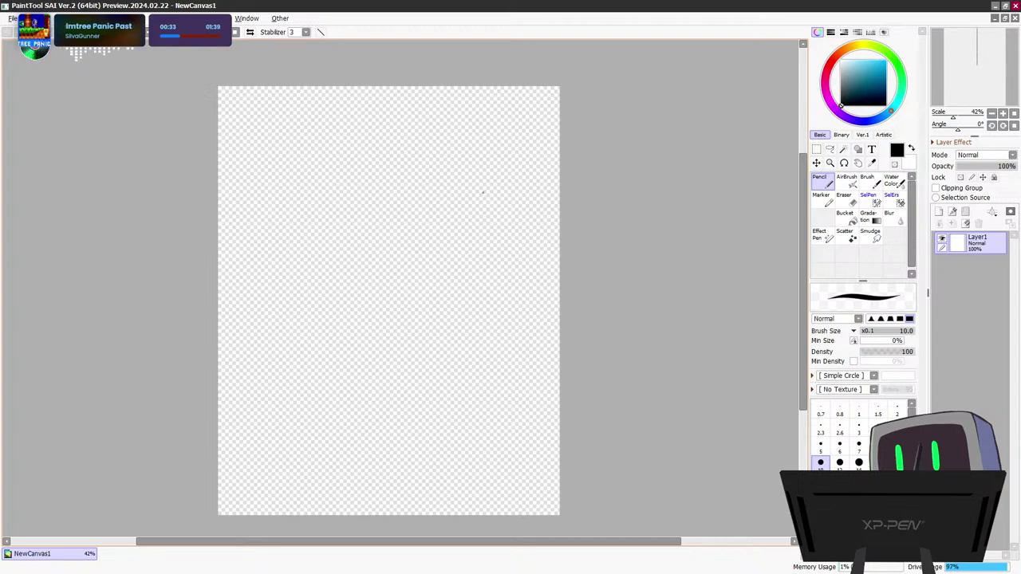
scroll(424, 222, up, 3)
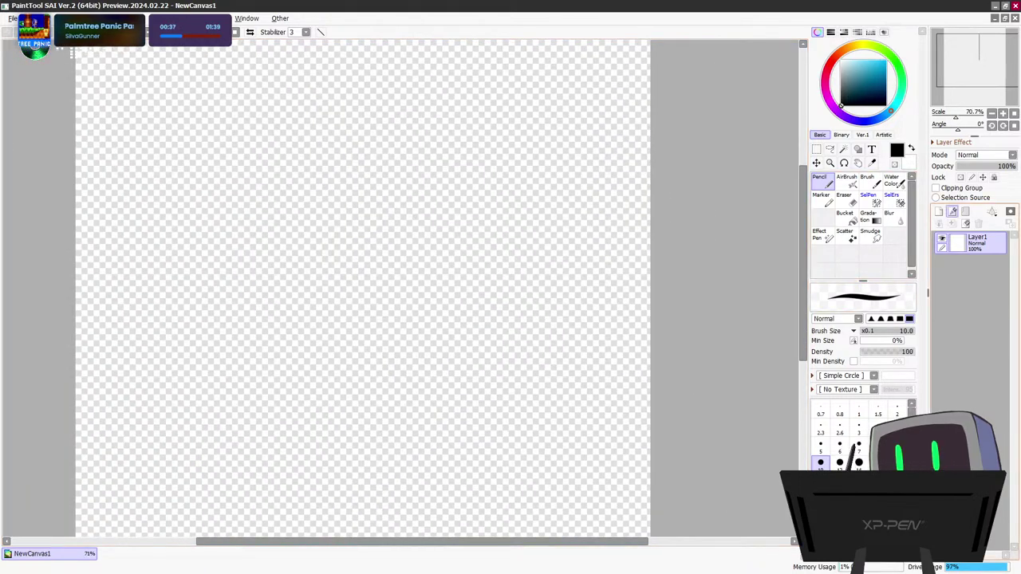
click(952, 212)
scroll(299, 268, up, 2)
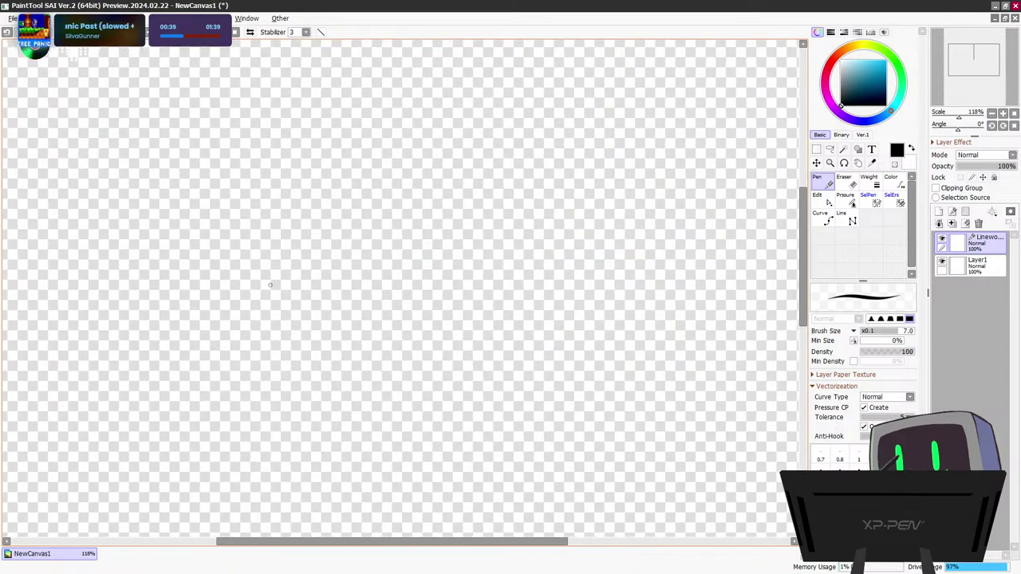
scroll(272, 239, down, 2)
scroll(231, 198, up, 1)
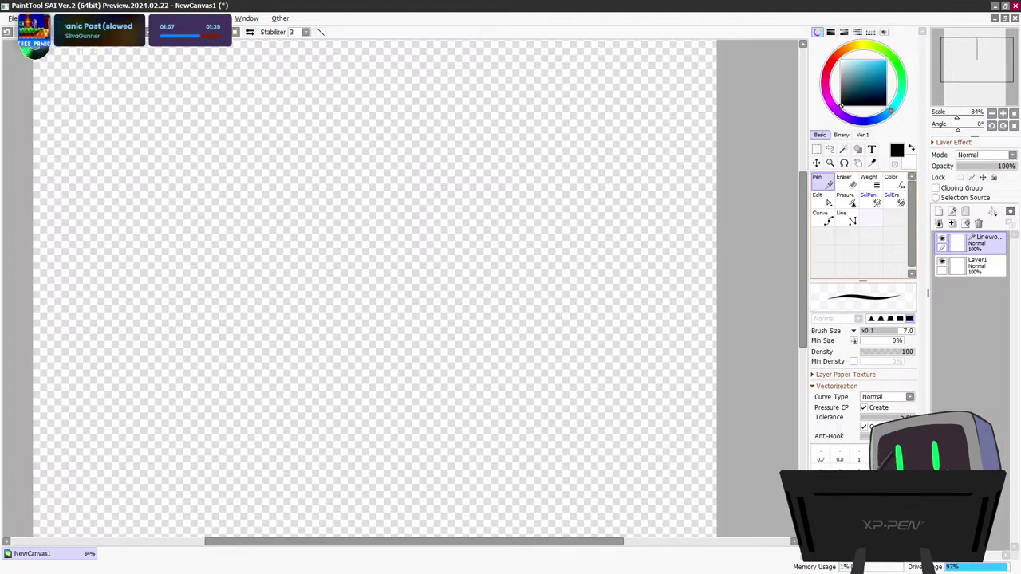
scroll(528, 329, down, 3)
scroll(528, 330, up, 1)
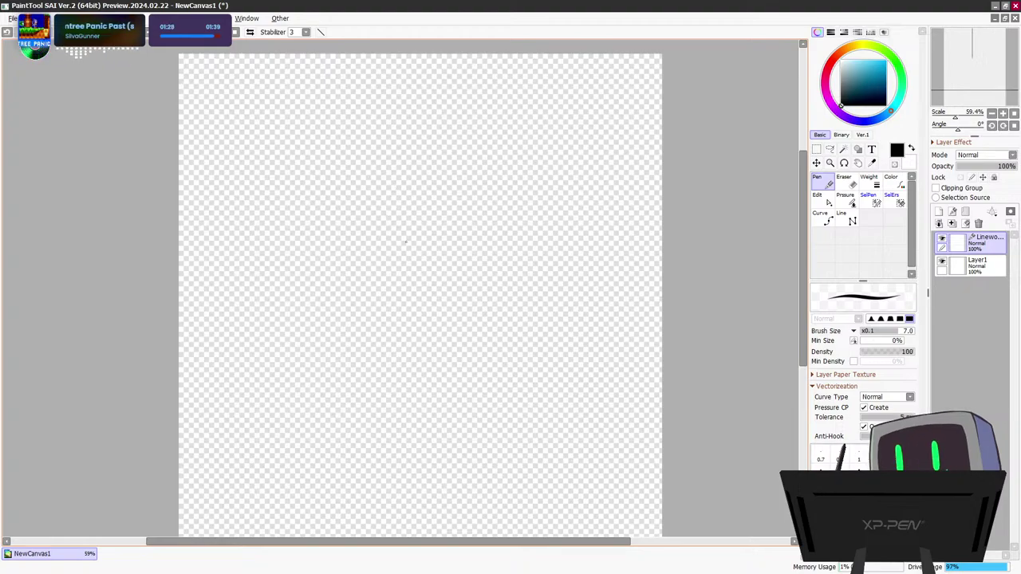
mouse_move(412, 199)
mouse_down()
mouse_move(388, 210)
mouse_move(383, 191)
mouse_move(377, 212)
mouse_move(387, 195)
mouse_move(375, 208)
mouse_move(399, 199)
mouse_up()
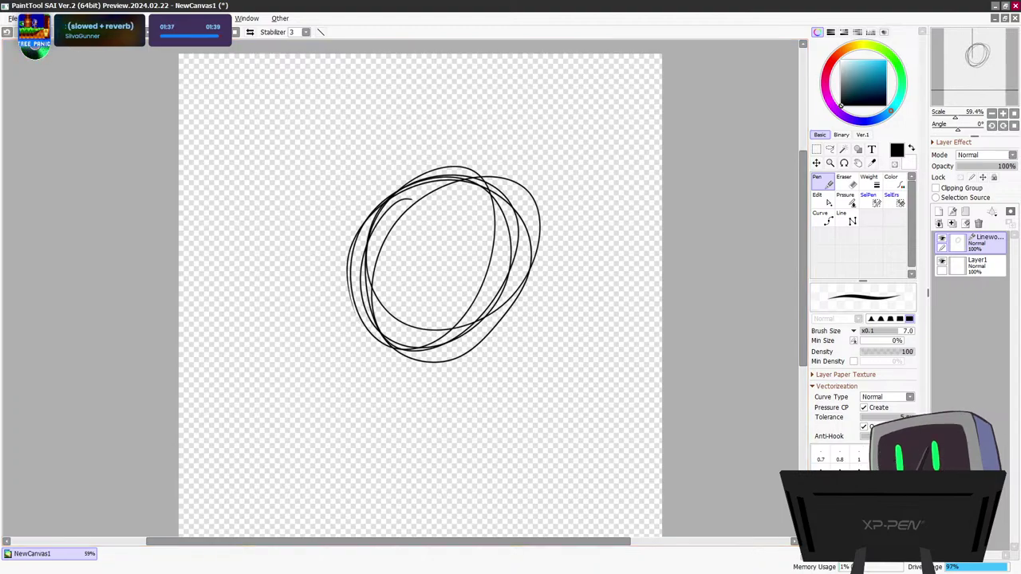
click(979, 224)
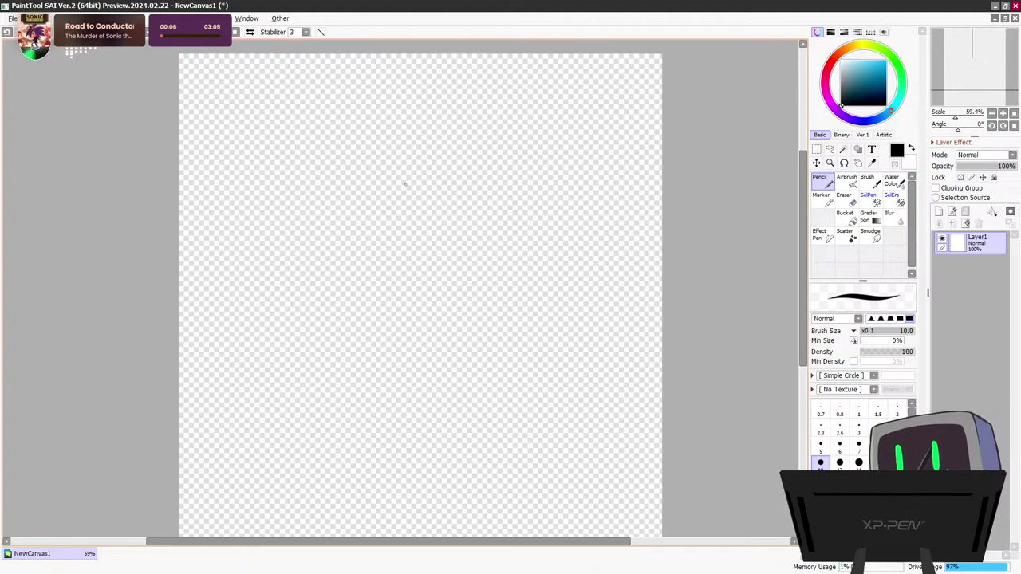
Sketch a large round head shape in the canvas's upper middle on Layer1, building up its outline with loose overlapping black size 10 Pencil strokes
mouse_move(433, 192)
mouse_down()
mouse_move(373, 276)
mouse_move(490, 334)
mouse_move(471, 179)
mouse_move(382, 317)
mouse_move(512, 253)
mouse_move(389, 248)
mouse_move(540, 300)
mouse_move(423, 182)
mouse_move(481, 356)
mouse_move(461, 185)
mouse_move(383, 225)
mouse_up()
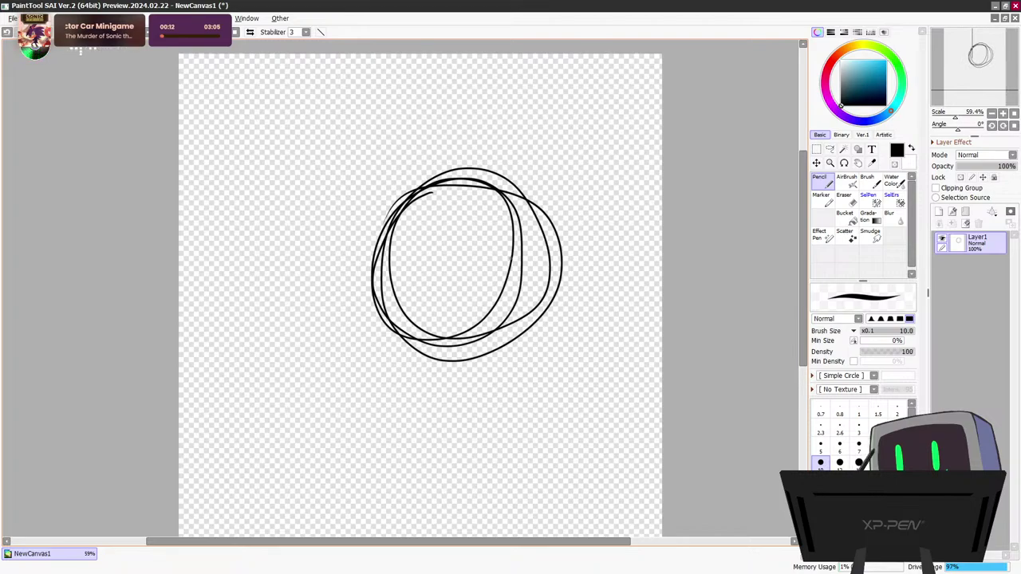
drag(418, 346, 528, 281)
drag(421, 188, 516, 293)
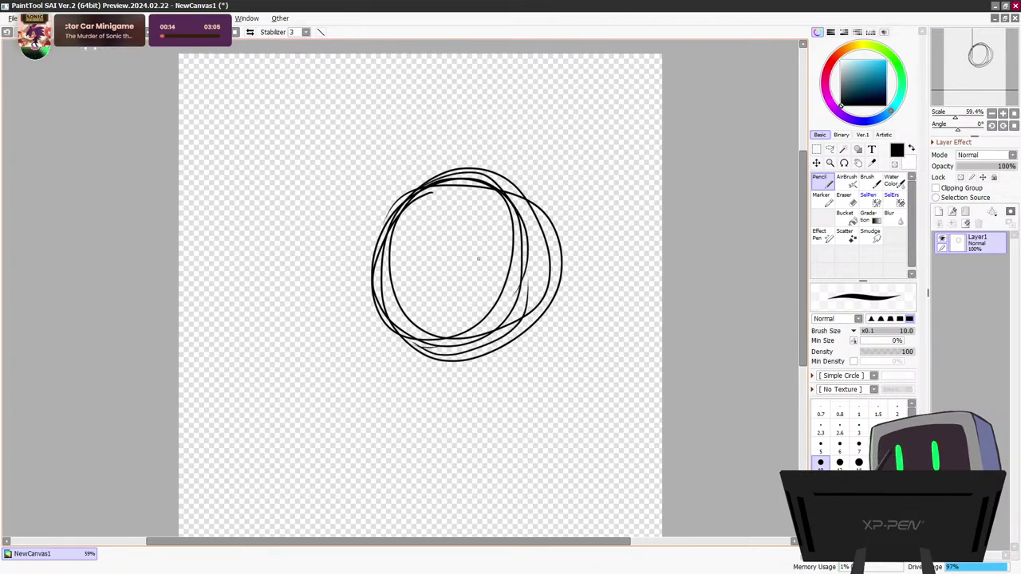
drag(485, 181, 527, 312)
drag(525, 201, 494, 345)
drag(545, 239, 528, 309)
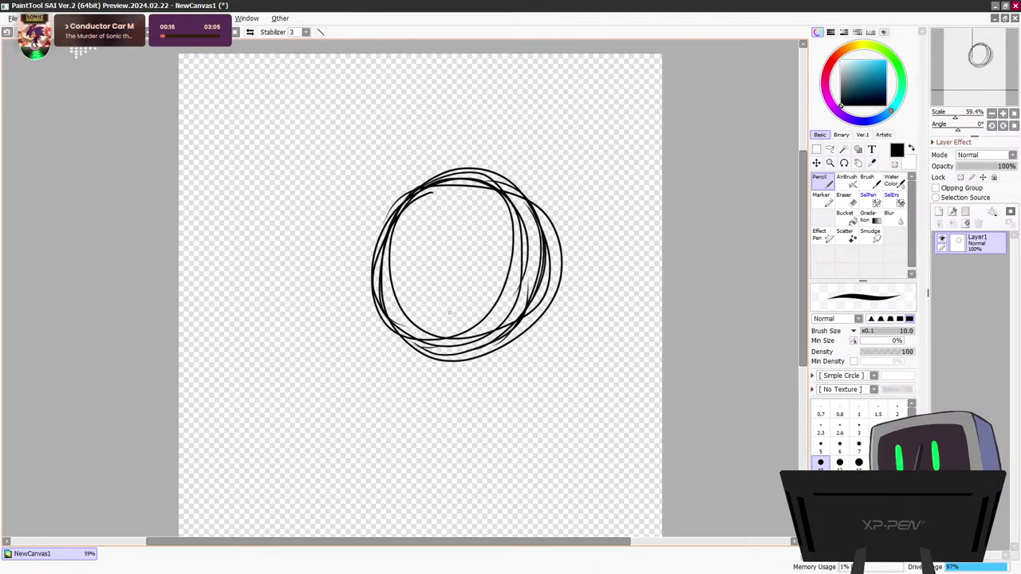
mouse_move(382, 267)
mouse_down()
mouse_move(401, 333)
mouse_move(511, 324)
mouse_up()
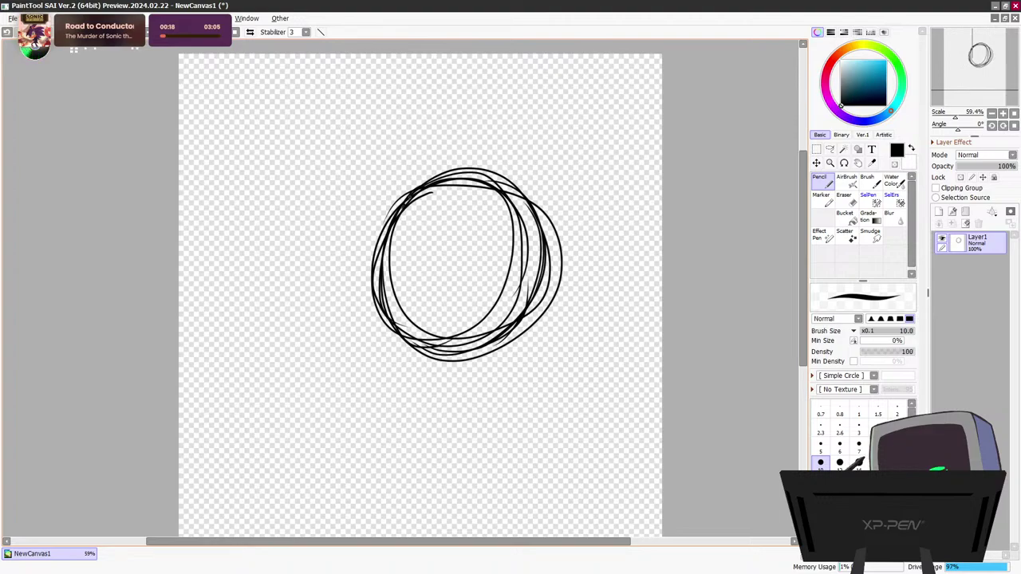
mouse_move(449, 174)
mouse_down()
mouse_move(514, 204)
mouse_move(526, 295)
mouse_up()
drag(513, 196, 538, 303)
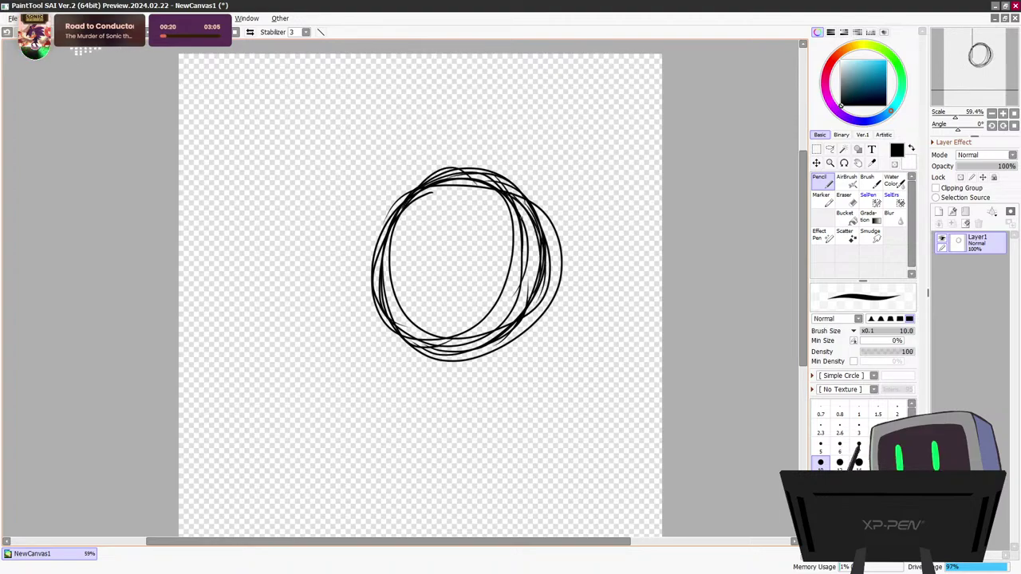
drag(537, 212, 539, 315)
drag(545, 225, 549, 236)
drag(529, 315, 483, 355)
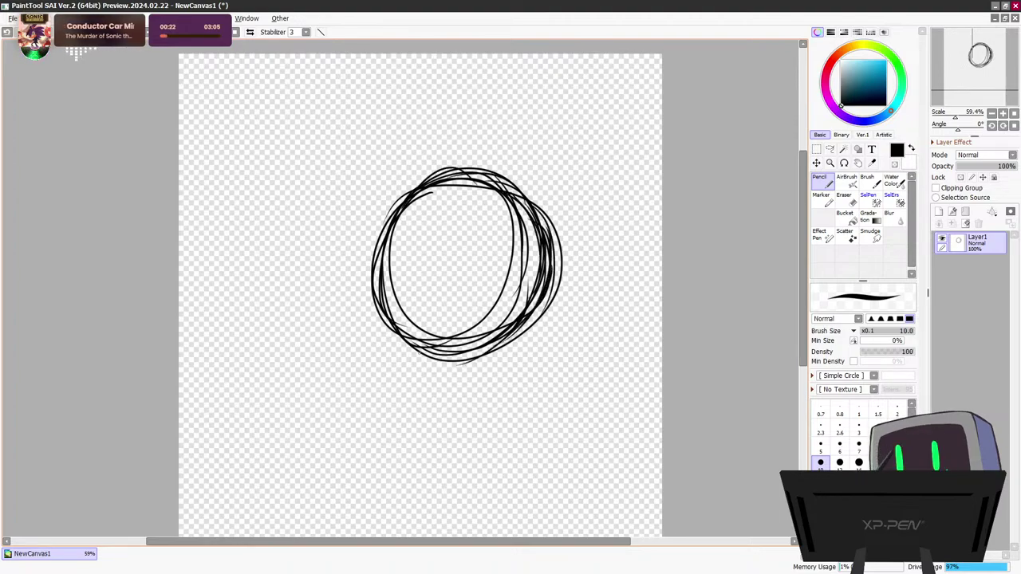
drag(571, 292, 459, 366)
drag(547, 273, 539, 300)
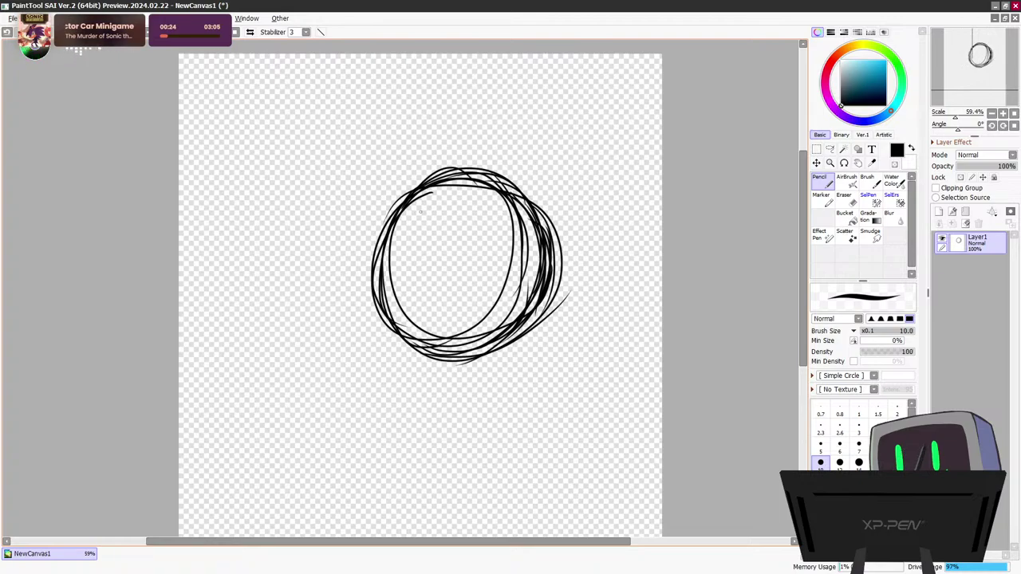
mouse_move(395, 206)
mouse_down()
mouse_move(461, 171)
mouse_move(541, 212)
mouse_up()
mouse_move(509, 174)
mouse_down()
mouse_move(556, 261)
mouse_move(547, 316)
mouse_move(507, 339)
mouse_up()
drag(421, 182, 355, 303)
mouse_move(386, 228)
mouse_down()
mouse_move(387, 331)
mouse_move(506, 363)
mouse_move(381, 265)
mouse_up()
mouse_move(388, 319)
mouse_down()
mouse_move(423, 358)
mouse_move(470, 364)
mouse_up()
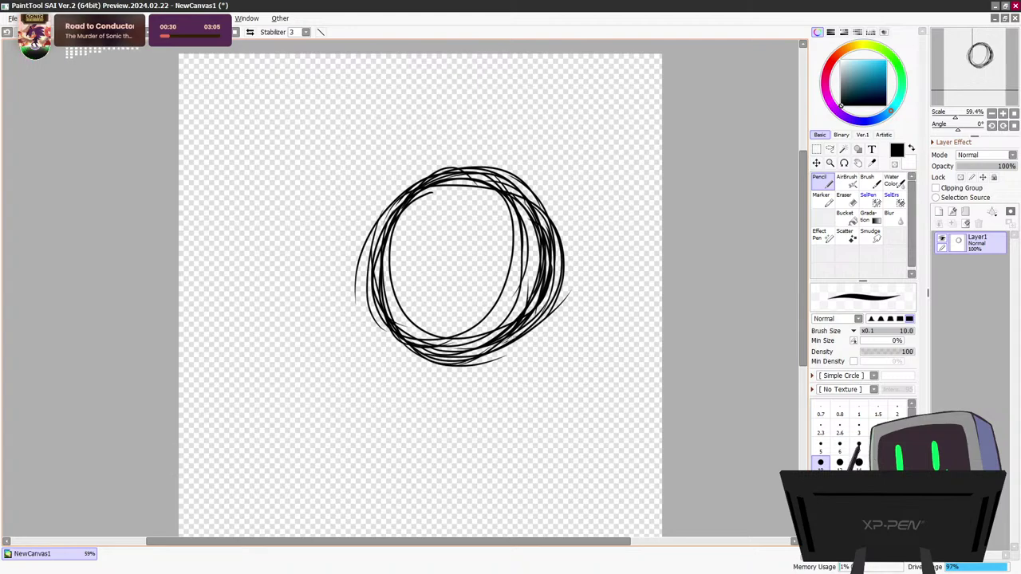
drag(552, 292, 508, 342)
drag(457, 173, 546, 213)
drag(524, 332, 561, 283)
mouse_move(539, 323)
mouse_down()
mouse_move(485, 363)
mouse_move(449, 350)
mouse_up()
drag(430, 175, 367, 229)
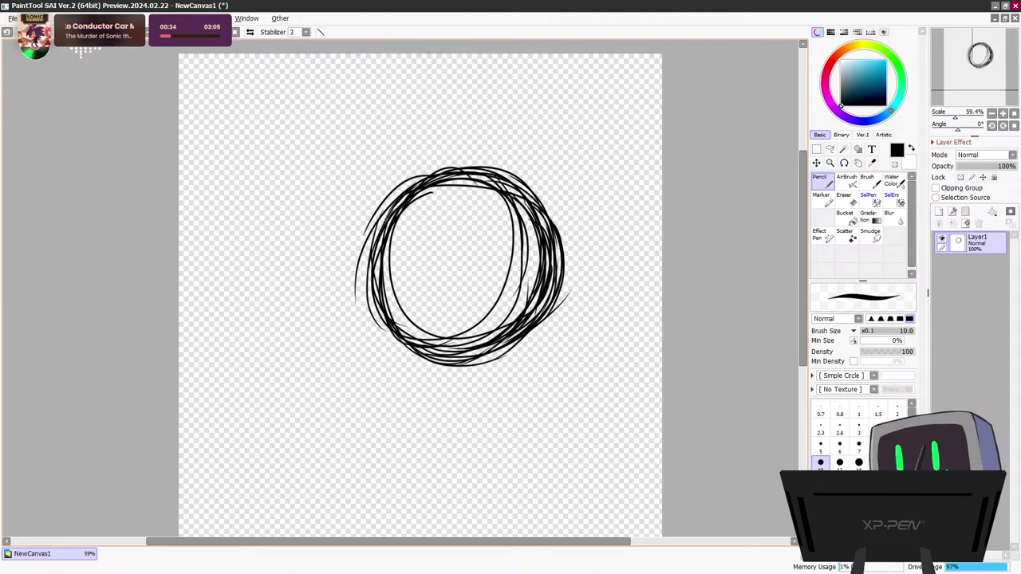
mouse_move(428, 177)
mouse_down()
mouse_move(356, 267)
mouse_move(351, 300)
mouse_up()
drag(375, 248, 369, 343)
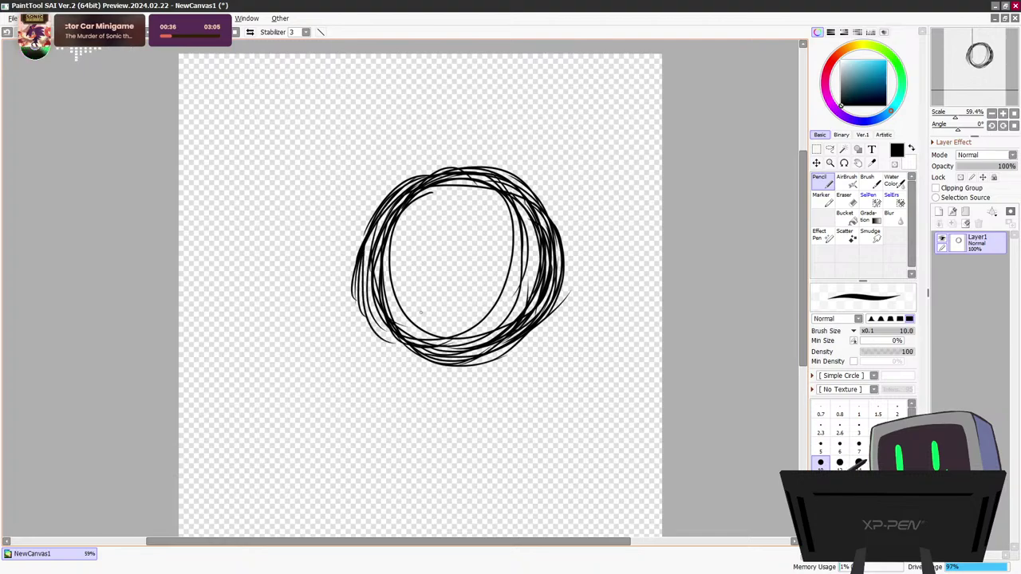
drag(372, 296, 431, 355)
drag(357, 210, 398, 348)
drag(368, 246, 382, 360)
drag(365, 301, 403, 343)
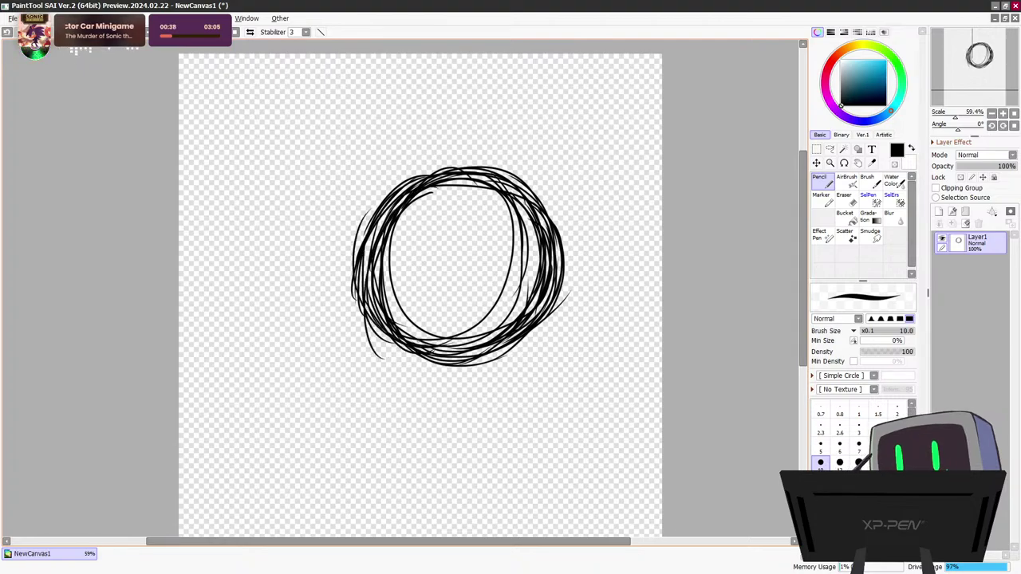
mouse_move(405, 154)
mouse_down()
mouse_move(356, 263)
mouse_move(375, 309)
mouse_move(434, 370)
mouse_up()
drag(347, 283, 456, 376)
drag(352, 258, 349, 285)
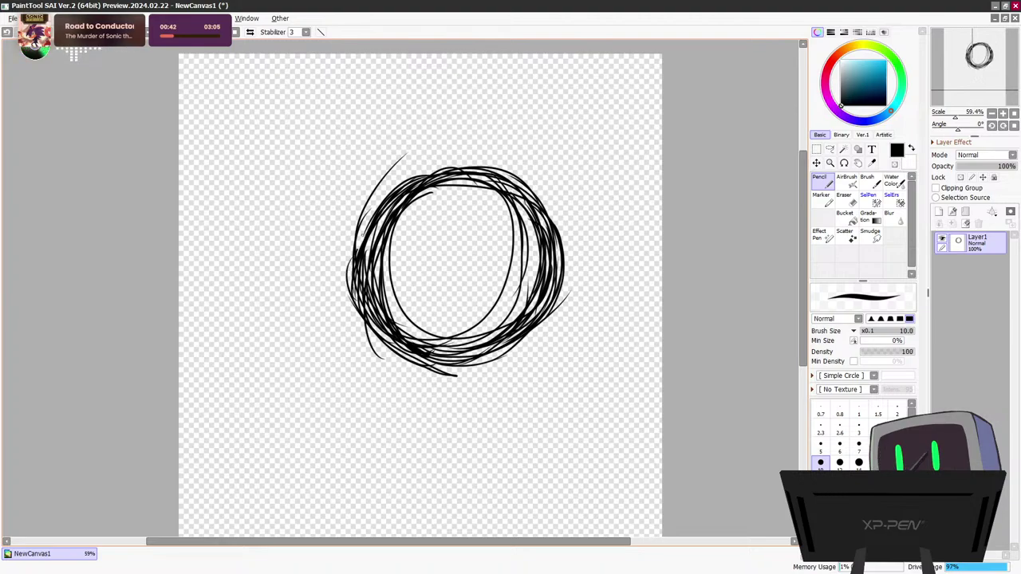
mouse_move(371, 219)
mouse_down()
mouse_move(356, 252)
mouse_move(376, 312)
mouse_up()
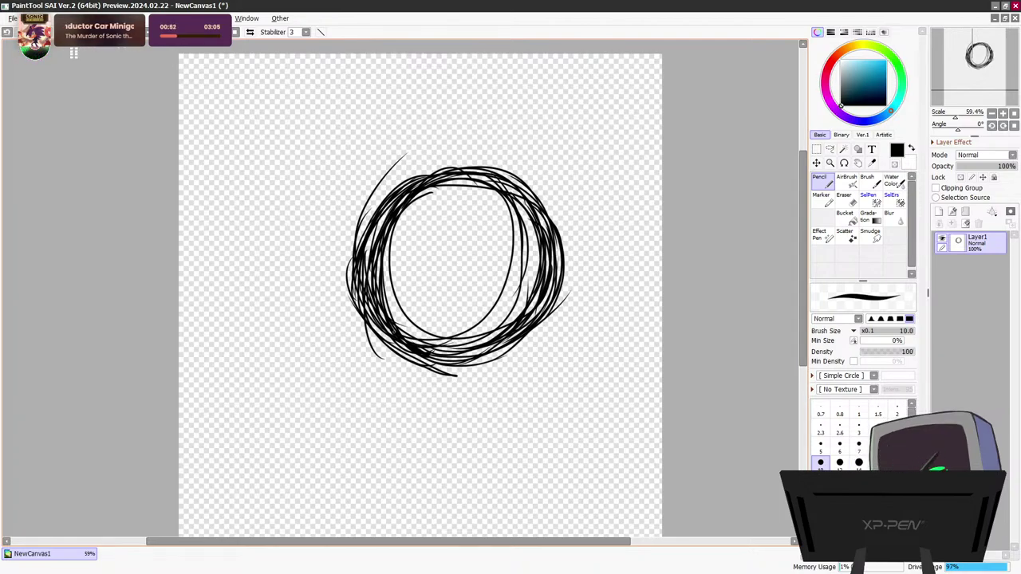
drag(803, 259, 803, 287)
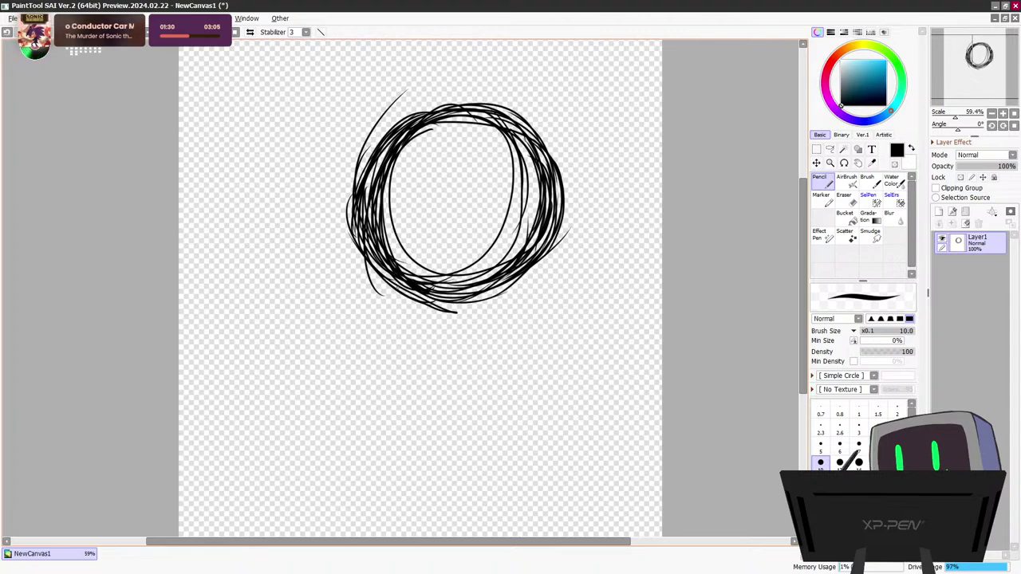
mouse_move(254, 327)
mouse_down()
mouse_move(284, 433)
mouse_move(266, 436)
mouse_up()
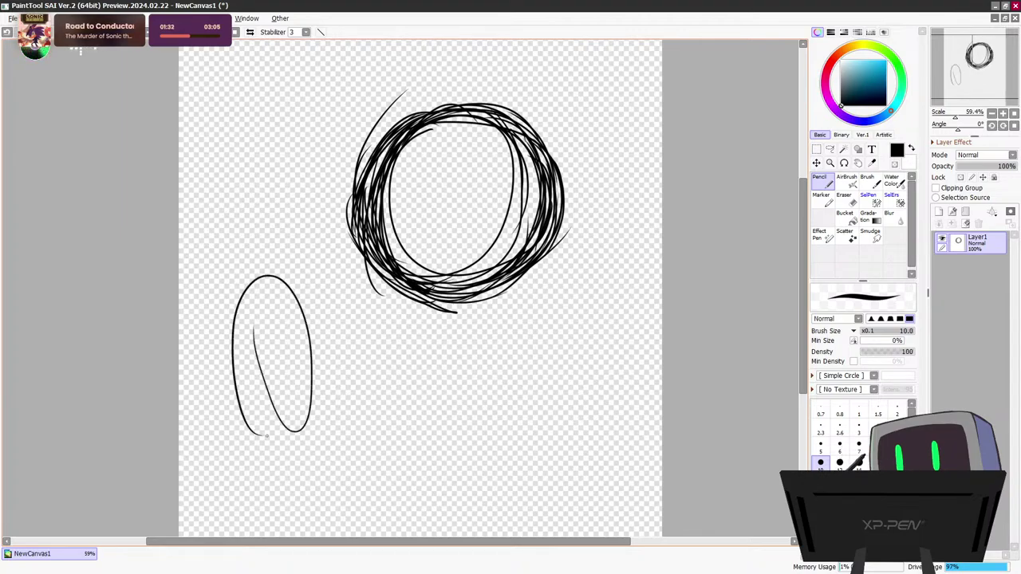
key(ctrl+z)
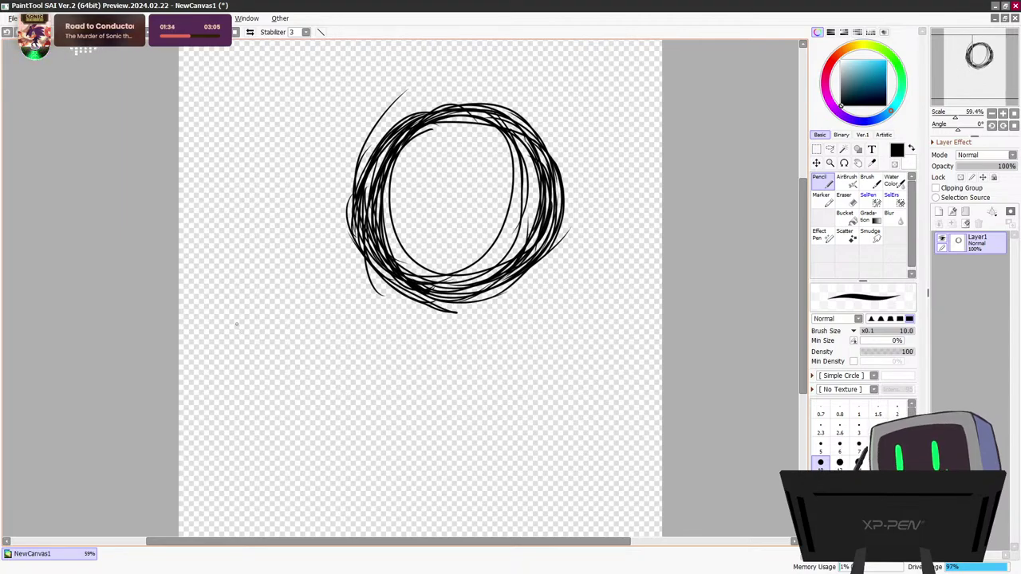
mouse_move(236, 324)
mouse_down()
mouse_move(244, 387)
mouse_move(303, 367)
mouse_move(236, 327)
mouse_up()
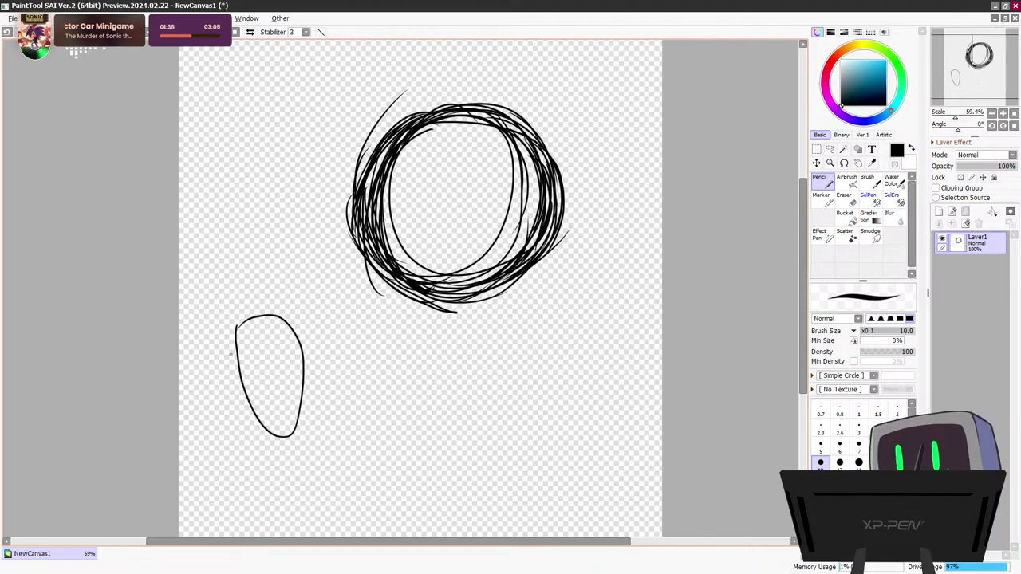
key(ctrl+z)
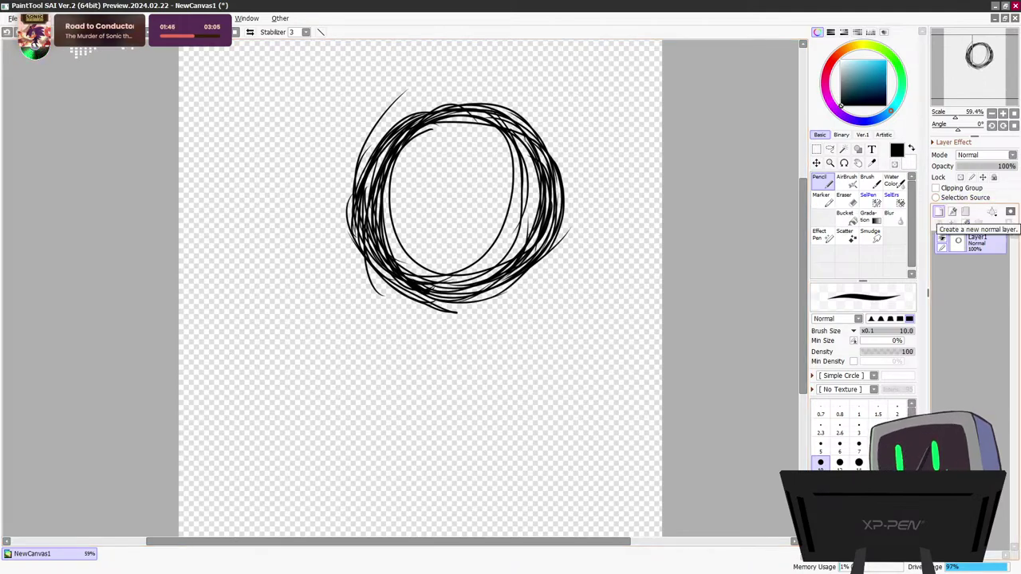
Create a new layer above the head and sketch a smaller rounded body shape directly below the head with overlapping size 10 Pencil strokes
click(939, 212)
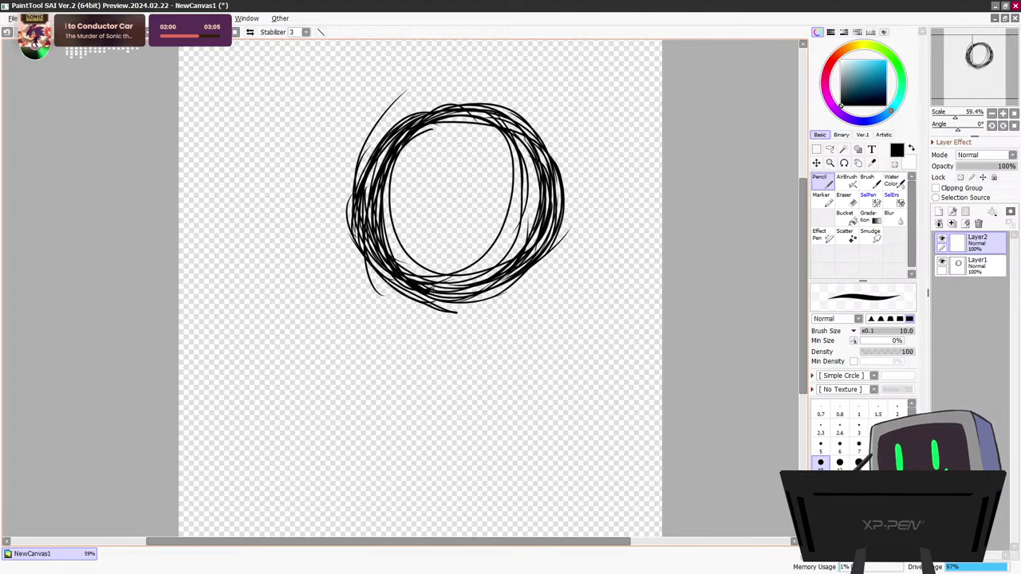
mouse_move(387, 288)
mouse_down()
mouse_move(374, 363)
mouse_move(420, 384)
mouse_up()
mouse_move(488, 292)
mouse_down()
mouse_move(501, 320)
mouse_move(491, 363)
mouse_up()
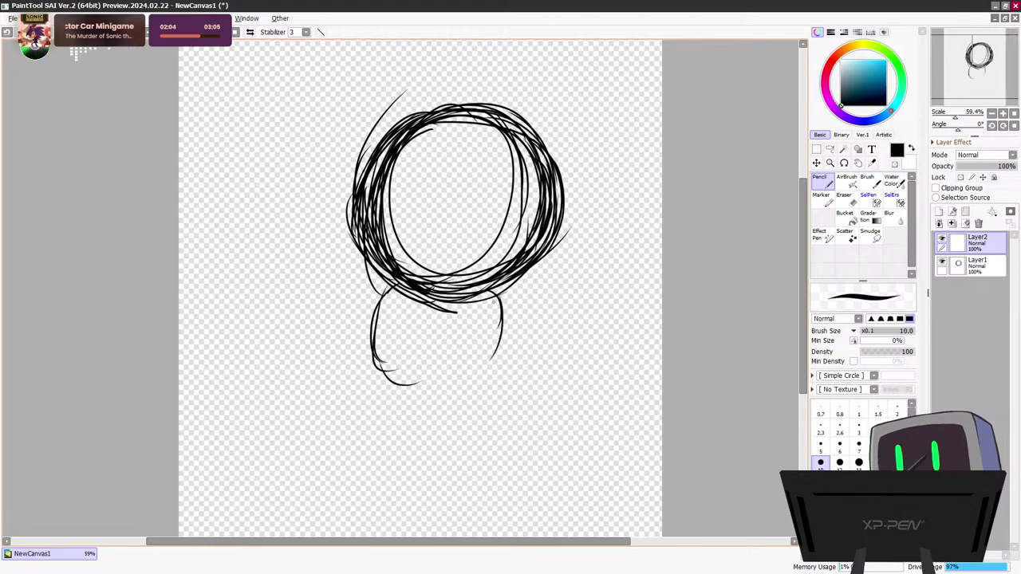
drag(502, 327, 469, 369)
mouse_move(482, 300)
mouse_down()
mouse_move(458, 384)
mouse_move(484, 371)
mouse_move(454, 388)
mouse_up()
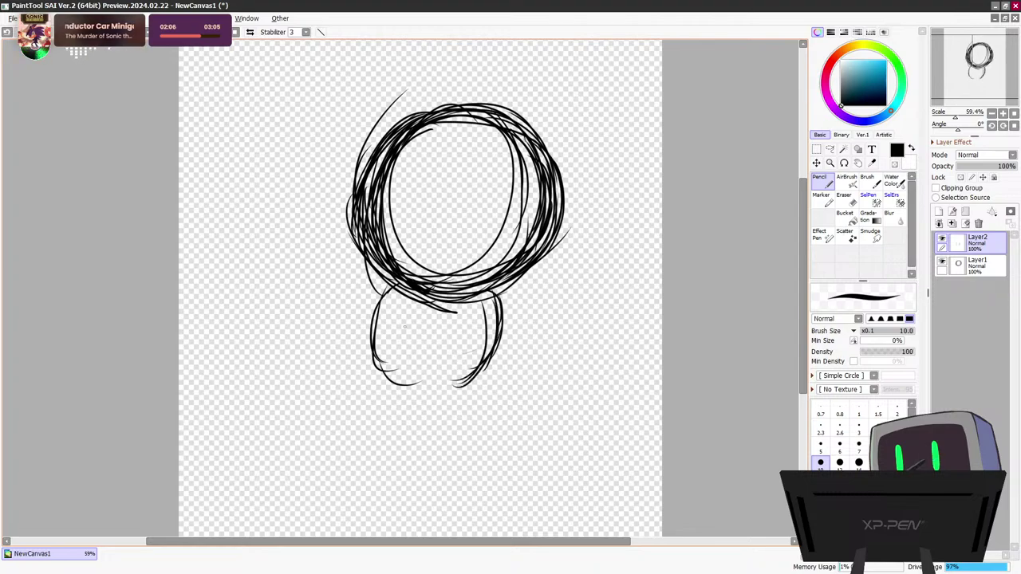
mouse_move(372, 347)
mouse_down()
mouse_move(397, 394)
mouse_move(461, 386)
mouse_up()
drag(483, 322, 460, 385)
mouse_move(490, 295)
mouse_down()
mouse_move(495, 335)
mouse_move(453, 391)
mouse_up()
drag(500, 315, 451, 391)
drag(381, 288, 359, 364)
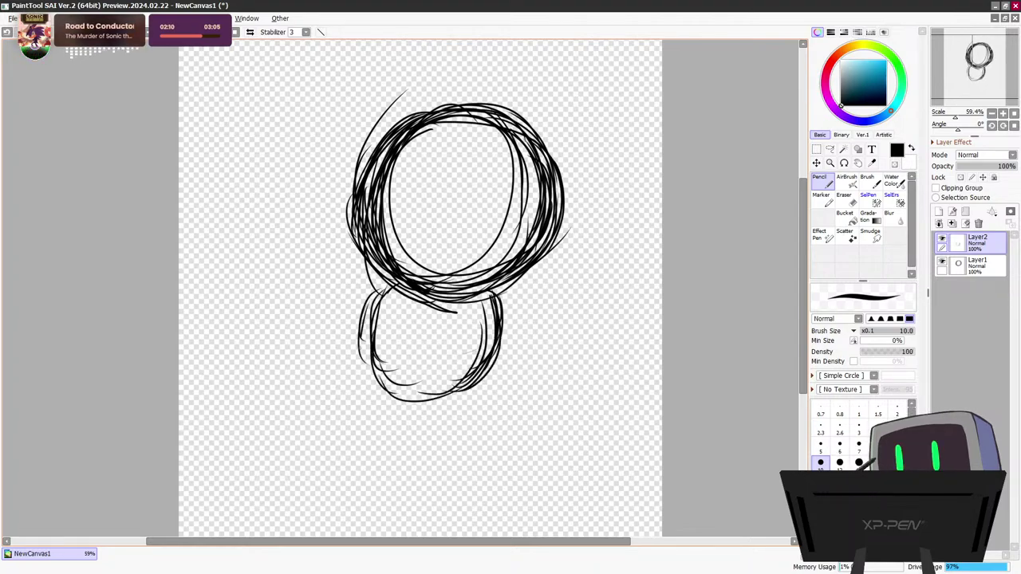
drag(372, 324, 357, 380)
drag(367, 292, 400, 378)
drag(375, 336, 431, 390)
mouse_move(388, 388)
mouse_down()
mouse_move(420, 402)
mouse_move(477, 373)
mouse_up()
mouse_move(488, 286)
mouse_down()
mouse_move(474, 385)
mouse_move(410, 398)
mouse_move(469, 378)
mouse_up()
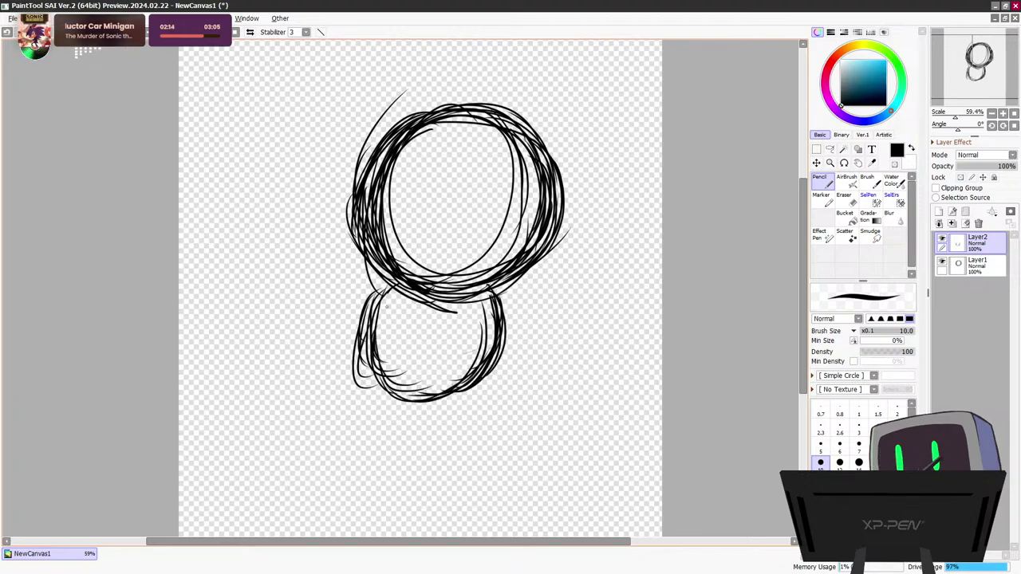
drag(384, 280, 377, 300)
mouse_move(404, 391)
mouse_down()
mouse_move(496, 365)
mouse_move(490, 386)
mouse_up()
drag(429, 407, 482, 391)
drag(503, 340, 500, 357)
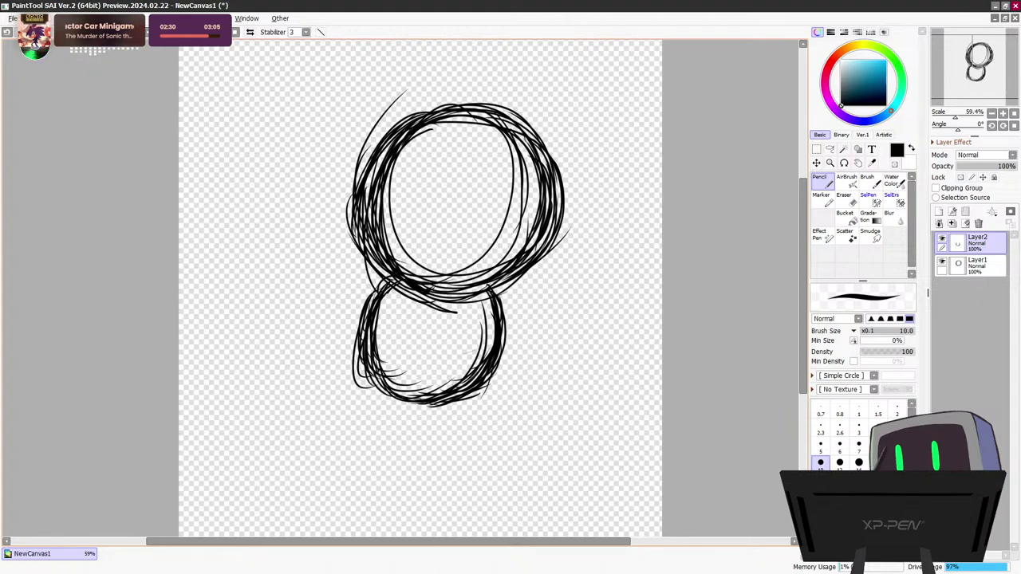
mouse_move(496, 291)
mouse_down()
mouse_move(505, 339)
mouse_move(492, 387)
mouse_move(437, 408)
mouse_up()
mouse_move(368, 375)
mouse_down()
mouse_move(398, 403)
mouse_move(442, 407)
mouse_up()
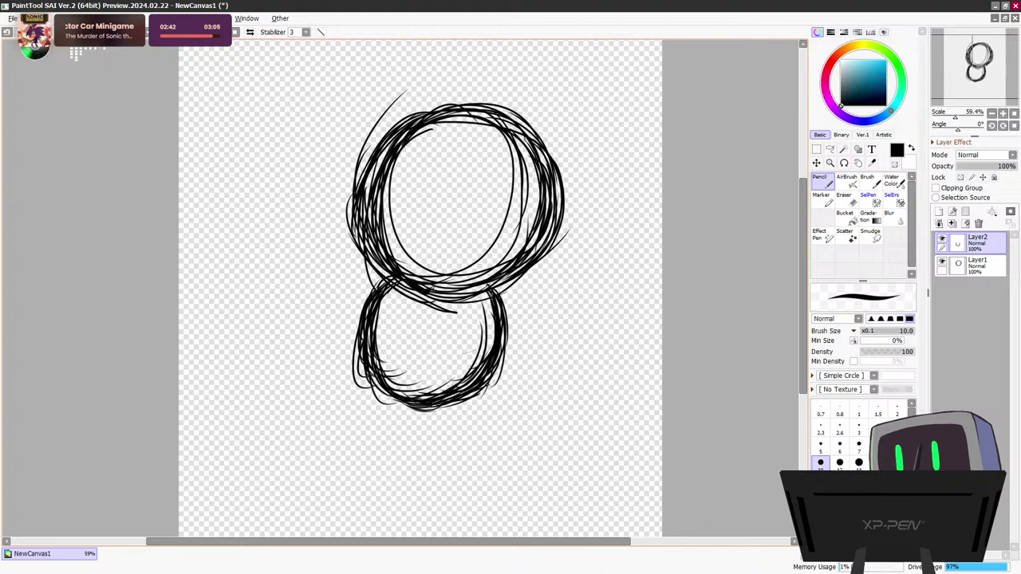
drag(372, 377, 411, 410)
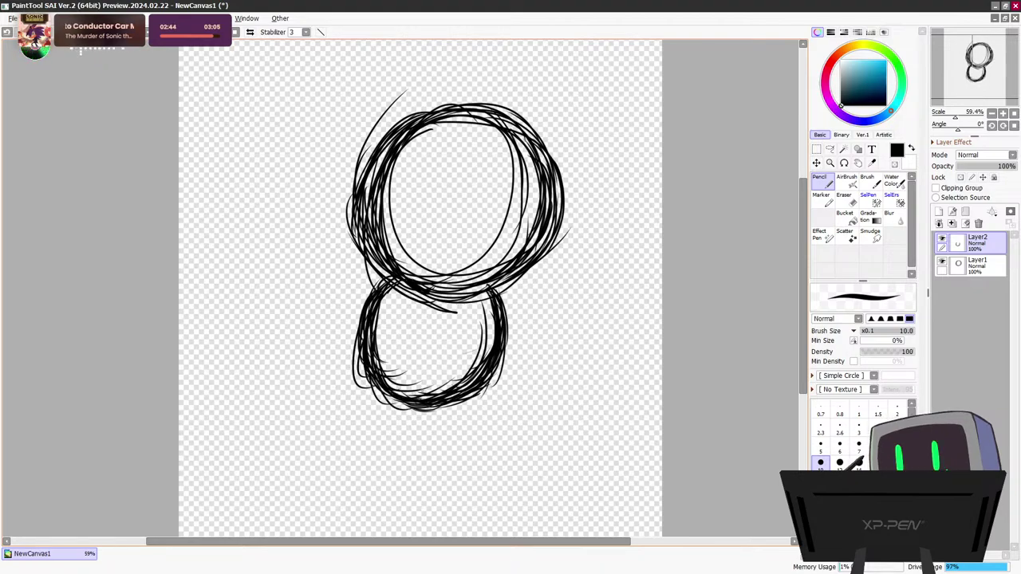
drag(482, 388, 433, 410)
drag(496, 372, 436, 420)
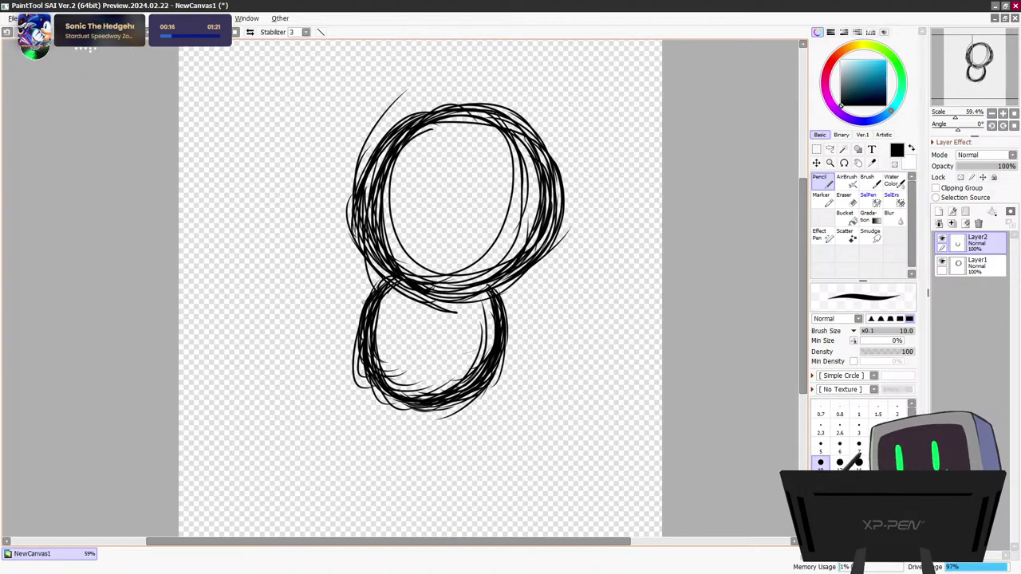
drag(306, 247, 206, 316)
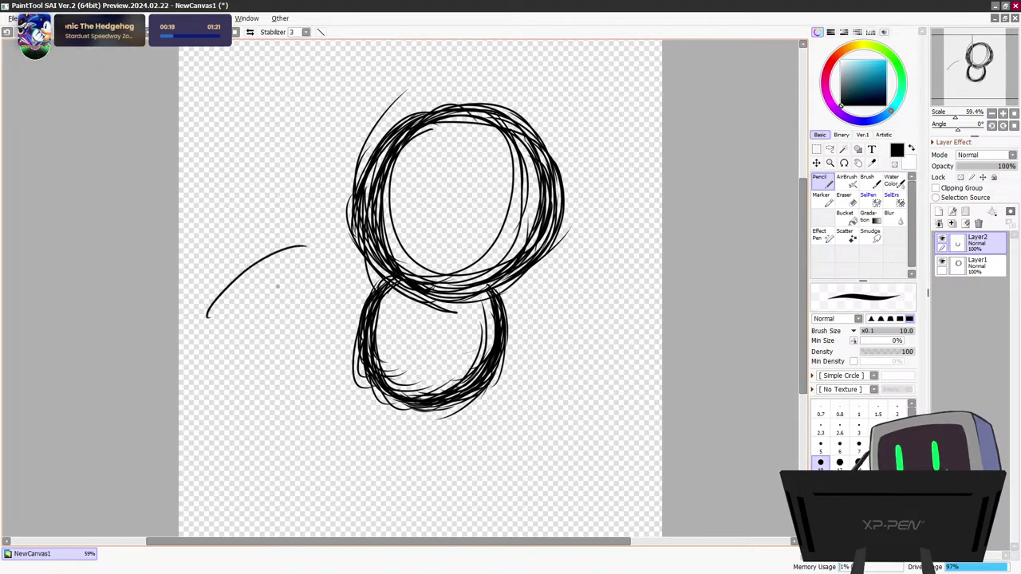
mouse_move(302, 245)
mouse_down()
mouse_move(309, 250)
mouse_move(252, 284)
mouse_move(222, 327)
mouse_up()
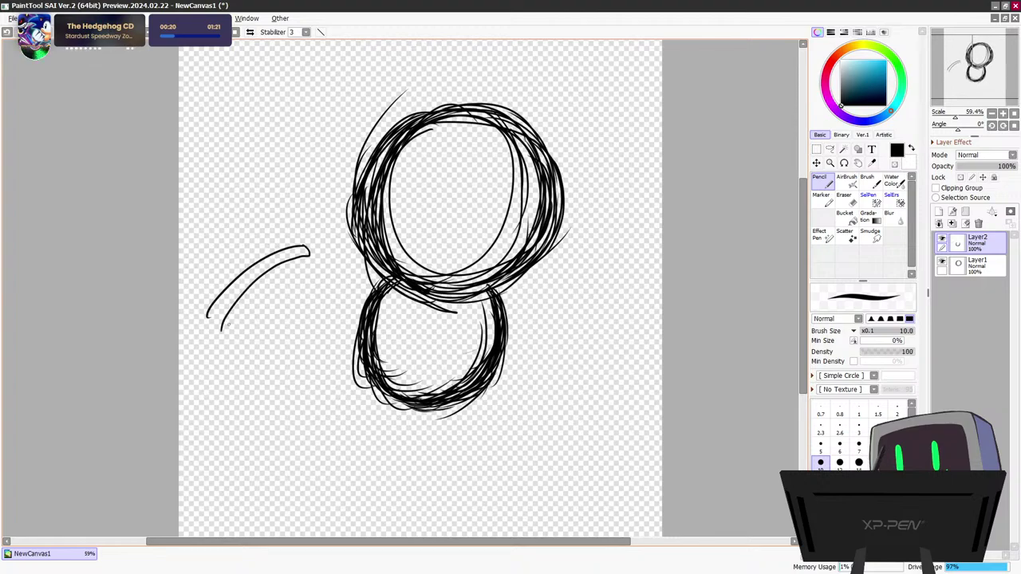
key(ctrl+z)
key(ctrl+z)
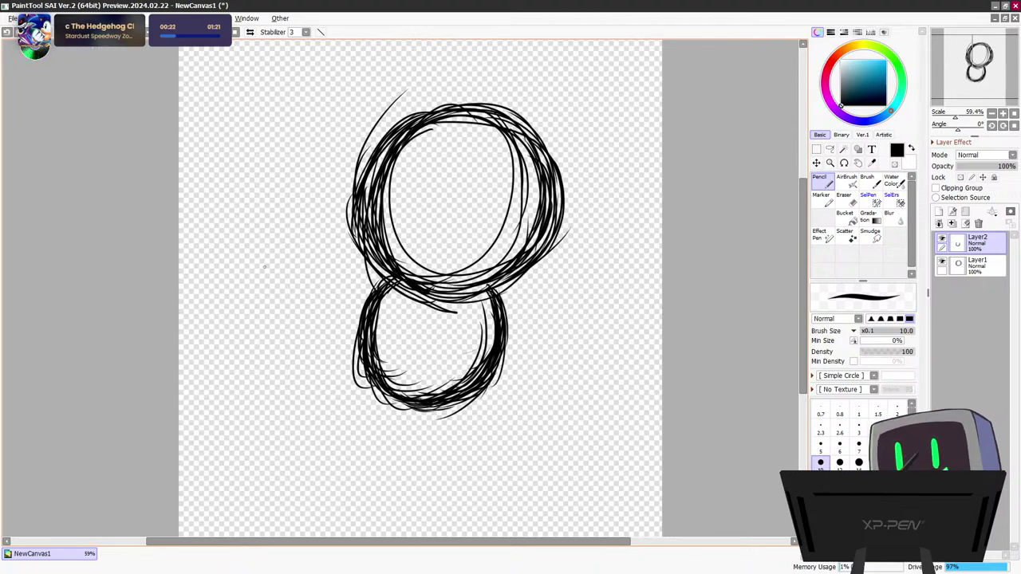
mouse_move(279, 256)
mouse_down()
mouse_move(223, 301)
mouse_move(238, 309)
mouse_up()
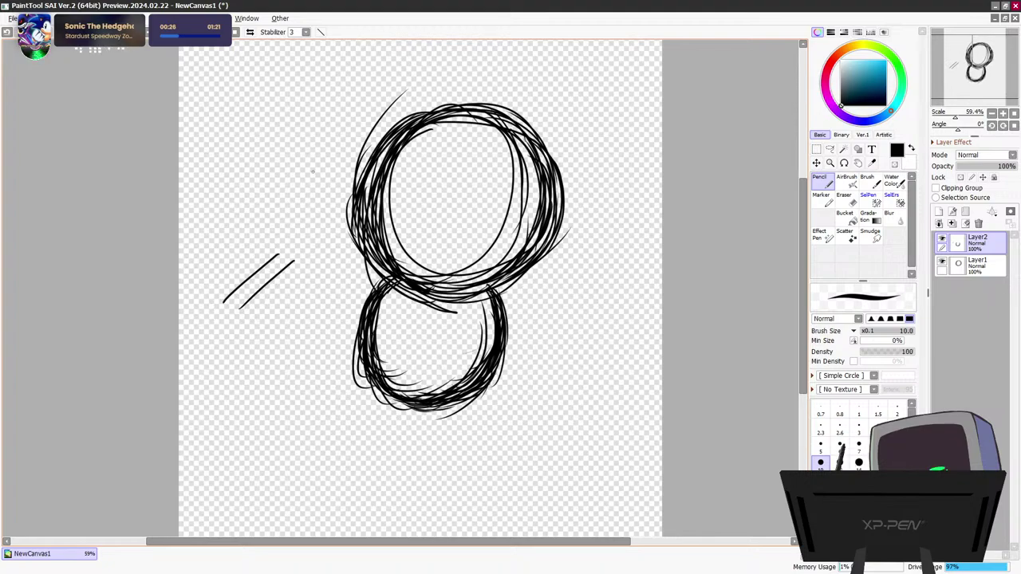
mouse_move(295, 210)
mouse_down()
mouse_move(254, 218)
mouse_move(232, 241)
mouse_up()
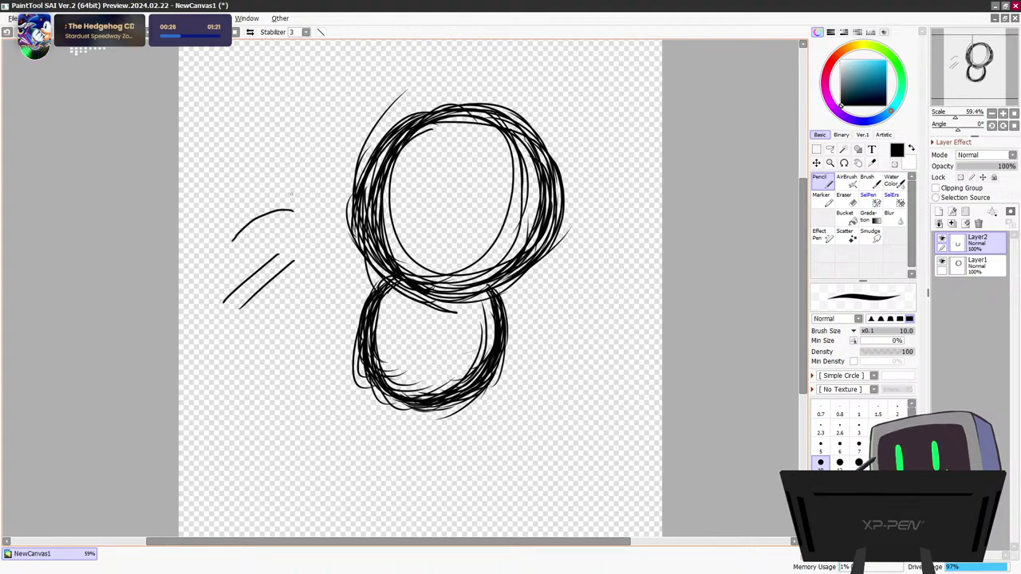
drag(292, 193, 223, 227)
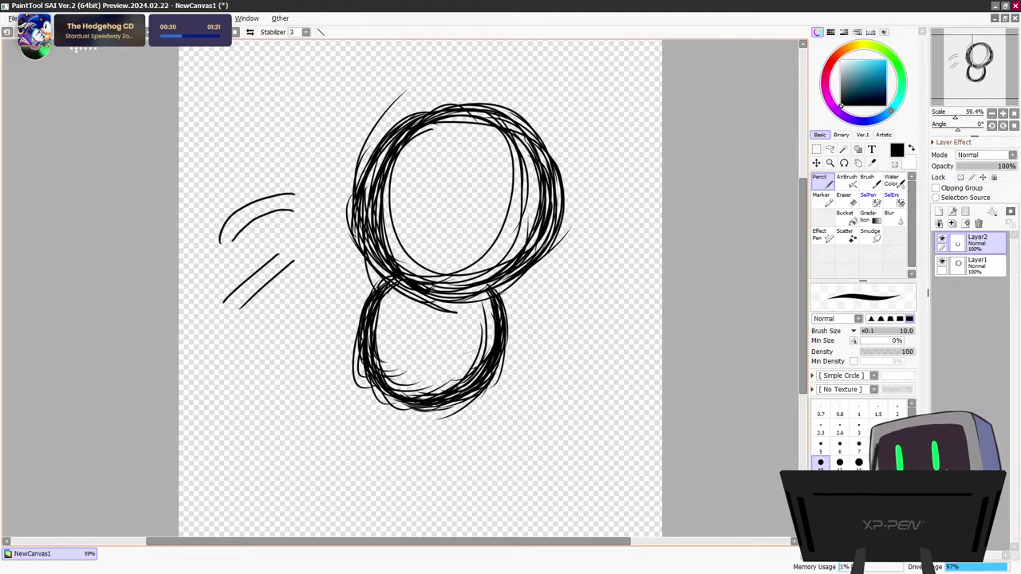
key(ctrl+z)
key(ctrl+z)
key(ctrl+z)
key(ctrl+z)
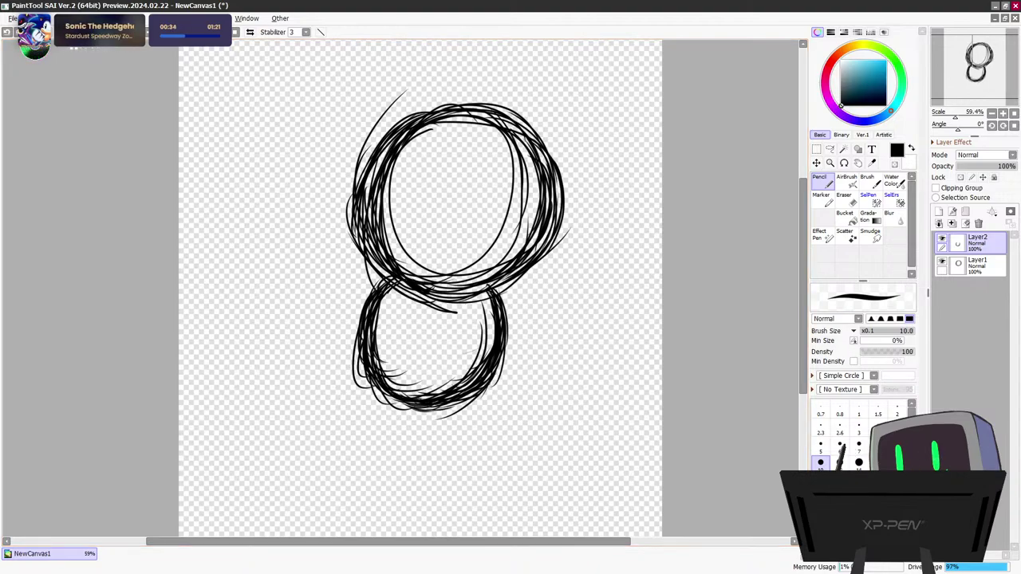
Examine the arms and hands in the Sonic fighting-pose render, and return to the canvas
drag(2, 415, 600, 84)
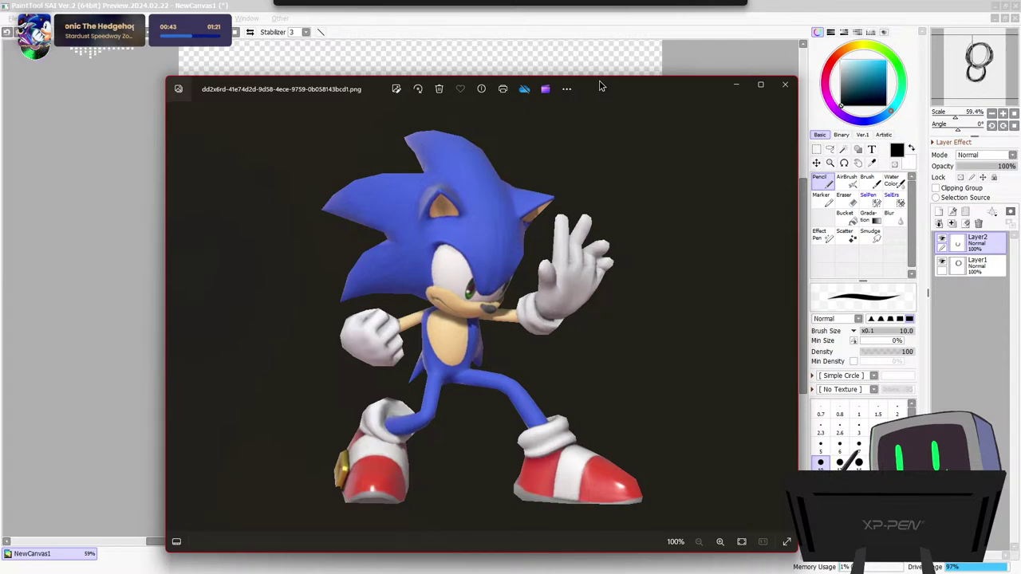
drag(600, 80, 600, 80)
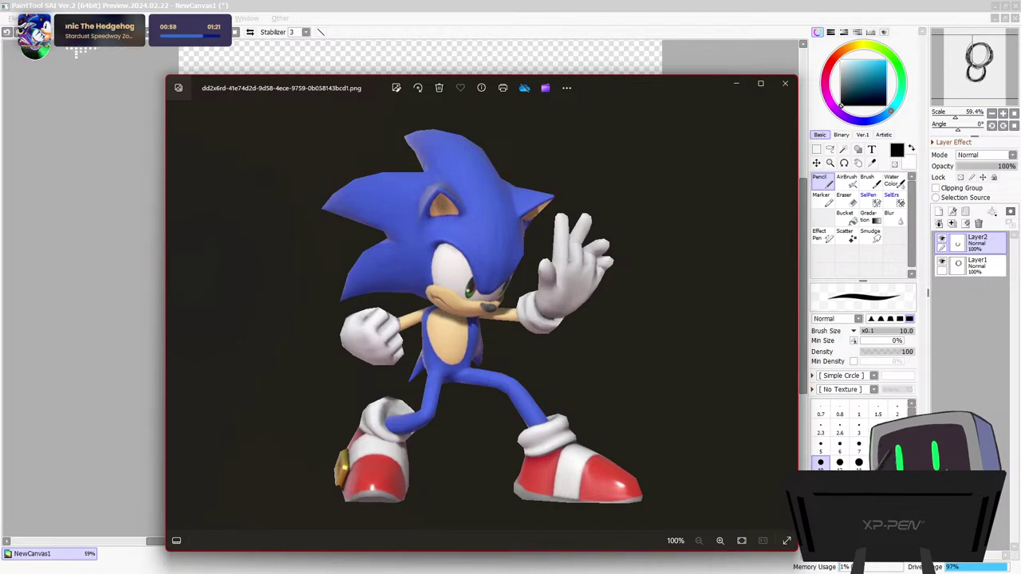
mouse_move(636, 85)
mouse_down()
mouse_move(559, 116)
mouse_move(1, 132)
mouse_up()
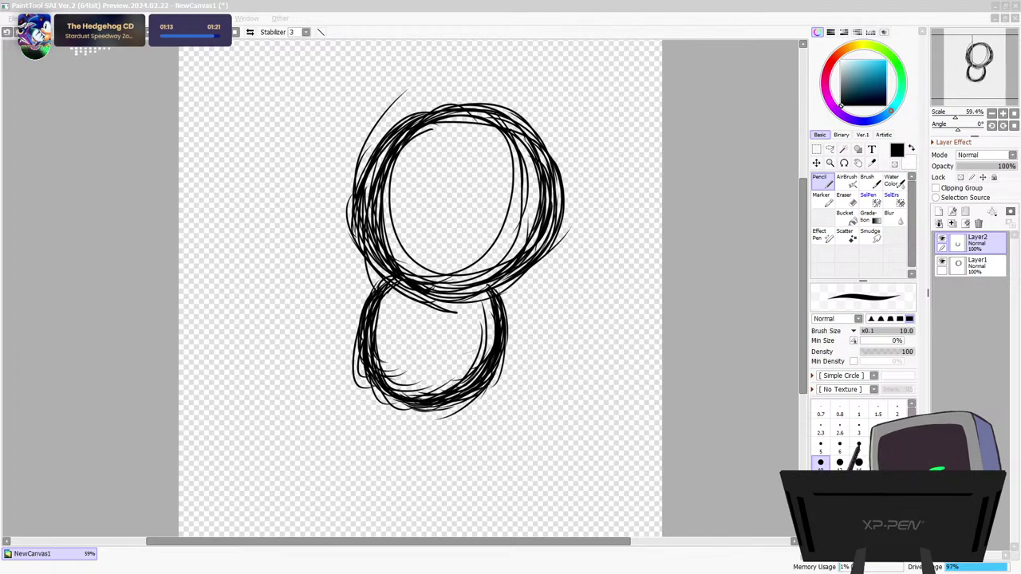
click(493, 264)
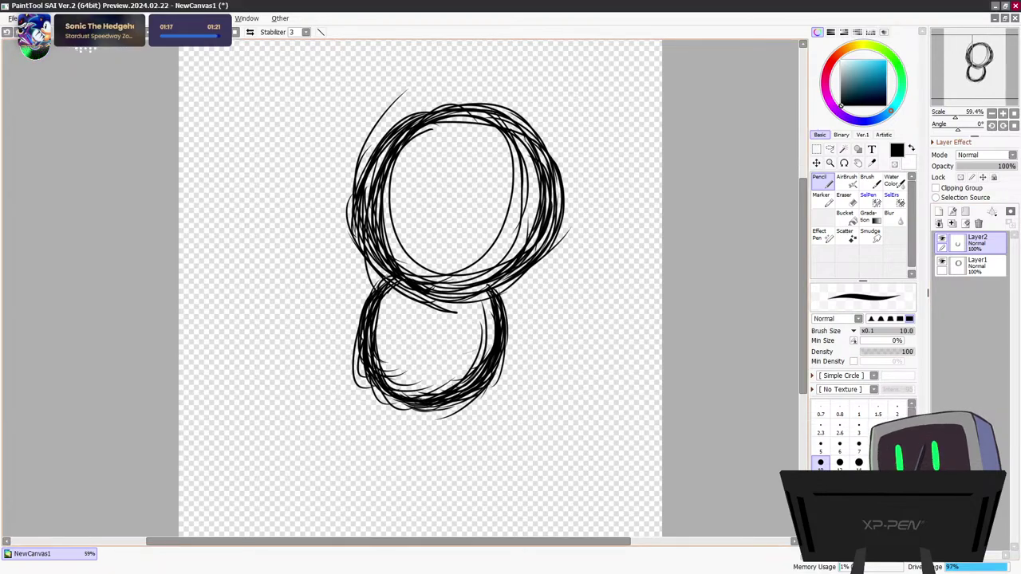
Sketch two curved lines for a short arm sloping down and outward from the left side of the body, just below the head
drag(391, 276, 314, 317)
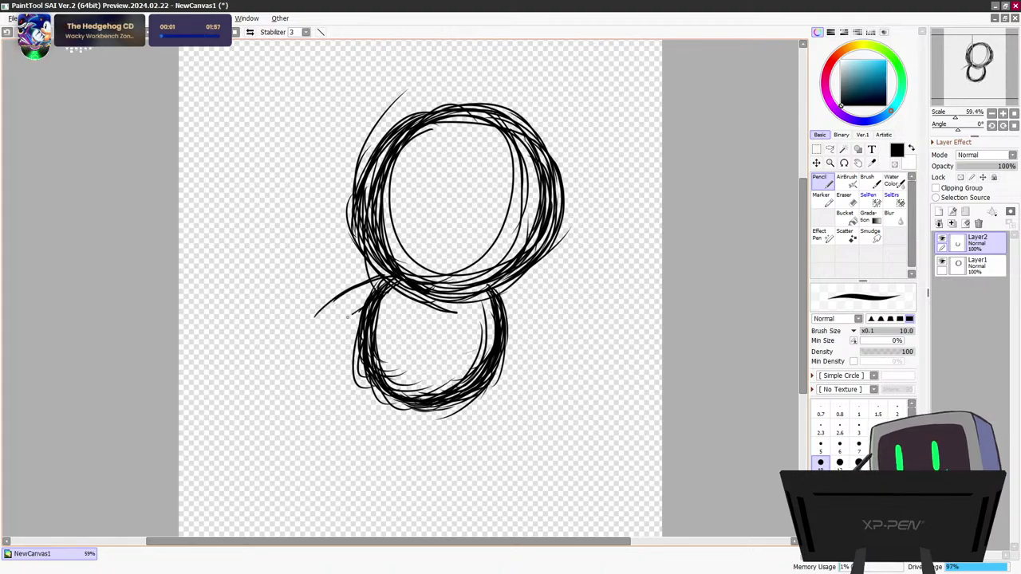
drag(366, 305, 327, 339)
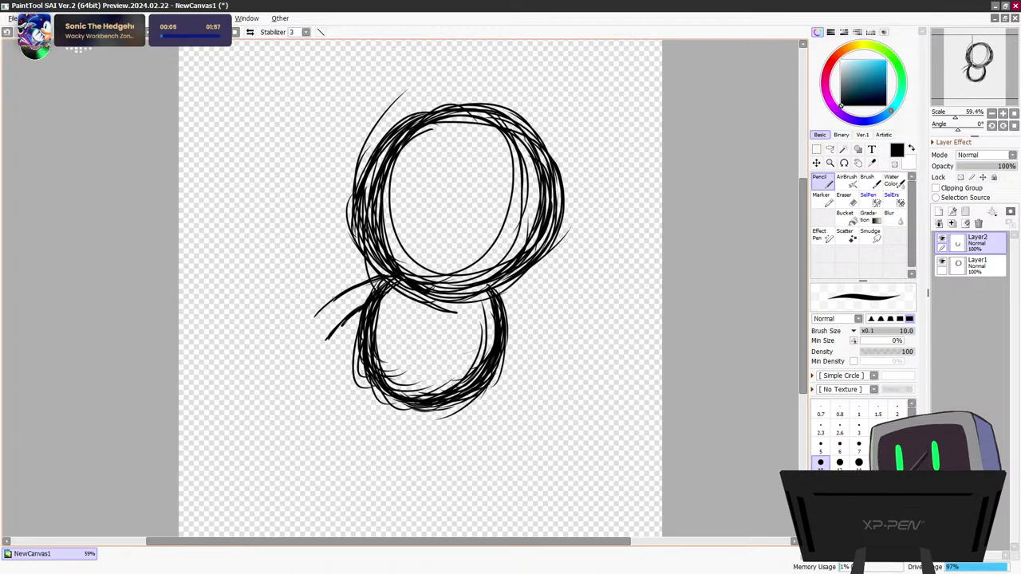
drag(322, 306, 308, 323)
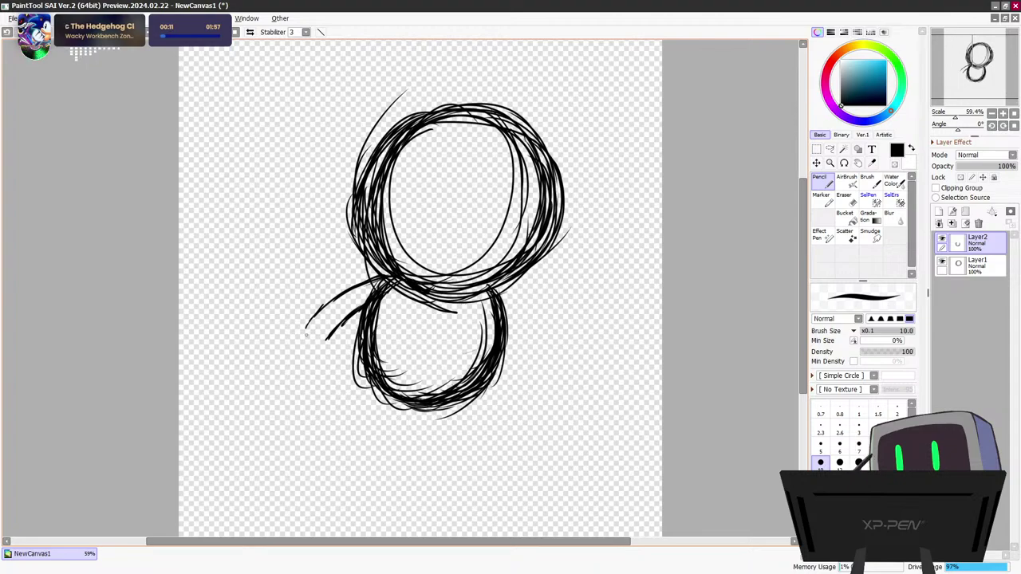
Sketch a rounded fist shape at the end of the left-side arm, building up its outline with overlapping strokes
mouse_move(309, 328)
mouse_down()
mouse_move(296, 318)
mouse_move(276, 346)
mouse_move(282, 366)
mouse_up()
drag(285, 324, 275, 367)
mouse_move(276, 335)
mouse_down()
mouse_move(279, 371)
mouse_move(271, 367)
mouse_move(293, 386)
mouse_up()
mouse_move(291, 320)
mouse_down()
mouse_move(331, 322)
mouse_move(343, 353)
mouse_move(322, 370)
mouse_up()
mouse_move(273, 338)
mouse_down()
mouse_move(268, 378)
mouse_move(298, 395)
mouse_move(331, 391)
mouse_up()
mouse_move(331, 328)
mouse_down()
mouse_move(344, 345)
mouse_move(346, 384)
mouse_move(315, 392)
mouse_up()
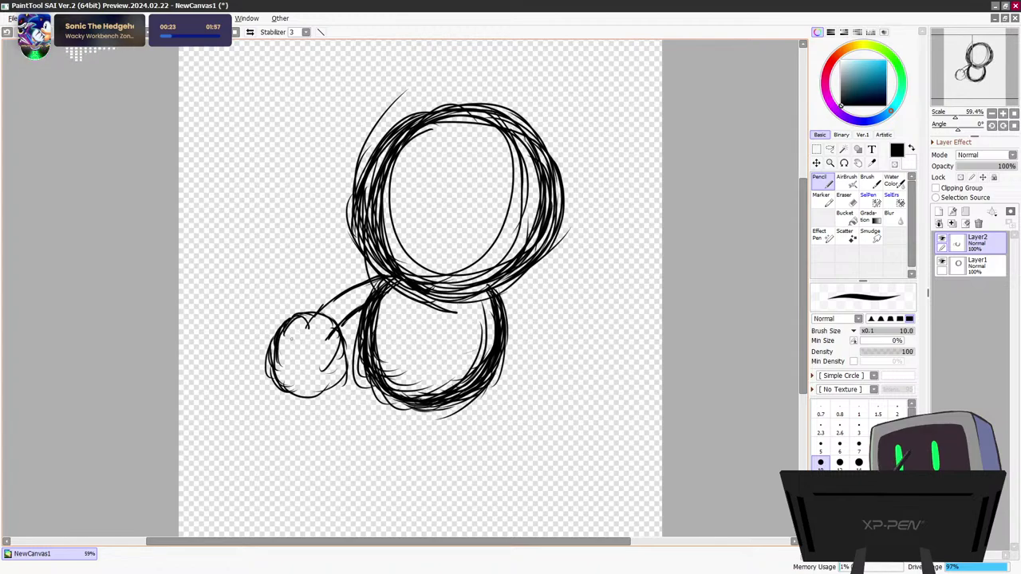
mouse_move(287, 335)
mouse_down()
mouse_move(324, 329)
mouse_move(309, 395)
mouse_move(334, 376)
mouse_up()
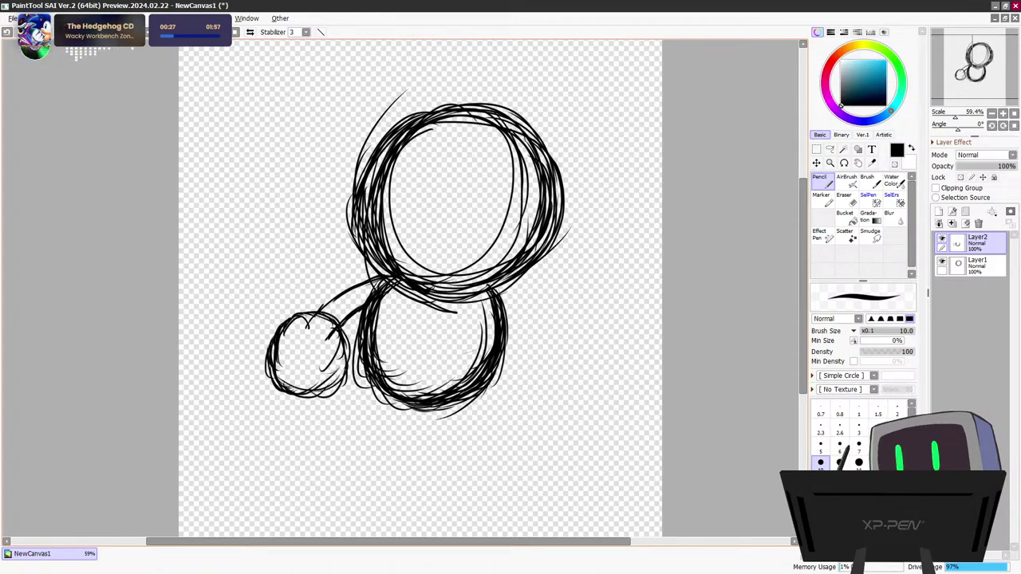
drag(270, 361, 324, 396)
drag(311, 324, 338, 311)
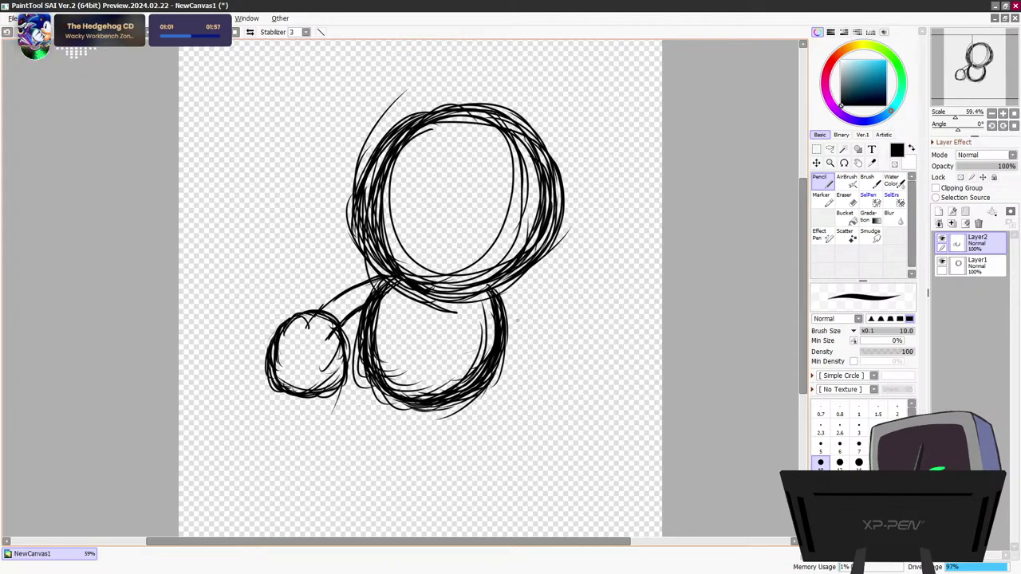
drag(493, 292, 558, 282)
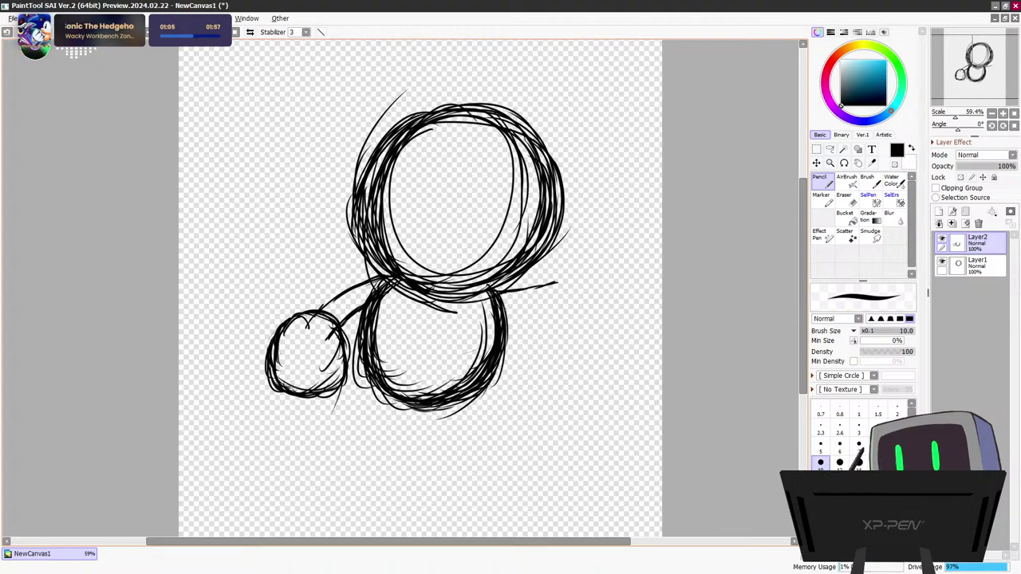
drag(503, 310, 570, 299)
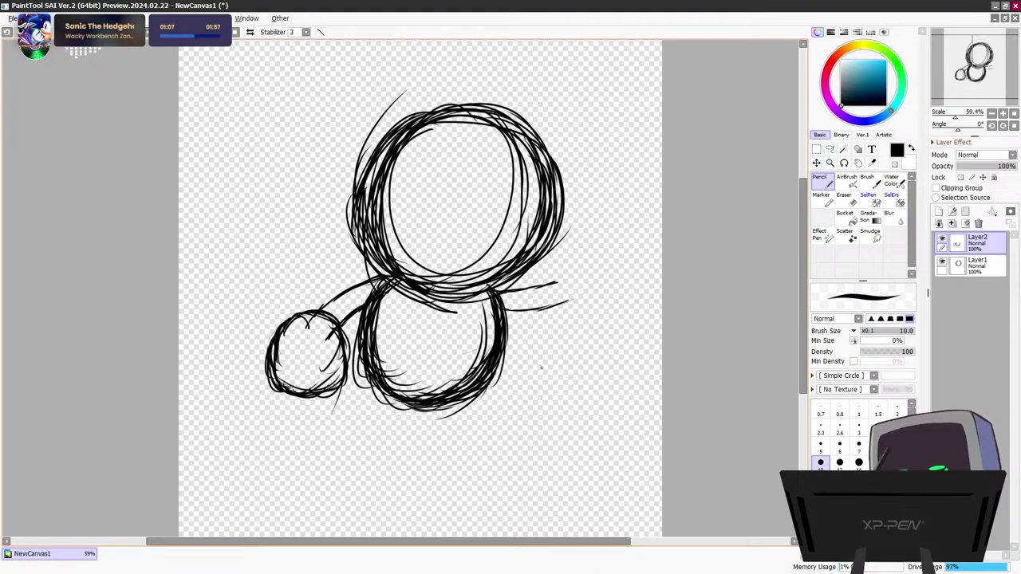
key(ctrl+z)
key(ctrl+z)
key(ctrl+z)
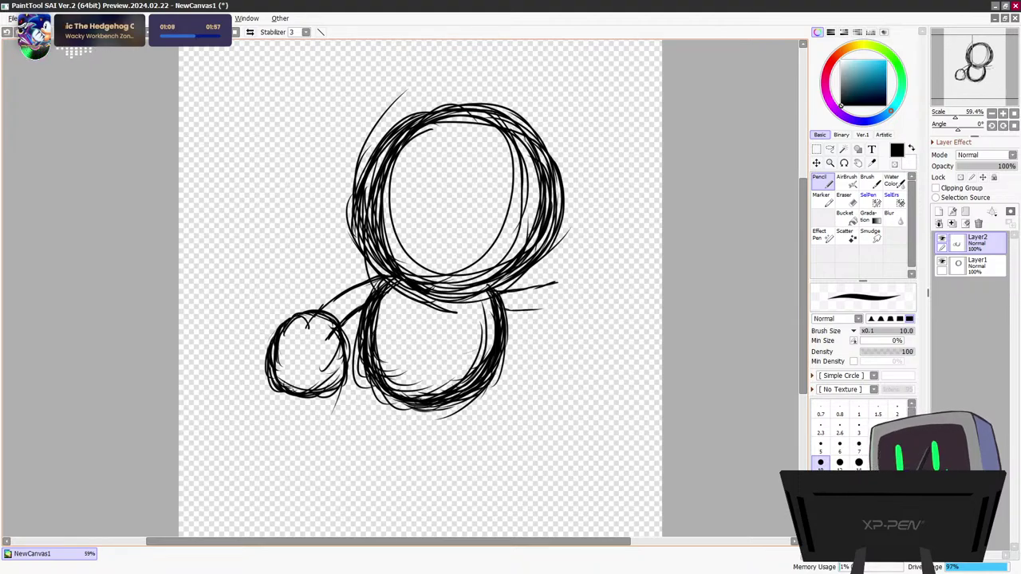
key(ctrl+z)
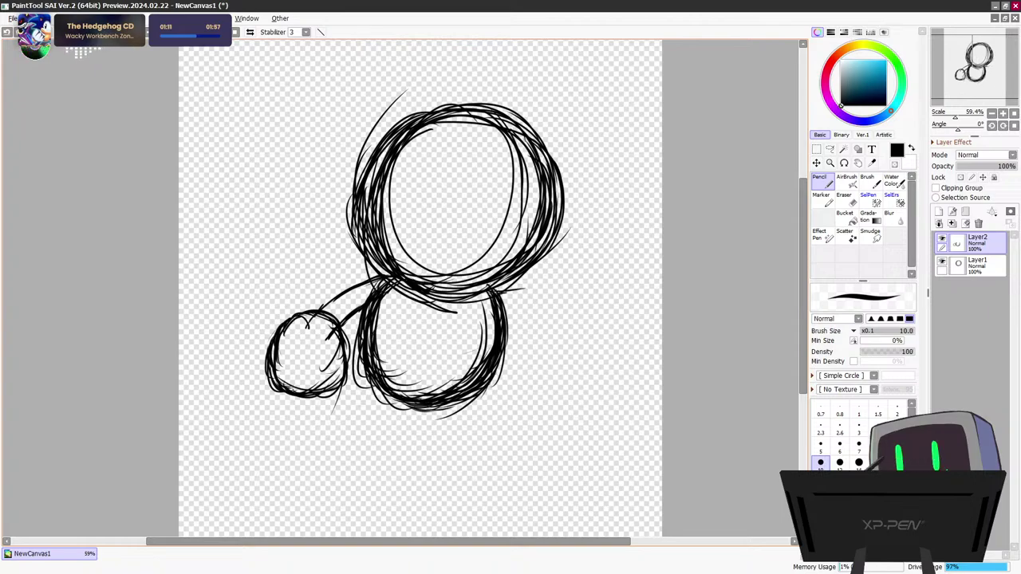
key(ctrl+z)
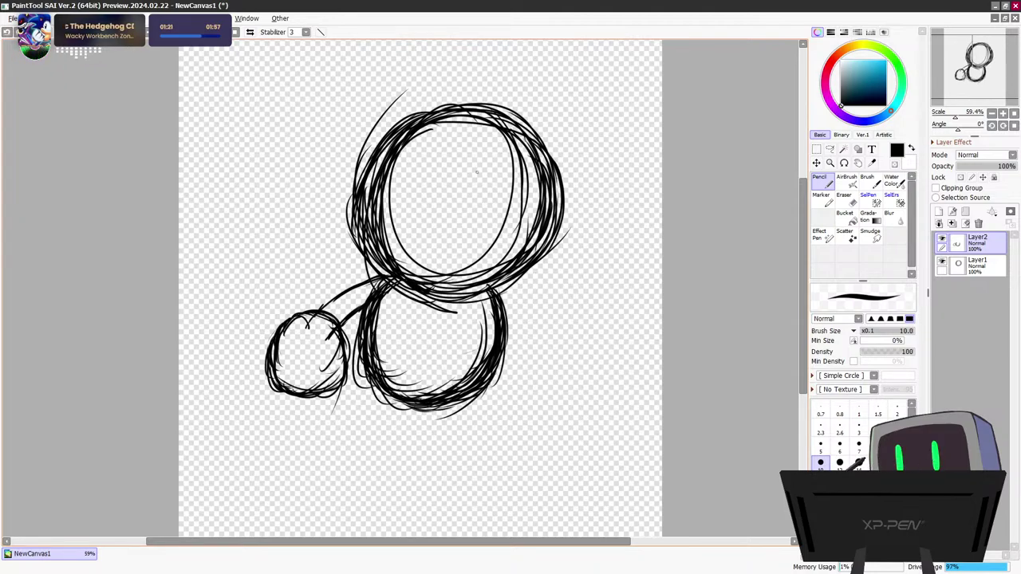
Sketch two near-horizontal lines for an arm extending outward from the body's right side, and add a glove cuff at its end
drag(496, 294, 568, 282)
mouse_move(505, 312)
mouse_down()
mouse_move(576, 301)
mouse_move(561, 304)
mouse_move(571, 270)
mouse_up()
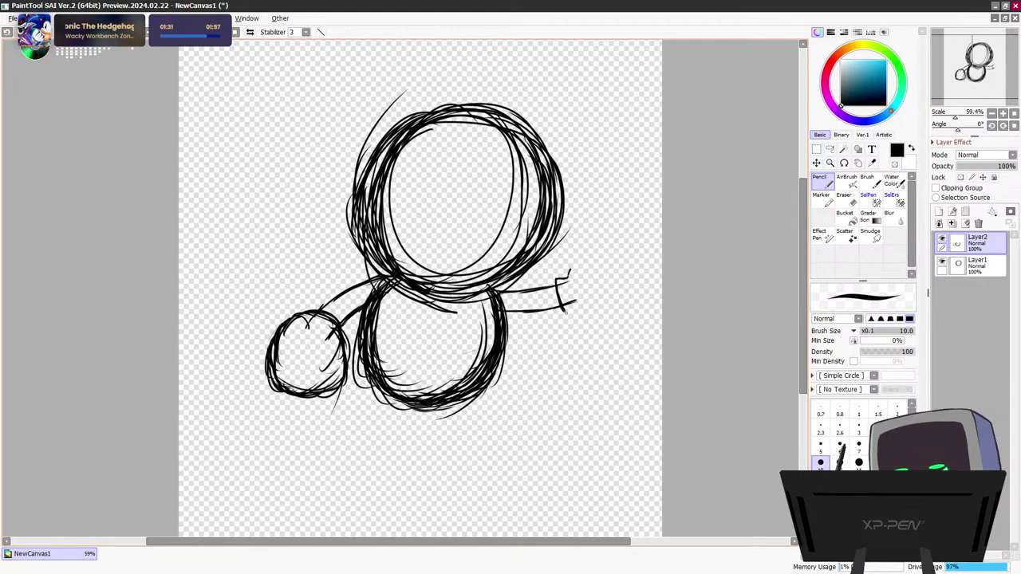
drag(561, 307, 584, 316)
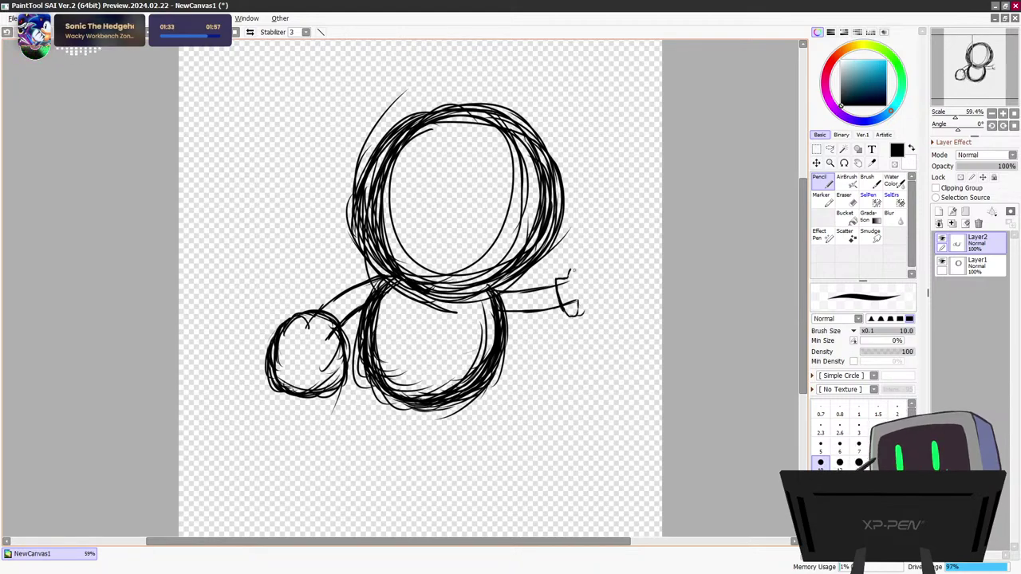
mouse_move(584, 271)
mouse_down()
mouse_move(595, 297)
mouse_move(587, 306)
mouse_up()
drag(569, 273, 575, 267)
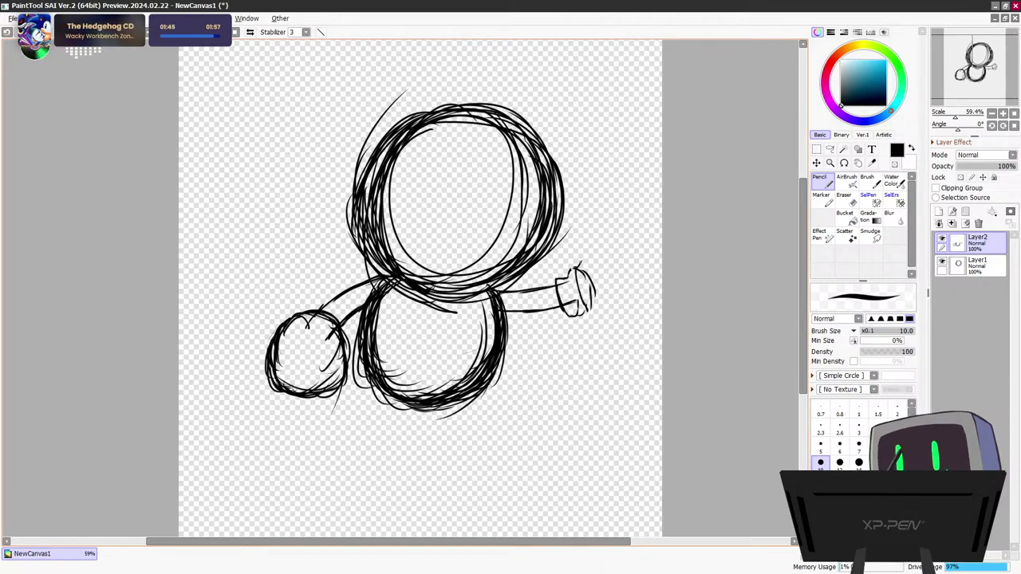
Sketch the thumb and two raised fingers of an open hand above the right-side cuff, redrawing strokes that miss the finger shape
mouse_move(579, 255)
mouse_down()
mouse_move(584, 226)
mouse_move(591, 220)
mouse_move(597, 235)
mouse_up()
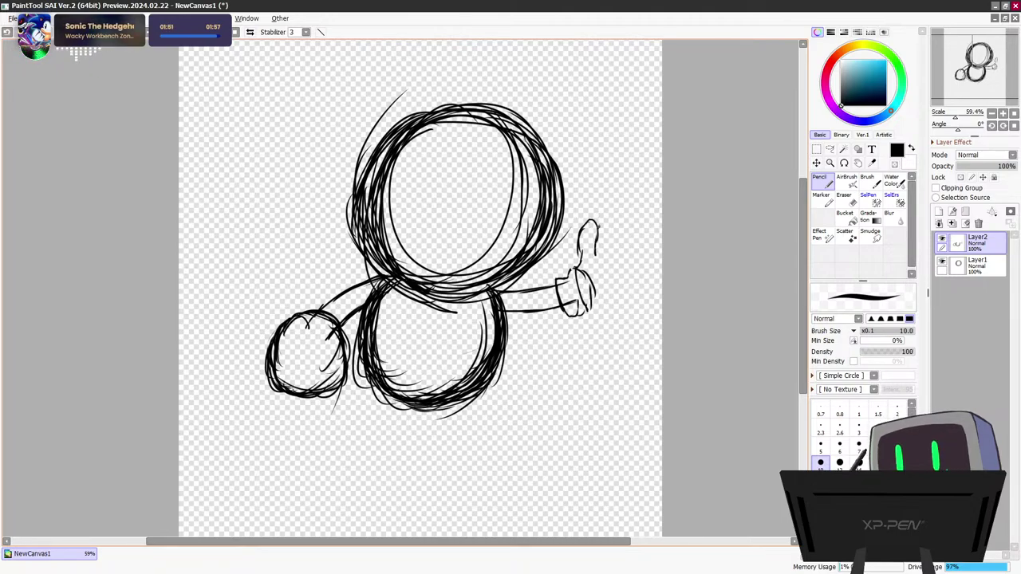
drag(597, 229, 603, 210)
key(ctrl+z)
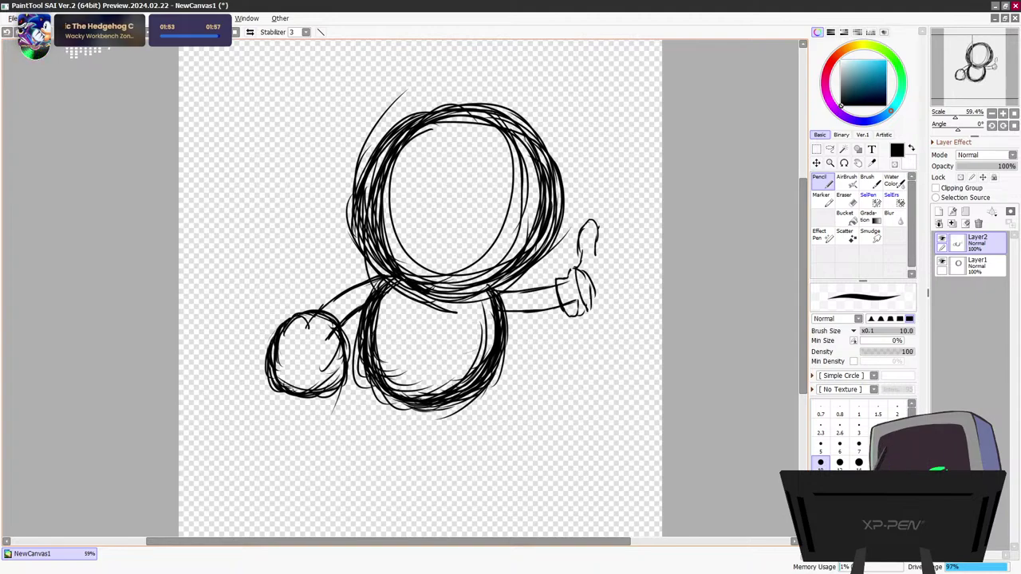
drag(598, 226, 604, 195)
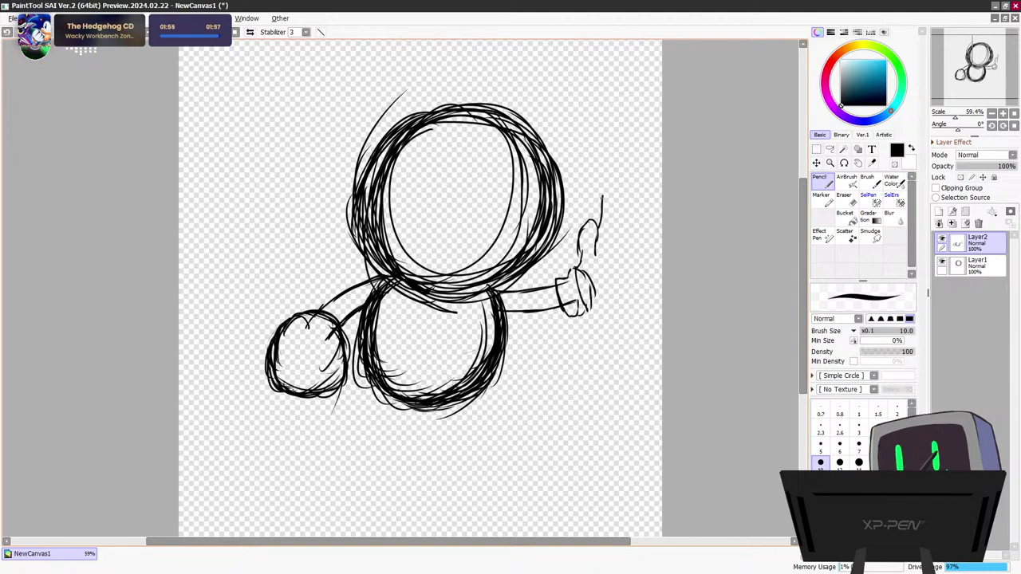
key(ctrl+z)
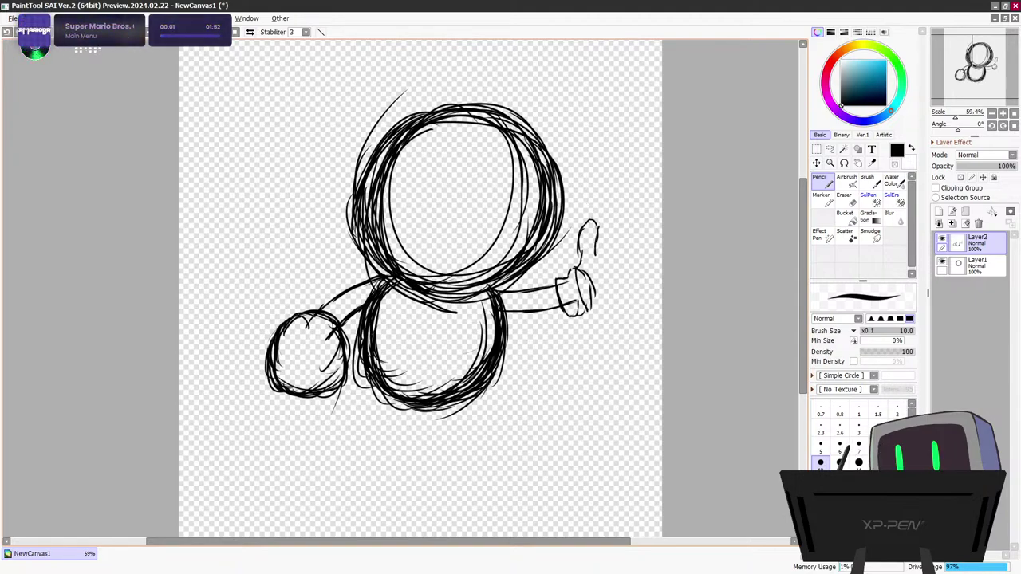
mouse_move(599, 225)
mouse_down()
mouse_move(593, 191)
mouse_move(615, 206)
mouse_move(612, 234)
mouse_move(622, 205)
mouse_move(644, 192)
mouse_move(633, 209)
mouse_up()
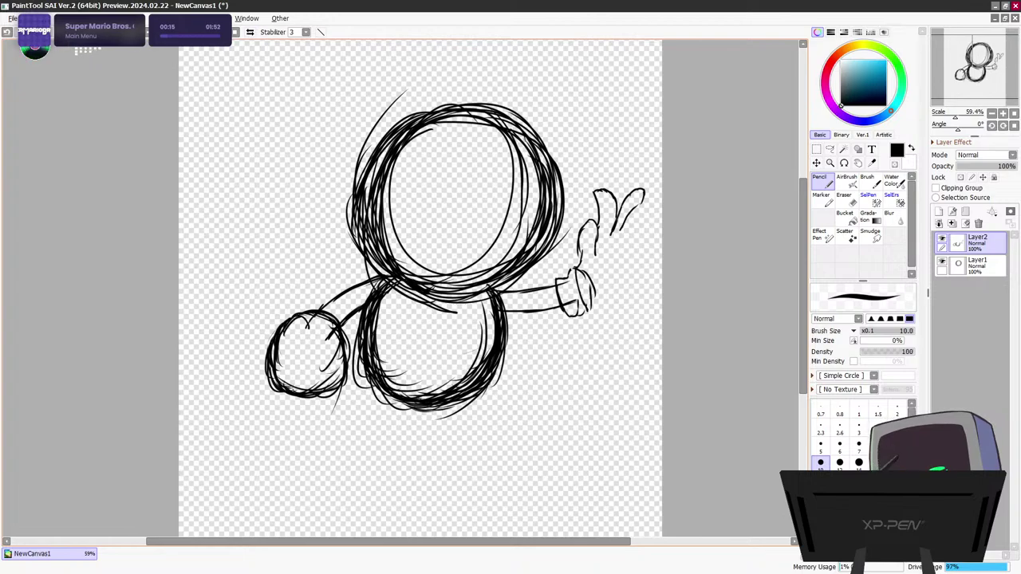
key(ctrl+z)
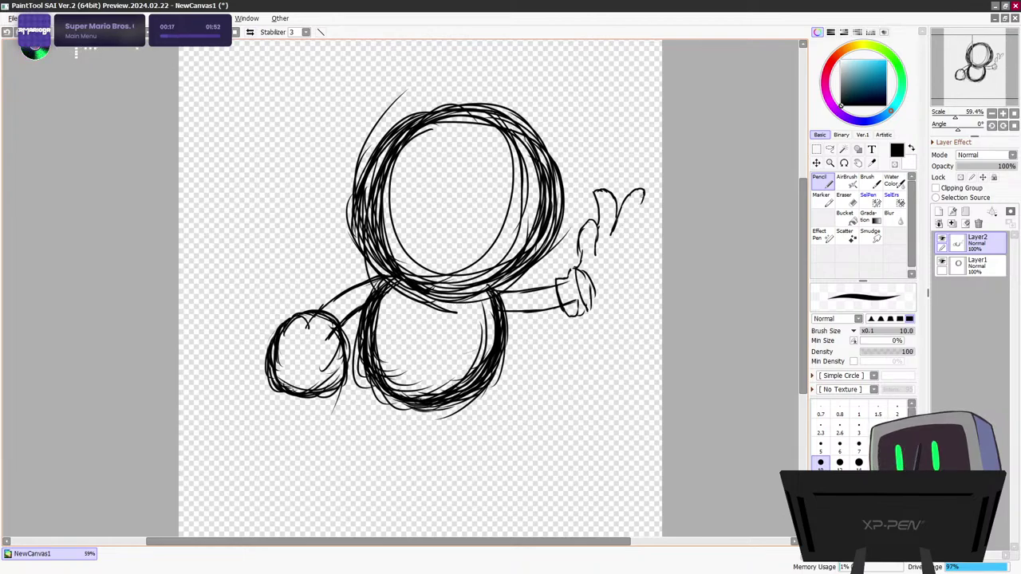
drag(645, 196, 634, 212)
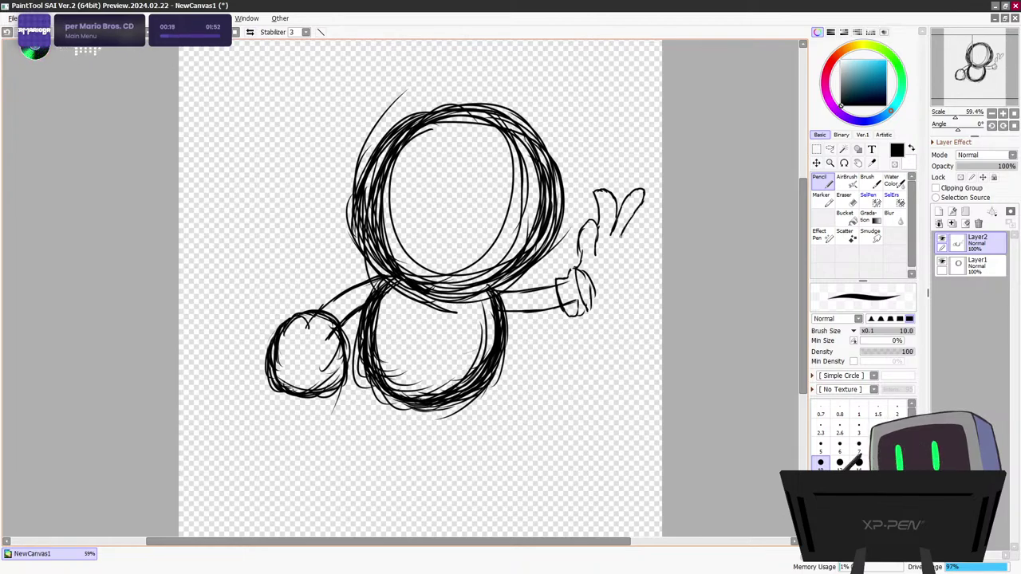
key(ctrl+z)
key(ctrl+z)
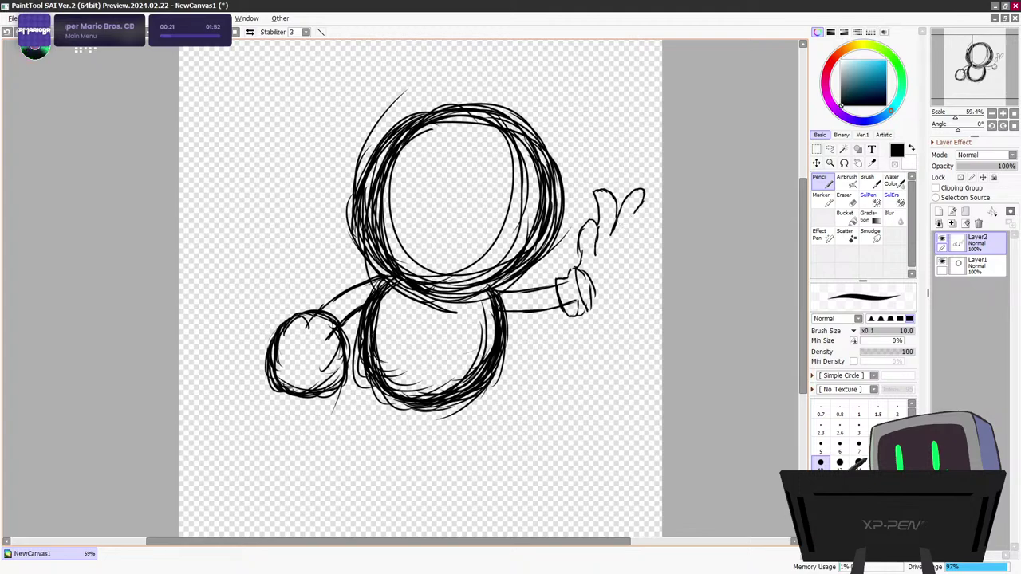
drag(636, 211, 623, 241)
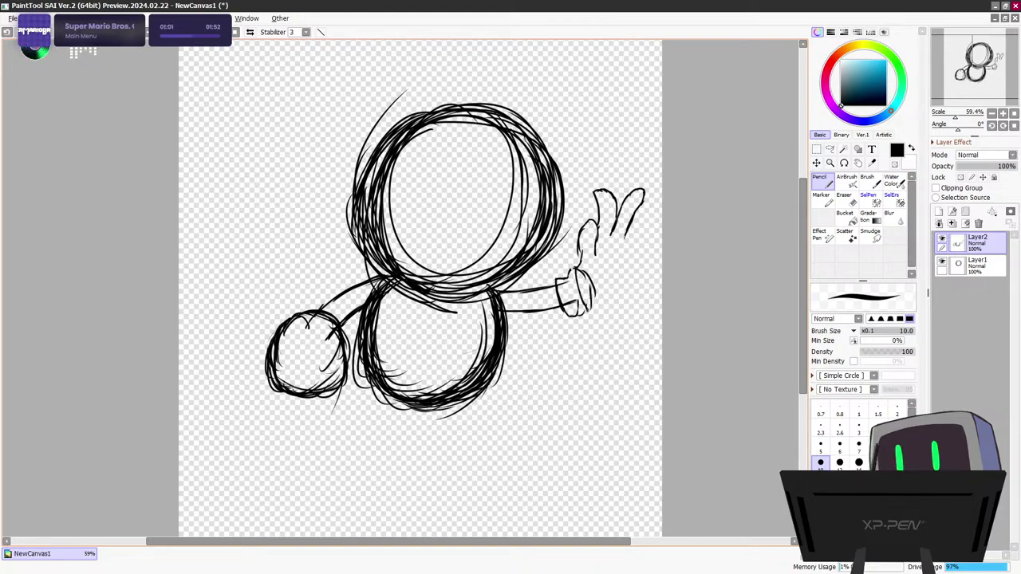
Complete the right-side hand with a curved palm edge rising from the cuff and two smaller fingers on its outer side
mouse_move(604, 313)
mouse_down()
mouse_move(627, 297)
mouse_move(619, 308)
mouse_up()
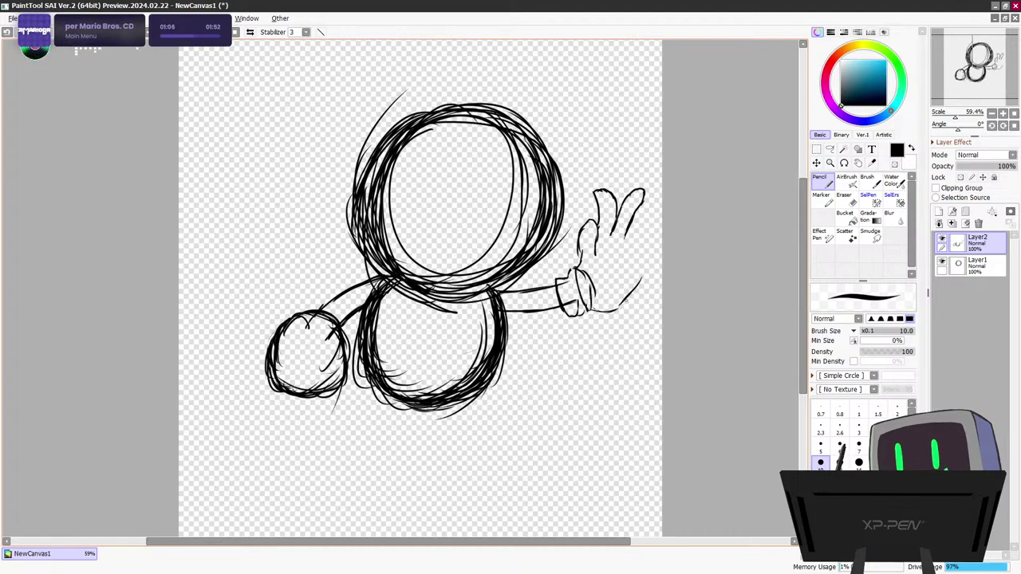
drag(640, 275, 630, 293)
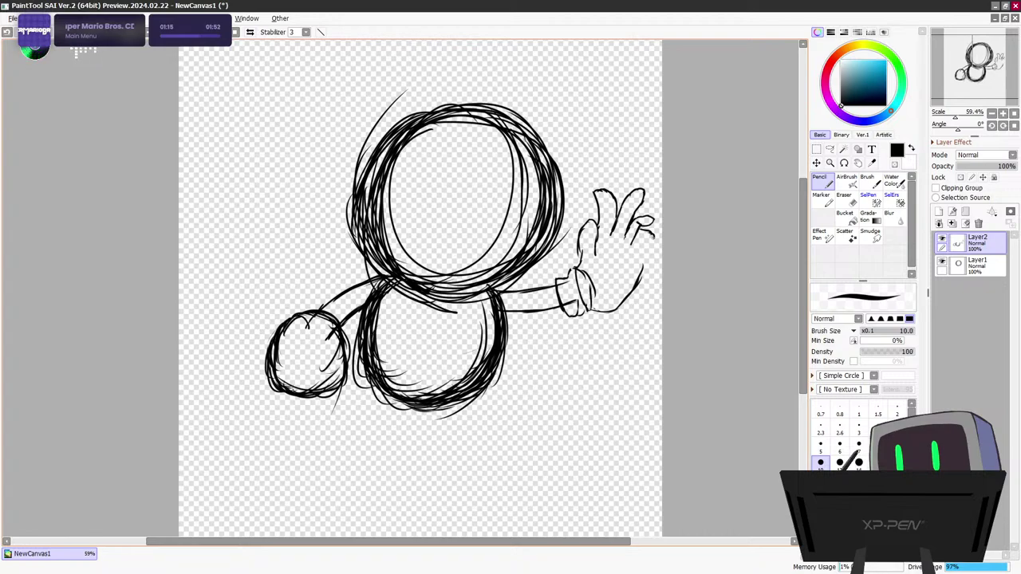
drag(654, 238, 638, 258)
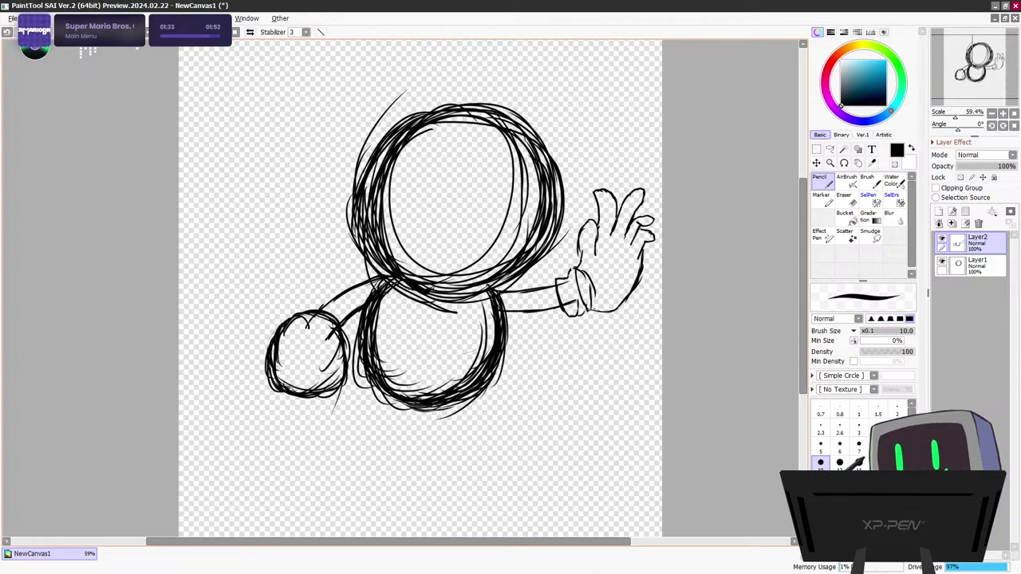
Sketch a rounded belly outline inside the body shape, following its sides and lower edge
mouse_move(401, 284)
mouse_down()
mouse_move(410, 291)
mouse_move(391, 348)
mouse_move(404, 375)
mouse_up()
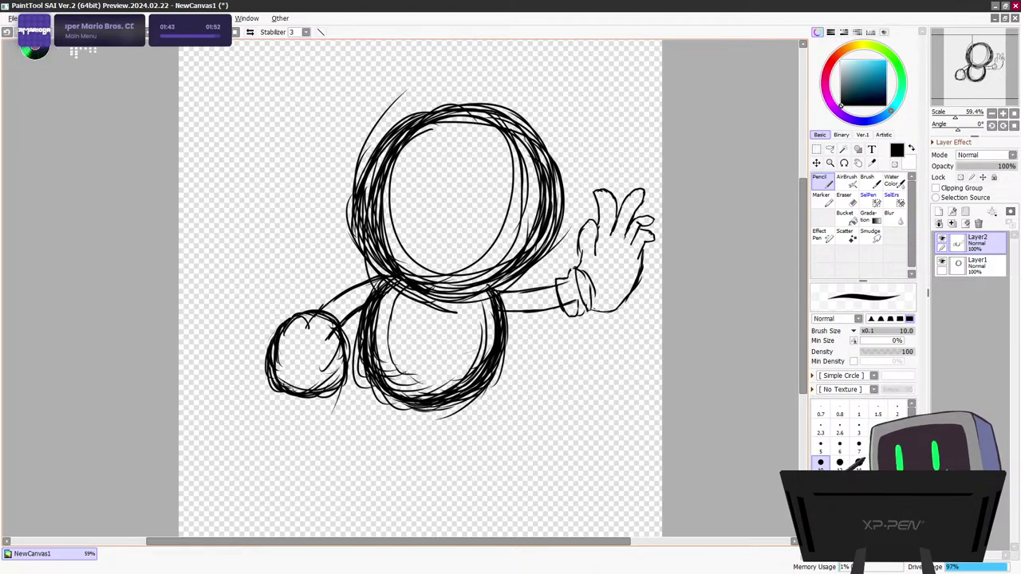
drag(398, 369, 442, 383)
drag(483, 293, 487, 355)
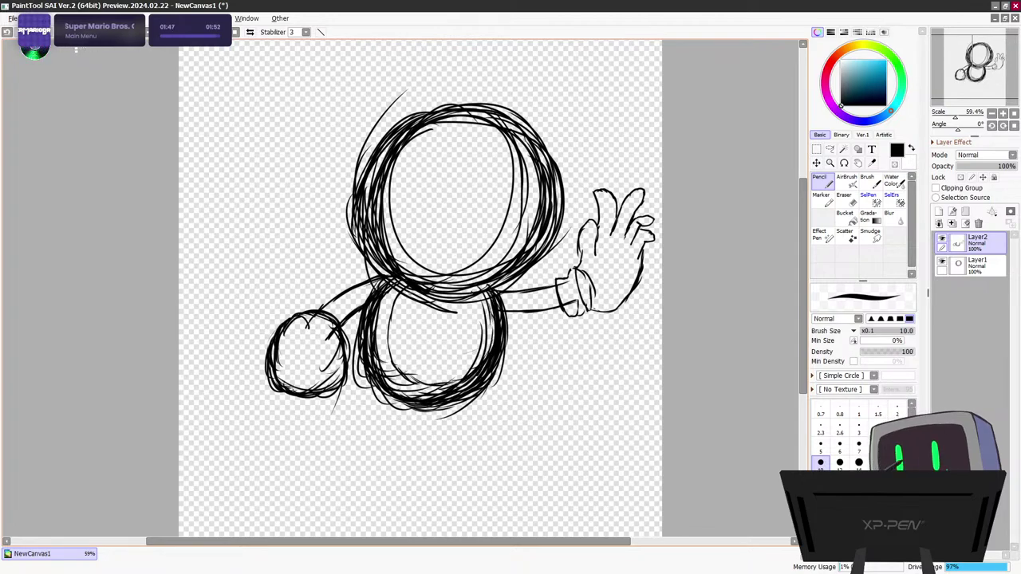
mouse_move(390, 315)
mouse_down()
mouse_move(396, 363)
mouse_move(442, 383)
mouse_up()
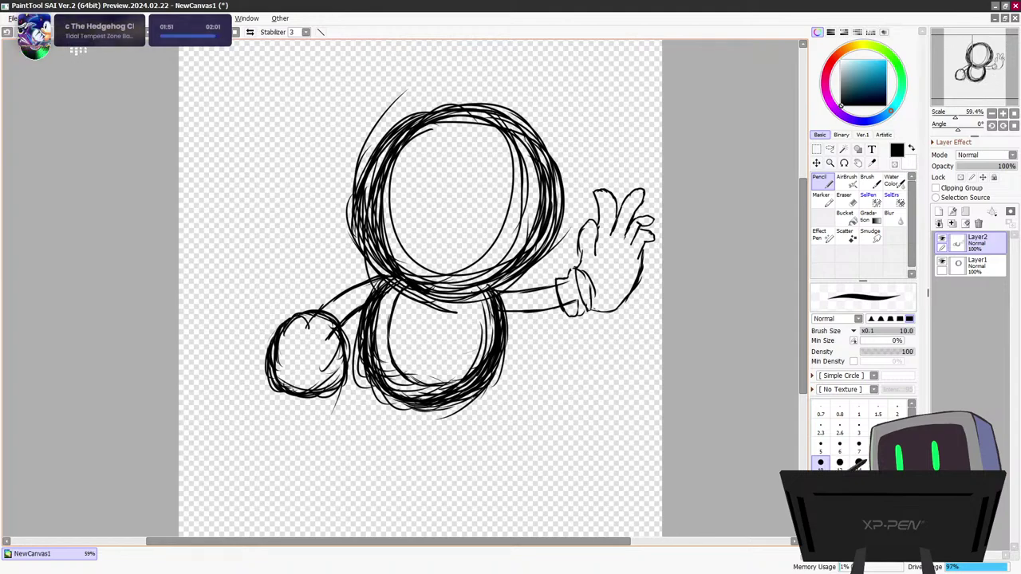
Sketch two short parallel lines for the left-side upper leg, sloping down and slightly outward from the bottom of the body, undoing the lower-leg strokes
drag(803, 287, 769, 298)
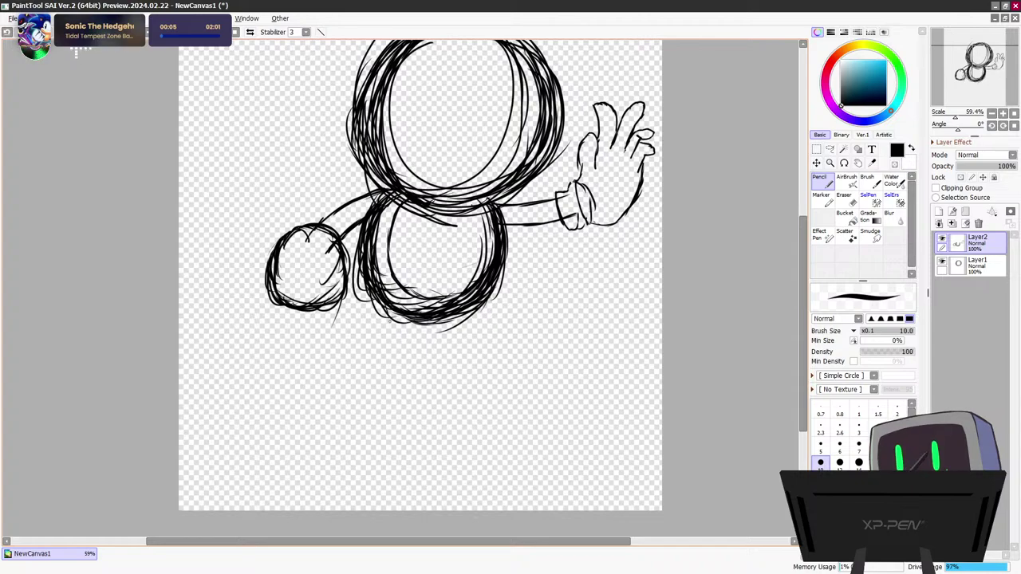
drag(388, 312, 390, 335)
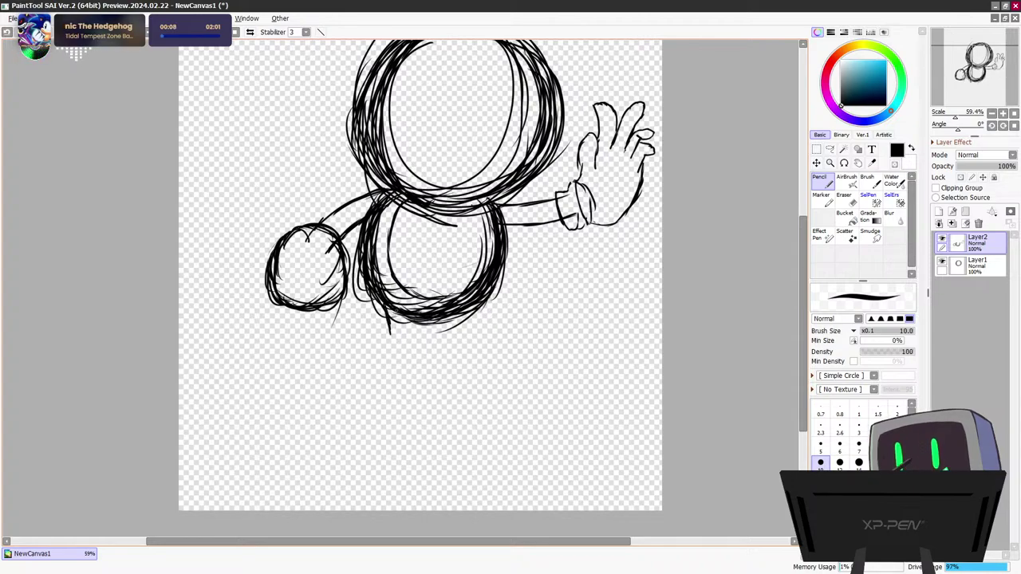
key(ctrl+z)
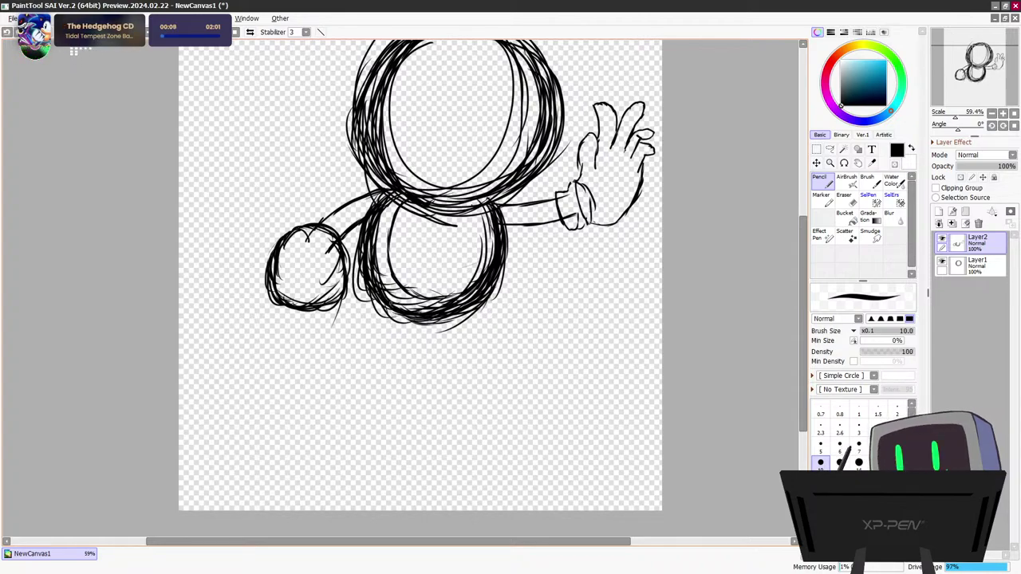
mouse_move(383, 306)
mouse_down()
mouse_move(392, 335)
mouse_move(380, 323)
mouse_move(335, 387)
mouse_up()
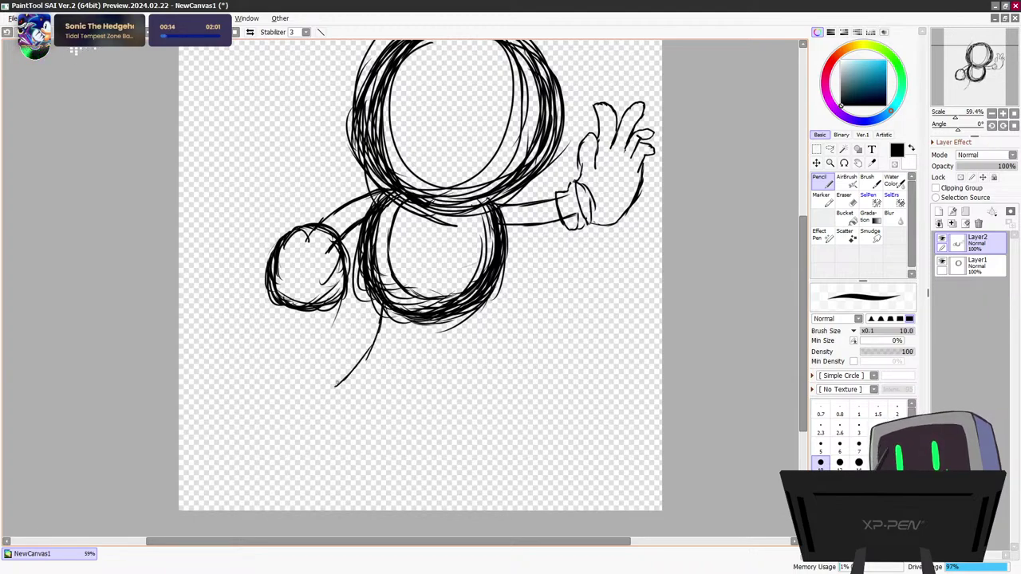
key(ctrl+z)
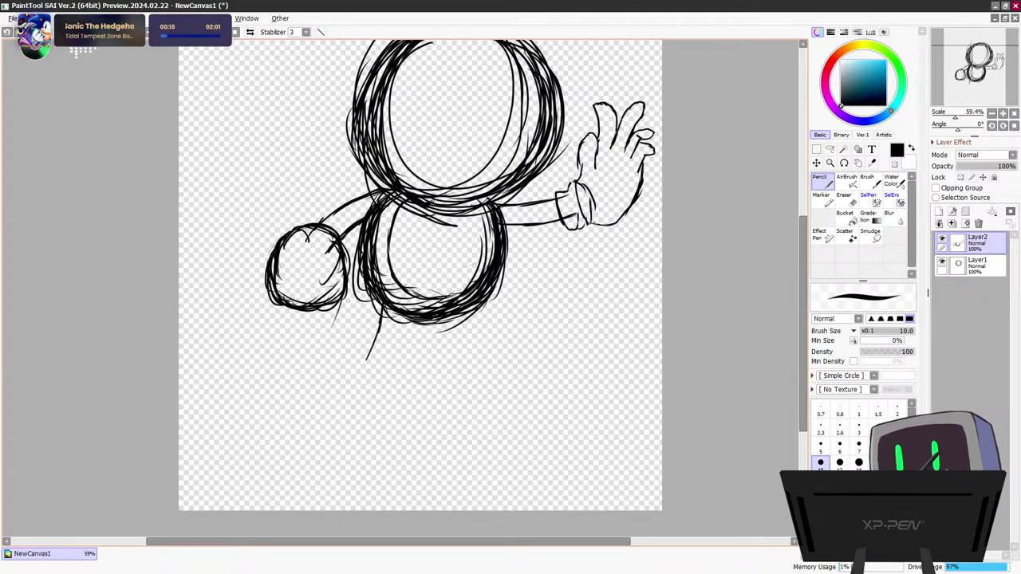
drag(406, 319, 382, 377)
mouse_move(386, 306)
mouse_down()
mouse_move(375, 345)
mouse_move(344, 369)
mouse_up()
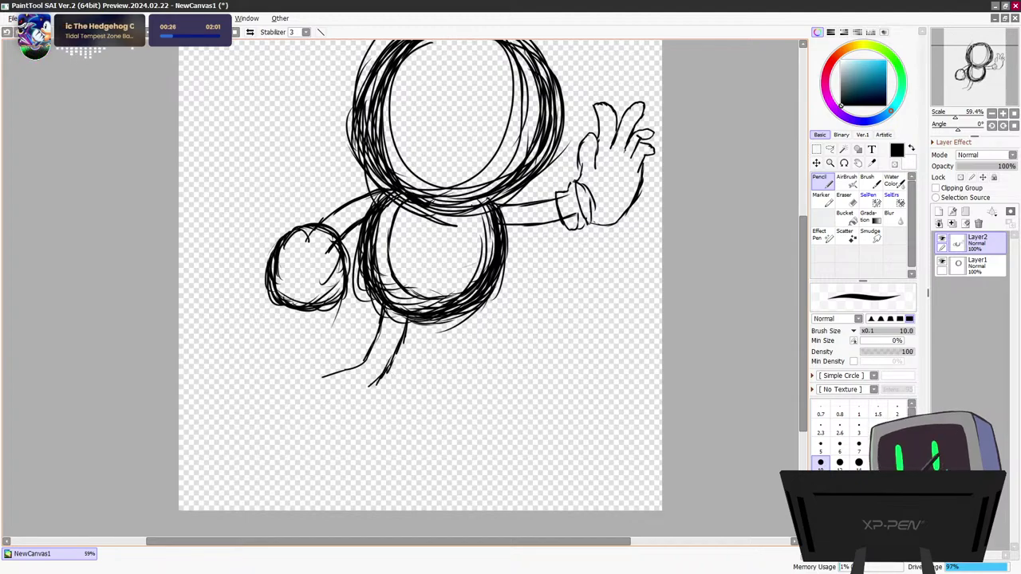
key(ctrl+z)
key(ctrl+z)
key(ctrl+z)
key(ctrl+z)
key(ctrl+z)
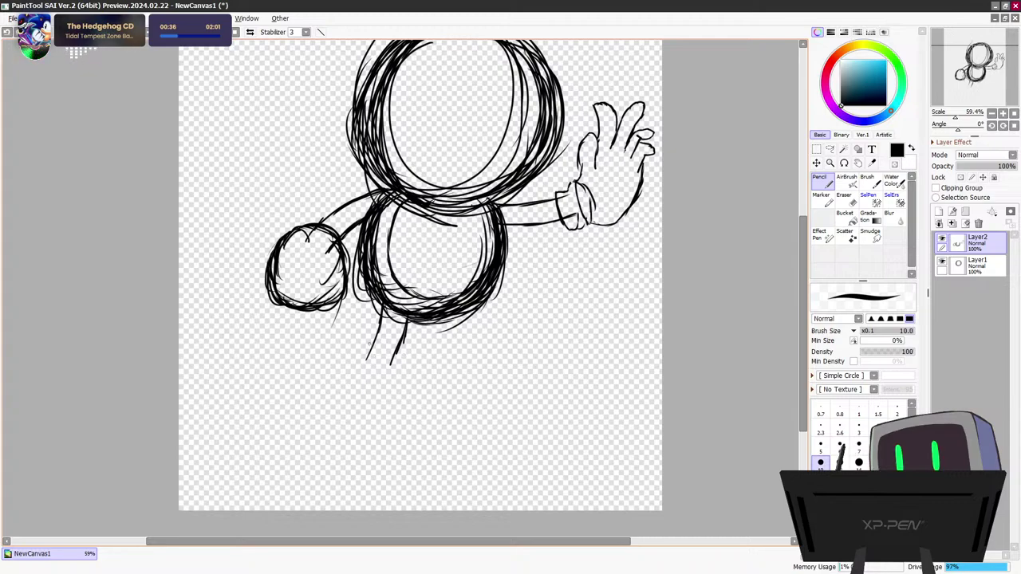
drag(380, 314, 367, 359)
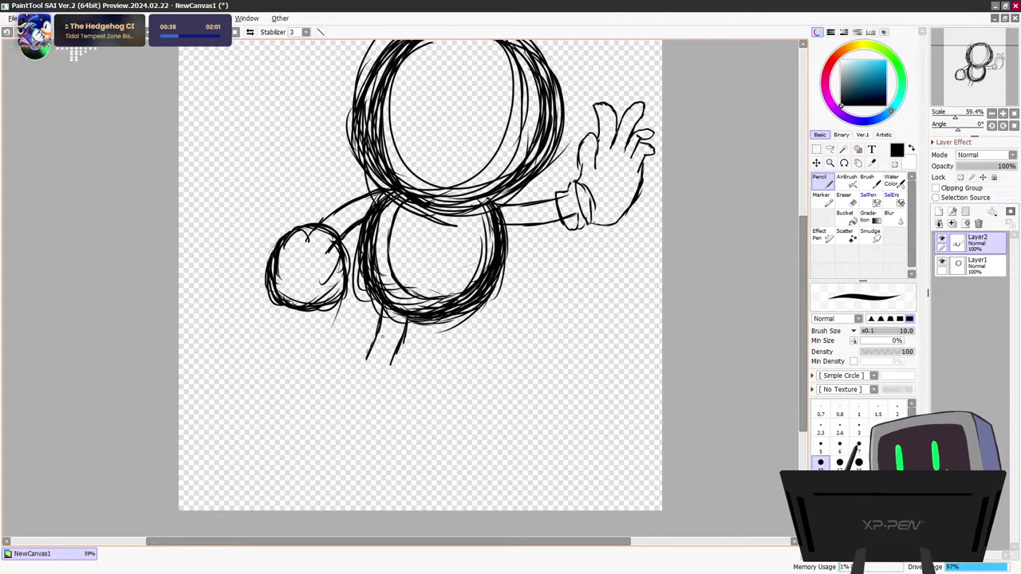
drag(409, 313, 392, 360)
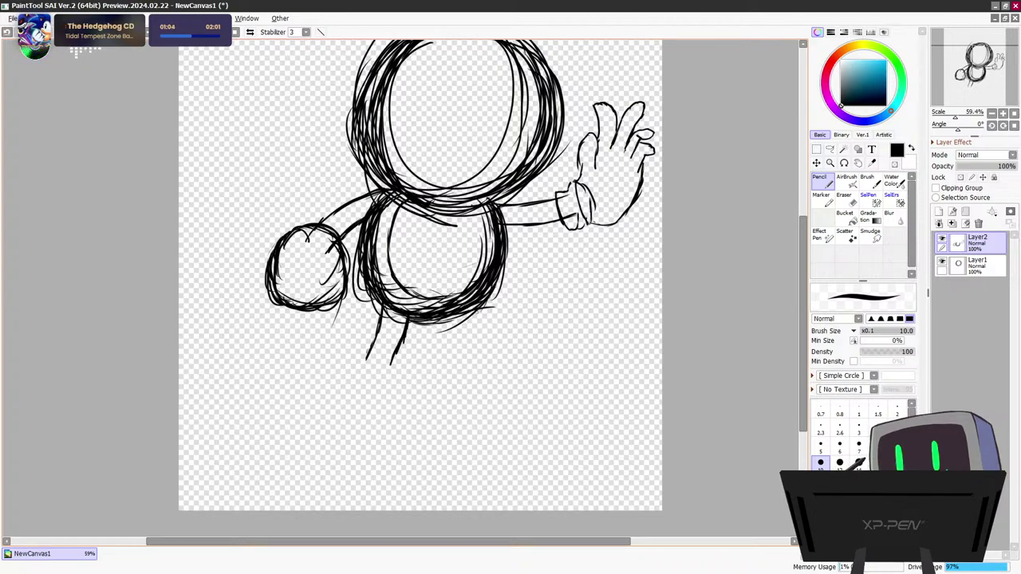
Sketch the right-side leg with two lines extending sideways from the lower body and bending down at the knee, reworking the inner line
mouse_move(497, 302)
mouse_down()
mouse_move(530, 299)
mouse_move(555, 347)
mouse_up()
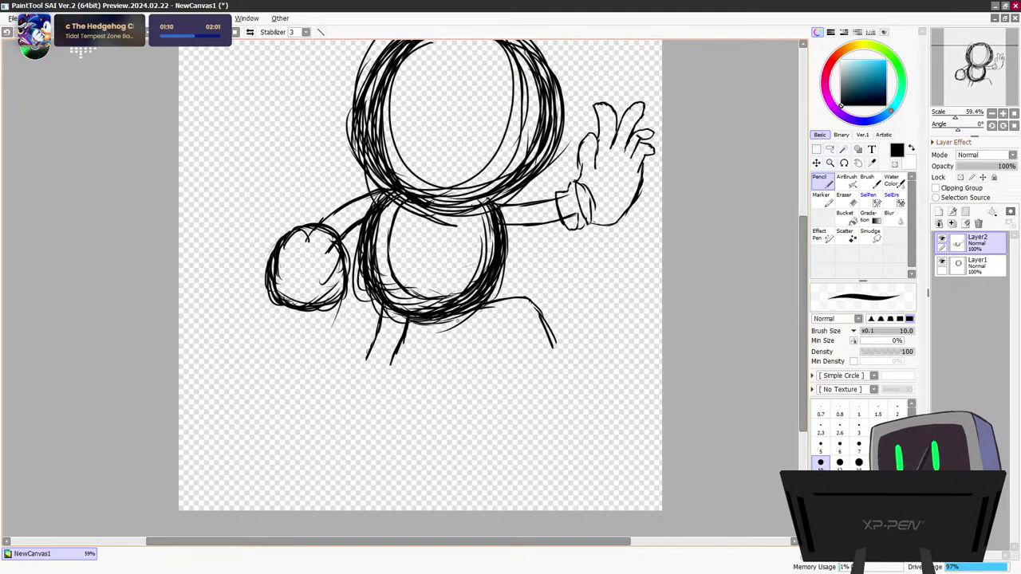
mouse_move(445, 317)
mouse_down()
mouse_move(519, 325)
mouse_move(527, 355)
mouse_up()
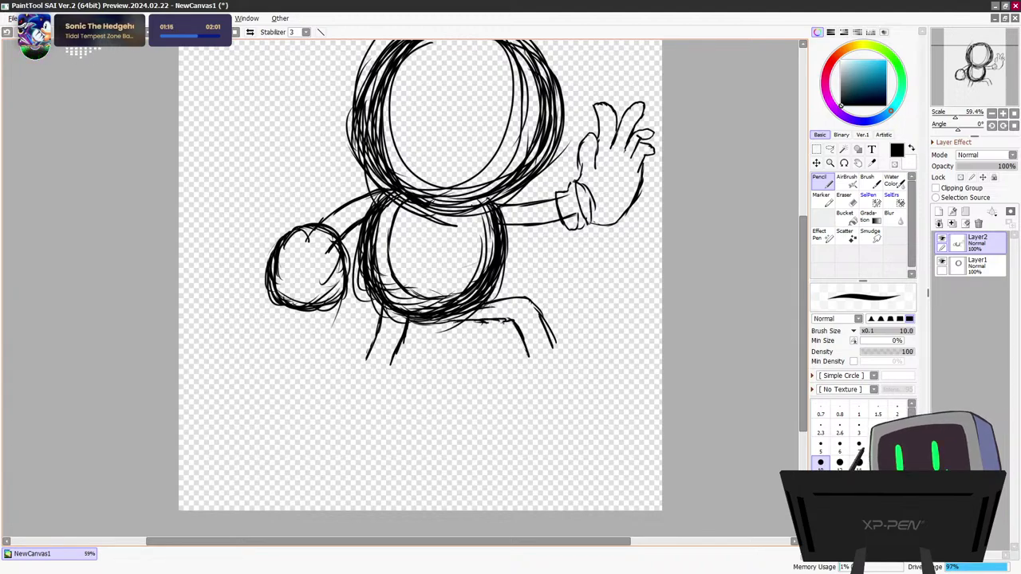
key(ctrl+z)
key(ctrl+z)
key(ctrl+z)
key(ctrl+z)
key(ctrl+z)
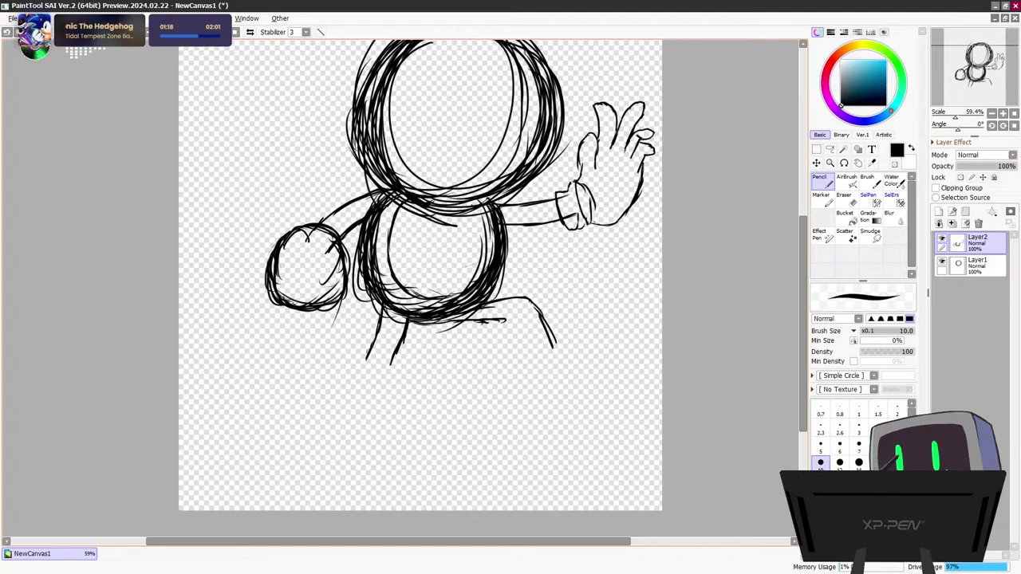
key(ctrl+z)
drag(488, 321, 512, 319)
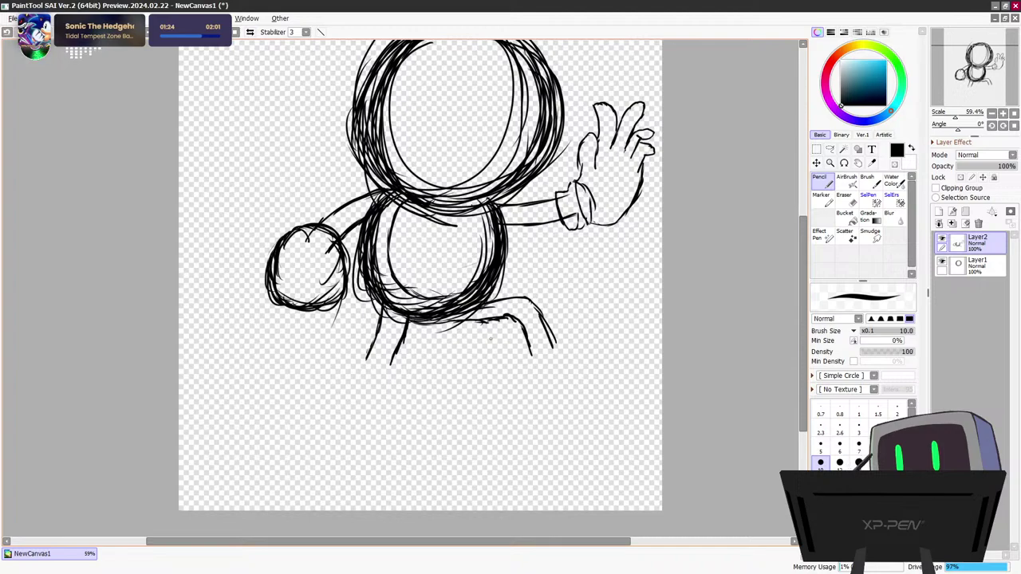
drag(525, 335, 535, 358)
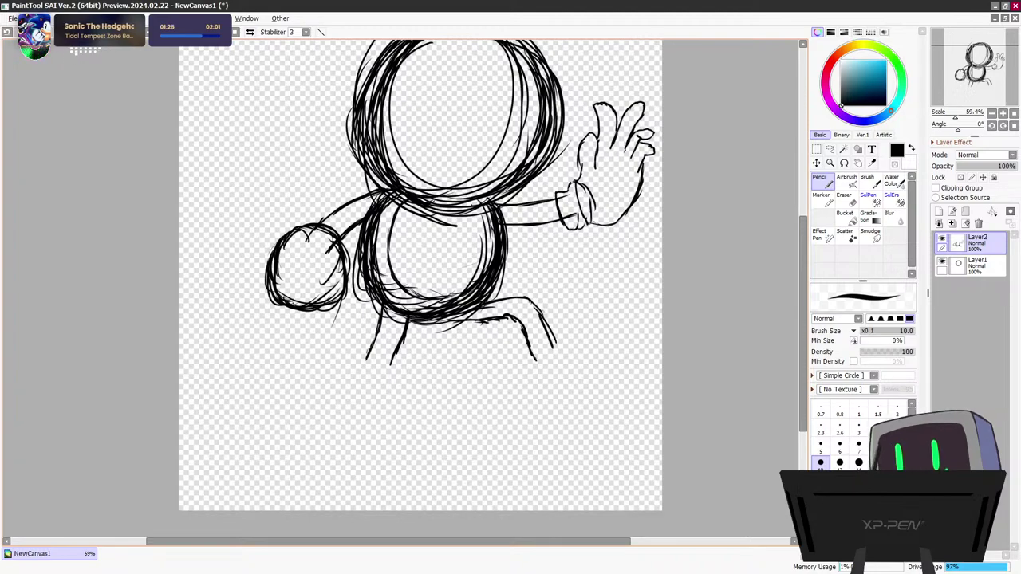
Sketch a puffy sock cuff around the ankle of the right-side leg, with rounded folds on the inner side and a pointed outer edge
mouse_move(541, 310)
mouse_down()
mouse_move(553, 352)
mouse_move(512, 365)
mouse_move(503, 401)
mouse_move(517, 403)
mouse_up()
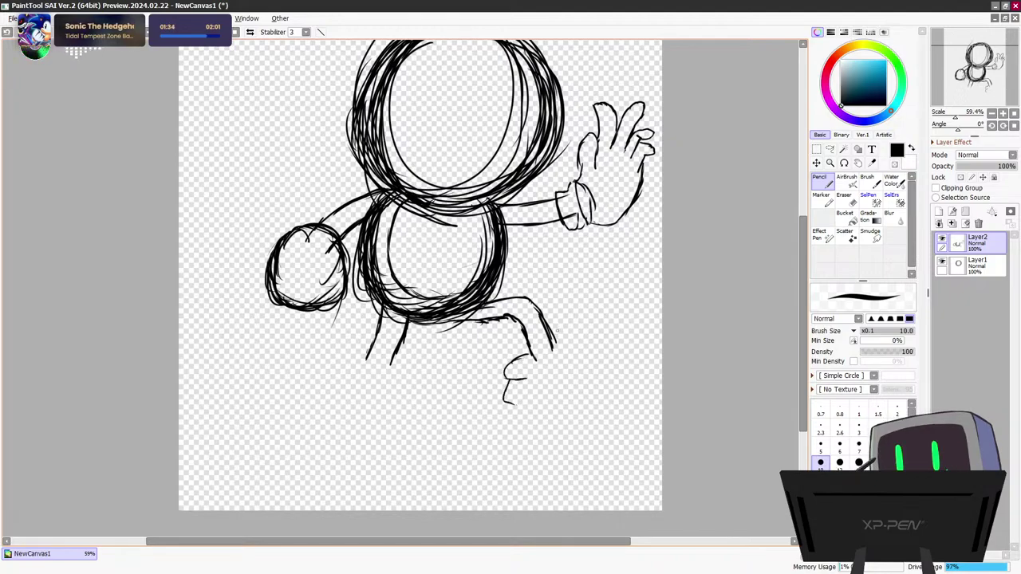
mouse_move(563, 336)
mouse_down()
mouse_move(569, 362)
mouse_move(588, 375)
mouse_up()
mouse_move(509, 382)
mouse_down()
mouse_move(516, 401)
mouse_move(539, 405)
mouse_move(589, 373)
mouse_up()
drag(544, 398, 565, 390)
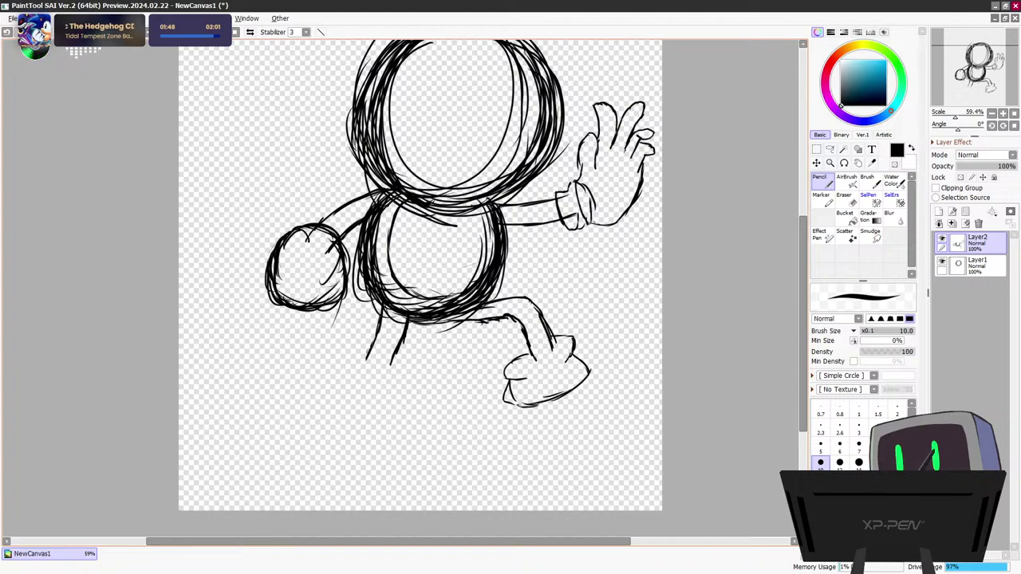
Sketch the right-side shoe below the cuff, running off the canvas edge with a sloping upper line and two curved strap lines across it
mouse_move(520, 406)
mouse_down()
mouse_move(509, 461)
mouse_move(662, 454)
mouse_up()
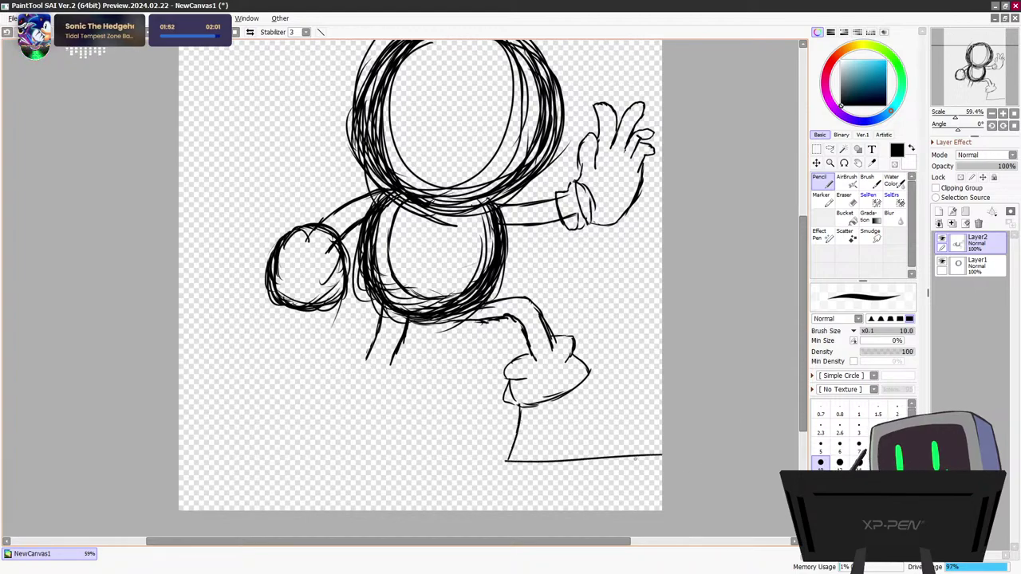
drag(583, 390, 662, 423)
key(ctrl+z)
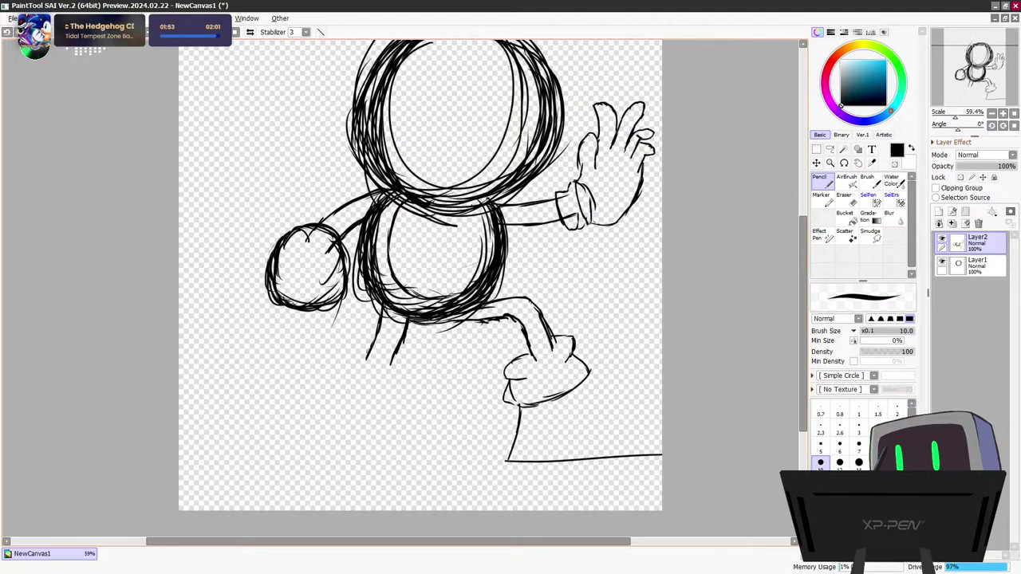
drag(581, 386, 663, 384)
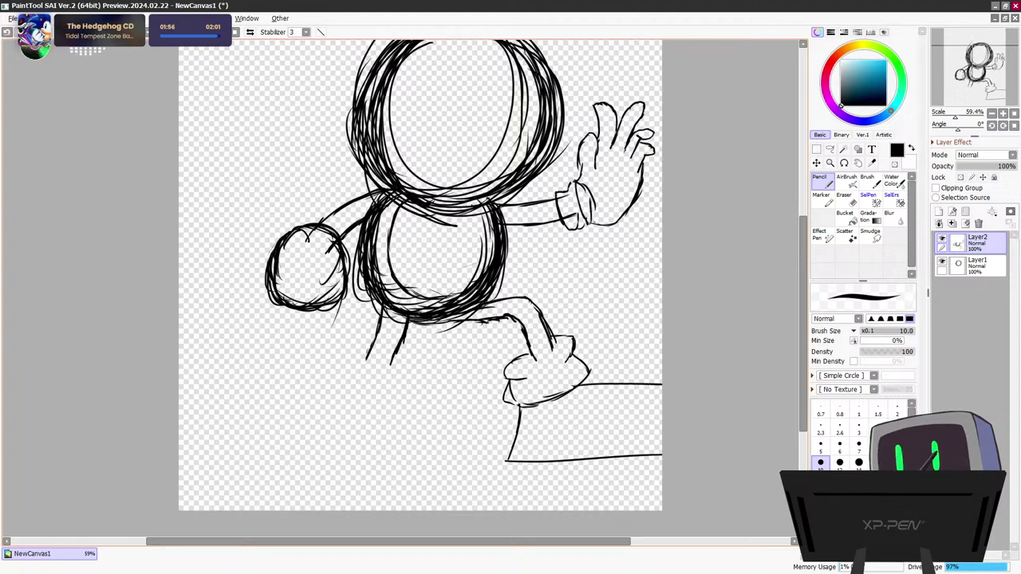
key(ctrl+z)
drag(575, 386, 662, 413)
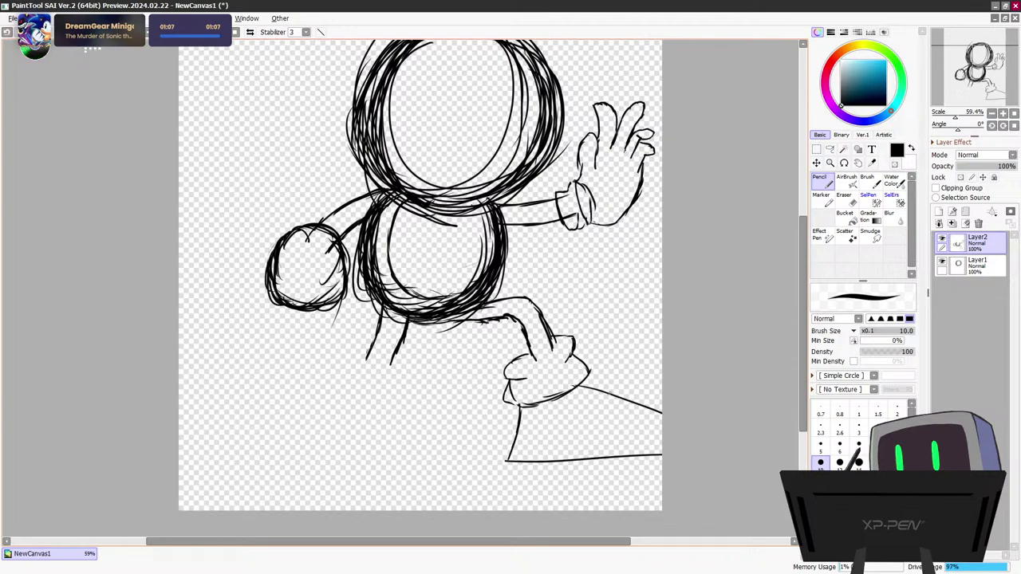
mouse_move(605, 395)
mouse_down()
mouse_move(591, 453)
mouse_move(616, 461)
mouse_up()
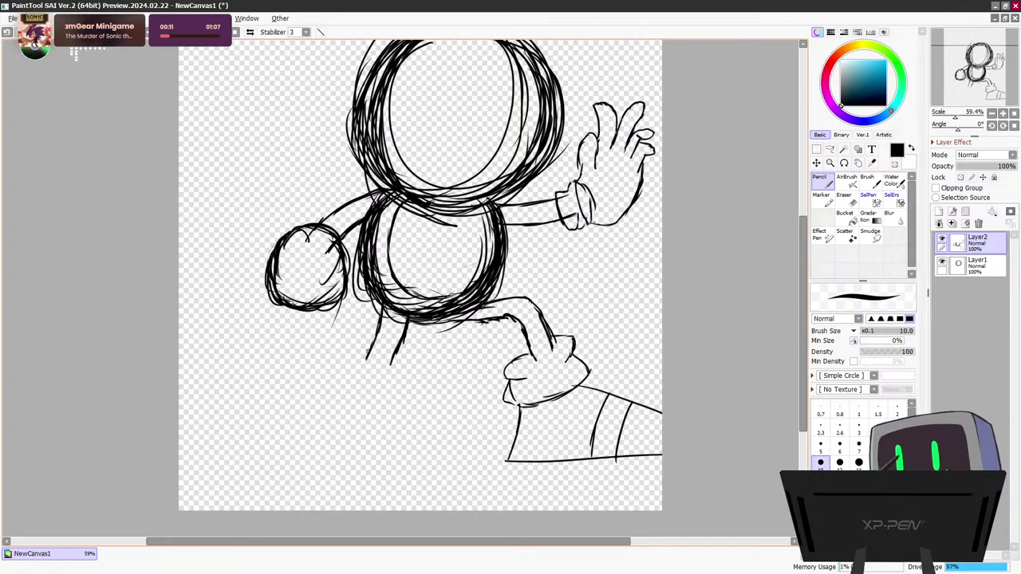
Extend the left-side leg with two lines bending outward at the knee and close its end with a short curve
drag(365, 357, 330, 366)
drag(391, 358, 331, 387)
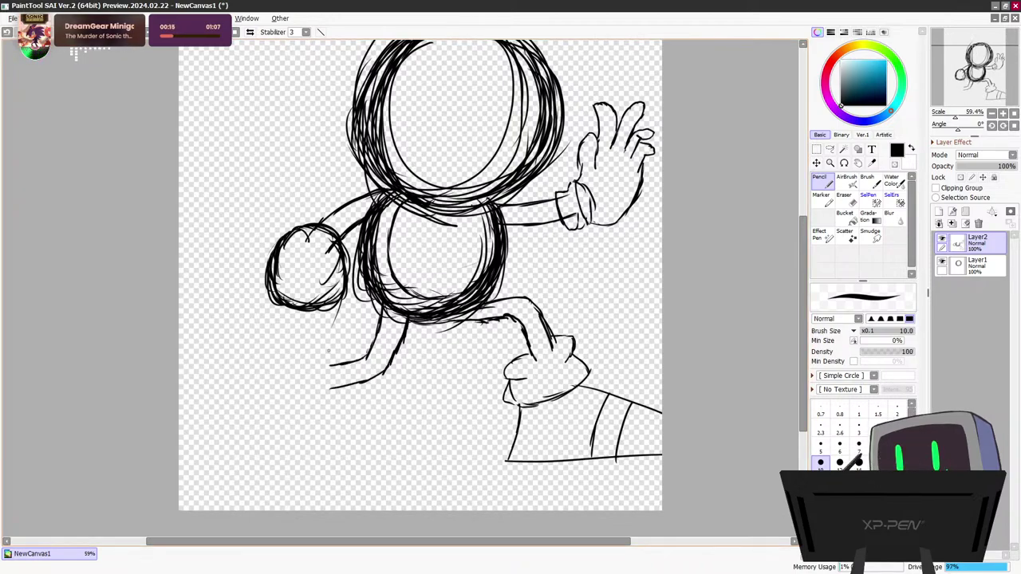
drag(329, 360, 334, 387)
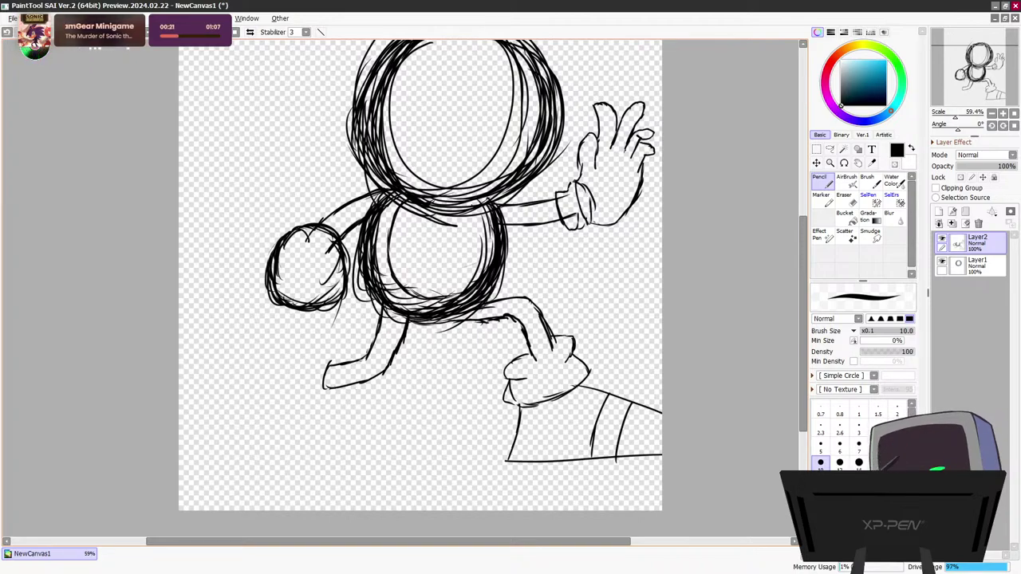
Sketch a round sock cuff around the end of the left-side leg, adding a second arc on its outer side
mouse_move(357, 348)
mouse_down()
mouse_move(336, 336)
mouse_move(294, 343)
mouse_move(286, 374)
mouse_up()
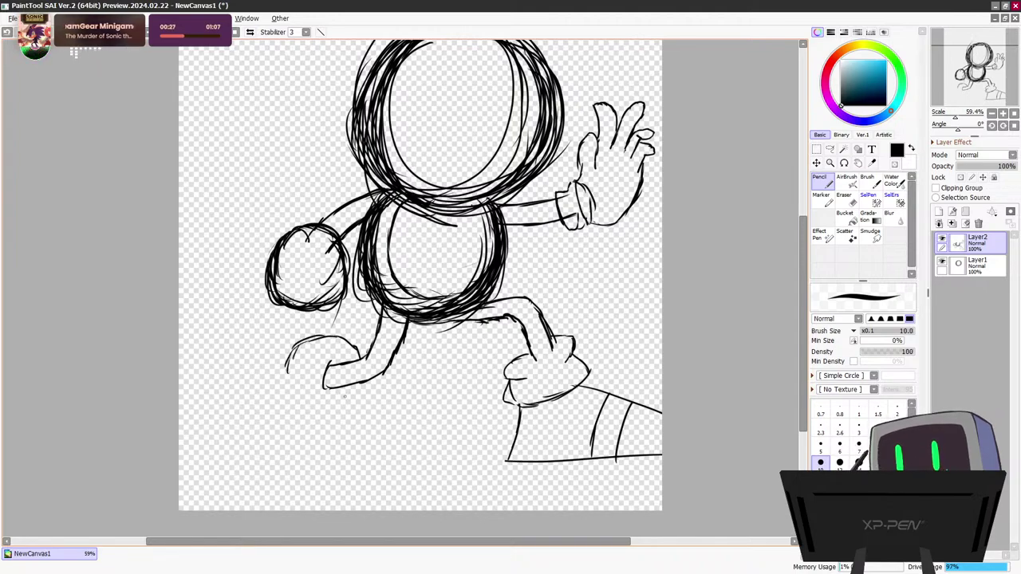
drag(360, 386, 351, 407)
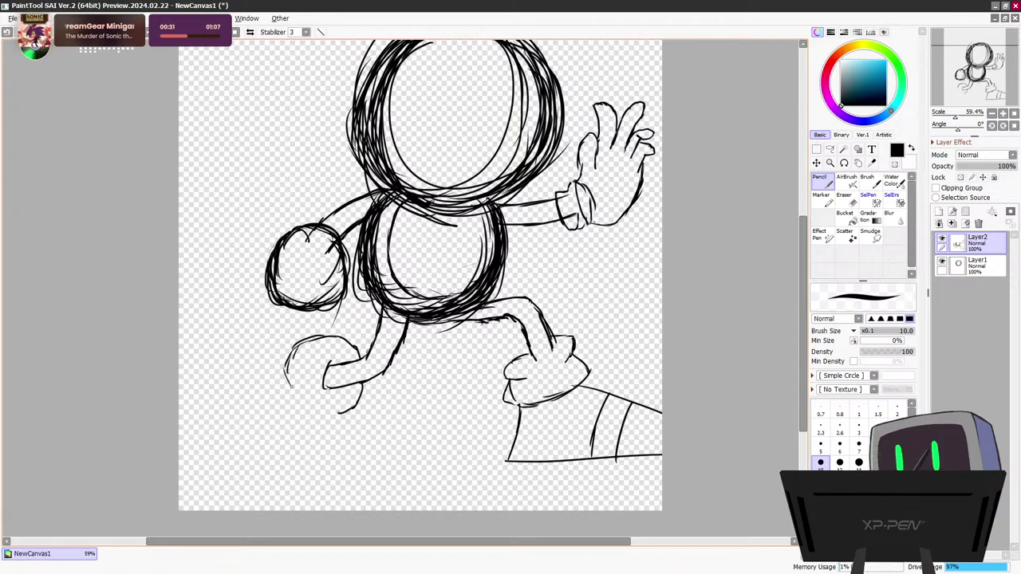
drag(287, 376, 324, 414)
drag(285, 372, 327, 413)
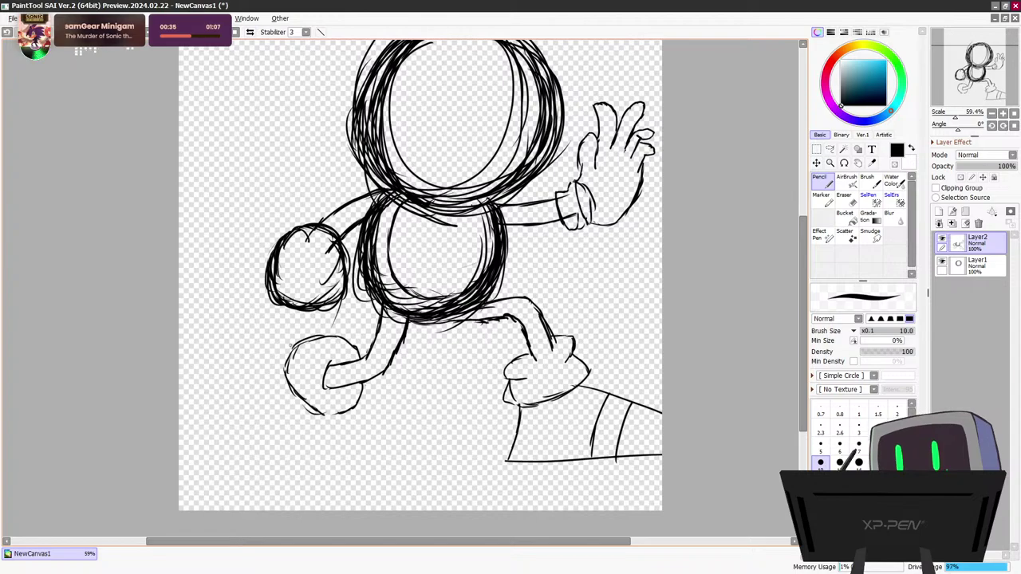
mouse_move(296, 341)
mouse_down()
mouse_move(273, 358)
mouse_move(267, 379)
mouse_move(292, 407)
mouse_move(316, 413)
mouse_up()
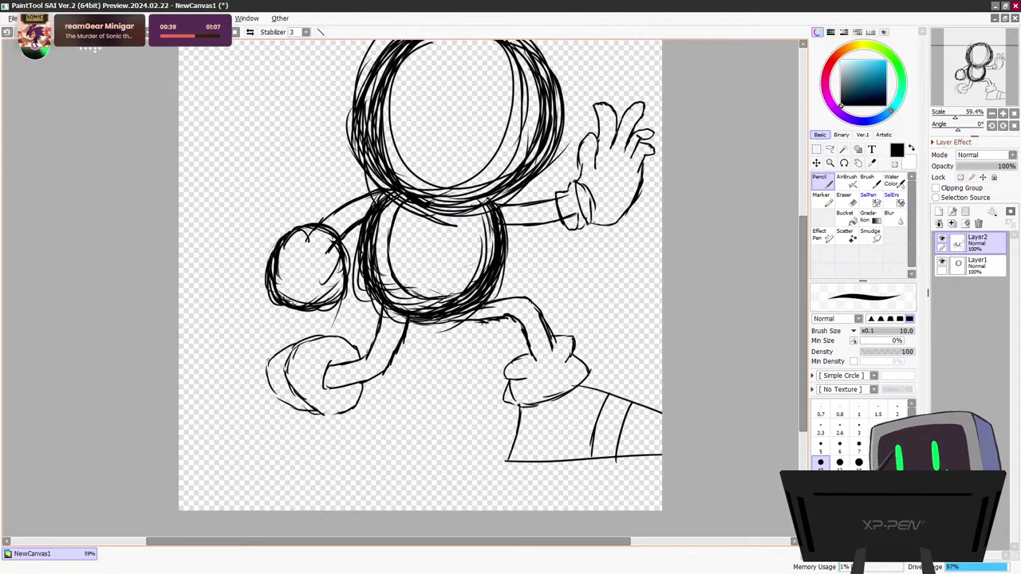
Sketch the left-side shoe as a long rounded shape hanging down from the cuff to the canvas's lower edge
drag(264, 375, 253, 417)
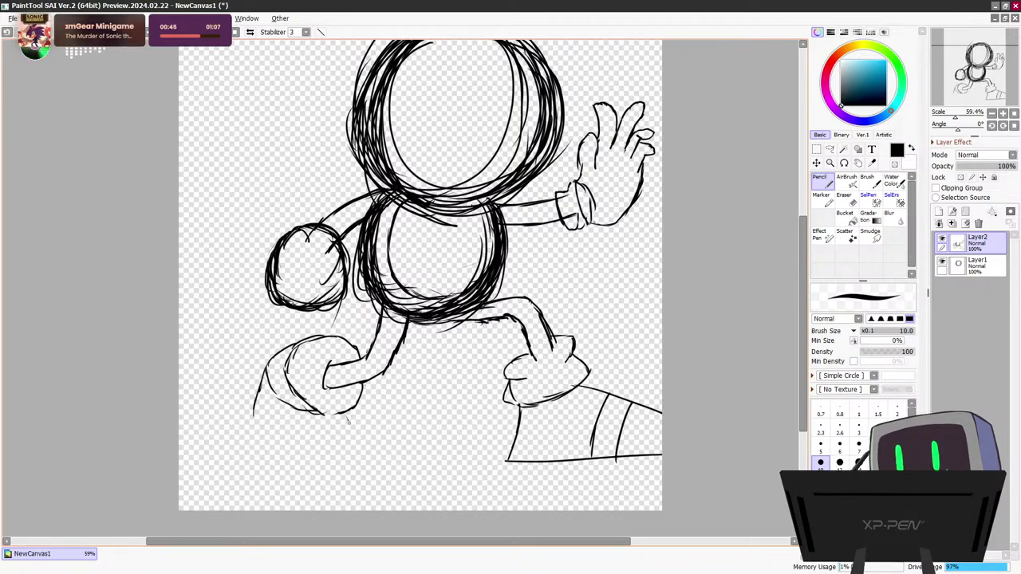
drag(347, 416, 357, 439)
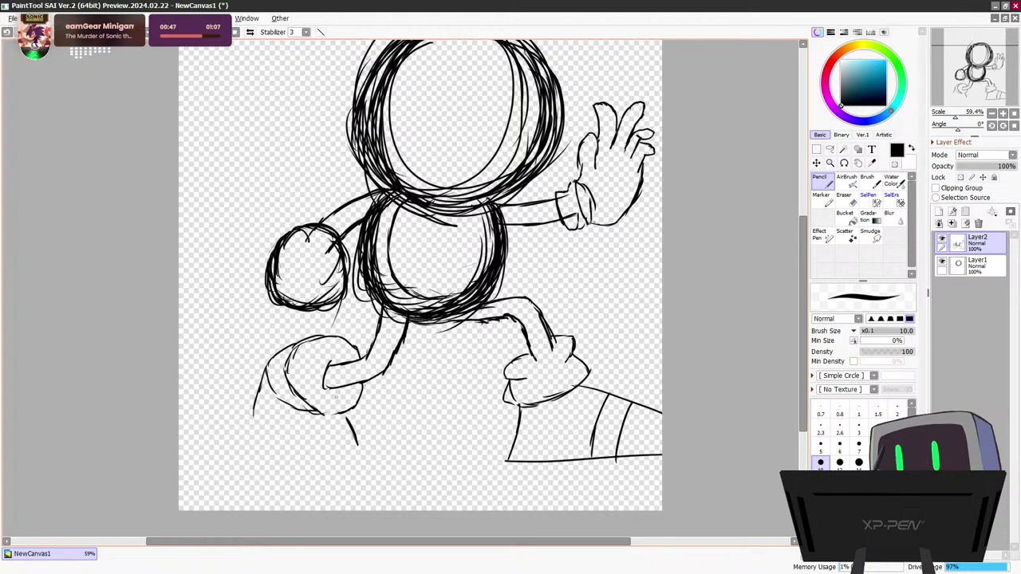
drag(356, 437, 365, 459)
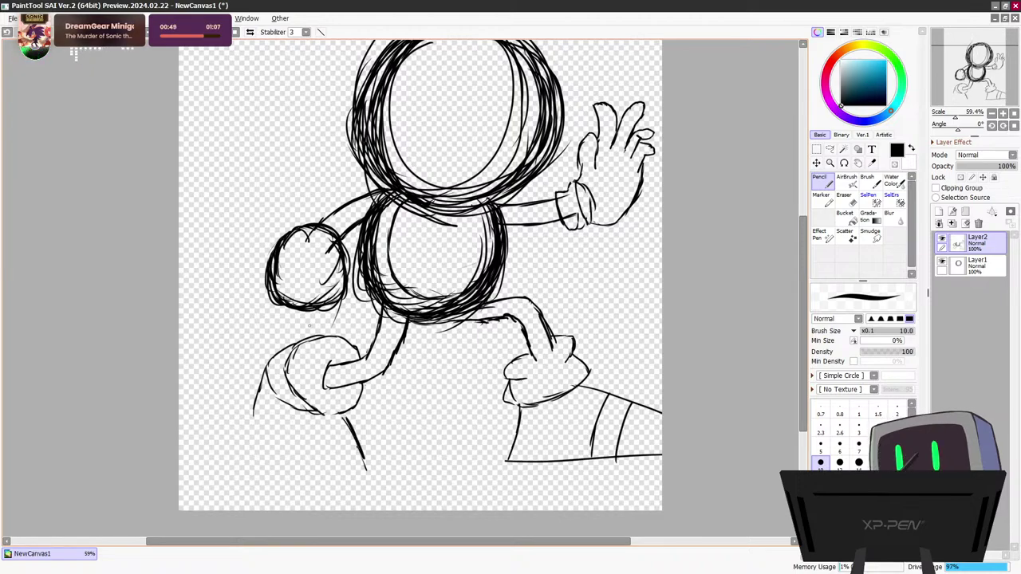
mouse_move(255, 408)
mouse_down()
mouse_move(257, 435)
mouse_move(293, 502)
mouse_up()
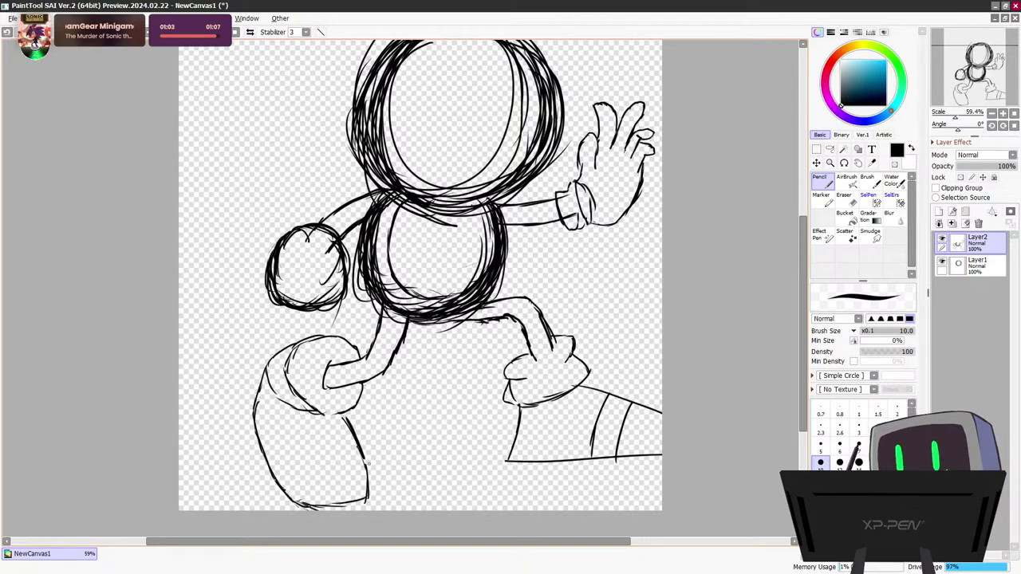
drag(364, 464, 362, 505)
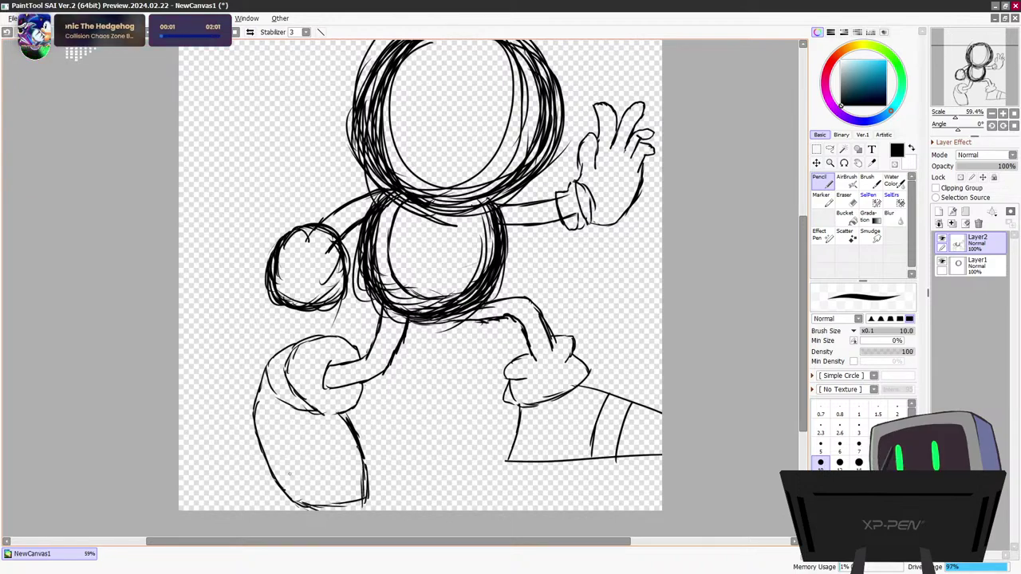
Add two curved strap lines across the upper part of the left-side shoe and a few fold strokes on its cuff
mouse_move(276, 476)
mouse_down()
mouse_move(300, 457)
mouse_move(292, 432)
mouse_move(354, 436)
mouse_up()
key(ctrl+z)
drag(254, 415, 346, 419)
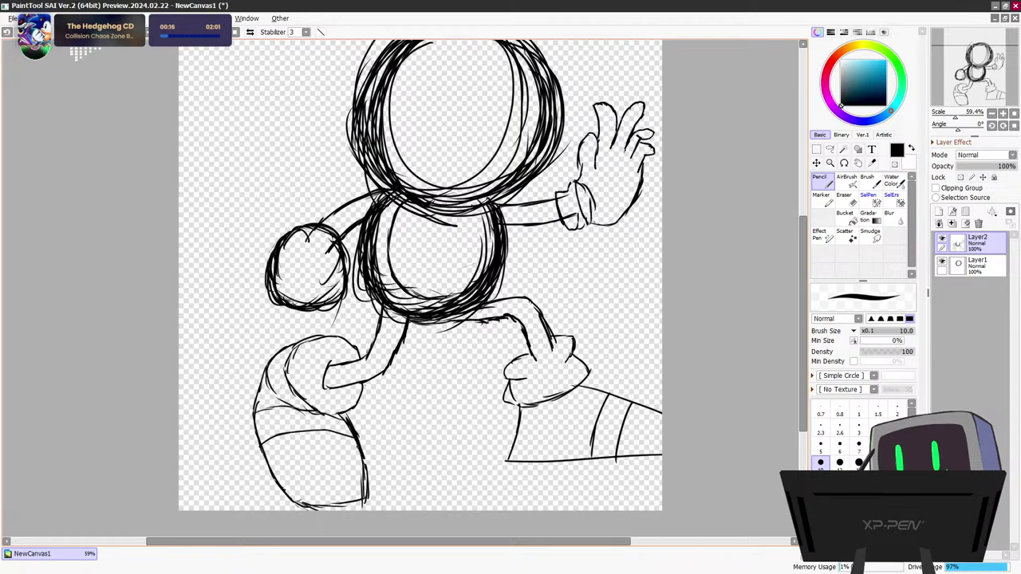
drag(274, 374, 310, 408)
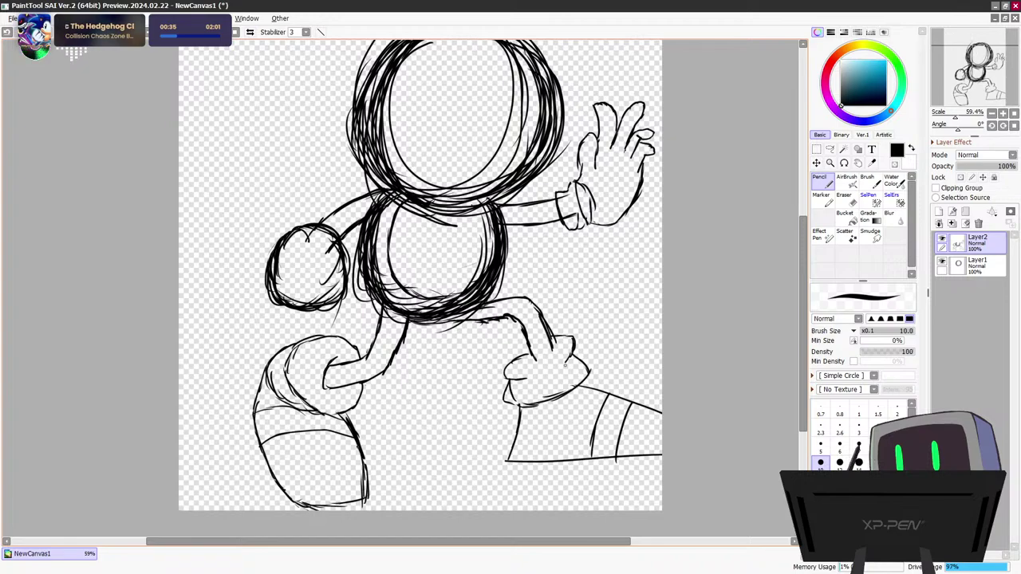
Mark the face with two short vertical eye lines and slanted brow strokes, and sketch a pointed ear on the head's right side
drag(803, 289, 802, 230)
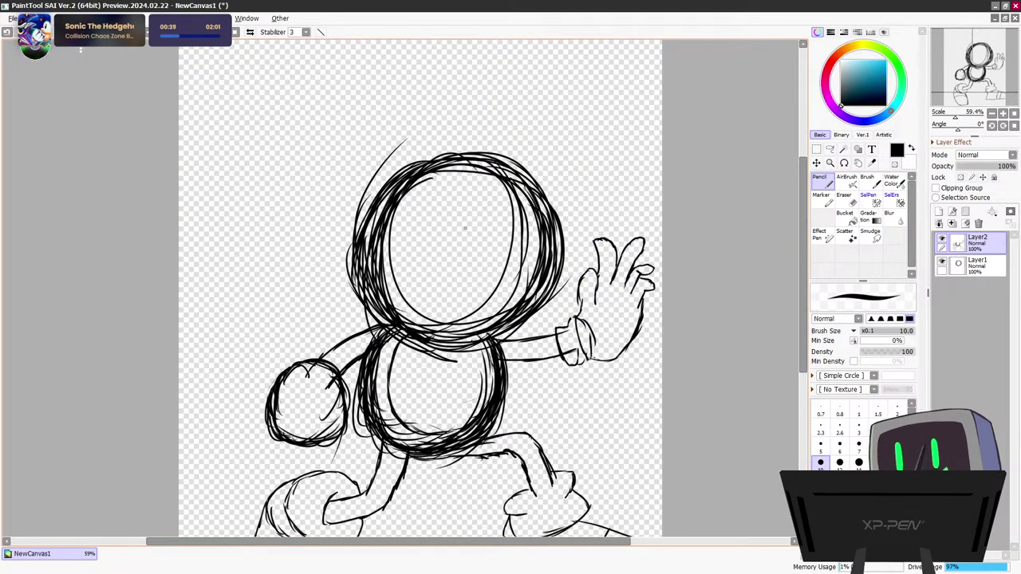
drag(463, 231, 463, 268)
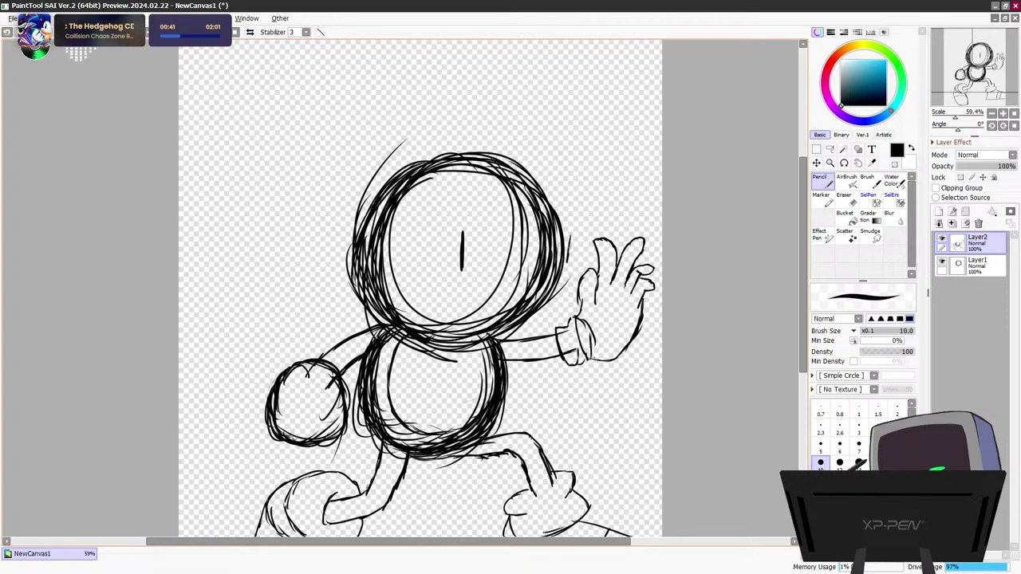
drag(570, 231, 568, 268)
drag(448, 222, 487, 260)
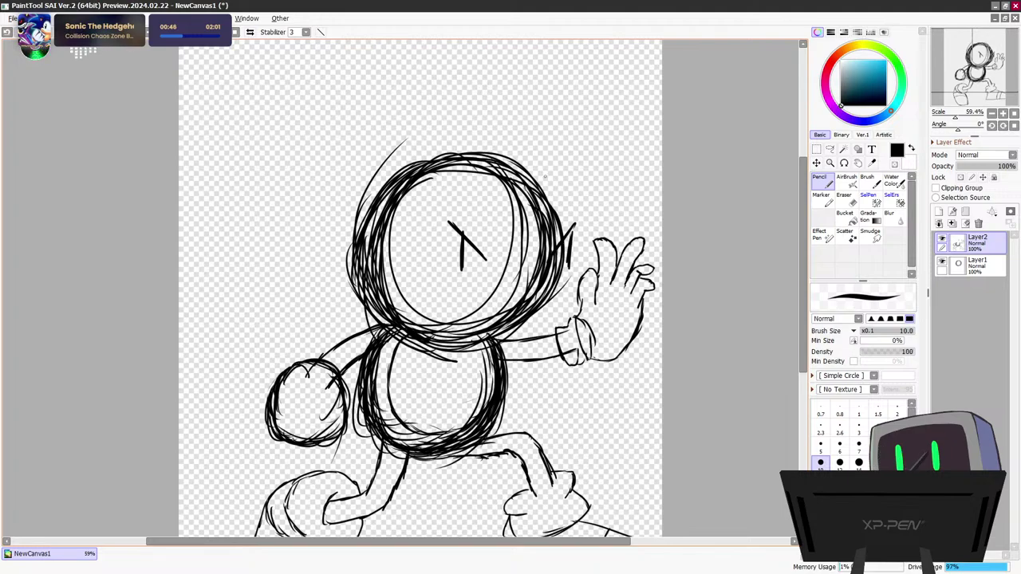
mouse_move(532, 172)
mouse_down()
mouse_move(594, 150)
mouse_move(571, 195)
mouse_up()
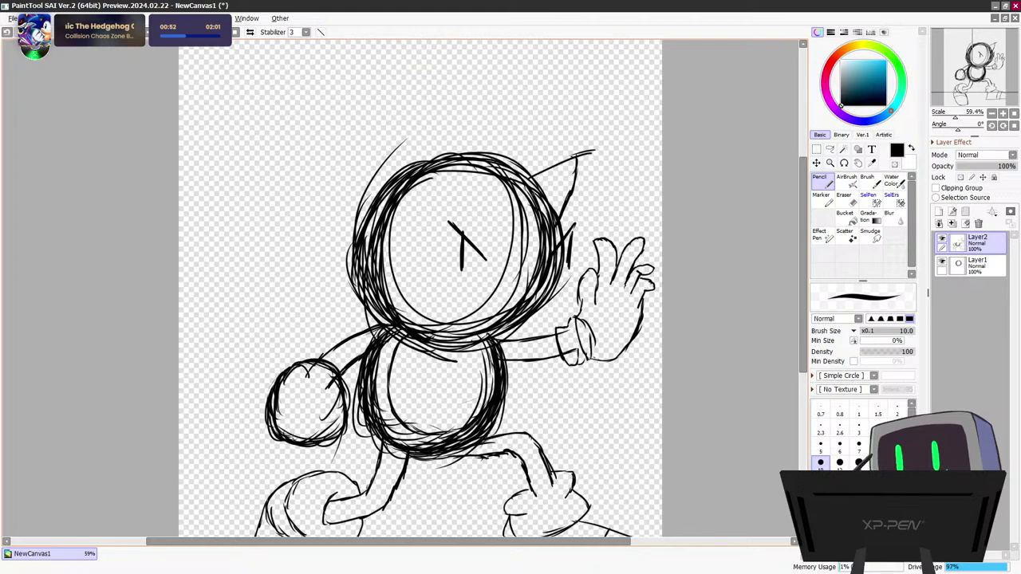
Sketch a tall top quill sweeping from the right-side ear up to a point near the canvas top and back down behind the head
mouse_move(543, 176)
mouse_down()
mouse_move(507, 136)
mouse_move(395, 93)
mouse_up()
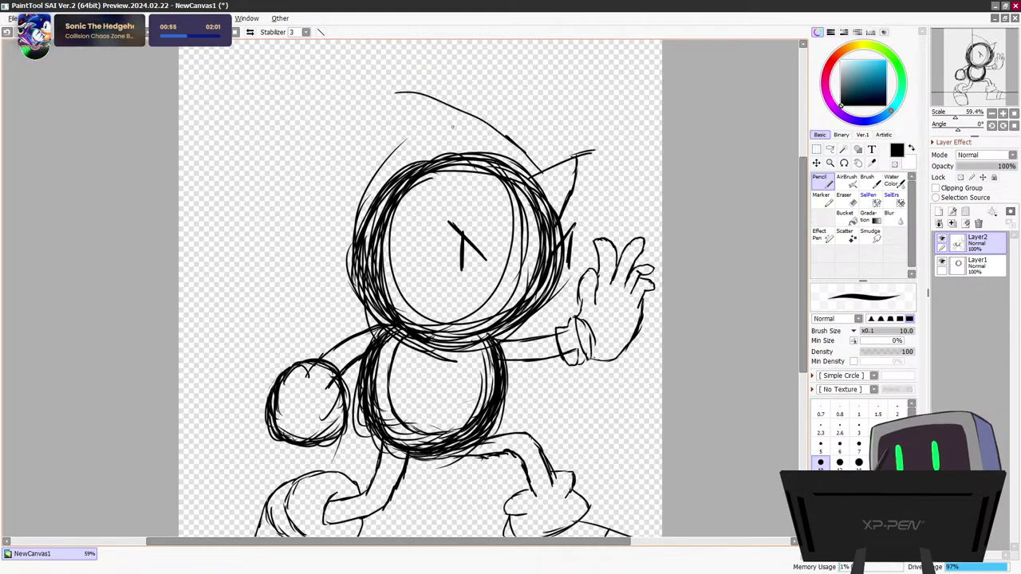
key(ctrl+z)
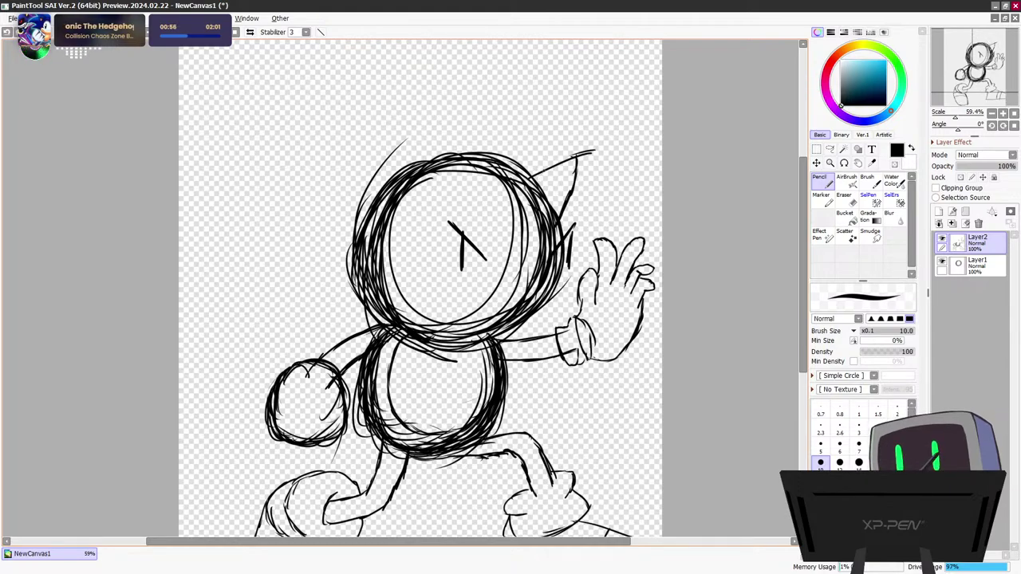
mouse_move(543, 173)
mouse_down()
mouse_move(523, 141)
mouse_move(457, 91)
mouse_move(357, 51)
mouse_up()
mouse_move(422, 79)
mouse_down()
mouse_move(400, 69)
mouse_move(541, 162)
mouse_up()
drag(507, 126, 546, 175)
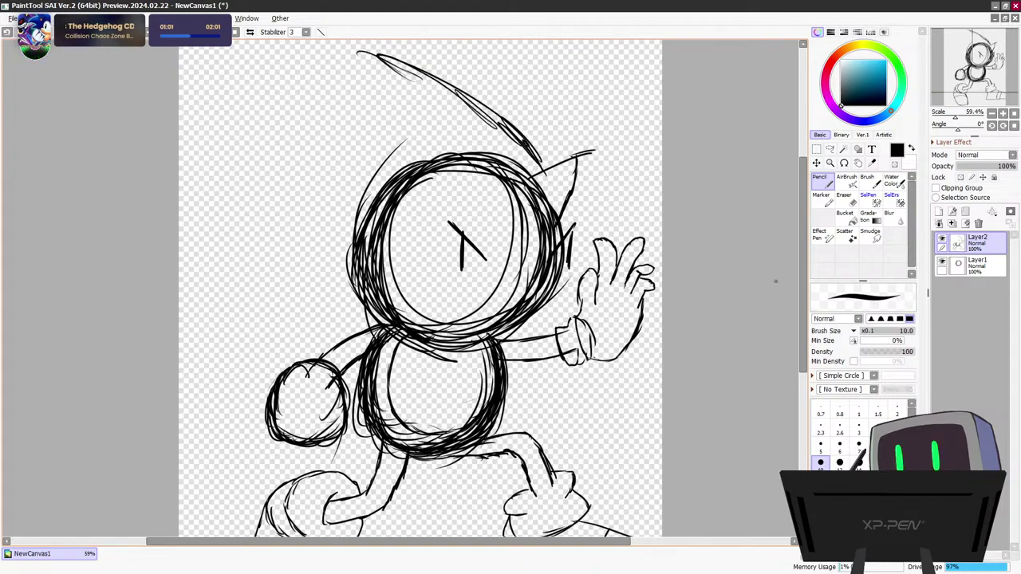
drag(803, 279, 803, 238)
drag(349, 149, 378, 254)
drag(360, 185, 379, 250)
mouse_move(343, 144)
mouse_down()
mouse_move(414, 164)
mouse_move(502, 211)
mouse_move(548, 271)
mouse_up()
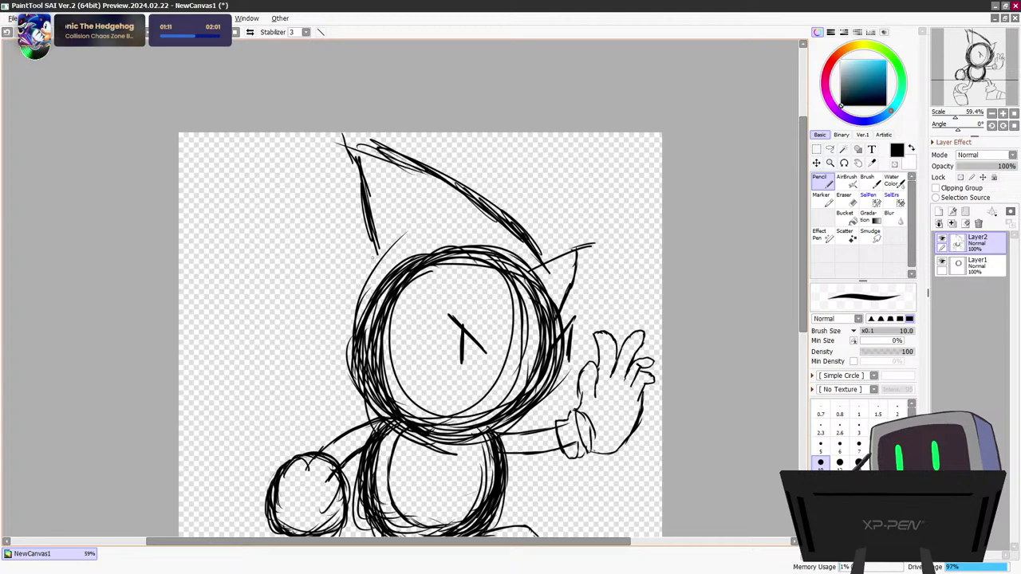
Sketch two more pointed quills behind the head, a middle one and a lower one ending at the neck
drag(365, 231, 259, 248)
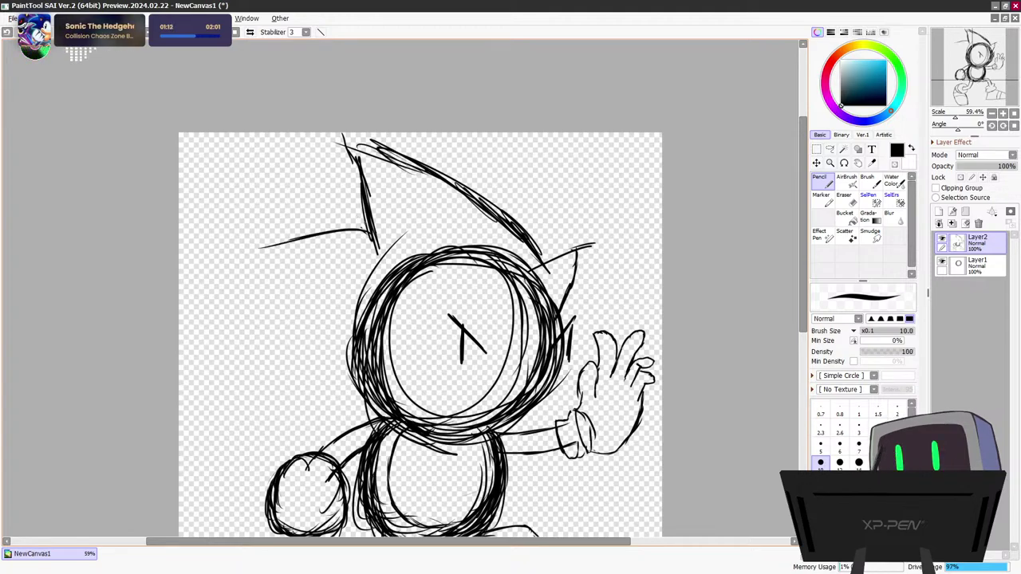
mouse_move(367, 229)
mouse_down()
mouse_move(273, 241)
mouse_move(284, 297)
mouse_move(335, 324)
mouse_up()
mouse_move(259, 292)
mouse_down()
mouse_move(335, 327)
mouse_move(242, 389)
mouse_move(352, 403)
mouse_up()
drag(283, 405, 377, 416)
drag(320, 407, 366, 414)
drag(246, 392, 343, 407)
drag(259, 399, 219, 397)
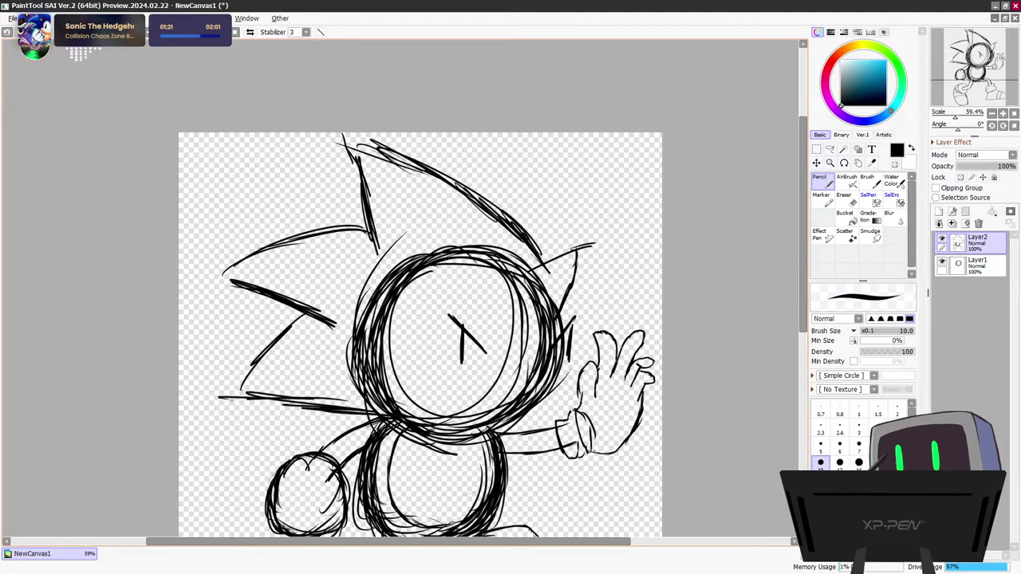
Darken the edges of the lower, middle and top quills and the right-side ear with repeated strokes
drag(299, 311, 228, 391)
drag(274, 335, 216, 406)
drag(286, 329, 233, 384)
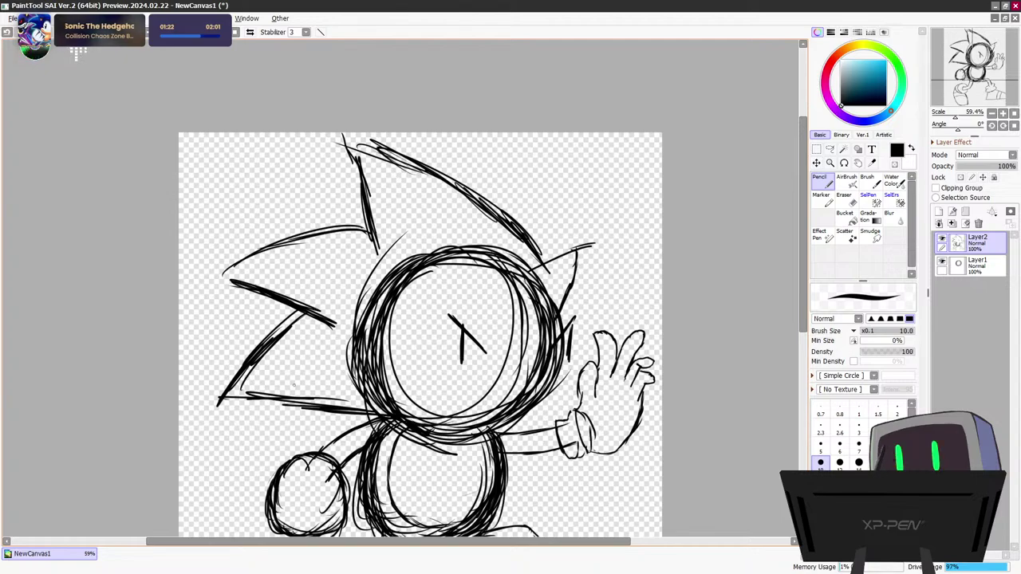
mouse_move(340, 399)
mouse_down()
mouse_move(260, 389)
mouse_move(271, 393)
mouse_up()
drag(370, 410, 283, 400)
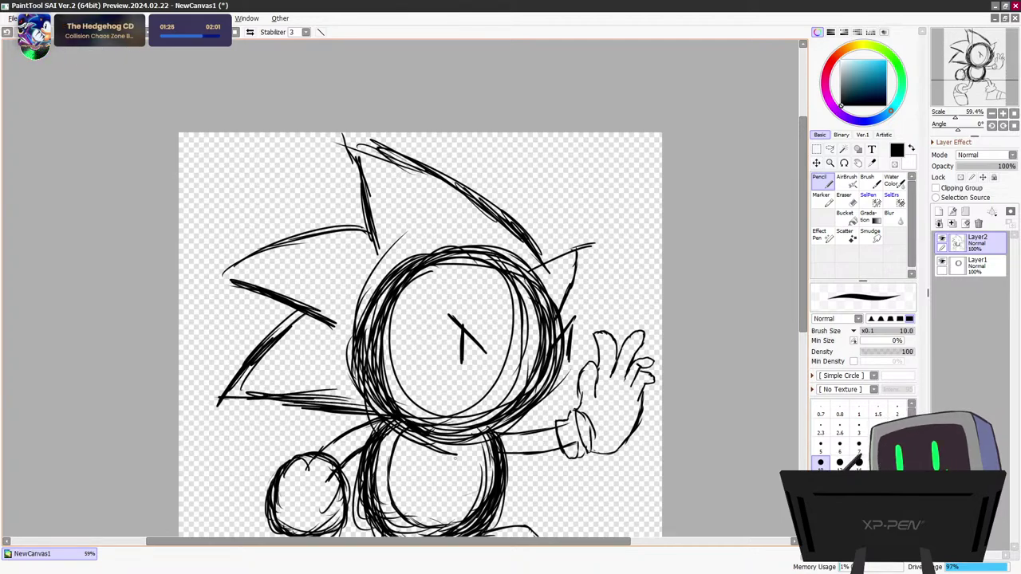
mouse_move(252, 285)
mouse_down()
mouse_move(214, 280)
mouse_move(356, 233)
mouse_move(345, 139)
mouse_move(418, 177)
mouse_up()
mouse_move(383, 152)
mouse_down()
mouse_move(519, 236)
mouse_move(548, 273)
mouse_move(582, 244)
mouse_move(561, 316)
mouse_up()
drag(580, 271, 565, 306)
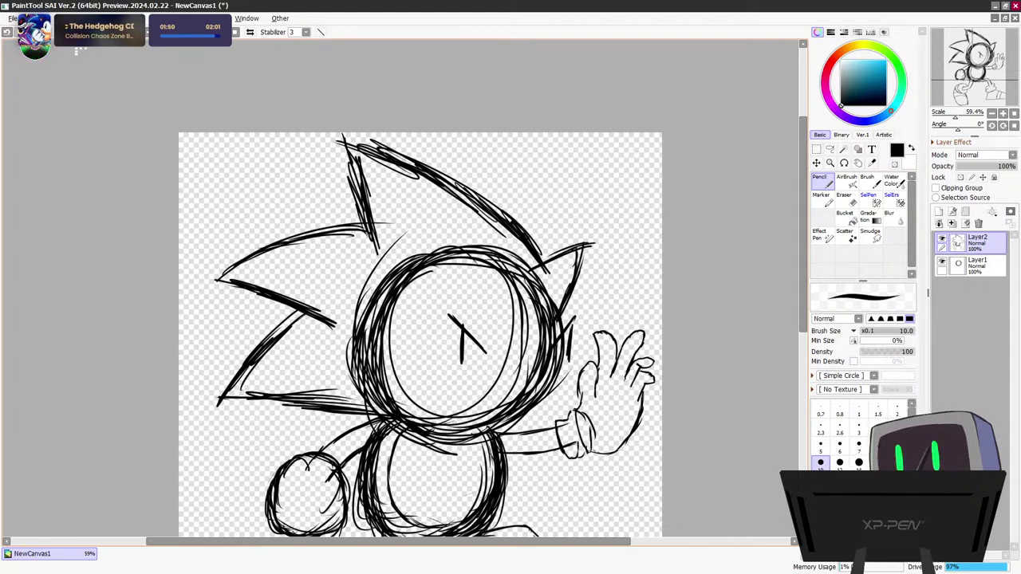
Sketch a small pointed left-side ear on top of the head, where the top and middle quills meet
drag(372, 230, 377, 275)
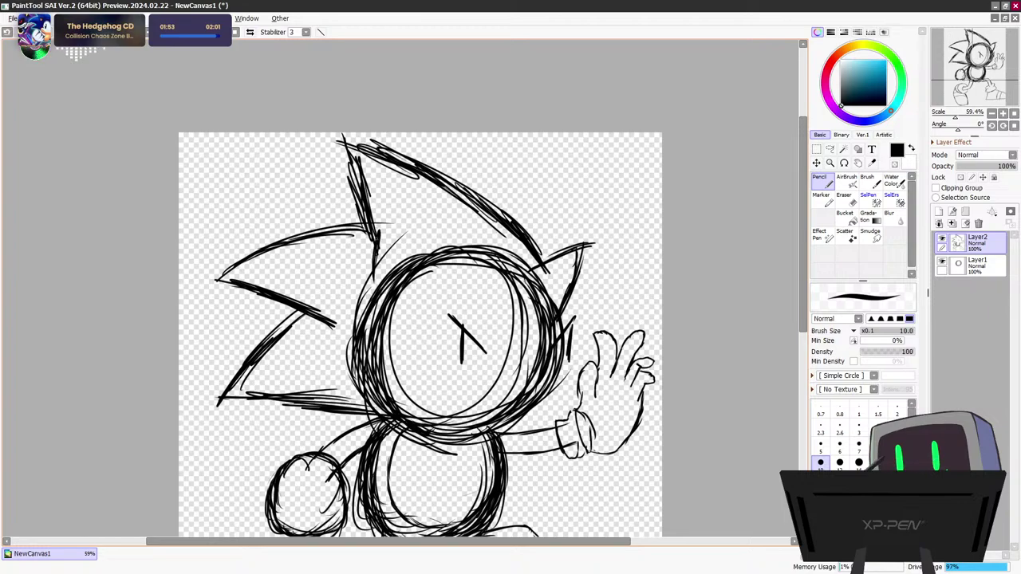
drag(385, 226, 378, 246)
mouse_move(385, 224)
mouse_down()
mouse_move(379, 248)
mouse_move(401, 234)
mouse_move(421, 260)
mouse_up()
mouse_move(390, 223)
mouse_down()
mouse_move(421, 260)
mouse_move(383, 237)
mouse_move(367, 297)
mouse_up()
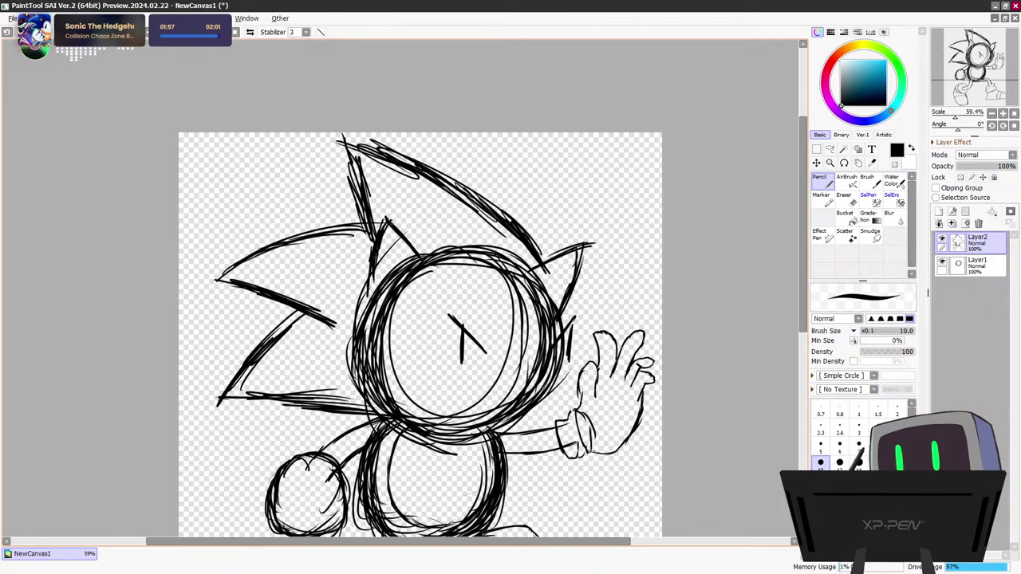
Undo the left-side ear strokes, redraw the ear as a taller point slightly closer to the head's centre, and add inner-ear lines
drag(369, 261, 367, 279)
key(ctrl+z)
key(ctrl+z)
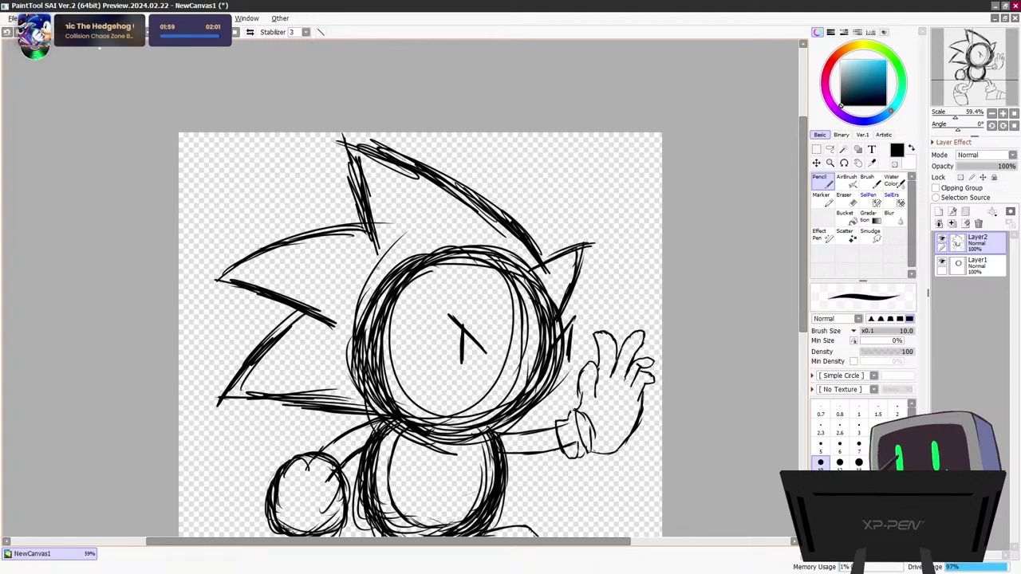
drag(397, 210, 375, 279)
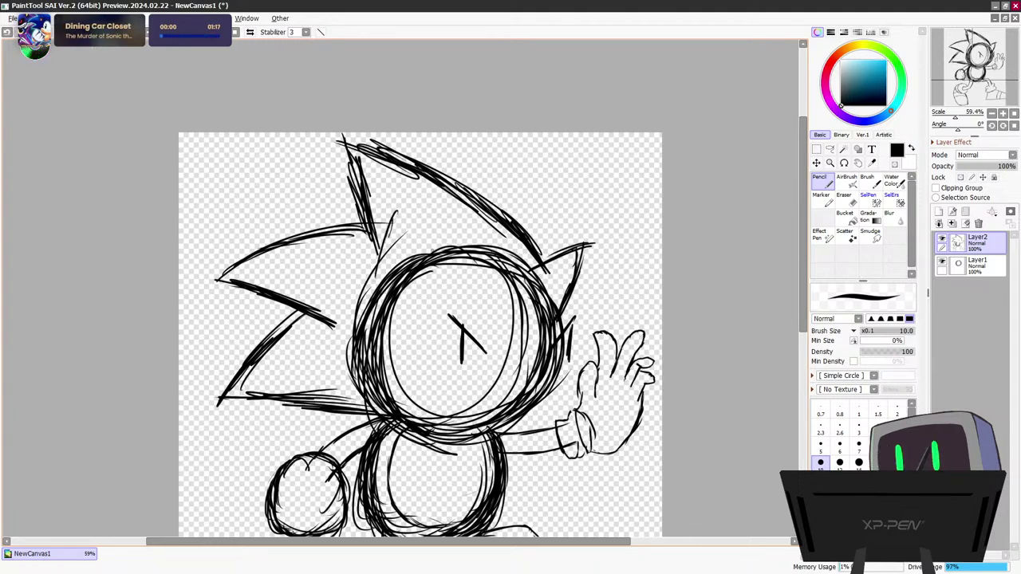
drag(395, 215, 427, 254)
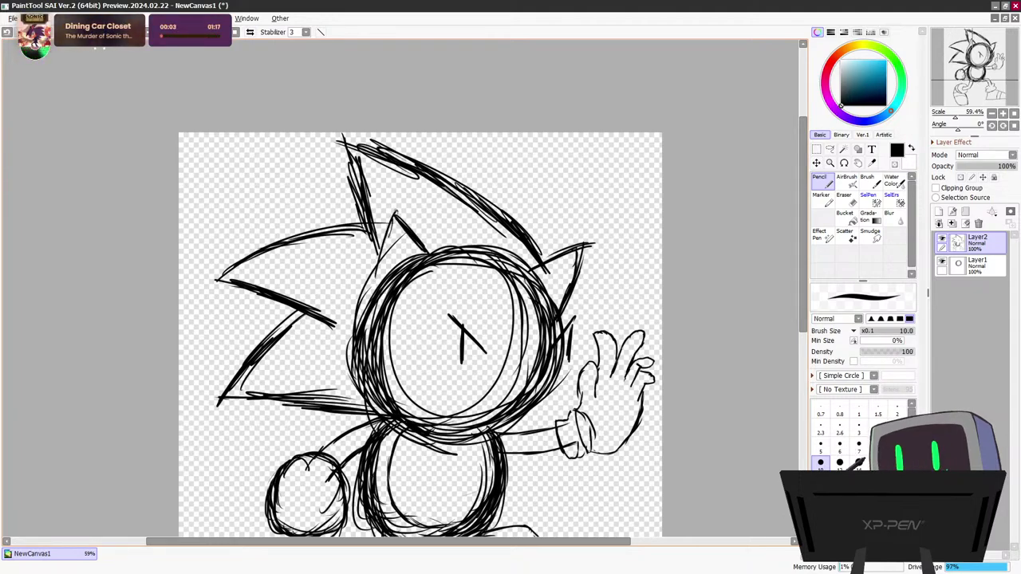
drag(395, 213, 380, 283)
mouse_move(396, 211)
mouse_down()
mouse_move(434, 255)
mouse_move(421, 238)
mouse_up()
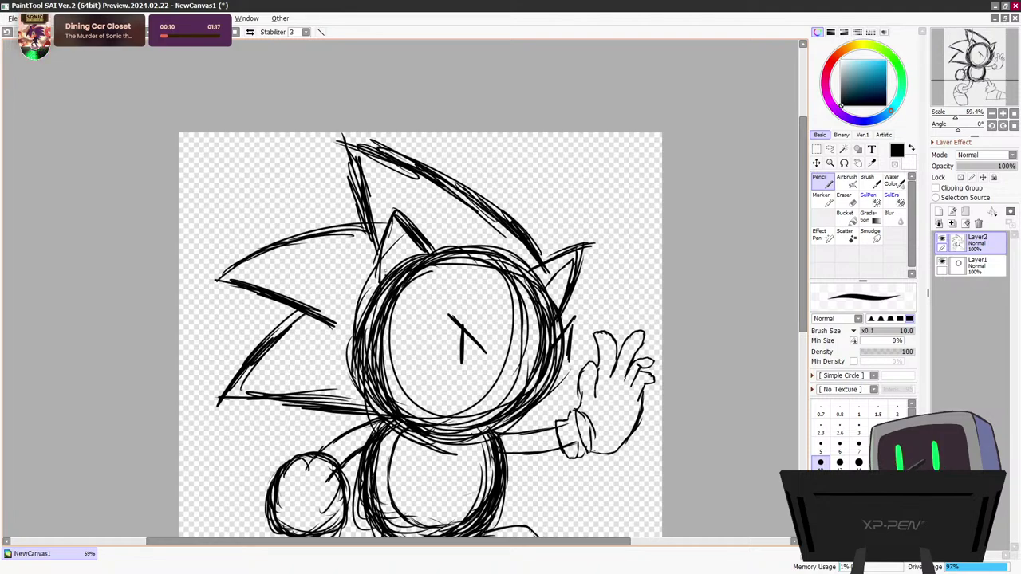
mouse_move(385, 275)
mouse_down()
mouse_move(397, 215)
mouse_move(414, 265)
mouse_up()
drag(401, 233, 416, 265)
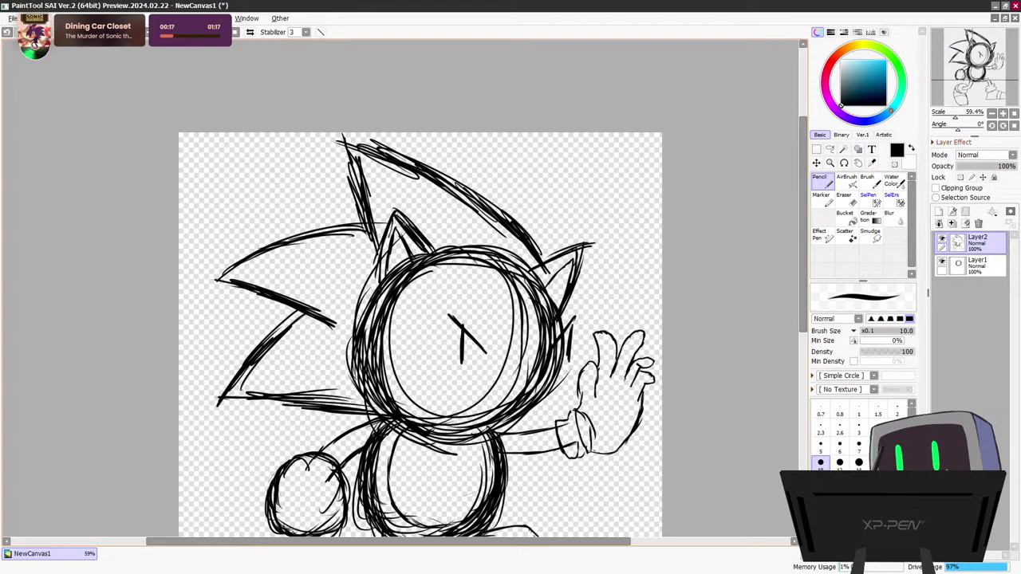
scroll(366, 207, down, 3)
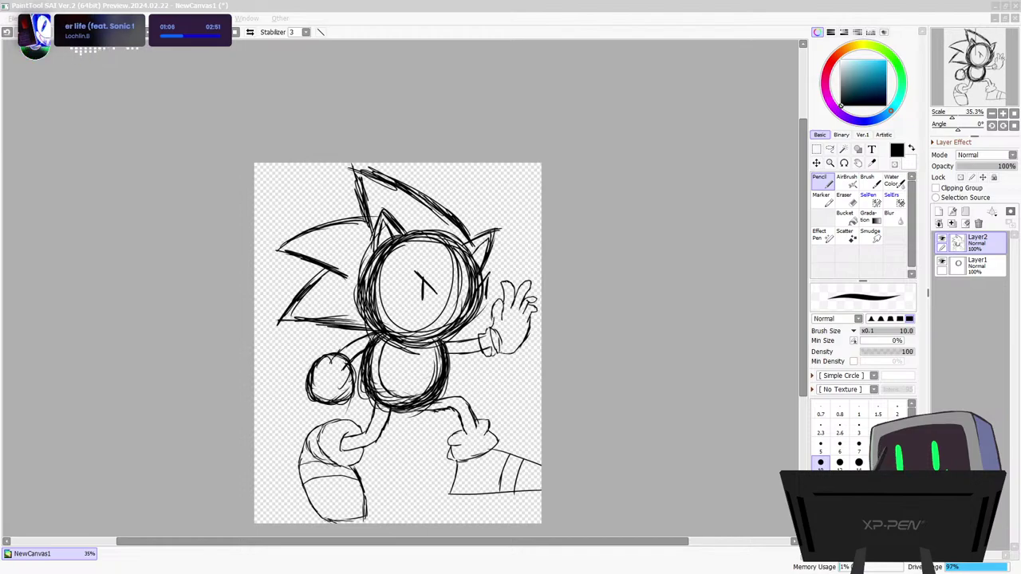
Examine the Sonic reference image DE4_OvuXcAEAxom.jpg and compare it with the whole sketch
drag(0, 140, 602, 87)
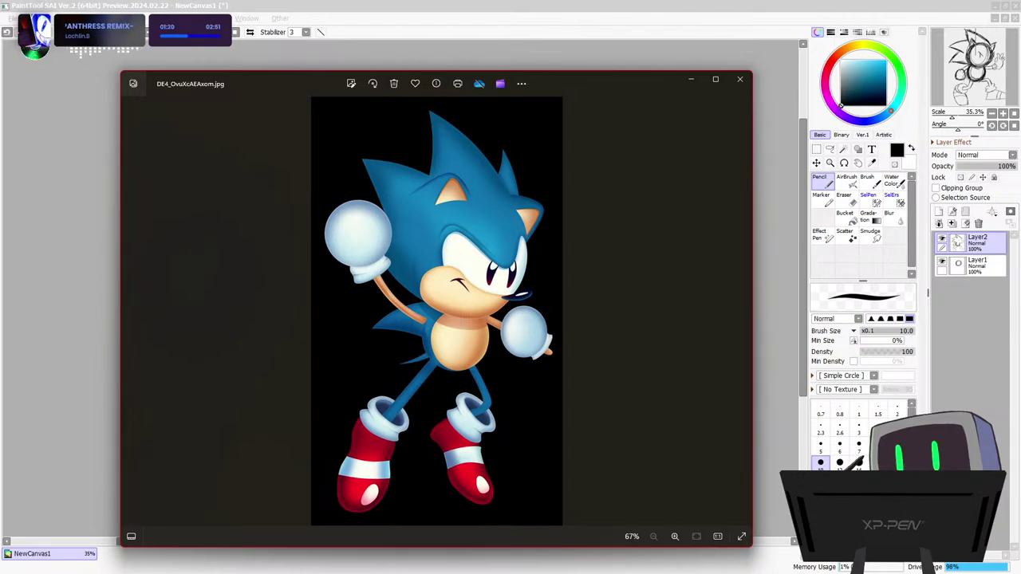
drag(634, 82, 0, 134)
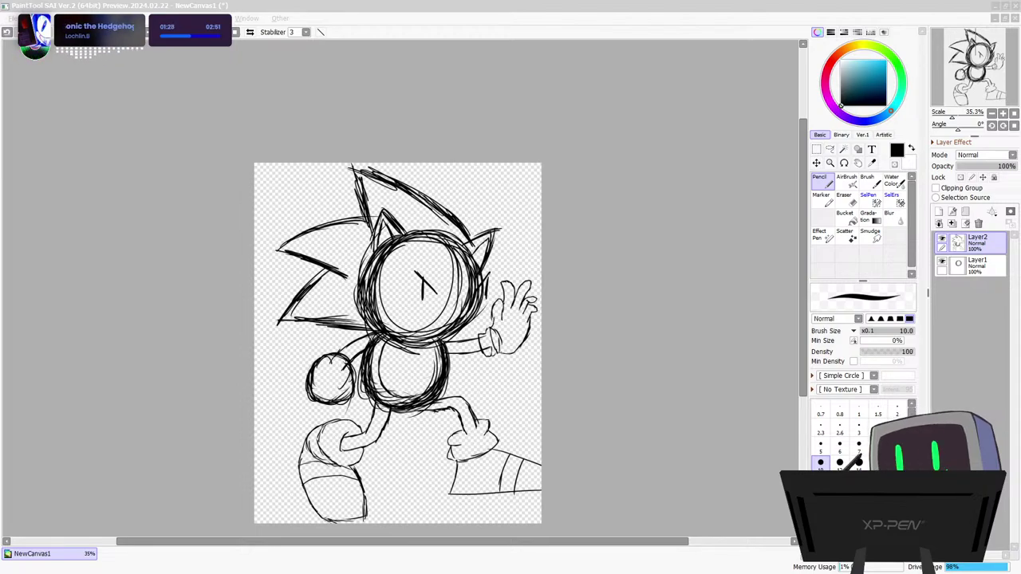
scroll(431, 385, up, 3)
scroll(431, 385, down, 3)
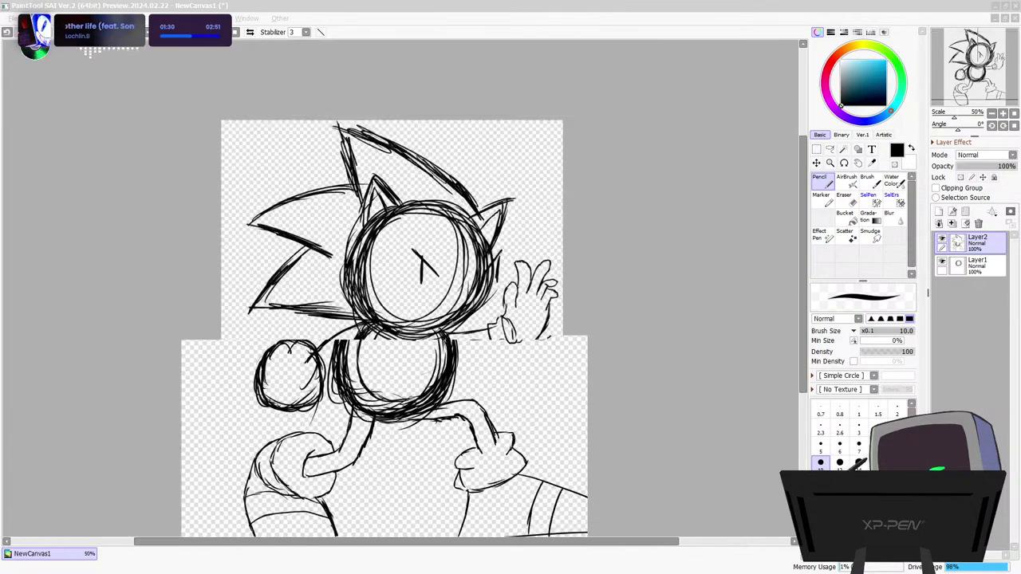
scroll(431, 385, up, 1)
scroll(511, 359, down, 1)
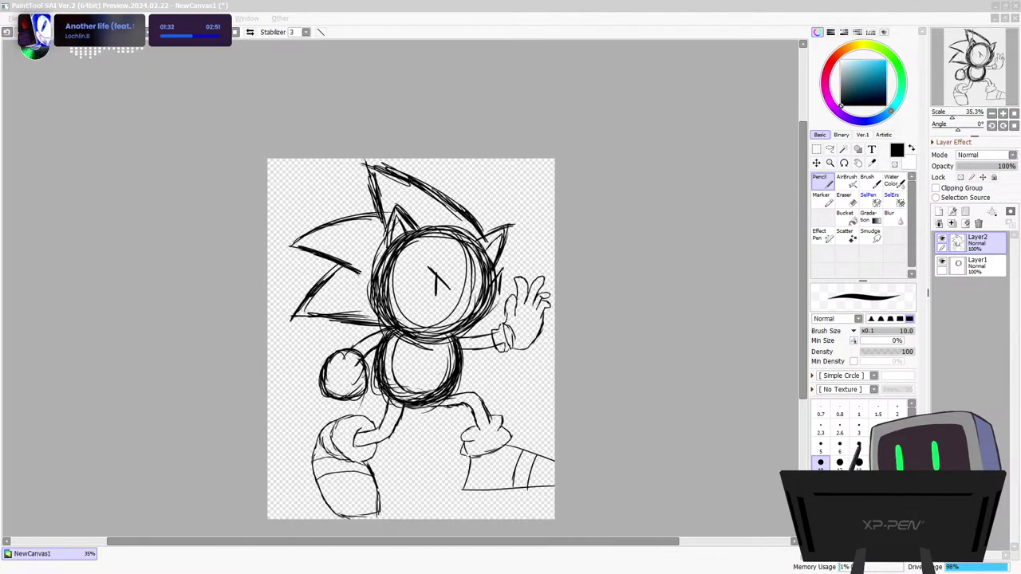
Select both sketch layers together, scale the whole character down slightly and centre it on the canvas
click(994, 267)
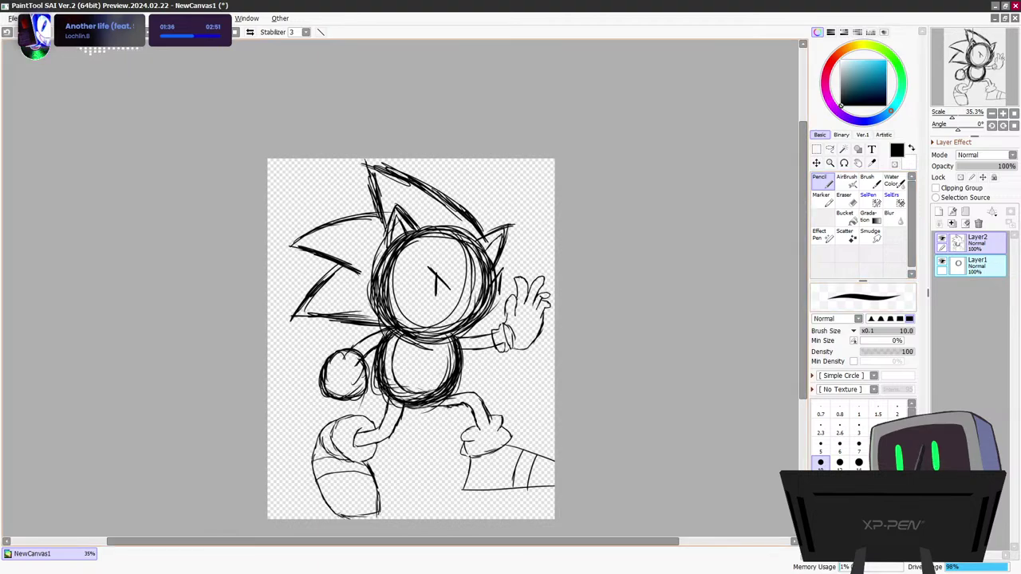
key(ctrl+t)
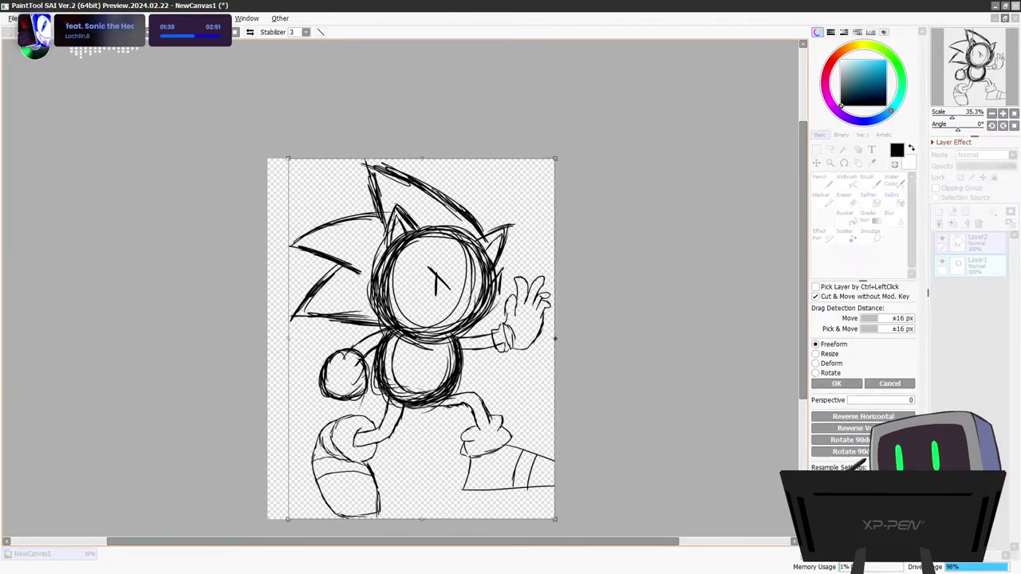
mouse_move(555, 340)
mouse_down()
mouse_move(490, 339)
mouse_move(516, 339)
mouse_up()
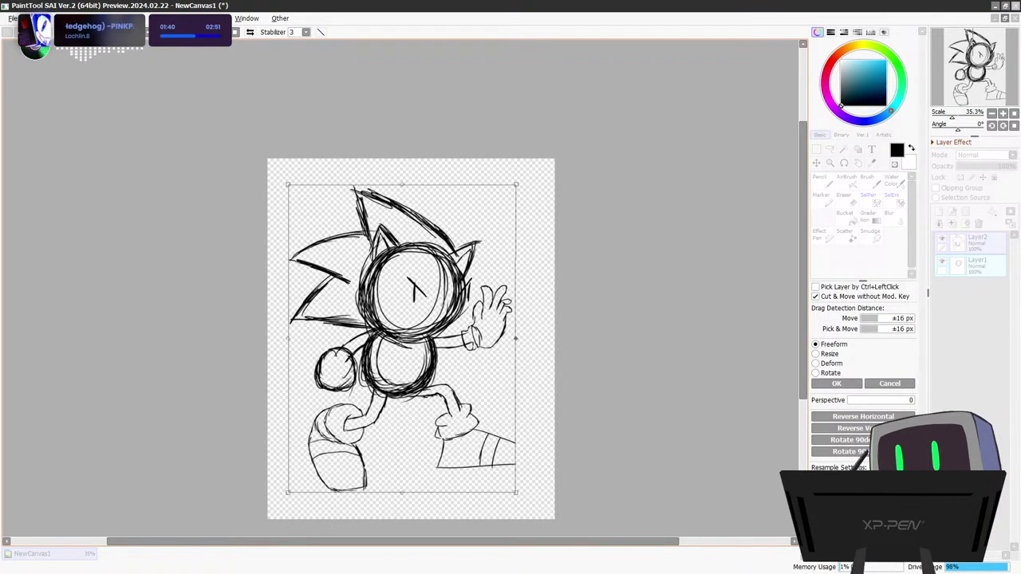
drag(516, 492, 529, 502)
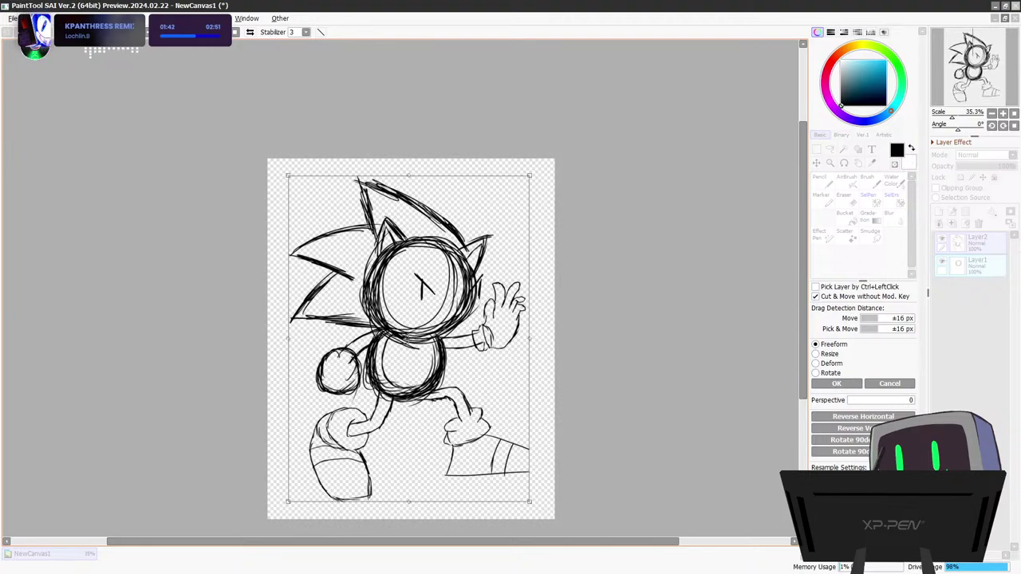
drag(408, 339, 412, 339)
key(Return)
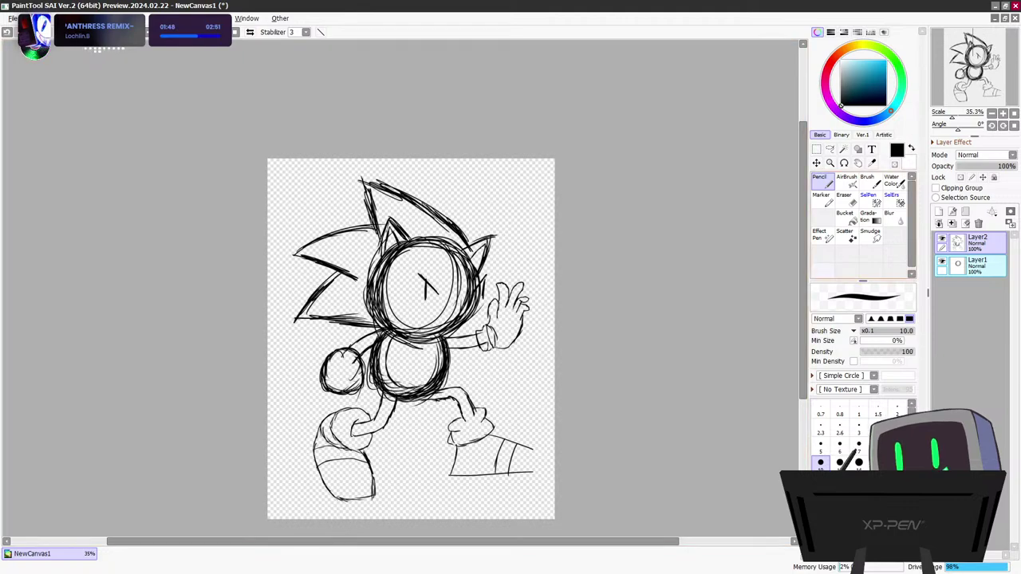
Merge the two sketch layers into one and lower the merged layer's opacity to 23%
right_click(927, 269)
key(Escape)
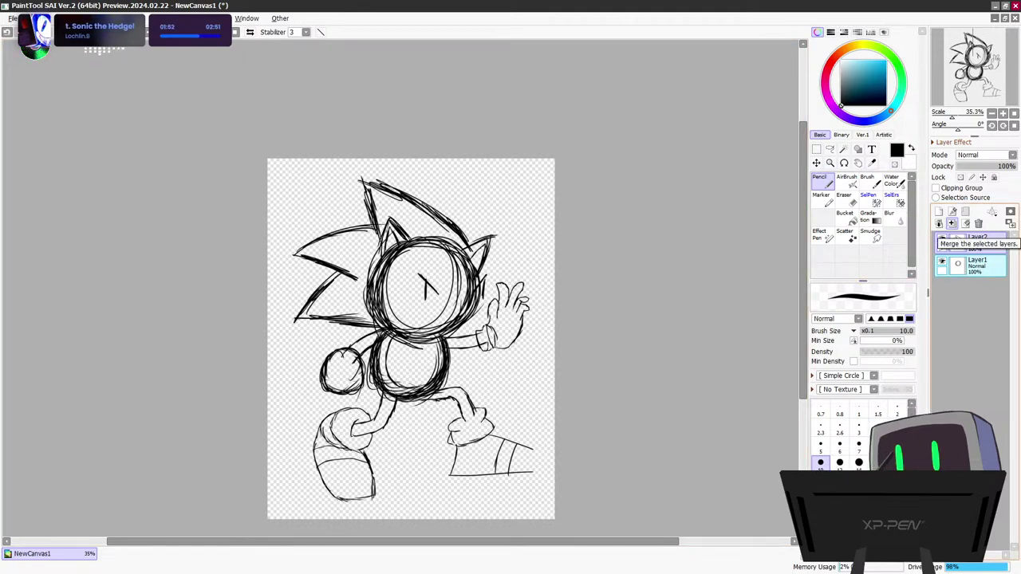
click(952, 223)
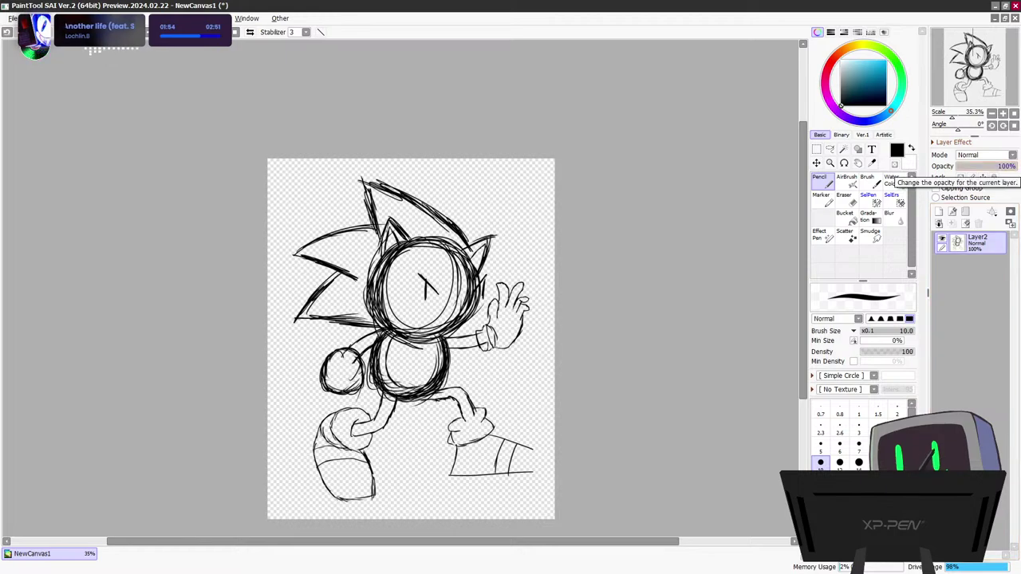
drag(997, 167, 971, 165)
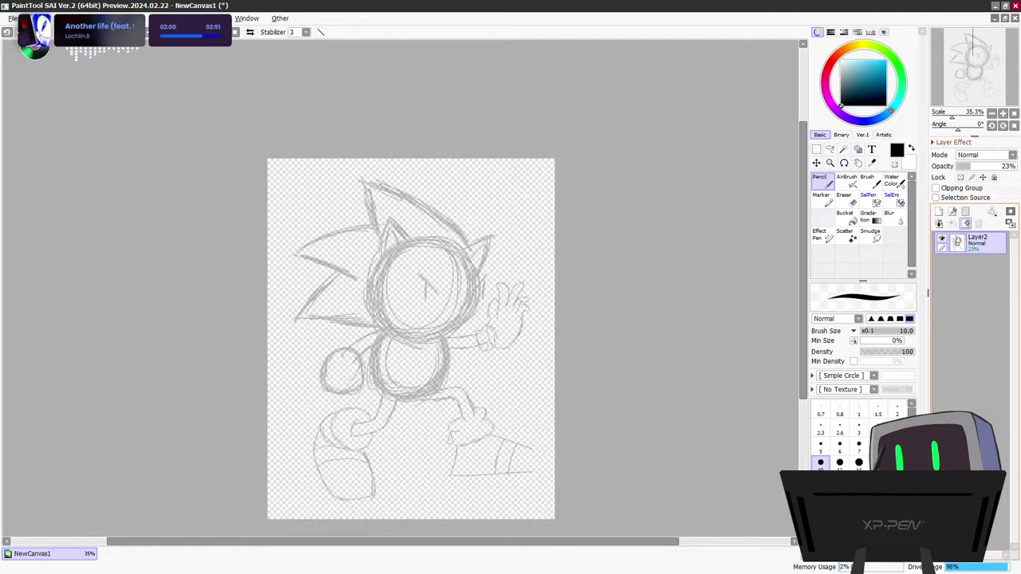
Add a linework layer and ink the muzzle as a closed outline with a wavy upper edge and a rounded lower curve
click(952, 212)
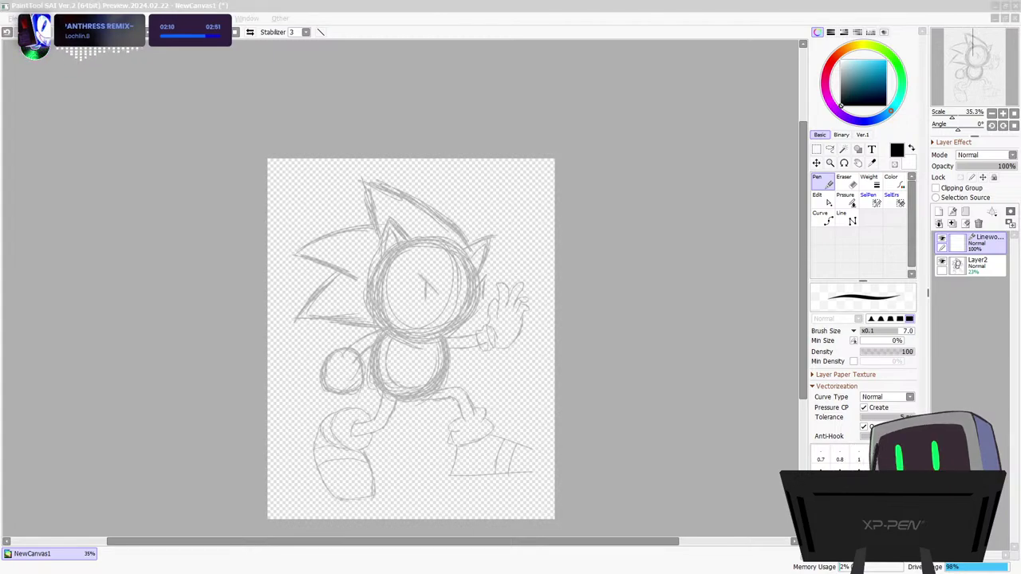
scroll(434, 311, up, 4)
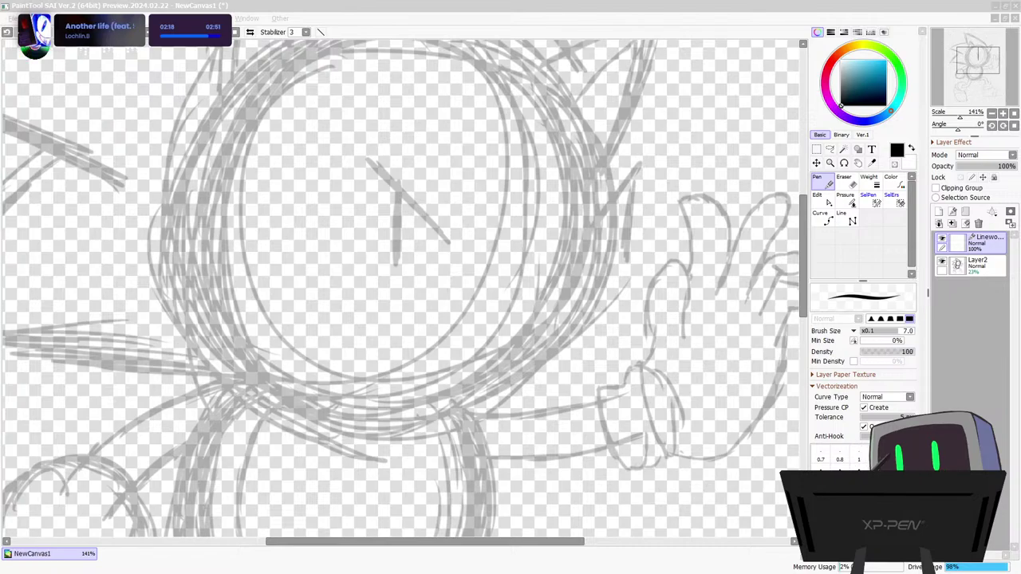
key(alt+Tab)
drag(553, 37, 0, 267)
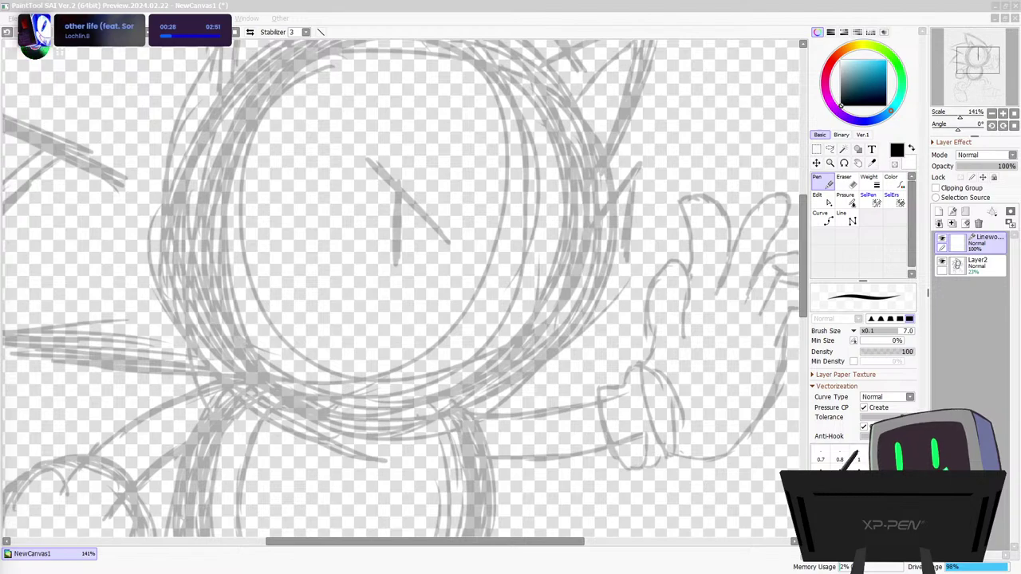
click(446, 365)
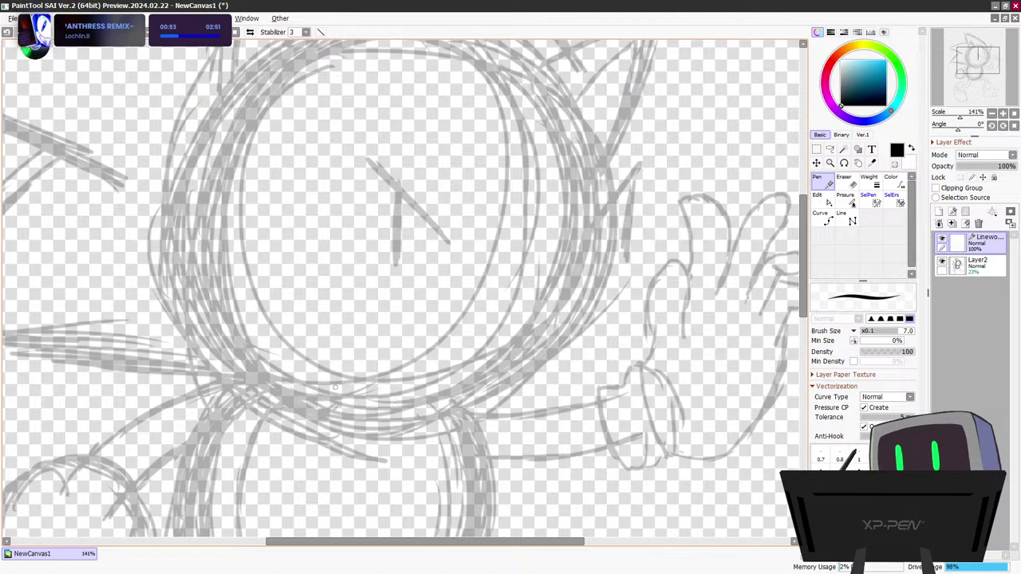
mouse_move(297, 408)
mouse_down()
mouse_move(246, 384)
mouse_move(225, 357)
mouse_move(214, 328)
mouse_move(238, 280)
mouse_move(296, 266)
mouse_move(355, 300)
mouse_move(441, 312)
mouse_up()
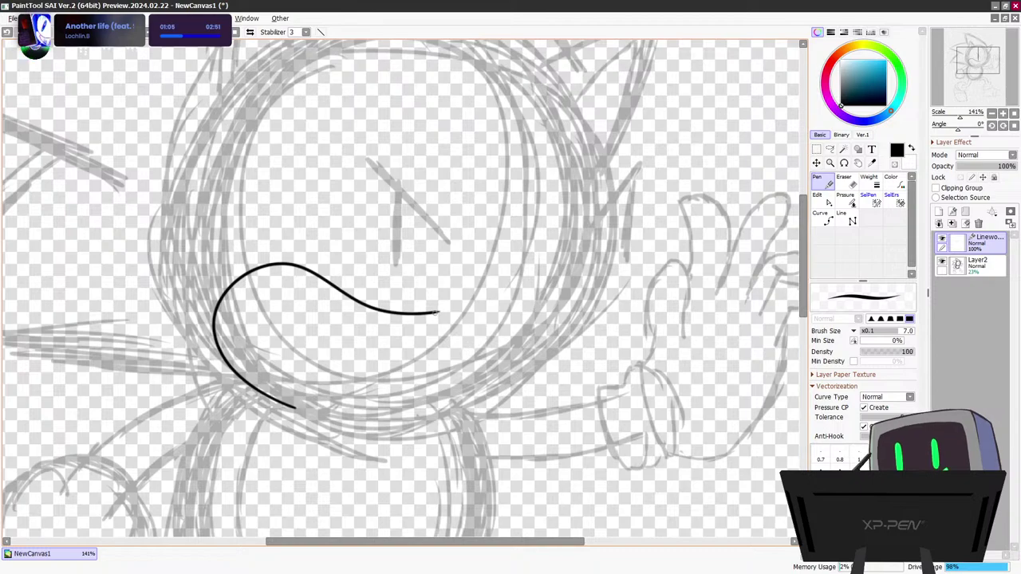
mouse_move(437, 313)
mouse_down()
mouse_move(474, 299)
mouse_move(543, 311)
mouse_move(577, 297)
mouse_up()
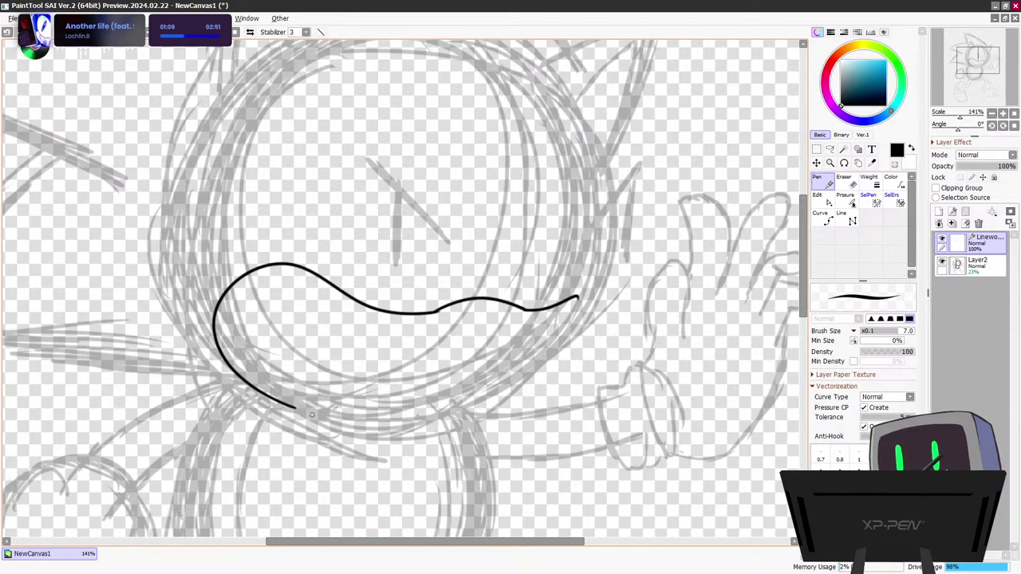
mouse_move(296, 410)
mouse_down()
mouse_move(387, 423)
mouse_move(485, 402)
mouse_move(533, 375)
mouse_move(592, 296)
mouse_move(560, 306)
mouse_up()
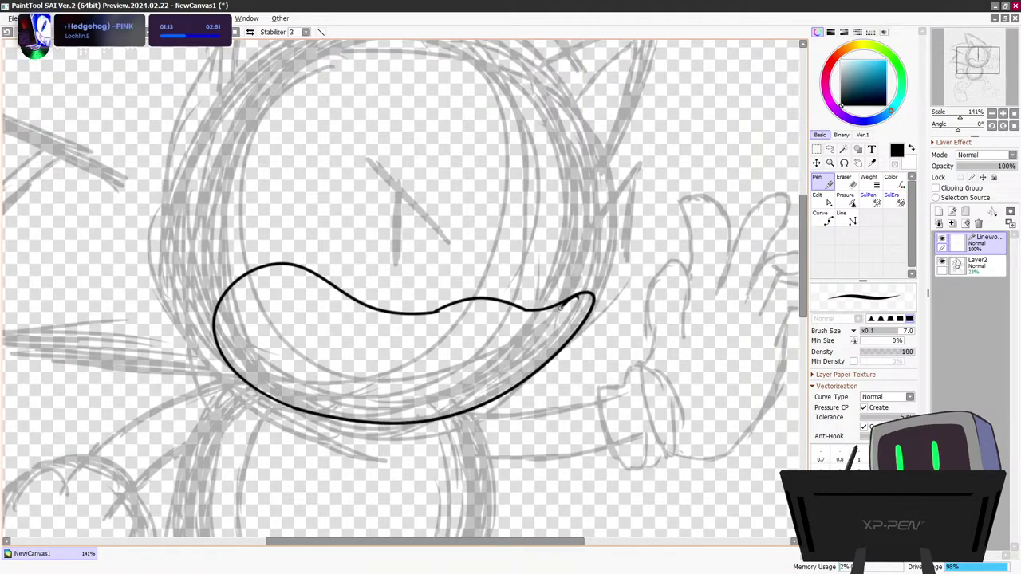
Ink the joined eye outline above the muzzle with two rounded lobes meeting in a V-shaped notch
click(823, 200)
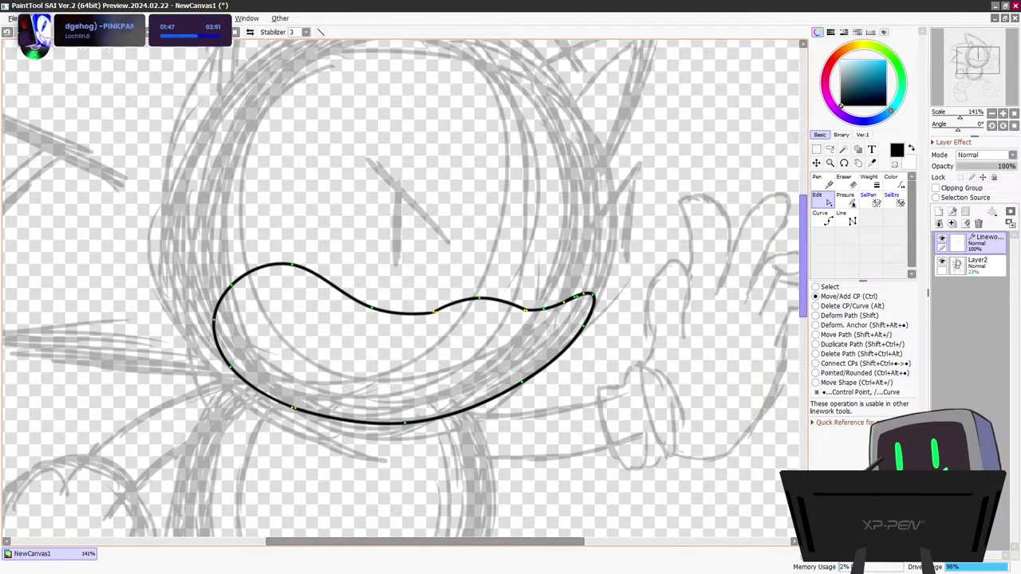
scroll(405, 289, up, 3)
click(822, 183)
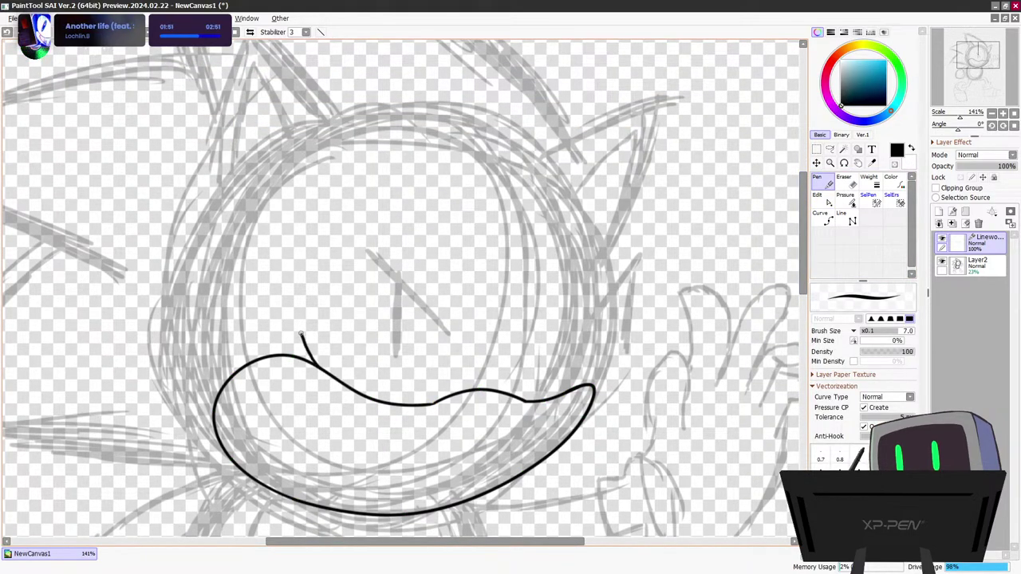
mouse_move(302, 335)
mouse_down()
mouse_move(304, 255)
mouse_move(348, 194)
mouse_move(397, 180)
mouse_move(424, 187)
mouse_move(496, 264)
mouse_move(544, 206)
mouse_move(571, 203)
mouse_move(596, 224)
mouse_move(618, 287)
mouse_move(590, 387)
mouse_up()
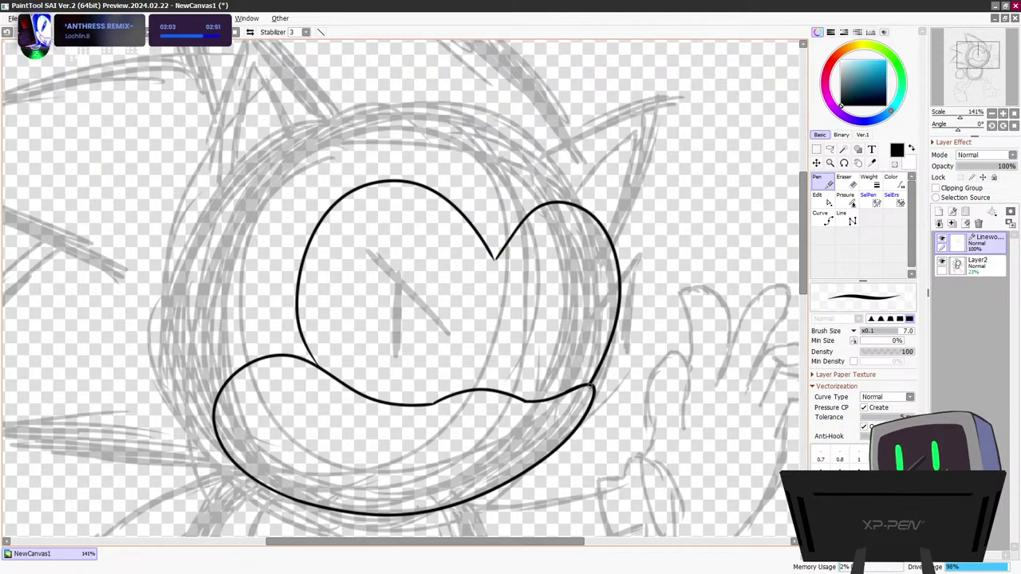
Adjust the eye outline's control points so it meets the muzzle line, both lobes join at the notch, and the smaller lobe is smoother
key(ctrl)
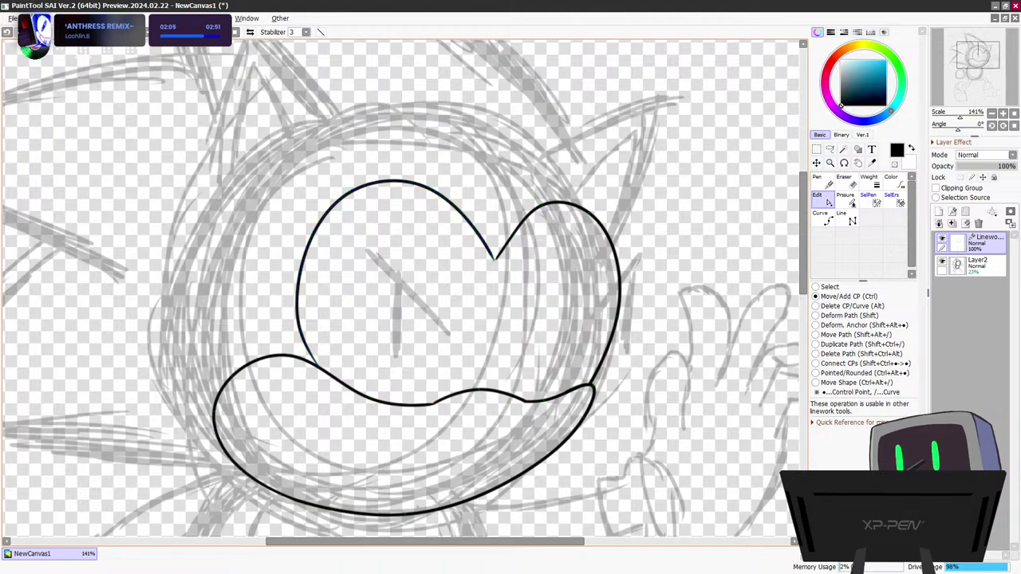
drag(318, 366, 323, 370)
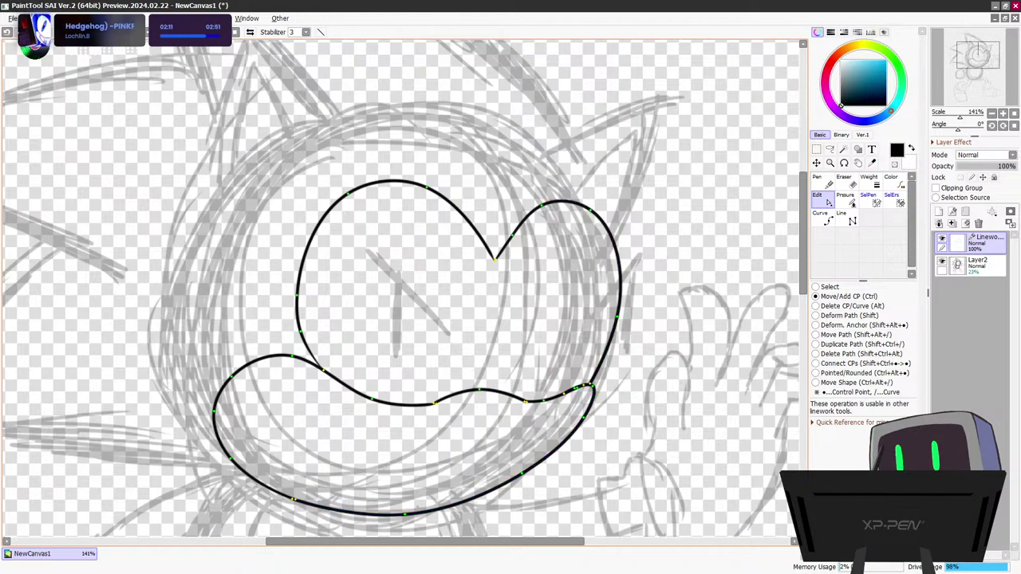
drag(616, 316, 617, 319)
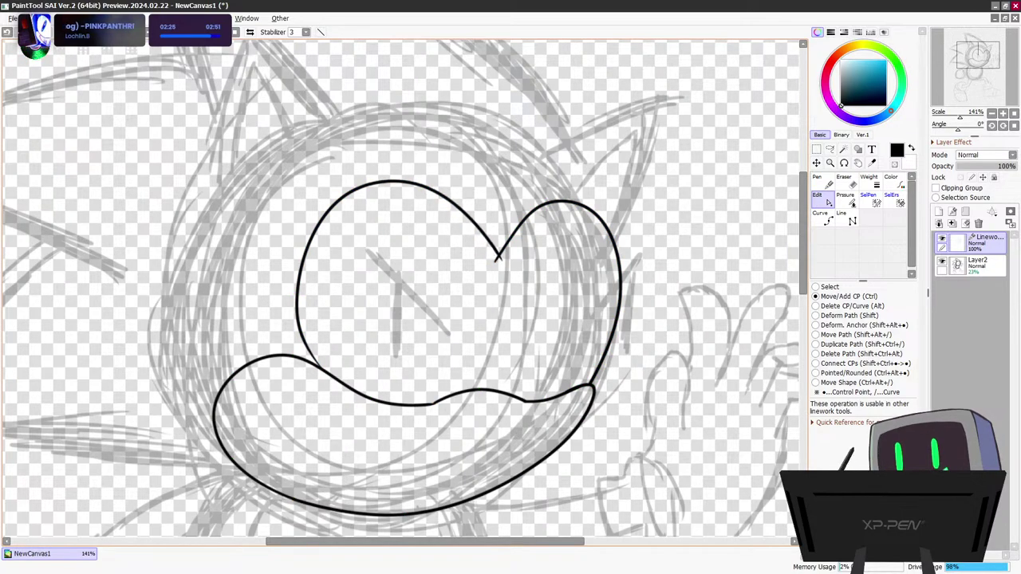
drag(496, 257, 501, 262)
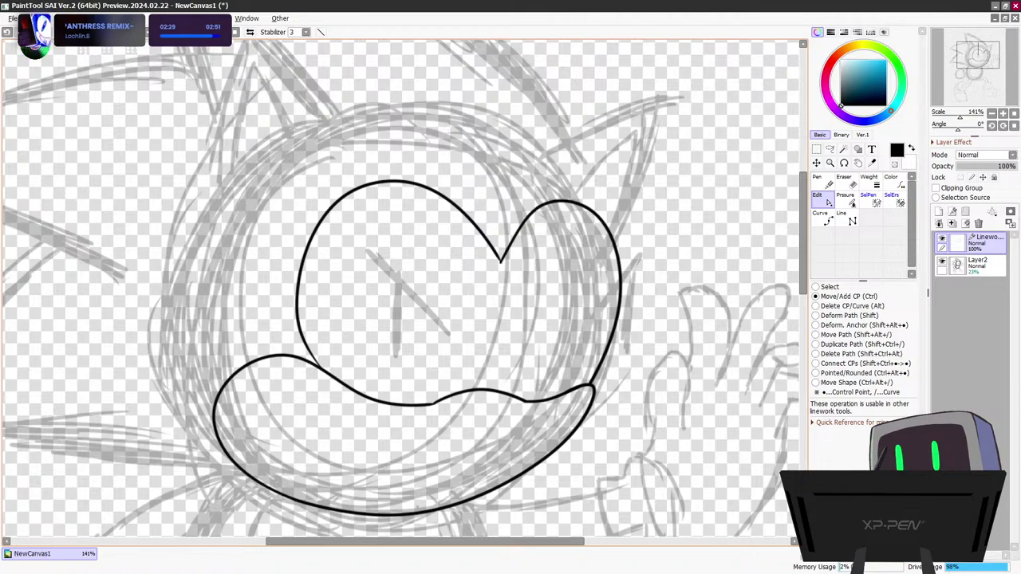
drag(548, 204, 551, 205)
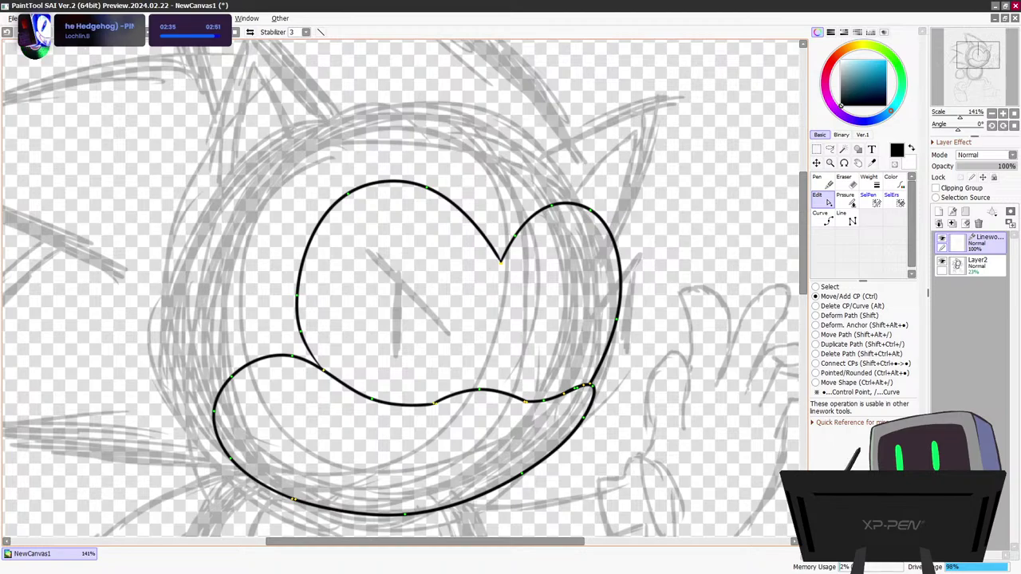
scroll(505, 438, down, 4)
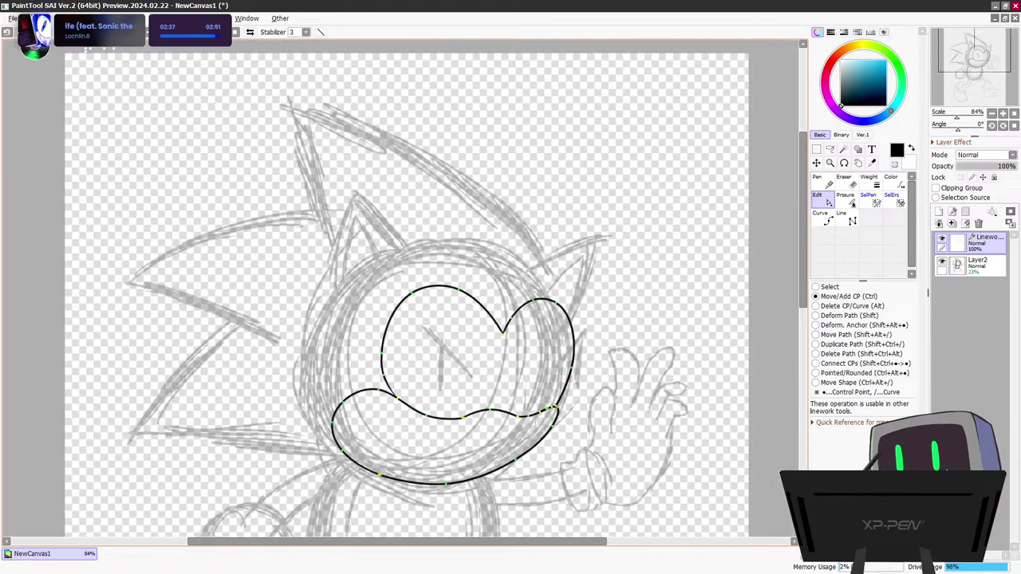
scroll(573, 408, up, 5)
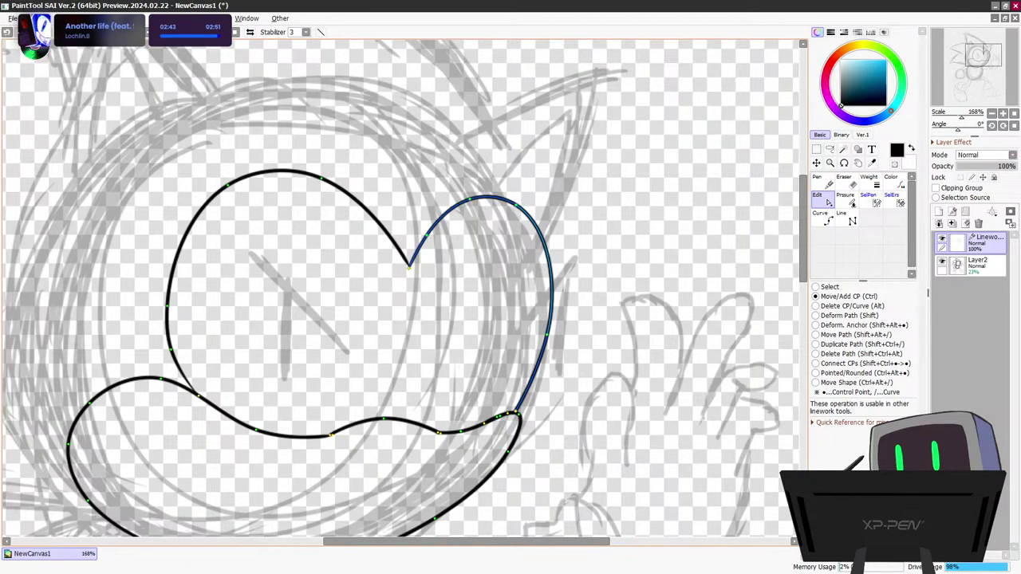
Reshape the outer edge of the smaller eye lobe into a smooth curve running down to the muzzle corner
drag(549, 258, 538, 256)
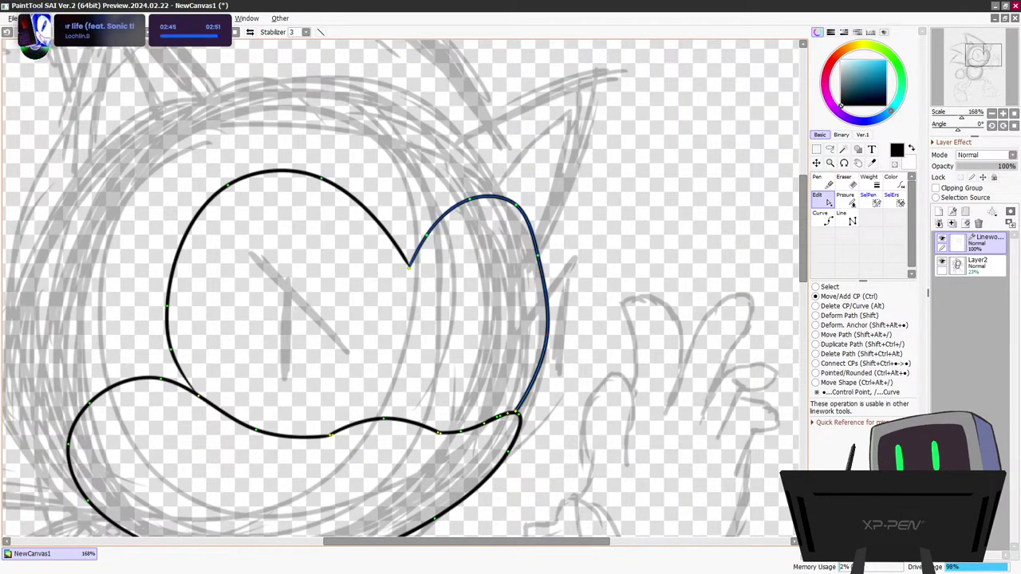
drag(548, 334, 539, 333)
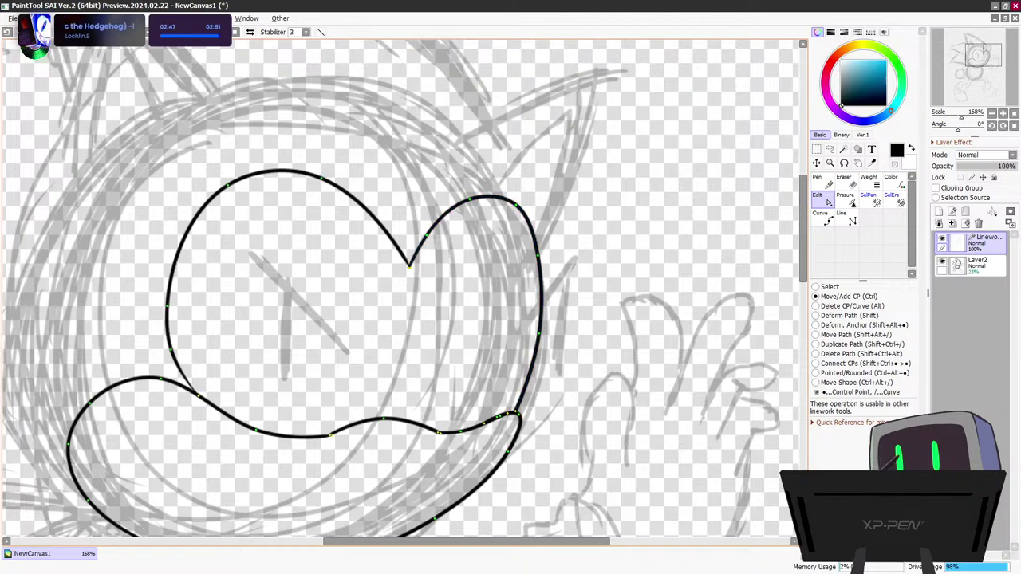
drag(516, 205, 515, 206)
drag(538, 255, 540, 255)
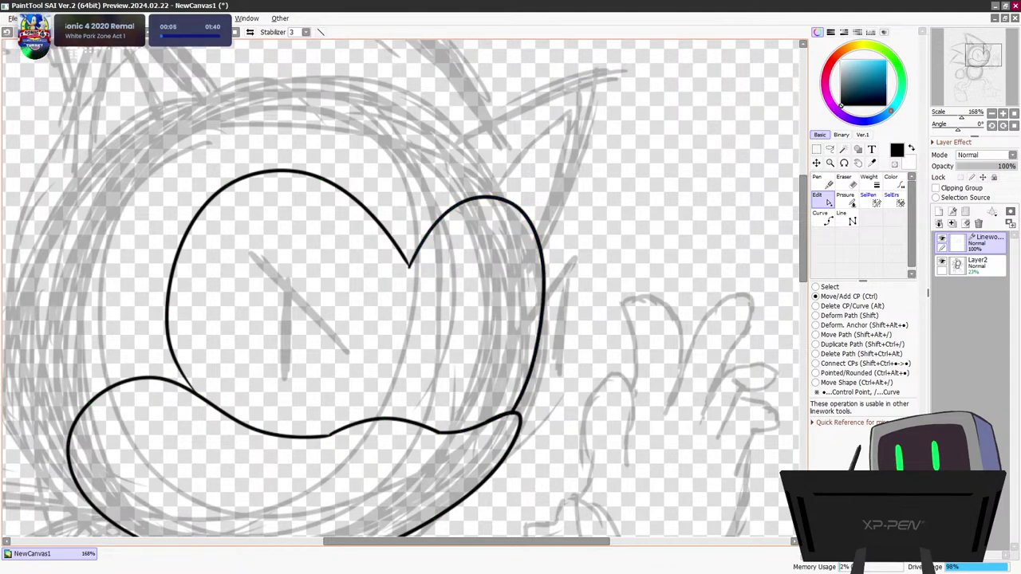
drag(539, 334, 544, 332)
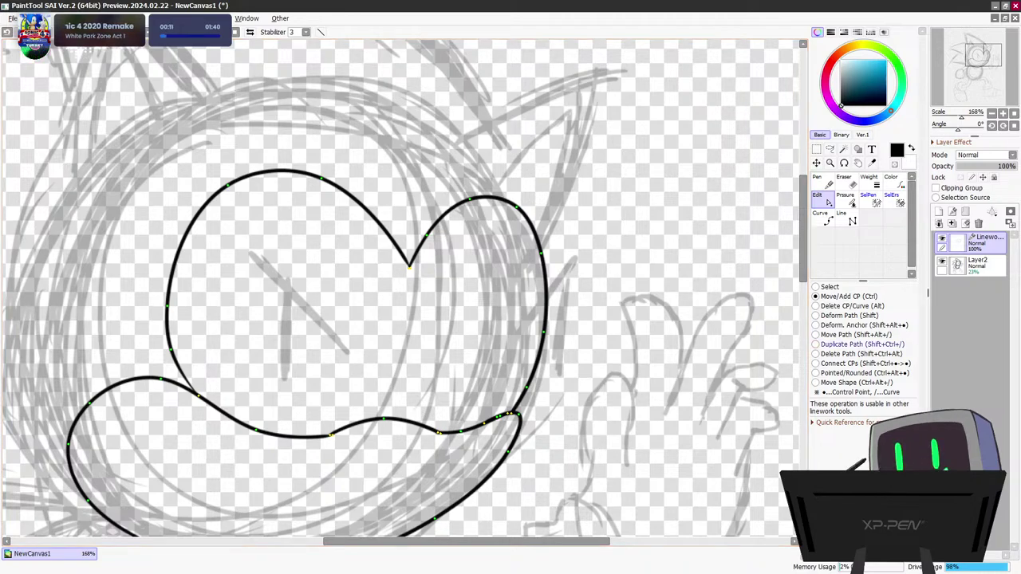
Ink the head outline with the linework Pen as a large rounded arc over the eyes, from one muzzle end to the other
click(823, 183)
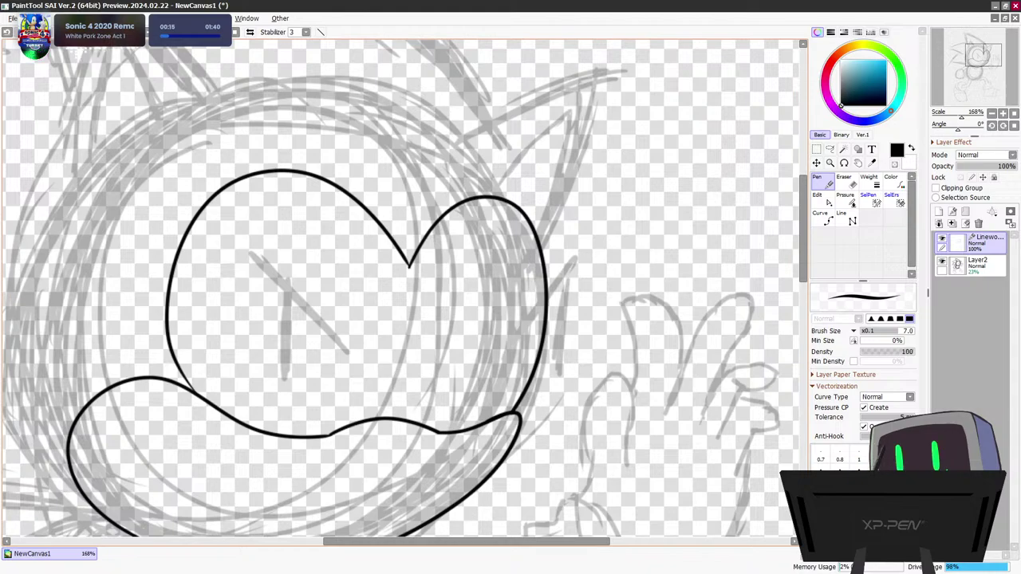
mouse_move(804, 229)
mouse_down()
mouse_move(803, 275)
mouse_move(803, 223)
mouse_up()
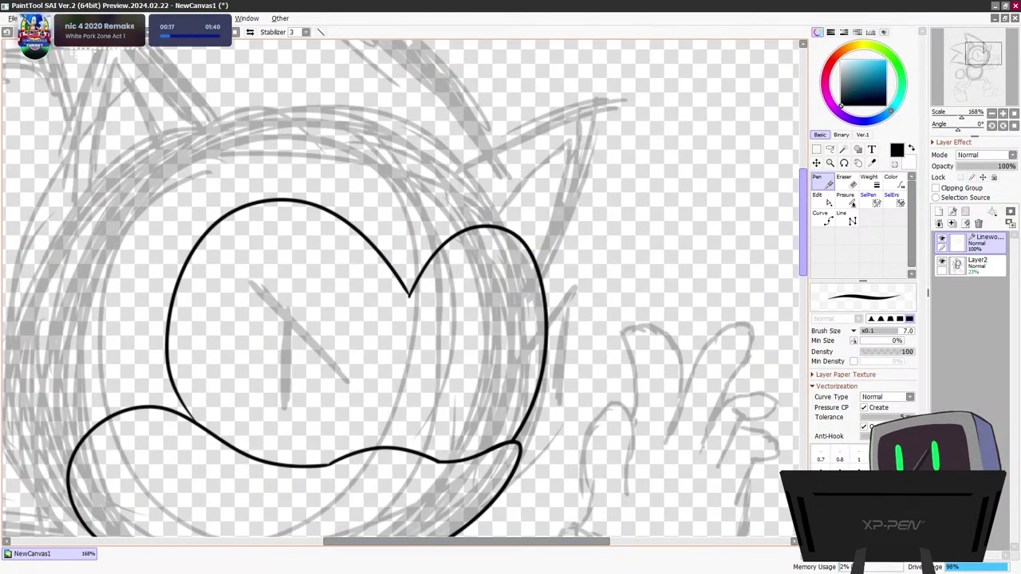
scroll(405, 288, up, 5)
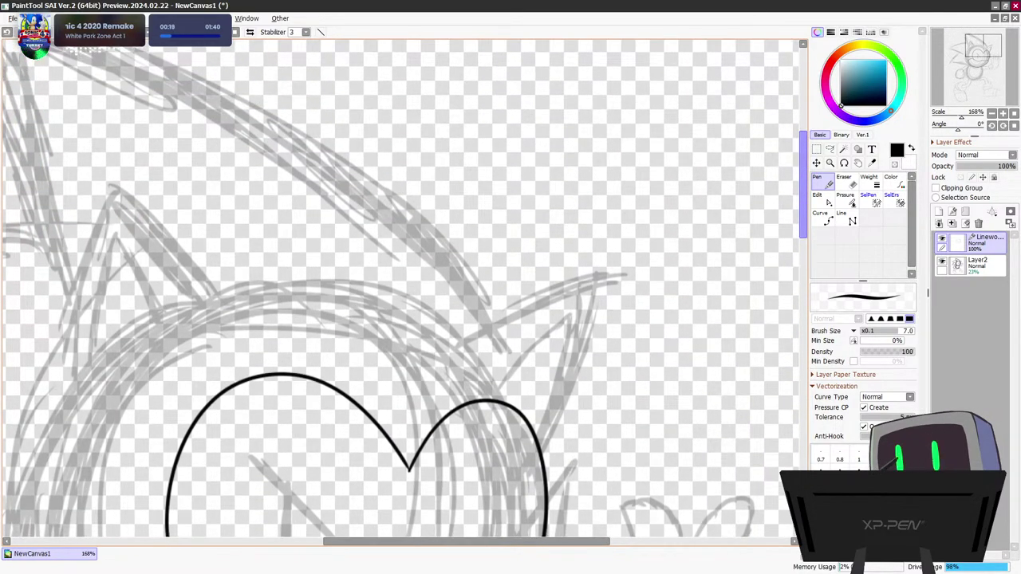
scroll(316, 330, down, 1)
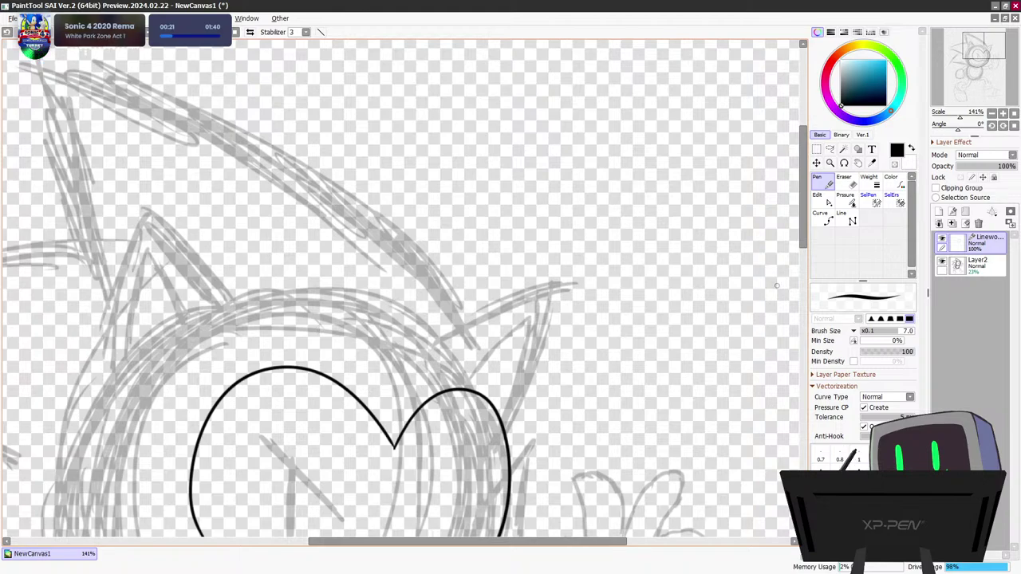
scroll(559, 327, down, 5)
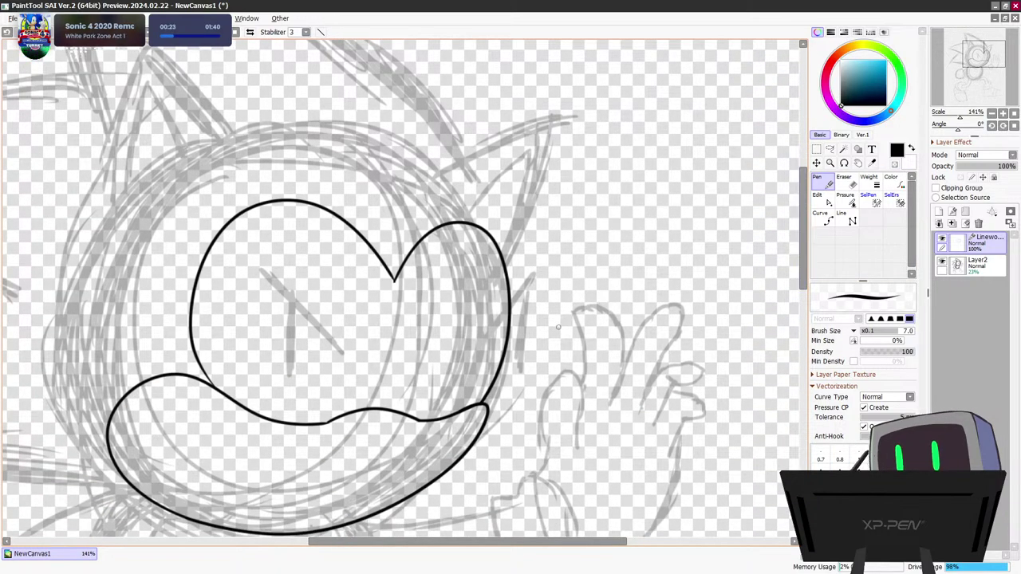
drag(558, 542, 520, 542)
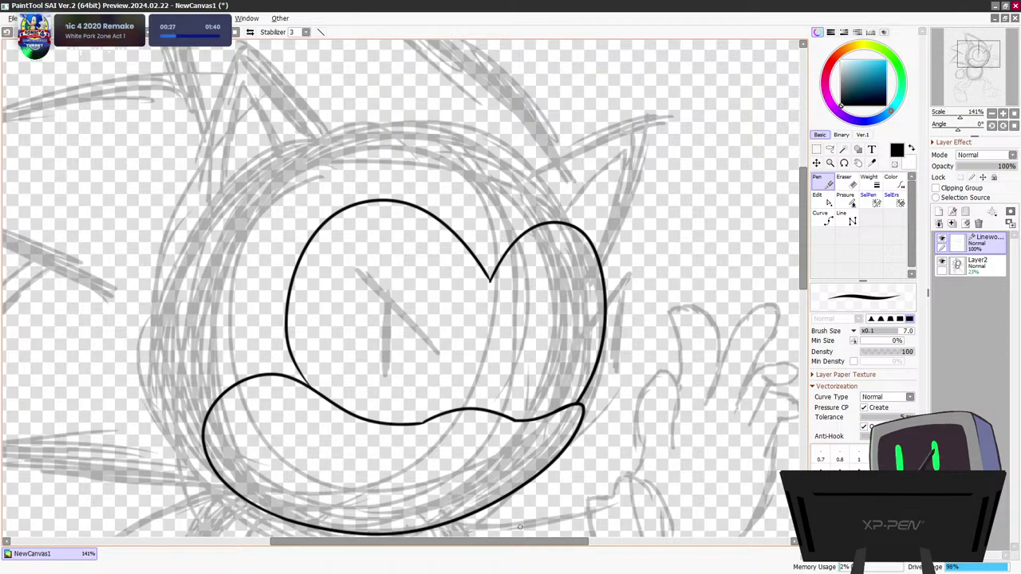
scroll(549, 461, down, 1)
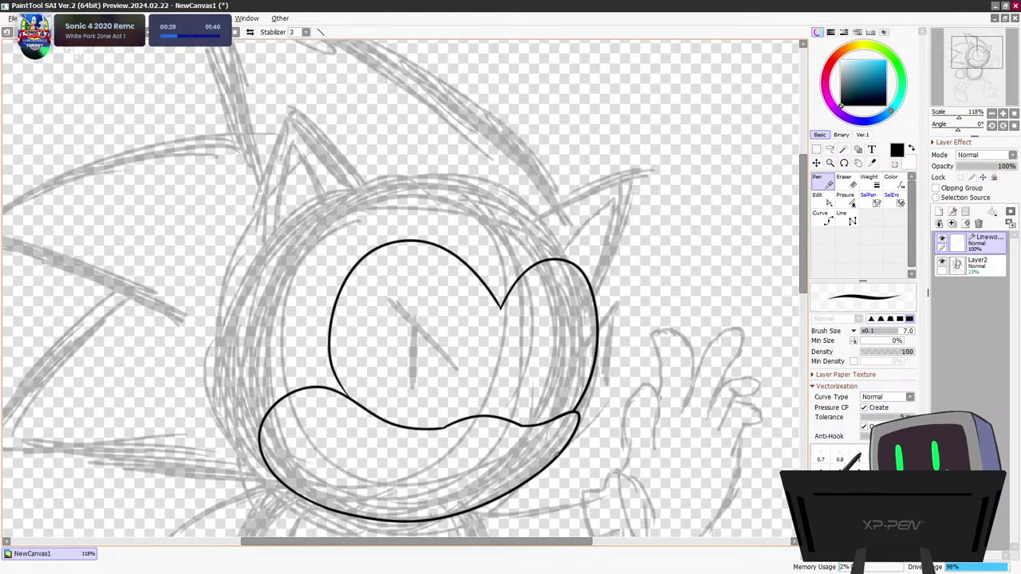
scroll(538, 471, up, 1)
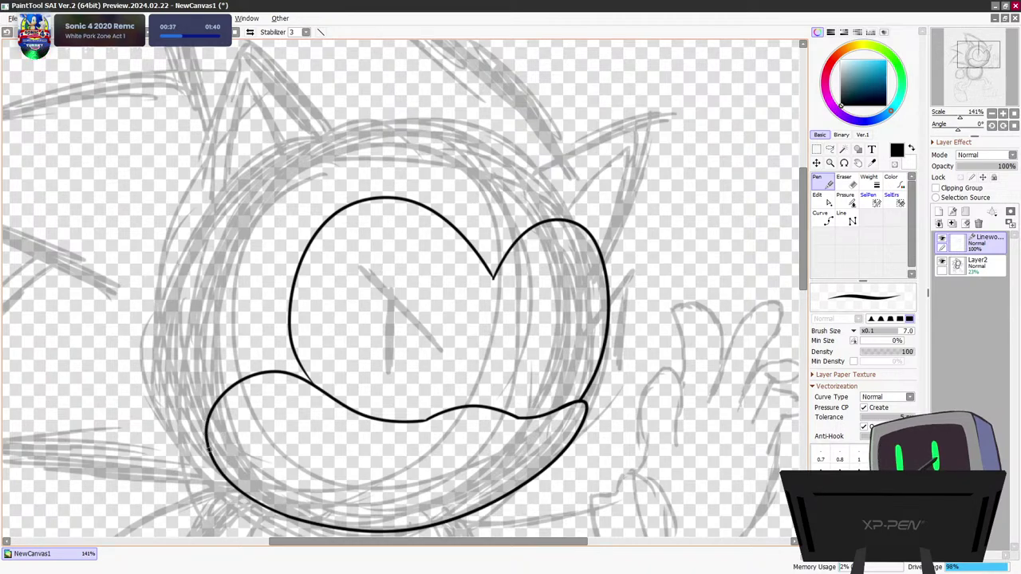
mouse_move(225, 205)
mouse_down()
mouse_move(297, 147)
mouse_move(380, 127)
mouse_up()
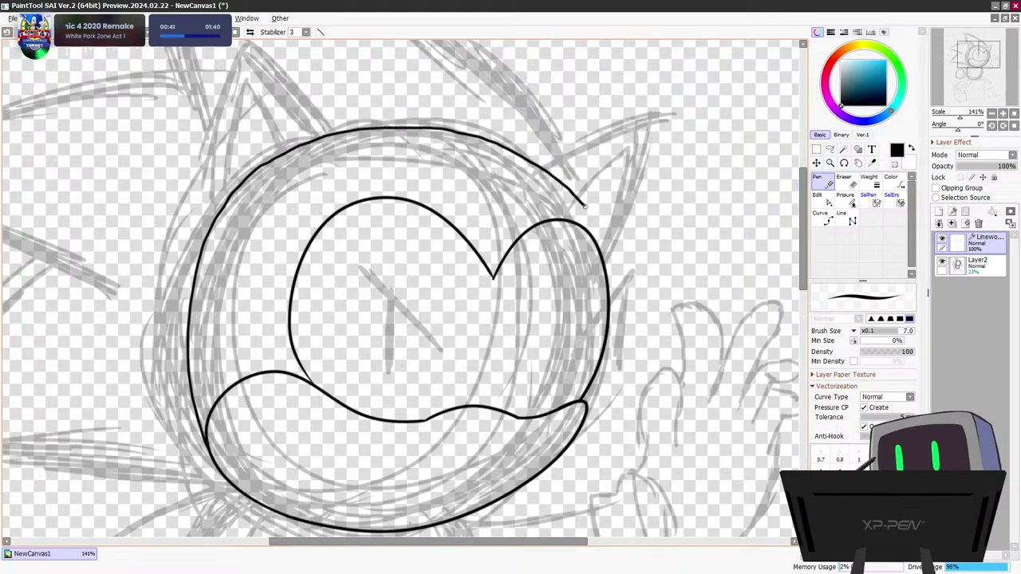
drag(591, 401, 584, 410)
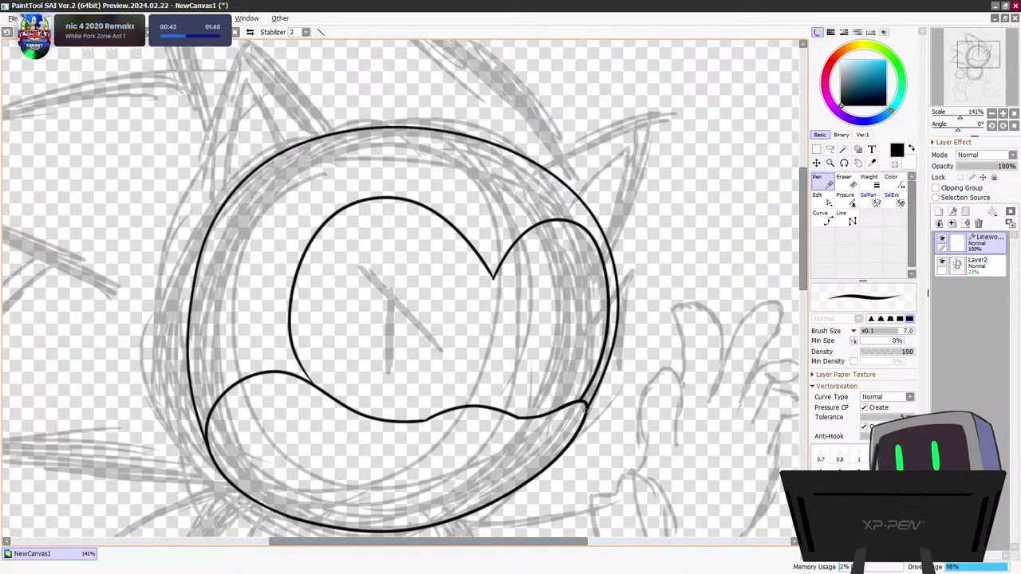
Adjust the head outline's control points to push both sides and the crown slightly outward into a rounder curve
click(822, 199)
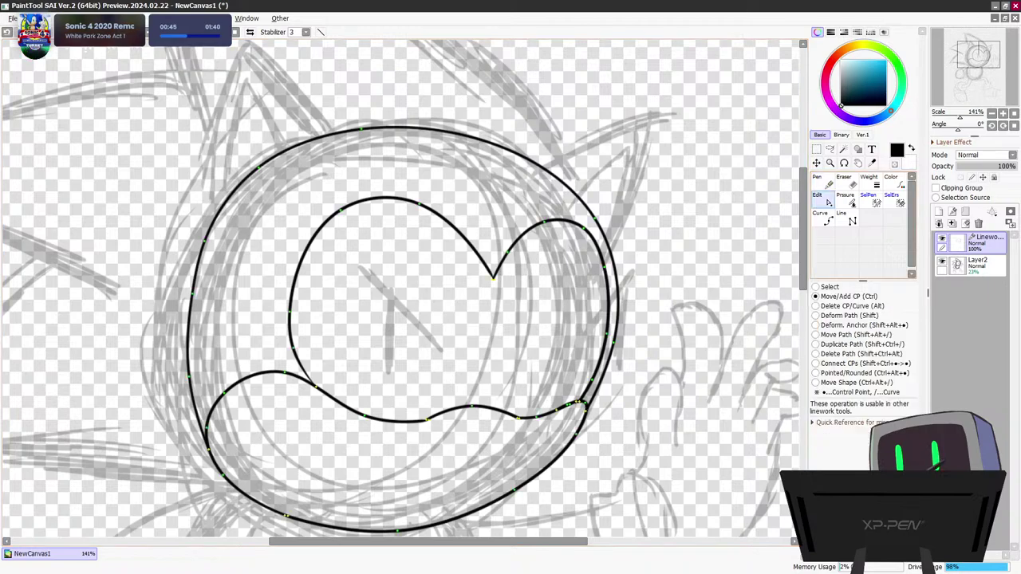
drag(191, 313, 184, 315)
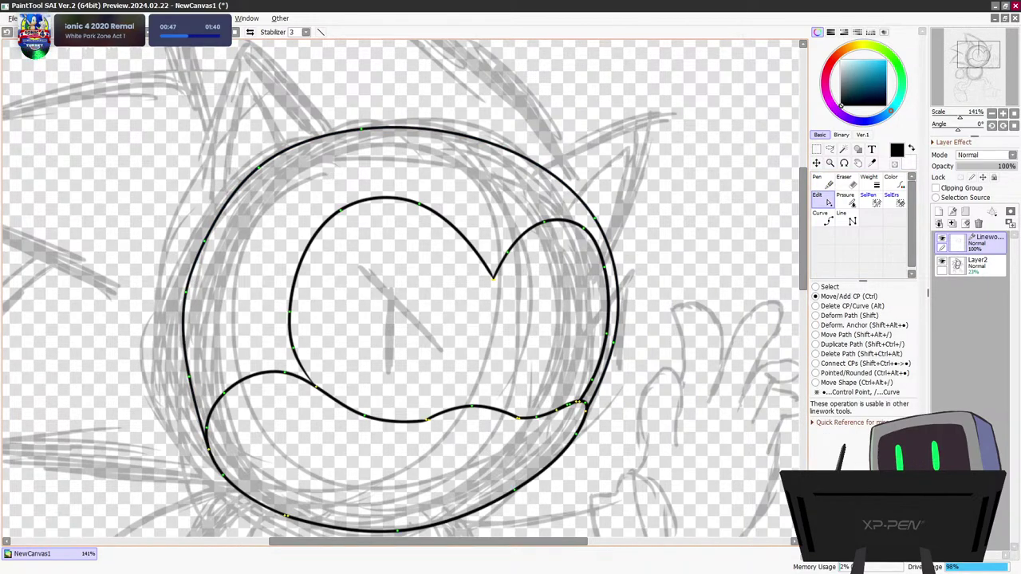
drag(209, 229, 206, 226)
drag(186, 289, 182, 291)
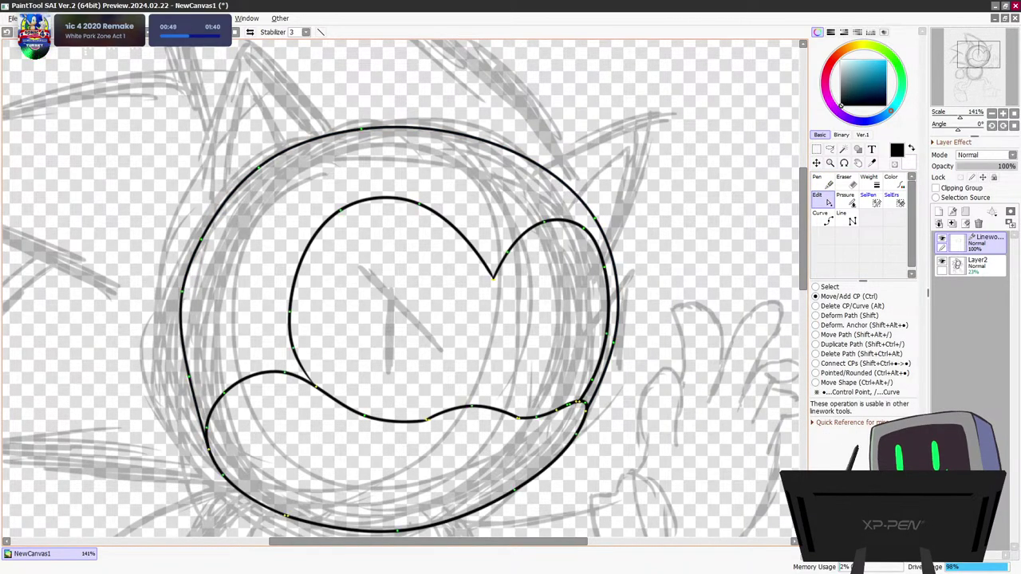
drag(190, 374, 182, 375)
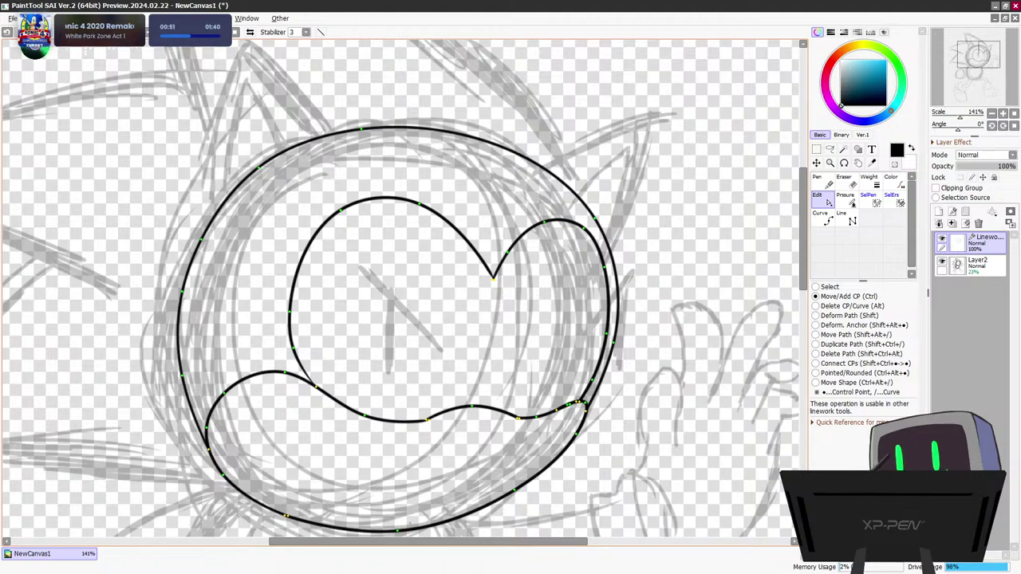
drag(362, 128, 361, 126)
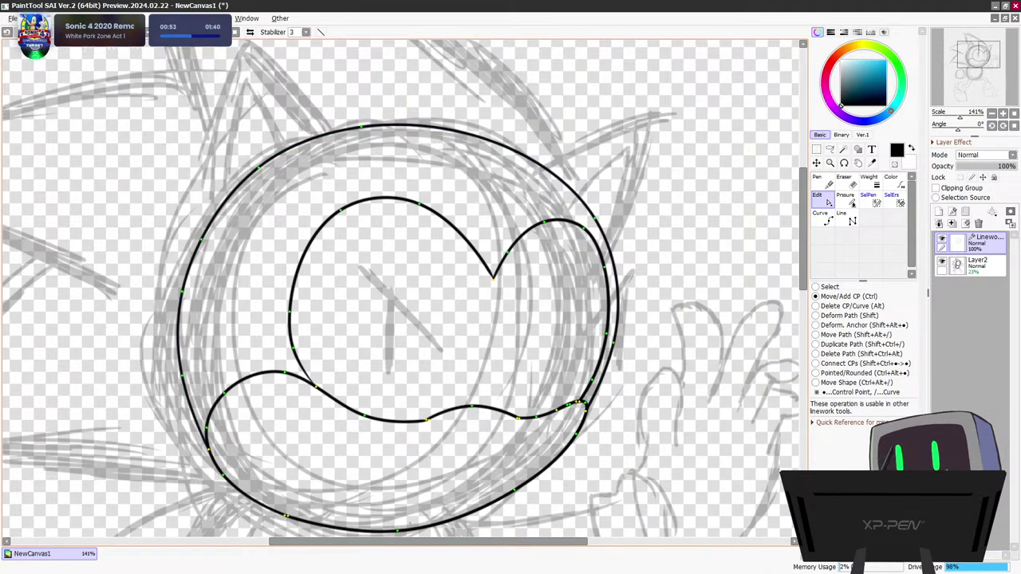
drag(552, 173, 561, 165)
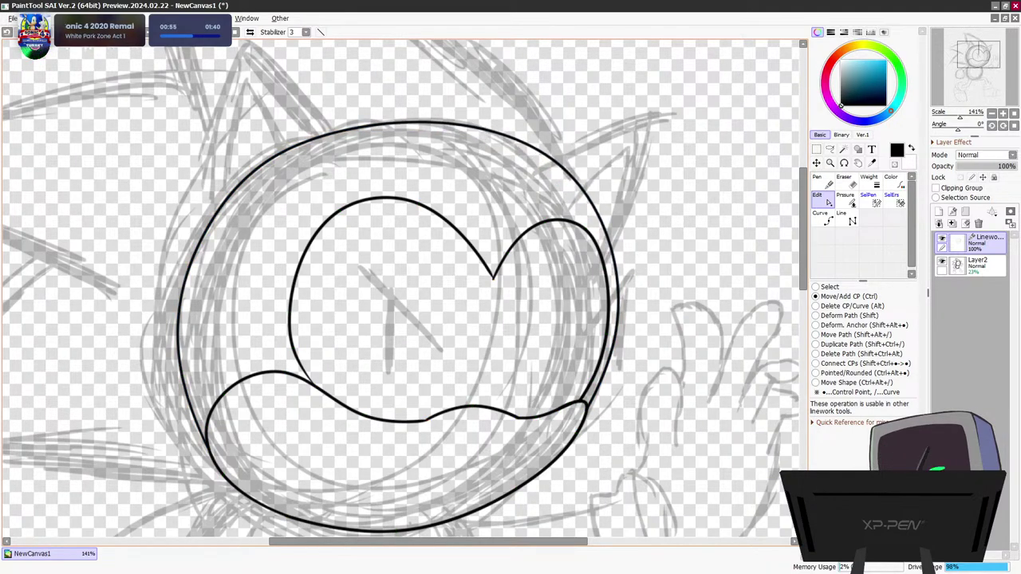
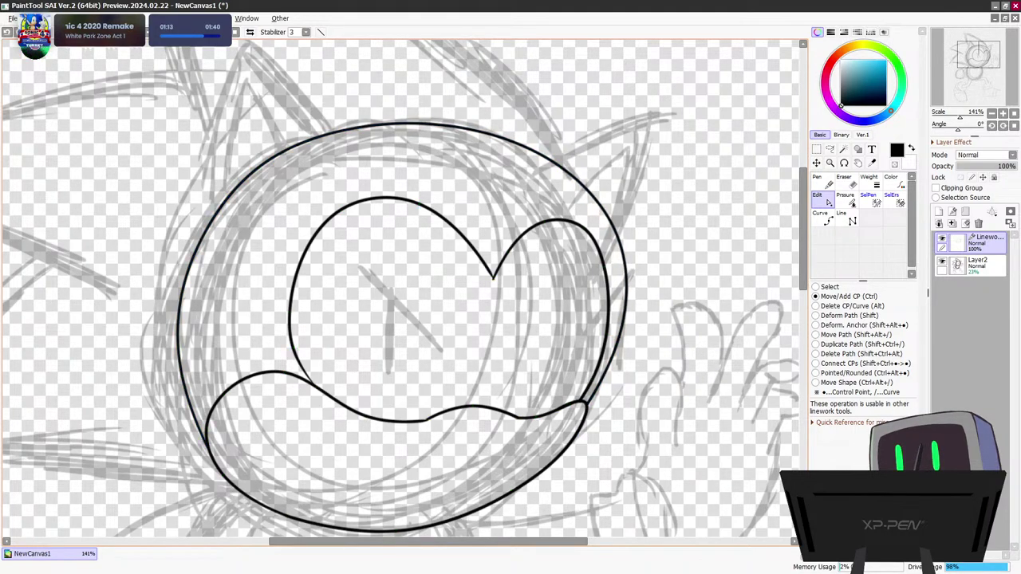
drag(617, 238, 615, 241)
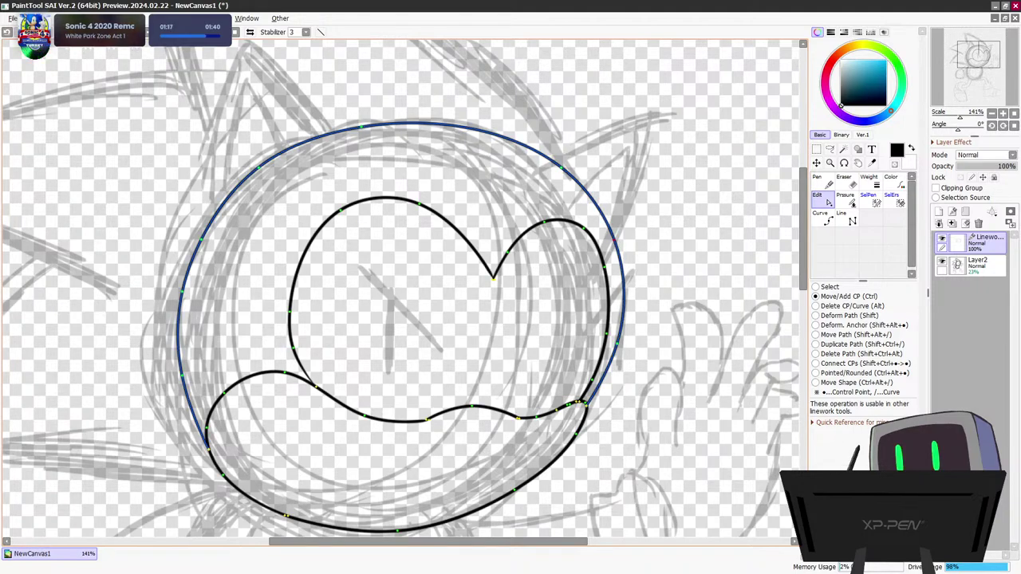
Hide the rough sketch layer so only the head linework is shown
scroll(619, 259, down, 7)
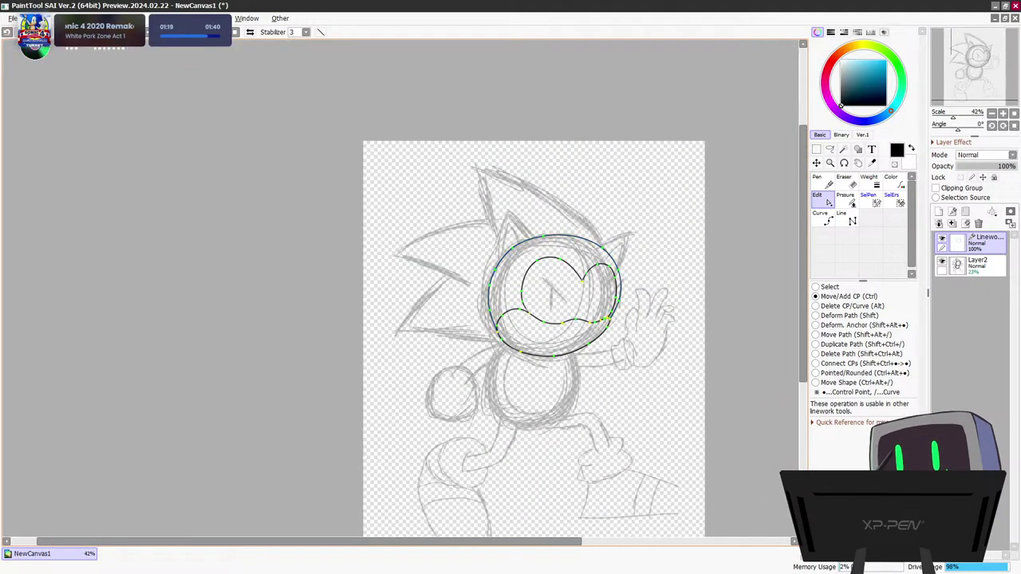
scroll(662, 307, up, 2)
click(942, 261)
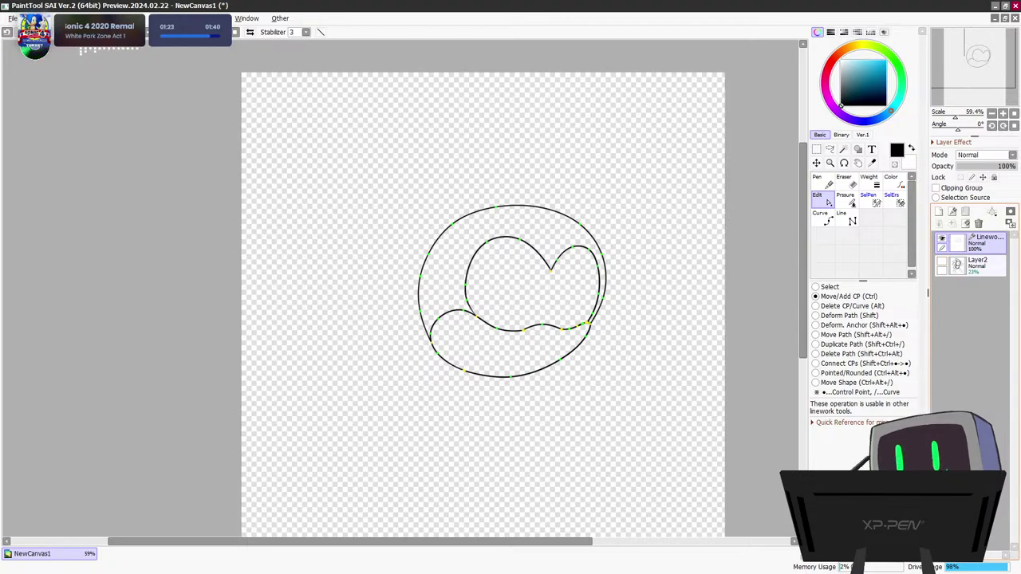
drag(349, 541, 412, 541)
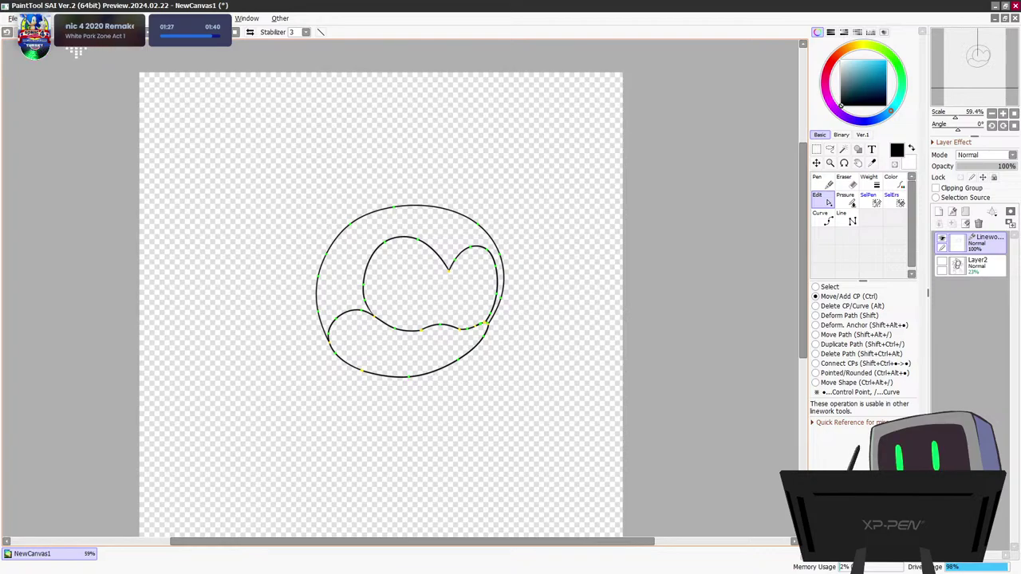
Widen the muzzle's narrow end and lower curve outward, moving the head and smaller eye lobe line ends to meet it
scroll(535, 443, up, 6)
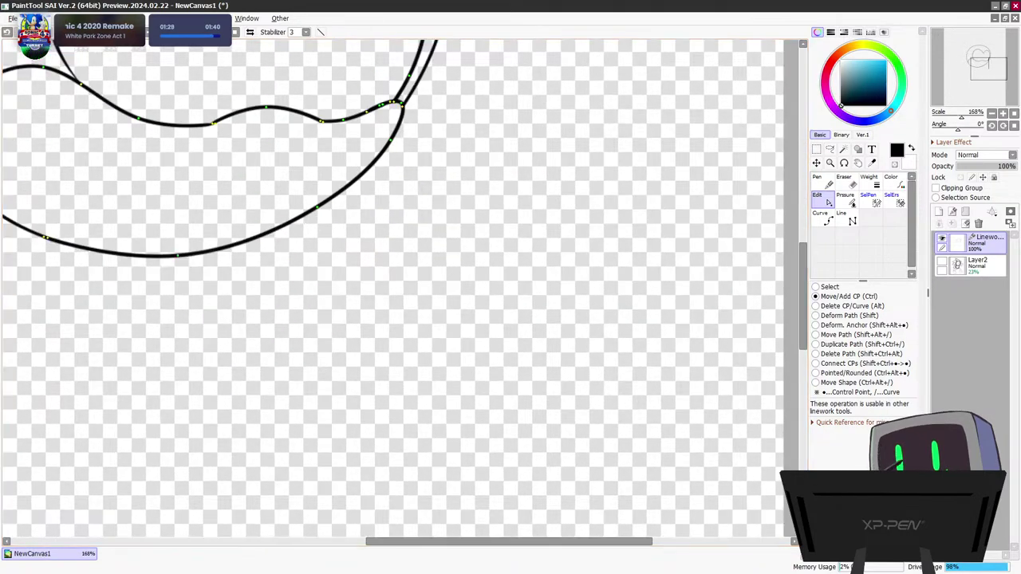
drag(803, 297, 803, 237)
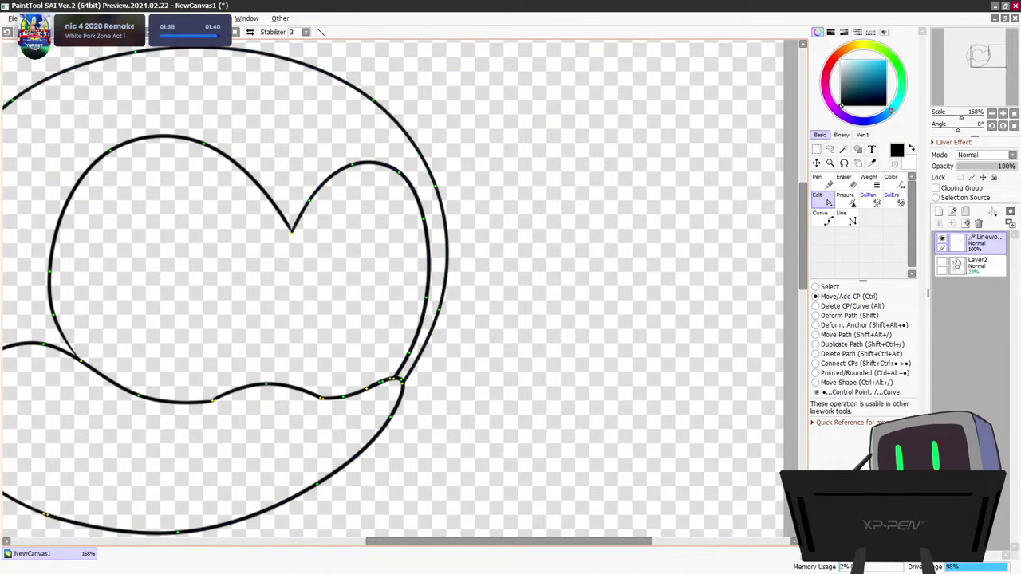
drag(403, 383, 416, 379)
drag(391, 417, 398, 424)
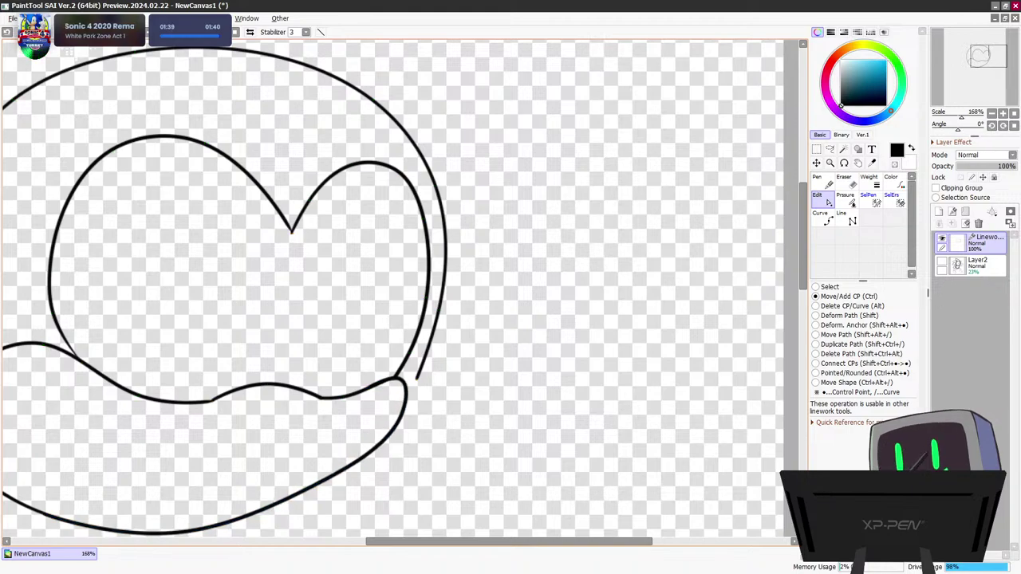
drag(315, 485, 329, 499)
key(ctrl+z)
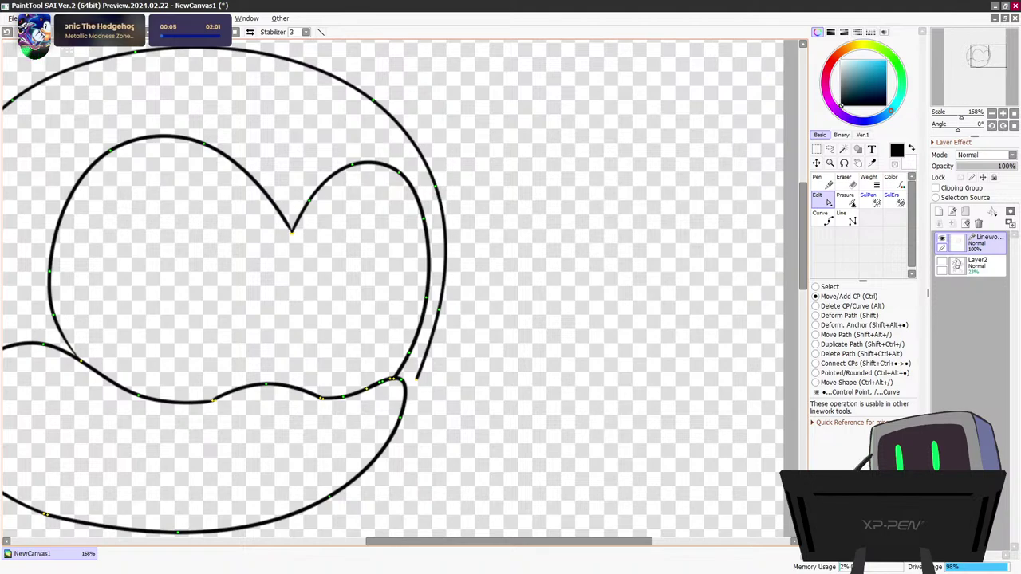
drag(400, 417, 410, 416)
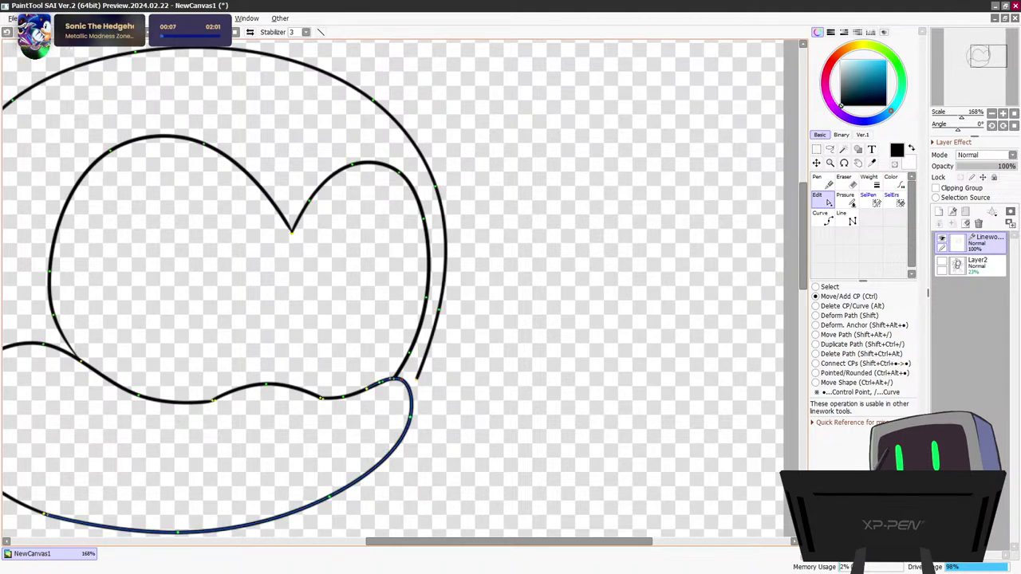
drag(395, 379, 414, 376)
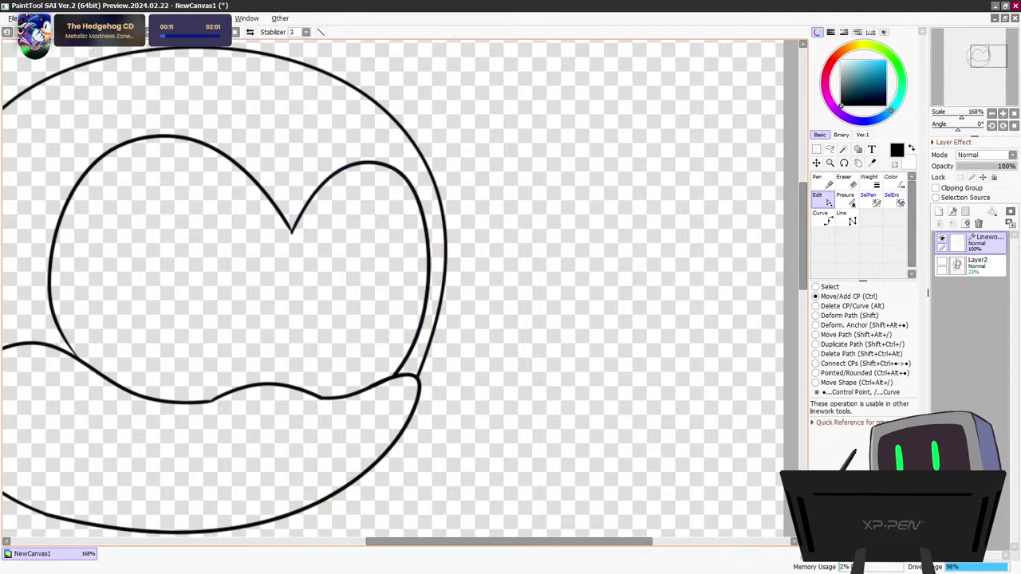
drag(395, 375, 400, 375)
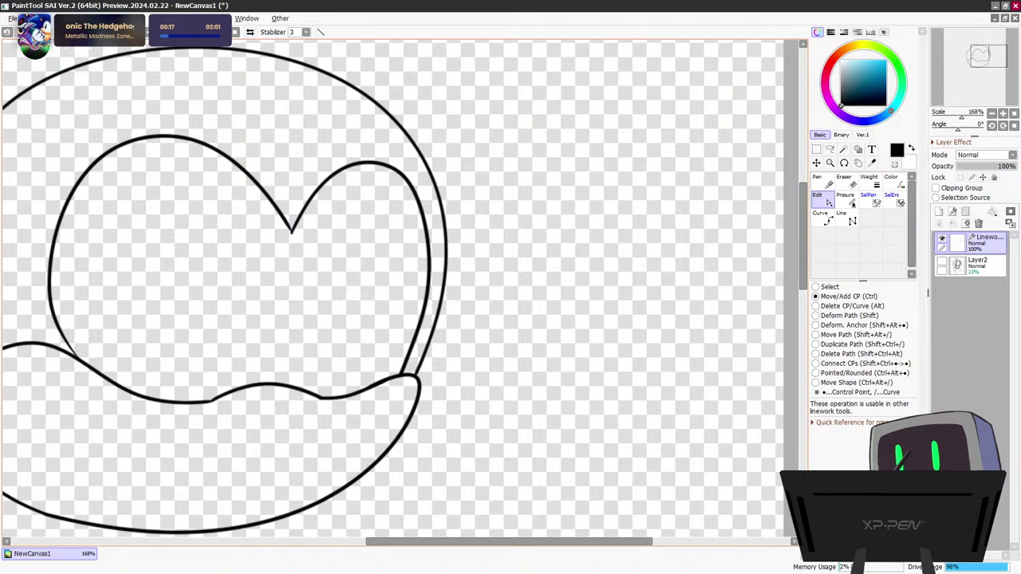
mouse_move(487, 541)
mouse_down()
mouse_move(460, 542)
mouse_move(474, 541)
mouse_up()
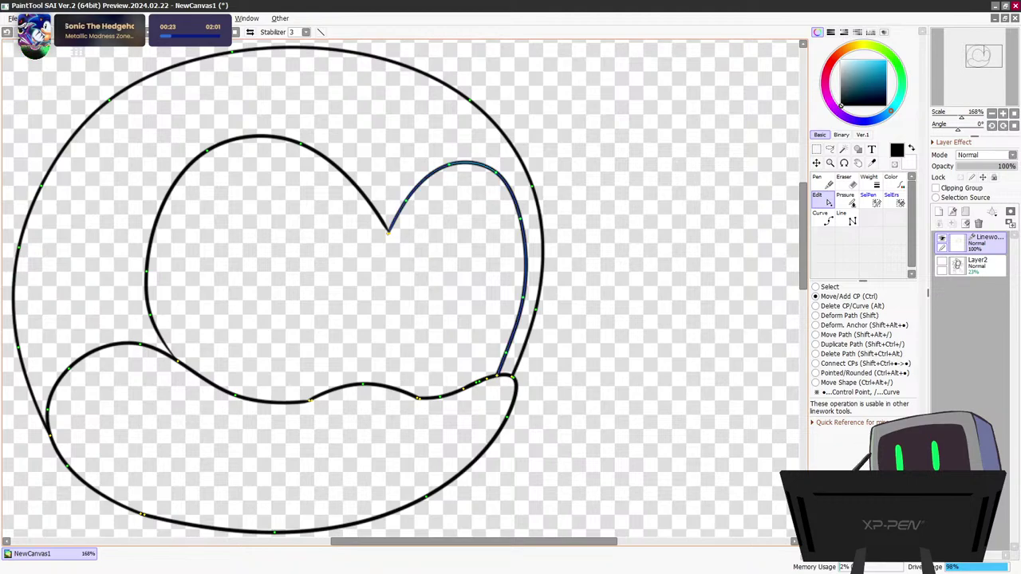
scroll(226, 309, down, 6)
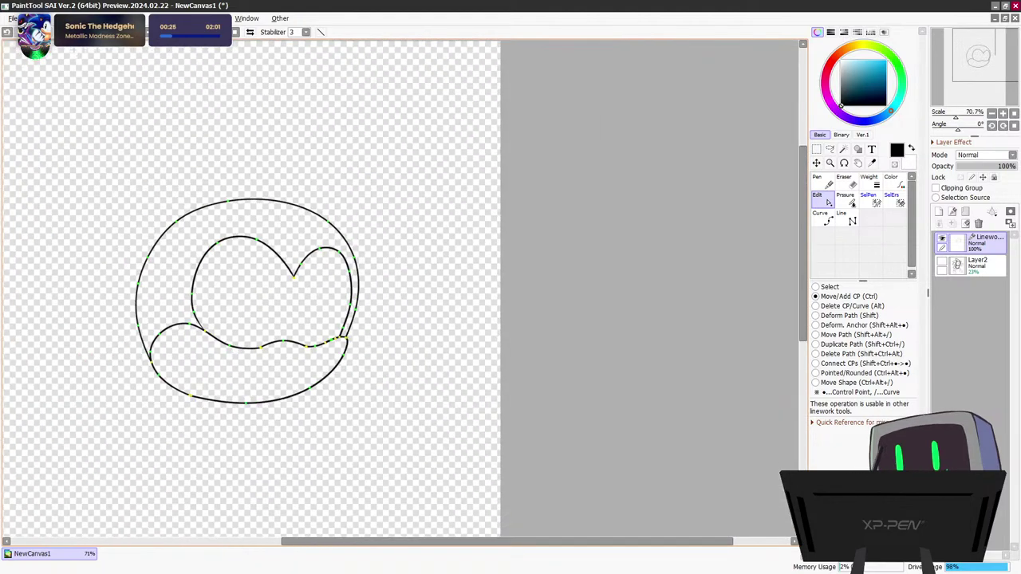
scroll(226, 308, up, 1)
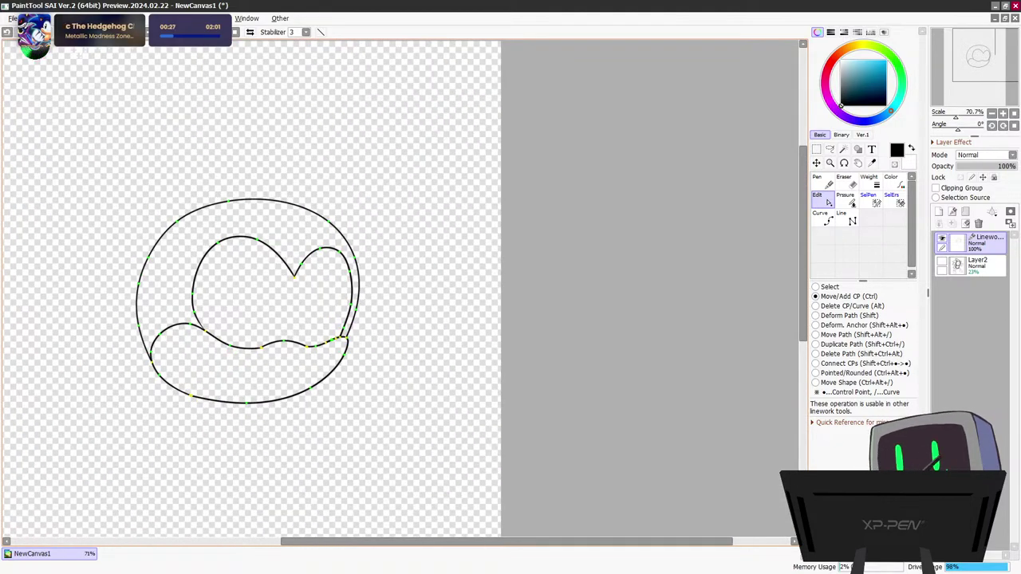
Pull the control point at the bottom of the muzzle outline slightly downward for a fuller lower curve
scroll(312, 382, up, 7)
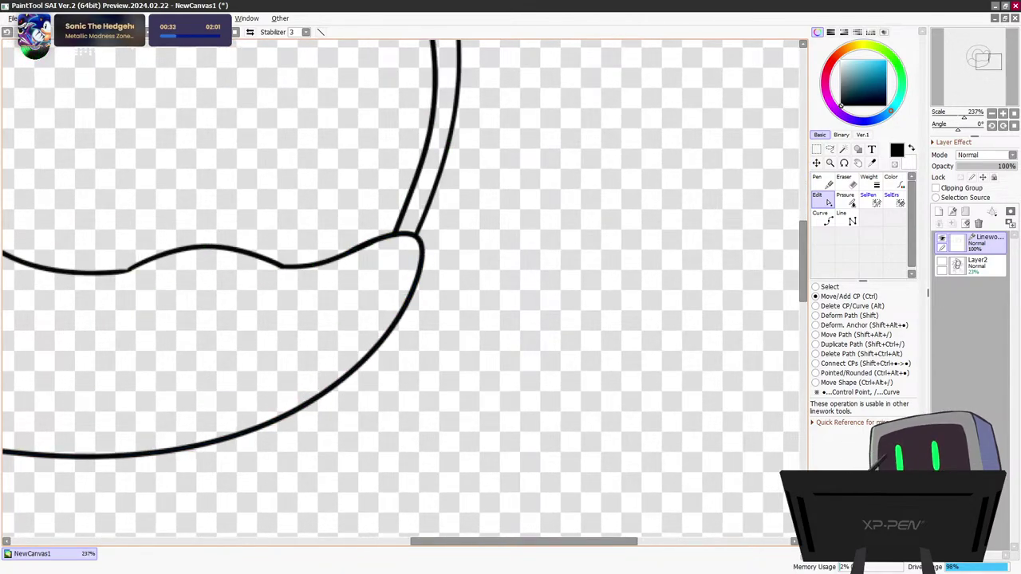
scroll(412, 300, down, 5)
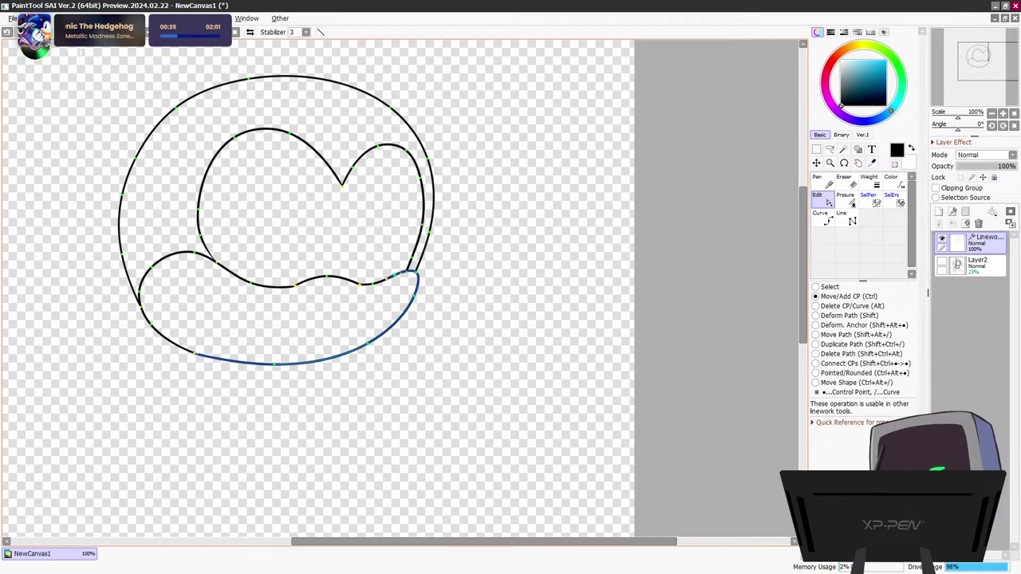
drag(274, 365, 276, 368)
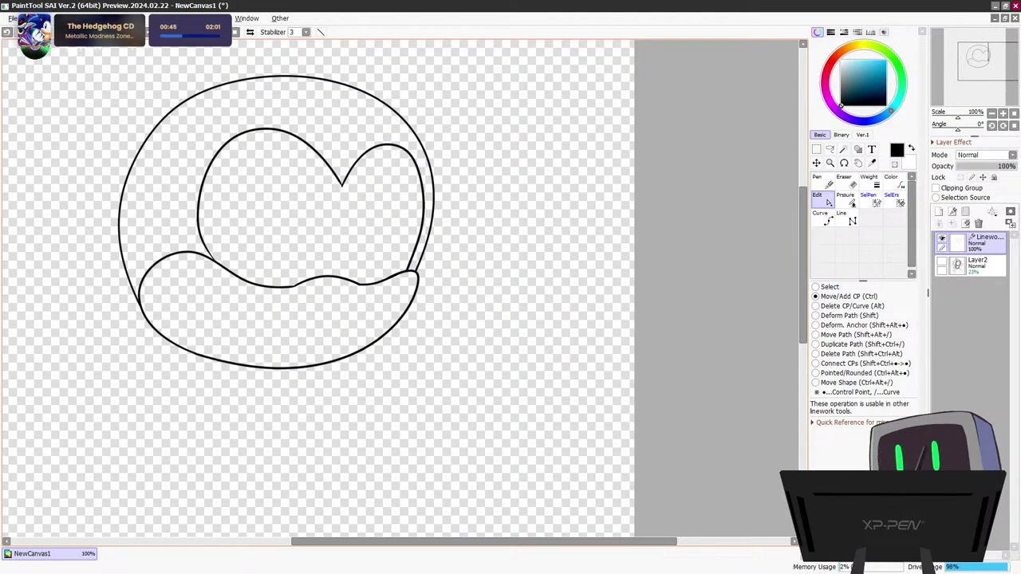
scroll(360, 355, up, 2)
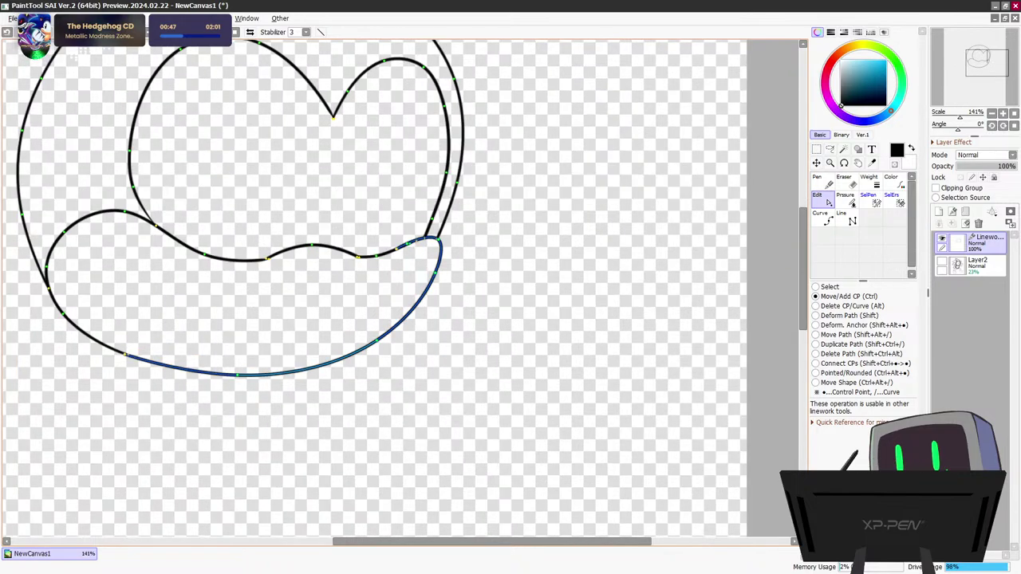
Show the rough sketch layer again and switch to the linework Pen for the quills above the head
click(942, 262)
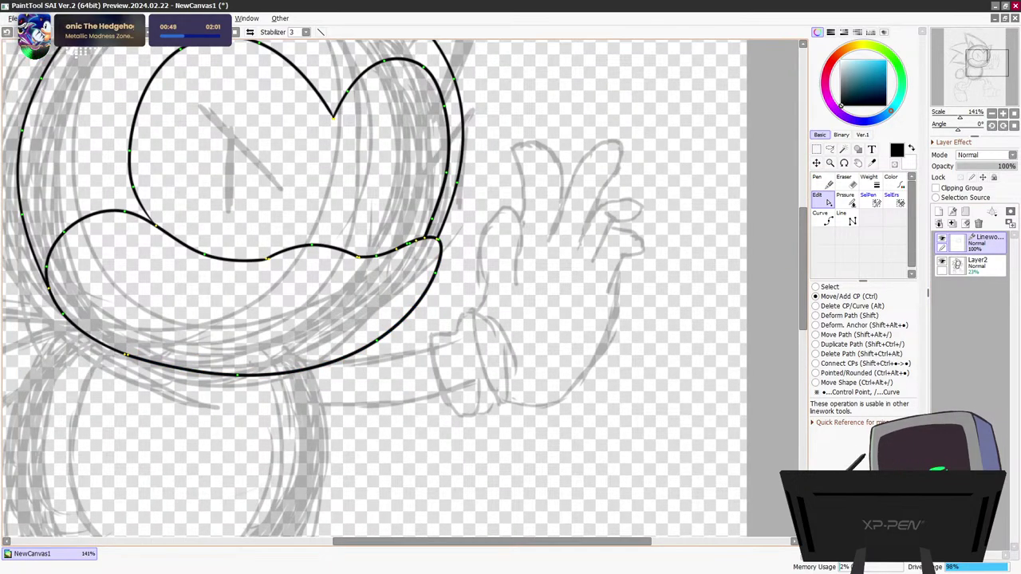
drag(804, 268, 804, 243)
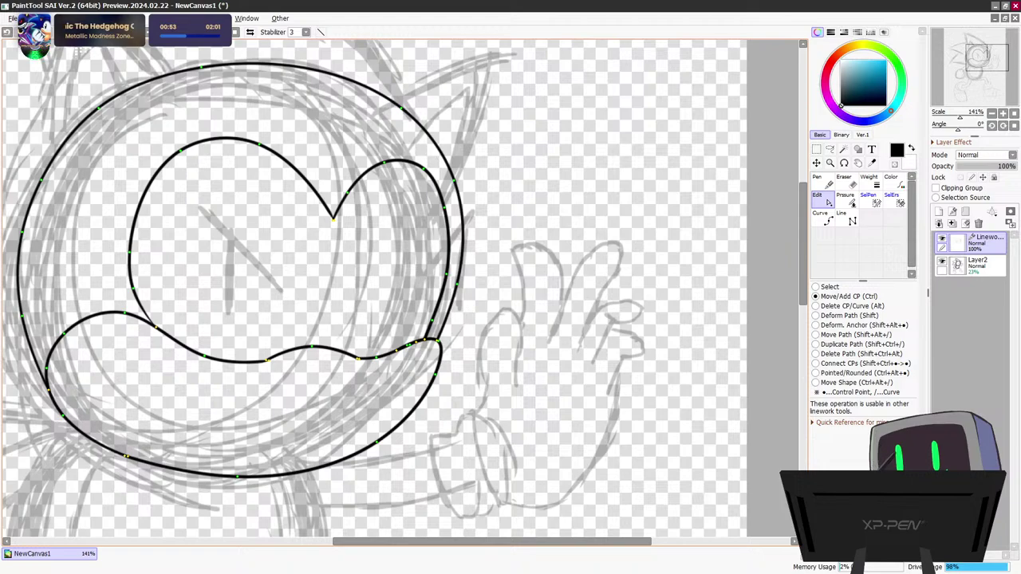
scroll(687, 416, up, 3)
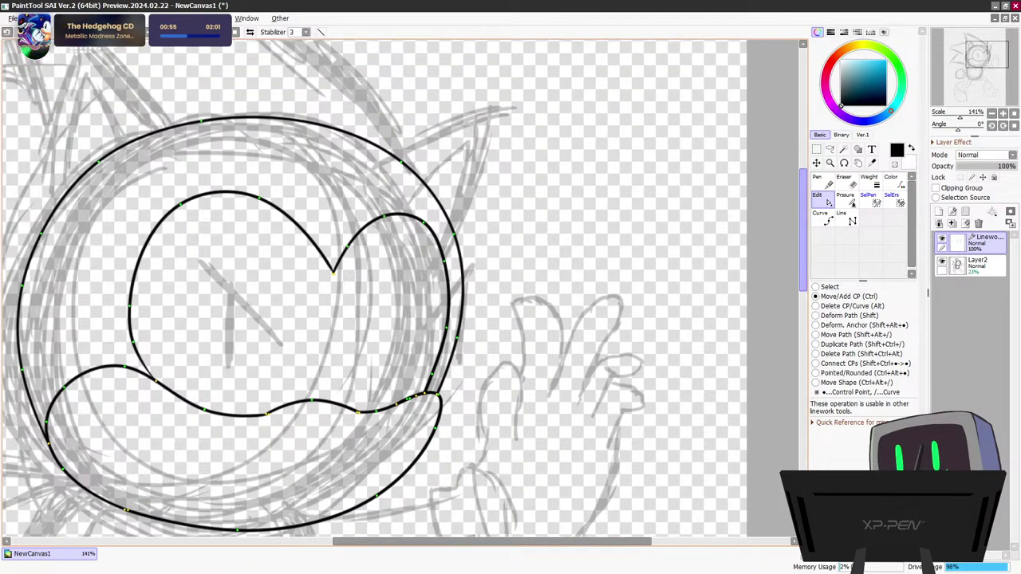
key(n)
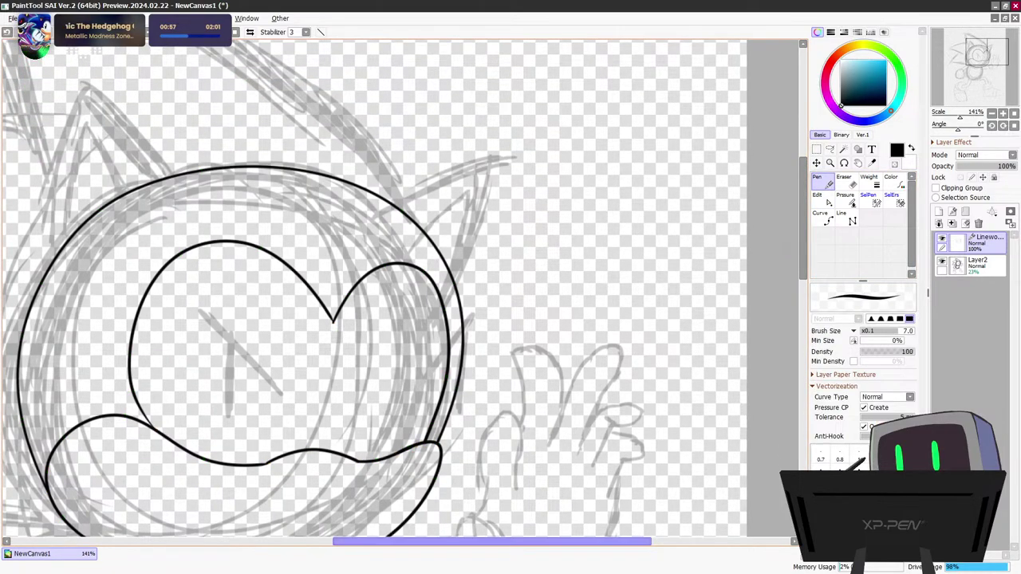
drag(492, 542, 483, 541)
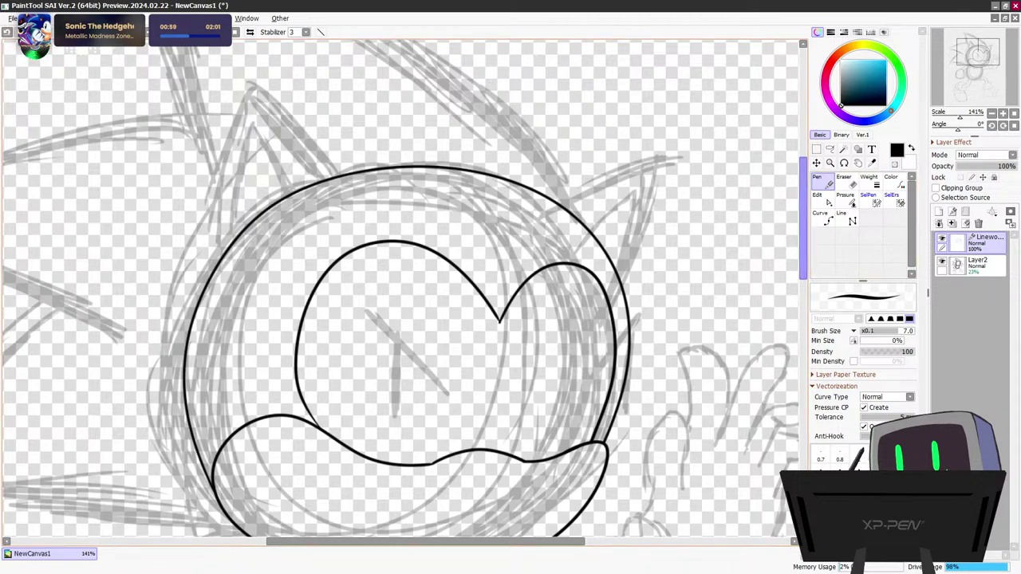
scroll(574, 284, up, 5)
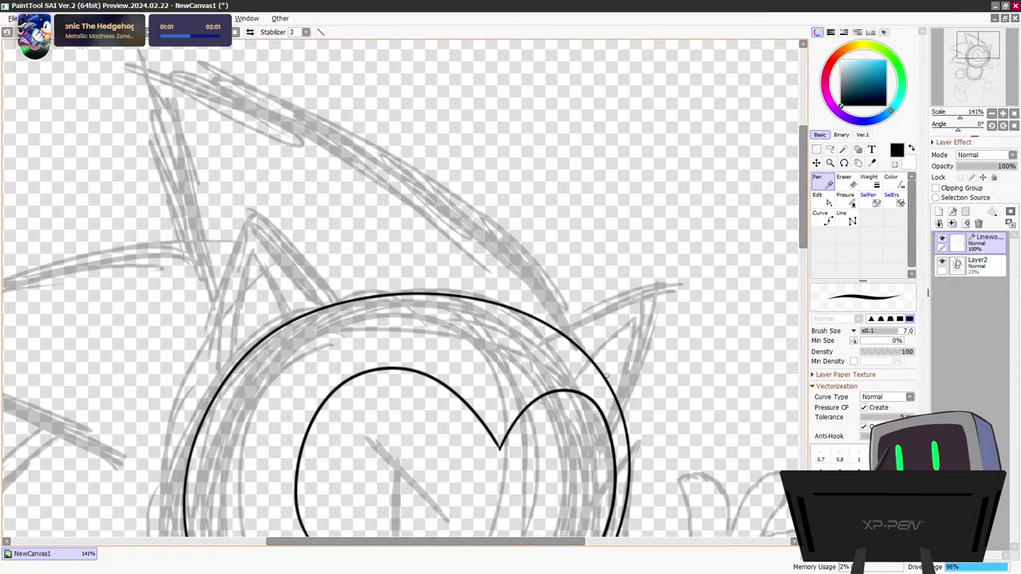
mouse_move(594, 357)
mouse_down()
mouse_move(526, 256)
mouse_move(386, 146)
mouse_move(170, 63)
mouse_move(117, 58)
mouse_up()
key(ctrl+z)
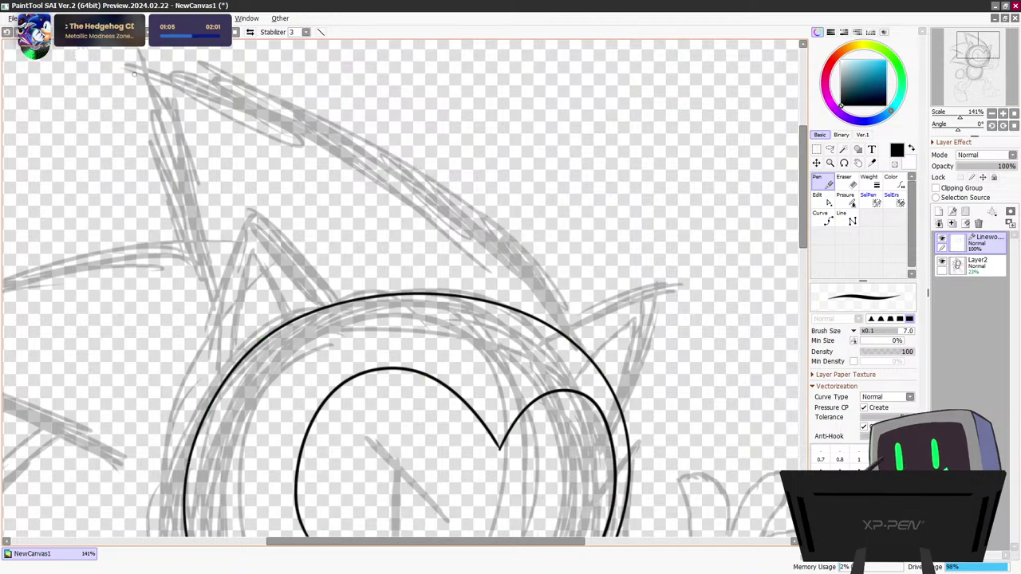
mouse_move(592, 357)
mouse_down()
mouse_move(471, 197)
mouse_move(263, 103)
mouse_move(108, 77)
mouse_up()
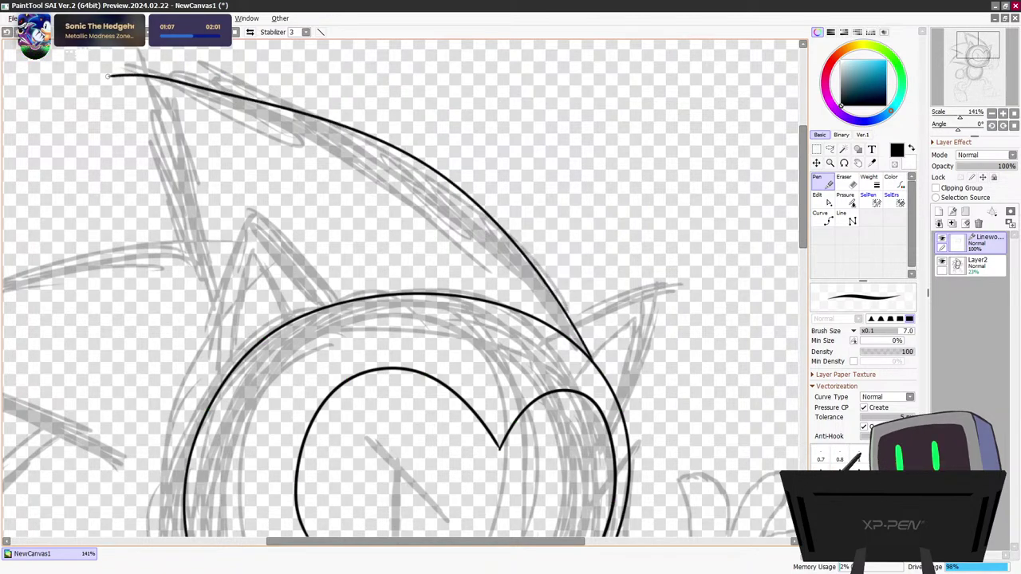
key(ctrl+z)
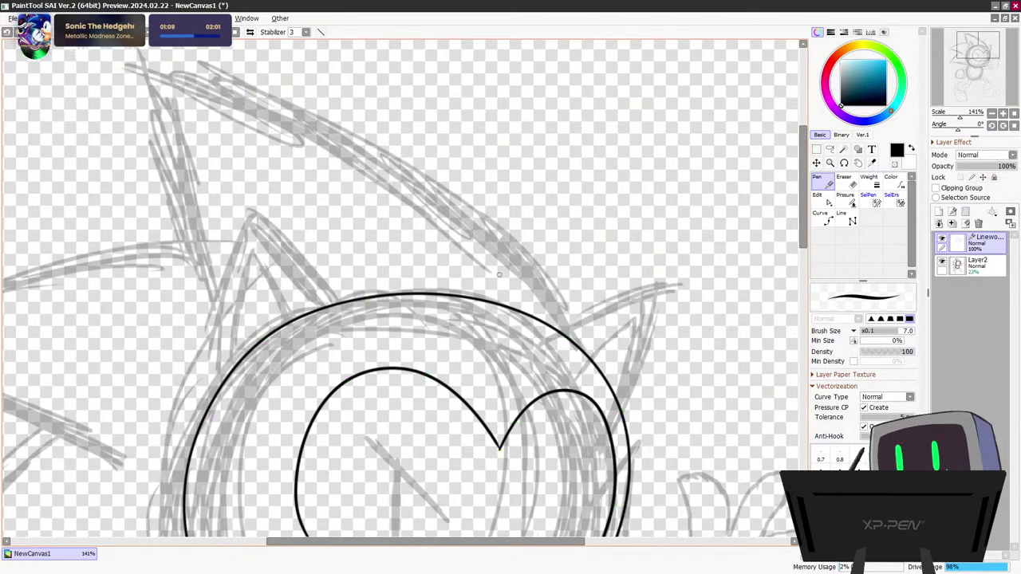
mouse_move(597, 367)
mouse_down()
mouse_move(481, 212)
mouse_move(163, 94)
mouse_up()
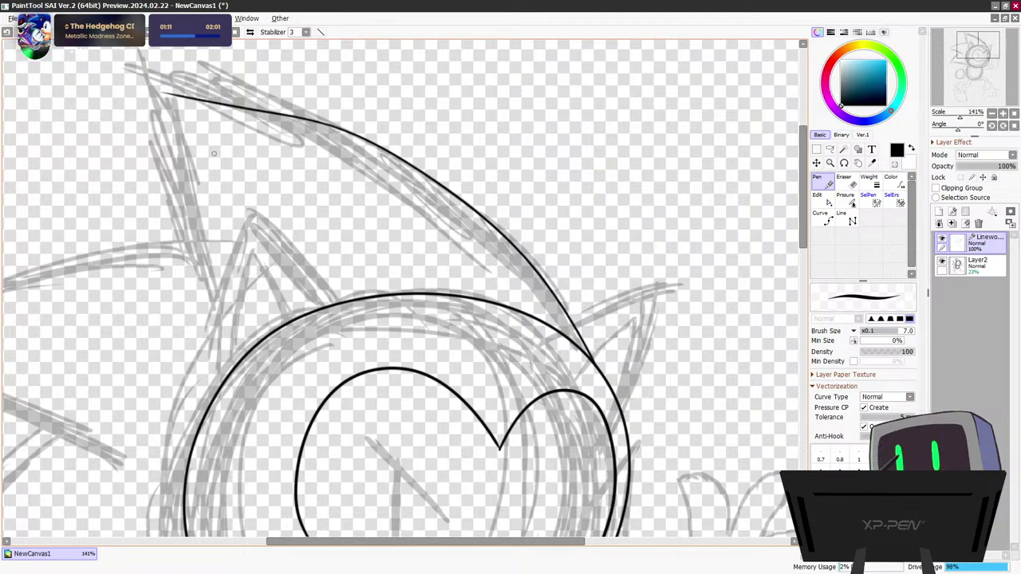
key(ctrl+z)
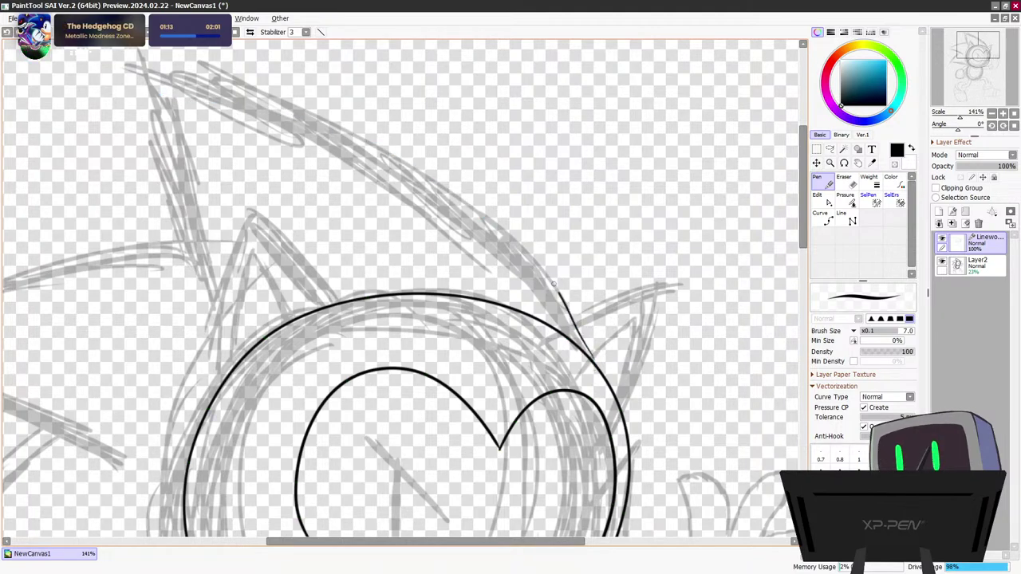
mouse_move(553, 283)
mouse_down()
mouse_move(401, 140)
mouse_move(182, 53)
mouse_up()
key(ctrl+z)
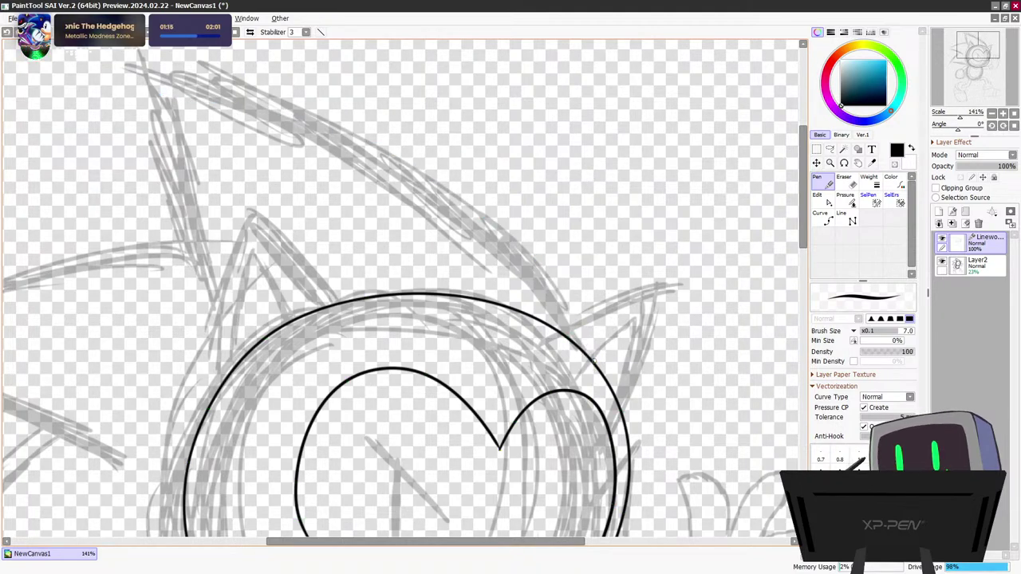
mouse_move(599, 368)
mouse_down()
mouse_move(553, 292)
mouse_move(385, 135)
mouse_move(182, 50)
mouse_up()
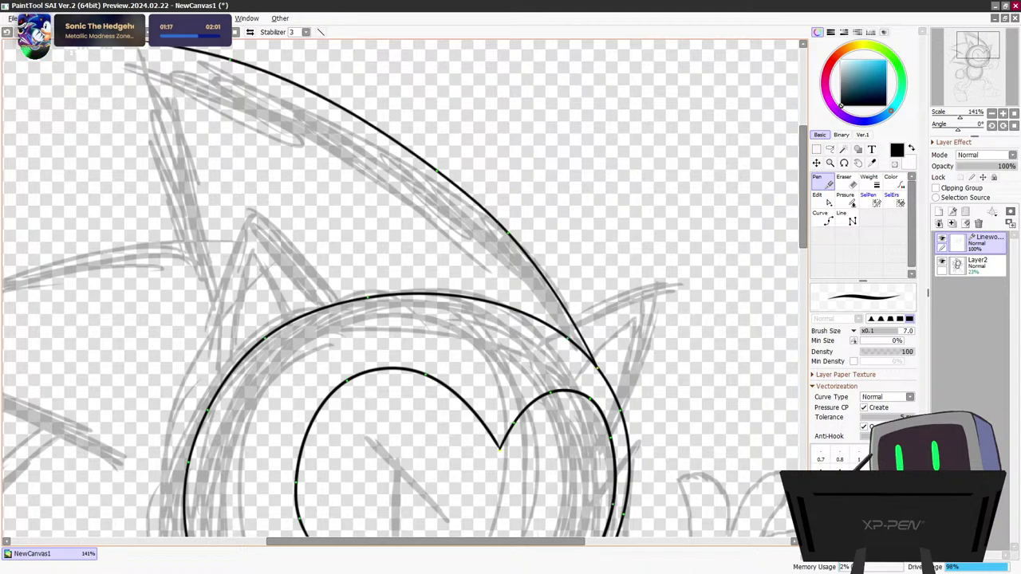
key(ctrl+z)
Ink the top quill's upper edge from the head outline to its tip, then adjust its control points into a smoother outward arc ending at the sketched tip
mouse_move(595, 363)
mouse_down()
mouse_move(401, 177)
mouse_move(116, 66)
mouse_up()
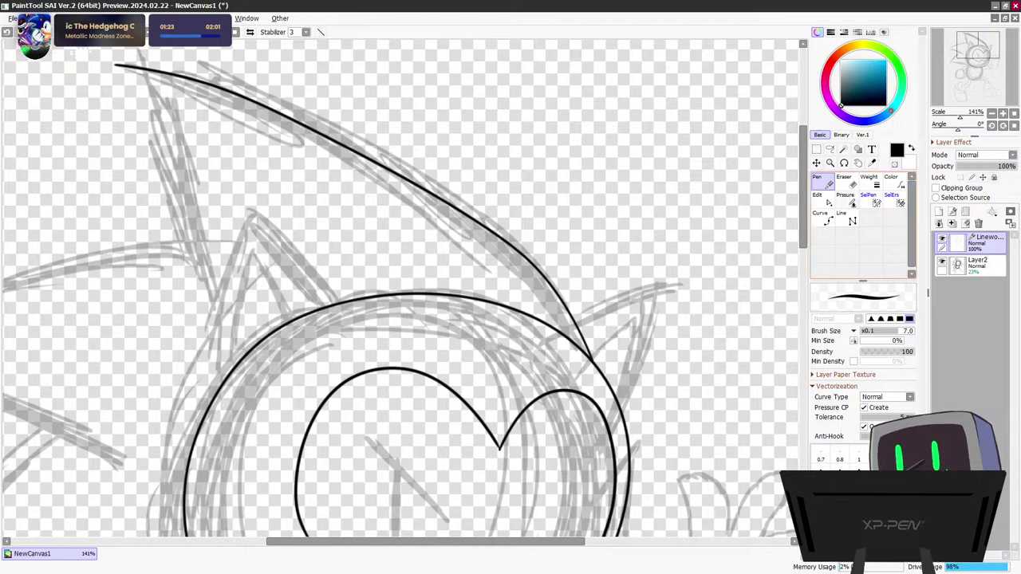
click(823, 199)
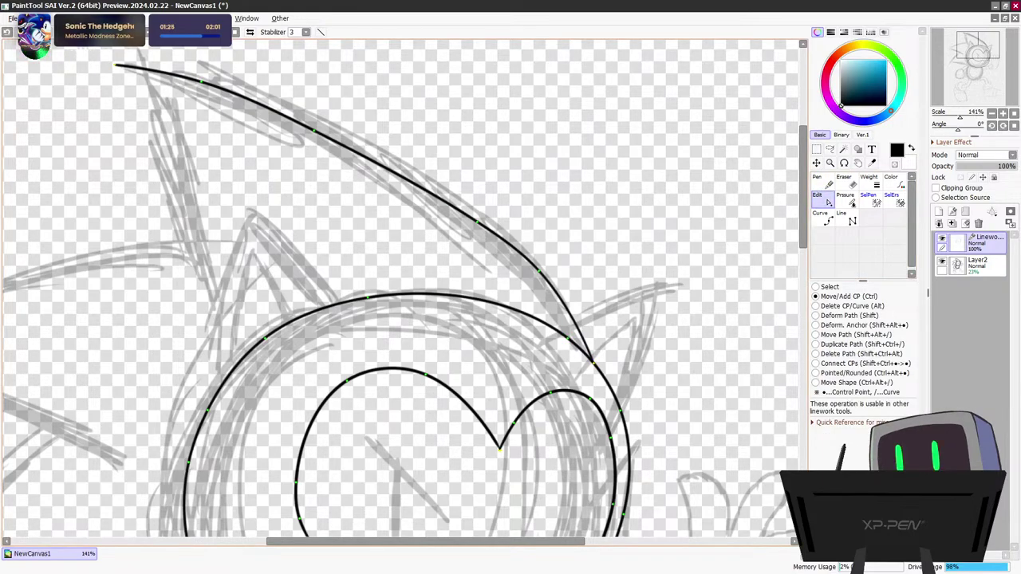
drag(540, 272, 541, 268)
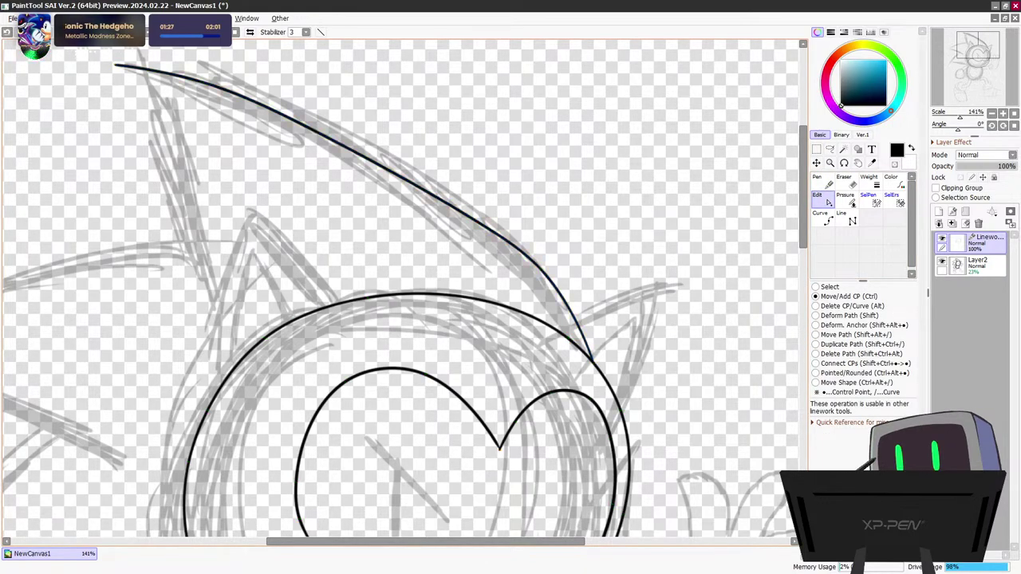
drag(477, 221, 482, 216)
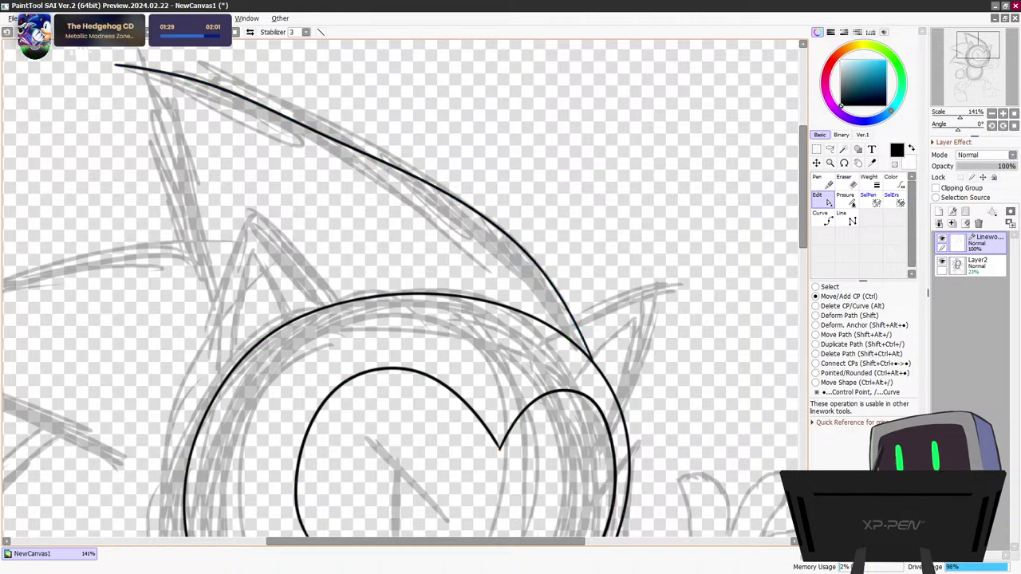
drag(319, 133, 321, 119)
drag(482, 218, 483, 215)
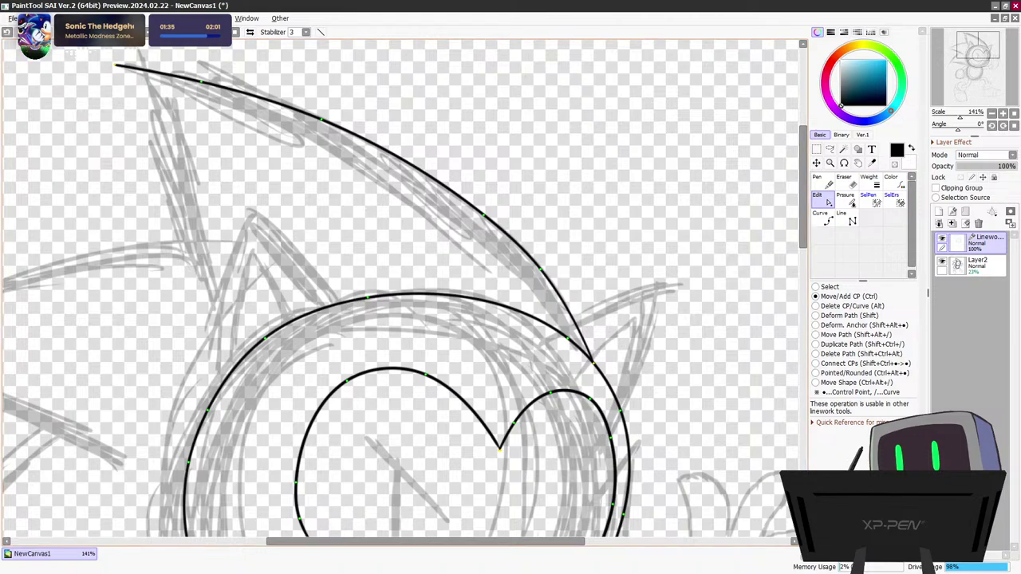
drag(116, 64, 139, 72)
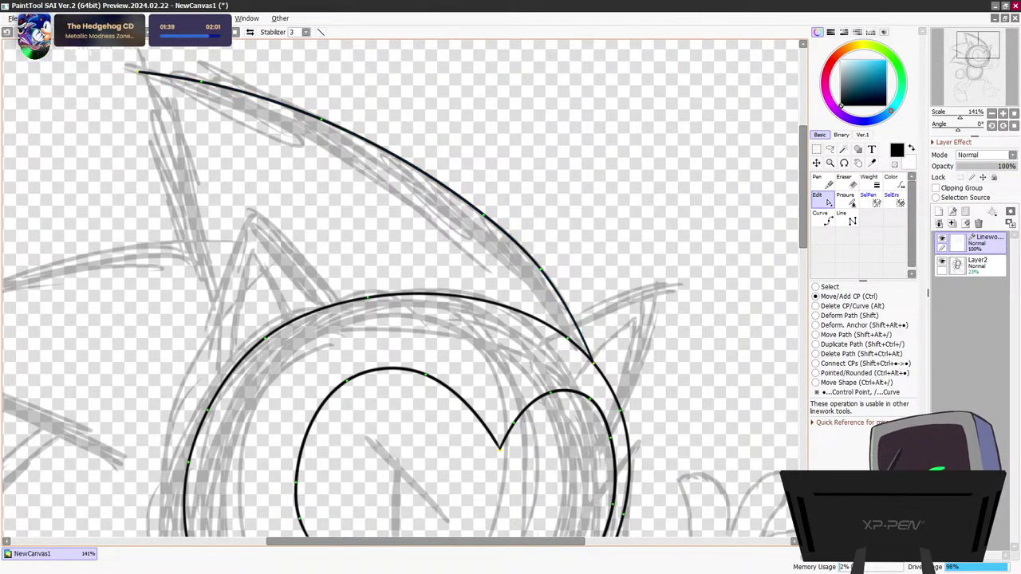
Ink the top quill's back edge with the linework Pen, from the tip down to where the middle quill begins
key(n)
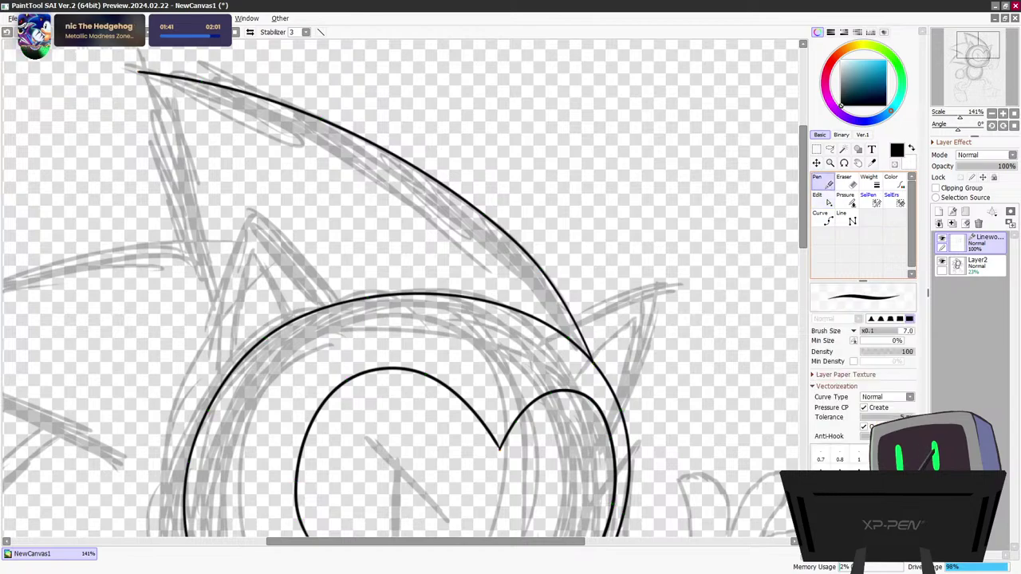
mouse_move(141, 76)
mouse_down()
mouse_move(169, 142)
mouse_move(190, 248)
mouse_up()
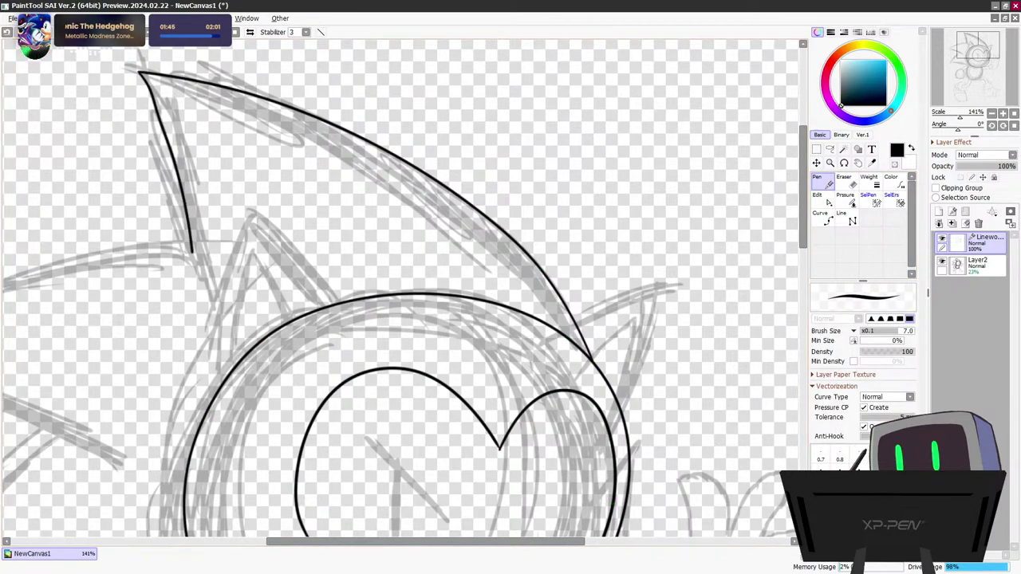
drag(446, 542, 327, 542)
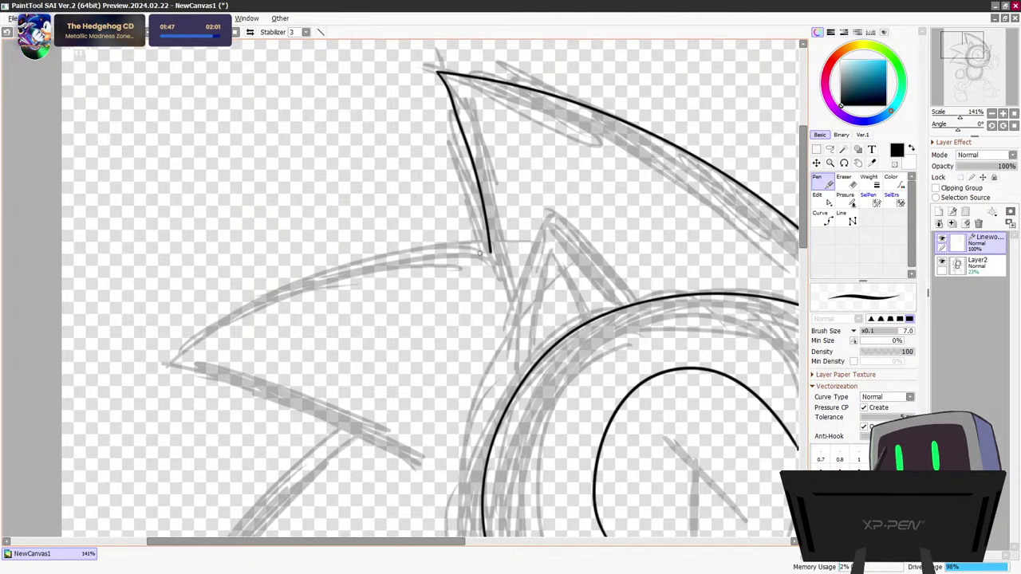
mouse_move(489, 249)
mouse_down()
mouse_move(375, 261)
mouse_move(195, 337)
mouse_up()
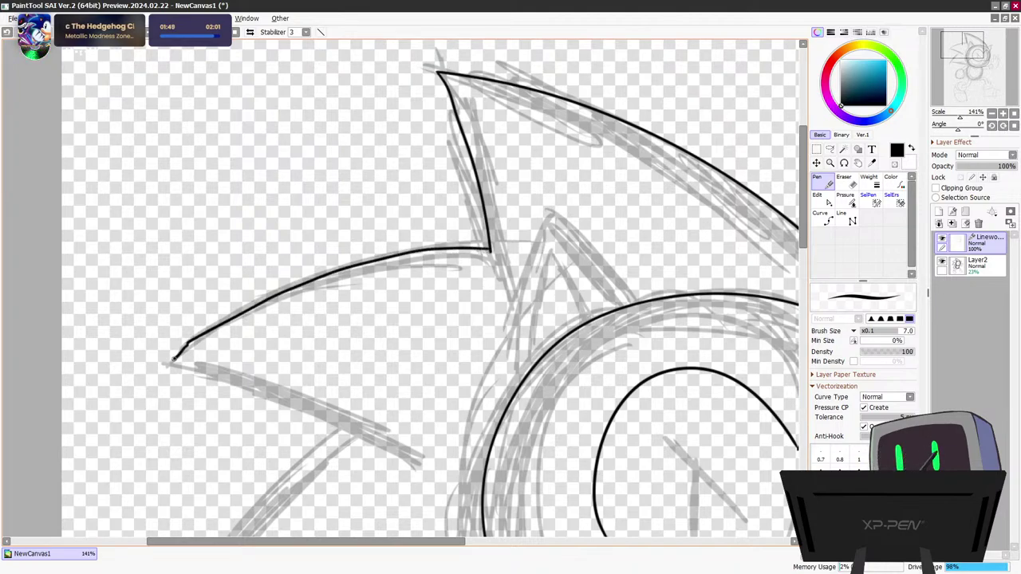
key(ctrl+z)
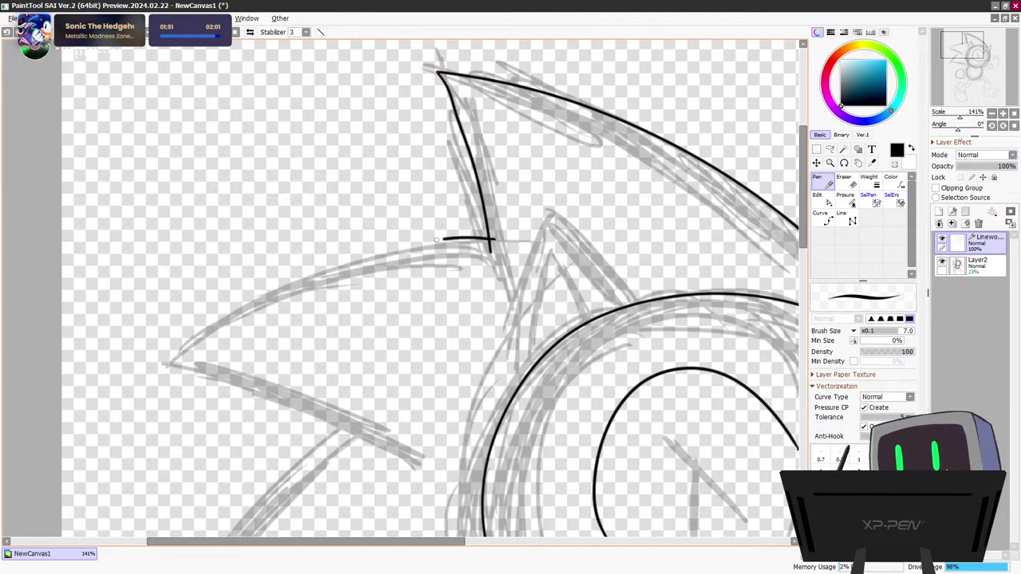
mouse_move(436, 239)
mouse_down()
mouse_move(211, 333)
mouse_move(169, 369)
mouse_up()
key(ctrl+z)
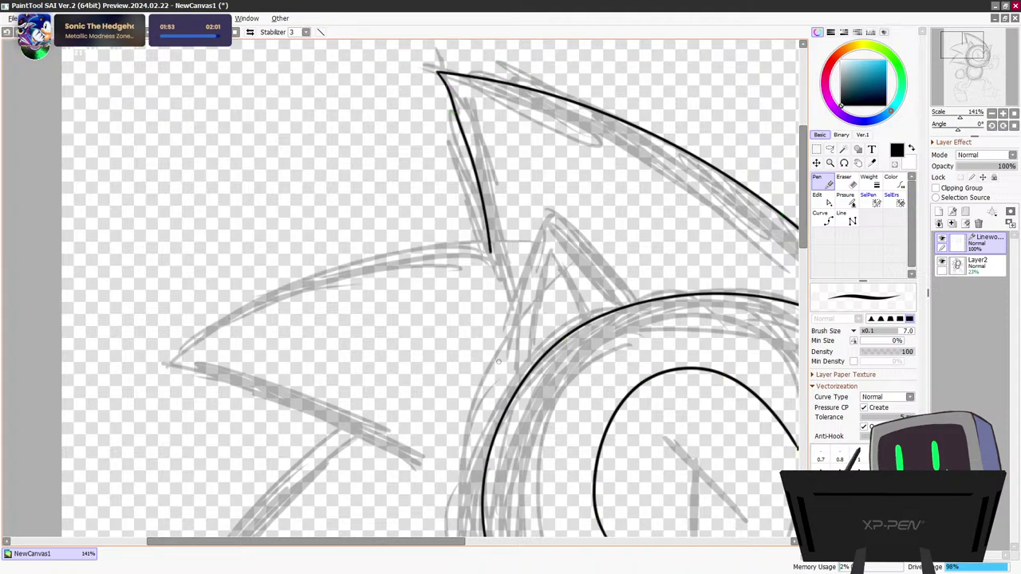
Ink both edges of the middle quill, and the lower quill from the middle quill's underside to its tip and back to the muzzle
mouse_move(488, 241)
mouse_down()
mouse_move(232, 324)
mouse_move(185, 358)
mouse_move(277, 400)
mouse_move(391, 483)
mouse_up()
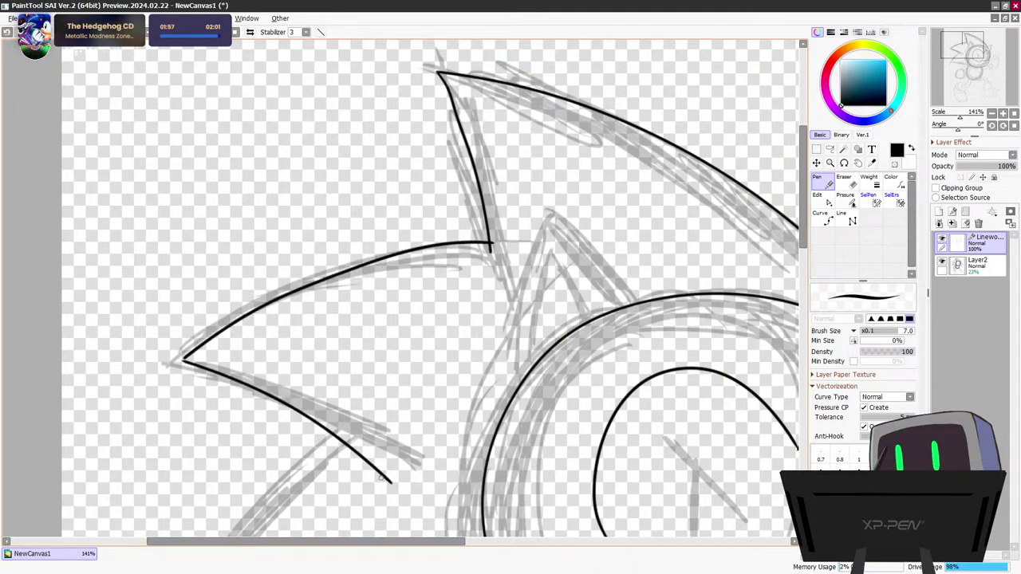
scroll(639, 222, down, 5)
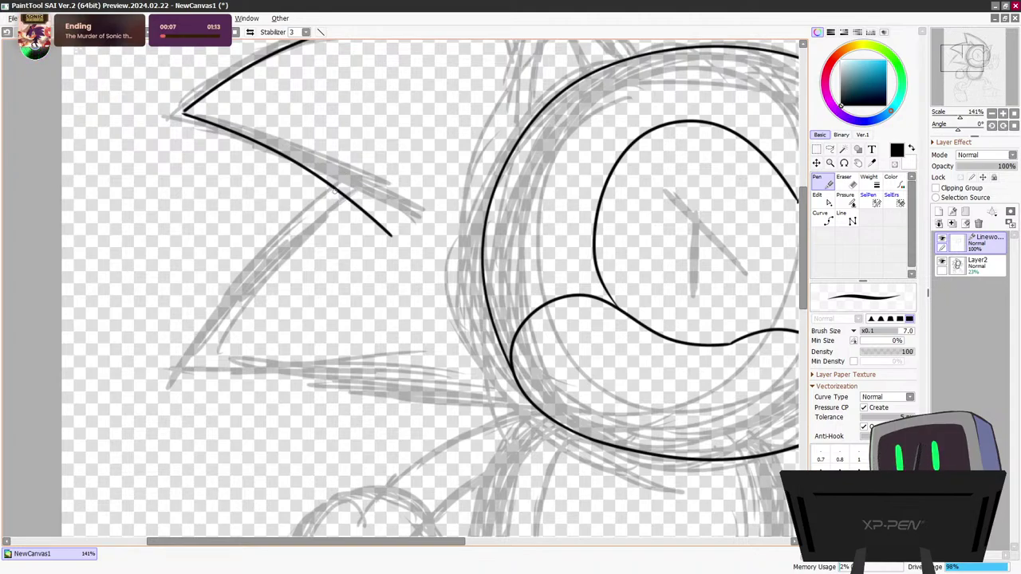
mouse_move(337, 192)
mouse_down()
mouse_move(312, 203)
mouse_move(191, 324)
mouse_move(154, 414)
mouse_up()
key(ctrl+z)
mouse_move(335, 188)
mouse_down()
mouse_move(238, 261)
mouse_move(163, 395)
mouse_move(437, 393)
mouse_move(539, 407)
mouse_up()
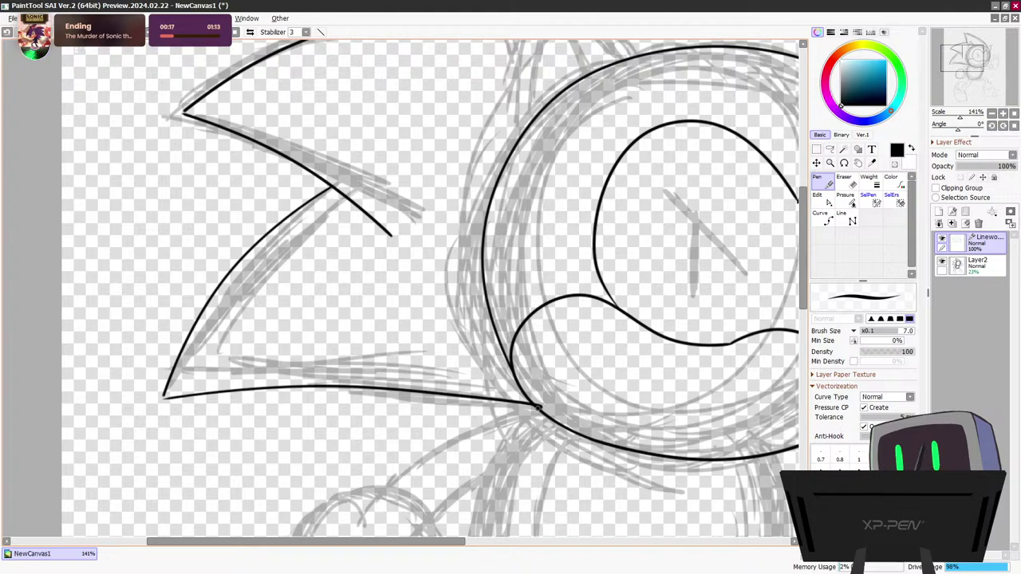
Hide the rough sketch layer to review the inked head and three quills on their own
scroll(684, 424, down, 2)
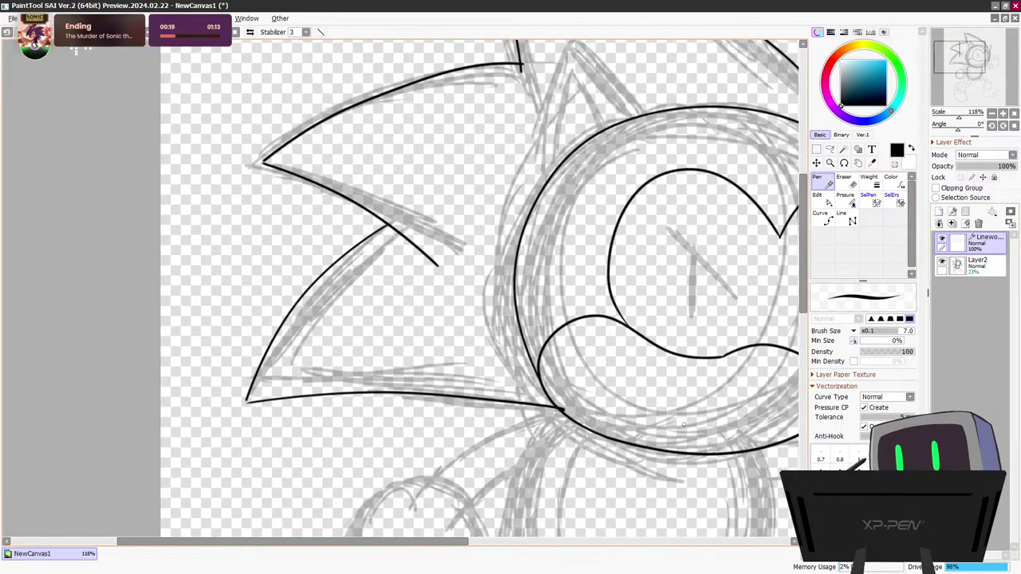
drag(266, 542, 431, 541)
click(942, 262)
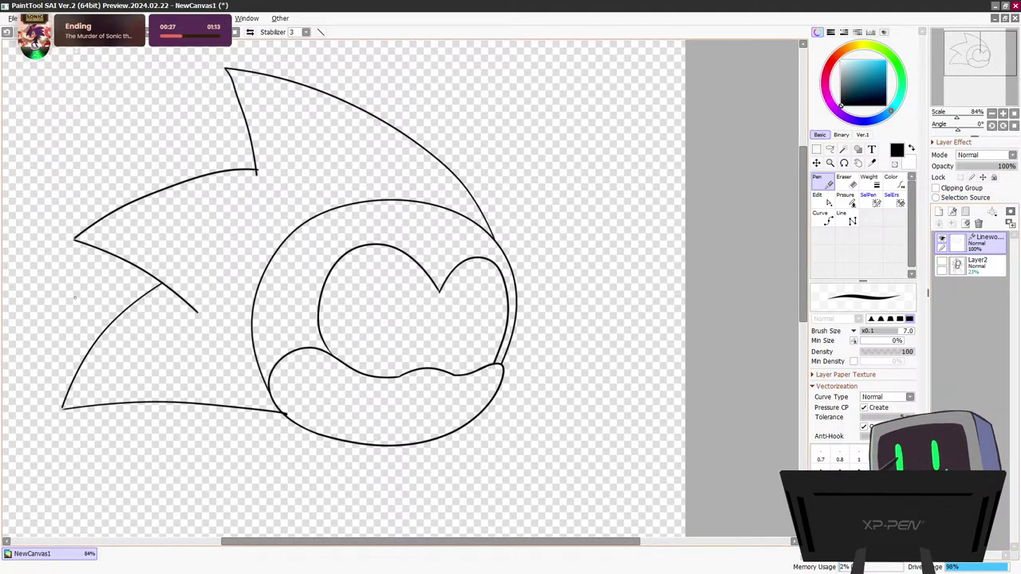
scroll(225, 134, up, 4)
scroll(225, 134, down, 4)
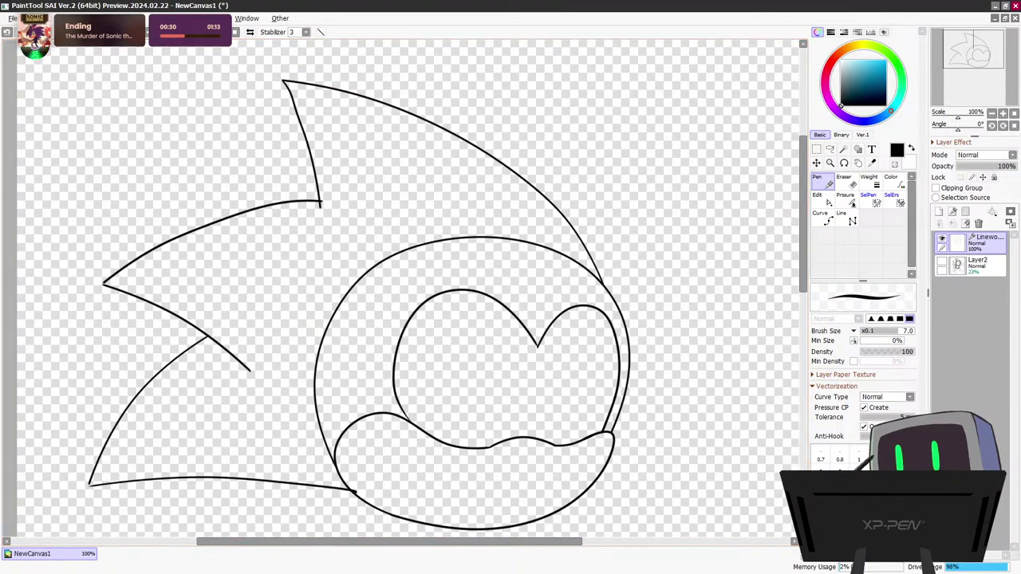
Move the overlapping line ends so the top quill's back edge and the middle quill's upper edge meet in a clean corner
click(822, 200)
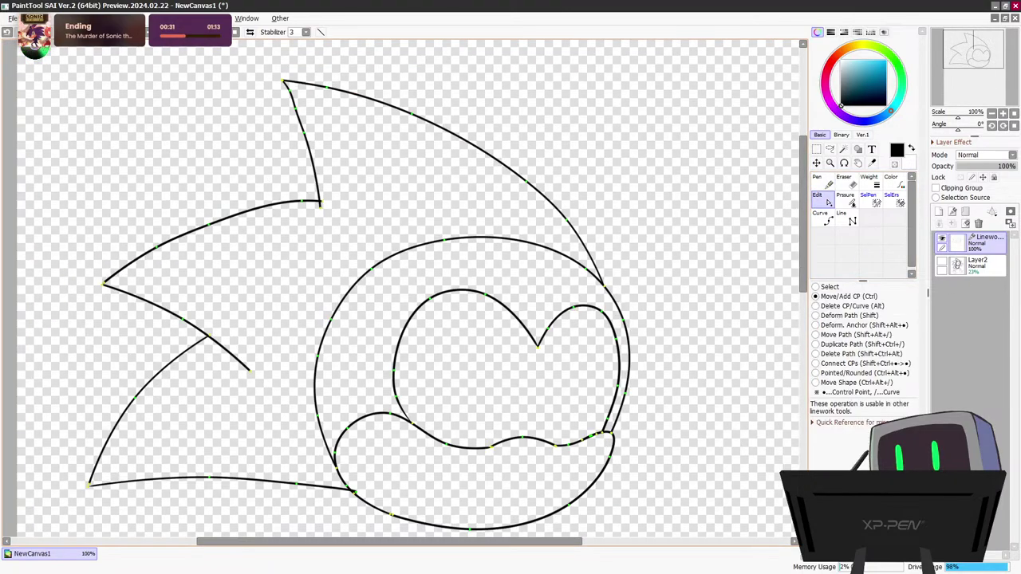
scroll(301, 206, up, 10)
mouse_move(402, 221)
mouse_down()
mouse_move(396, 183)
mouse_move(408, 184)
mouse_move(398, 185)
mouse_up()
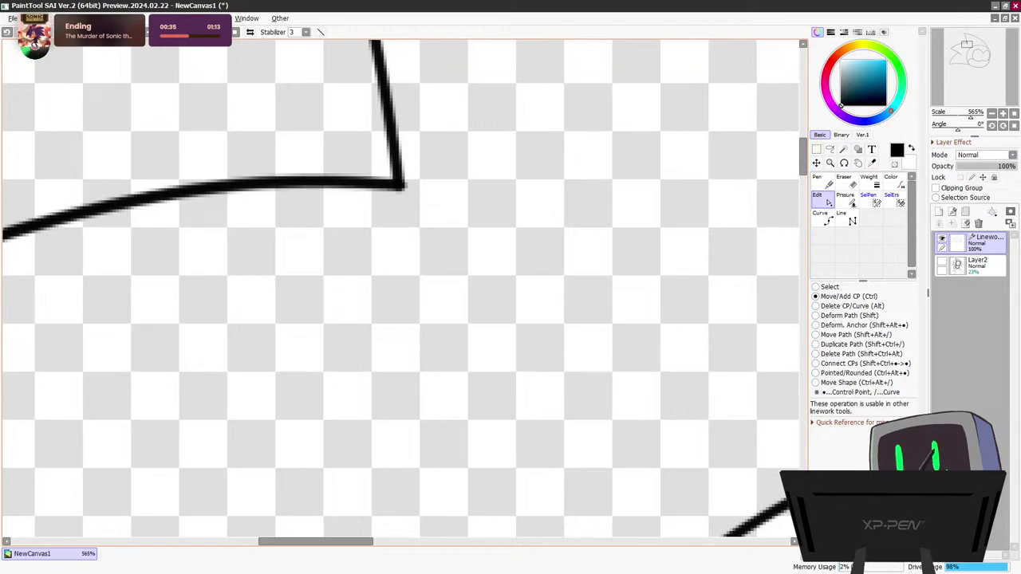
Shift the control points on the top quill's back edge just below the tip to smooth out its bend
drag(803, 157, 803, 112)
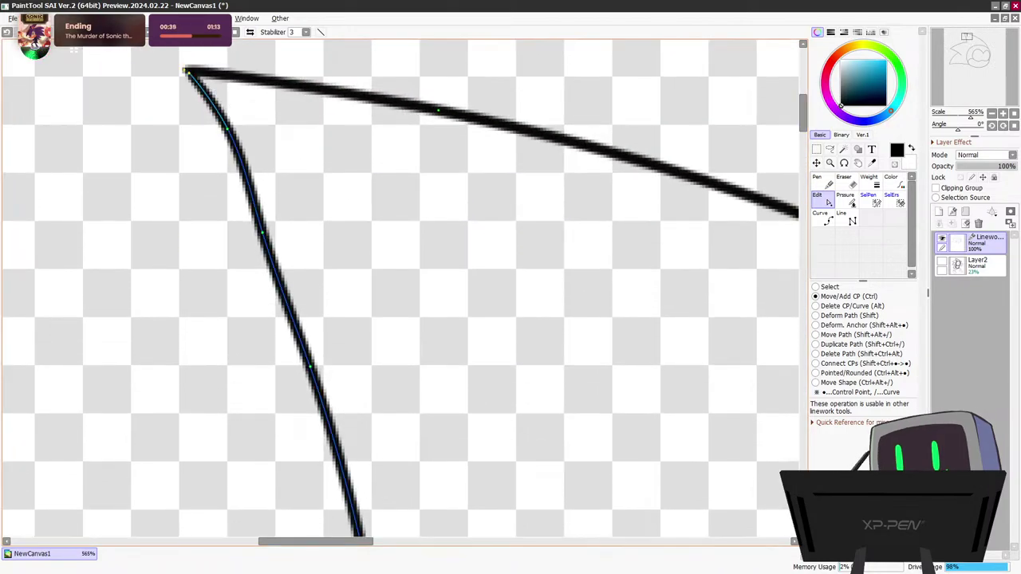
drag(227, 129, 223, 130)
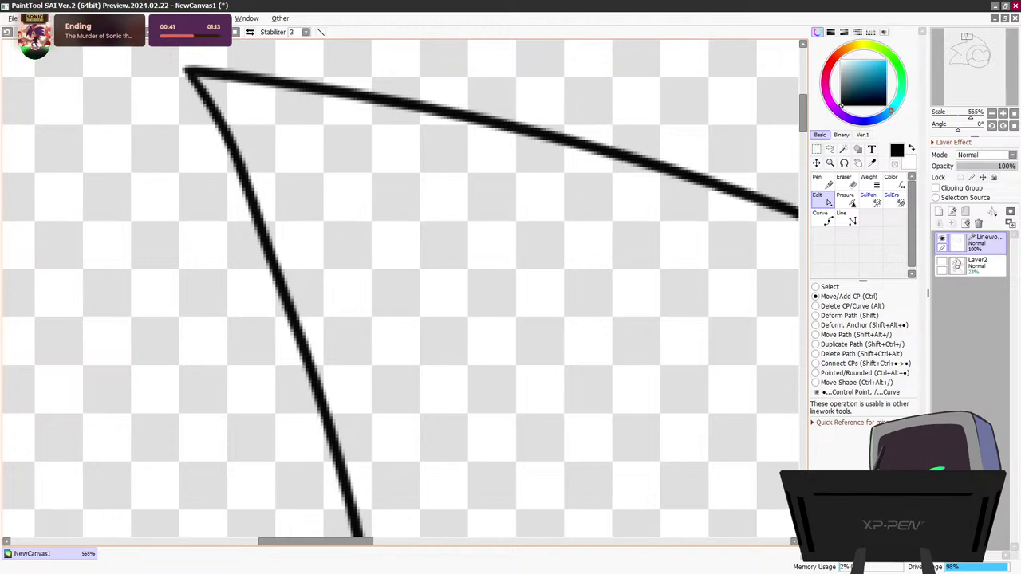
click(262, 231)
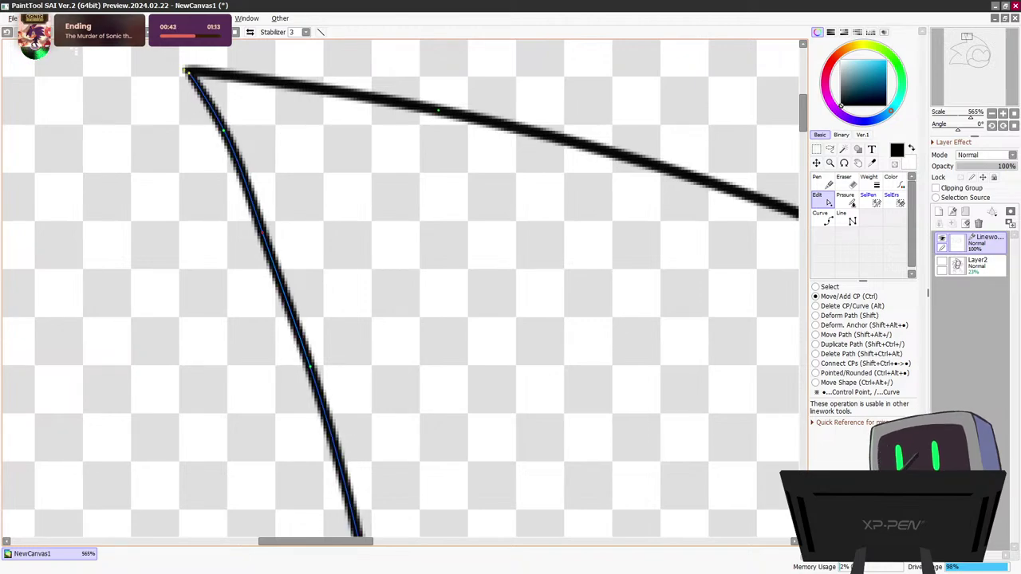
drag(262, 232, 265, 232)
scroll(596, 351, down, 1)
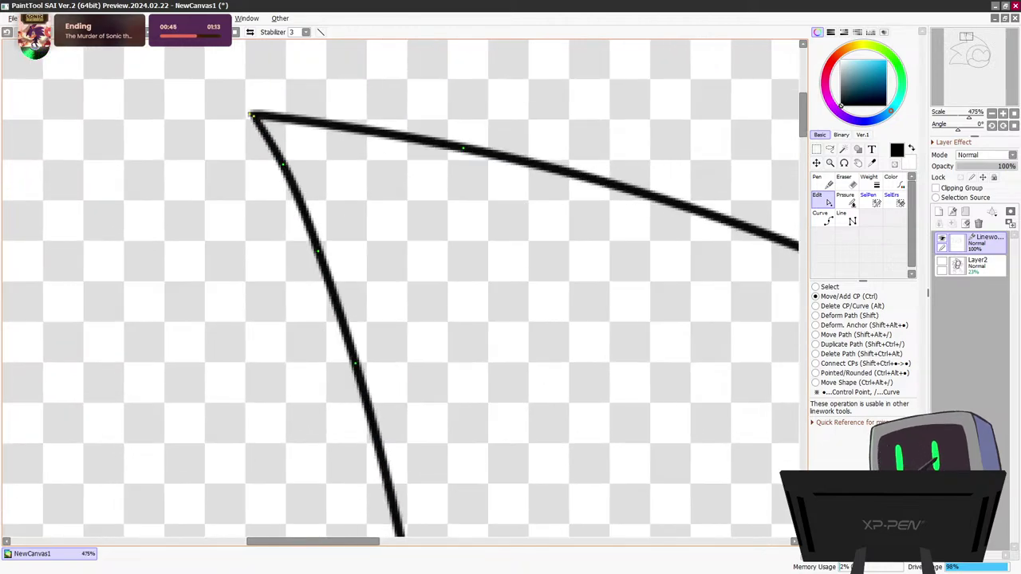
Pull the inner end of the middle quill's lower edge back to the corner where the lower quill's upper edge starts
scroll(400, 288, down, 5)
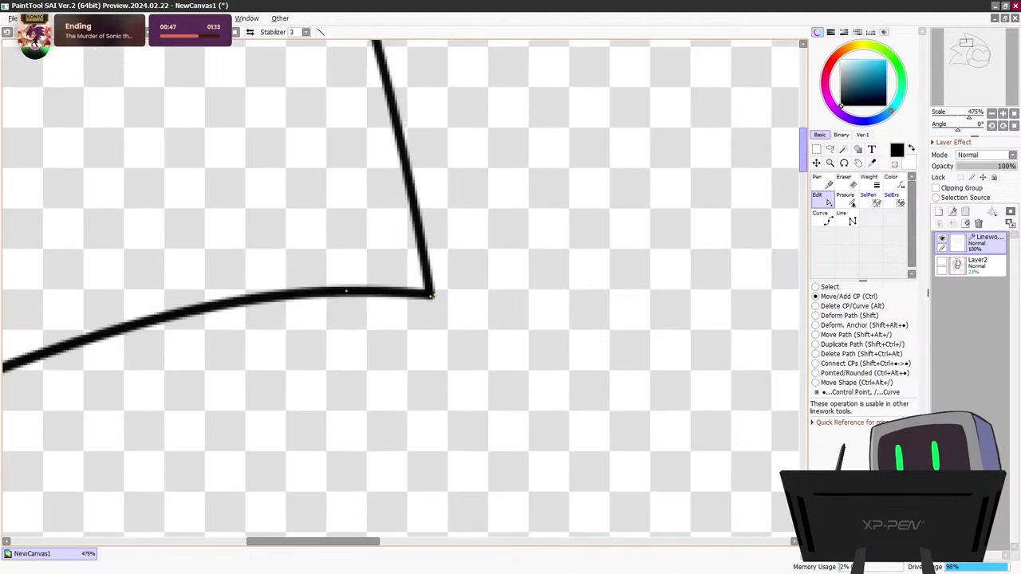
scroll(401, 289, down, 1)
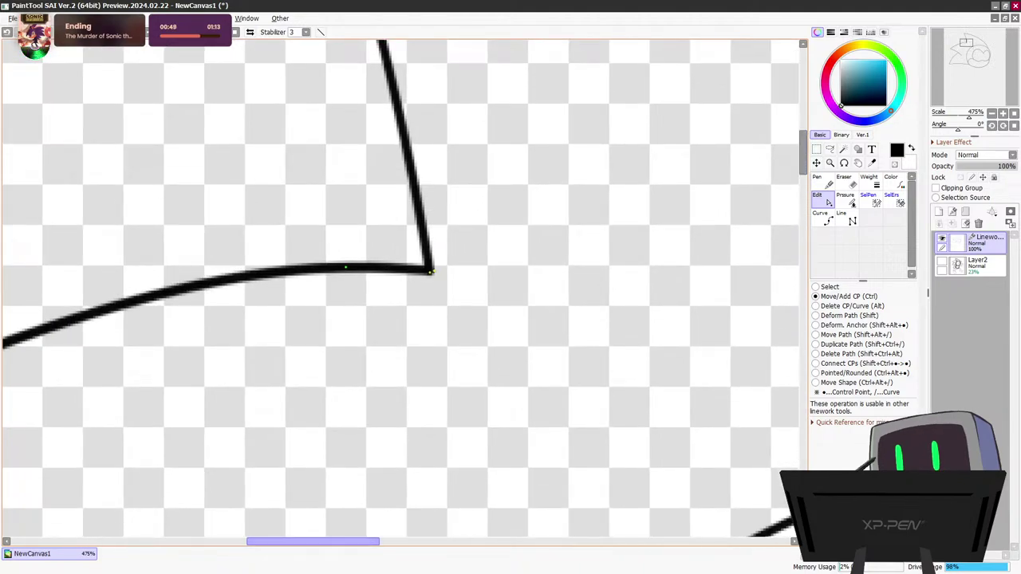
drag(311, 542, 201, 542)
scroll(199, 495, down, 3)
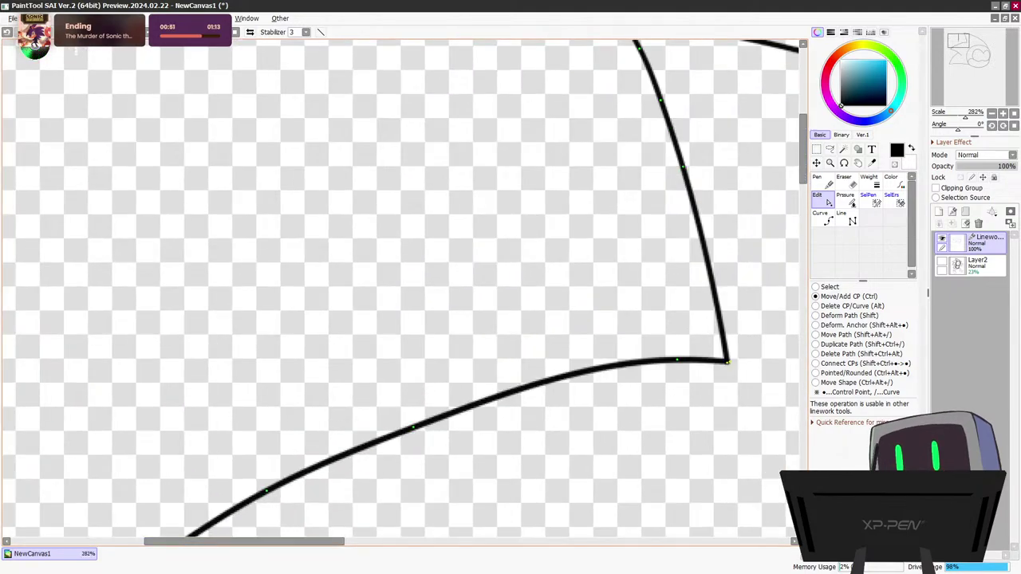
scroll(401, 288, down, 5)
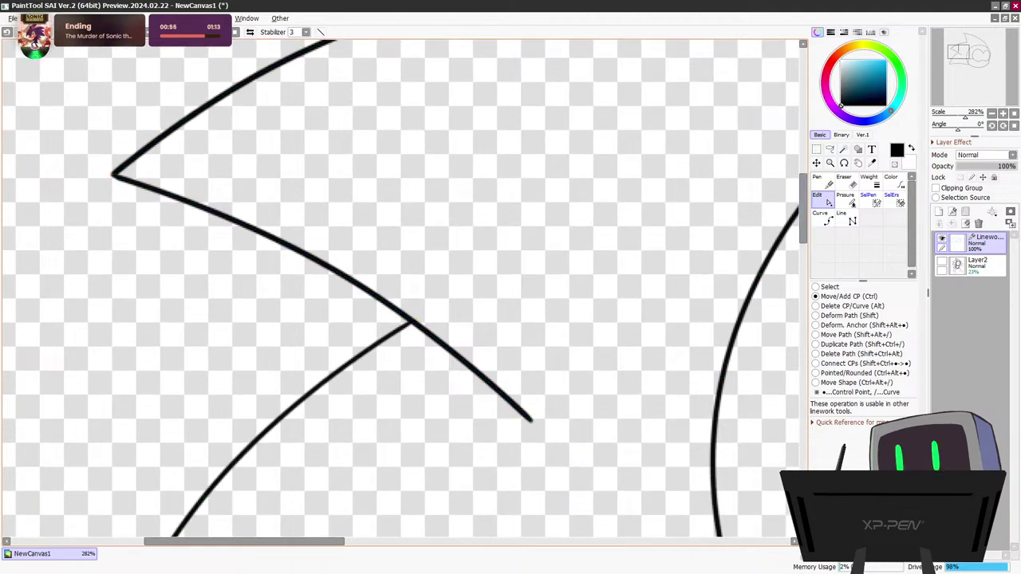
drag(531, 419, 413, 321)
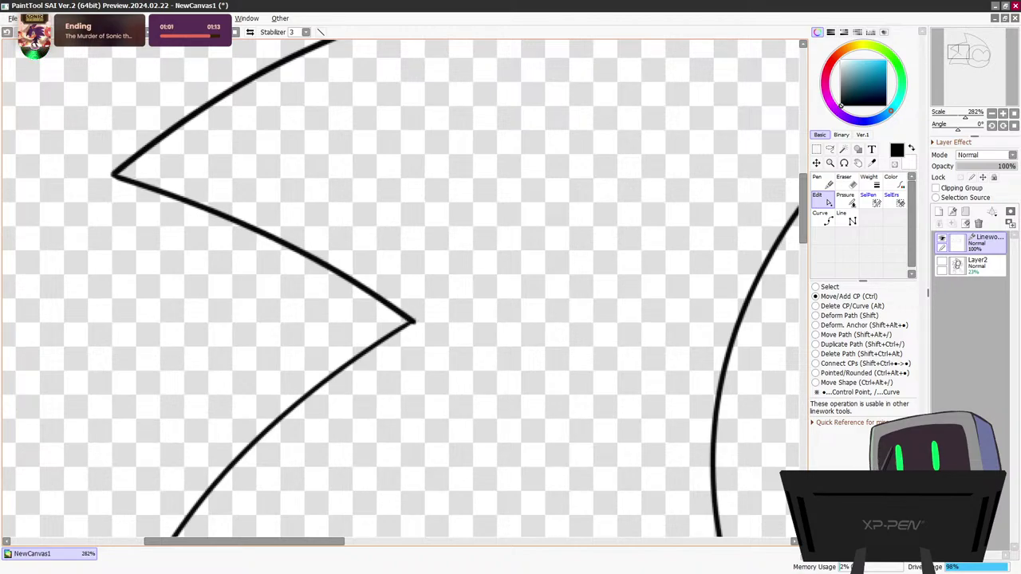
Add a control point at the inner end of the lower quill's bottom edge so it curves into the muzzle outline
scroll(399, 287, down, 5)
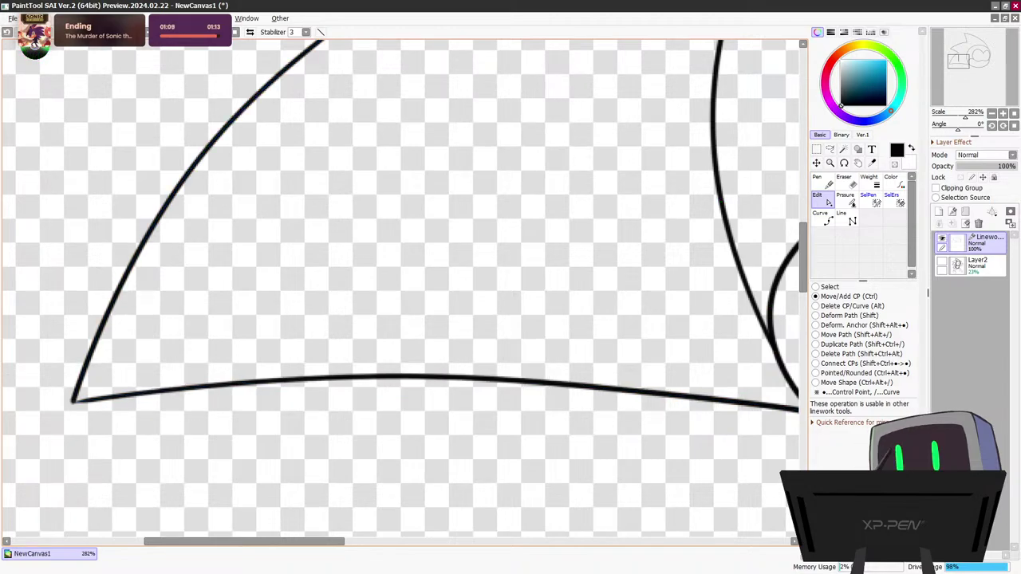
drag(244, 542, 325, 541)
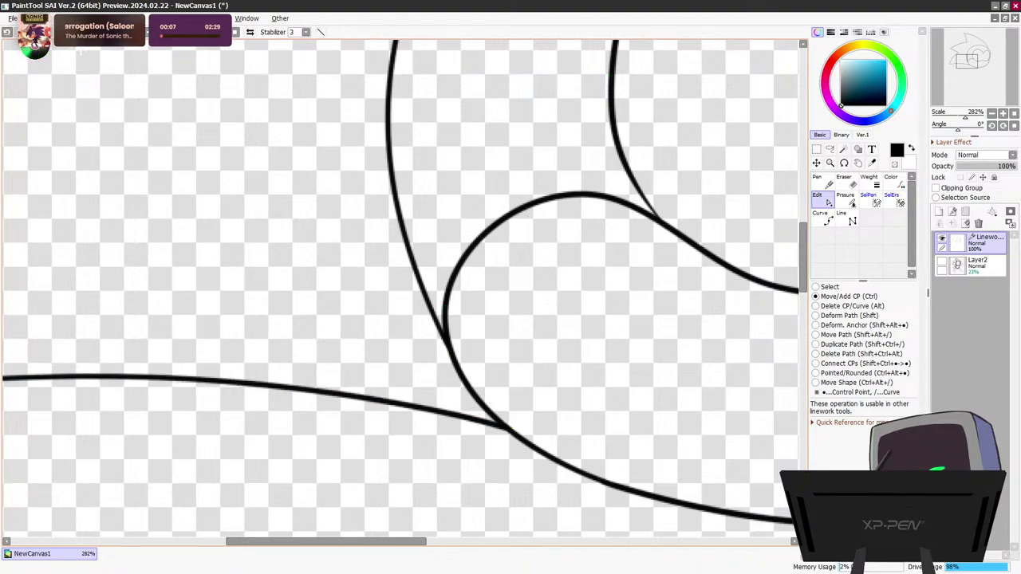
click(496, 426)
scroll(492, 470, down, 1)
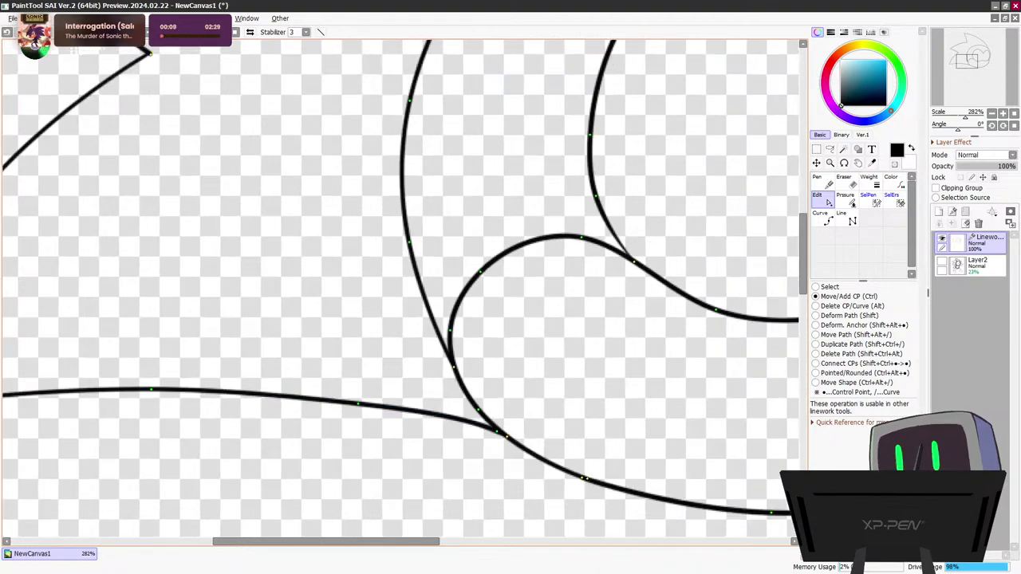
scroll(474, 455, down, 5)
scroll(471, 460, down, 1)
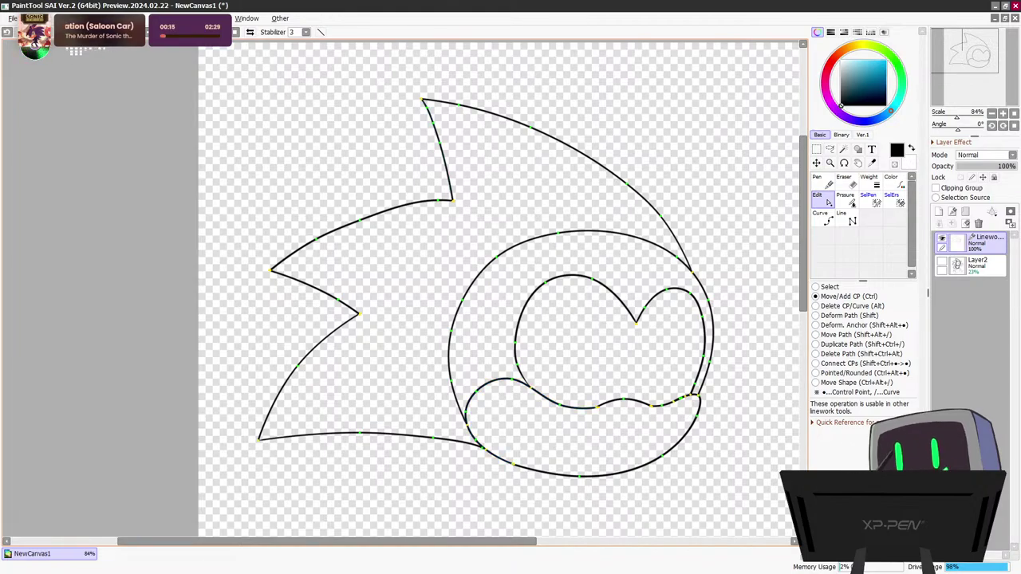
Try to shift the top quill's back edge outward with Move Path and rejoin the neighbouring line ends to it
drag(415, 541, 443, 542)
drag(355, 541, 382, 542)
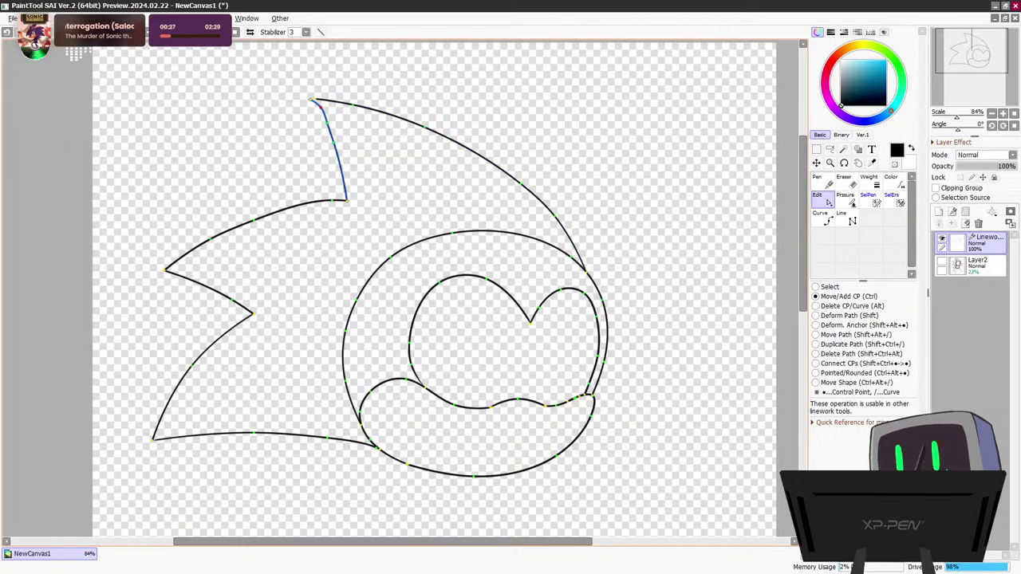
alt+click(311, 99)
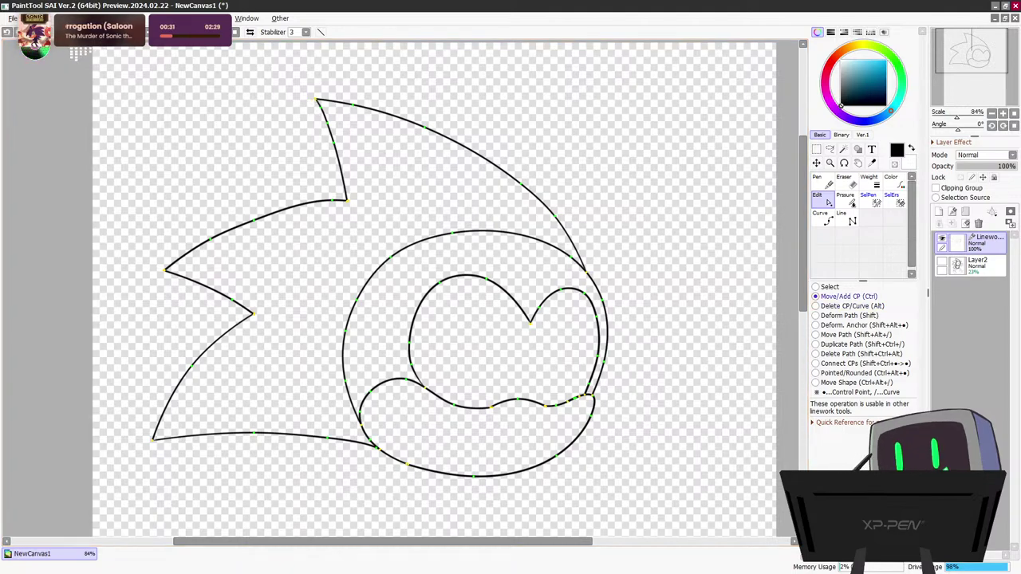
click(850, 335)
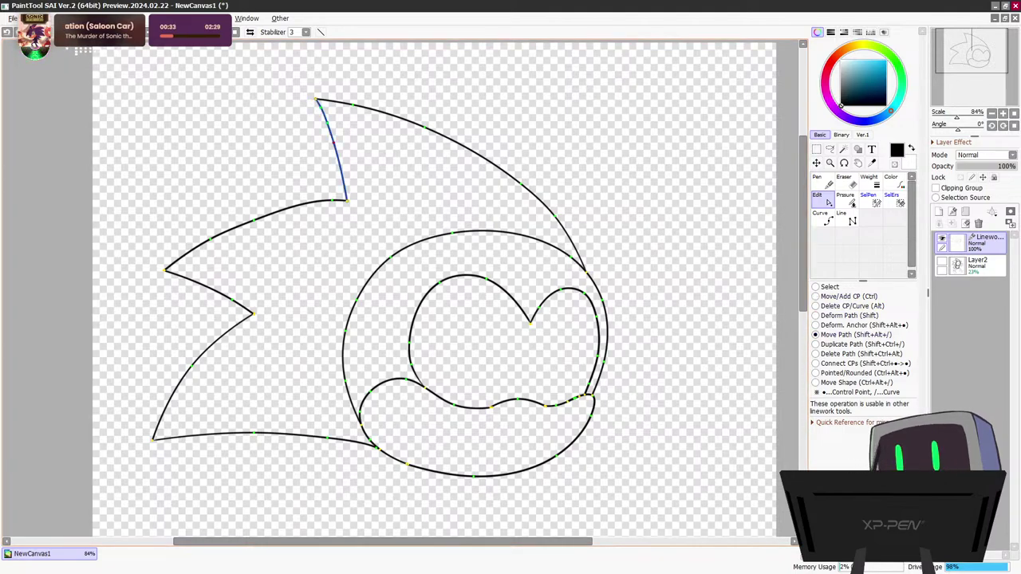
drag(335, 147, 324, 147)
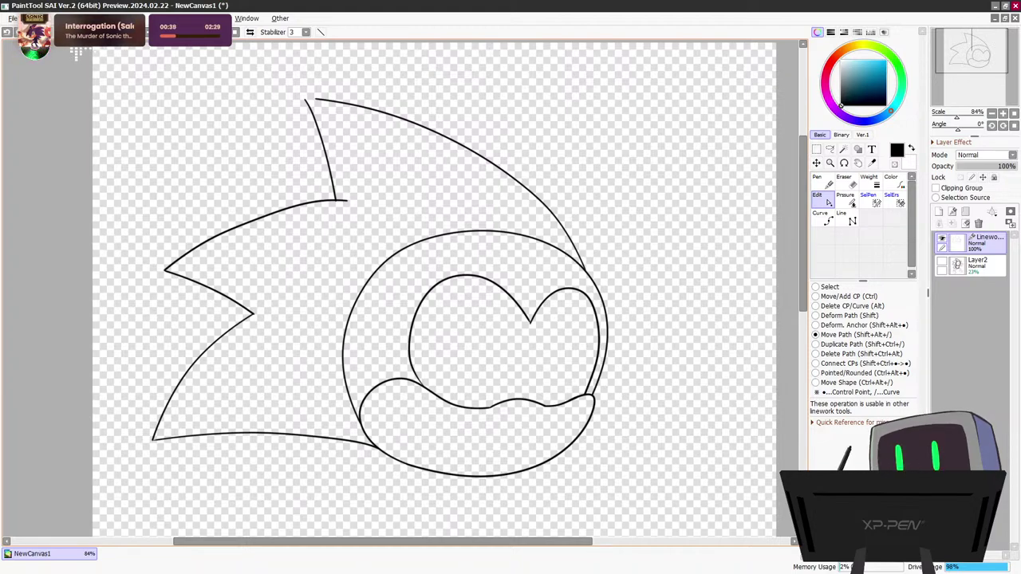
key(alt)
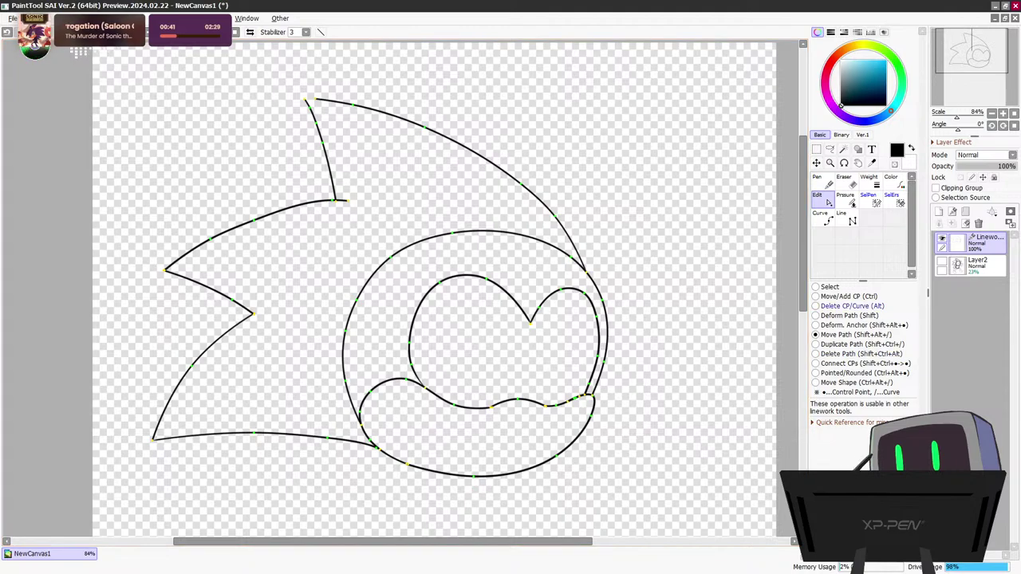
click(848, 296)
drag(348, 200, 341, 200)
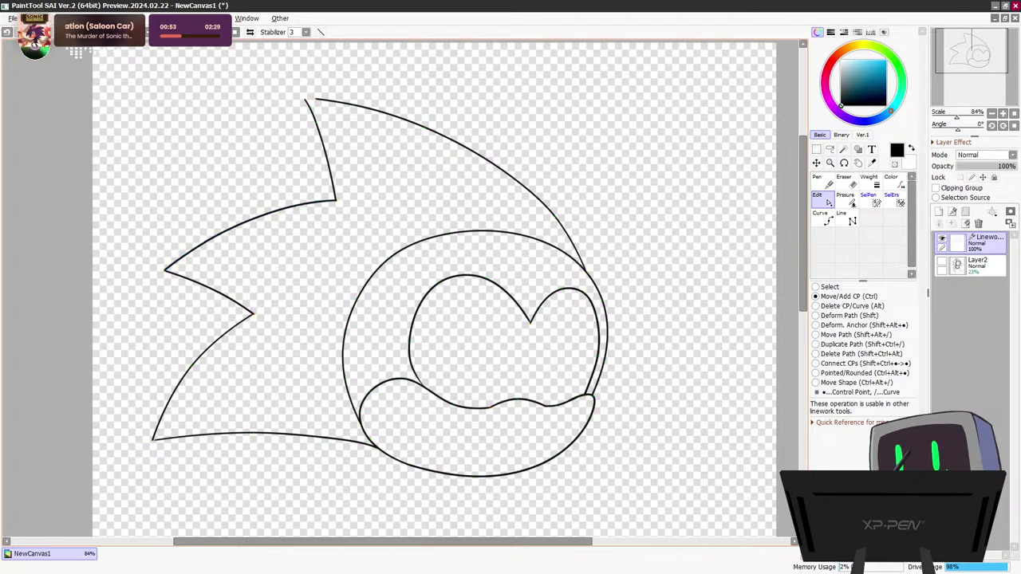
drag(316, 99, 304, 92)
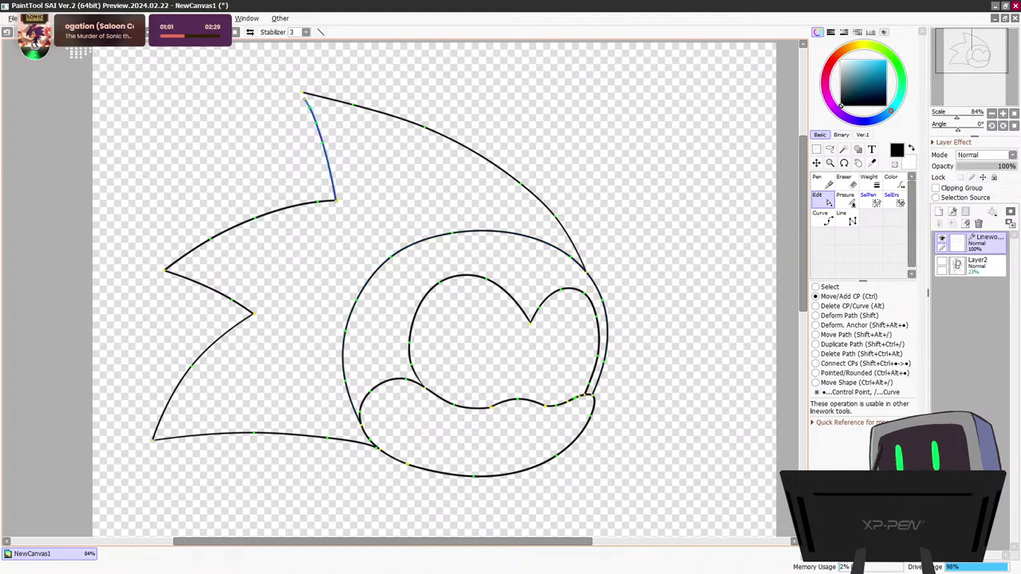
Undo the shift of the top quill's back edge and the related end-point moves
scroll(426, 164, down, 5)
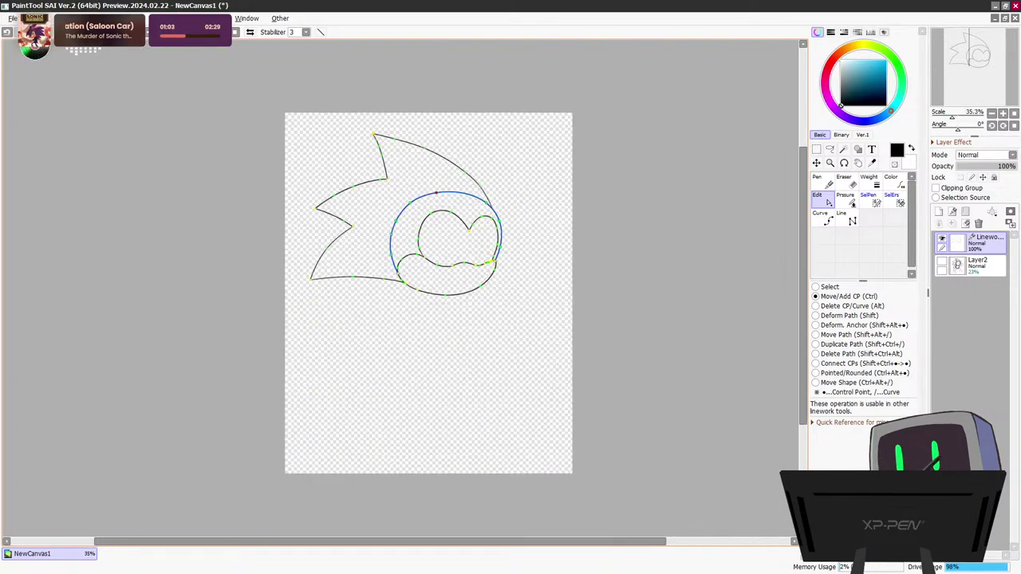
key(plus)
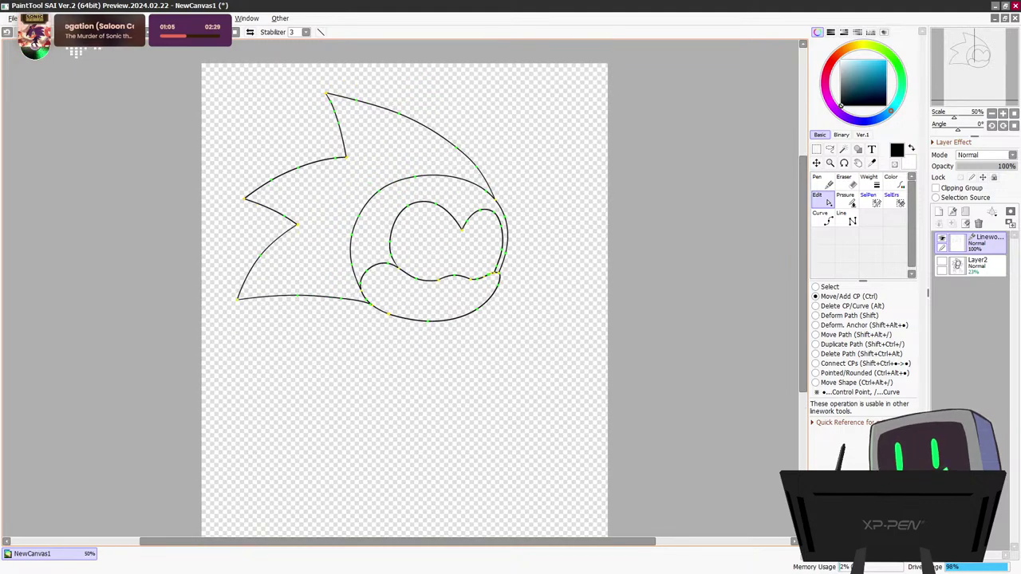
key(plus)
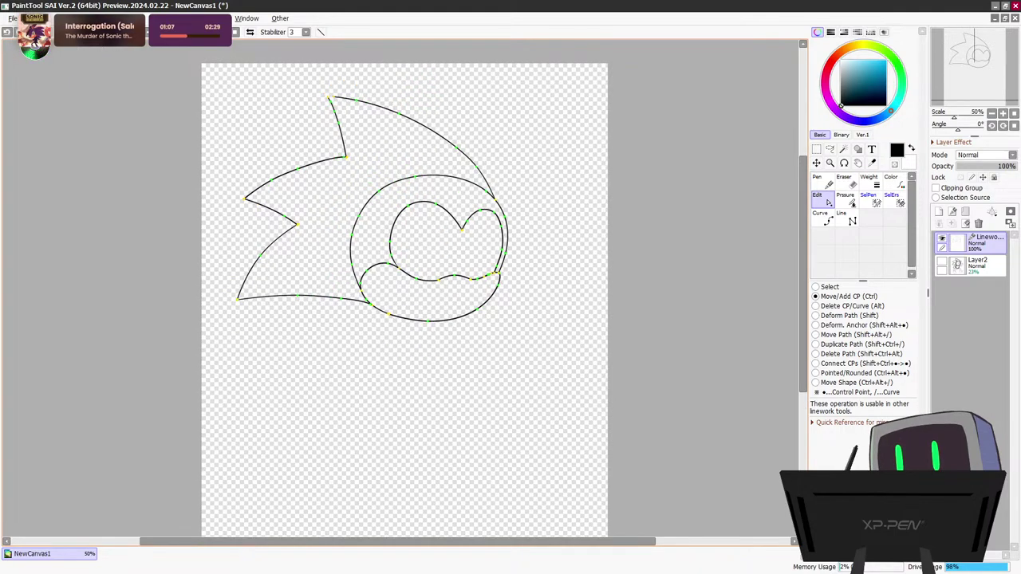
key(ctrl+z)
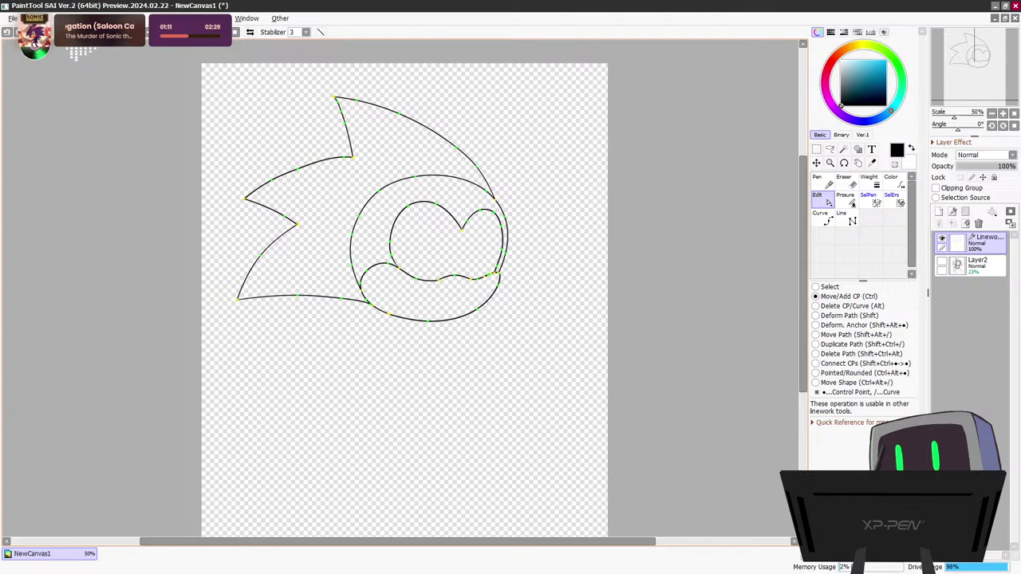
Toggle the rough sketch layer's visibility to compare the inked quills with the sketch
scroll(208, 211, up, 4)
scroll(214, 211, down, 3)
click(942, 262)
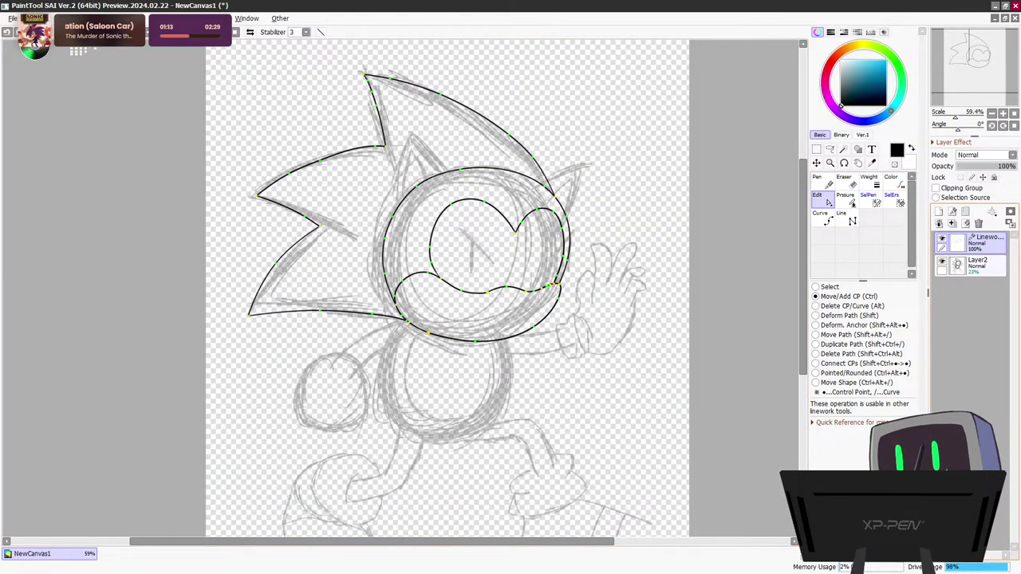
click(942, 262)
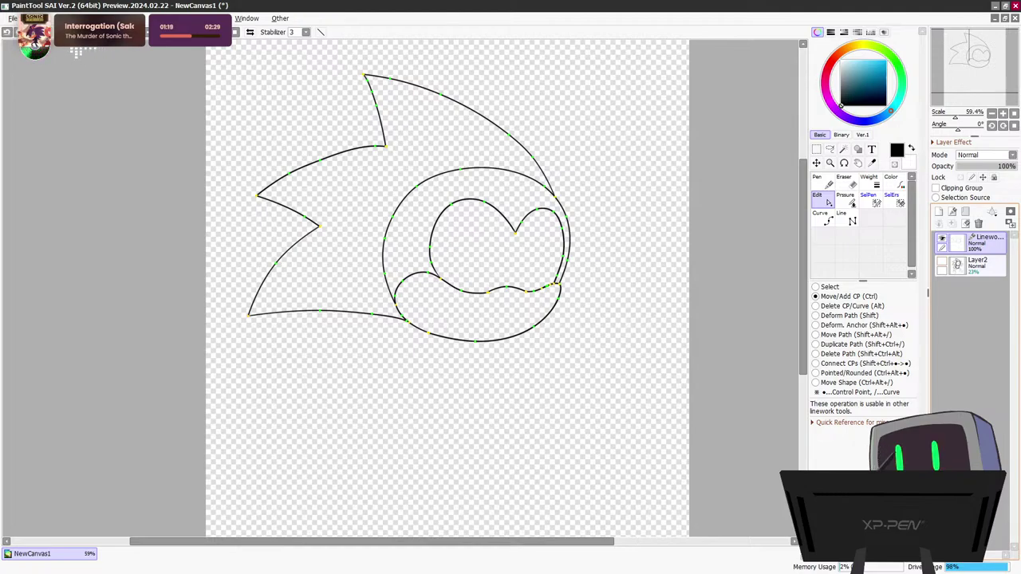
click(942, 261)
click(942, 262)
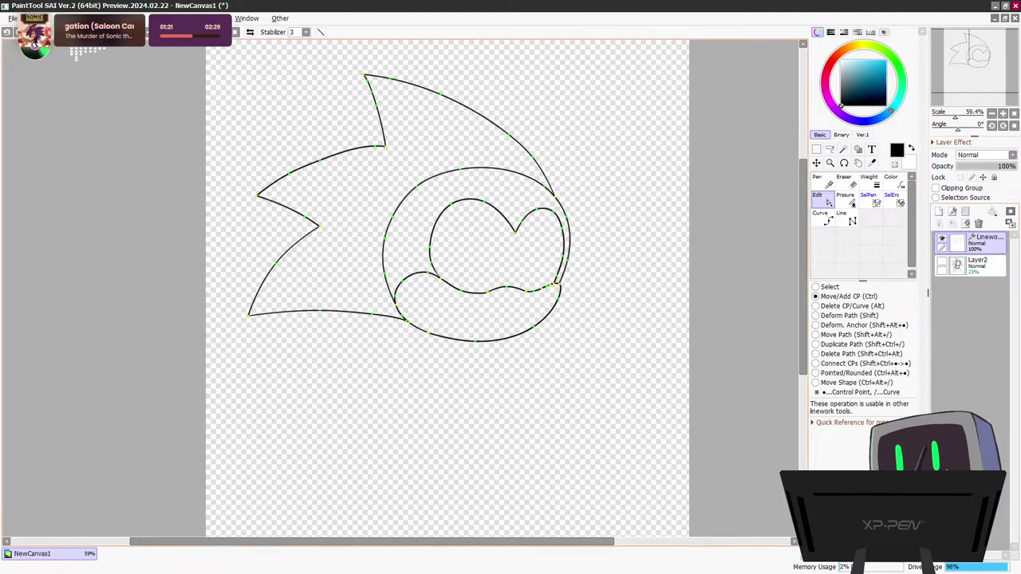
With the sketch shown, extend the middle quill's lower edge inward along it and reattach the lower quill's upper edge to that line
scroll(303, 241, up, 7)
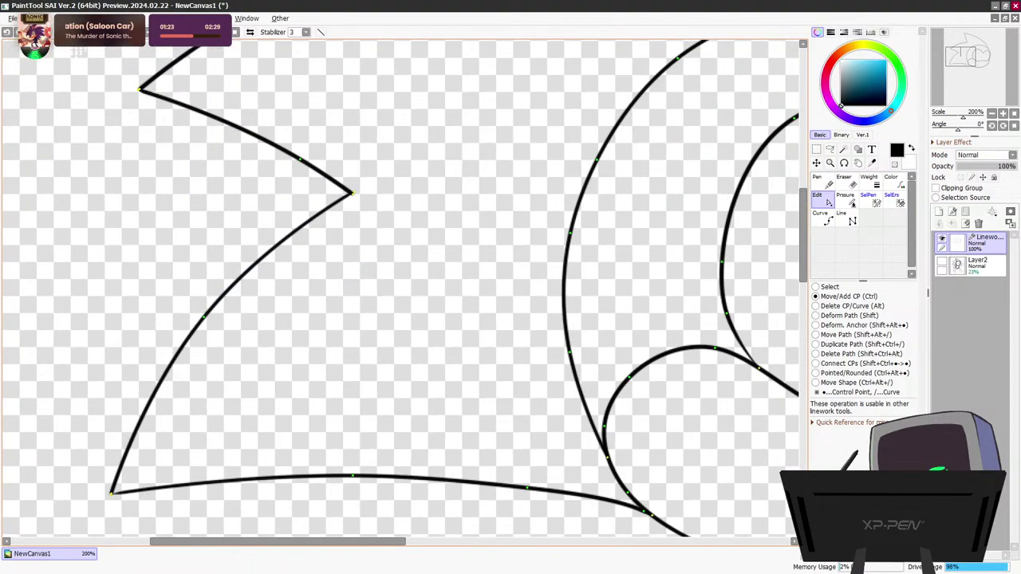
click(942, 262)
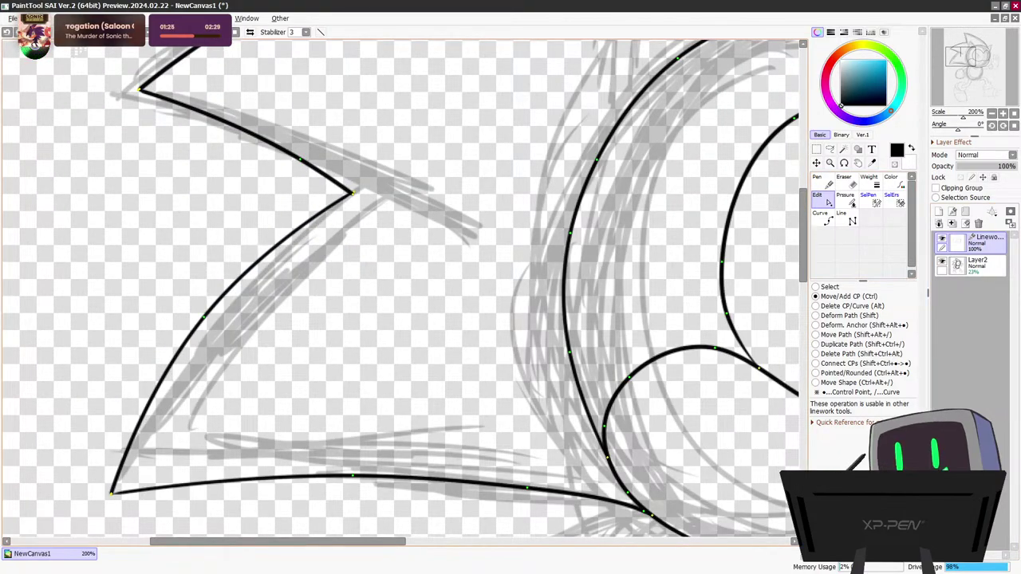
drag(351, 191, 469, 238)
drag(300, 159, 302, 149)
drag(353, 192, 374, 184)
scroll(402, 210, down, 3)
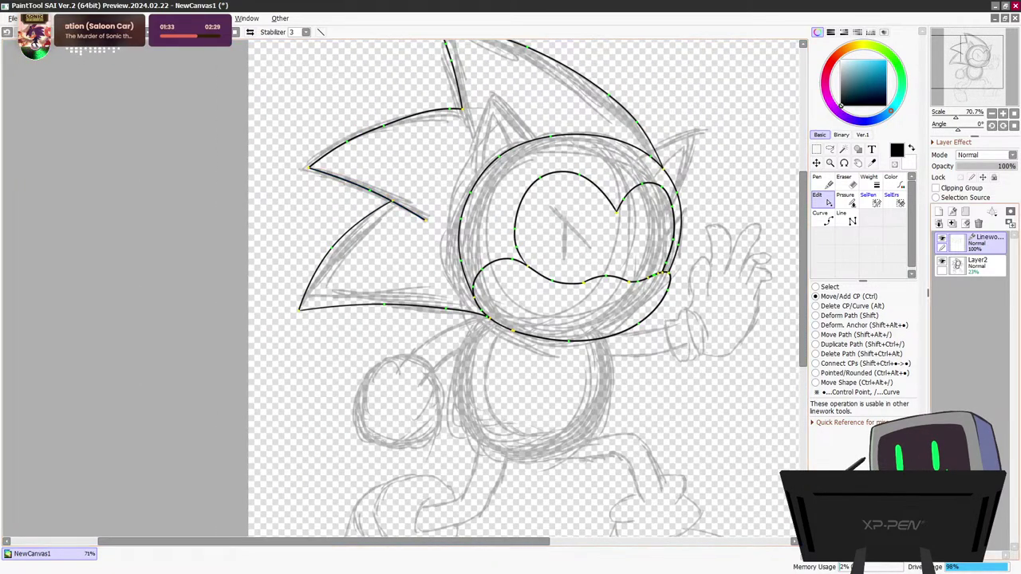
With the rough sketch shown, pull the lower quill's tip up and inward to the sketched tip, reshaping both edges to meet there
click(942, 262)
scroll(689, 261, down, 1)
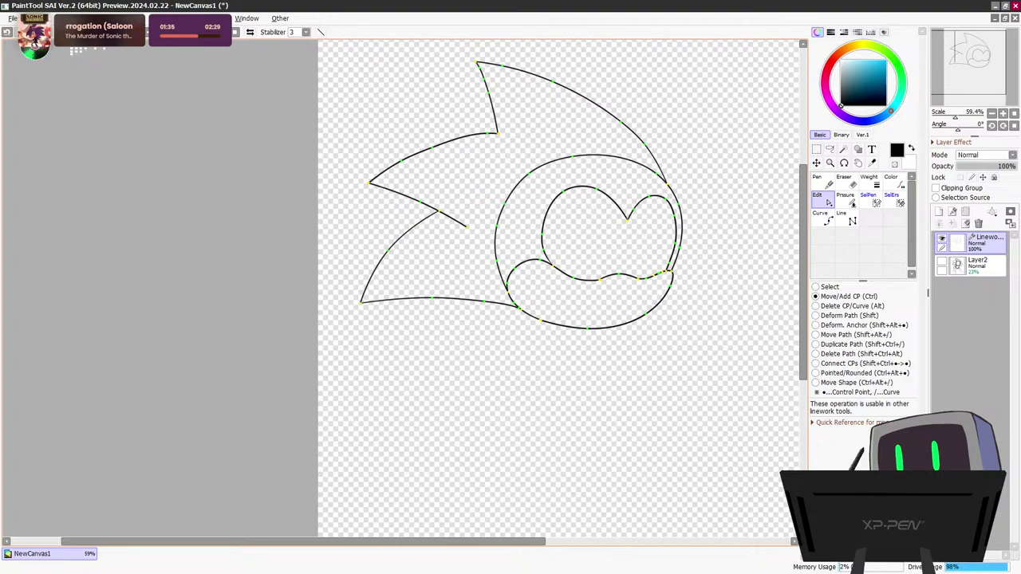
scroll(395, 364, up, 7)
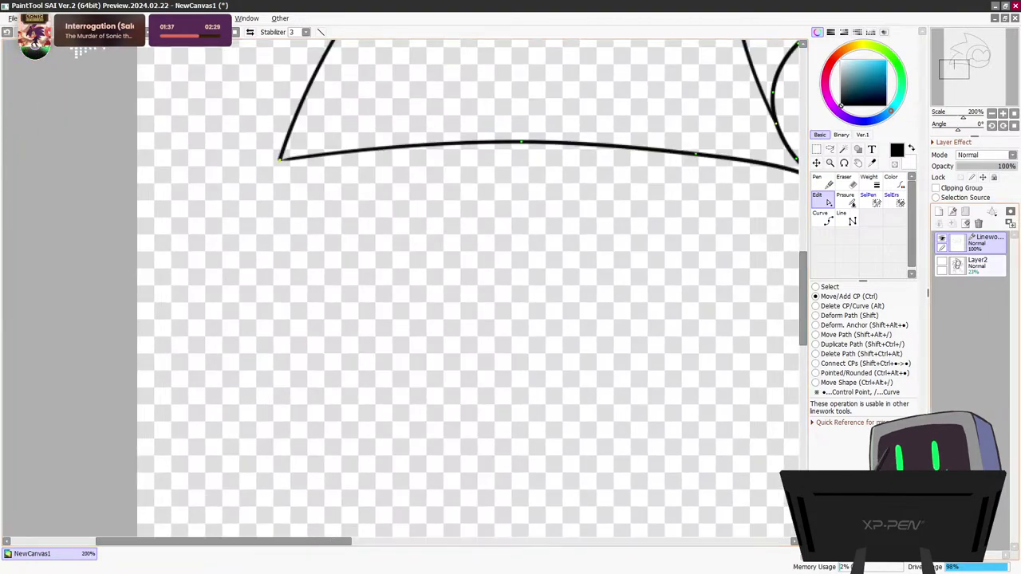
click(942, 262)
scroll(468, 288, up, 5)
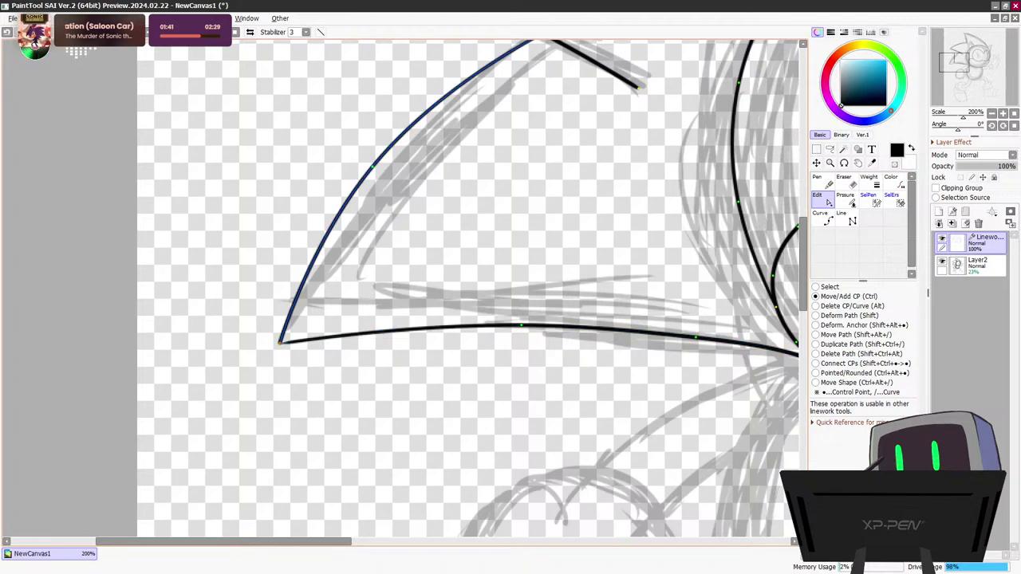
drag(280, 343, 304, 295)
drag(381, 154, 394, 160)
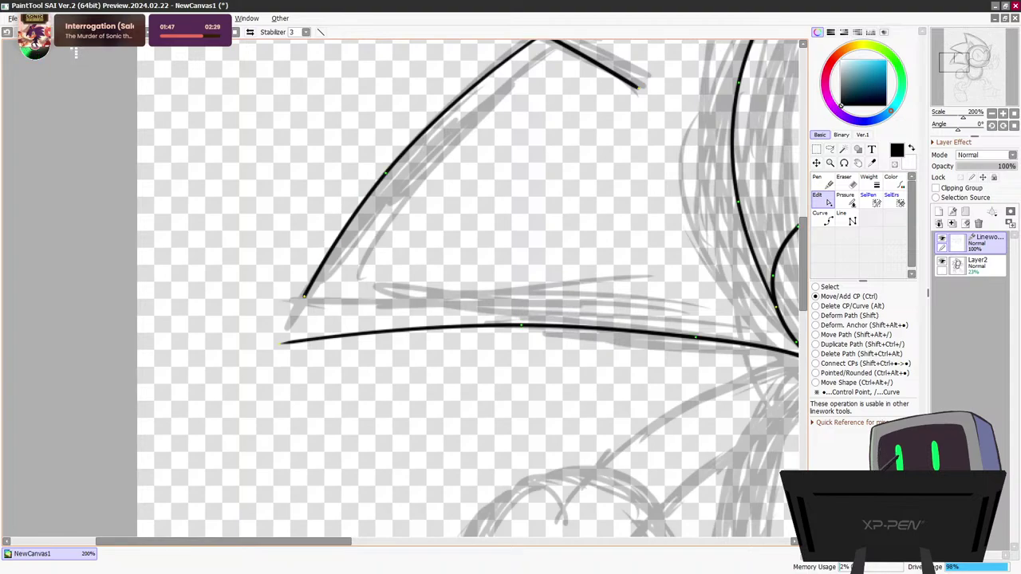
drag(280, 344, 304, 296)
drag(481, 322, 482, 308)
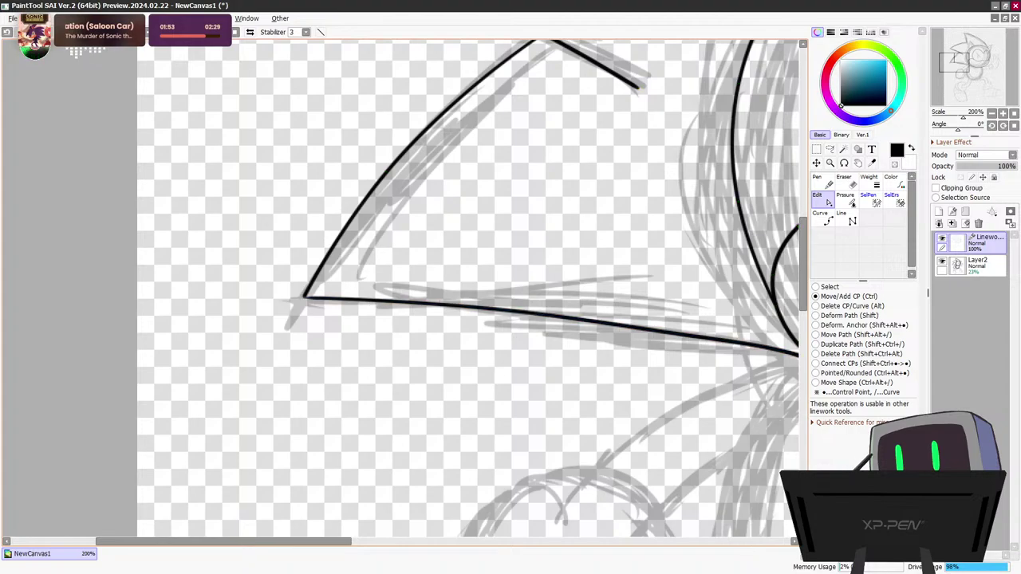
scroll(650, 353, down, 5)
scroll(608, 385, down, 2)
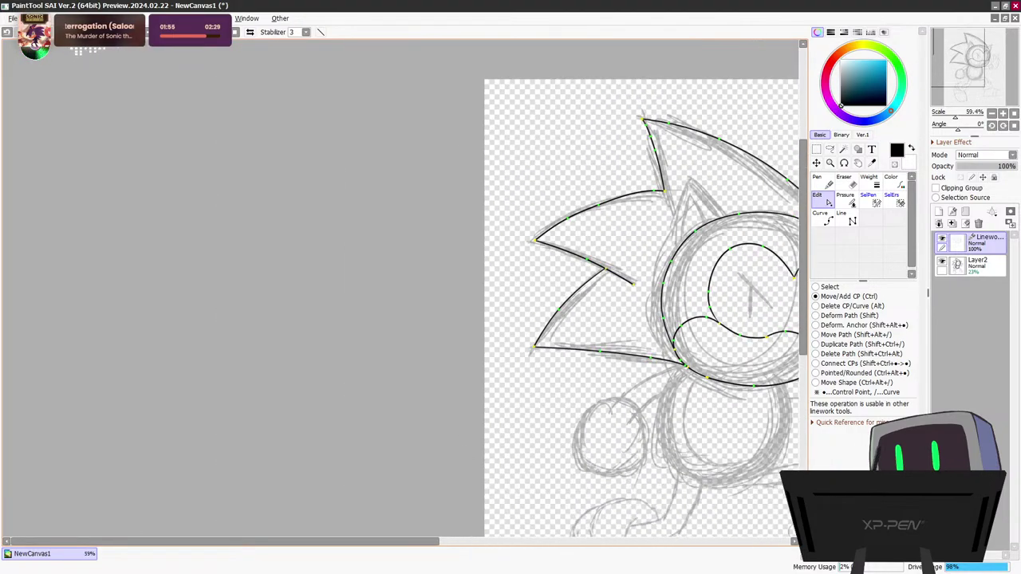
Hide the rough sketch layer and erase the head circle's upper arc between the quills and the top quill's front edge
drag(271, 542, 344, 541)
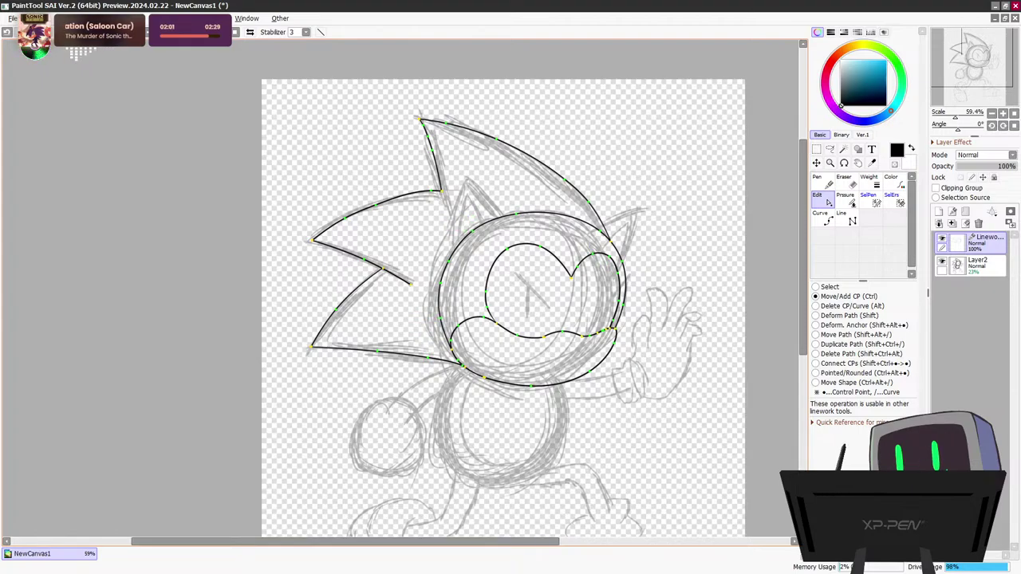
click(942, 262)
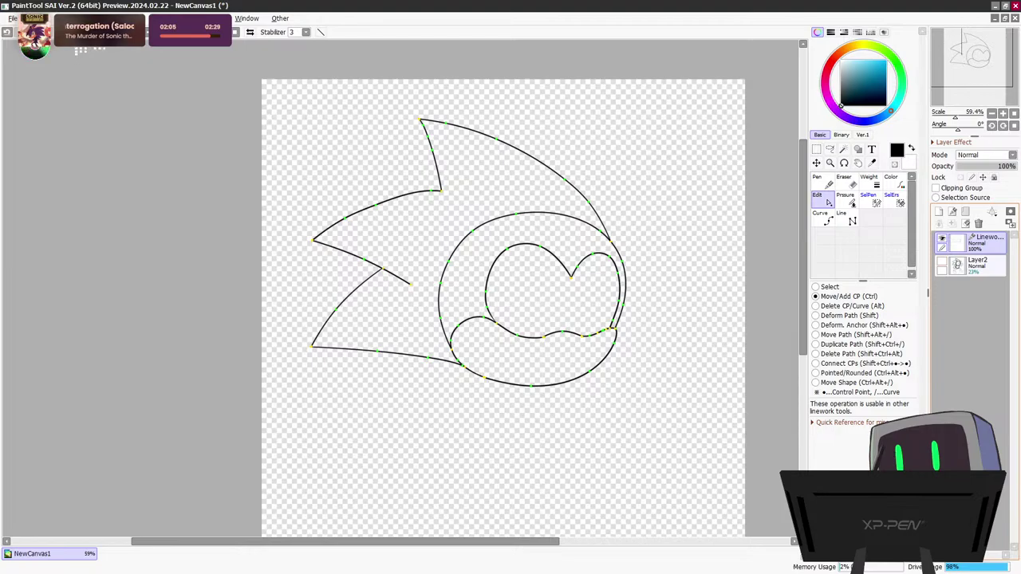
scroll(529, 301, up, 6)
scroll(529, 302, down, 3)
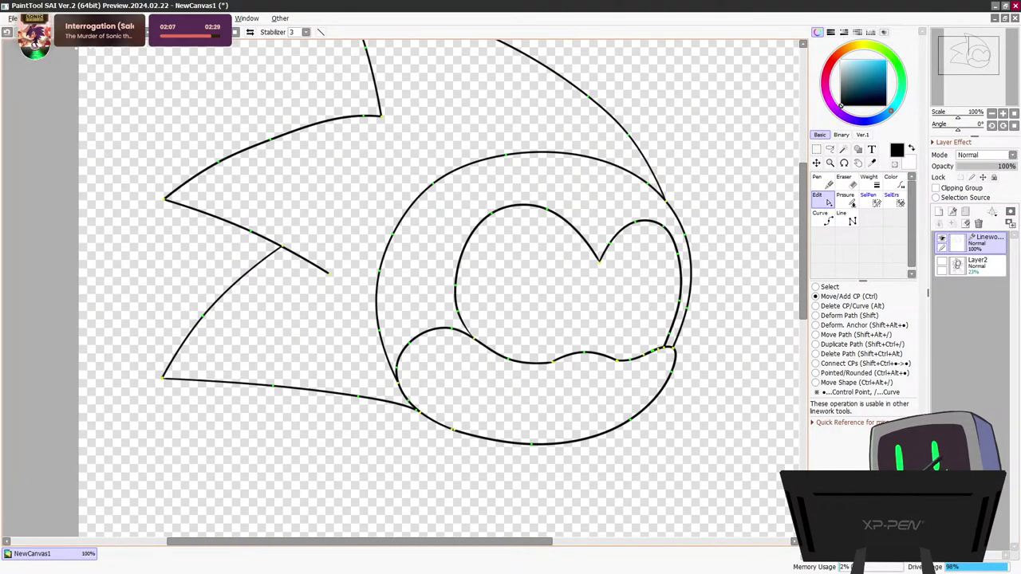
scroll(530, 302, up, 1)
scroll(402, 293, up, 3)
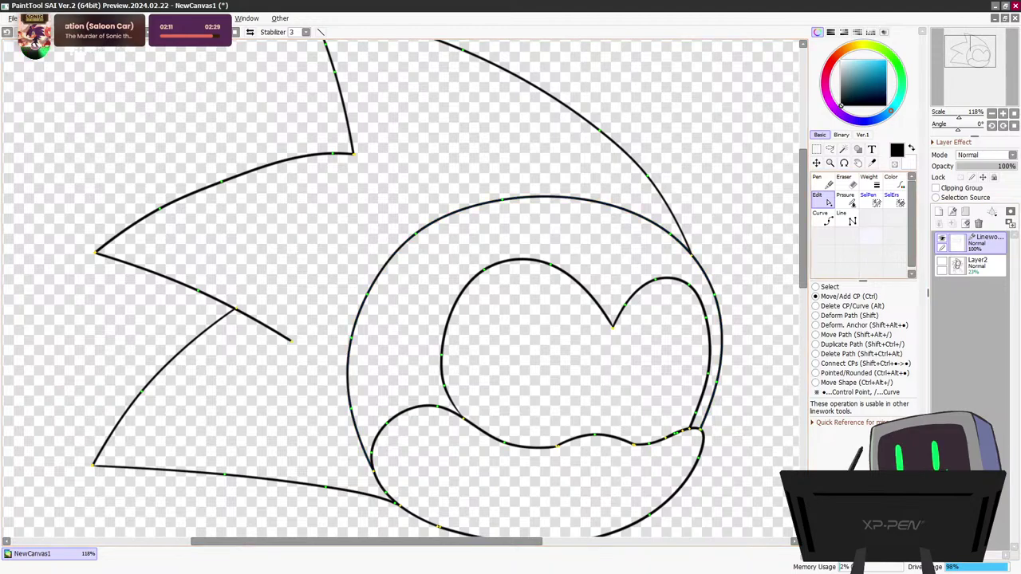
key(e)
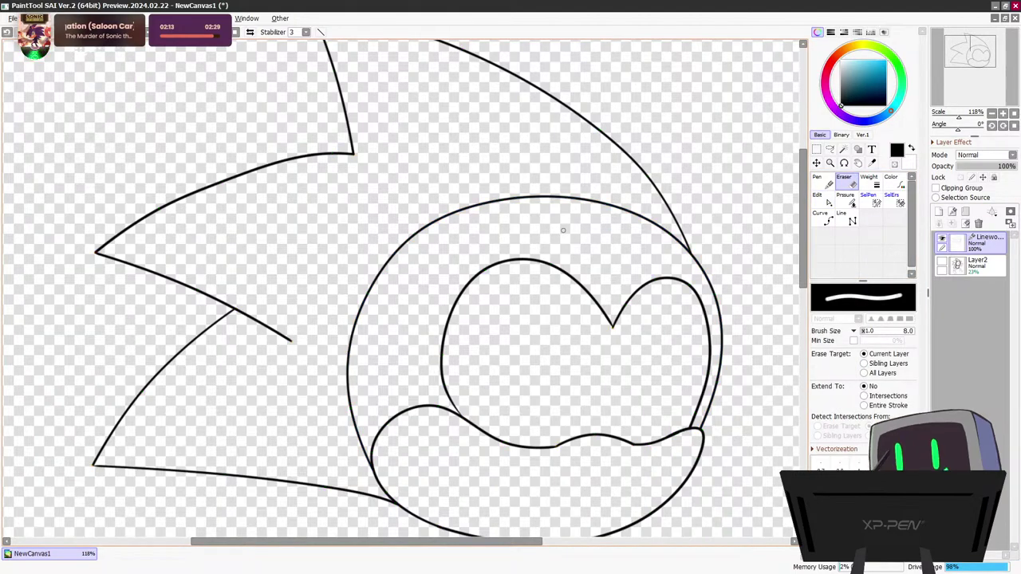
mouse_move(335, 352)
mouse_down()
mouse_move(362, 369)
mouse_move(367, 325)
mouse_move(347, 346)
mouse_move(374, 276)
mouse_move(368, 286)
mouse_move(423, 222)
mouse_move(447, 208)
mouse_move(429, 231)
mouse_move(468, 207)
mouse_move(494, 210)
mouse_move(457, 199)
mouse_move(541, 208)
mouse_move(513, 188)
mouse_move(530, 187)
mouse_move(580, 197)
mouse_up()
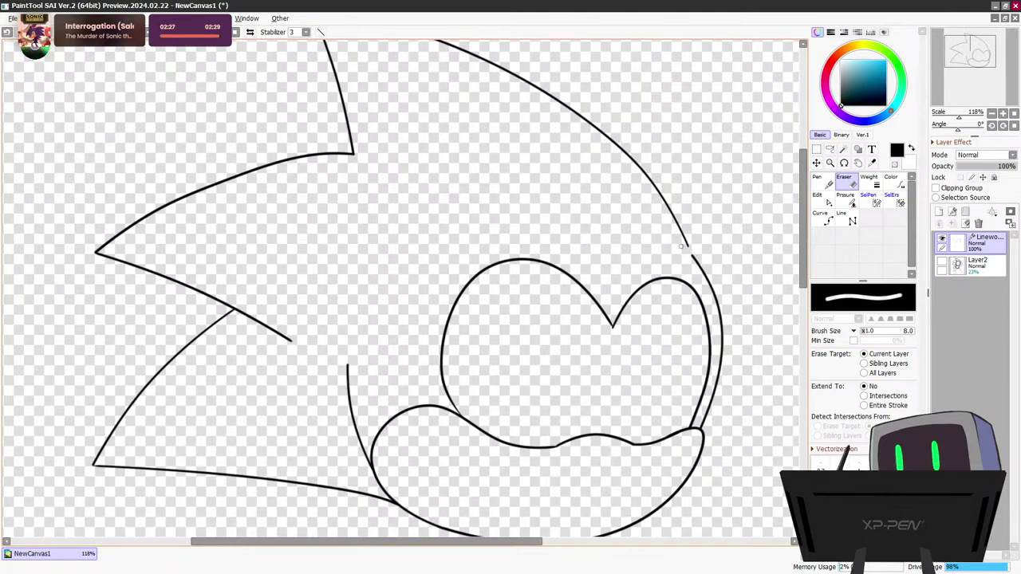
scroll(669, 191, down, 4)
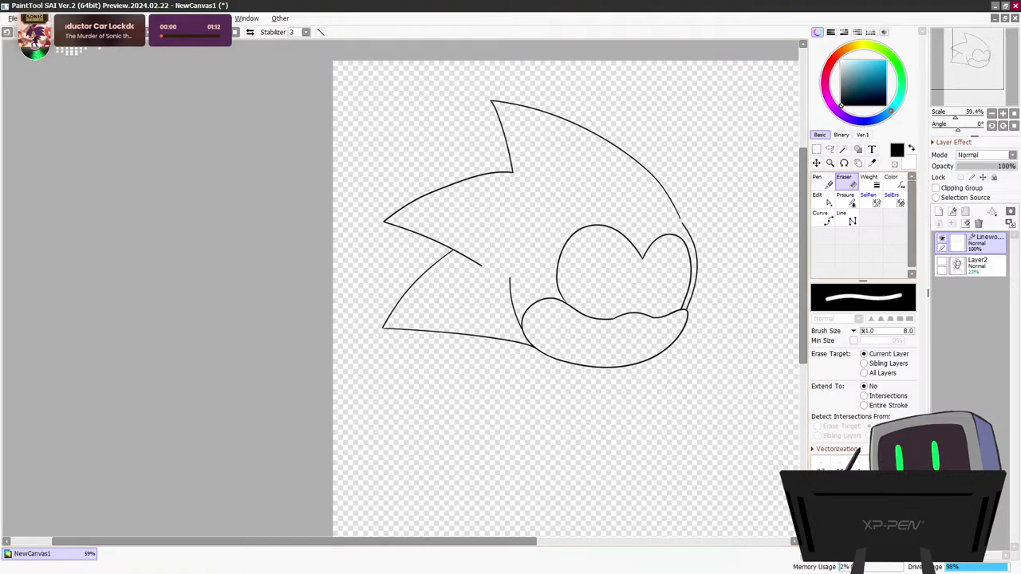
Close the small gap between the top quill's front edge and the upper end of the face's right contour
scroll(778, 198, up, 4)
scroll(604, 234, up, 5)
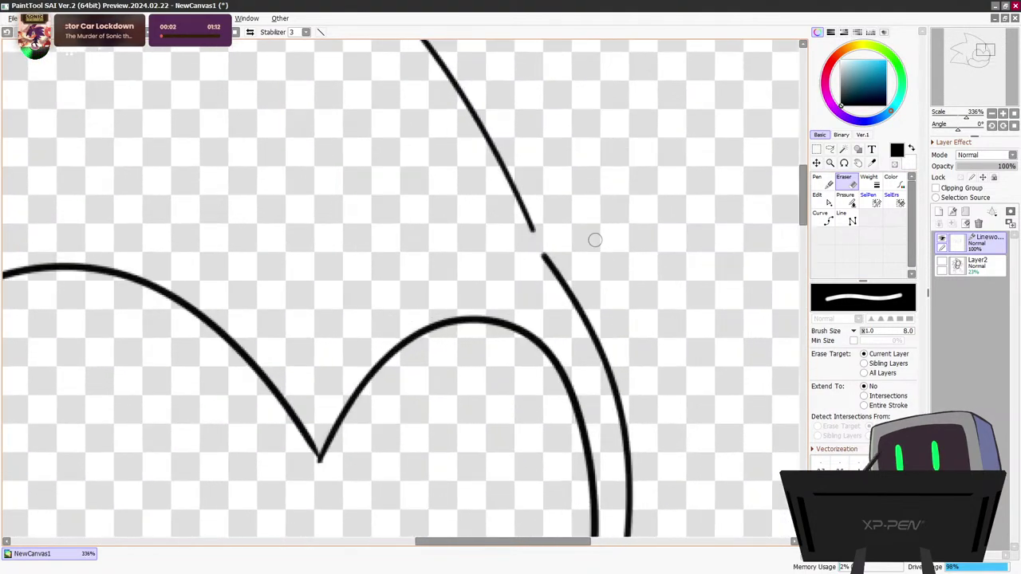
click(817, 194)
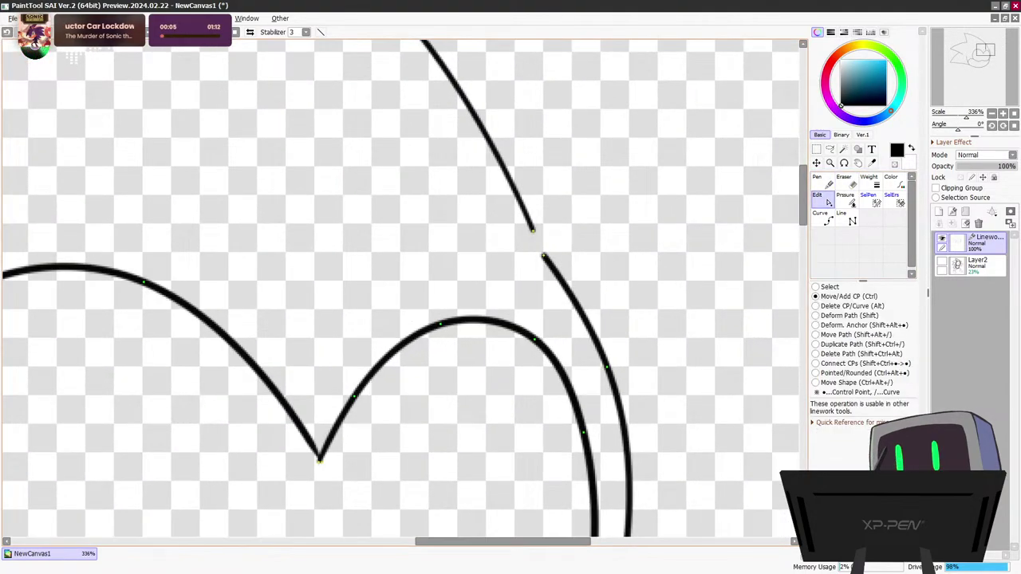
drag(537, 238, 536, 248)
scroll(558, 254, down, 10)
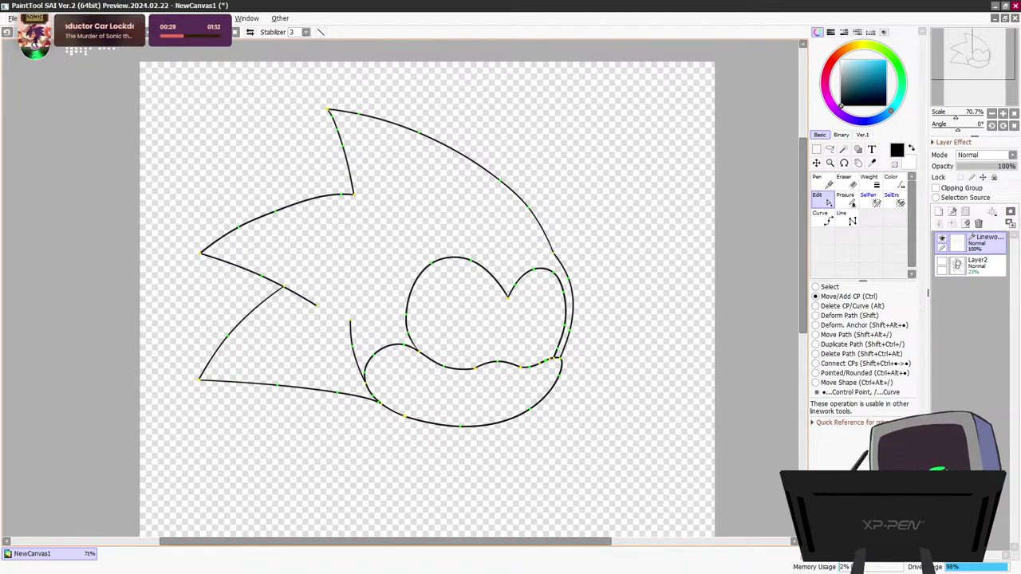
Lower the junction point on the muzzle's lower left edge and pull the middle of the bottom curve down to match
scroll(565, 243, up, 1)
scroll(563, 238, up, 2)
scroll(547, 245, down, 3)
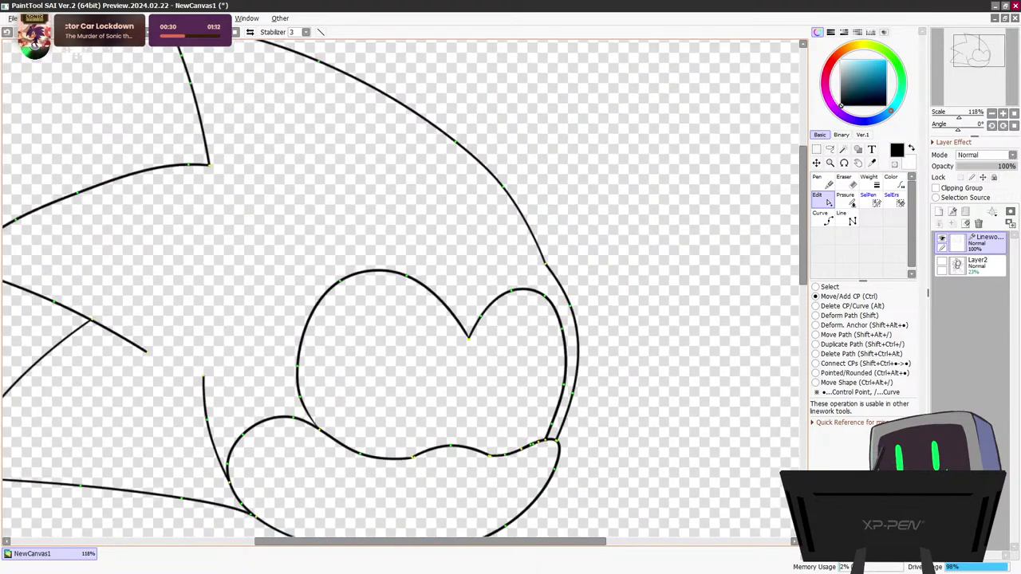
scroll(544, 246, up, 2)
scroll(542, 248, down, 1)
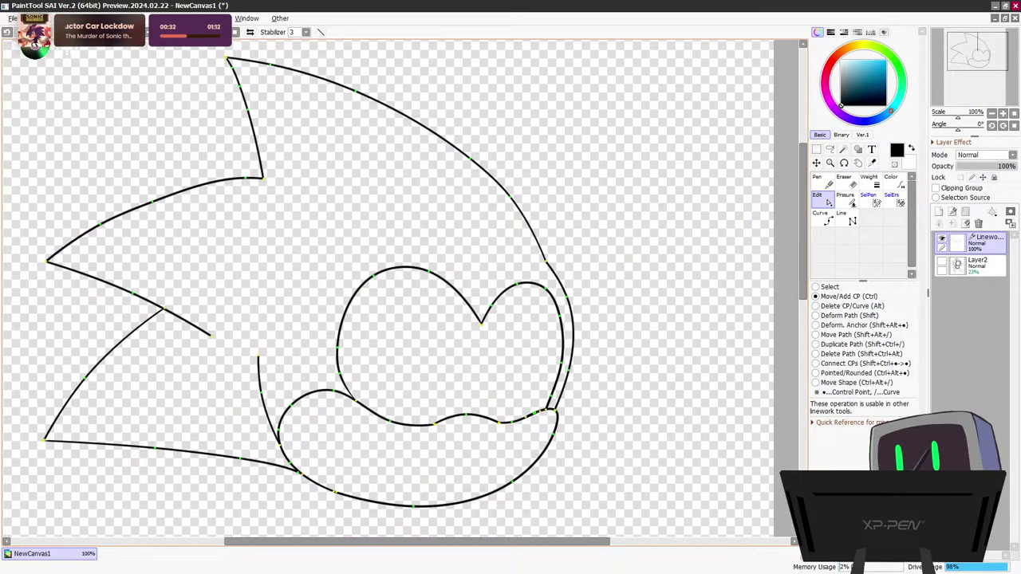
scroll(388, 287, down, 3)
scroll(430, 375, up, 3)
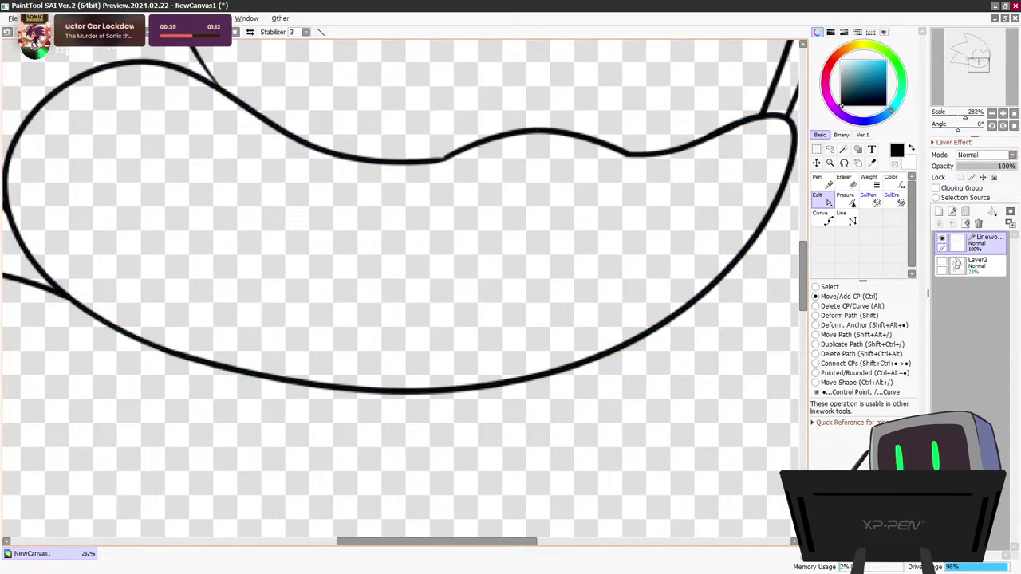
drag(166, 350, 168, 354)
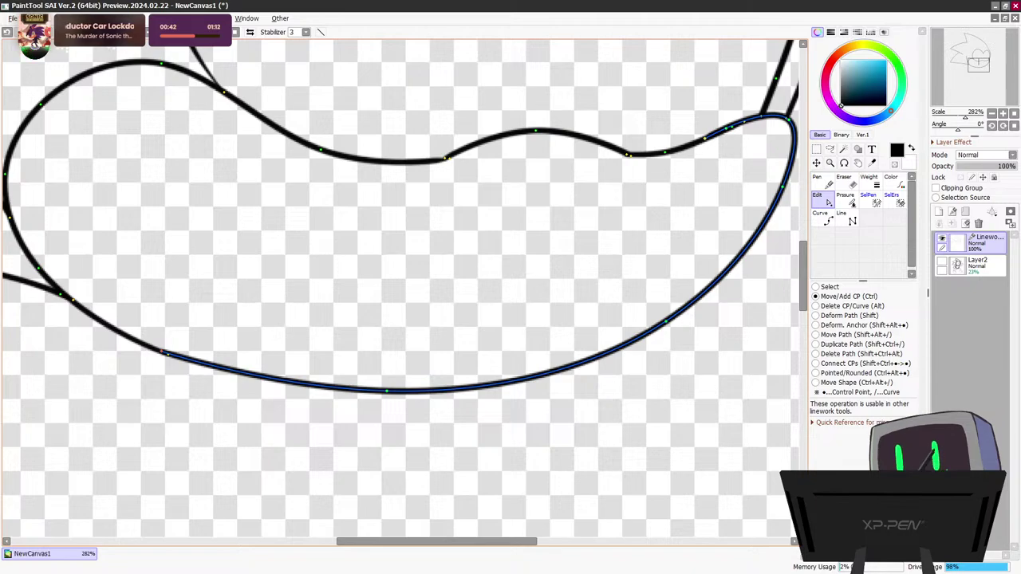
drag(168, 354, 167, 366)
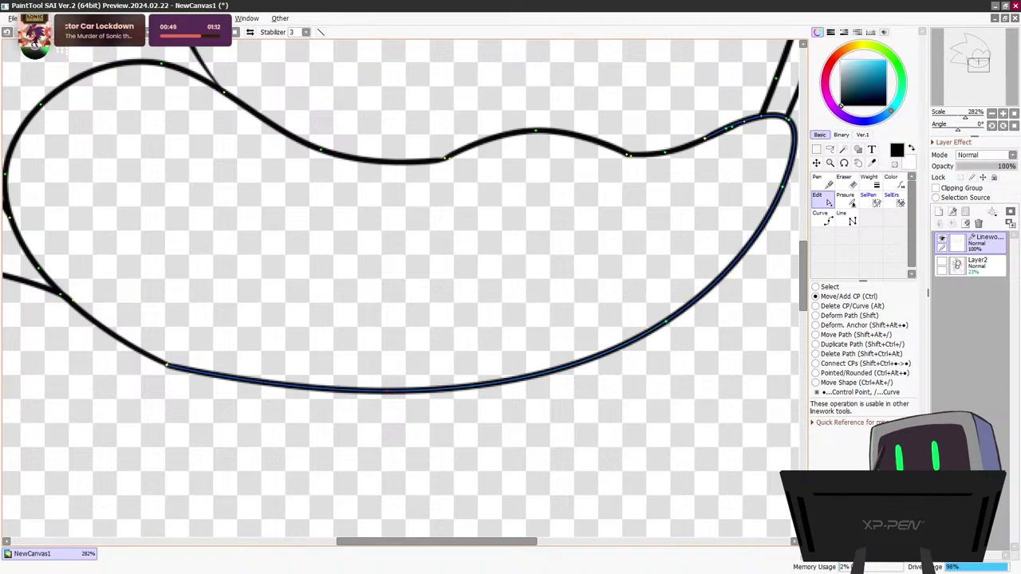
drag(387, 391, 388, 397)
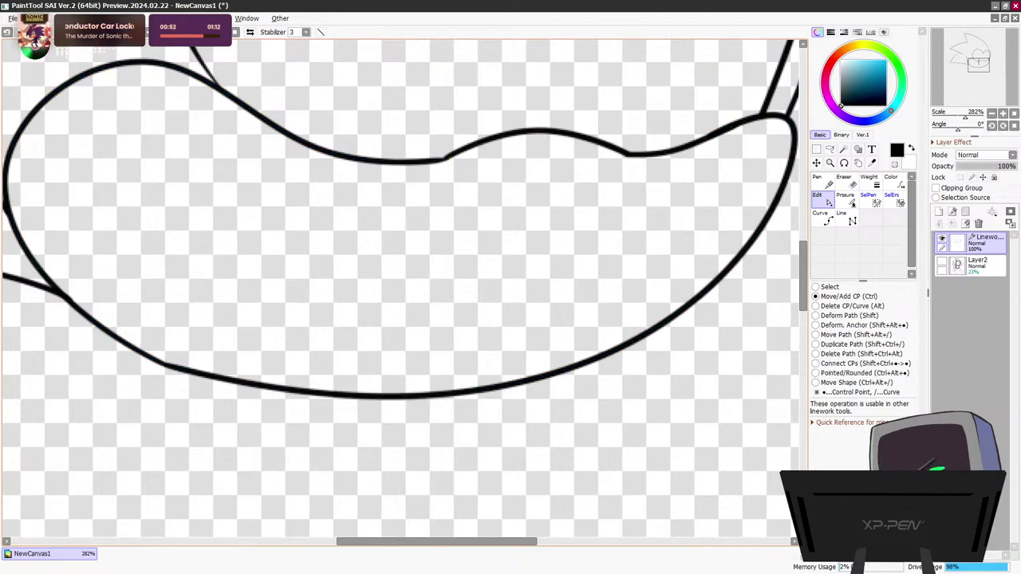
scroll(422, 406, down, 9)
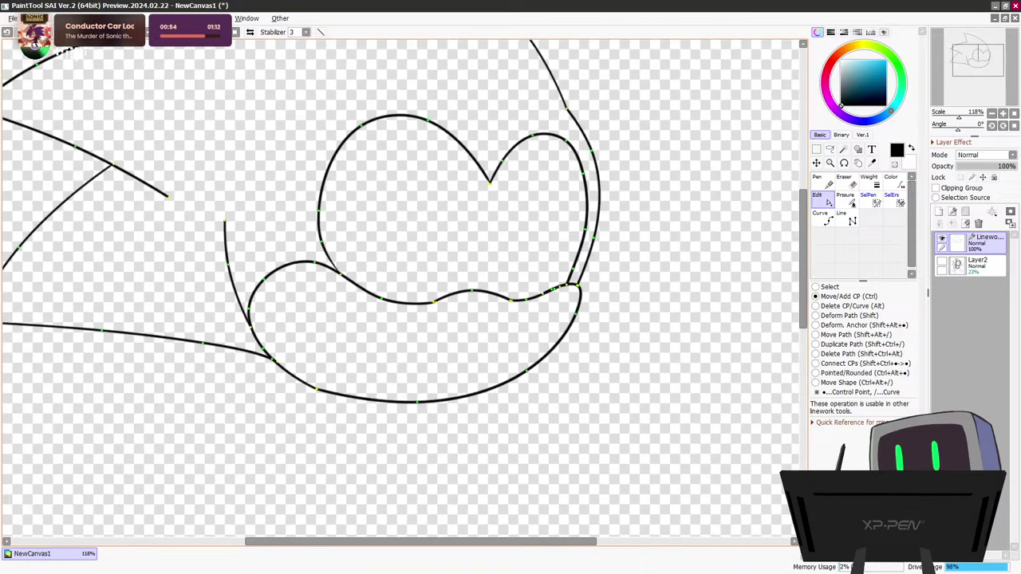
scroll(491, 401, up, 2)
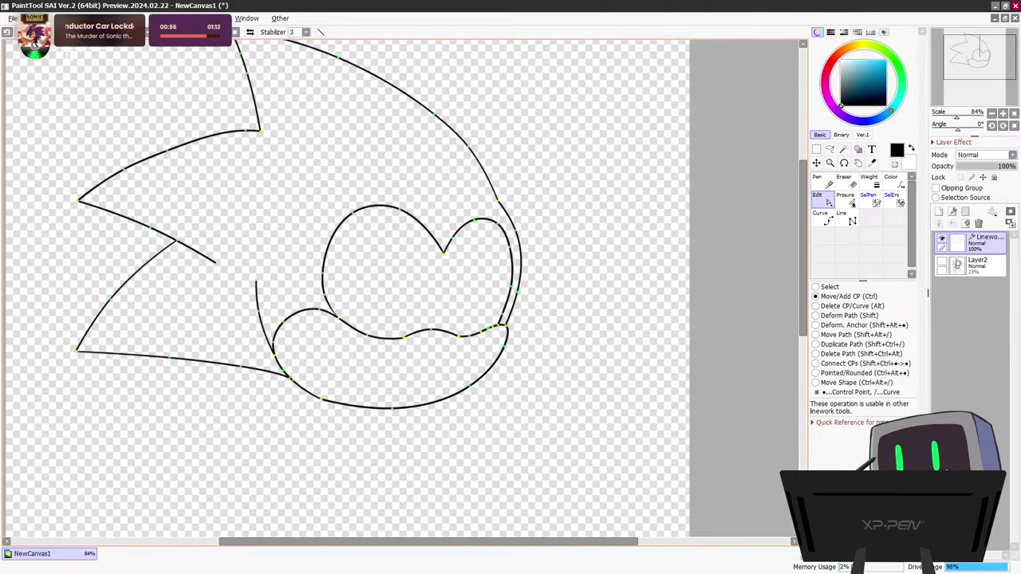
Switch to the linework Pen and show the rough sketch layer again, framing the head around the right ear
click(822, 182)
scroll(652, 301, up, 1)
scroll(630, 297, up, 2)
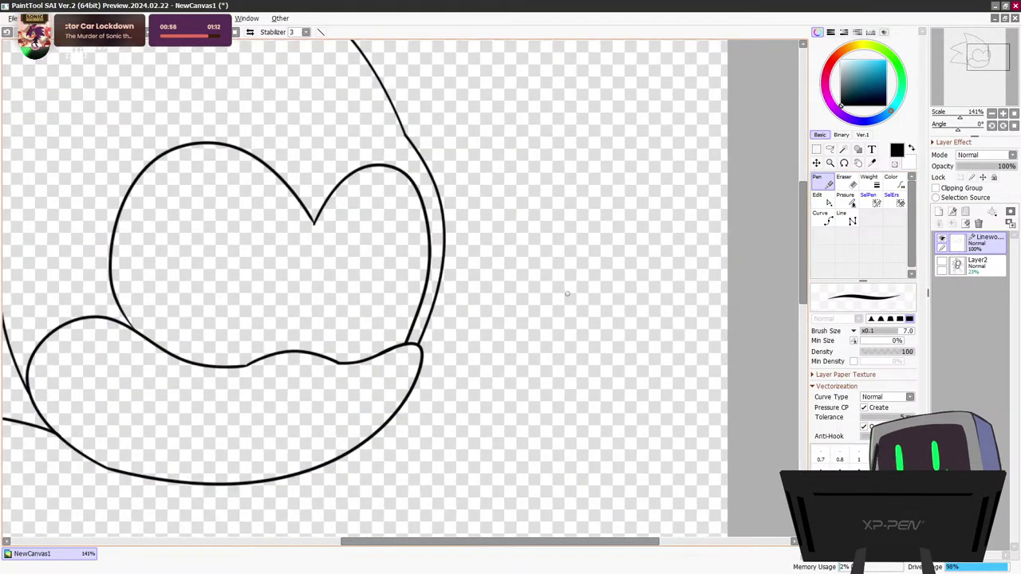
click(942, 262)
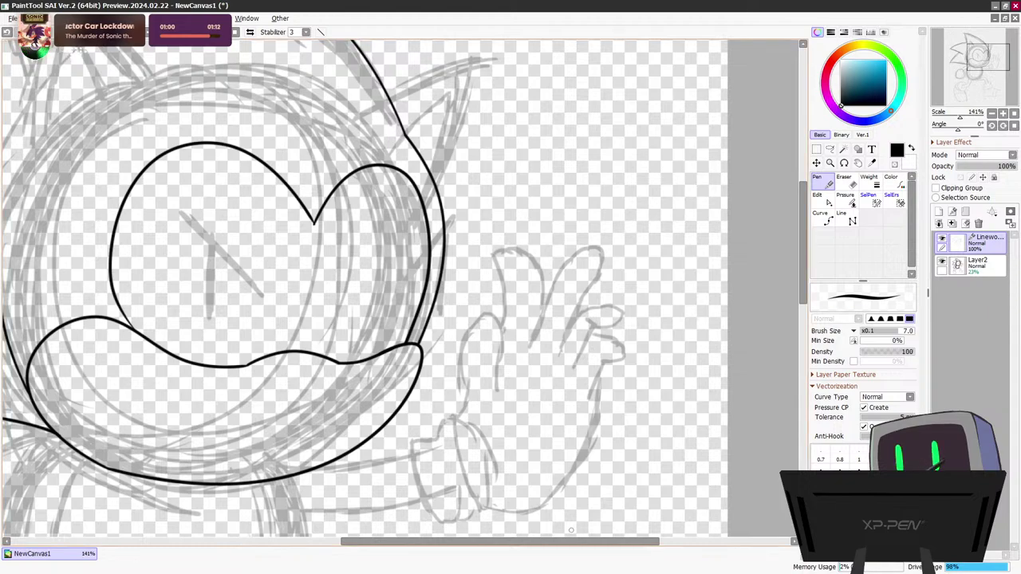
drag(543, 542, 510, 542)
drag(417, 443, 586, 443)
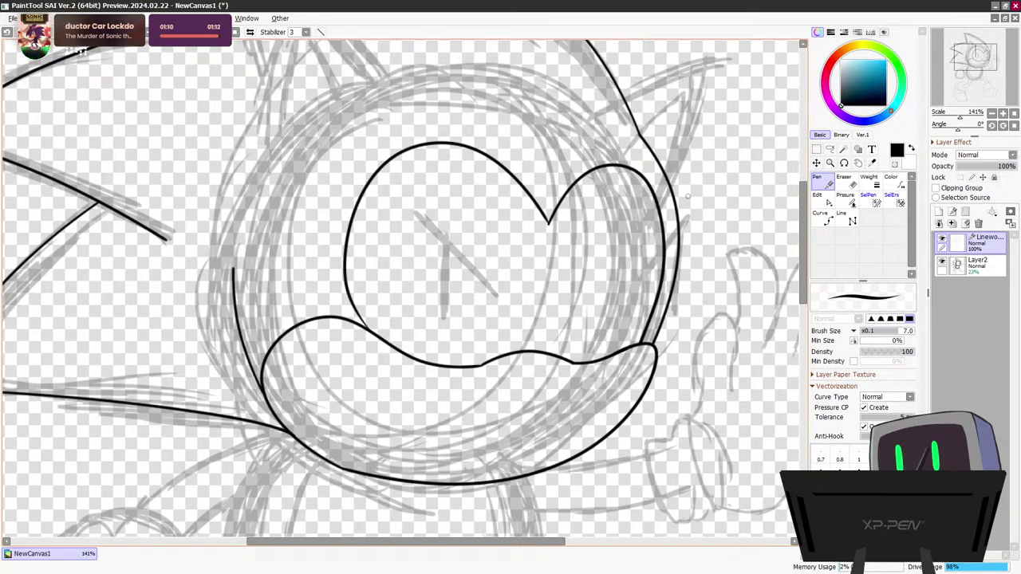
scroll(688, 196, up, 5)
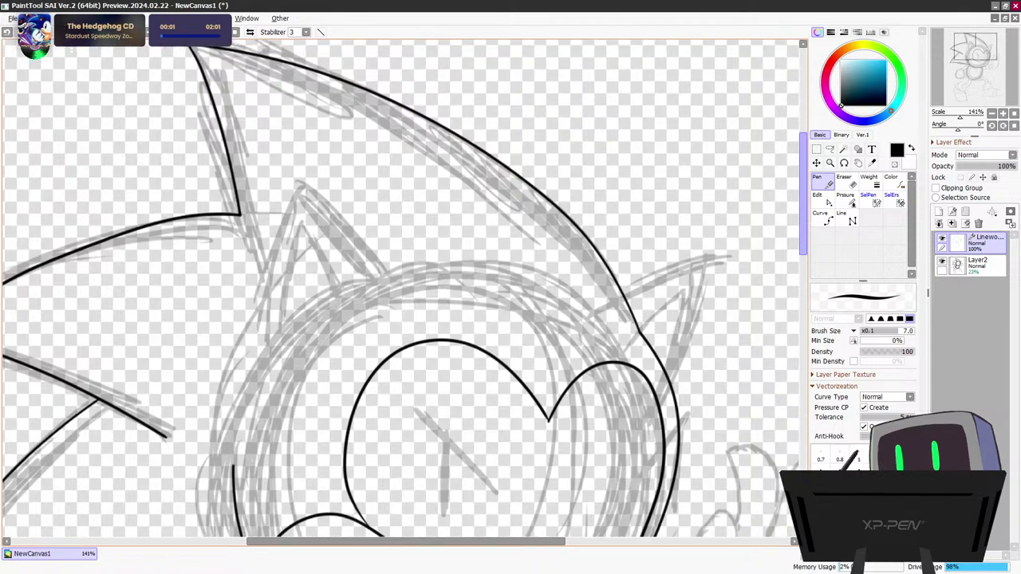
scroll(516, 205, up, 1)
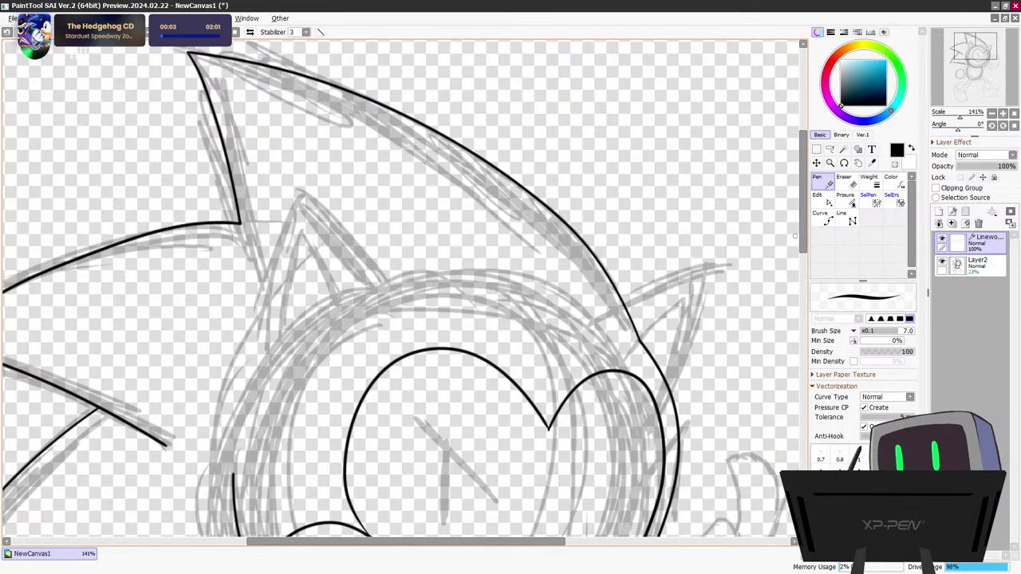
drag(803, 233, 803, 247)
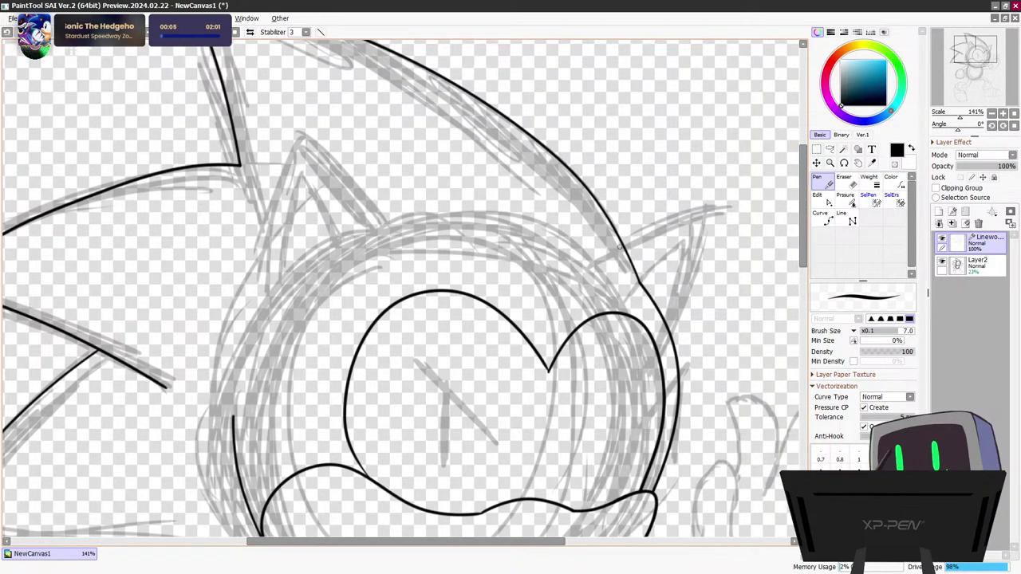
Try inking a large right ear with an inner fold line over the sketch, and undo those strokes
mouse_move(620, 246)
mouse_down()
mouse_move(708, 201)
mouse_move(748, 198)
mouse_move(730, 295)
mouse_move(680, 392)
mouse_up()
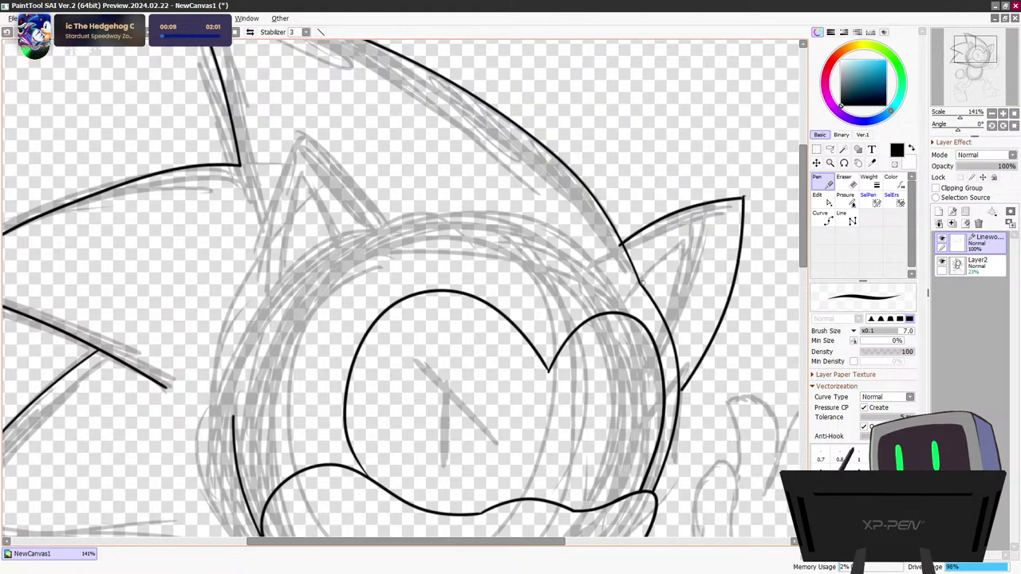
drag(643, 278, 740, 215)
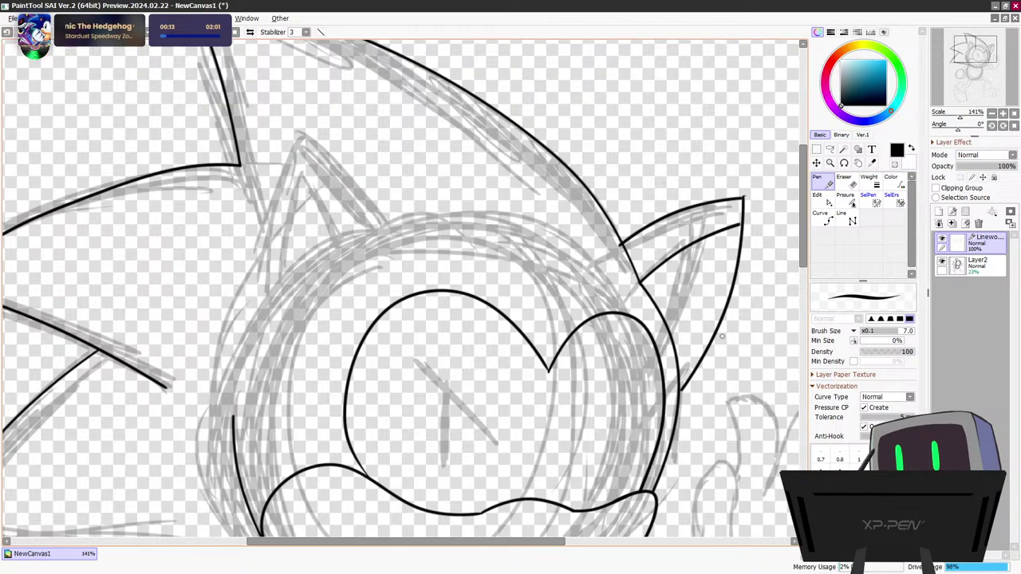
key(ctrl+z)
key(ctrl+z)
key(ctrl+z)
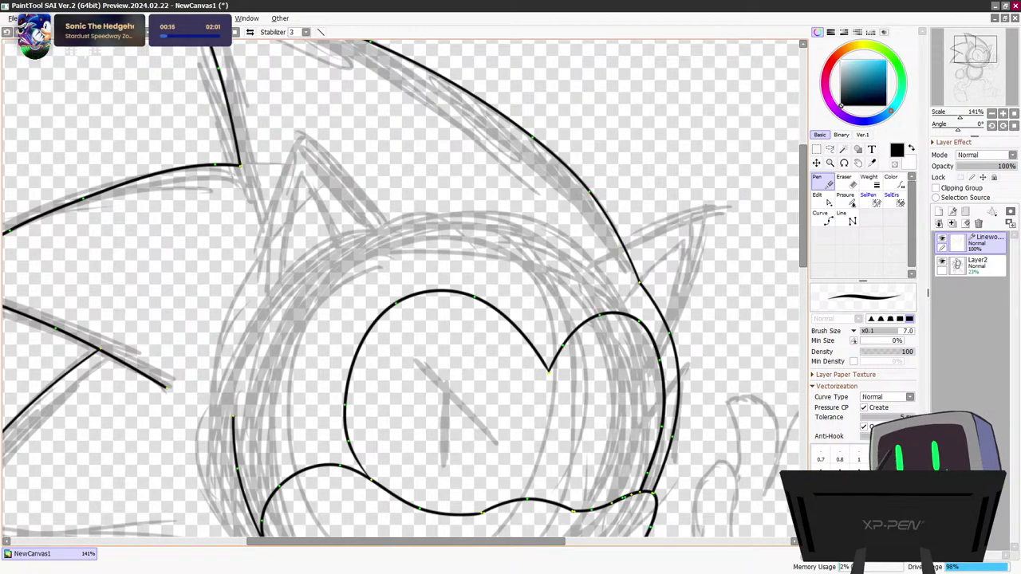
Ink the right ear over the sketch as a pointed outline with two inner lines running from tip to base
mouse_move(619, 238)
mouse_down()
mouse_move(713, 211)
mouse_move(714, 249)
mouse_move(678, 357)
mouse_up()
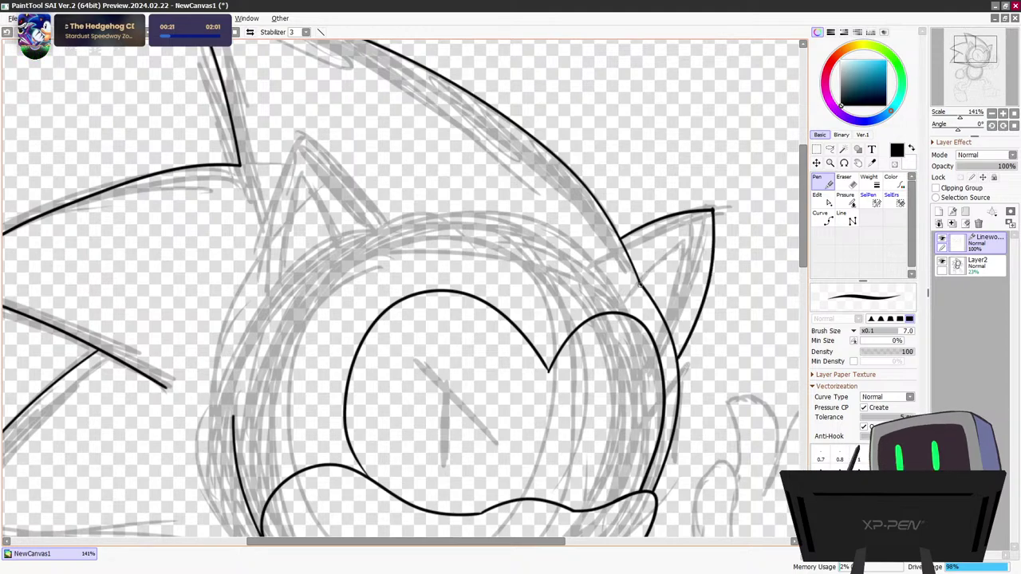
drag(692, 236, 710, 225)
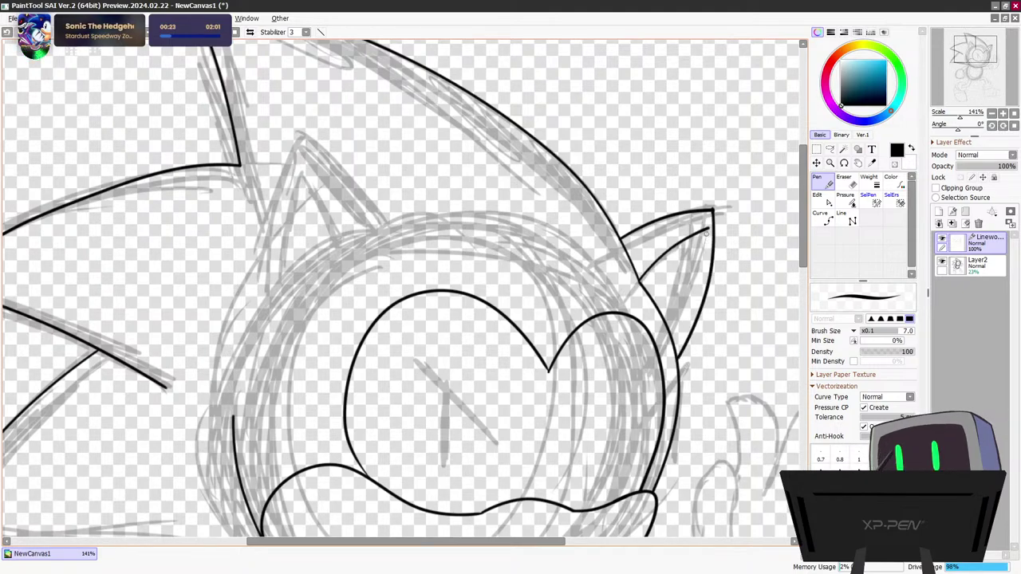
drag(700, 283, 684, 351)
Ink the left ear over the sketch as a pointed outline with a smaller curved triangle inside it
mouse_move(803, 228)
mouse_down()
mouse_move(804, 239)
mouse_move(803, 224)
mouse_up()
mouse_move(267, 316)
mouse_down()
mouse_move(276, 193)
mouse_move(298, 150)
mouse_move(389, 253)
mouse_up()
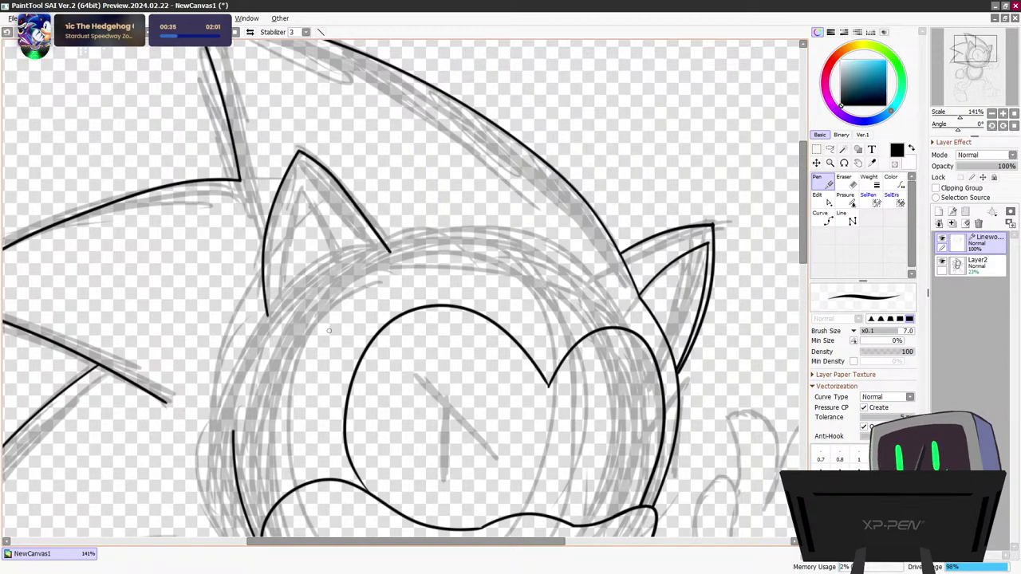
drag(280, 298, 352, 260)
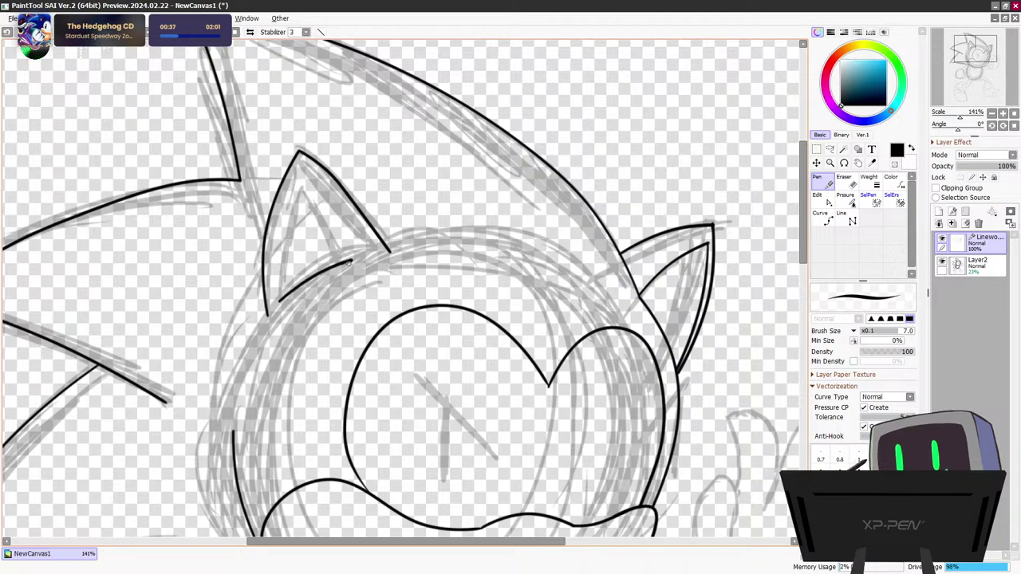
mouse_move(282, 289)
mouse_down()
mouse_move(304, 193)
mouse_move(352, 260)
mouse_up()
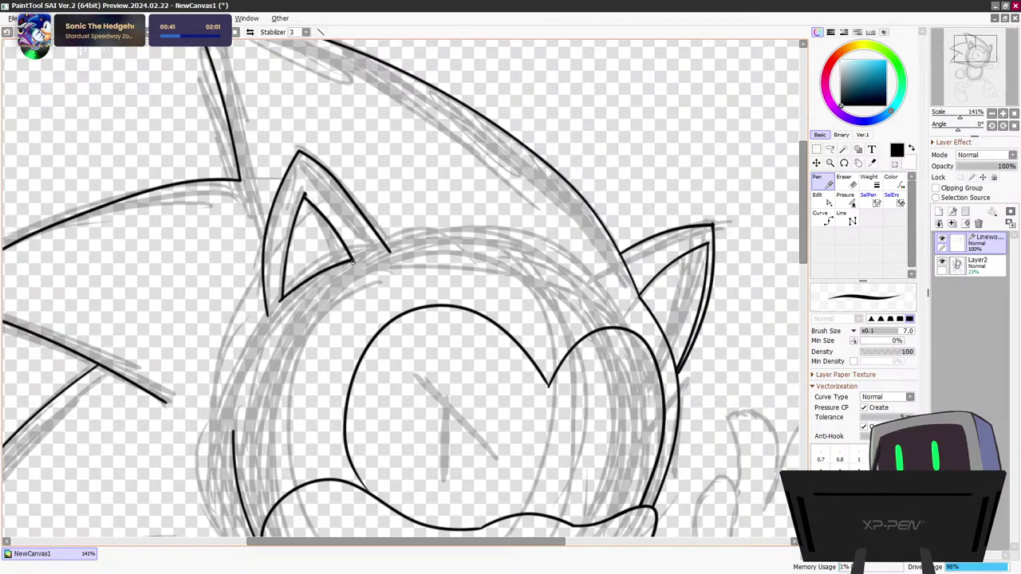
Compare the inked head with and without the rough sketch, leaving the sketch layer hidden
scroll(385, 245, down, 5)
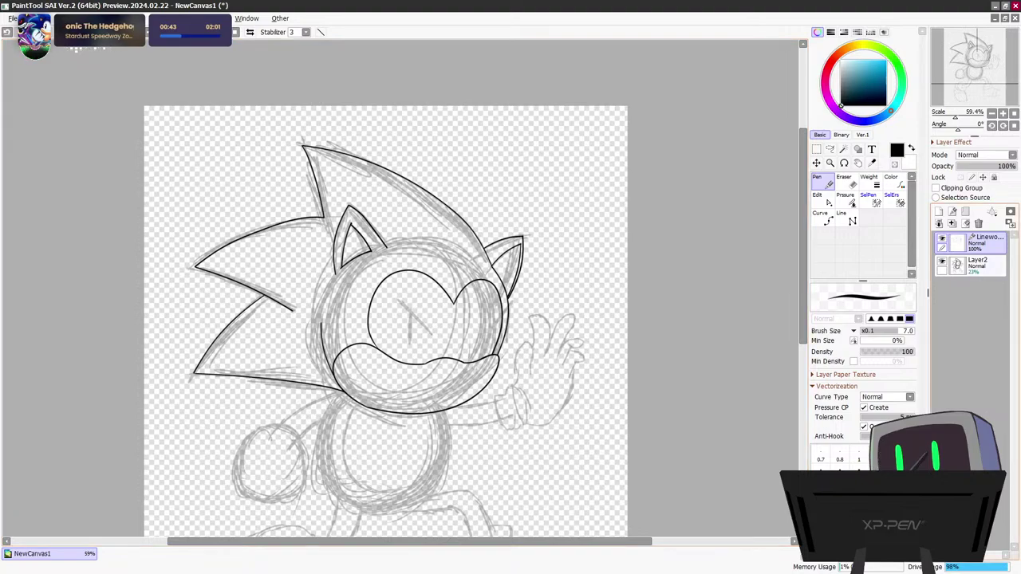
click(942, 261)
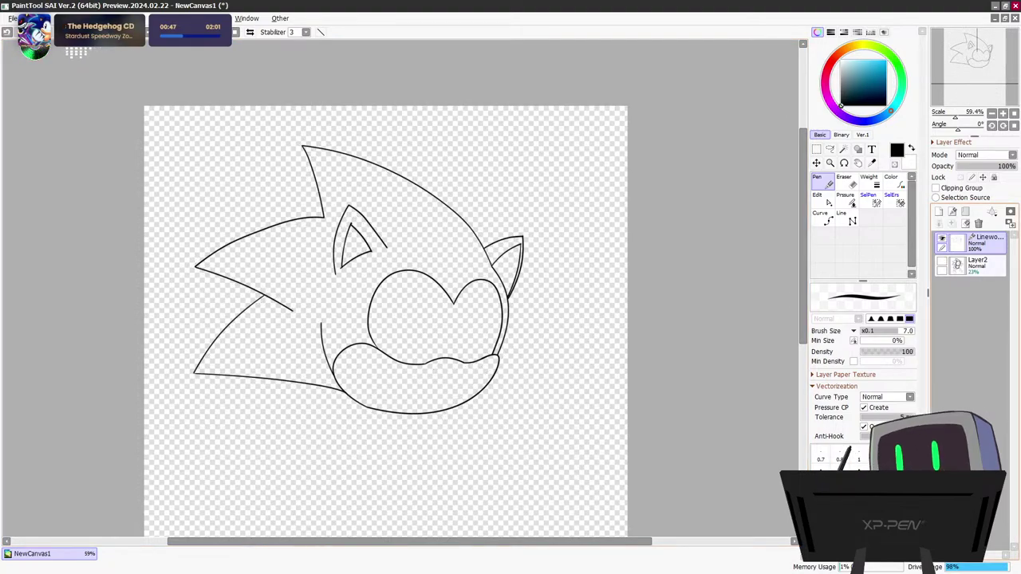
click(942, 262)
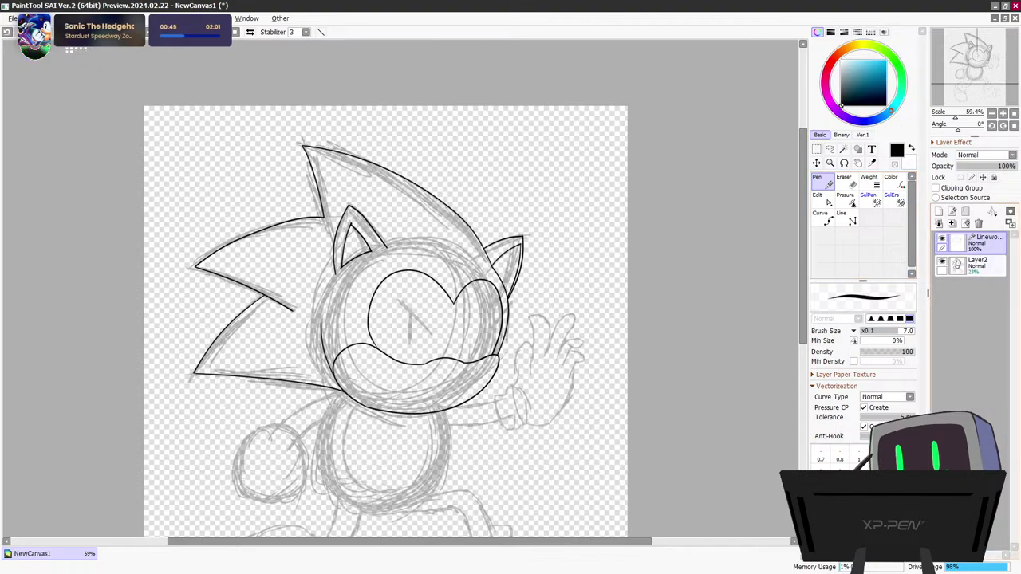
click(942, 263)
Reshape the left ear's inner triangle with the linework Edit tool, raising its tip, bowing both sides outward and closing the corners
scroll(338, 209, up, 5)
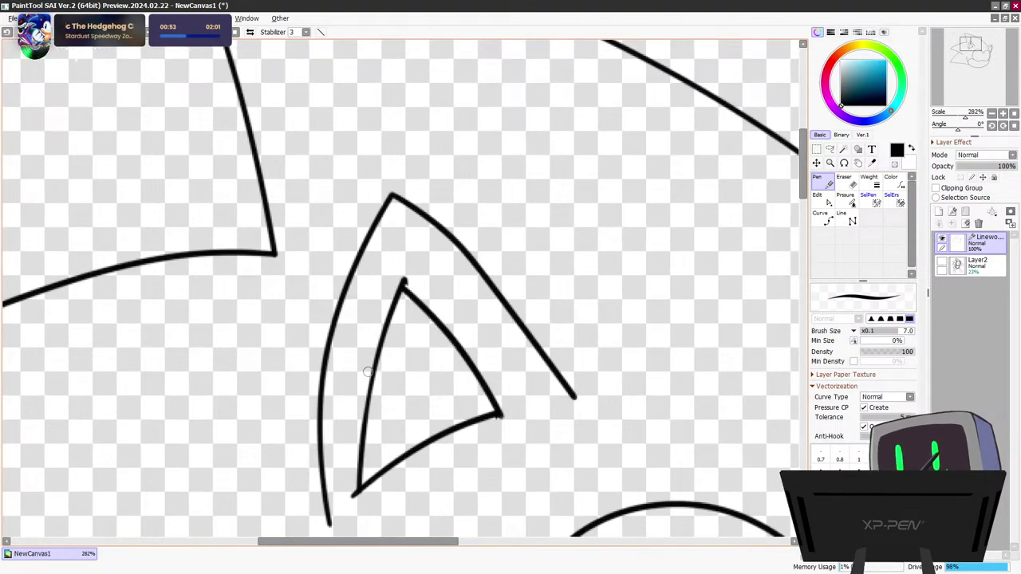
click(822, 200)
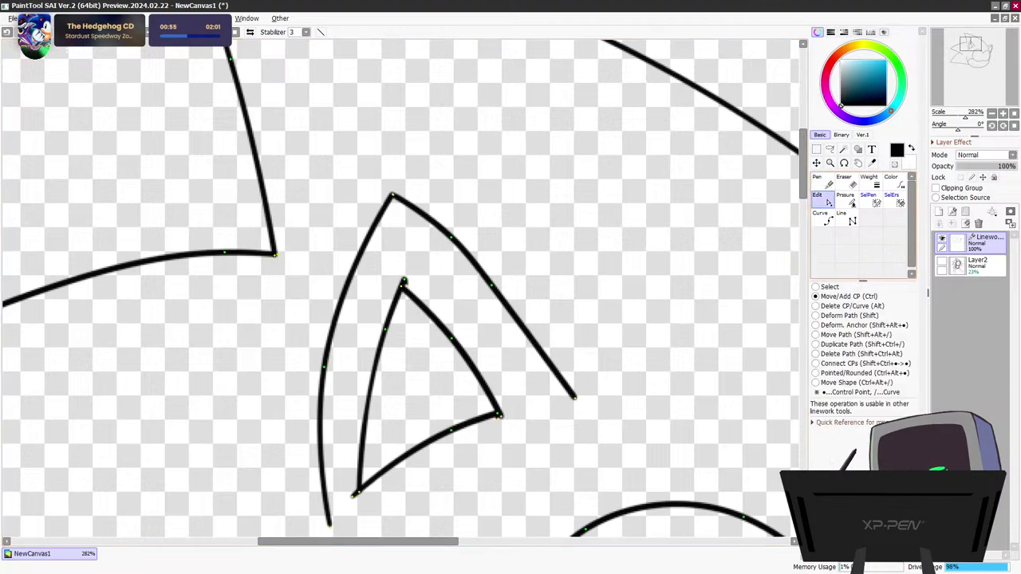
drag(403, 281, 392, 259)
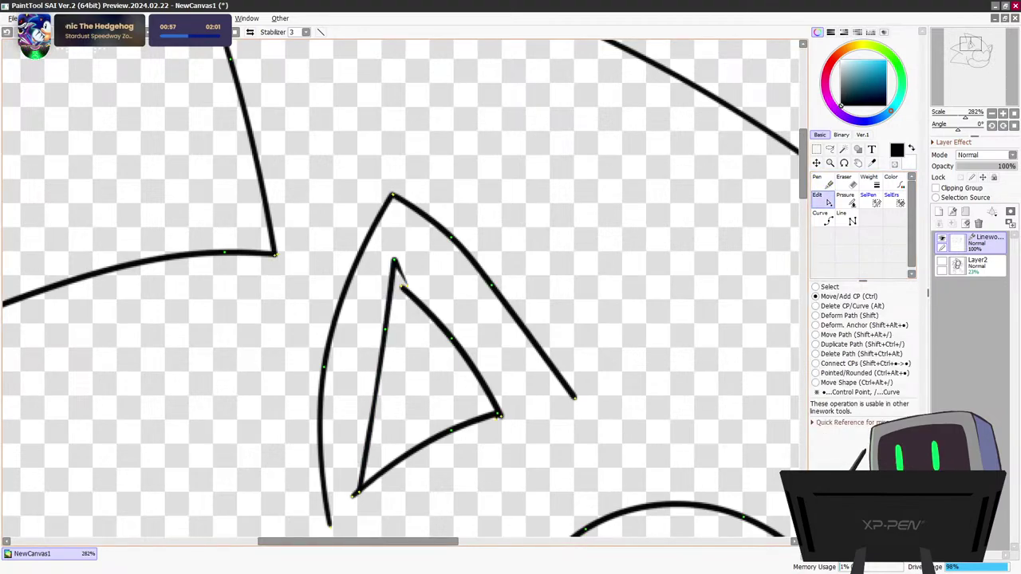
drag(381, 327, 368, 325)
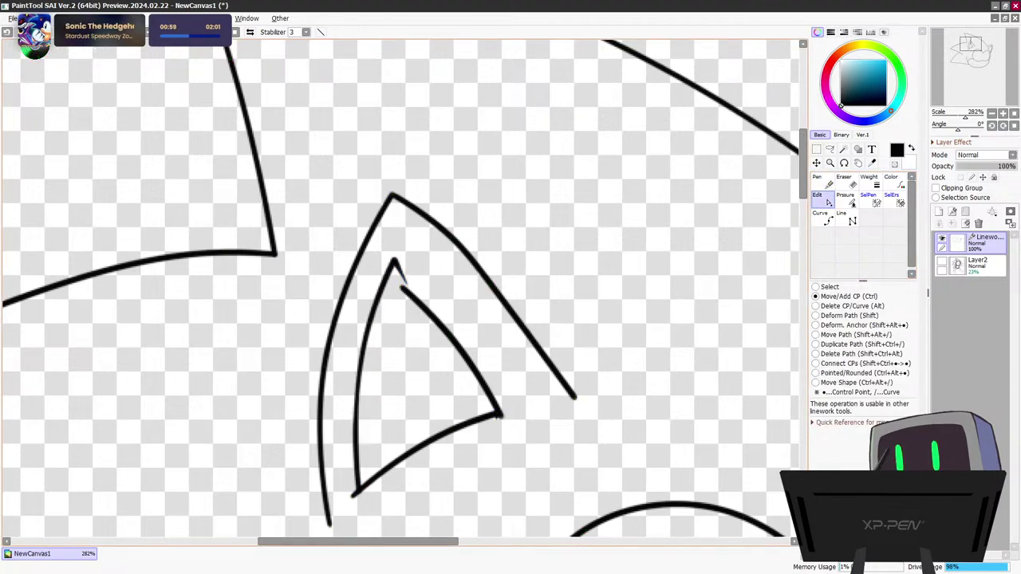
drag(359, 492, 352, 497)
drag(401, 285, 393, 260)
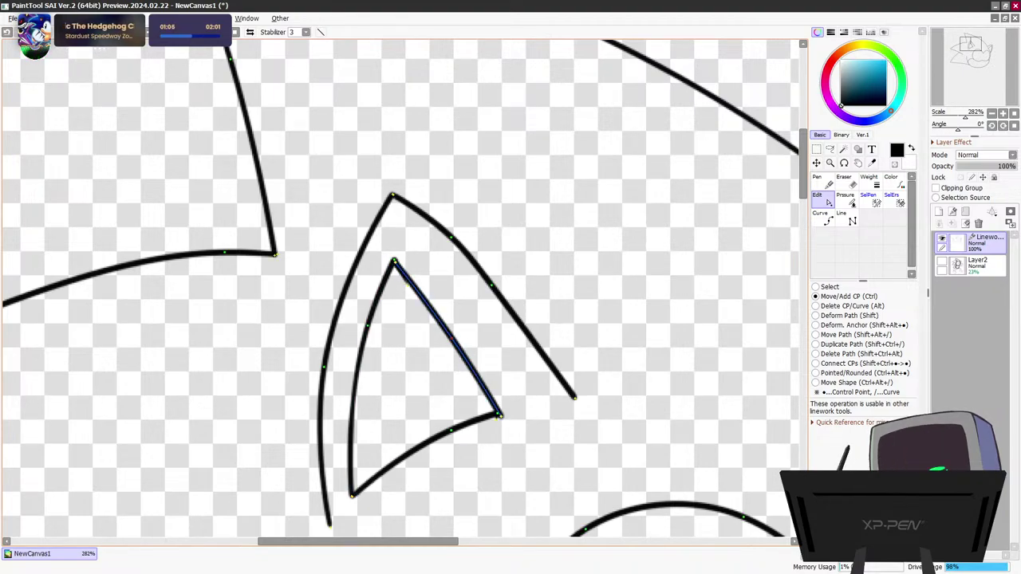
drag(448, 331, 460, 324)
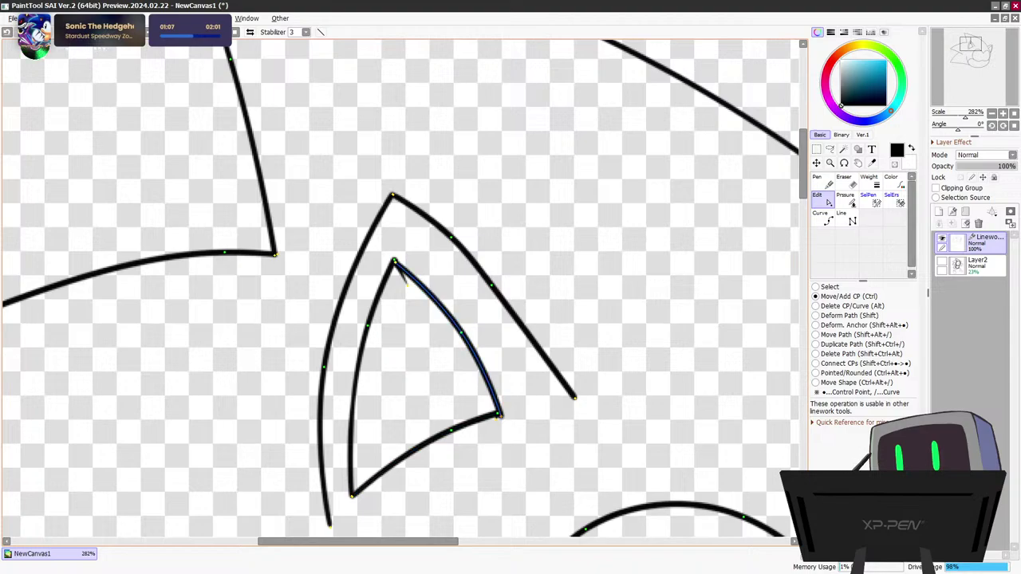
drag(500, 414, 502, 412)
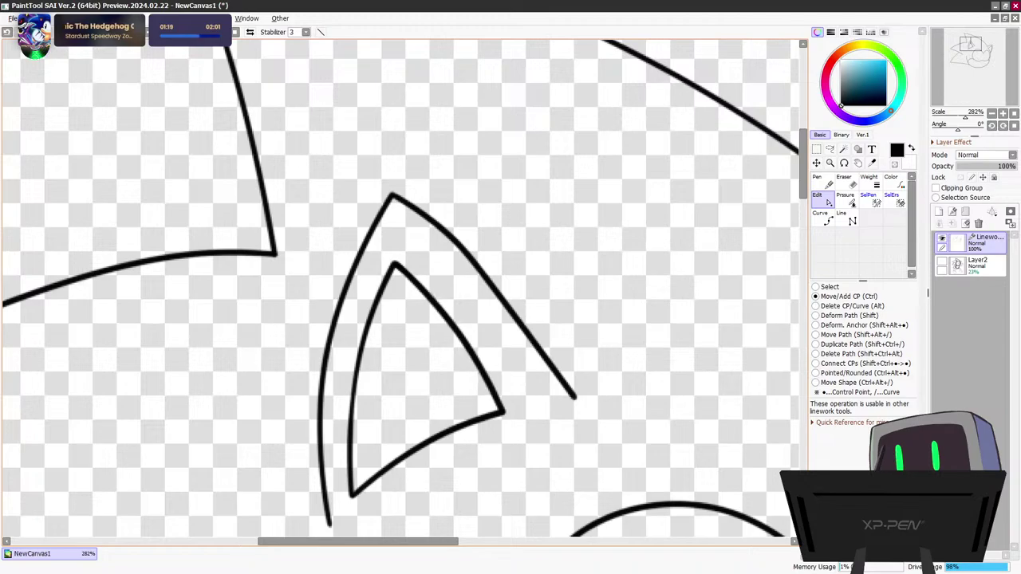
Check the eye and muzzle area against the rough sketch, and return to the Pen on the linework layer with the sketch hidden
scroll(524, 329, down, 11)
scroll(673, 425, up, 4)
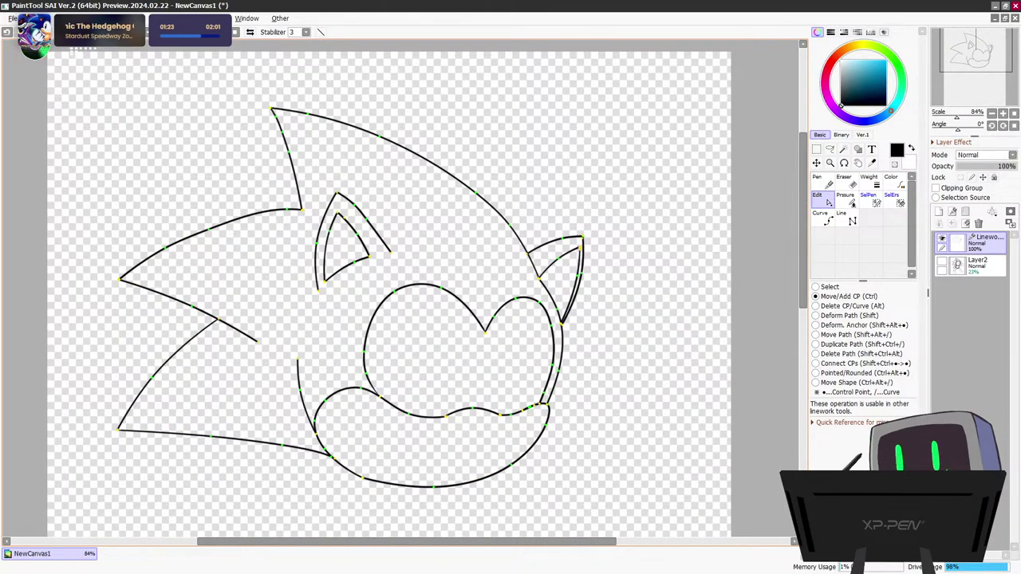
scroll(537, 368, up, 2)
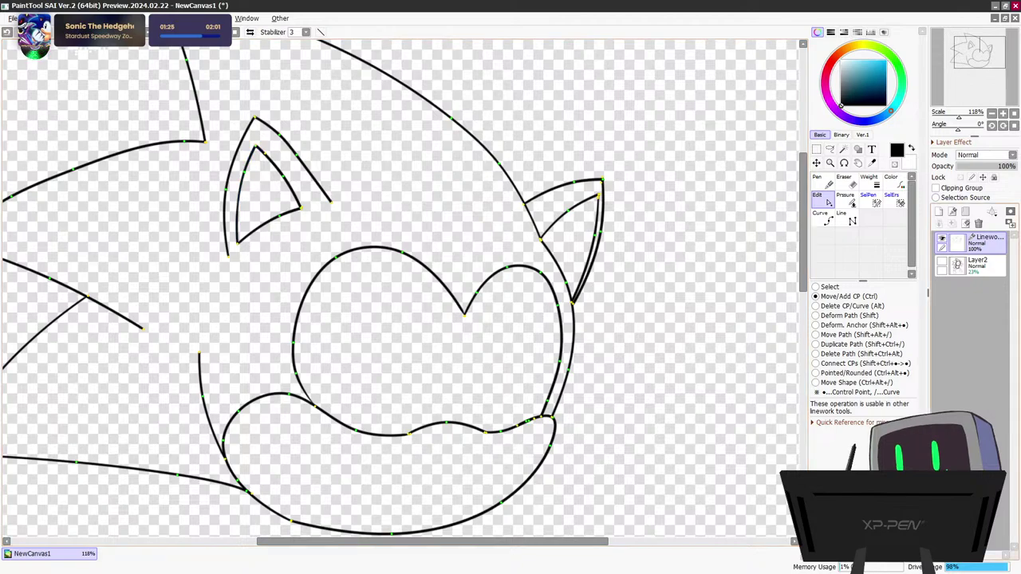
scroll(480, 413, up, 2)
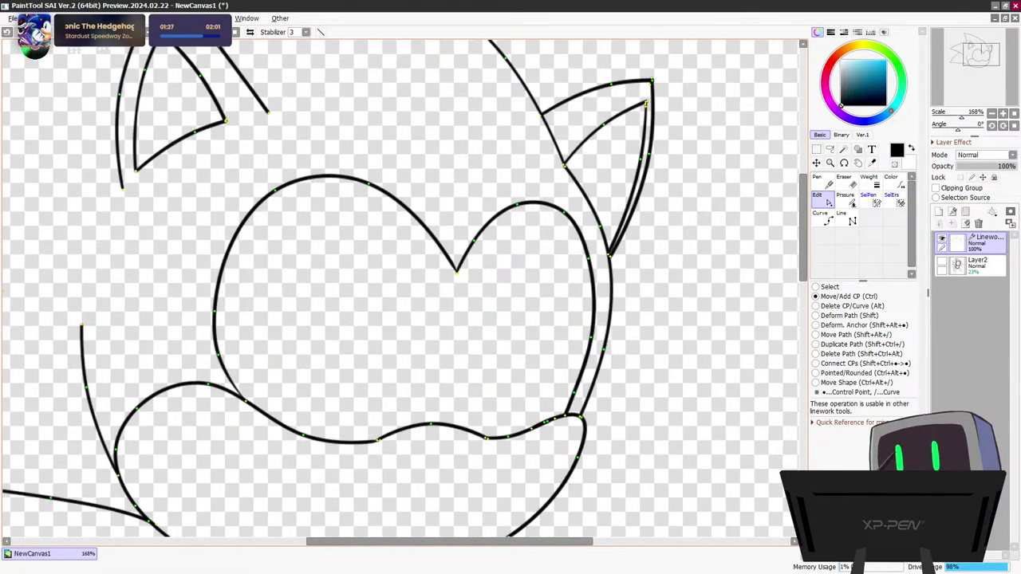
scroll(544, 367, up, 2)
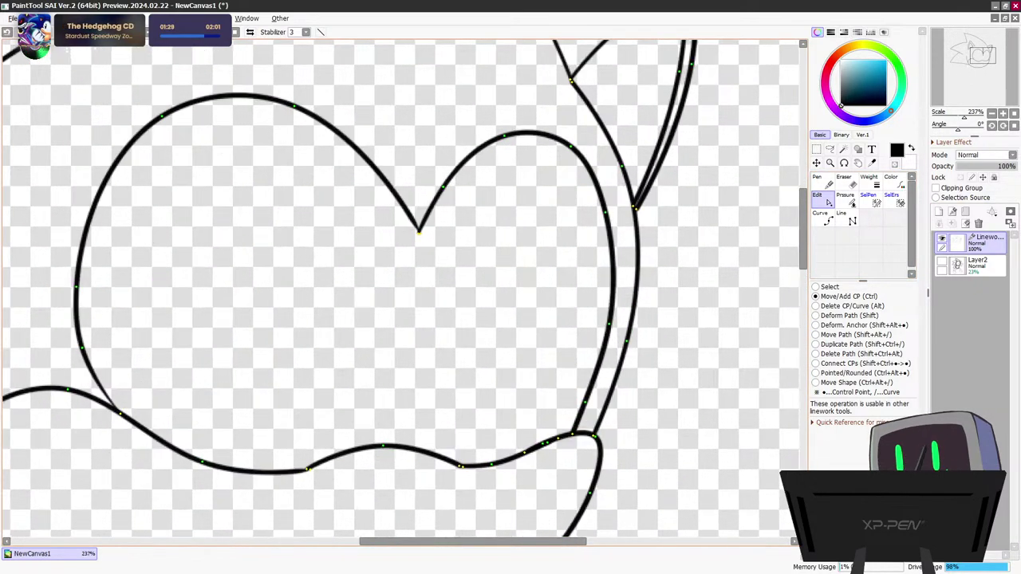
click(977, 265)
click(942, 262)
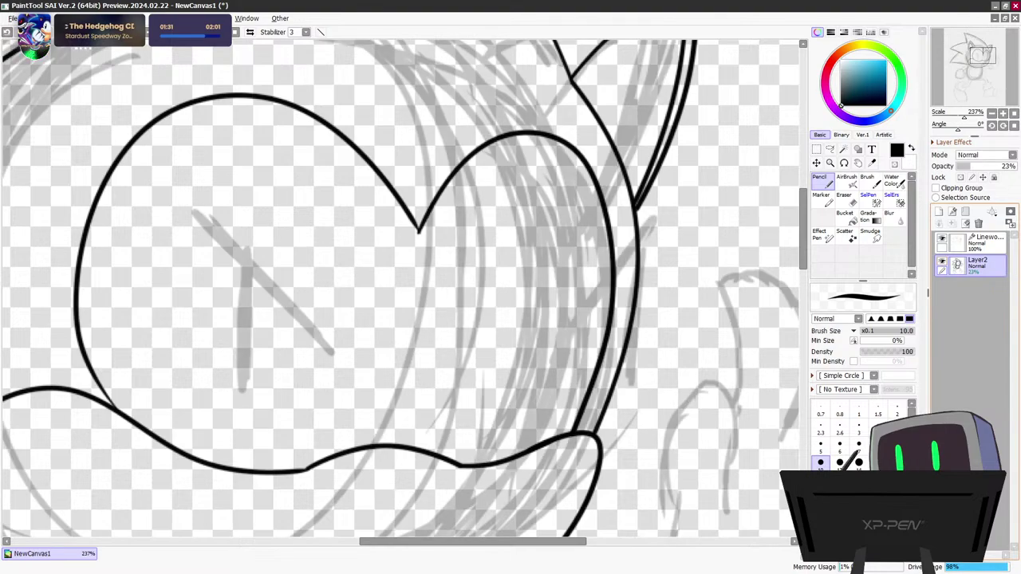
click(942, 261)
scroll(391, 287, down, 5)
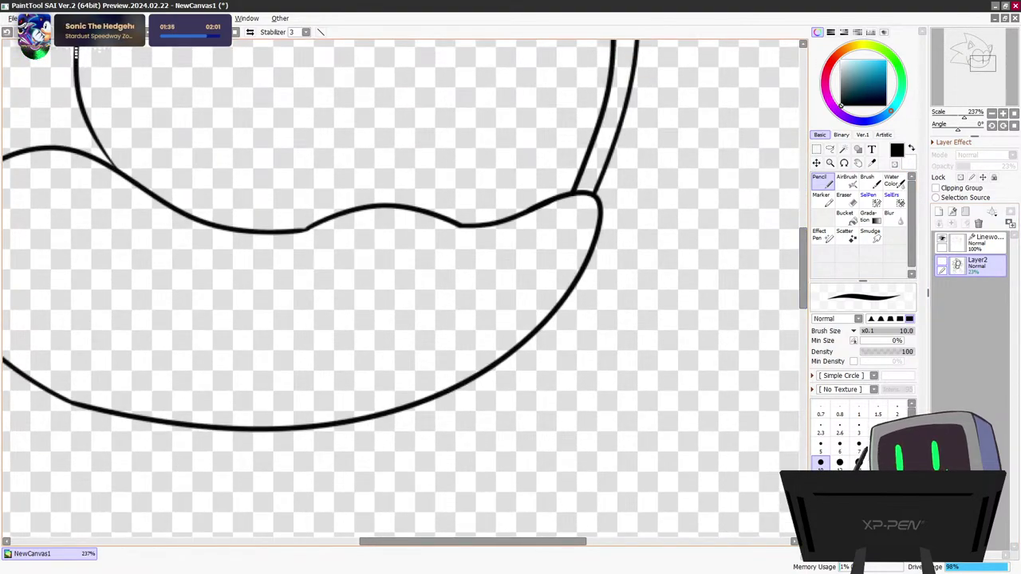
click(987, 243)
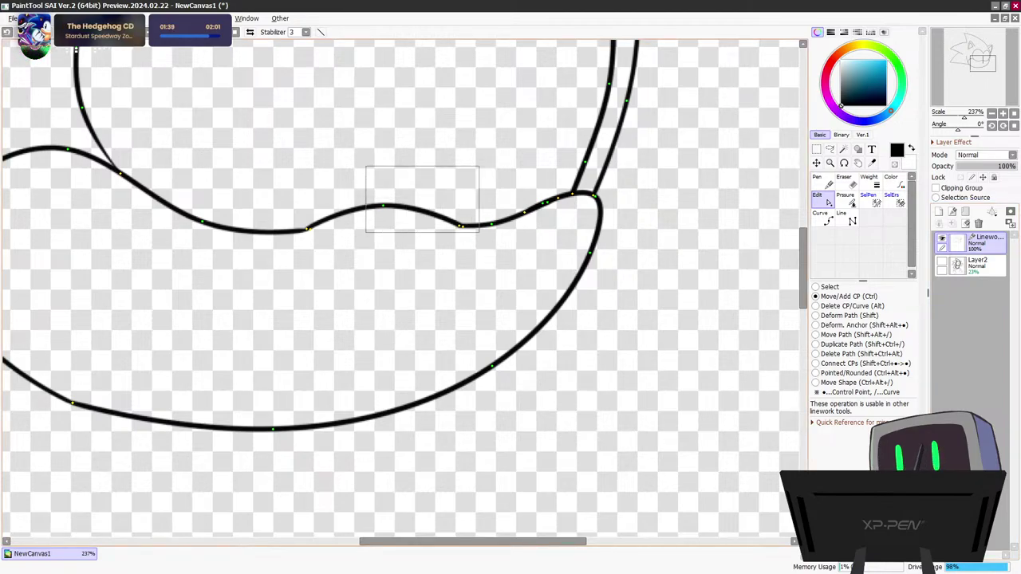
click(822, 183)
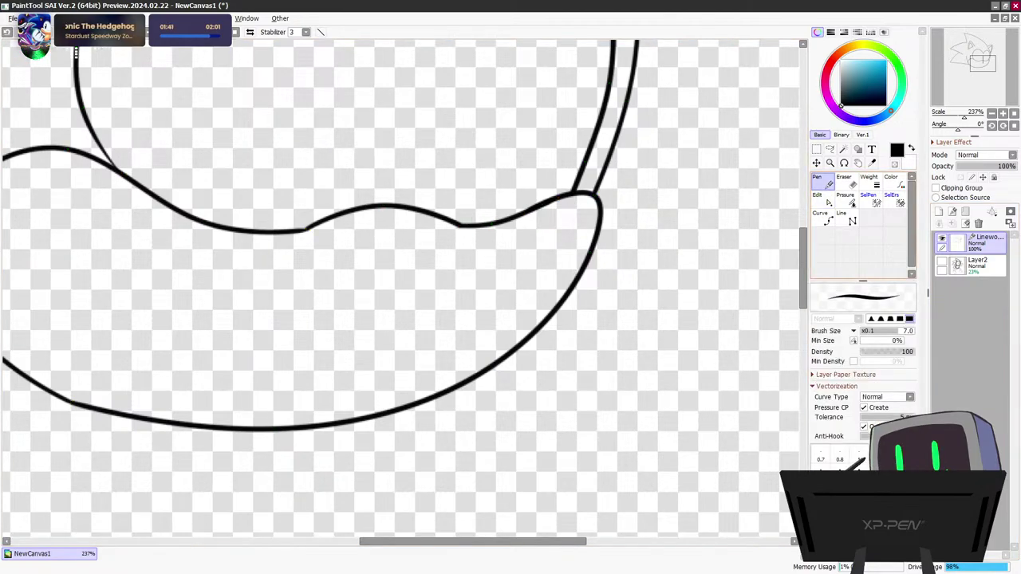
Try inking a slanted, elongated nose loop across the right part of the muzzle's upper edge, and undo the strokes
mouse_move(379, 233)
mouse_down()
mouse_move(542, 150)
mouse_move(556, 180)
mouse_move(517, 227)
mouse_move(422, 257)
mouse_move(377, 243)
mouse_move(398, 238)
mouse_move(403, 263)
mouse_up()
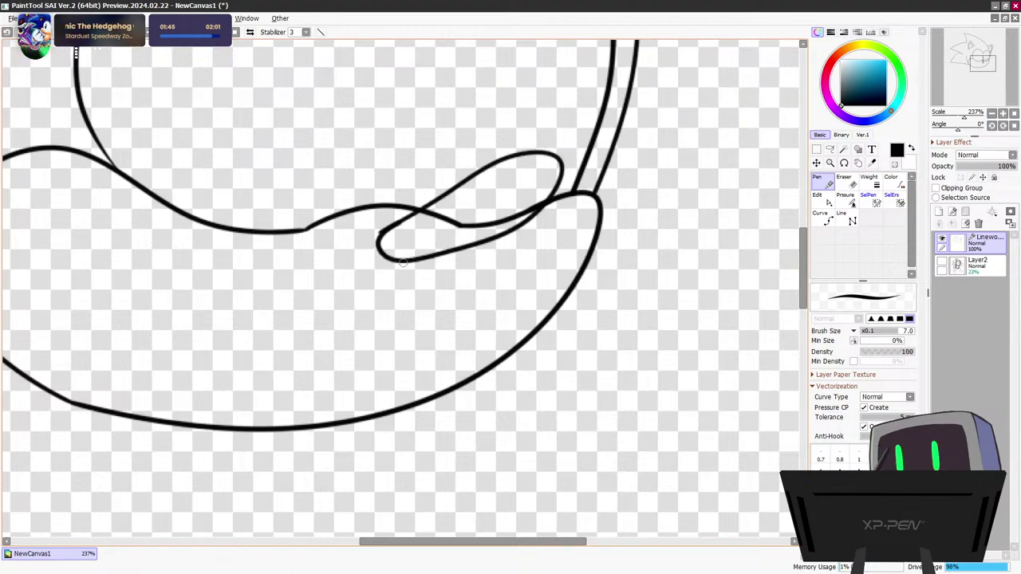
ctrl+shift+click(402, 262)
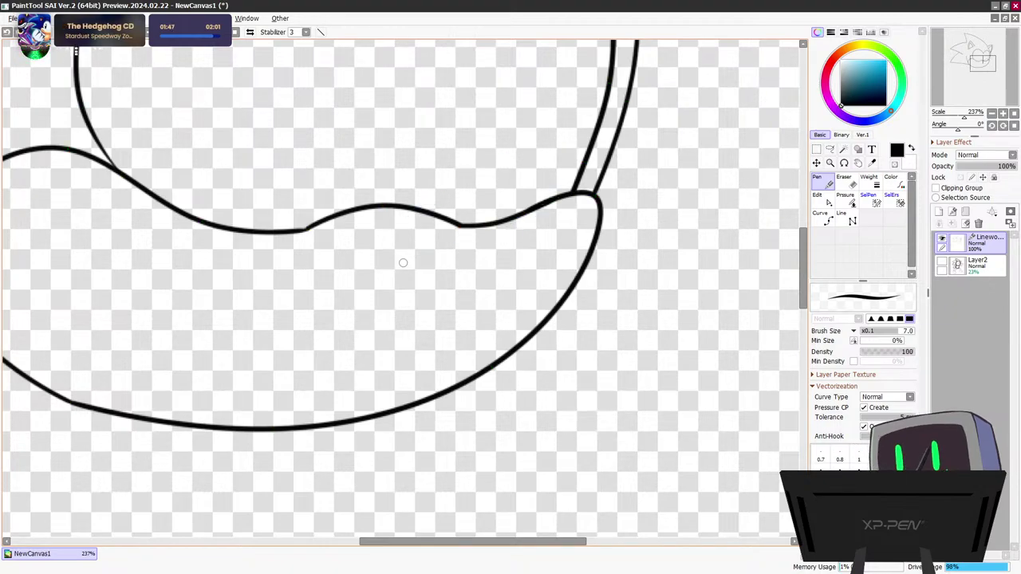
mouse_move(438, 200)
mouse_down()
mouse_move(581, 163)
mouse_move(528, 224)
mouse_move(437, 245)
mouse_move(395, 225)
mouse_up()
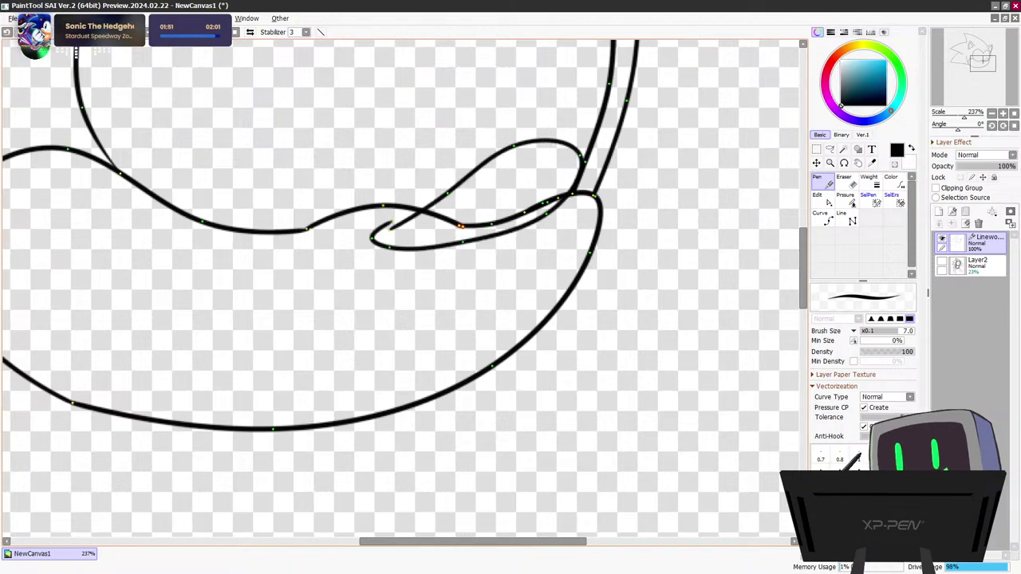
key(ctrl+z)
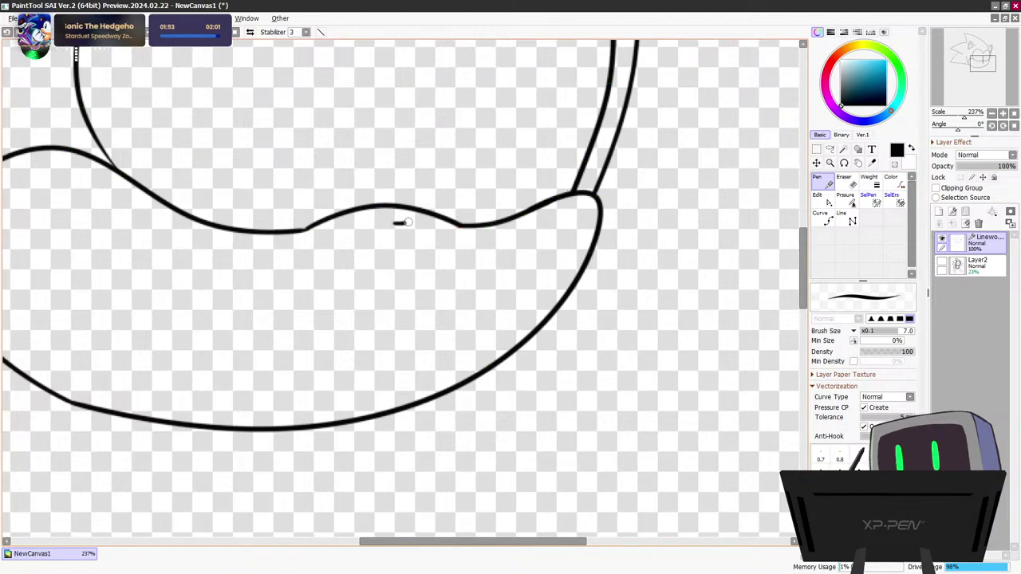
mouse_move(408, 223)
mouse_down()
mouse_move(594, 165)
mouse_move(549, 219)
mouse_move(428, 248)
mouse_move(405, 213)
mouse_move(428, 221)
mouse_move(557, 149)
mouse_move(619, 176)
mouse_move(515, 240)
mouse_move(395, 227)
mouse_up()
key(ctrl+z)
key(ctrl+z)
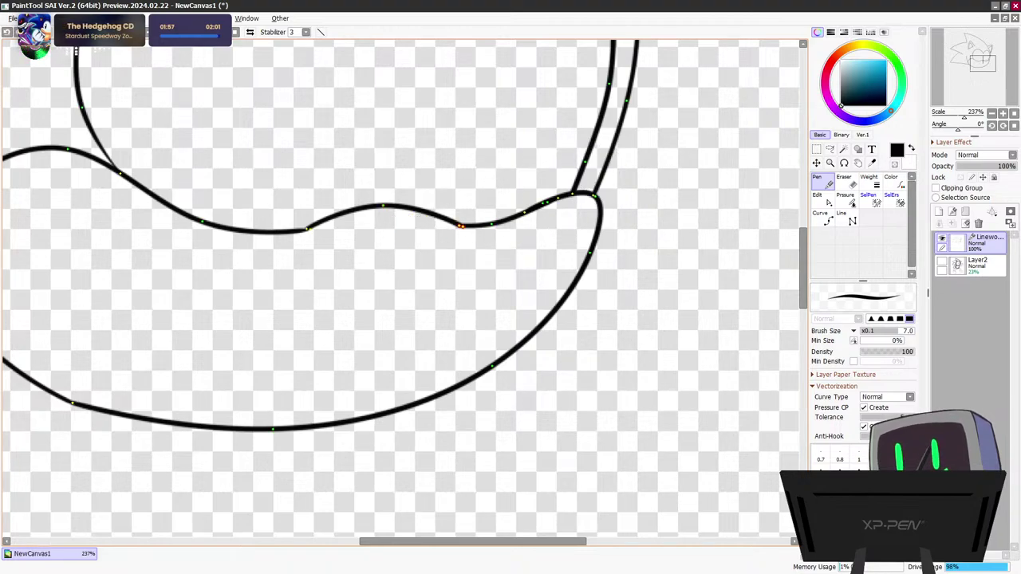
Try inking a narrower nose loop with a pointed left end that reaches the face's right contour, and undo the attempts
mouse_move(460, 200)
mouse_down()
mouse_move(587, 186)
mouse_move(511, 241)
mouse_move(408, 231)
mouse_move(500, 173)
mouse_move(582, 183)
mouse_move(514, 237)
mouse_move(403, 240)
mouse_move(476, 185)
mouse_move(587, 169)
mouse_move(555, 225)
mouse_move(447, 240)
mouse_move(396, 232)
mouse_up()
key(ctrl+z)
key(ctrl+z)
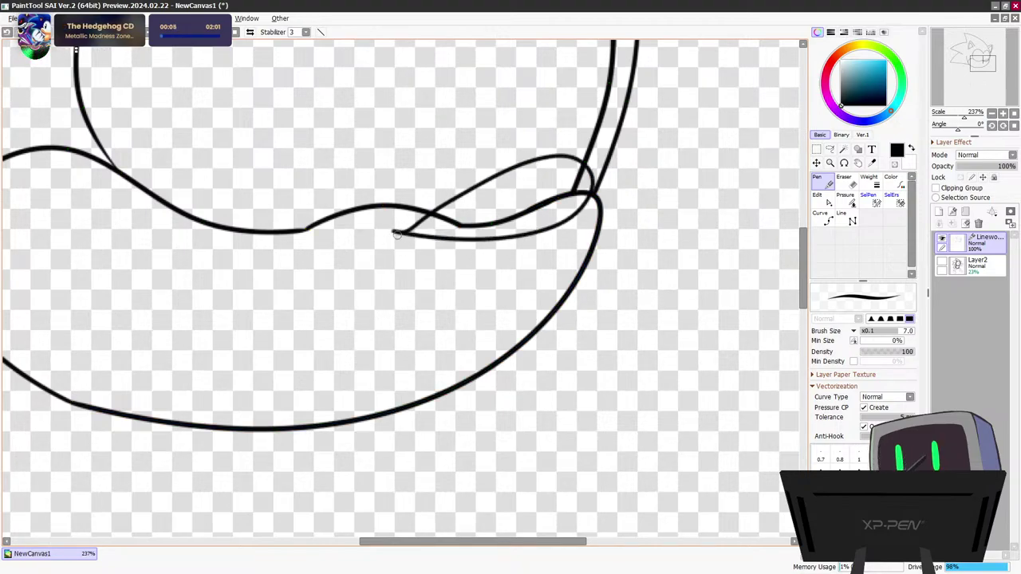
key(ctrl+z)
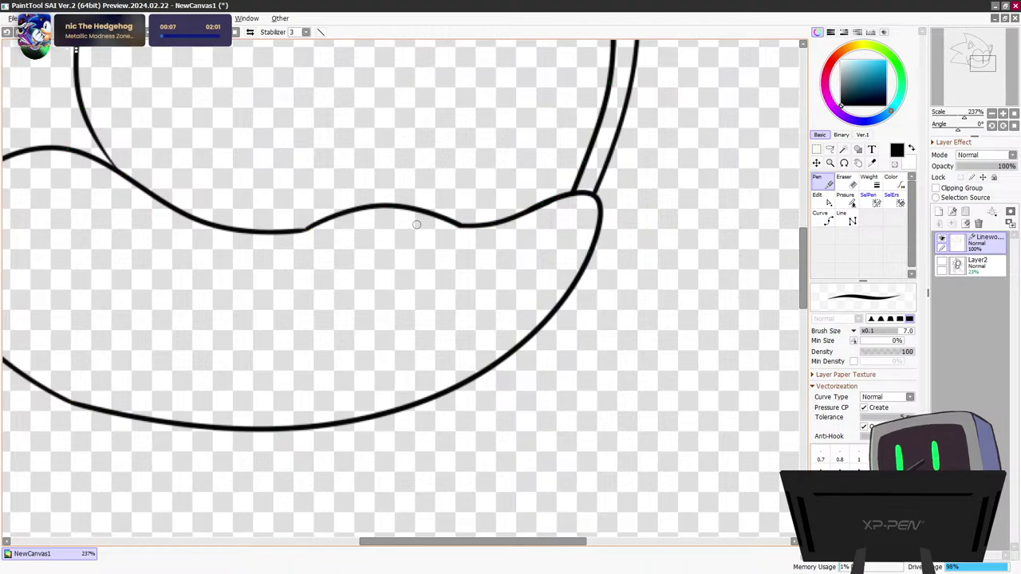
mouse_move(399, 222)
mouse_down()
mouse_move(541, 169)
mouse_move(611, 178)
mouse_move(559, 238)
mouse_move(446, 247)
mouse_move(402, 227)
mouse_move(510, 179)
mouse_move(604, 173)
mouse_move(573, 227)
mouse_move(461, 251)
mouse_move(389, 225)
mouse_up()
key(ctrl+z)
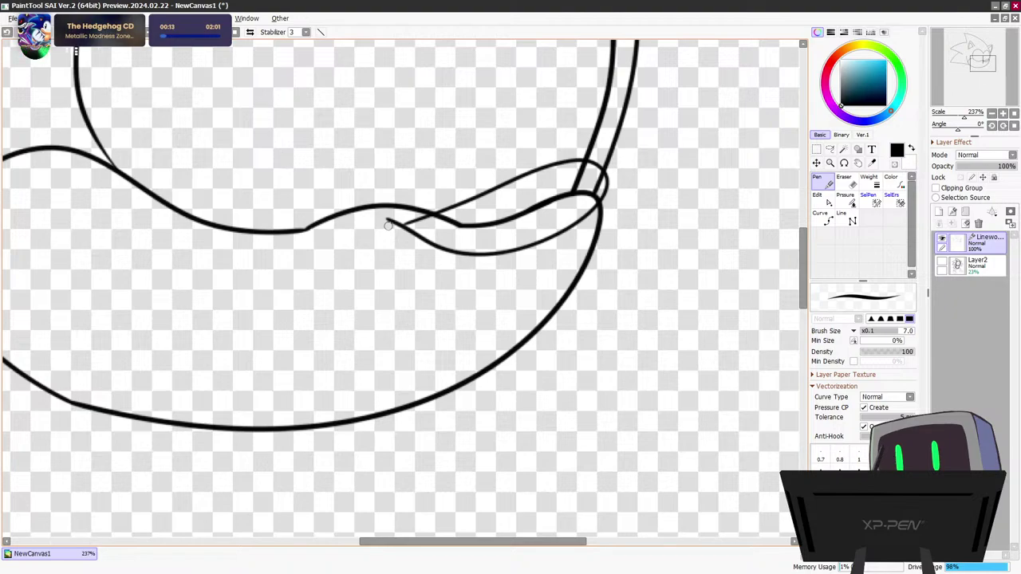
scroll(478, 206, down, 6)
scroll(493, 231, up, 6)
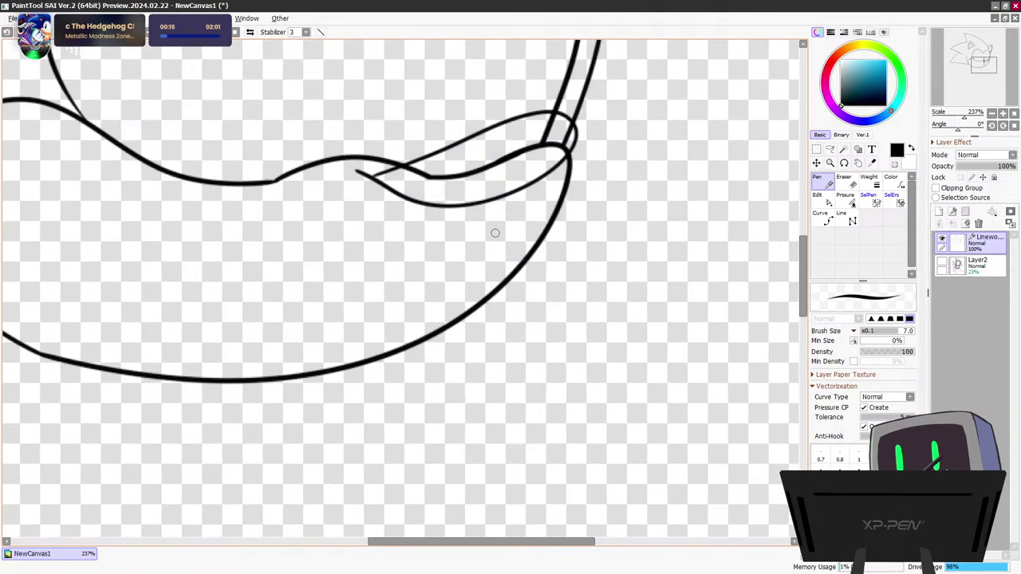
key(ctrl+z)
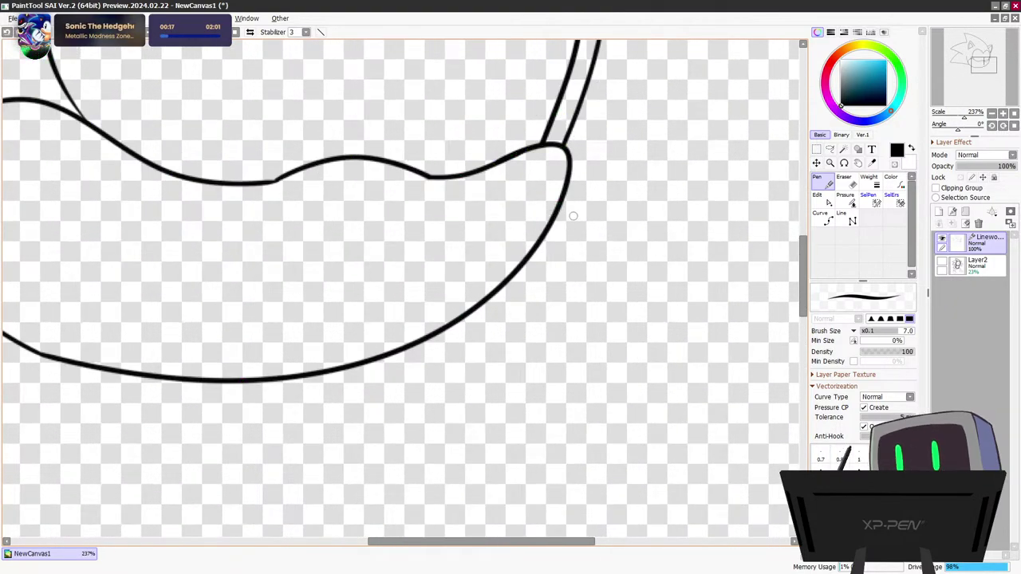
Redraw the nose as a fuller loop across the muzzle's upper right edge, with a rounded right tip and an open left end
drag(803, 276, 803, 266)
scroll(387, 266, up, 1)
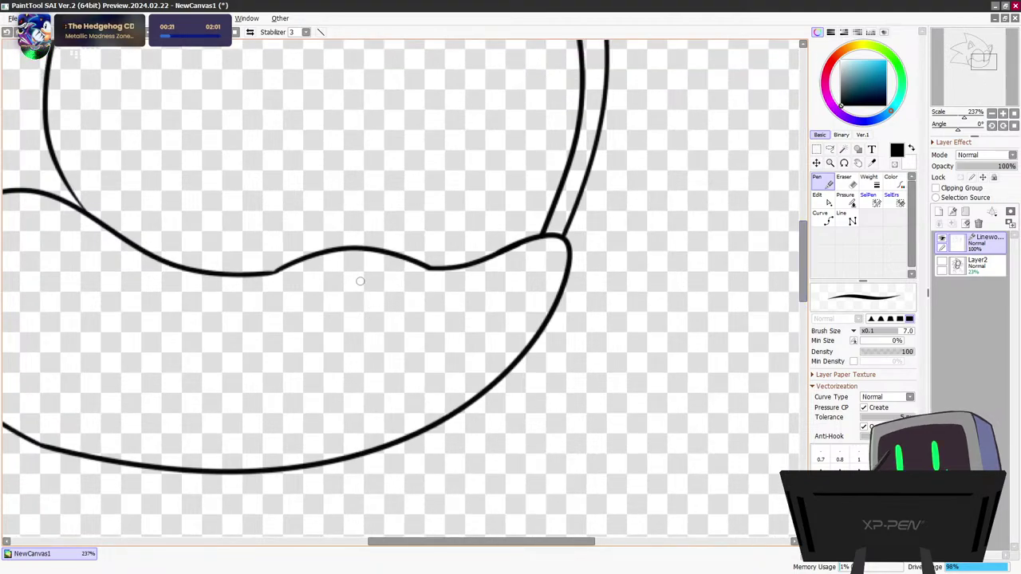
mouse_move(367, 270)
mouse_down()
mouse_move(547, 211)
mouse_move(407, 295)
mouse_move(355, 273)
mouse_move(499, 275)
mouse_move(353, 275)
mouse_move(573, 221)
mouse_move(349, 277)
mouse_move(563, 193)
mouse_move(359, 281)
mouse_move(543, 192)
mouse_move(410, 296)
mouse_move(354, 273)
mouse_up()
key(ctrl+z)
key(ctrl+z)
key(ctrl+z)
key(ctrl+z)
key(ctrl+z)
key(ctrl+z)
key(ctrl+z)
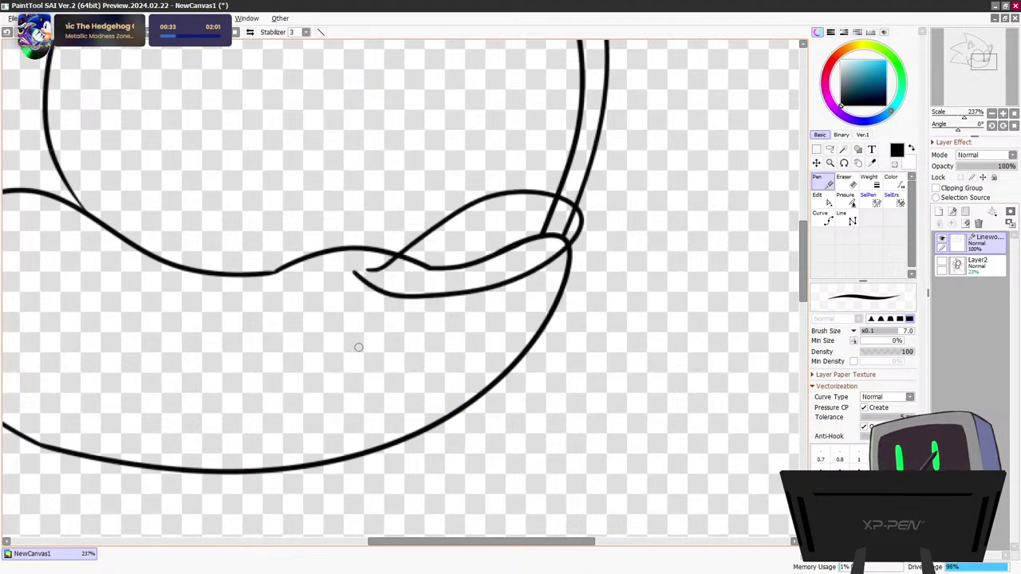
Undo the nose loop and redraw it across the muzzle's upper right edge, with a thinner upper line and an open left end
key(ctrl+z)
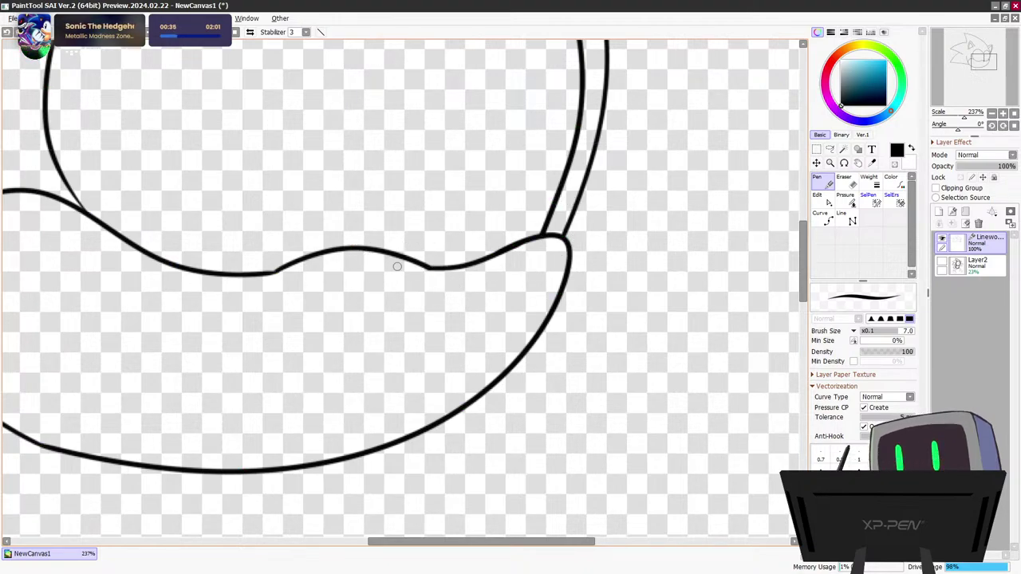
mouse_move(370, 265)
mouse_down()
mouse_move(527, 217)
mouse_move(541, 262)
mouse_move(459, 301)
mouse_move(384, 286)
mouse_move(526, 198)
mouse_move(580, 233)
mouse_move(518, 291)
mouse_move(363, 272)
mouse_up()
key(ctrl+z)
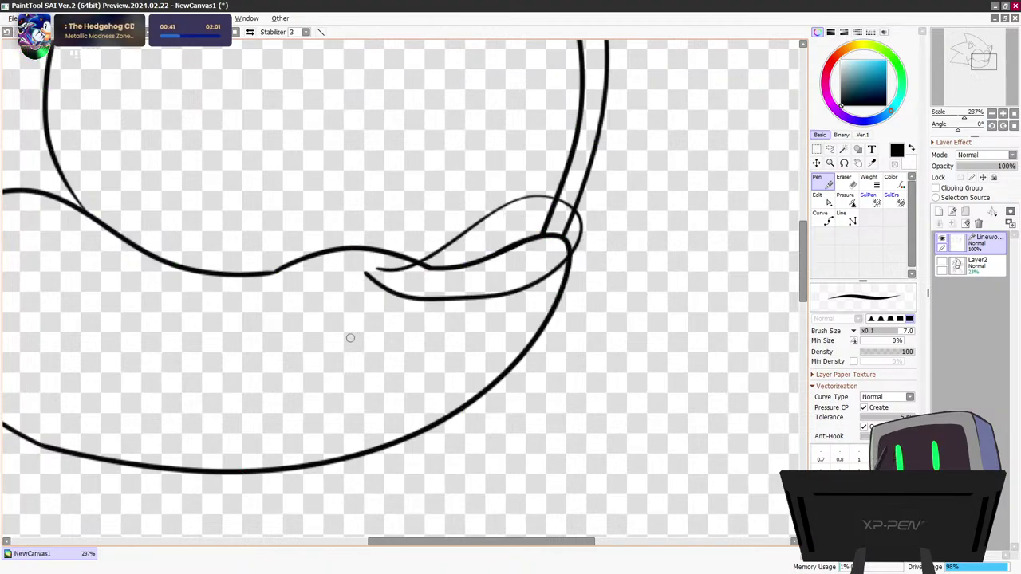
scroll(436, 363, down, 7)
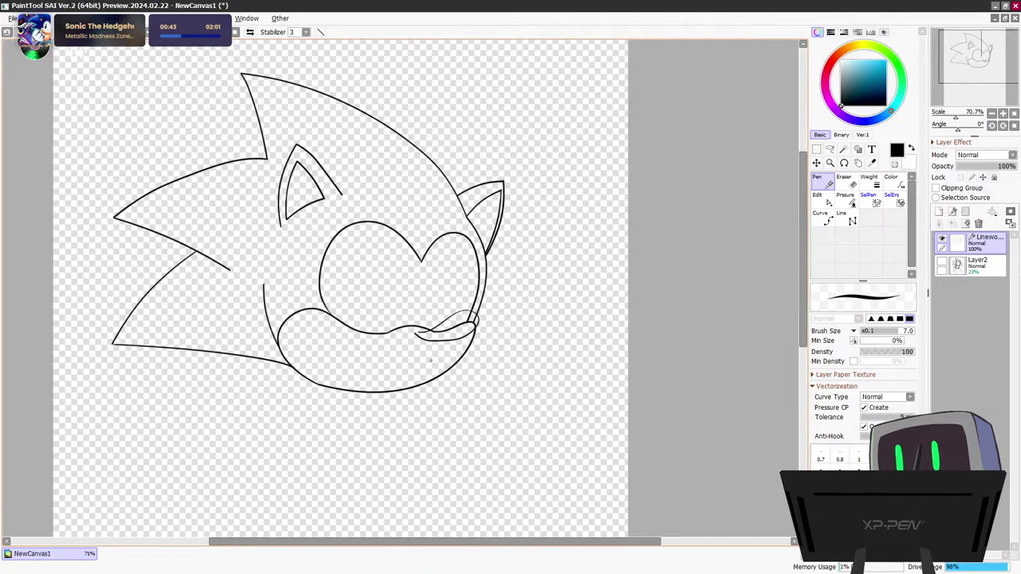
scroll(430, 360, up, 1)
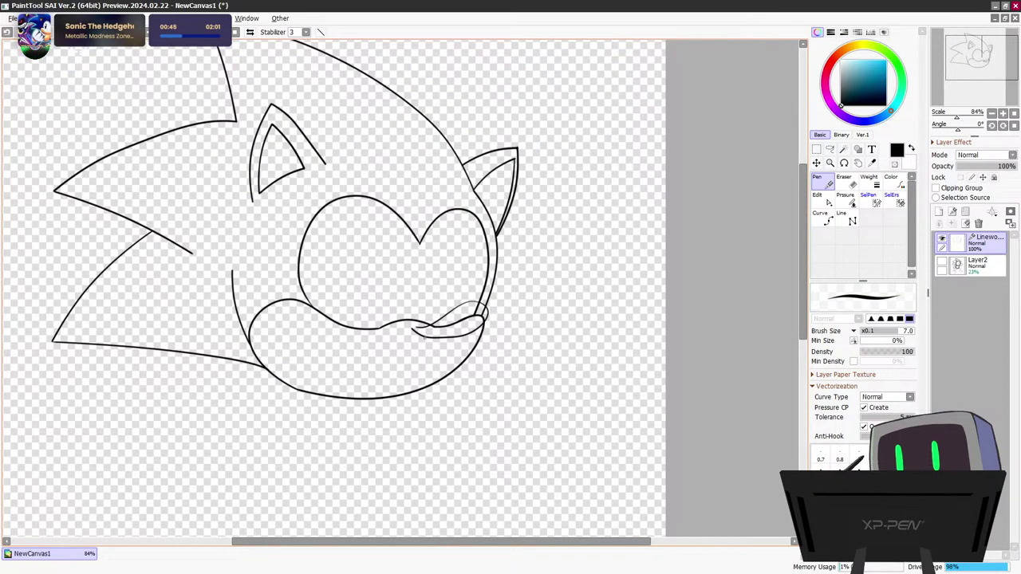
scroll(487, 323, up, 10)
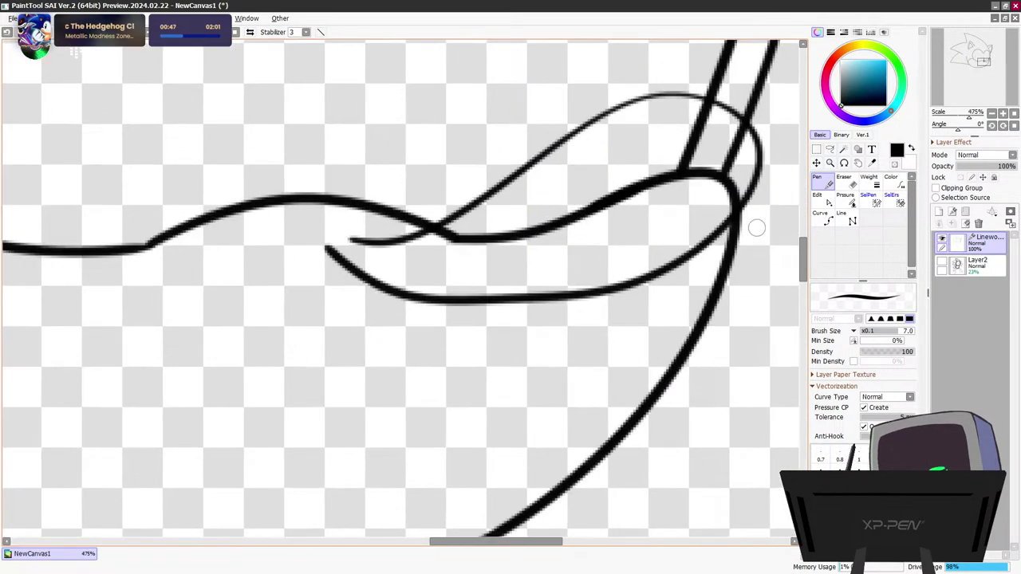
Edit the nose loop's control points to raise its crest slightly and give the upper-left line a deeper inward curve
click(823, 200)
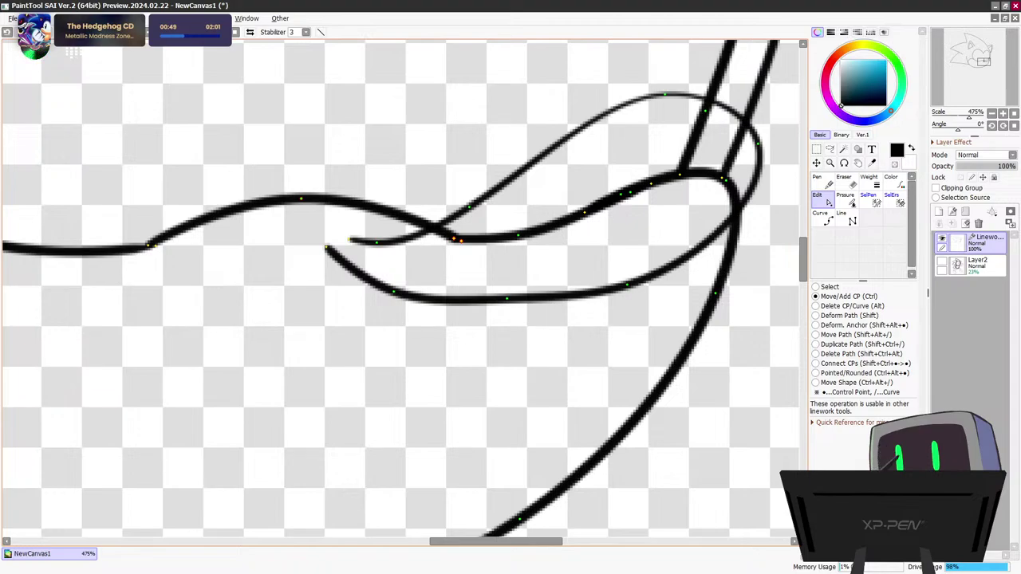
drag(664, 94, 668, 86)
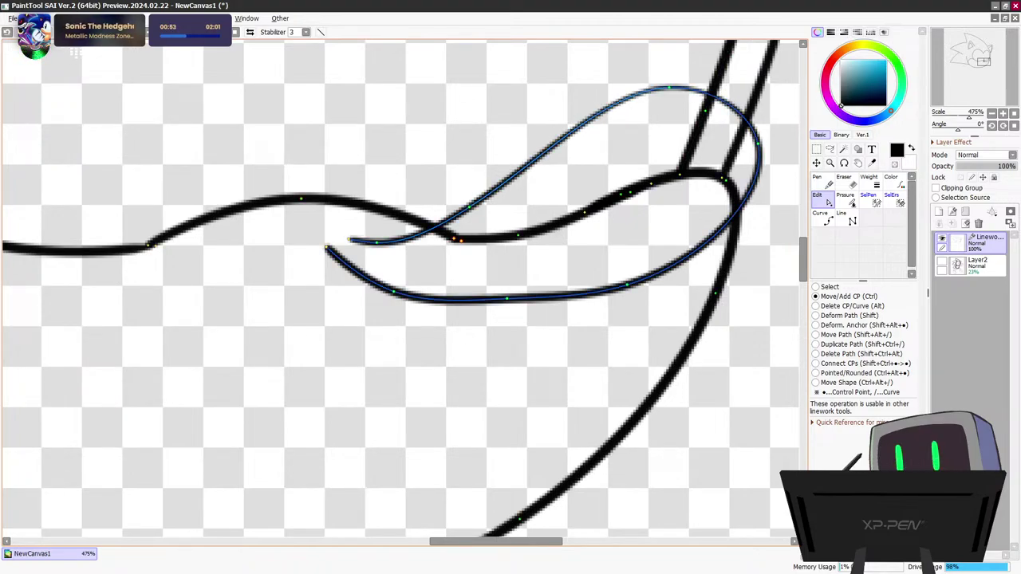
drag(477, 201, 475, 204)
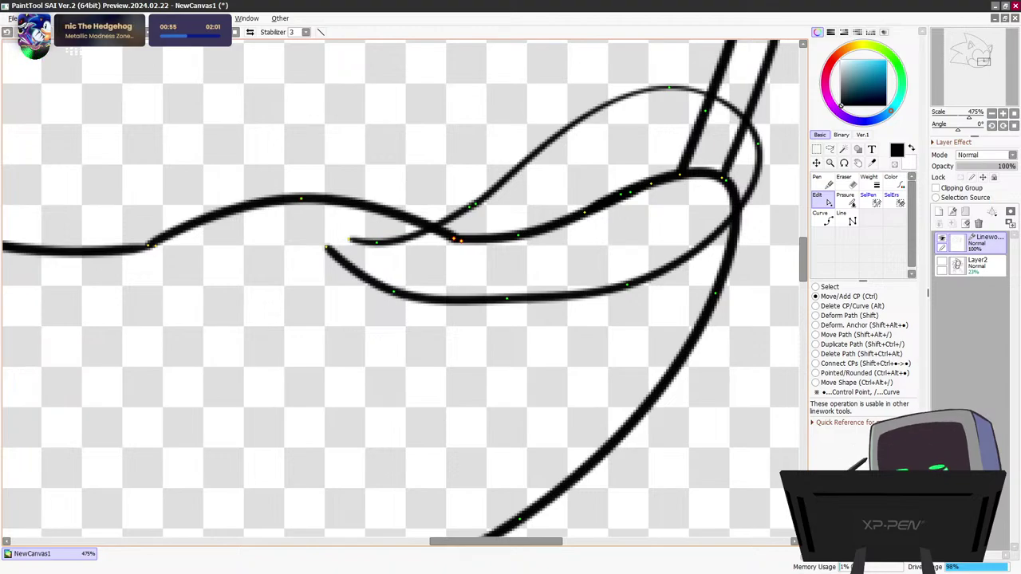
key(ctrl+z)
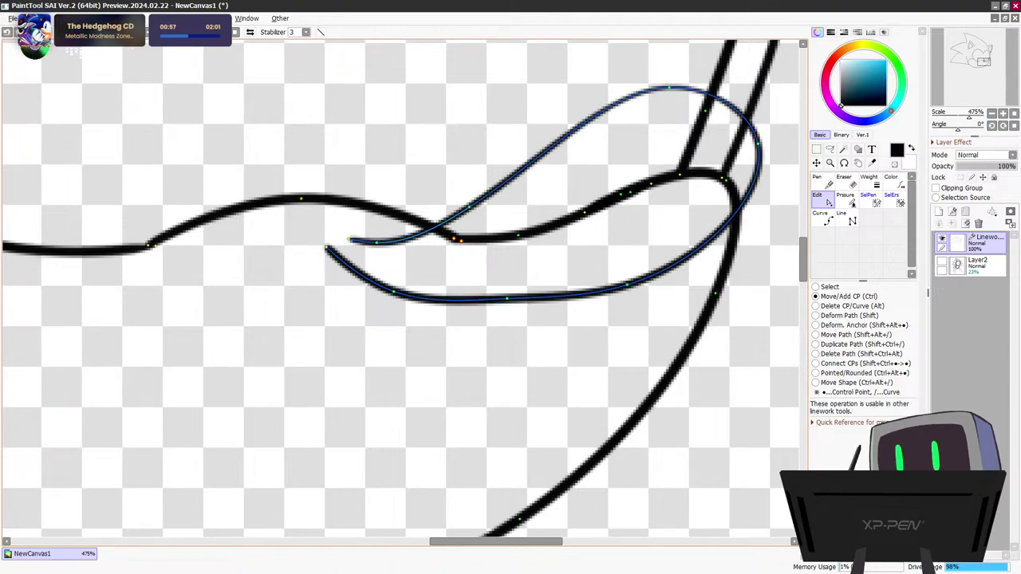
drag(471, 205, 482, 213)
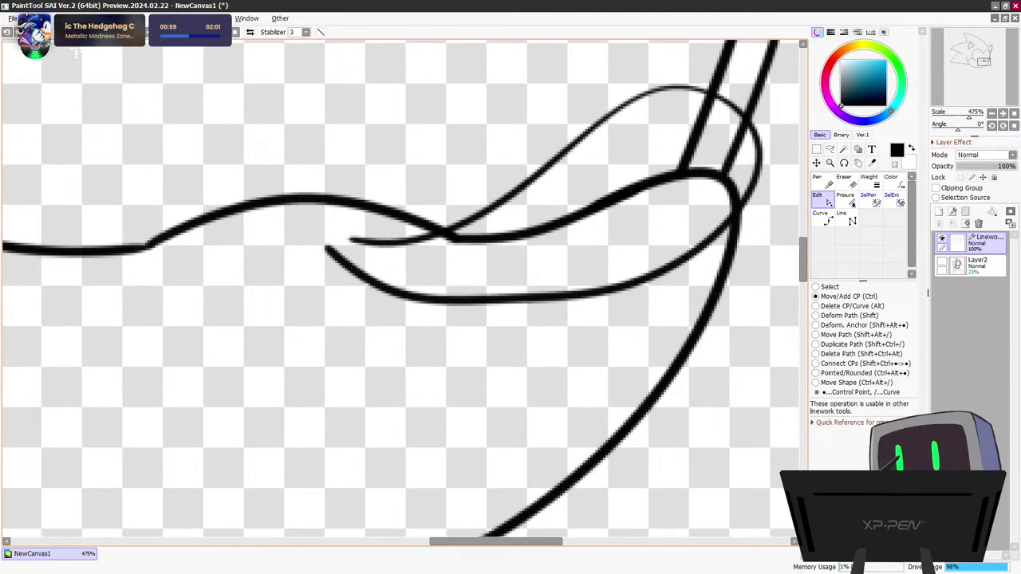
Lower the nose loop's bottom curve, push its right tip slightly outward and close its left end into a point
drag(507, 299, 499, 307)
drag(656, 274, 661, 283)
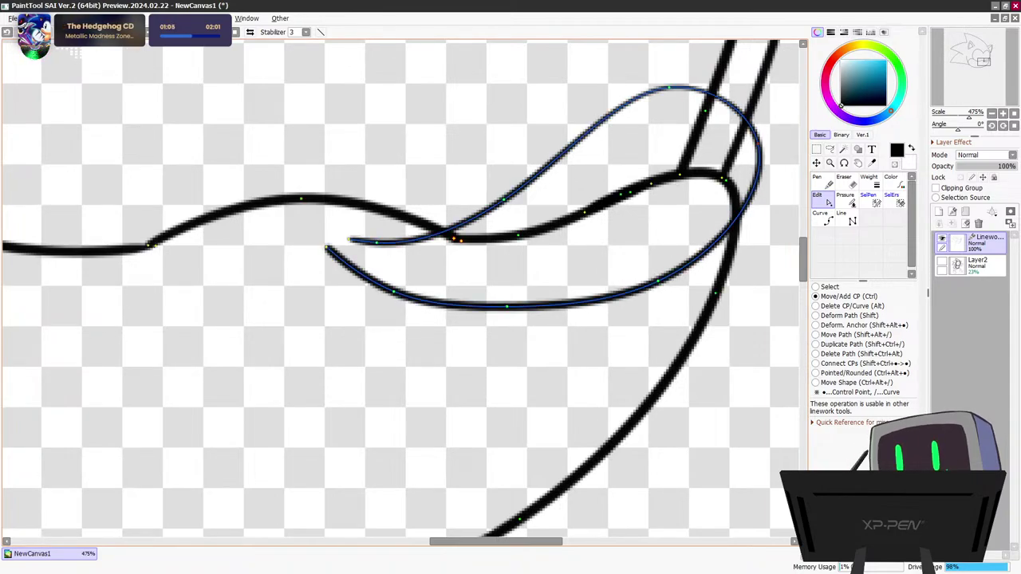
drag(760, 158, 766, 157)
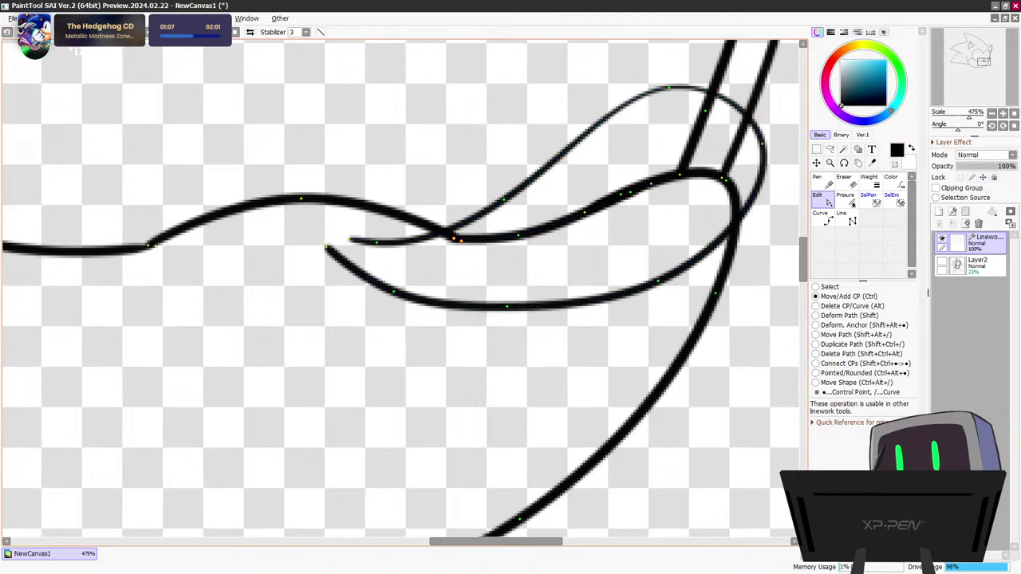
mouse_move(327, 248)
mouse_down()
mouse_move(349, 240)
mouse_move(309, 246)
mouse_up()
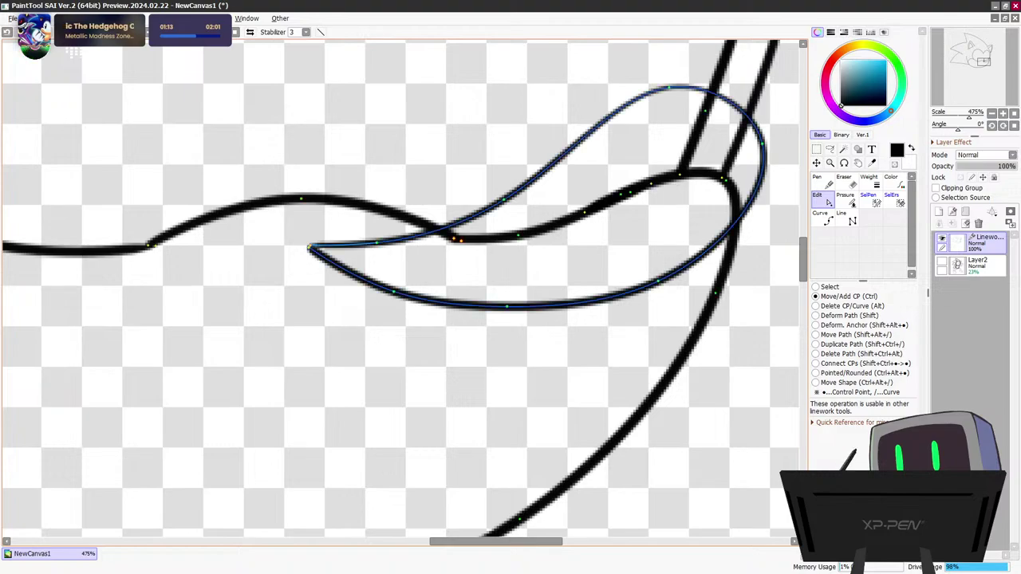
scroll(453, 252, down, 10)
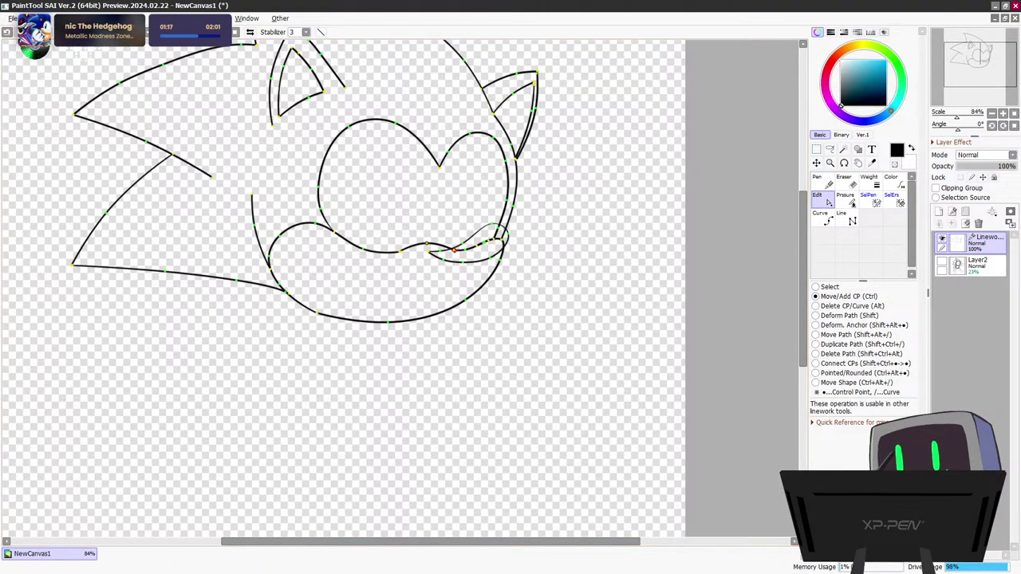
Remove the reshaped nose loop from the muzzle's upper edge
key(alt+Tab)
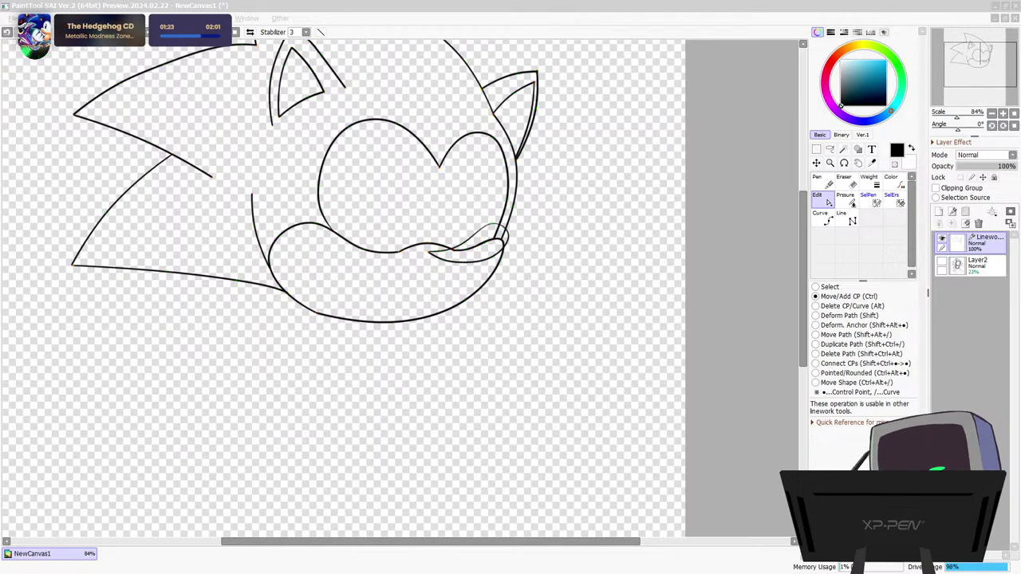
drag(429, 252, 484, 259)
key(ctrl+z)
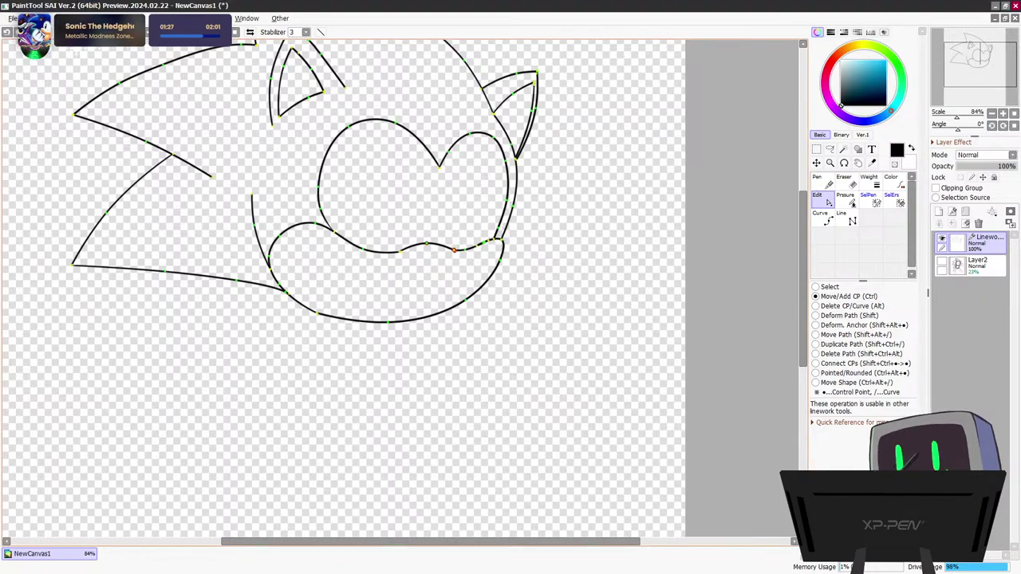
Try inking a flatter, narrow nose loop with a hooked left end using the Pen, and undo the stroke
scroll(433, 269, up, 8)
scroll(412, 265, down, 3)
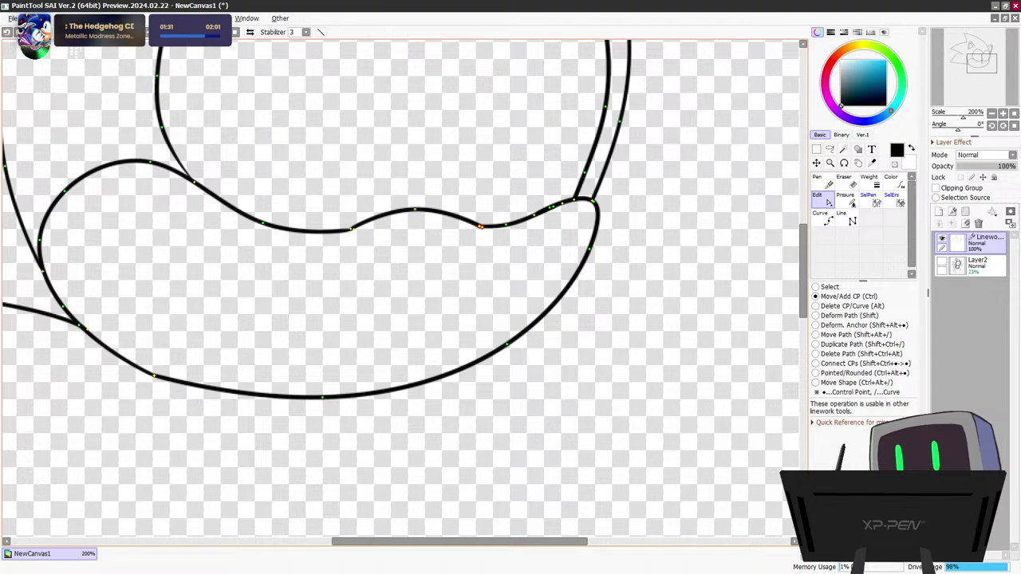
scroll(399, 287, up, 2)
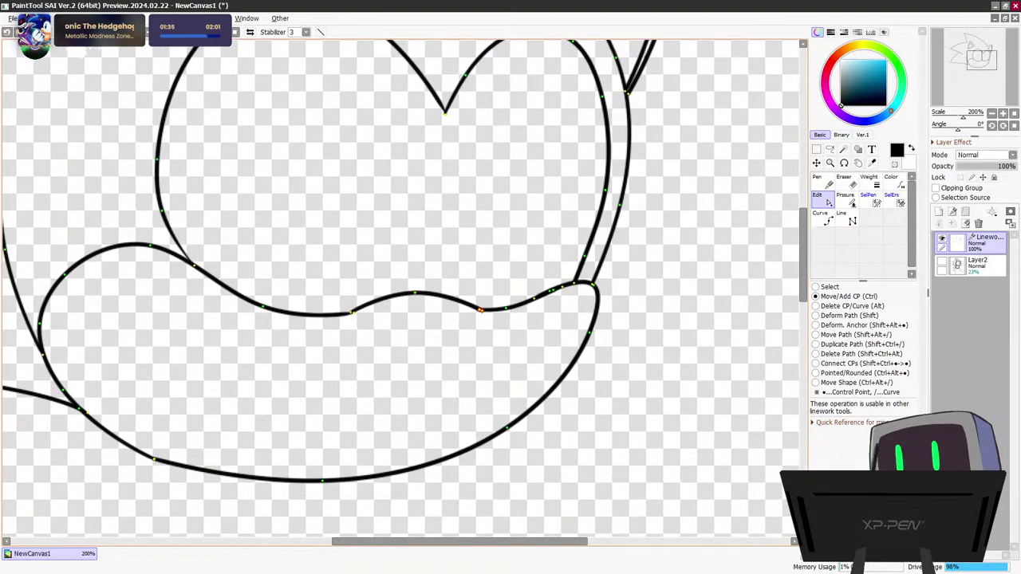
key(n)
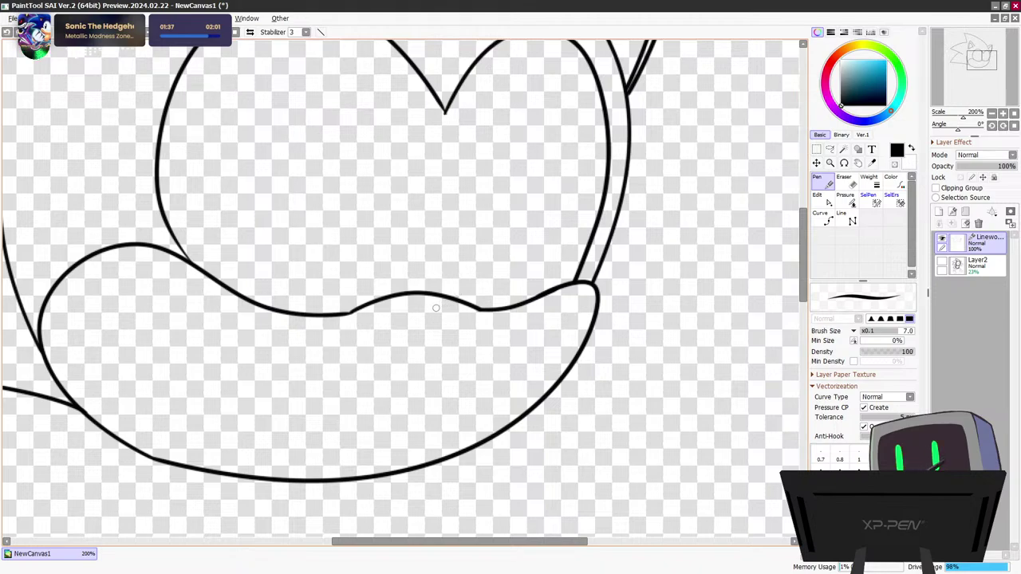
mouse_move(435, 309)
mouse_down()
mouse_move(612, 269)
mouse_move(497, 332)
mouse_move(419, 327)
mouse_up()
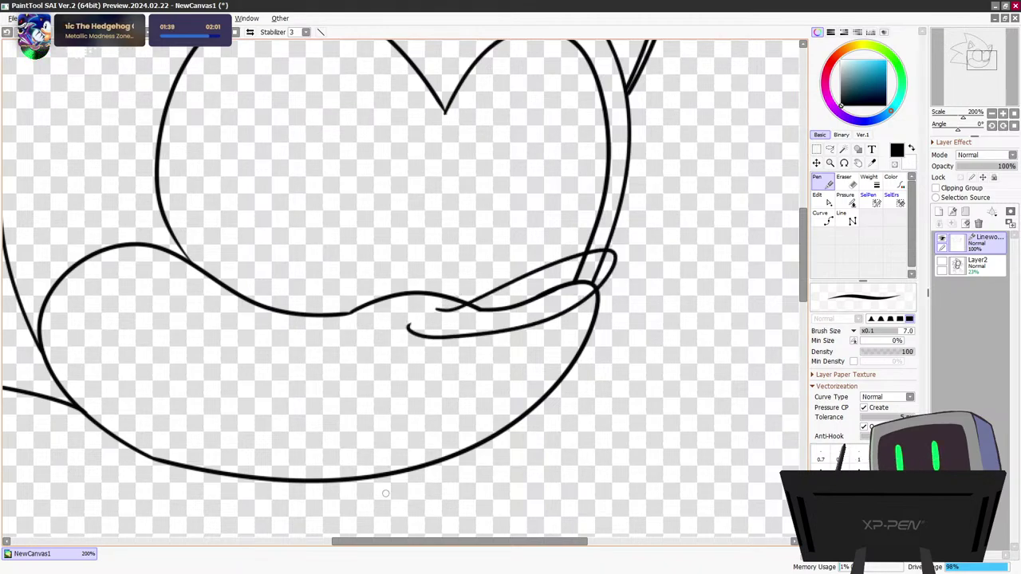
key(ctrl+z)
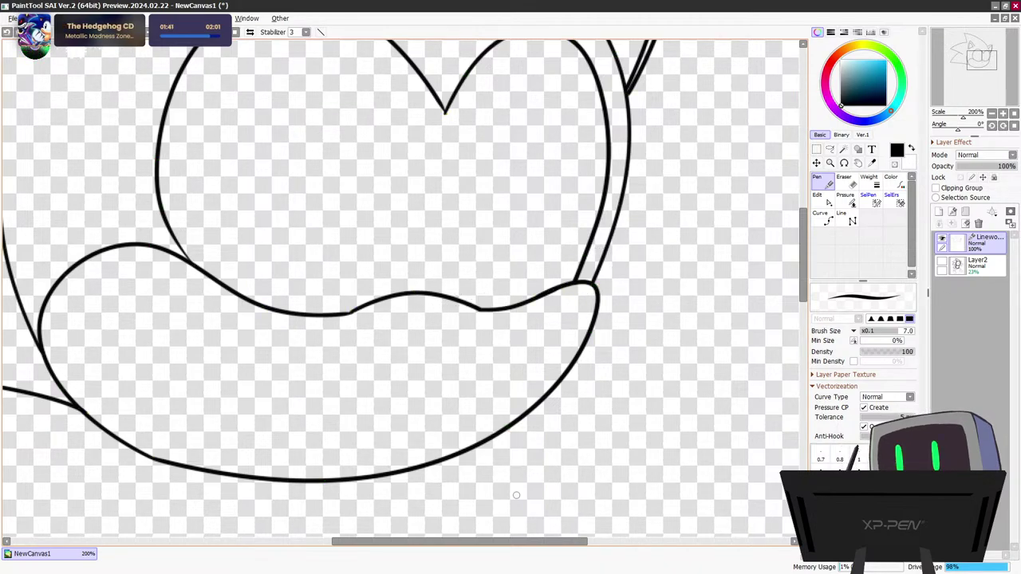
Ink the nose as a large slanted oval over the muzzle's right corner, extending past the face contour, undoing unsuitable attempts
mouse_move(460, 307)
mouse_down()
mouse_move(562, 307)
mouse_move(407, 342)
mouse_move(589, 244)
mouse_move(439, 341)
mouse_move(480, 309)
mouse_move(491, 351)
mouse_move(466, 300)
mouse_move(409, 343)
mouse_move(646, 248)
mouse_move(406, 347)
mouse_move(597, 246)
mouse_move(477, 343)
mouse_move(429, 317)
mouse_up()
key(ctrl+z)
key(ctrl+z)
key(ctrl+z)
key(ctrl+z)
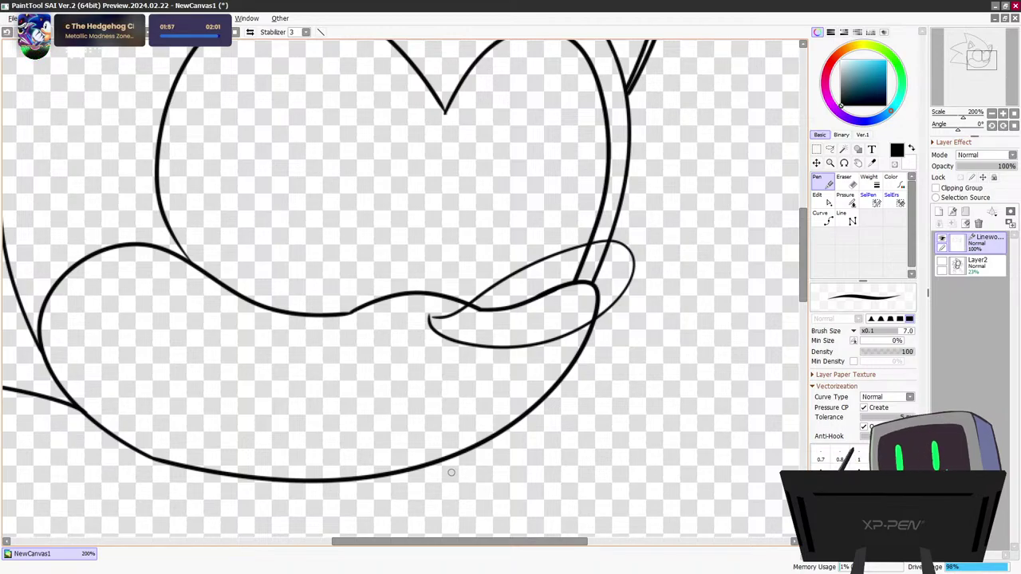
scroll(624, 241, down, 6)
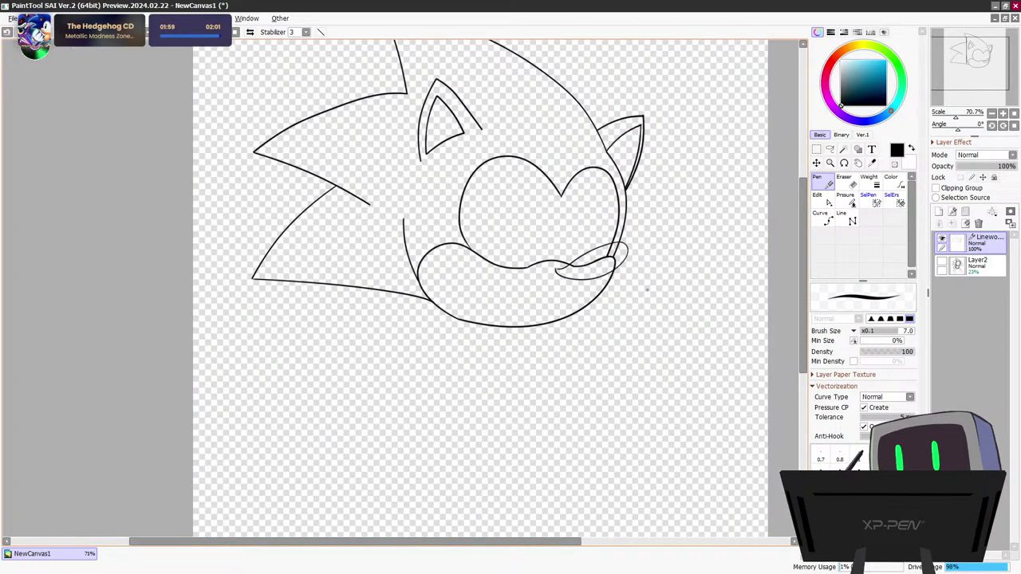
scroll(610, 293, up, 4)
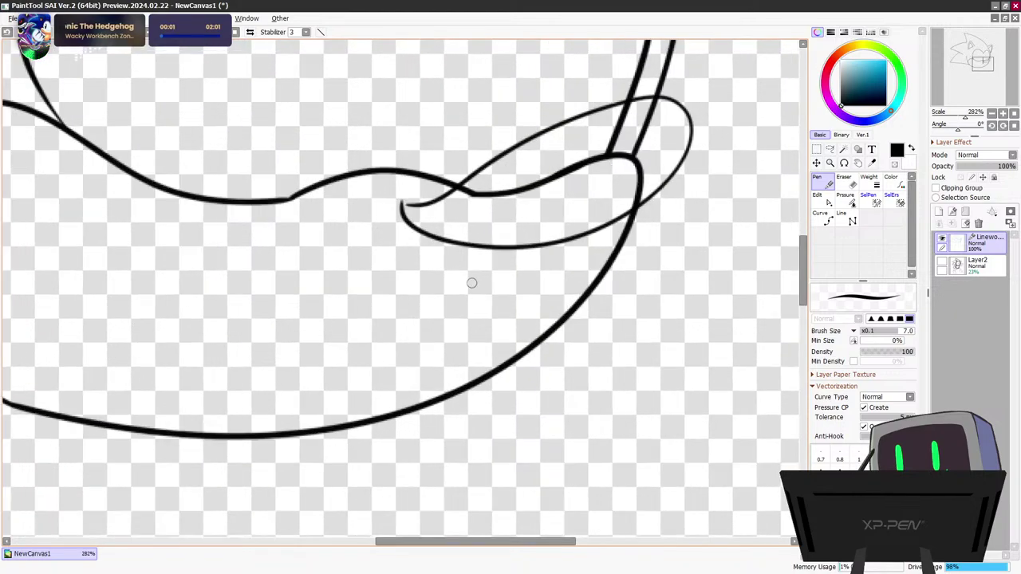
Select the nose loop's path and scale it down with a transform so its right tip meets the face's inner contour
click(822, 199)
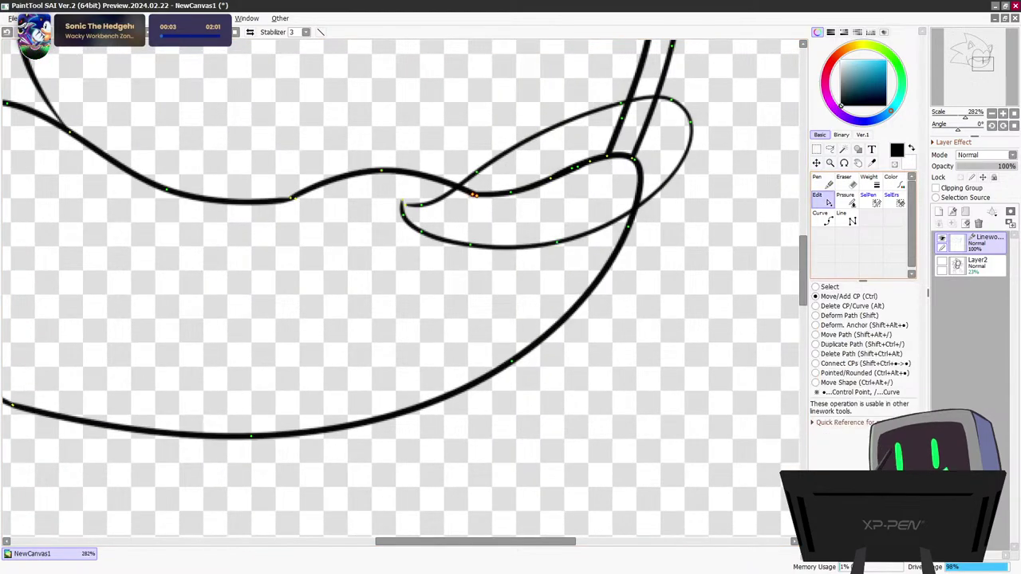
click(829, 287)
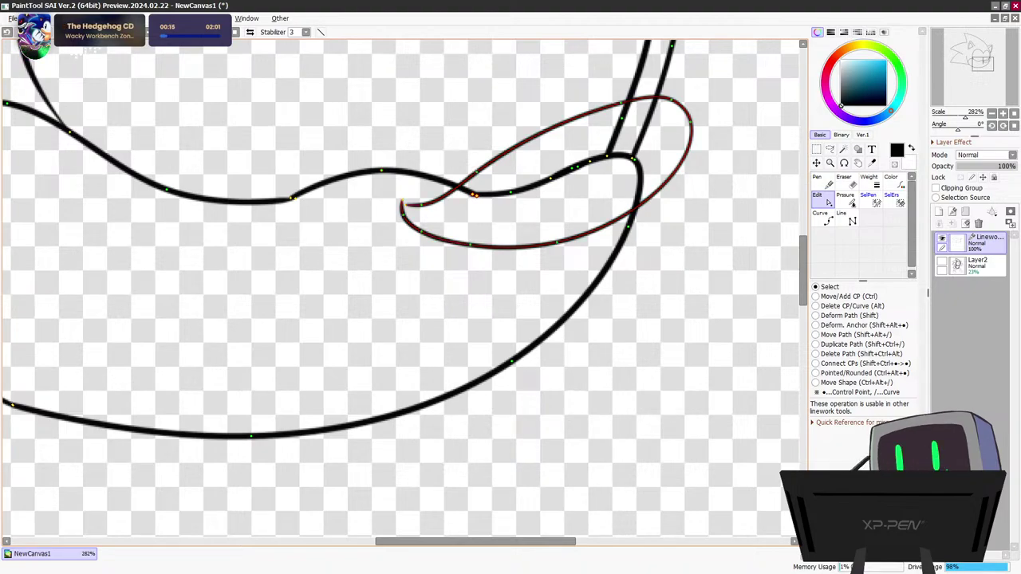
key(ctrl+t)
drag(695, 172, 609, 171)
key(Return)
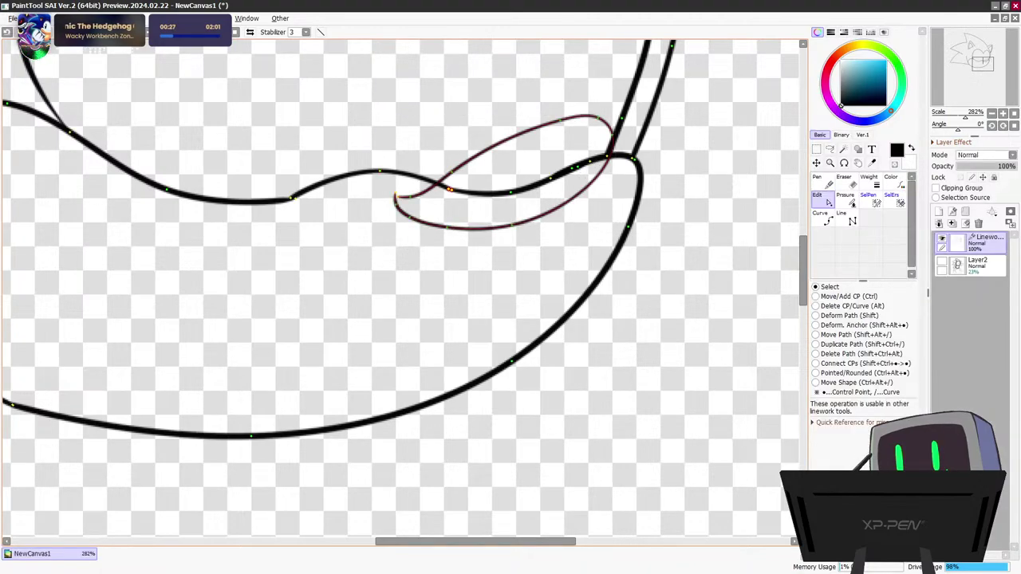
Undo the last transform of the leaf-shaped path at the muzzle's upper edge, along with the trial control-point move
key(ctrl+z)
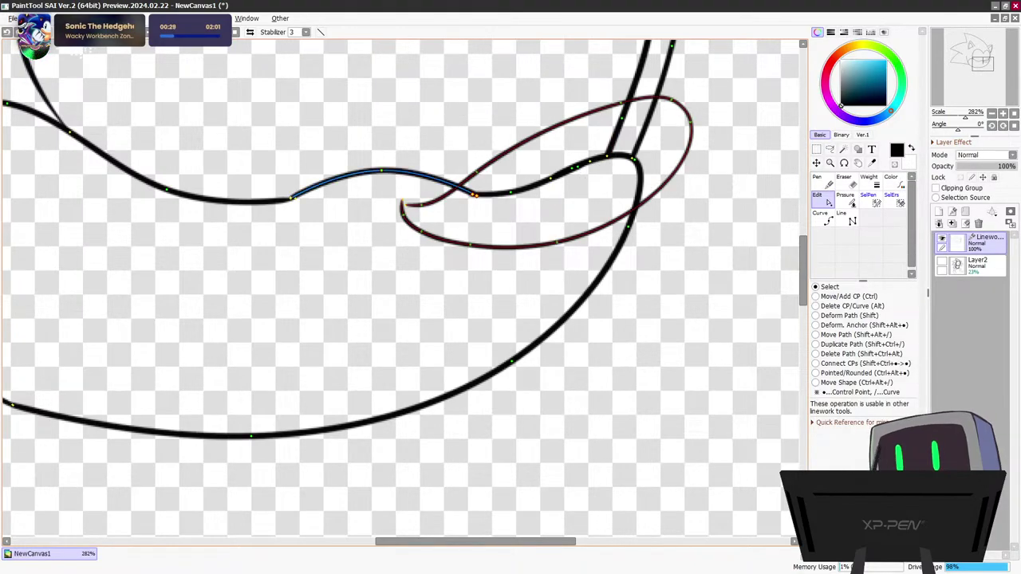
click(849, 297)
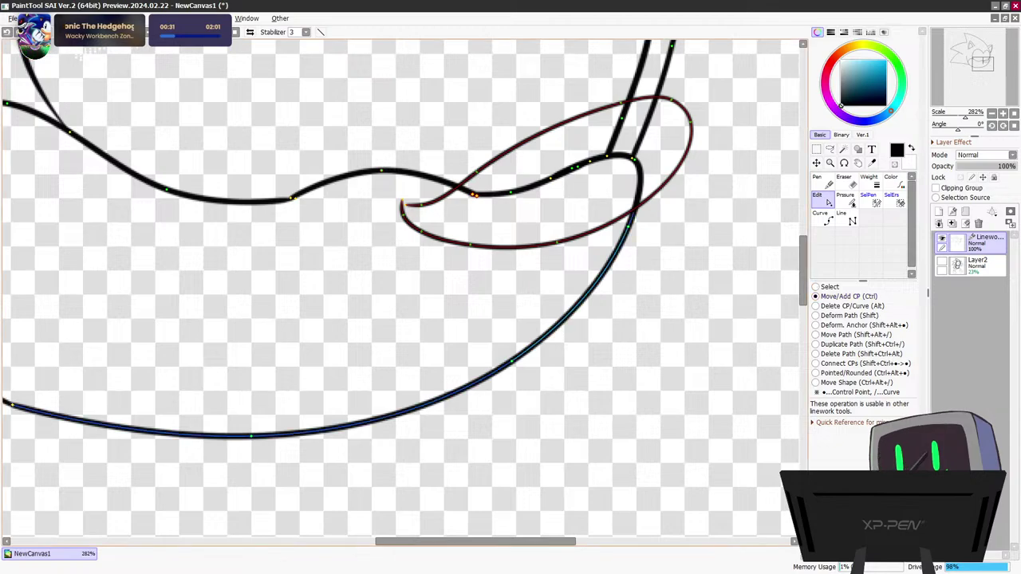
drag(595, 231, 591, 252)
key(ctrl+z)
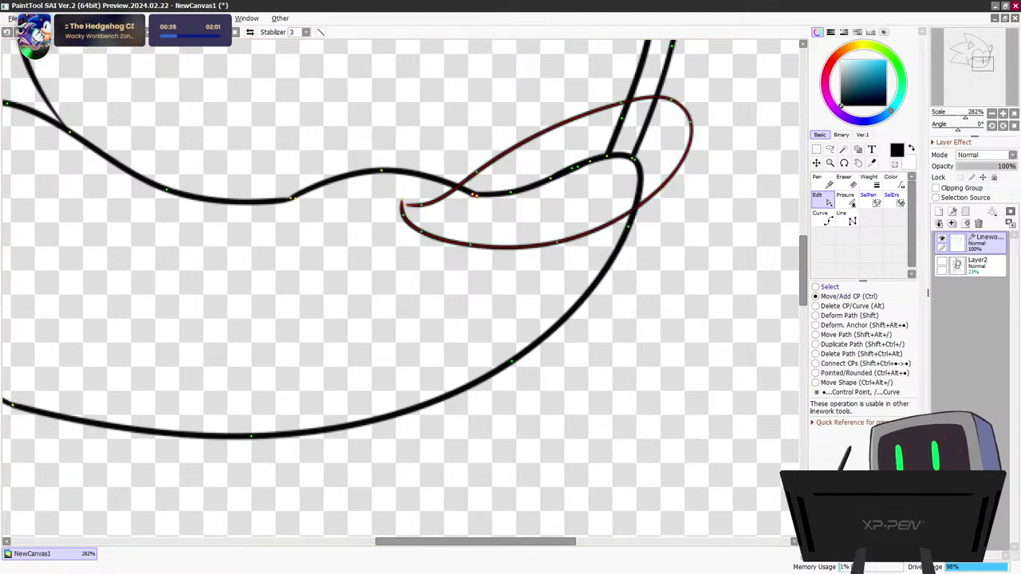
Move the whole leaf-shaped path off the muzzle into the empty area below and to its right
click(840, 335)
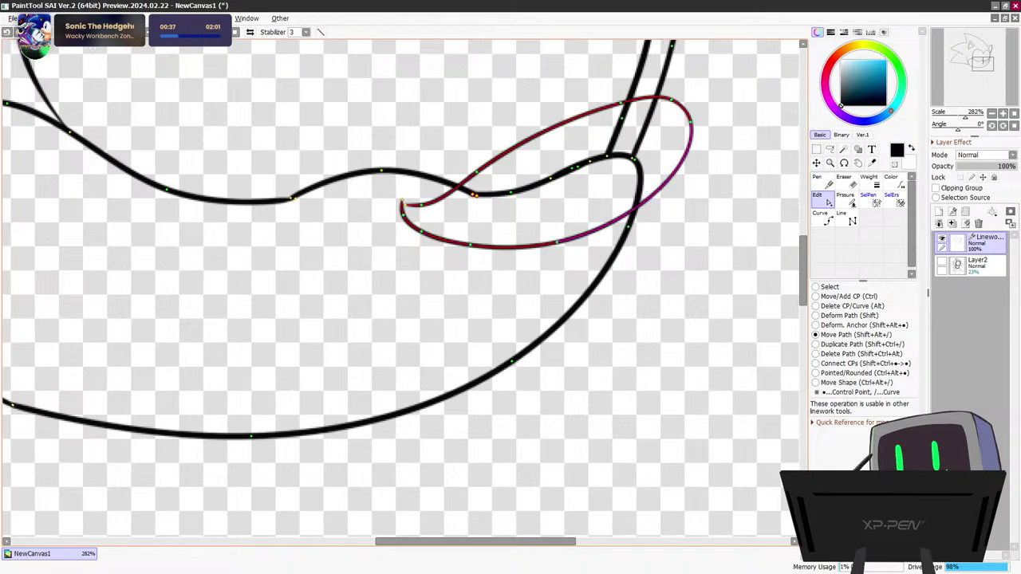
drag(634, 210, 684, 262)
key(ctrl+z)
key(ctrl+z)
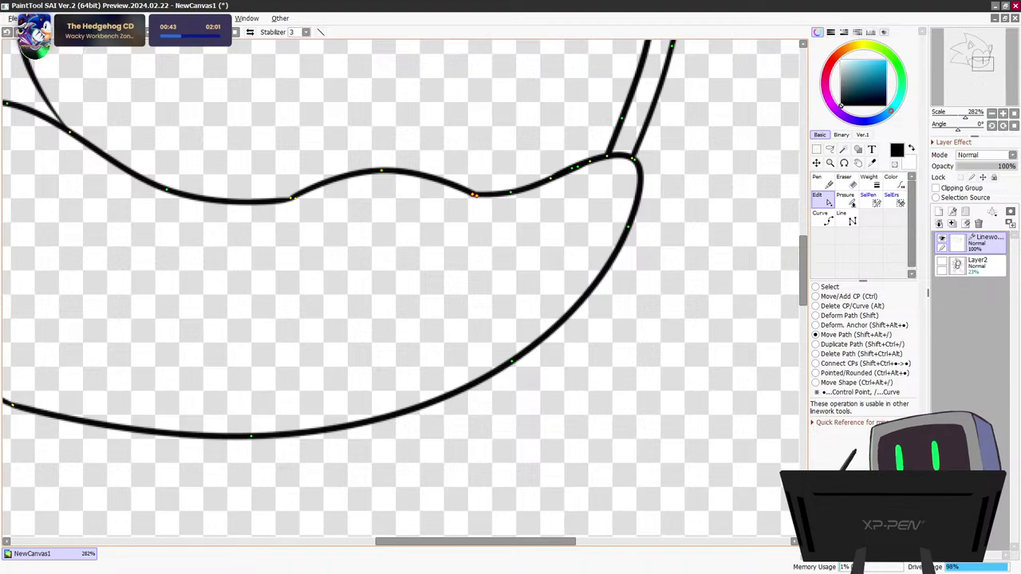
key(ctrl+y)
drag(612, 220, 732, 414)
scroll(626, 346, down, 5)
scroll(705, 352, up, 4)
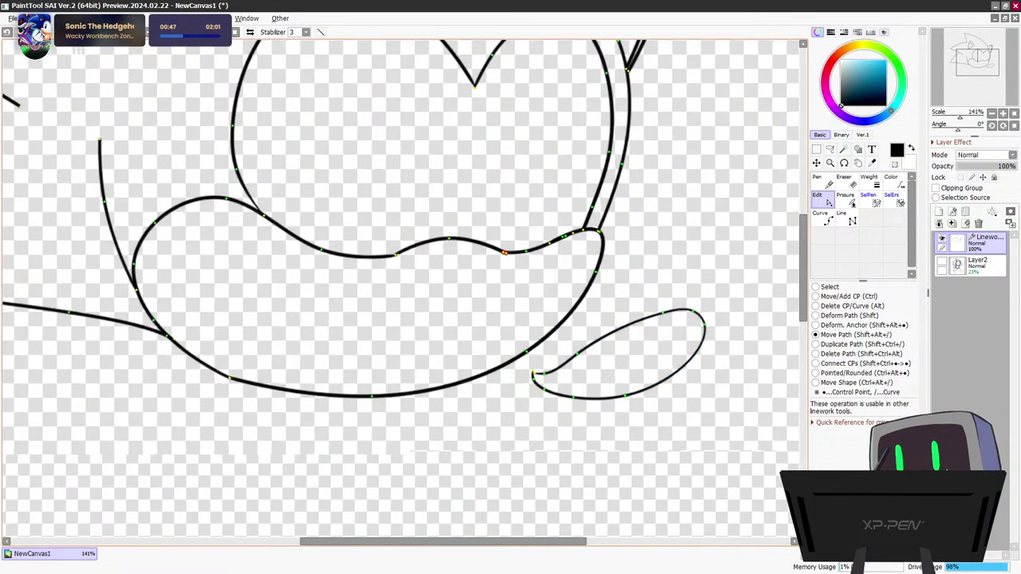
Select the control points of the detached leaf-shaped path instead of those on the wavy muzzle line
key(ctrl+t)
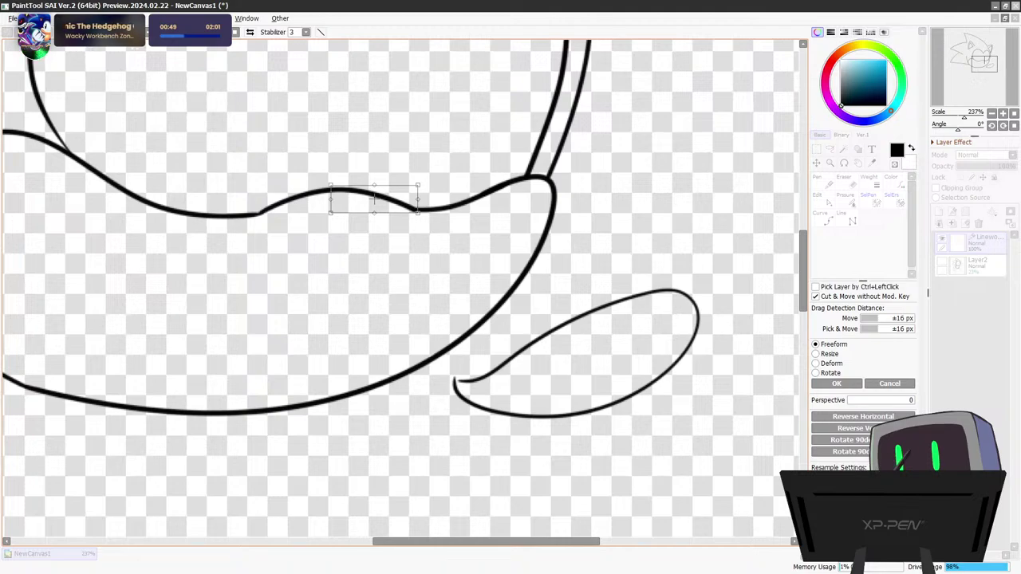
key(Return)
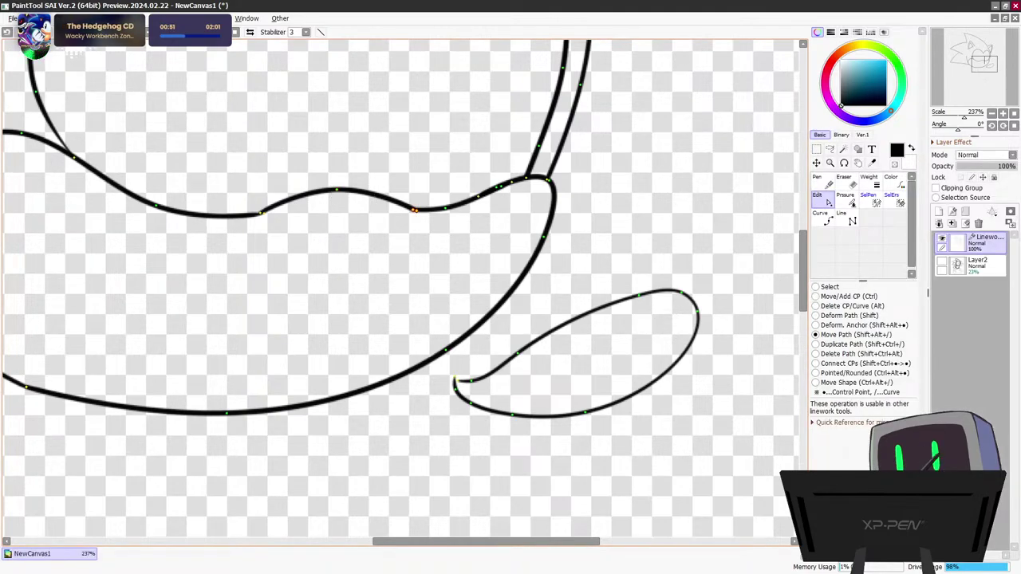
click(830, 288)
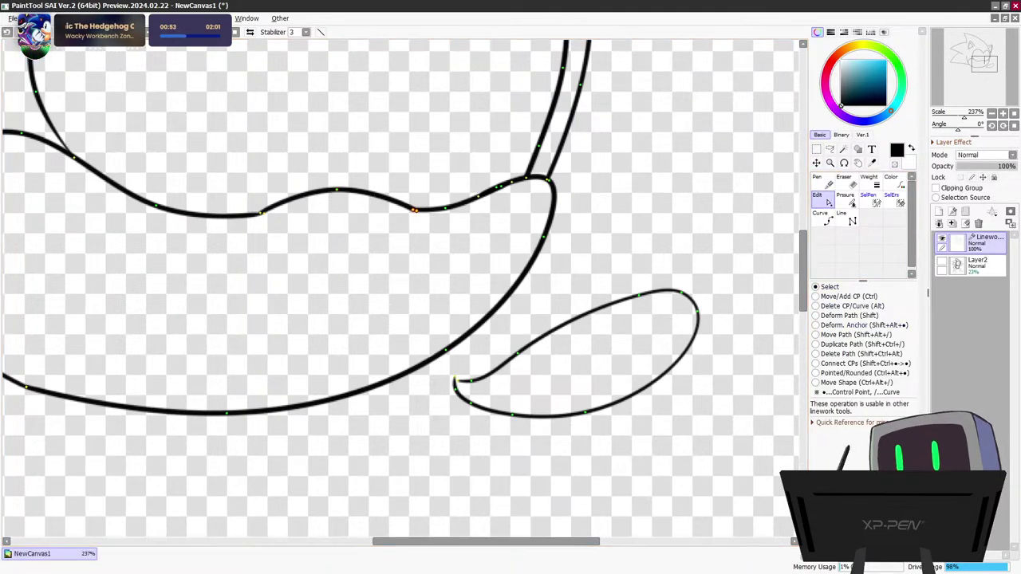
drag(424, 461, 627, 468)
drag(717, 465, 449, 368)
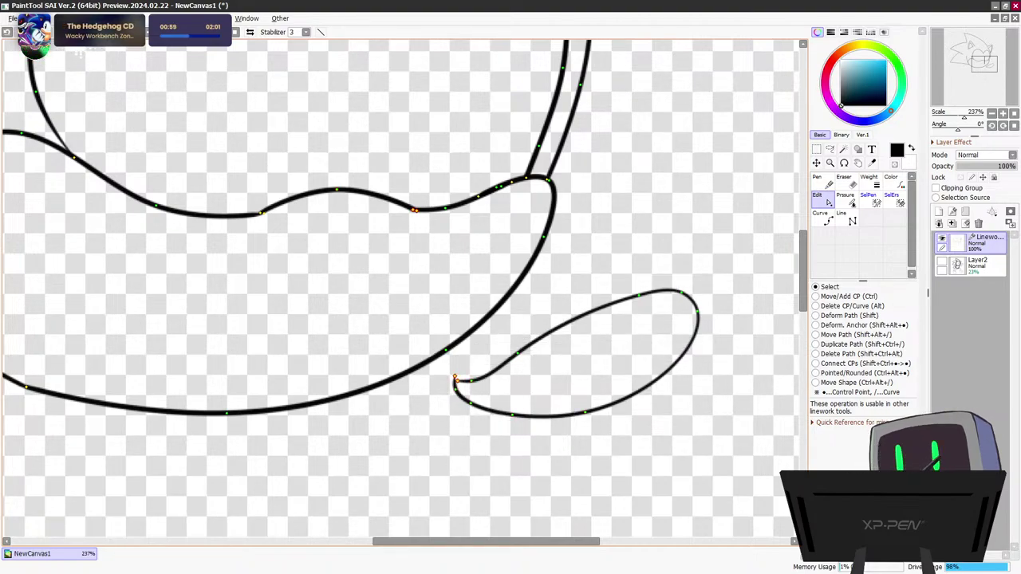
key(alt)
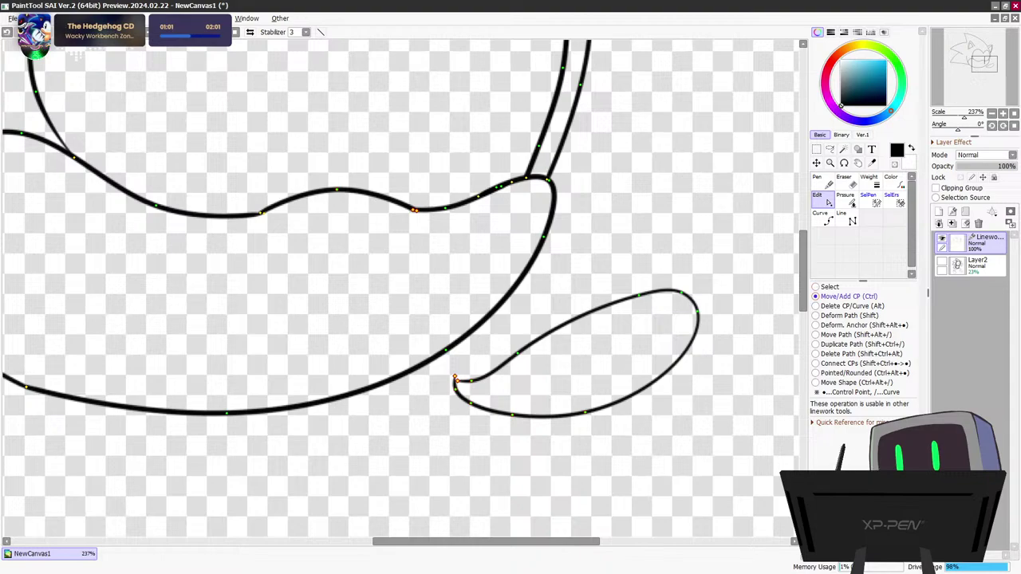
key(shift+alt)
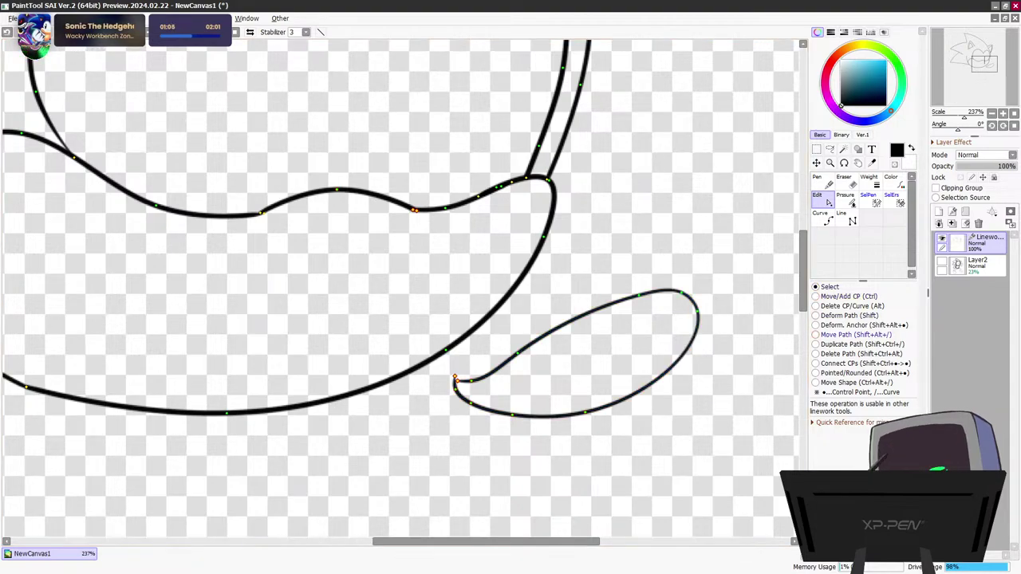
key(shift+ctrl)
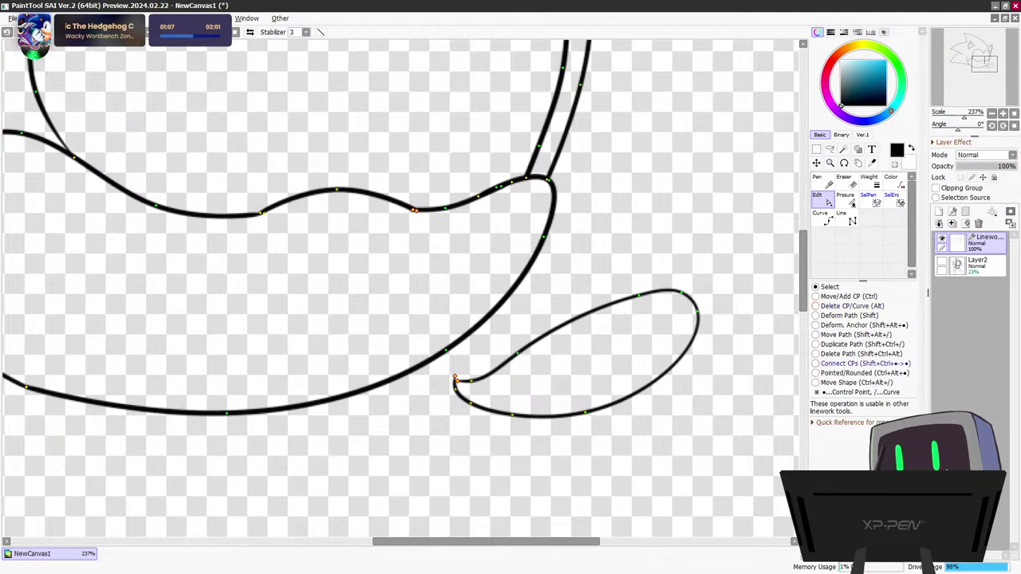
key(shift+alt)
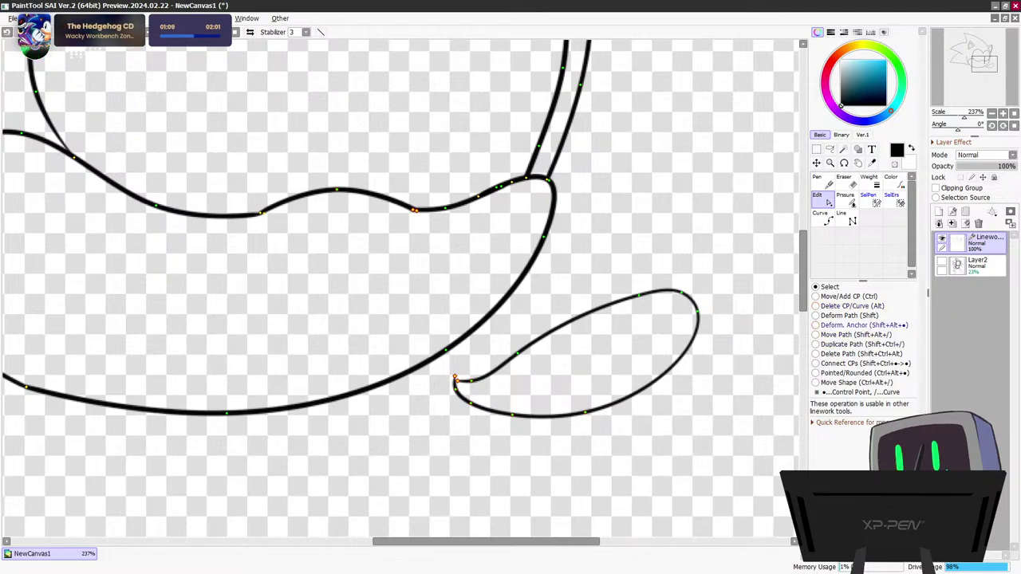
key(shift+alt)
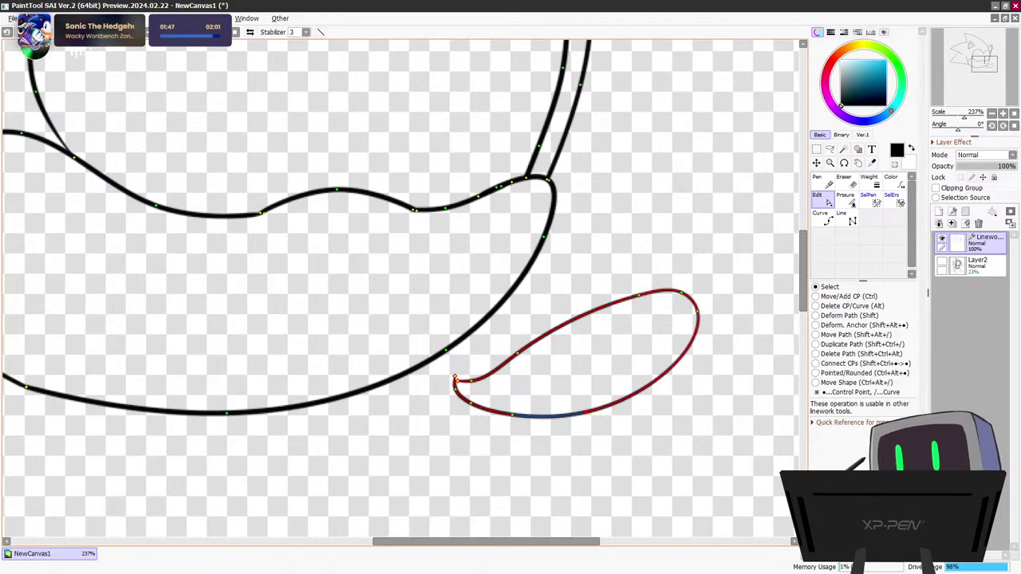
Transform the leaf-shaped path, scaling it down slightly and moving it back over the right part of the wavy muzzle line
key(ctrl+t)
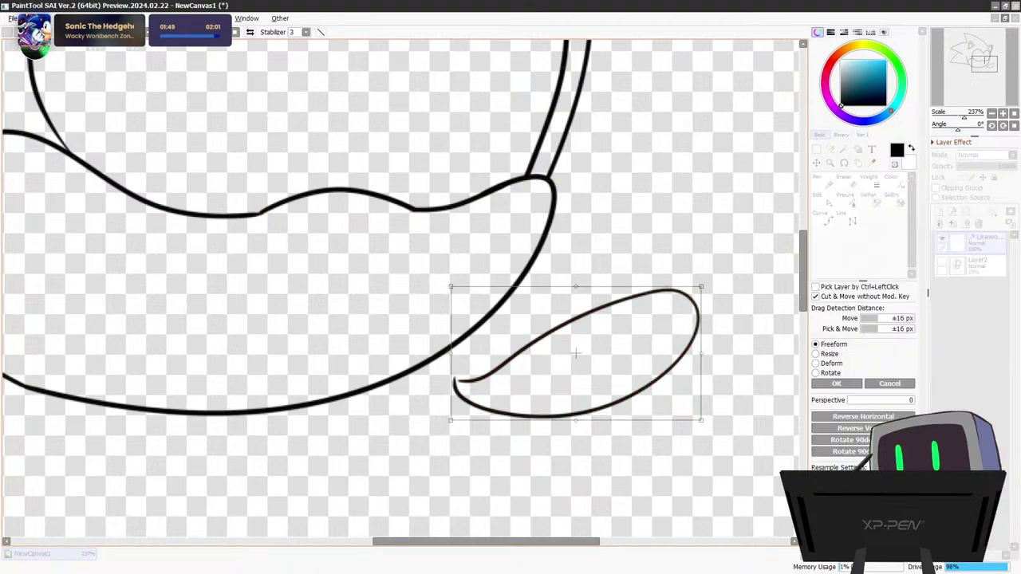
drag(702, 286, 681, 298)
drag(618, 379, 471, 192)
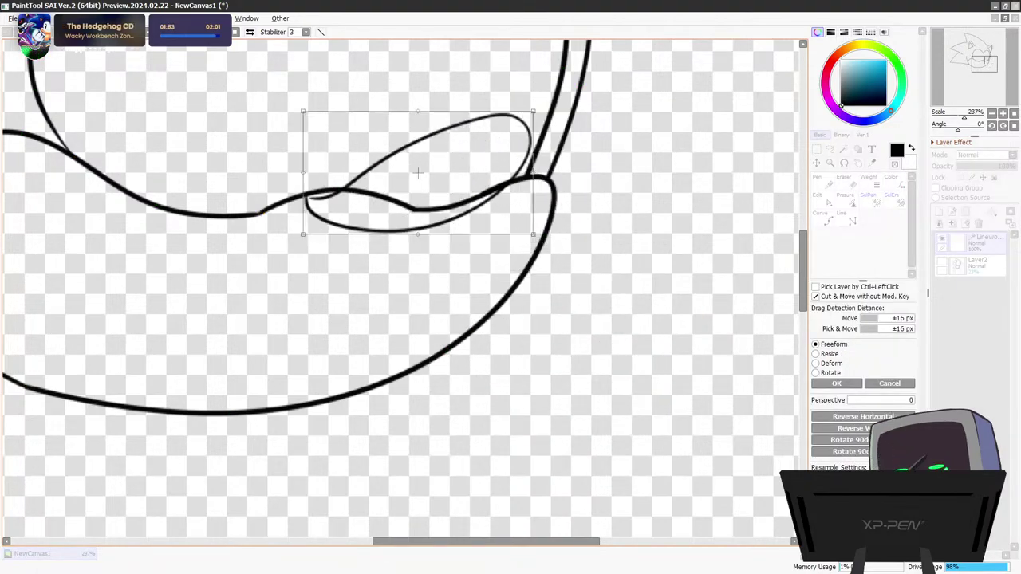
Rotate the leaf-shaped path slightly clockwise, shrink it further, and align its right end with the muzzle's upper-right corner
scroll(471, 192, down, 5)
scroll(634, 204, up, 2)
scroll(630, 194, up, 1)
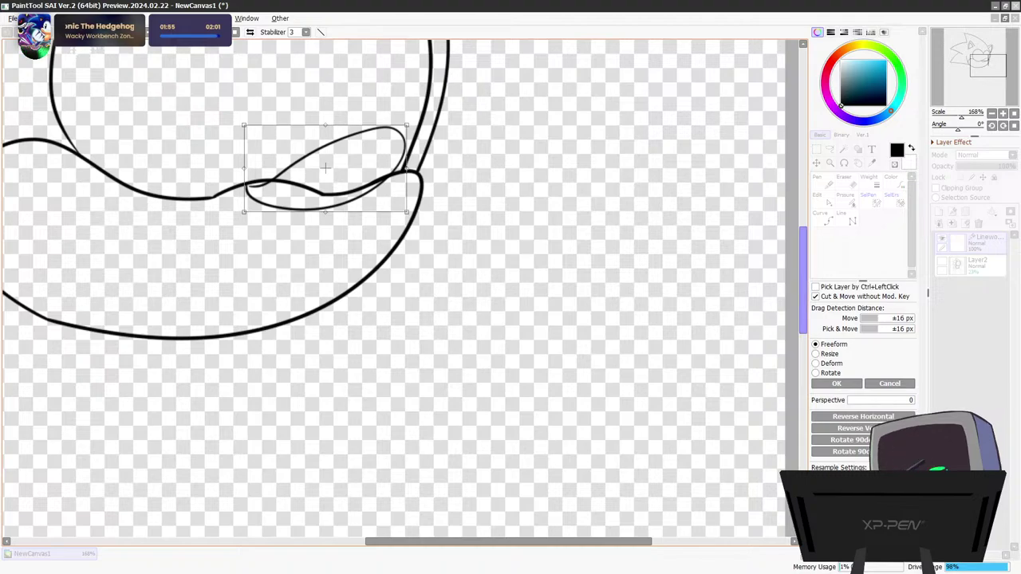
drag(803, 280, 803, 258)
drag(326, 269, 355, 281)
drag(462, 262, 464, 274)
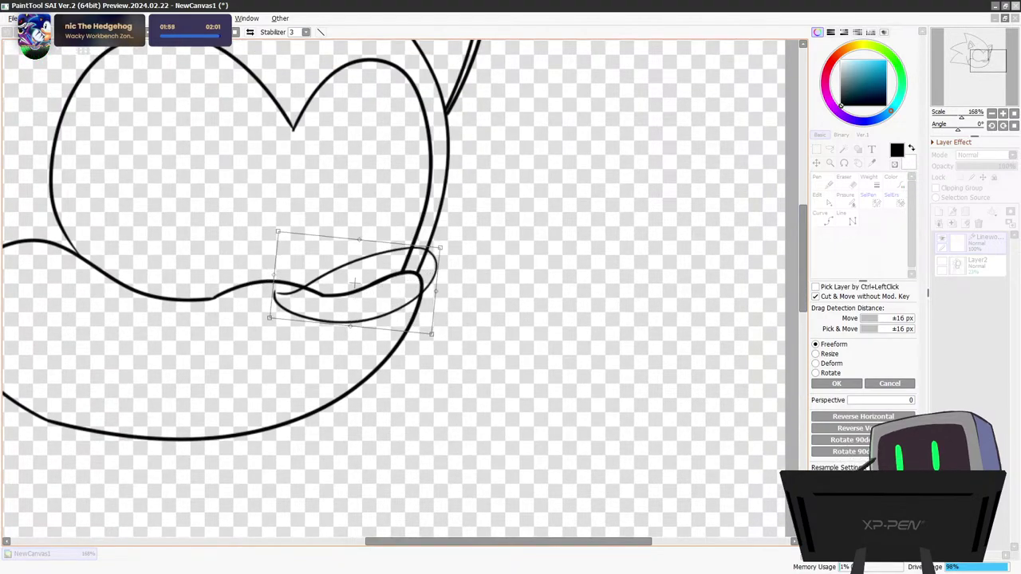
drag(355, 283, 355, 288)
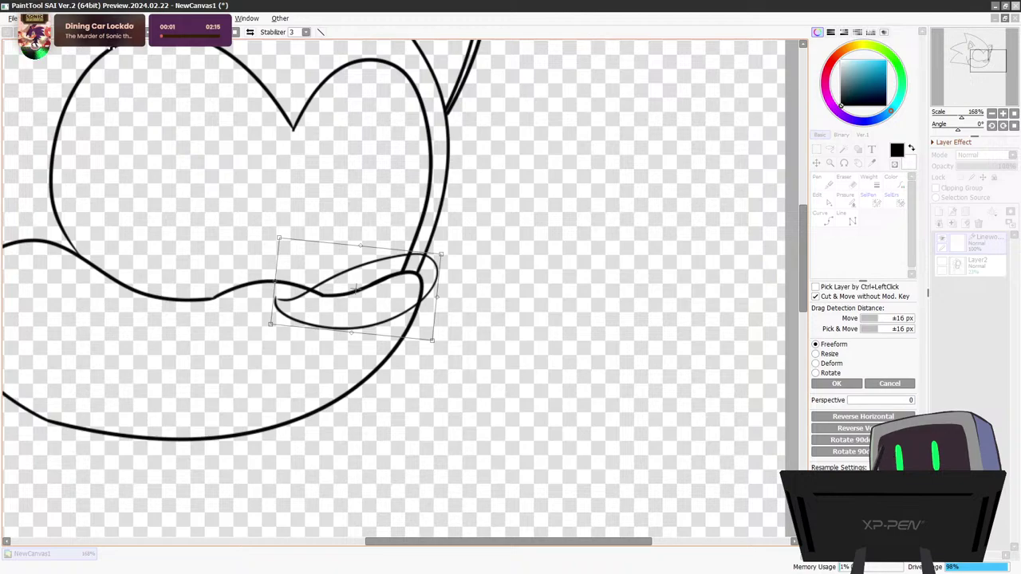
mouse_move(441, 255)
mouse_down()
mouse_move(414, 266)
mouse_move(438, 271)
mouse_up()
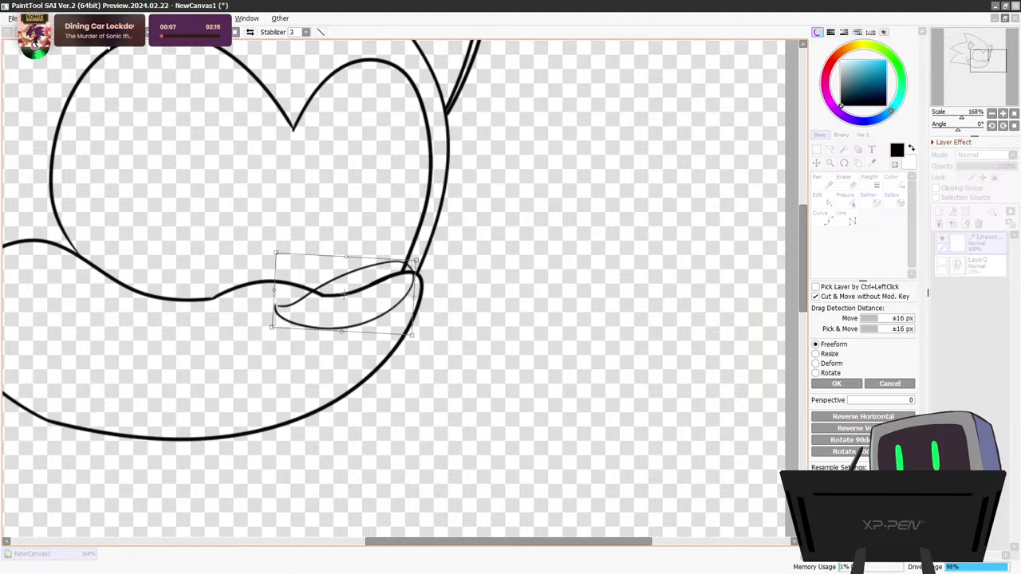
drag(343, 294, 349, 292)
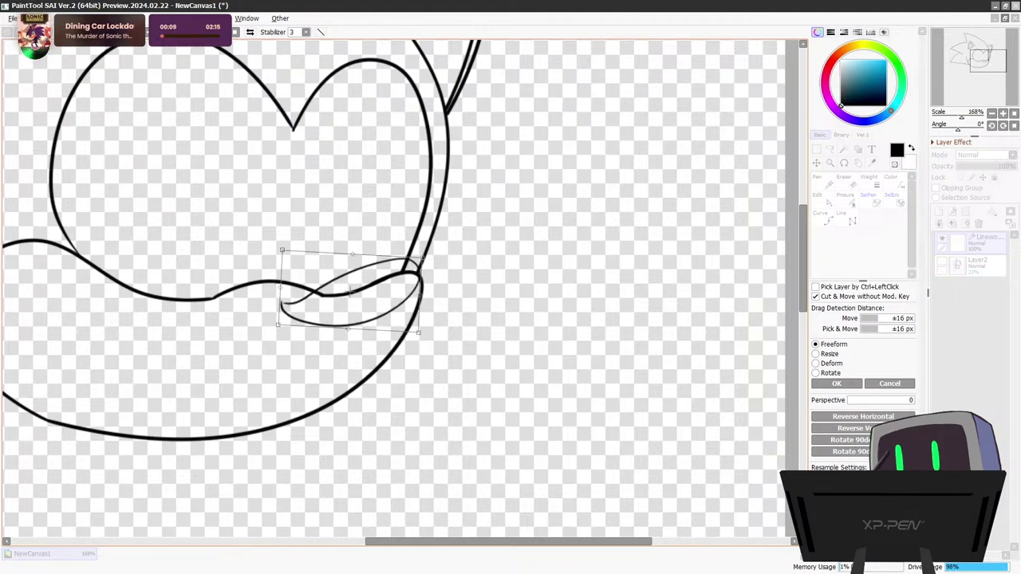
key(Return)
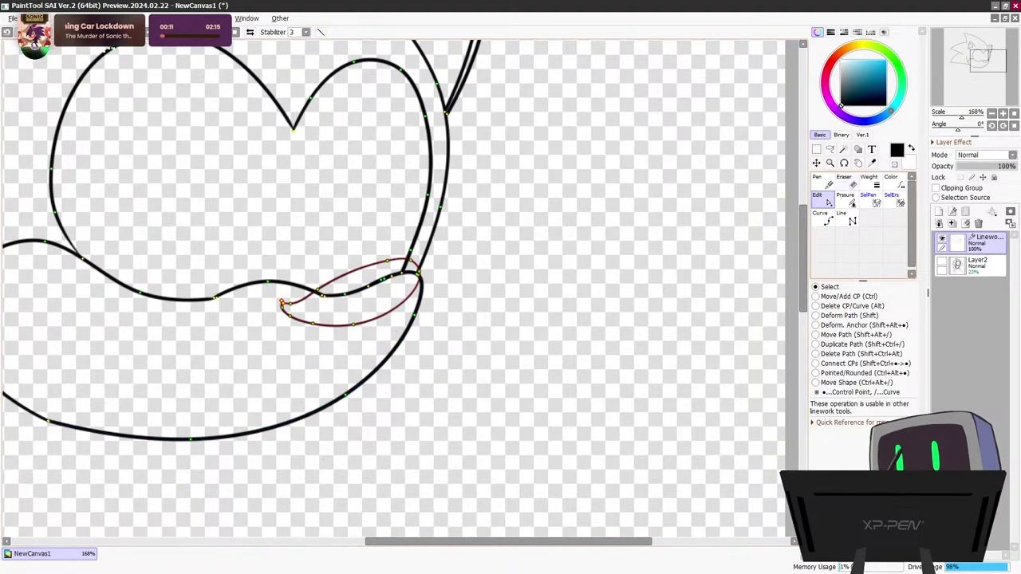
Close the gap at the leaf shape's left tip by moving the upper line's end point onto the lower line's end
key(n)
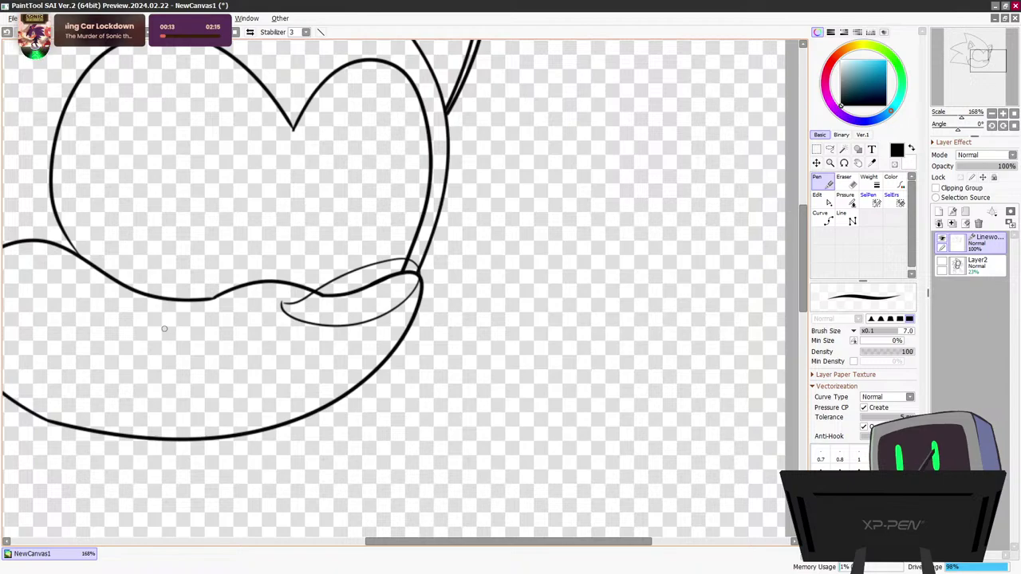
key(c)
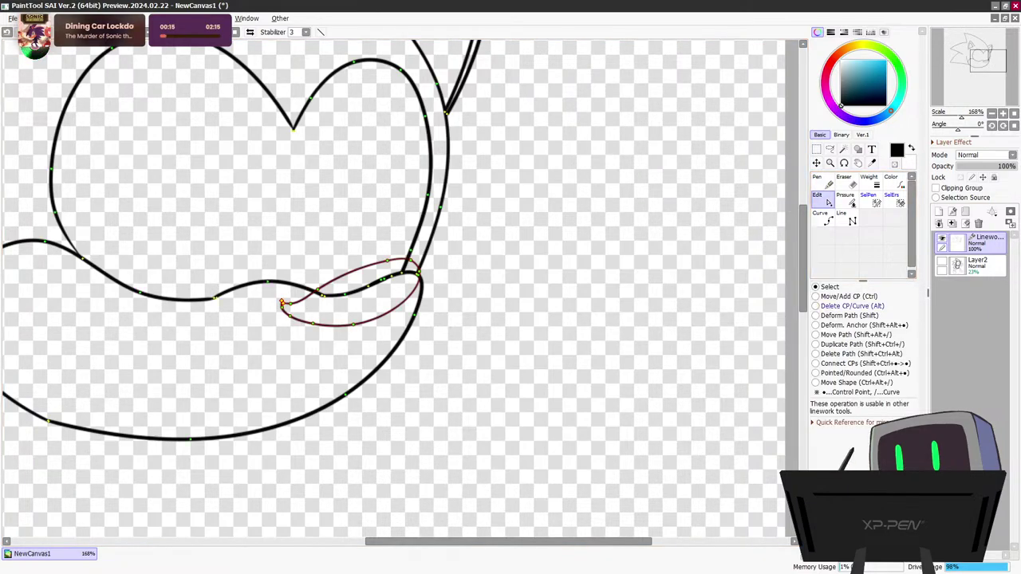
scroll(323, 302, up, 1)
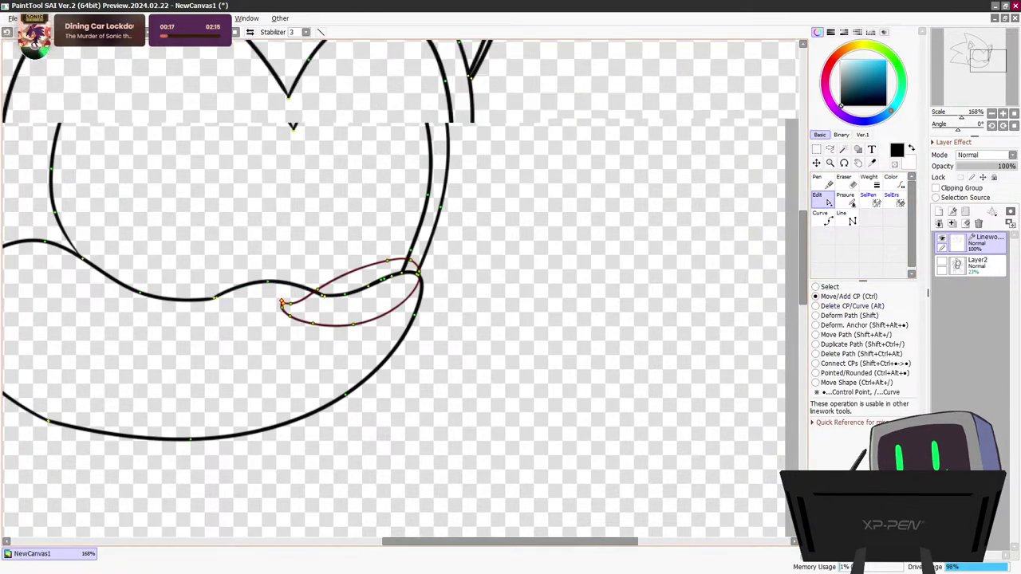
scroll(249, 296, up, 5)
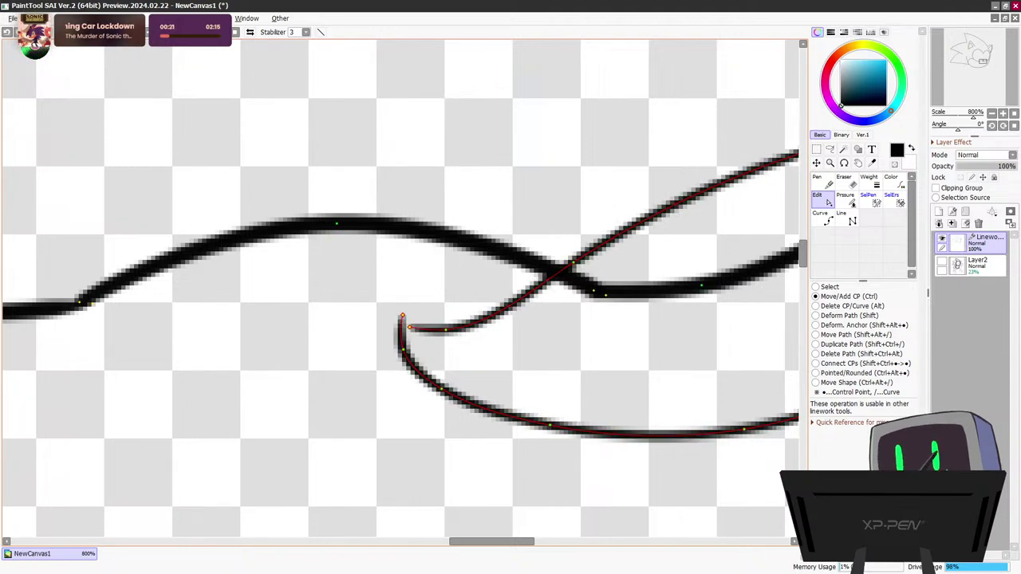
click(830, 287)
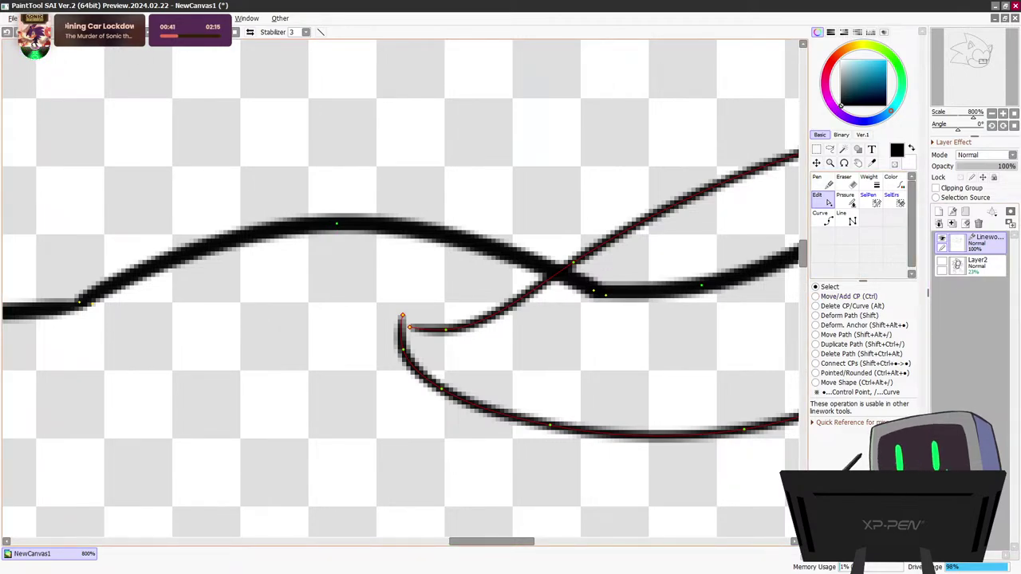
drag(265, 379, 274, 400)
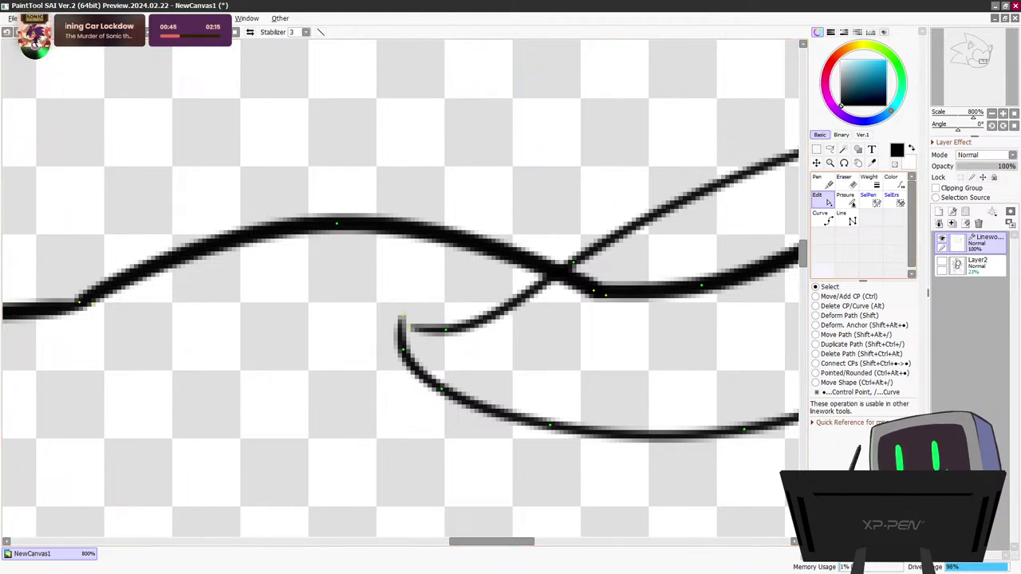
click(822, 182)
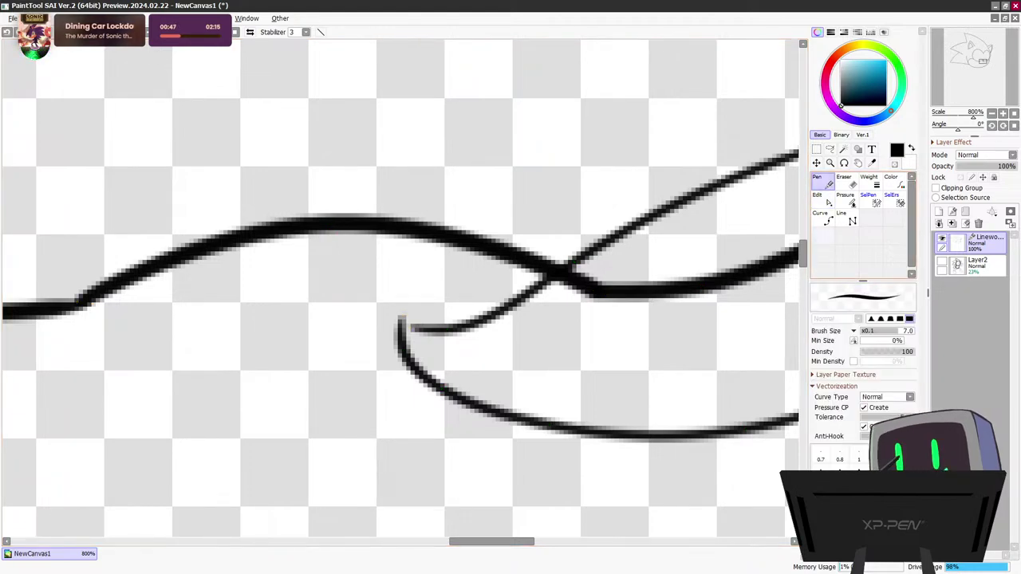
click(823, 199)
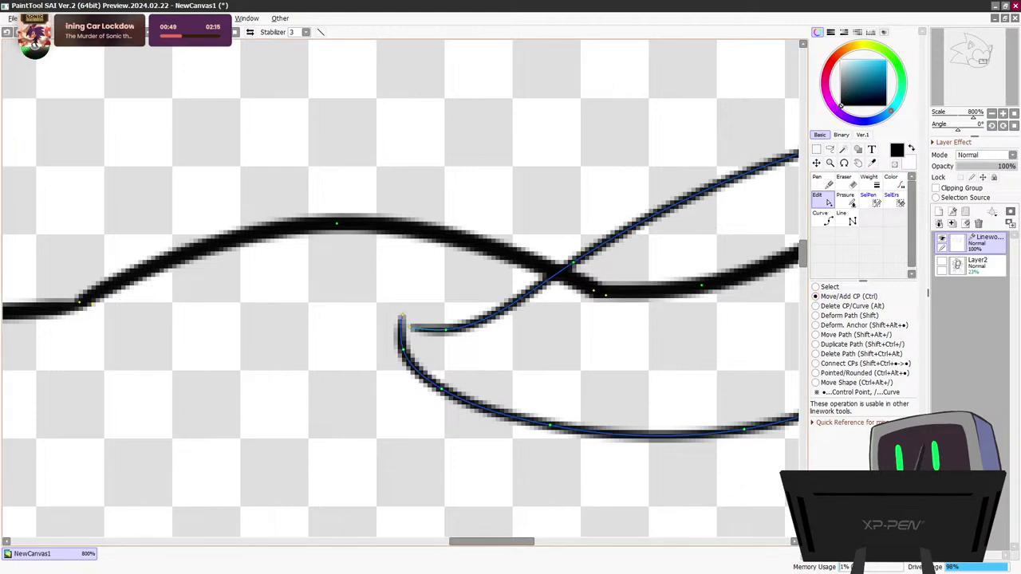
drag(412, 327, 401, 321)
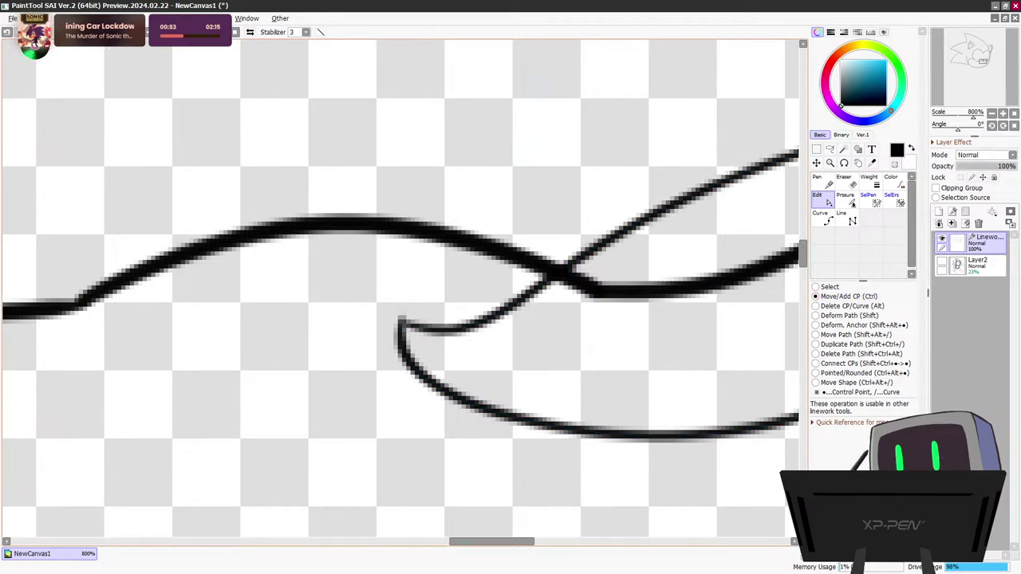
scroll(518, 323, down, 5)
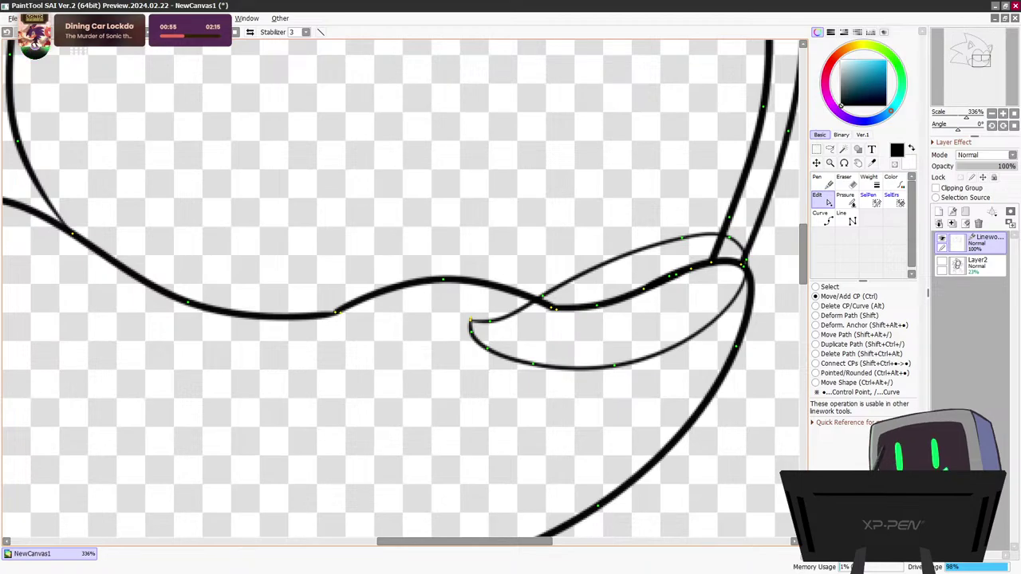
scroll(633, 343, down, 4)
scroll(629, 344, down, 4)
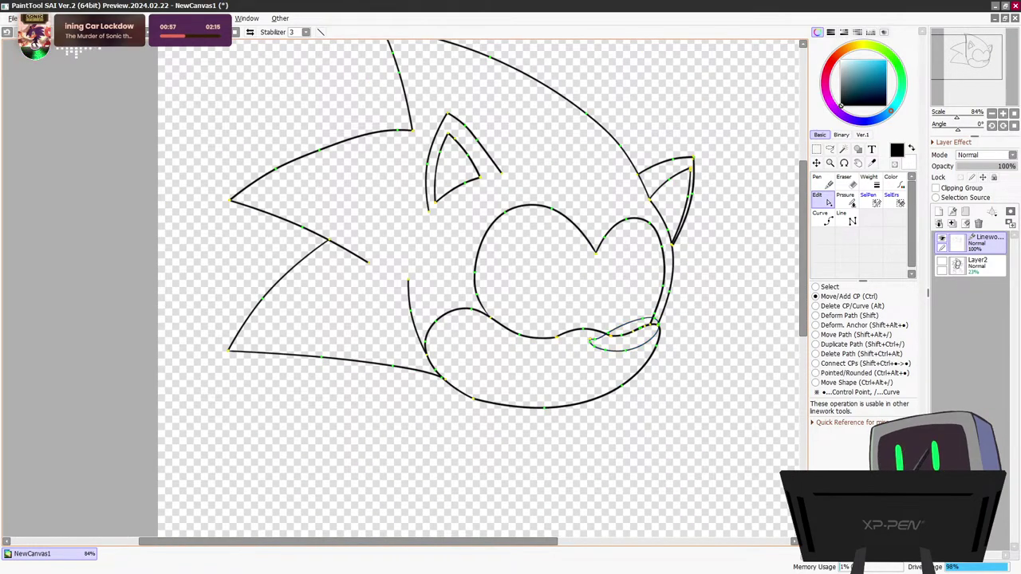
scroll(635, 281, up, 5)
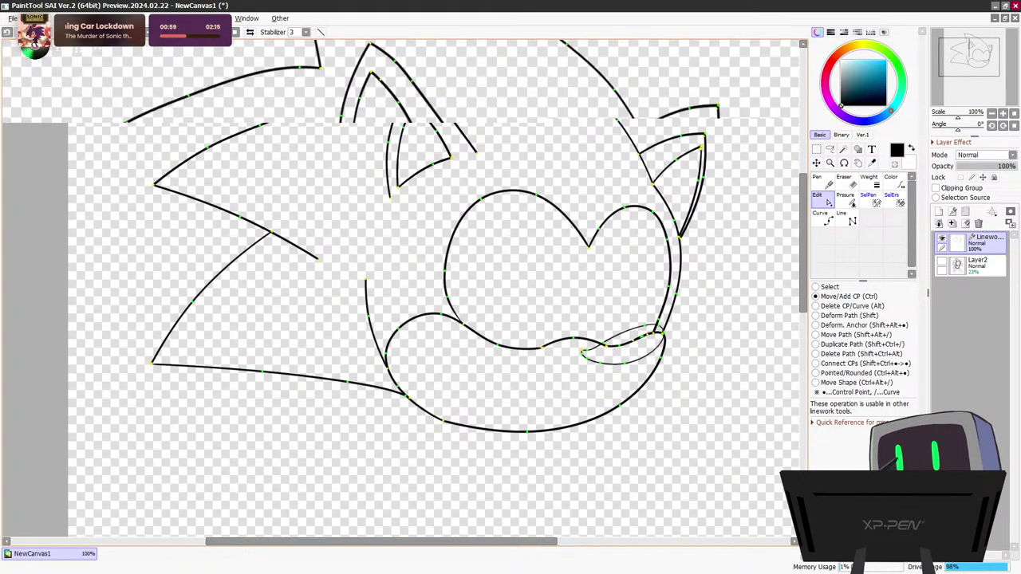
Examine the head linework up close and from a distance, checking the leaf-shaped outline against the rest of the face
scroll(645, 278, down, 3)
key(ctrl+minus)
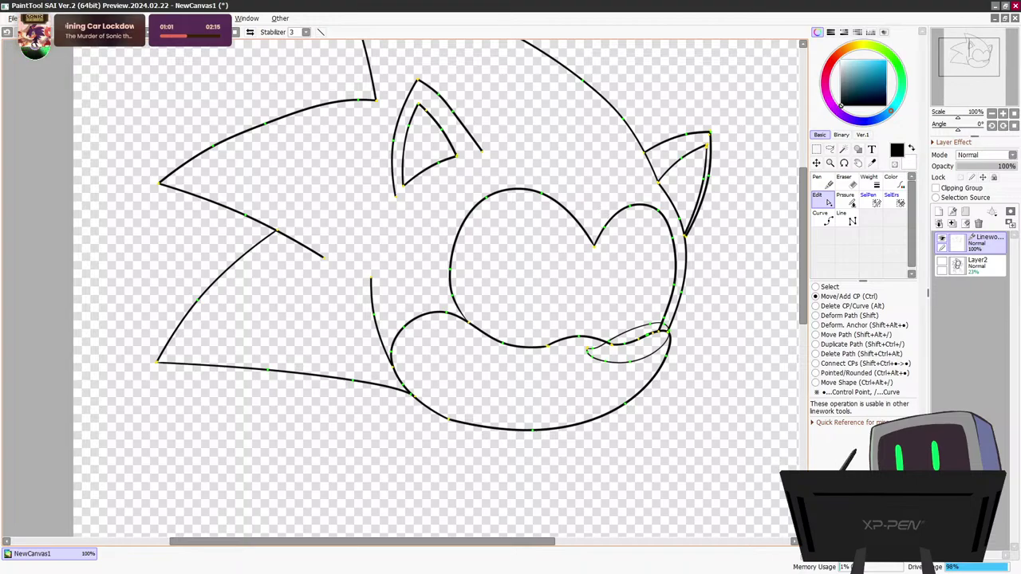
key(ctrl+plus)
key(ctrl+plus)
key(ctrl+plus)
key(ctrl+minus)
key(ctrl+minus)
key(ctrl+minus)
key(ctrl+minus)
key(ctrl+minus)
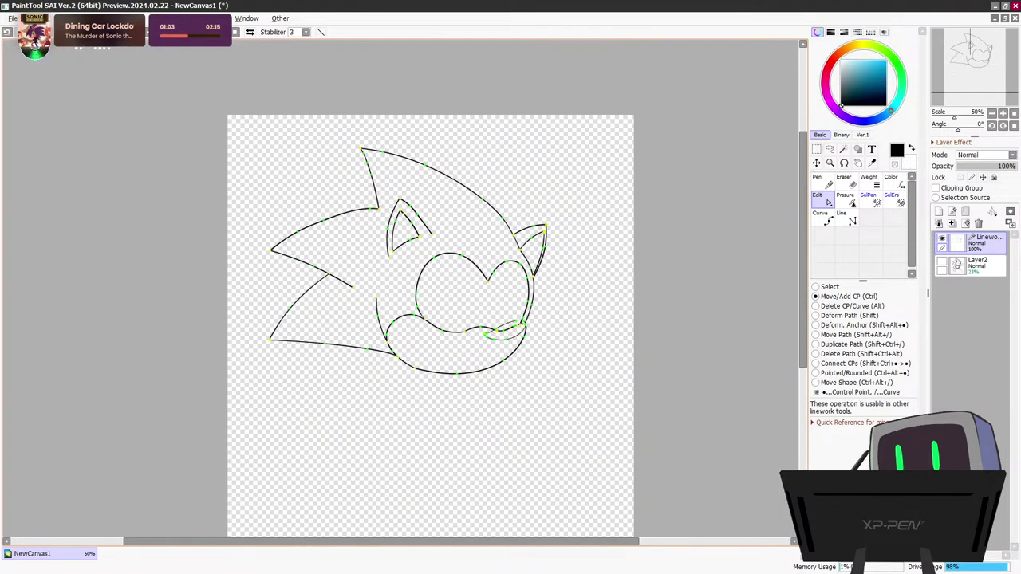
key(ctrl+plus)
key(ctrl+plus)
key(ctrl+plus)
key(ctrl+plus)
key(ctrl+minus)
key(ctrl+minus)
key(ctrl+minus)
key(ctrl+minus)
key(ctrl+plus)
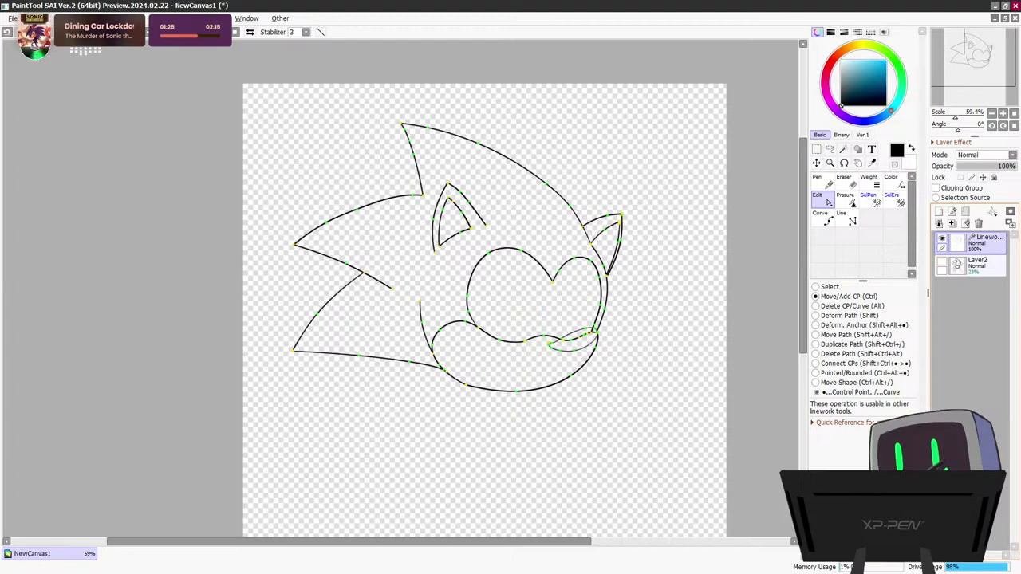
Show the rough sketch layer beneath the head linework
click(942, 262)
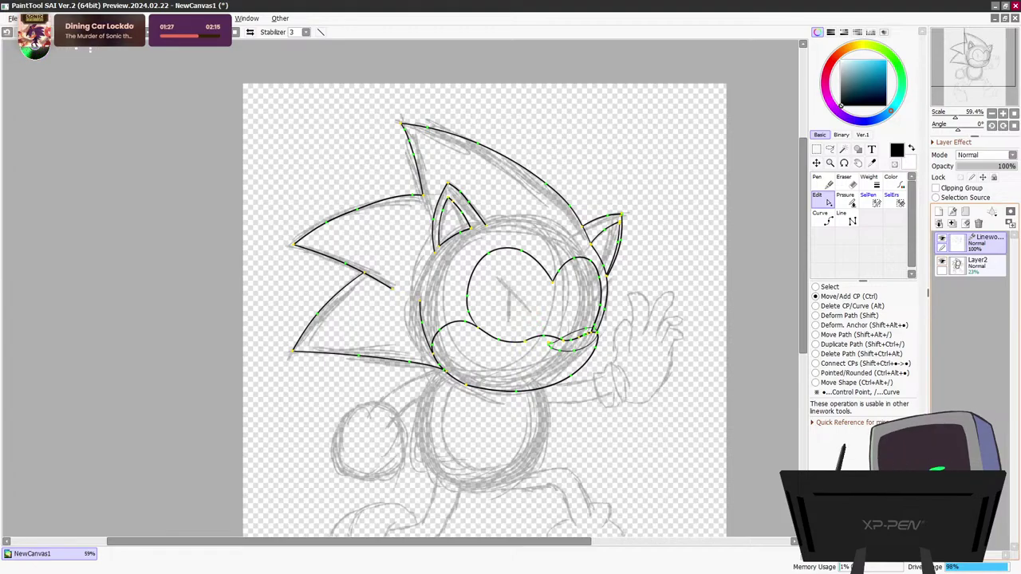
scroll(543, 286, up, 7)
scroll(539, 293, up, 1)
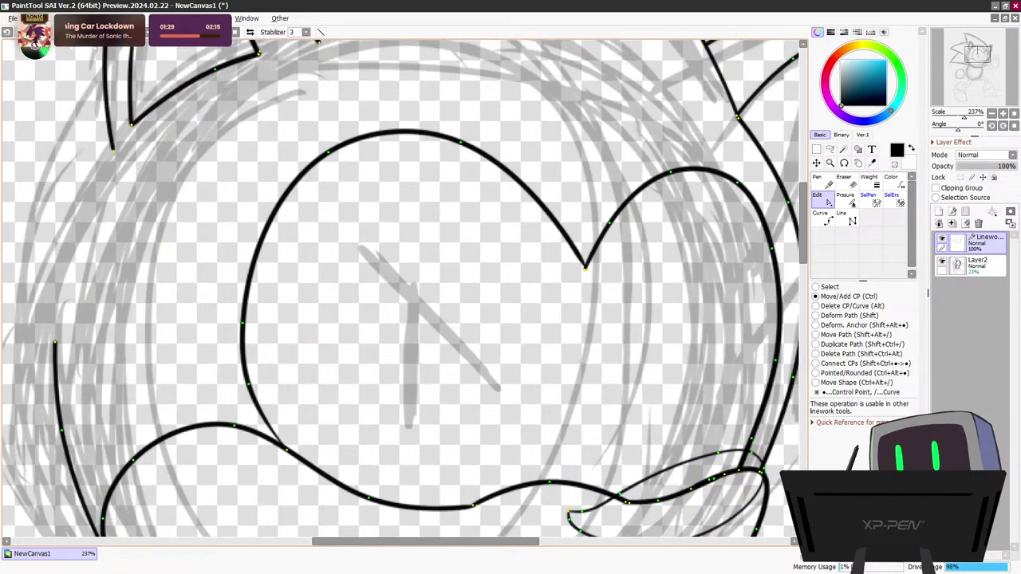
key(alt+Tab)
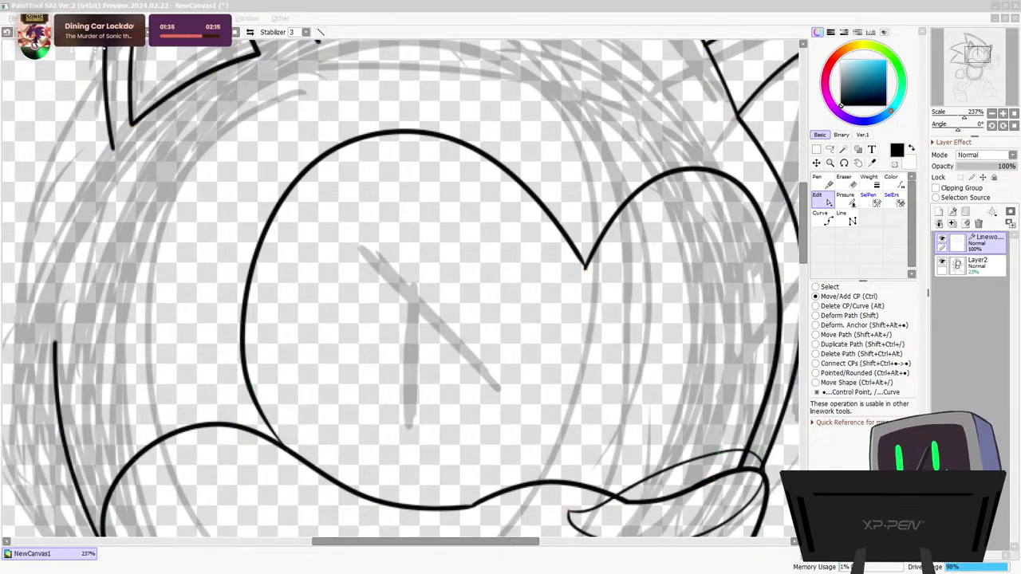
key(alt+Tab)
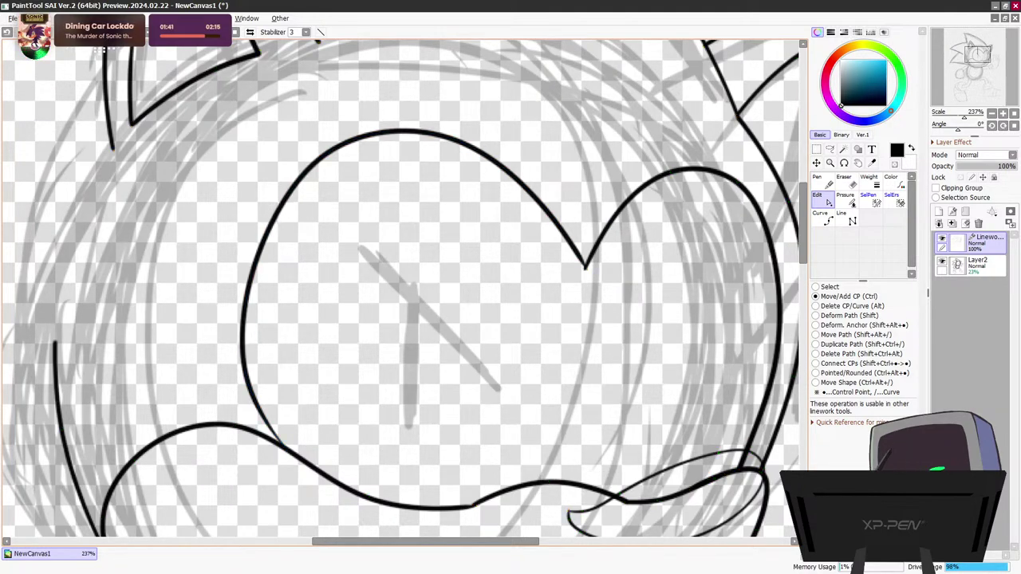
Draw a V-shaped brow line with the linework Pen across the eye outline, from its left edge to its right edge
key(n)
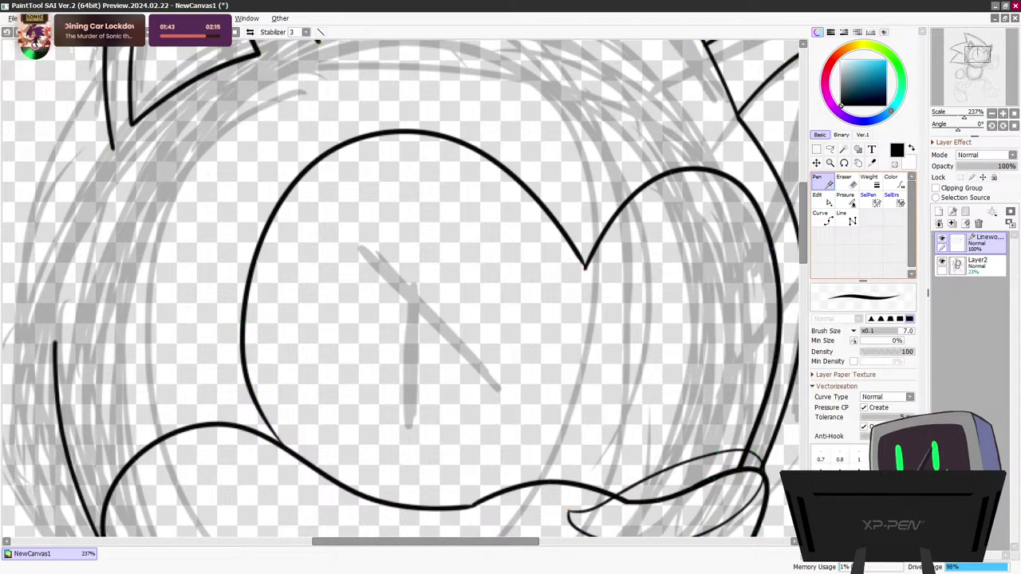
mouse_move(270, 230)
mouse_down()
mouse_move(386, 216)
mouse_move(469, 234)
mouse_move(591, 318)
mouse_up()
key(ctrl+z)
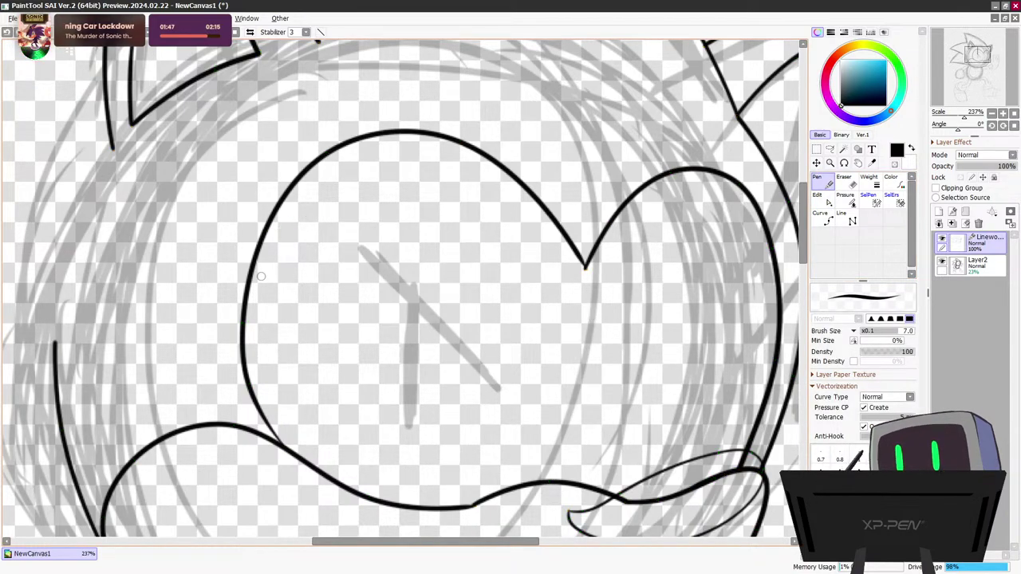
mouse_move(255, 272)
mouse_down()
mouse_move(348, 271)
mouse_move(489, 316)
mouse_move(576, 371)
mouse_move(693, 303)
mouse_move(782, 277)
mouse_up()
drag(803, 226, 803, 250)
scroll(765, 378, up, 4)
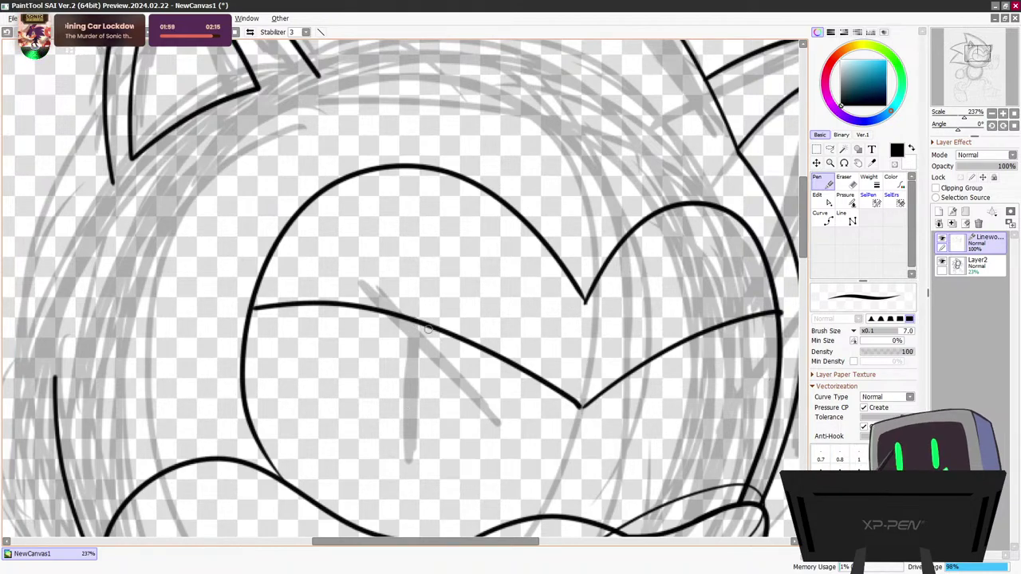
Draw a narrow upright pupil in each eye beneath the brow line, and round their sides by moving control points
mouse_move(482, 349)
mouse_down()
mouse_move(464, 433)
mouse_move(476, 478)
mouse_move(493, 473)
mouse_move(506, 363)
mouse_up()
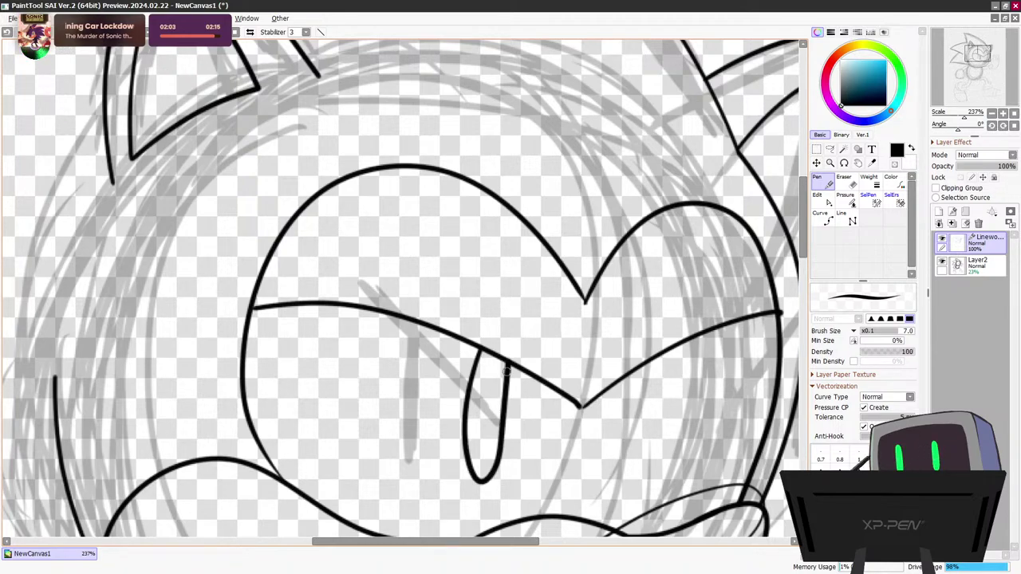
mouse_move(719, 325)
mouse_down()
mouse_move(701, 407)
mouse_move(705, 448)
mouse_move(719, 439)
mouse_move(732, 327)
mouse_up()
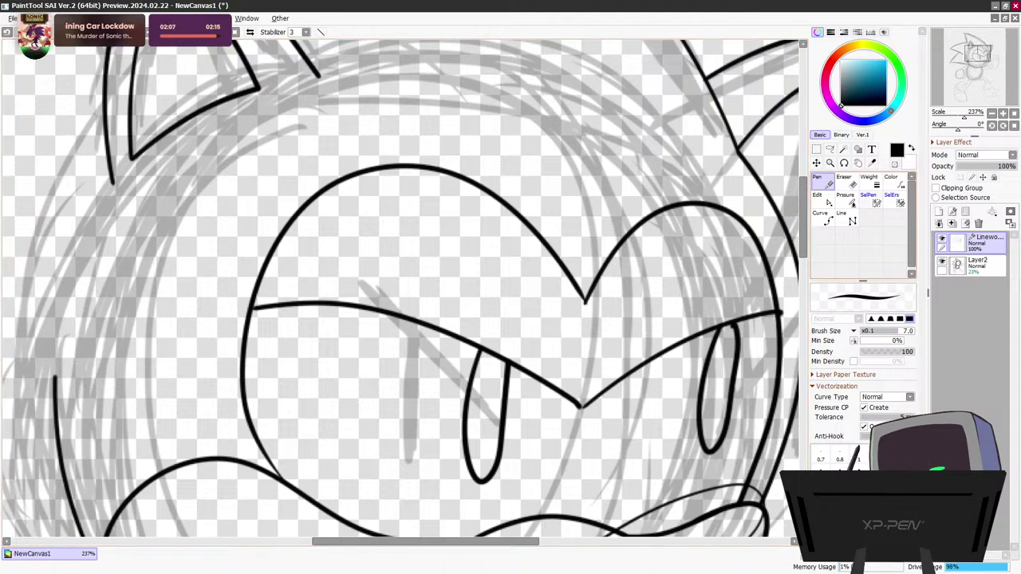
click(822, 199)
drag(730, 390, 735, 391)
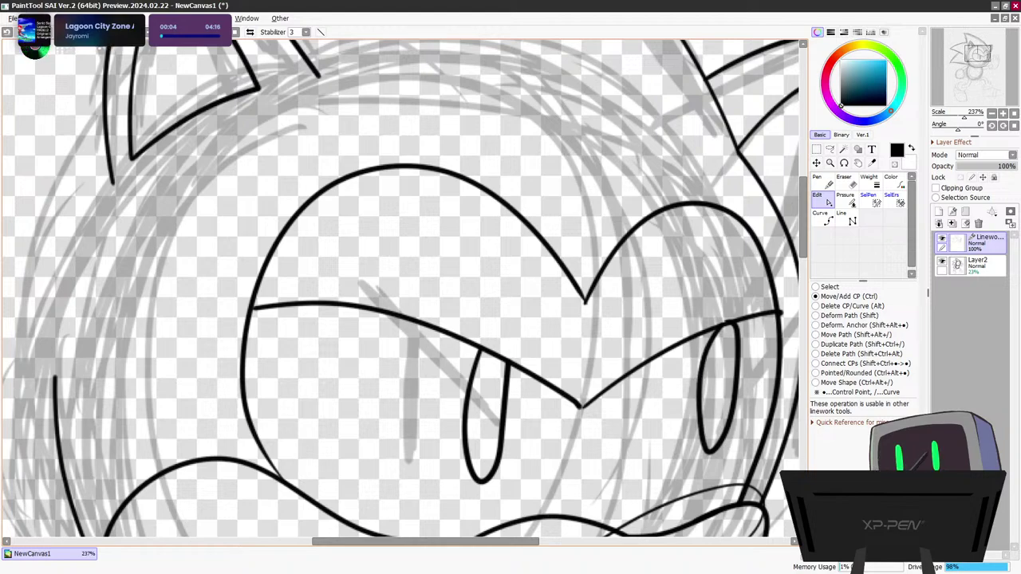
drag(702, 363, 705, 363)
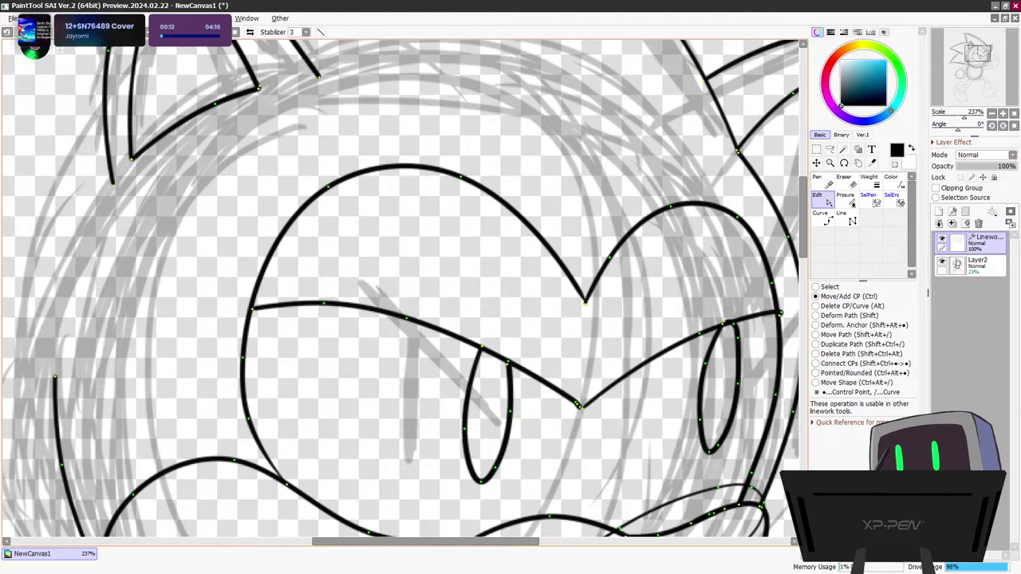
Hide the rough sketch layer and examine the whole head linework on its own
scroll(544, 389, down, 9)
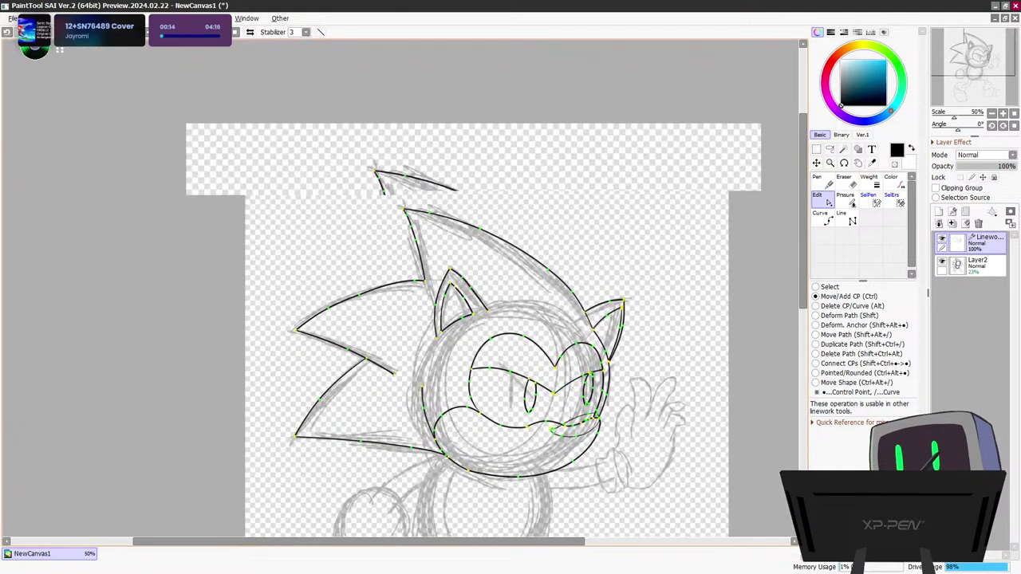
scroll(556, 430, up, 2)
drag(803, 232, 803, 284)
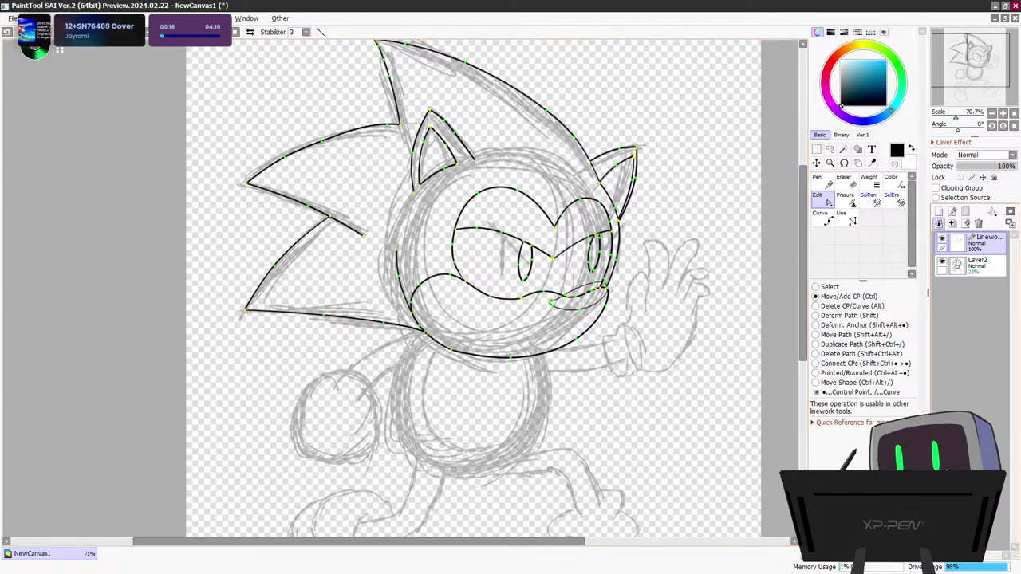
click(943, 262)
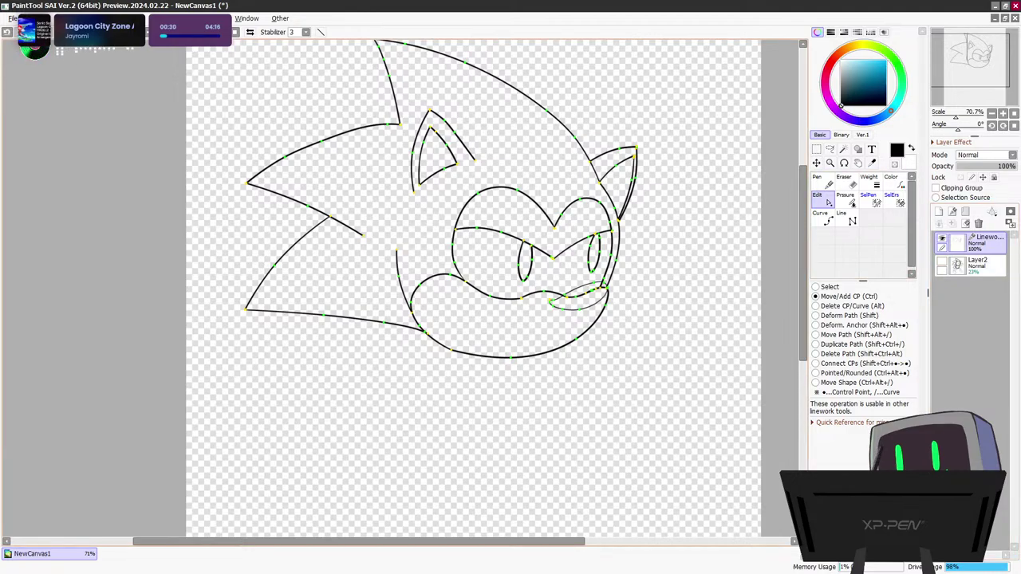
drag(803, 263, 803, 274)
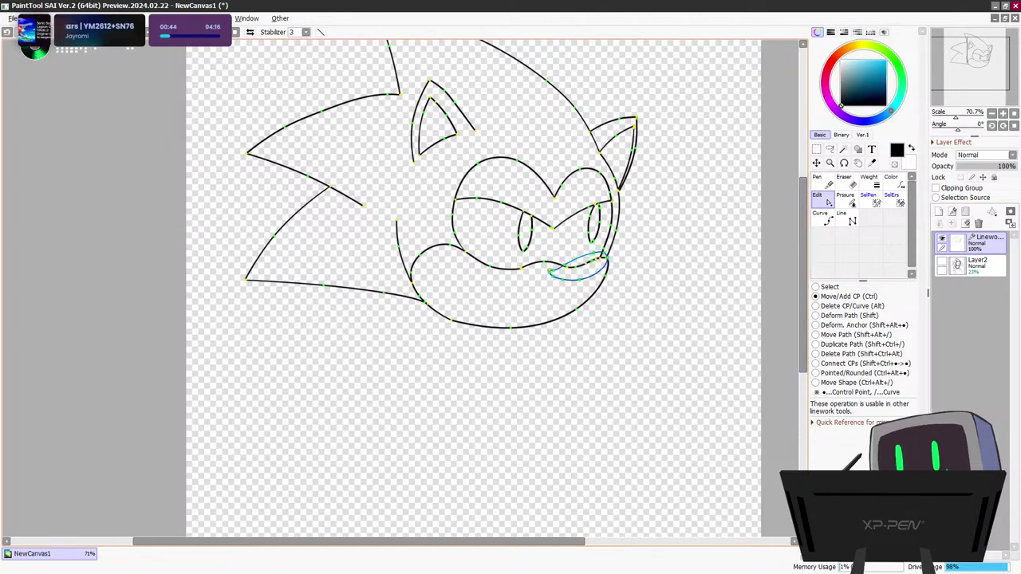
Show the rough sketch layer again as the guide for the body below the head
click(823, 182)
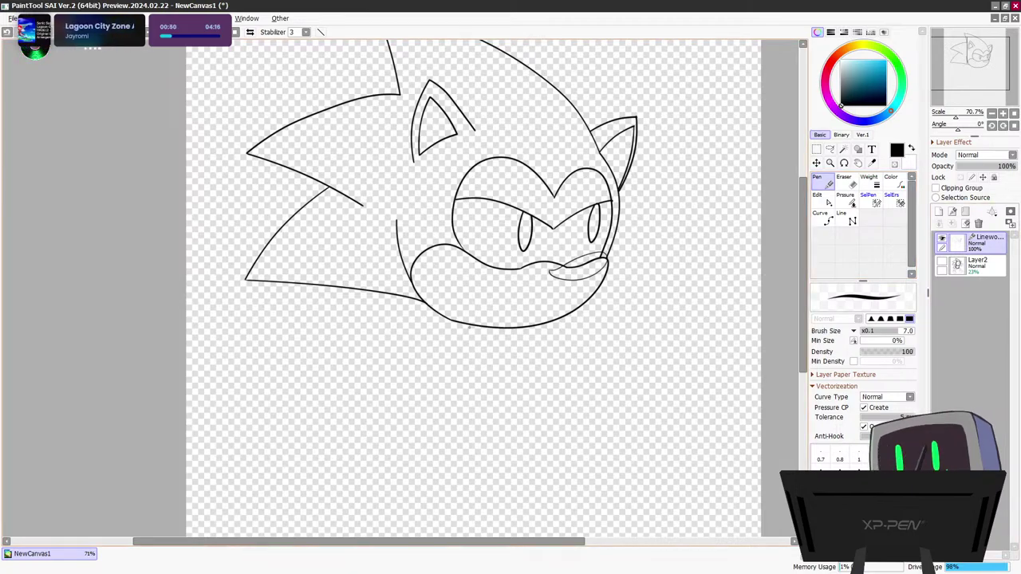
scroll(475, 287, down, 3)
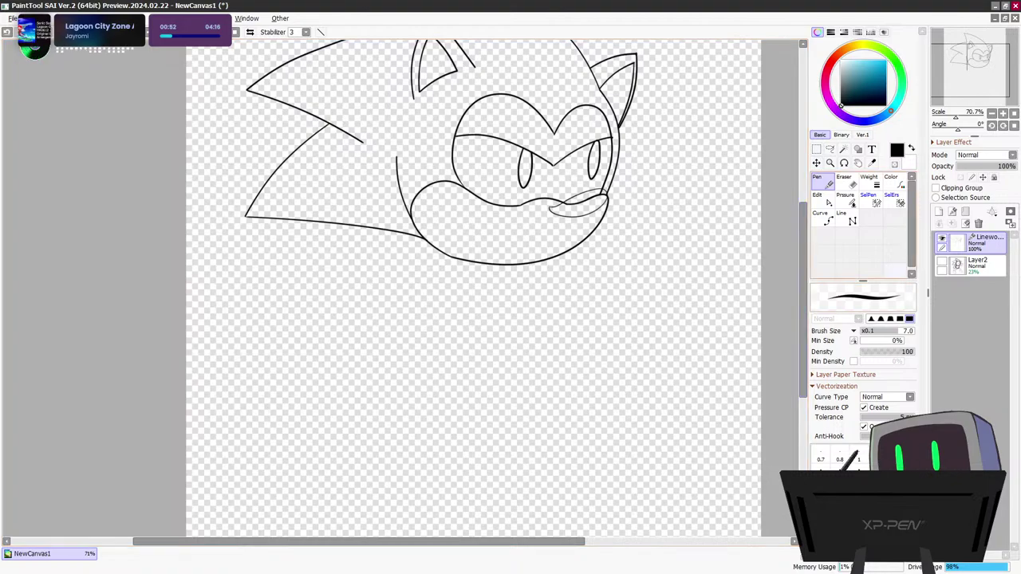
click(978, 266)
click(942, 262)
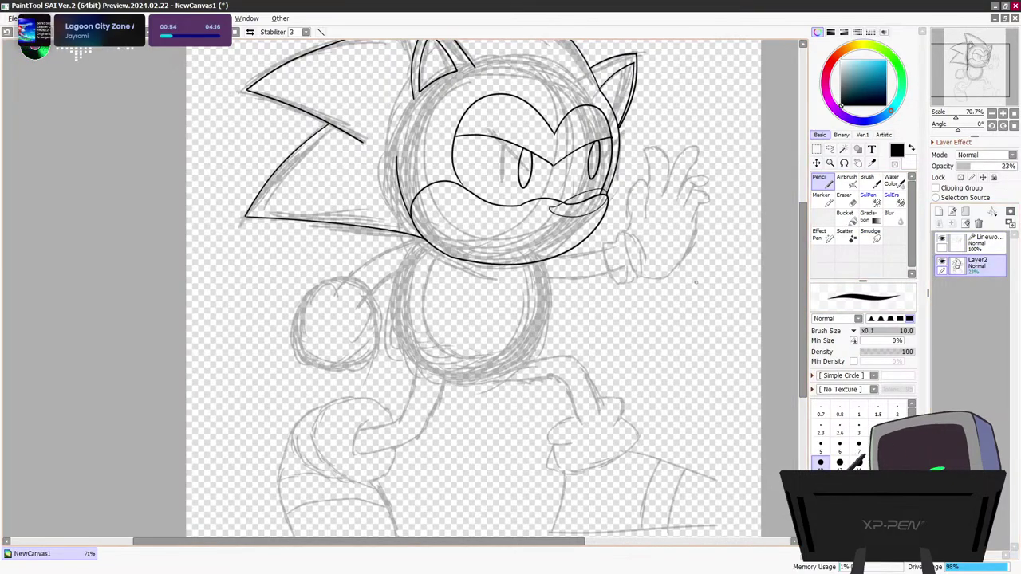
Draw the rounded torso outline on the linework layer as one stroke hanging from both sides of the muzzle's lower edge
scroll(486, 275, up, 4)
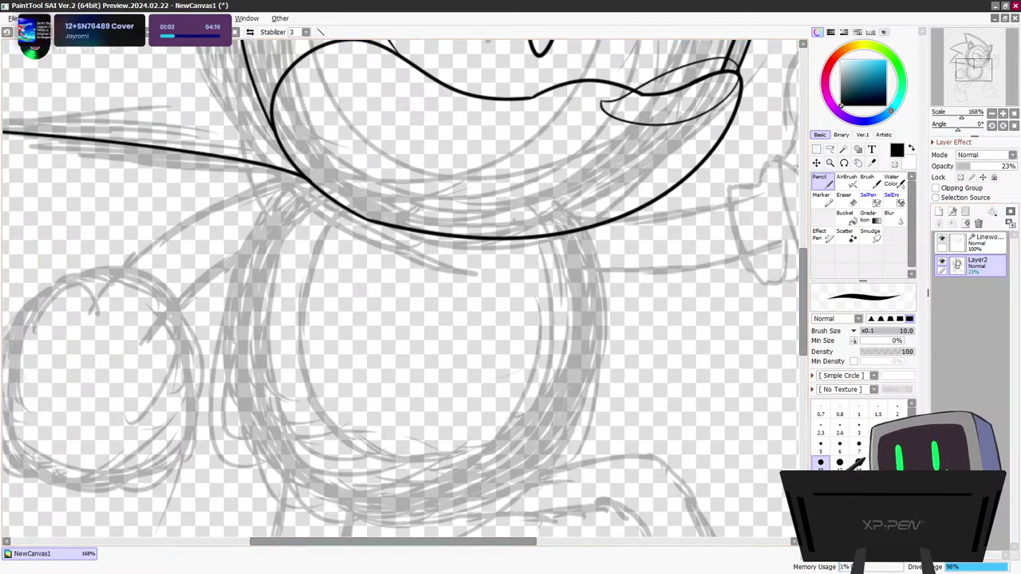
drag(803, 321, 804, 328)
scroll(407, 352, down, 2)
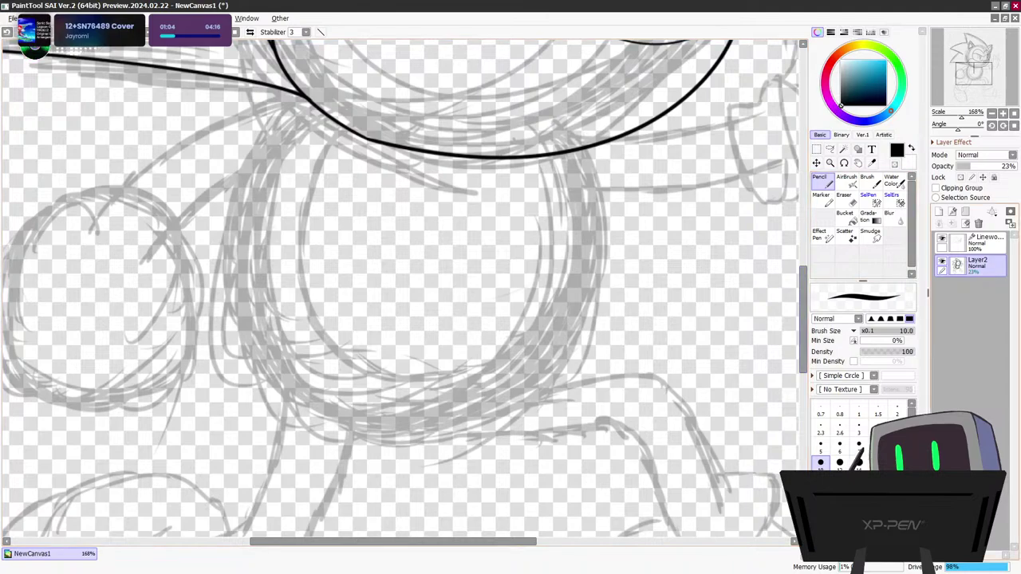
click(988, 243)
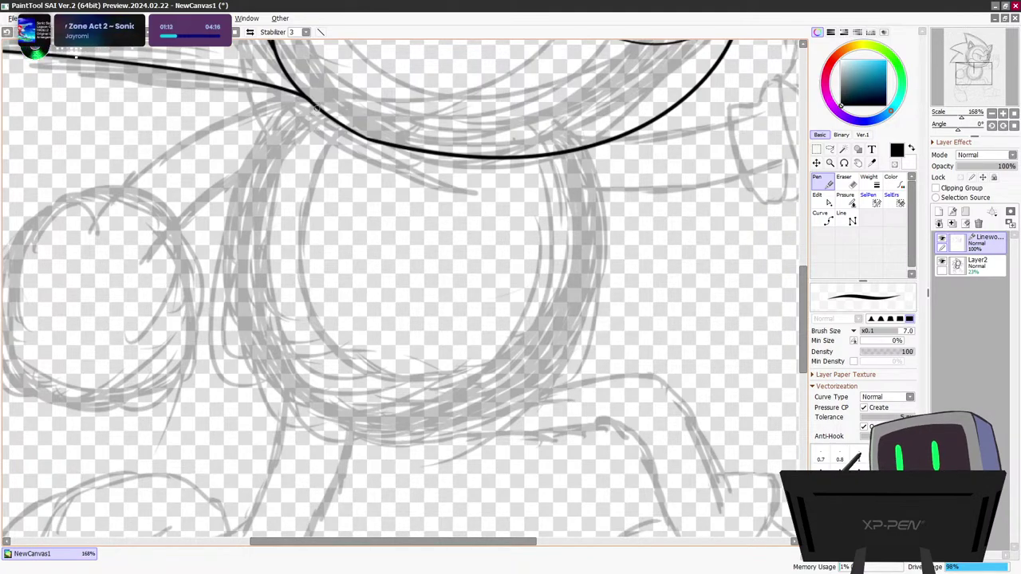
mouse_move(294, 125)
mouse_down()
mouse_move(243, 276)
mouse_move(279, 374)
mouse_move(360, 426)
mouse_move(480, 421)
mouse_move(572, 362)
mouse_move(612, 273)
mouse_move(608, 178)
mouse_move(574, 140)
mouse_up()
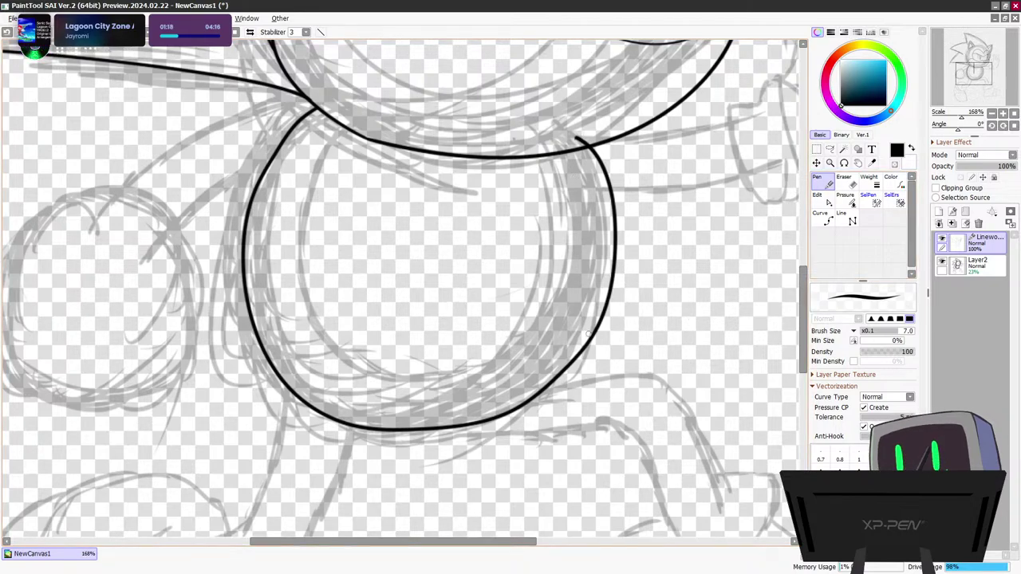
Smooth the torso outline by moving its bottom, right and upper-left control points, and attach its right end to the muzzle line
click(817, 196)
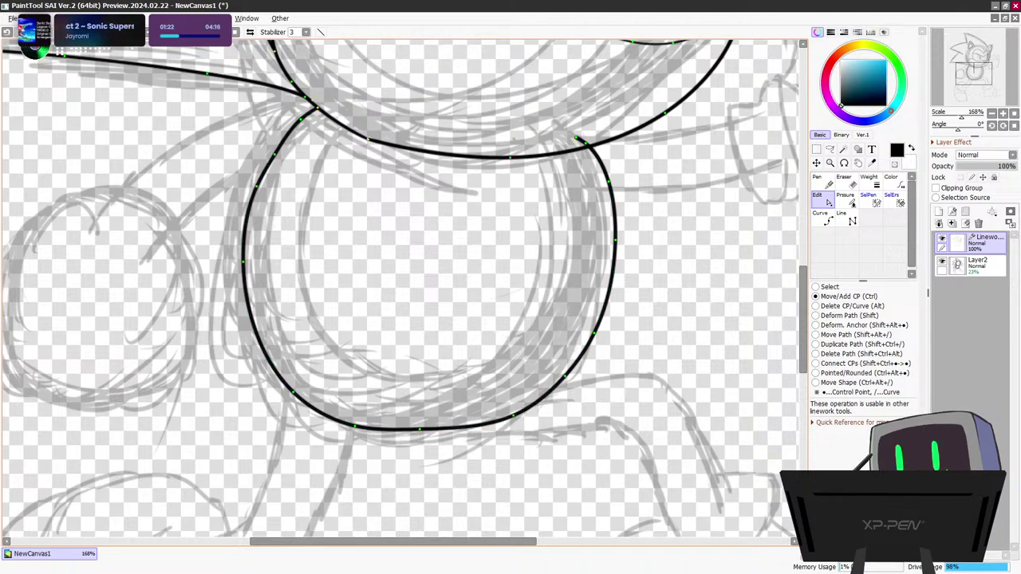
drag(425, 430, 425, 436)
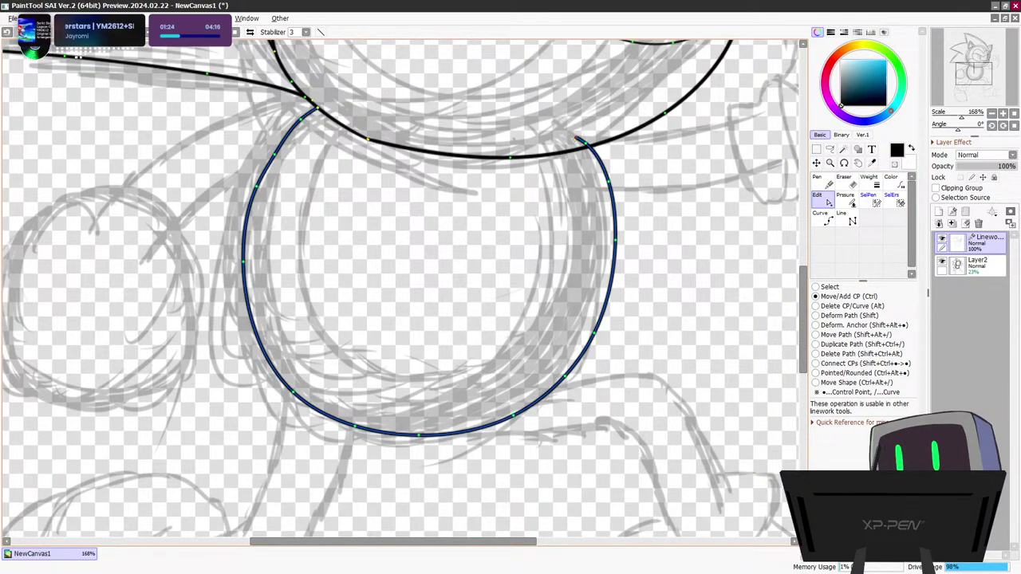
drag(576, 138, 587, 146)
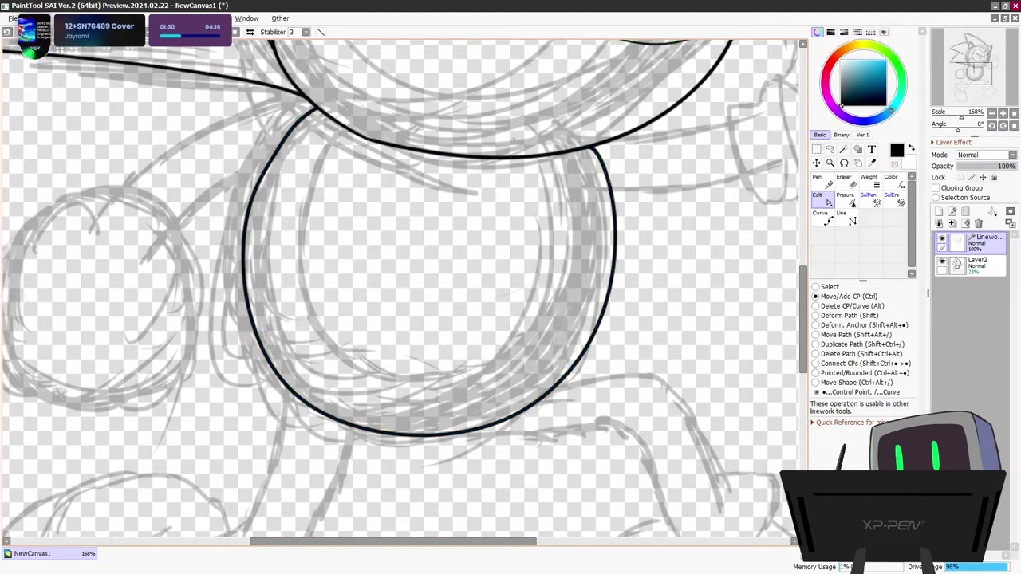
mouse_move(615, 237)
mouse_down()
mouse_move(617, 219)
mouse_move(616, 245)
mouse_up()
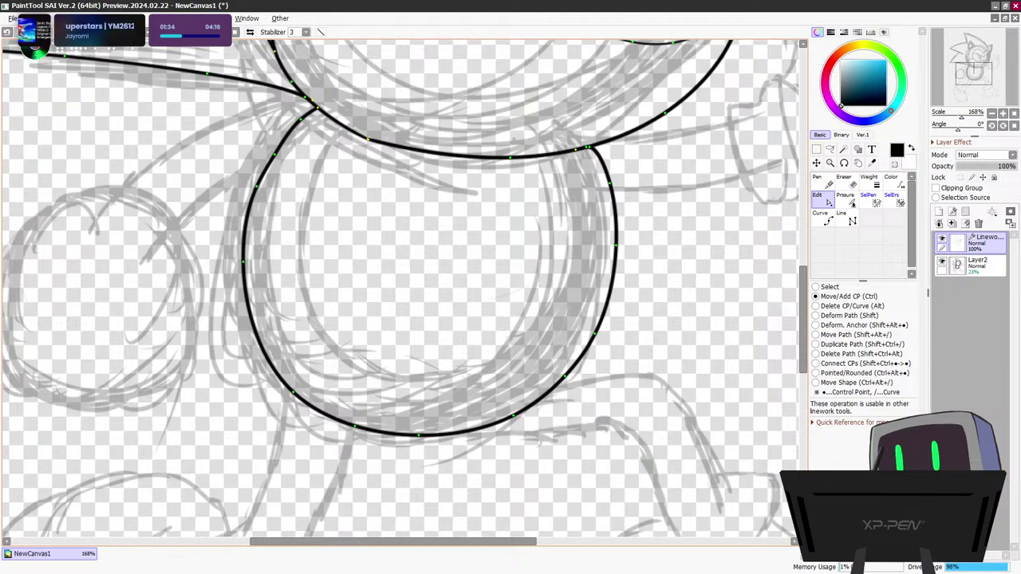
drag(275, 154, 271, 153)
drag(256, 186, 253, 197)
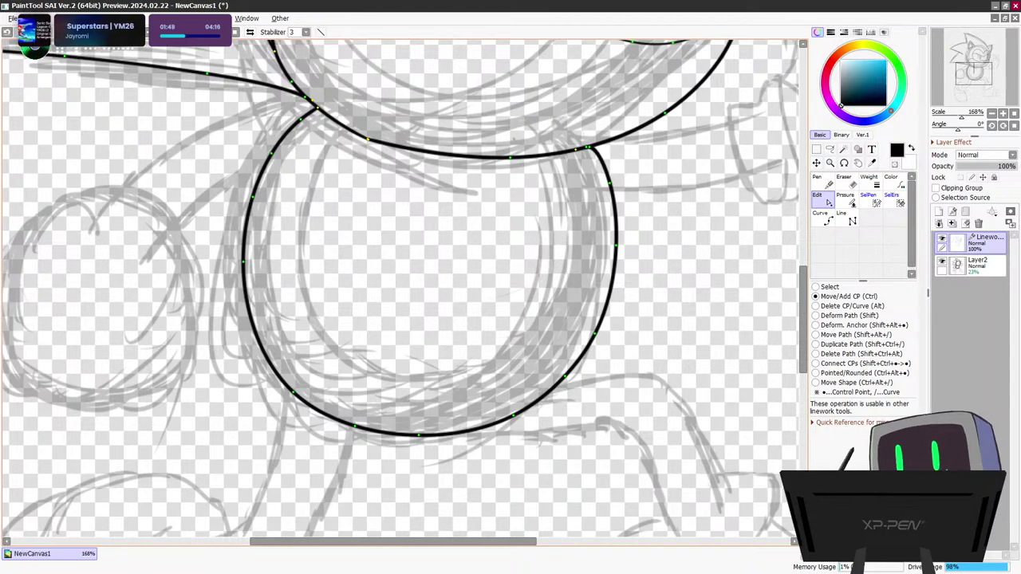
Draw the belly outline as one stroke inside the torso, then pull its bottom and right control points outward toward the torso line
click(822, 182)
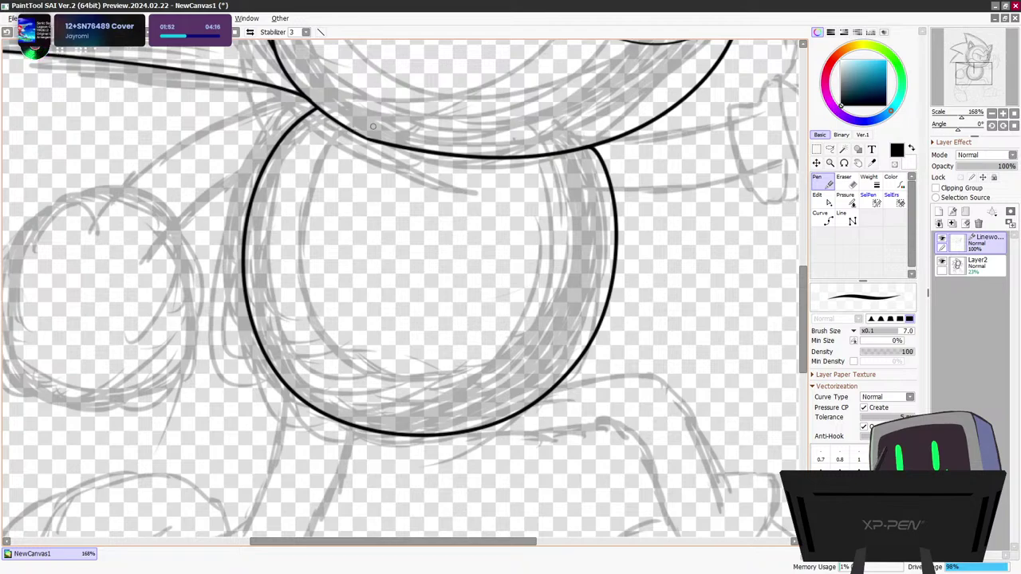
mouse_move(345, 132)
mouse_down()
mouse_move(311, 193)
mouse_move(302, 262)
mouse_move(332, 333)
mouse_move(401, 376)
mouse_move(500, 372)
mouse_move(567, 310)
mouse_move(549, 153)
mouse_up()
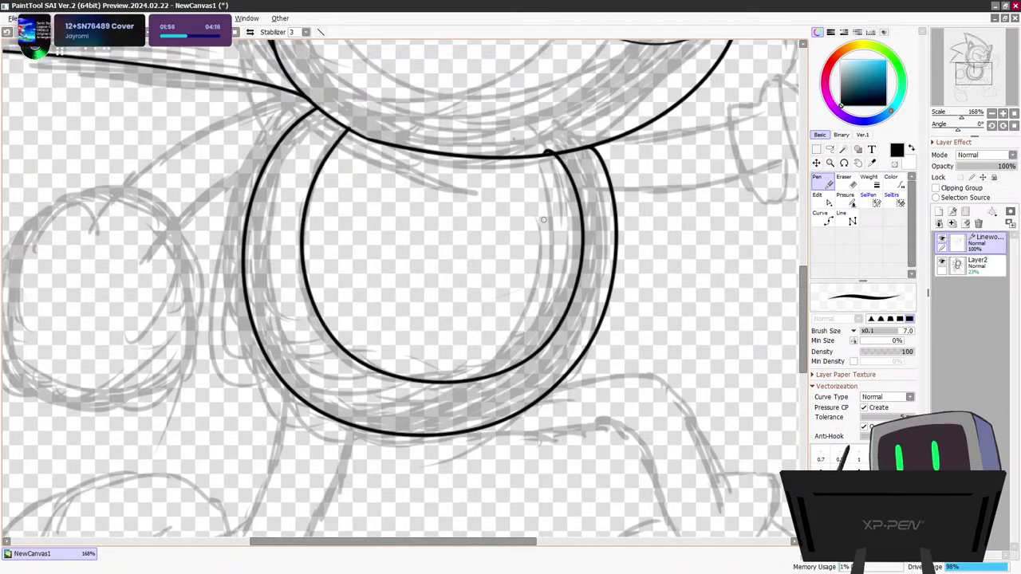
click(823, 200)
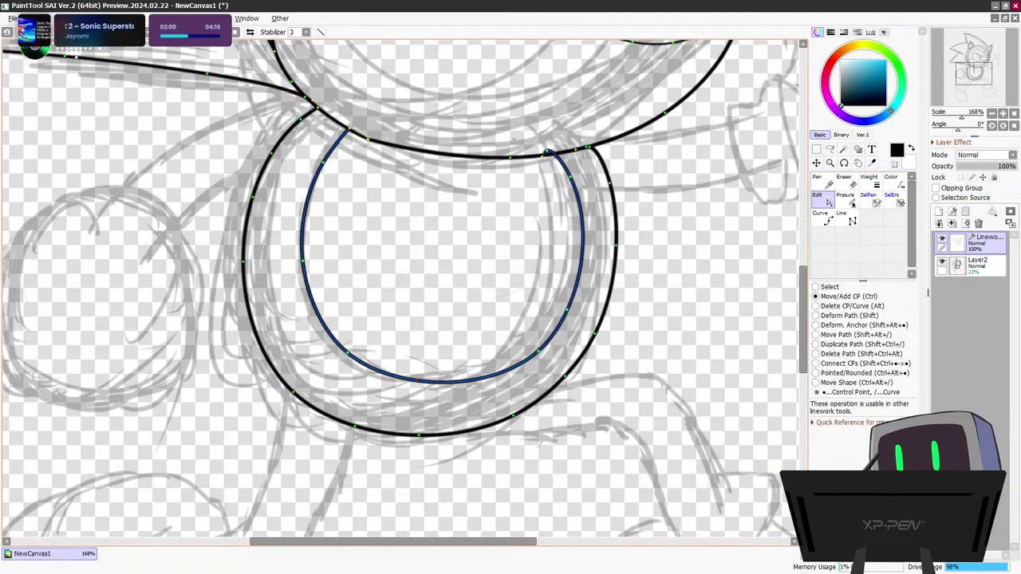
drag(417, 380, 418, 398)
drag(536, 353, 539, 359)
key(ctrl+z)
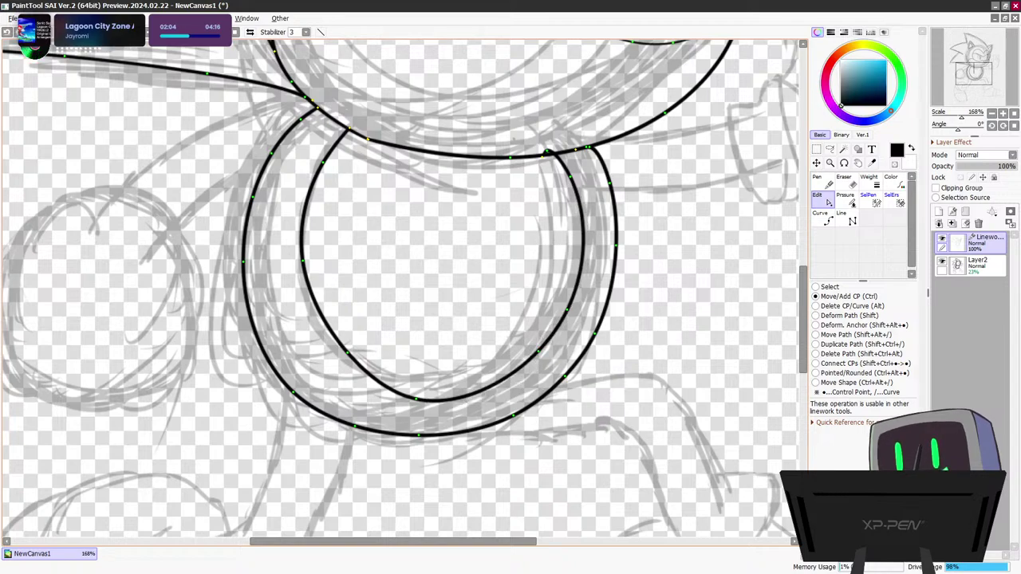
drag(551, 348, 548, 351)
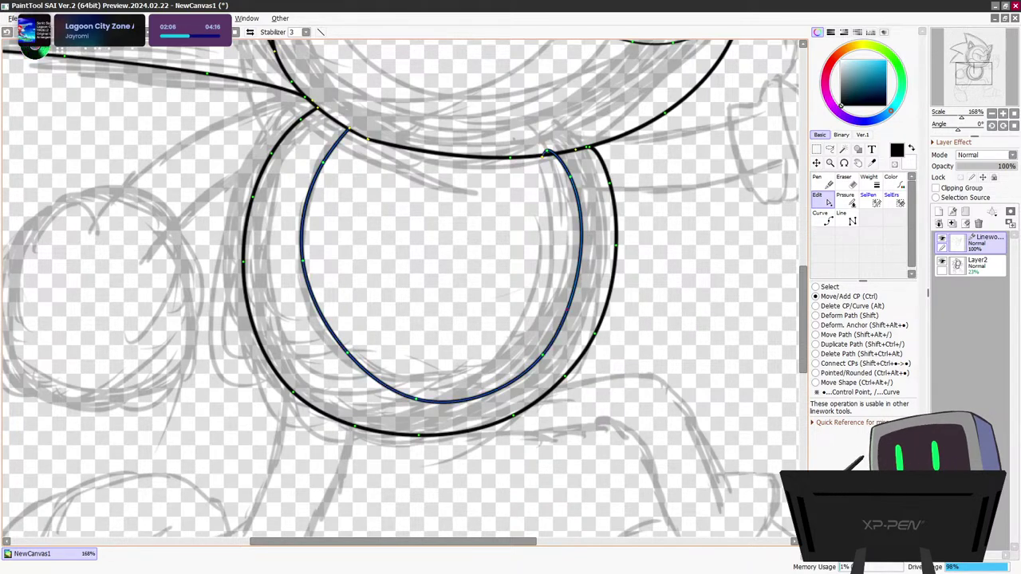
drag(580, 260, 588, 260)
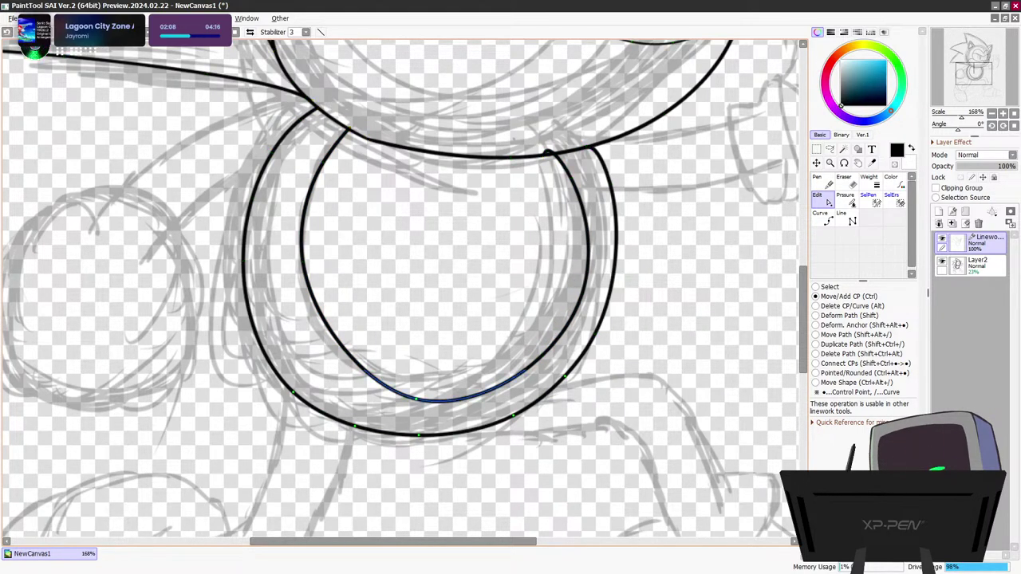
drag(548, 151, 564, 158)
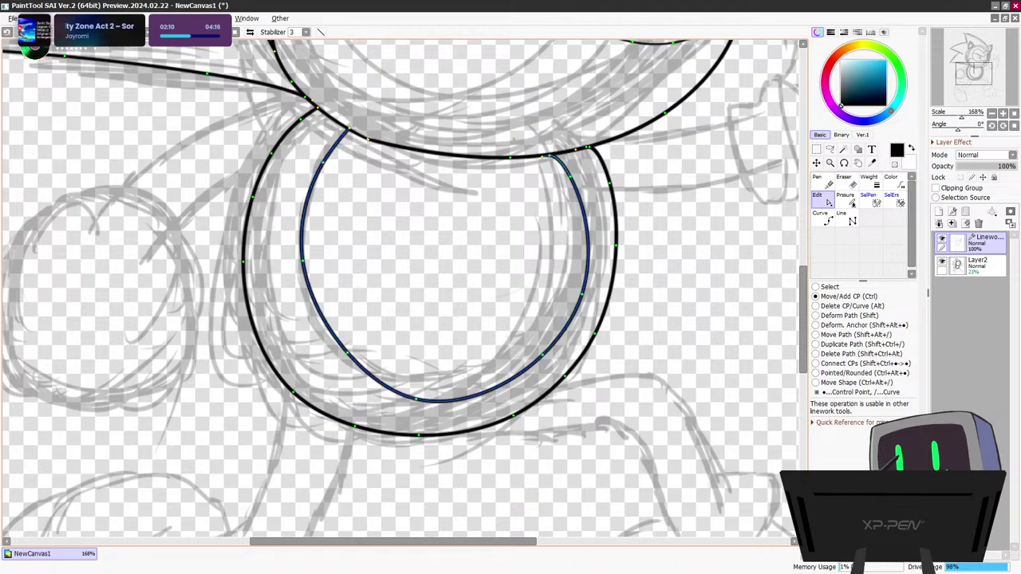
drag(589, 259, 595, 228)
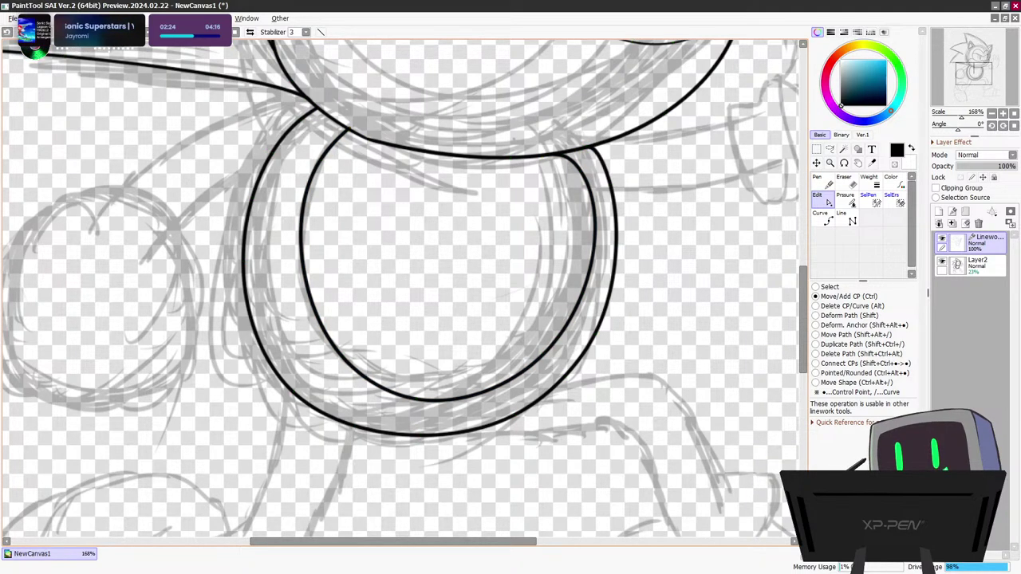
Widen the left side of the belly outline and shift its upper-right end along the muzzle line toward the torso outline
drag(302, 245, 297, 245)
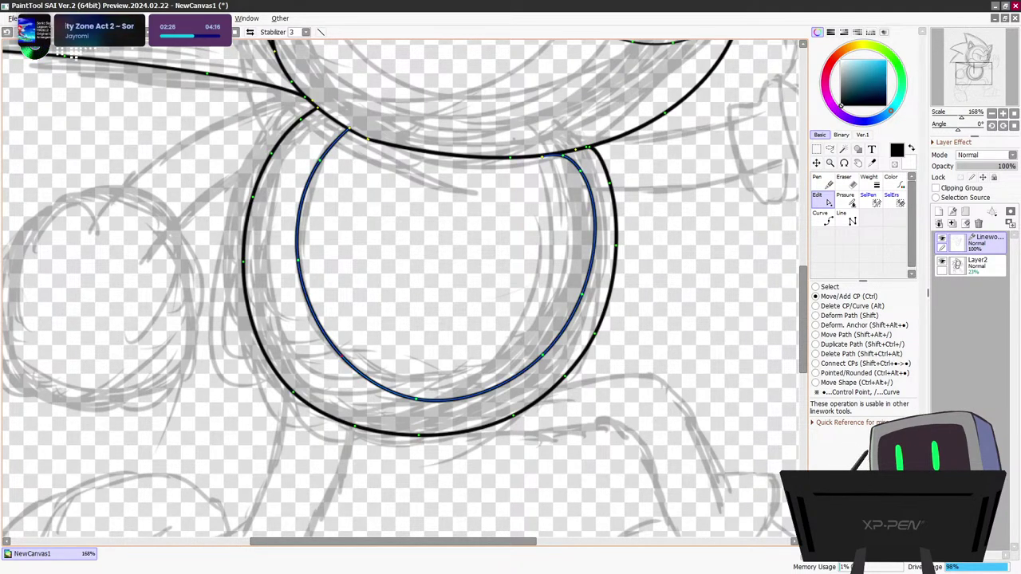
drag(341, 356, 338, 359)
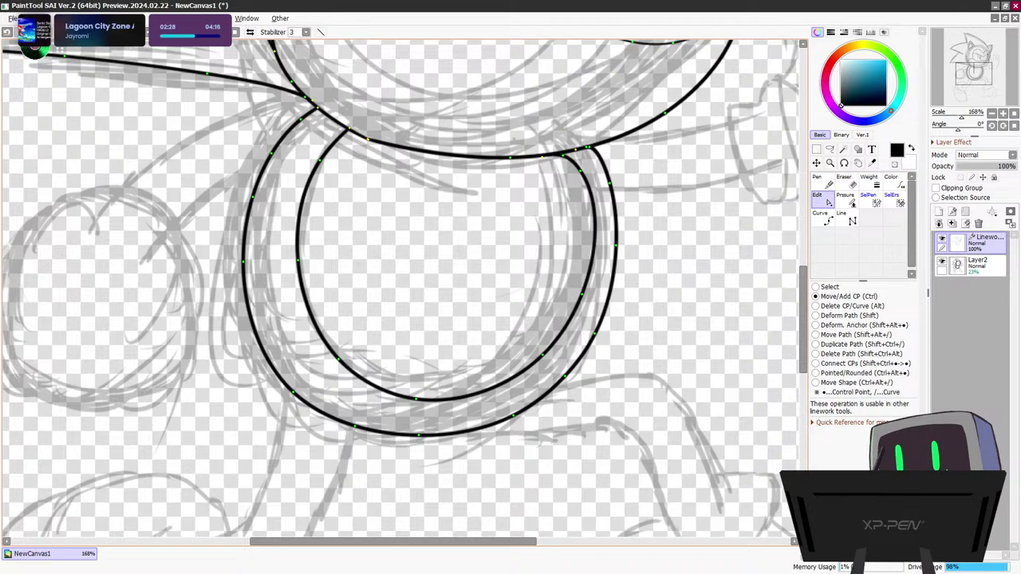
drag(298, 259, 293, 259)
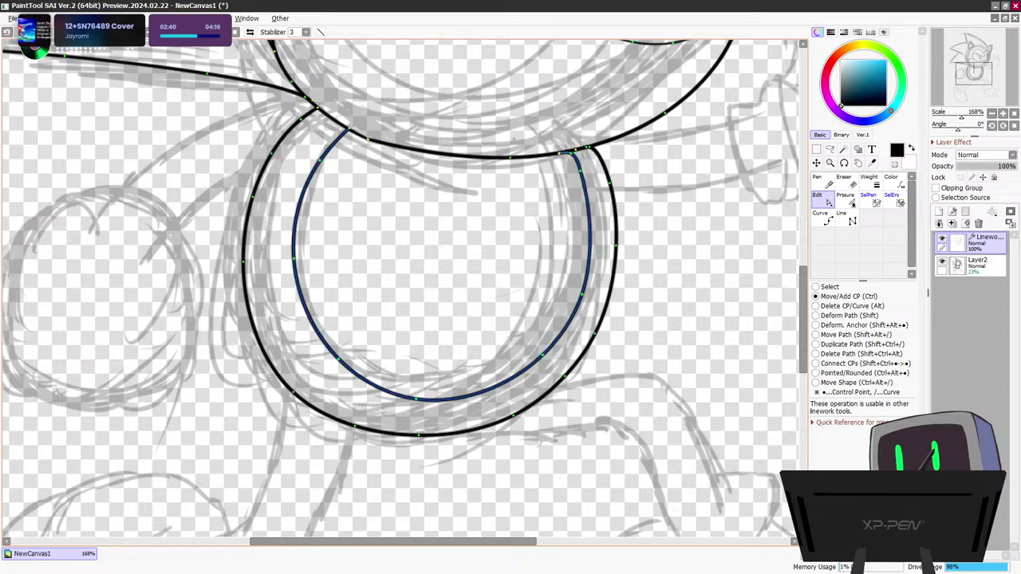
drag(571, 152, 572, 152)
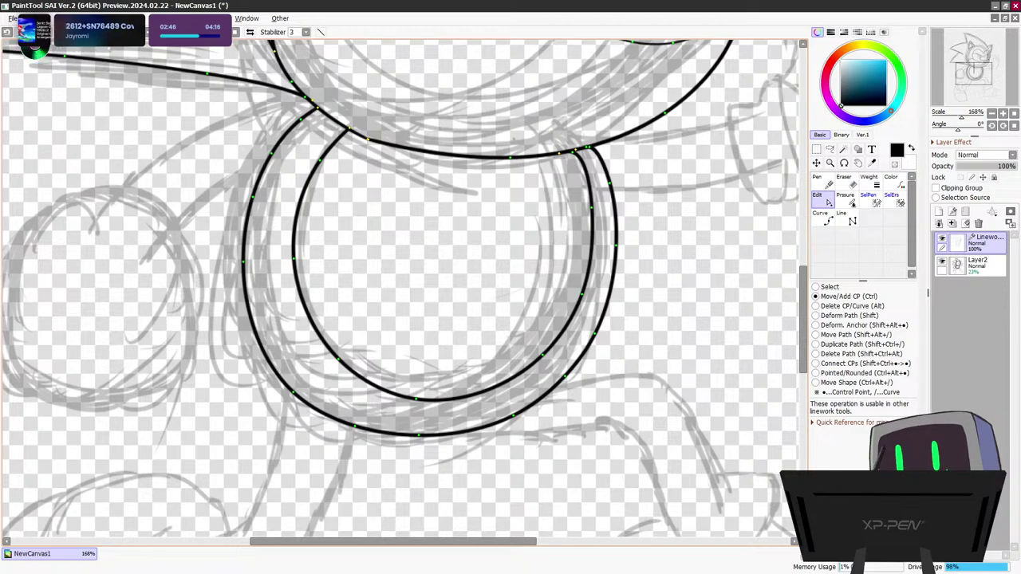
Hide the rough sketch layer and check the head, torso and belly linework on its own
scroll(581, 180, down, 6)
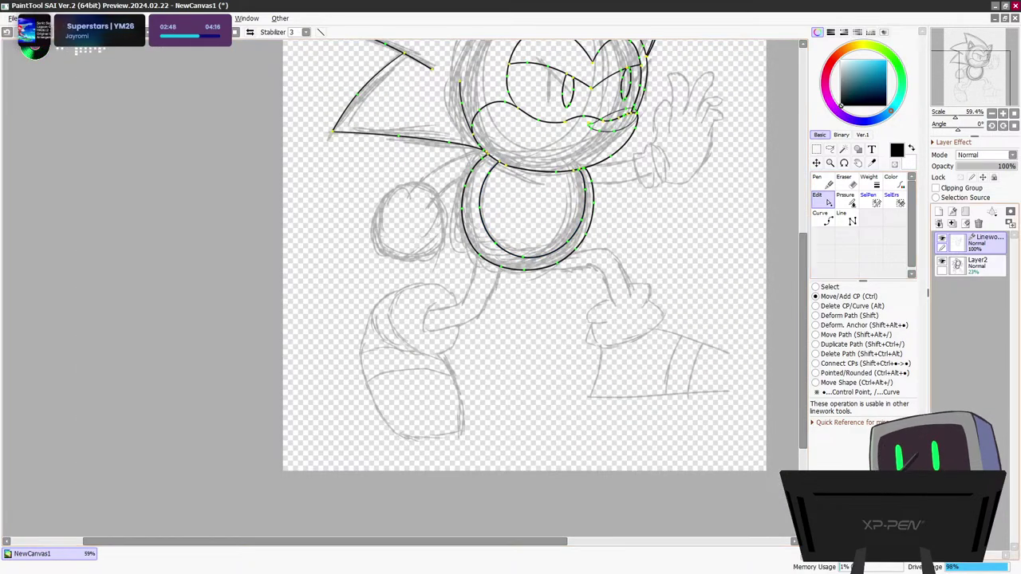
click(942, 262)
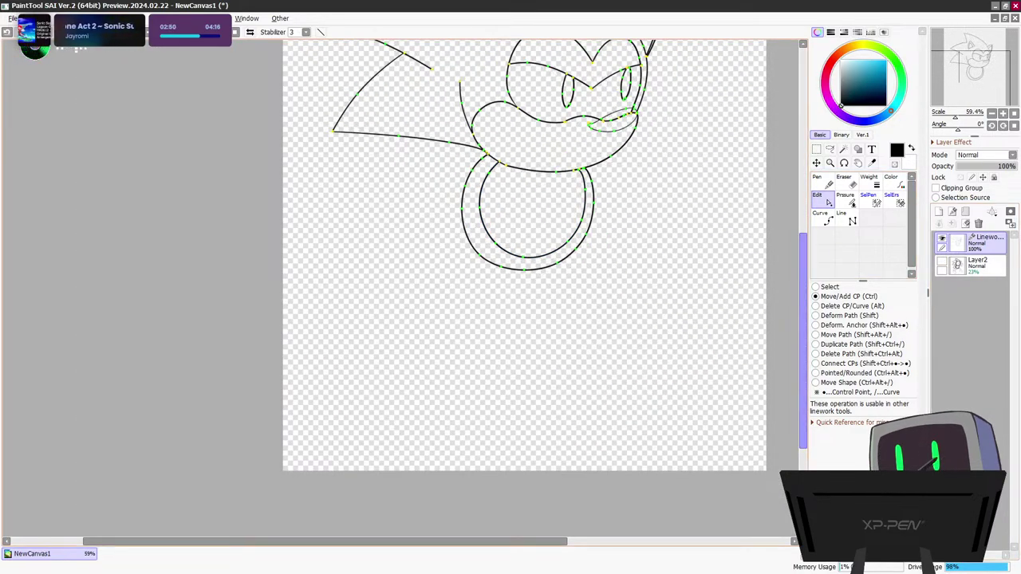
drag(803, 343, 803, 316)
scroll(495, 204, up, 1)
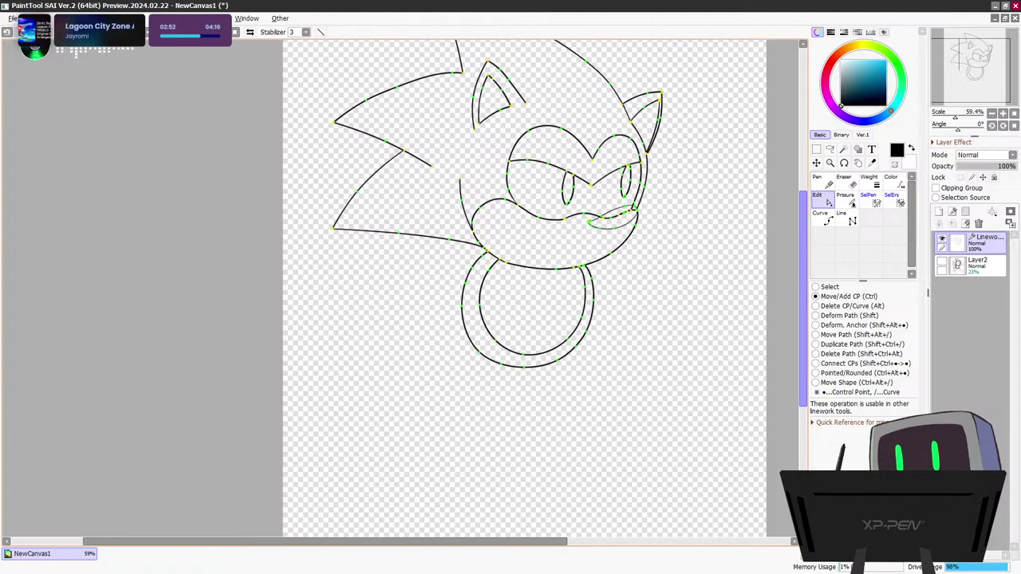
Narrow the belly outline by moving its left, bottom and right control points inward and shifting its upper-right end along the muzzle line
scroll(590, 308, up, 7)
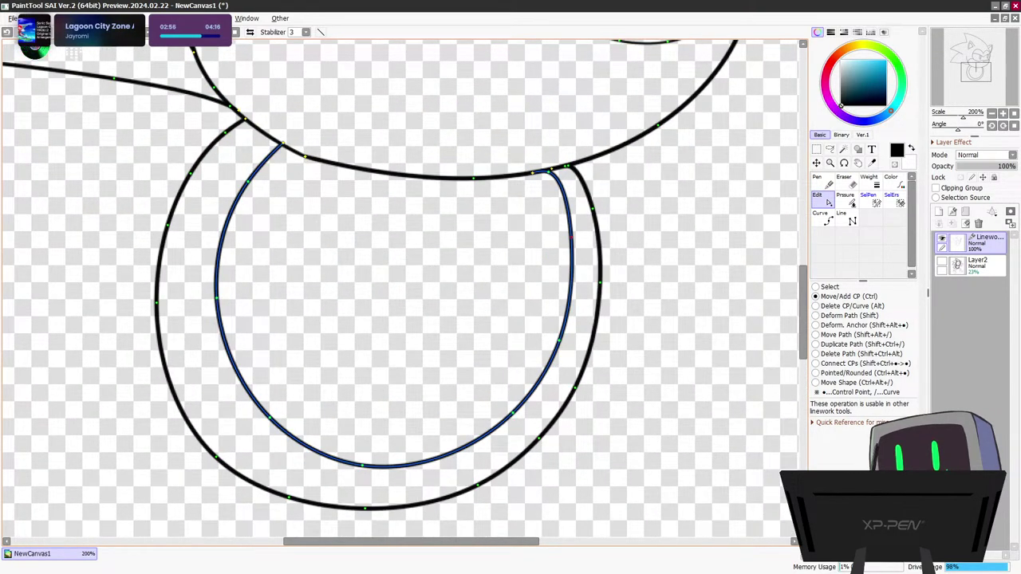
drag(216, 298, 226, 300)
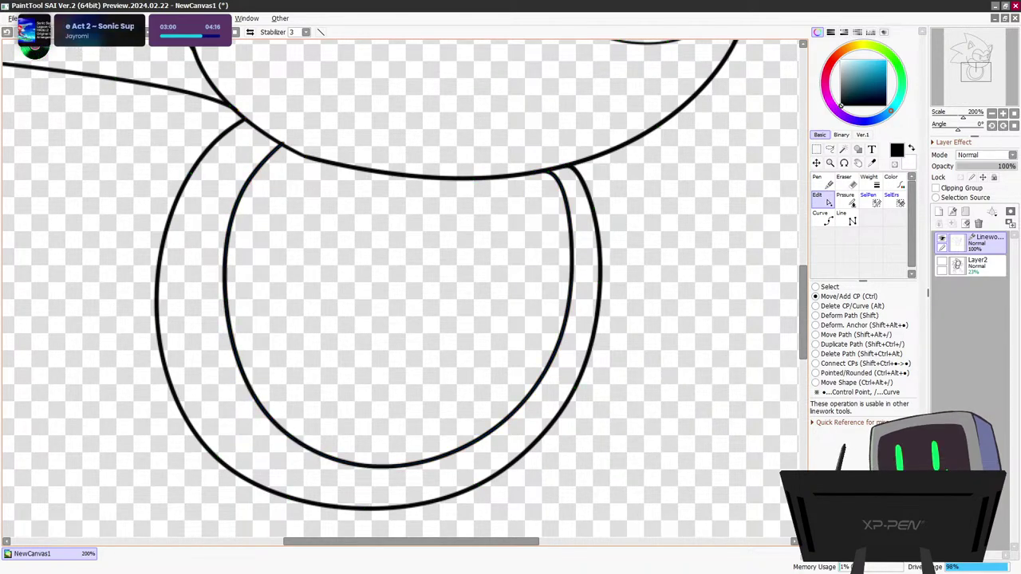
drag(269, 418, 276, 417)
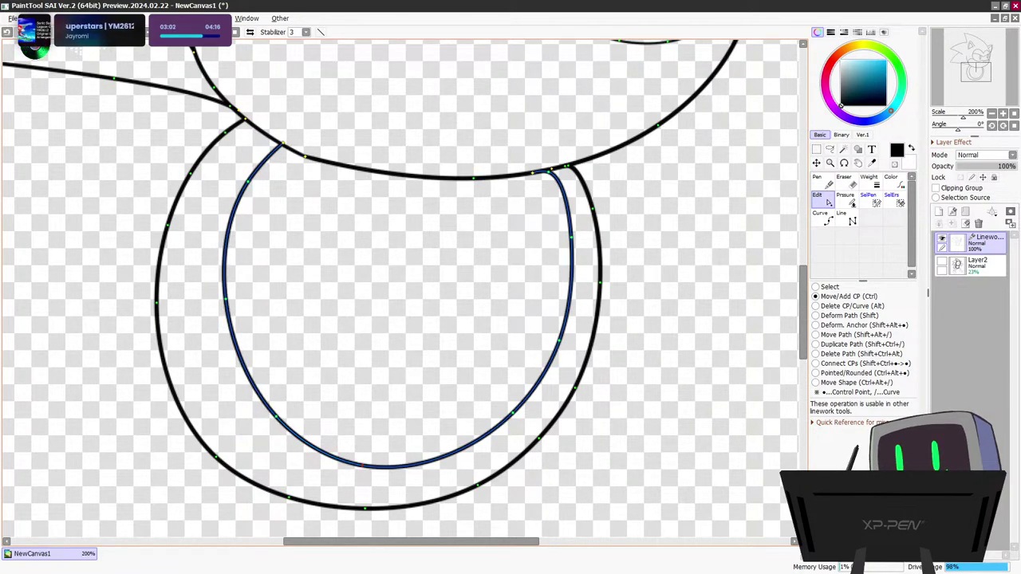
drag(375, 468, 377, 459)
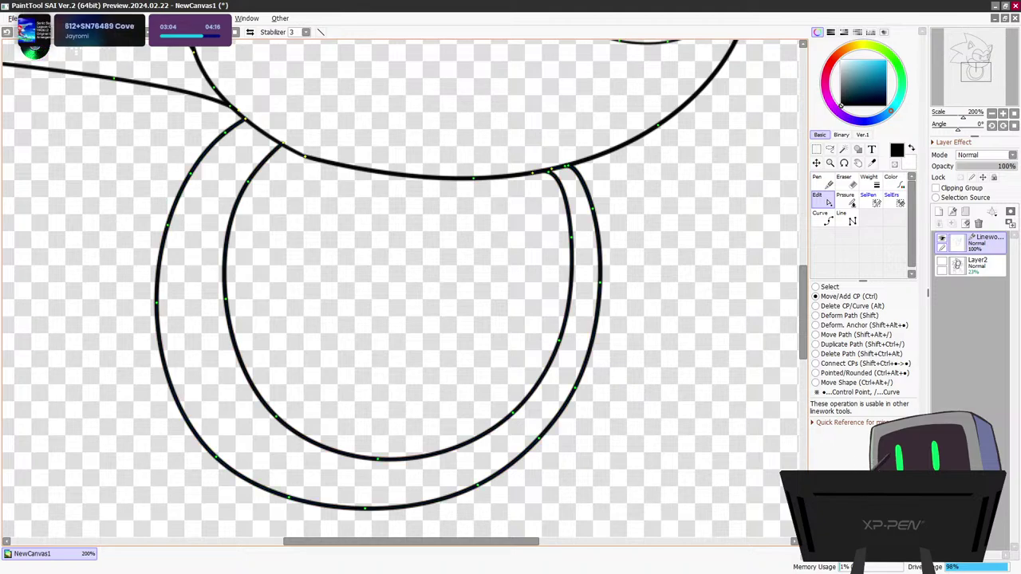
drag(513, 412, 512, 406)
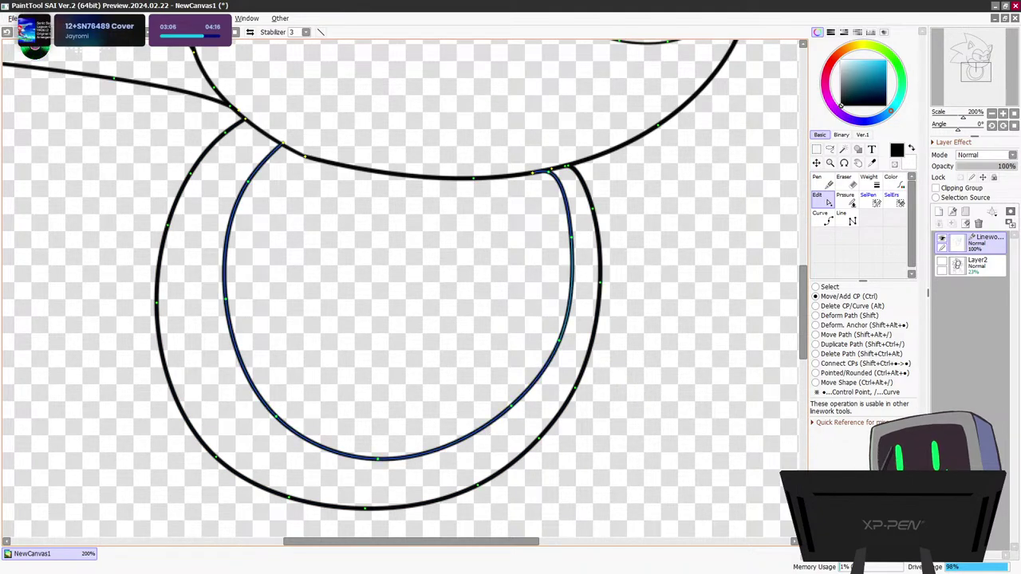
drag(559, 341, 555, 339)
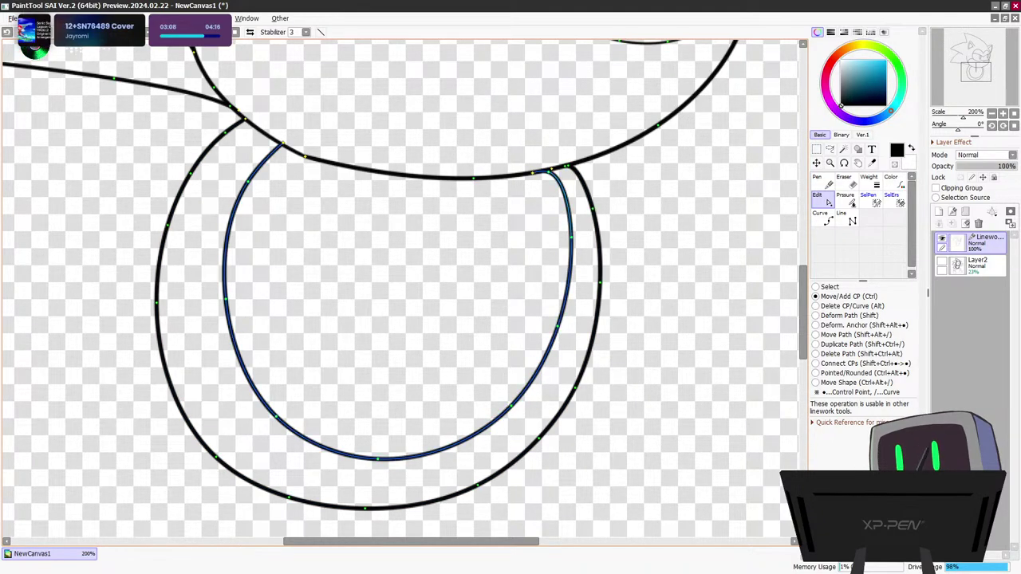
drag(572, 244, 567, 246)
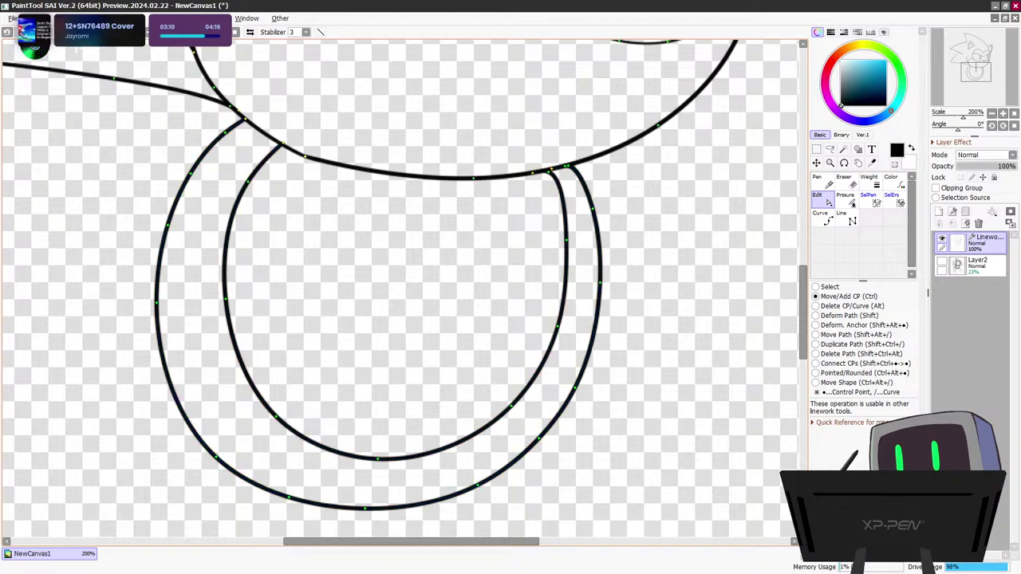
drag(548, 172, 537, 173)
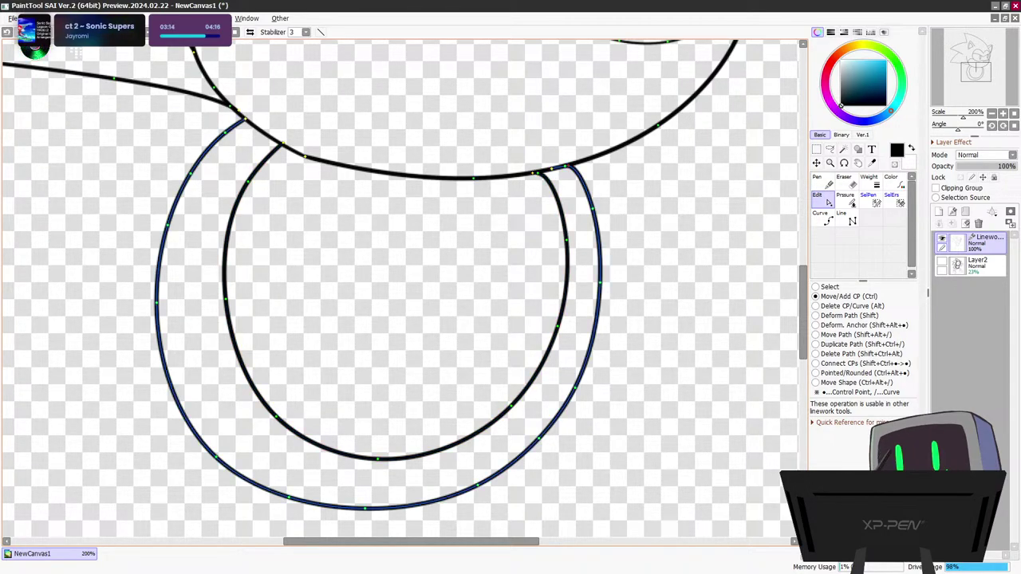
Review the whole figure's linework and show the rough sketch layer again as the guide for the arms
scroll(573, 212, down, 5)
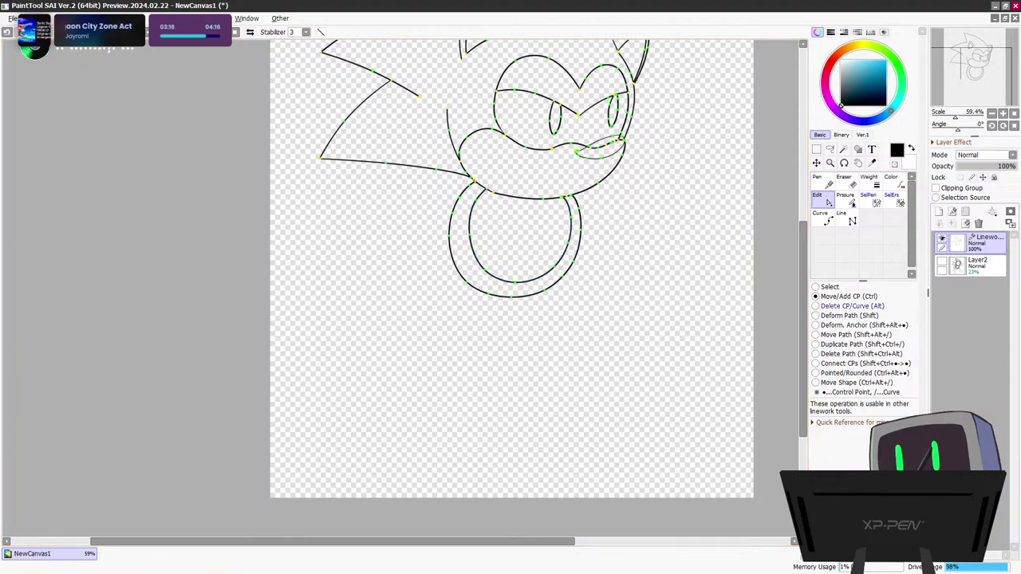
drag(803, 328, 804, 277)
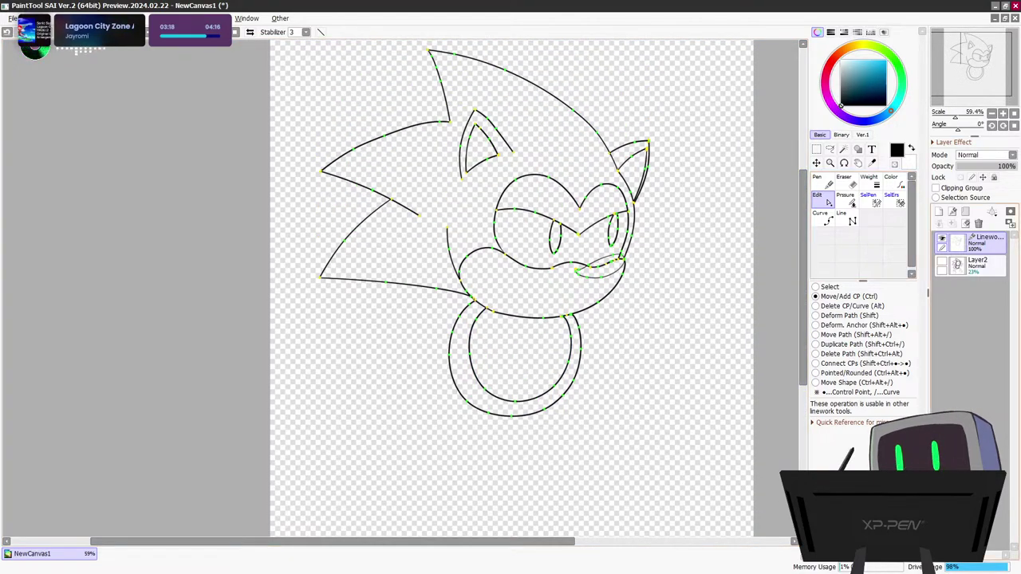
click(942, 261)
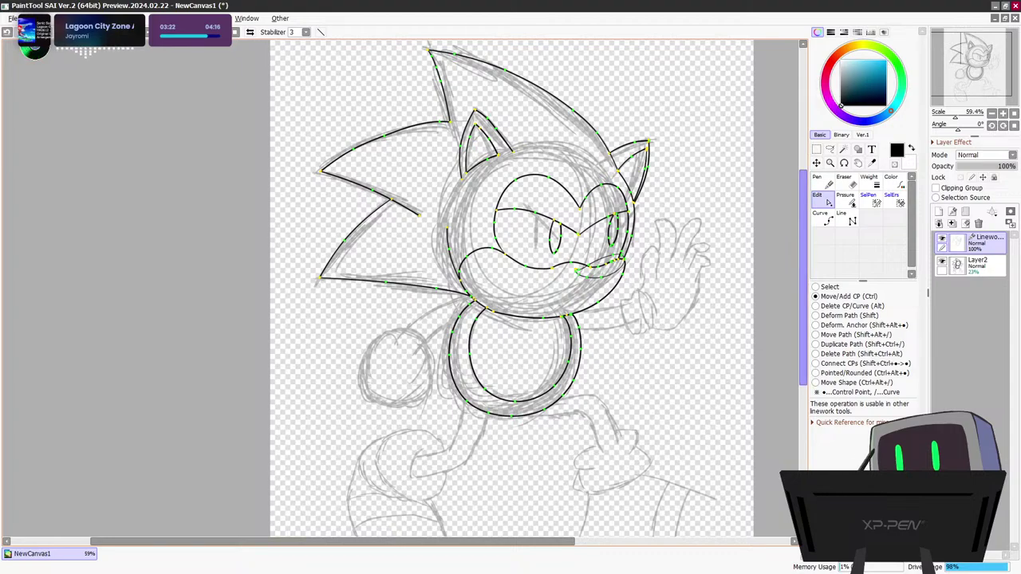
scroll(510, 287, down, 1)
mouse_move(803, 297)
mouse_down()
mouse_move(803, 308)
mouse_move(804, 290)
mouse_up()
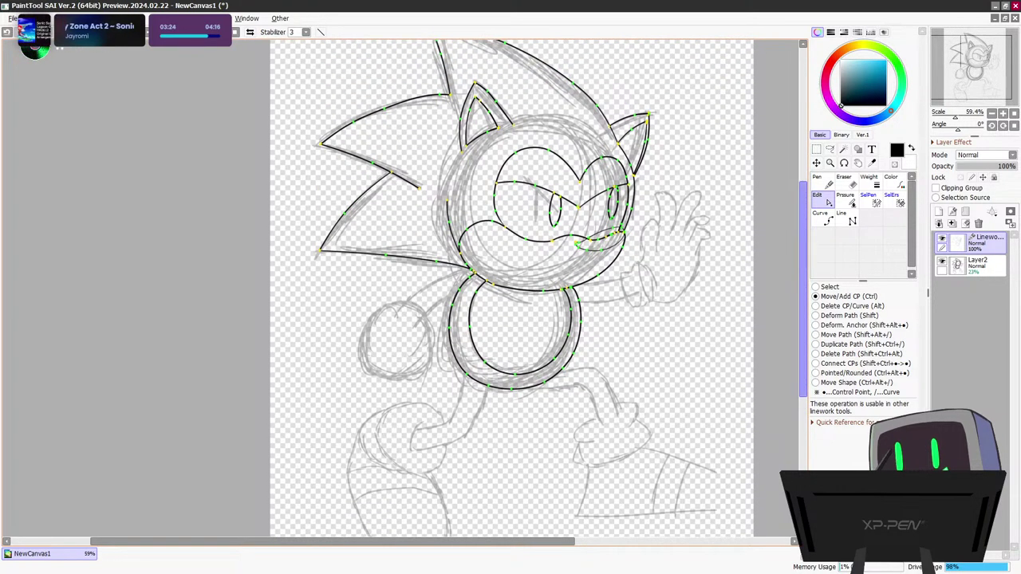
Draw the upper and lower lines of the left arm as two curved pen strokes between the body and the sketched round fist
scroll(434, 328, up, 3)
scroll(454, 277, up, 5)
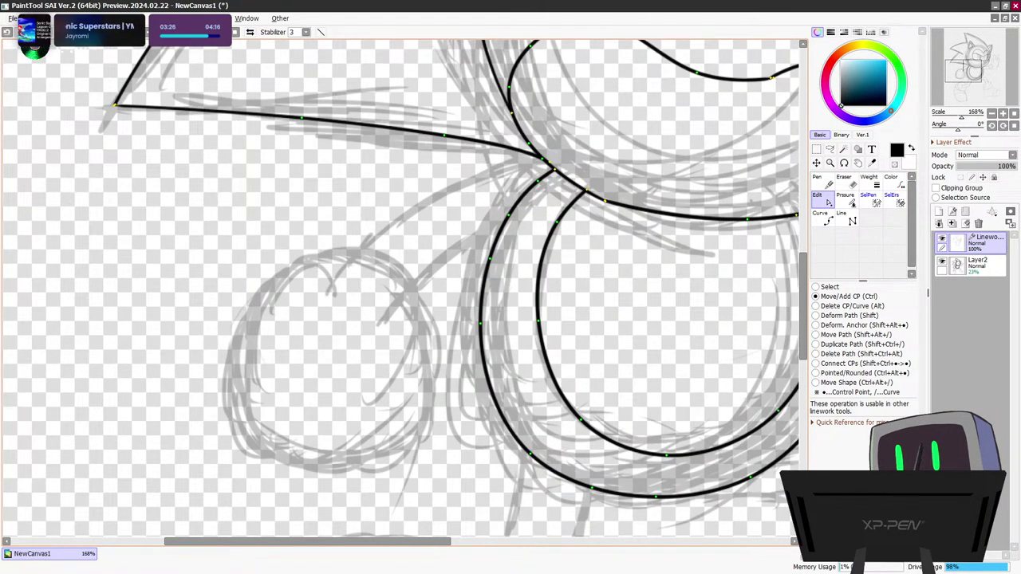
click(822, 181)
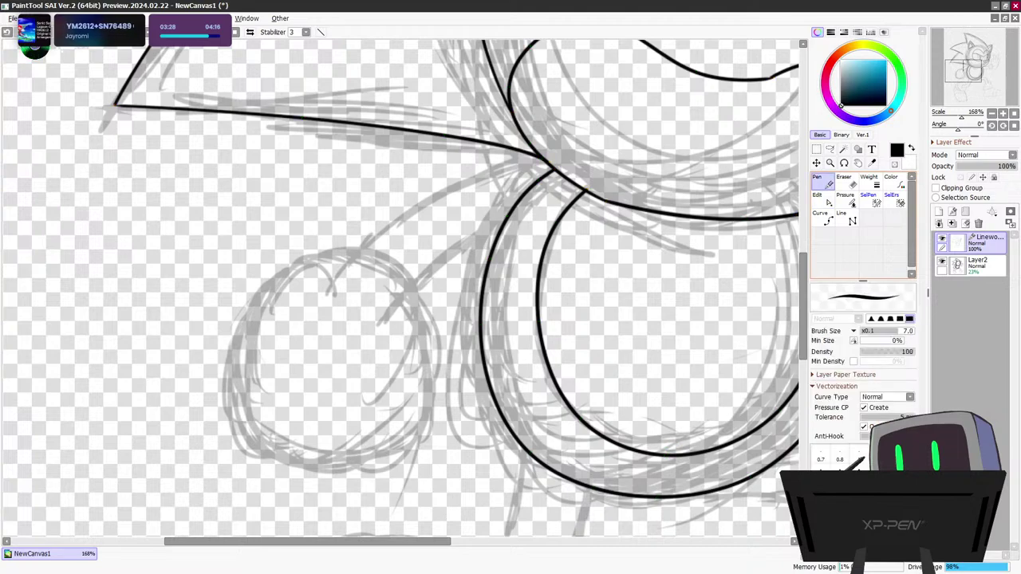
mouse_move(547, 166)
mouse_down()
mouse_move(485, 170)
mouse_move(387, 236)
mouse_move(369, 262)
mouse_up()
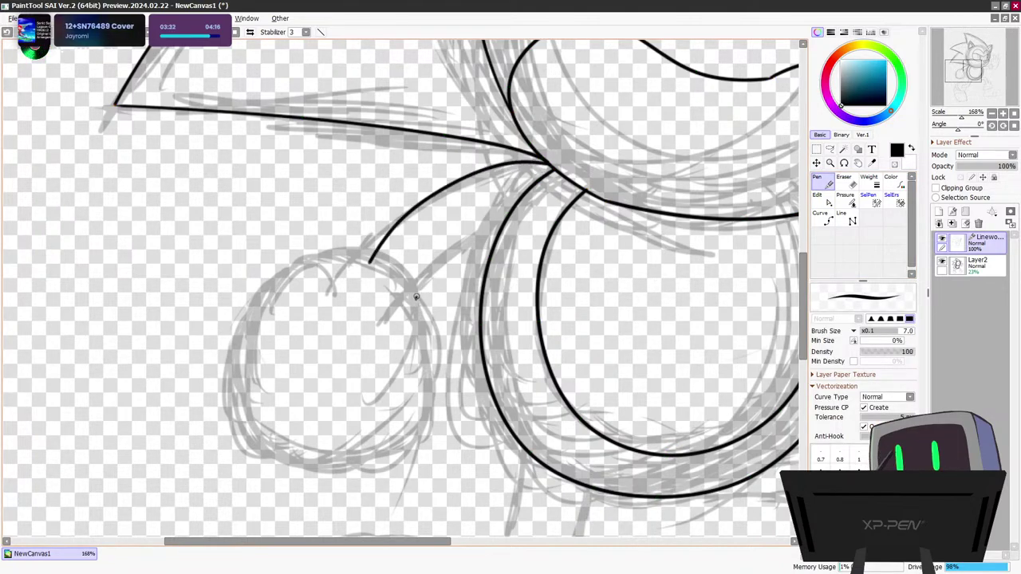
mouse_move(415, 298)
mouse_down()
mouse_move(435, 264)
mouse_move(516, 211)
mouse_up()
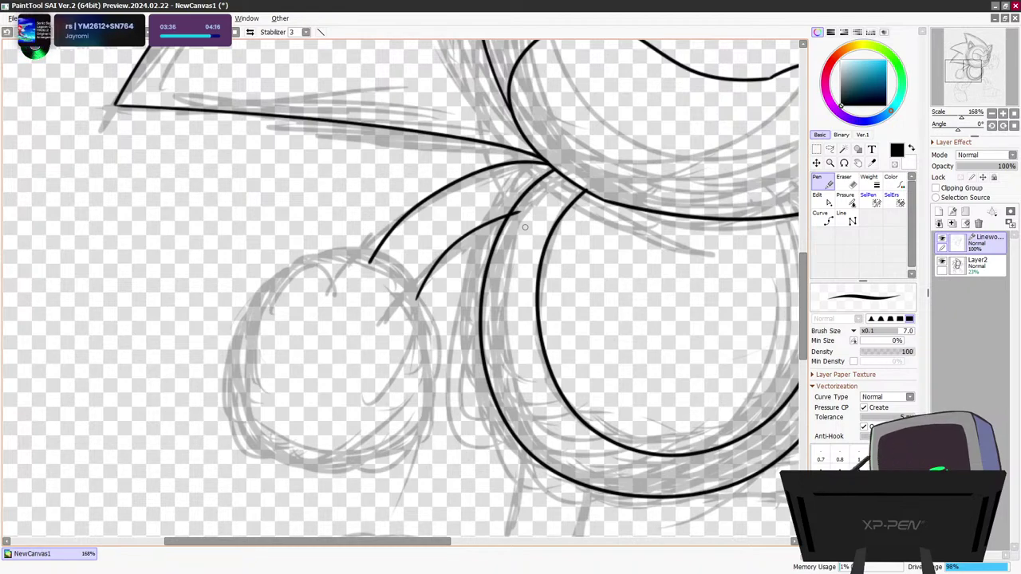
Draw the lower and upper lines of the right arm as two curved pen strokes from the body to the sketched glove cuff
drag(416, 541, 594, 542)
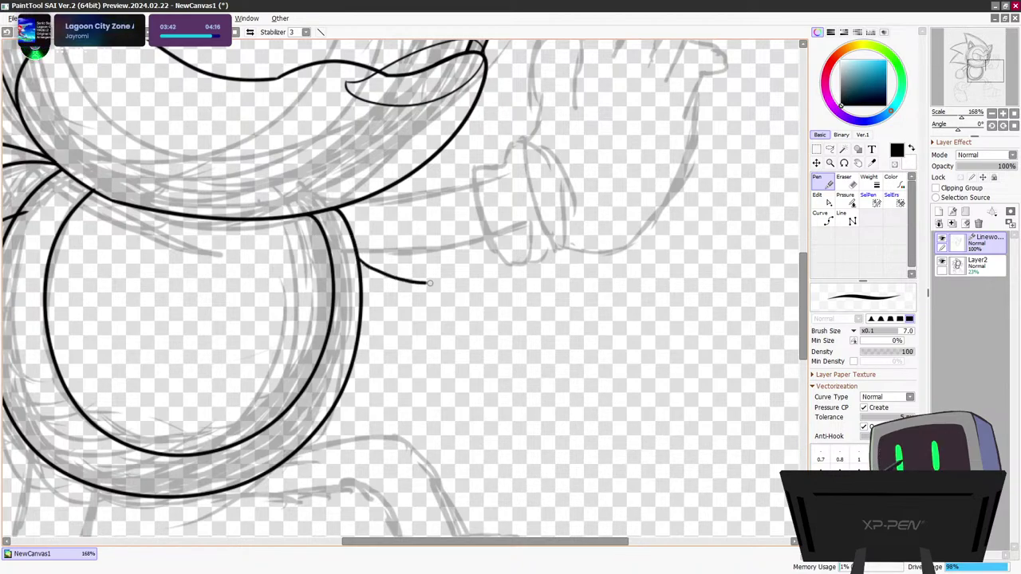
drag(429, 283, 546, 250)
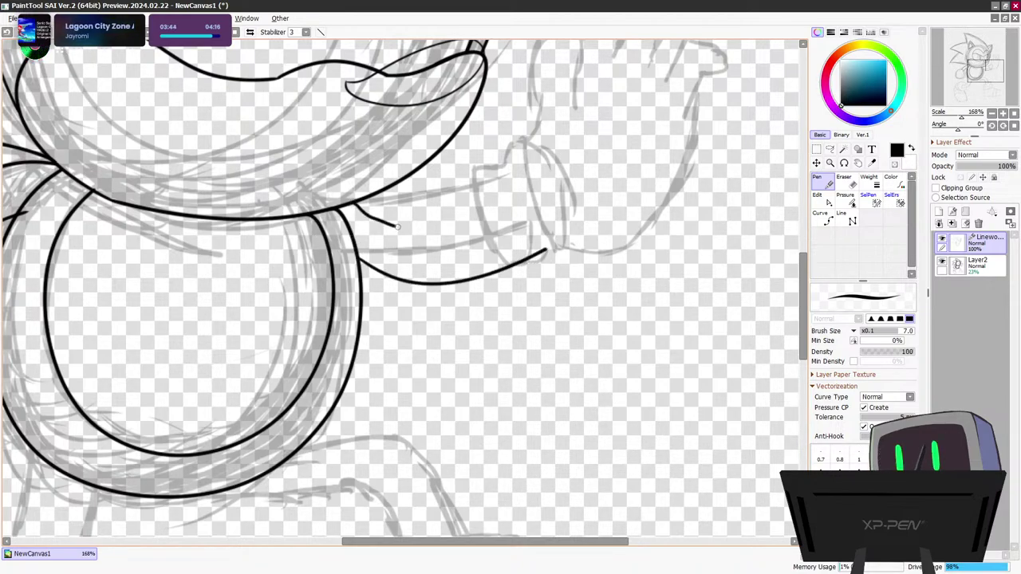
mouse_move(397, 226)
mouse_down()
mouse_move(482, 228)
mouse_move(534, 209)
mouse_up()
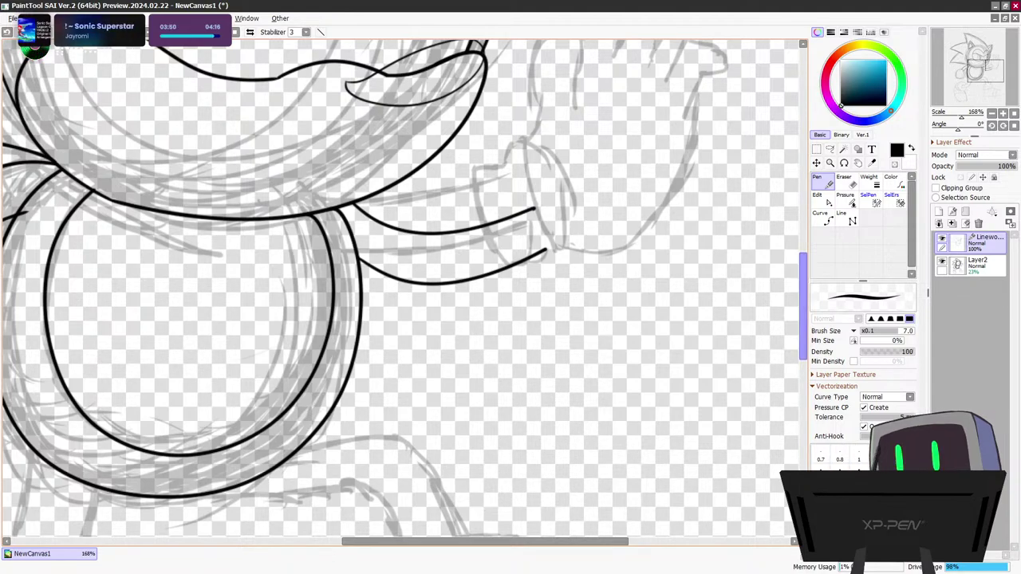
scroll(538, 318, up, 3)
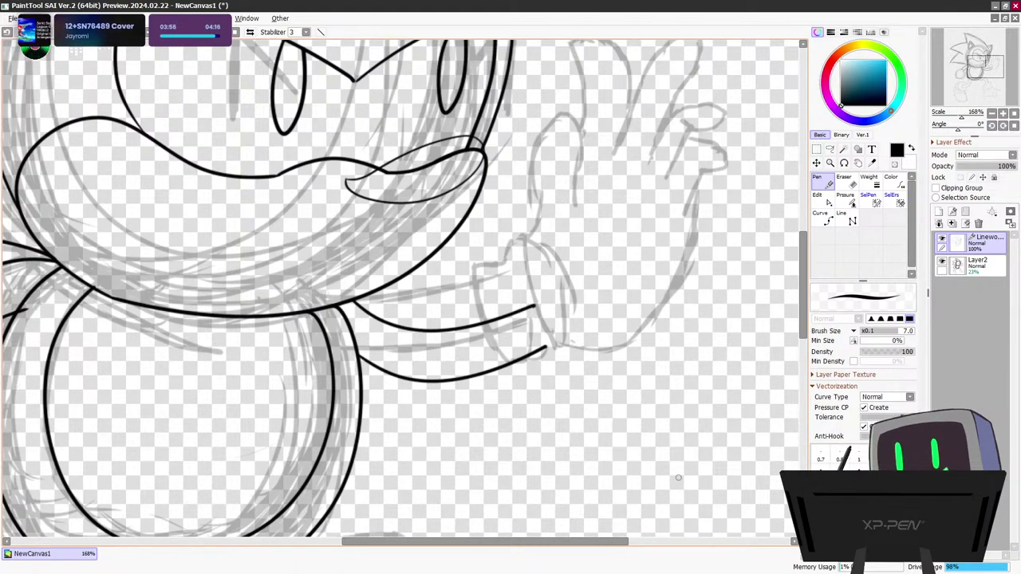
Draw the lower and upper lines of the right leg as two bent pen strokes from the body down to the sketched shoe cuff
scroll(521, 309, down, 10)
drag(803, 350, 803, 352)
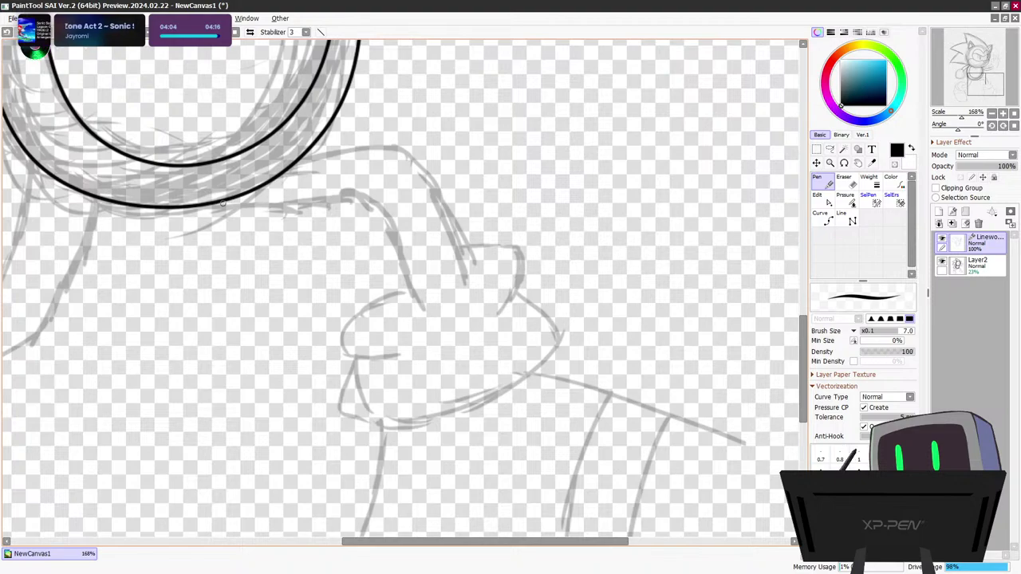
mouse_move(257, 196)
mouse_down()
mouse_move(375, 171)
mouse_move(412, 182)
mouse_move(435, 226)
mouse_move(429, 316)
mouse_up()
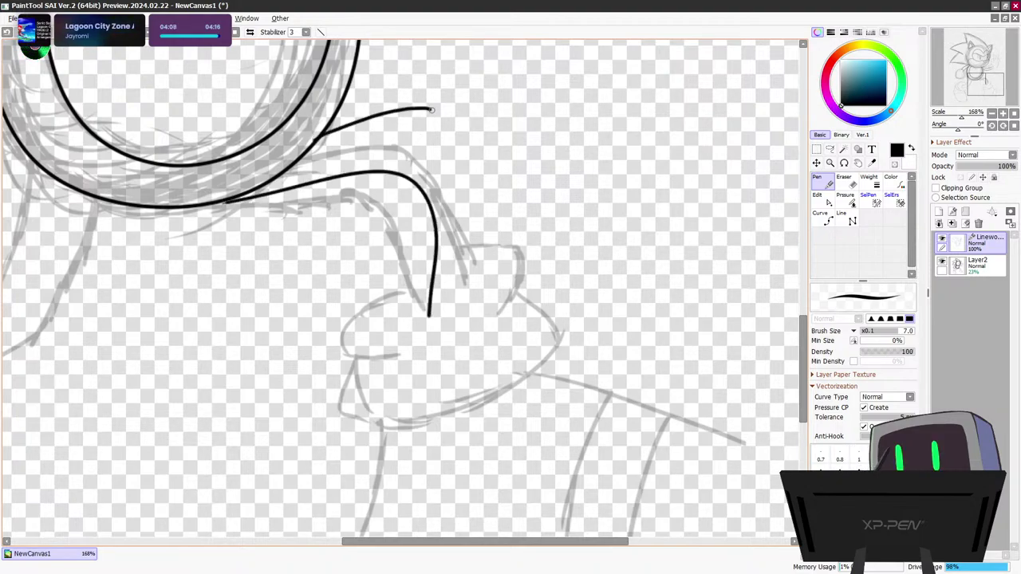
drag(480, 182, 480, 291)
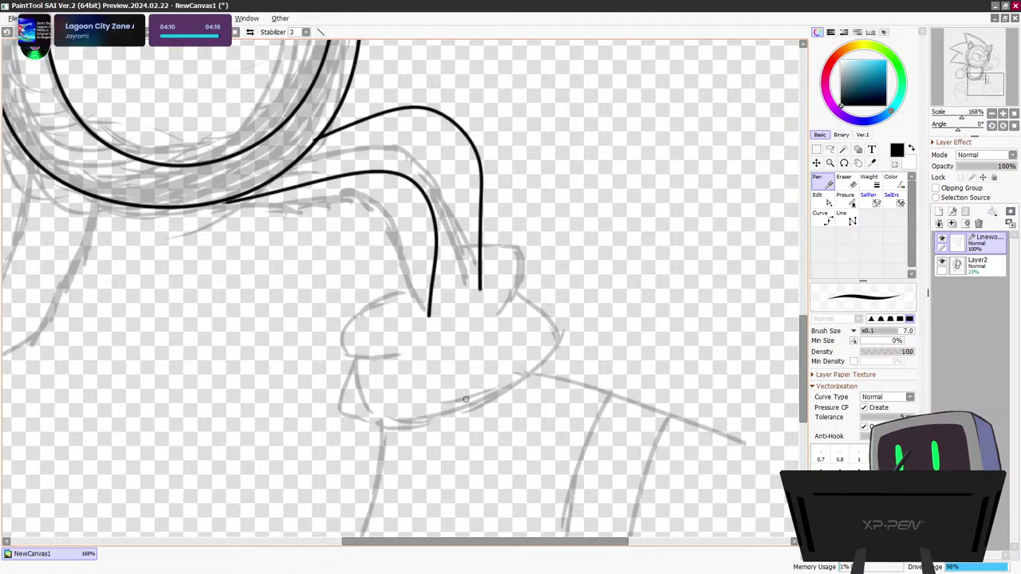
Draw the upper and lower lines of the left leg as two curved pen strokes between the body and the sketched shoe opening
scroll(606, 320, up, 5)
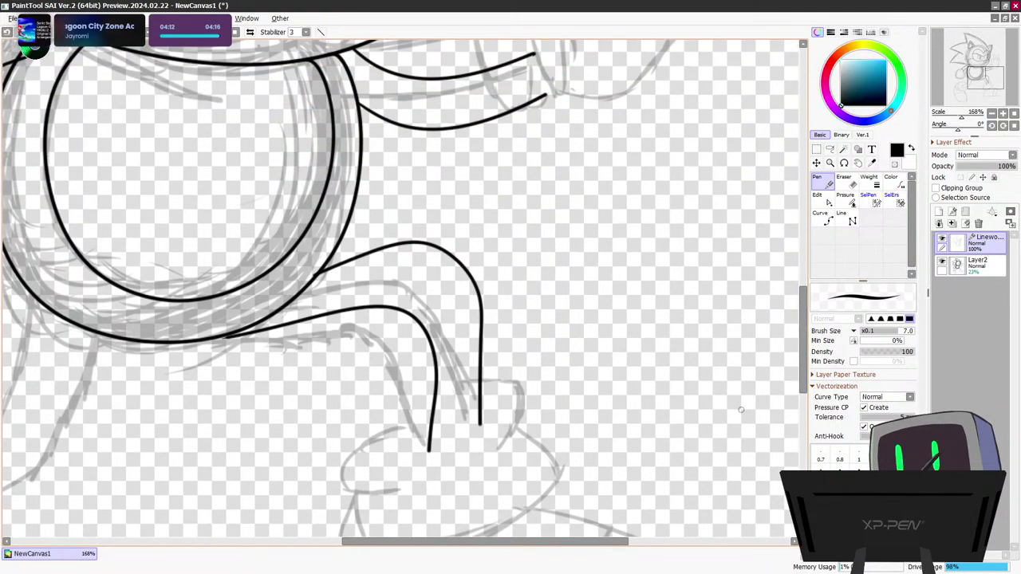
drag(485, 541, 357, 542)
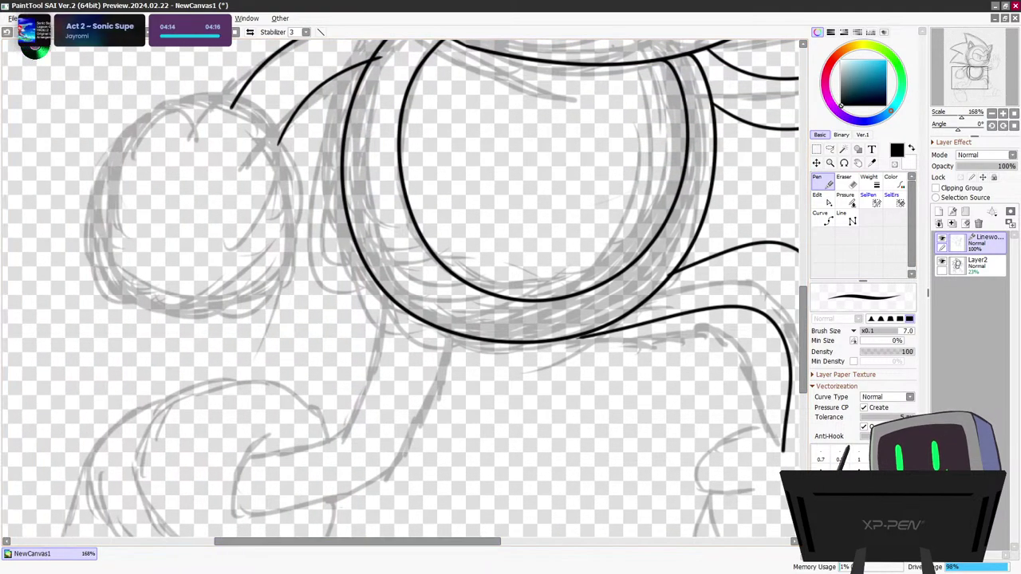
scroll(771, 323, down, 5)
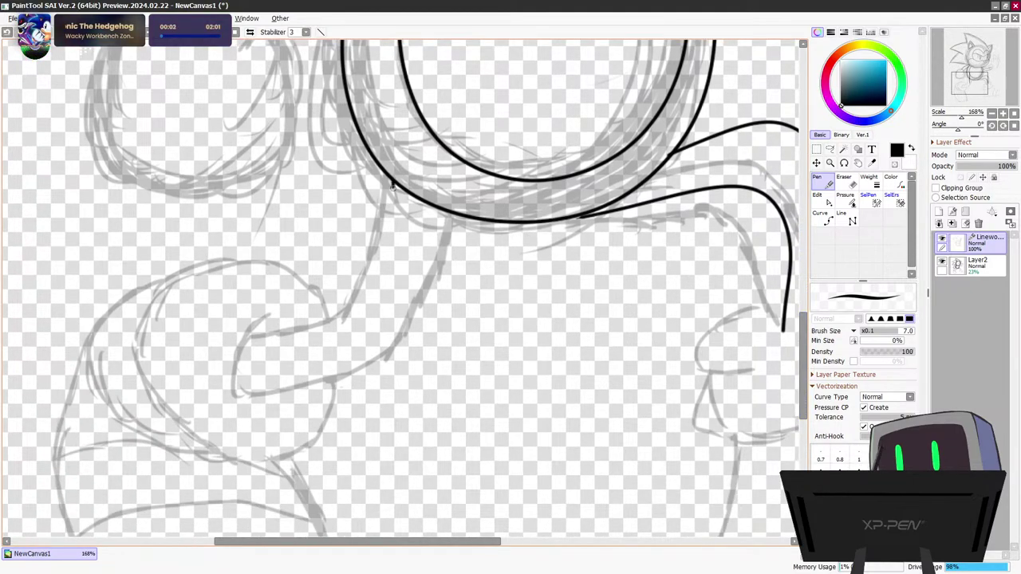
mouse_move(392, 186)
mouse_down()
mouse_move(392, 234)
mouse_move(366, 297)
mouse_move(318, 338)
mouse_move(265, 343)
mouse_up()
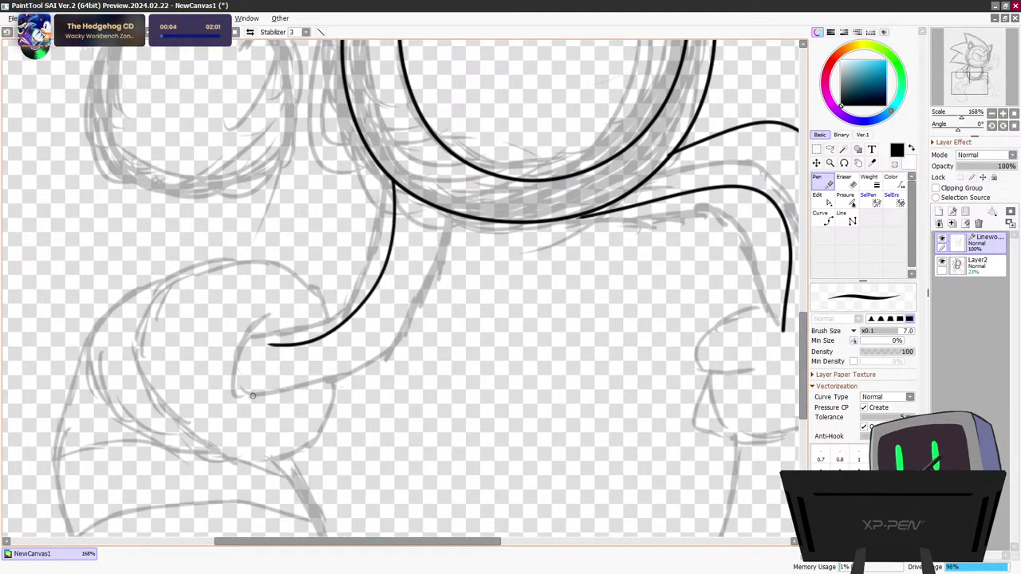
mouse_move(274, 400)
mouse_down()
mouse_move(344, 389)
mouse_move(431, 316)
mouse_move(462, 211)
mouse_up()
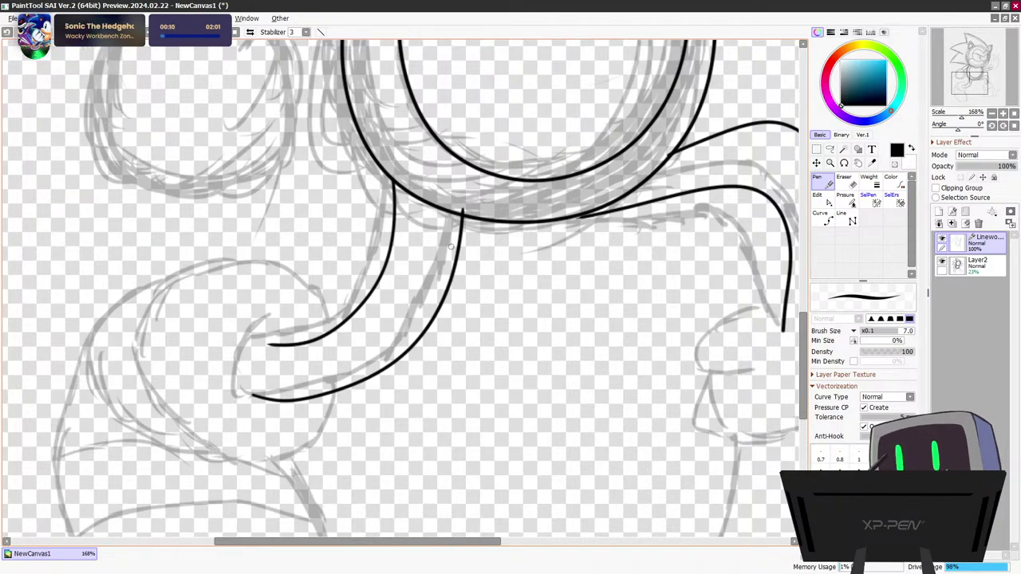
Set the top end of the left leg's lower line on the body outline and nudge its middle control points slightly outward
key(ctrl)
drag(463, 210, 463, 213)
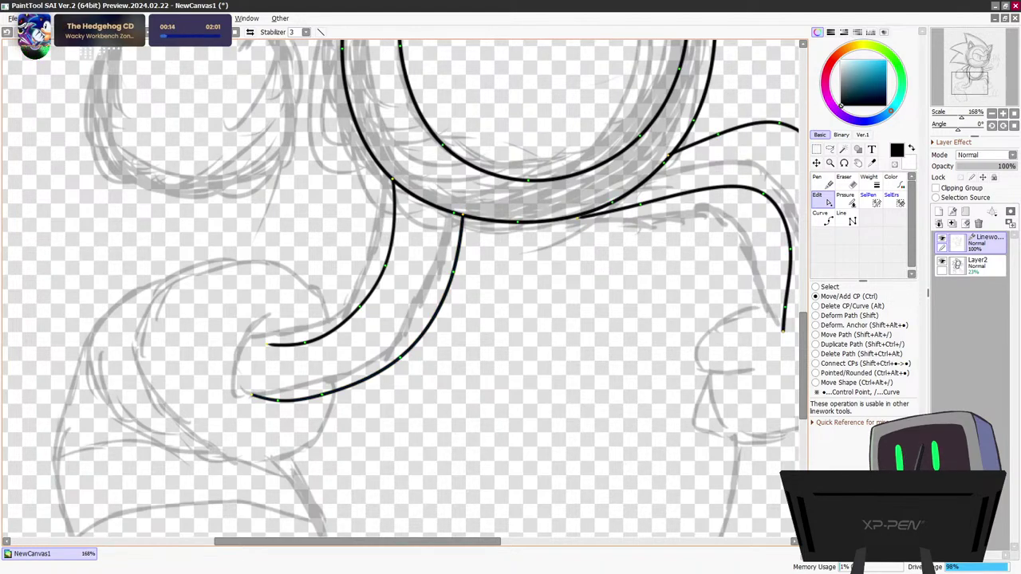
drag(400, 357, 404, 361)
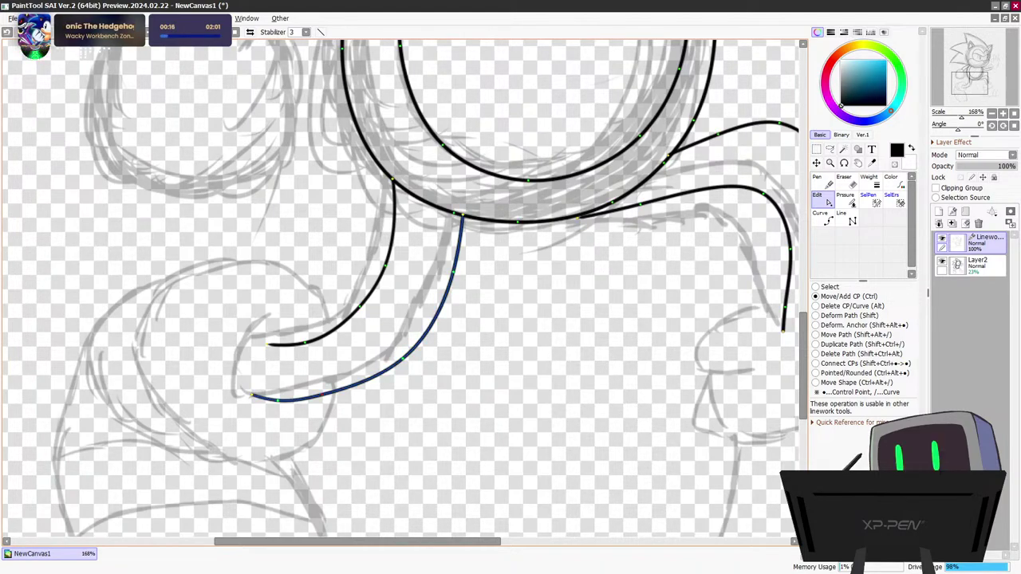
drag(321, 394, 323, 398)
Tighten the right leg's knee bend by shifting control points along the upper line and the inner line
drag(357, 542, 439, 542)
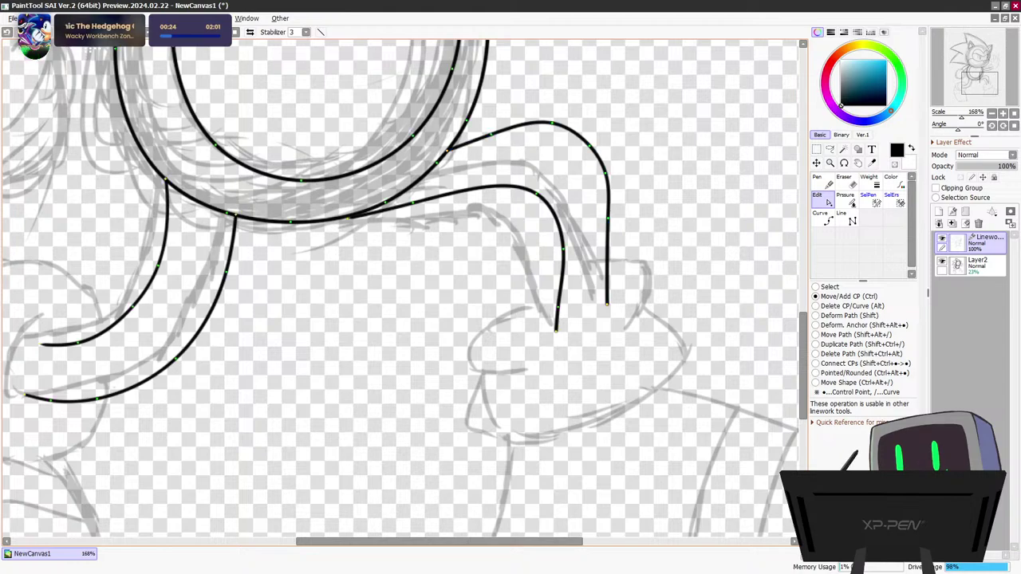
drag(490, 134, 504, 128)
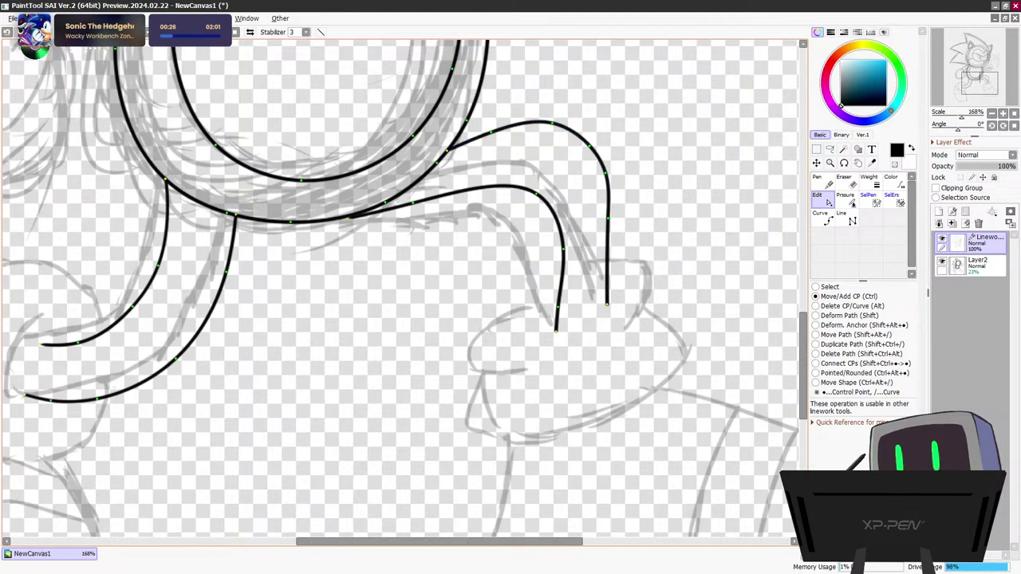
drag(540, 193, 546, 188)
drag(563, 249, 558, 246)
drag(558, 306, 556, 302)
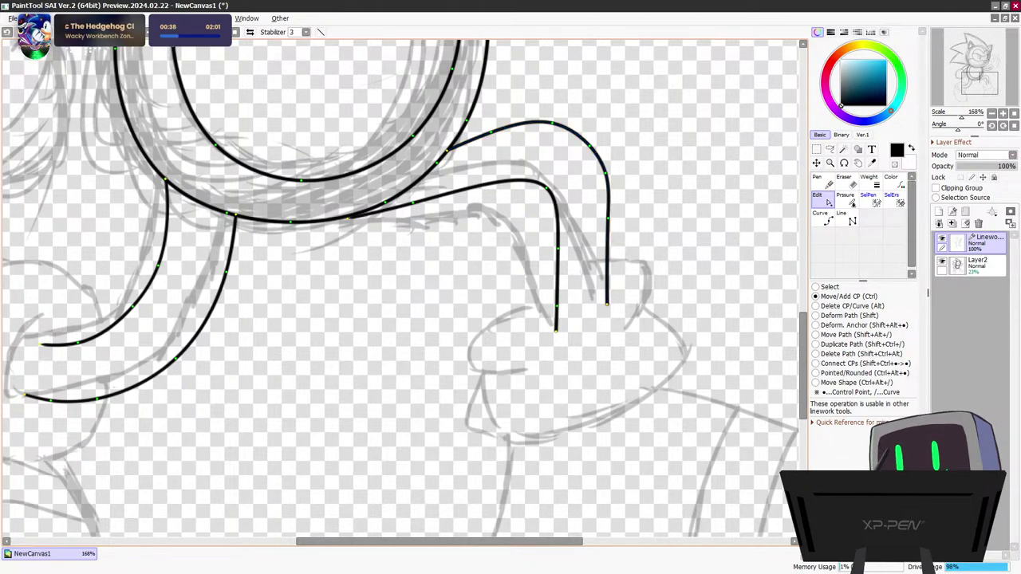
Slant the right leg's shin outward by moving the lower ends of both lines toward the right side of the sketched cuff
drag(607, 304, 626, 297)
drag(556, 331, 563, 290)
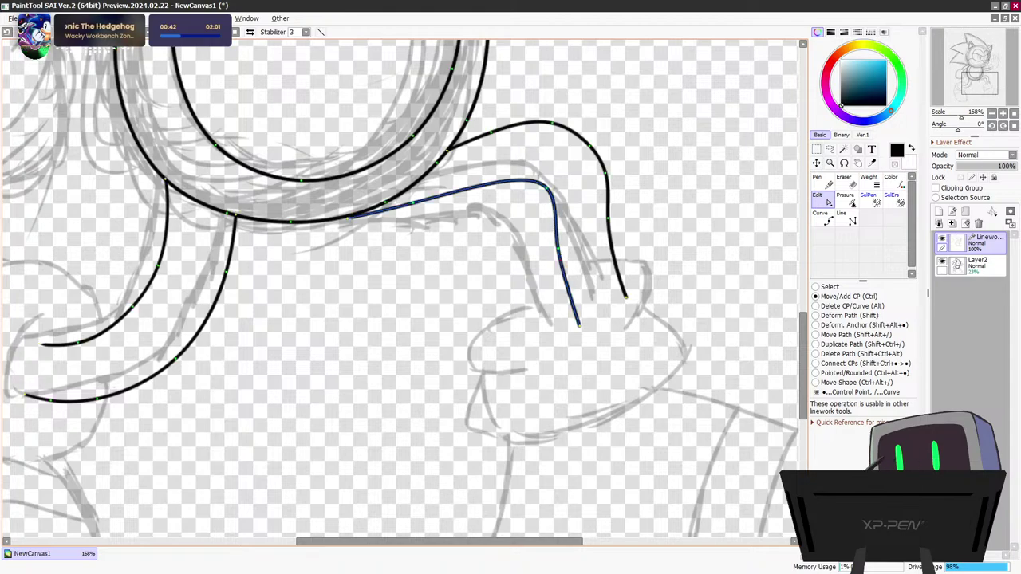
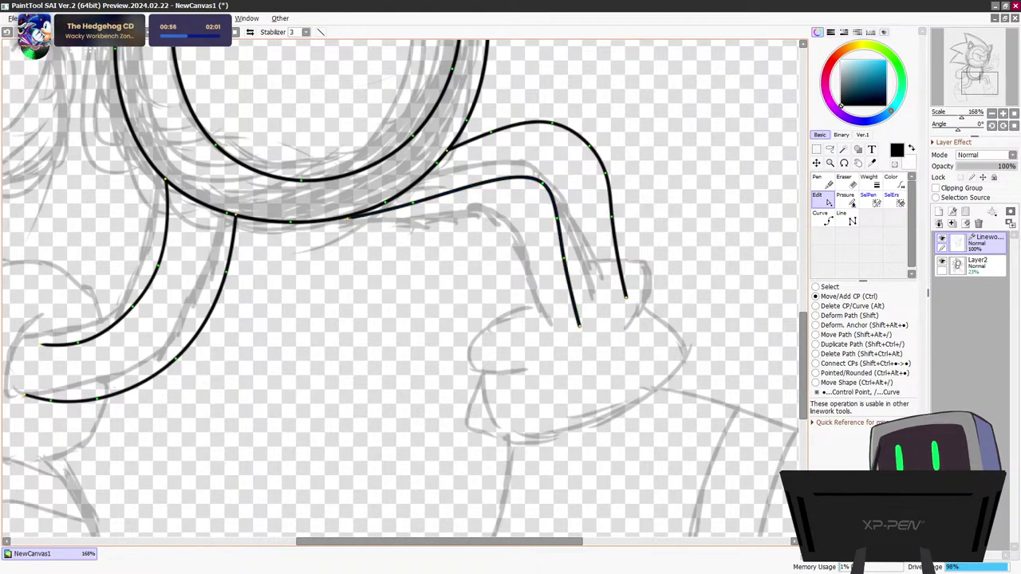
drag(580, 325, 639, 292)
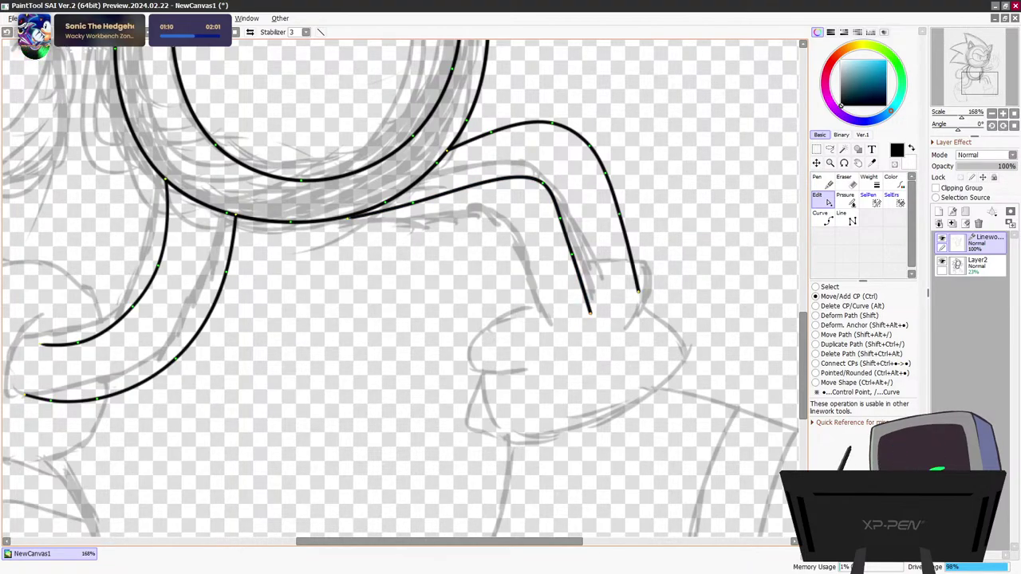
Check the leg lines on the whole figure with the rough sketch layer hidden, and show the sketch again
scroll(630, 324, down, 6)
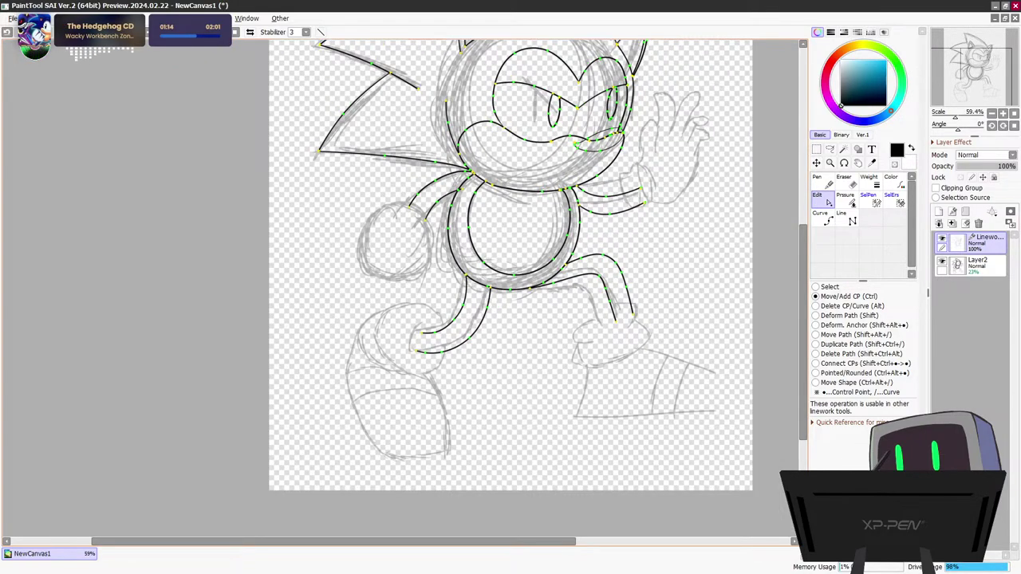
click(942, 262)
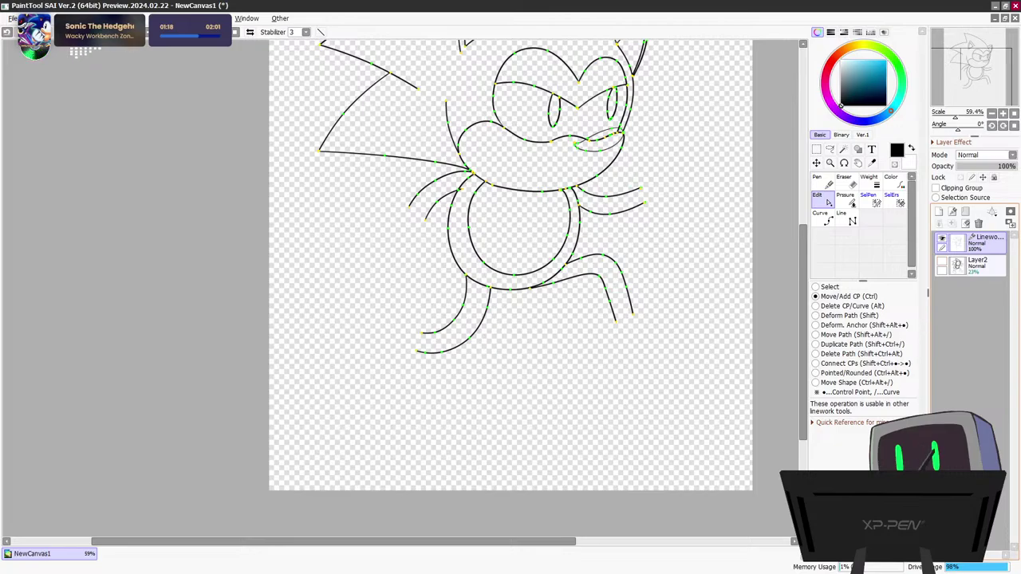
click(942, 261)
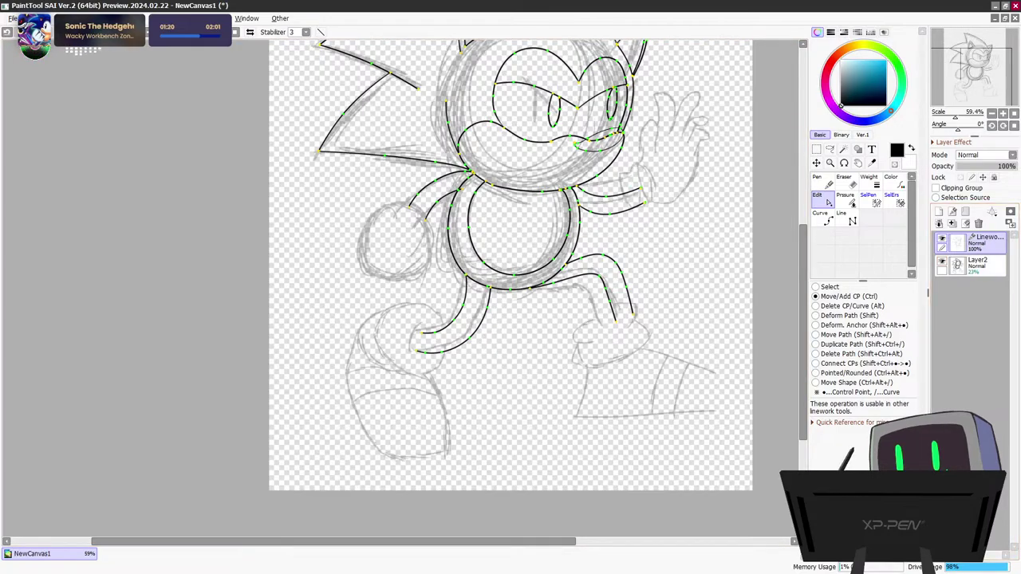
Add a new linework layer and draw the two left folds of the right leg's shoe cuff with the Pen tool
scroll(689, 296, up, 6)
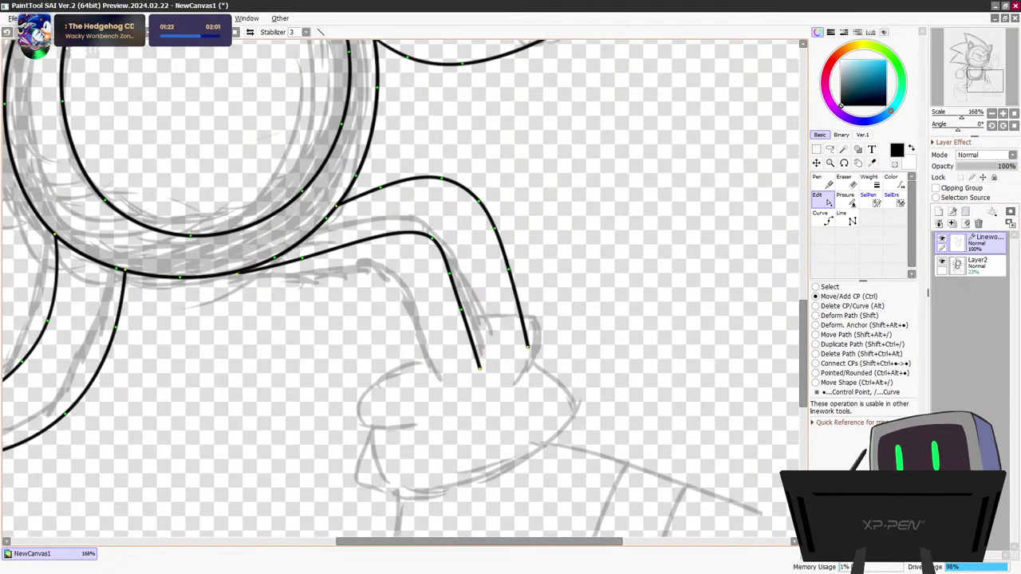
scroll(595, 299, up, 1)
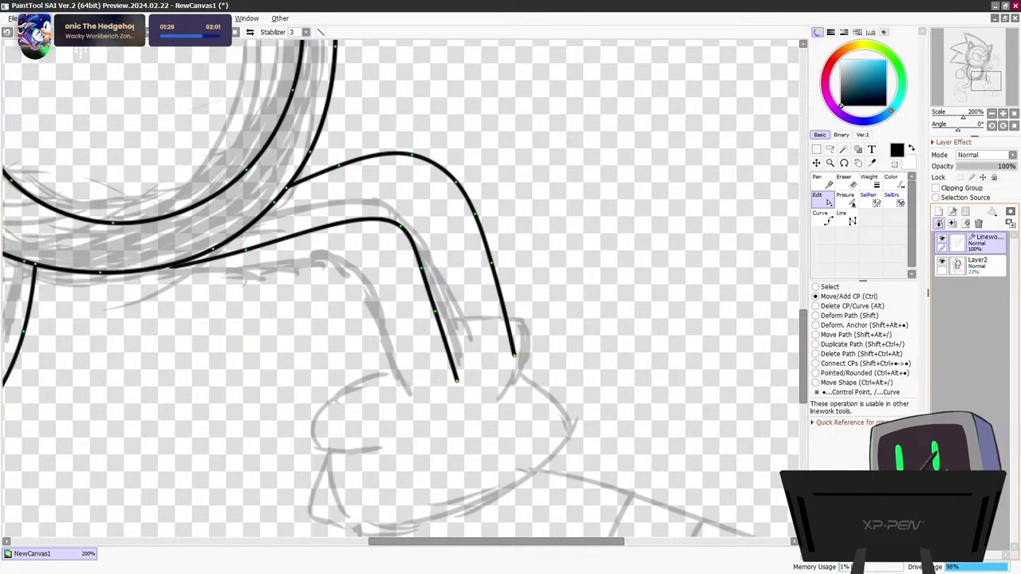
click(952, 212)
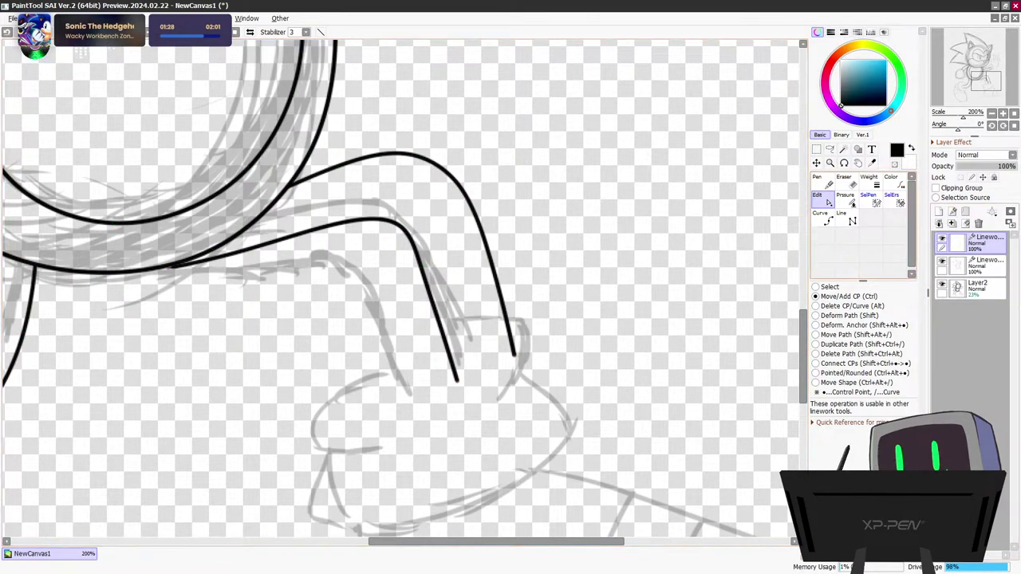
scroll(404, 289, down, 5)
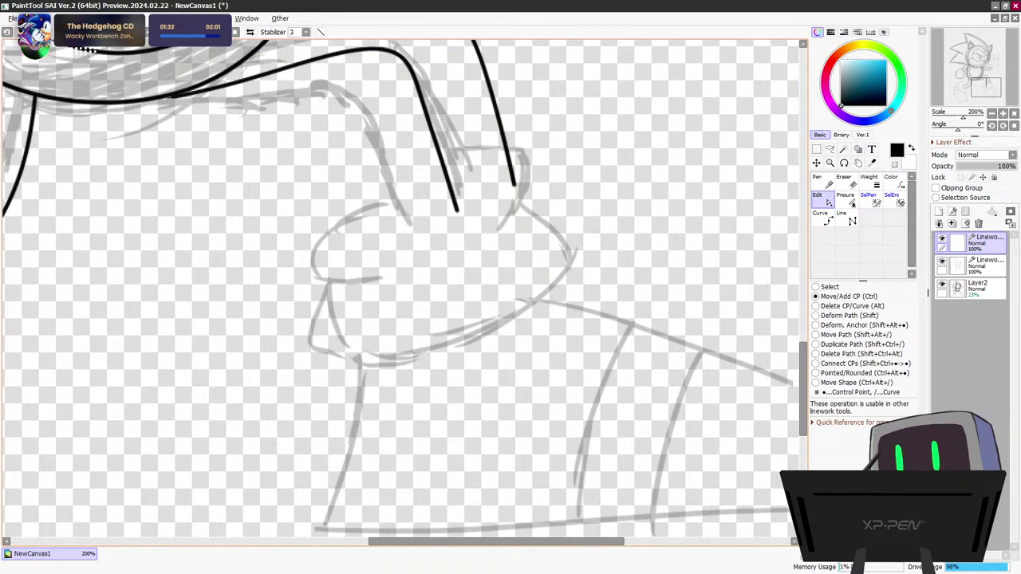
key(n)
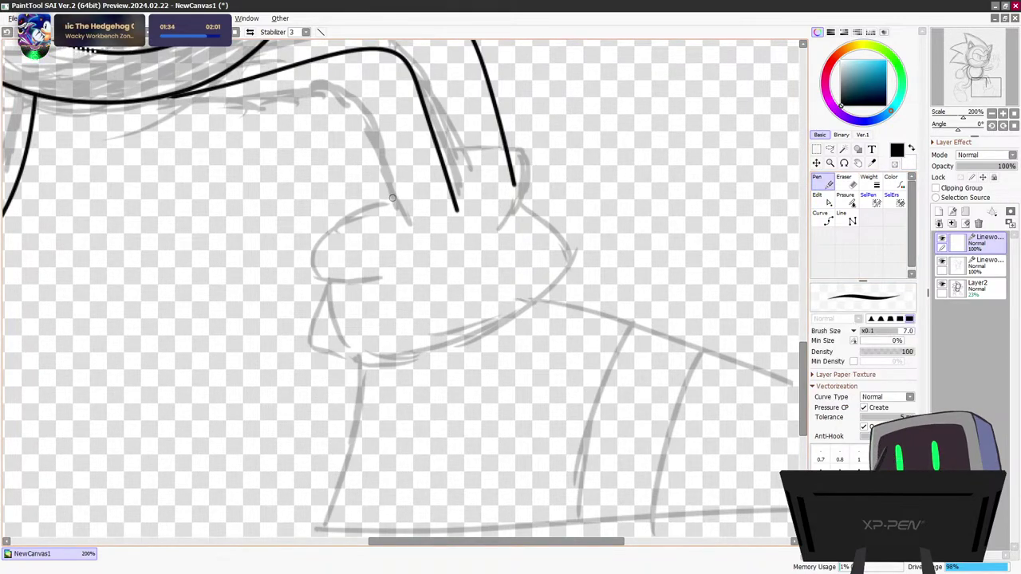
mouse_move(391, 198)
mouse_down()
mouse_move(297, 253)
mouse_move(411, 263)
mouse_up()
mouse_move(323, 293)
mouse_down()
mouse_move(300, 339)
mouse_move(305, 359)
mouse_move(371, 383)
mouse_up()
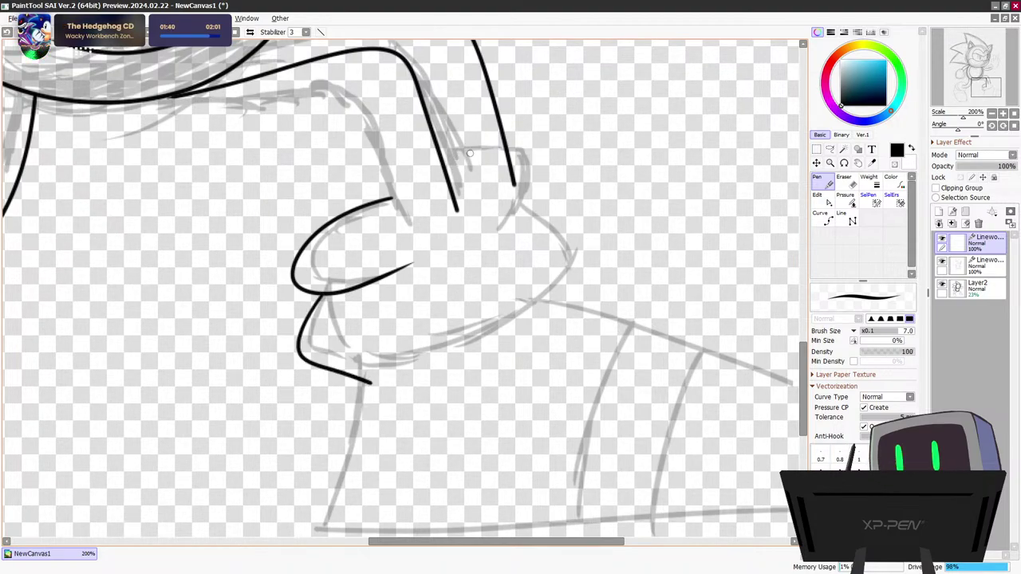
Draw the cuff's small upper-right fold, its rounded right side and its lower edge, redrawing the lower edge as a smoother curve
mouse_move(459, 170)
mouse_down()
mouse_move(506, 149)
mouse_move(542, 155)
mouse_move(491, 232)
mouse_up()
mouse_move(523, 196)
mouse_down()
mouse_move(566, 231)
mouse_move(573, 282)
mouse_up()
mouse_move(369, 383)
mouse_down()
mouse_move(415, 383)
mouse_move(589, 255)
mouse_up()
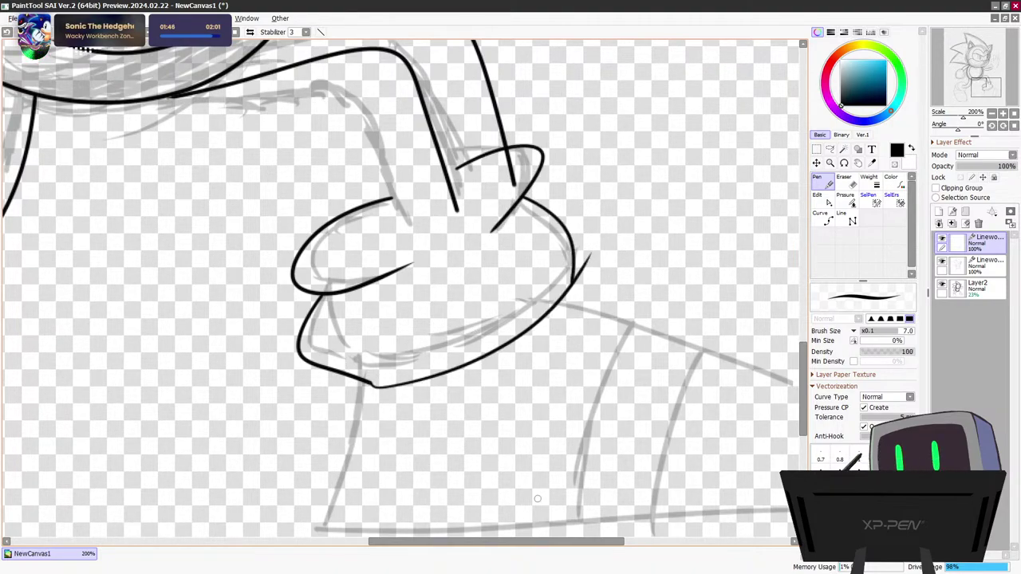
key(ctrl+z)
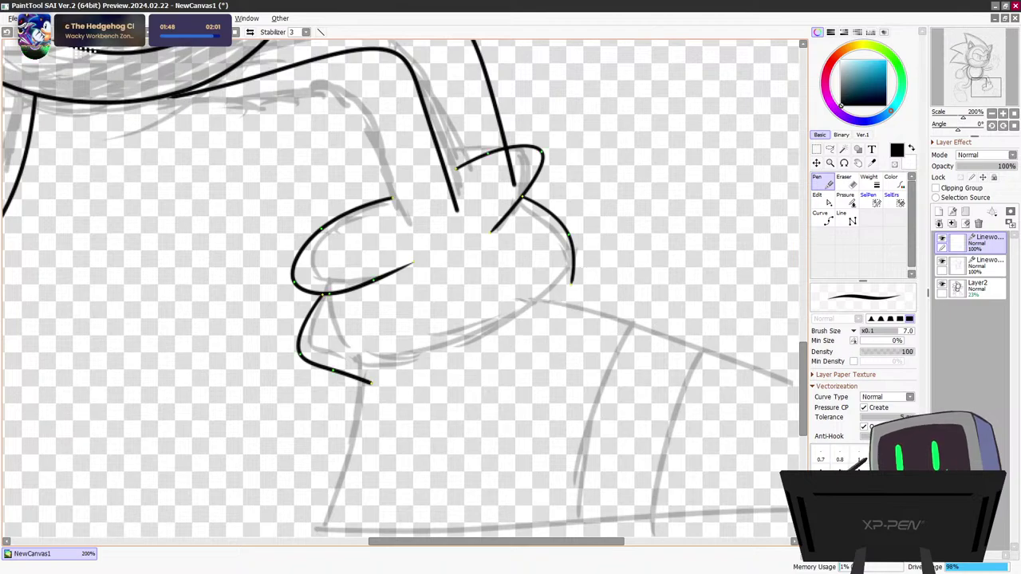
mouse_move(368, 382)
mouse_down()
mouse_move(447, 371)
mouse_move(575, 277)
mouse_up()
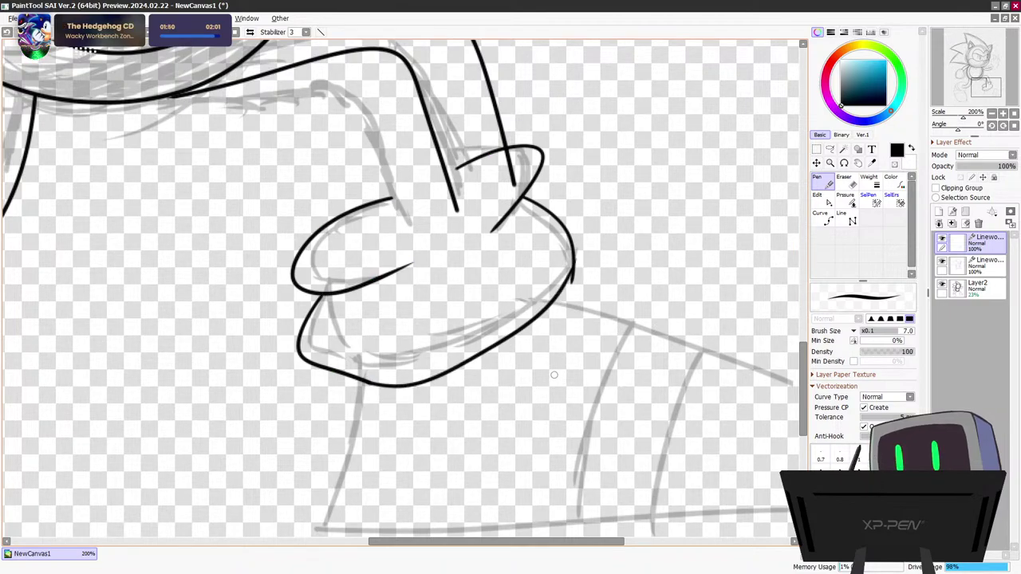
Join the cuff's lower edge to the end of its right side and shorten the inner ends of the two fold lines
click(822, 199)
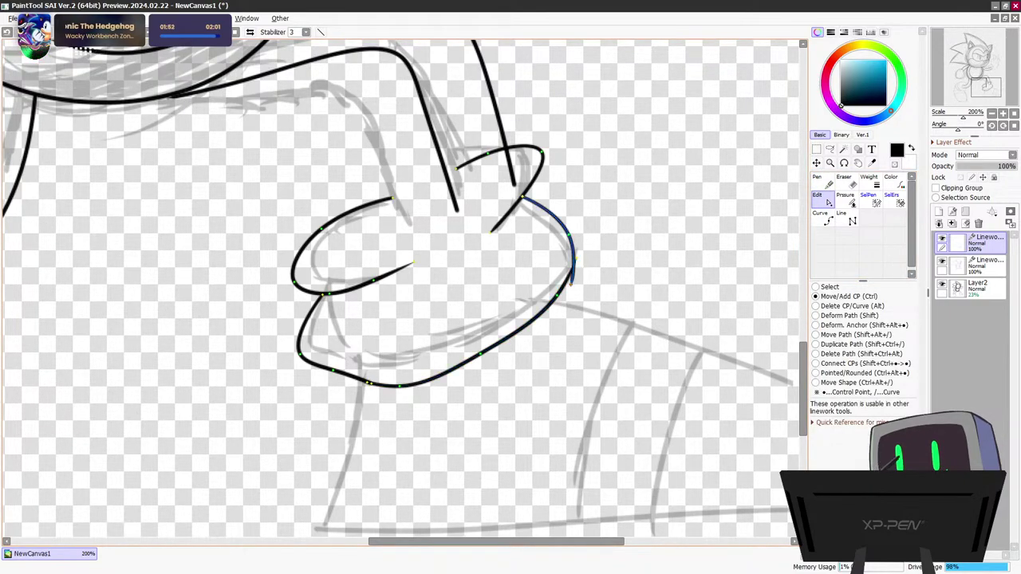
drag(576, 260, 572, 283)
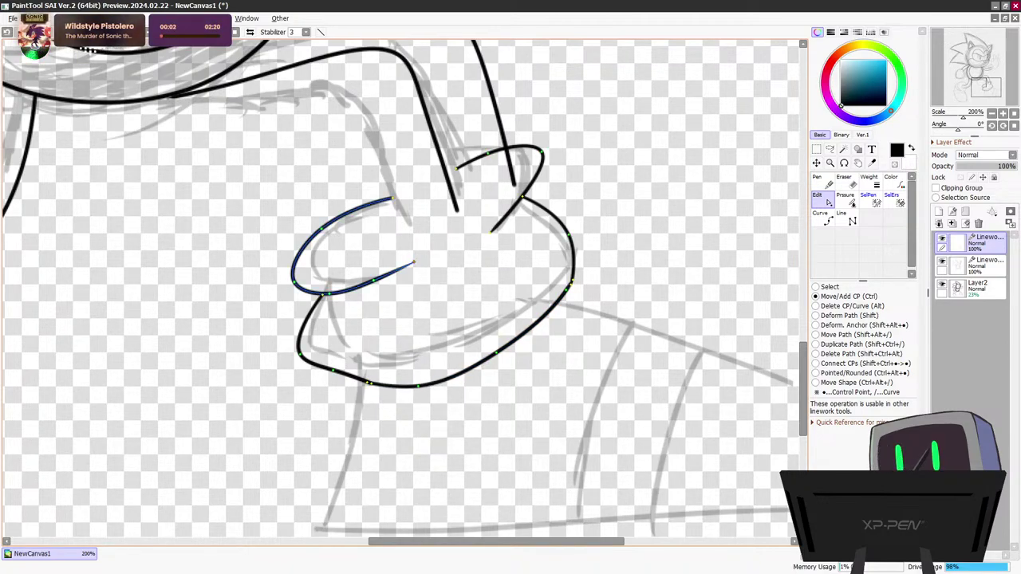
drag(414, 262, 388, 276)
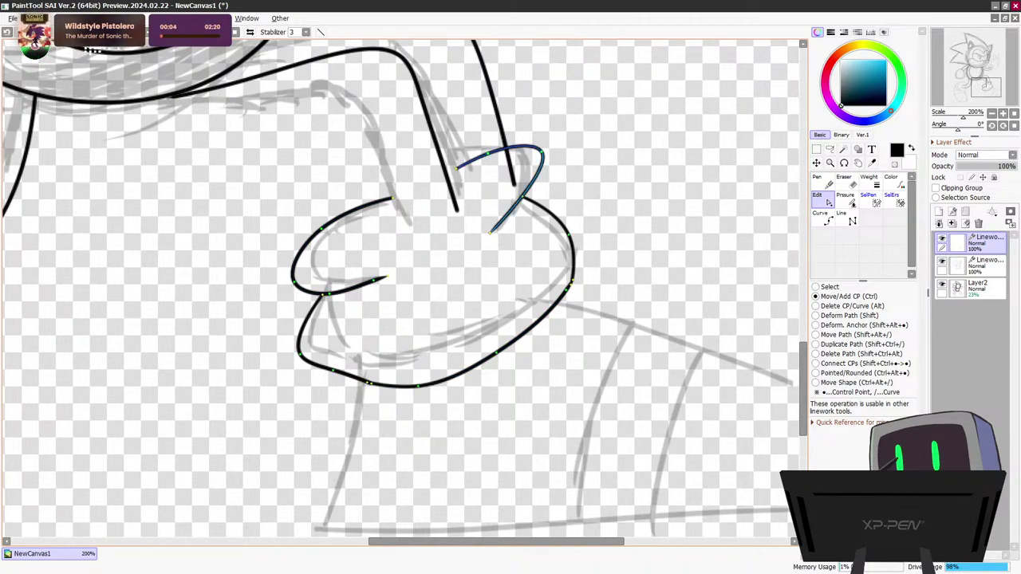
drag(490, 233, 501, 221)
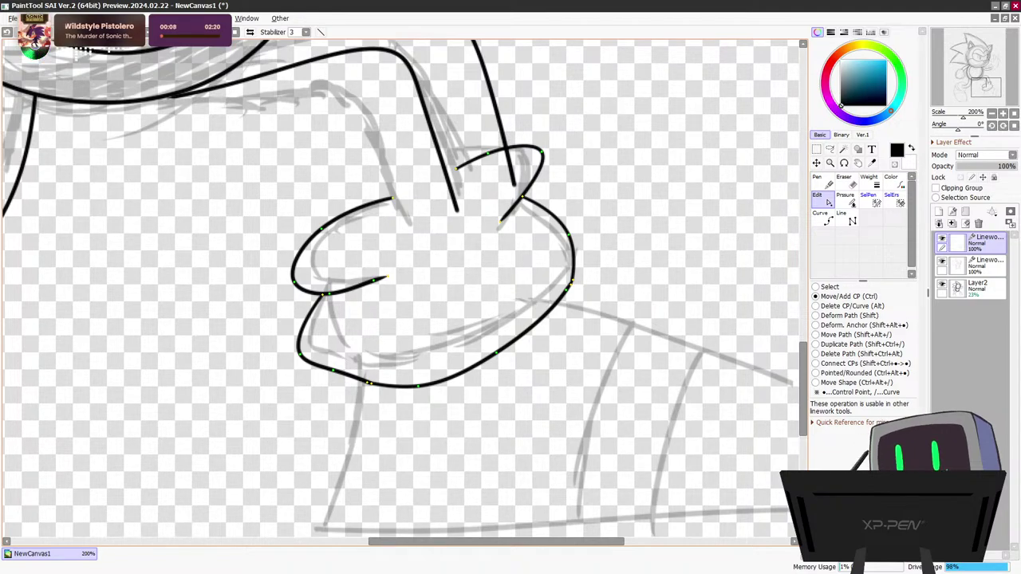
Transform the cuff linework by moving it up and to the right around the lower end of the right leg
key(ctrl+t)
drag(432, 268, 479, 229)
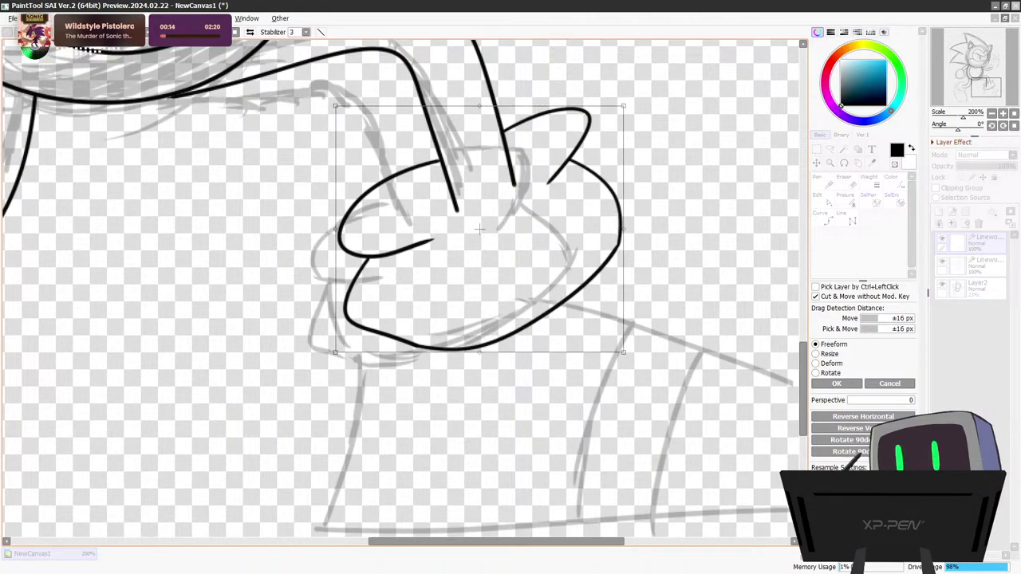
scroll(530, 303, down, 5)
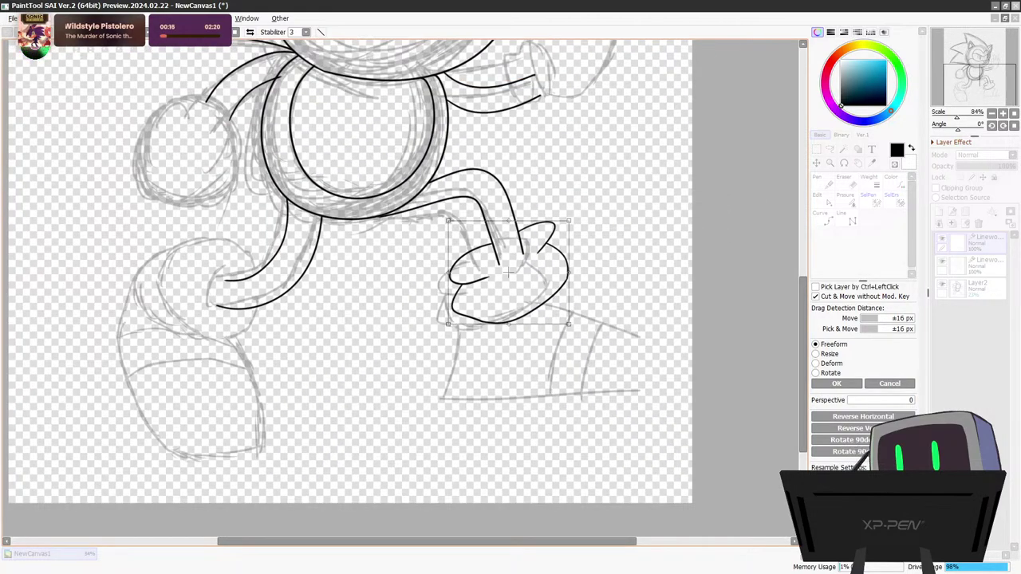
key(Return)
key(Return)
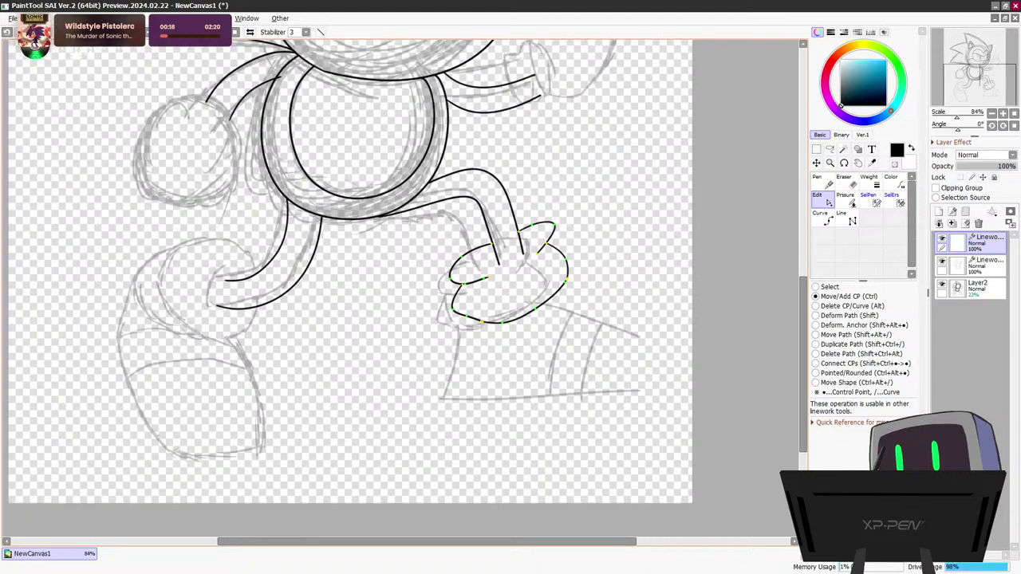
Draw the lower and upper curves of the left leg's shoe cuff with the Pen tool, following the rough sketch
mouse_move(803, 364)
mouse_down()
mouse_move(803, 307)
mouse_move(803, 359)
mouse_up()
drag(446, 542, 332, 541)
scroll(386, 392, up, 6)
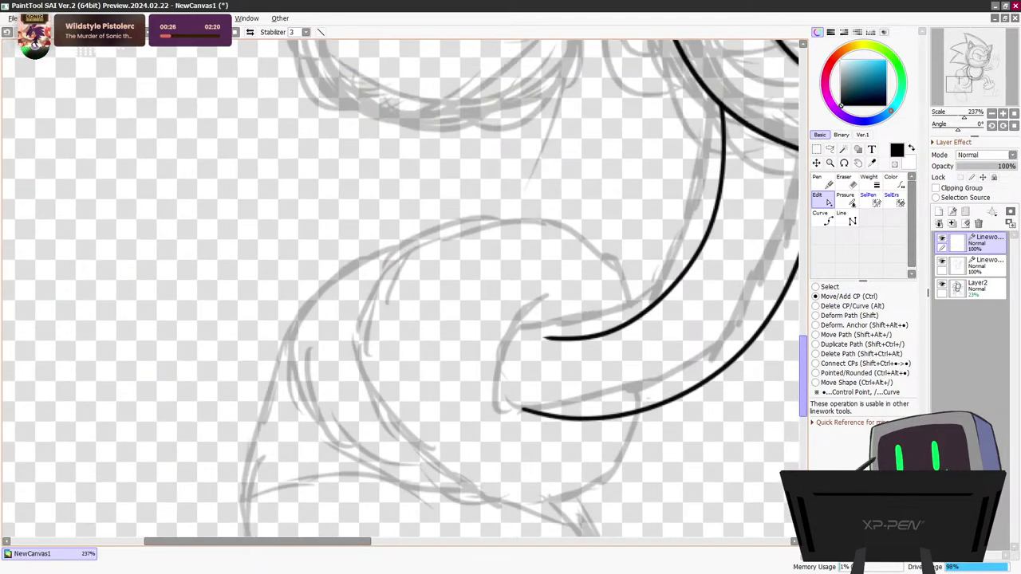
scroll(398, 287, up, 3)
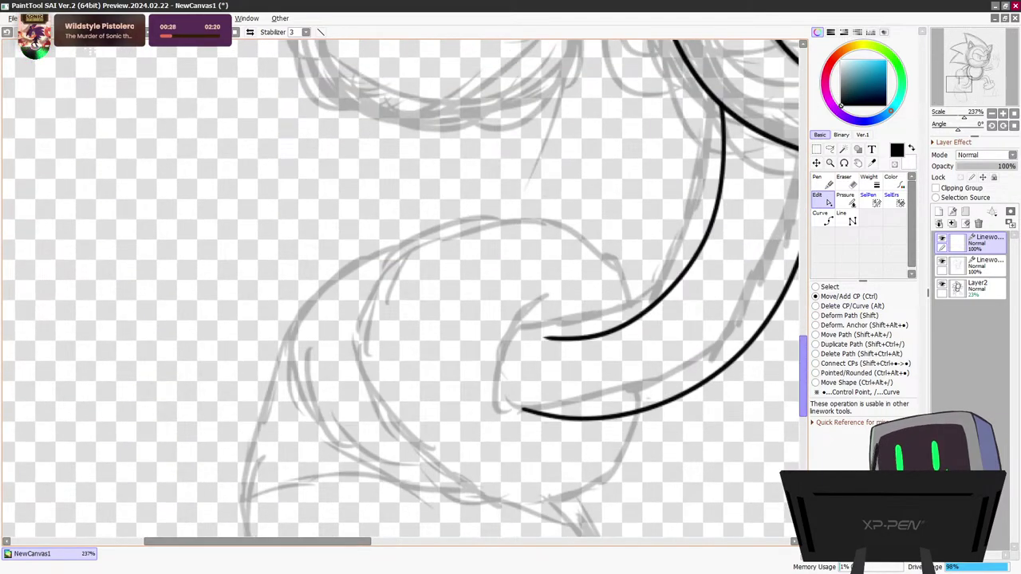
drag(803, 375, 804, 393)
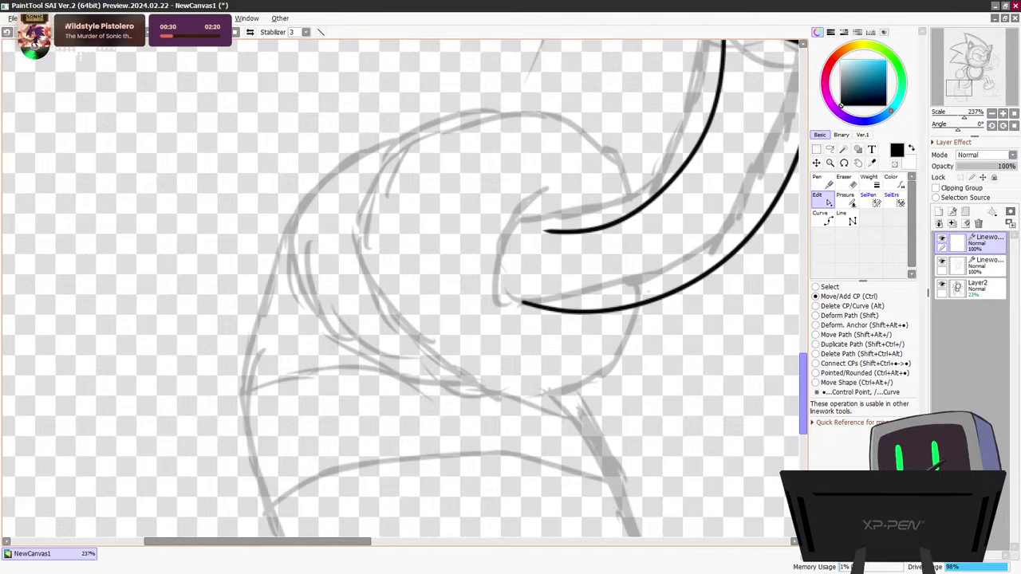
click(822, 182)
mouse_move(639, 306)
mouse_down()
mouse_move(588, 379)
mouse_move(516, 398)
mouse_move(425, 354)
mouse_move(380, 273)
mouse_up()
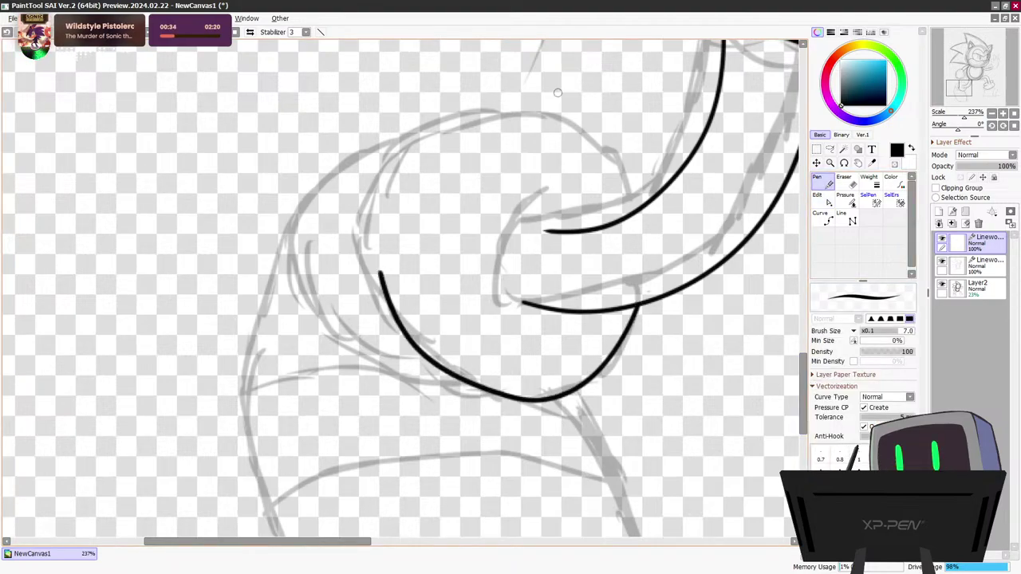
mouse_move(387, 199)
mouse_down()
mouse_move(435, 131)
mouse_move(502, 113)
mouse_move(568, 117)
mouse_move(620, 164)
mouse_move(629, 213)
mouse_up()
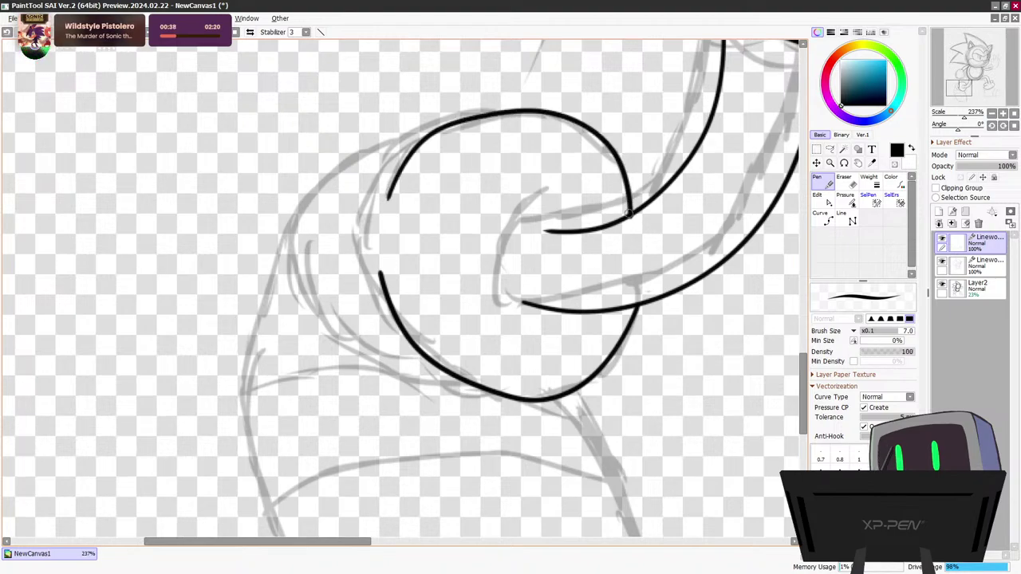
Draw a further cuff curve from its lower edge to its upper edge and adjust the linework's control points, deleting one
mouse_move(498, 399)
mouse_down()
mouse_move(343, 342)
mouse_move(287, 252)
mouse_move(335, 166)
mouse_move(437, 121)
mouse_move(499, 114)
mouse_up()
click(822, 199)
drag(370, 144, 372, 138)
alt+click(312, 309)
drag(288, 251, 288, 254)
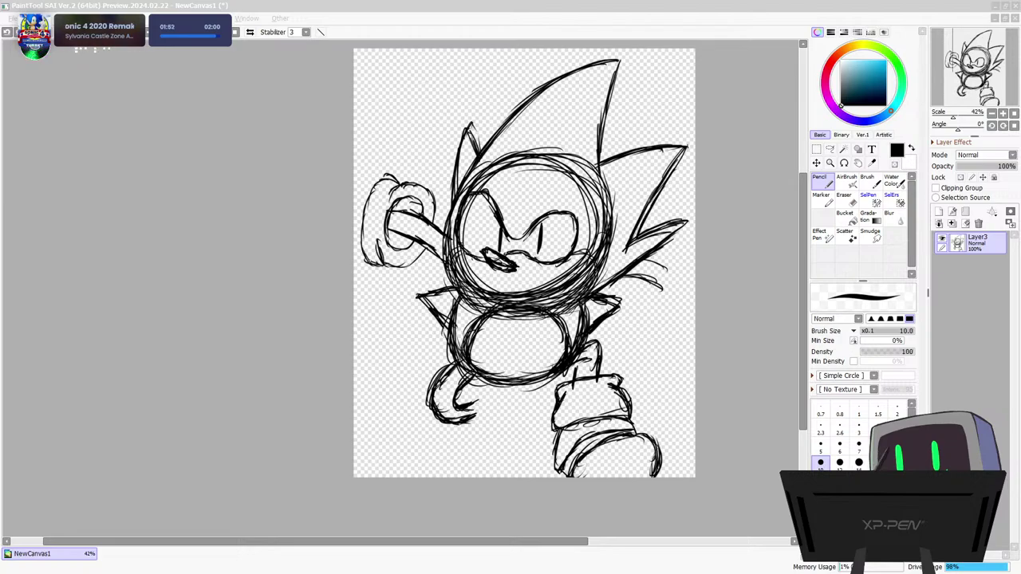
Check the Sonic reference drawing, then sketch the rounded opening and outer lower edge of the cuff around the left leg's end
drag(610, 570, 659, 62)
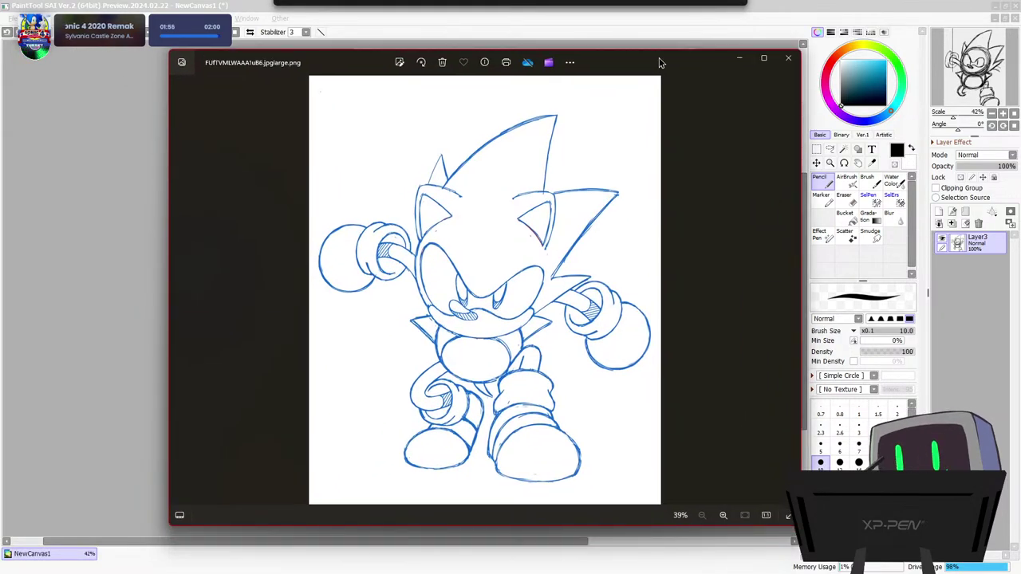
key(alt+Tab)
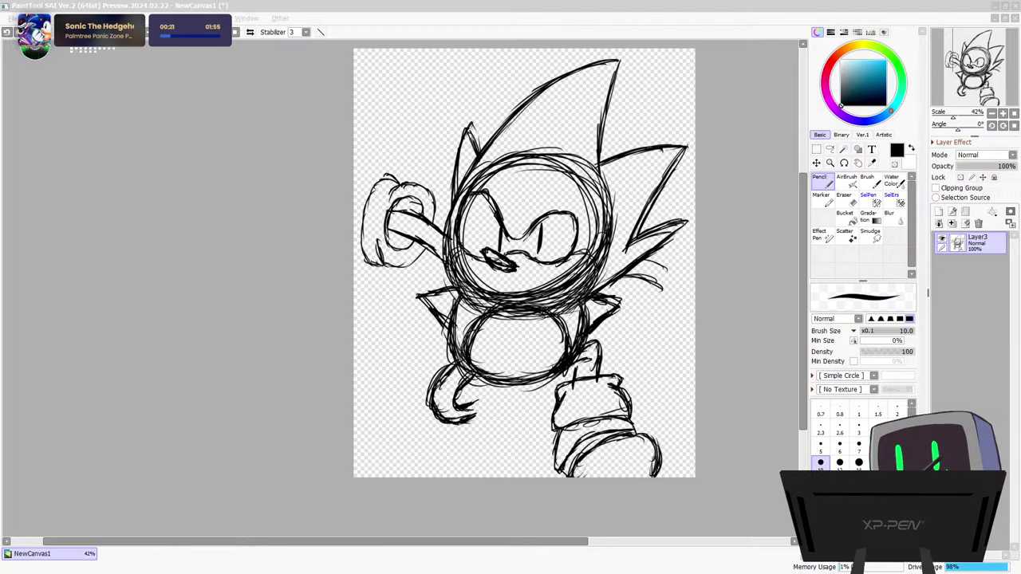
scroll(552, 276, up, 3)
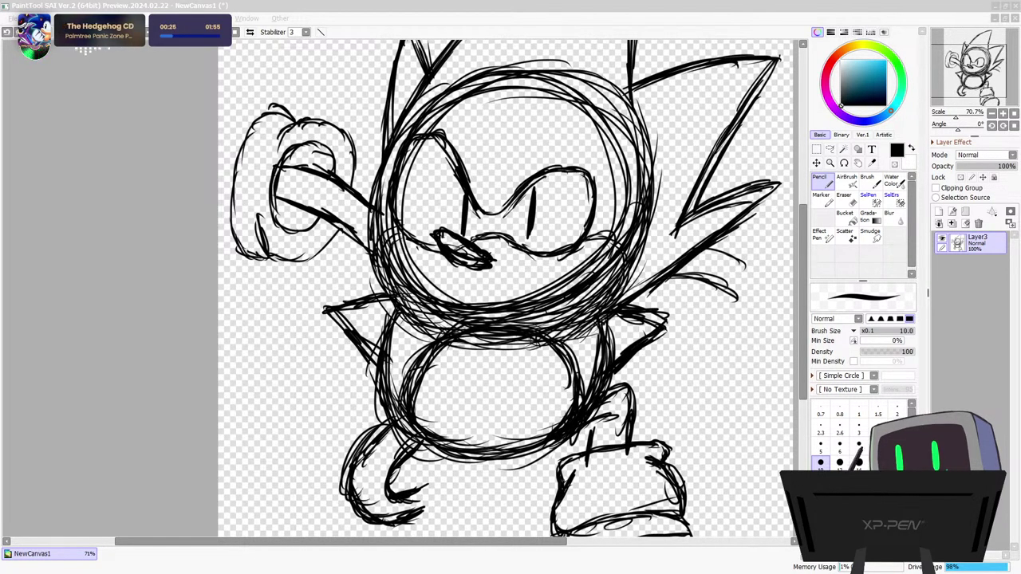
scroll(505, 288, down, 5)
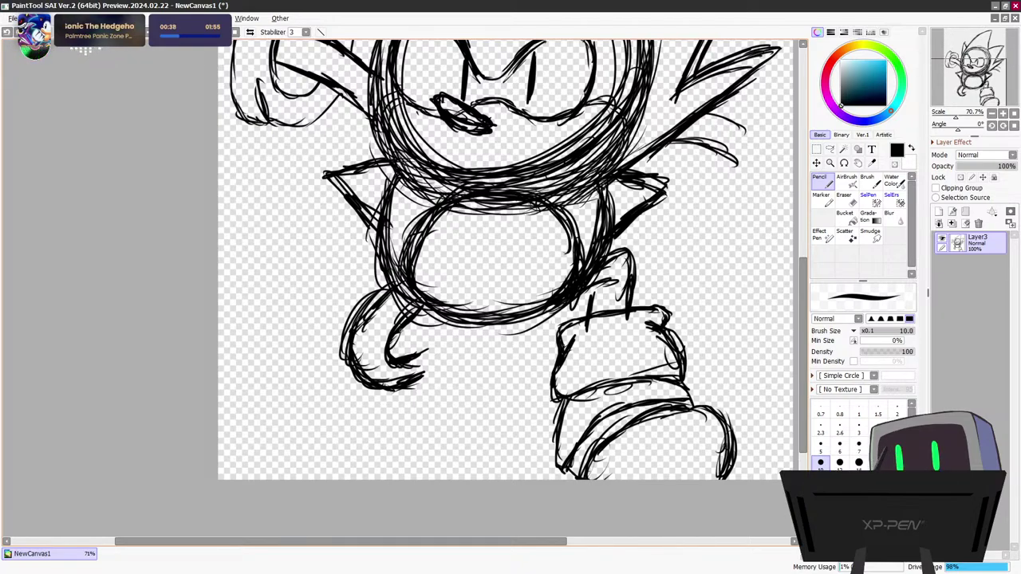
mouse_move(397, 340)
mouse_down()
mouse_move(426, 348)
mouse_move(428, 360)
mouse_move(416, 391)
mouse_move(390, 408)
mouse_move(416, 389)
mouse_up()
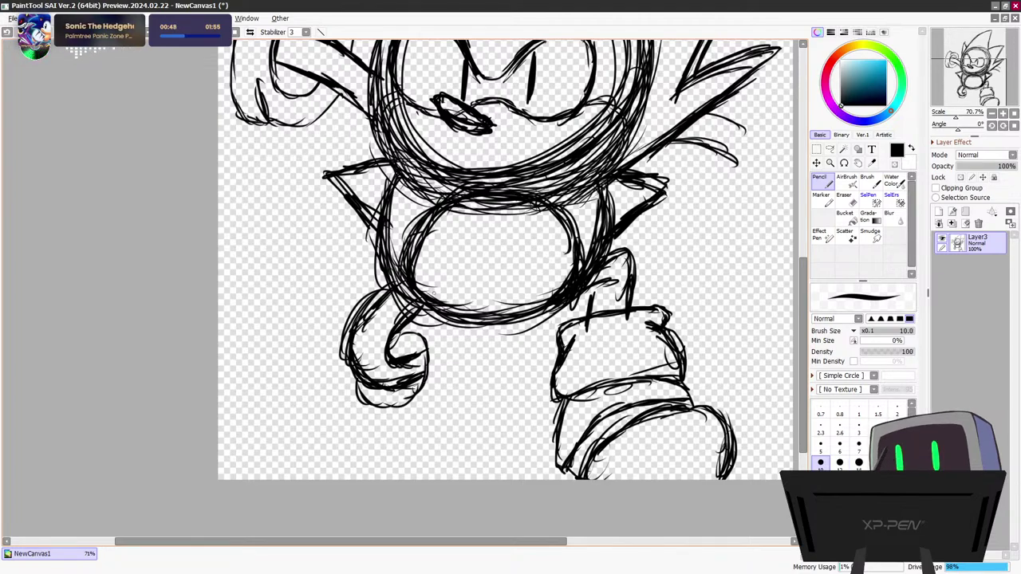
mouse_move(408, 324)
mouse_down()
mouse_move(424, 323)
mouse_move(434, 338)
mouse_move(434, 364)
mouse_move(447, 337)
mouse_move(452, 345)
mouse_up()
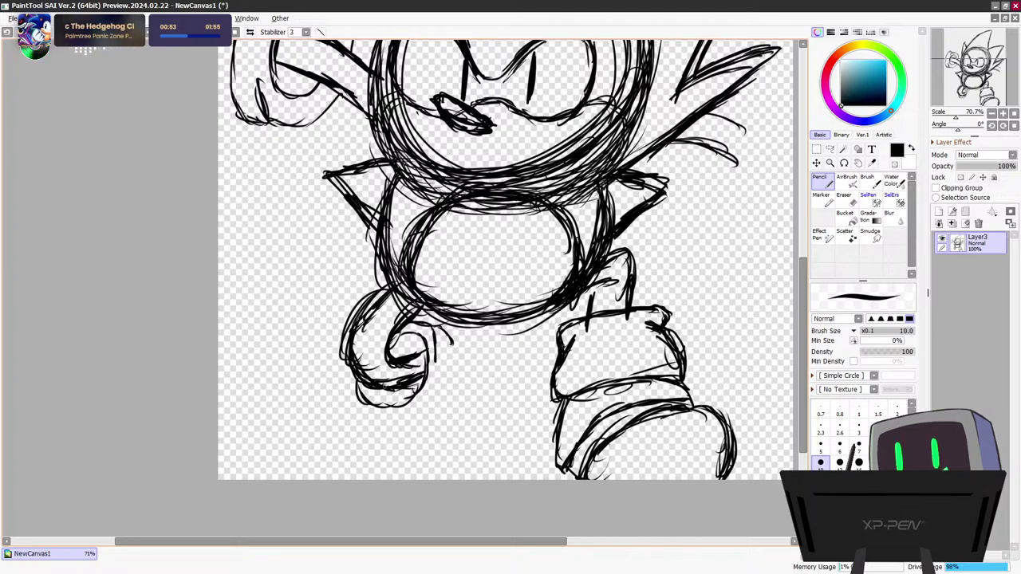
mouse_move(348, 381)
mouse_down()
mouse_move(351, 414)
mouse_move(376, 419)
mouse_up()
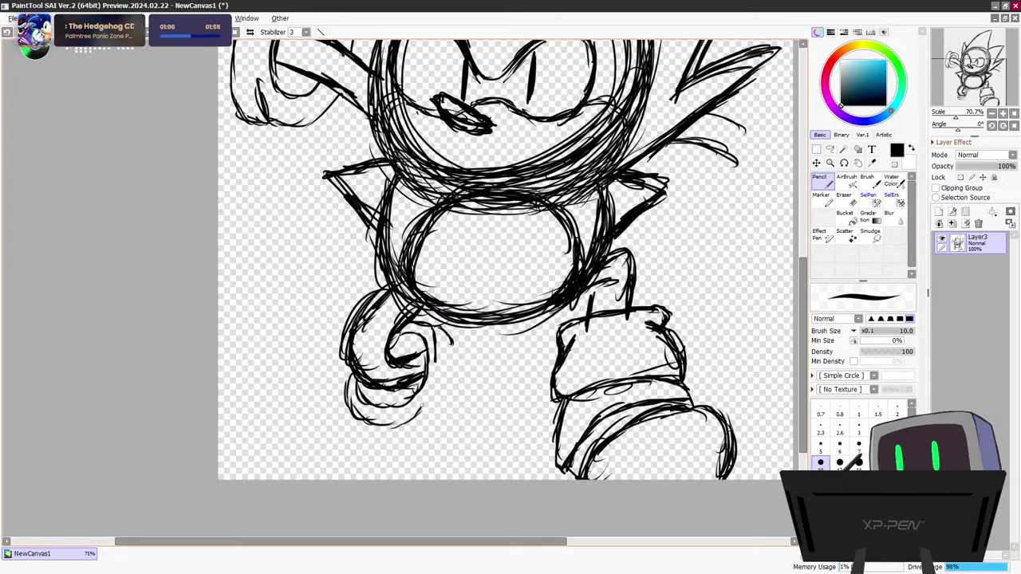
mouse_move(424, 398)
mouse_down()
mouse_move(413, 418)
mouse_move(444, 410)
mouse_up()
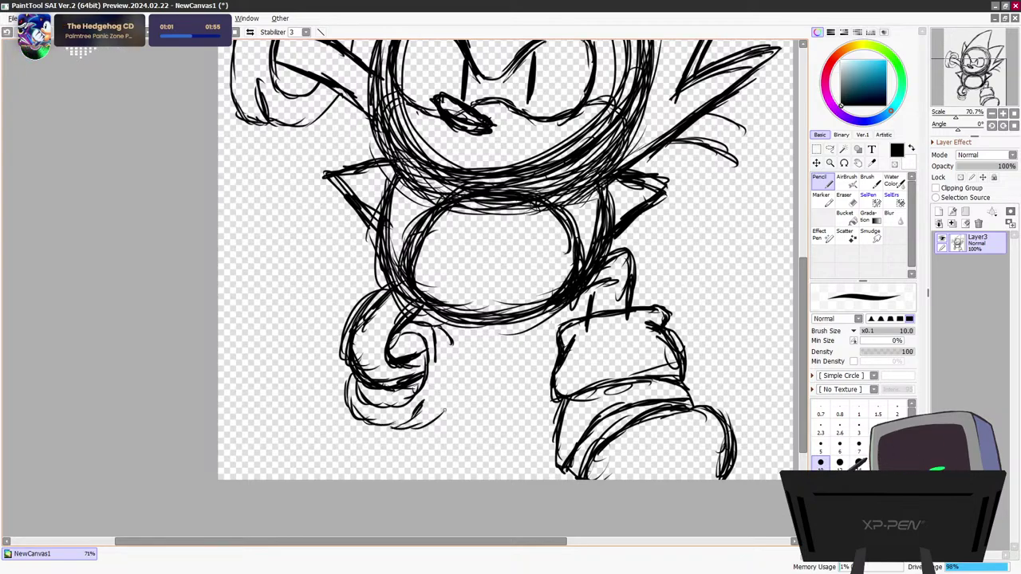
mouse_move(447, 337)
mouse_down()
mouse_move(440, 409)
mouse_move(423, 417)
mouse_up()
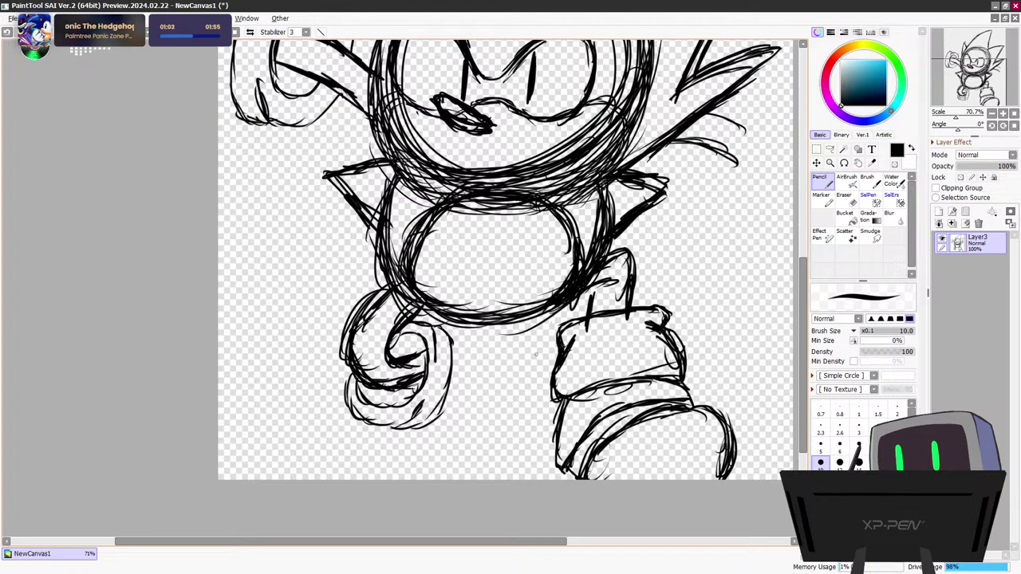
key(ctrl+z)
key(ctrl+z)
key(ctrl+z)
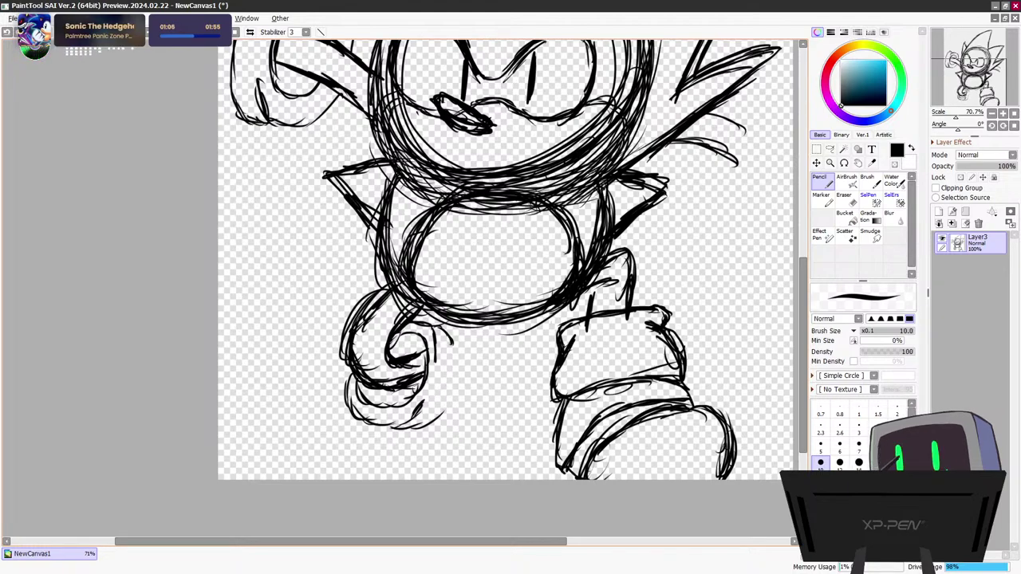
Sketch the cuff's right side as a wider curve and reinforce its lower and inner edges
mouse_move(454, 332)
mouse_down()
mouse_move(461, 369)
mouse_move(423, 426)
mouse_move(449, 401)
mouse_move(461, 353)
mouse_up()
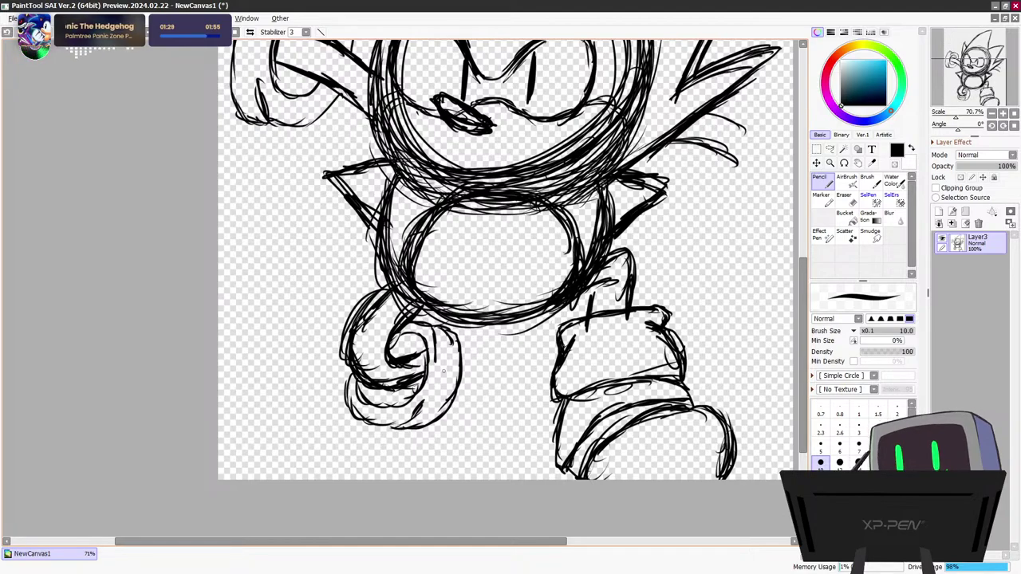
mouse_move(352, 370)
mouse_down()
mouse_move(345, 394)
mouse_move(361, 413)
mouse_move(404, 431)
mouse_move(439, 416)
mouse_move(419, 413)
mouse_up()
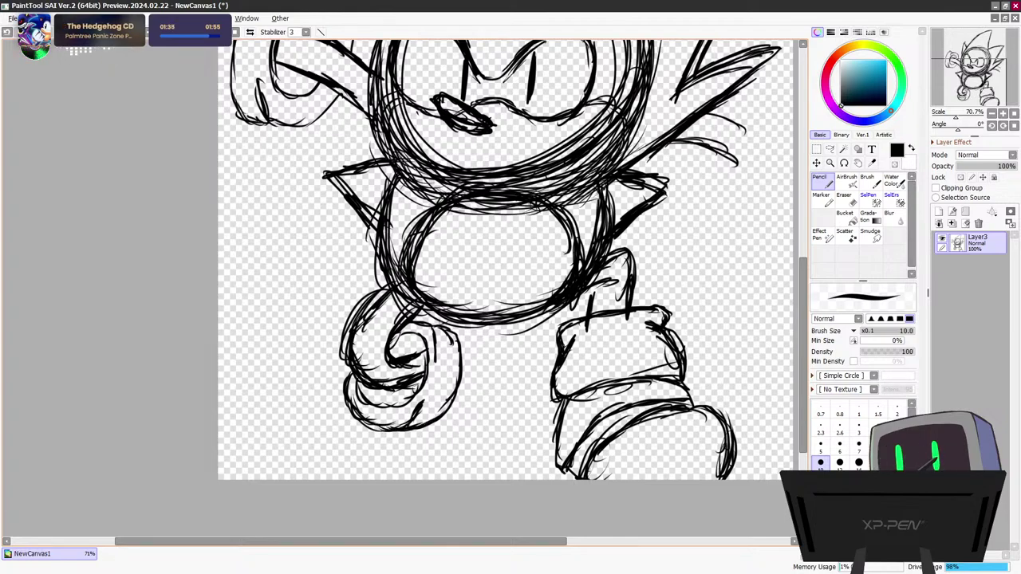
mouse_move(442, 325)
mouse_down()
mouse_move(457, 370)
mouse_move(443, 408)
mouse_up()
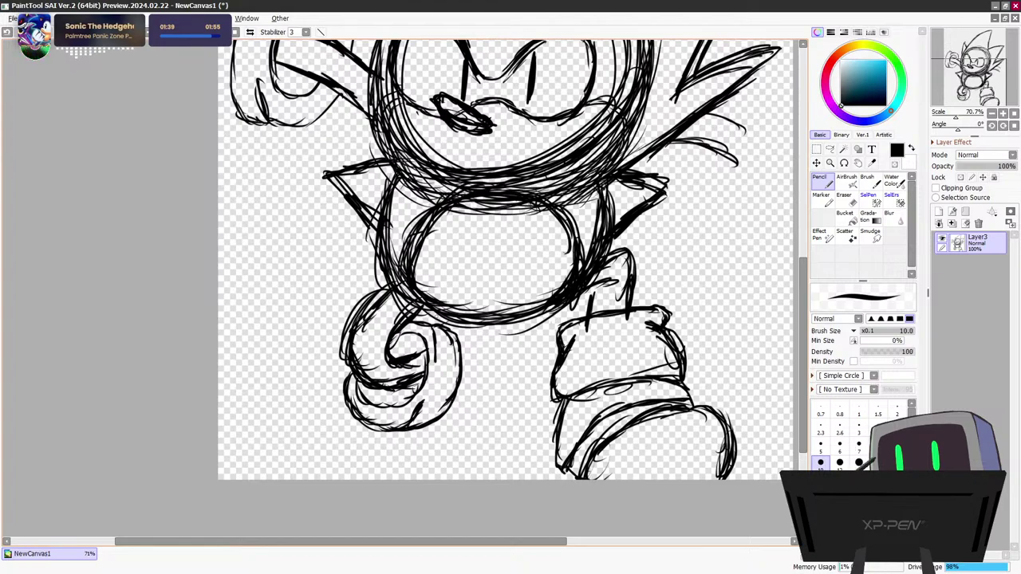
Sketch the curved top edge of the left shoe beside the cuff, undoing the side strokes drawn below it
scroll(505, 259, down, 2)
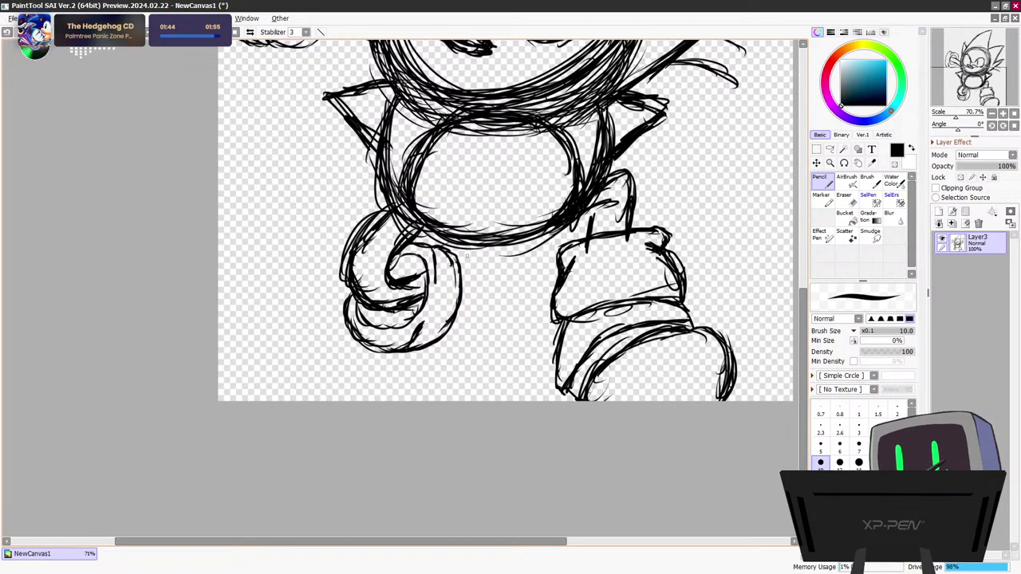
mouse_move(458, 257)
mouse_down()
mouse_move(499, 276)
mouse_move(498, 306)
mouse_up()
drag(501, 269, 493, 344)
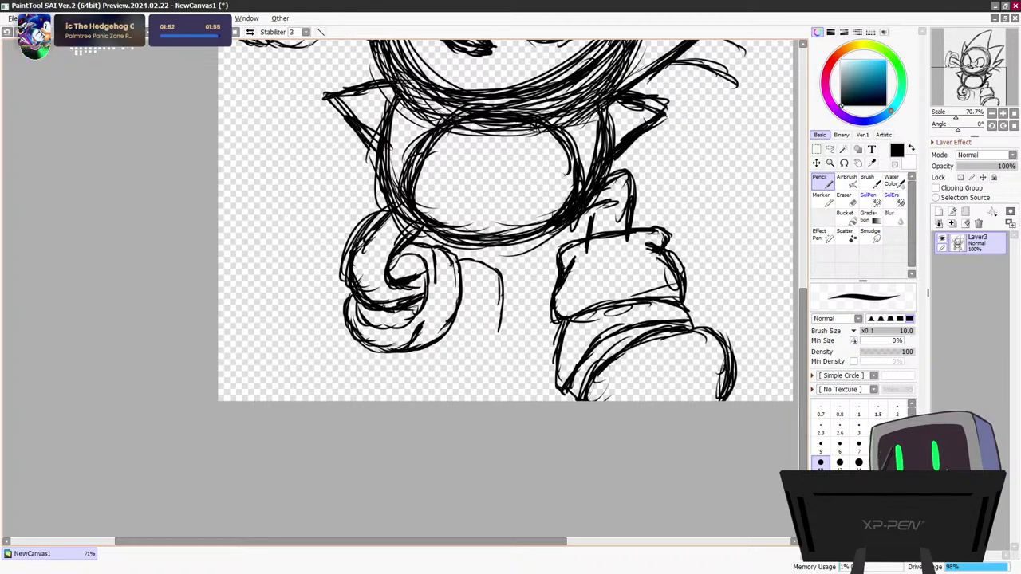
key(ctrl+z)
key(ctrl+z)
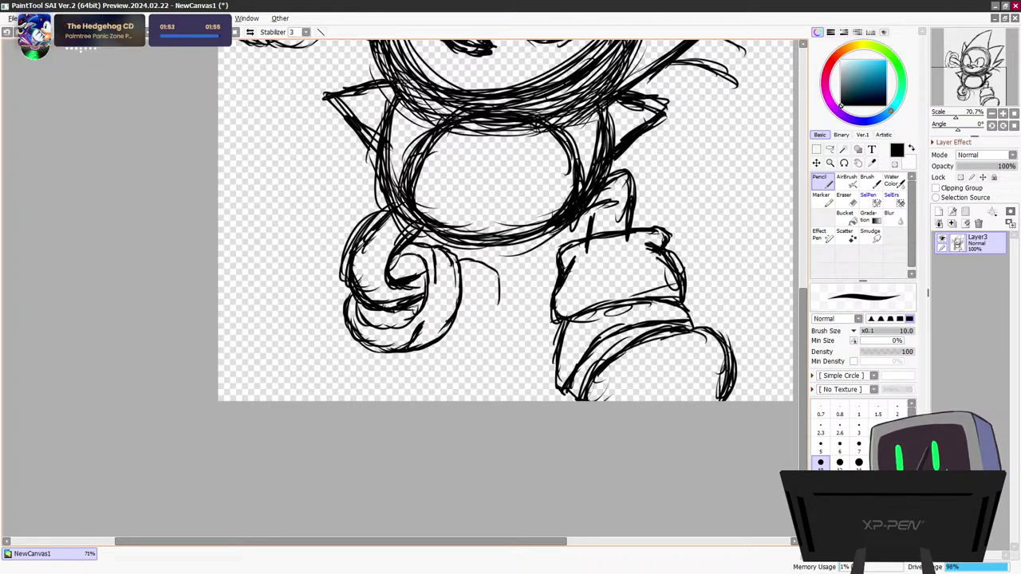
key(ctrl+z)
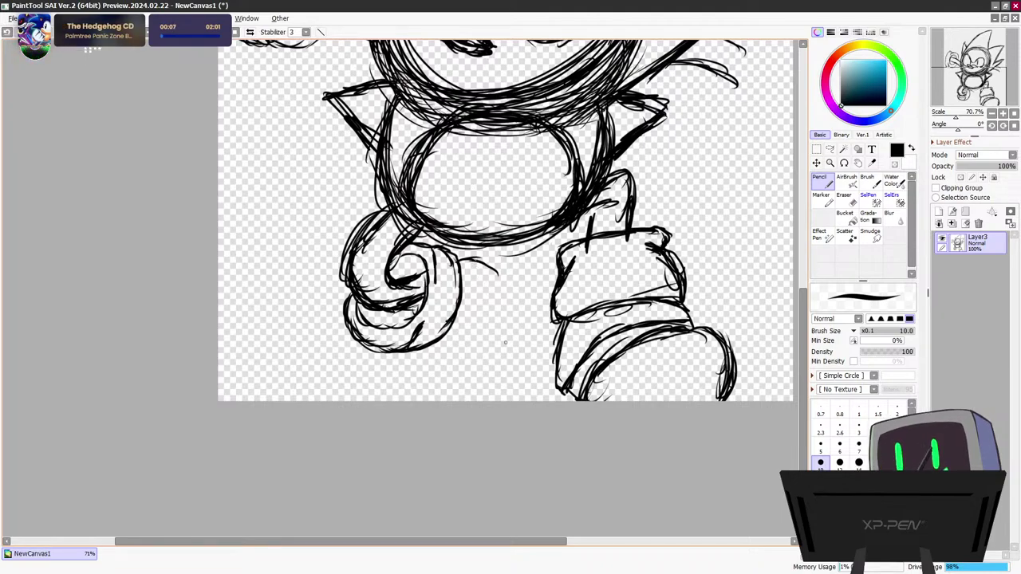
drag(475, 262, 503, 293)
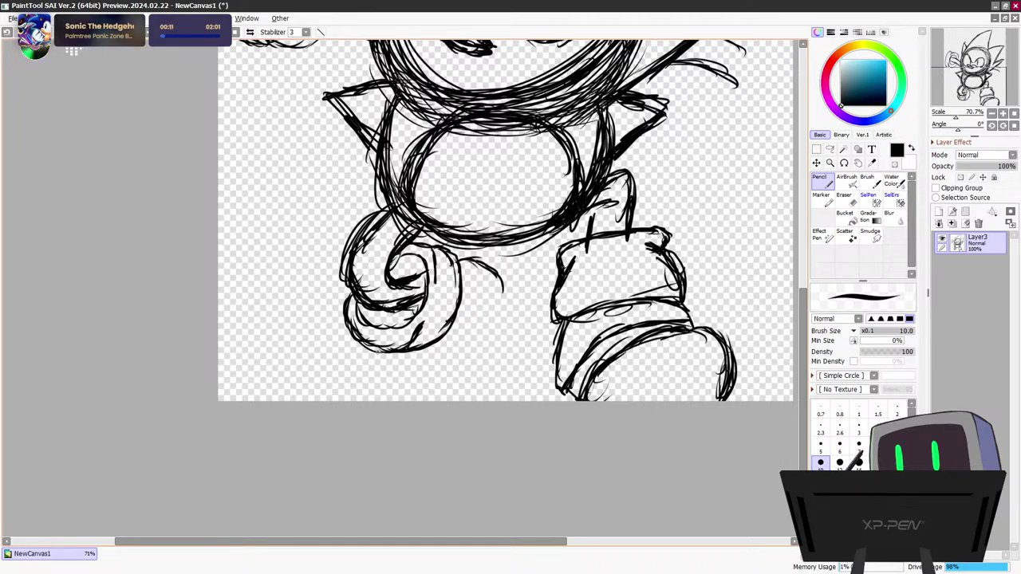
Sketch the rounded toe of the left shoe below the cuff, running off the canvas's lower edge, with a short connecting line
drag(376, 351, 375, 363)
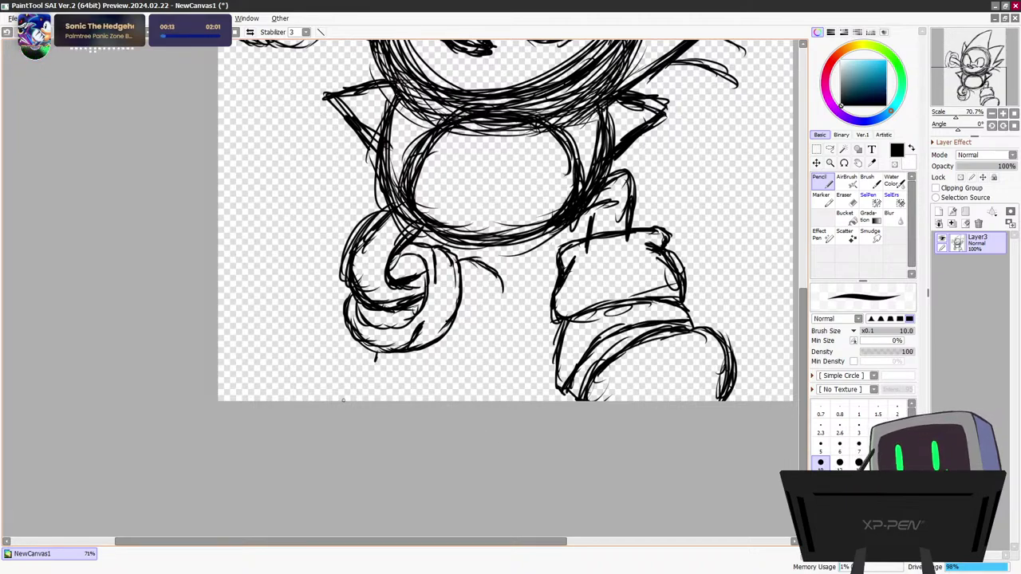
mouse_move(344, 401)
mouse_down()
mouse_move(367, 364)
mouse_move(387, 362)
mouse_move(379, 357)
mouse_move(404, 359)
mouse_move(447, 401)
mouse_up()
drag(347, 377, 341, 401)
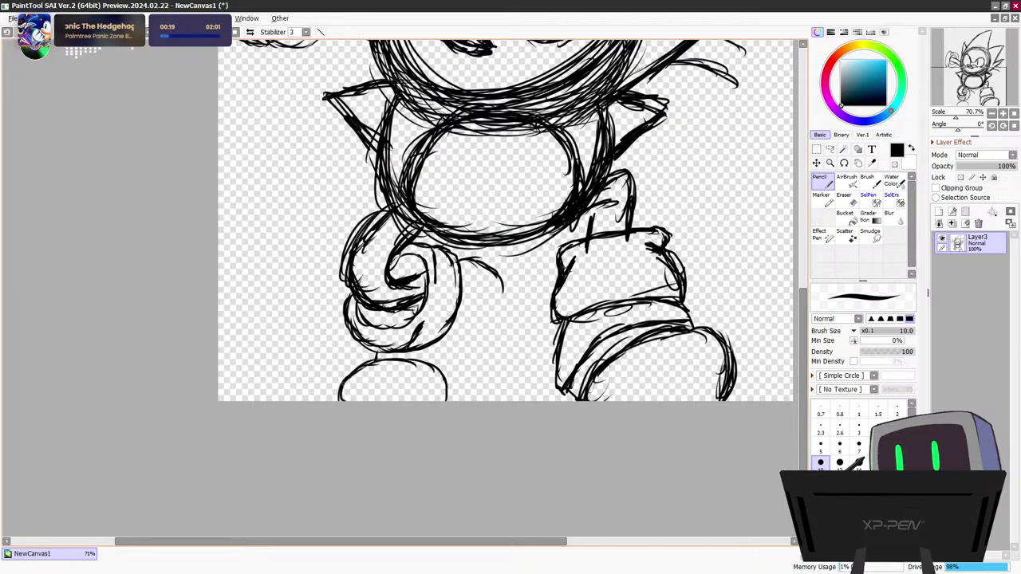
drag(451, 386, 453, 401)
mouse_move(425, 361)
mouse_down()
mouse_move(439, 366)
mouse_move(455, 400)
mouse_move(454, 390)
mouse_up()
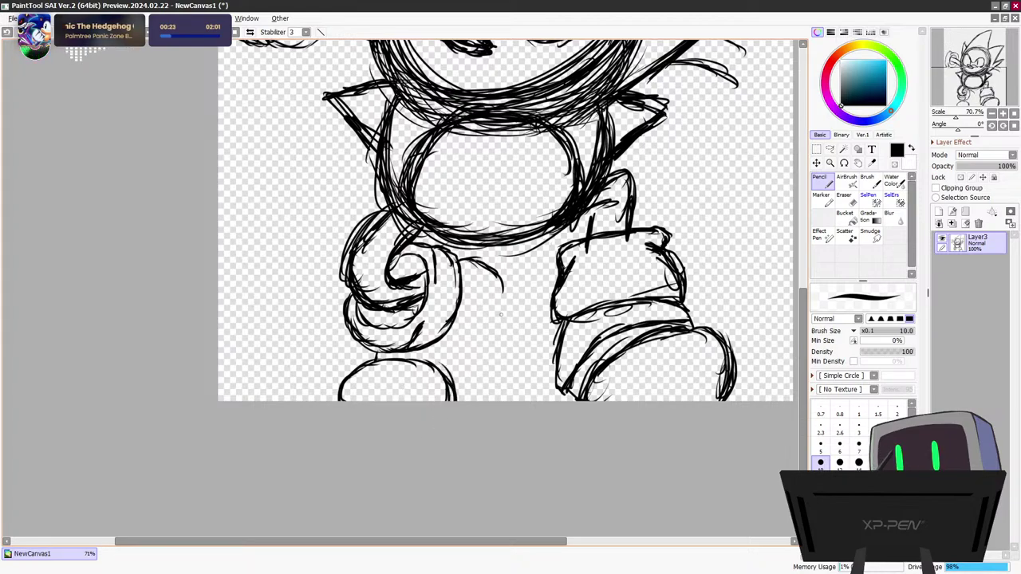
Sketch the left shoe's outer side and the diagonal line from the cuff, and thicken the toe and side outlines
mouse_move(501, 284)
mouse_down()
mouse_move(496, 369)
mouse_move(462, 402)
mouse_up()
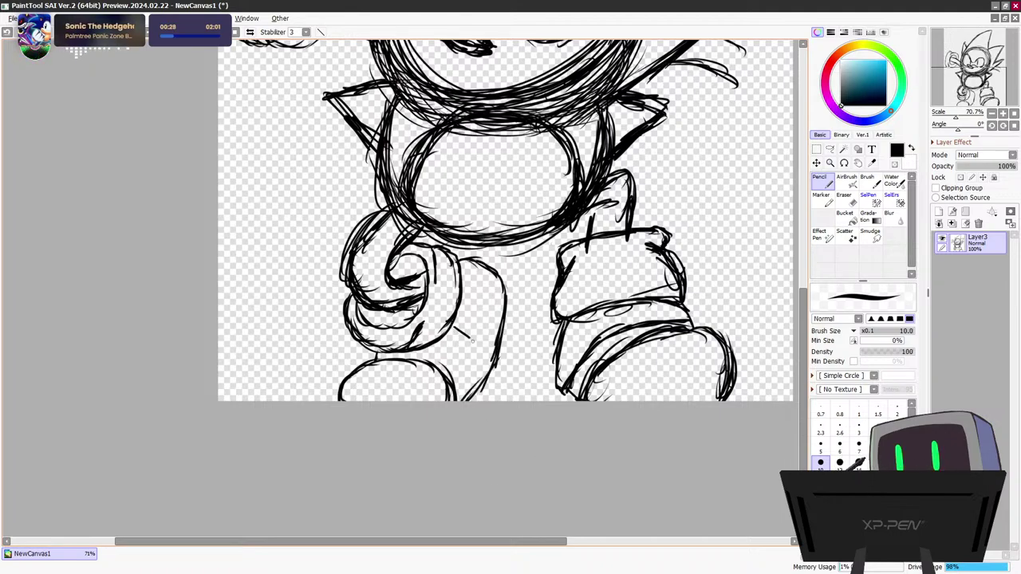
mouse_move(464, 335)
mouse_down()
mouse_move(493, 375)
mouse_move(445, 325)
mouse_up()
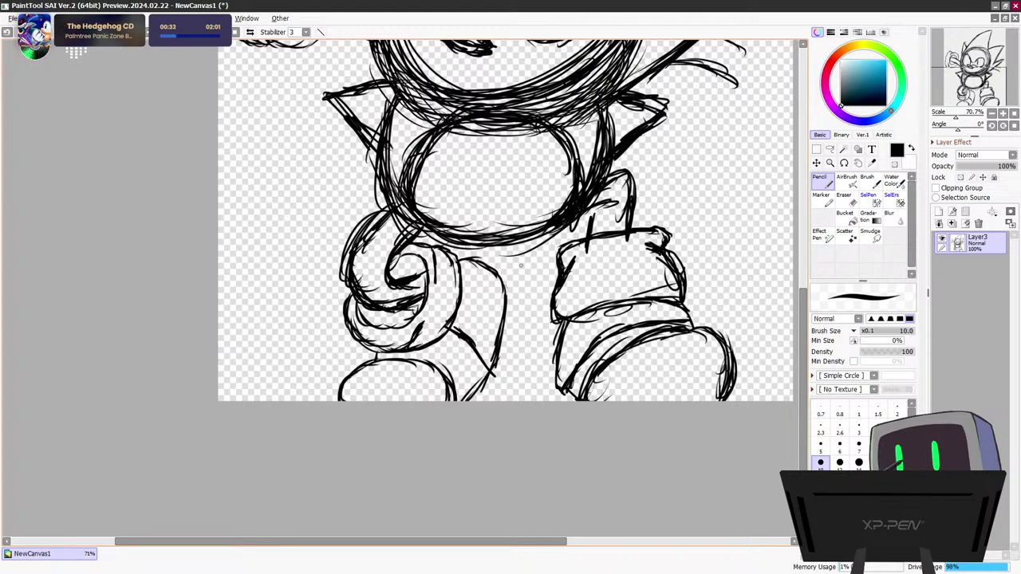
mouse_move(485, 265)
mouse_down()
mouse_move(510, 298)
mouse_move(486, 376)
mouse_move(468, 399)
mouse_up()
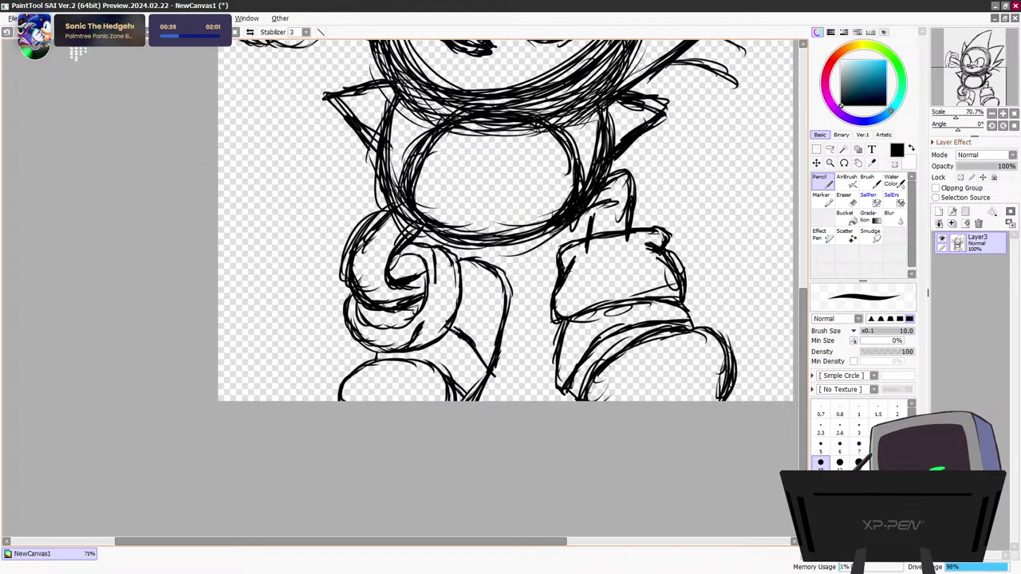
mouse_move(473, 348)
mouse_down()
mouse_move(489, 368)
mouse_move(466, 394)
mouse_up()
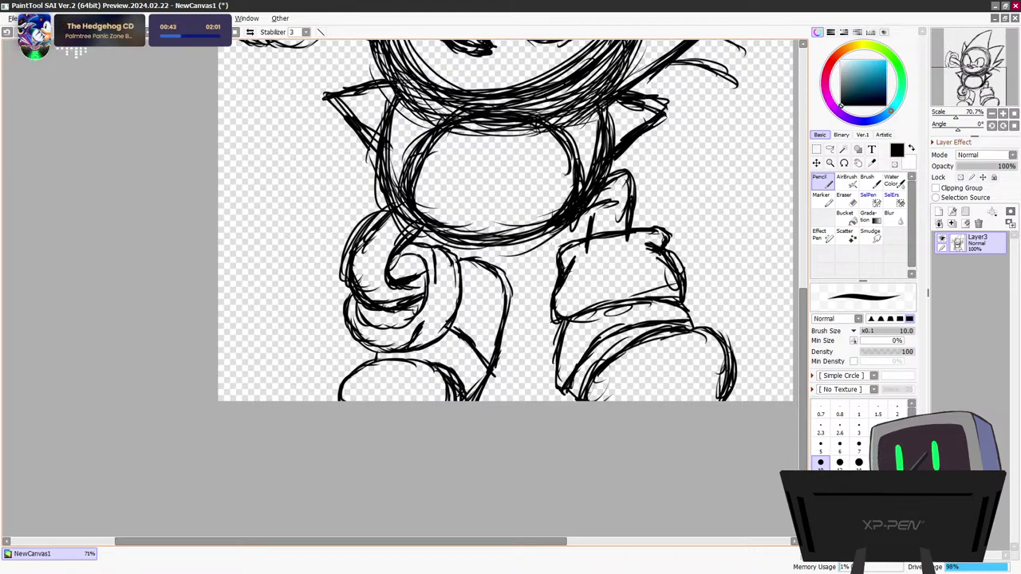
mouse_move(373, 361)
mouse_down()
mouse_move(424, 372)
mouse_move(458, 399)
mouse_up()
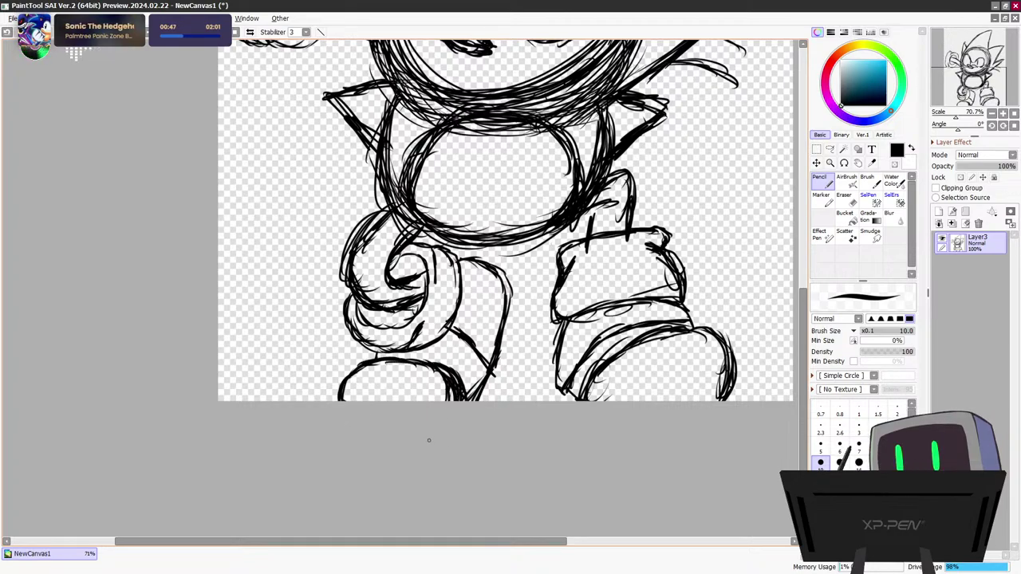
mouse_move(491, 260)
mouse_down()
mouse_move(510, 302)
mouse_move(483, 394)
mouse_up()
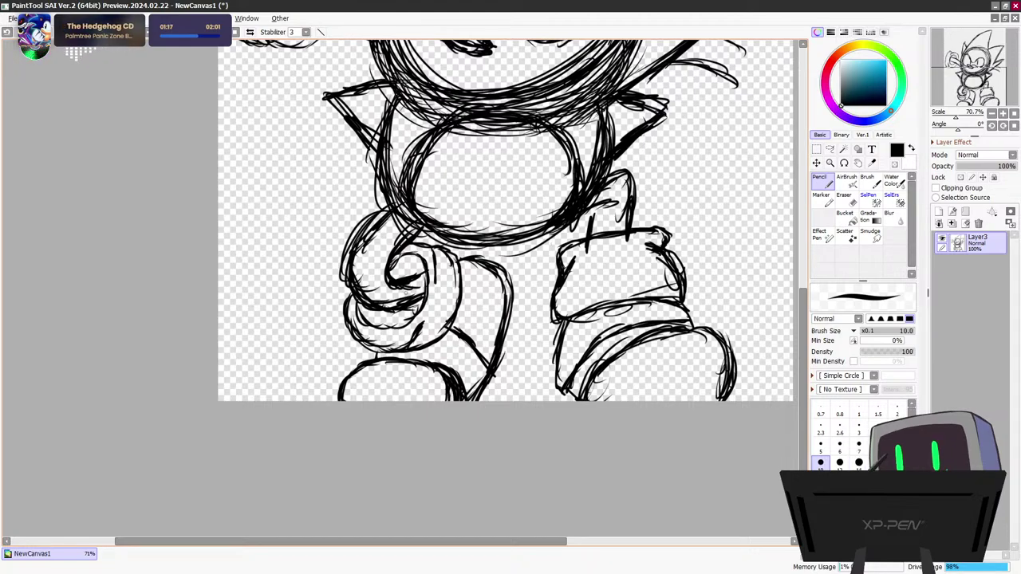
scroll(733, 228, down, 2)
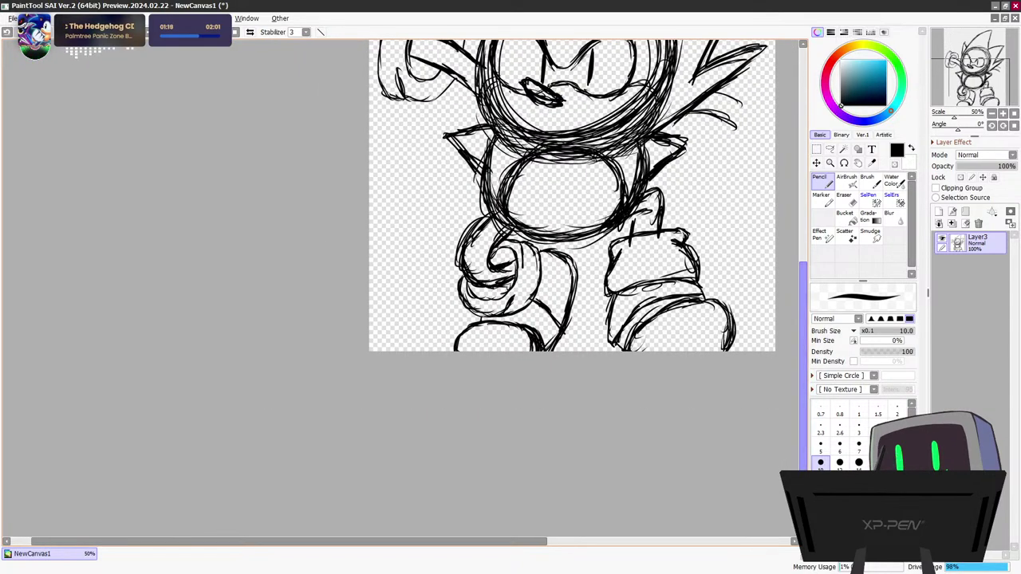
drag(803, 343, 803, 261)
key(minus)
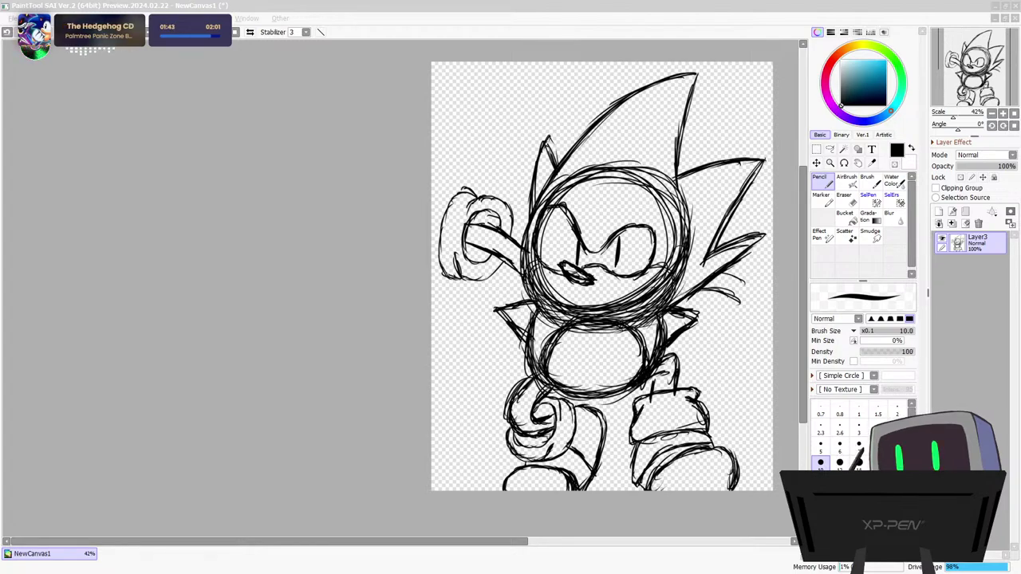
Check the finished Sonic picture with the "Thank you Toriyama!!" lettering as a pose reference, and clear it from the canvas
drag(0, 113, 424, 63)
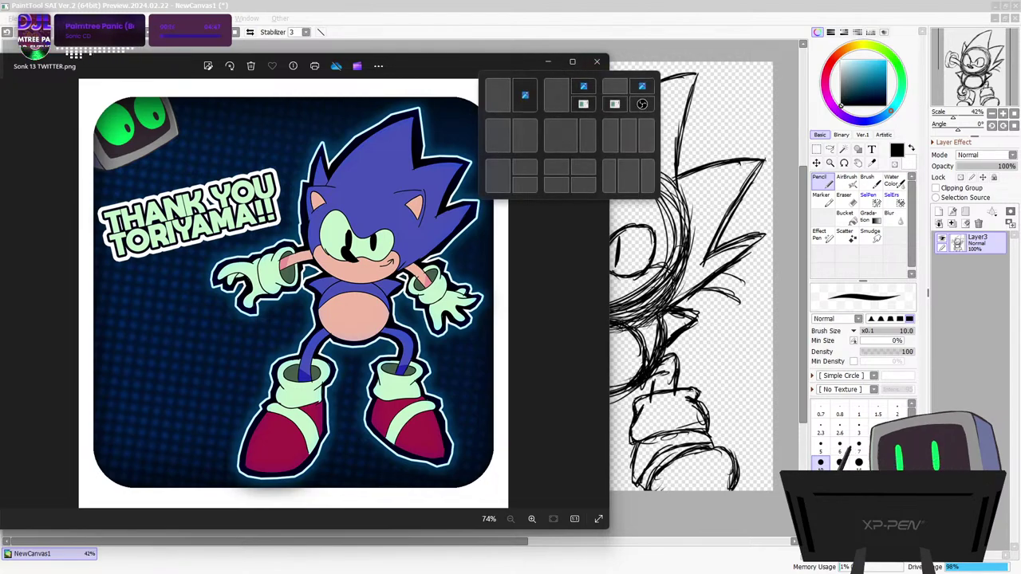
click(447, 71)
drag(447, 71, 0, 170)
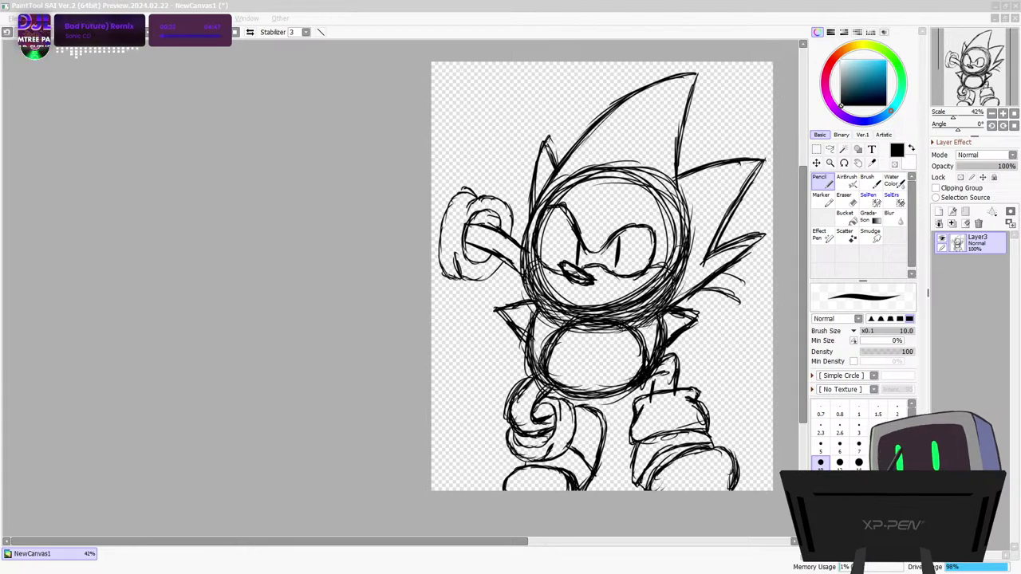
Scale the whole Sonic sketch down and position it near the canvas centre, with empty space below the cut-off shoes
scroll(669, 378, up, 3)
scroll(669, 378, down, 2)
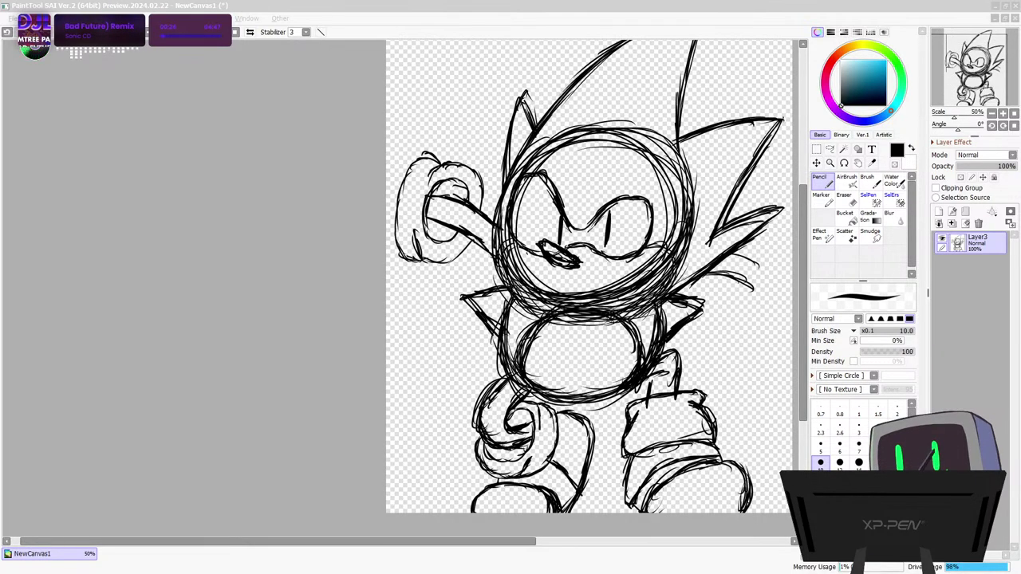
click(514, 541)
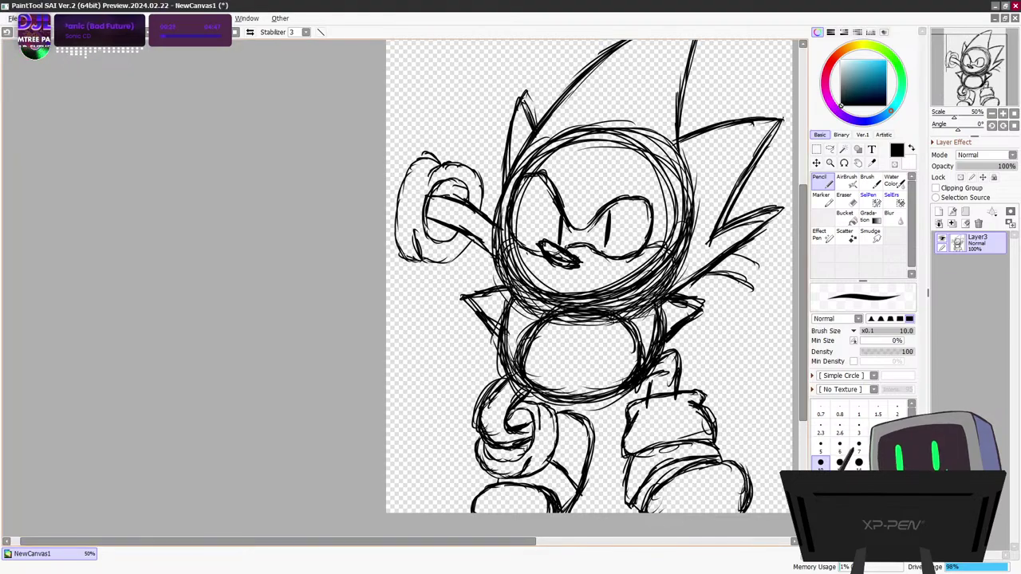
drag(514, 542, 592, 542)
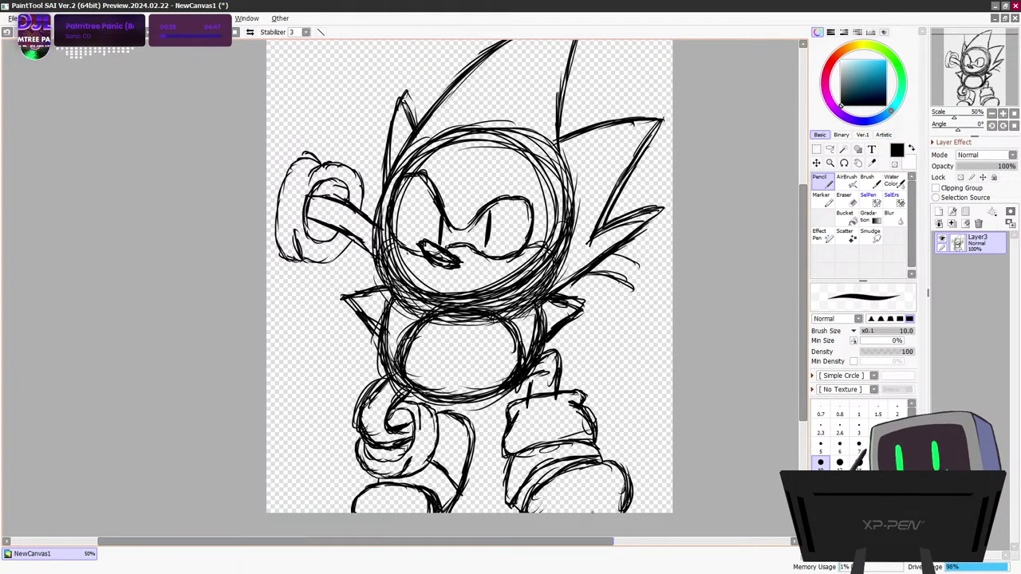
key(ctrl+t)
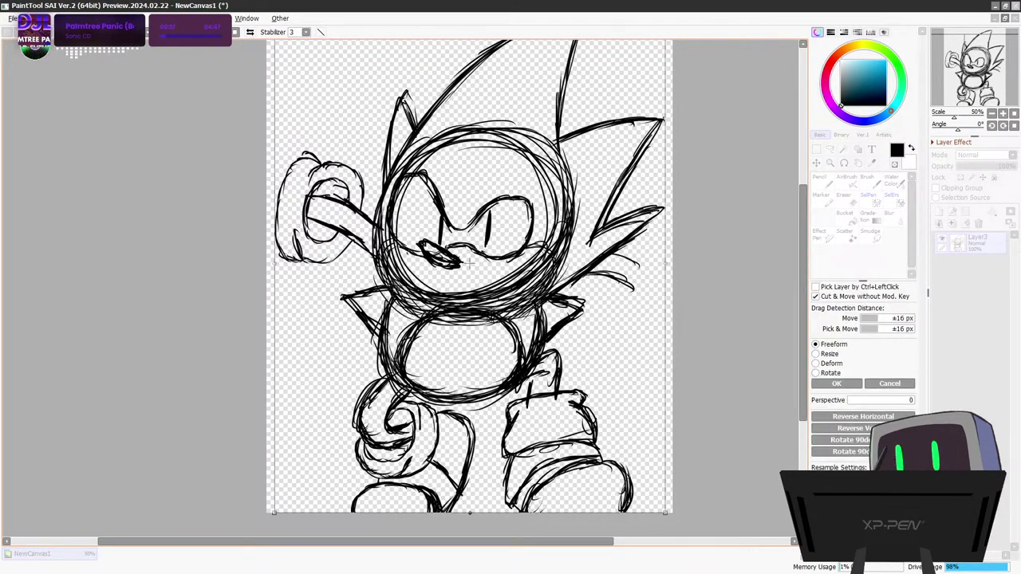
drag(470, 513, 470, 426)
drag(455, 319, 450, 376)
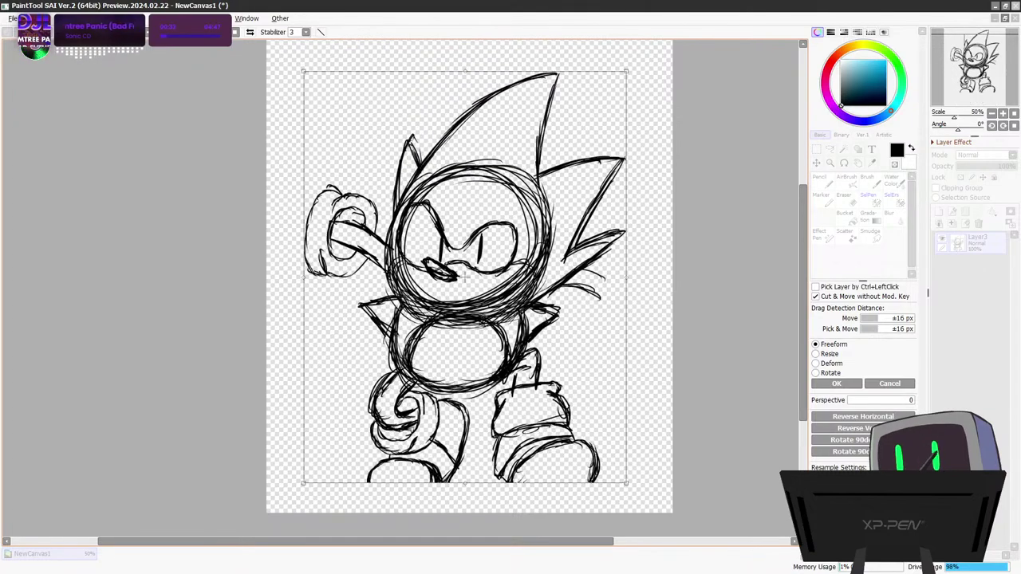
drag(466, 278, 470, 272)
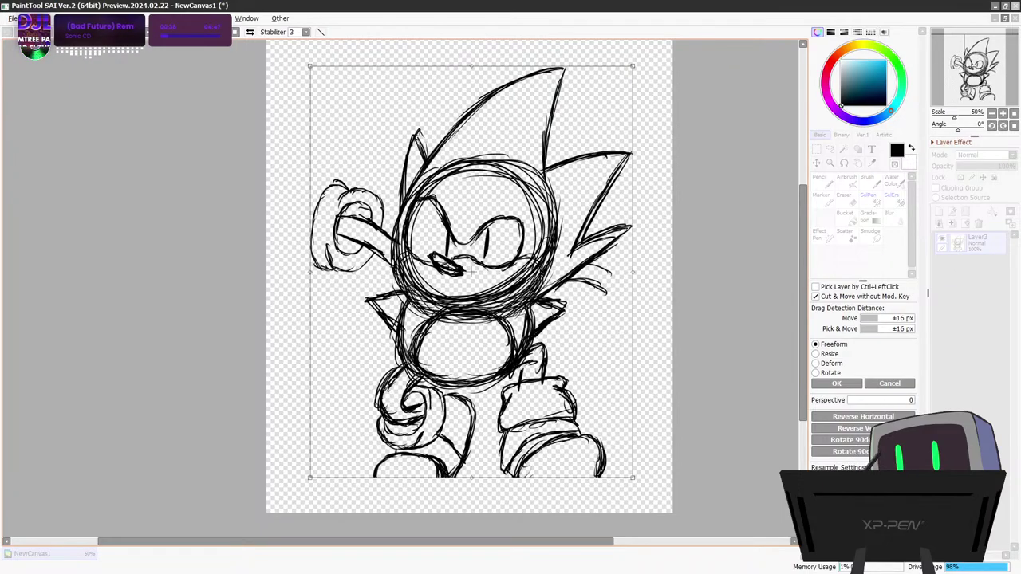
key(Return)
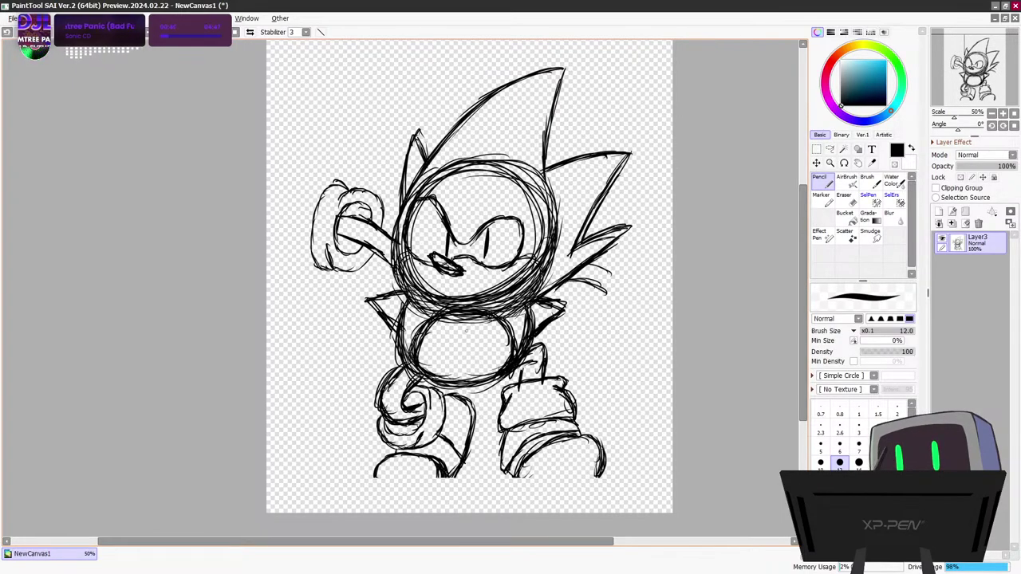
Close the left shoe's toe with a rounded lower outline, using the pencil at size 12
scroll(465, 347, up, 4)
drag(803, 285, 798, 338)
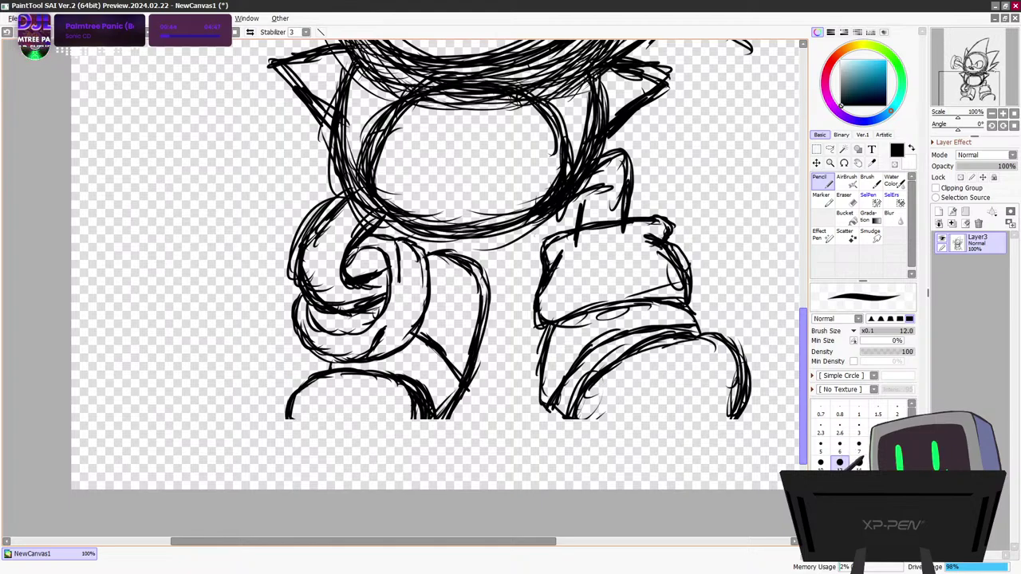
mouse_move(287, 416)
mouse_down()
mouse_move(298, 435)
mouse_move(346, 448)
mouse_move(348, 459)
mouse_up()
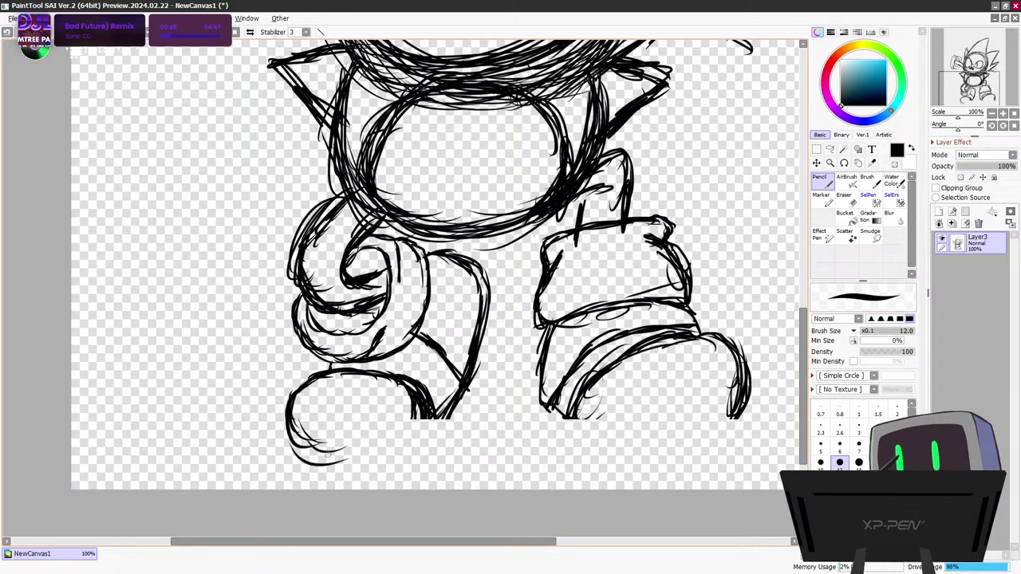
mouse_move(297, 389)
mouse_down()
mouse_move(335, 454)
mouse_move(368, 459)
mouse_up()
mouse_move(320, 460)
mouse_down()
mouse_move(429, 439)
mouse_move(389, 463)
mouse_up()
mouse_move(286, 400)
mouse_down()
mouse_move(285, 432)
mouse_move(376, 451)
mouse_move(413, 445)
mouse_up()
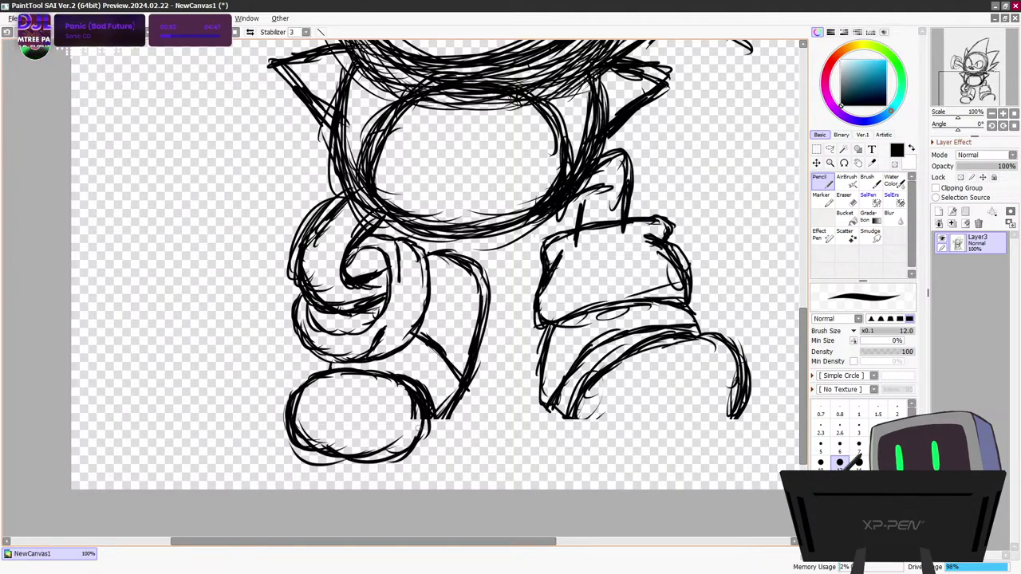
Extend the left shoe's outer side down to the sole and thicken the outline around the toe
drag(419, 406, 420, 436)
mouse_move(305, 394)
mouse_down()
mouse_move(375, 375)
mouse_move(297, 439)
mouse_move(386, 459)
mouse_move(448, 420)
mouse_up()
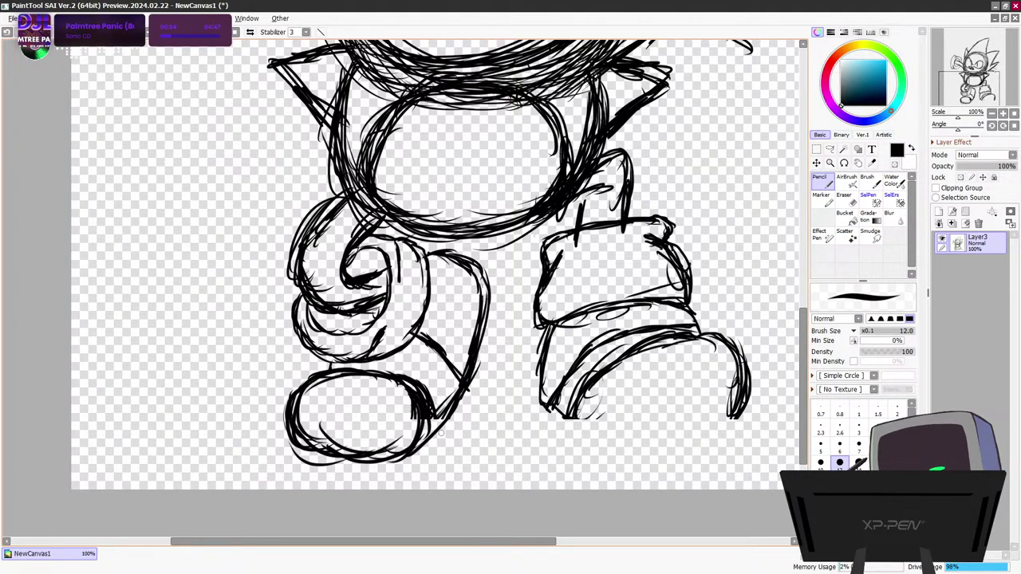
drag(382, 455, 413, 441)
mouse_move(462, 406)
mouse_down()
mouse_move(427, 451)
mouse_move(435, 428)
mouse_up()
drag(313, 375, 294, 392)
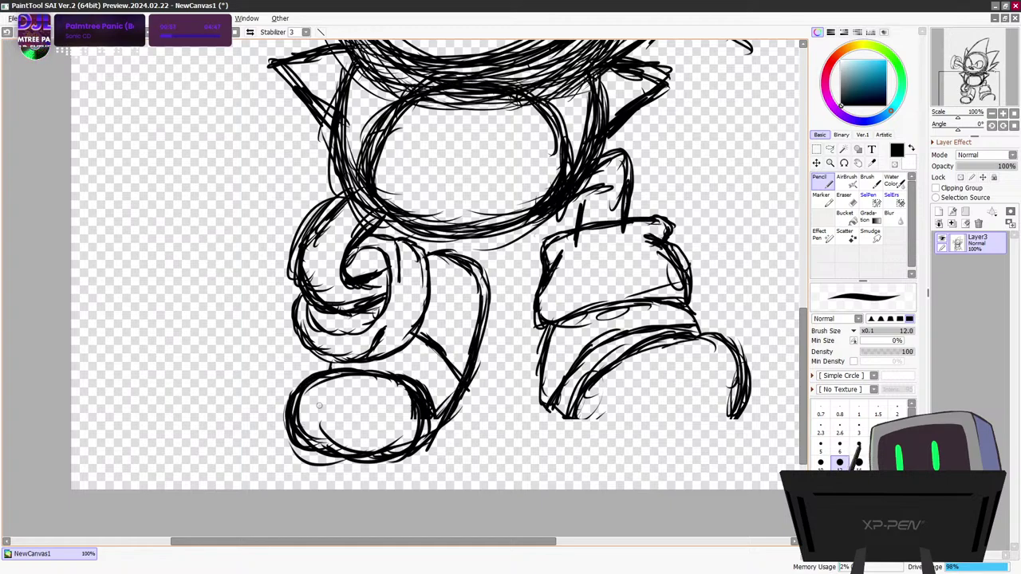
drag(295, 431, 313, 450)
mouse_move(329, 449)
mouse_down()
mouse_move(357, 454)
mouse_move(415, 438)
mouse_up()
drag(348, 374, 366, 376)
drag(308, 448, 387, 461)
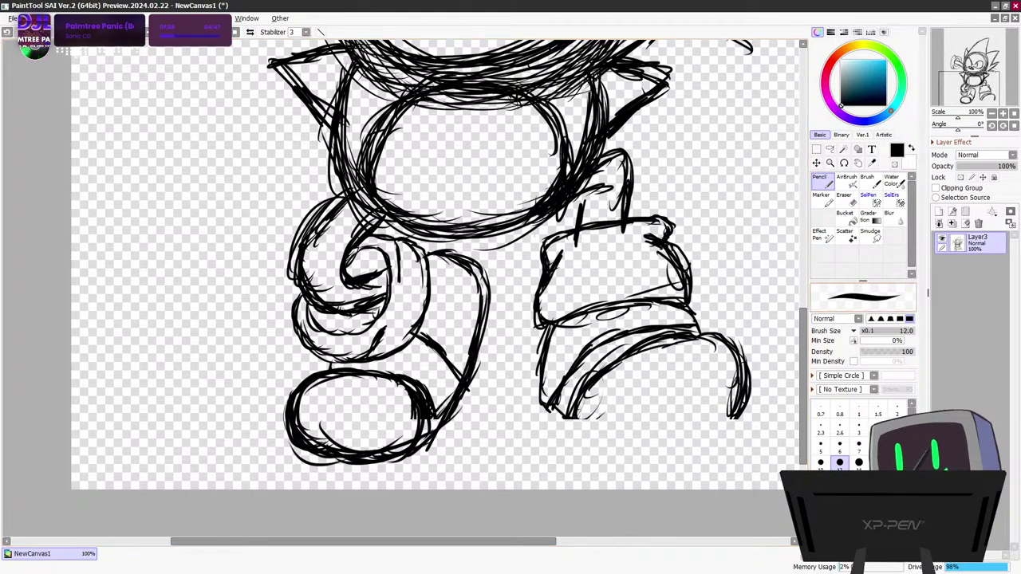
Erase the curved outer side of the left shoe and cuff with a size 35 eraser
key(e)
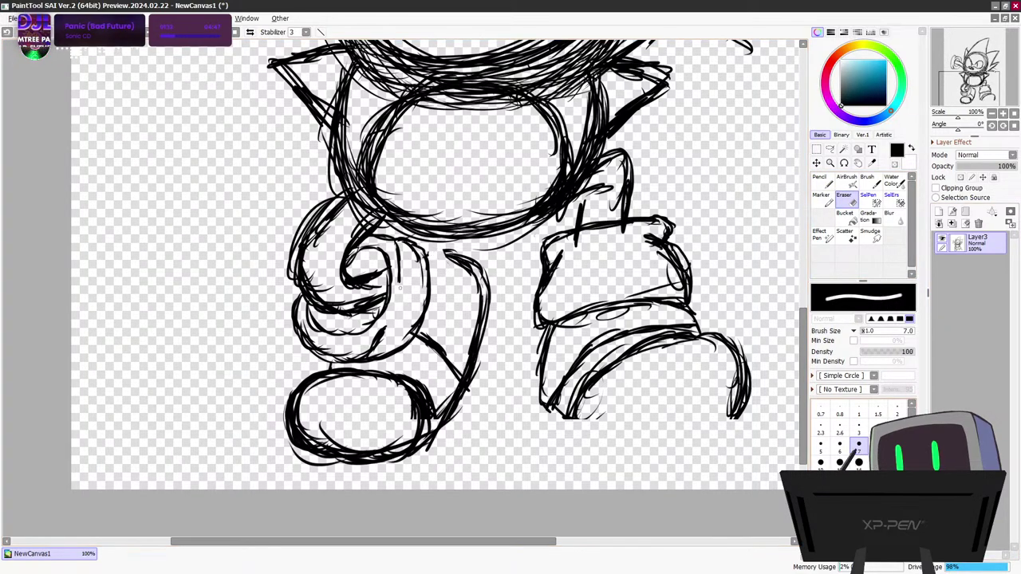
click(859, 481)
mouse_move(454, 259)
mouse_down()
mouse_move(487, 342)
mouse_move(469, 334)
mouse_move(474, 384)
mouse_move(477, 361)
mouse_move(439, 447)
mouse_up()
scroll(460, 250, up, 2)
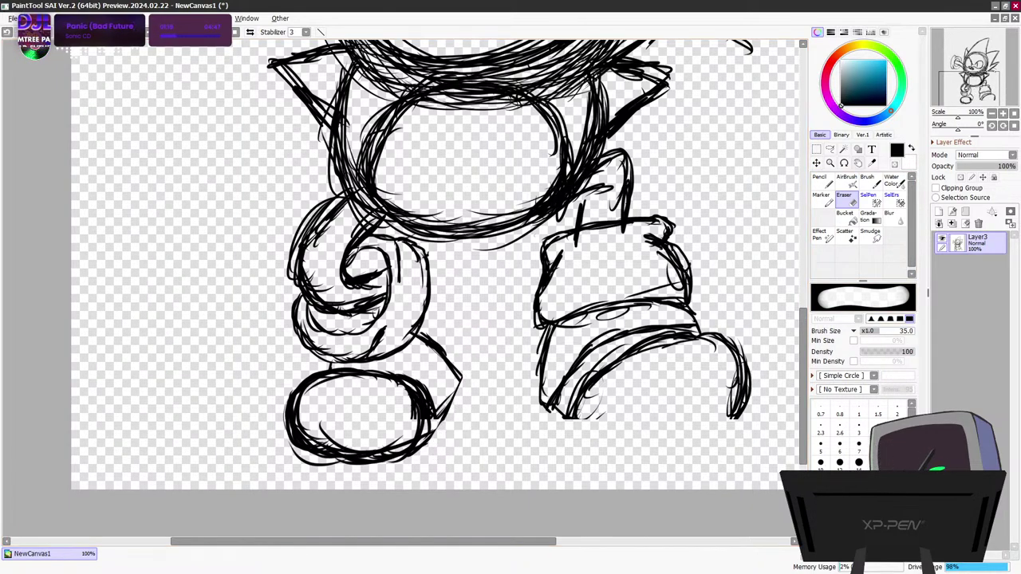
scroll(460, 250, down, 2)
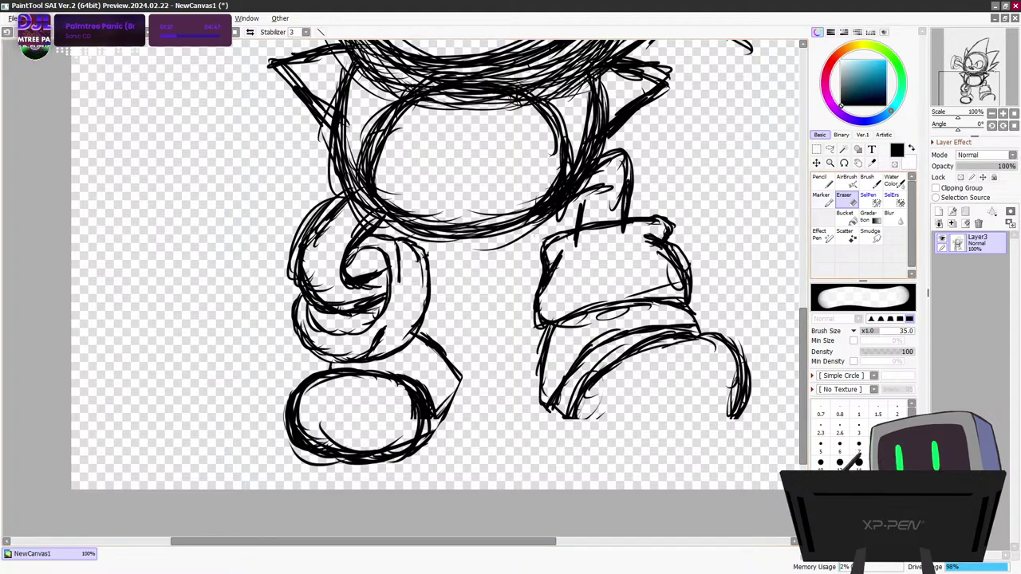
Redraw the left shoe and cuff's outer side as a narrower curve down to the sole, using the size 12 pencil
click(821, 182)
scroll(465, 243, up, 2)
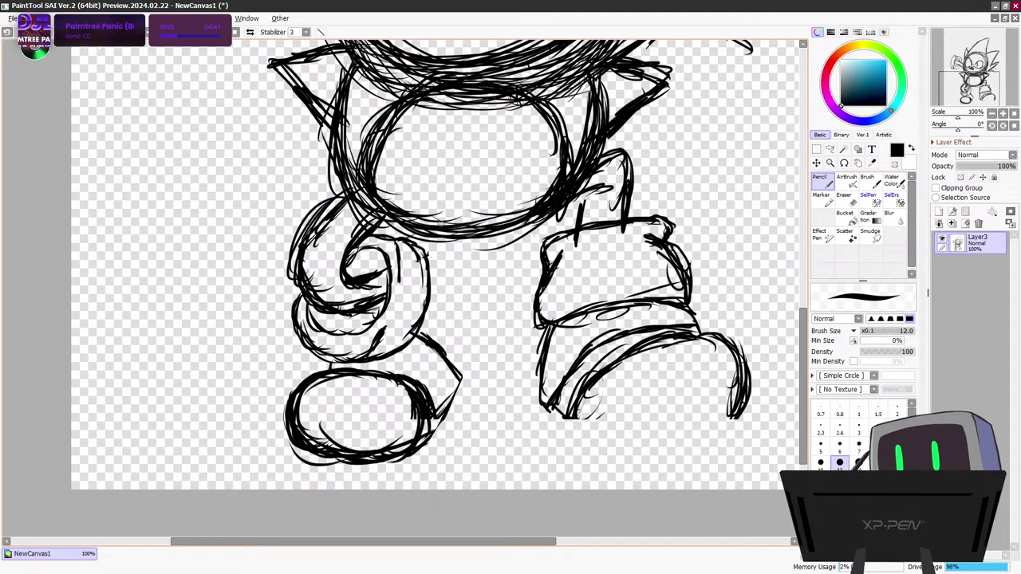
scroll(415, 294, down, 2)
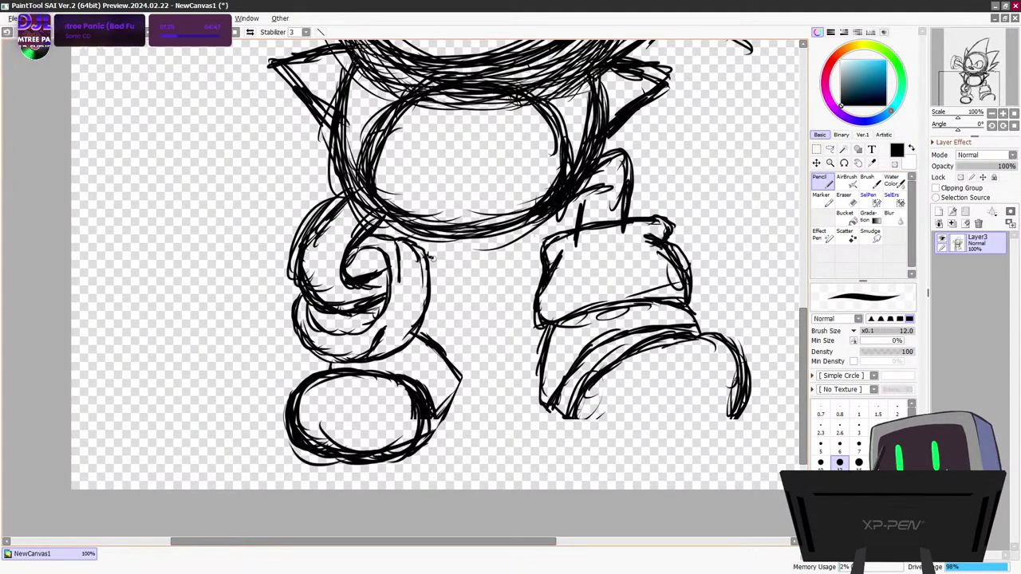
mouse_move(432, 258)
mouse_down()
mouse_move(468, 276)
mouse_move(474, 327)
mouse_move(461, 395)
mouse_move(418, 451)
mouse_up()
drag(445, 414, 430, 436)
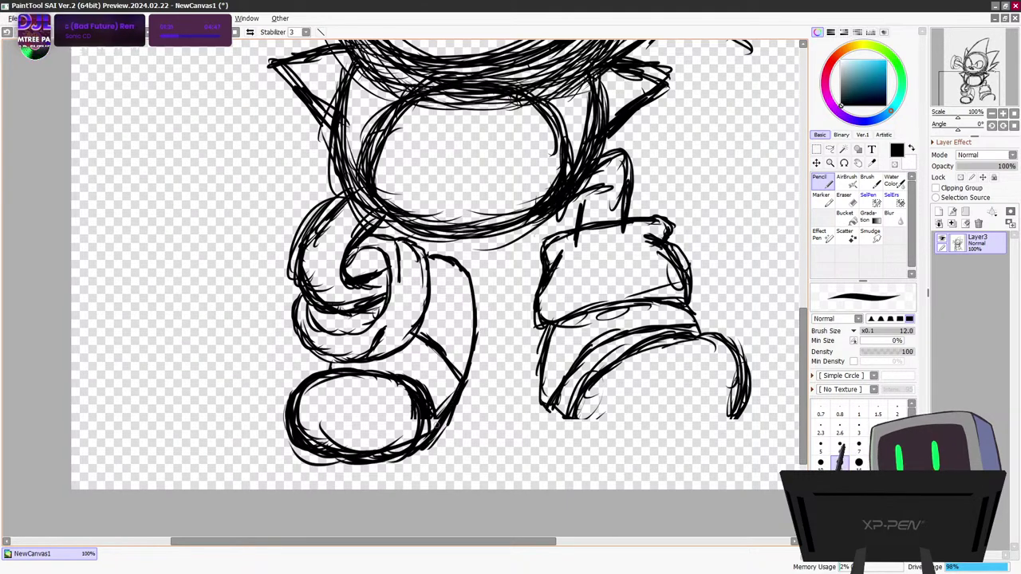
mouse_move(468, 355)
mouse_down()
mouse_move(463, 389)
mouse_move(476, 293)
mouse_move(429, 257)
mouse_up()
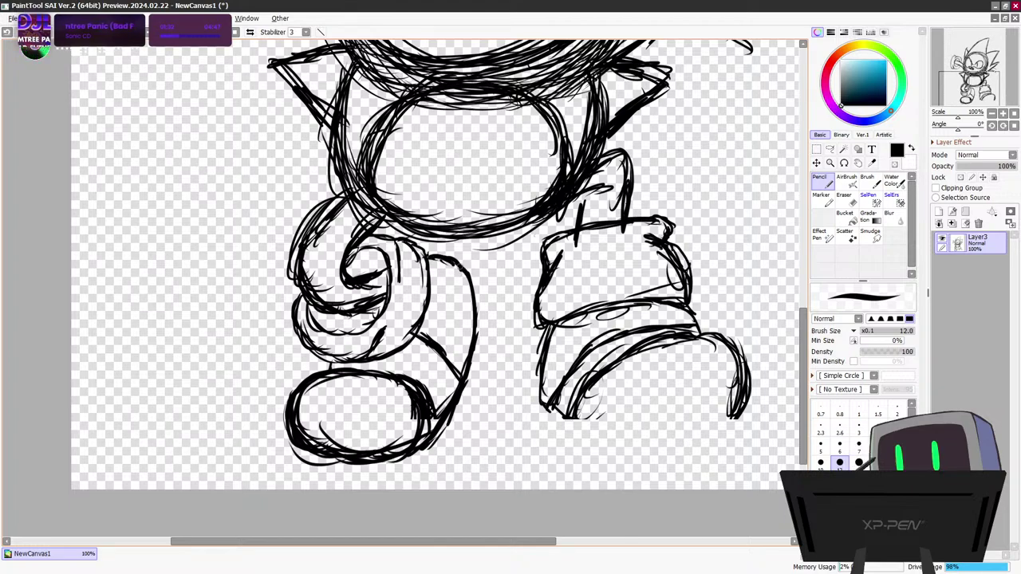
drag(476, 303, 465, 369)
scroll(471, 385, up, 2)
scroll(472, 402, down, 2)
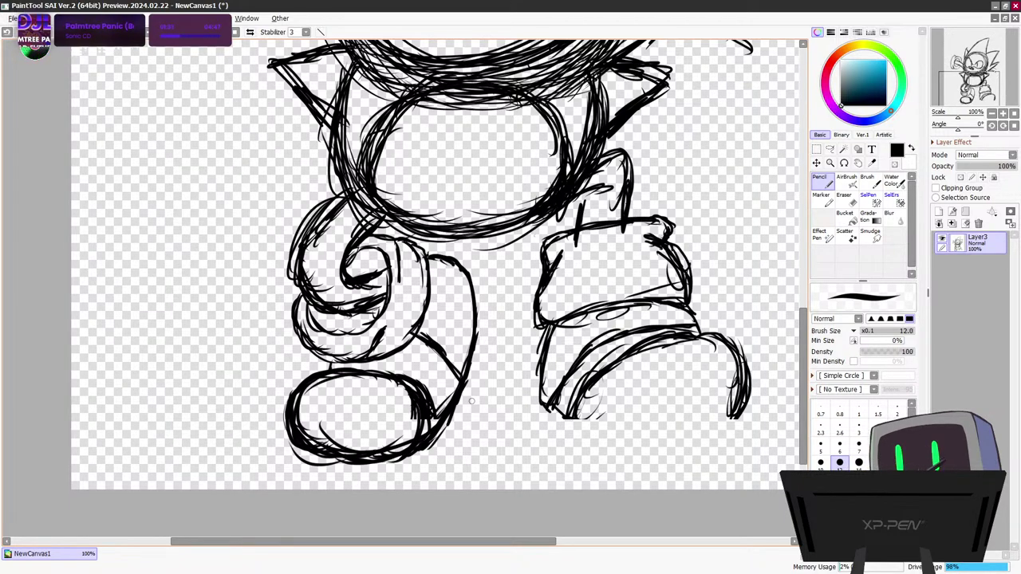
scroll(471, 402, up, 2)
scroll(471, 402, down, 2)
scroll(471, 402, up, 2)
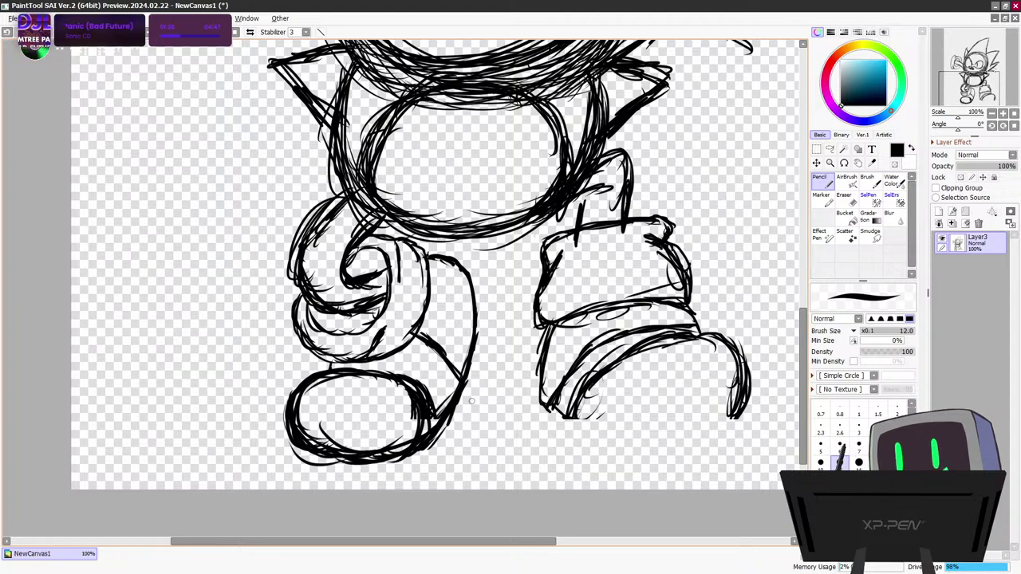
scroll(472, 402, down, 2)
scroll(472, 402, up, 2)
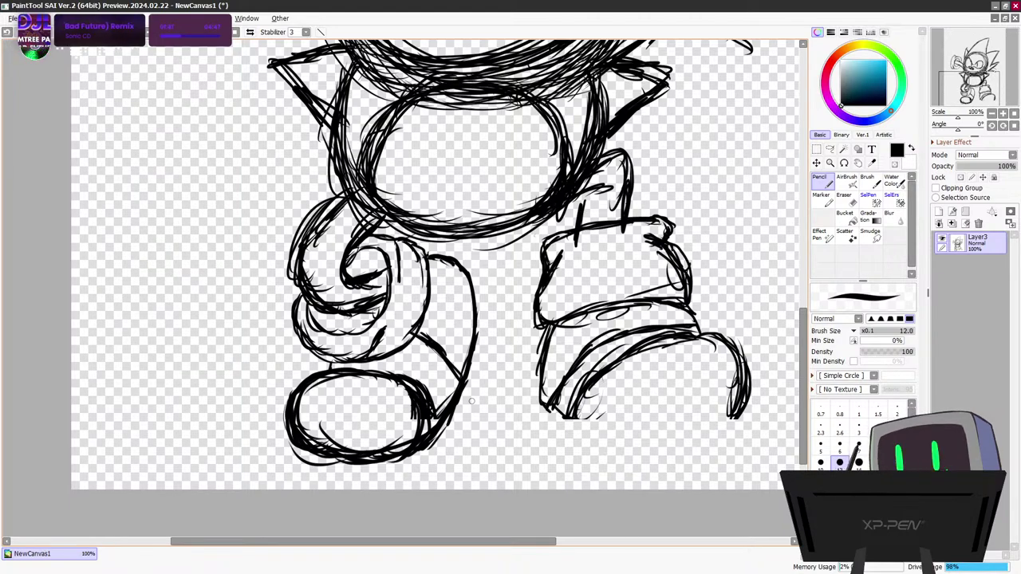
scroll(471, 402, down, 2)
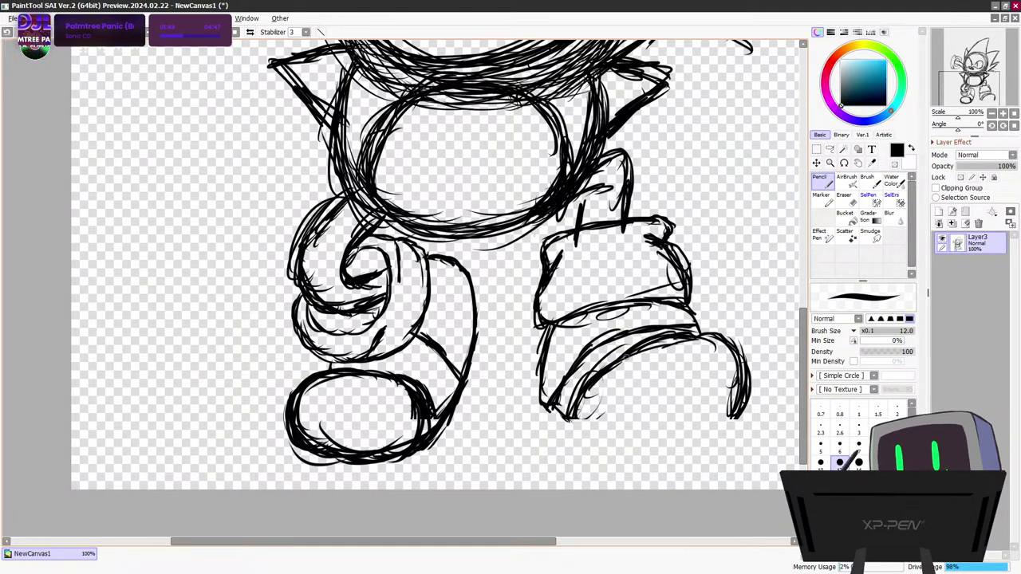
Close the right shoe's toe with a rounded lower outline and thicken its upper and outer edges
mouse_move(561, 414)
mouse_down()
mouse_move(646, 444)
mouse_move(717, 425)
mouse_up()
mouse_move(738, 354)
mouse_down()
mouse_move(718, 435)
mouse_move(697, 443)
mouse_move(706, 436)
mouse_move(588, 431)
mouse_move(670, 450)
mouse_move(711, 439)
mouse_up()
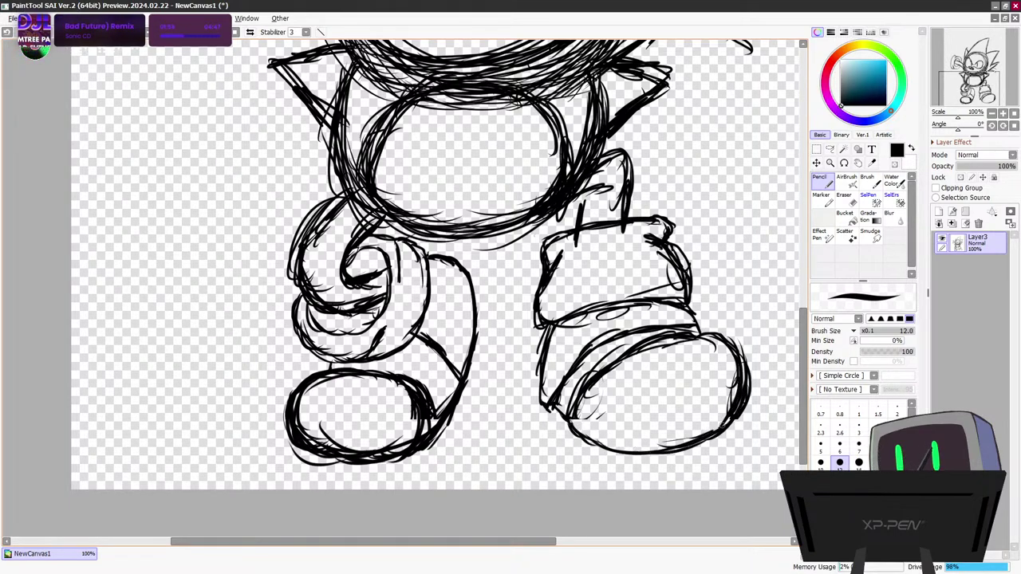
mouse_move(662, 342)
mouse_down()
mouse_move(638, 348)
mouse_move(724, 343)
mouse_move(716, 426)
mouse_move(684, 446)
mouse_up()
mouse_move(577, 422)
mouse_down()
mouse_move(706, 446)
mouse_move(742, 414)
mouse_move(744, 394)
mouse_move(653, 442)
mouse_move(620, 450)
mouse_up()
mouse_move(652, 342)
mouse_down()
mouse_move(719, 355)
mouse_move(745, 378)
mouse_up()
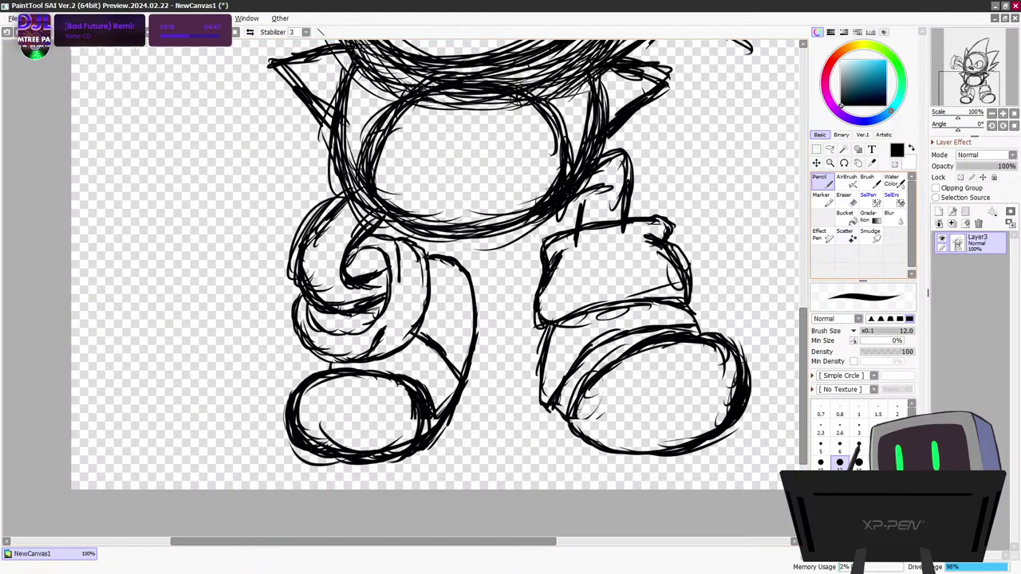
Erase the stray stroke inside the right leg and extend the leg's inner line up towards the body
key(e)
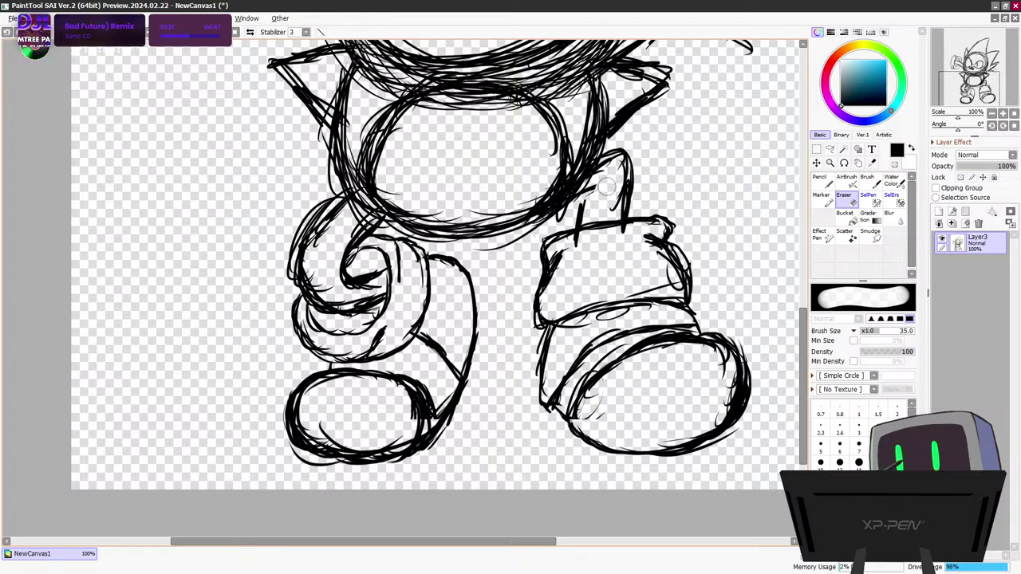
key(n)
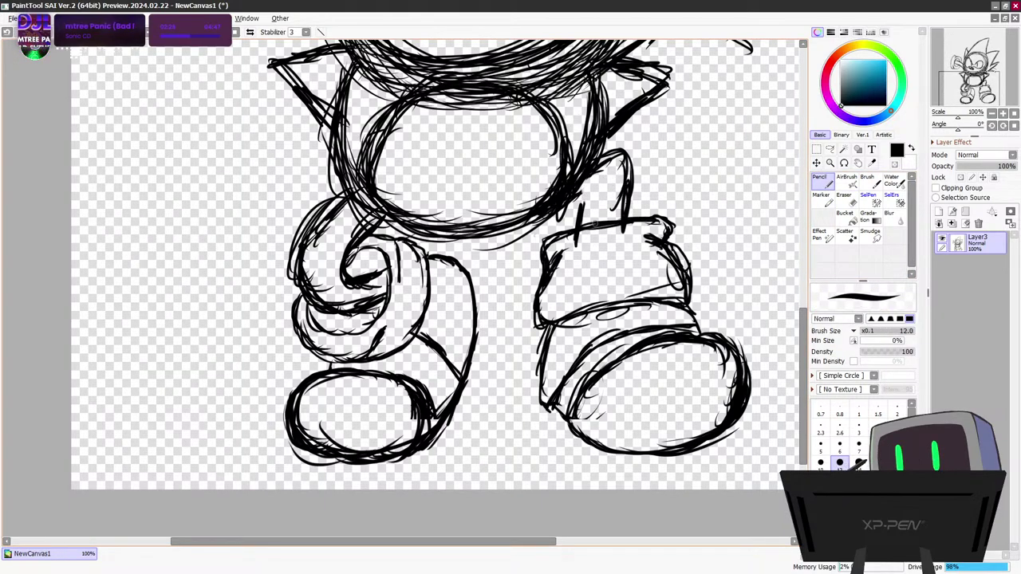
drag(581, 213, 588, 191)
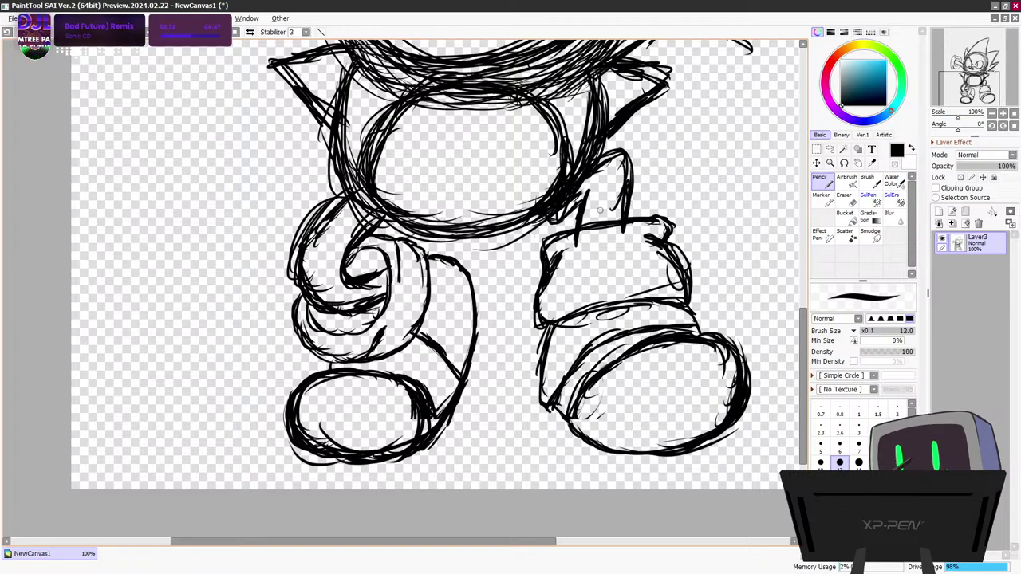
scroll(735, 321, down, 4)
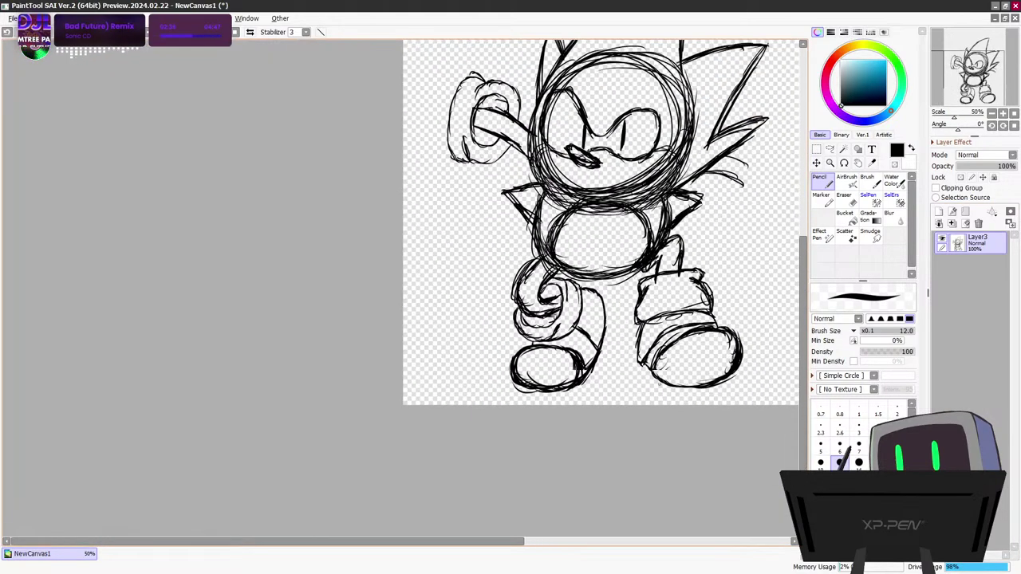
scroll(652, 520, down, 1)
drag(720, 479, 604, 468)
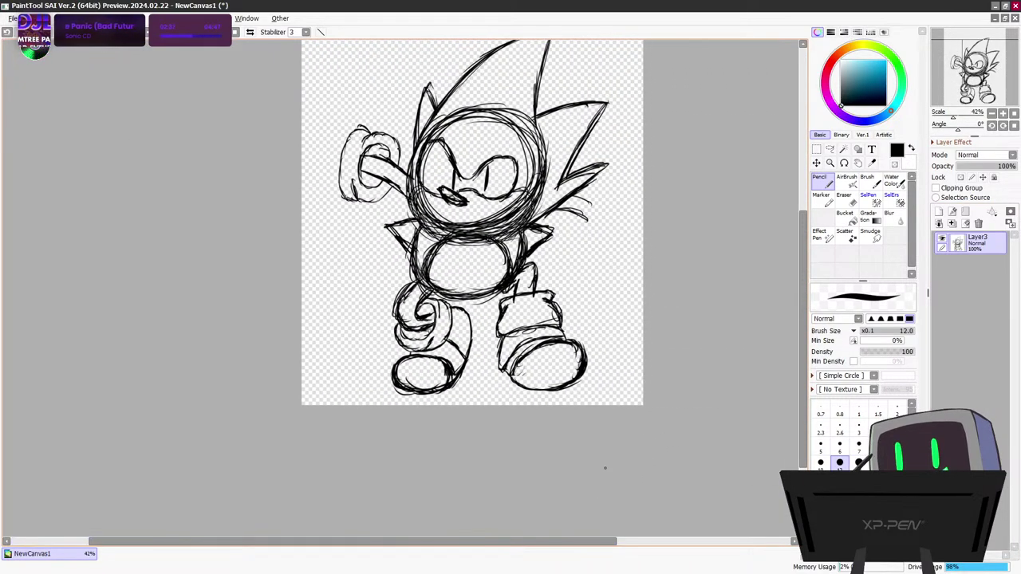
scroll(582, 211, up, 5)
scroll(379, 289, up, 5)
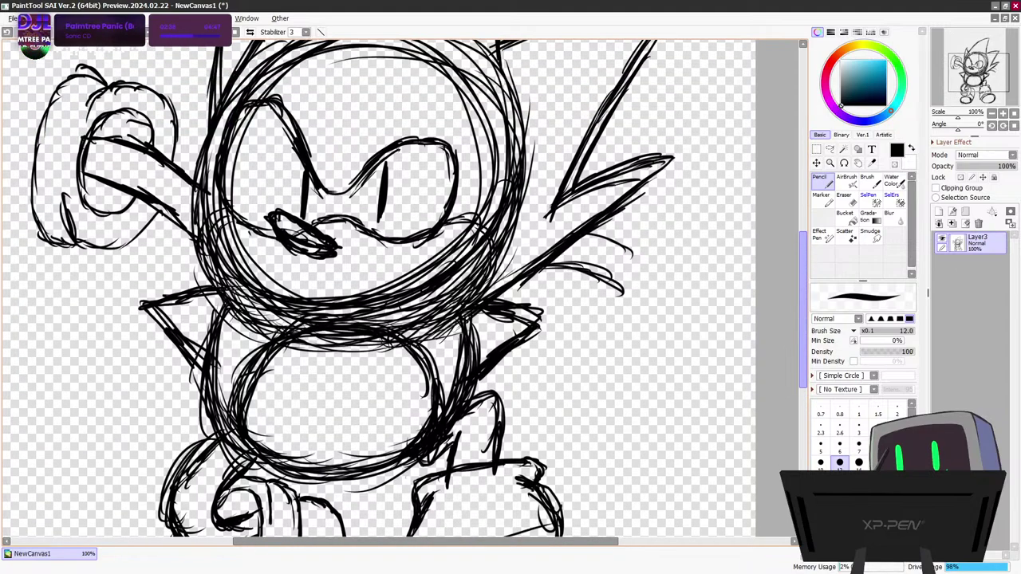
drag(689, 314, 689, 317)
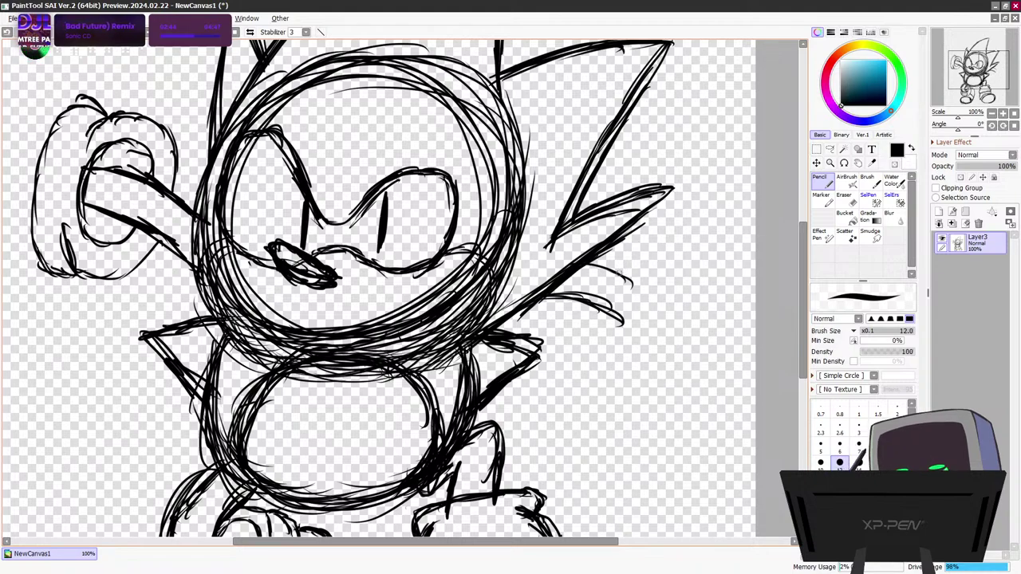
Sketch the right glove cuff around the wrist as a rounded ring with a thick outer band
mouse_move(638, 265)
mouse_down()
mouse_move(659, 295)
mouse_move(645, 334)
mouse_up()
mouse_move(598, 302)
mouse_down()
mouse_move(593, 329)
mouse_move(607, 340)
mouse_move(647, 333)
mouse_up()
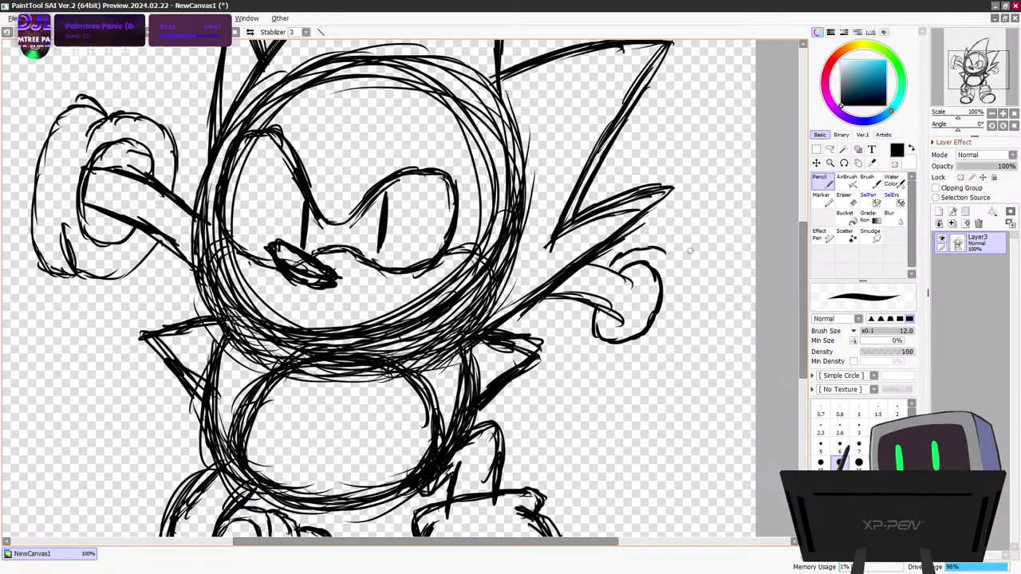
drag(672, 257, 682, 292)
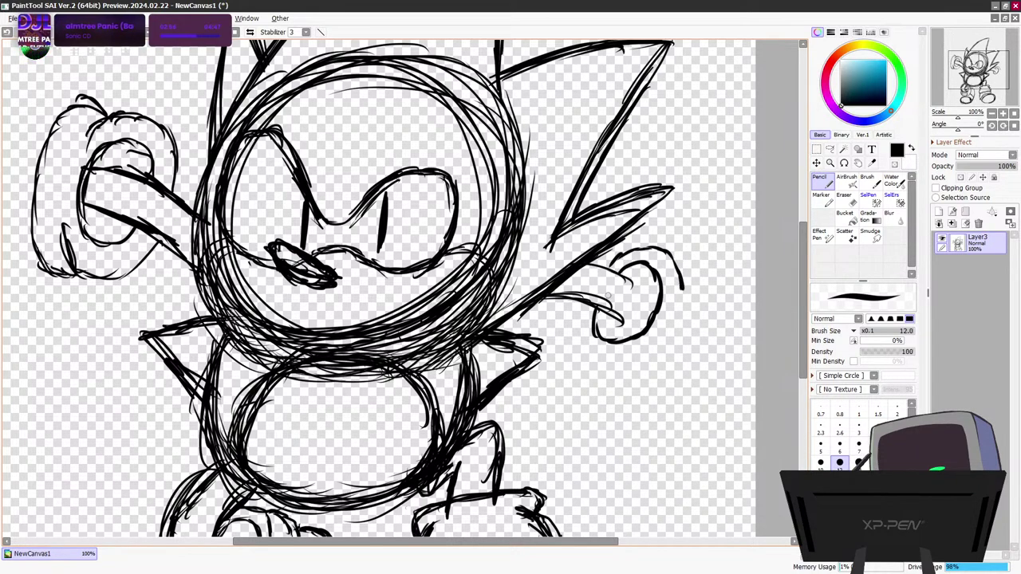
mouse_move(584, 306)
mouse_down()
mouse_move(580, 341)
mouse_move(603, 351)
mouse_move(647, 343)
mouse_move(639, 366)
mouse_move(656, 371)
mouse_up()
mouse_move(678, 272)
mouse_down()
mouse_move(702, 286)
mouse_move(696, 277)
mouse_move(686, 338)
mouse_move(649, 370)
mouse_up()
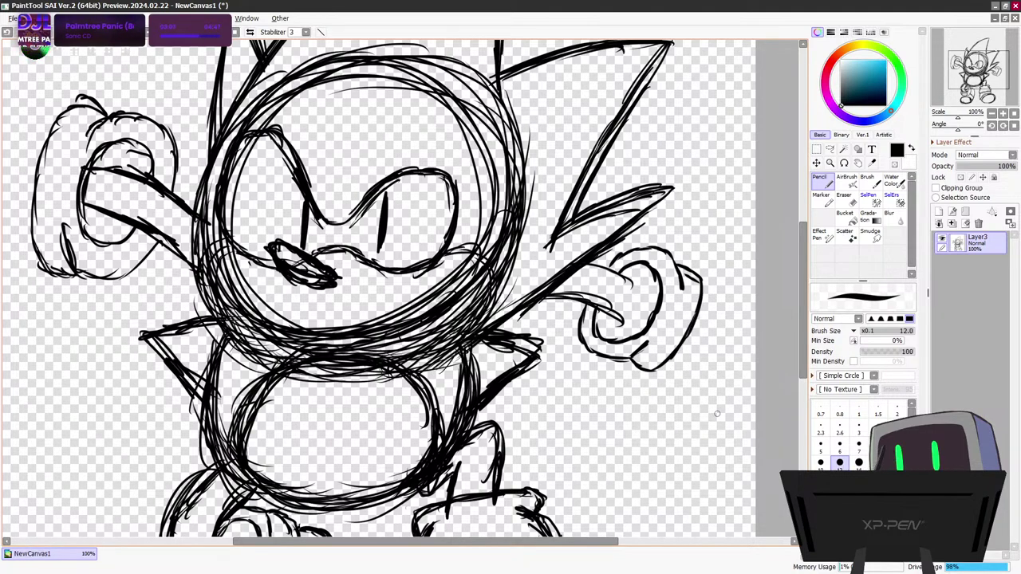
Try to sketch a large rounded hand beyond the right cuff, with overlapping upper and lower curves reaching the canvas edge
mouse_move(640, 375)
mouse_down()
mouse_move(651, 405)
mouse_move(690, 415)
mouse_up()
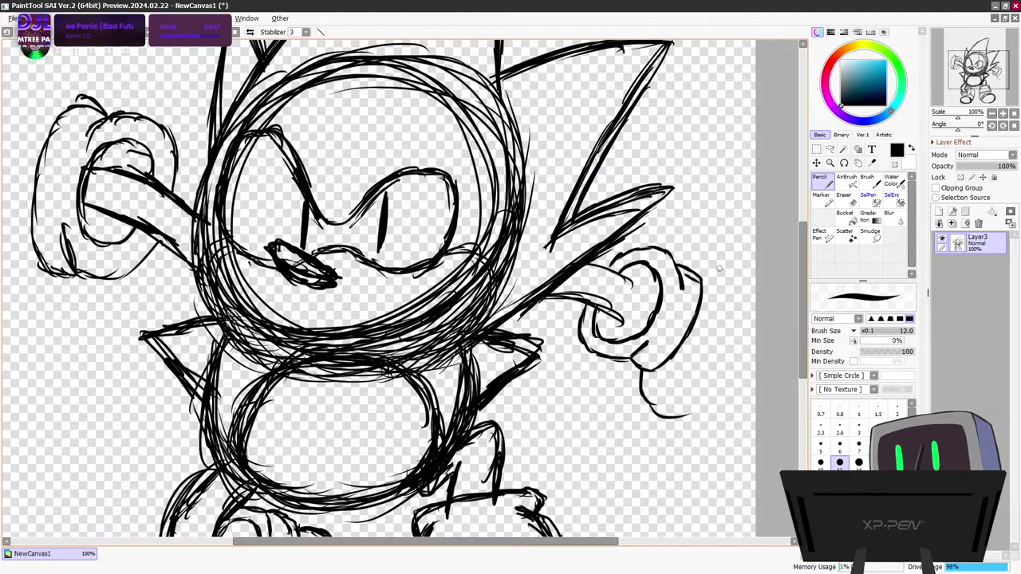
drag(700, 266, 754, 286)
mouse_move(645, 365)
mouse_down()
mouse_move(661, 418)
mouse_move(700, 431)
mouse_move(755, 416)
mouse_up()
drag(707, 264, 755, 292)
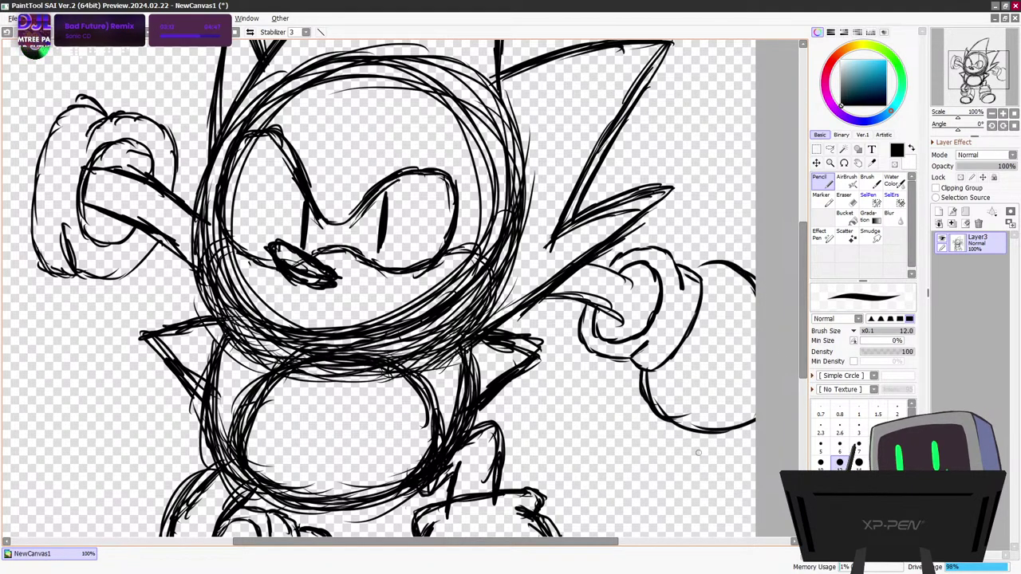
drag(700, 264, 755, 250)
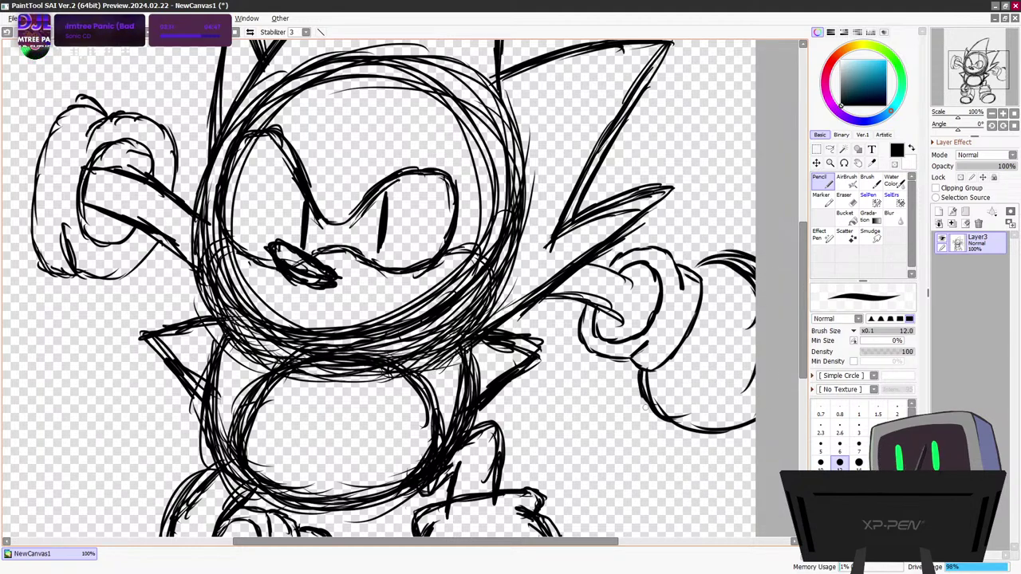
drag(644, 406, 764, 418)
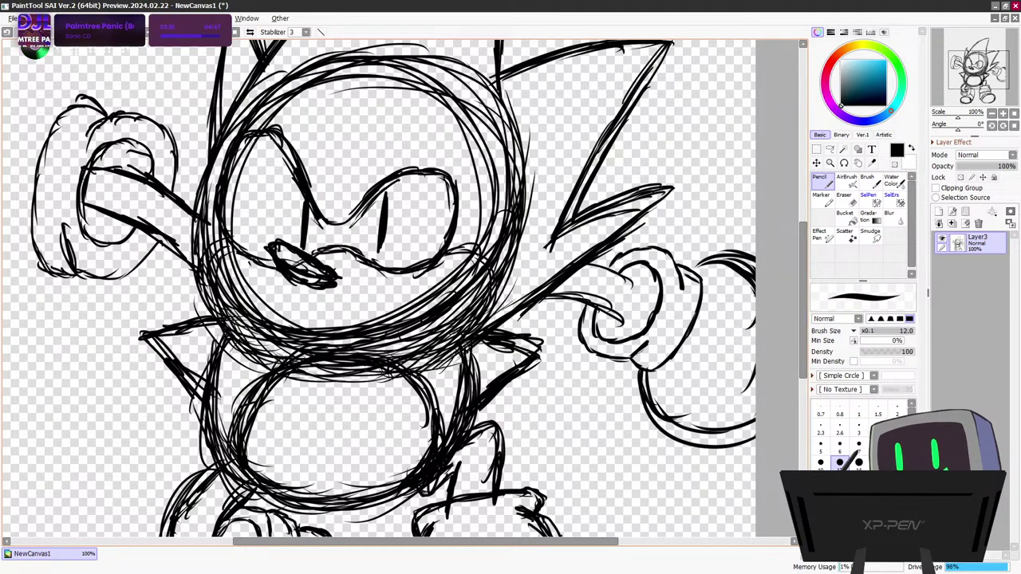
key(ctrl+z)
key(ctrl+z)
key(ctrl+z)
key(ctrl+z)
key(ctrl+z)
key(ctrl+z)
key(ctrl+z)
key(ctrl+z)
key(ctrl+z)
key(ctrl+z)
key(ctrl+z)
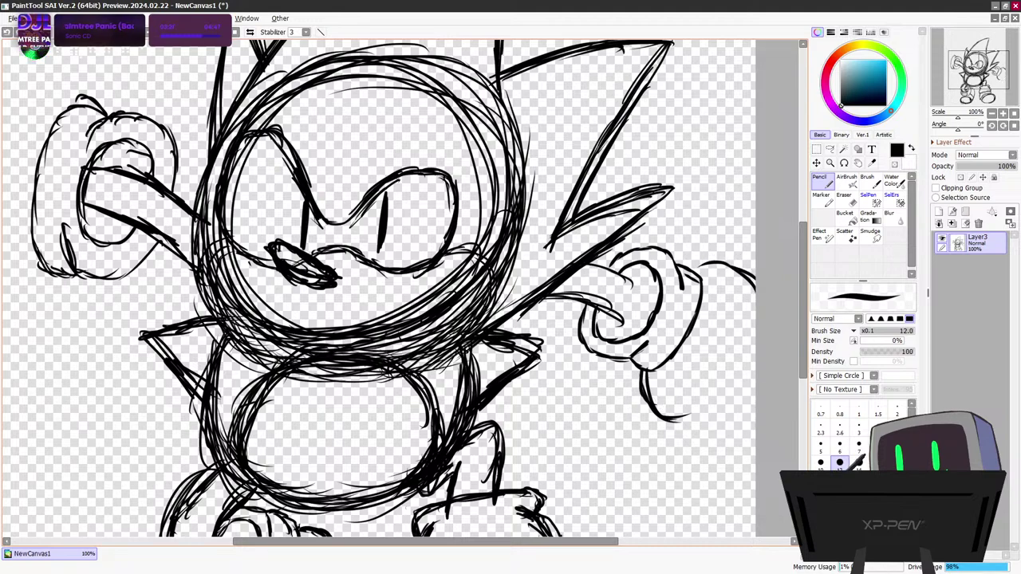
key(ctrl+z)
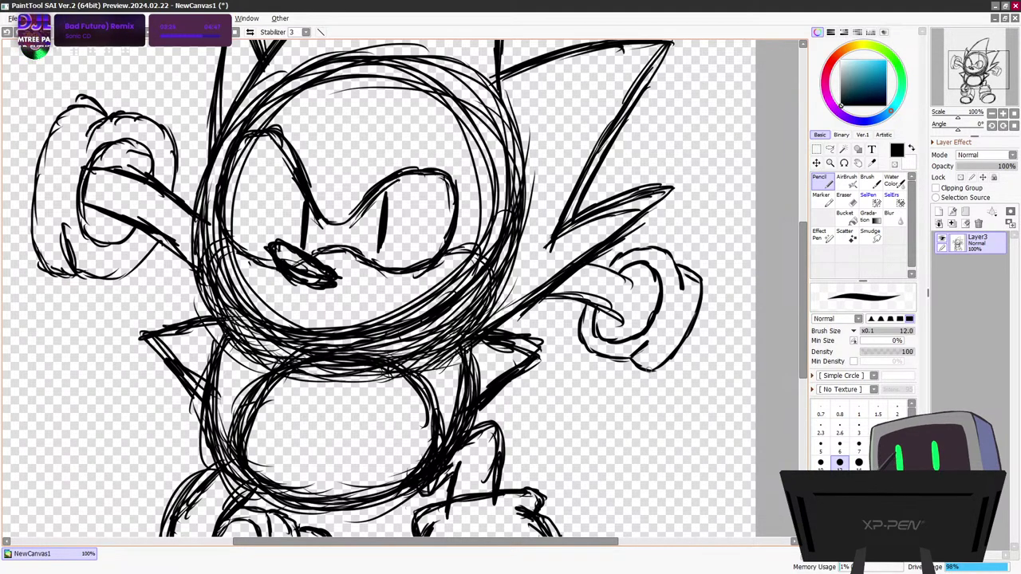
Sketch the right hand with a flatter upper line and a deep lower curve running from the cuff to the canvas edge
drag(638, 368, 668, 426)
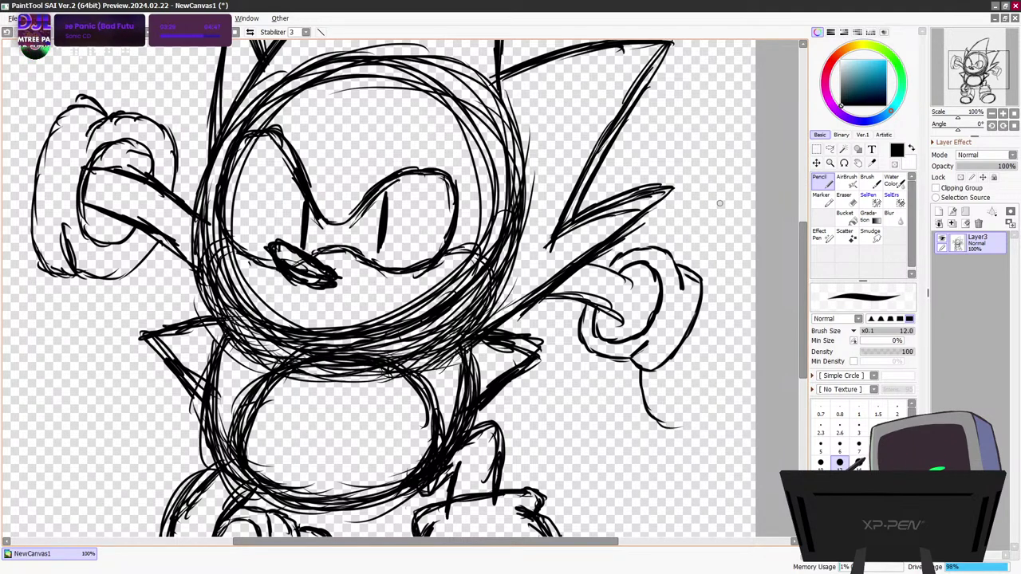
mouse_move(738, 282)
mouse_down()
mouse_move(703, 288)
mouse_move(754, 290)
mouse_up()
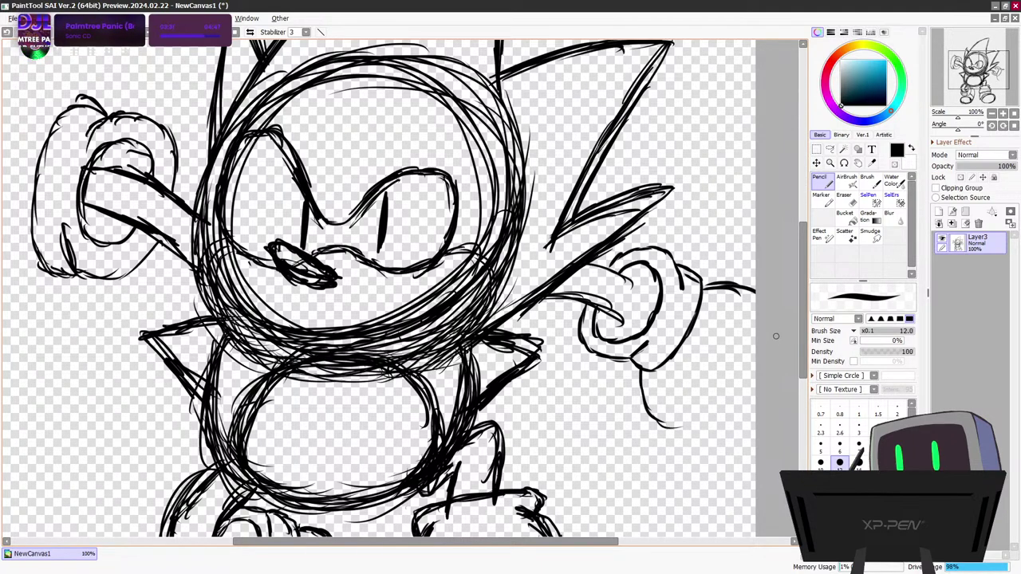
mouse_move(638, 368)
mouse_down()
mouse_move(683, 439)
mouse_move(756, 431)
mouse_up()
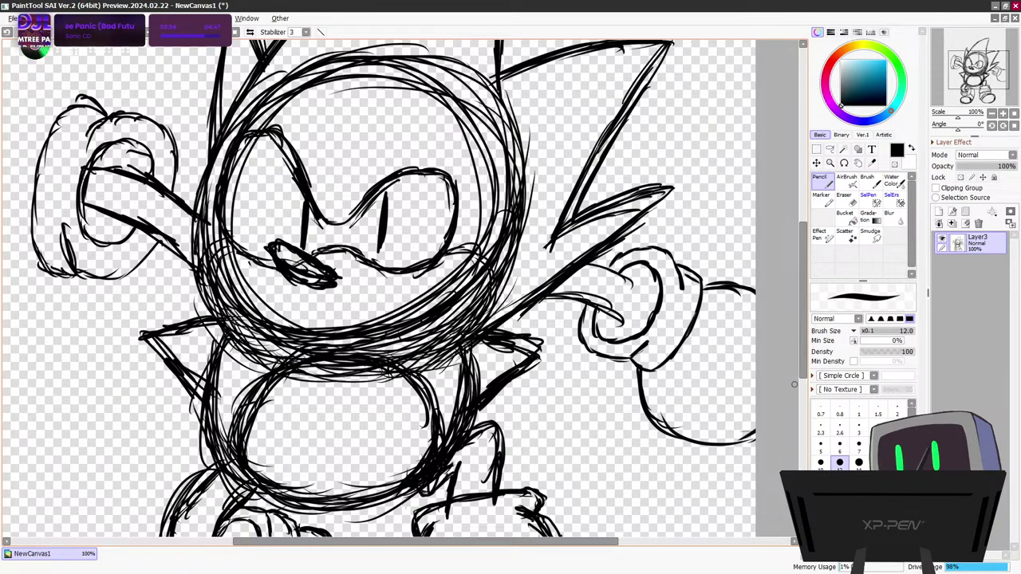
Try to sketch a large round hand beyond the left cuff, layering strokes along its upper and lower curves
drag(594, 541, 440, 541)
drag(804, 297, 803, 246)
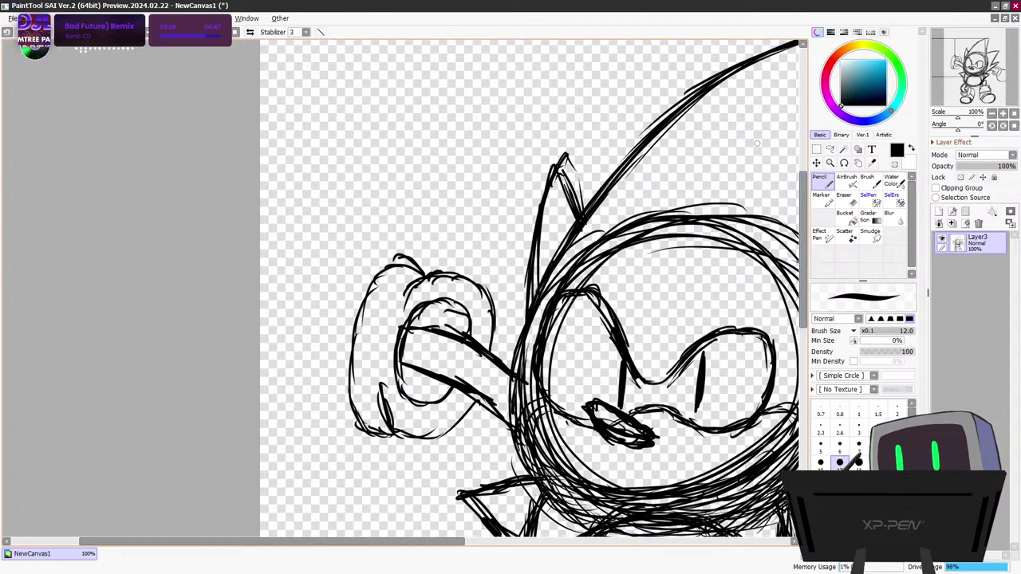
mouse_move(372, 279)
mouse_down()
mouse_move(286, 308)
mouse_move(261, 391)
mouse_up()
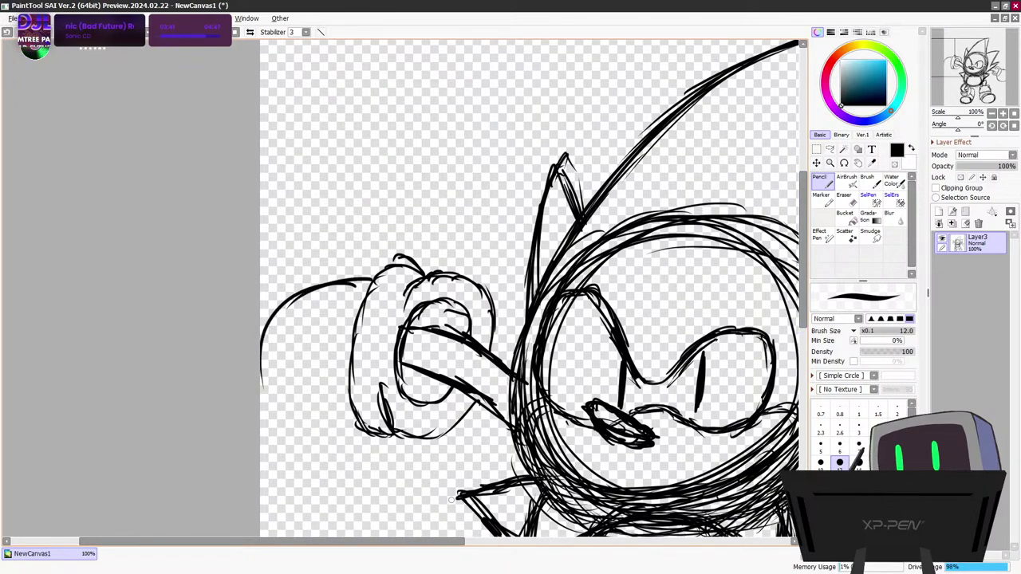
mouse_move(408, 437)
mouse_down()
mouse_move(374, 484)
mouse_move(301, 475)
mouse_up()
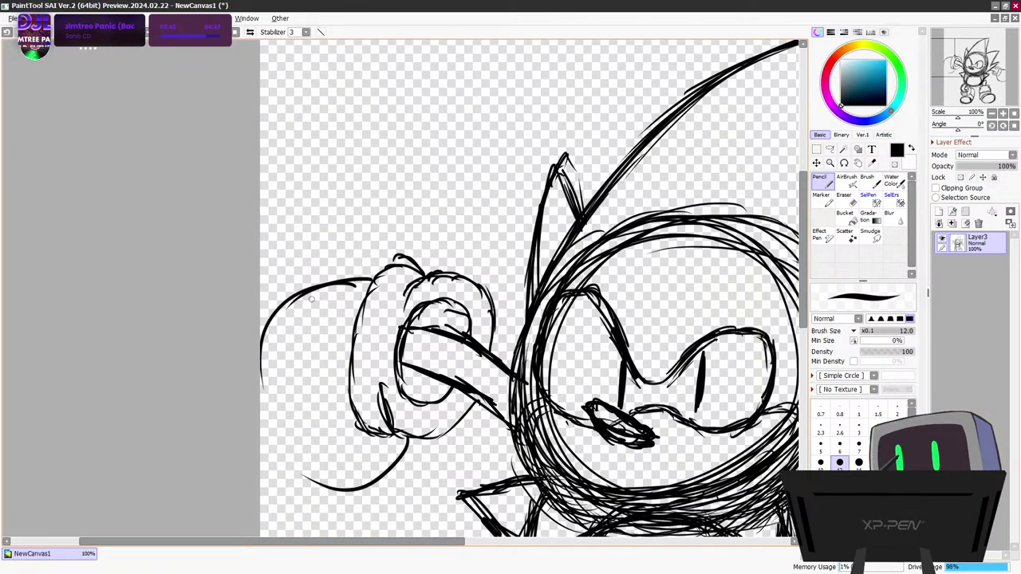
drag(328, 278, 252, 301)
mouse_move(255, 443)
mouse_down()
mouse_move(351, 479)
mouse_move(275, 478)
mouse_move(316, 489)
mouse_move(386, 469)
mouse_up()
drag(260, 471, 374, 488)
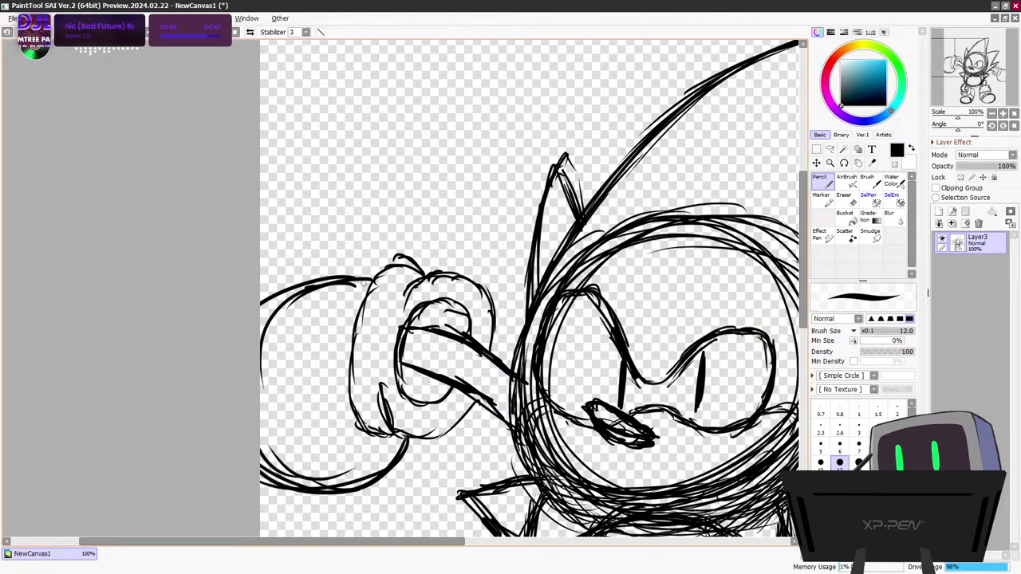
mouse_move(362, 284)
mouse_down()
mouse_move(260, 316)
mouse_move(260, 292)
mouse_move(262, 325)
mouse_up()
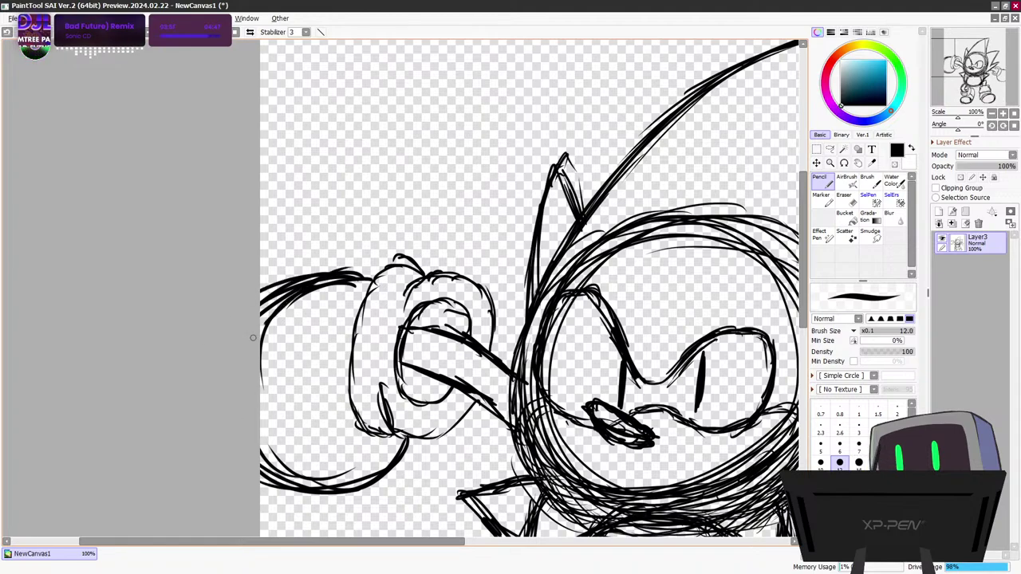
drag(322, 494, 431, 417)
drag(381, 479, 421, 440)
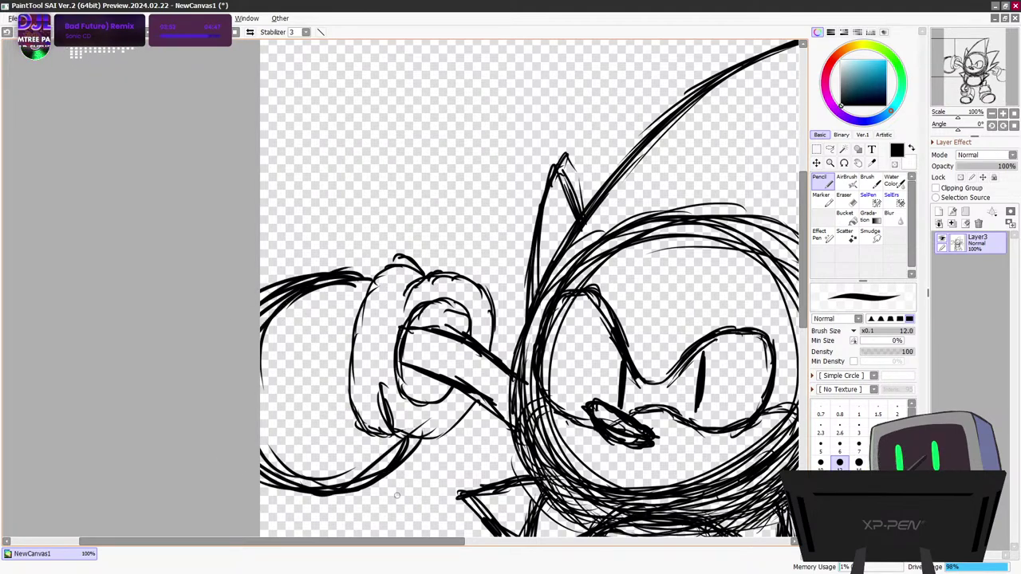
Undo the whole round outline of the left hand back to the bare cuff
scroll(519, 409, down, 7)
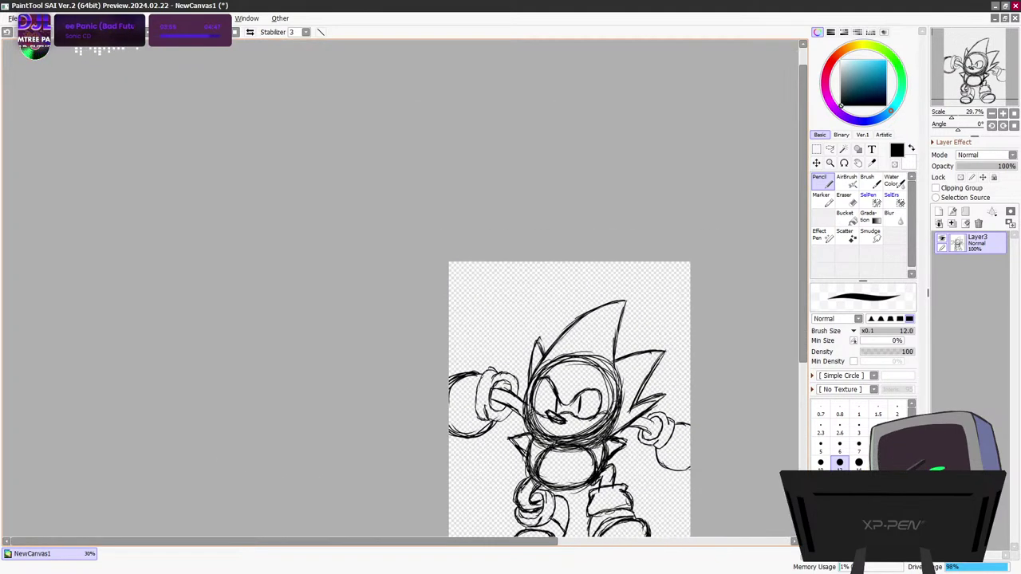
scroll(522, 411, up, 1)
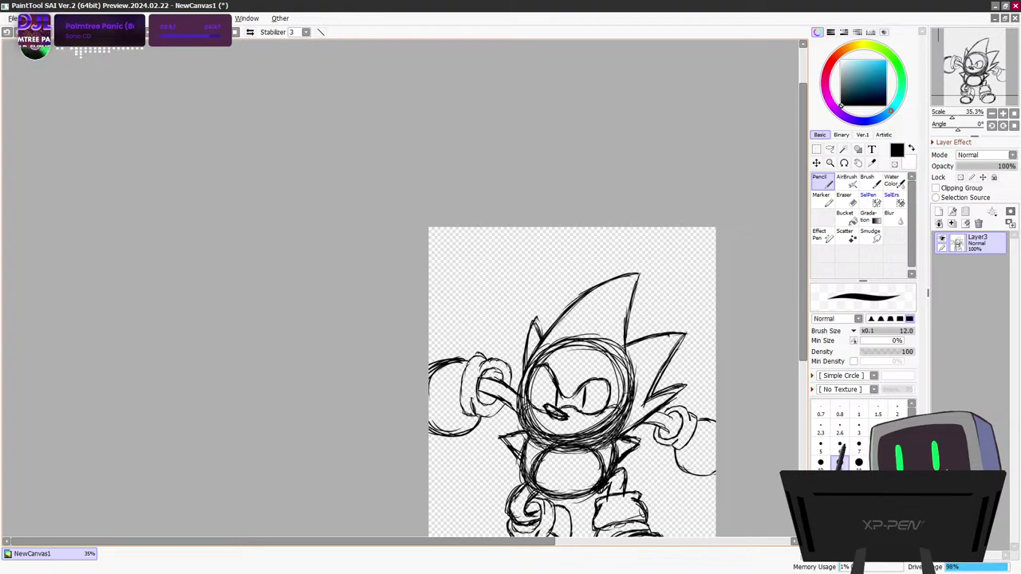
key(ctrl+z)
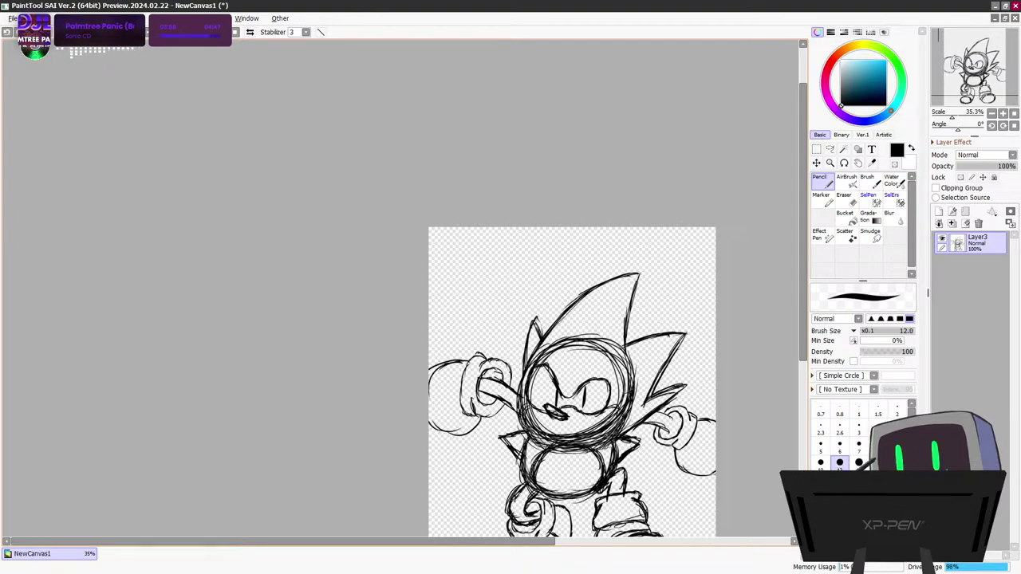
key(ctrl+z)
key(ctrl+z)
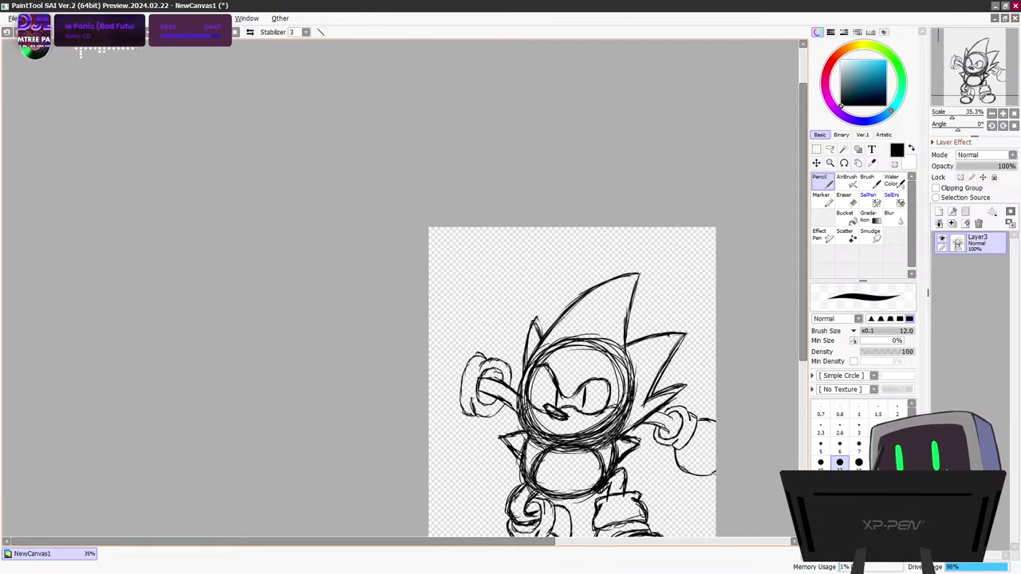
Try a new left hand outline with an arched upper curve and several lower curves reaching the canvas edge
scroll(455, 399, up, 6)
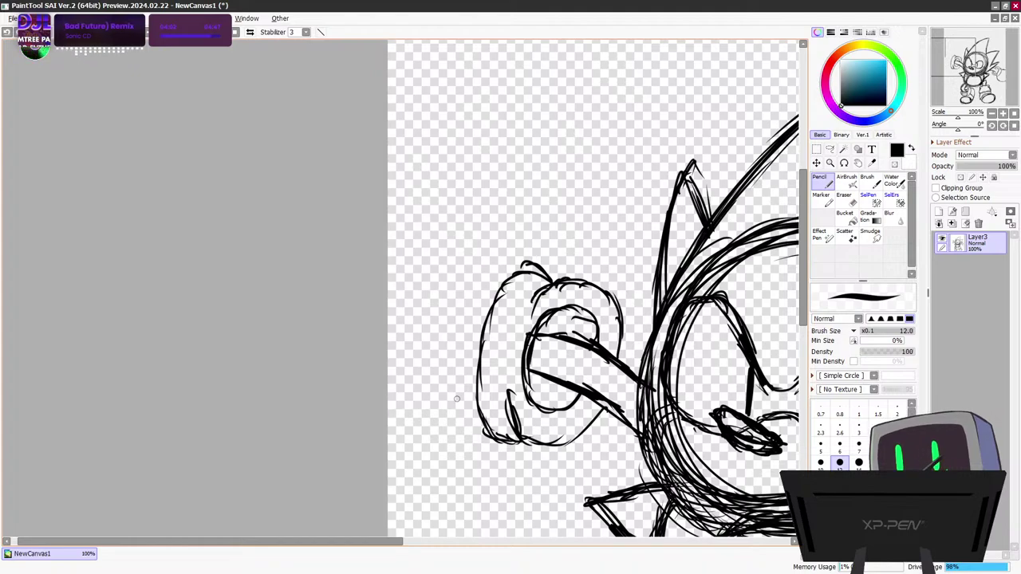
drag(488, 289, 390, 365)
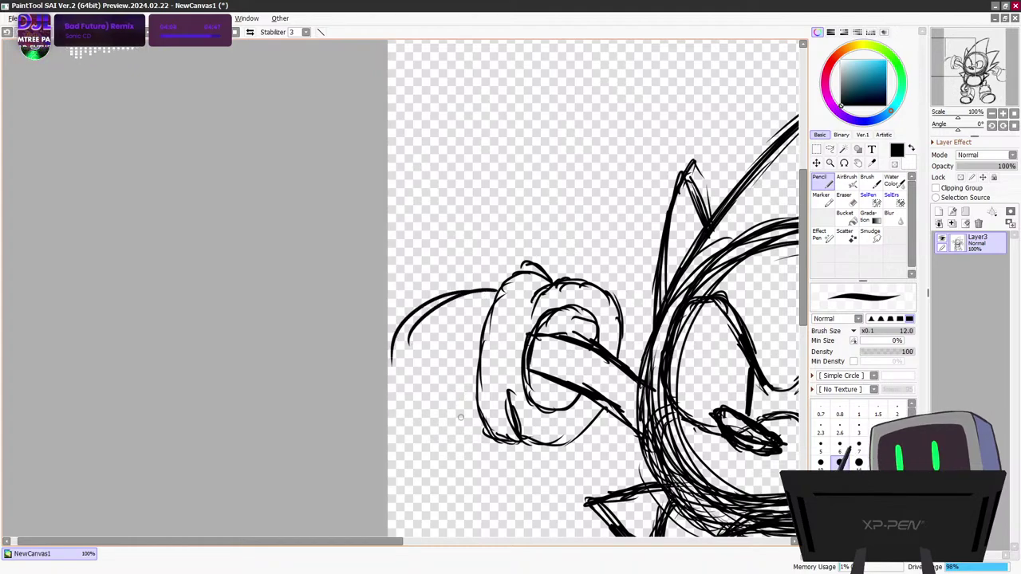
mouse_move(447, 307)
mouse_down()
mouse_move(421, 309)
mouse_move(399, 336)
mouse_up()
drag(497, 286, 416, 308)
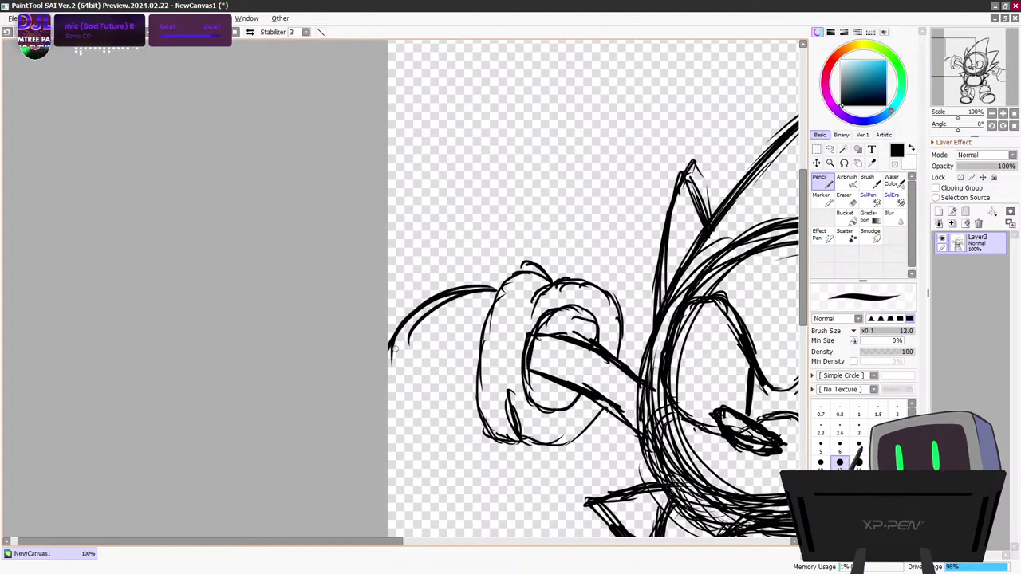
drag(389, 423, 450, 445)
mouse_move(389, 437)
mouse_down()
mouse_move(502, 462)
mouse_move(384, 438)
mouse_up()
mouse_move(530, 444)
mouse_down()
mouse_move(516, 463)
mouse_move(388, 489)
mouse_up()
drag(469, 484, 387, 478)
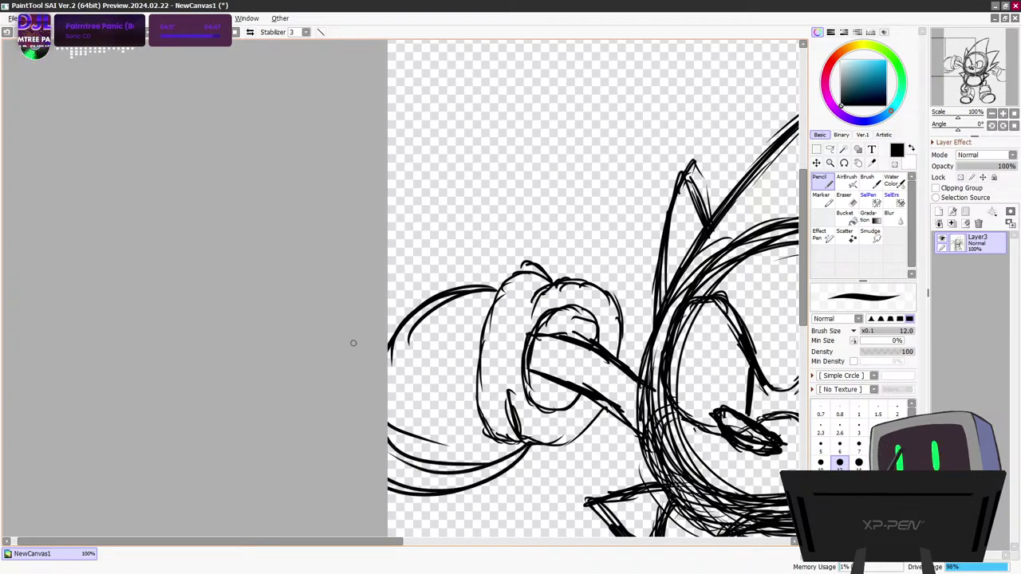
Thicken the left hand's upper and lower curves with overlapping strokes out to the canvas edge
mouse_move(485, 286)
mouse_down()
mouse_move(427, 289)
mouse_move(388, 314)
mouse_up()
mouse_move(446, 284)
mouse_down()
mouse_move(422, 289)
mouse_move(387, 325)
mouse_move(388, 341)
mouse_up()
mouse_move(388, 469)
mouse_down()
mouse_move(456, 491)
mouse_move(518, 454)
mouse_up()
drag(389, 368, 426, 310)
drag(415, 487, 507, 453)
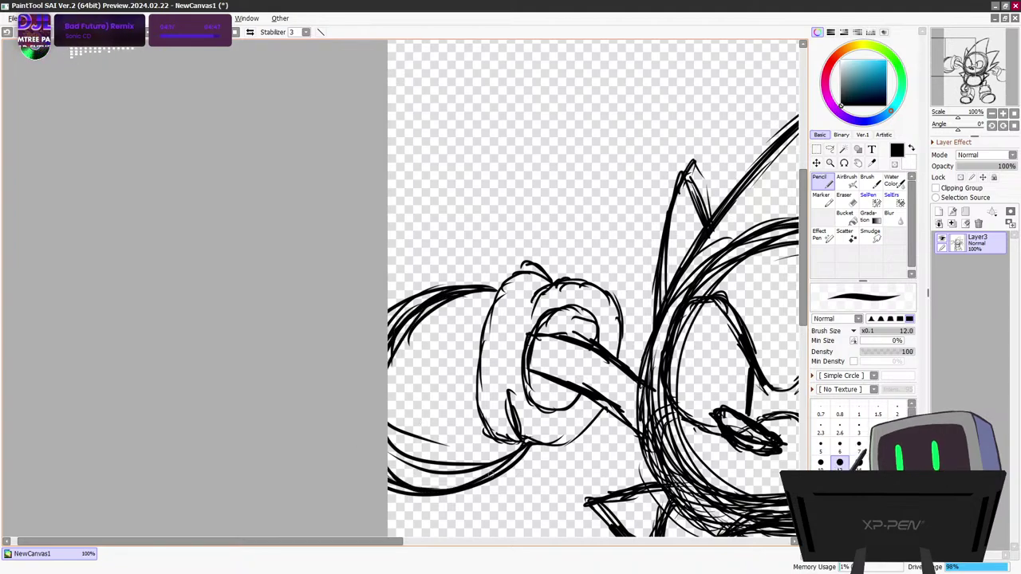
Undo the second sketch of the left hand
scroll(536, 430, down, 4)
scroll(559, 430, up, 1)
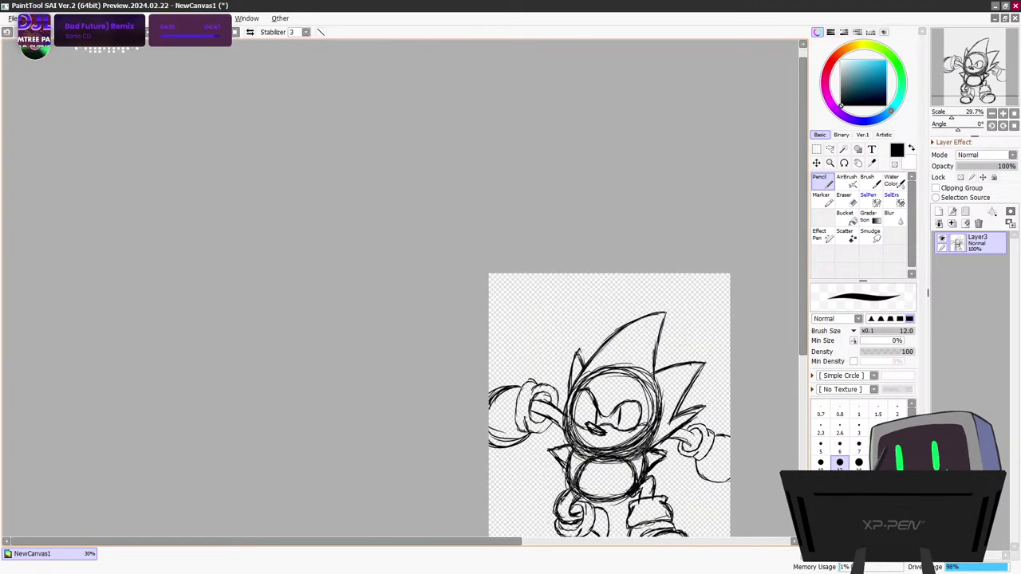
key(ctrl+z)
key(ctrl+z)
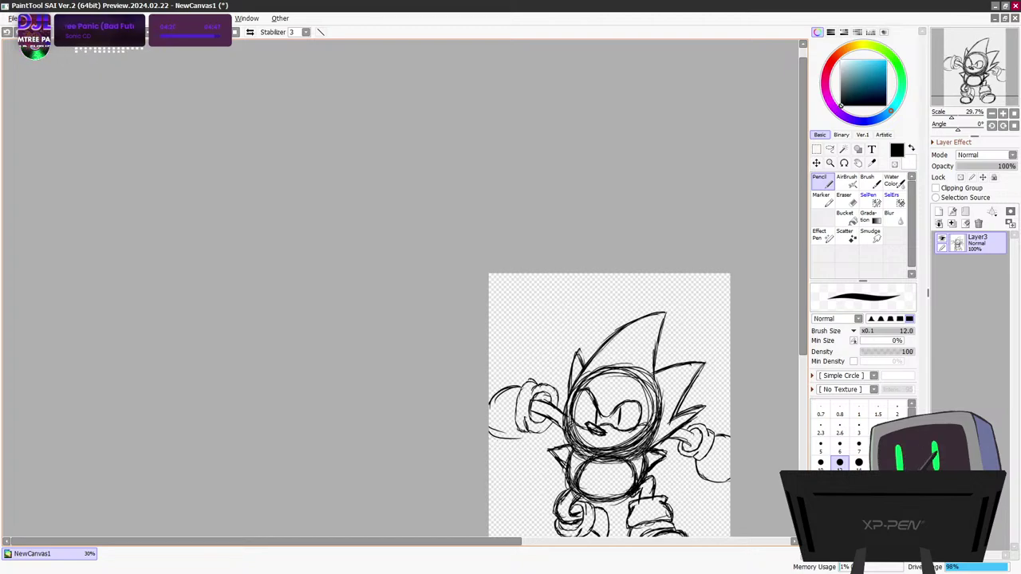
Try sketching the left hand with two long upper arcs and one lower curve from the cuff to the canvas edge
scroll(508, 424, up, 8)
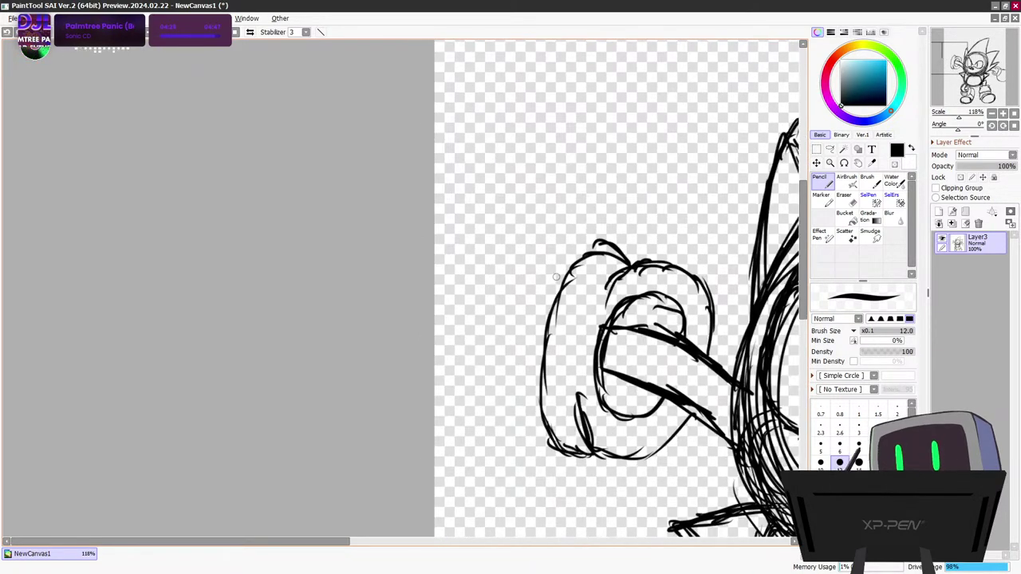
mouse_move(565, 274)
mouse_down()
mouse_move(522, 275)
mouse_move(431, 343)
mouse_up()
drag(567, 269, 432, 317)
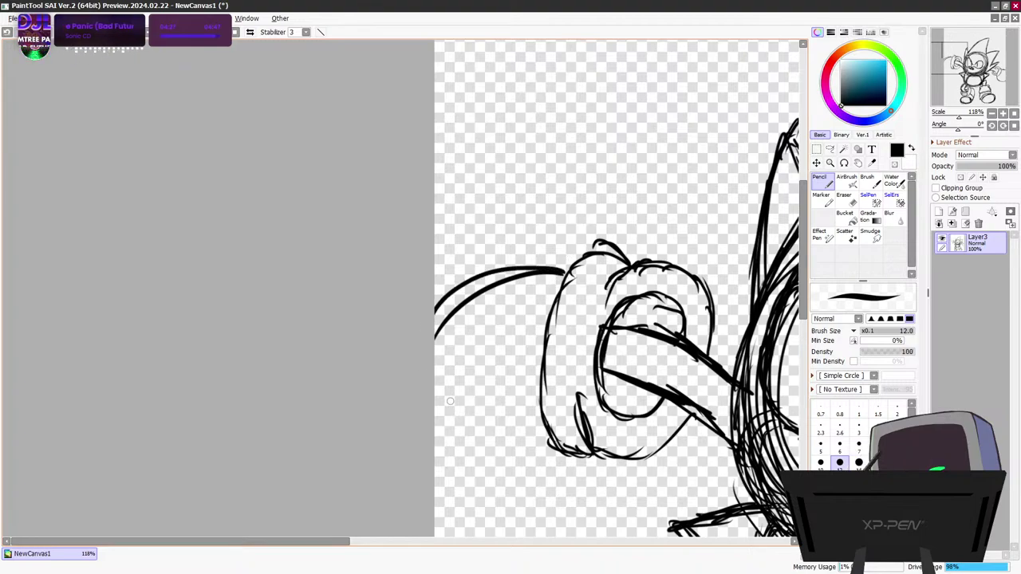
mouse_move(589, 454)
mouse_down()
mouse_move(558, 495)
mouse_move(432, 486)
mouse_up()
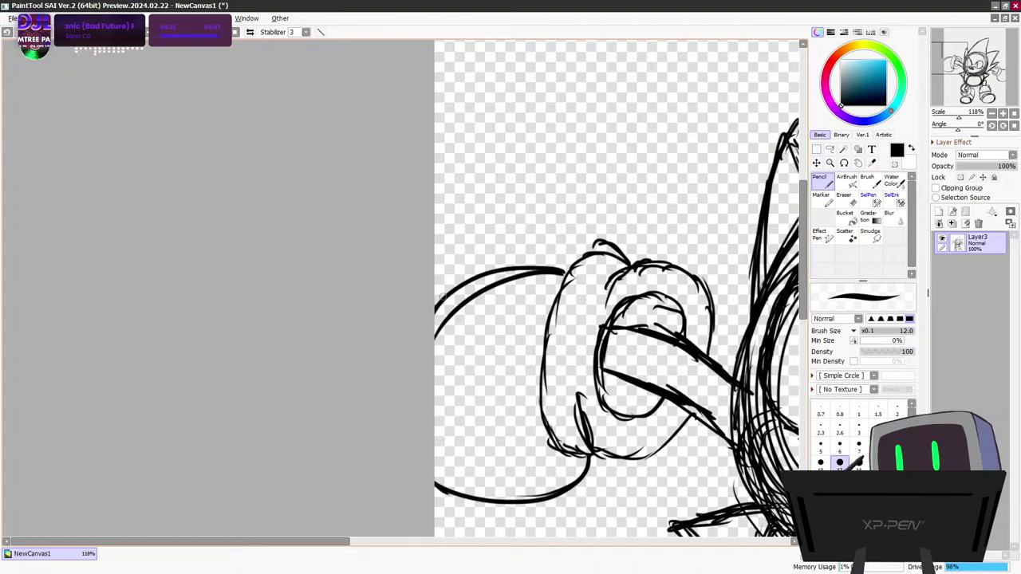
Undo the left hand's upper arcs and lower curve, leaving only the cuff
scroll(498, 493, down, 8)
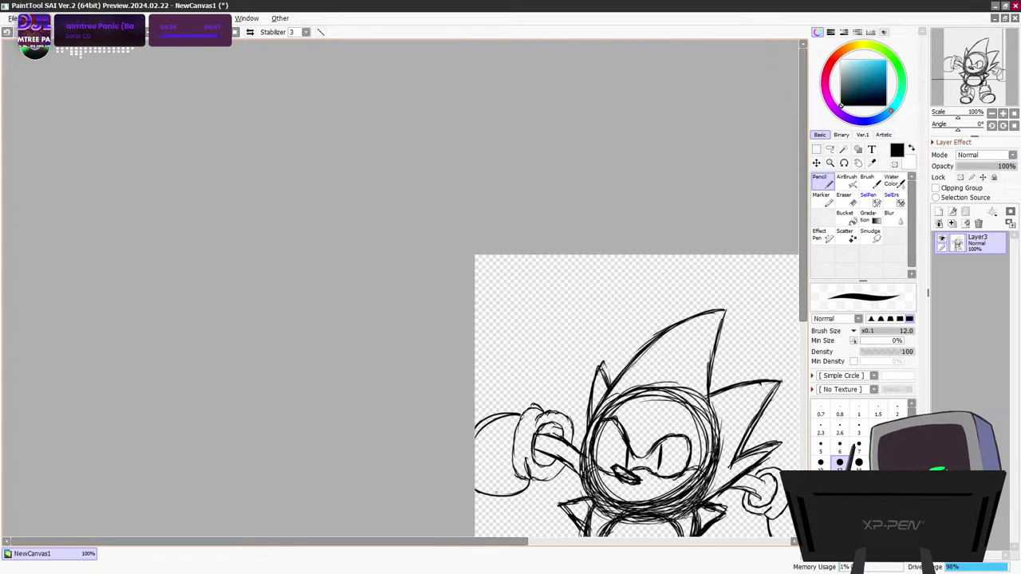
scroll(497, 493, up, 1)
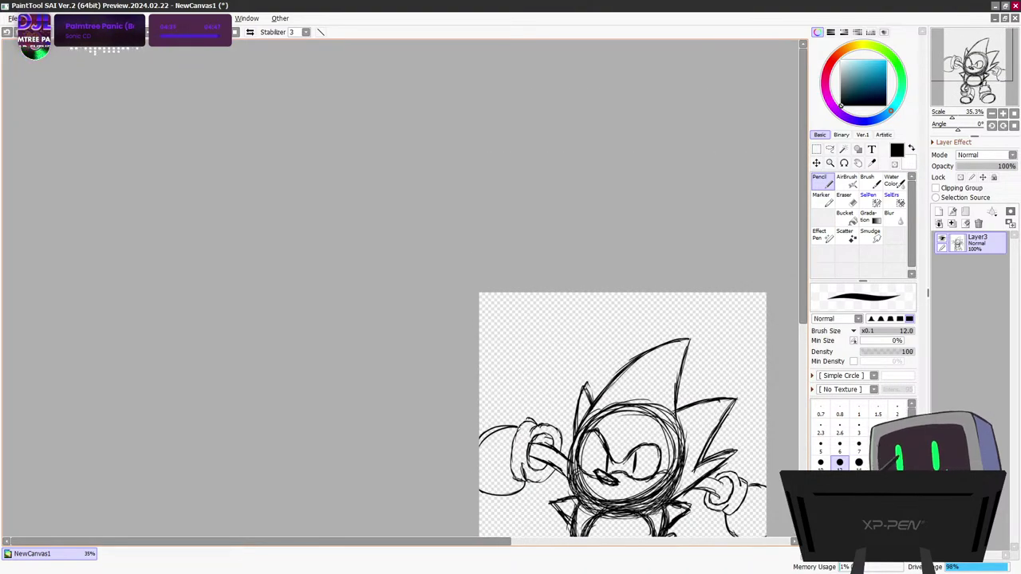
key(ctrl+z)
key(ctrl+z)
scroll(493, 478, up, 5)
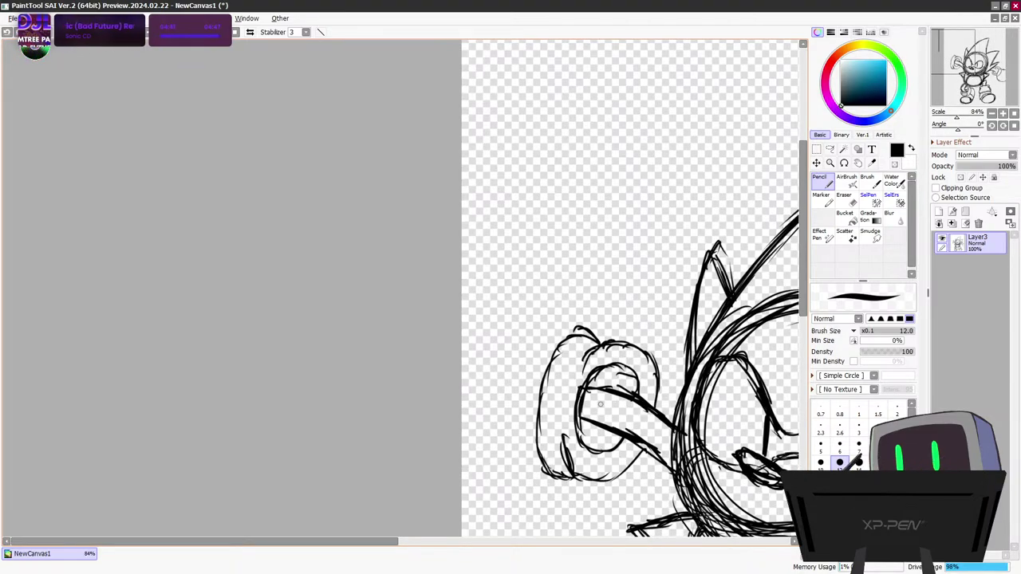
Try sketching the left hand as a large rounded shape from one lower curve and one long upper arc, starting at the cuff
drag(471, 489, 579, 489)
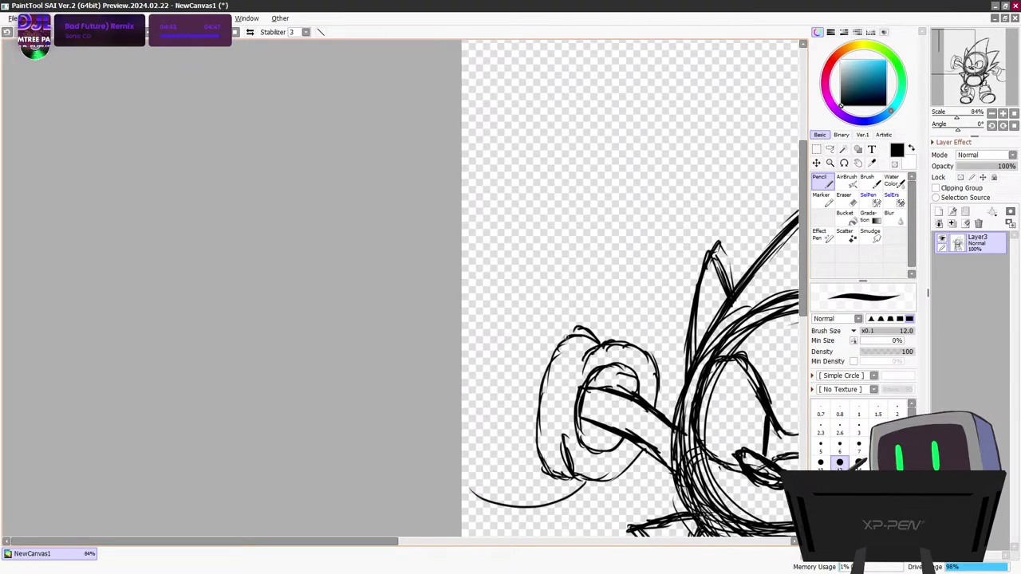
mouse_move(571, 340)
mouse_down()
mouse_move(545, 330)
mouse_move(469, 493)
mouse_up()
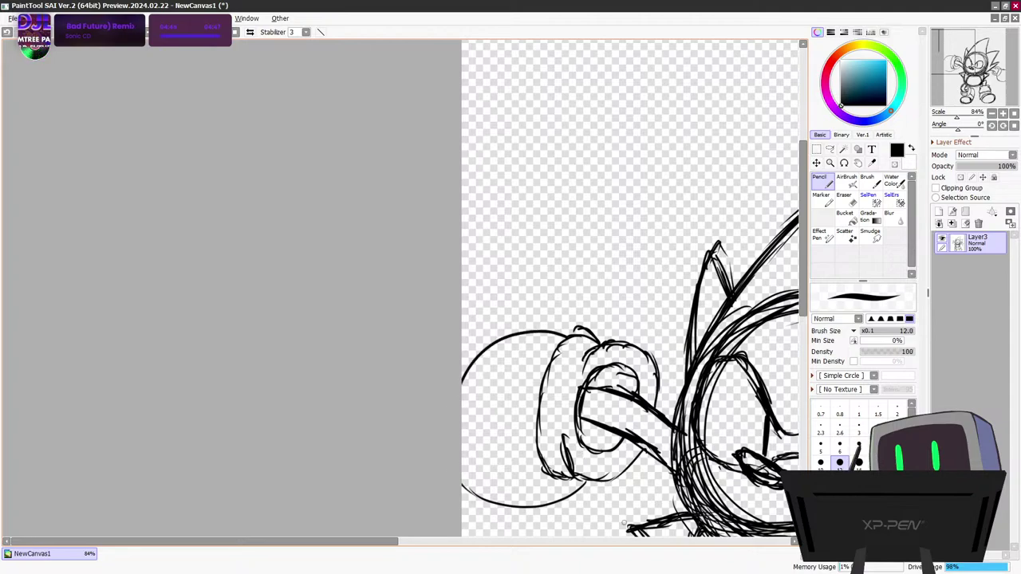
scroll(632, 304, down, 7)
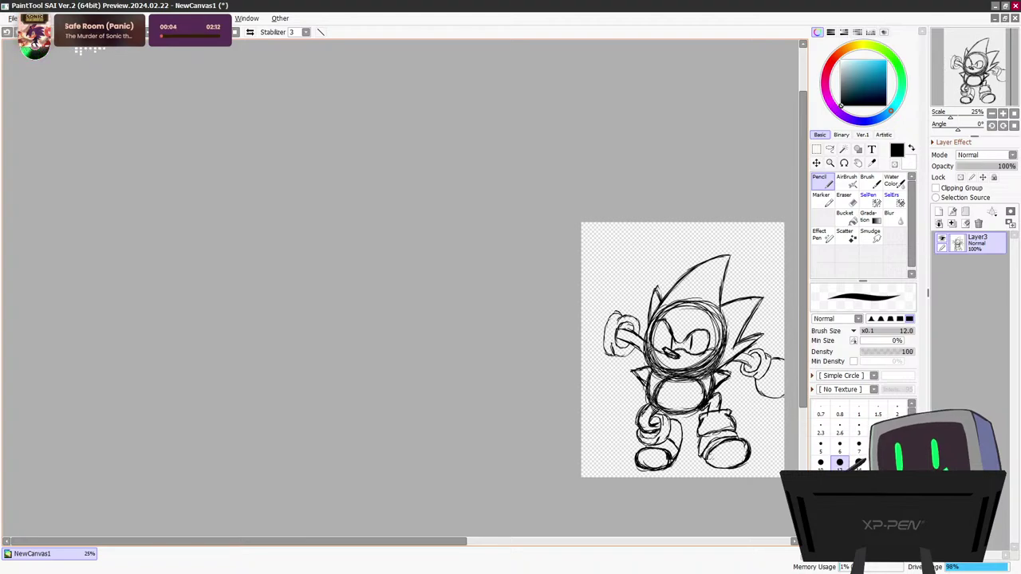
Scale the whole Sonic sketch down slightly with a free transform to leave room for the hands inside the canvas edges
scroll(610, 383, up, 4)
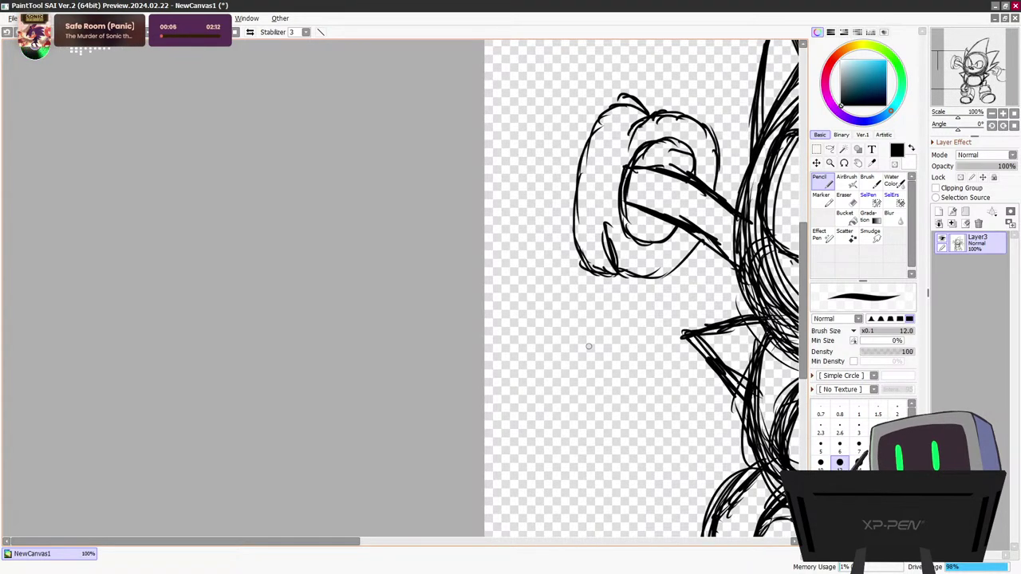
scroll(589, 346, down, 4)
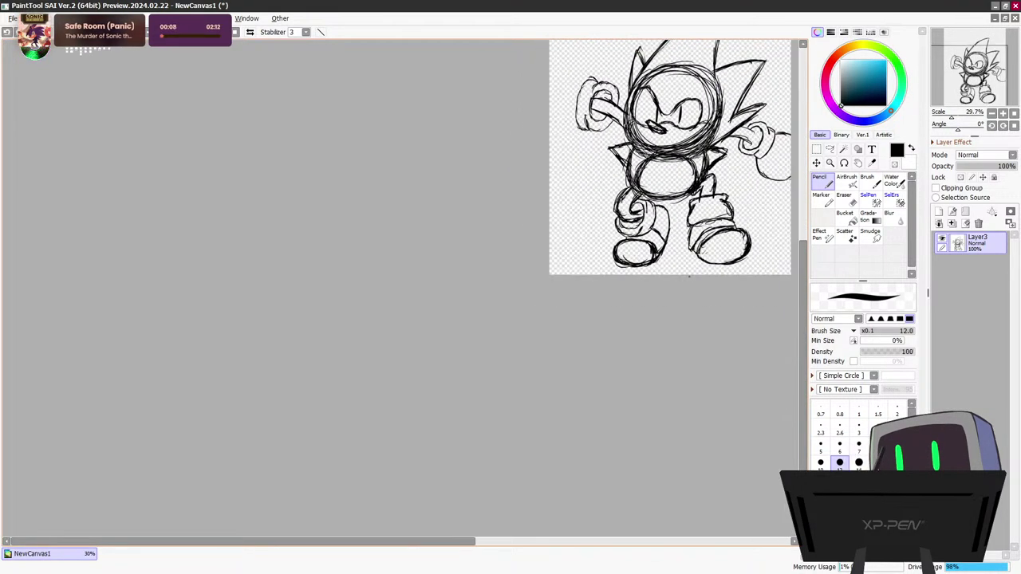
key(ctrl+t)
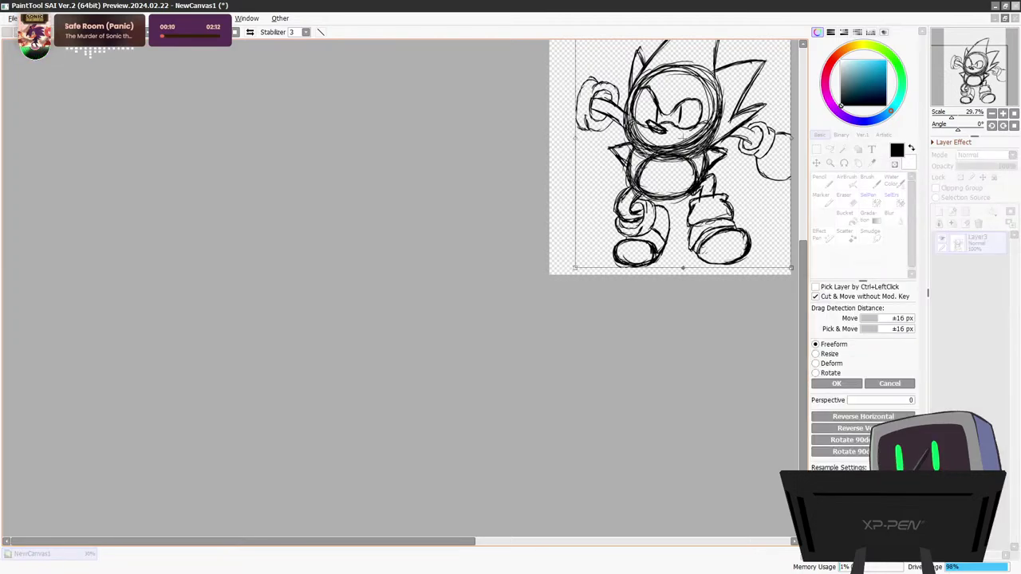
drag(683, 268, 683, 236)
drag(683, 191, 682, 209)
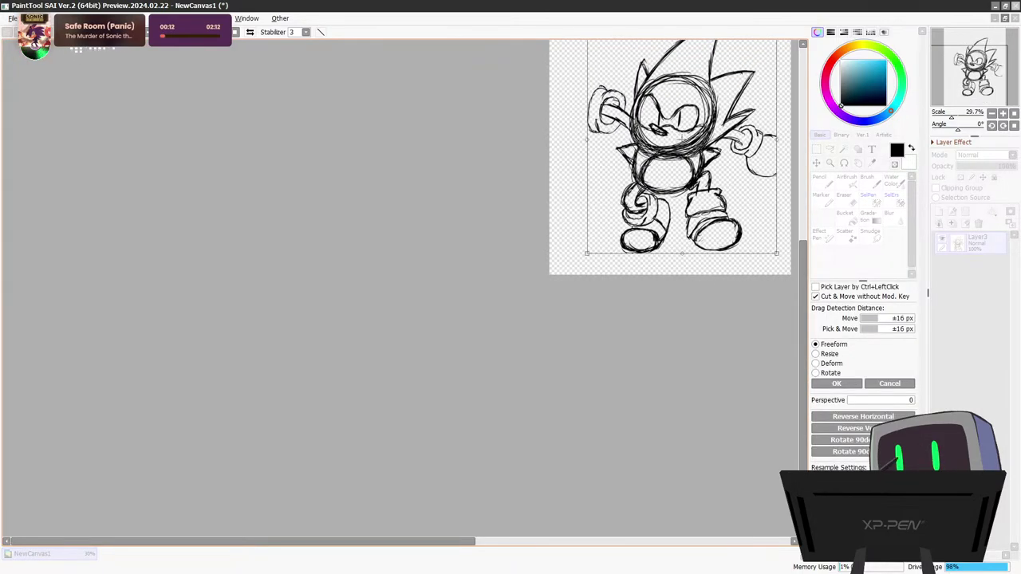
key(Return)
Try sketching the left hand as a large ball behind the cuff, thickening its outline with overlapping strokes
scroll(732, 208, up, 6)
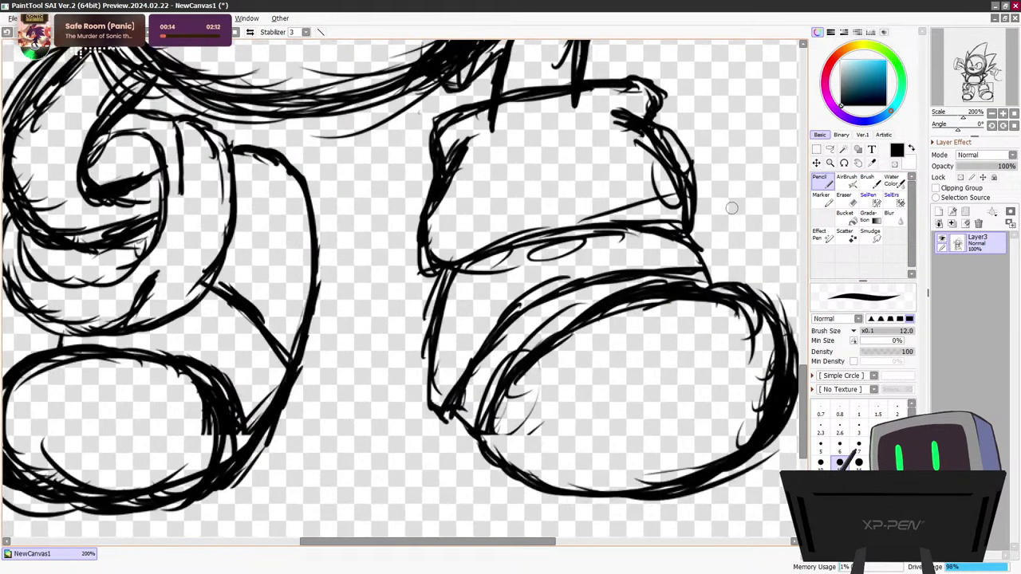
scroll(731, 208, down, 4)
scroll(44, 198, up, 5)
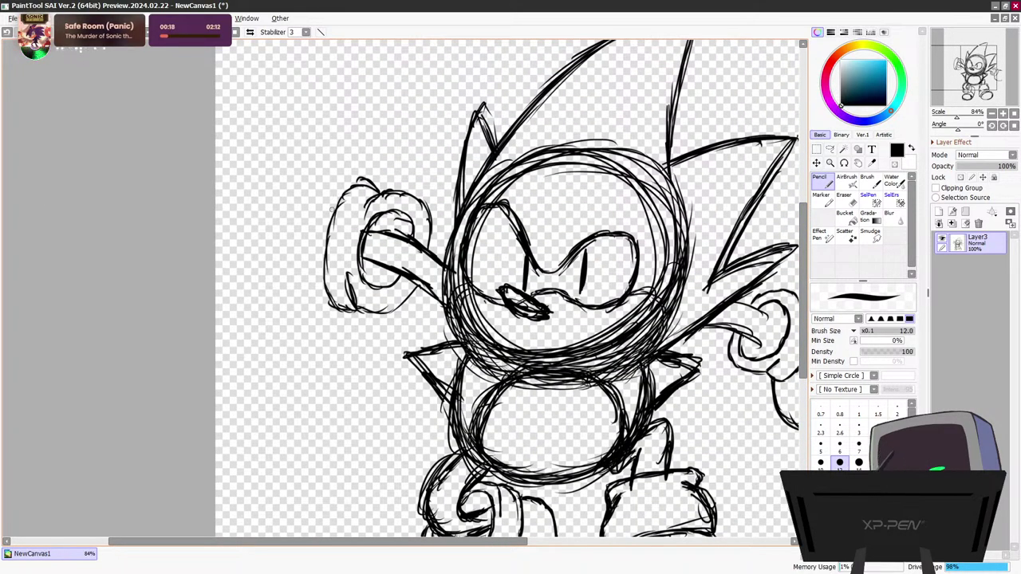
drag(333, 205, 270, 219)
drag(332, 204, 240, 261)
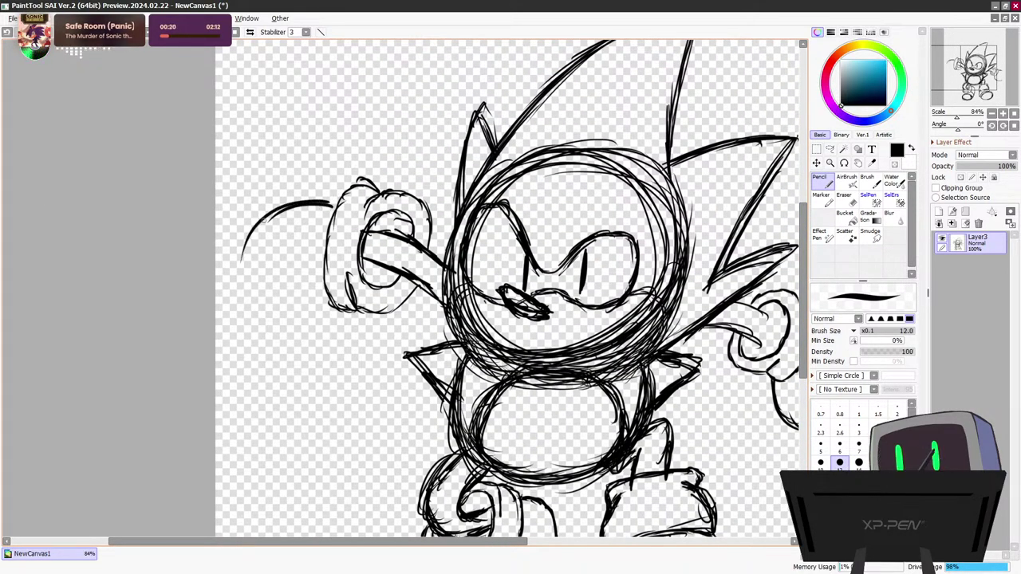
mouse_move(252, 227)
mouse_down()
mouse_move(284, 341)
mouse_move(351, 338)
mouse_move(371, 322)
mouse_move(308, 351)
mouse_up()
drag(239, 303, 296, 348)
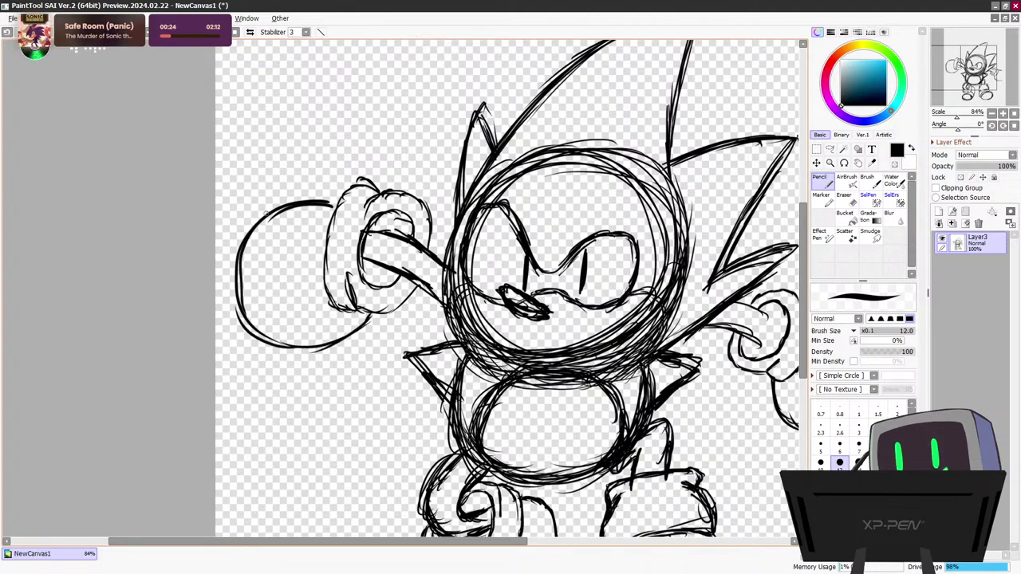
mouse_move(288, 209)
mouse_down()
mouse_move(262, 233)
mouse_move(228, 301)
mouse_move(240, 297)
mouse_move(274, 340)
mouse_move(373, 311)
mouse_up()
drag(320, 199, 336, 207)
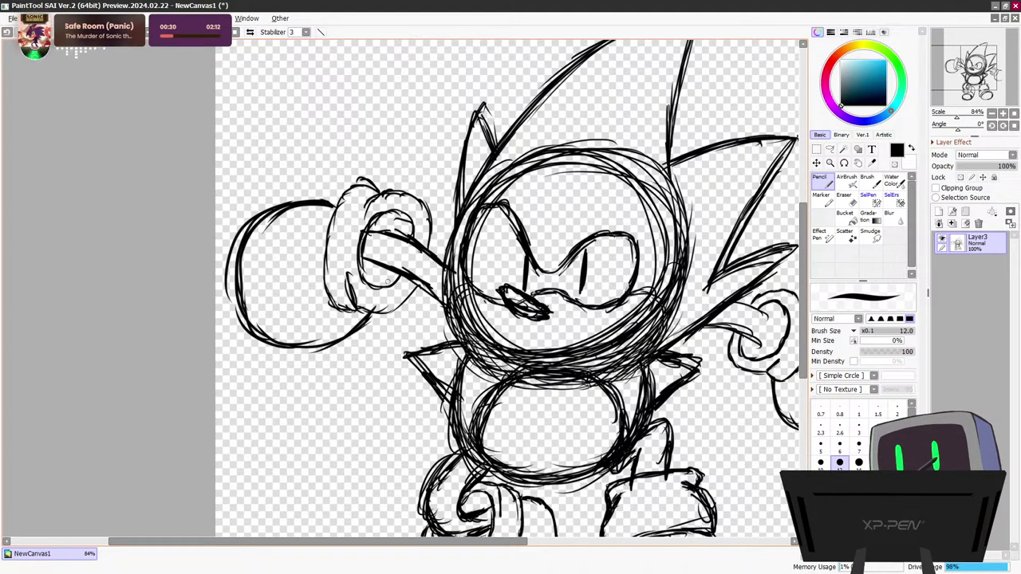
scroll(416, 285, down, 4)
scroll(426, 297, up, 4)
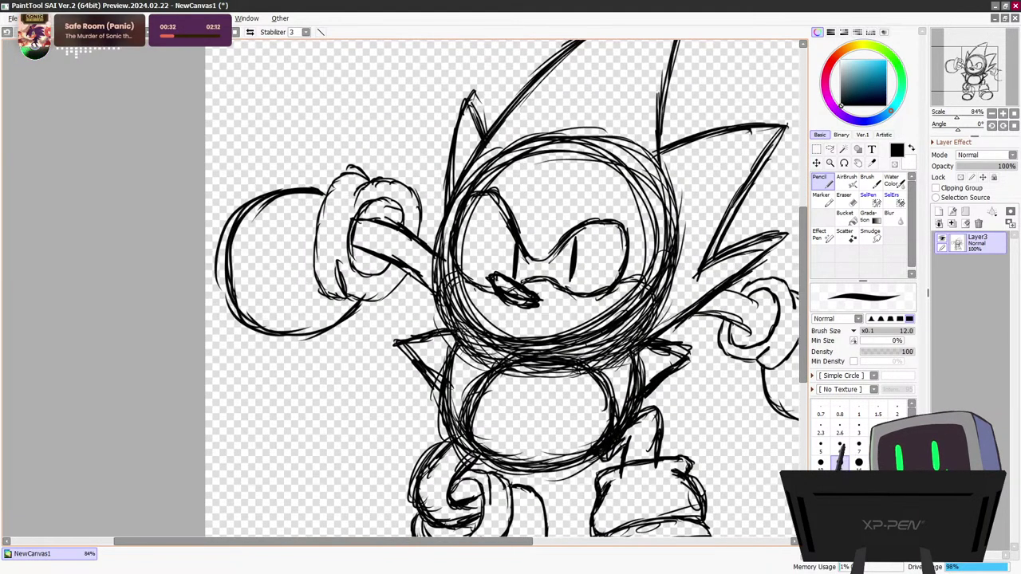
Undo all strokes of the large ball-shaped left hand, leaving only the cuff
key(ctrl+z)
key(ctrl+z)
key(ctrl+z)
key(ctrl+z)
key(ctrl+z)
key(ctrl+z)
key(ctrl+z)
key(ctrl+z)
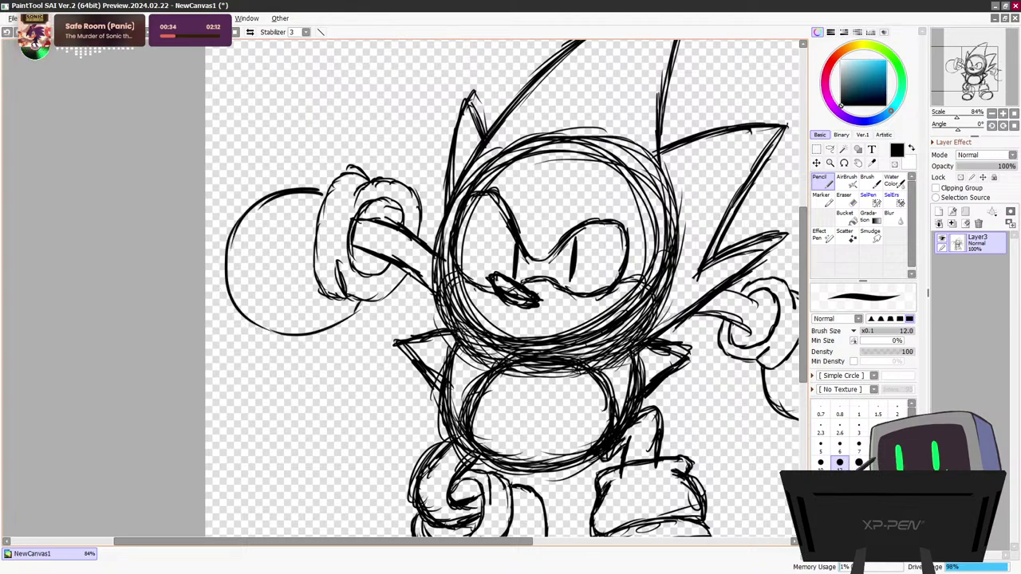
key(ctrl+z)
key(ctrl+z)
key(ctrl+z)
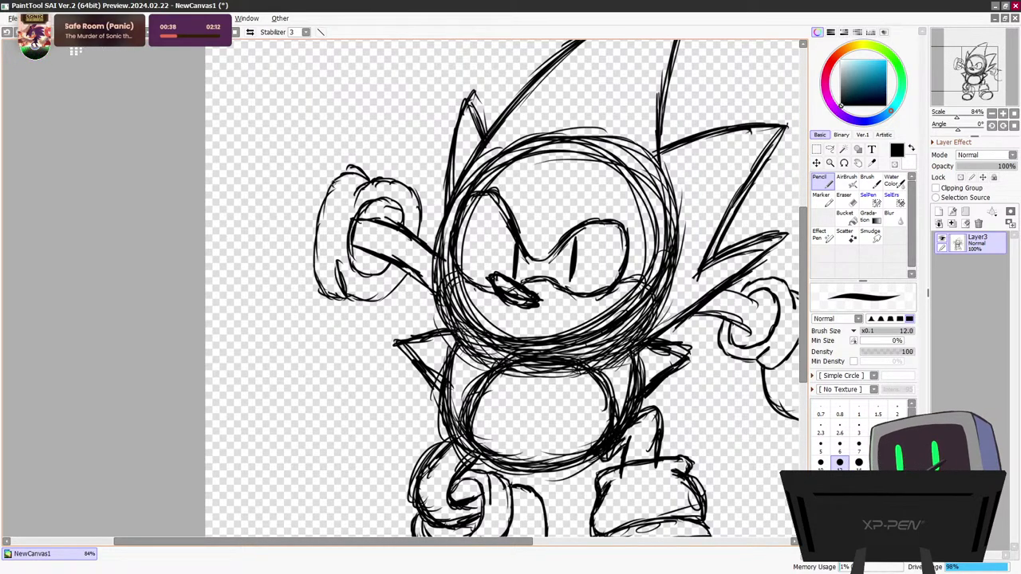
Try sketching a smaller rounded left hand from the top of the cuff around to its lower edge
drag(335, 177, 250, 278)
drag(266, 201, 346, 305)
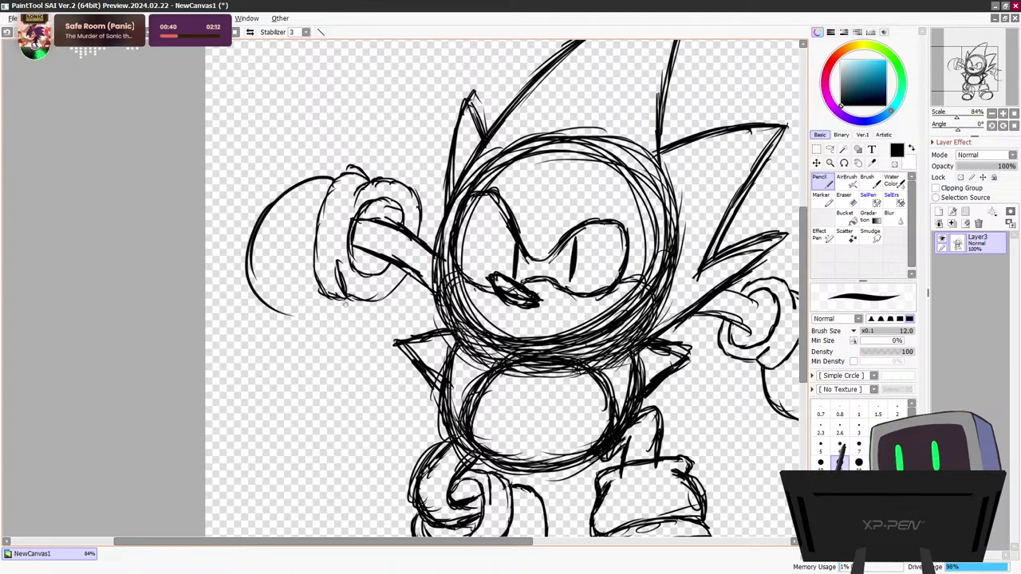
mouse_move(276, 309)
mouse_down()
mouse_move(373, 283)
mouse_move(312, 321)
mouse_move(260, 281)
mouse_move(254, 242)
mouse_up()
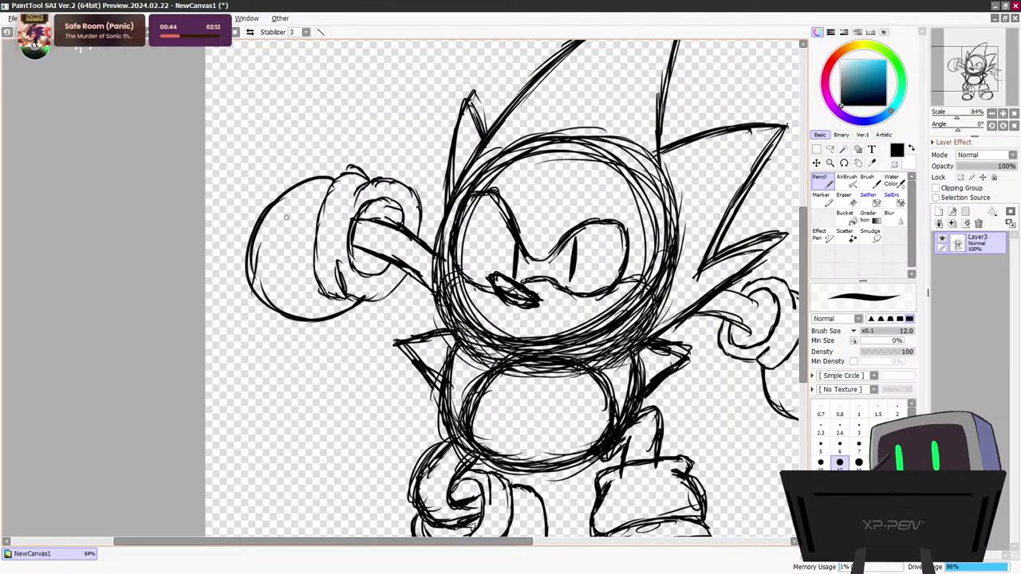
drag(271, 201, 244, 298)
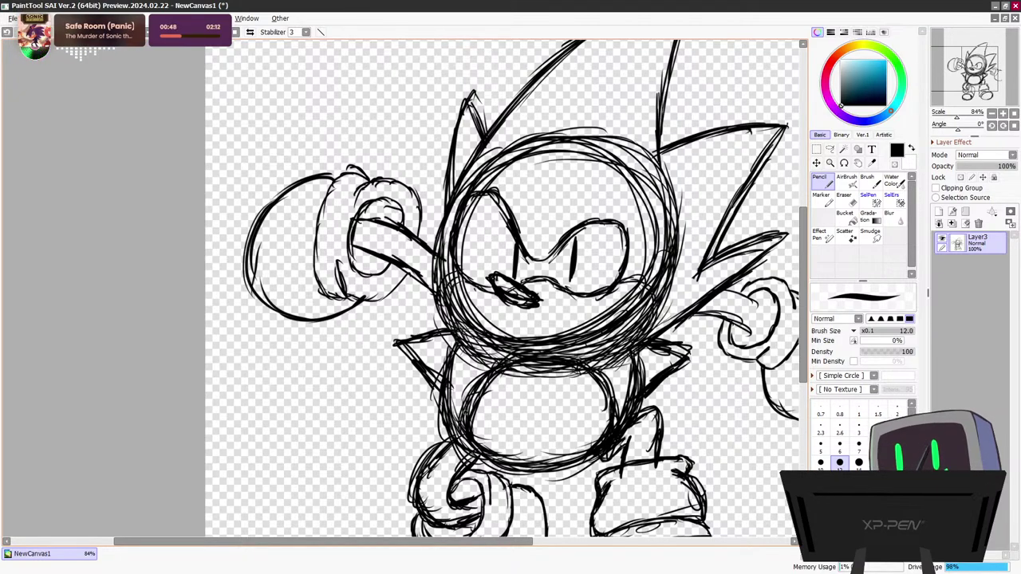
Undo the smaller rounded left hand's outline back to the bare cuff
key(ctrl+z)
key(ctrl+z)
key(ctrl+z)
key(ctrl+z)
key(ctrl+z)
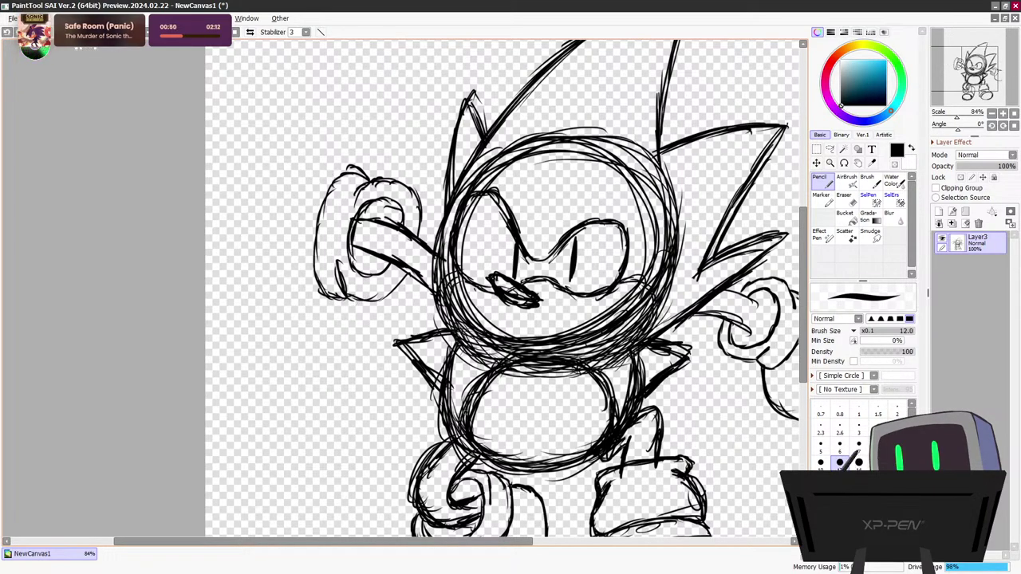
Sketch the left hand's rounded outline in short overlapping curves from the cuff's top to its underside, thickening the outer side
mouse_move(327, 176)
mouse_down()
mouse_move(261, 210)
mouse_move(256, 242)
mouse_up()
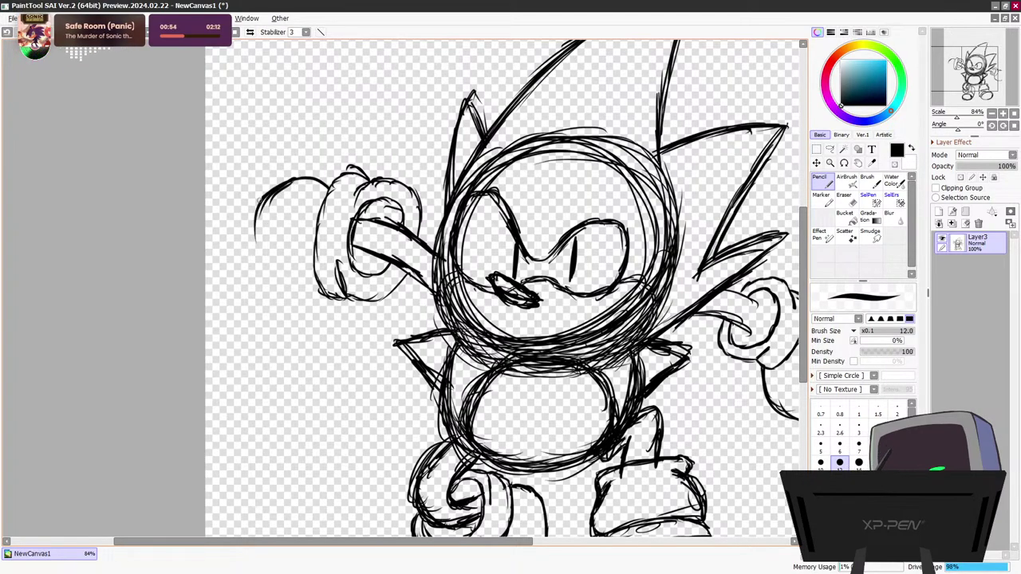
drag(262, 198, 248, 254)
mouse_move(249, 215)
mouse_down()
mouse_move(242, 279)
mouse_move(251, 281)
mouse_up()
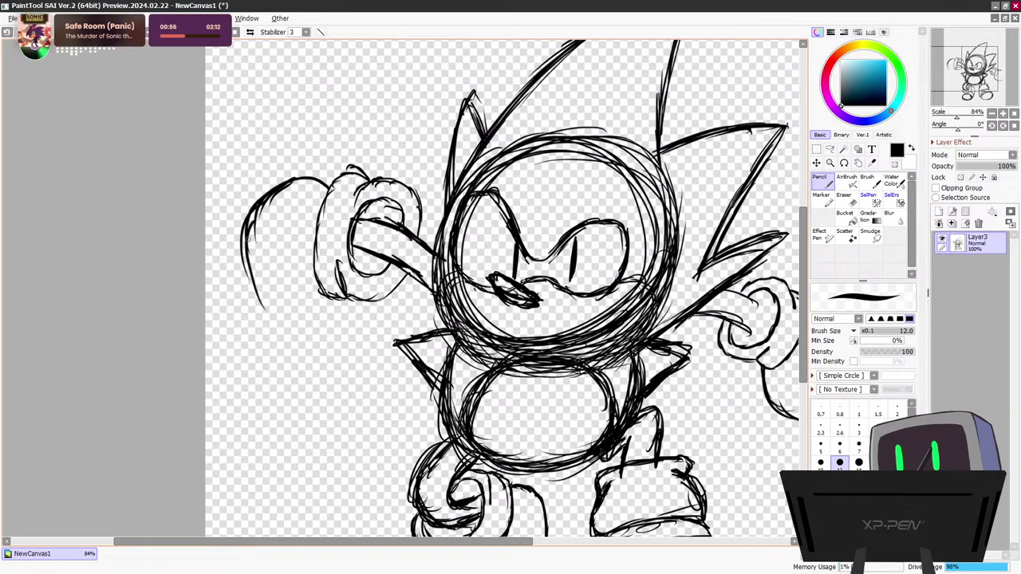
mouse_move(244, 237)
mouse_down()
mouse_move(275, 315)
mouse_move(237, 292)
mouse_move(289, 323)
mouse_move(306, 322)
mouse_up()
mouse_move(245, 293)
mouse_down()
mouse_move(298, 329)
mouse_move(318, 326)
mouse_move(276, 324)
mouse_up()
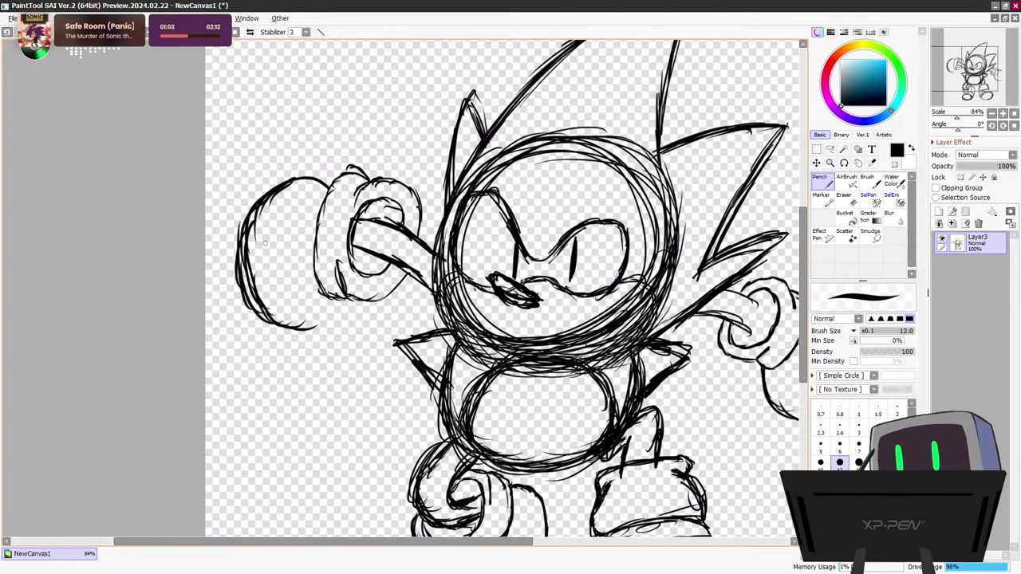
mouse_move(241, 246)
mouse_down()
mouse_move(243, 269)
mouse_move(290, 330)
mouse_move(356, 313)
mouse_up()
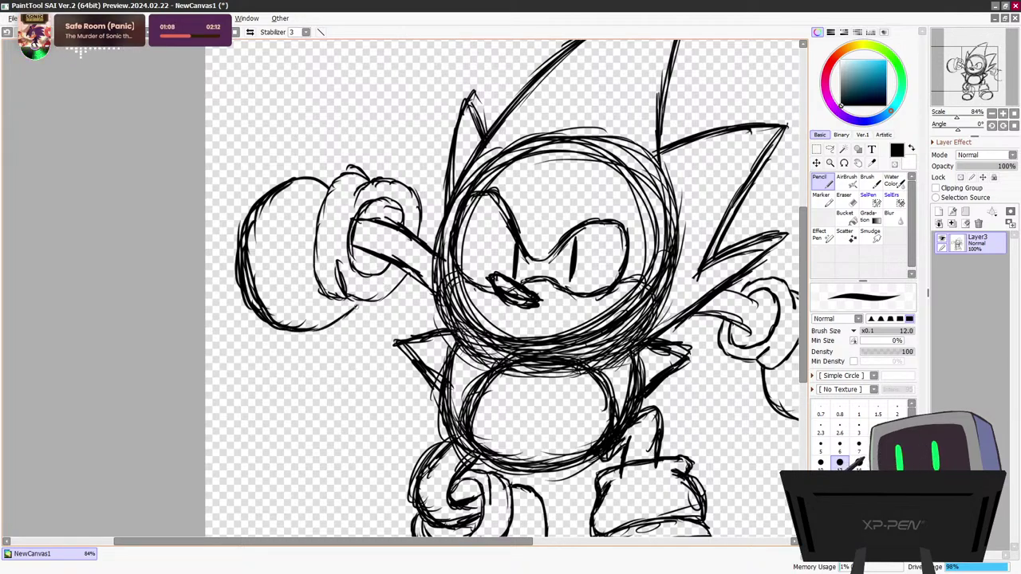
mouse_move(361, 301)
mouse_down()
mouse_move(340, 320)
mouse_move(272, 320)
mouse_move(261, 307)
mouse_up()
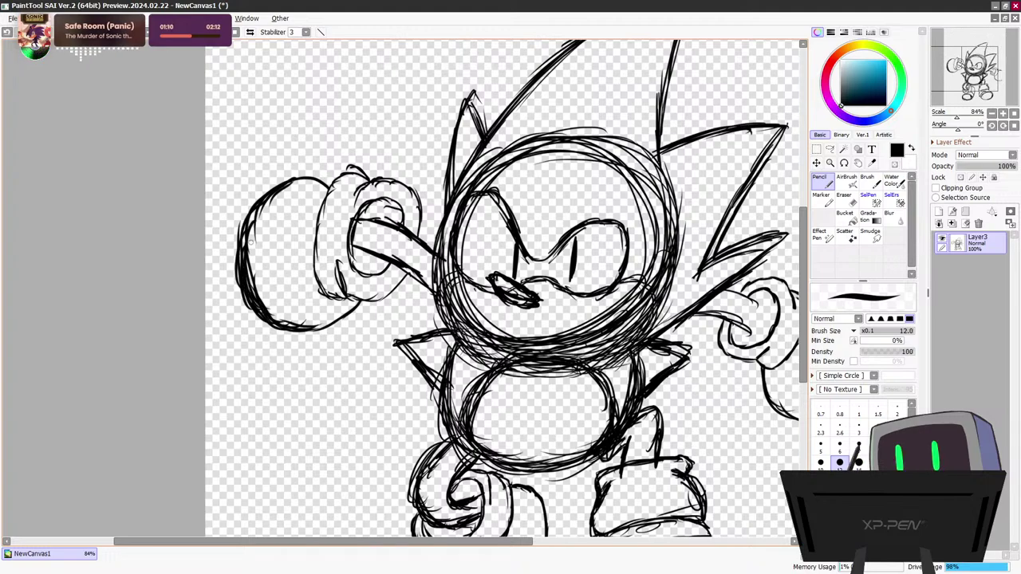
mouse_move(245, 250)
mouse_down()
mouse_move(252, 202)
mouse_move(316, 178)
mouse_up()
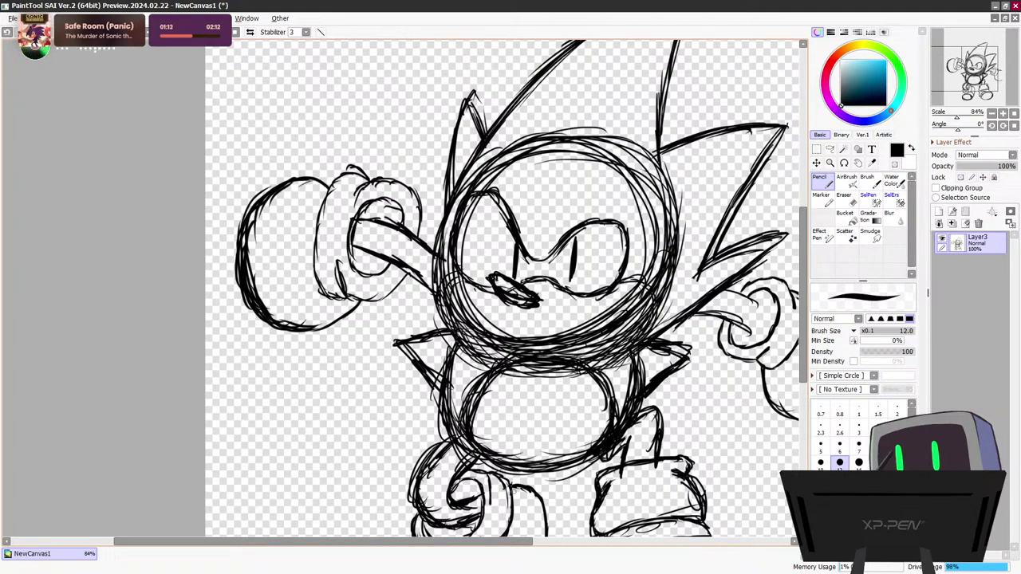
Complete the right hand's cut-off outline with curved strokes joining its upper arc to the lower curve, and thicken the underside
drag(511, 542, 599, 542)
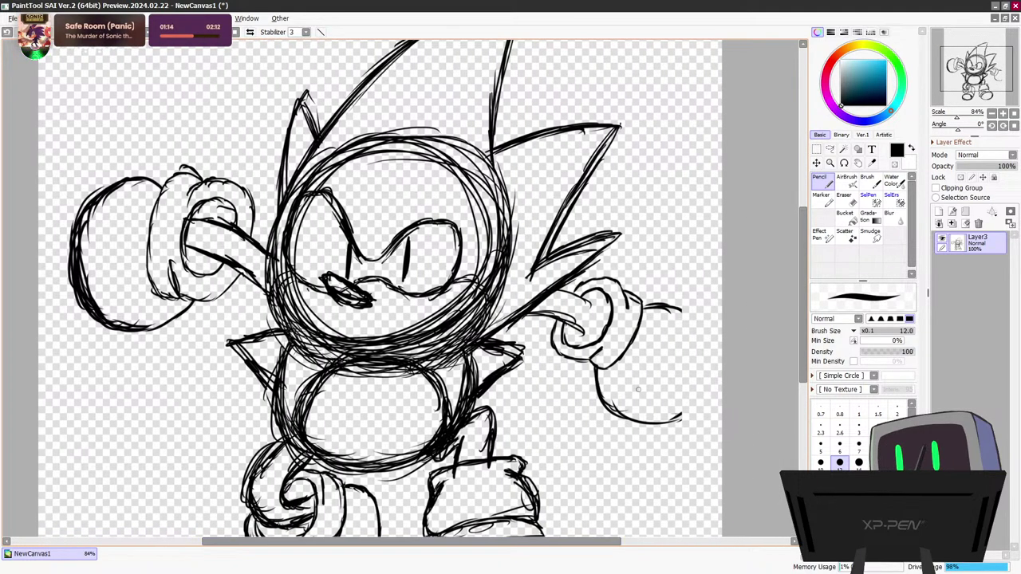
drag(597, 371, 601, 398)
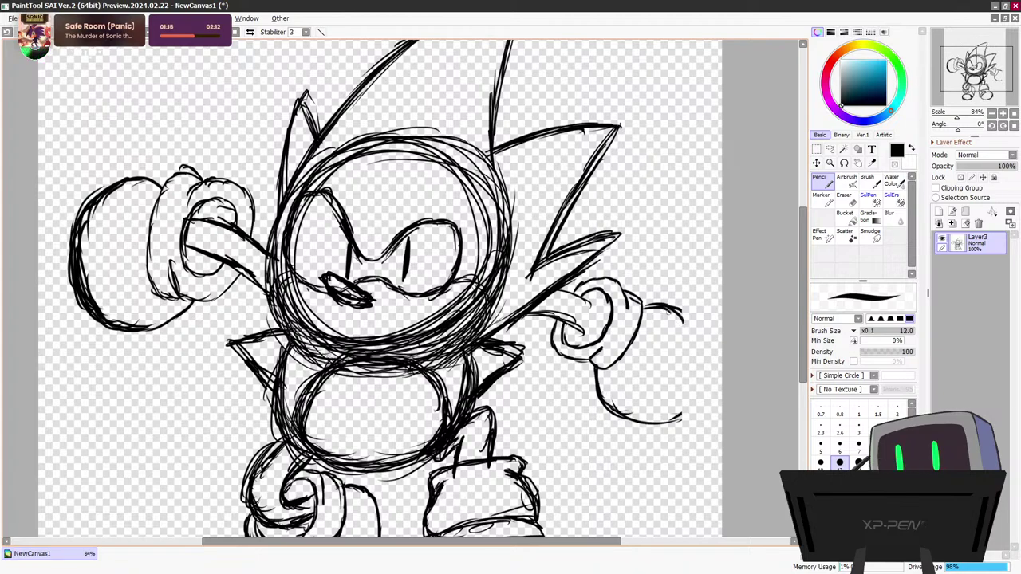
mouse_move(667, 311)
mouse_down()
mouse_move(700, 388)
mouse_move(680, 413)
mouse_move(643, 410)
mouse_move(698, 350)
mouse_move(691, 405)
mouse_up()
mouse_move(603, 397)
mouse_down()
mouse_move(683, 417)
mouse_move(694, 394)
mouse_move(675, 430)
mouse_up()
mouse_move(606, 409)
mouse_down()
mouse_move(643, 424)
mouse_move(713, 383)
mouse_up()
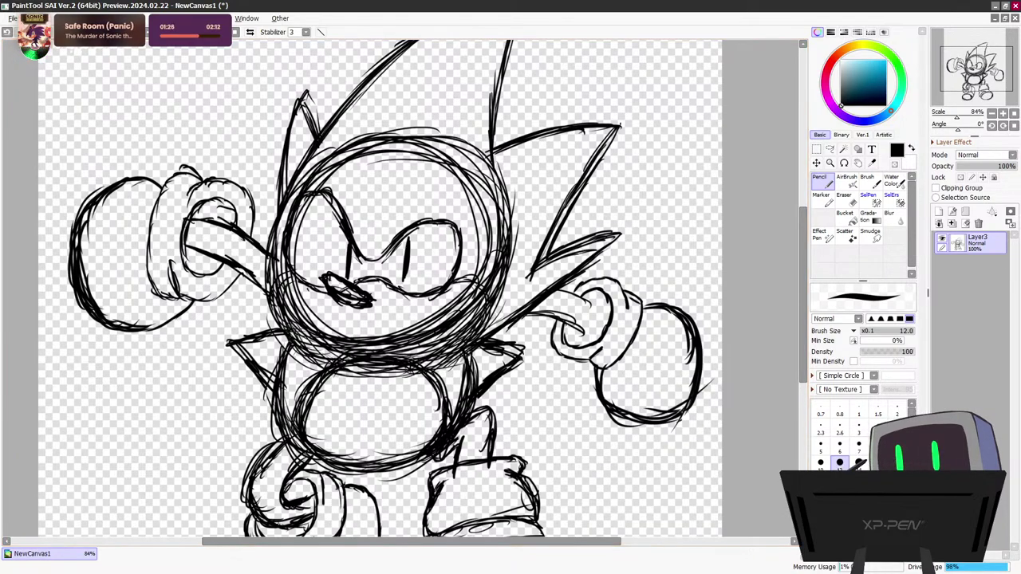
Lasso the left hand's rounded outline outside the cuff, then scale it down slightly and rotate it slightly clockwise against the cuff
scroll(618, 358, down, 4)
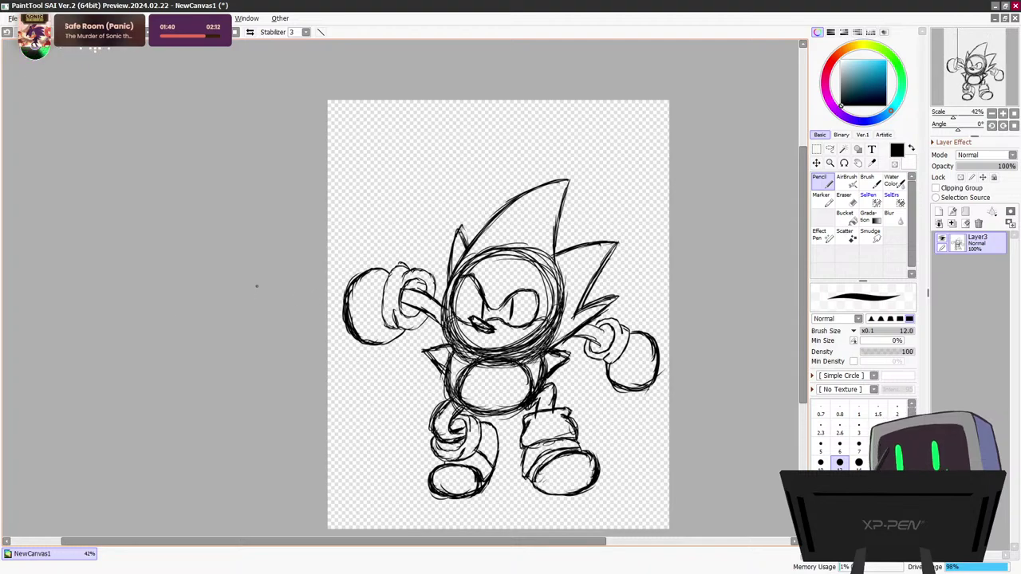
scroll(327, 296, up, 2)
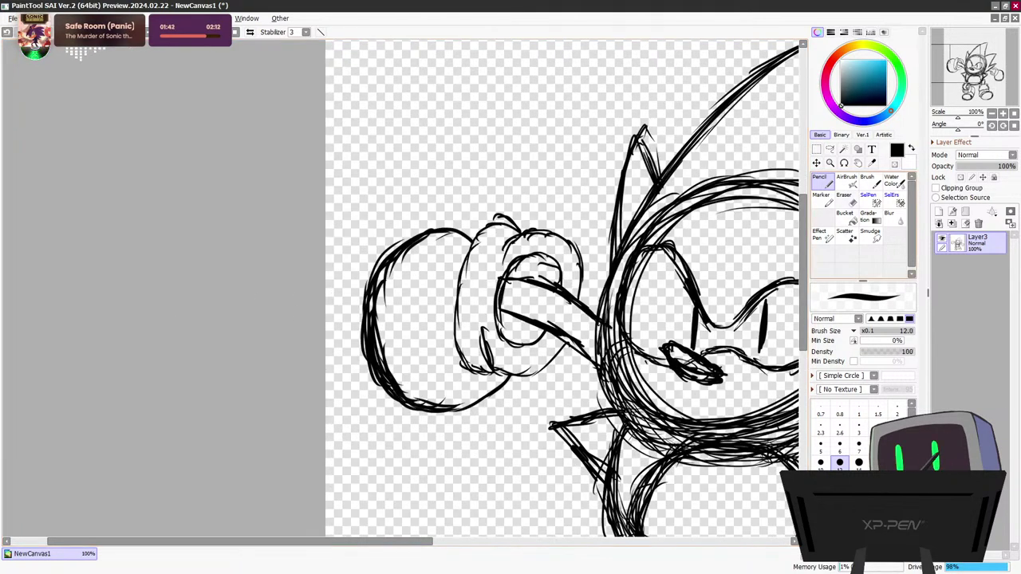
click(831, 149)
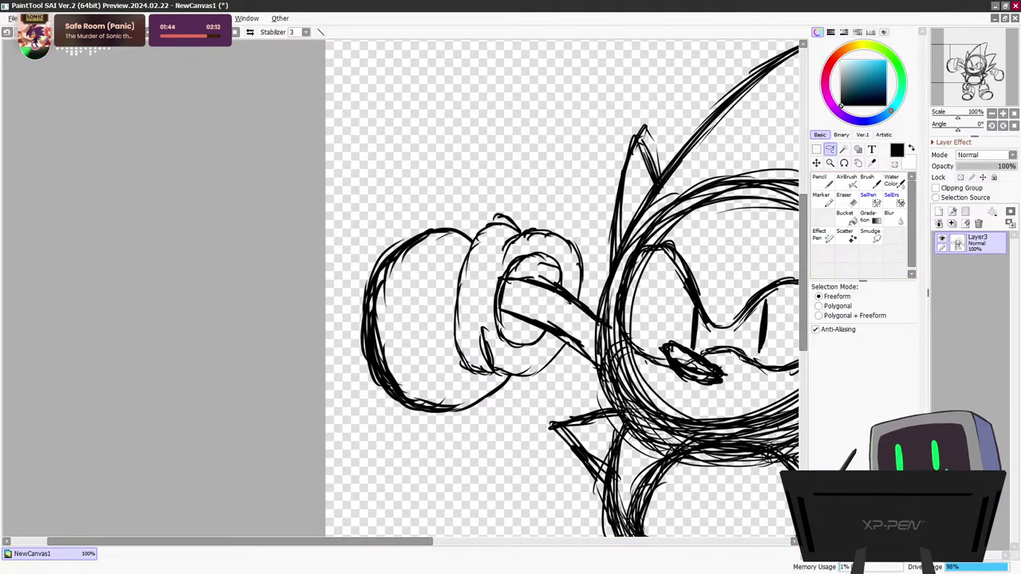
mouse_move(471, 231)
mouse_down()
mouse_move(439, 320)
mouse_move(448, 372)
mouse_up()
mouse_move(511, 381)
mouse_down()
mouse_move(373, 421)
mouse_move(333, 334)
mouse_move(412, 196)
mouse_move(472, 228)
mouse_up()
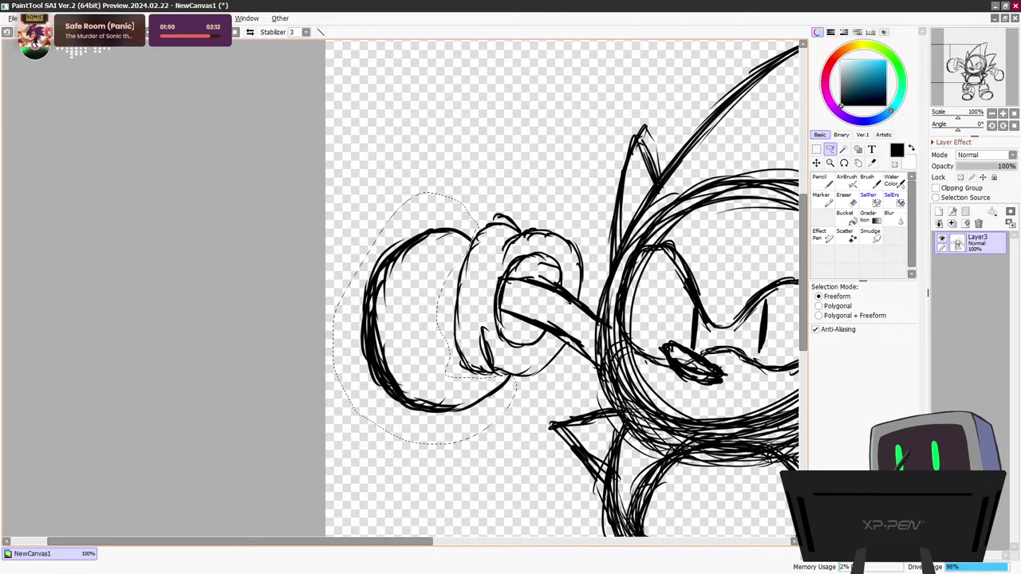
key(ctrl+t)
drag(513, 319, 497, 320)
drag(431, 321, 439, 316)
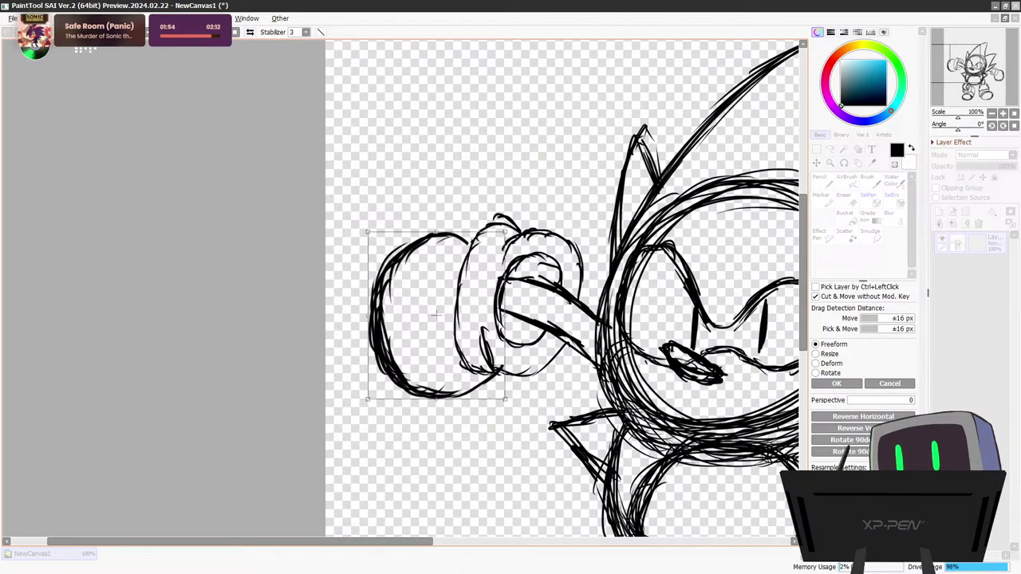
drag(530, 219, 541, 229)
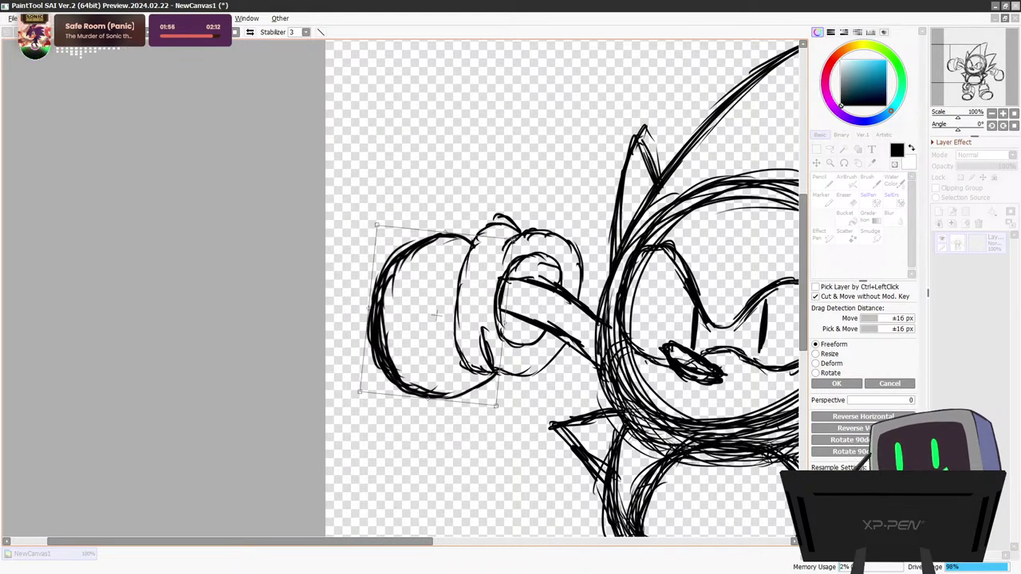
key(Return)
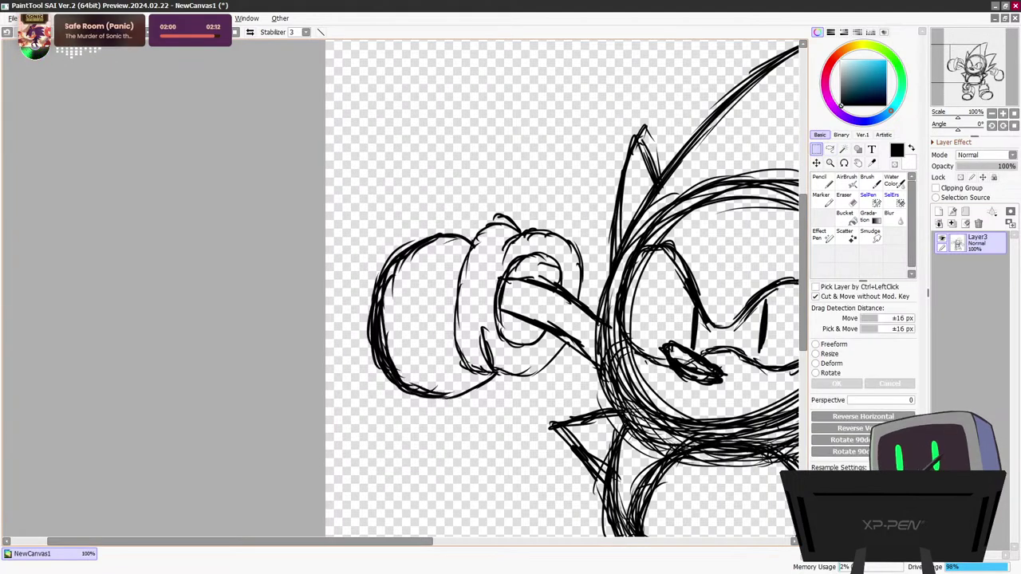
Add a linework layer above the rough sketch layer and lower the sketch layer's opacity to 34%
scroll(734, 231, down, 6)
scroll(702, 327, up, 1)
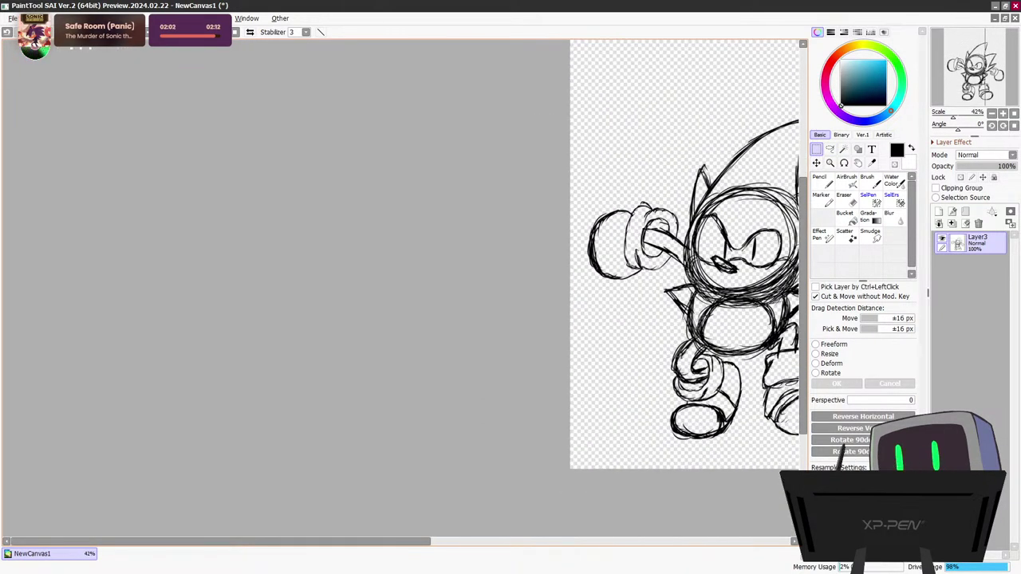
drag(221, 542, 375, 541)
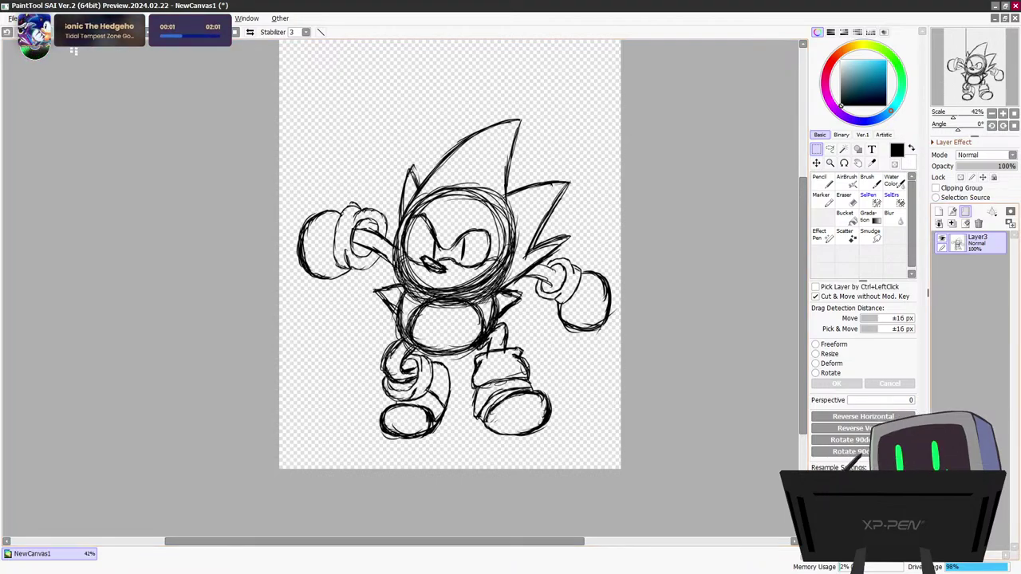
click(953, 211)
click(978, 266)
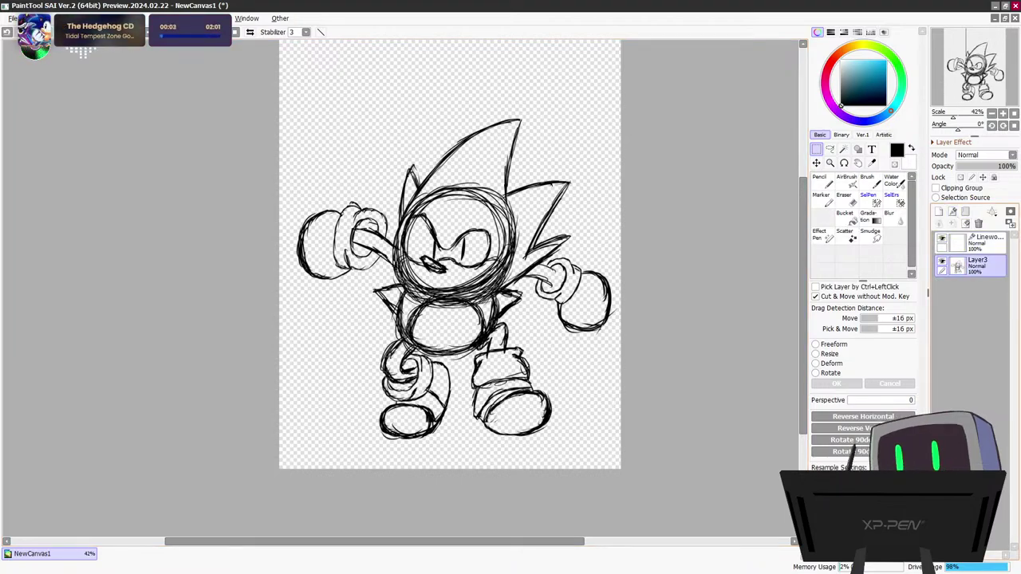
click(980, 166)
drag(980, 166, 977, 166)
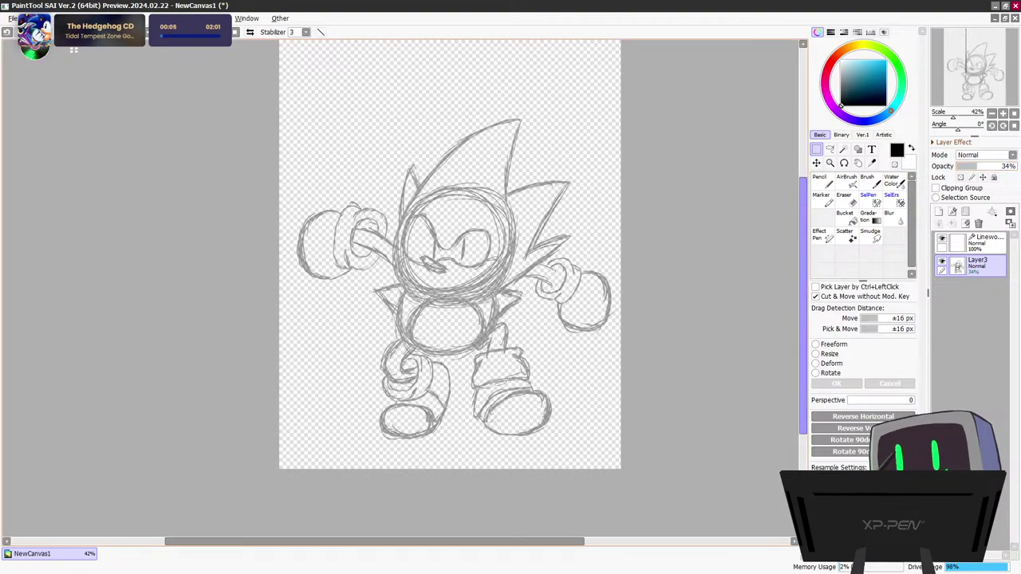
drag(803, 303, 803, 284)
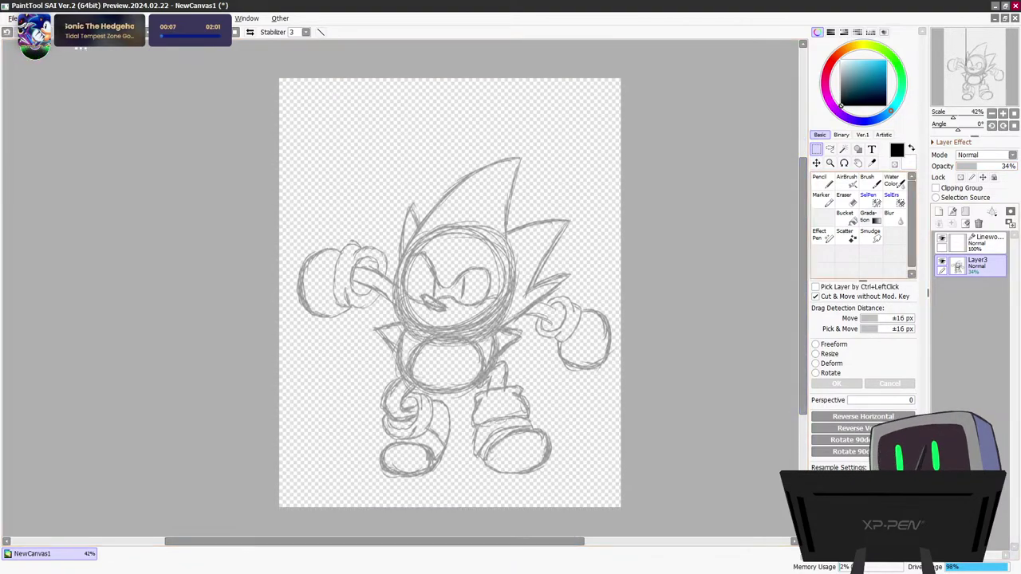
Ink the head's round outline as one closed size 7 pen stroke on the linework layer, following the sketch
click(986, 242)
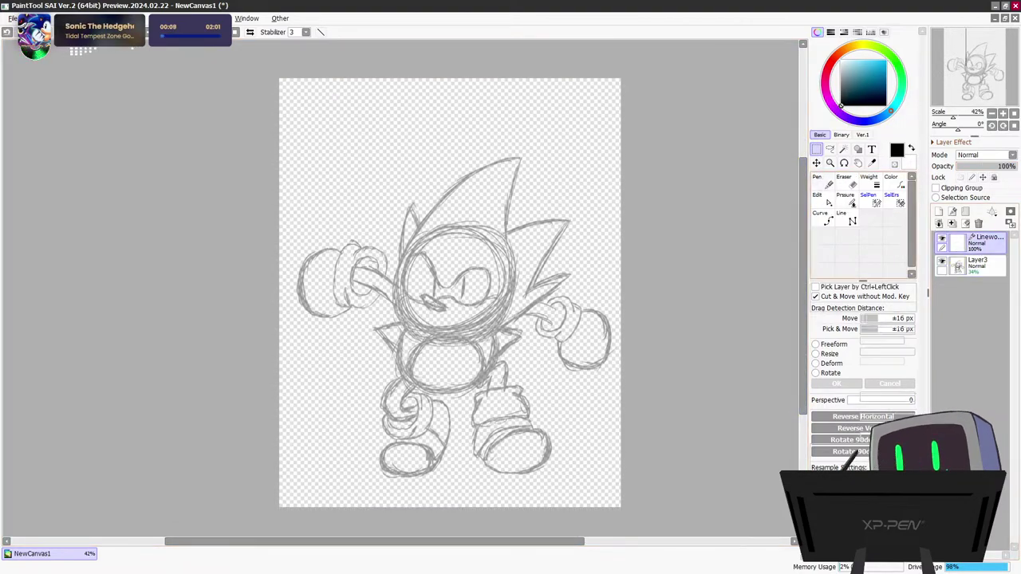
click(823, 182)
scroll(416, 309, up, 4)
scroll(416, 310, up, 4)
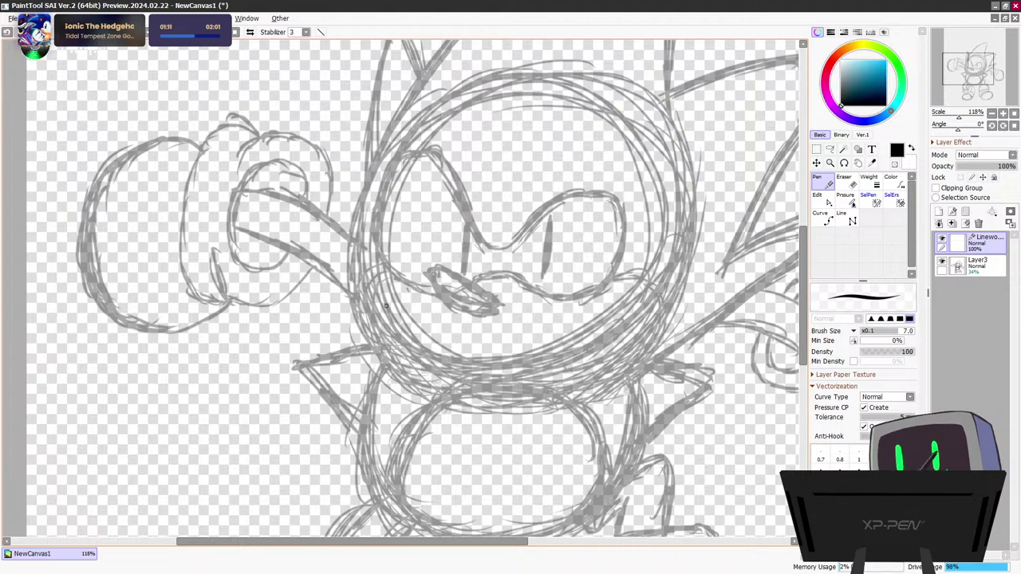
drag(446, 541, 477, 542)
drag(803, 311, 804, 296)
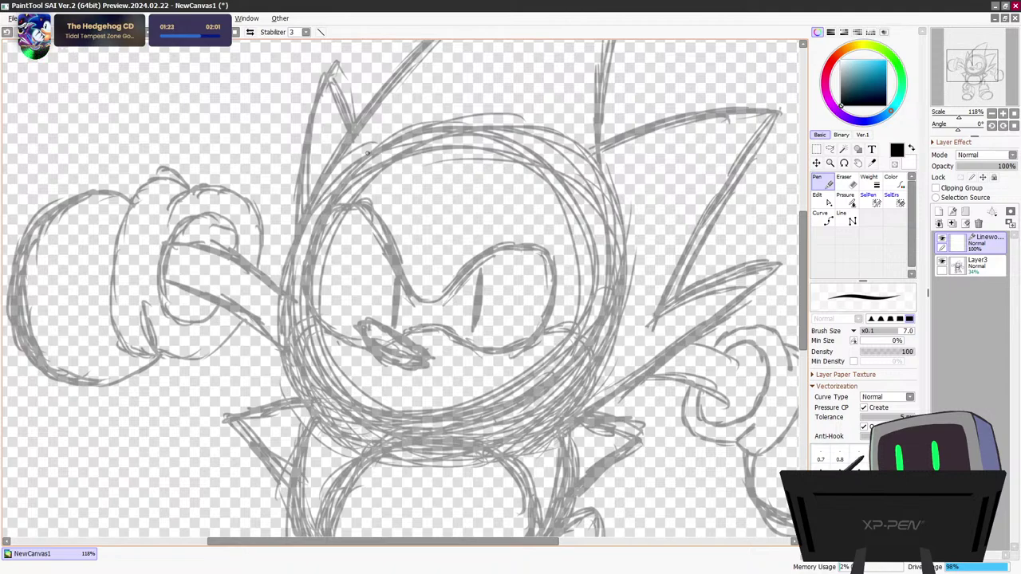
mouse_move(369, 152)
mouse_down()
mouse_move(330, 183)
mouse_move(293, 238)
mouse_move(279, 298)
mouse_move(288, 353)
mouse_move(321, 410)
mouse_move(379, 437)
mouse_move(449, 441)
mouse_move(523, 429)
mouse_move(587, 386)
mouse_move(620, 314)
mouse_move(619, 233)
mouse_move(583, 173)
mouse_move(517, 132)
mouse_move(421, 134)
mouse_move(353, 177)
mouse_up()
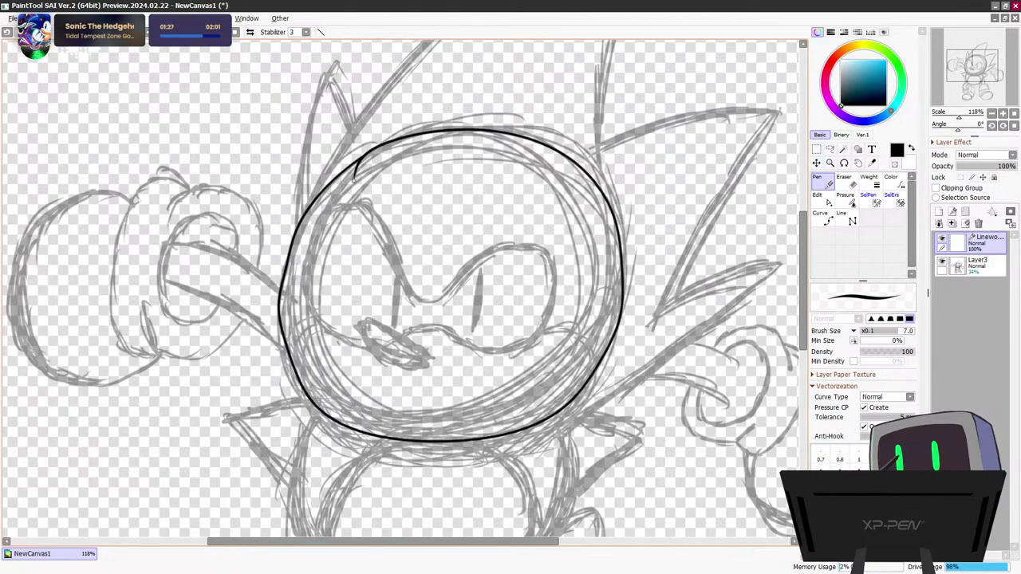
Lower the sketch layer's opacity further to 15% and make the linework layer active again
click(979, 266)
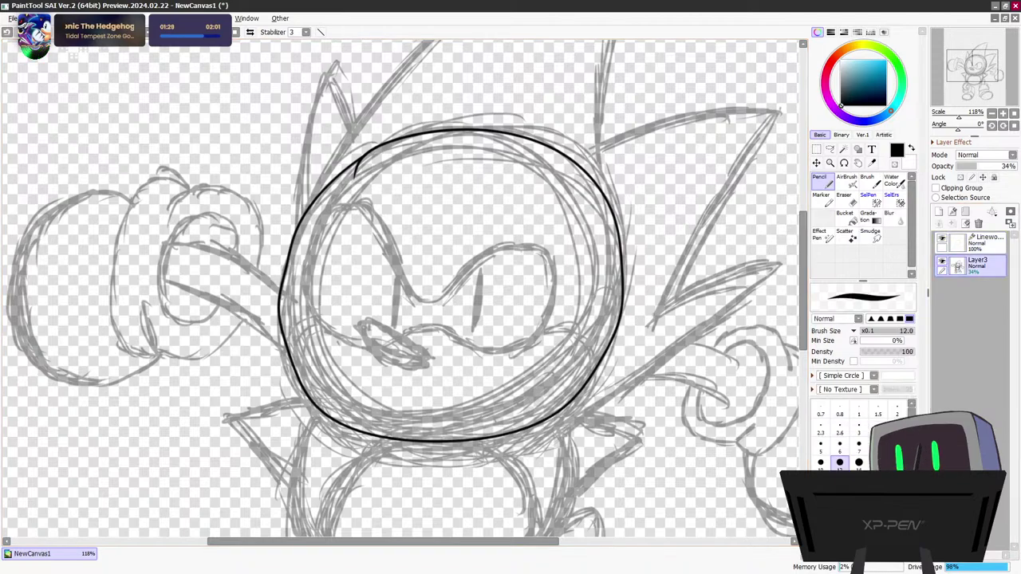
drag(976, 167, 966, 166)
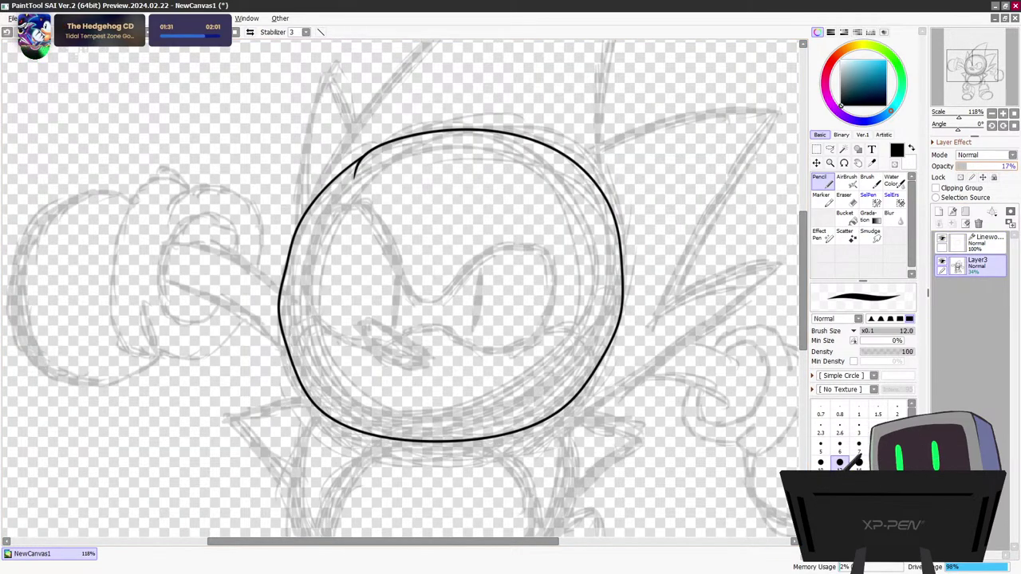
click(977, 239)
Move the head outline's control points along the chin and left side outward to round out those parts of the curve
click(823, 200)
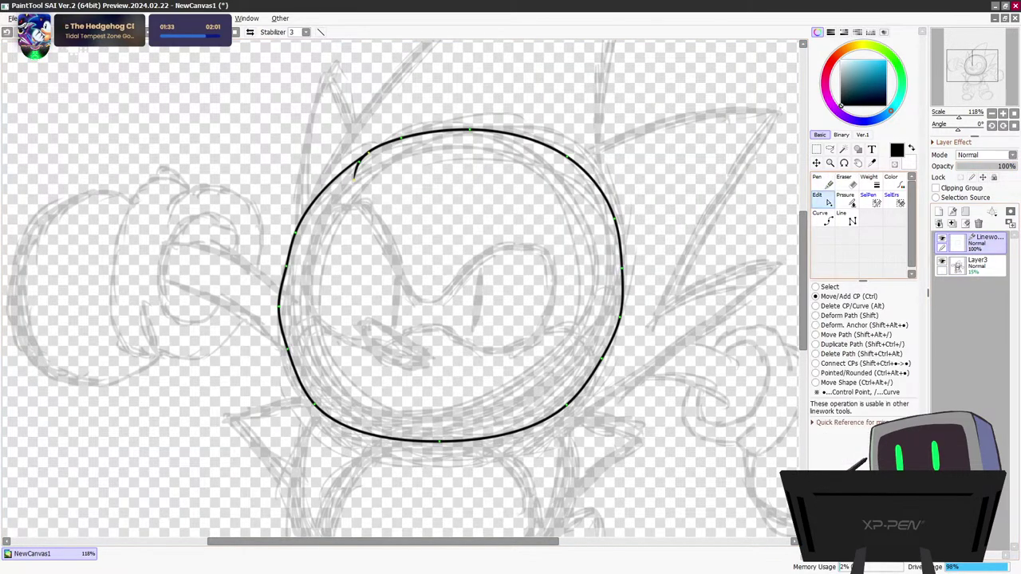
drag(440, 441, 438, 450)
drag(278, 307, 276, 304)
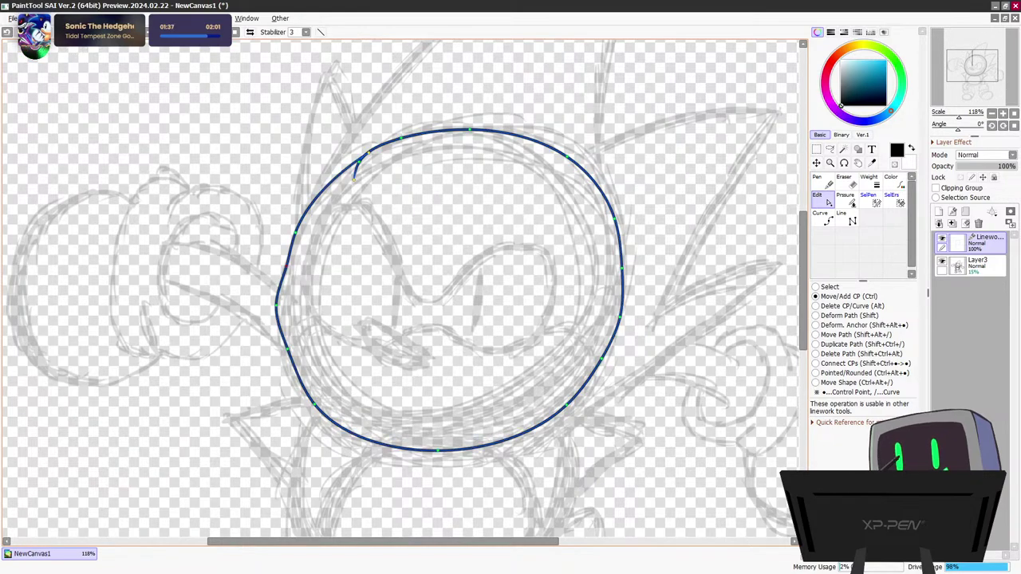
drag(287, 266, 307, 204)
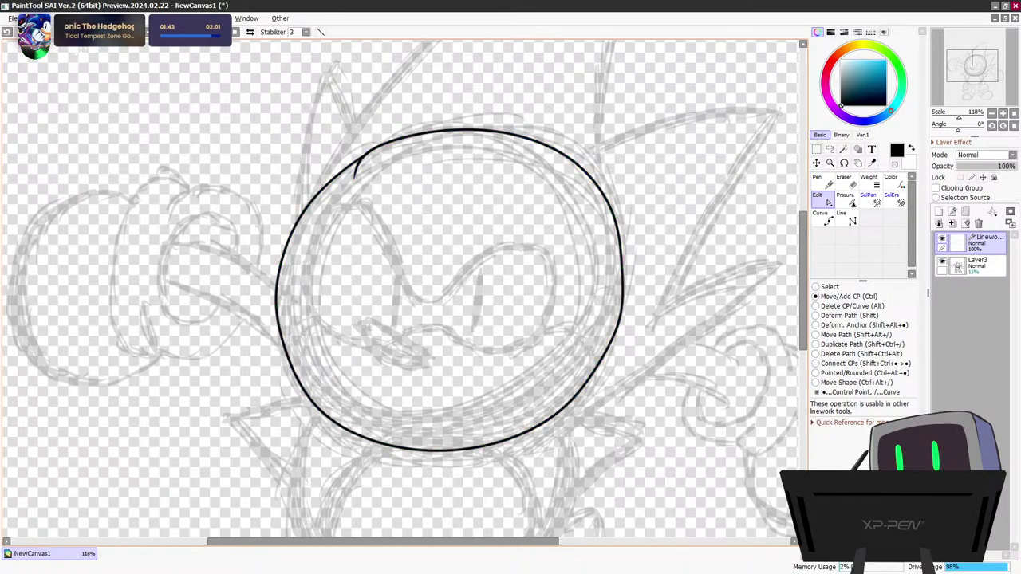
drag(288, 349, 286, 355)
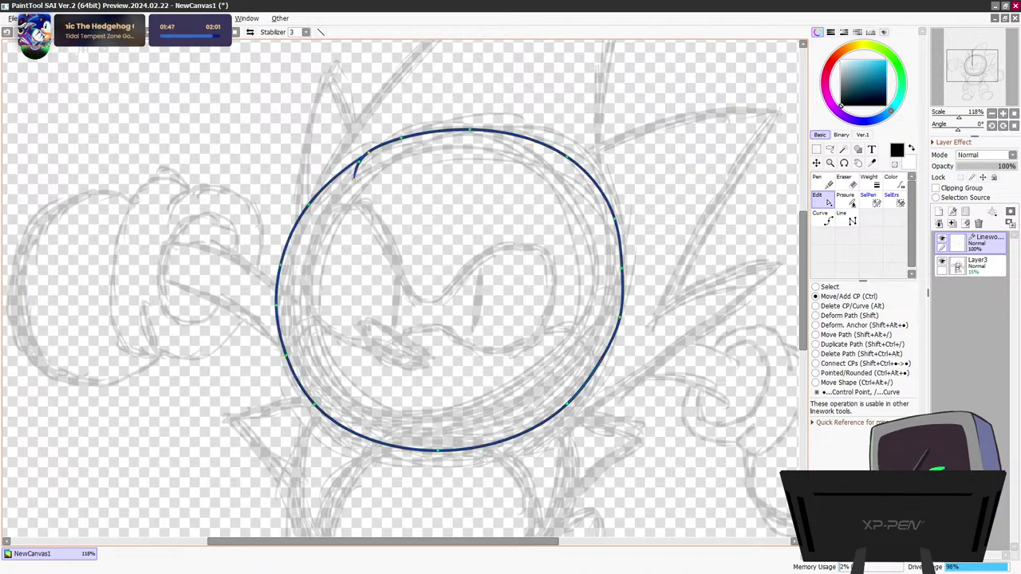
Round out the head outline's right side by moving its control points, and smooth the overlapping stroke ends at the upper left
drag(601, 360, 604, 360)
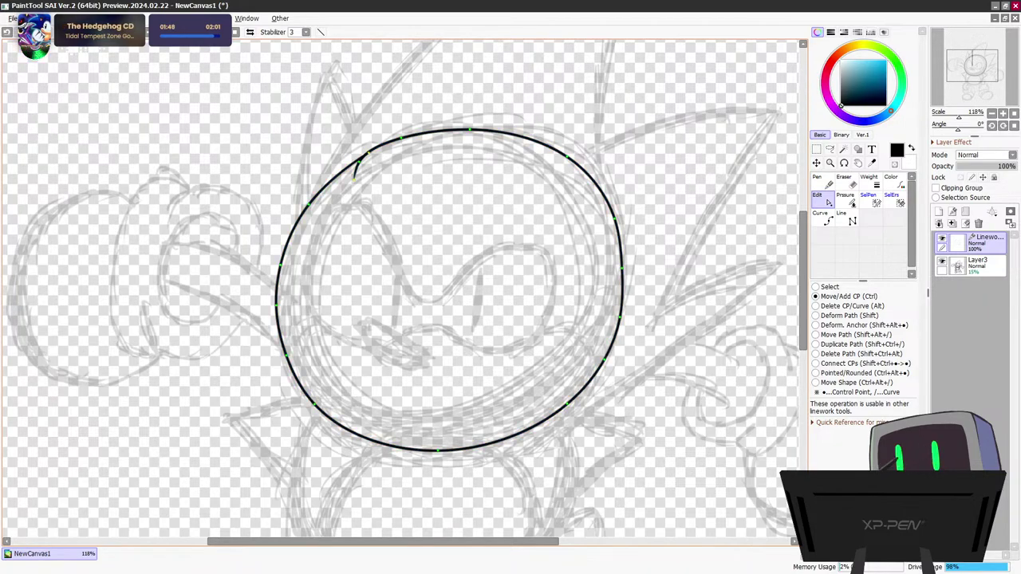
drag(614, 219, 616, 209)
drag(621, 268, 628, 265)
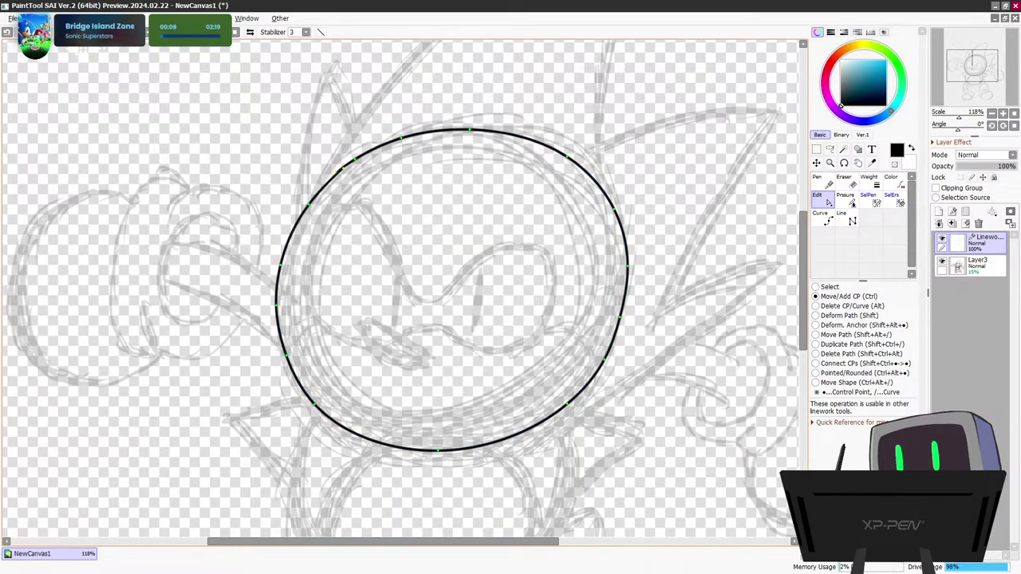
drag(311, 201, 308, 202)
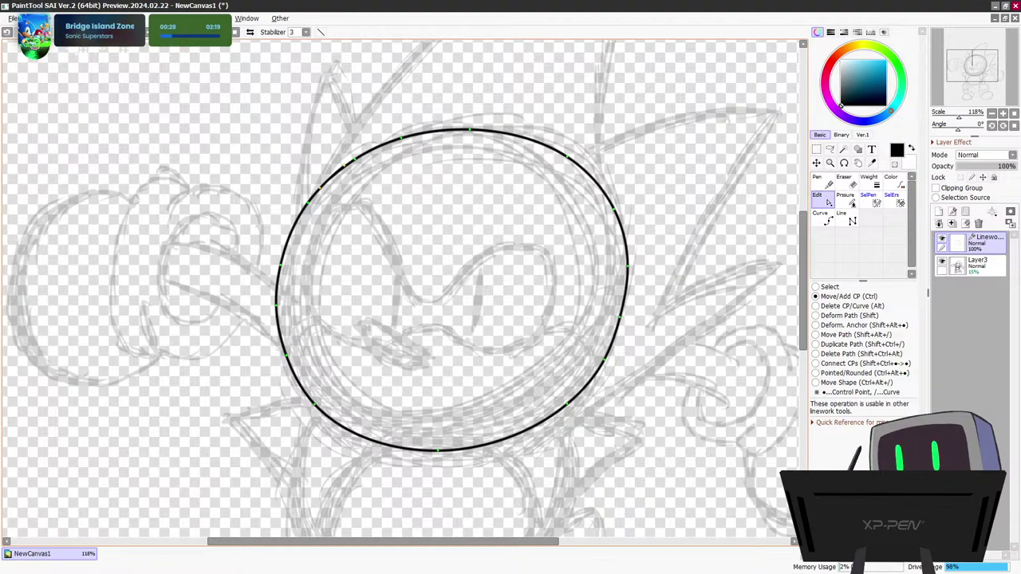
drag(628, 265, 630, 263)
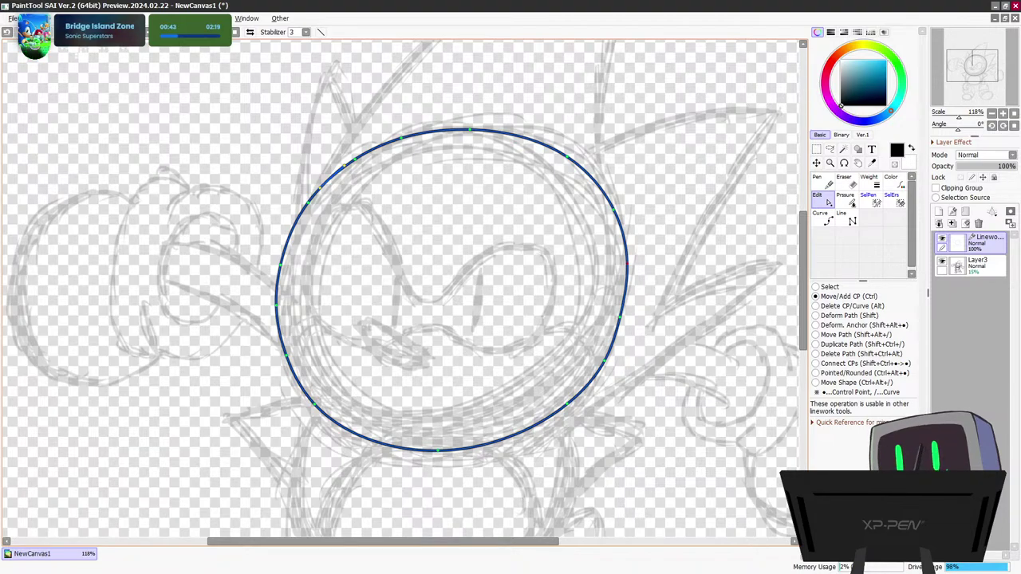
click(823, 183)
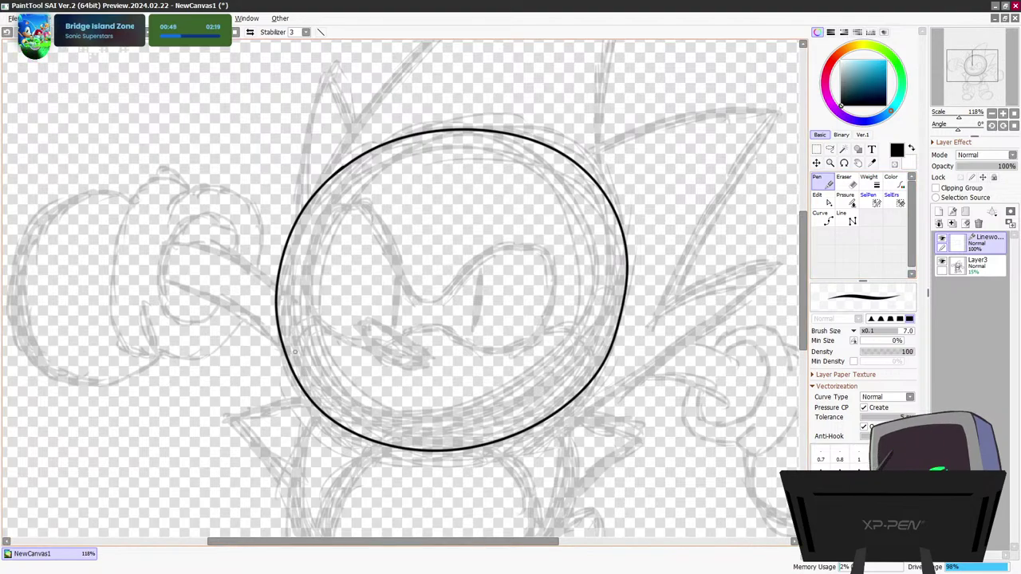
mouse_move(293, 372)
mouse_down()
mouse_move(309, 335)
mouse_move(382, 385)
mouse_move(408, 390)
mouse_move(441, 370)
mouse_move(478, 372)
mouse_up()
key(ctrl+z)
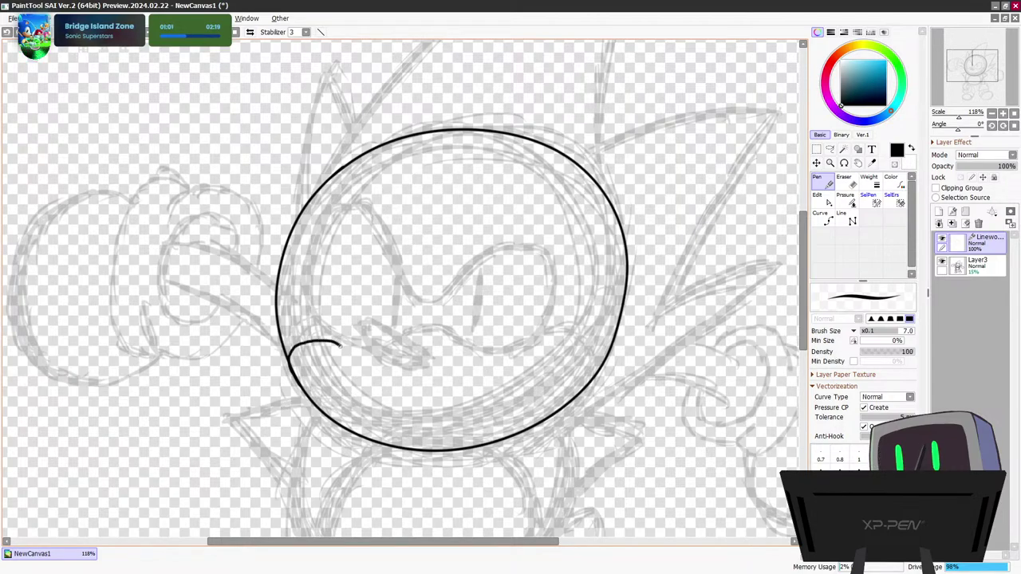
mouse_move(339, 345)
mouse_down()
mouse_move(371, 375)
mouse_move(404, 385)
mouse_up()
key(ctrl+z)
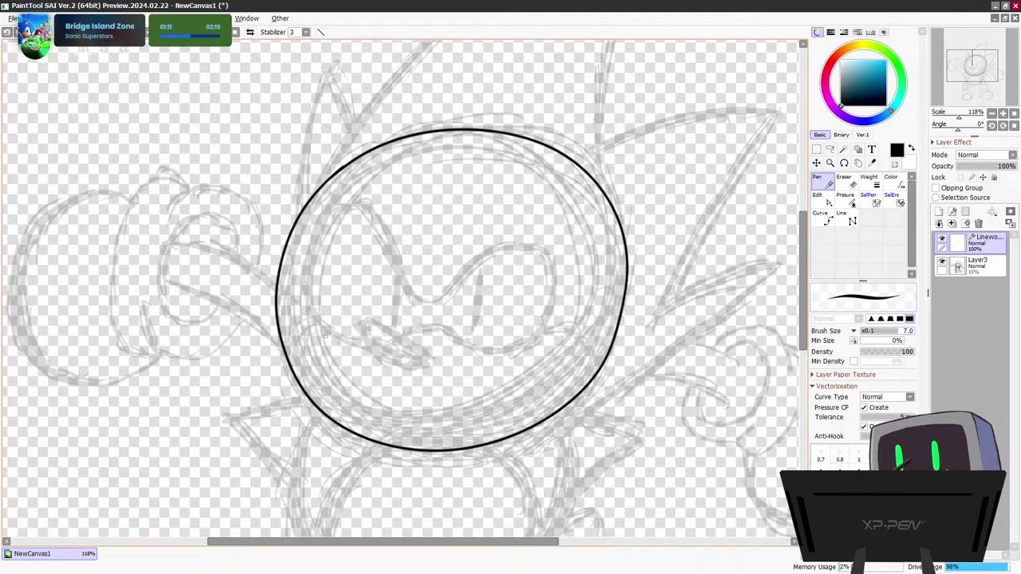
Draw the muzzle's wavy upper edge across the lower face with curled ends, and move the whole path down towards the chin
mouse_move(317, 324)
mouse_down()
mouse_move(366, 344)
mouse_move(446, 331)
mouse_move(486, 347)
mouse_move(575, 335)
mouse_move(577, 370)
mouse_up()
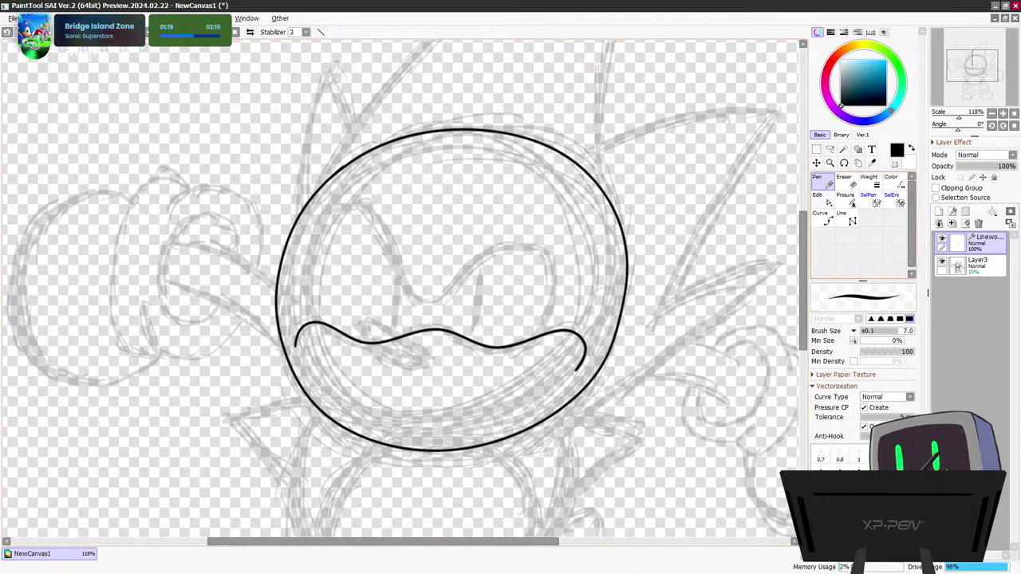
click(822, 199)
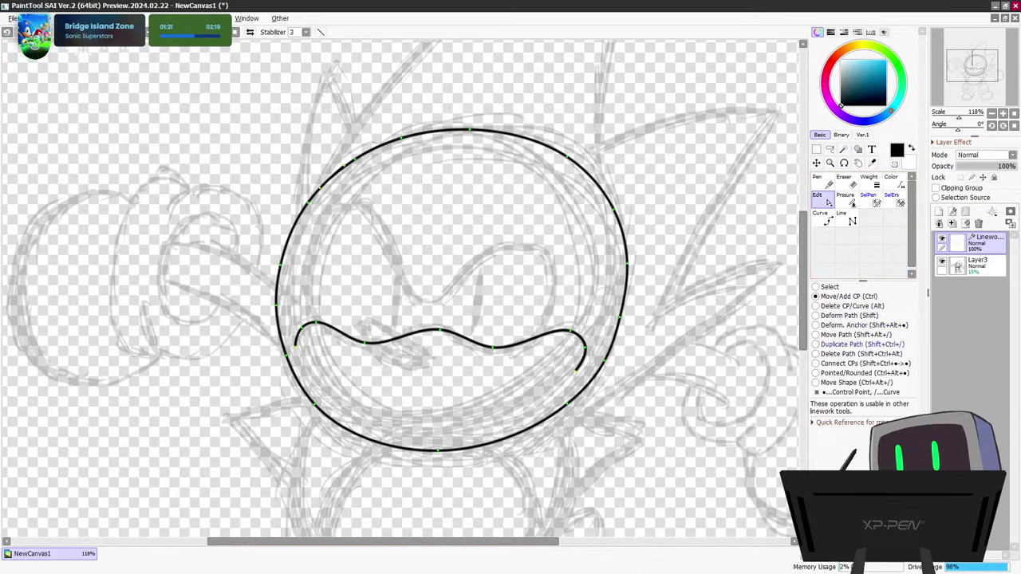
click(853, 335)
drag(439, 329, 443, 363)
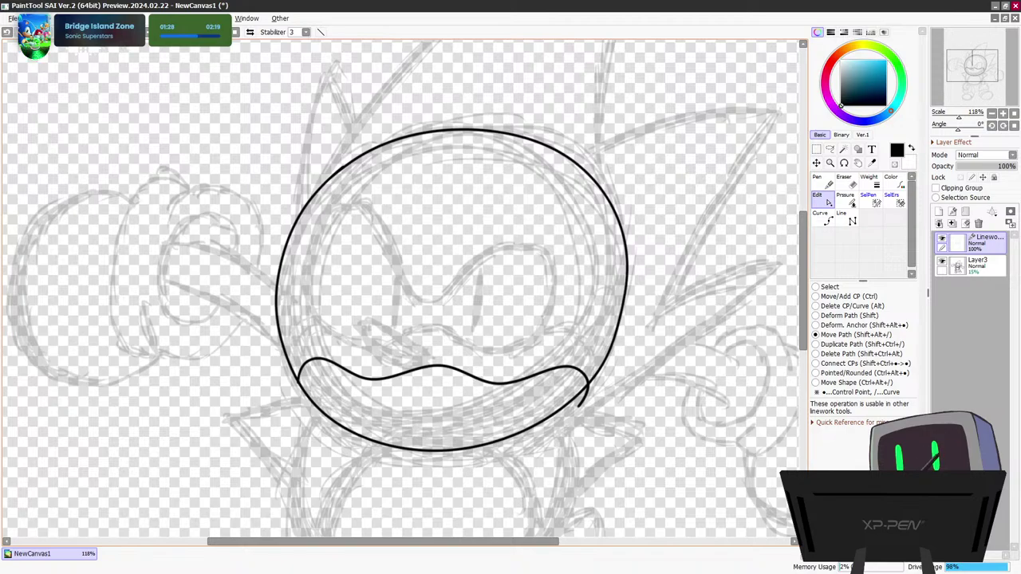
Adjust the muzzle line's control points so both ends meet the head outline and its cheek curves and dips are even
click(848, 297)
drag(578, 406, 567, 405)
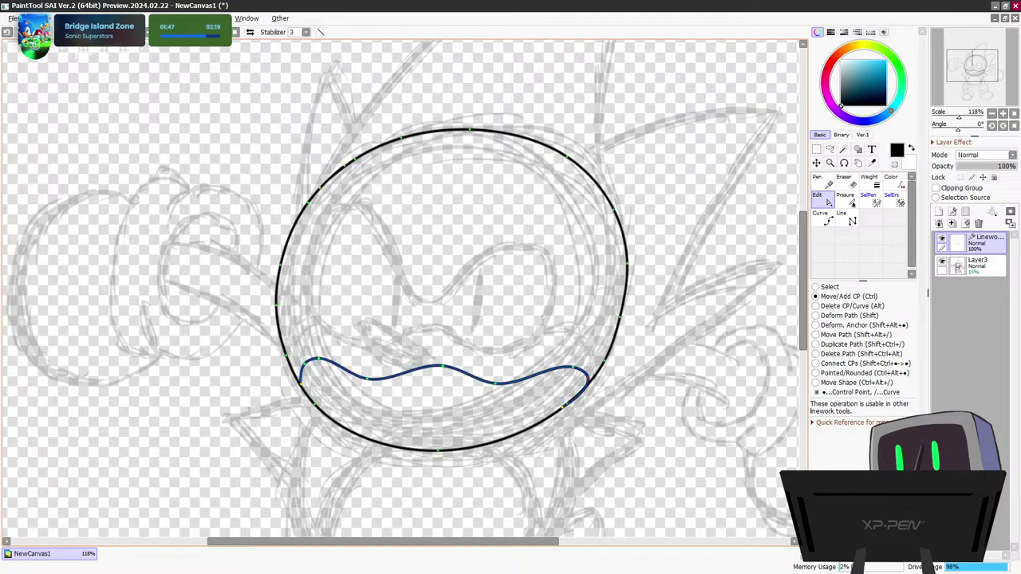
drag(588, 379, 584, 381)
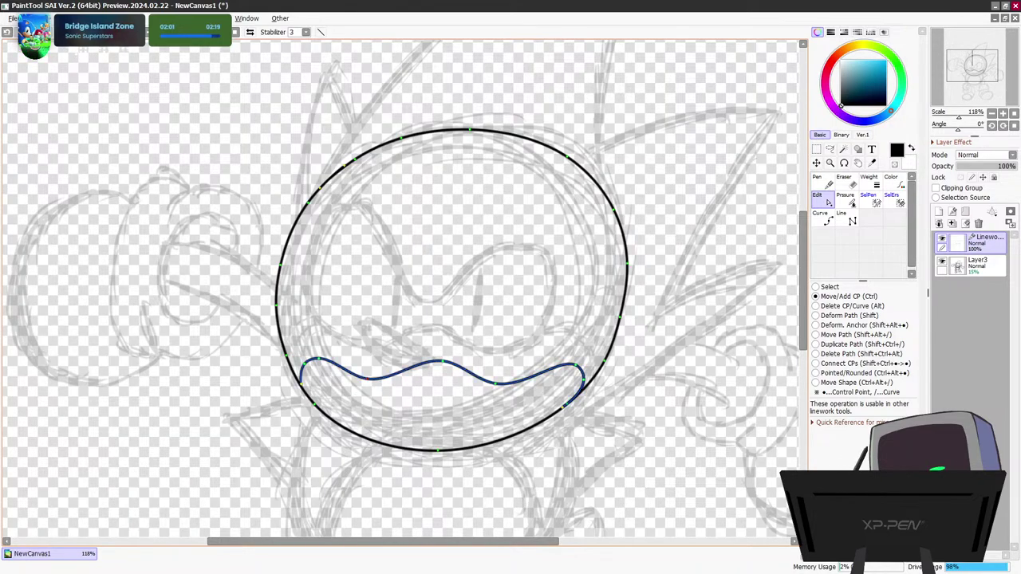
drag(368, 378, 369, 374)
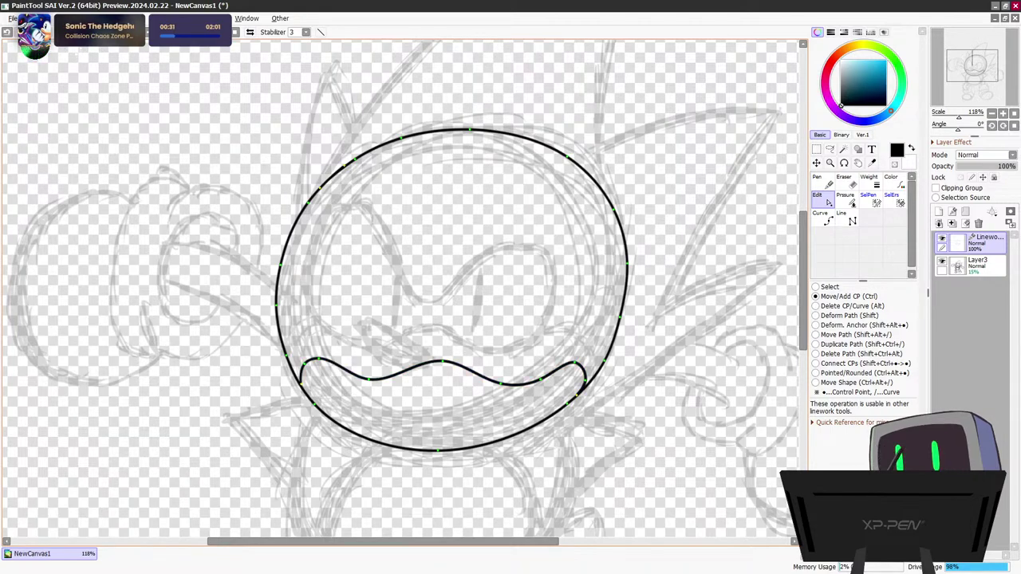
drag(335, 363, 333, 370)
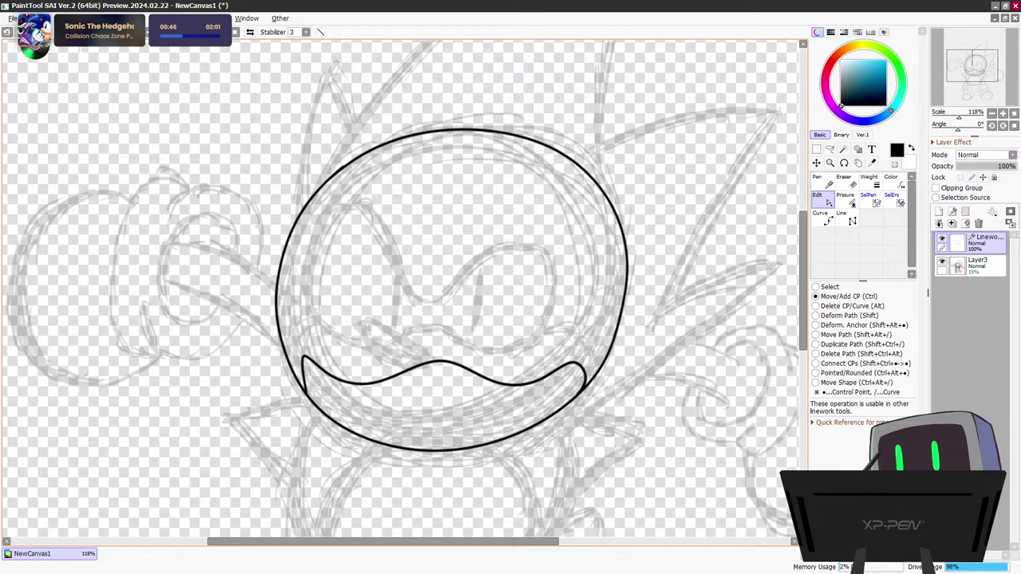
drag(303, 358, 299, 371)
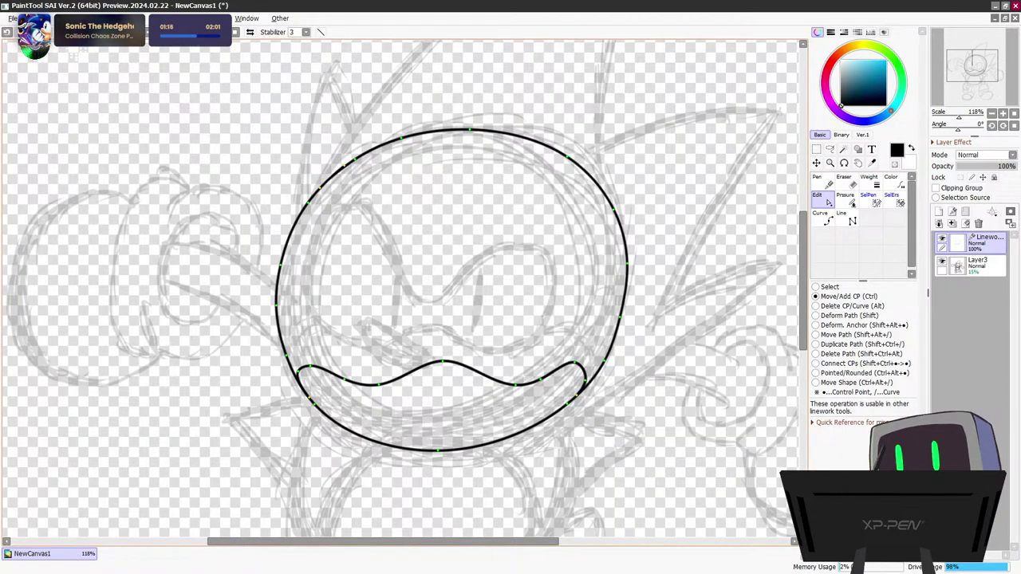
Draw the joined eye outline above the muzzle, with a tall left lobe, a central dip and a lower right lobe ending on the muzzle line
click(823, 183)
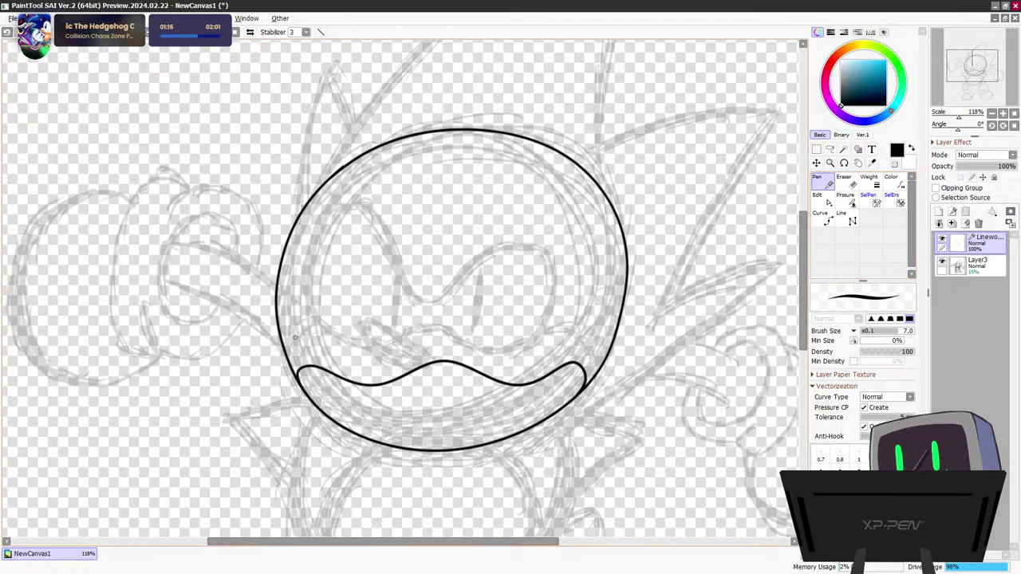
mouse_move(312, 370)
mouse_down()
mouse_move(299, 337)
mouse_move(291, 276)
mouse_up()
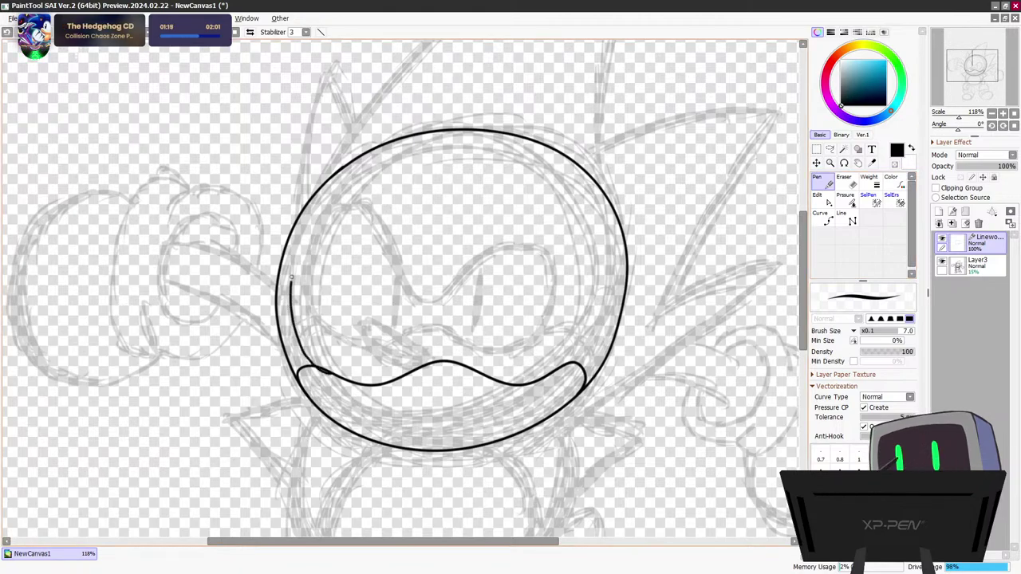
key(ctrl+z)
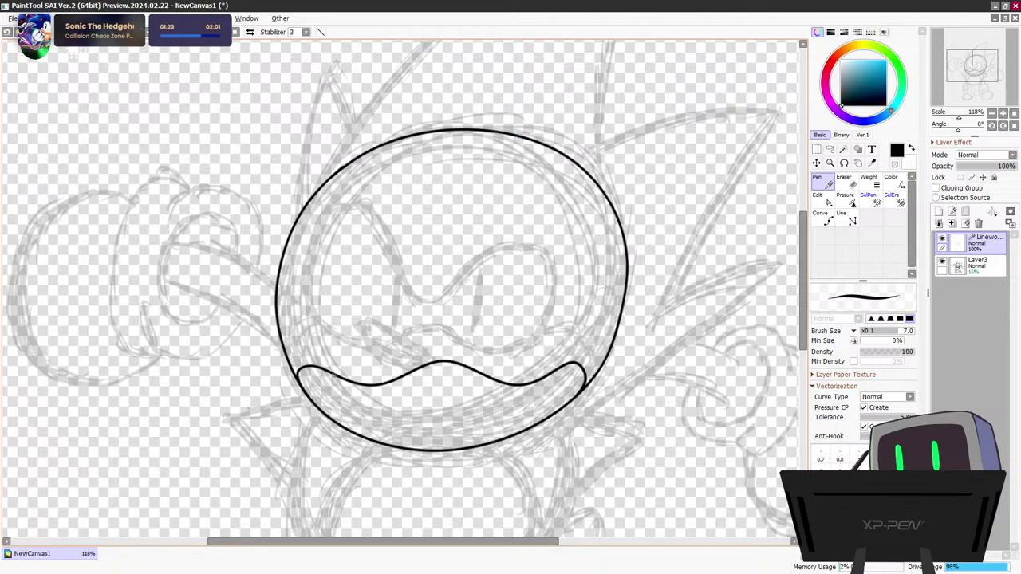
mouse_move(320, 371)
mouse_down()
mouse_move(315, 348)
mouse_move(310, 272)
mouse_move(328, 215)
mouse_move(360, 189)
mouse_up()
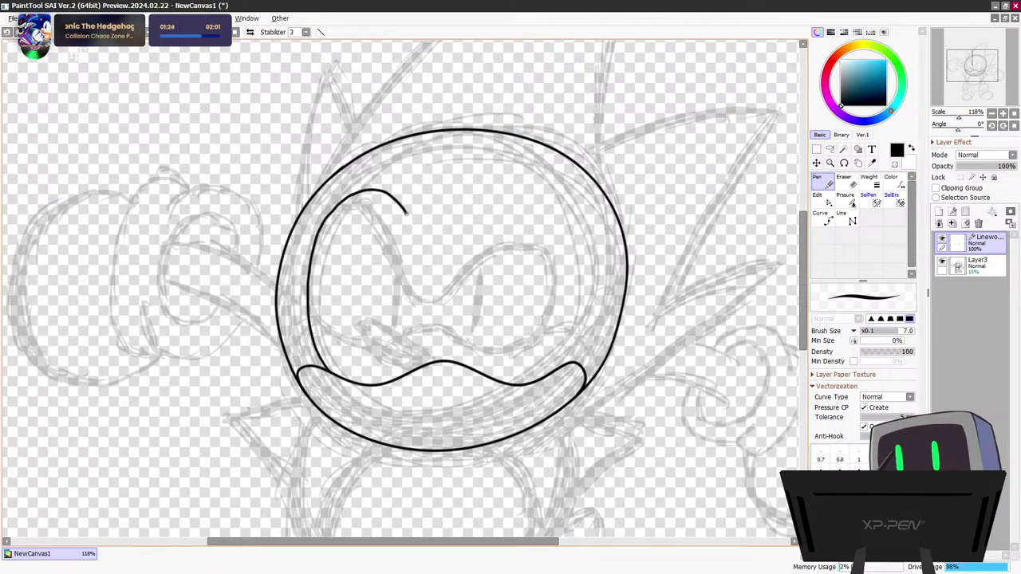
drag(433, 270, 448, 287)
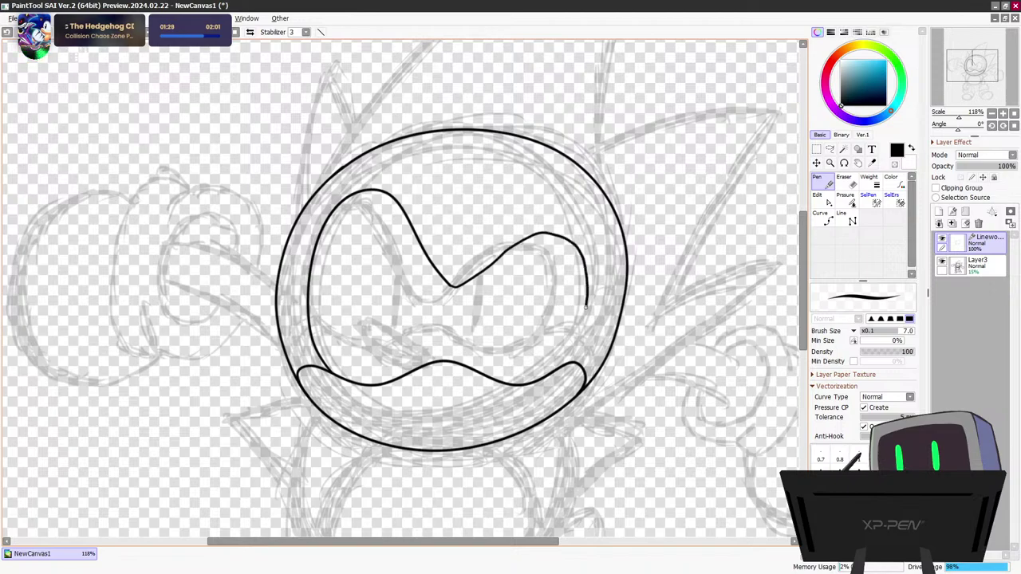
drag(586, 307, 564, 364)
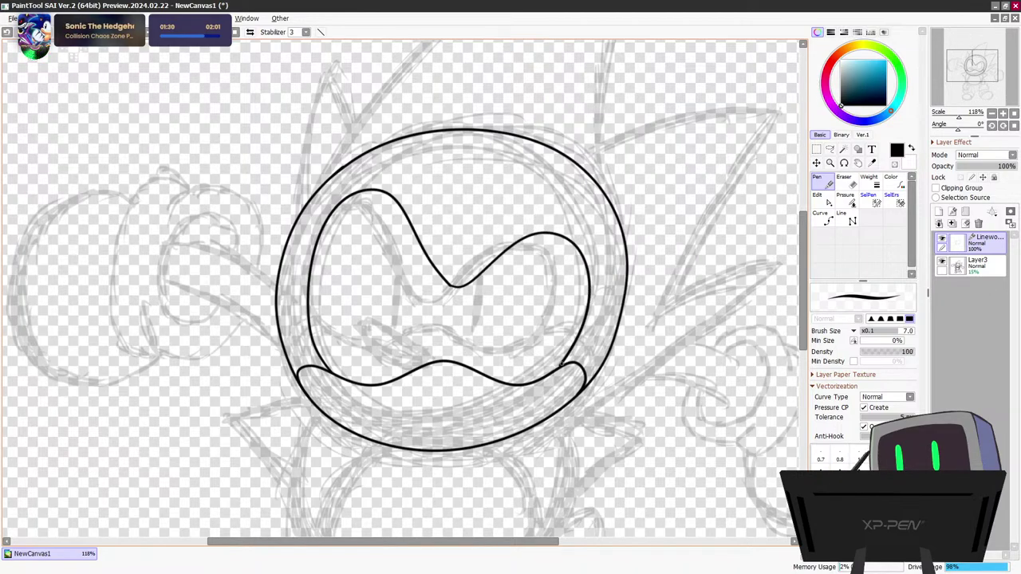
Move the eye outline's control points to widen the left lobe towards the head's edge and smooth its slope into the central dip
click(821, 199)
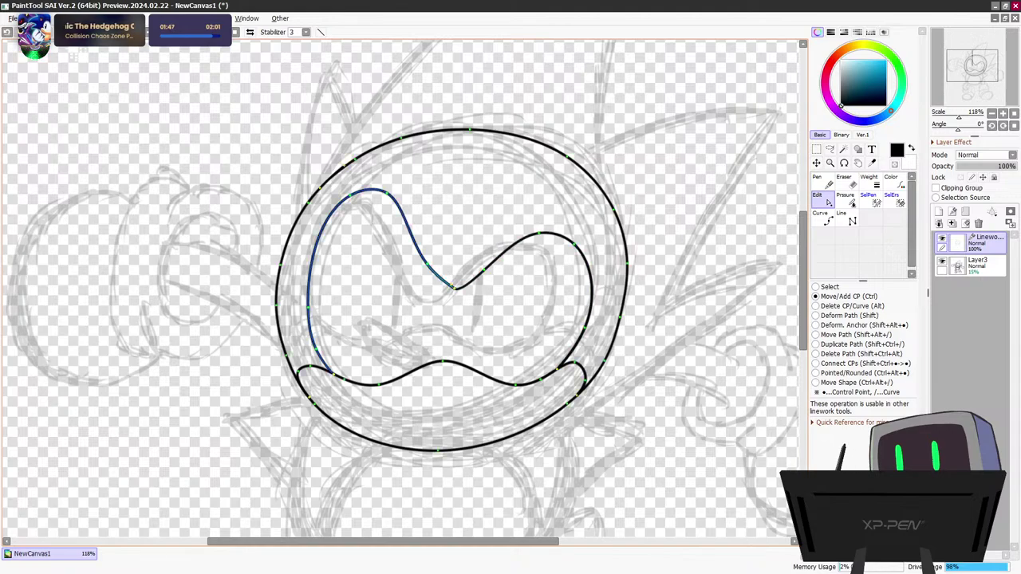
drag(426, 257, 424, 261)
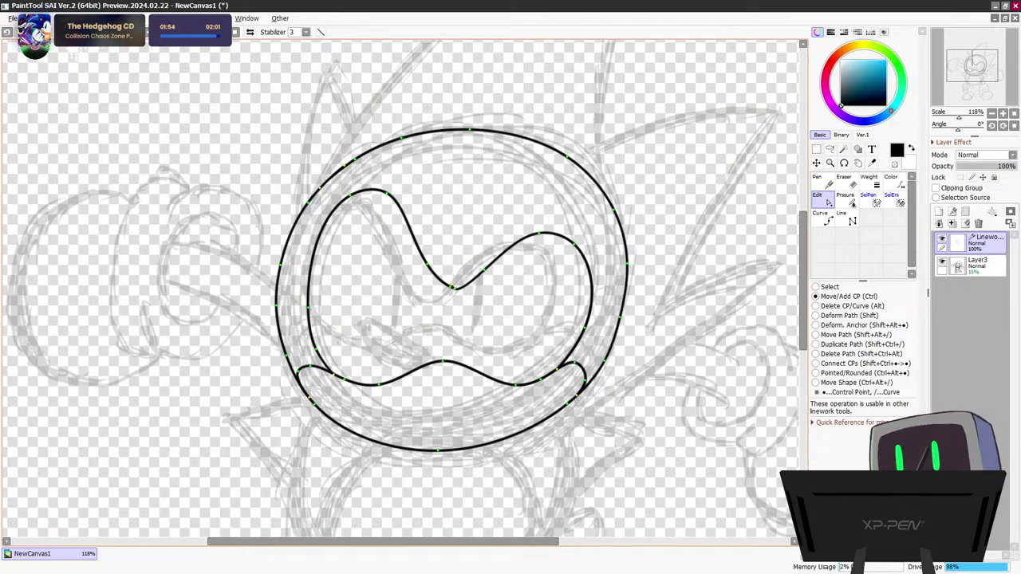
drag(539, 233, 576, 254)
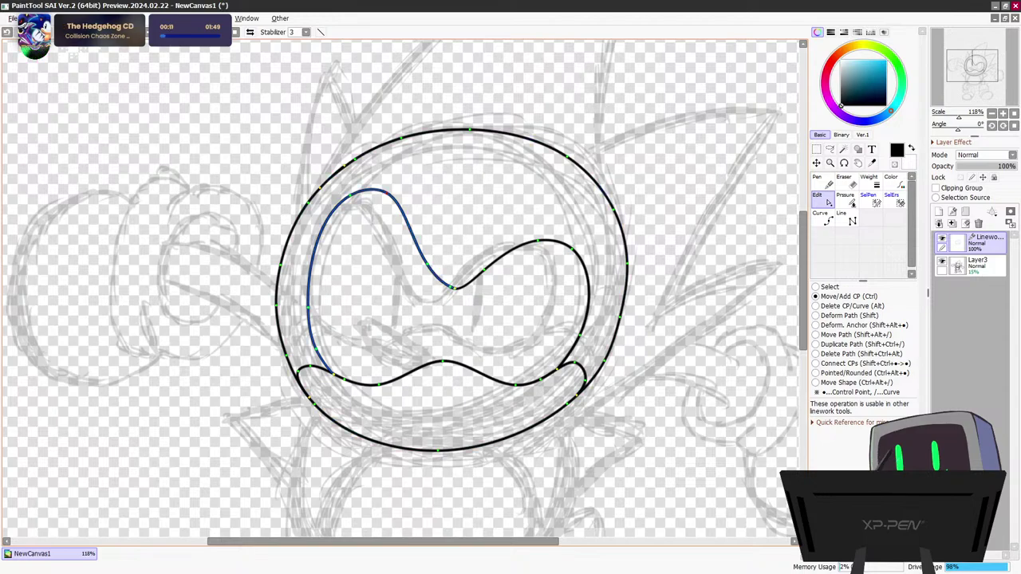
drag(325, 211, 324, 209)
drag(309, 294, 299, 285)
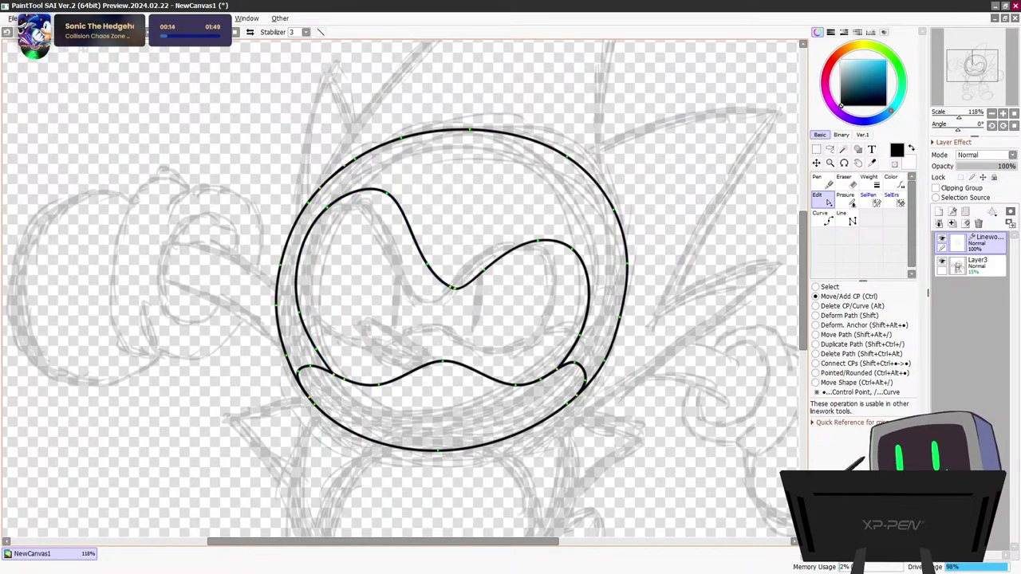
drag(387, 193, 387, 197)
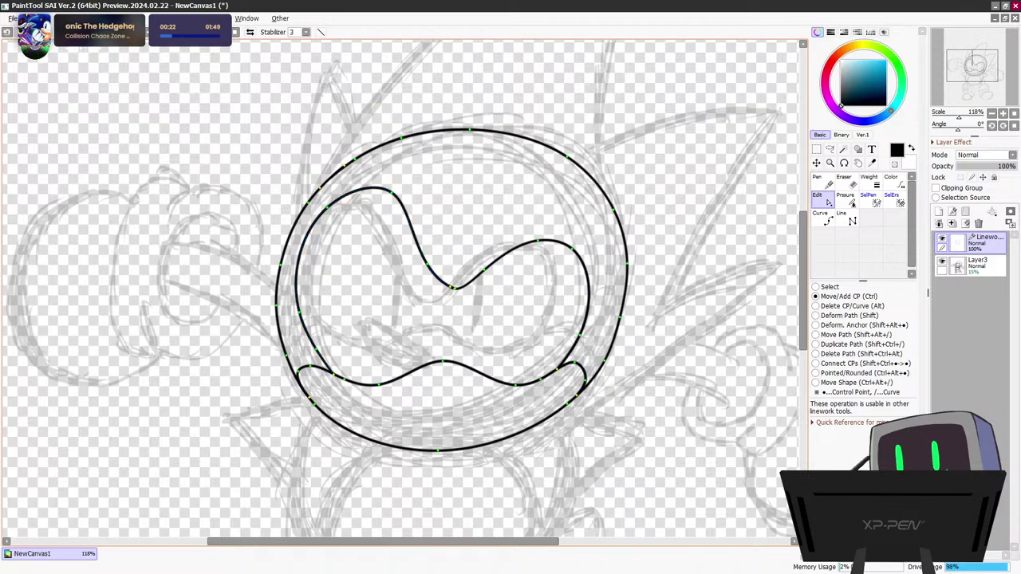
mouse_move(392, 192)
mouse_down()
mouse_move(371, 188)
mouse_move(410, 217)
mouse_up()
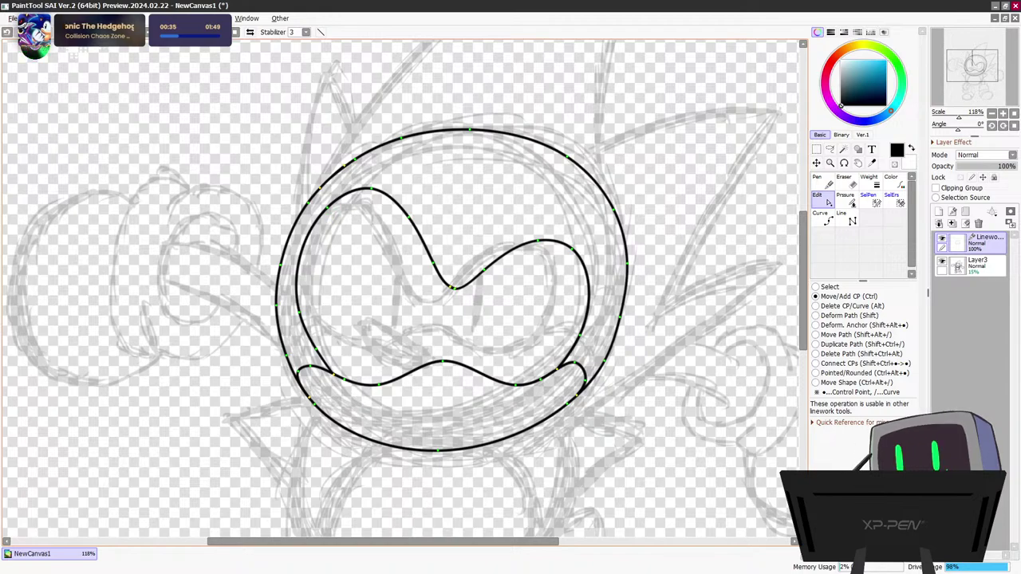
Reshape the eye outline's right lobe into a wider, rounder curve, and adjust the left lobe's outer side so both sides meet the muzzle line
drag(483, 269, 496, 274)
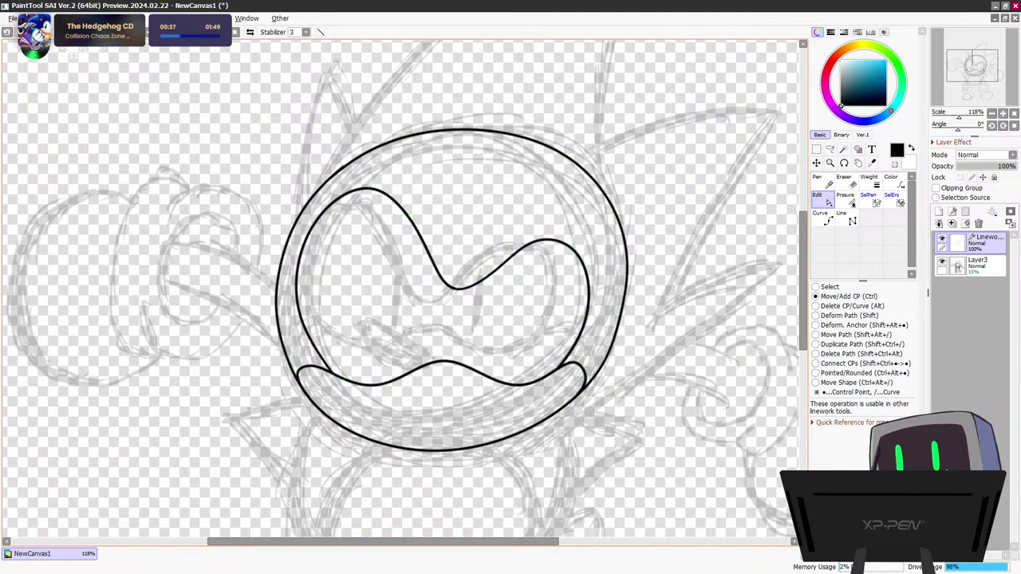
drag(538, 240, 547, 243)
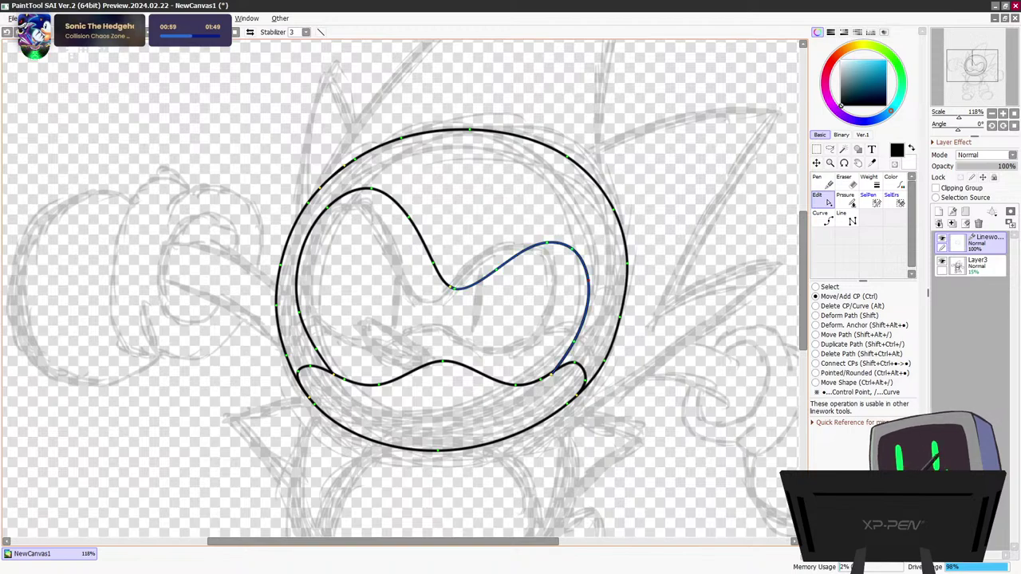
drag(588, 291, 583, 293)
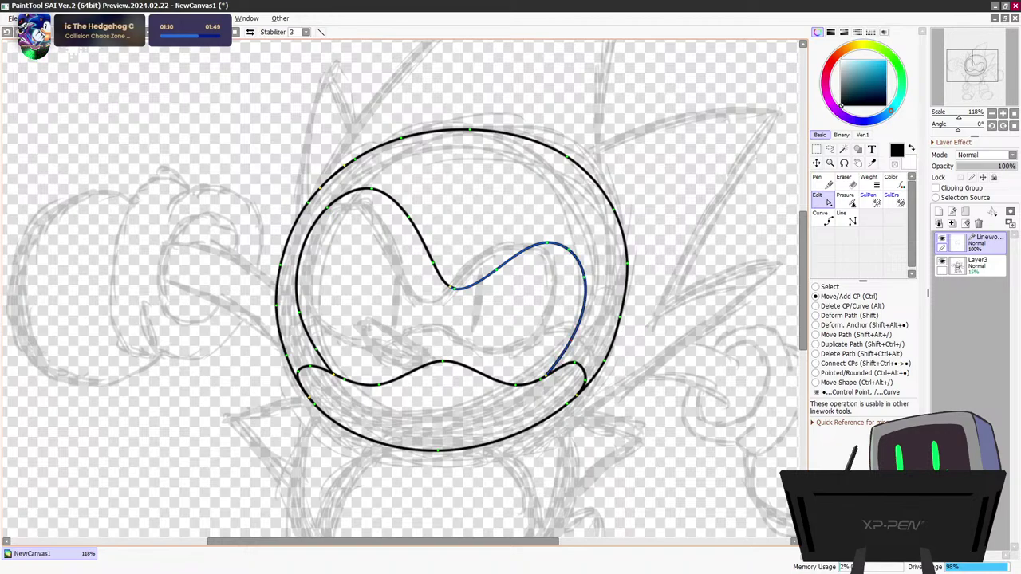
drag(571, 340, 572, 362)
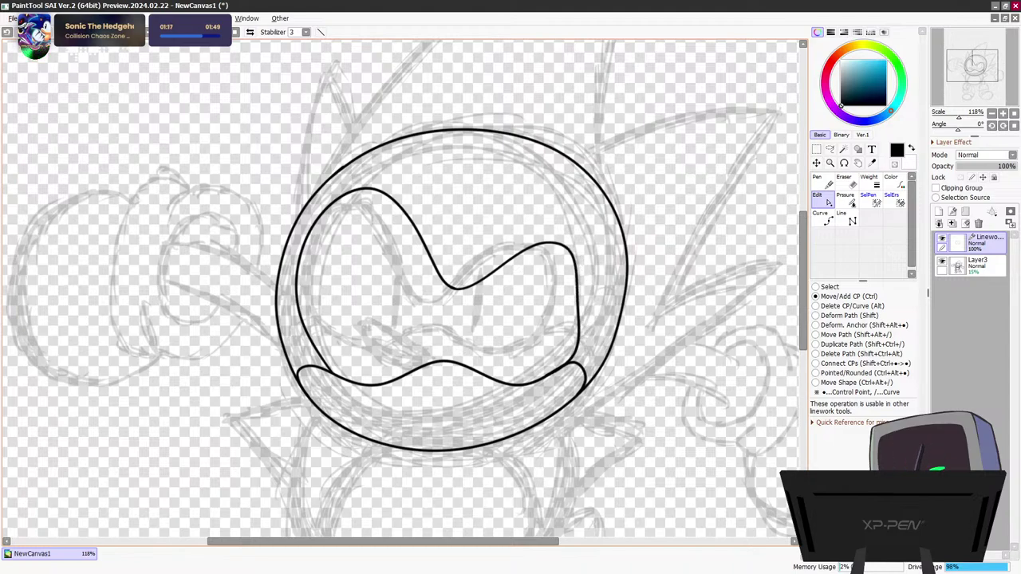
drag(577, 302, 589, 304)
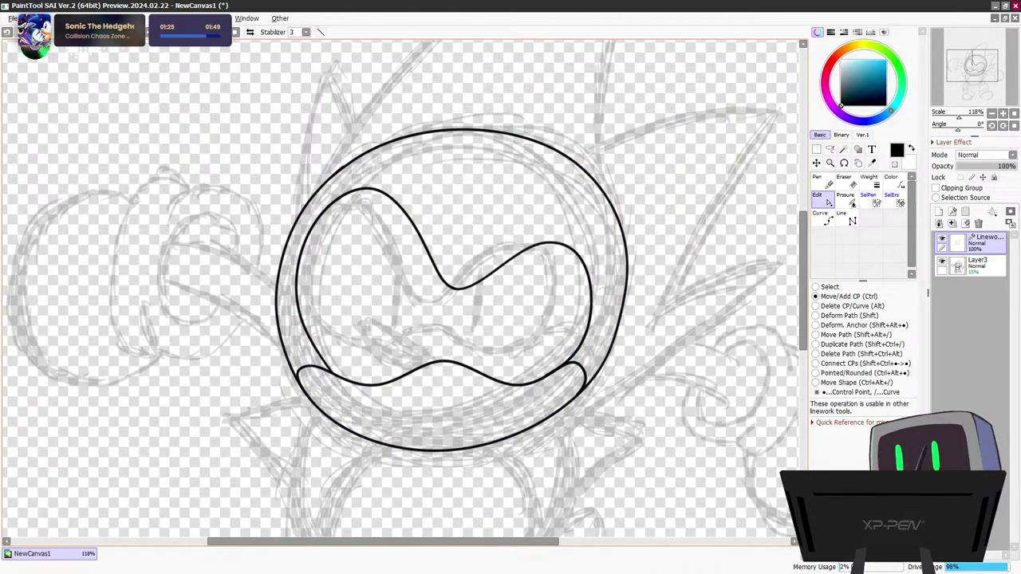
drag(579, 259, 589, 245)
drag(592, 299, 597, 300)
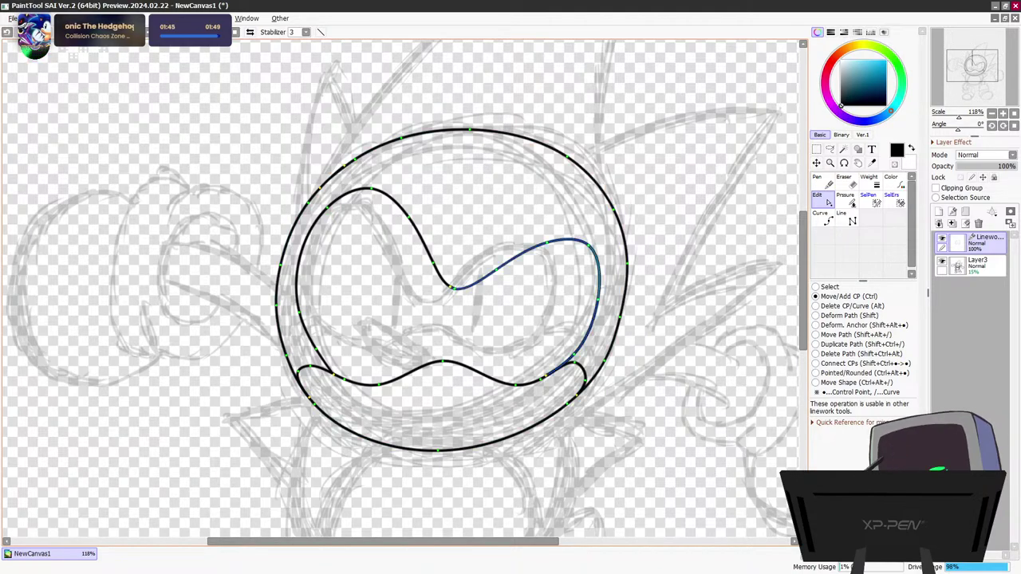
drag(598, 300, 606, 299)
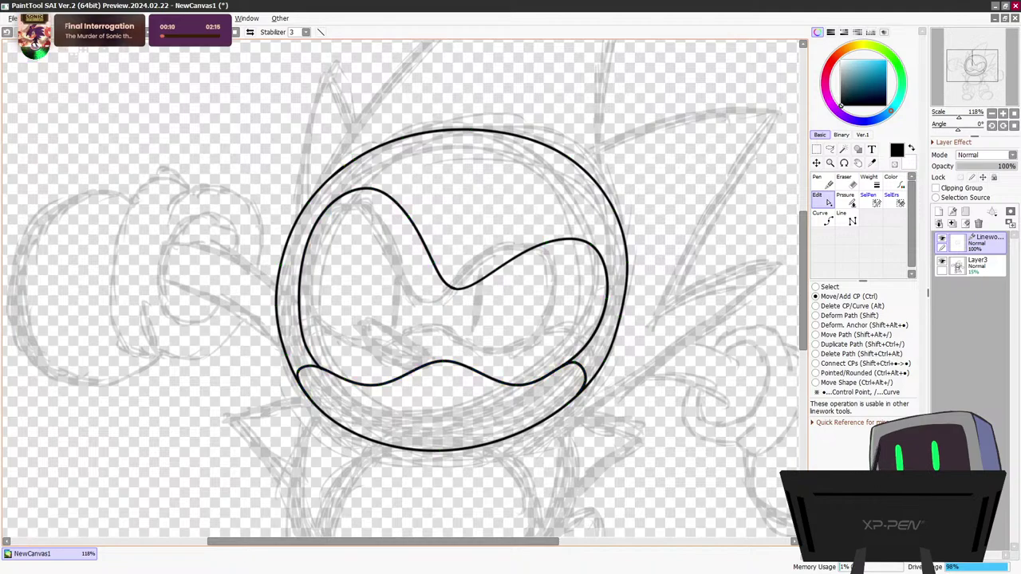
drag(299, 289, 292, 290)
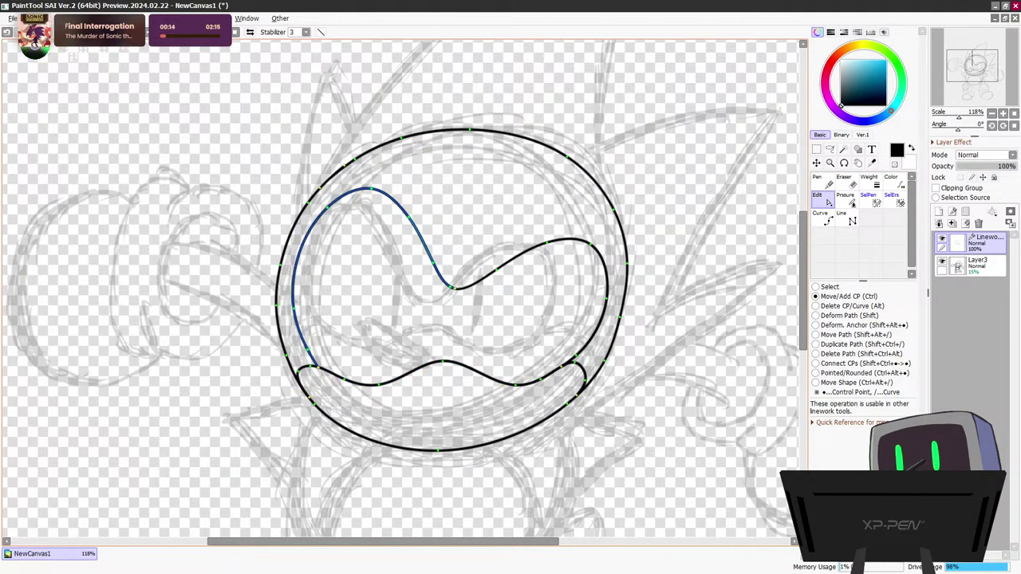
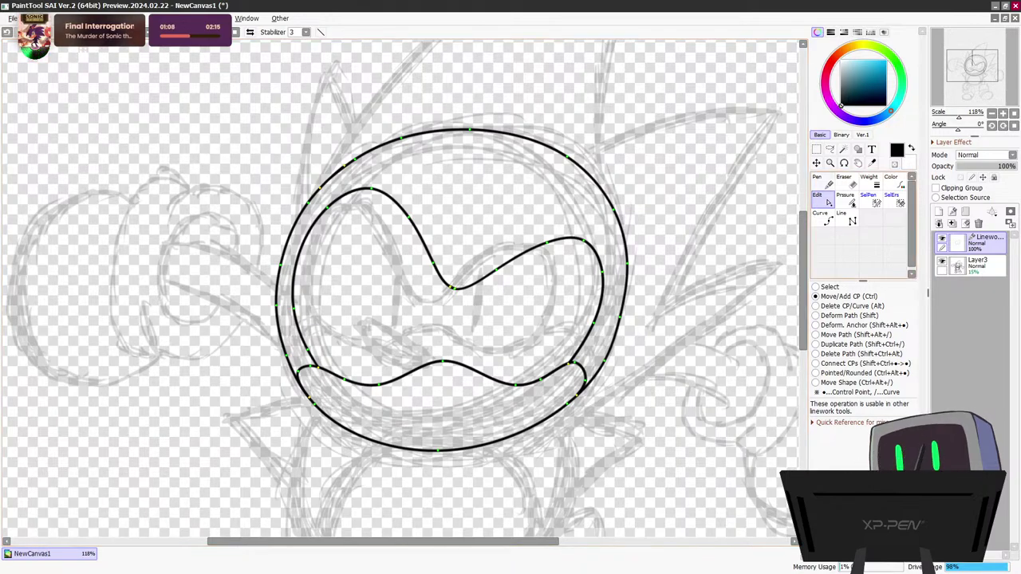
click(822, 182)
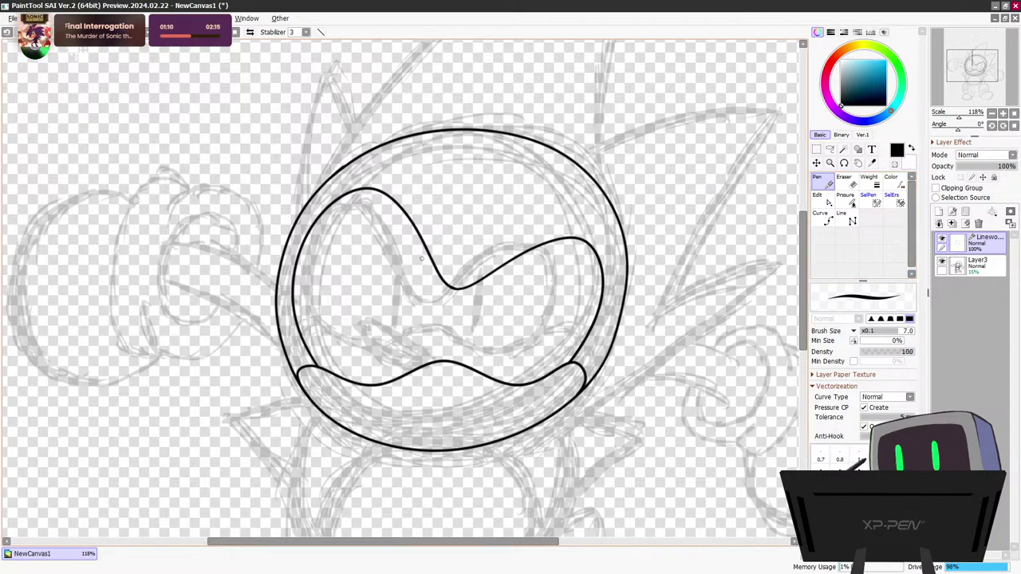
mouse_move(422, 254)
mouse_down()
mouse_move(411, 312)
mouse_move(425, 346)
mouse_move(440, 274)
mouse_up()
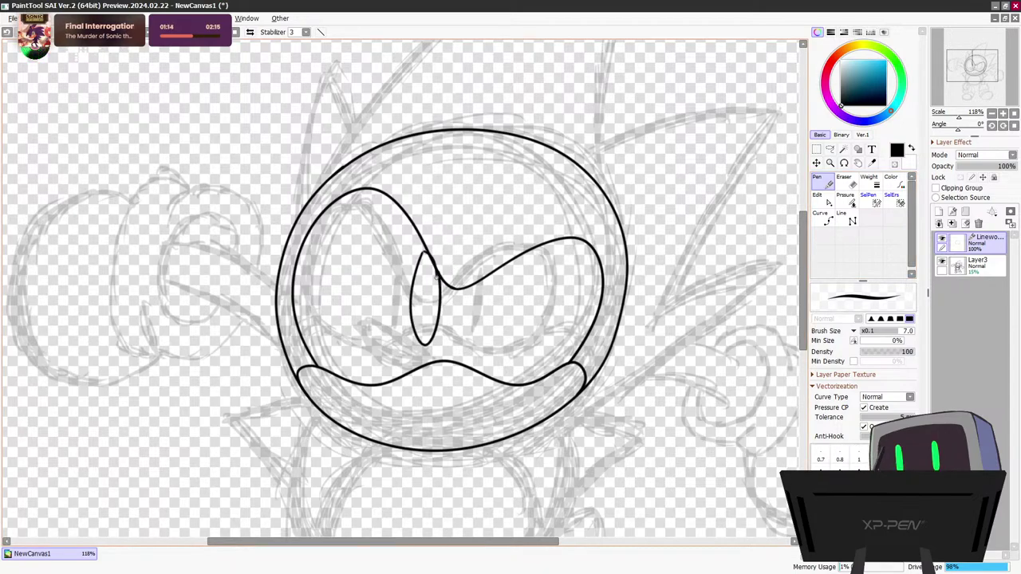
key(ctrl+z)
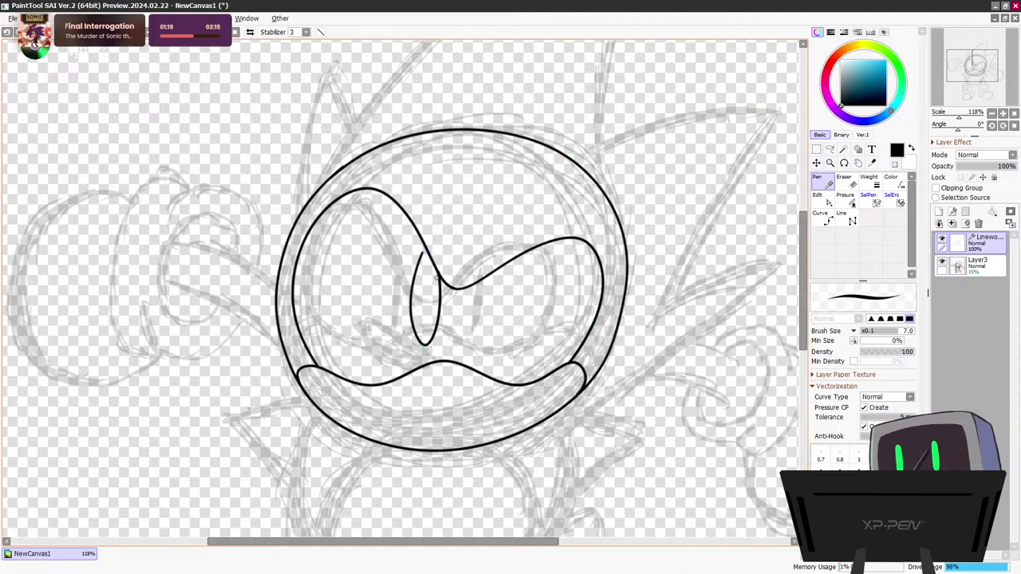
click(822, 199)
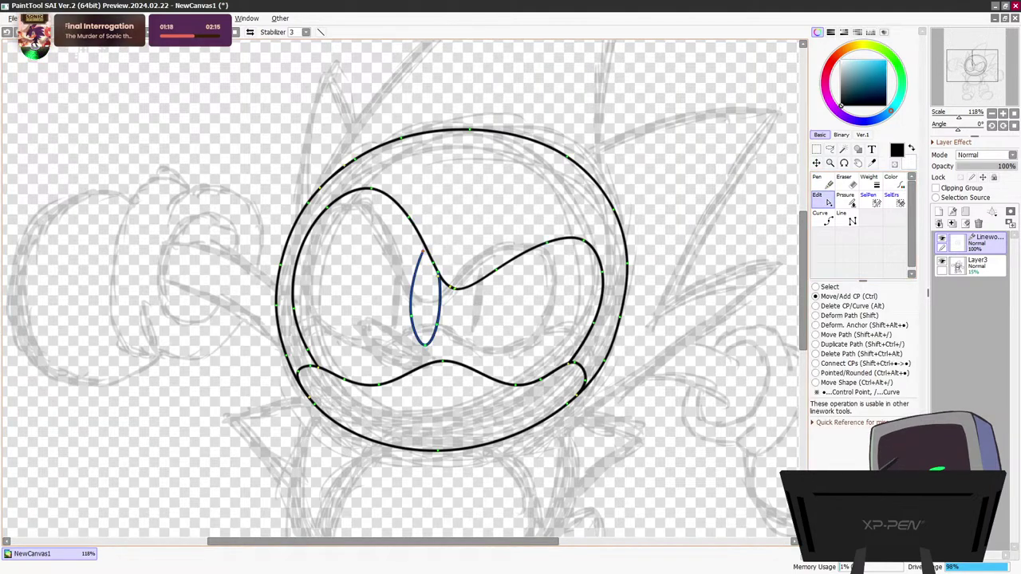
drag(422, 254, 423, 243)
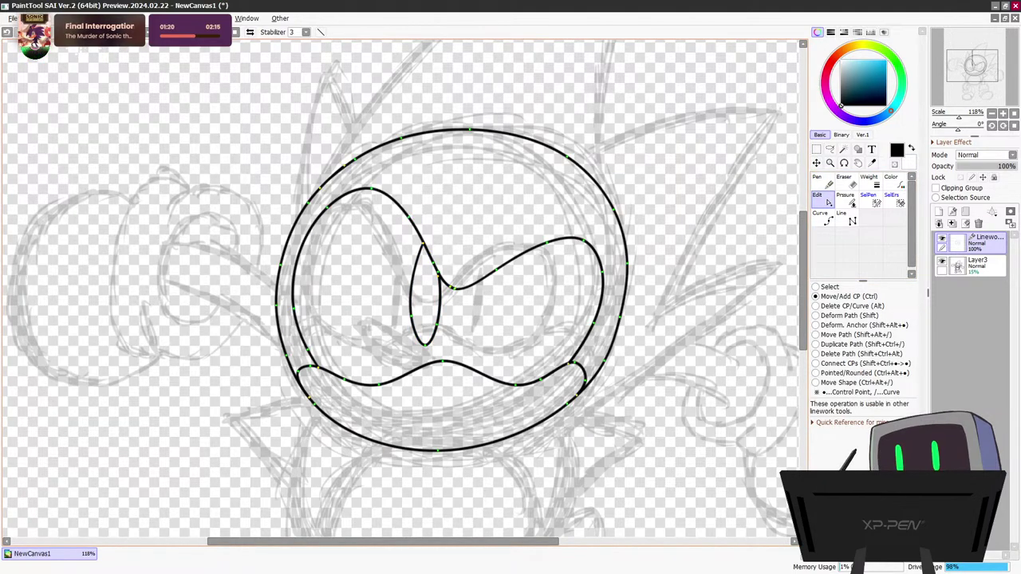
drag(410, 302, 410, 295)
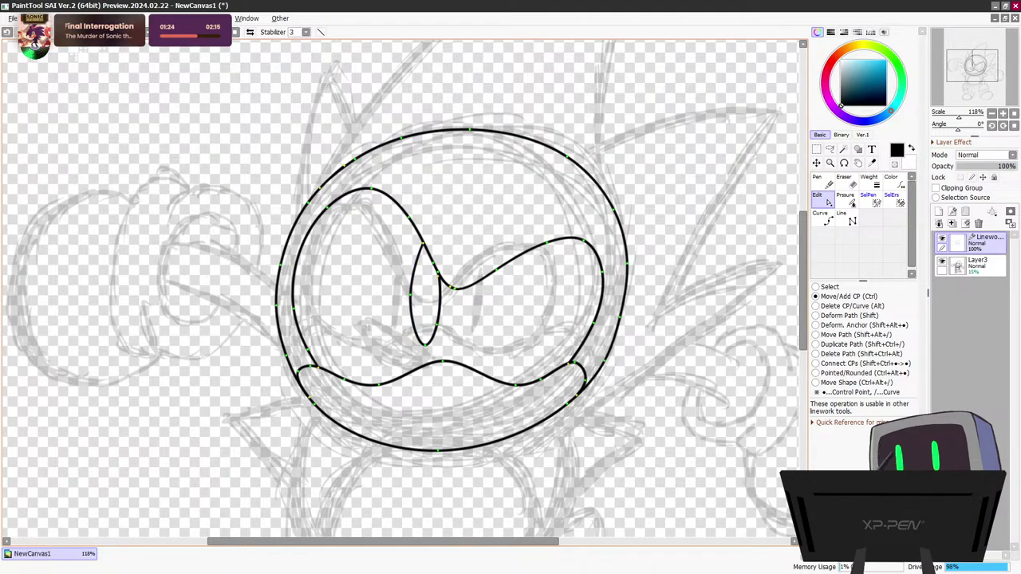
key(ctrl+z)
key(ctrl+z)
key(ctrl+z)
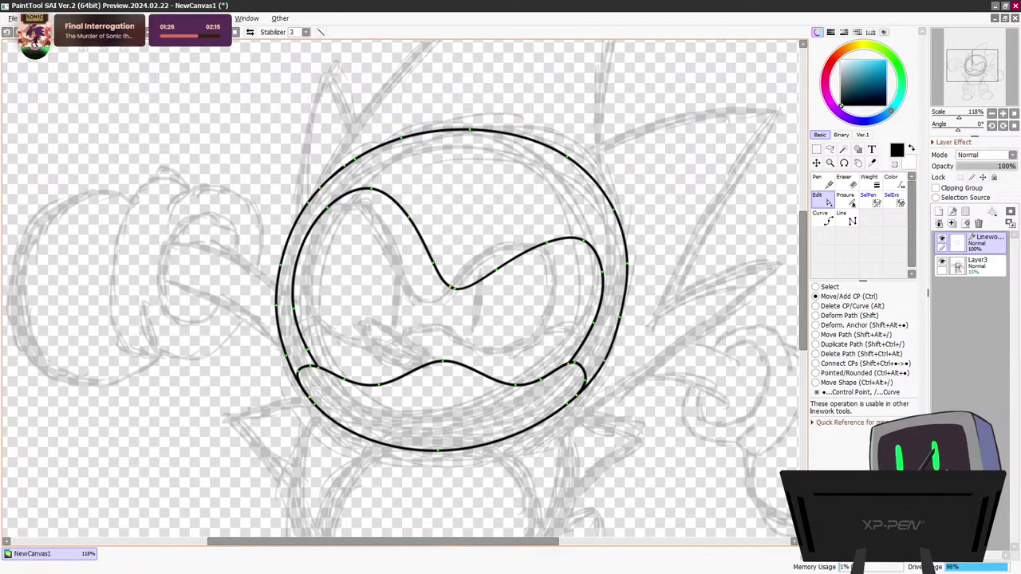
key(n)
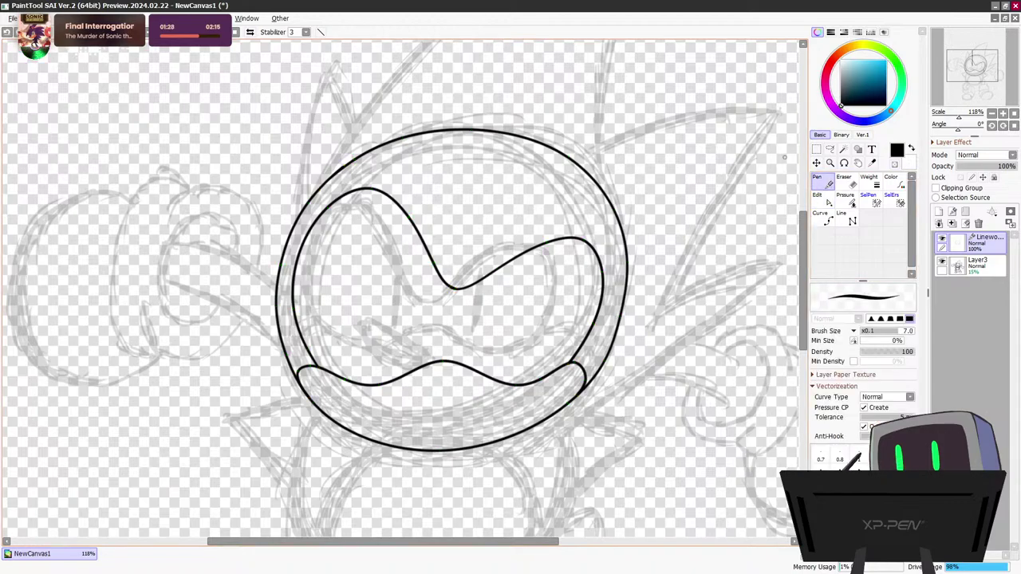
mouse_move(425, 249)
mouse_down()
mouse_move(414, 326)
mouse_move(428, 333)
mouse_move(436, 334)
mouse_move(440, 281)
mouse_up()
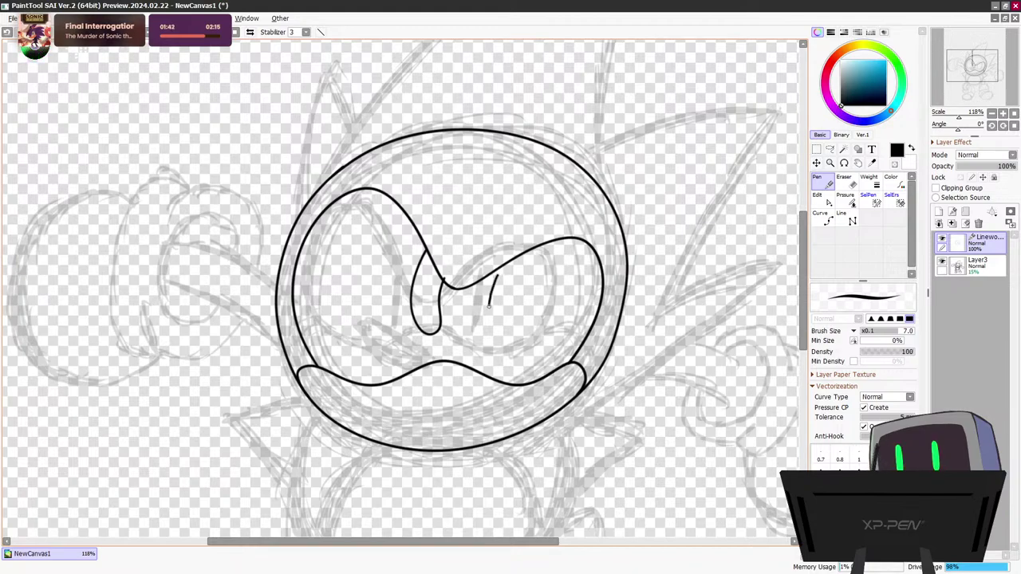
mouse_move(496, 275)
mouse_down()
mouse_move(499, 338)
mouse_move(515, 312)
mouse_move(513, 272)
mouse_move(500, 269)
mouse_up()
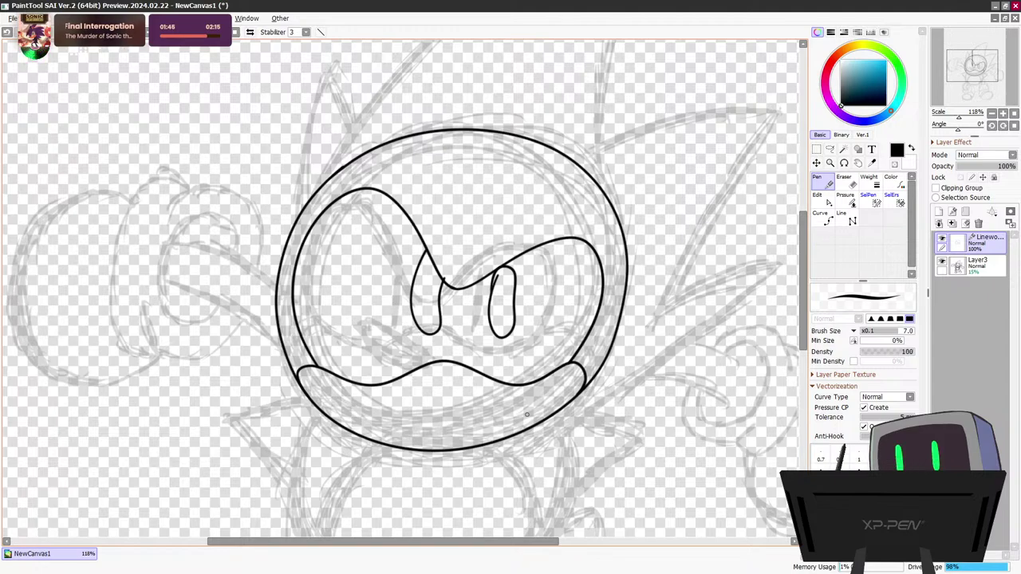
key(ctrl+z)
key(ctrl+z)
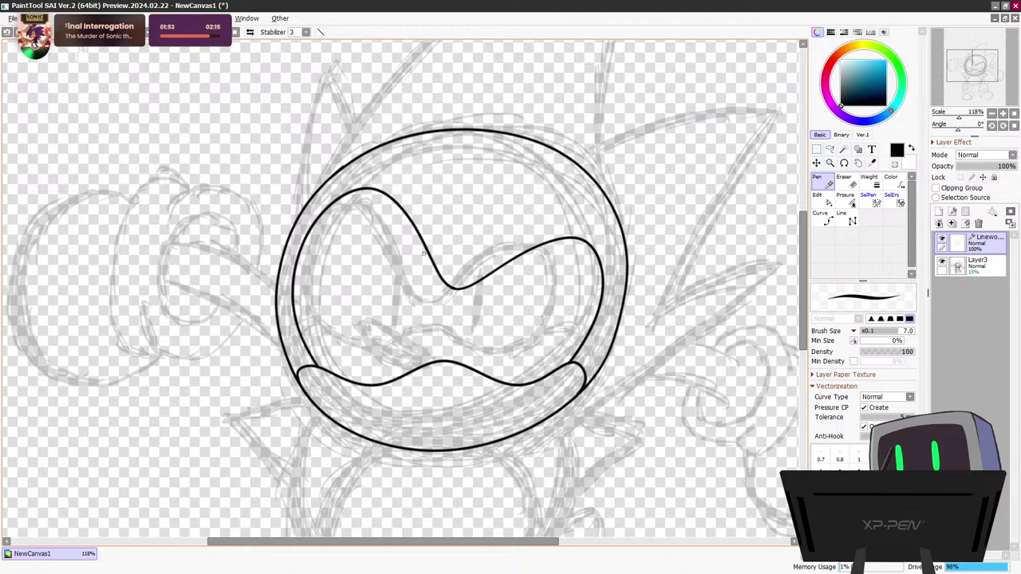
Draw a tall narrow oval pupil on each side of the central dip, with their tops touching the eye outline
mouse_move(429, 252)
mouse_down()
mouse_move(408, 268)
mouse_move(407, 329)
mouse_move(427, 339)
mouse_move(429, 254)
mouse_up()
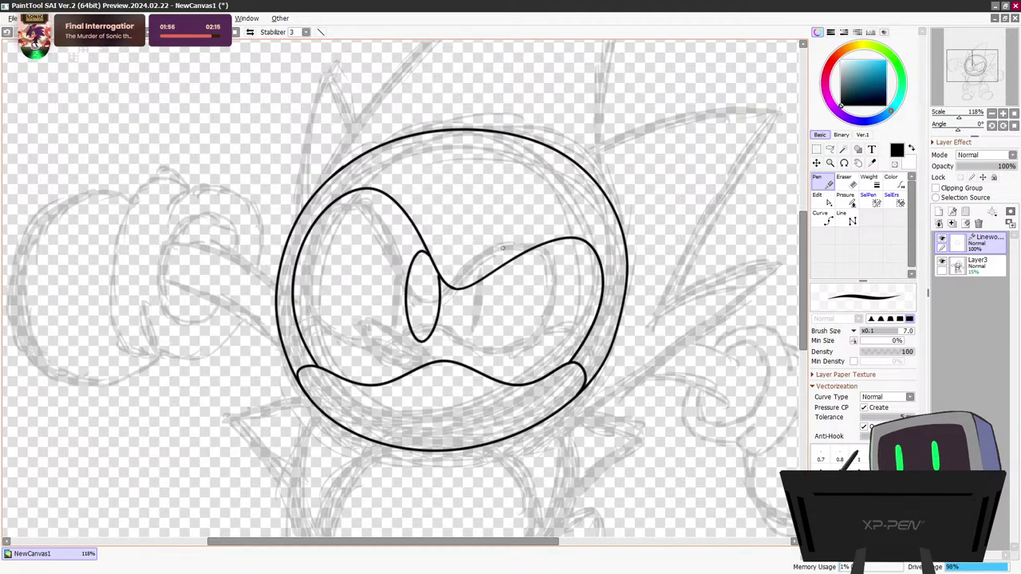
mouse_move(501, 267)
mouse_down()
mouse_move(493, 331)
mouse_move(505, 342)
mouse_move(518, 322)
mouse_move(502, 268)
mouse_up()
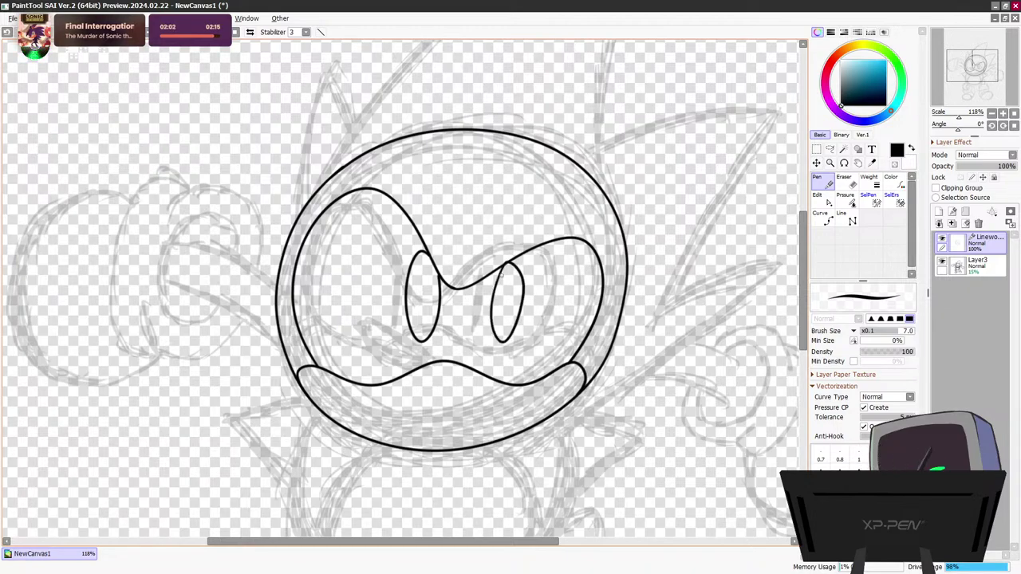
click(822, 200)
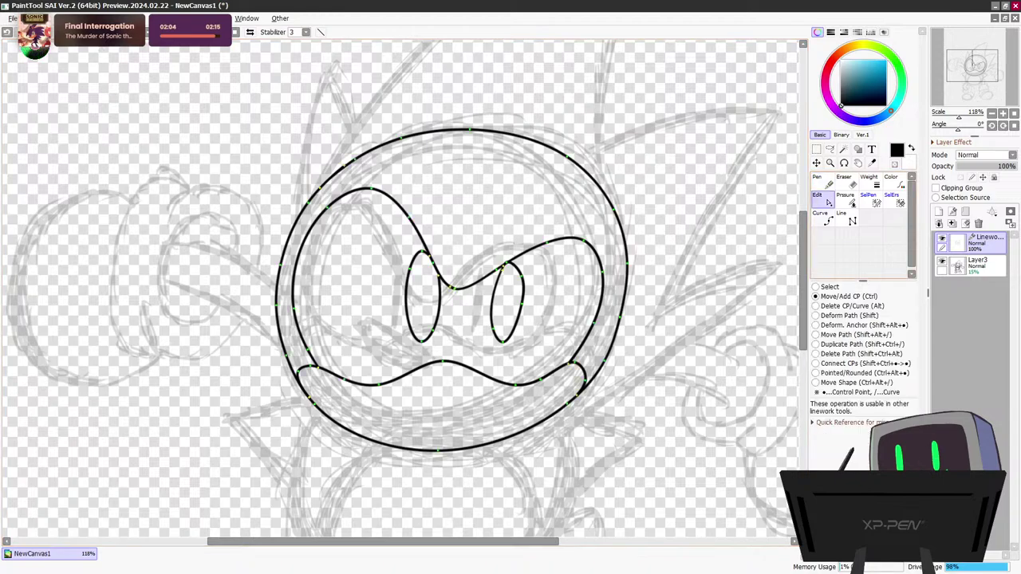
Bend the right side of both pupils inward so each oval becomes a curved bean shape
mouse_move(521, 304)
mouse_down()
mouse_move(517, 330)
mouse_move(517, 303)
mouse_up()
key(ctrl+z)
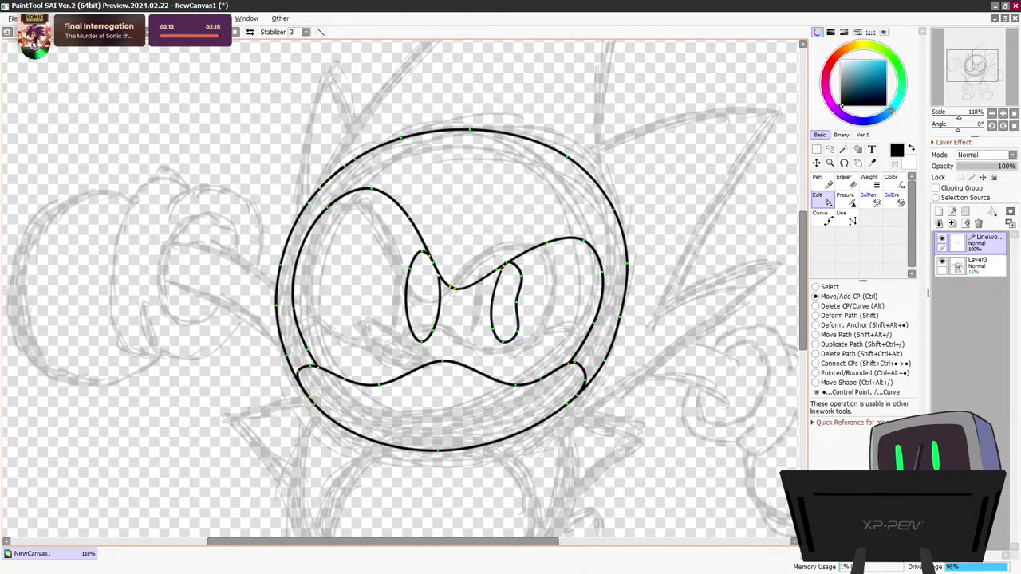
drag(440, 300, 432, 300)
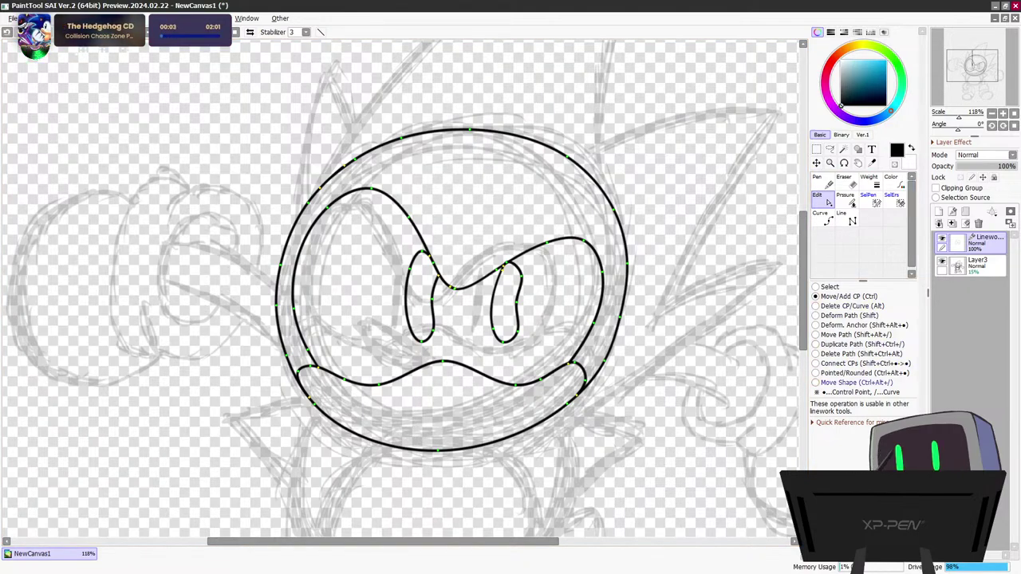
Move both pupils higher against the eye outline and erase the part of the right pupil that sticks out above it
click(856, 335)
drag(433, 300, 425, 287)
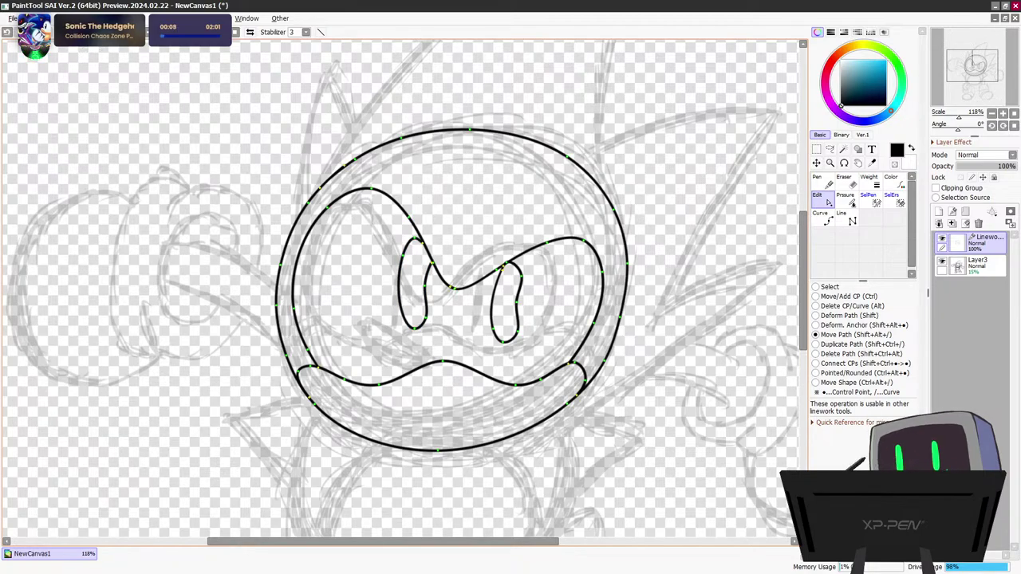
drag(506, 303, 503, 293)
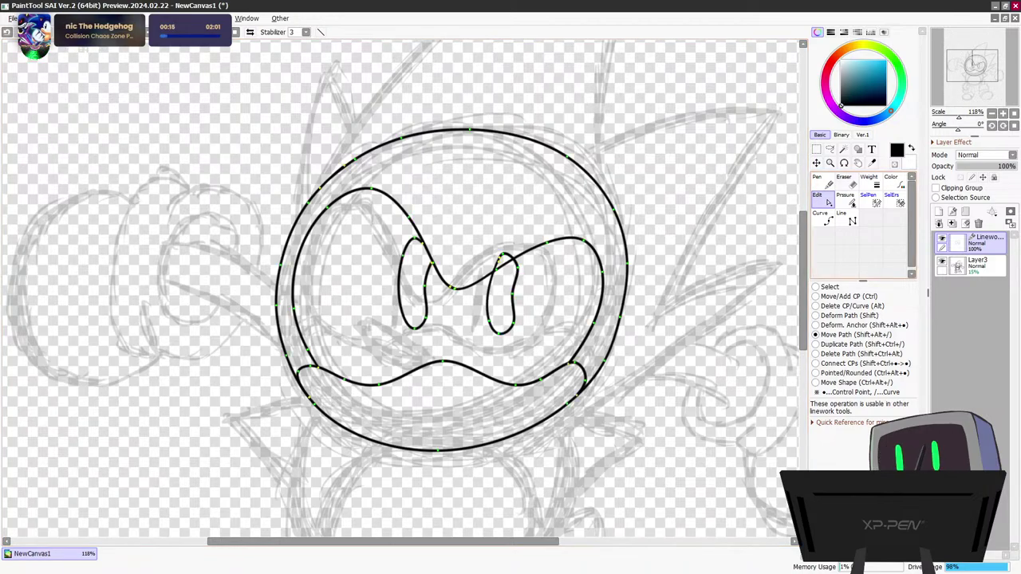
key(e)
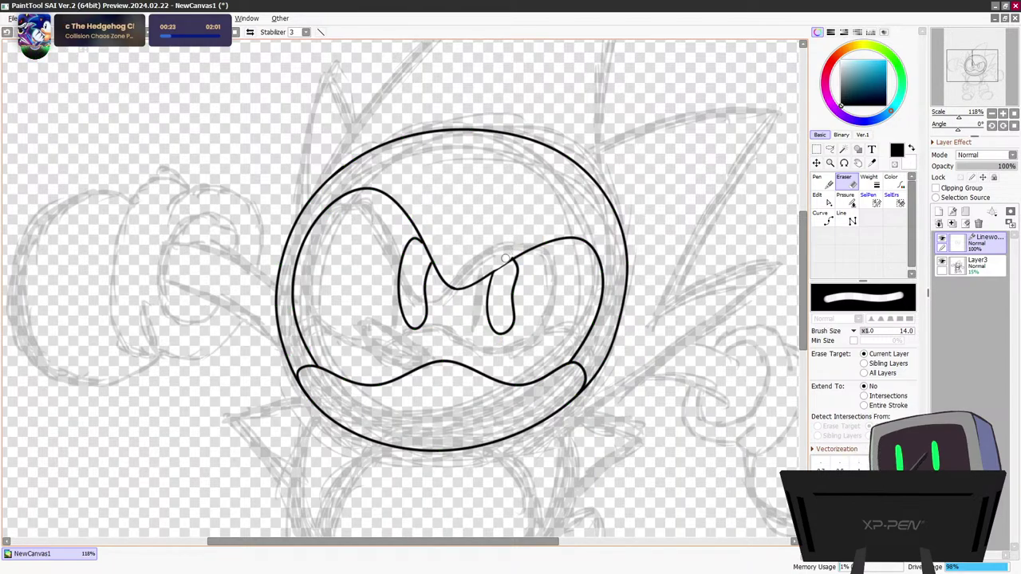
drag(501, 268, 512, 260)
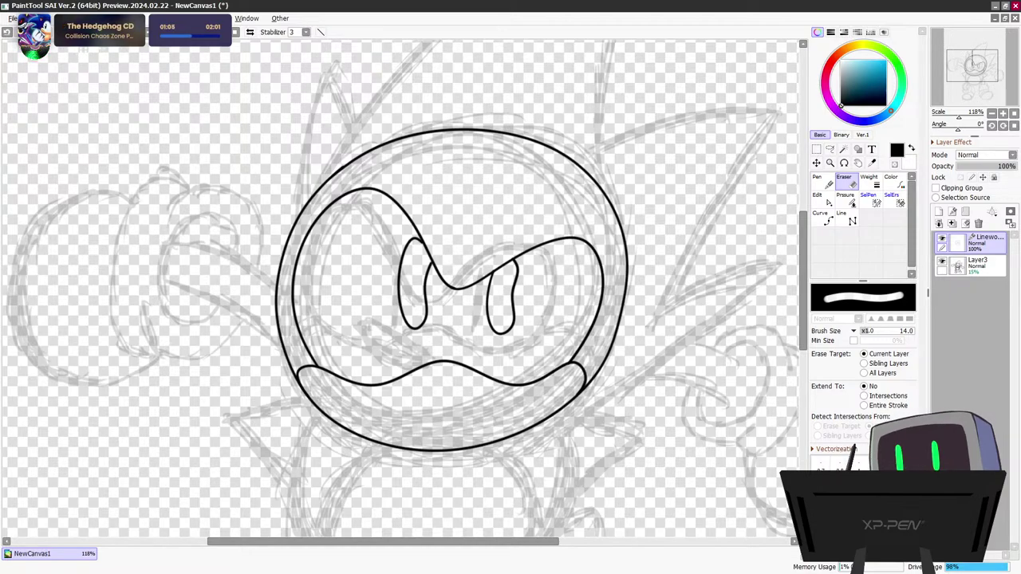
Draw the nose as a slanted, rounded closed shape below the left pupil, overlapping the central hump of the muzzle line
key(n)
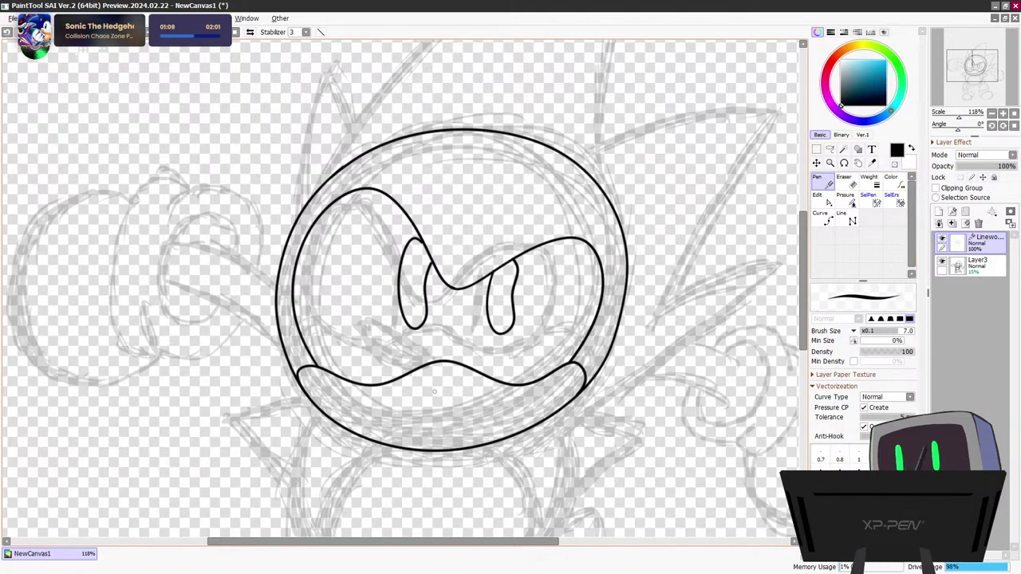
mouse_move(434, 391)
mouse_down()
mouse_move(401, 360)
mouse_move(409, 330)
mouse_move(452, 366)
mouse_move(462, 381)
mouse_move(431, 391)
mouse_up()
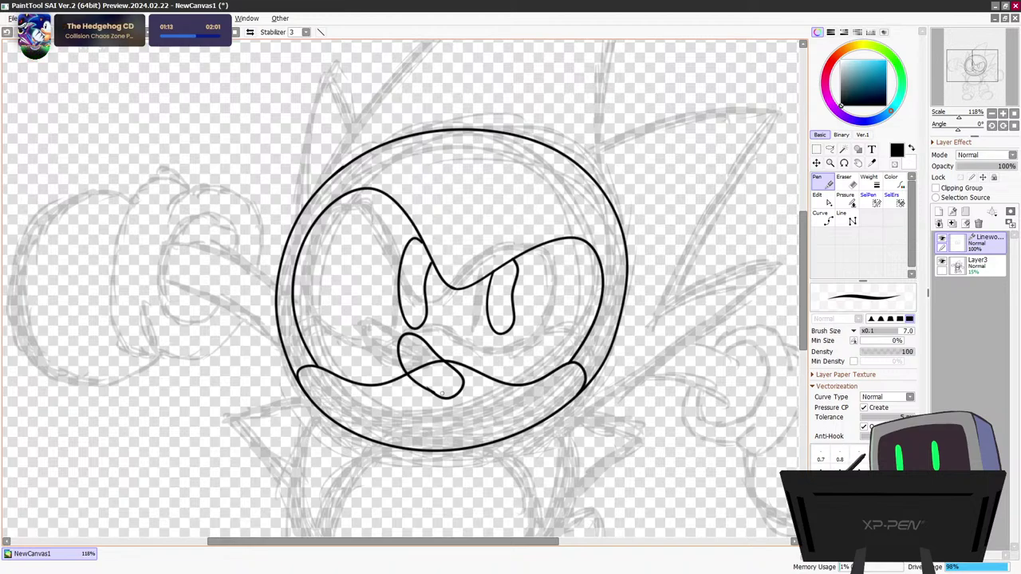
key(ctrl+z)
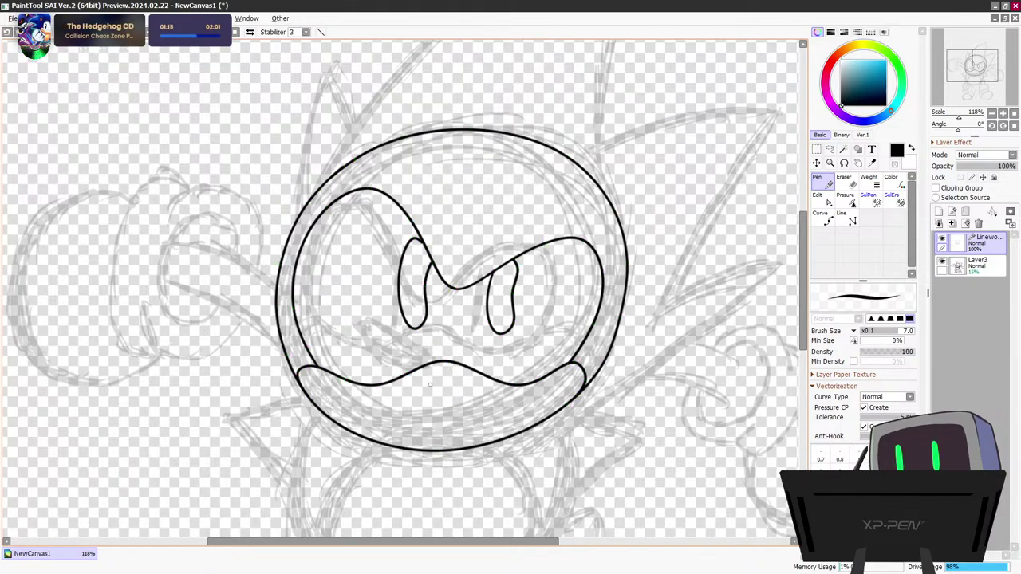
mouse_move(392, 372)
mouse_down()
mouse_move(390, 334)
mouse_move(405, 333)
mouse_move(451, 364)
mouse_move(451, 386)
mouse_move(414, 381)
mouse_up()
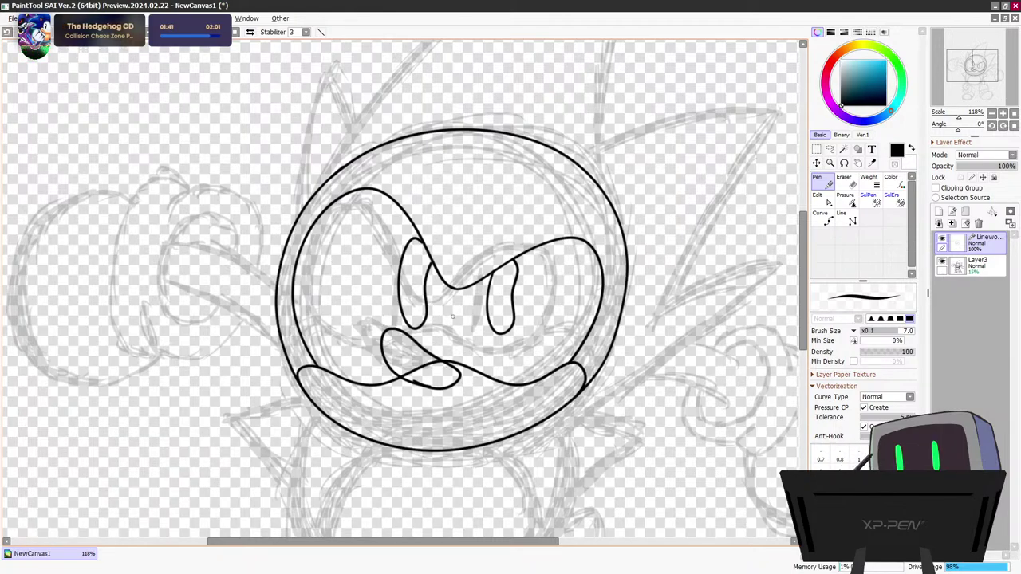
drag(384, 360, 444, 363)
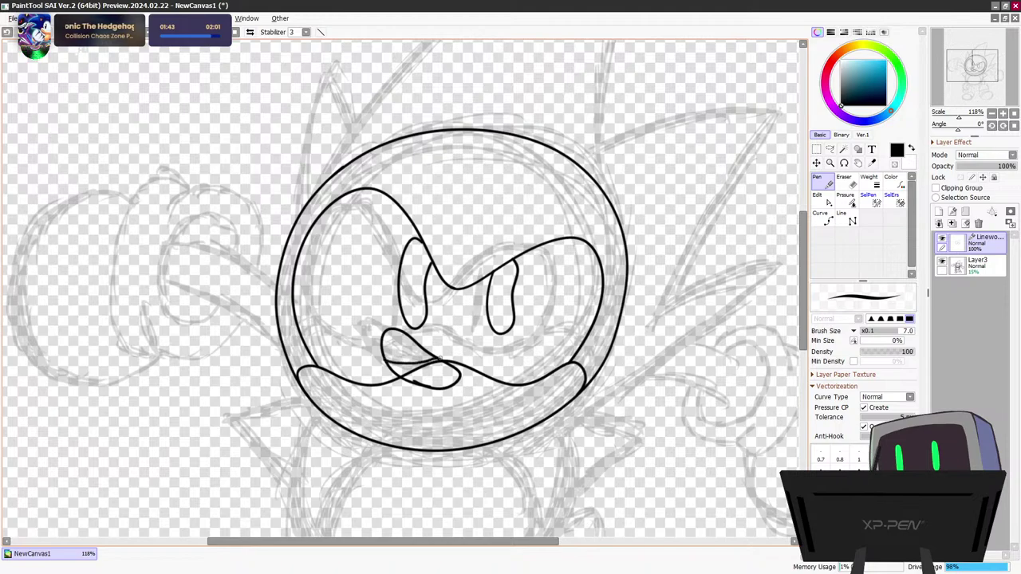
key(ctrl+z)
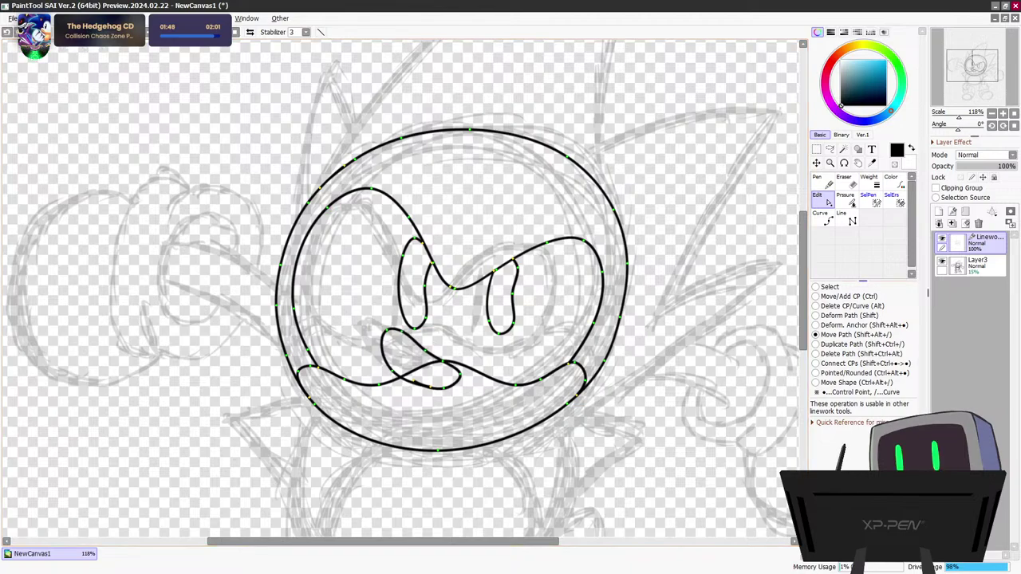
click(836, 297)
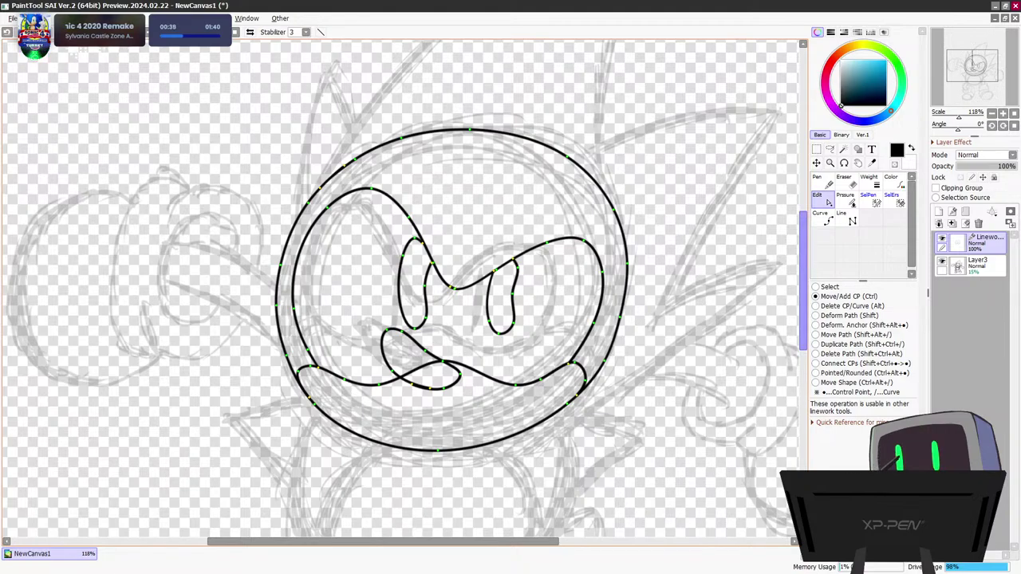
Try erasing the upper arc of the head outline between its left and right sides, and undo the erasure
scroll(398, 288, up, 3)
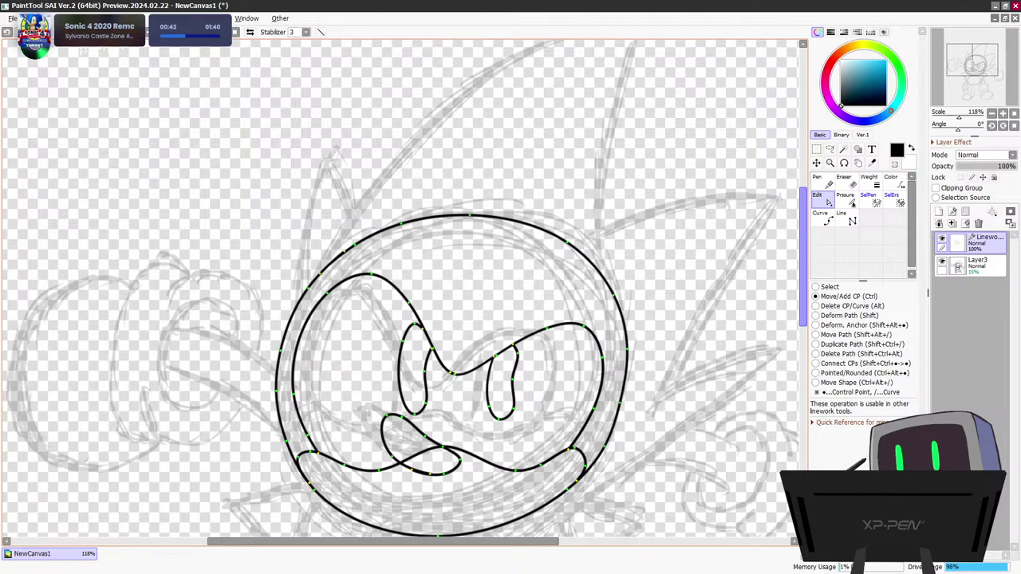
click(823, 182)
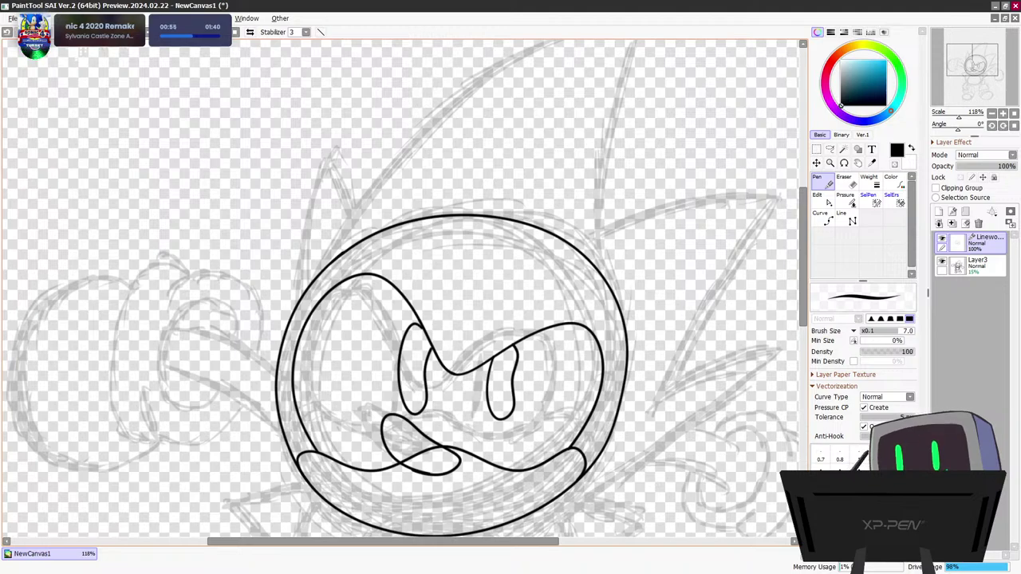
key(e)
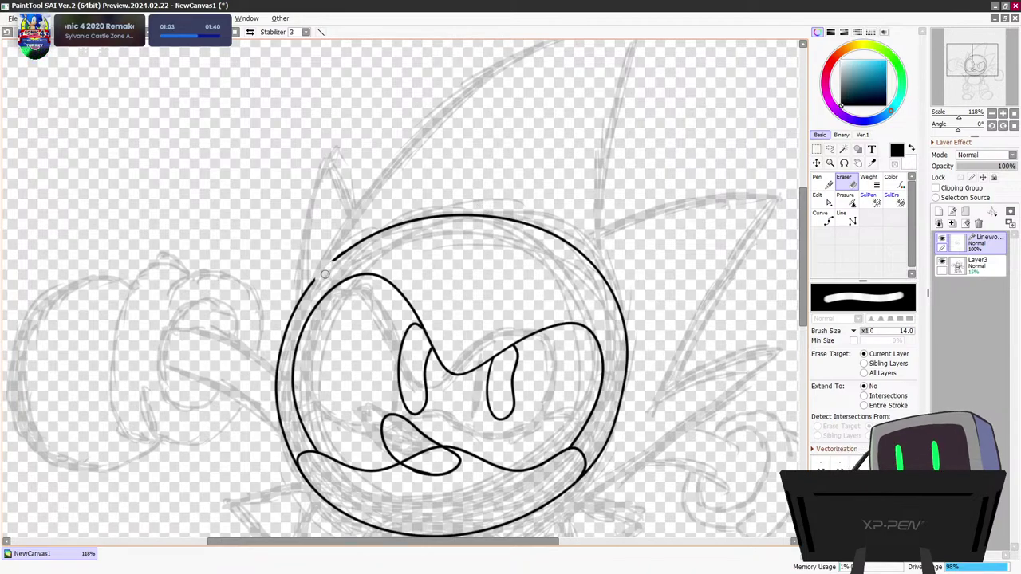
mouse_move(317, 276)
mouse_down()
mouse_move(413, 217)
mouse_move(484, 202)
mouse_move(607, 281)
mouse_up()
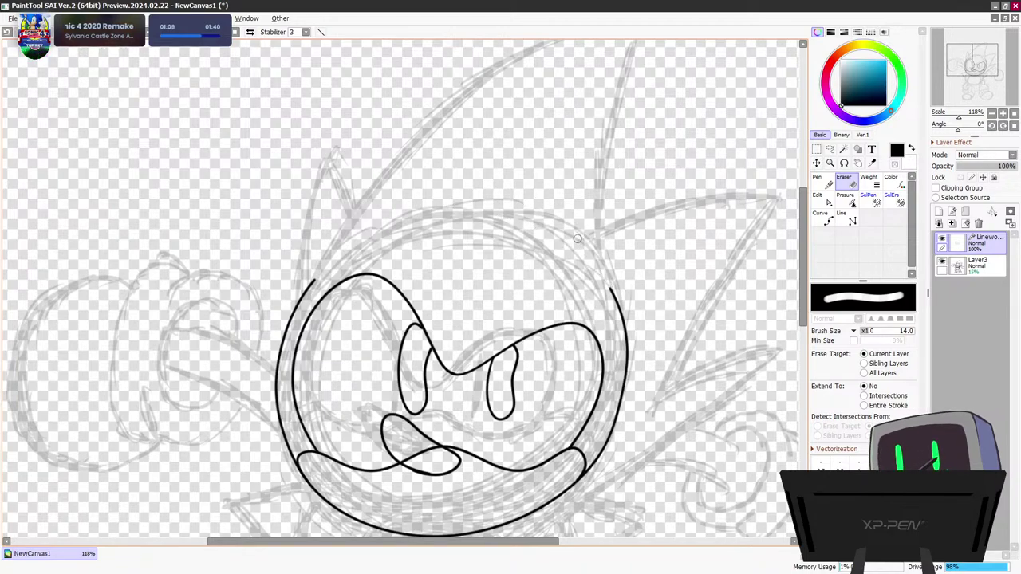
key(ctrl+z)
key(ctrl+z)
key(ctrl+z)
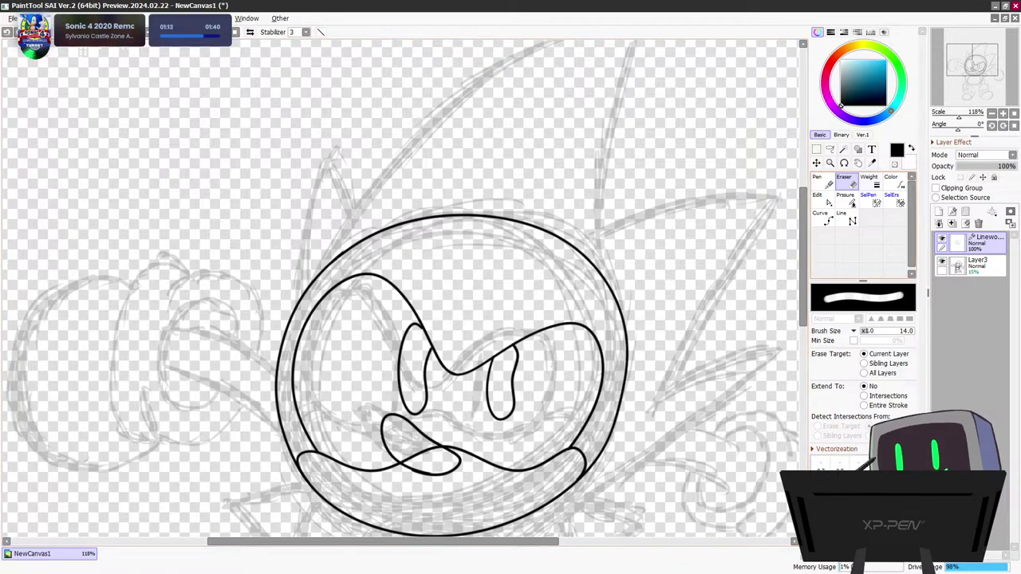
Try drawing a pointed ear rising from the head outline's upper left, and undo its strokes
key(n)
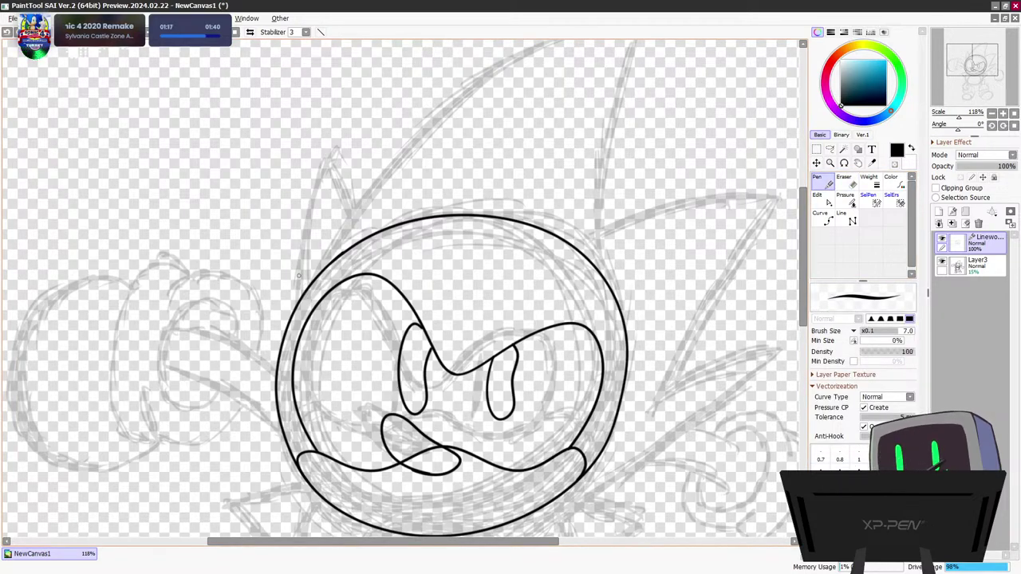
mouse_move(301, 291)
mouse_down()
mouse_move(311, 219)
mouse_move(347, 166)
mouse_move(426, 224)
mouse_up()
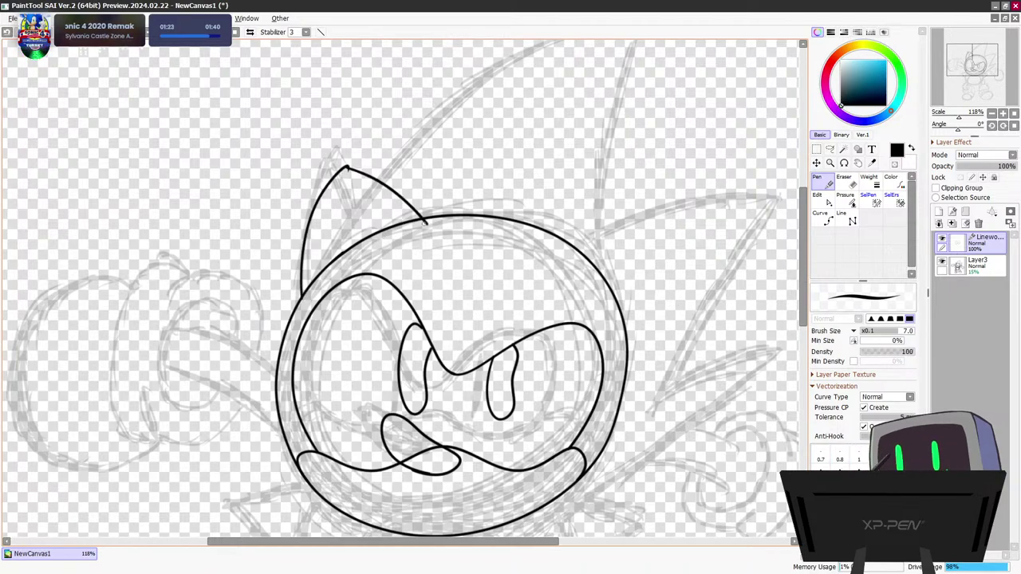
key(ctrl+z)
key(ctrl+z)
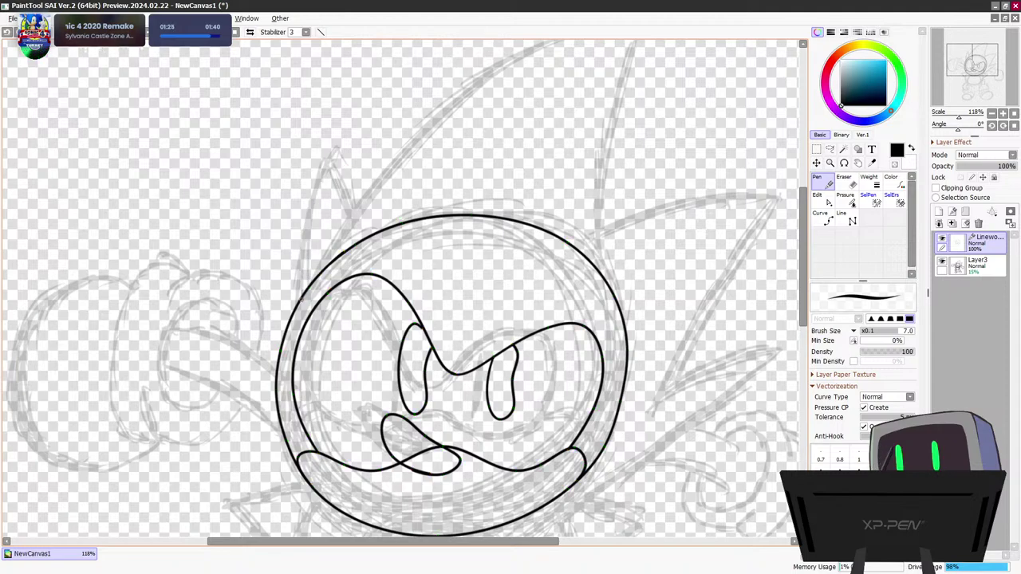
Ink the outer edge of the left ear as a curve rising from the head outline to the ear tip
mouse_move(302, 297)
mouse_down()
mouse_move(320, 218)
mouse_move(359, 163)
mouse_up()
key(ctrl+z)
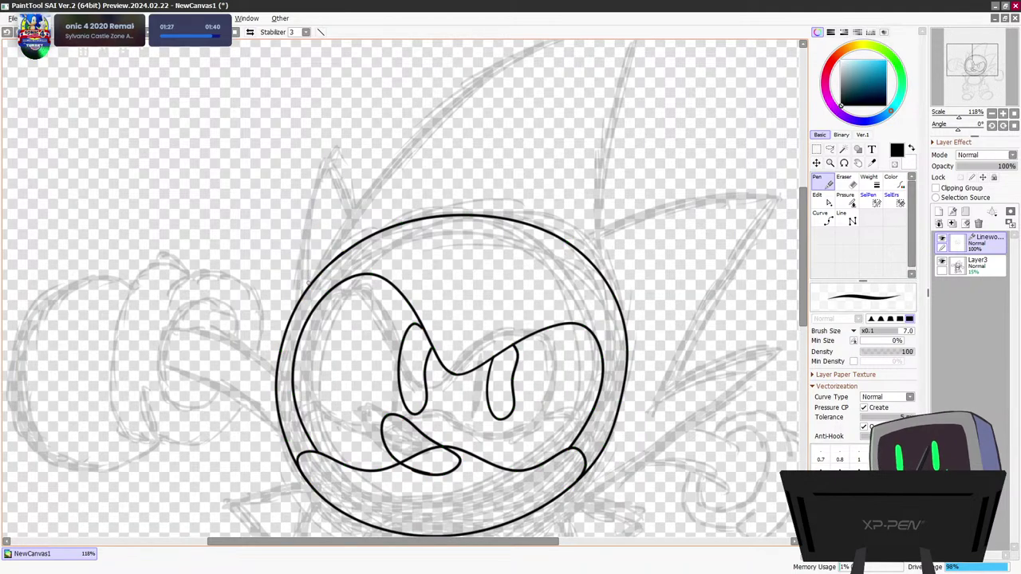
mouse_move(307, 286)
mouse_down()
mouse_move(345, 151)
mouse_move(416, 229)
mouse_up()
key(ctrl+z)
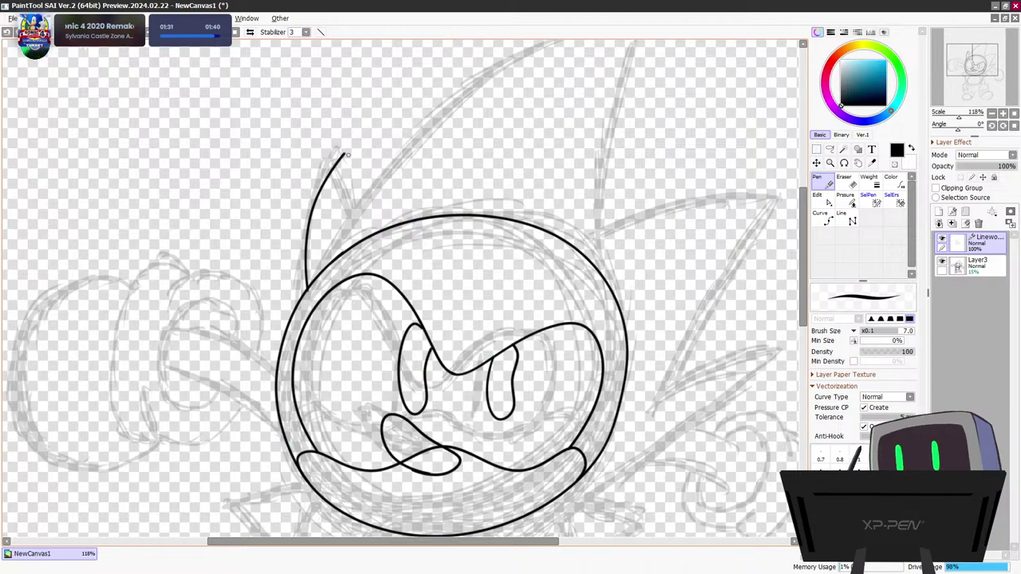
mouse_move(344, 152)
mouse_down()
mouse_move(399, 188)
mouse_move(419, 226)
mouse_up()
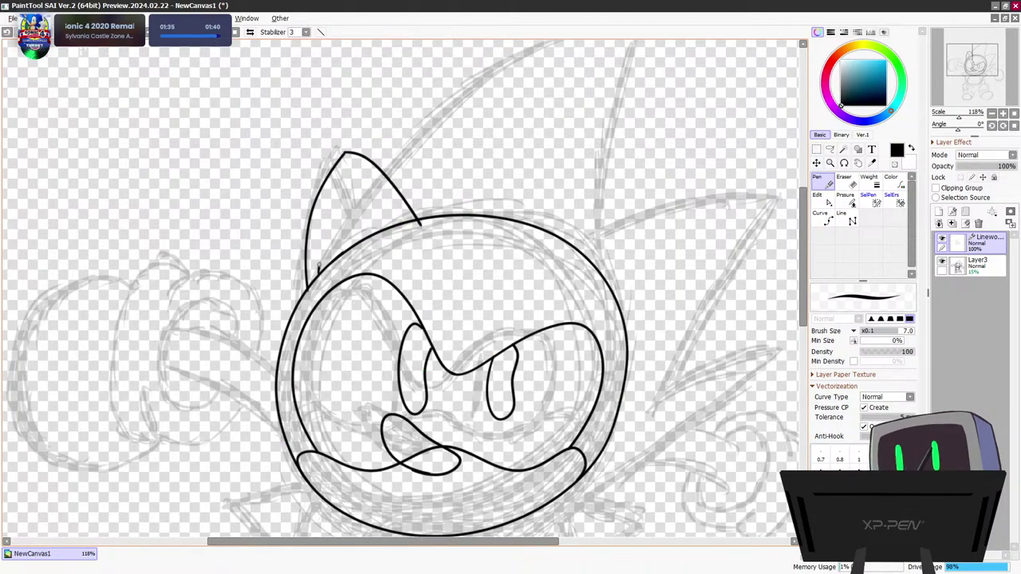
drag(319, 268, 348, 182)
key(ctrl+z)
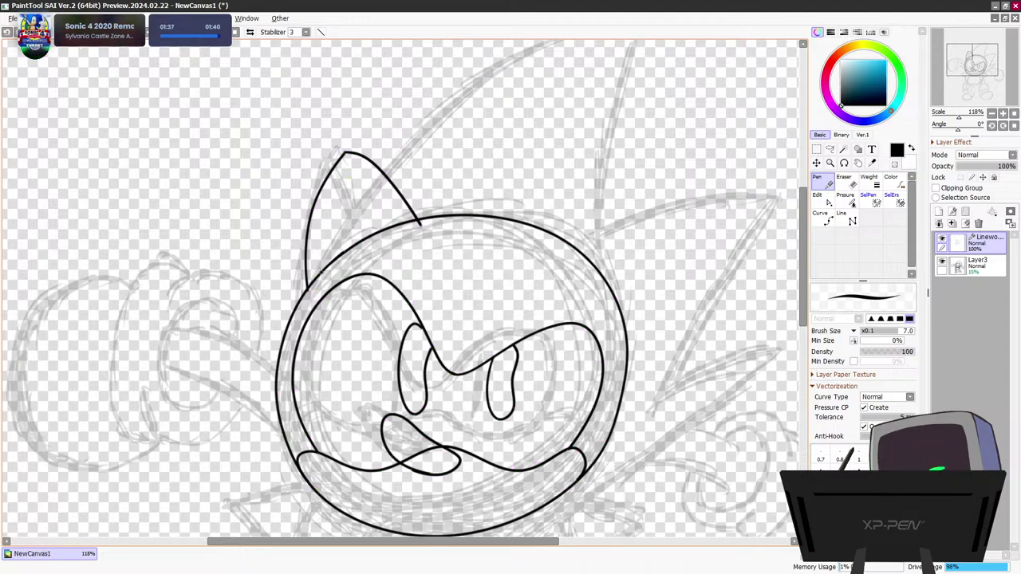
mouse_move(319, 275)
mouse_down()
mouse_move(320, 230)
mouse_move(341, 185)
mouse_move(382, 230)
mouse_up()
key(ctrl+z)
drag(342, 184, 384, 224)
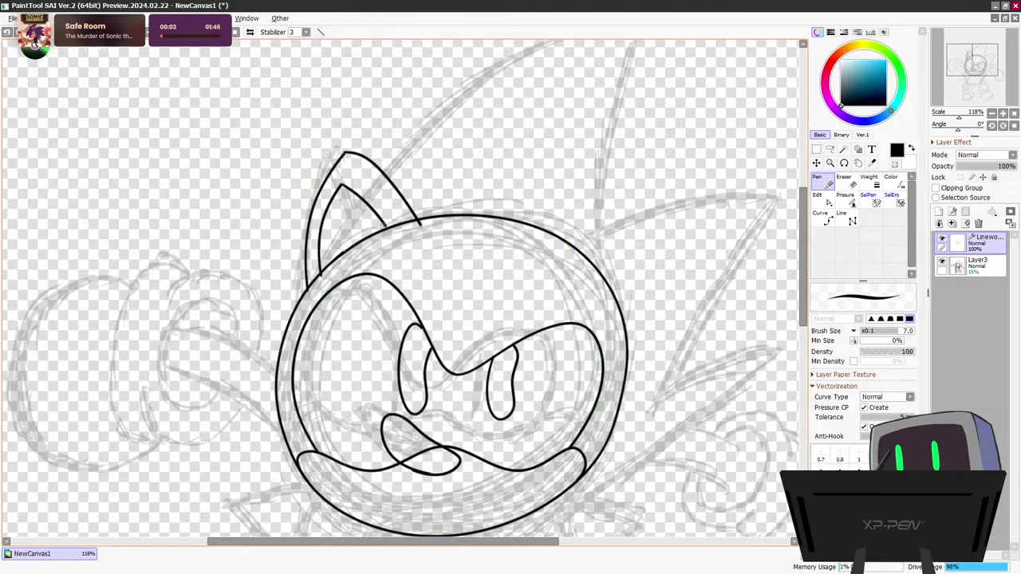
key(ctrl+z)
key(ctrl+z)
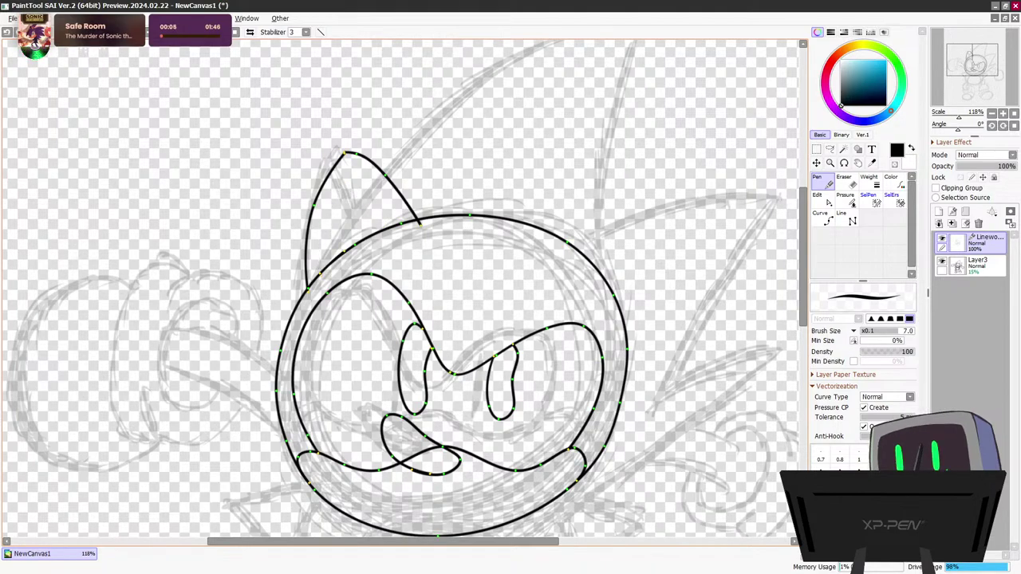
key(ctrl+z)
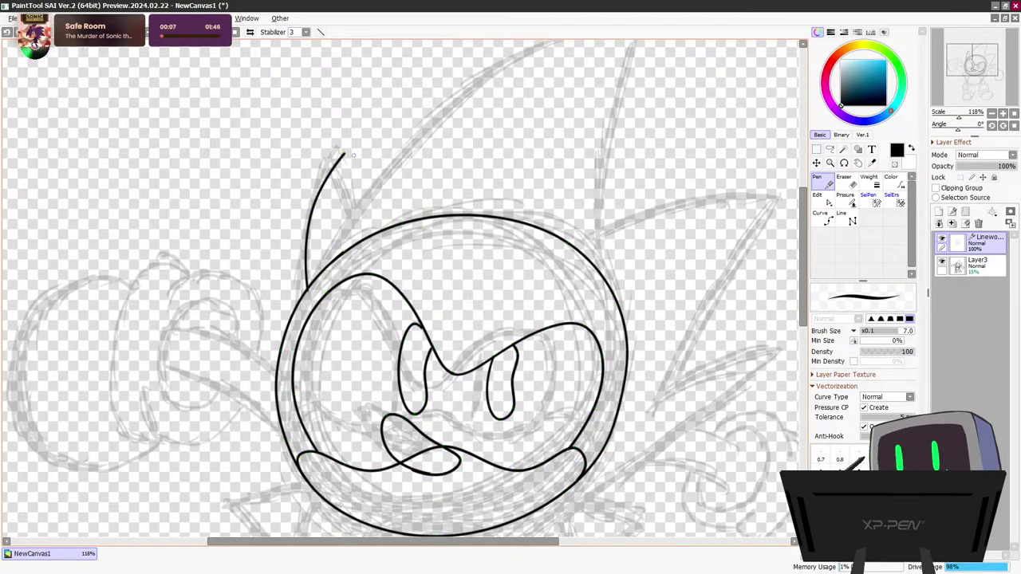
Ink the left ear's short upper edge and pointed inner-ear outline, and move the inner outline's control points so its base meets the head
drag(344, 152, 411, 180)
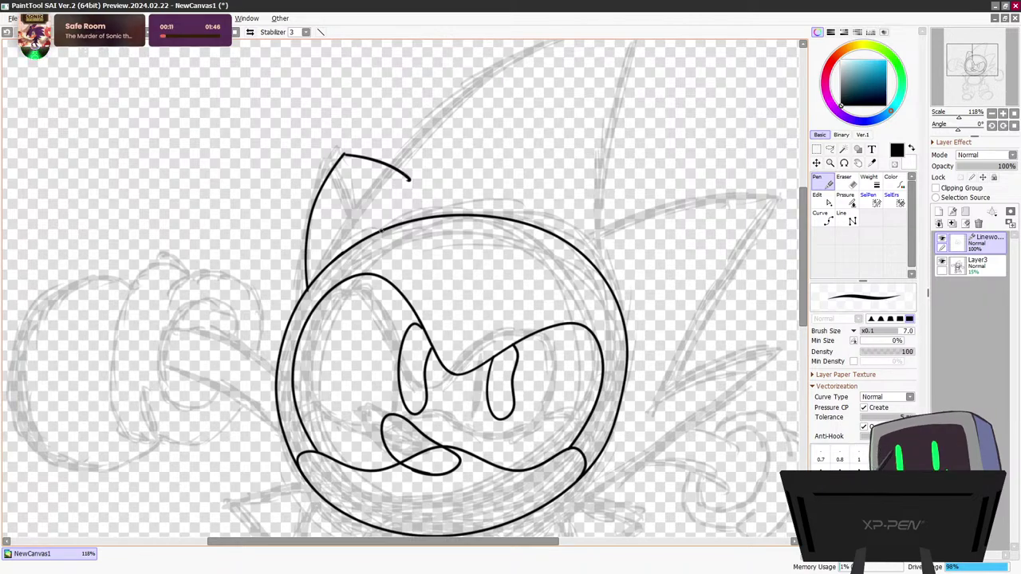
mouse_move(381, 230)
mouse_down()
mouse_move(349, 176)
mouse_move(329, 210)
mouse_move(319, 269)
mouse_up()
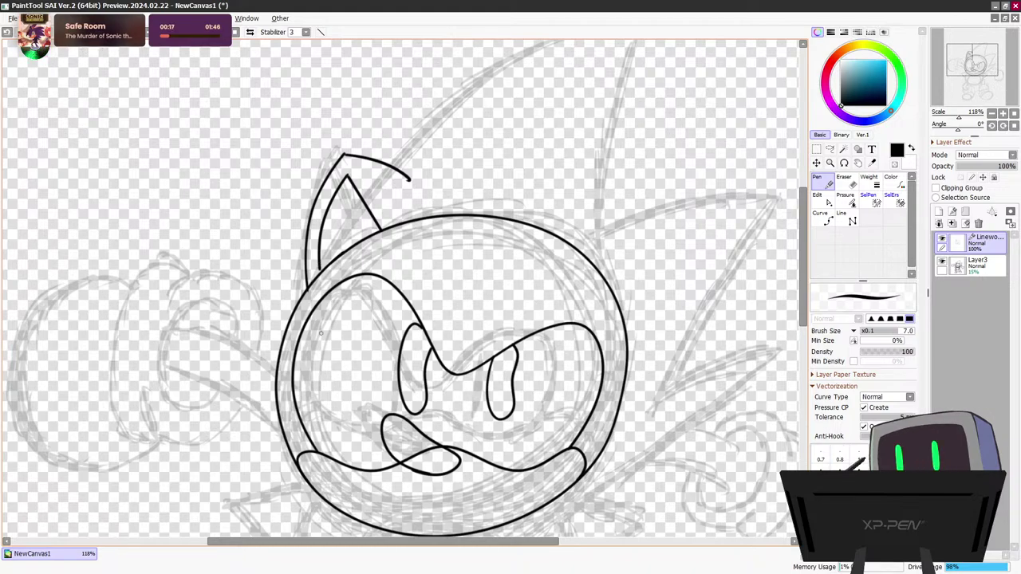
click(822, 198)
drag(320, 269, 319, 273)
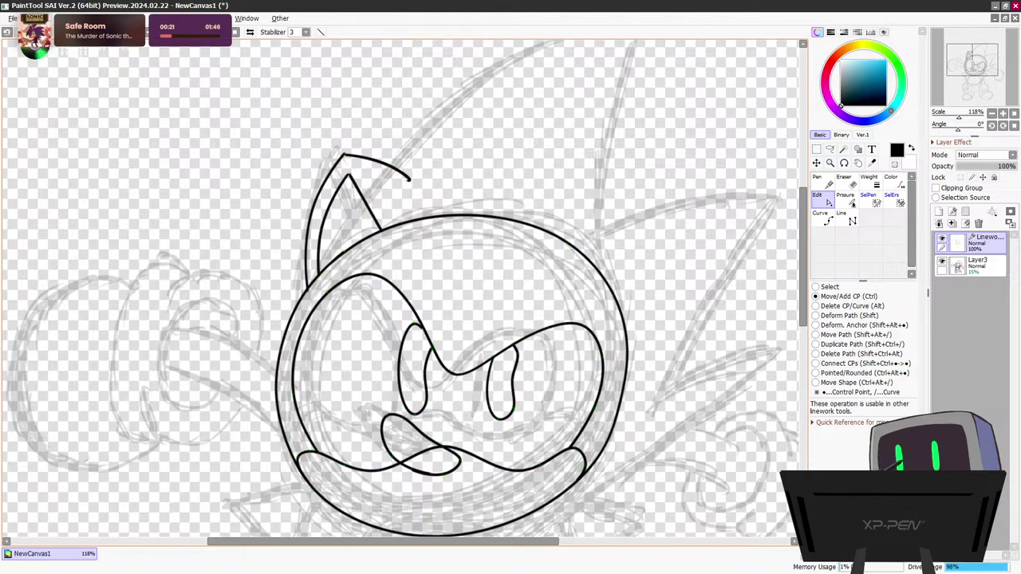
drag(349, 174, 347, 176)
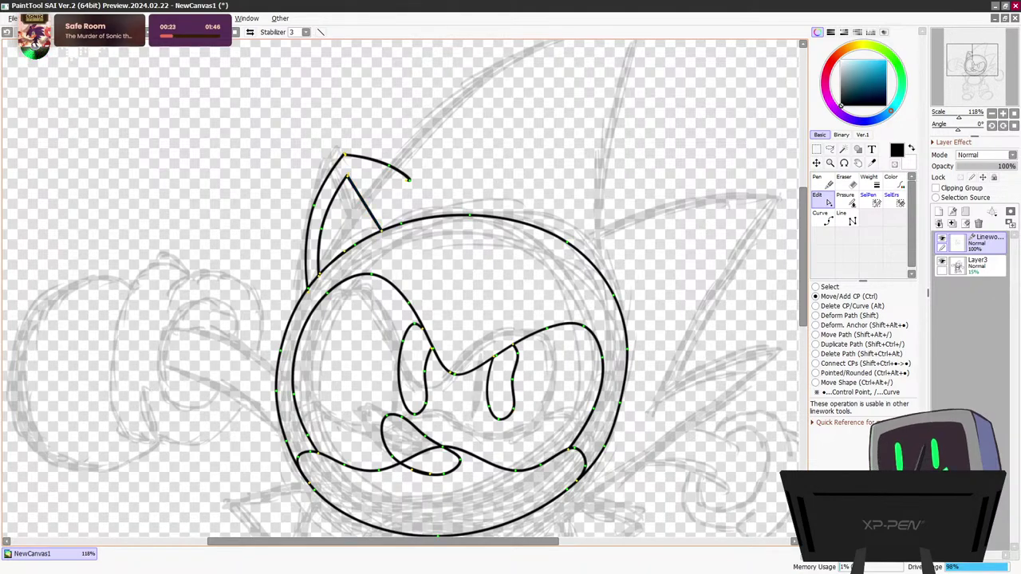
drag(381, 231, 397, 225)
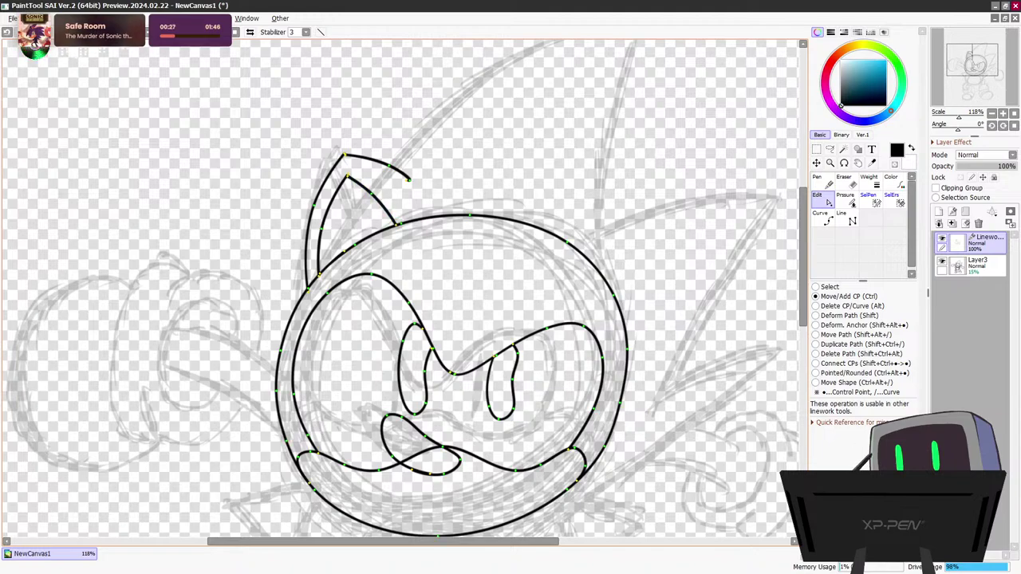
Reshape the left ear's upper edge by moving its control points, extending the loose end outward and curving it down toward the head
key(ctrl)
drag(409, 180, 431, 197)
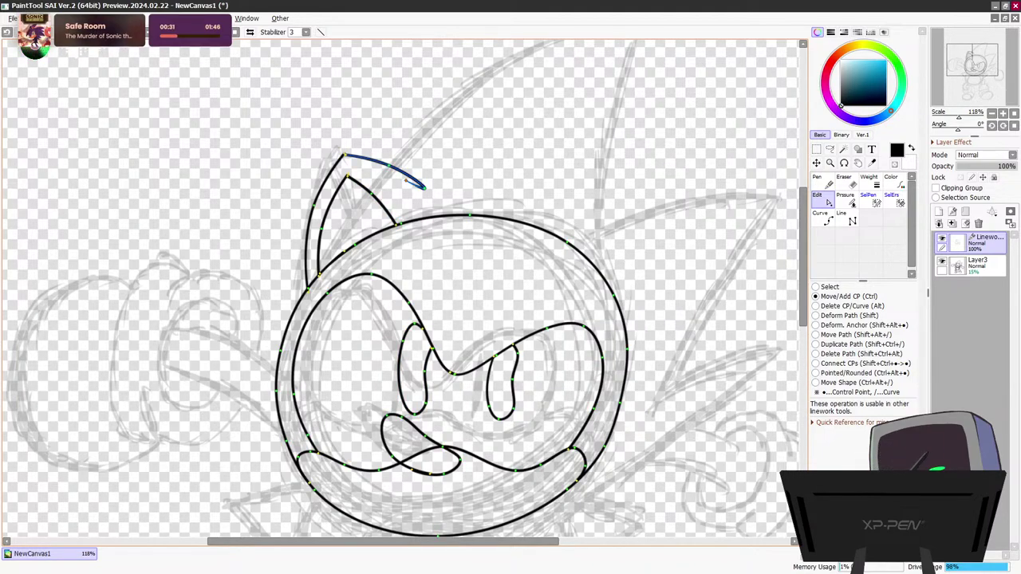
key(ctrl)
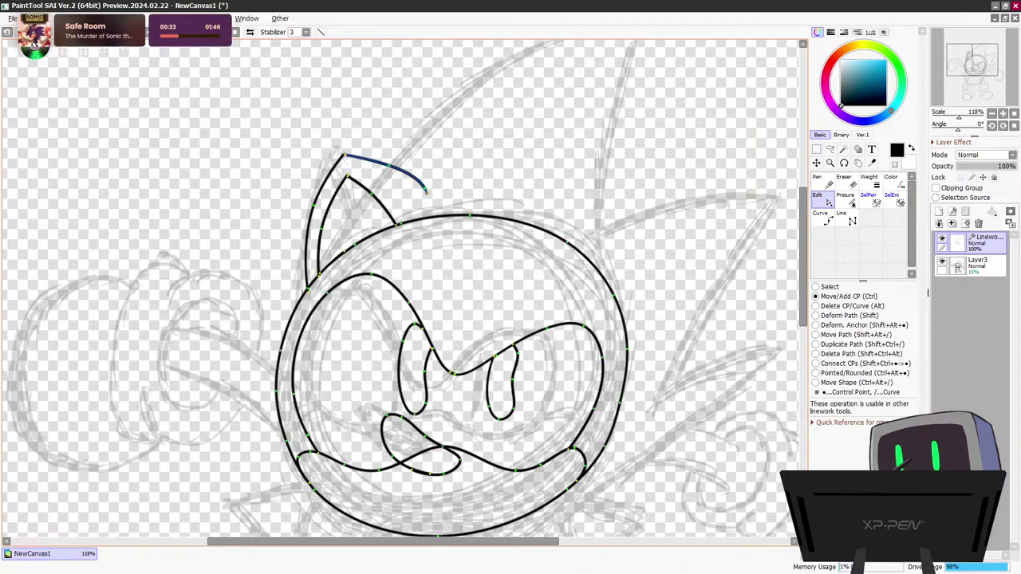
drag(389, 165, 405, 170)
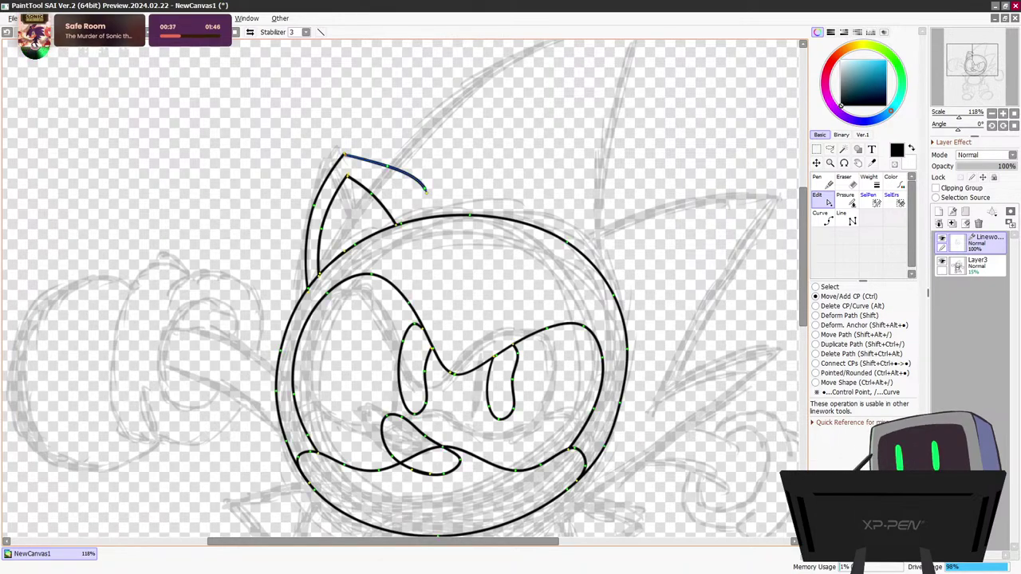
drag(344, 155, 344, 153)
mouse_move(425, 189)
mouse_down()
mouse_move(410, 182)
mouse_move(429, 196)
mouse_up()
key(ctrl+z)
key(ctrl+z)
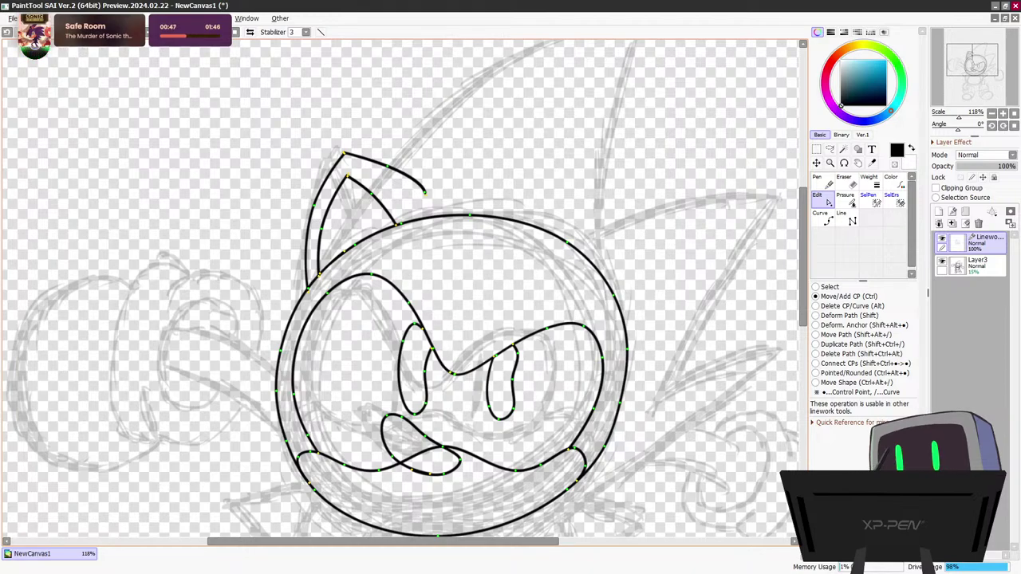
key(n)
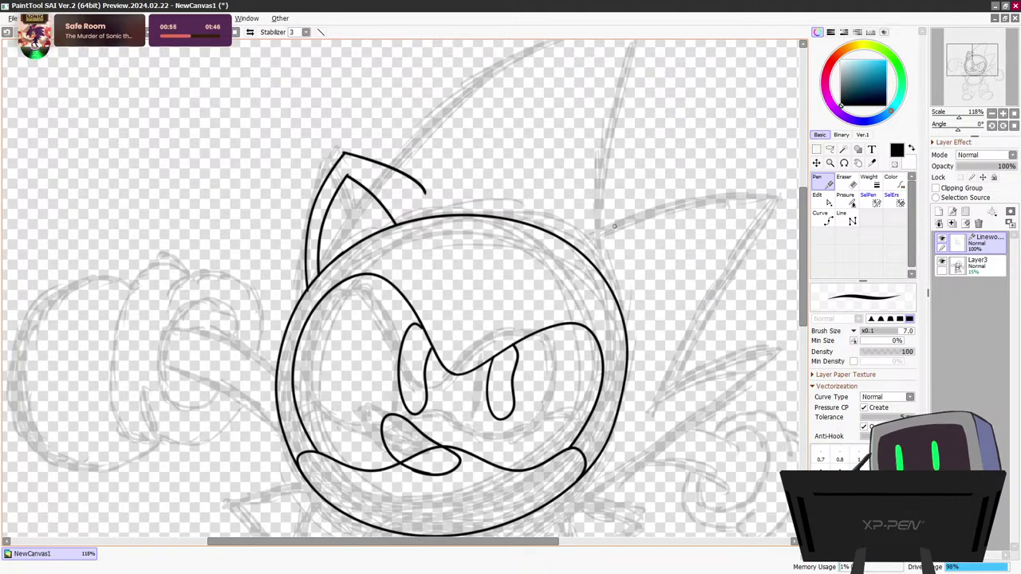
mouse_move(614, 287)
mouse_down()
mouse_move(611, 222)
mouse_move(587, 172)
mouse_up()
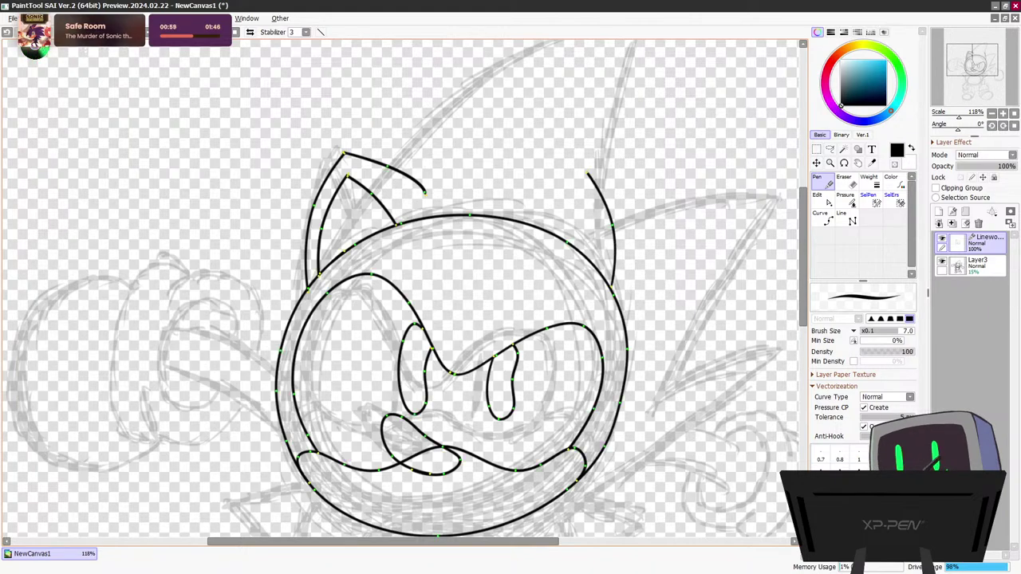
key(ctrl+z)
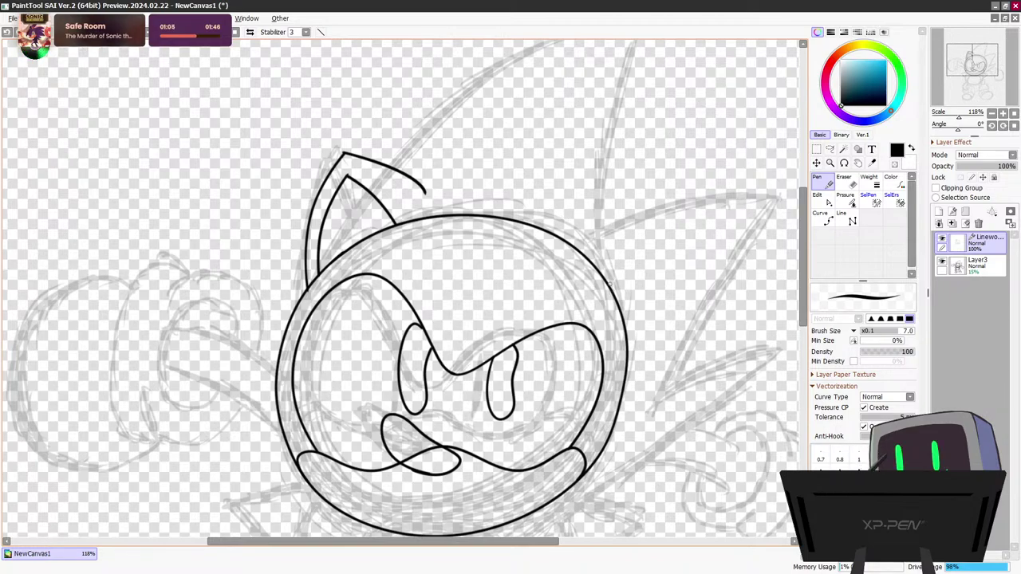
drag(618, 297, 612, 190)
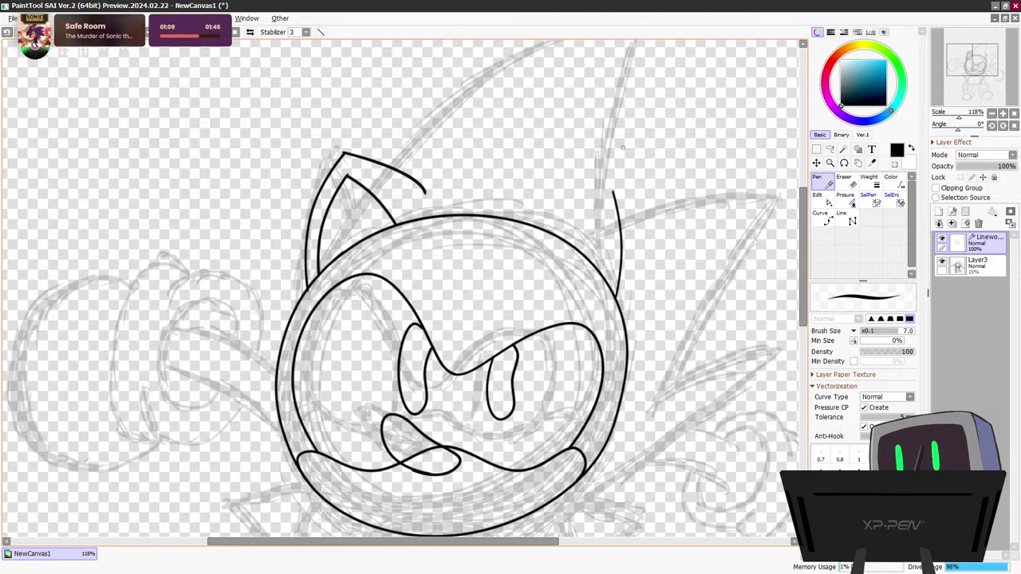
drag(612, 190, 542, 205)
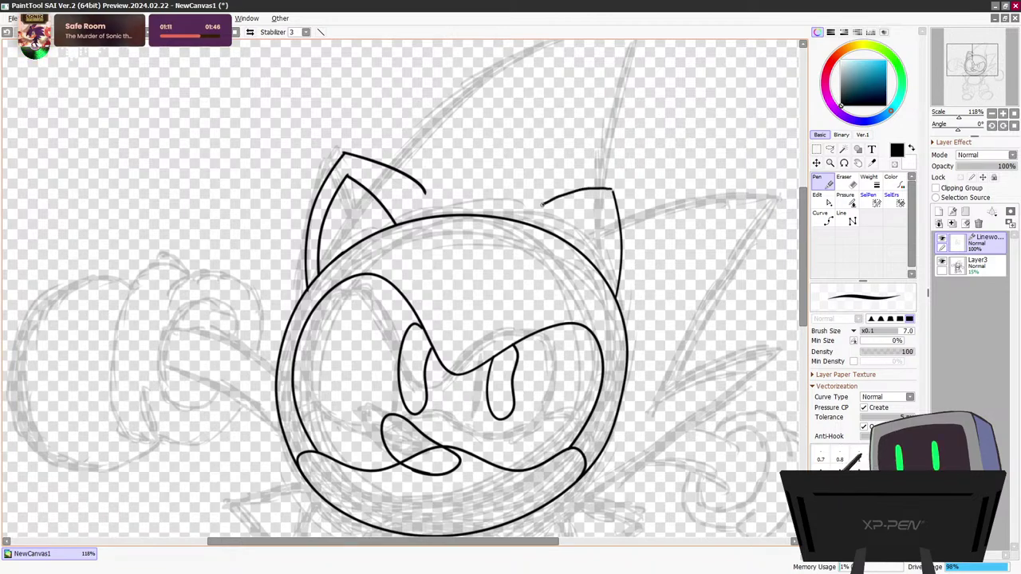
key(ctrl+z)
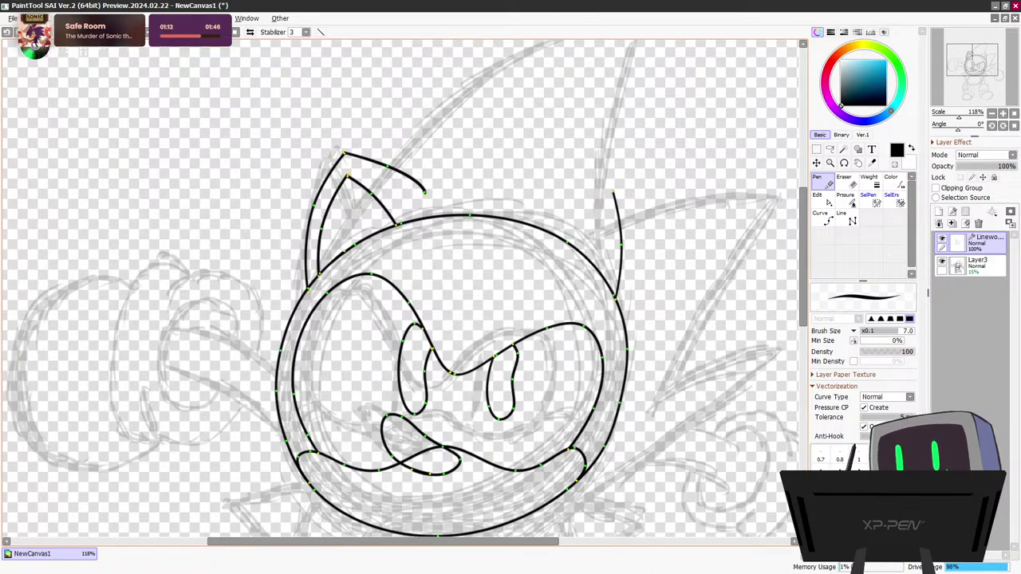
click(822, 200)
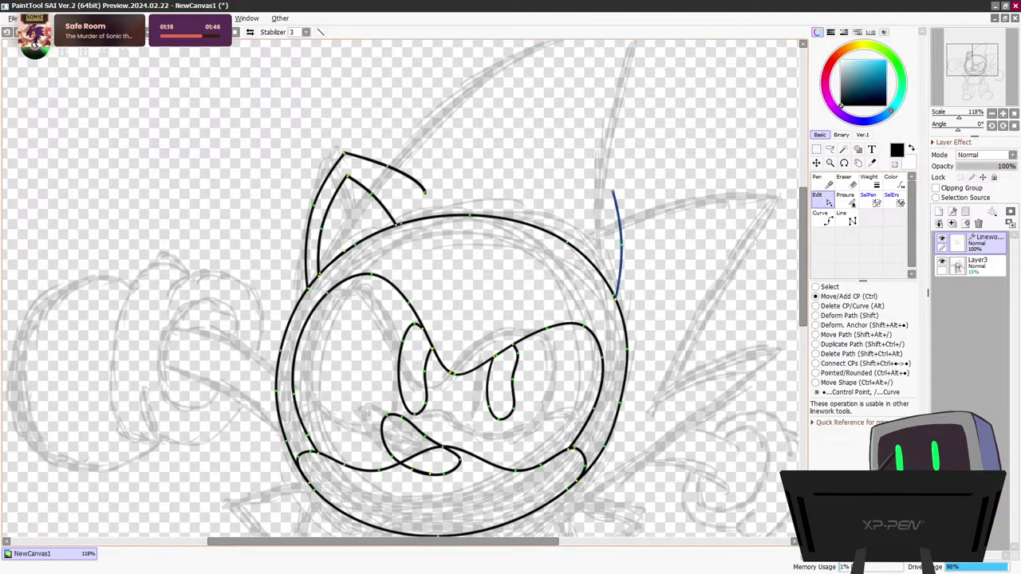
drag(613, 191, 620, 192)
drag(621, 245, 628, 241)
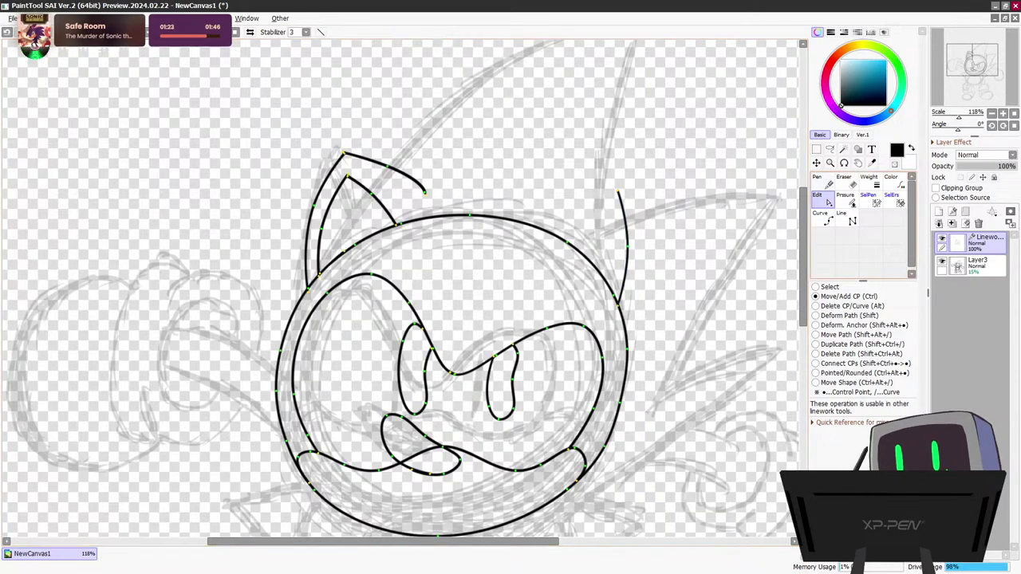
click(823, 182)
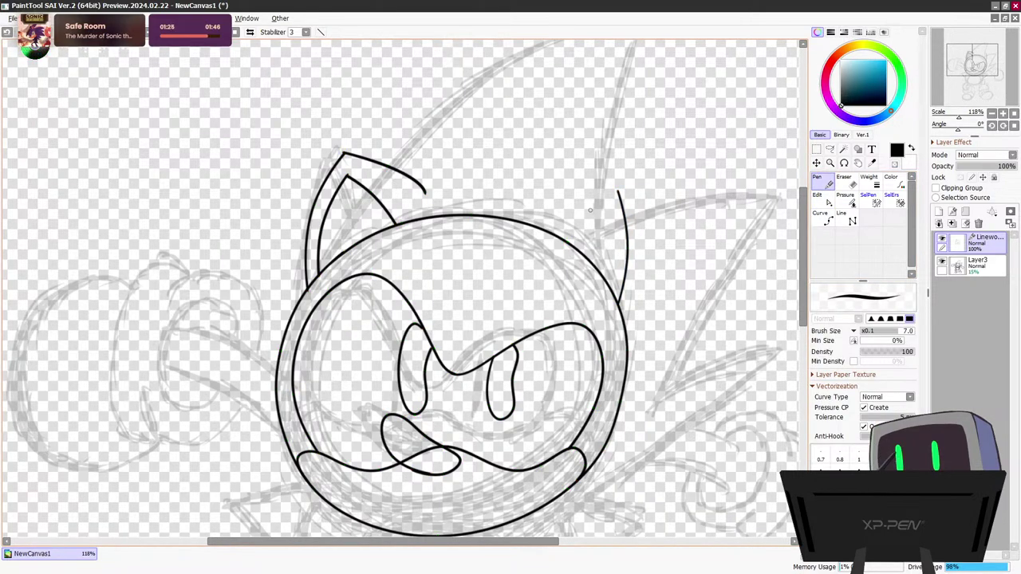
drag(596, 190, 508, 216)
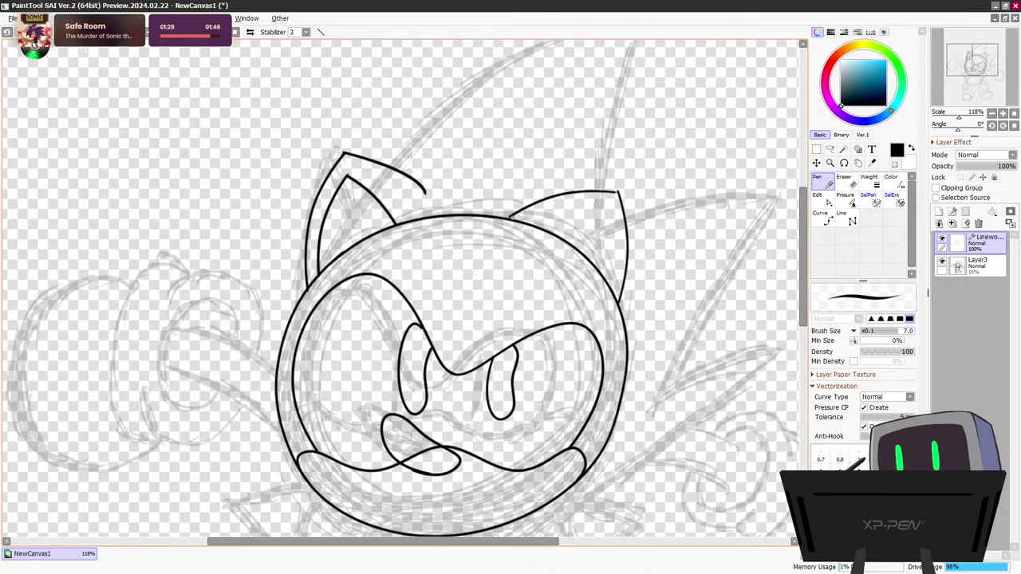
key(ctrl+z)
drag(619, 189, 536, 230)
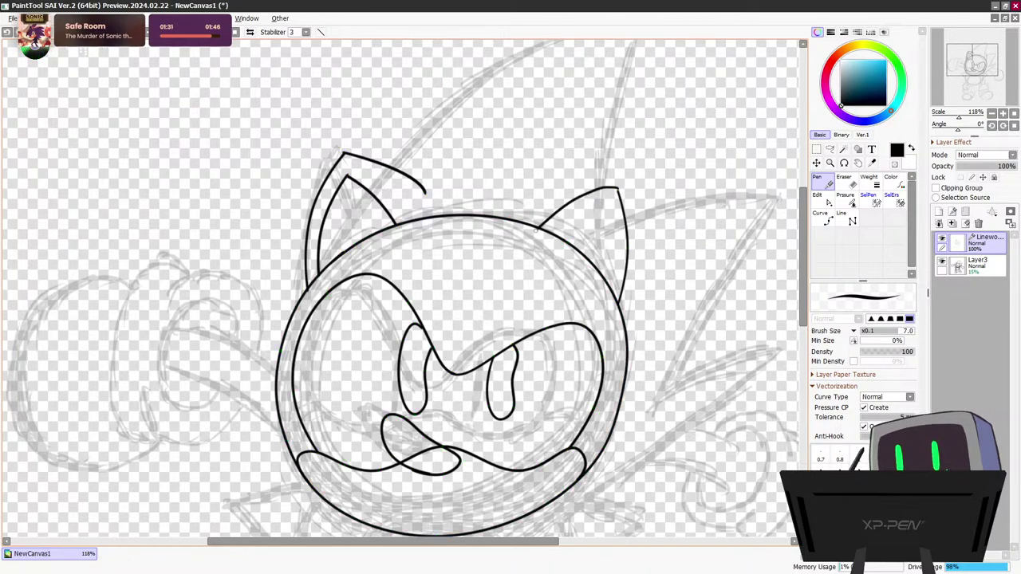
key(ctrl+z)
drag(618, 190, 539, 226)
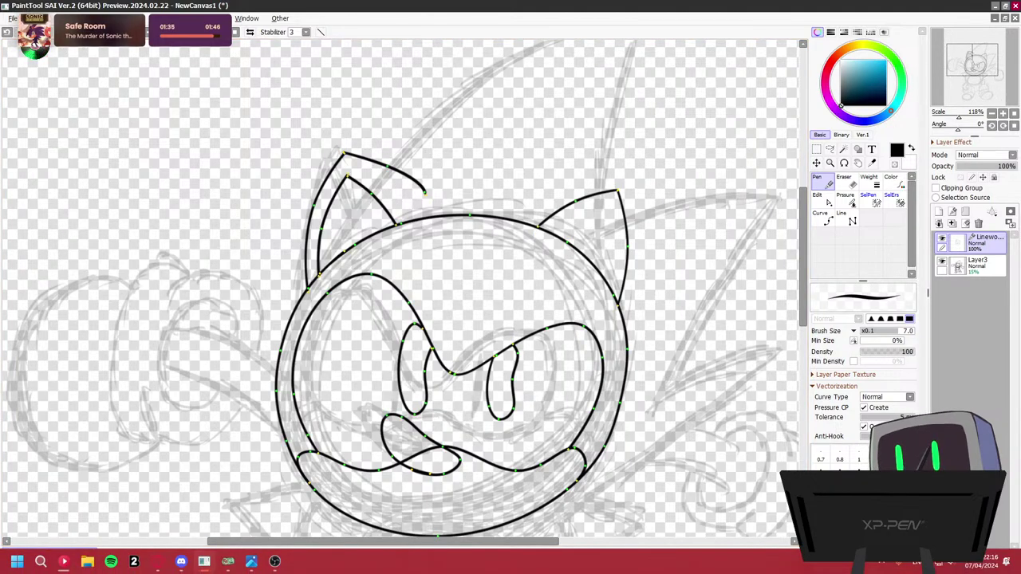
key(ctrl+z)
key(ctrl+z)
key(ctrl+z)
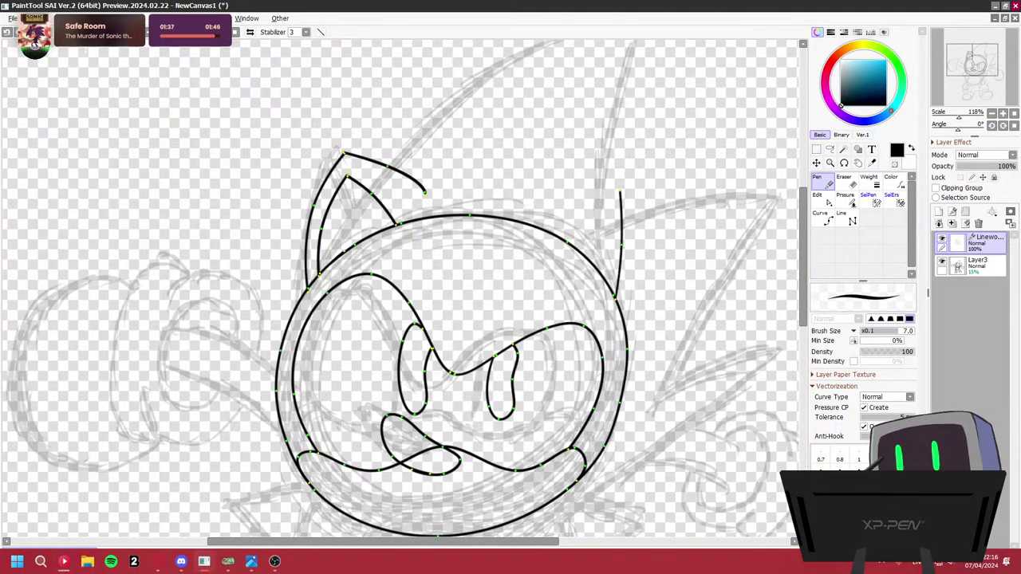
key(ctrl+z)
key(ctrl+z)
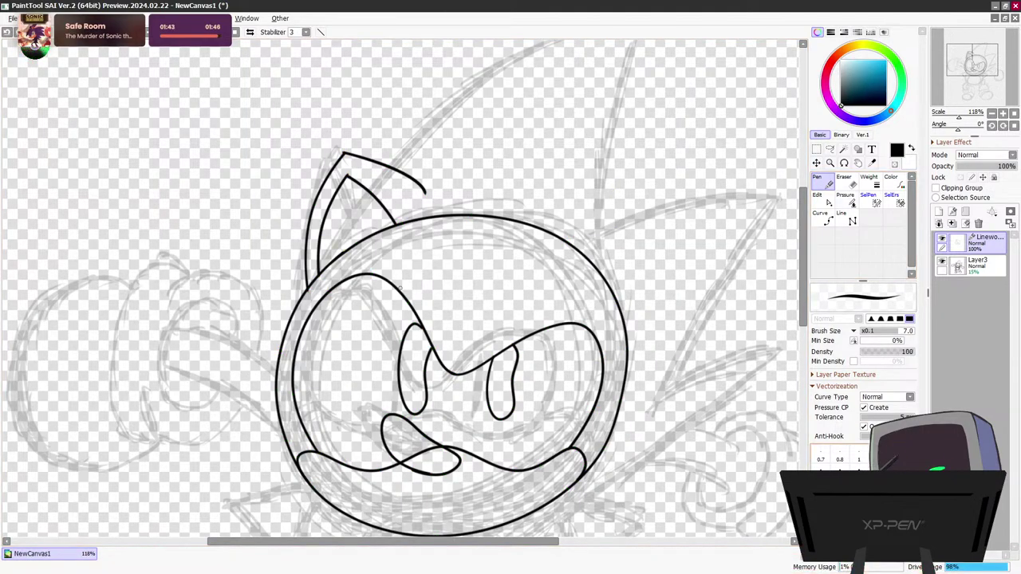
Select the left ear's outer and inner outlines and move both paths slightly upward together
click(823, 199)
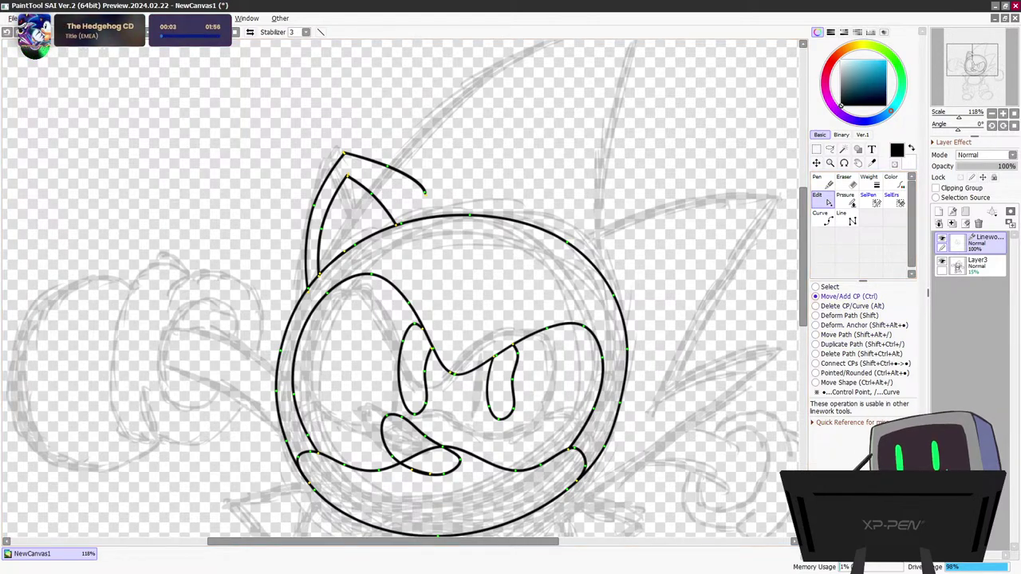
click(830, 287)
drag(226, 116, 453, 192)
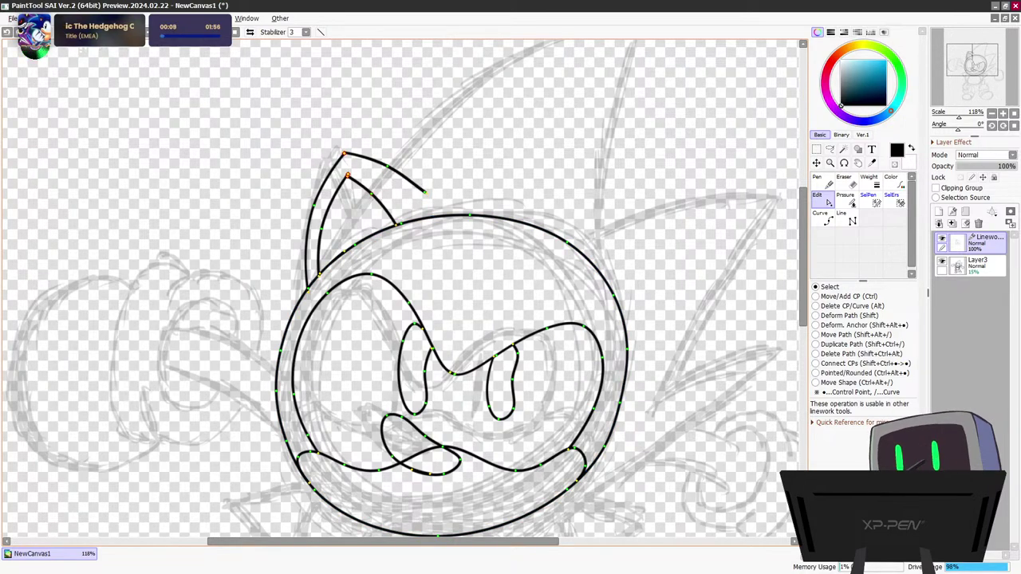
ctrl+click(425, 192)
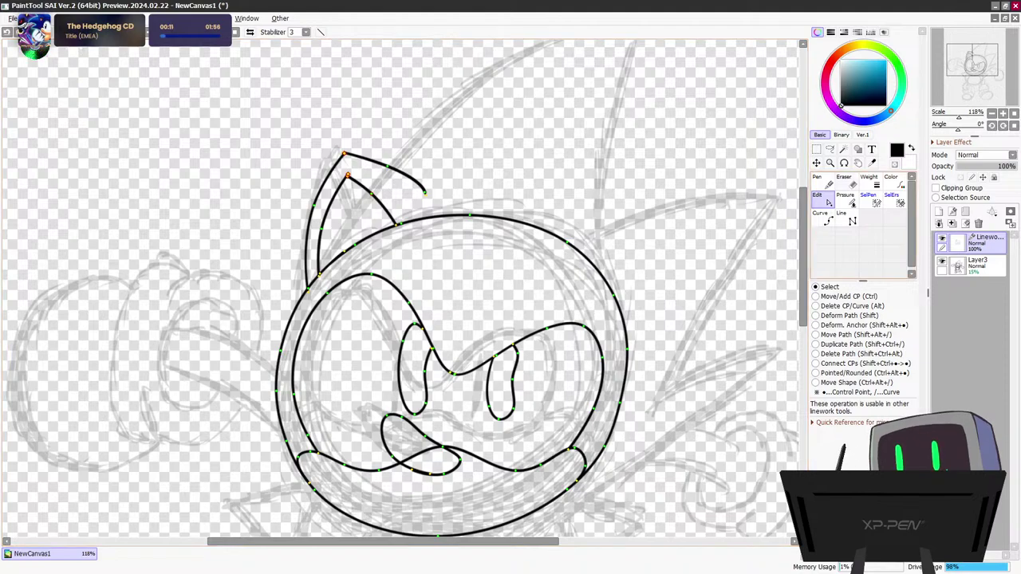
key(ctrl)
key(shift+ctrl)
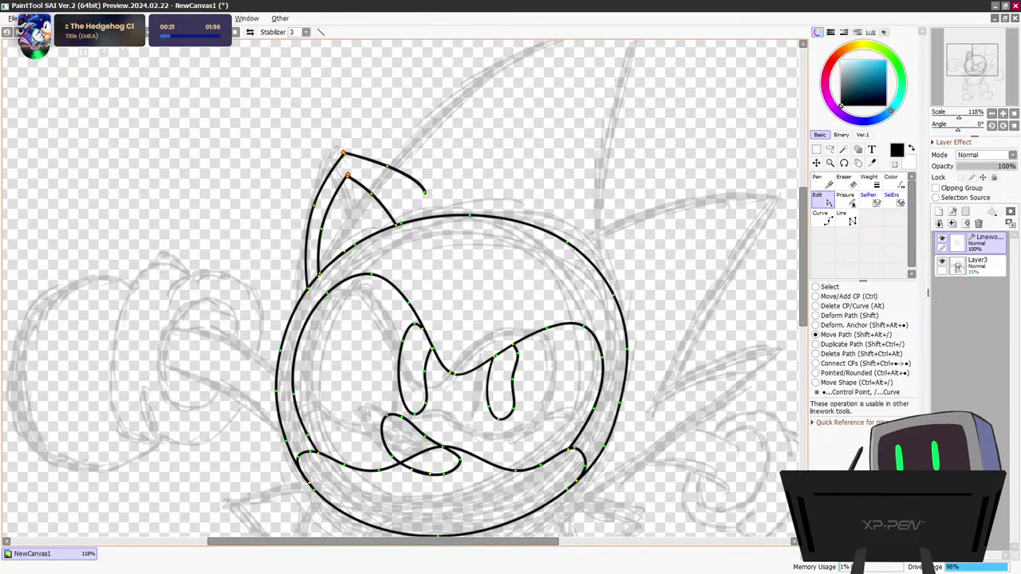
mouse_move(372, 194)
mouse_down()
mouse_move(375, 172)
mouse_move(369, 177)
mouse_up()
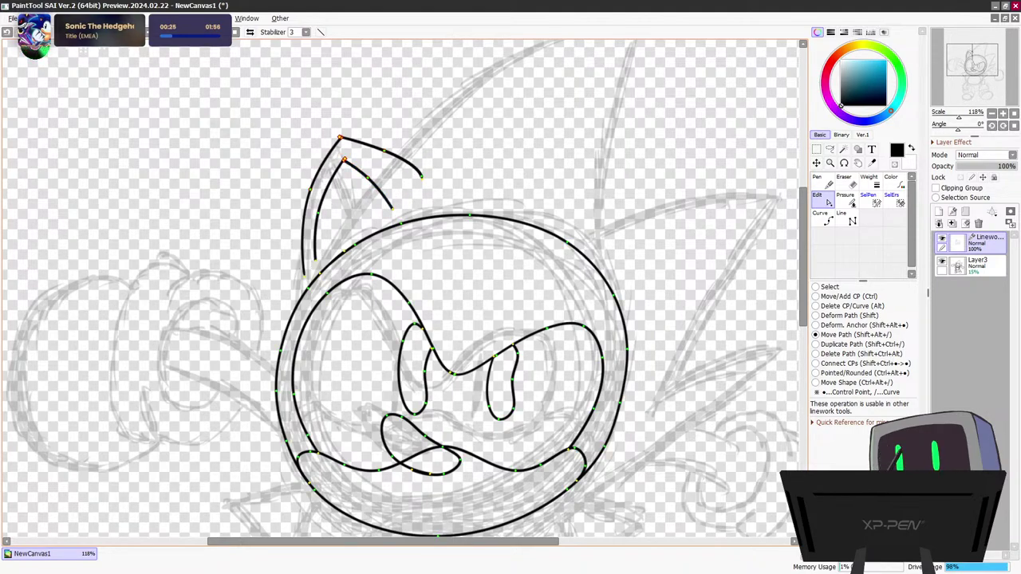
Undo the last upward move of the left ear's outer and inner outlines
key(ctrl+z)
key(ctrl+t)
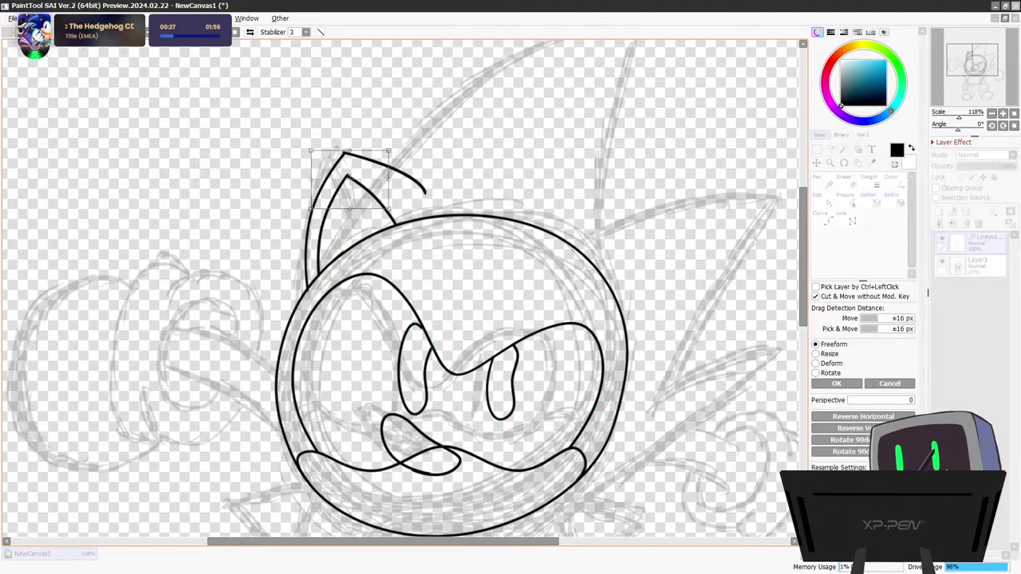
key(Escape)
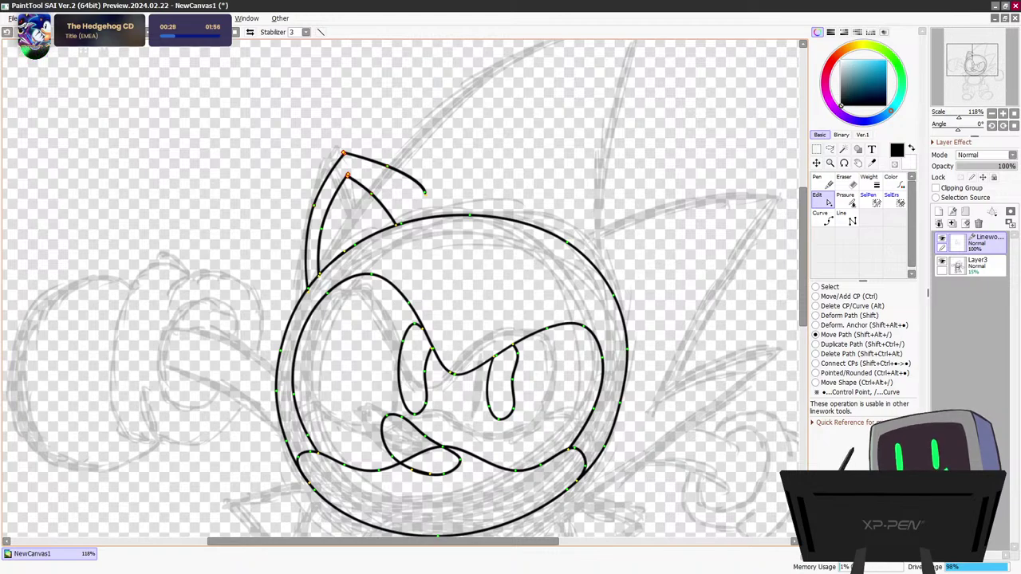
Place a copy of the left ear's outlines on its own linework layer, flipped horizontally and positioned on the head's right side
key(ctrl+t)
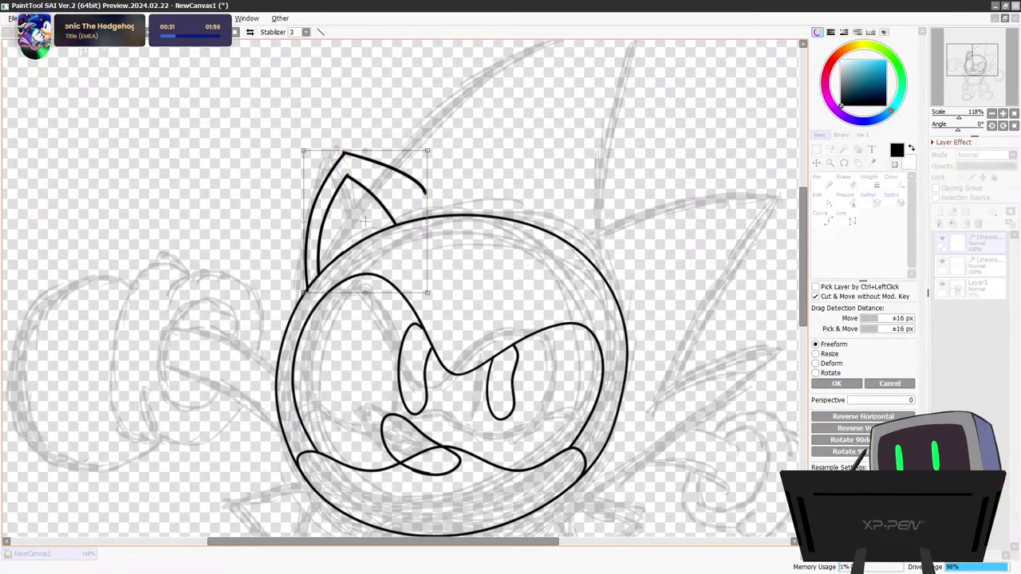
drag(366, 220, 616, 187)
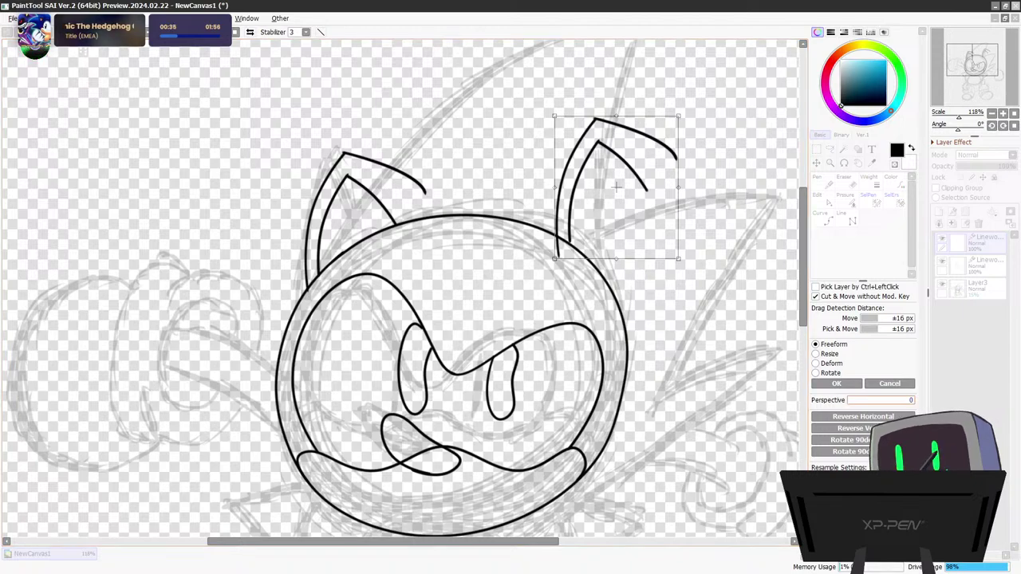
click(864, 416)
mouse_move(617, 186)
mouse_down()
mouse_move(594, 229)
mouse_move(570, 232)
mouse_move(592, 234)
mouse_up()
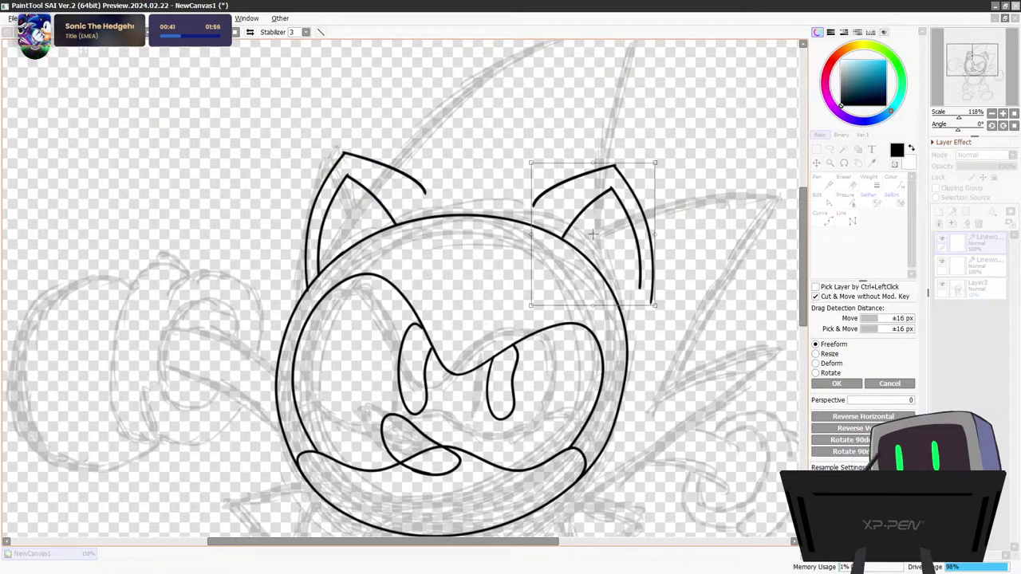
Rotate the mirrored right ear slightly clockwise, nudge it down against the head outline, and apply the transform
drag(672, 151, 677, 176)
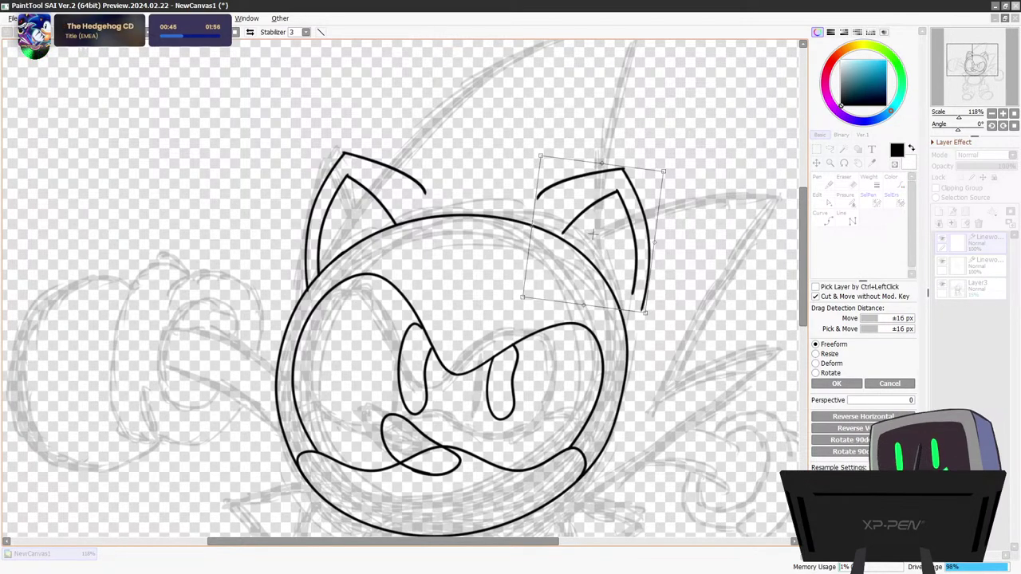
drag(677, 175, 681, 181)
drag(593, 234, 594, 240)
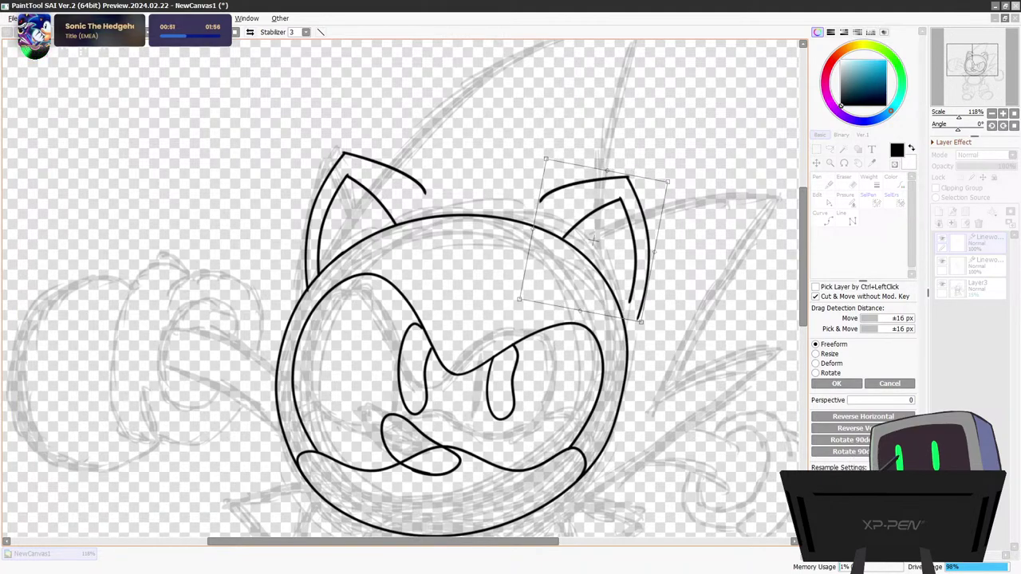
key(Return)
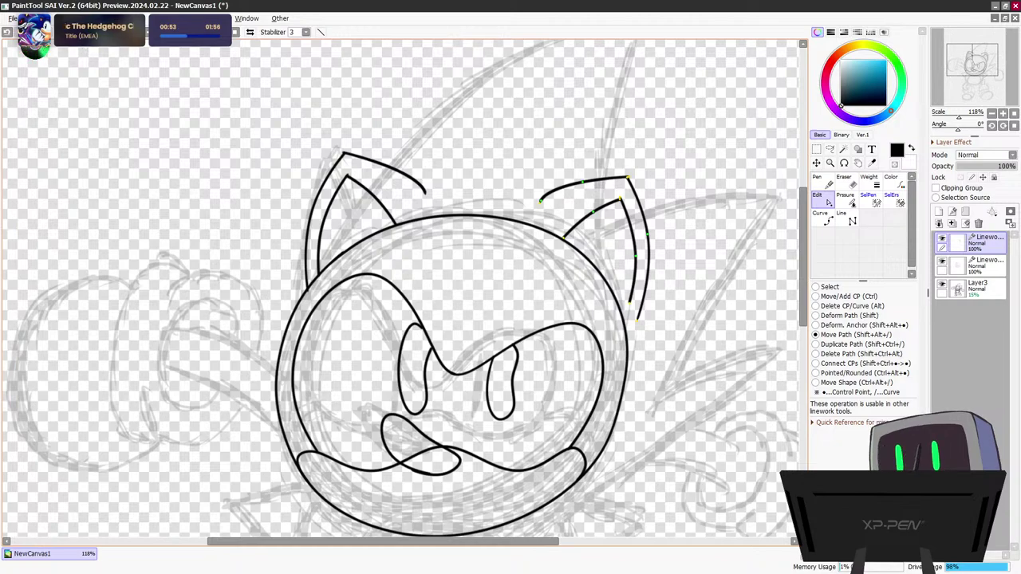
Move the lower end points of the right ear's inner and outer outlines toward the head outline
drag(635, 255, 628, 257)
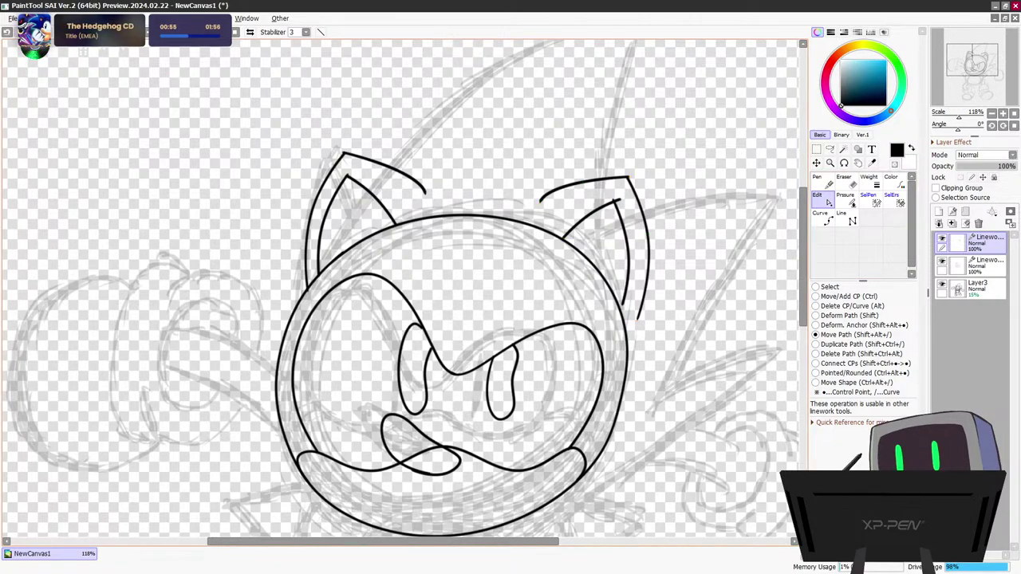
key(ctrl+z)
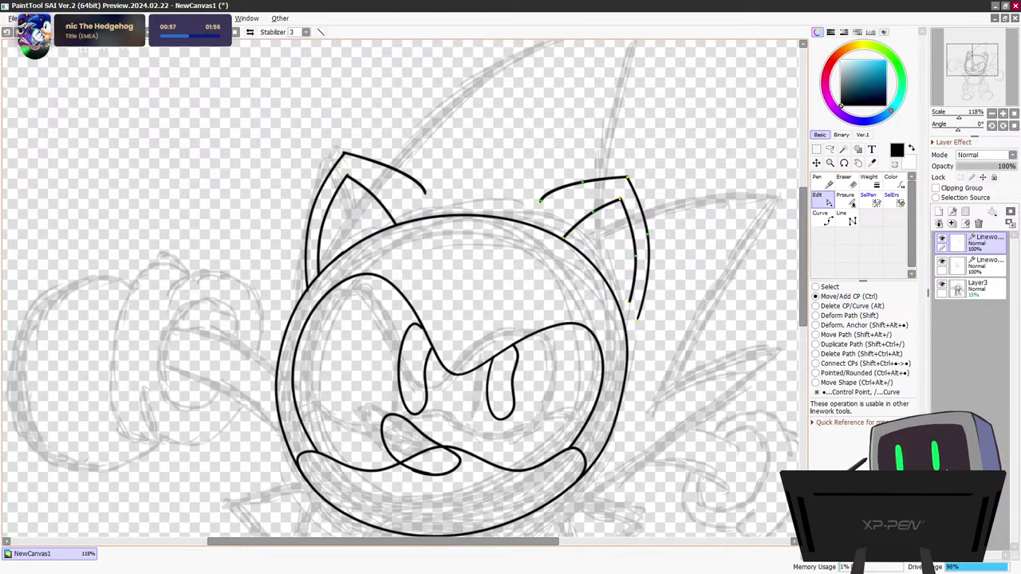
drag(630, 303, 625, 313)
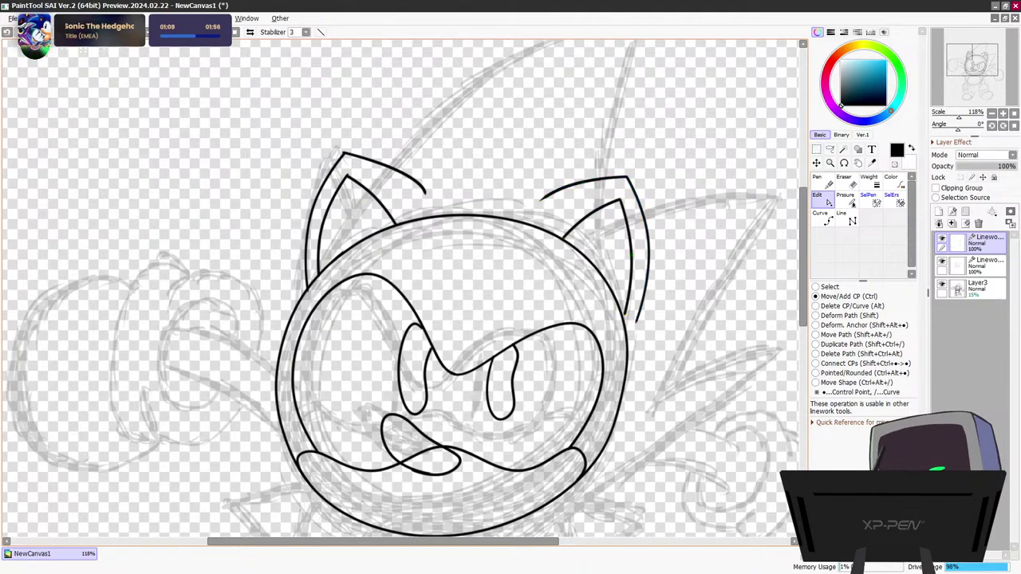
mouse_move(638, 320)
mouse_down()
mouse_move(627, 340)
mouse_move(622, 316)
mouse_up()
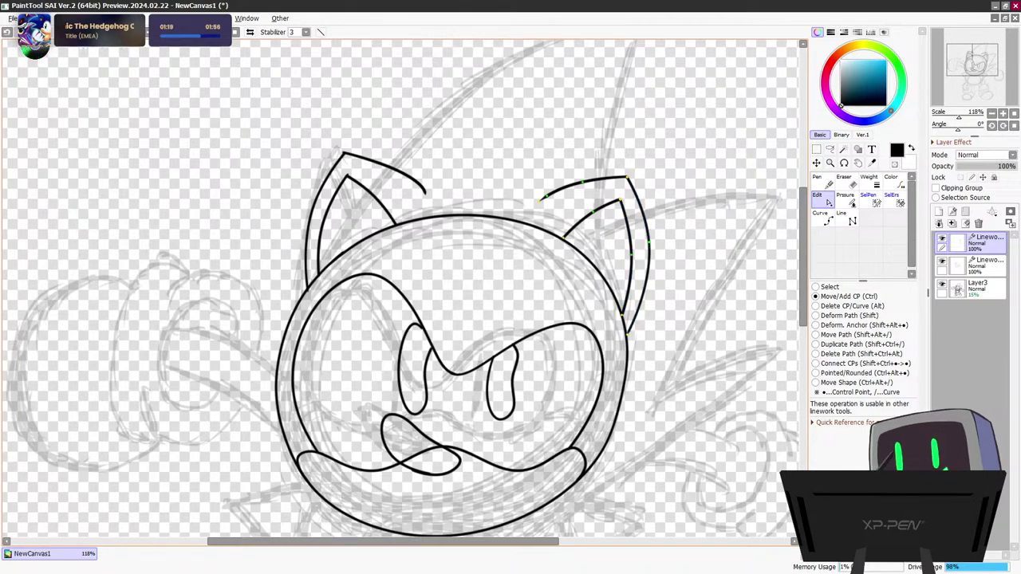
Widen the right ear slightly and shift it a little down and outward with a transform
scroll(717, 397, down, 3)
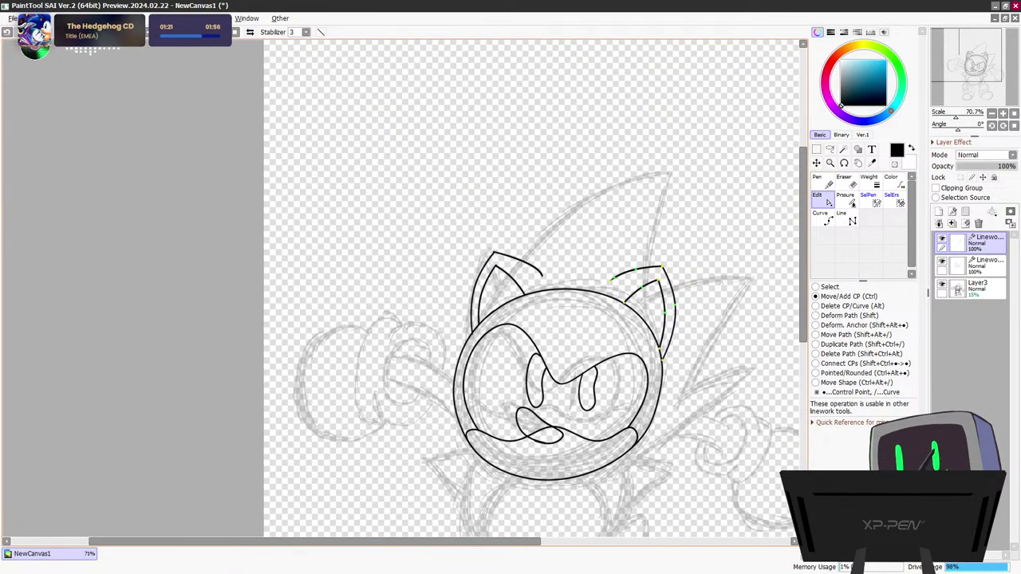
drag(447, 541, 523, 541)
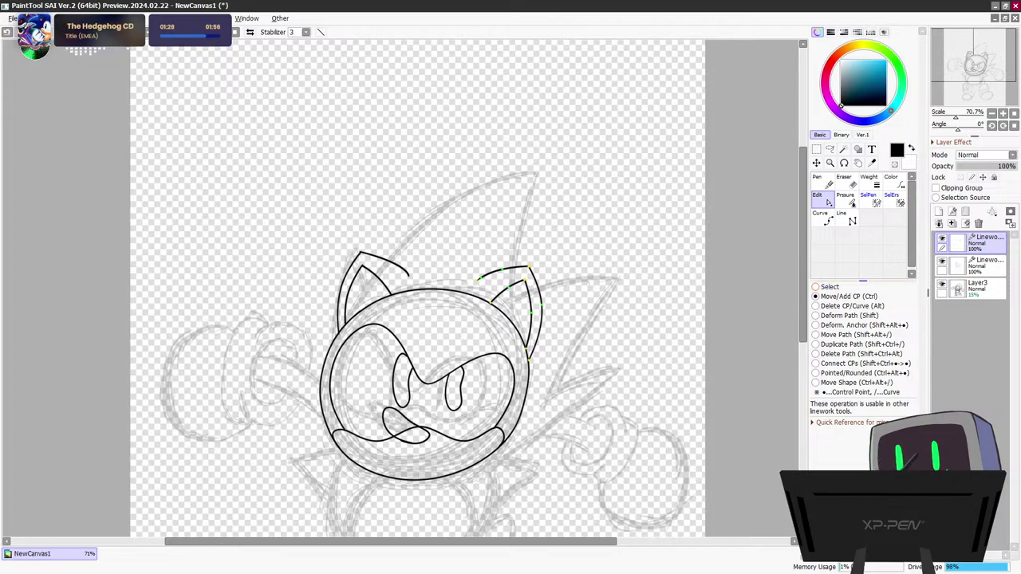
scroll(513, 293, down, 3)
scroll(446, 330, up, 1)
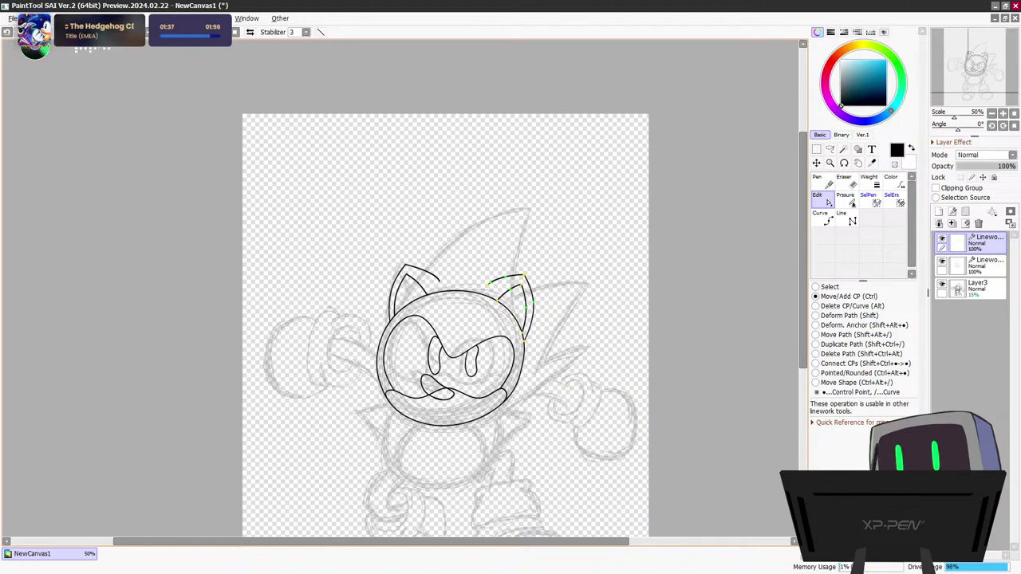
key(ctrl+t)
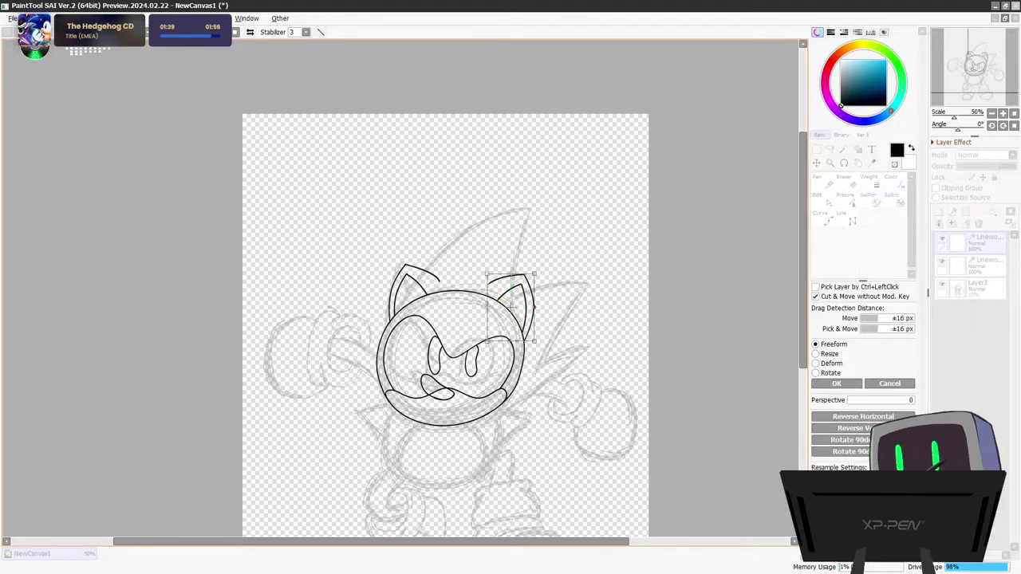
drag(534, 307, 537, 307)
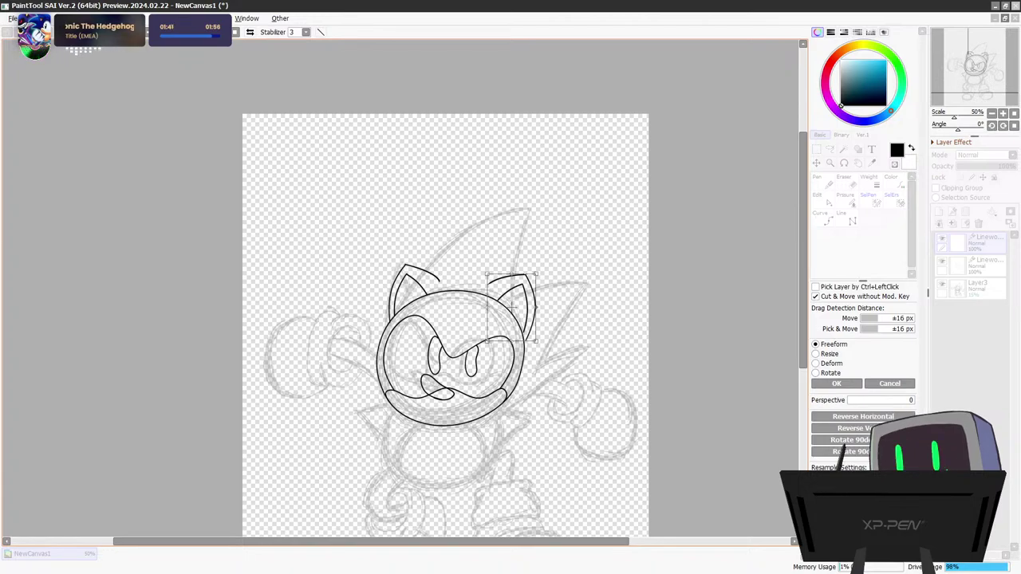
drag(511, 306, 513, 310)
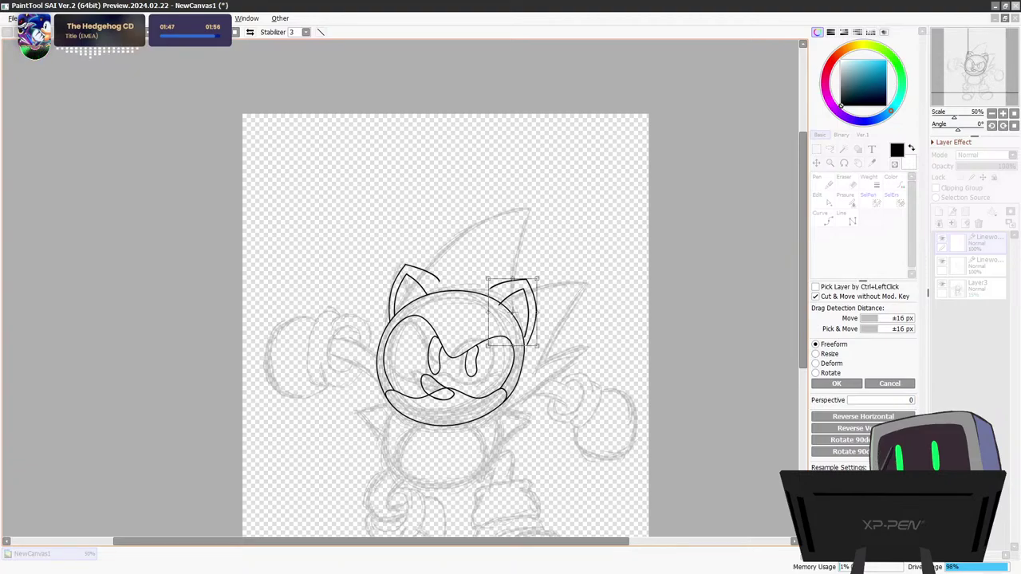
key(Return)
Reattach the right ear's inner and outer base ends to the head outline and pull its outer edge's middle control point inward
scroll(527, 331, up, 6)
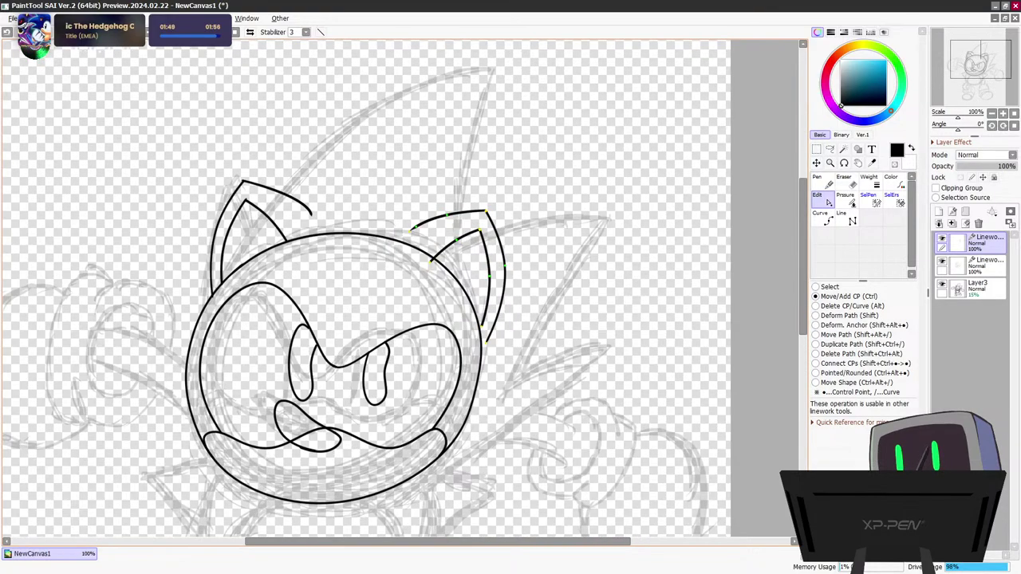
drag(532, 206, 544, 195)
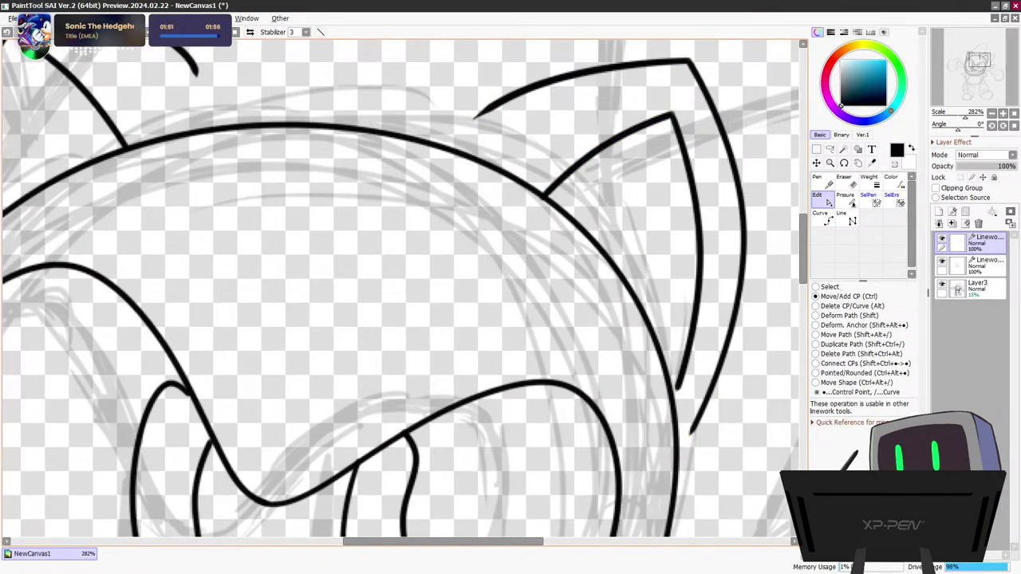
drag(678, 389, 671, 389)
drag(690, 435, 678, 441)
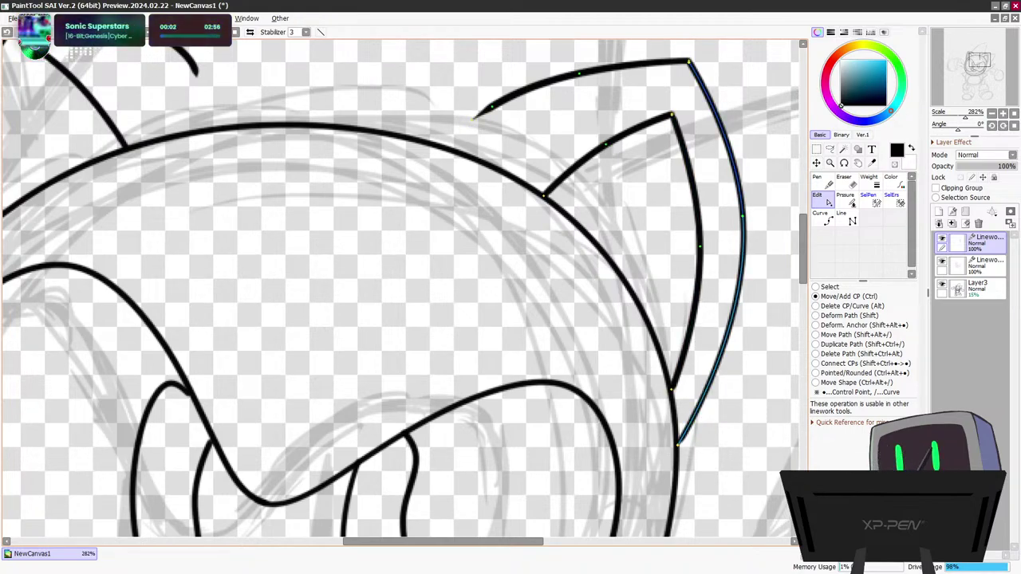
drag(742, 216, 732, 217)
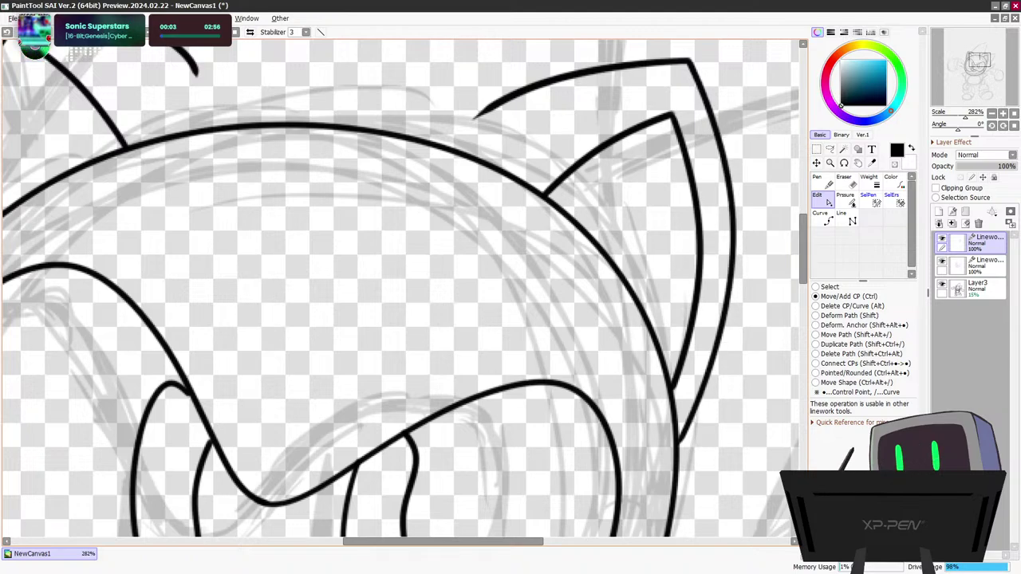
Try to move the left ear up and outward by transforming its selected control points on the head's linework layer
key(Home)
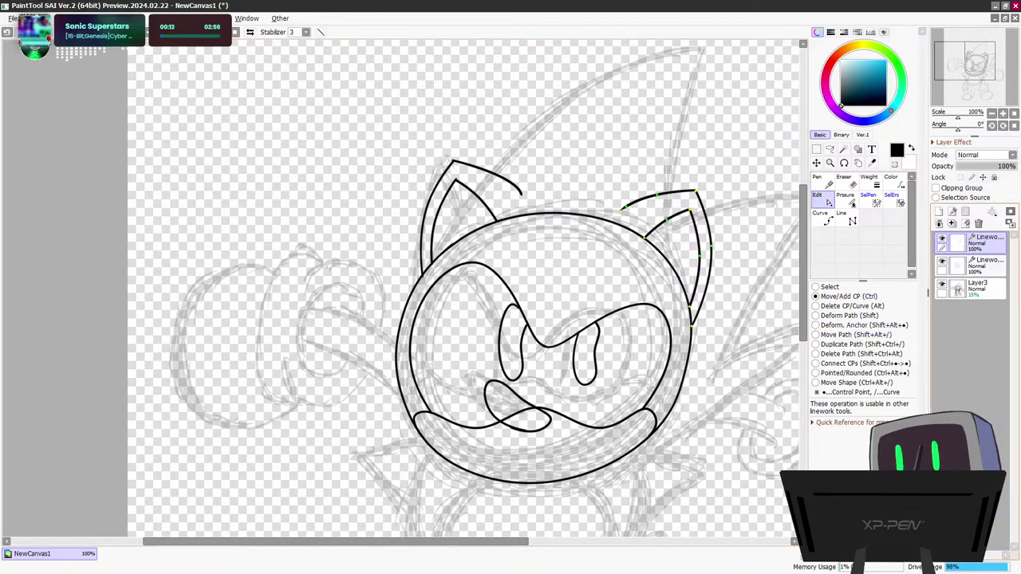
click(988, 266)
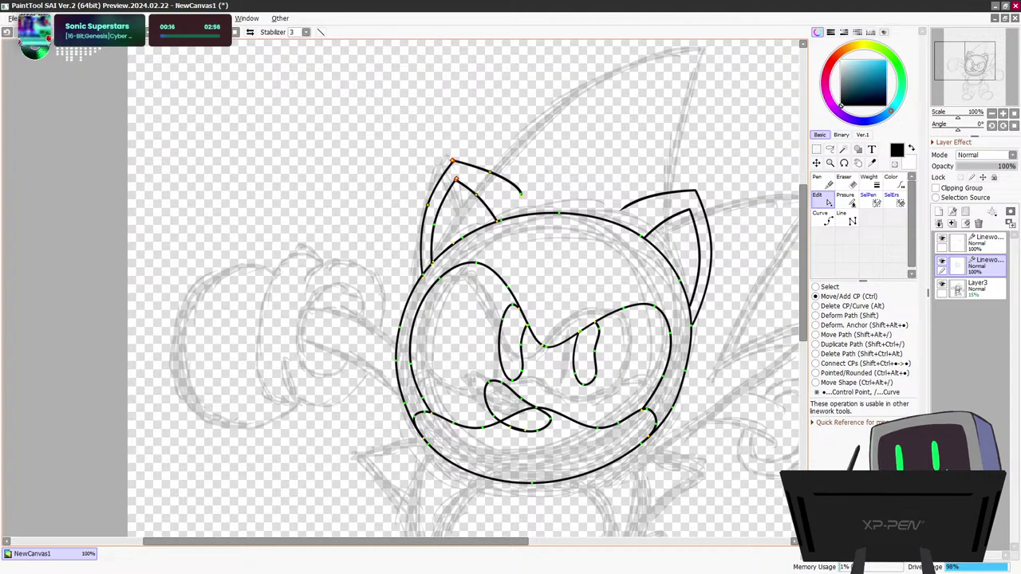
drag(448, 178, 529, 211)
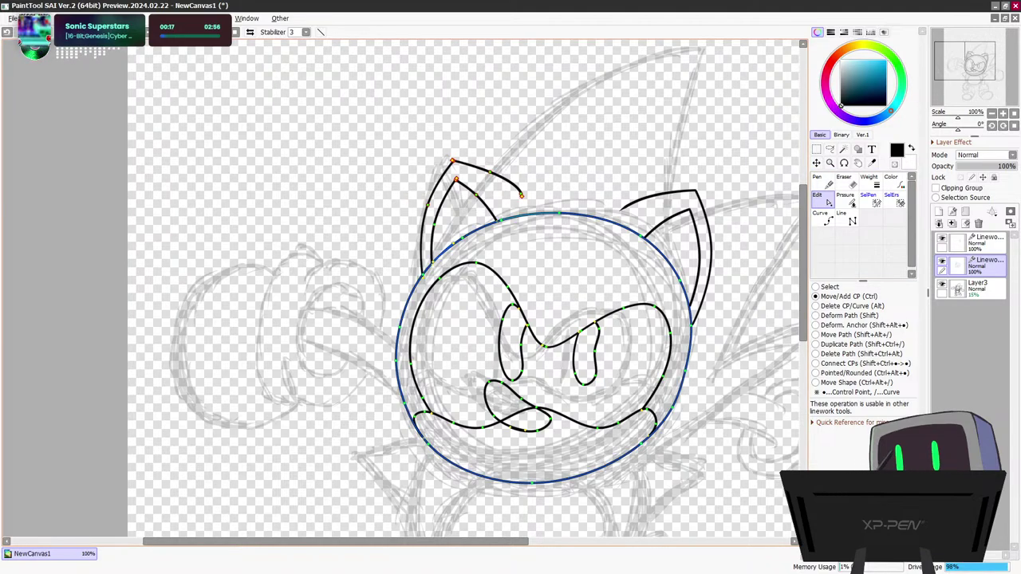
key(ctrl+t)
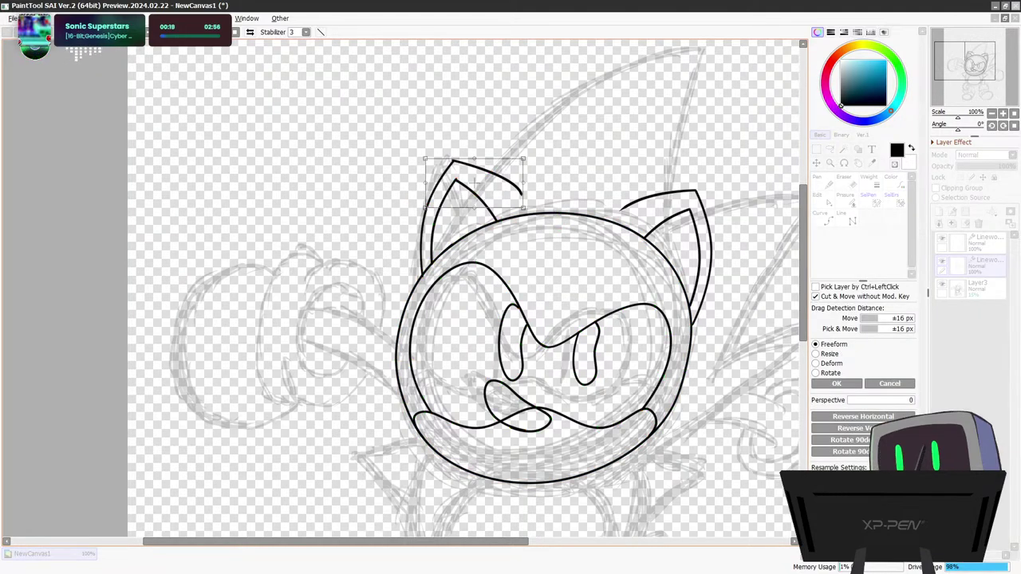
mouse_move(474, 183)
mouse_down()
mouse_move(460, 176)
mouse_move(457, 150)
mouse_move(393, 180)
mouse_move(343, 127)
mouse_move(502, 41)
mouse_move(346, 155)
mouse_move(429, 291)
mouse_move(646, 71)
mouse_move(462, 222)
mouse_move(374, 44)
mouse_move(523, 197)
mouse_move(677, 39)
mouse_move(319, 36)
mouse_move(319, 167)
mouse_move(334, 173)
mouse_up()
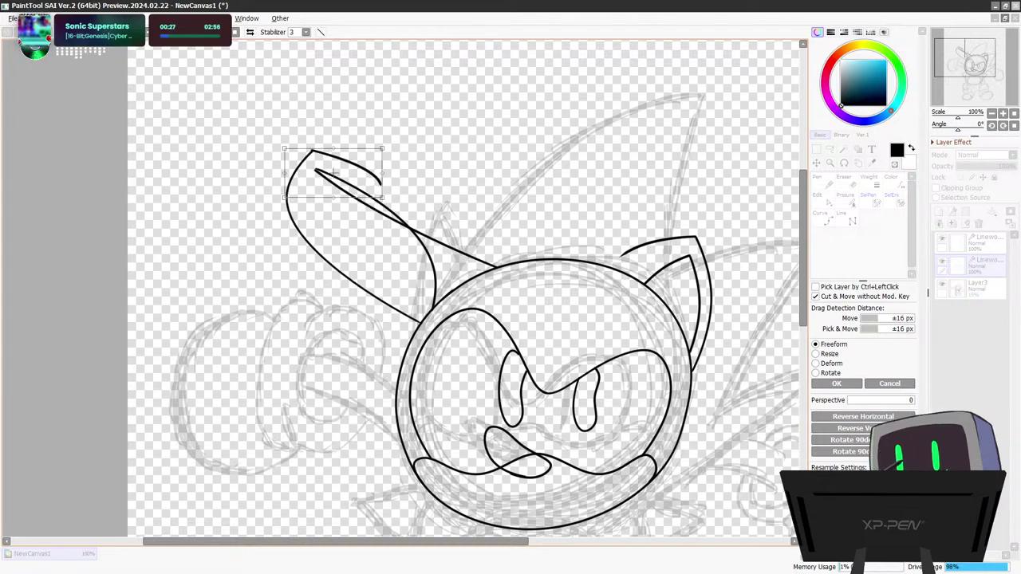
key(Return)
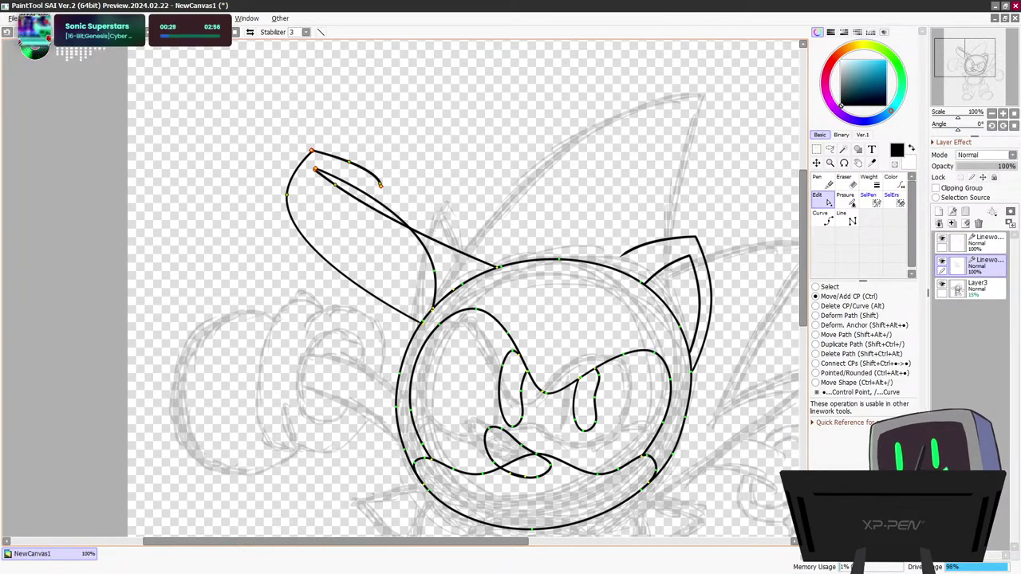
key(ctrl+z)
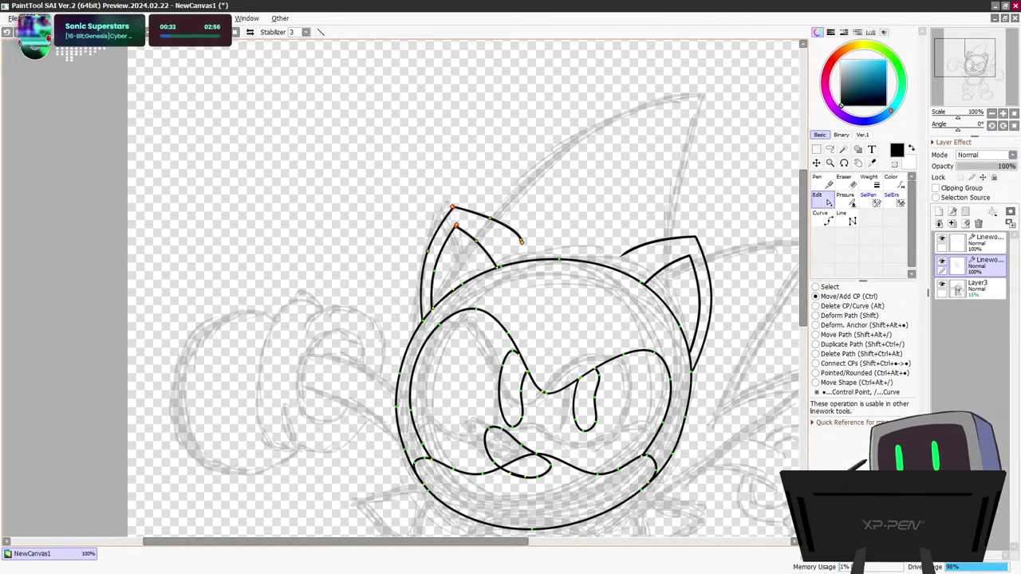
scroll(498, 267, up, 7)
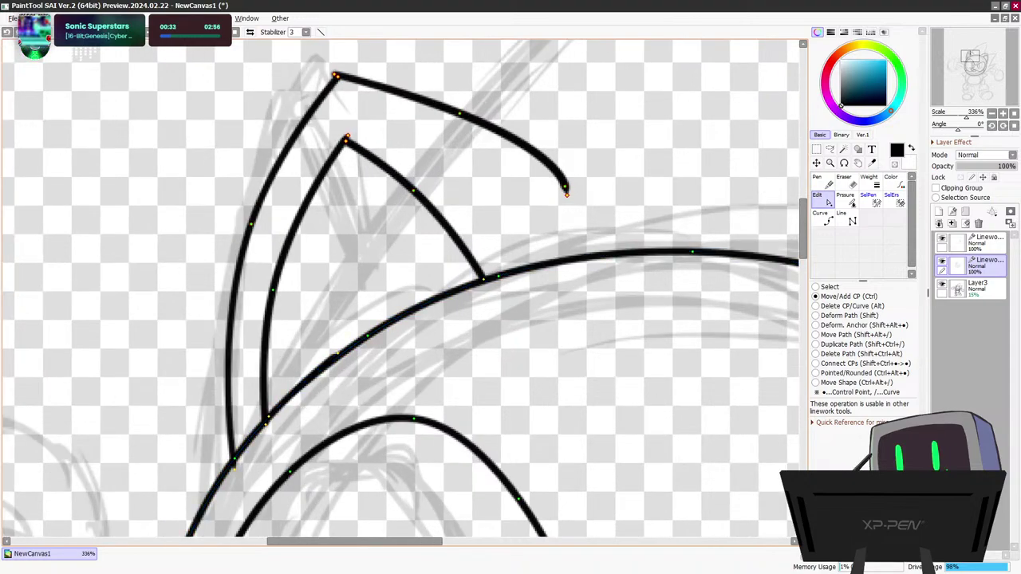
click(831, 150)
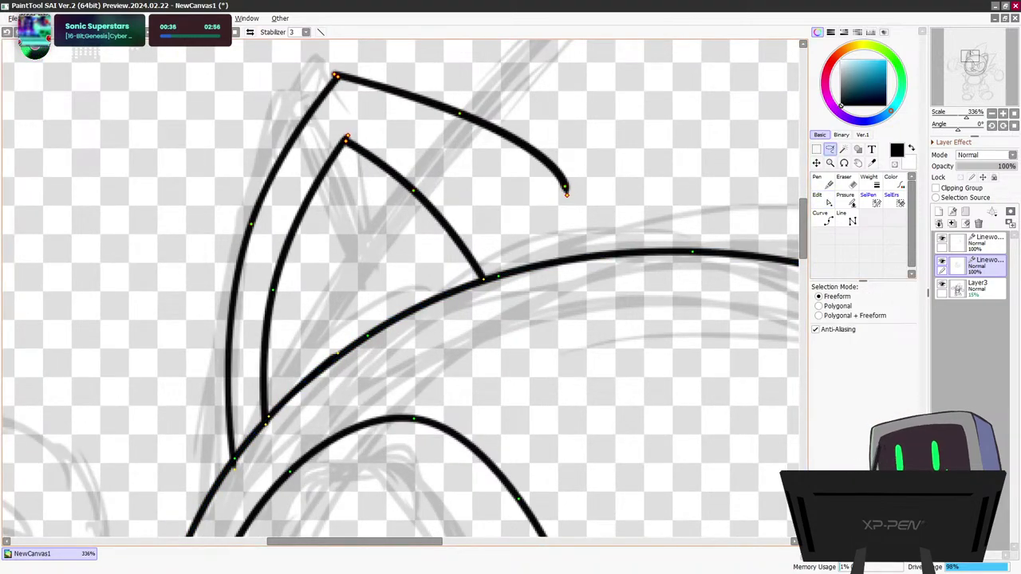
drag(267, 421, 272, 418)
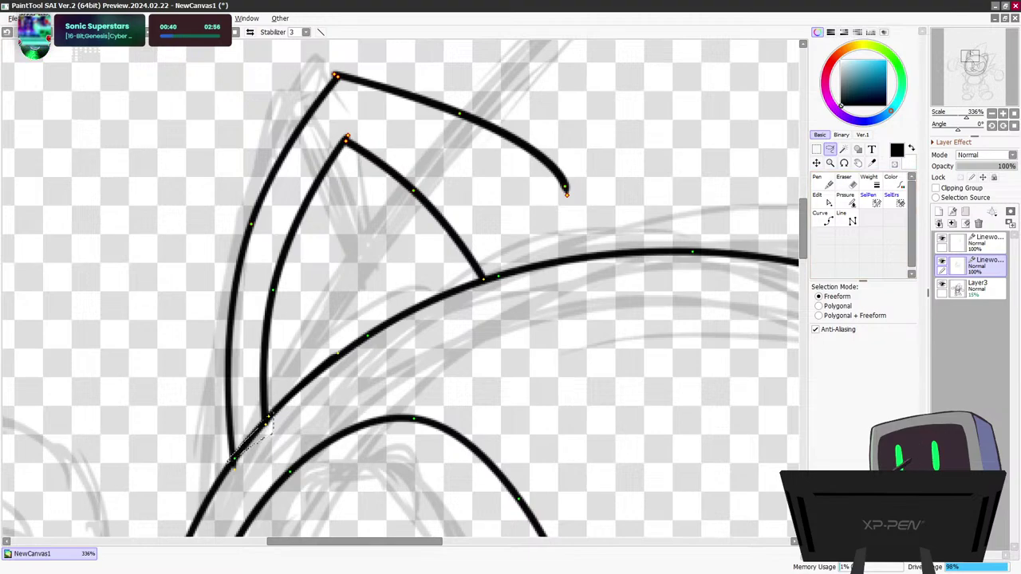
key(ctrl+t)
key(l)
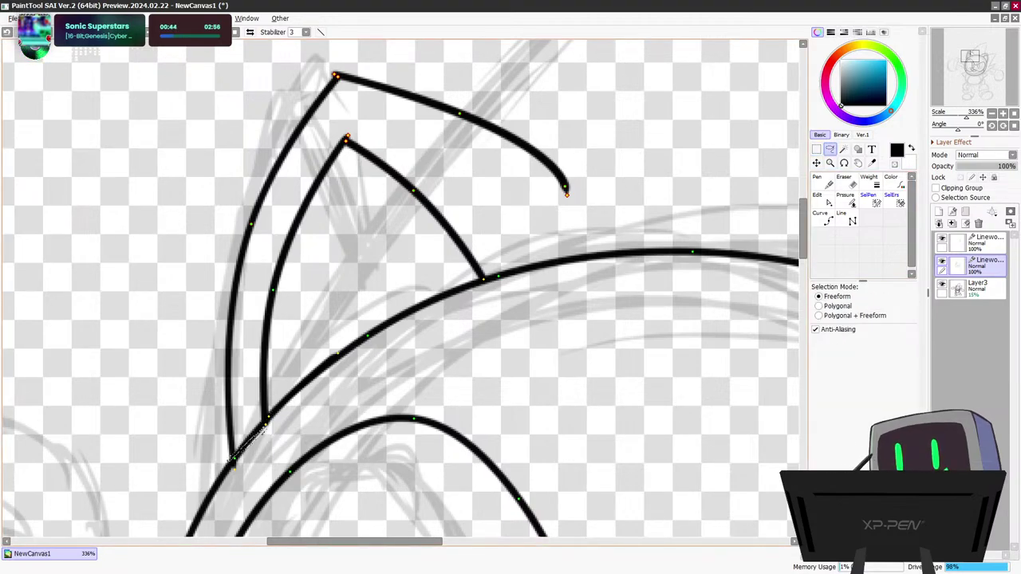
key(ctrl+t)
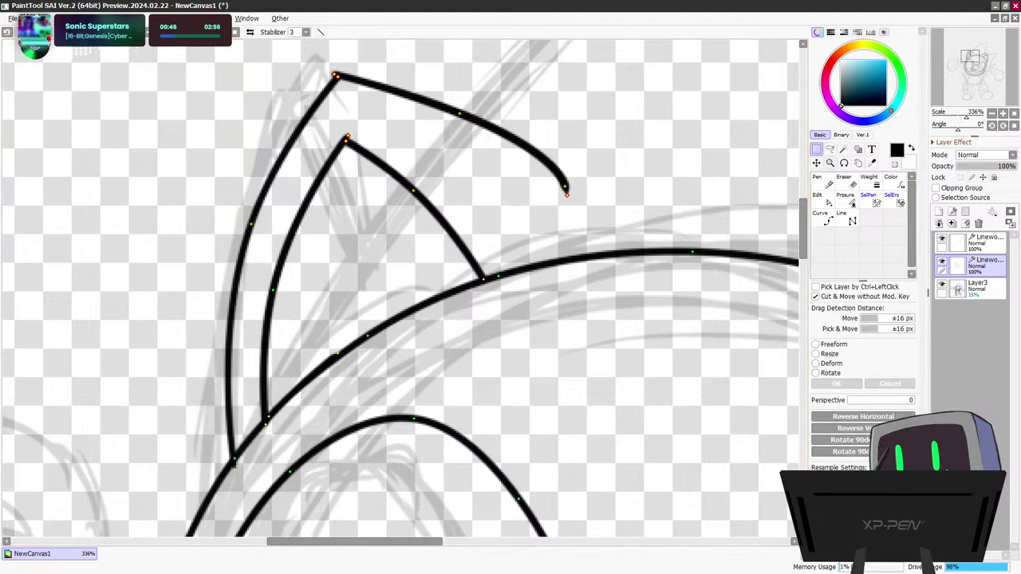
key(Return)
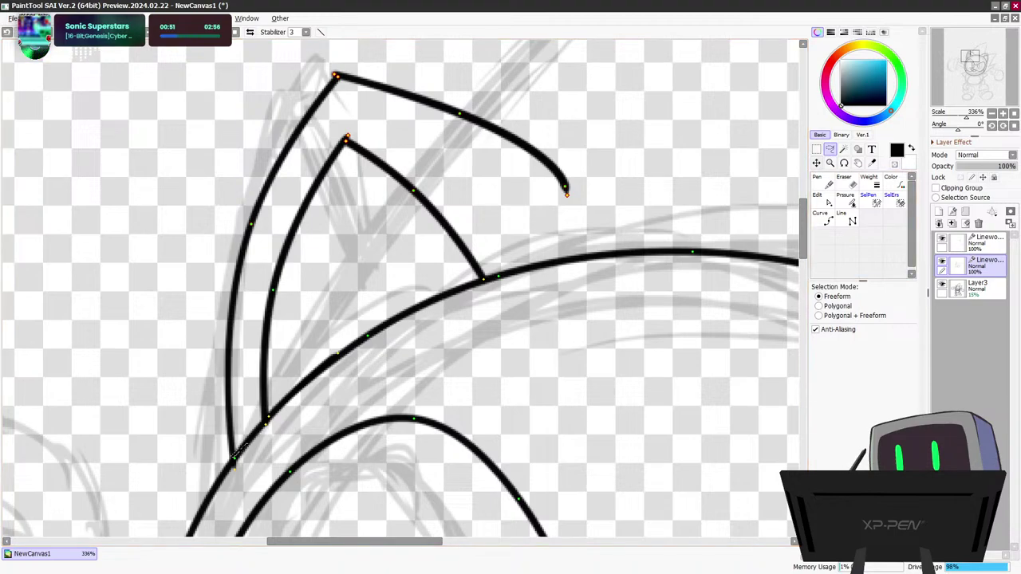
key(ctrl+d)
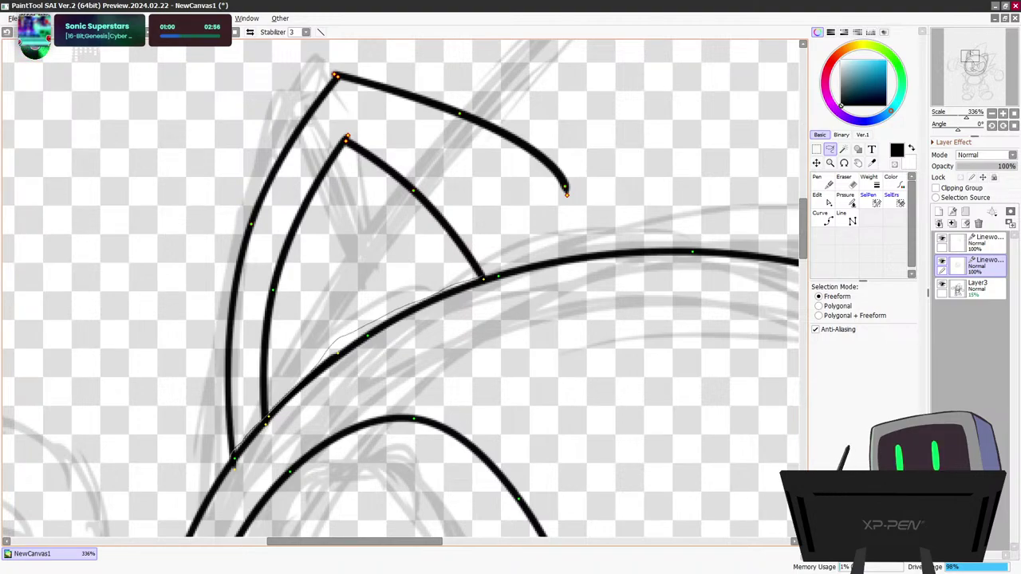
mouse_move(479, 279)
mouse_down()
mouse_move(602, 196)
mouse_move(515, 74)
mouse_move(351, 50)
mouse_move(229, 118)
mouse_move(157, 381)
mouse_move(174, 450)
mouse_move(230, 460)
mouse_up()
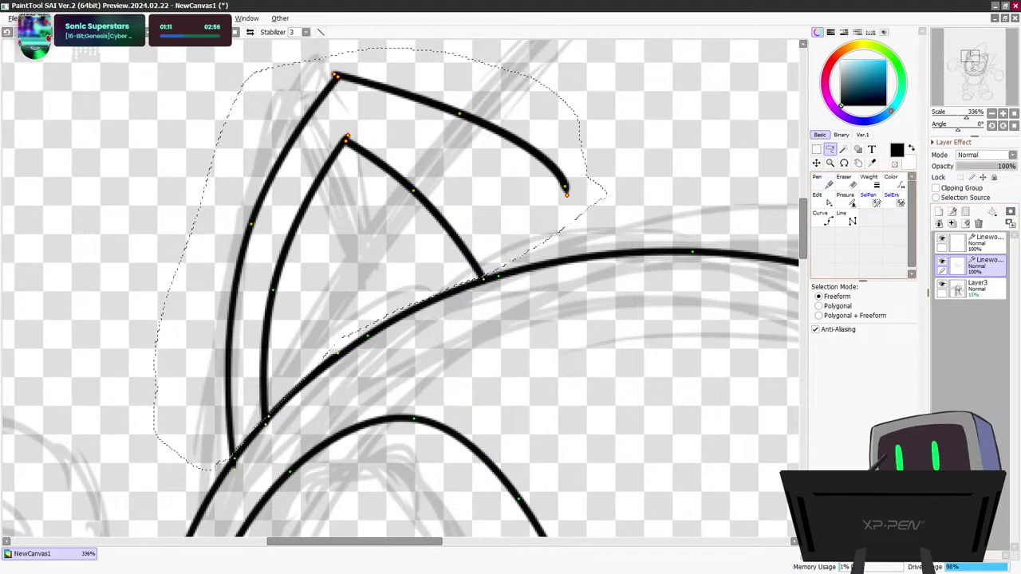
click(821, 200)
key(ctrl+x)
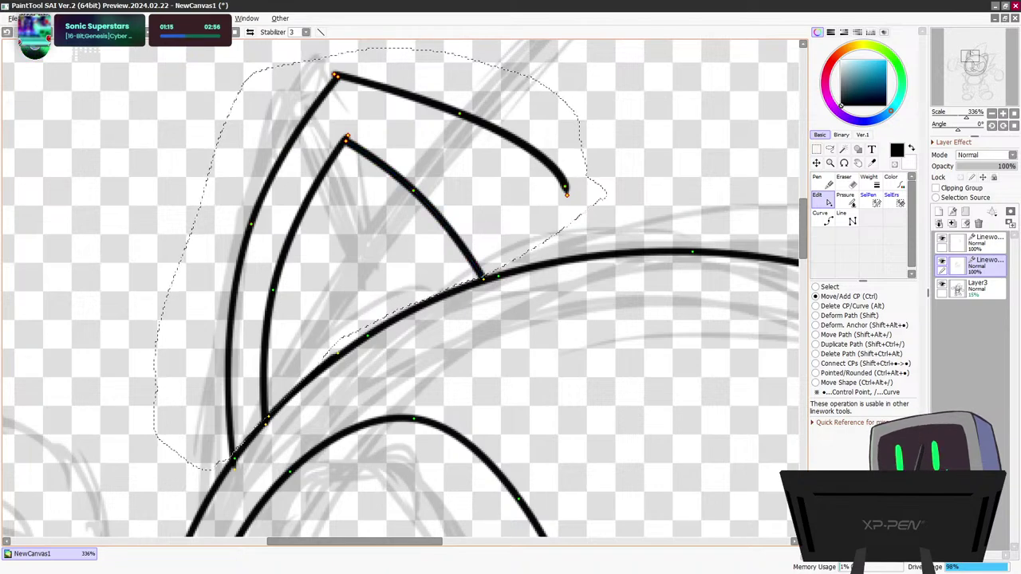
Select the left ear's inner and outer outline strokes as linework paths
key(shift+alt)
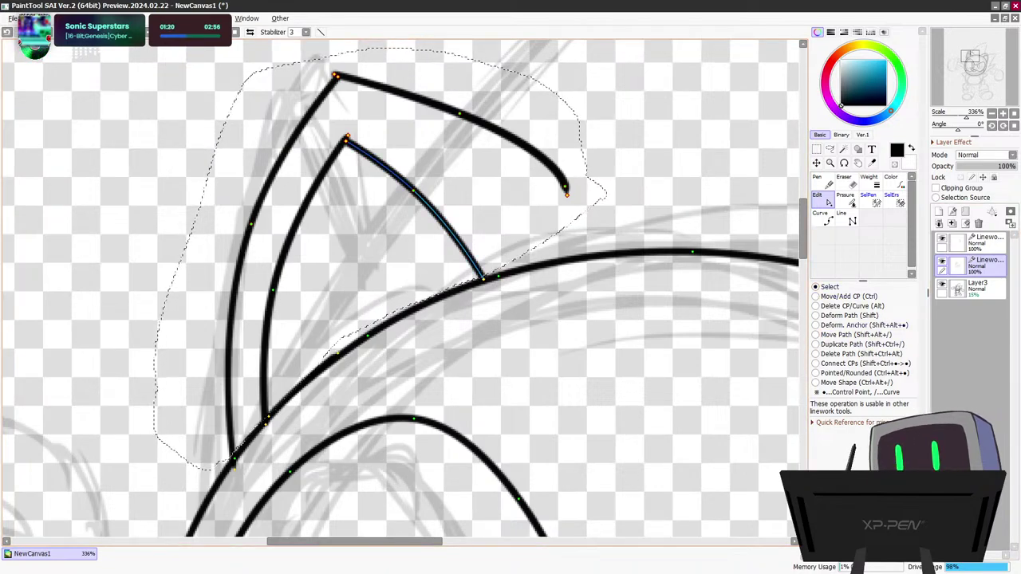
click(414, 192)
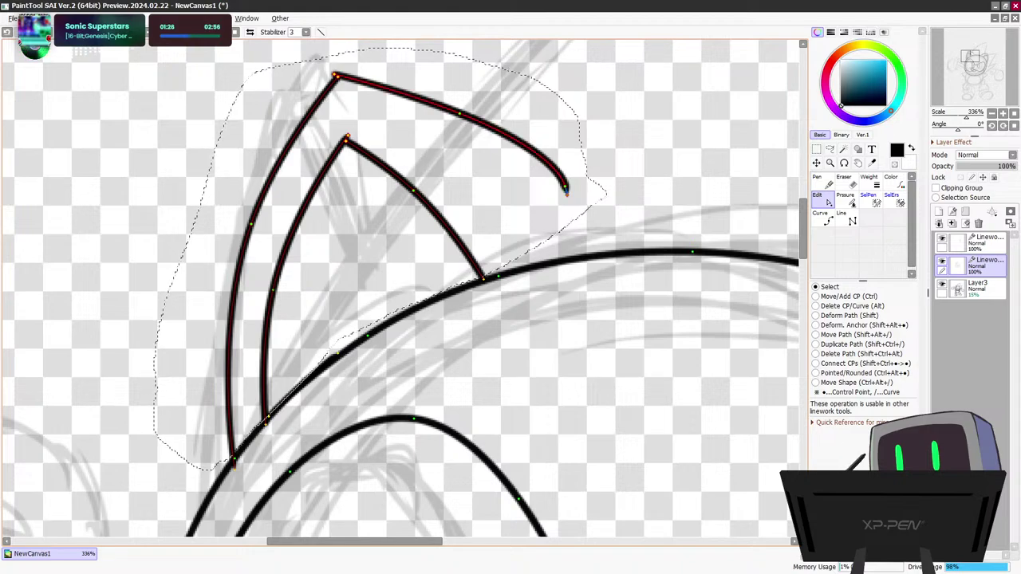
key(ctrl+c)
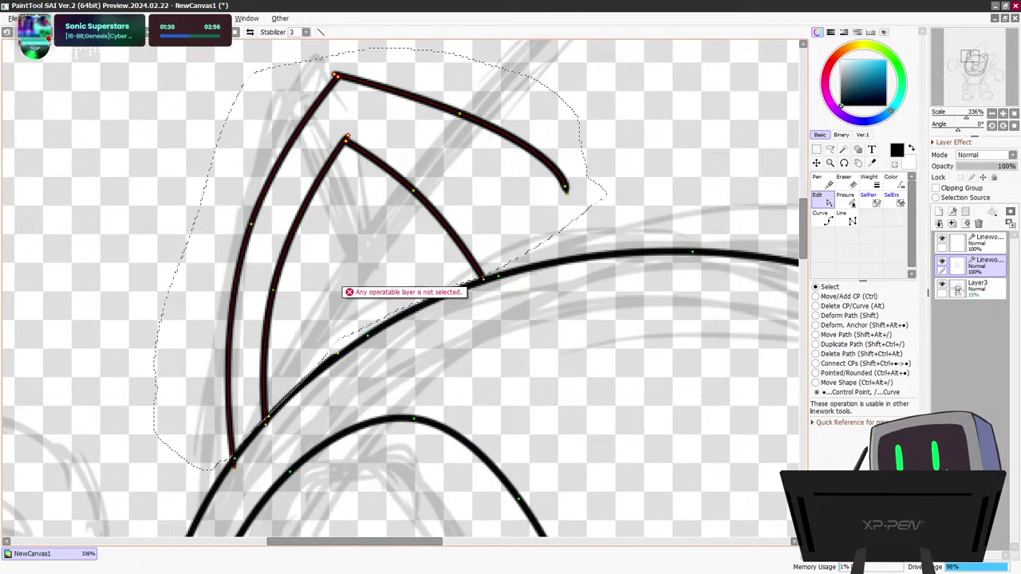
scroll(432, 289, down, 7)
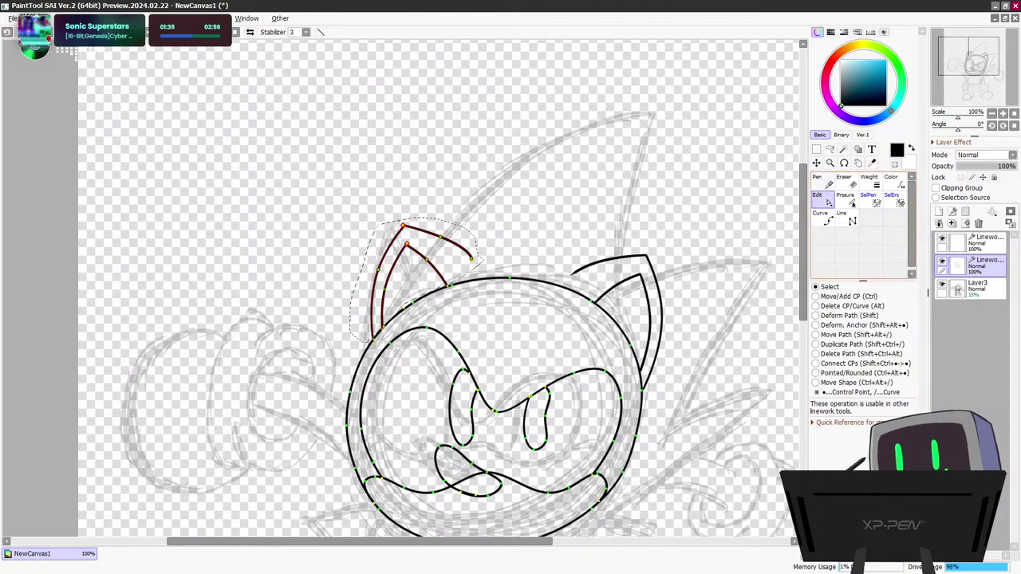
Move the left ear down and outward with a freeform transform and rotate it slightly counterclockwise to lean away from the head
key(m)
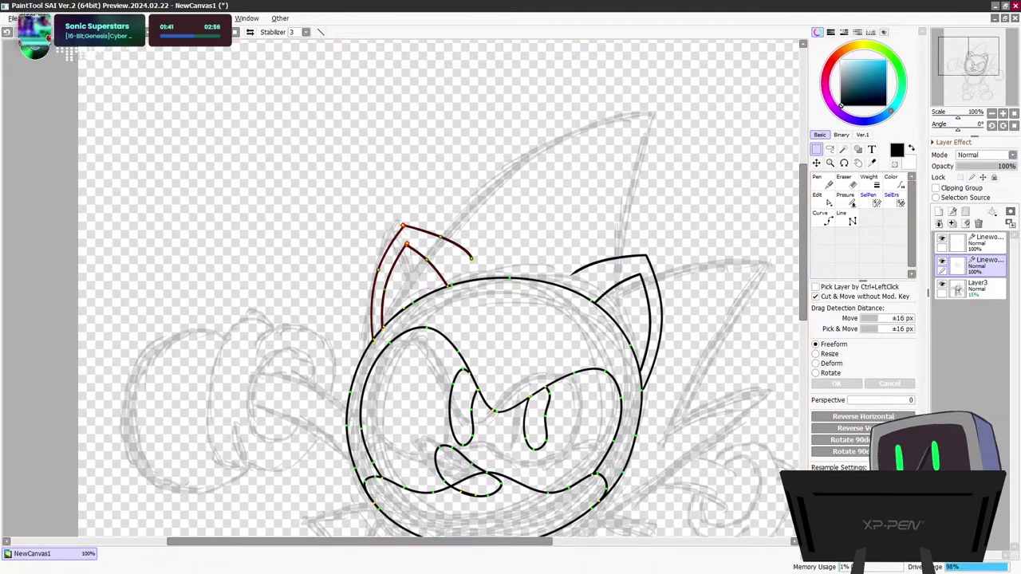
key(ctrl+t)
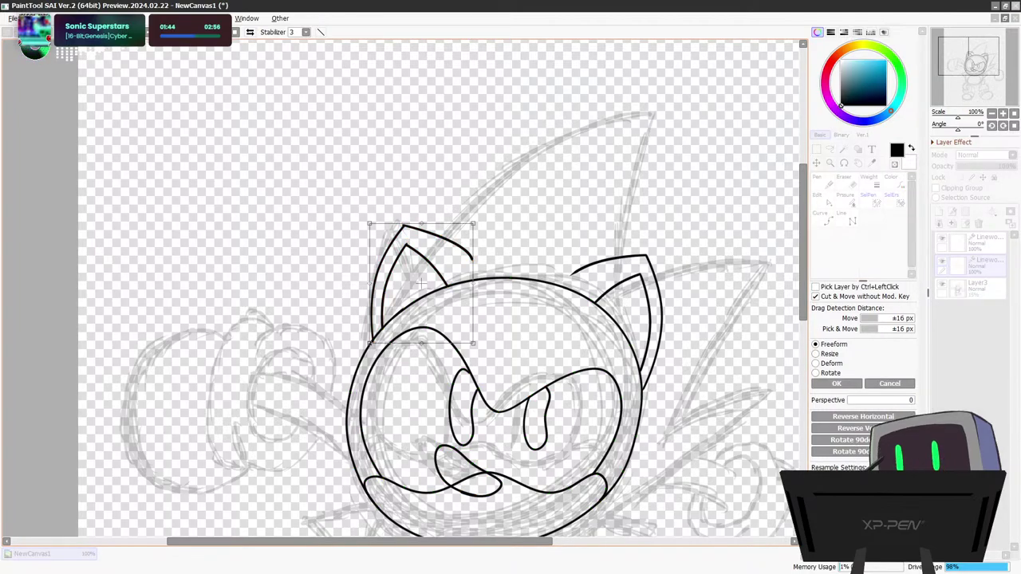
drag(416, 285, 394, 298)
drag(471, 240, 461, 229)
drag(396, 293, 386, 304)
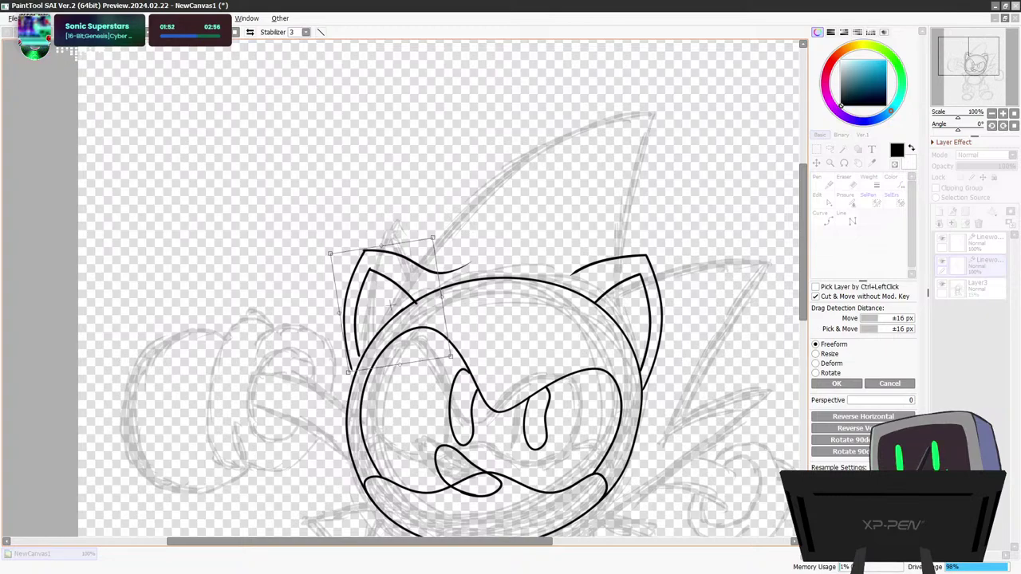
drag(471, 239, 465, 232)
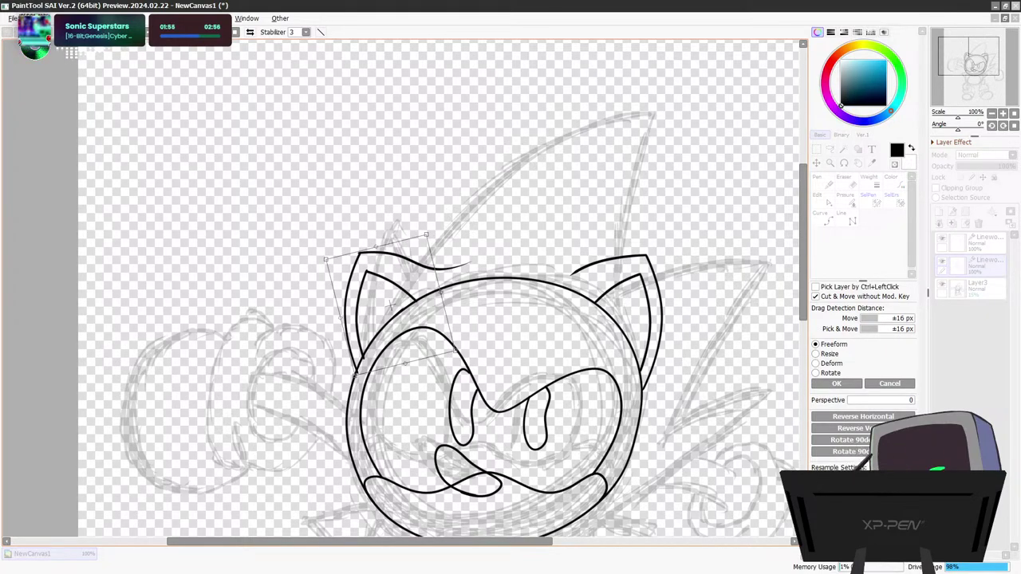
key(Return)
Erase the thin curved tail at the inner end of the left ear's outer outline
scroll(470, 326, up, 8)
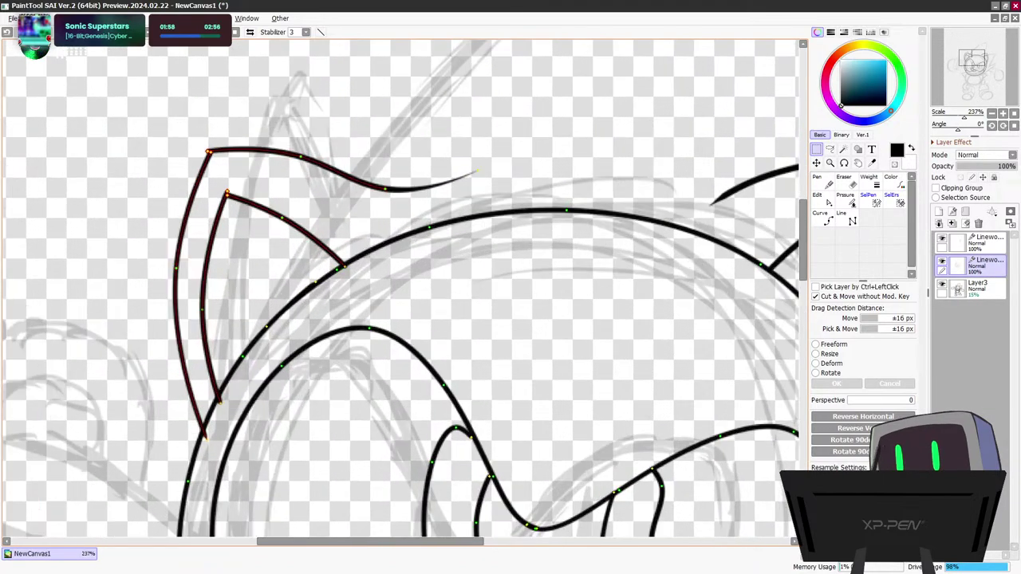
scroll(470, 326, down, 1)
key(e)
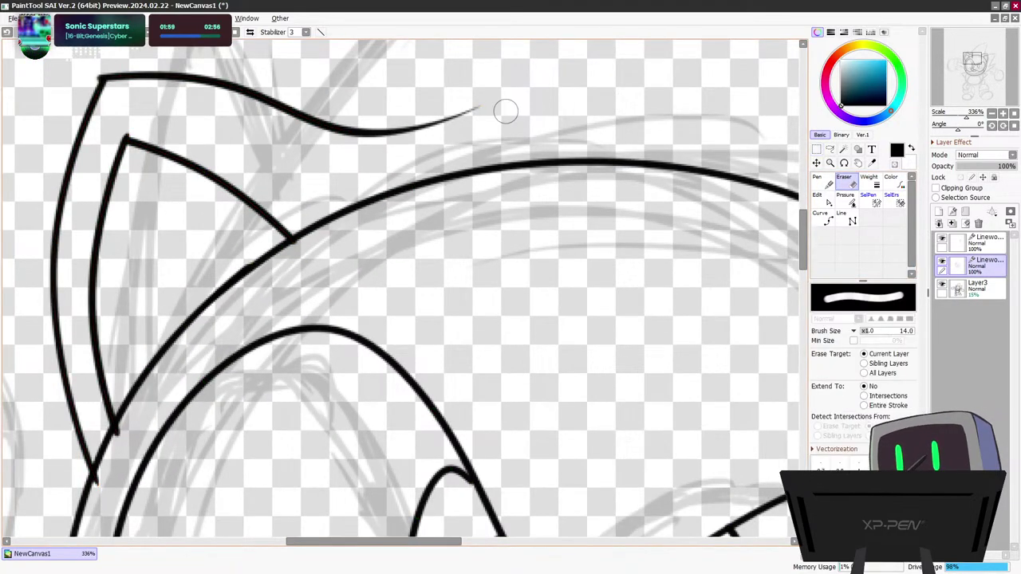
mouse_move(503, 105)
mouse_down()
mouse_move(463, 111)
mouse_move(357, 137)
mouse_up()
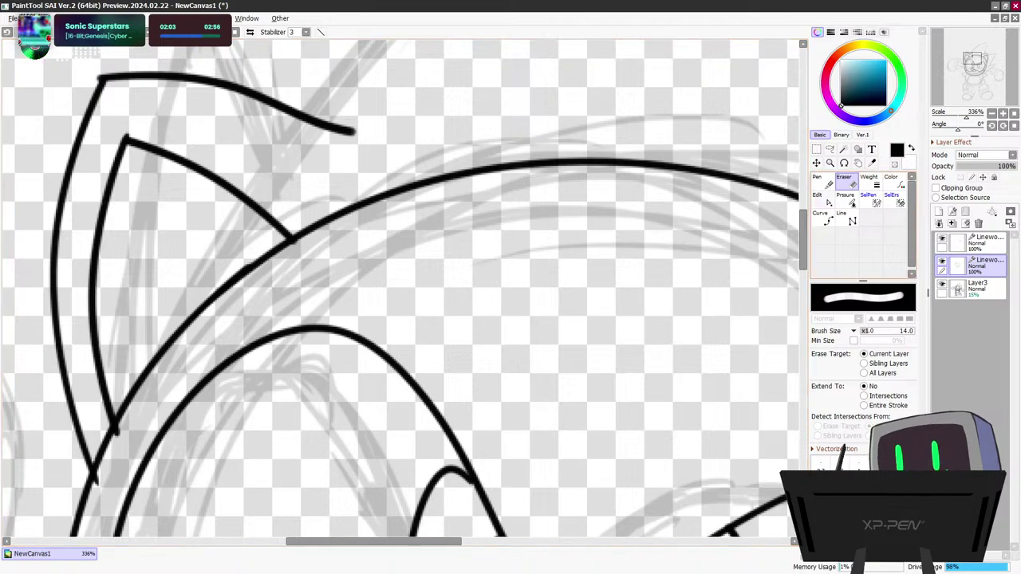
Adjust the left ear's outer outline by moving its tip, outer edge and free inner end points into a smooth, clean contour
click(819, 196)
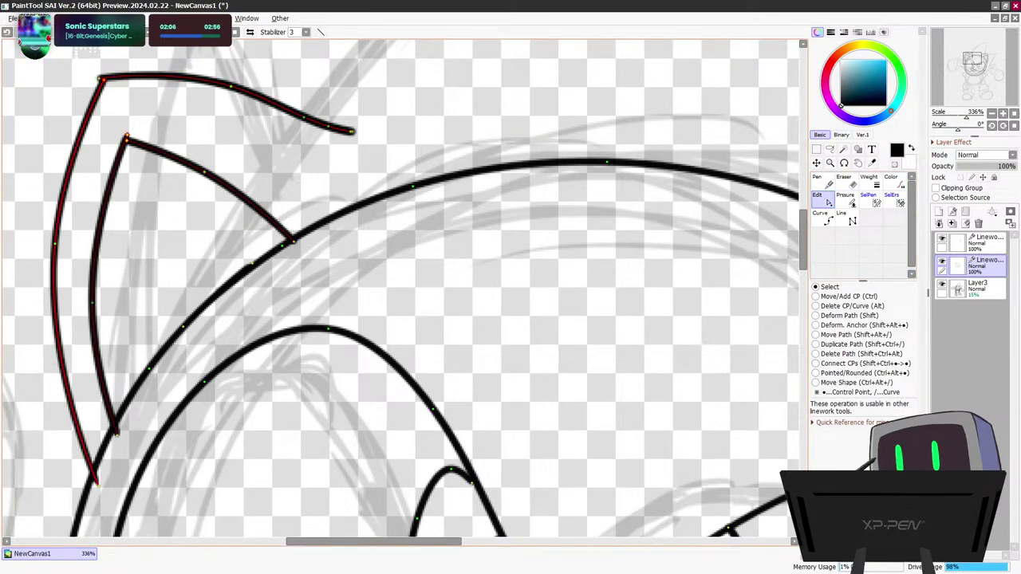
click(848, 297)
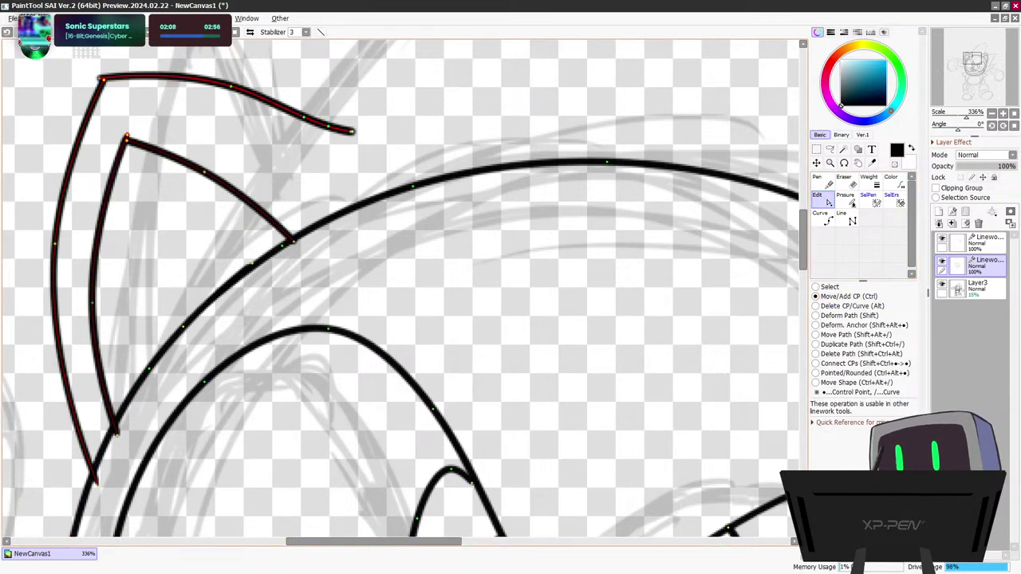
drag(100, 78, 104, 80)
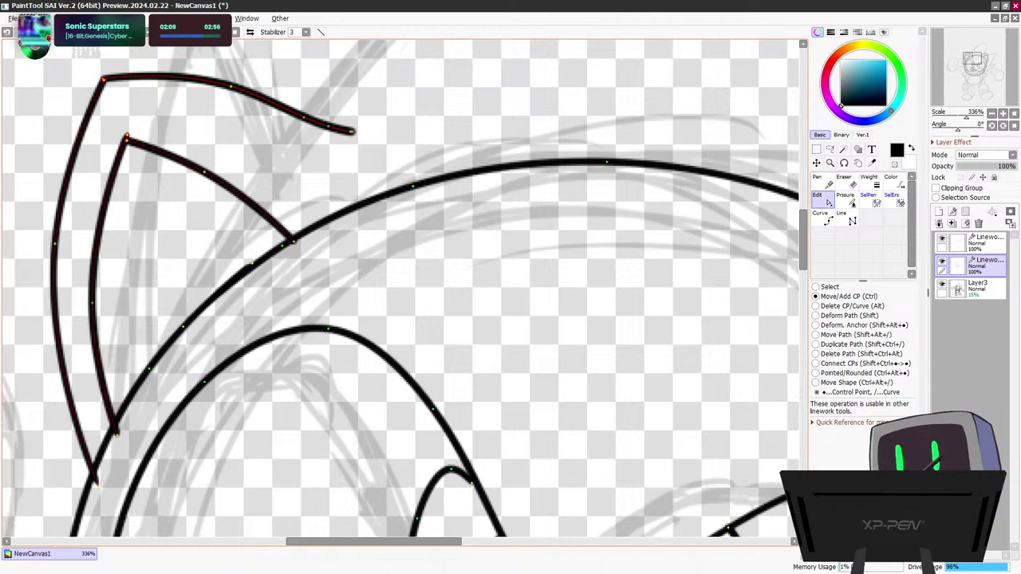
drag(353, 132, 365, 140)
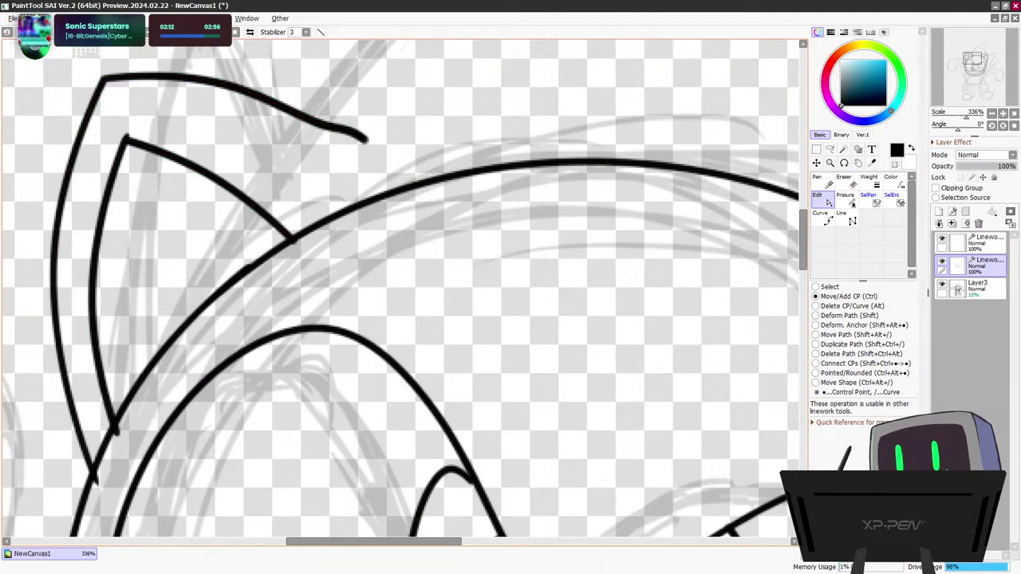
drag(55, 268, 53, 267)
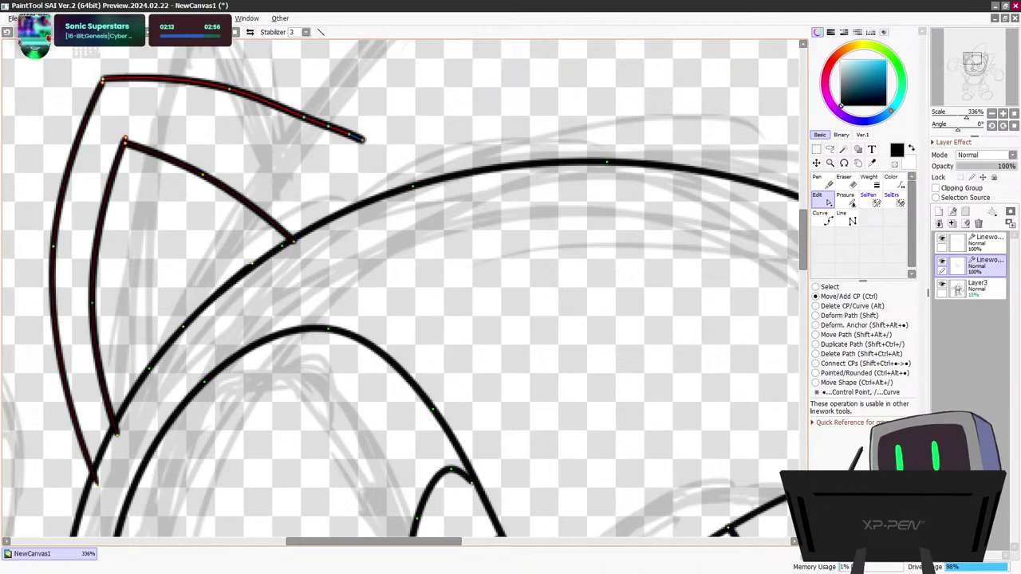
drag(363, 140, 355, 137)
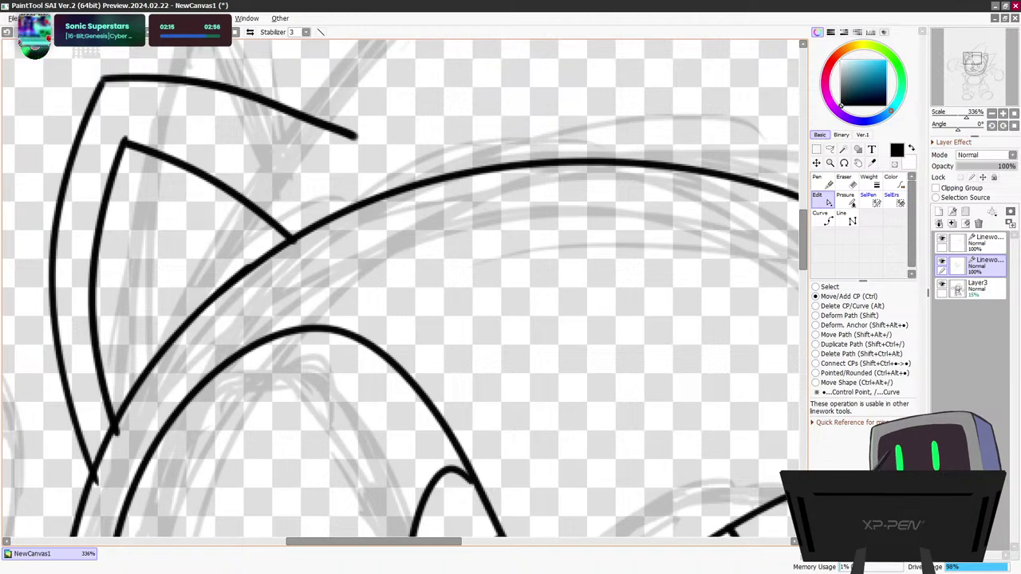
Pull the lower end points of the left ear's inner and outer outlines onto the head outline
drag(117, 433, 115, 429)
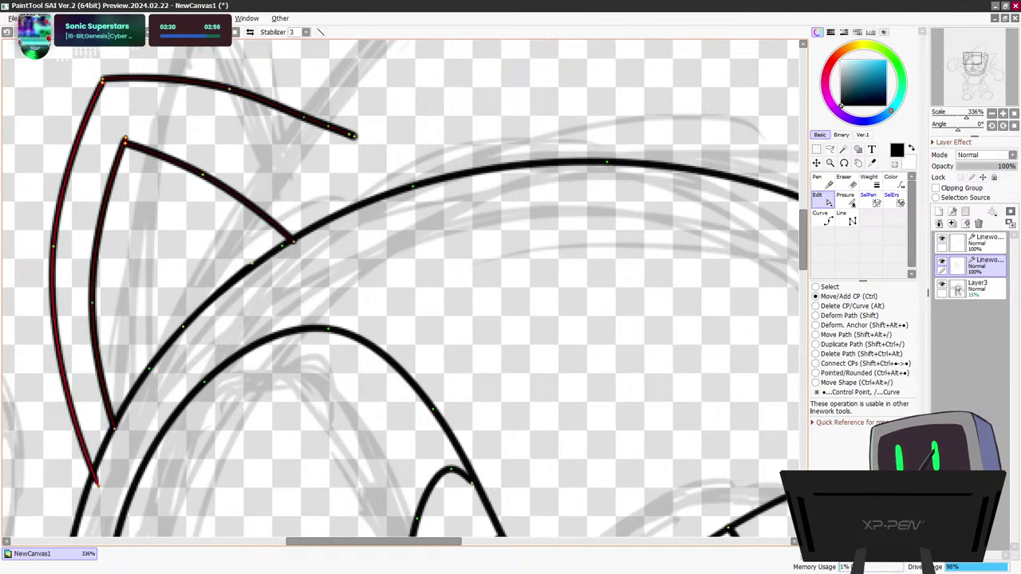
drag(98, 485, 92, 475)
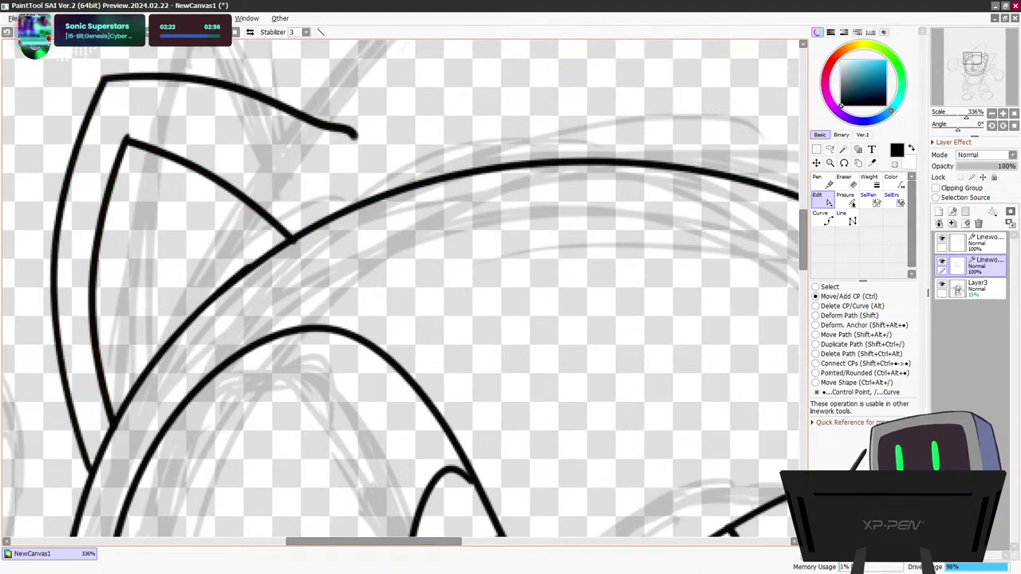
key(ctrl+z)
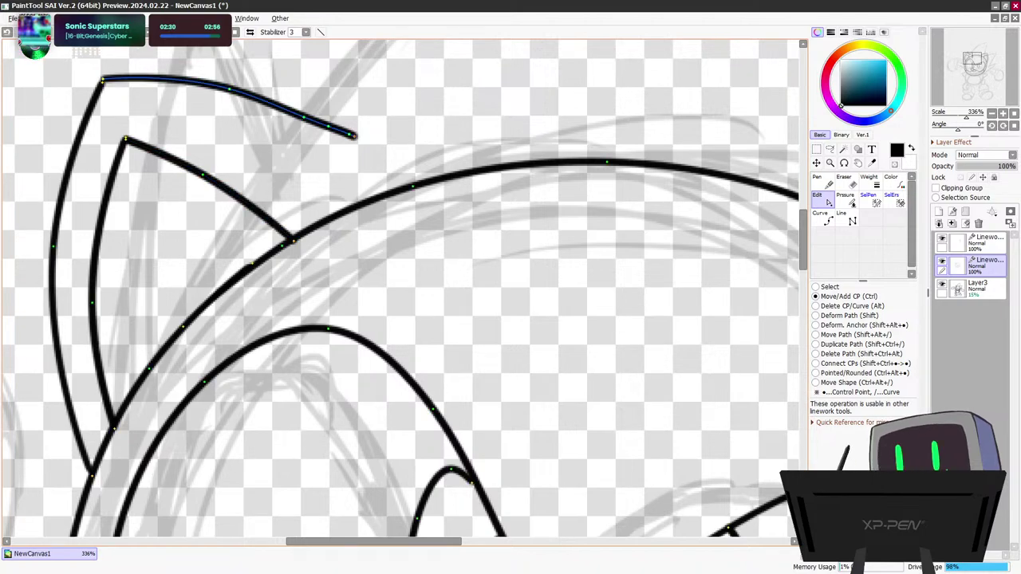
Switch to the linework Pen and add a new linework layer above the existing ones
scroll(405, 270, down, 10)
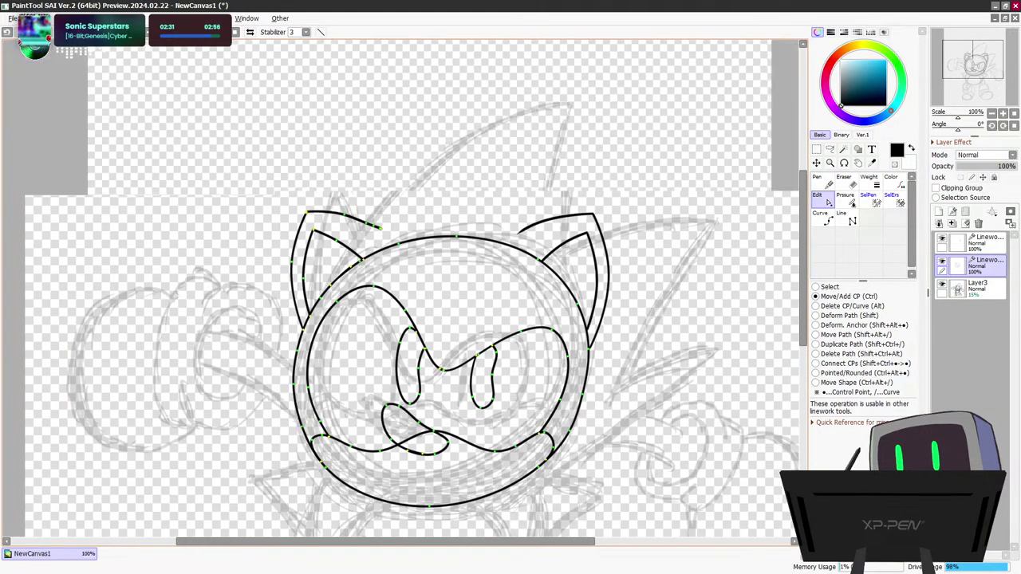
scroll(428, 319, down, 3)
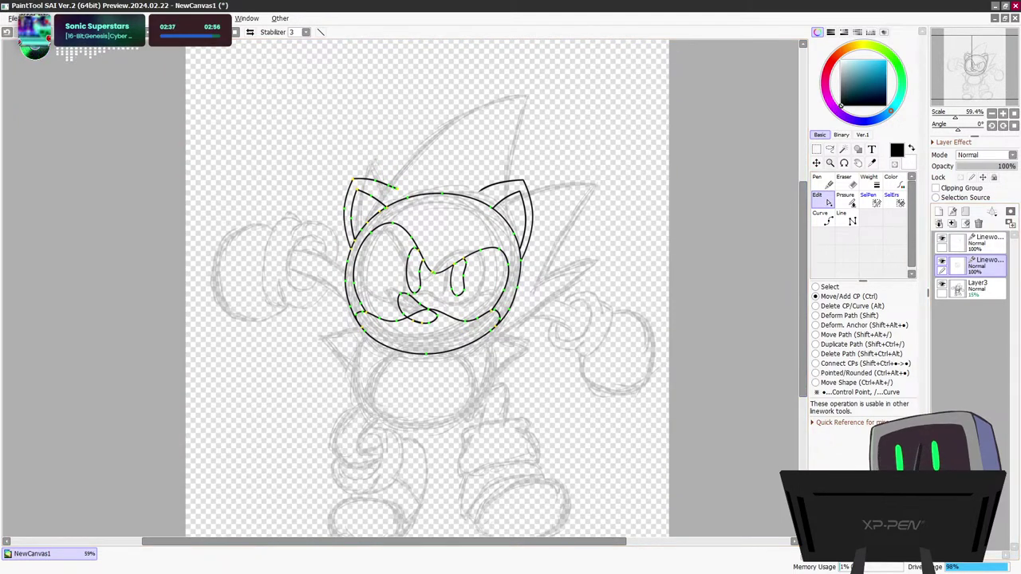
key(n)
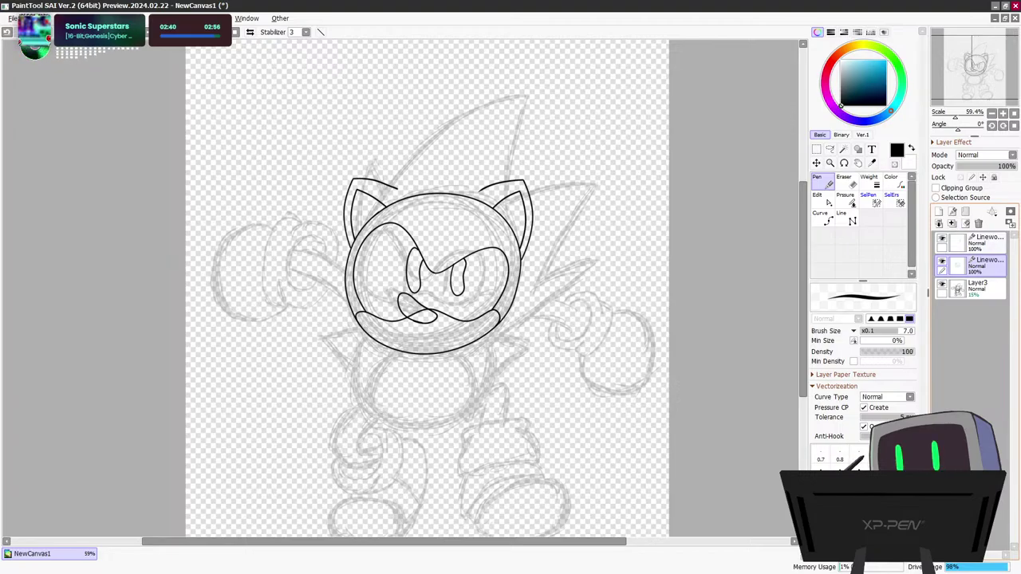
click(971, 243)
click(952, 212)
Make the lowest linework layer, which holds the head outline, active again
scroll(516, 218, up, 1)
scroll(516, 214, up, 2)
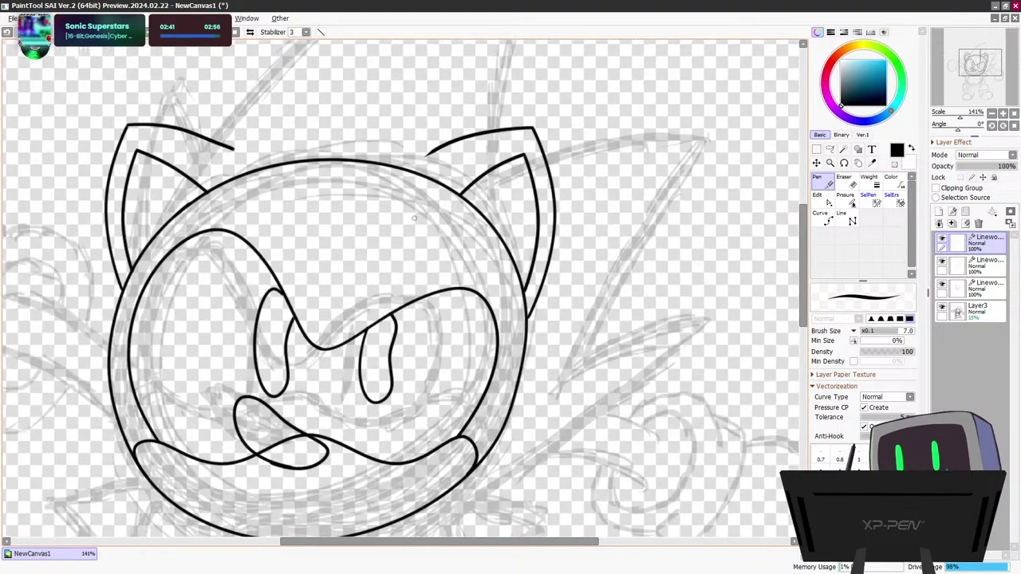
mouse_move(803, 260)
mouse_down()
mouse_move(803, 212)
mouse_move(804, 257)
mouse_up()
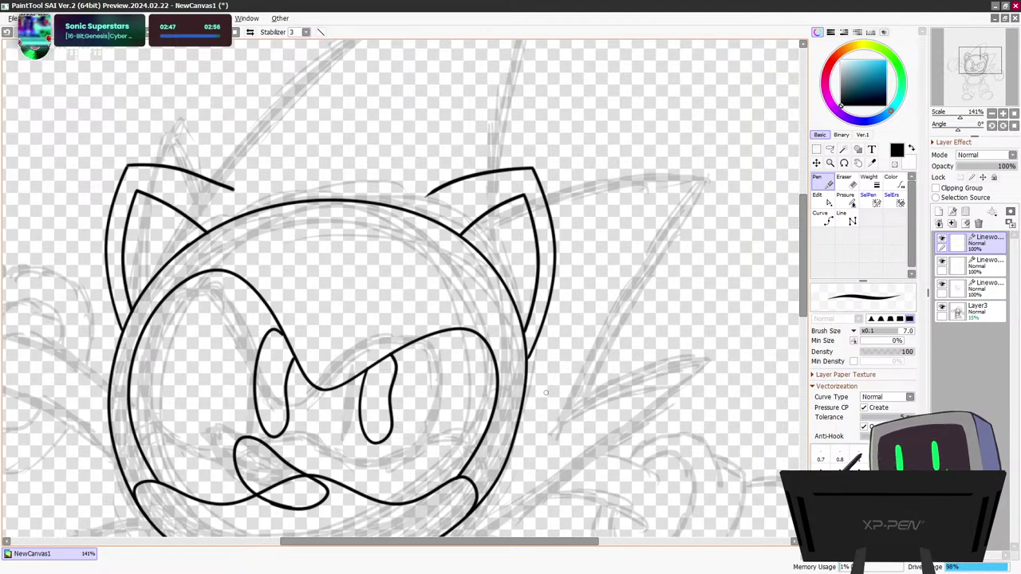
click(985, 289)
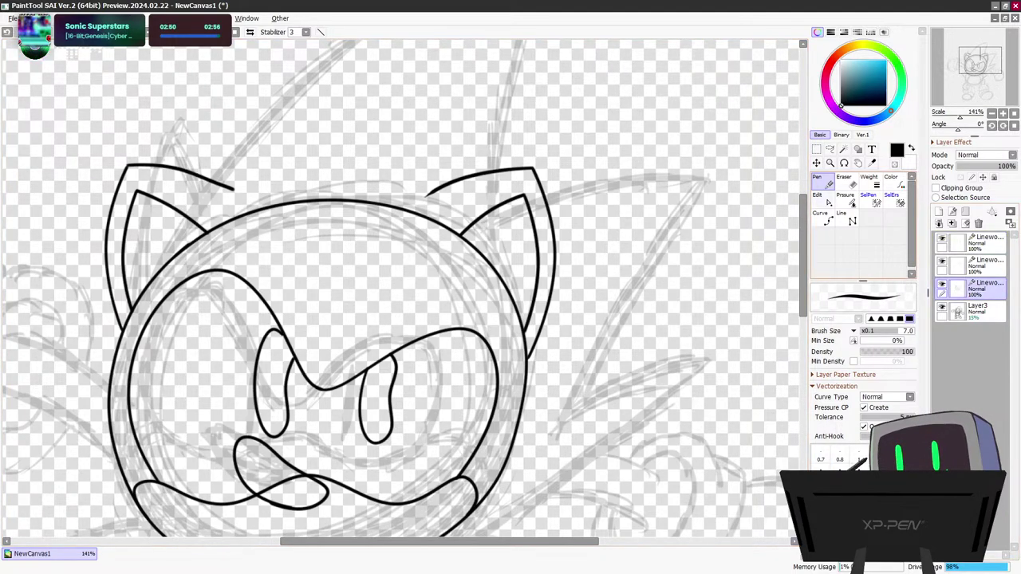
Erase the top arc of the head outline between the two ears on the active linework layer
click(846, 181)
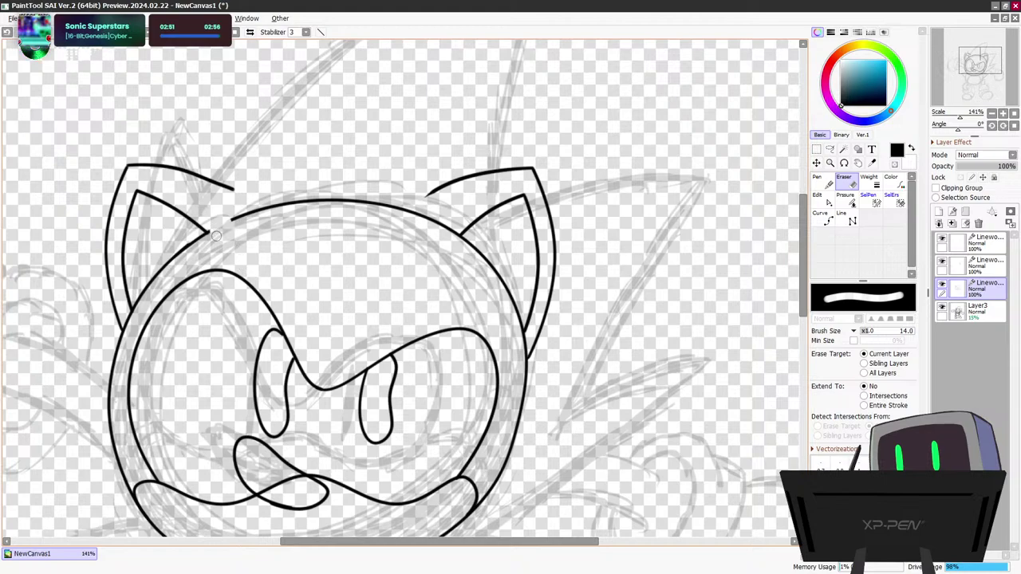
mouse_move(216, 235)
mouse_down()
mouse_move(271, 216)
mouse_move(243, 214)
mouse_up()
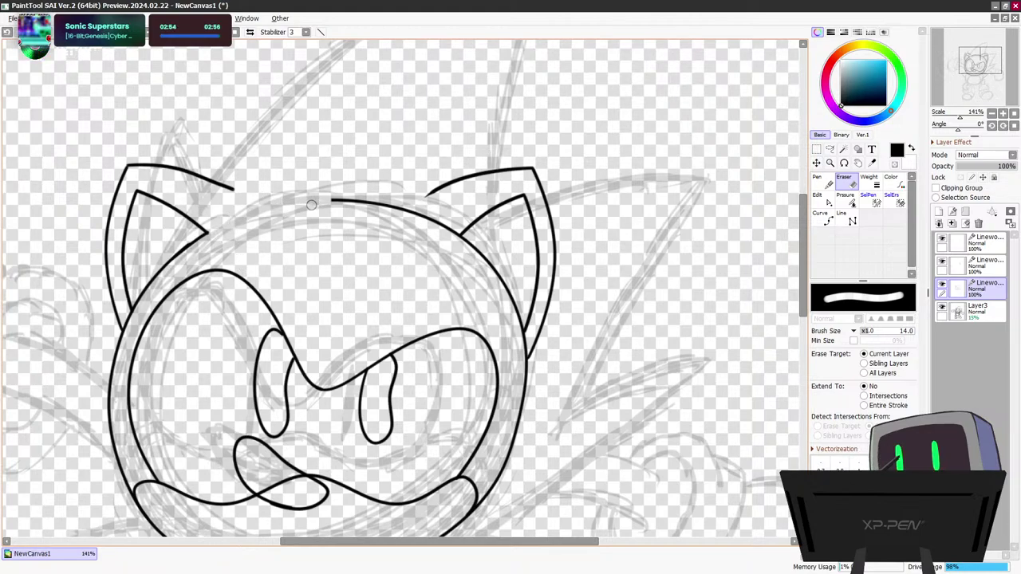
mouse_move(311, 205)
mouse_down()
mouse_move(427, 201)
mouse_move(451, 230)
mouse_move(459, 224)
mouse_up()
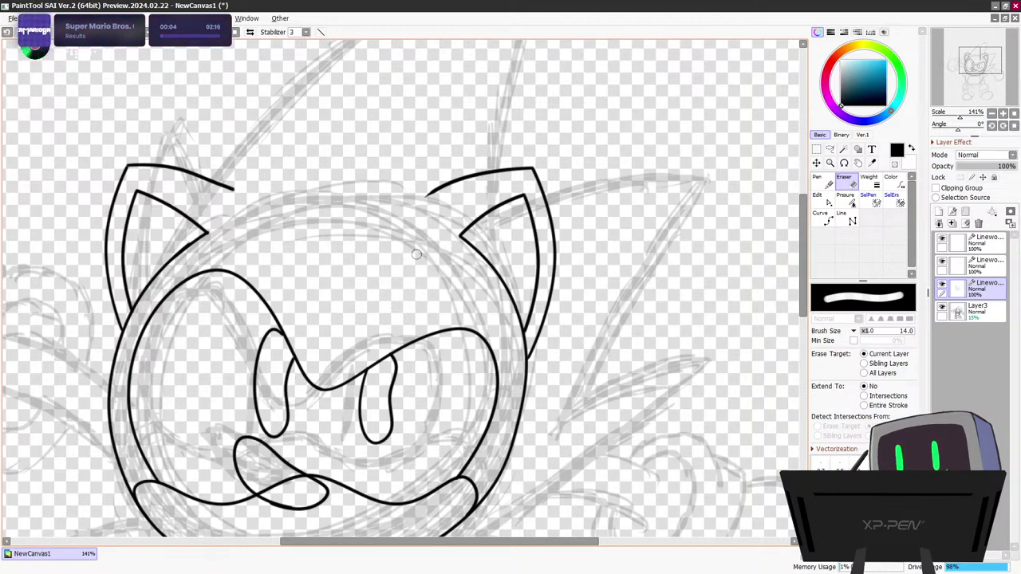
Erase the head outline's right side from the right ear down to the muzzle corner, and undo the stray cut in its left side
drag(527, 373, 528, 368)
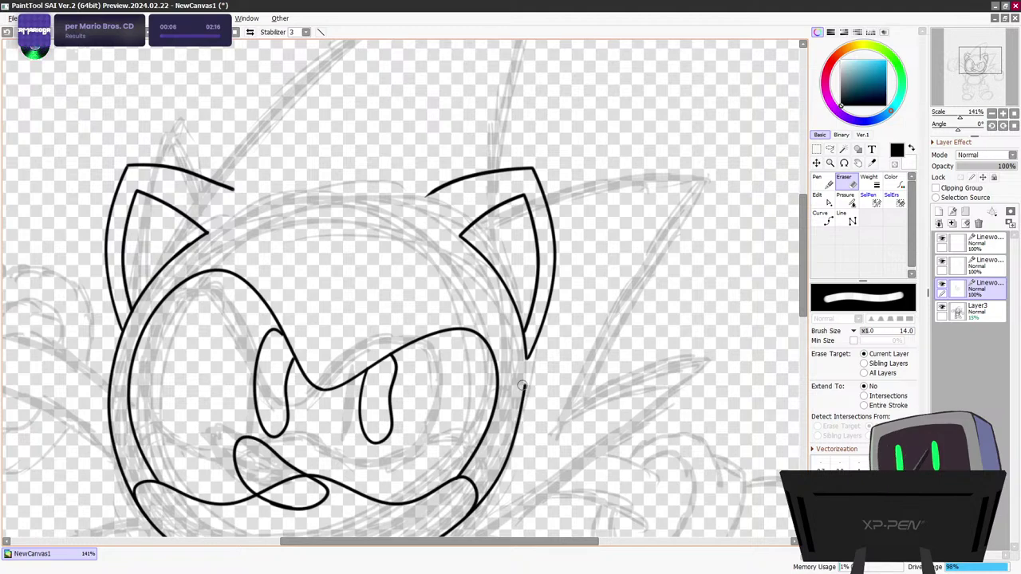
mouse_move(523, 385)
mouse_down()
mouse_move(515, 434)
mouse_move(484, 504)
mouse_up()
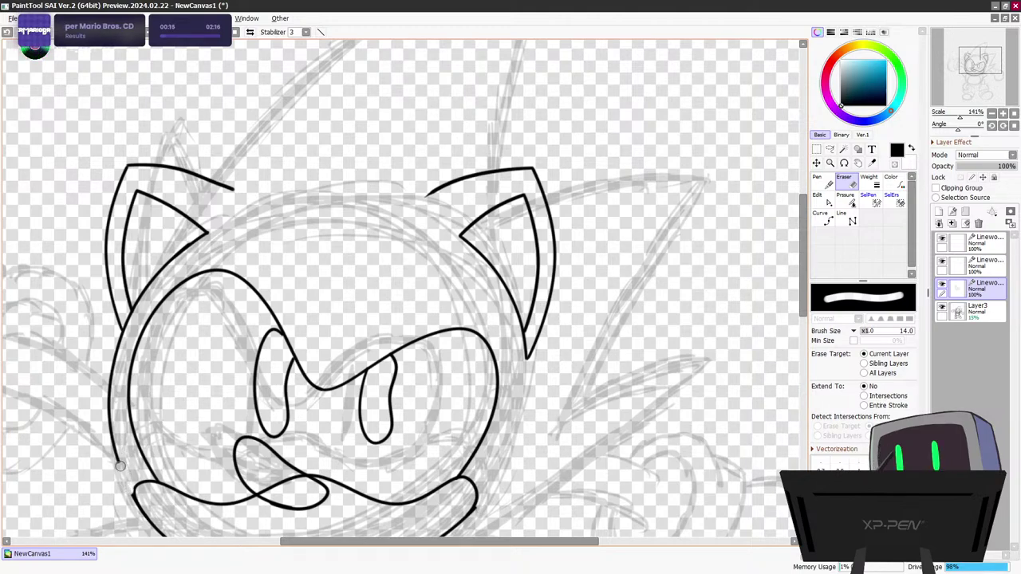
drag(120, 472, 128, 471)
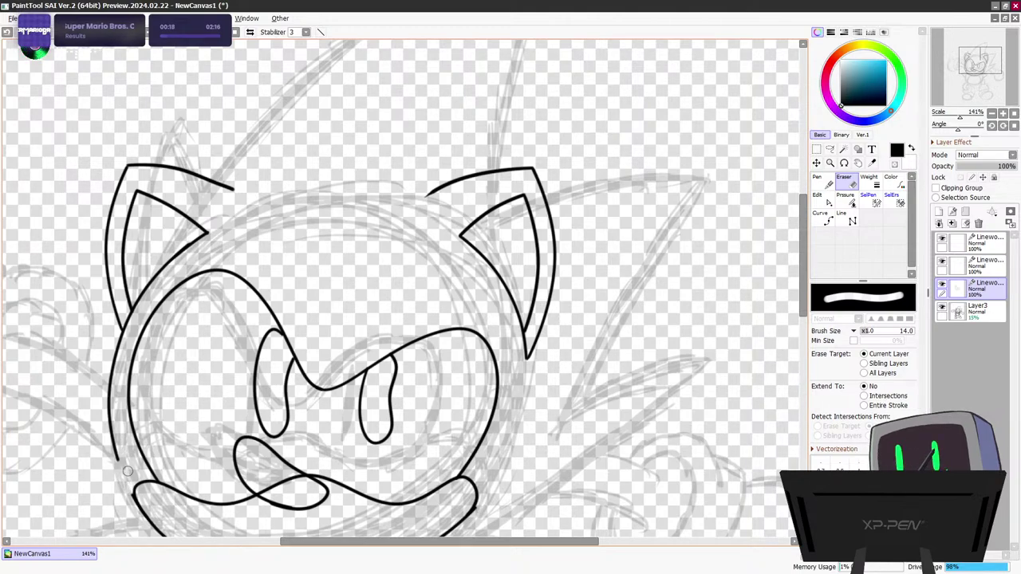
key(ctrl+z)
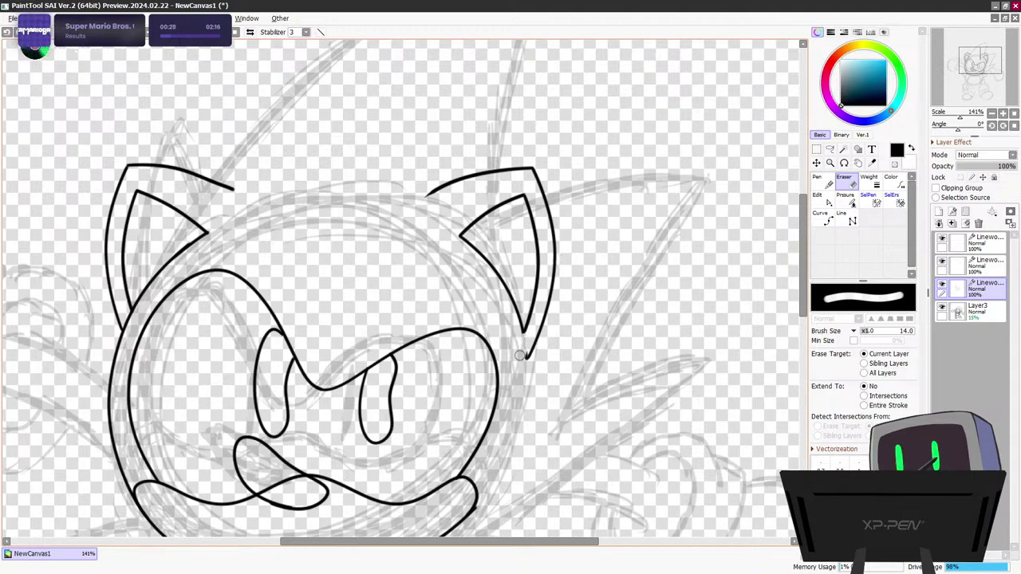
key(ctrl+z)
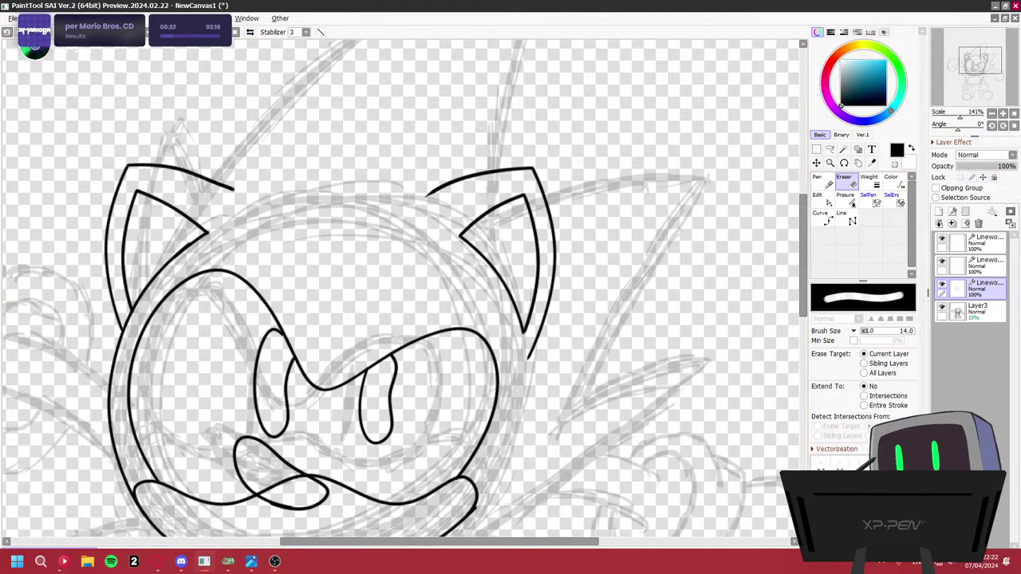
On the topmost linework layer, ink the large top quill from the left ear up to its tip and down to the right ear
scroll(590, 433, down, 7)
scroll(690, 320, up, 3)
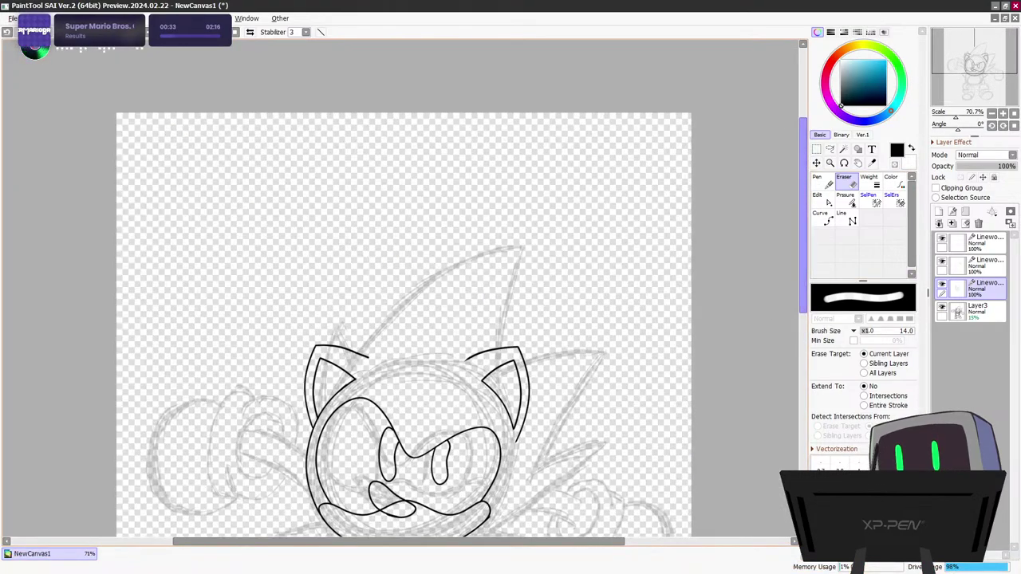
drag(804, 215, 804, 265)
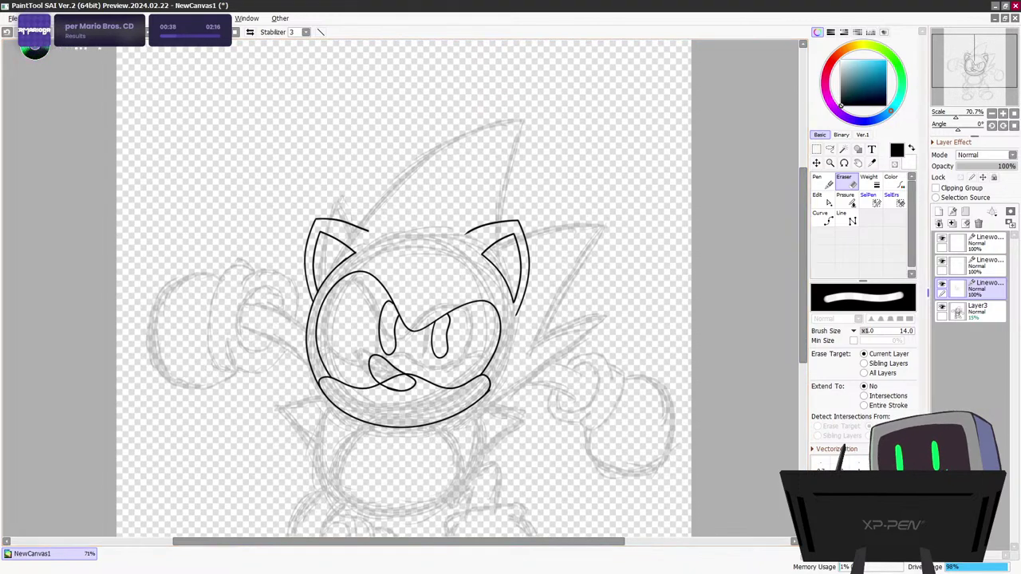
click(986, 242)
key(plus)
key(plus)
key(plus)
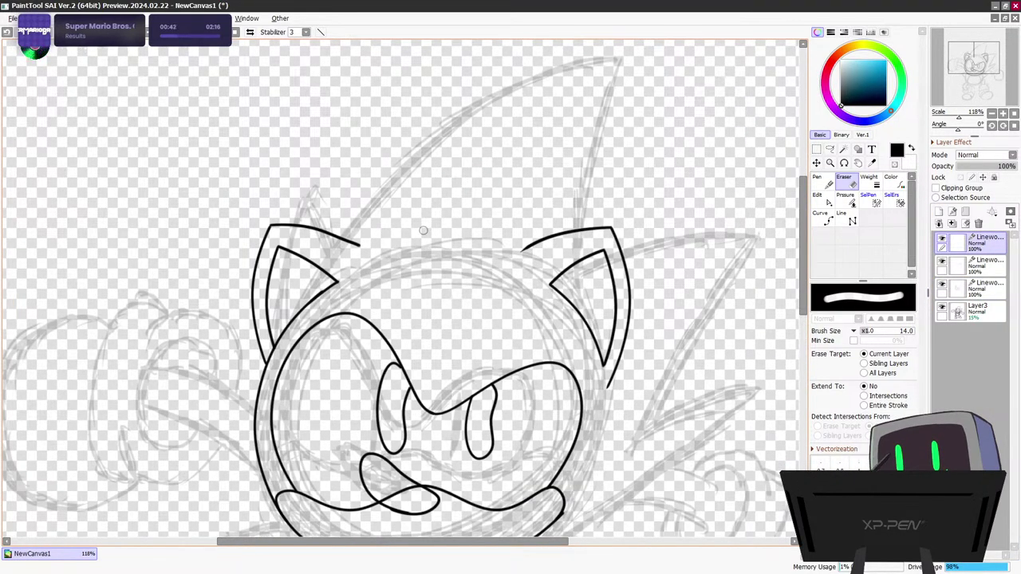
key(n)
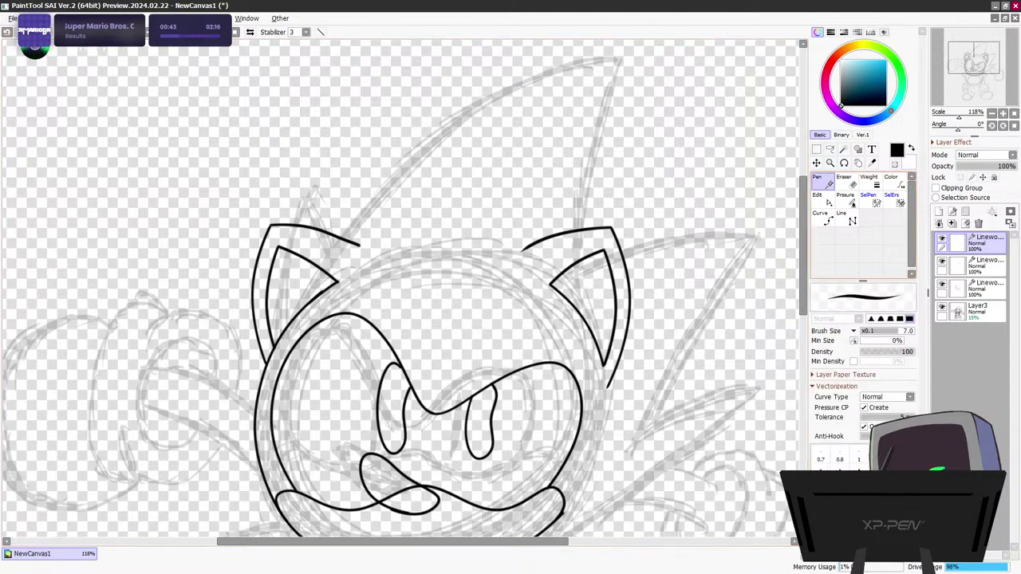
mouse_move(357, 203)
mouse_down()
mouse_move(467, 103)
mouse_move(616, 47)
mouse_up()
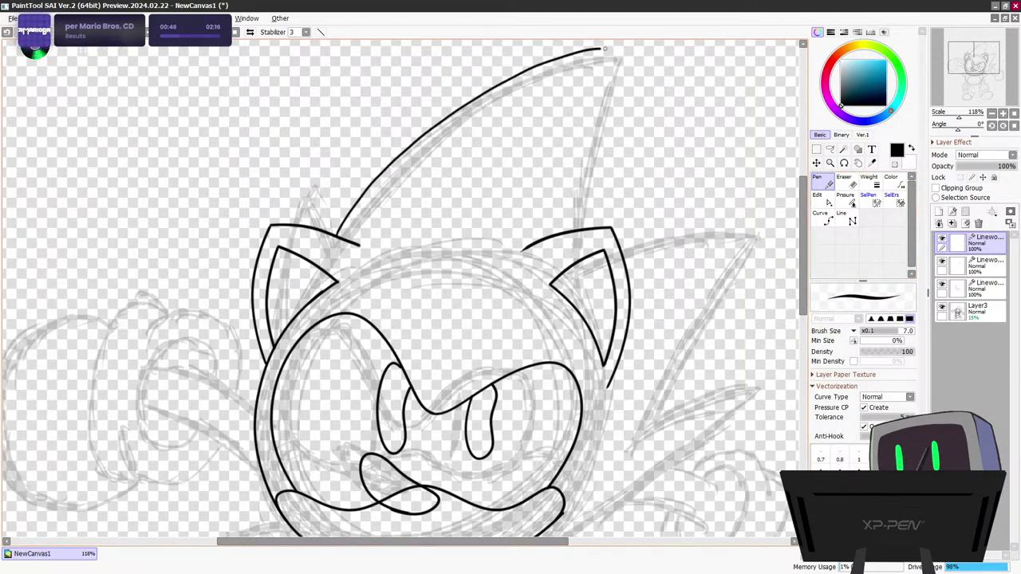
key(ctrl+z)
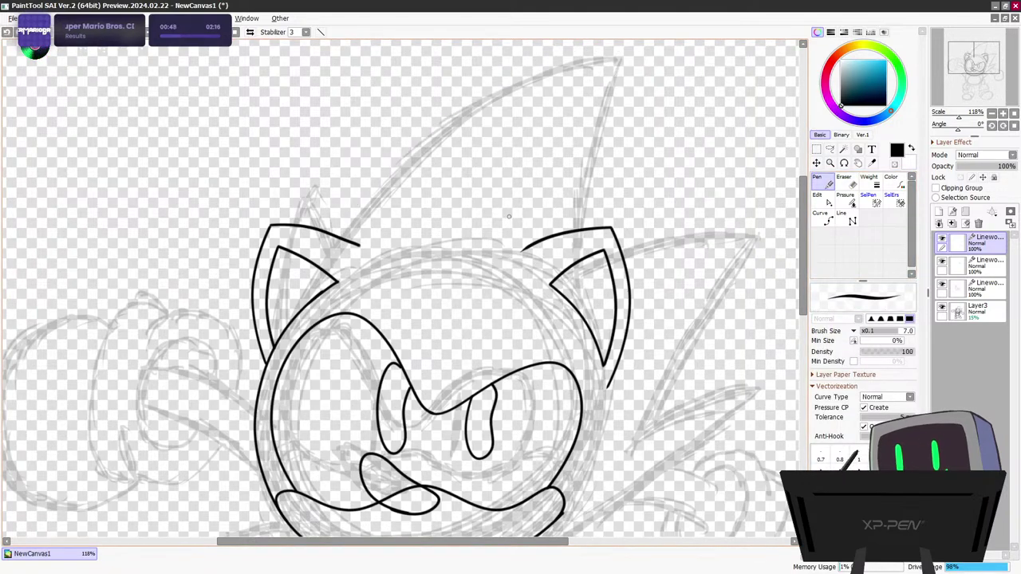
mouse_move(338, 234)
mouse_down()
mouse_move(431, 131)
mouse_move(641, 54)
mouse_move(609, 184)
mouse_up()
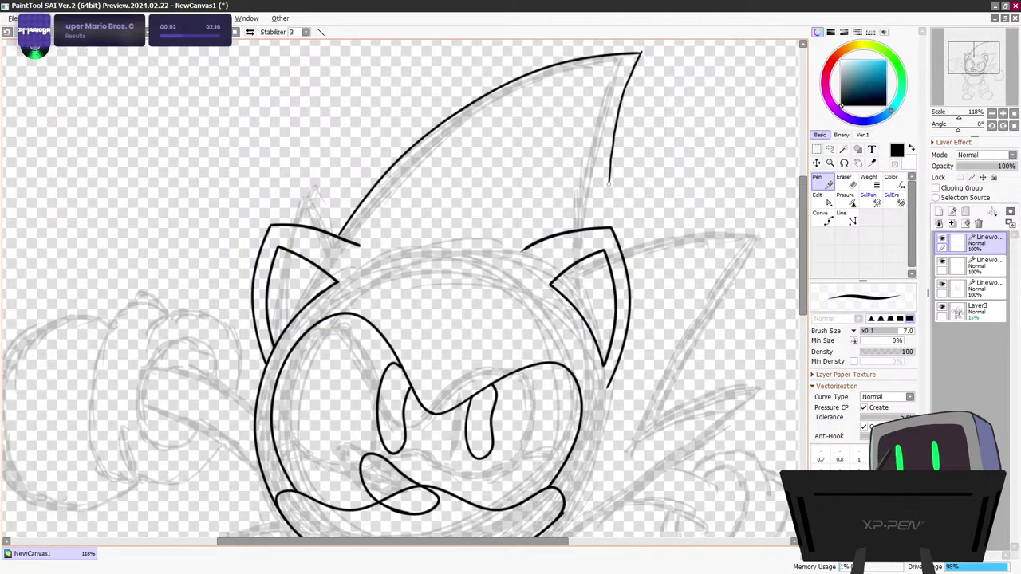
drag(609, 223, 608, 226)
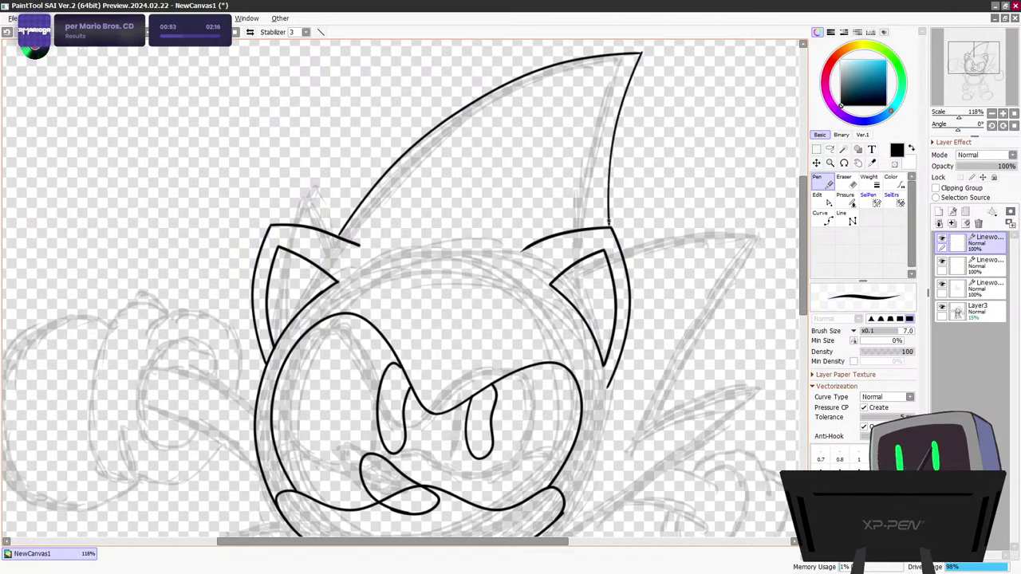
Ink the upper back quill from the right ear's outer edge out to a pointed tip and back in toward the head
drag(529, 541, 625, 541)
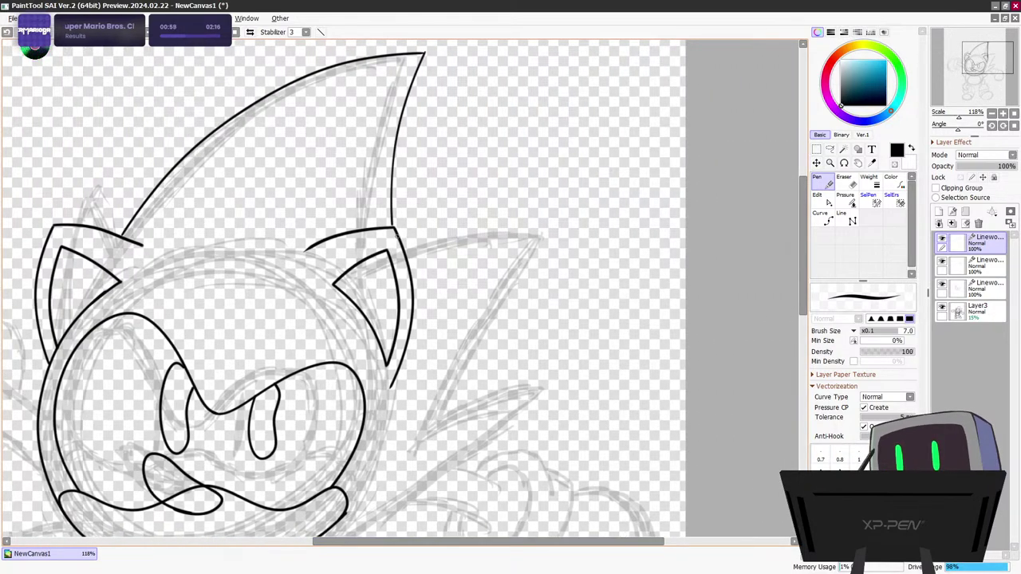
drag(397, 232, 546, 237)
key(ctrl+z)
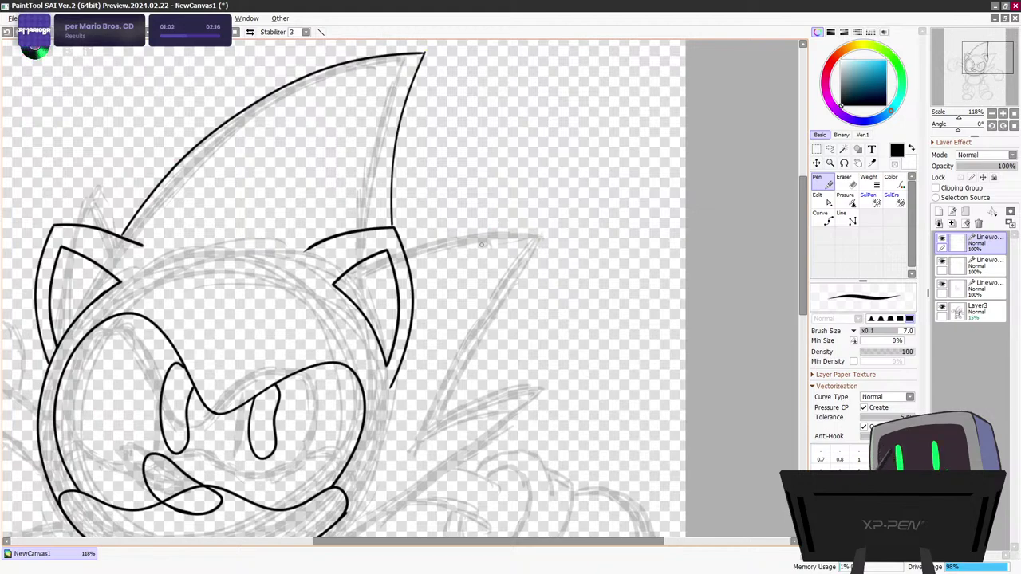
drag(439, 232, 549, 234)
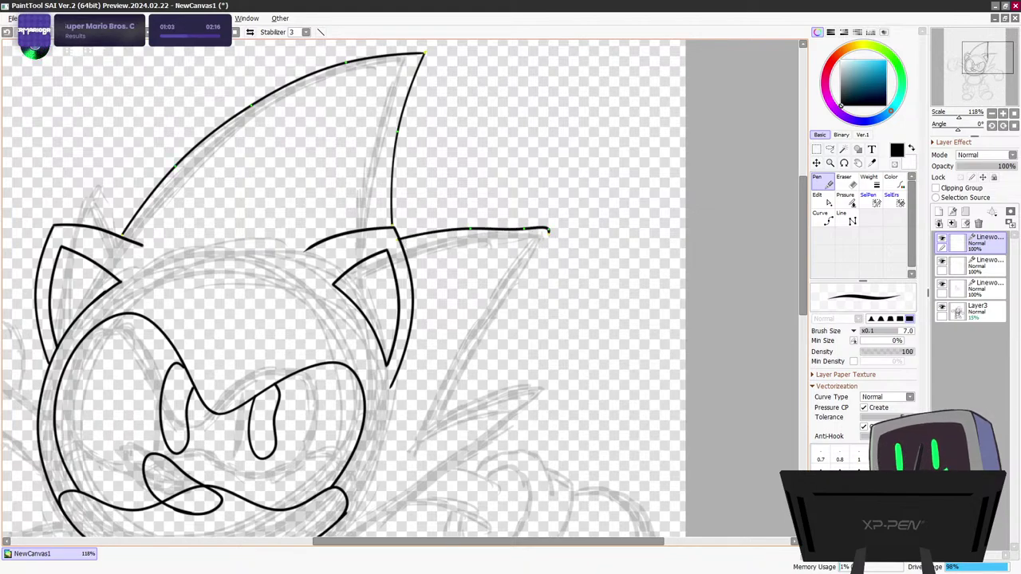
key(ctrl+z)
mouse_move(406, 238)
mouse_down()
mouse_move(553, 242)
mouse_move(505, 304)
mouse_move(446, 428)
mouse_up()
Ink the smaller lower back quill from the end of the upper one out to its tip and back to the muzzle's right corner
scroll(772, 267, down, 5)
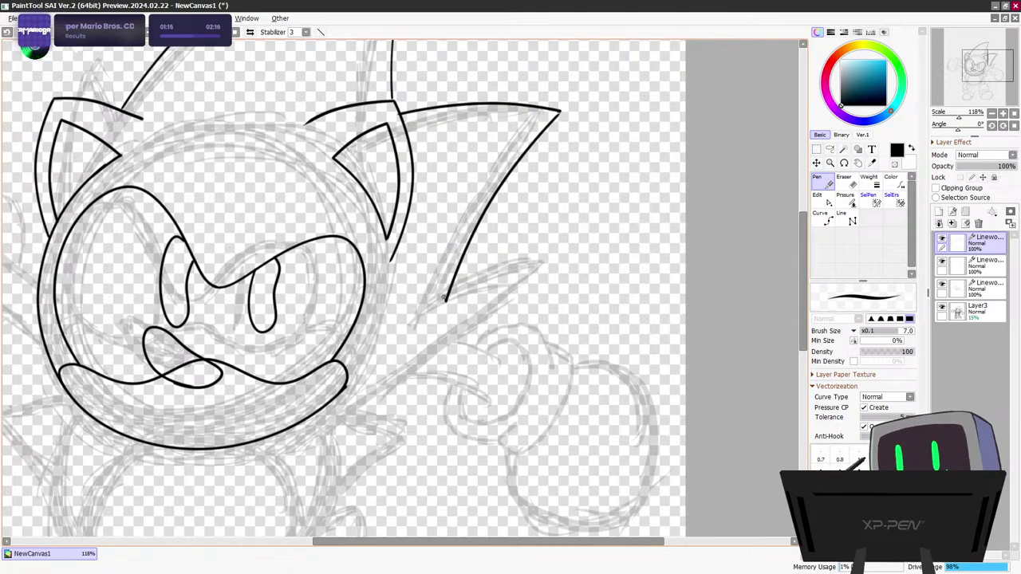
mouse_move(445, 300)
mouse_down()
mouse_move(494, 267)
mouse_move(565, 250)
mouse_up()
key(ctrl+z)
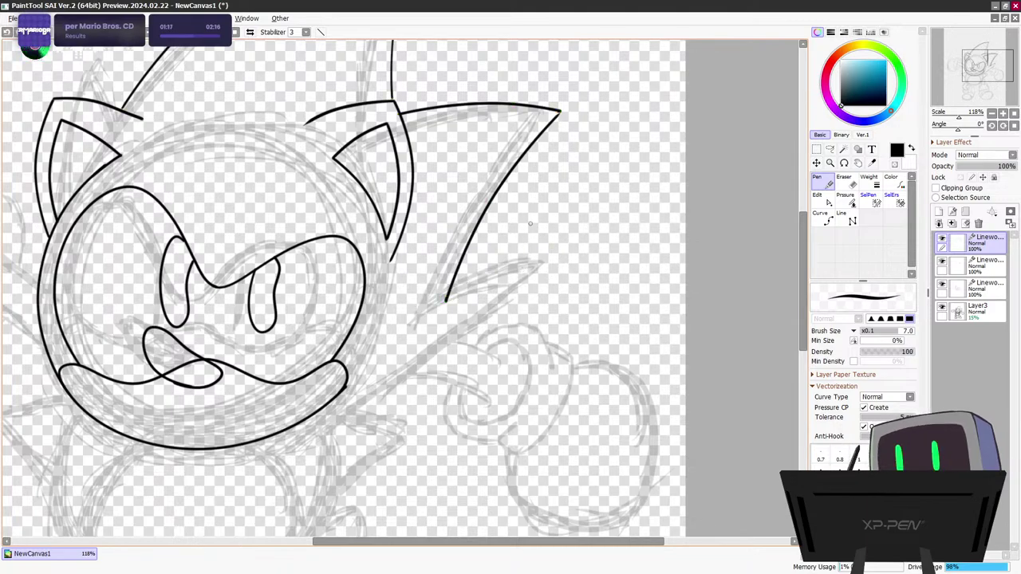
drag(444, 300, 544, 273)
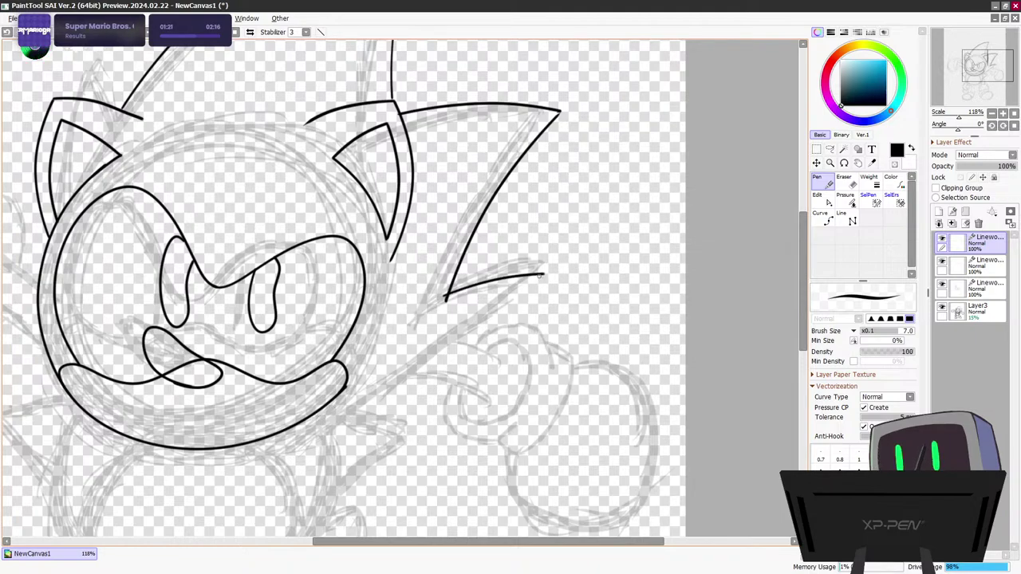
drag(543, 276, 319, 412)
key(ctrl+z)
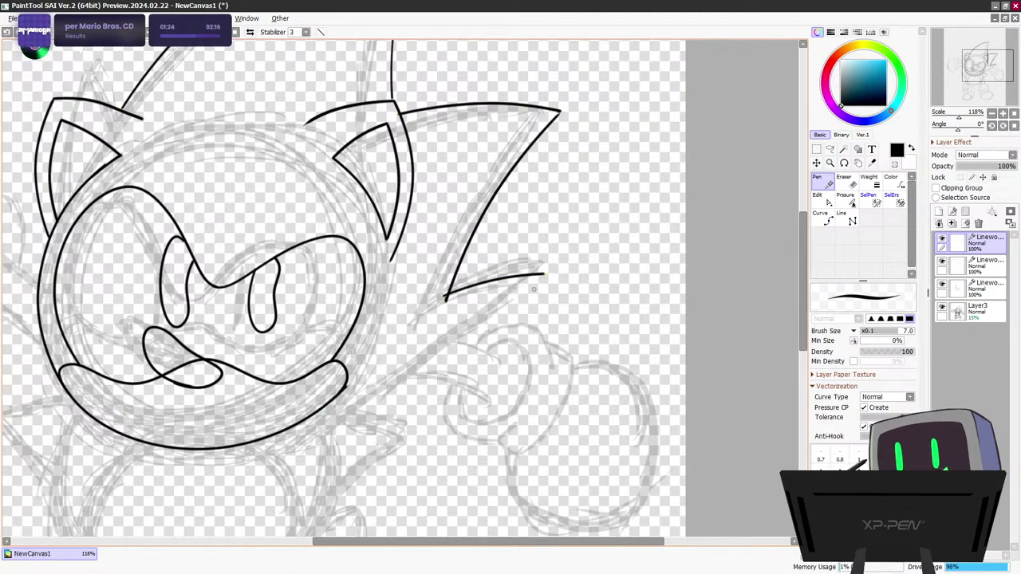
drag(542, 276, 343, 391)
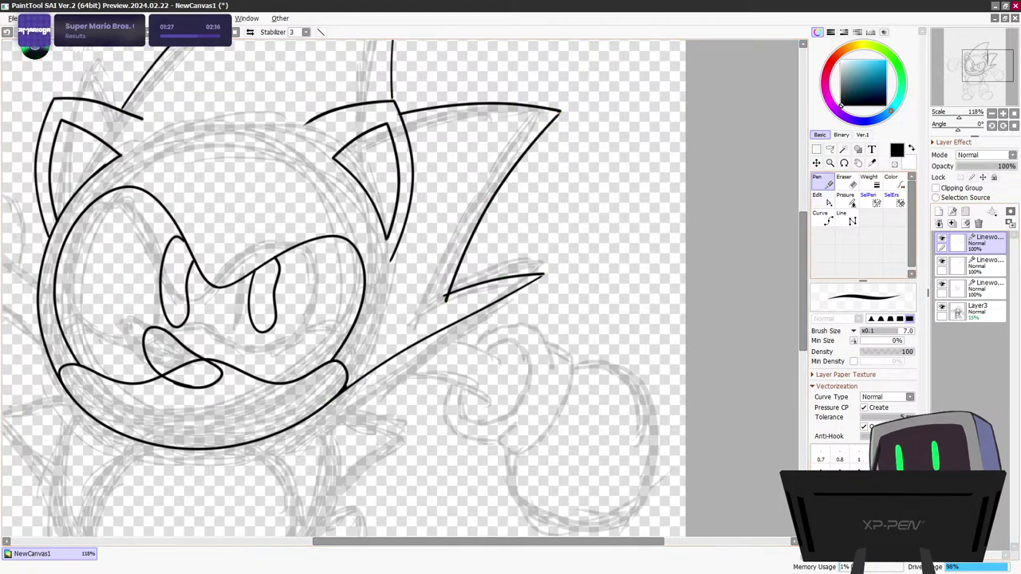
Edit the back quills' control points to close the notch between them and bring the lower quill's end onto the head outline
click(822, 200)
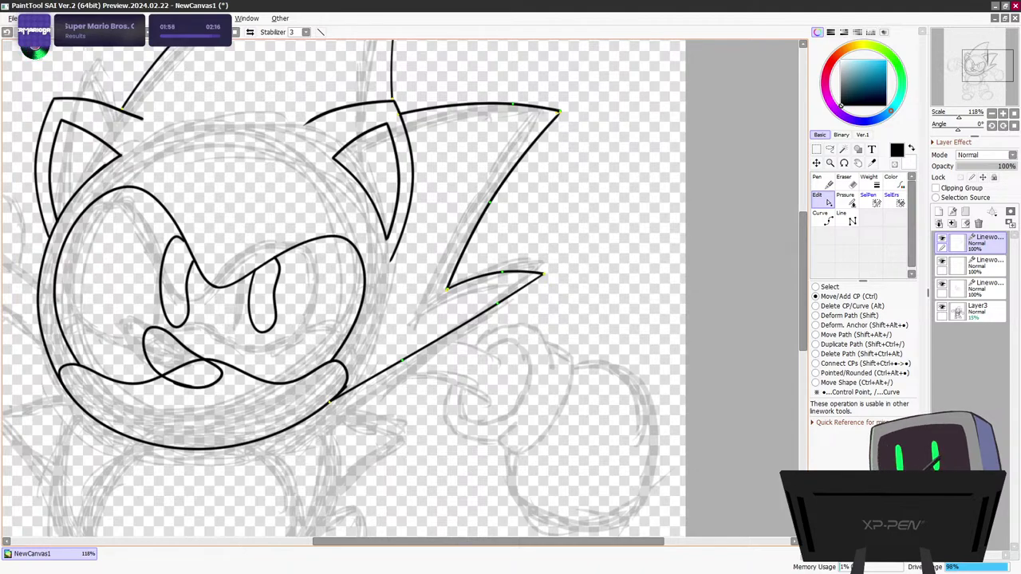
scroll(448, 229, down, 5)
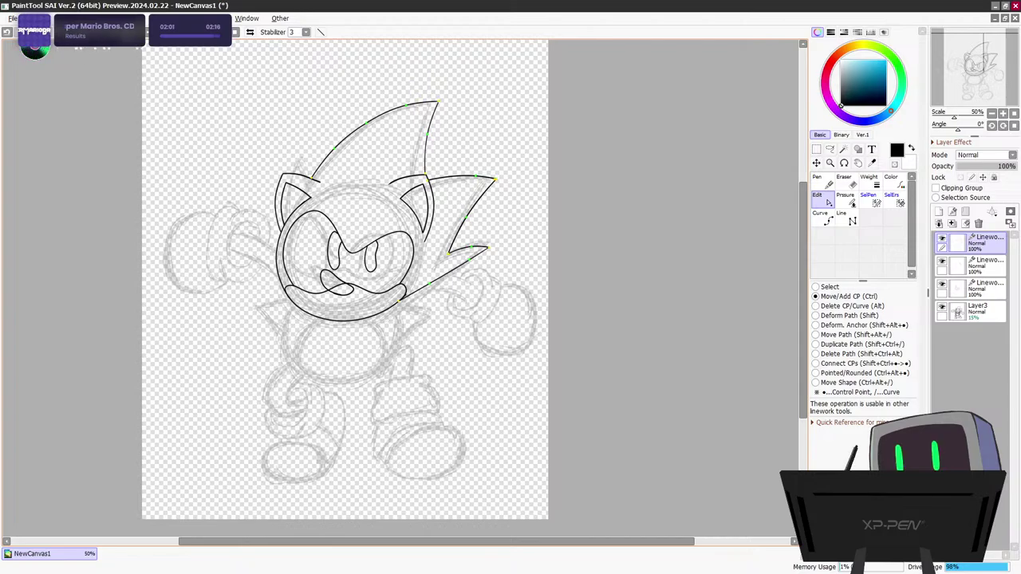
Ink a small pointed quill with the Pen between the left ear's top edge and the large top quill
scroll(293, 197, up, 8)
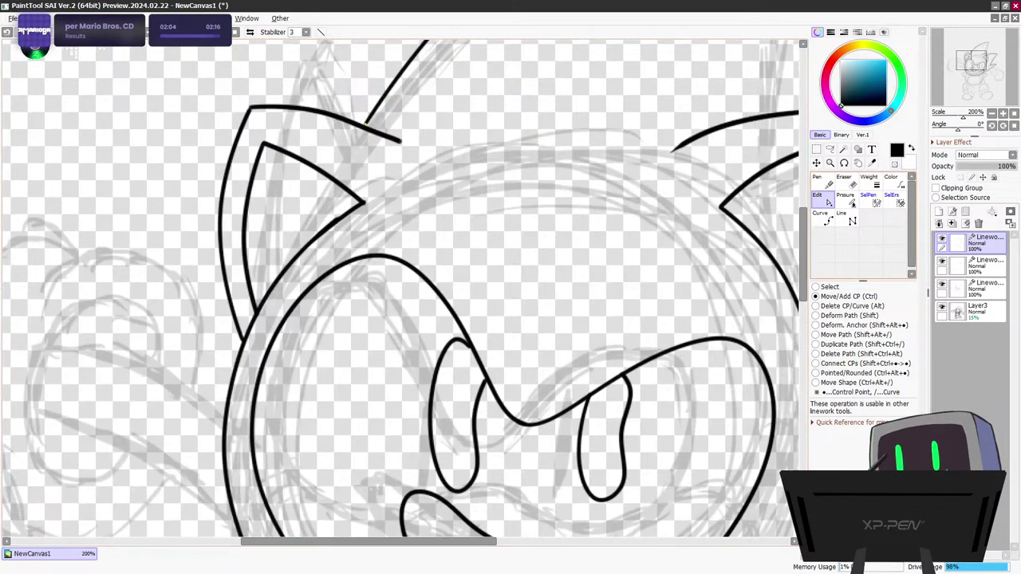
key(n)
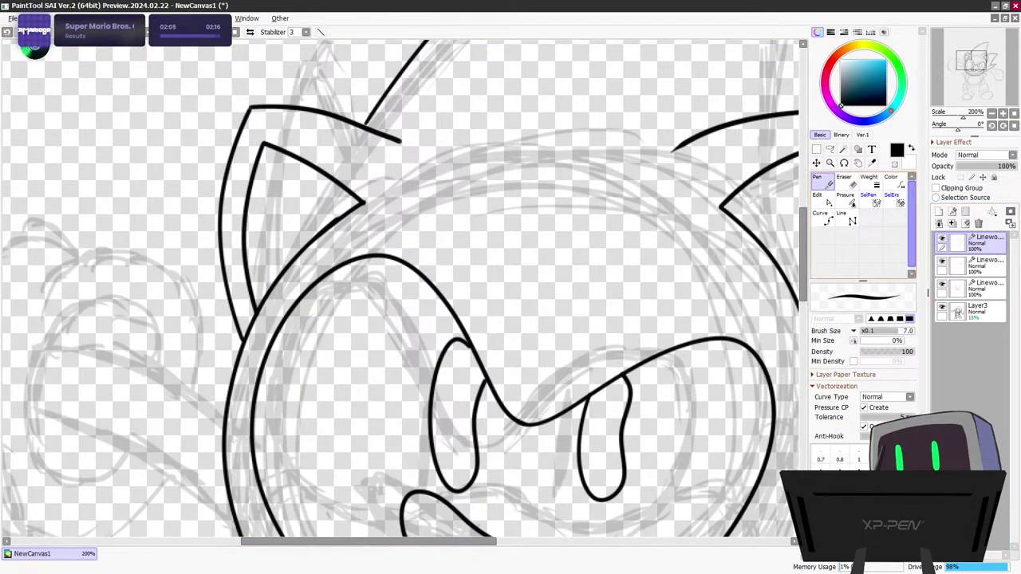
drag(803, 257, 803, 223)
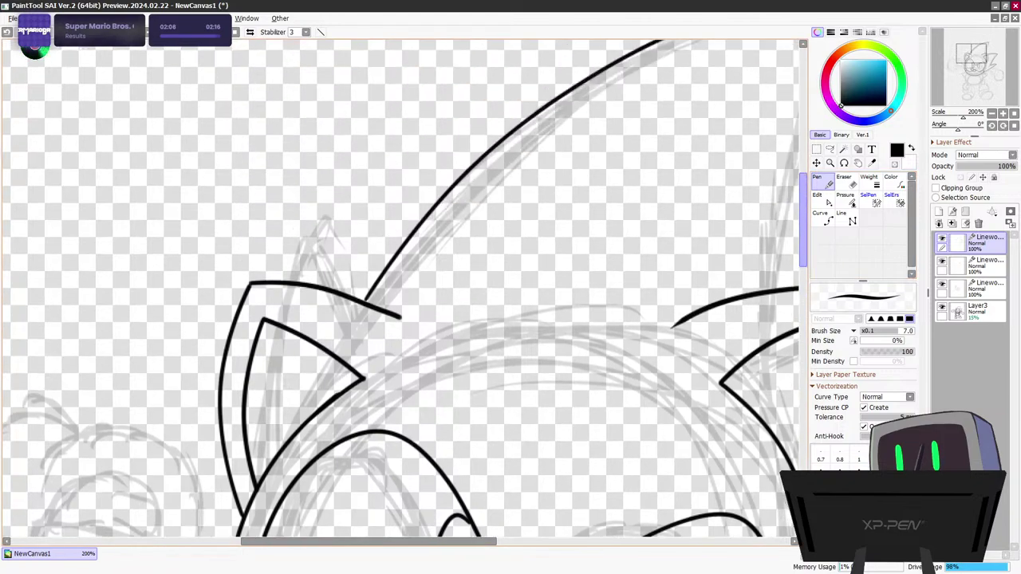
scroll(405, 288, down, 1)
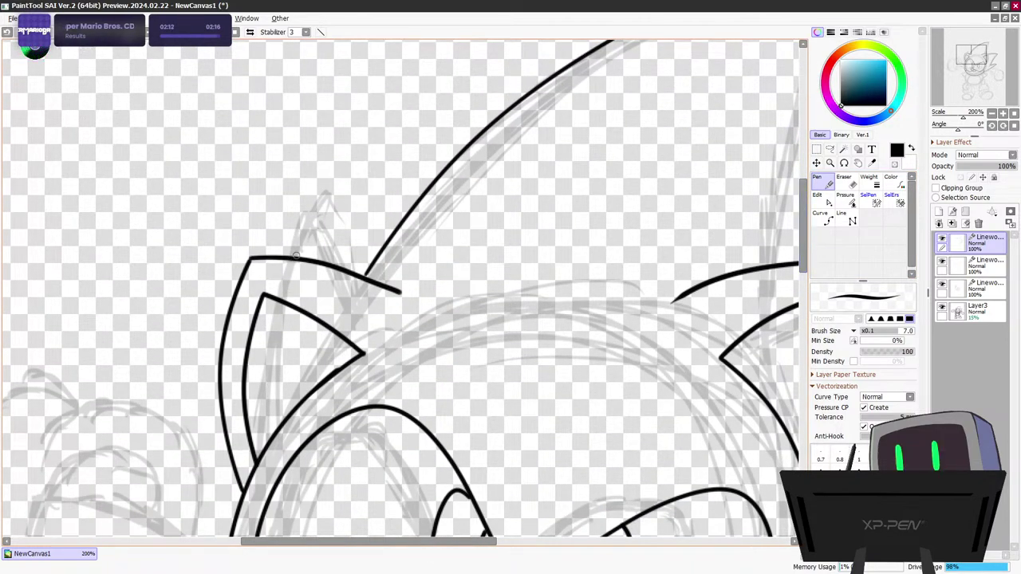
mouse_move(295, 256)
mouse_down()
mouse_move(343, 137)
mouse_move(384, 240)
mouse_up()
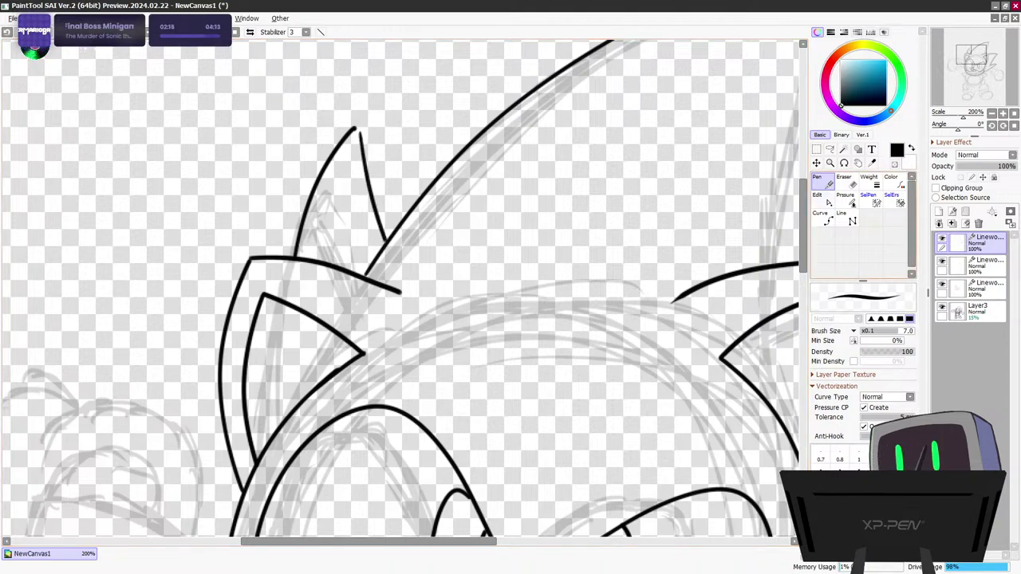
Edit the small quill's control points to close its tip and seat its base ends on the ear and the large top quill
click(817, 194)
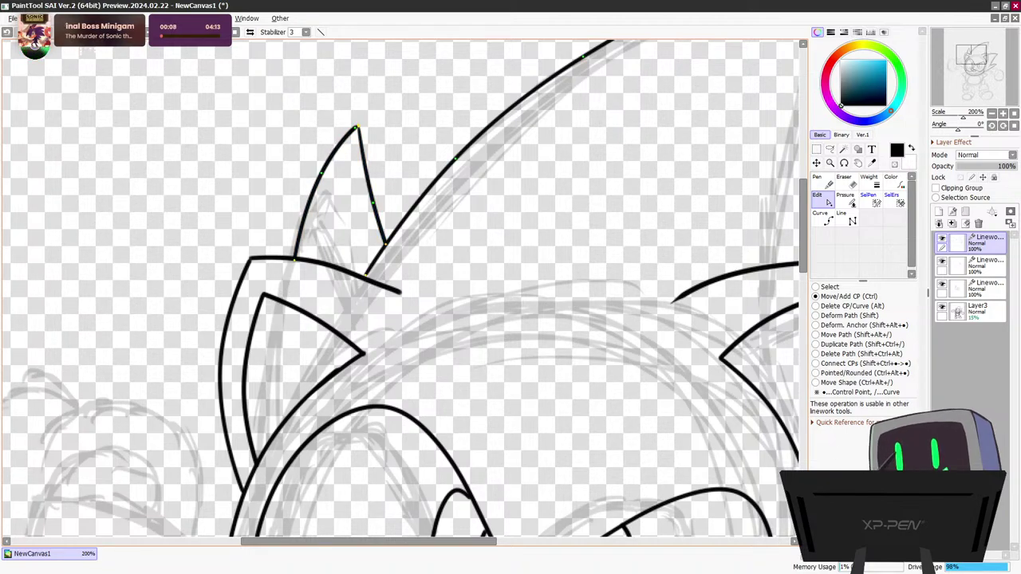
scroll(452, 337, down, 7)
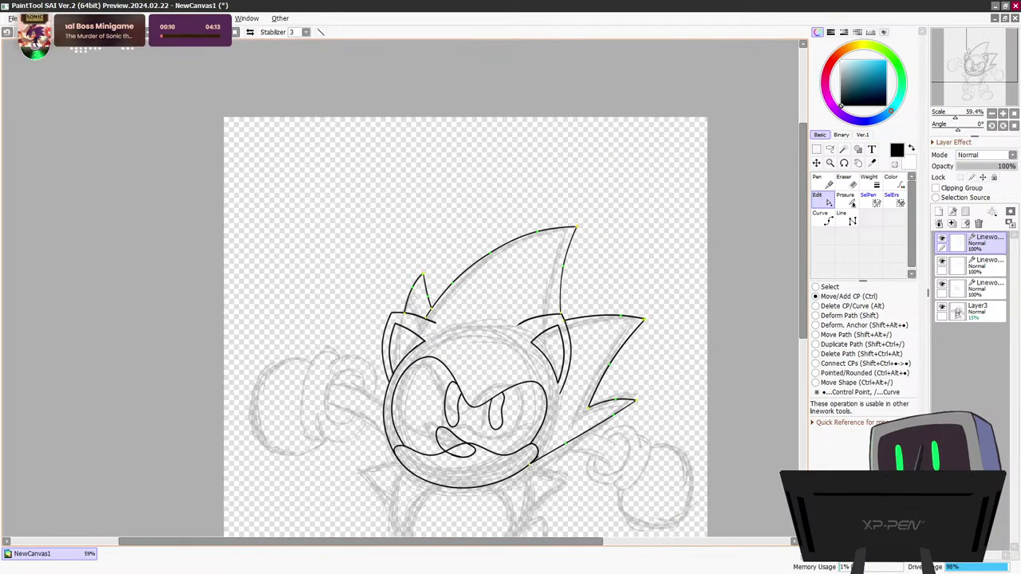
Make the lowest linework layer, which holds the face and head outline, active for control point editing around the muzzle
drag(803, 232, 803, 317)
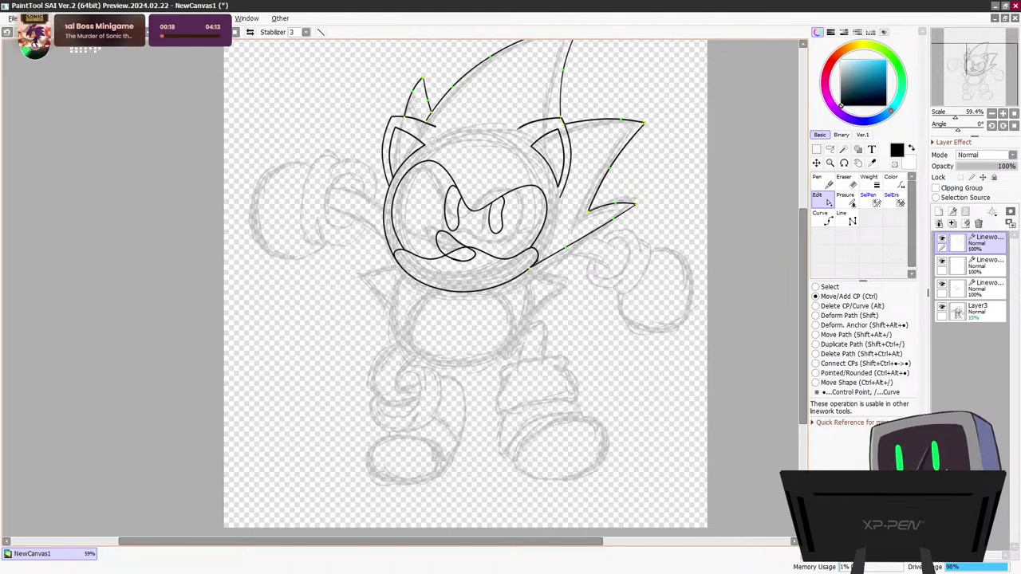
click(992, 289)
scroll(448, 192, up, 5)
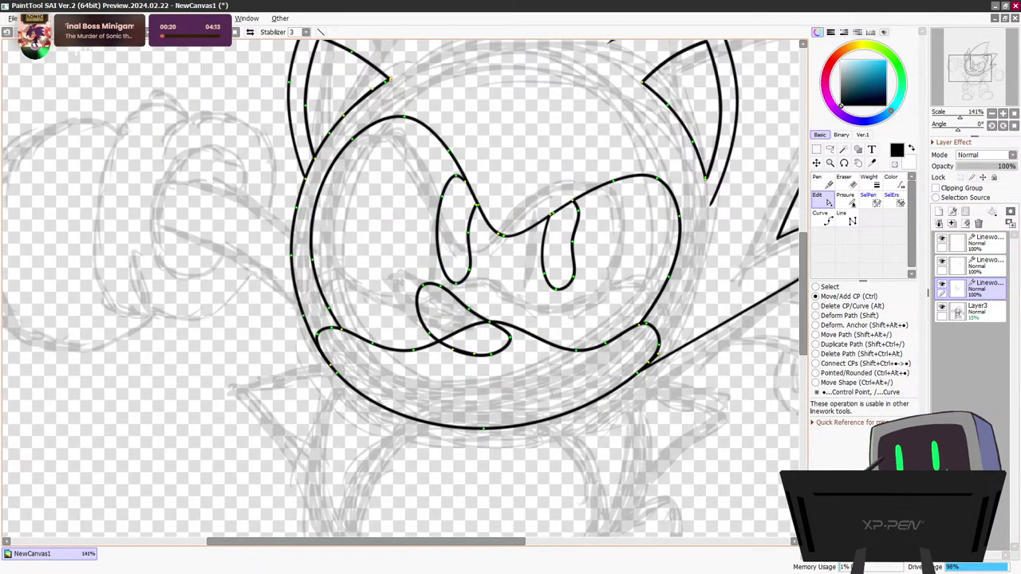
scroll(443, 192, up, 1)
click(824, 181)
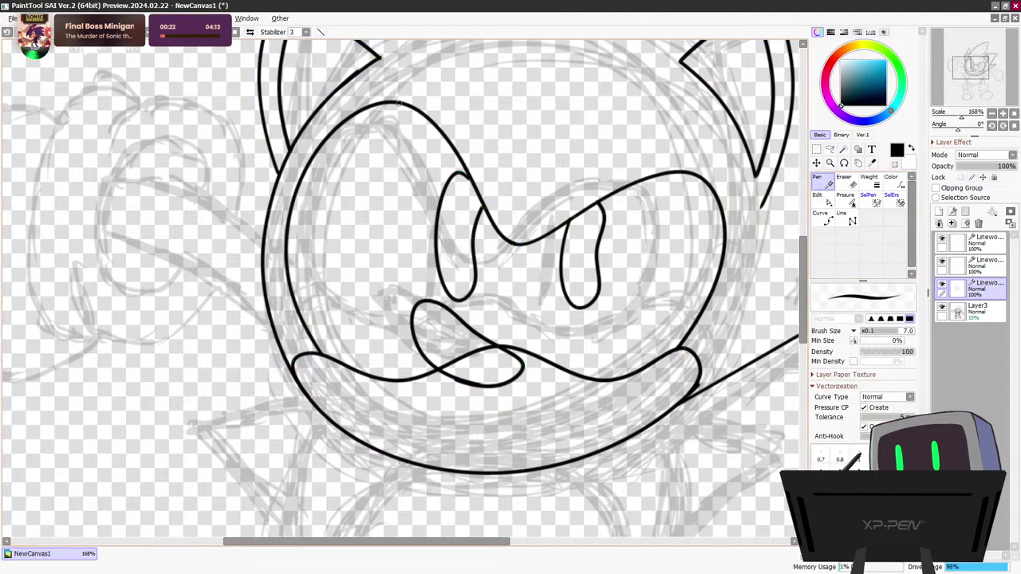
click(822, 200)
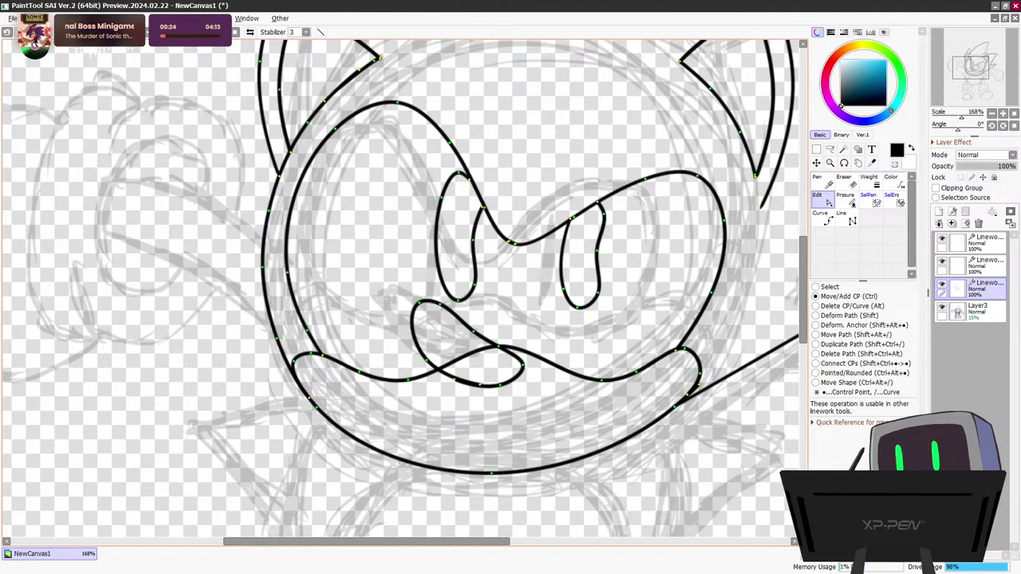
scroll(422, 198, down, 5)
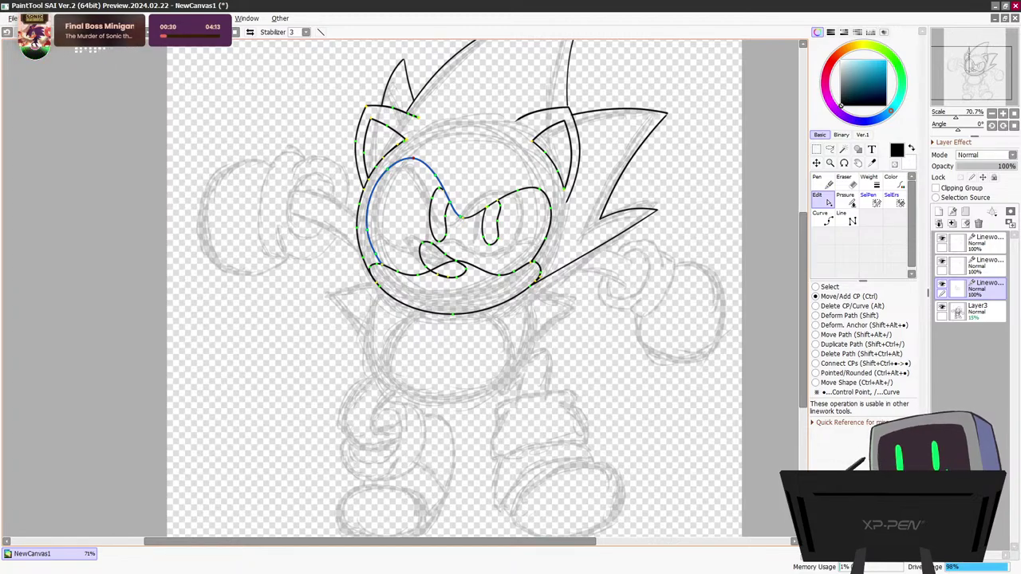
drag(412, 158, 419, 229)
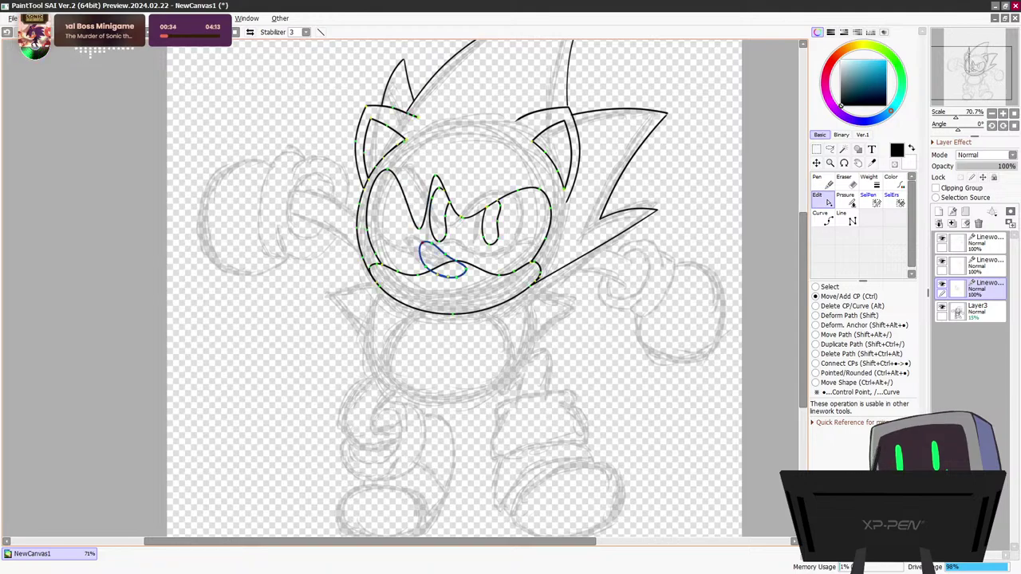
key(ctrl+z)
key(ctrl+z)
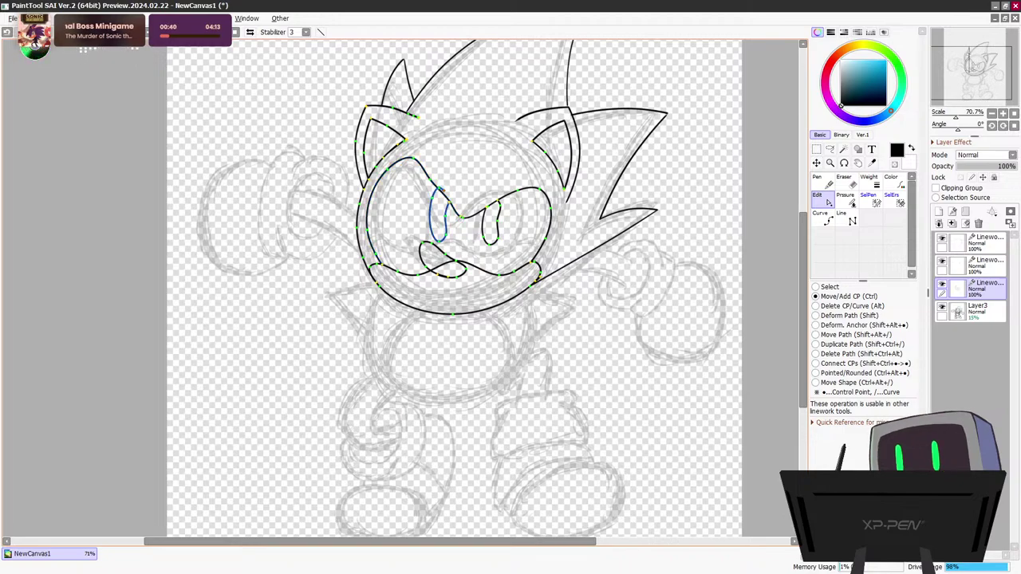
Edit the left eye outline's control points to straighten its inner brow slope and shift its rounded peak outward
scroll(440, 188, up, 4)
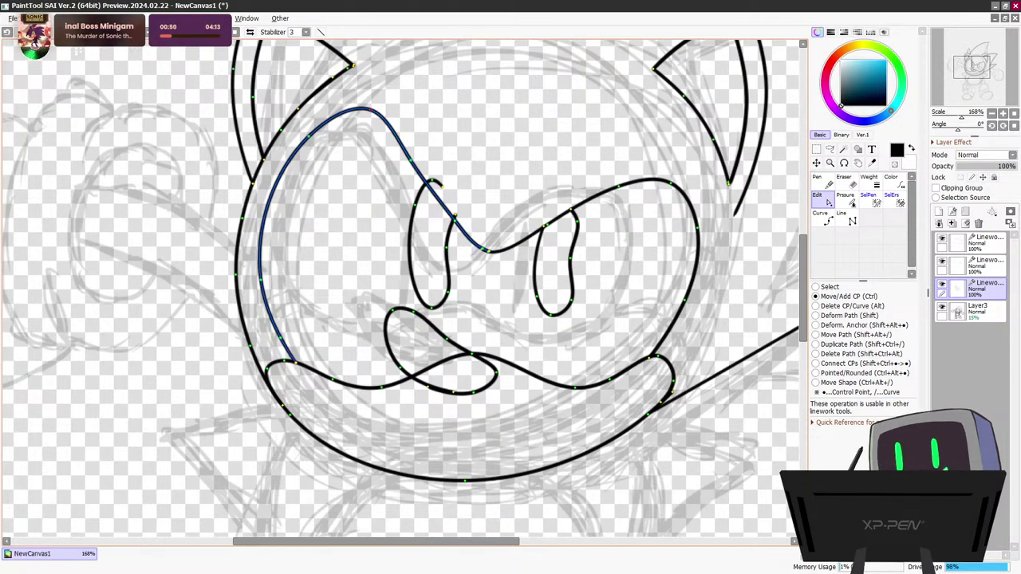
drag(372, 110, 352, 105)
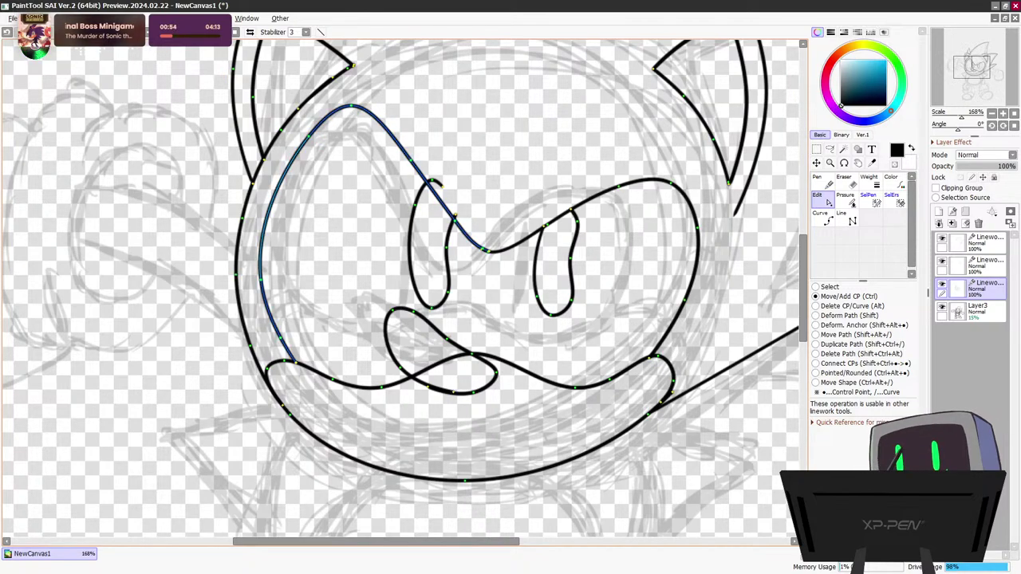
drag(309, 135, 302, 130)
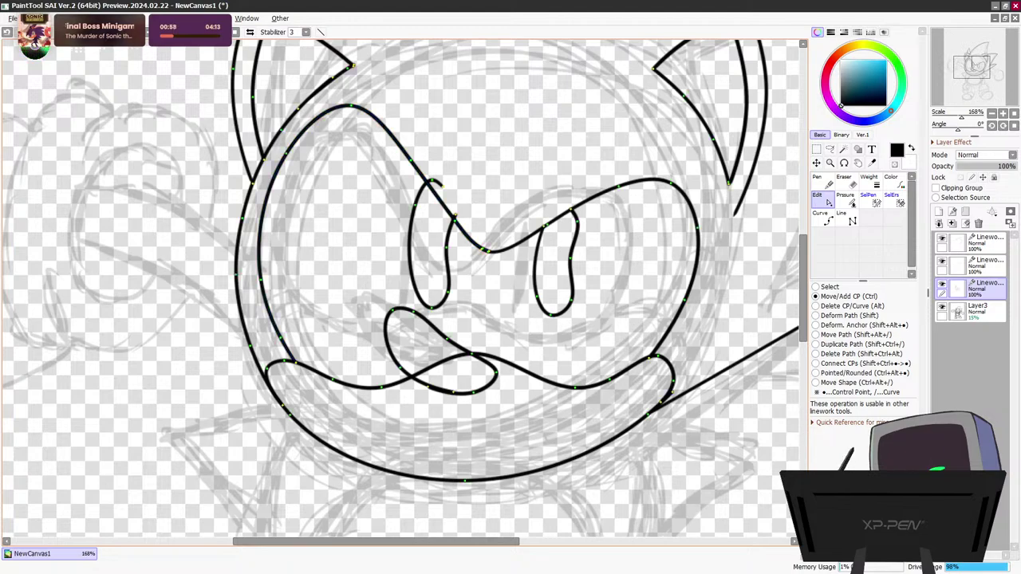
drag(386, 125, 392, 128)
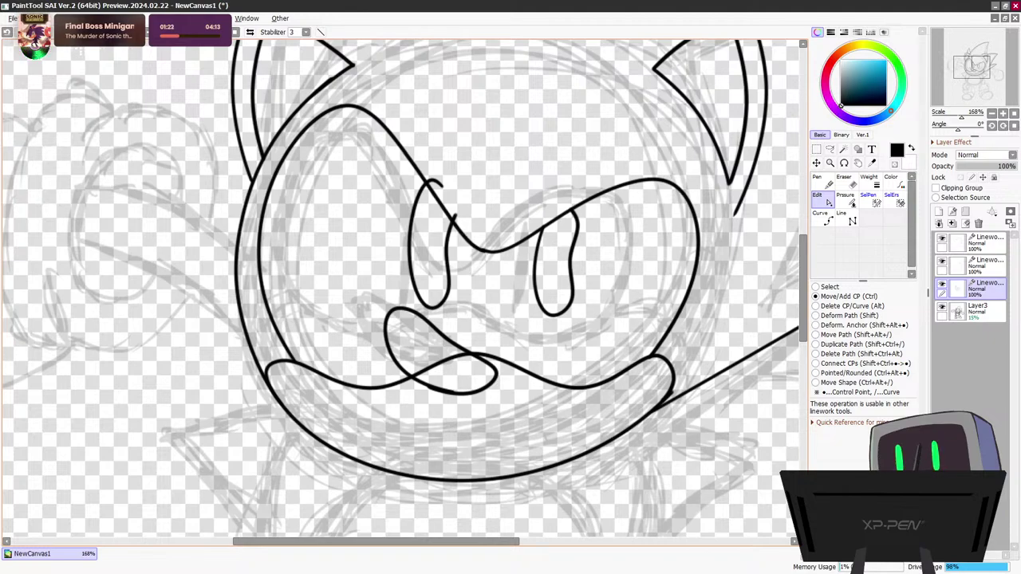
Edit the right eye outline's control points to lower the brow curve over the pupil and raise the outer peak
scroll(535, 302, down, 4)
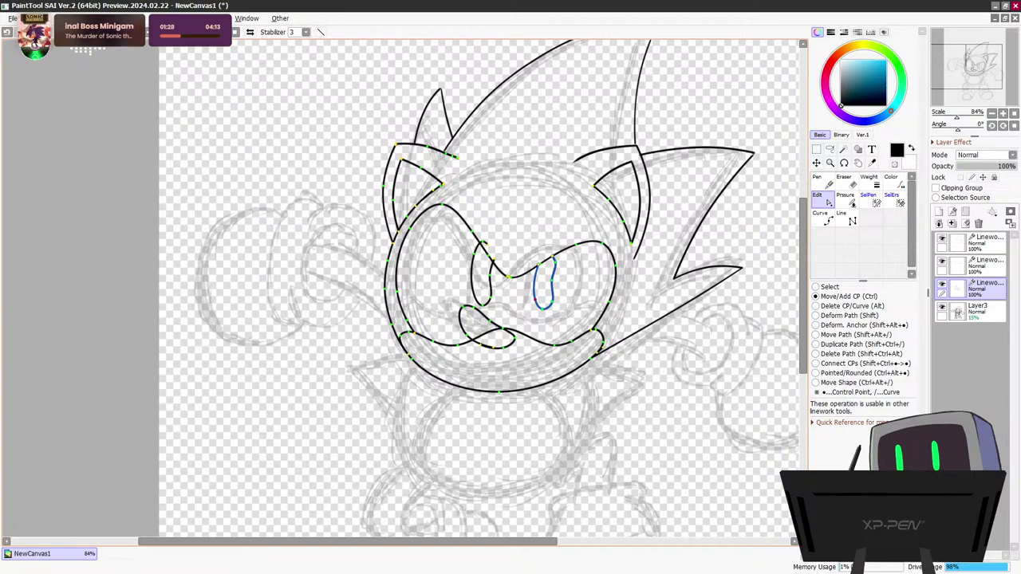
scroll(536, 298, up, 3)
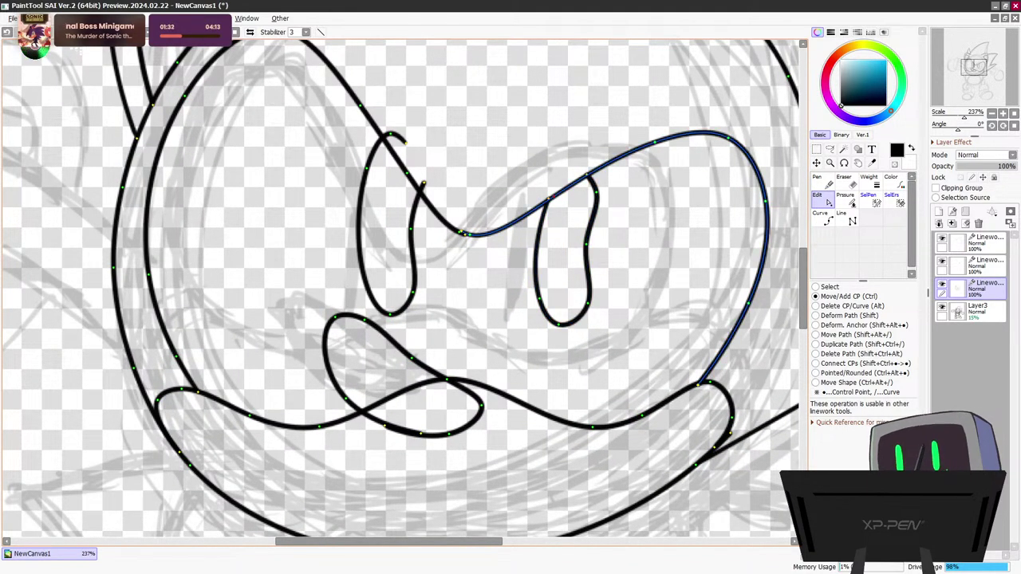
drag(558, 192, 563, 201)
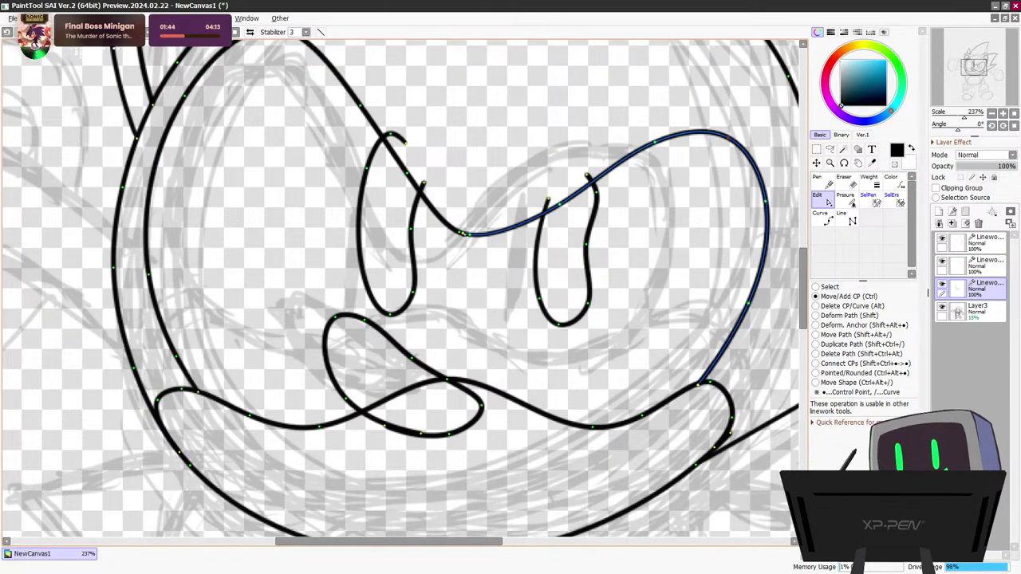
drag(708, 128, 716, 121)
drag(657, 143, 653, 138)
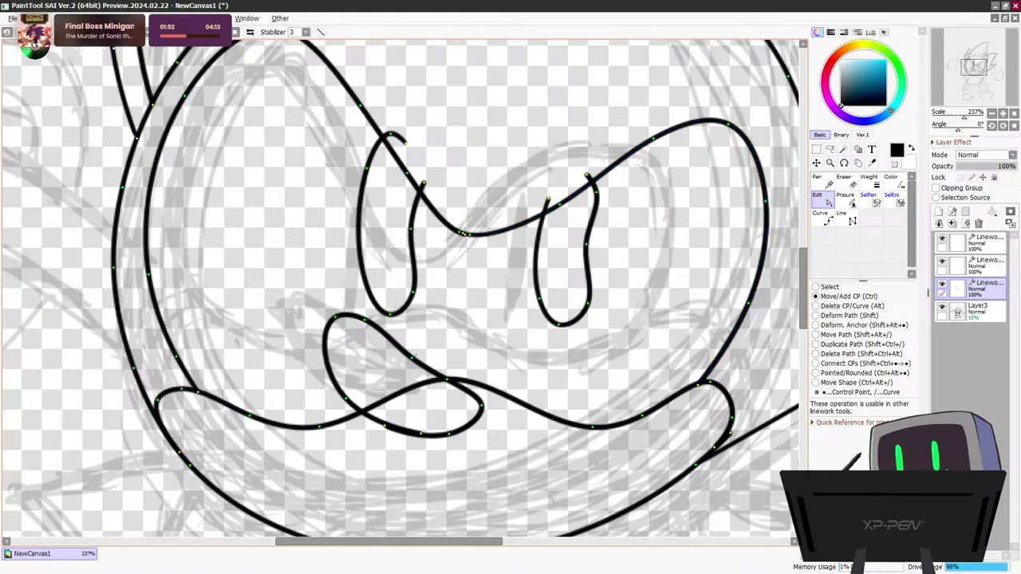
drag(748, 303, 748, 303)
scroll(696, 352, down, 5)
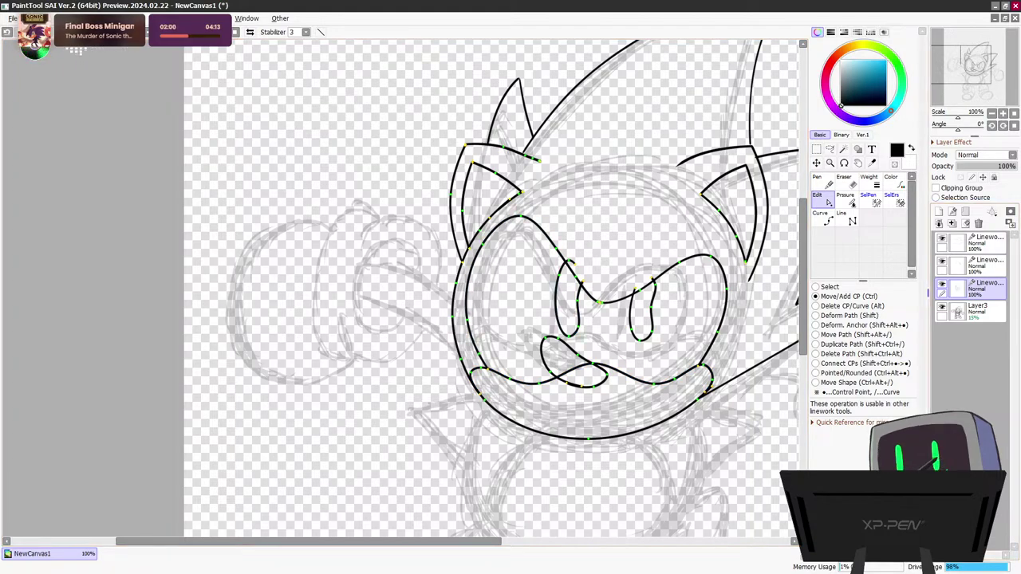
Move both pupil paths to the left, shifting the right pupil up as well, so they hang from the reshaped brow line
drag(319, 541, 392, 542)
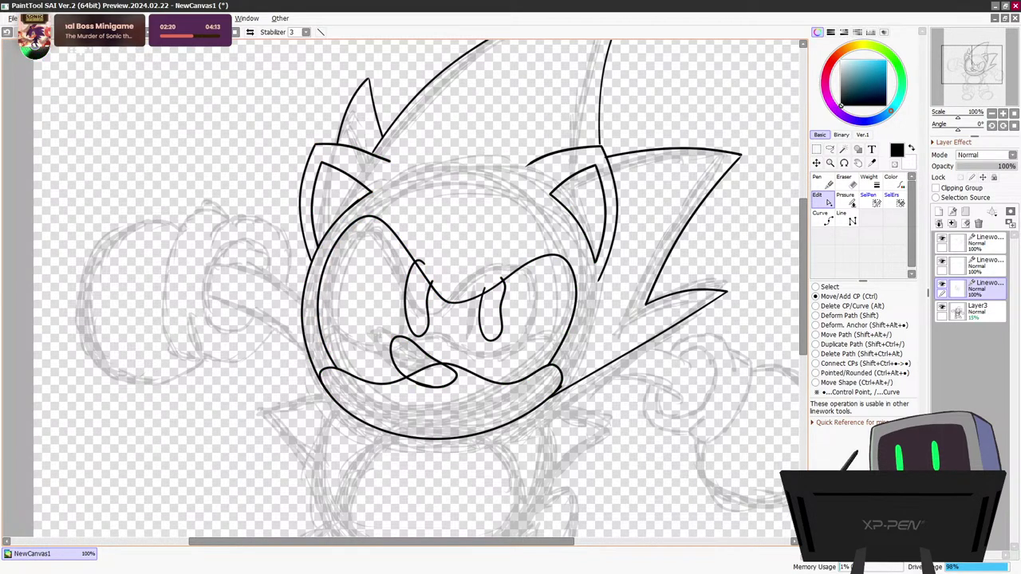
scroll(465, 316, down, 3)
scroll(510, 343, up, 5)
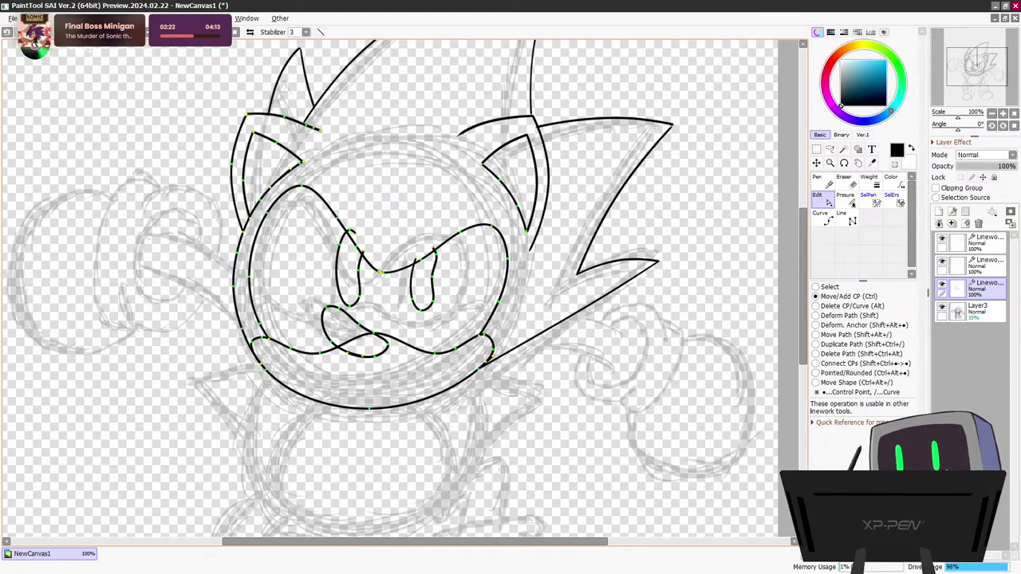
scroll(246, 291, up, 1)
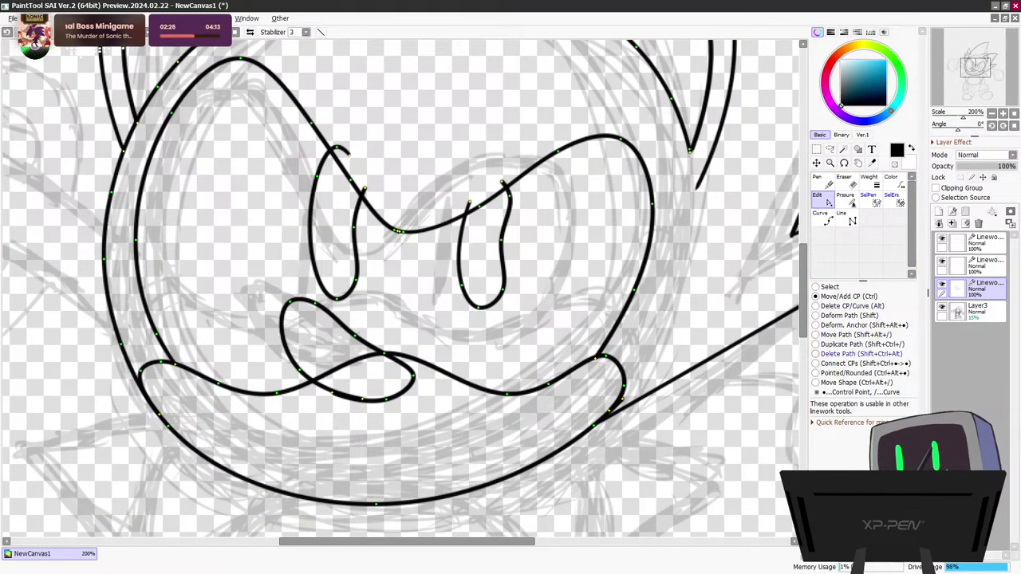
mouse_move(354, 231)
mouse_down()
mouse_move(331, 229)
mouse_move(339, 228)
mouse_up()
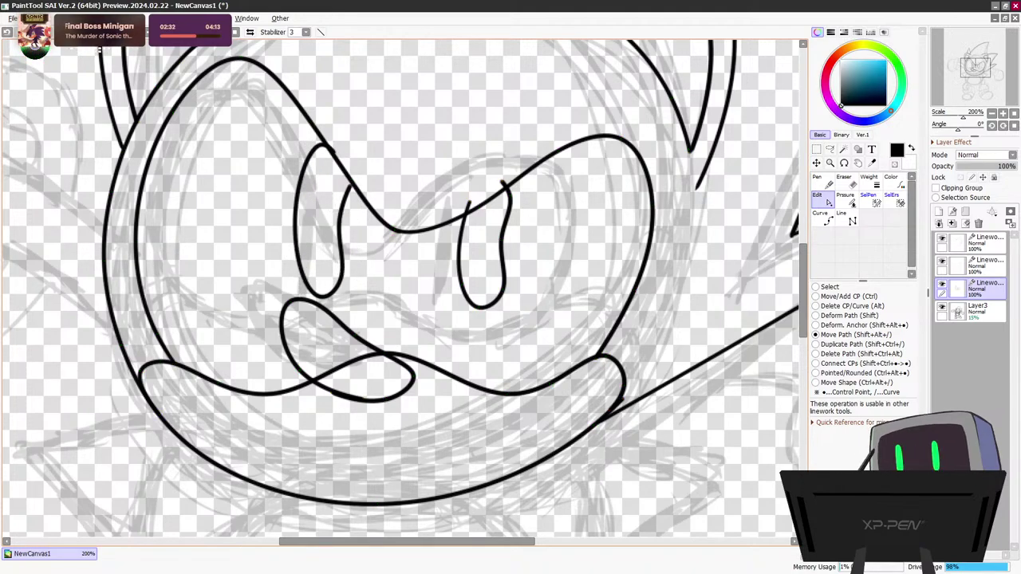
drag(340, 229, 344, 231)
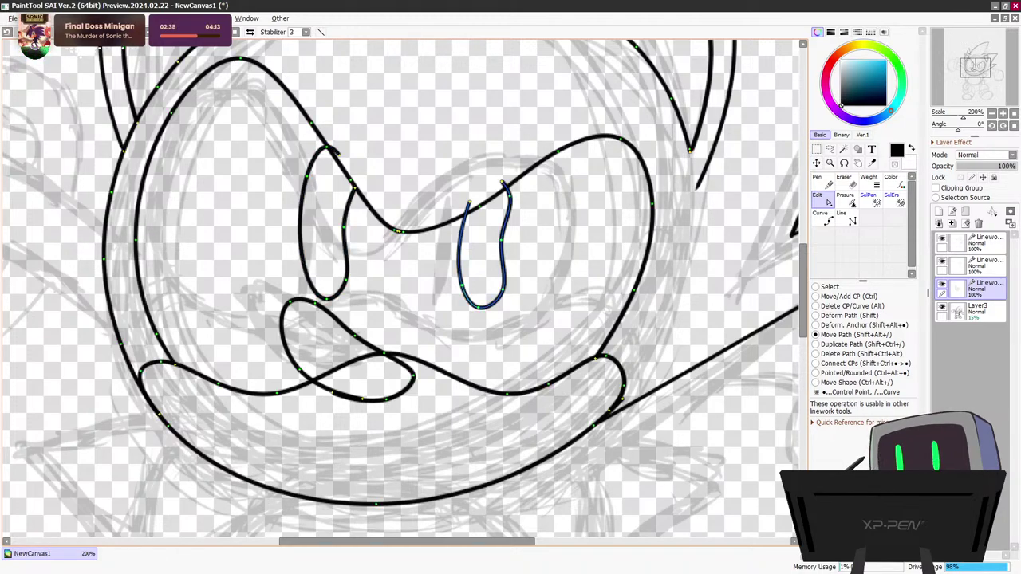
mouse_move(482, 263)
mouse_down()
mouse_move(471, 261)
mouse_move(493, 247)
mouse_move(472, 267)
mouse_up()
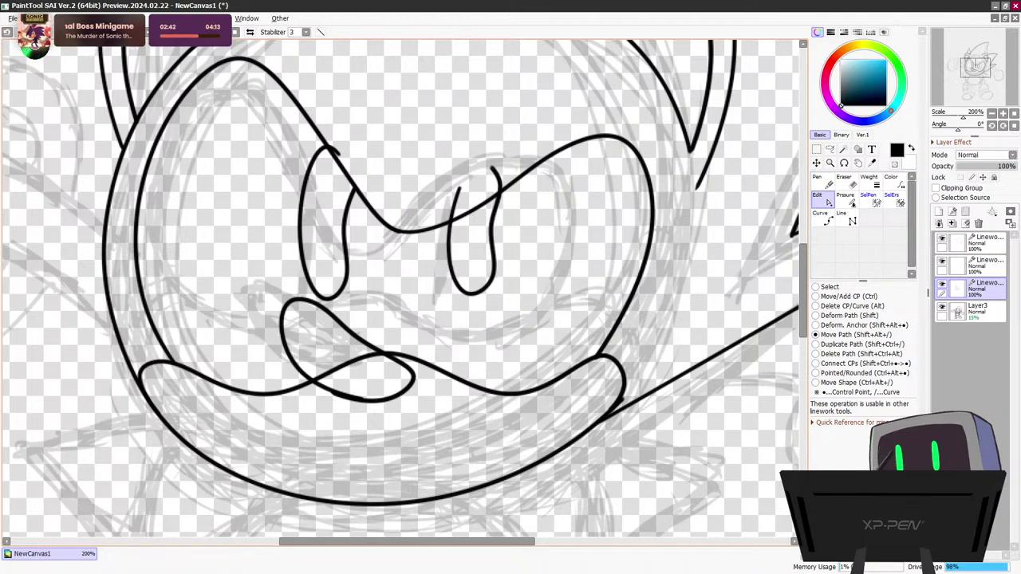
Erase the pupil line ends sticking out above the brow and fine-tune the pupils' control points to meet it
key(ctrl)
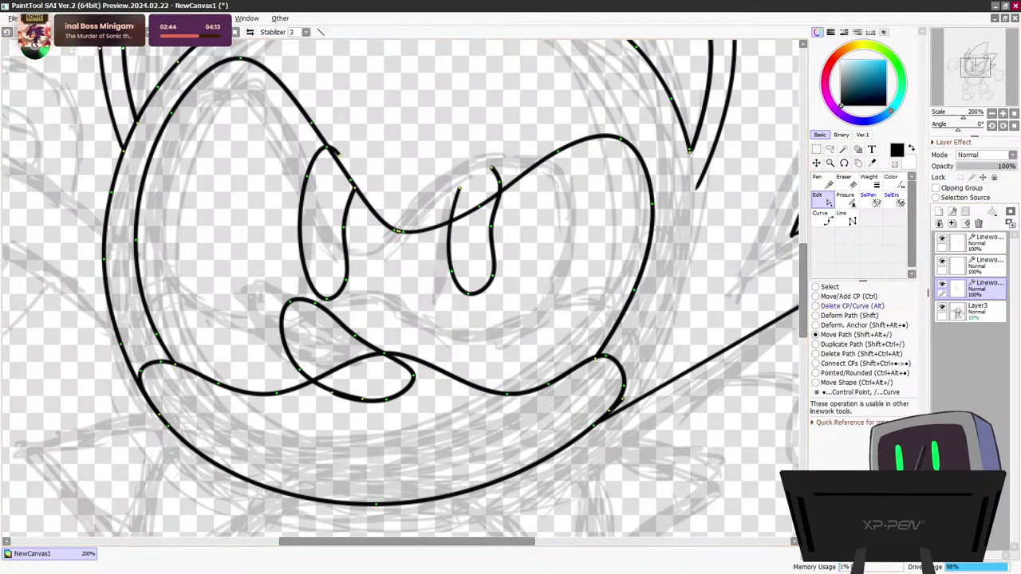
click(848, 296)
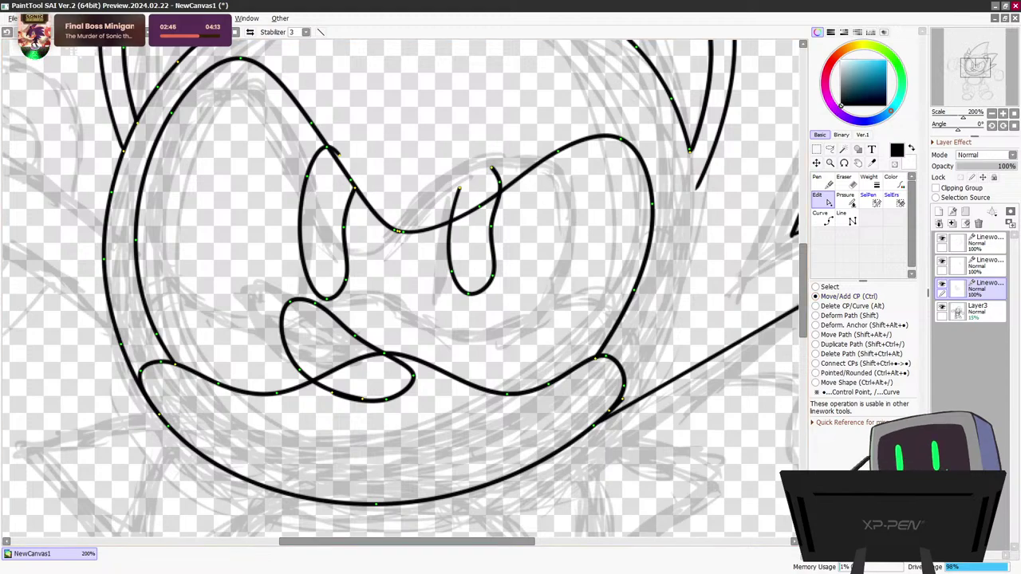
key(e)
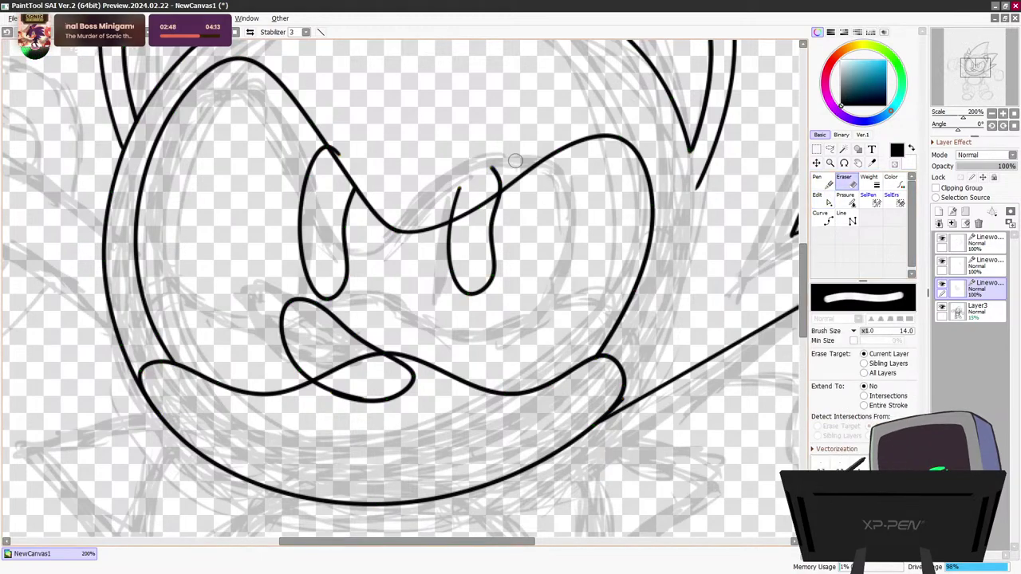
mouse_move(465, 186)
mouse_down()
mouse_move(495, 170)
mouse_move(498, 180)
mouse_up()
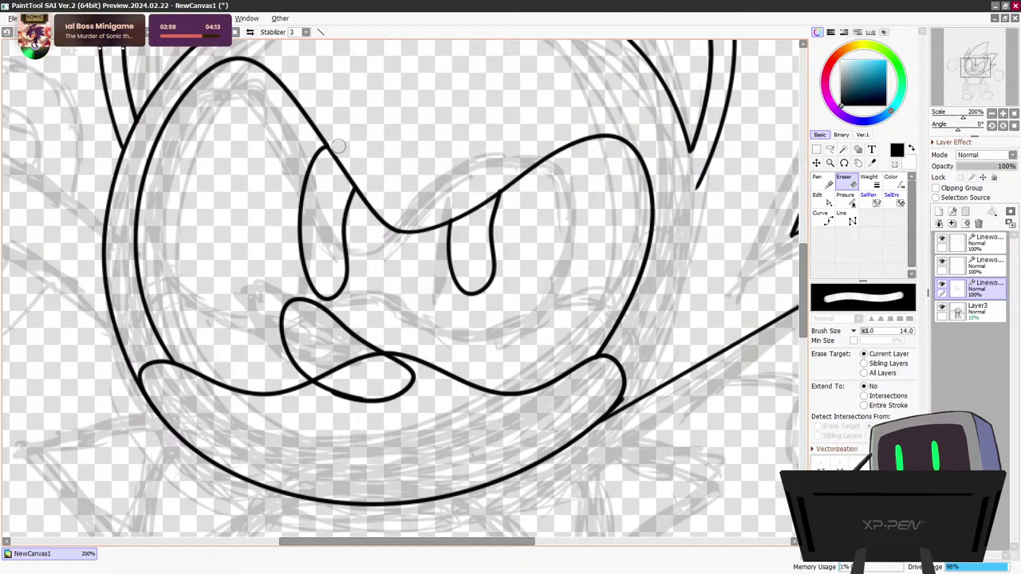
click(822, 200)
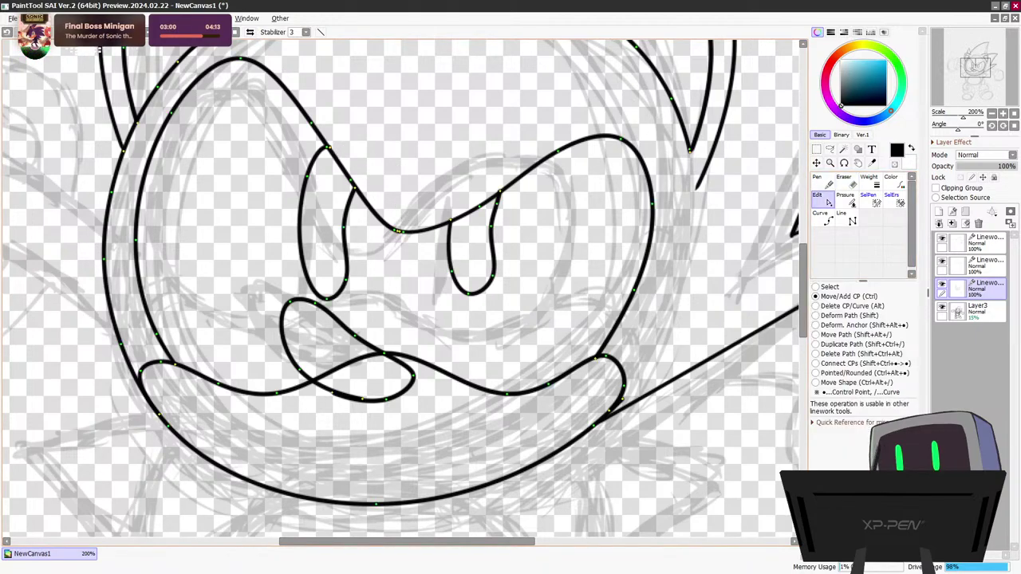
drag(307, 176, 305, 175)
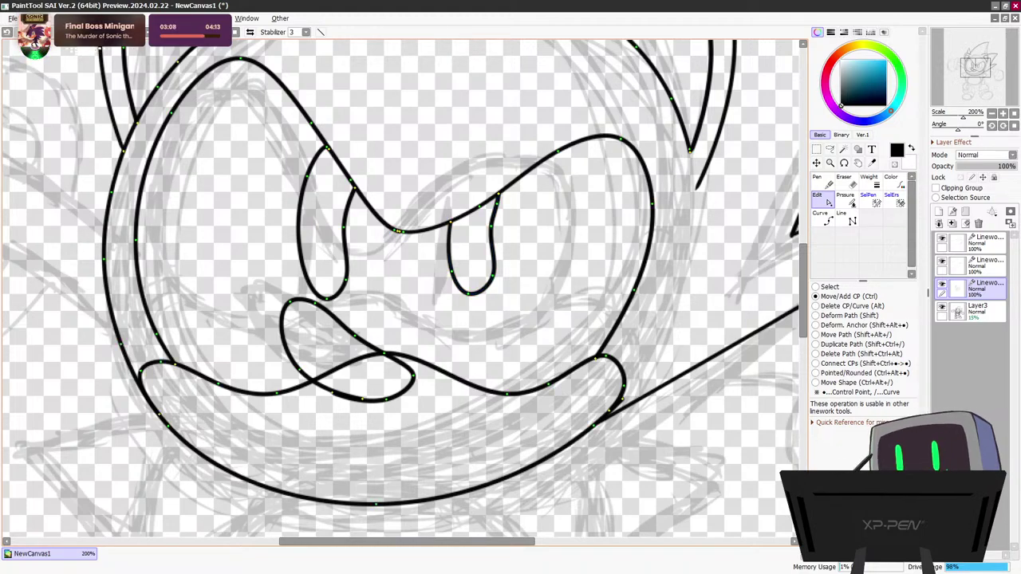
Add a new linework layer above the topmost existing linework layer
scroll(465, 309, down, 7)
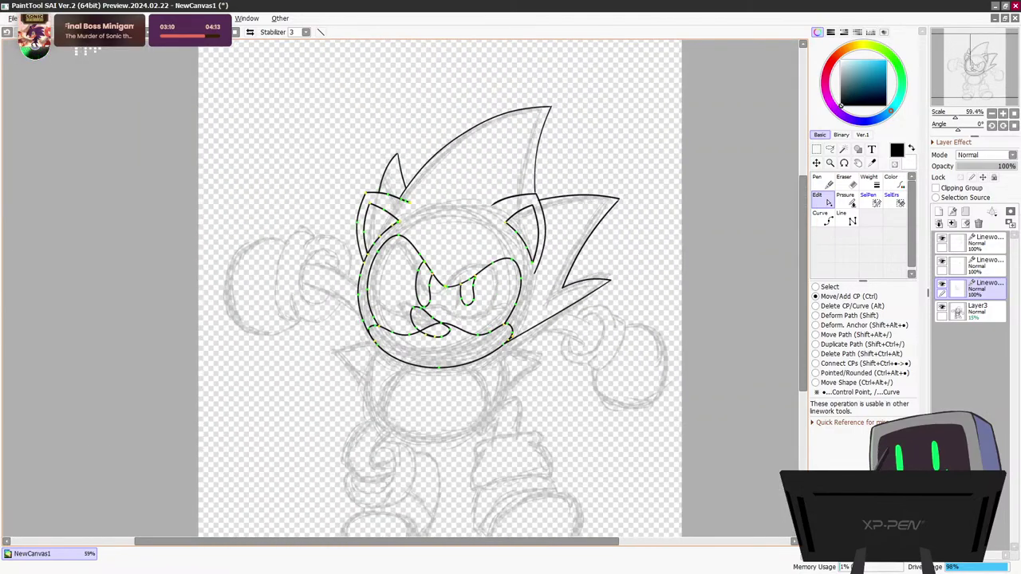
scroll(508, 322, down, 2)
scroll(508, 321, up, 3)
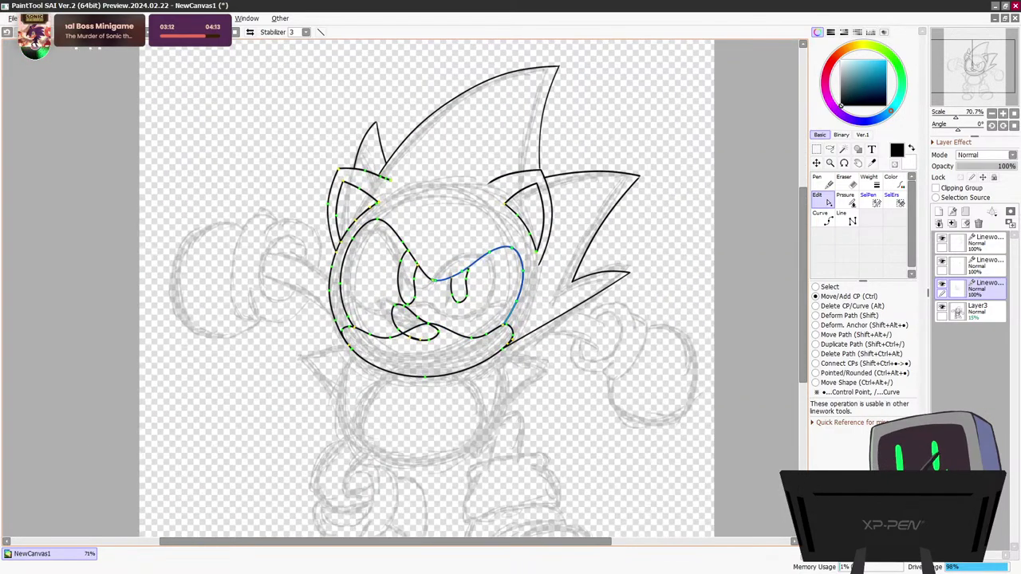
scroll(500, 323, up, 4)
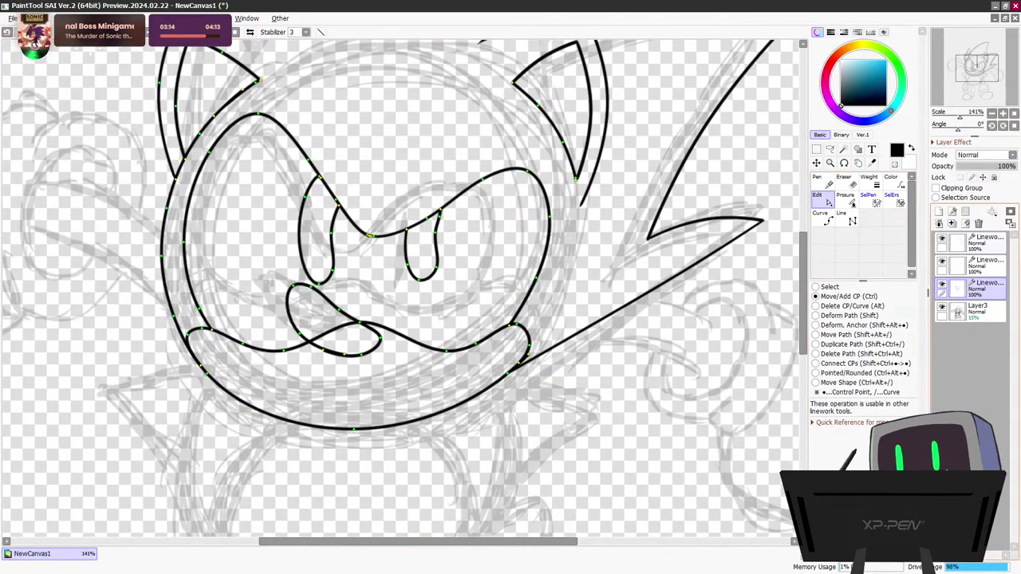
click(988, 244)
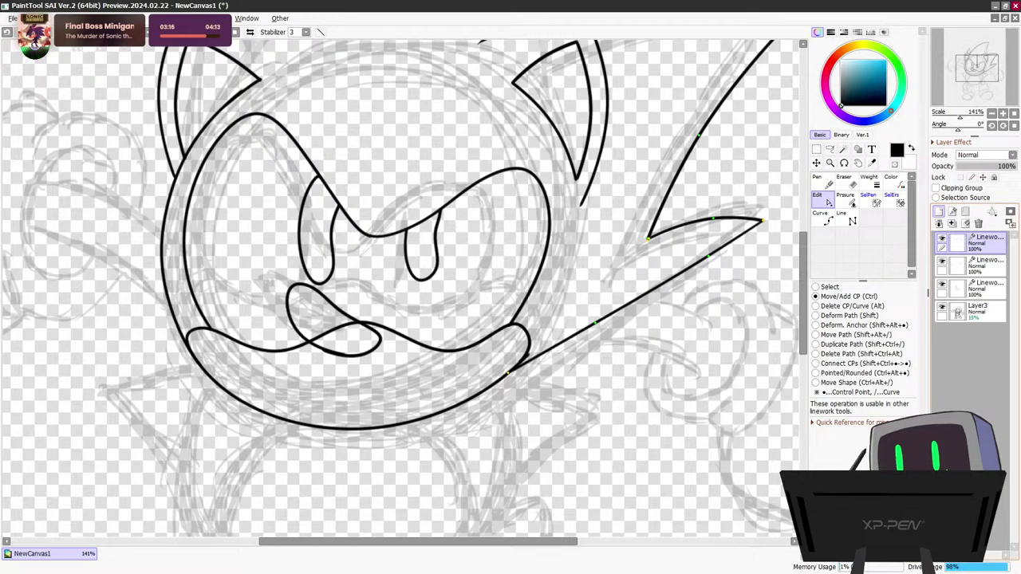
click(951, 212)
Ink the rounded body outline below the head with the Pen, running from one side of the chin line to the other
drag(803, 294, 803, 357)
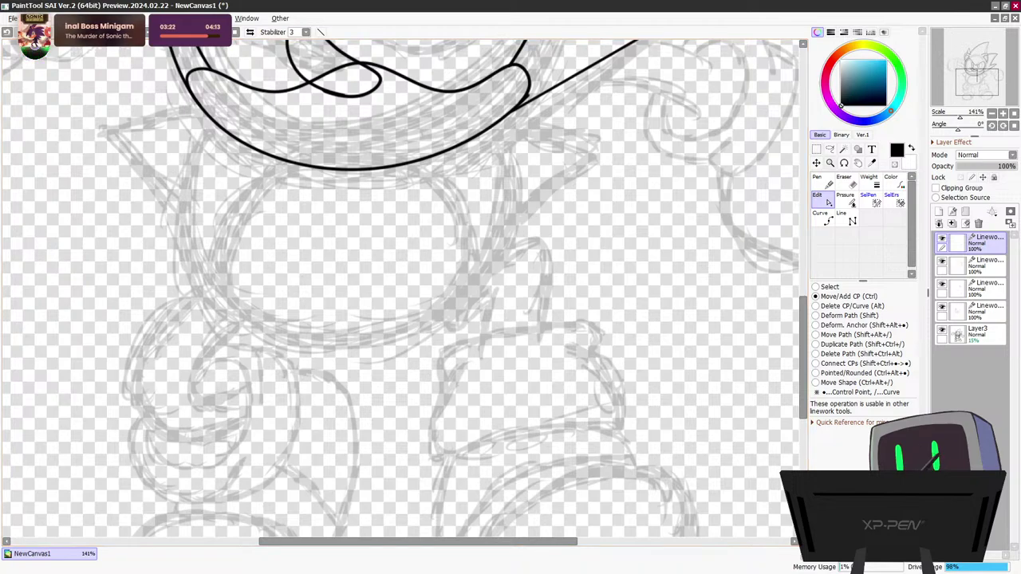
key(n)
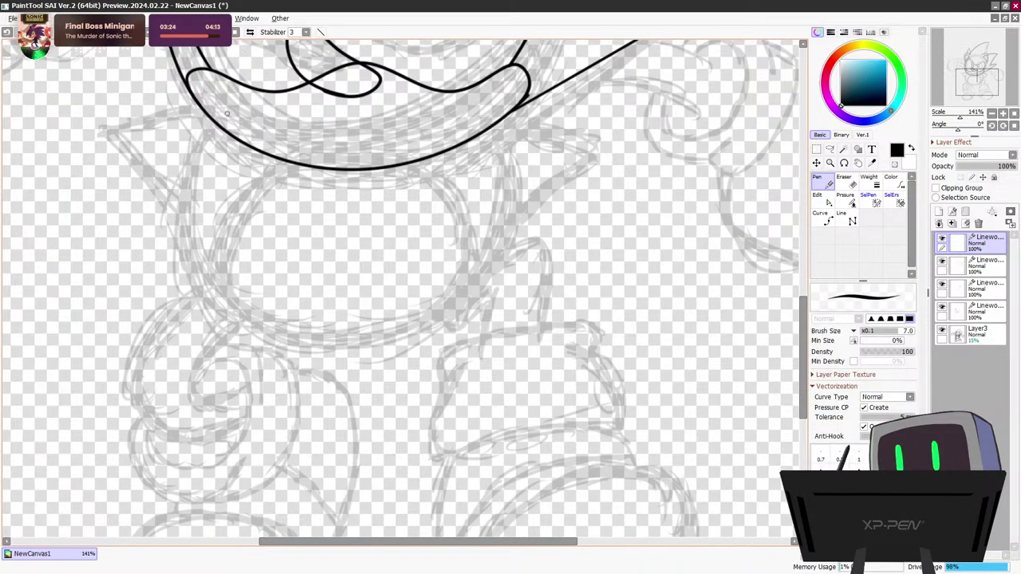
mouse_move(222, 123)
mouse_down()
mouse_move(187, 160)
mouse_move(182, 235)
mouse_move(228, 315)
mouse_move(323, 349)
mouse_move(435, 331)
mouse_move(495, 273)
mouse_move(509, 199)
mouse_move(468, 154)
mouse_up()
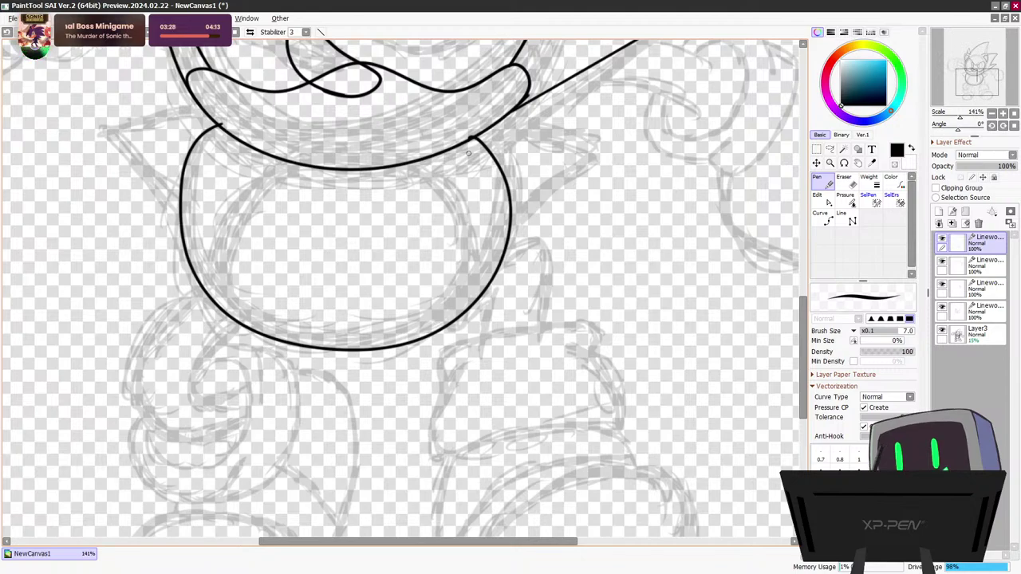
key(ctrl+z)
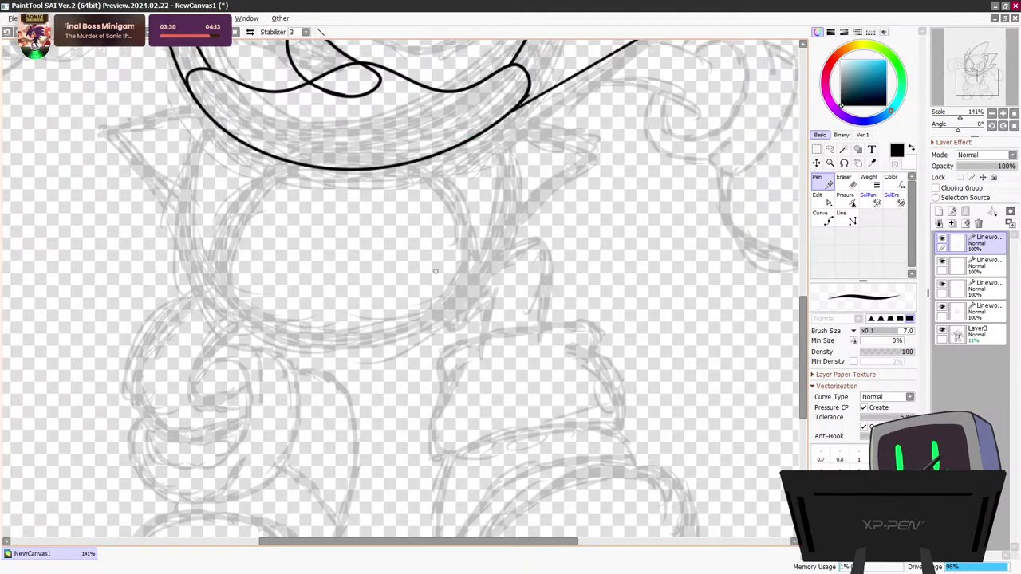
mouse_move(214, 126)
mouse_down()
mouse_move(185, 189)
mouse_move(188, 257)
mouse_move(213, 307)
mouse_move(276, 349)
mouse_move(361, 361)
mouse_move(433, 342)
mouse_move(489, 293)
mouse_move(520, 178)
mouse_move(502, 126)
mouse_up()
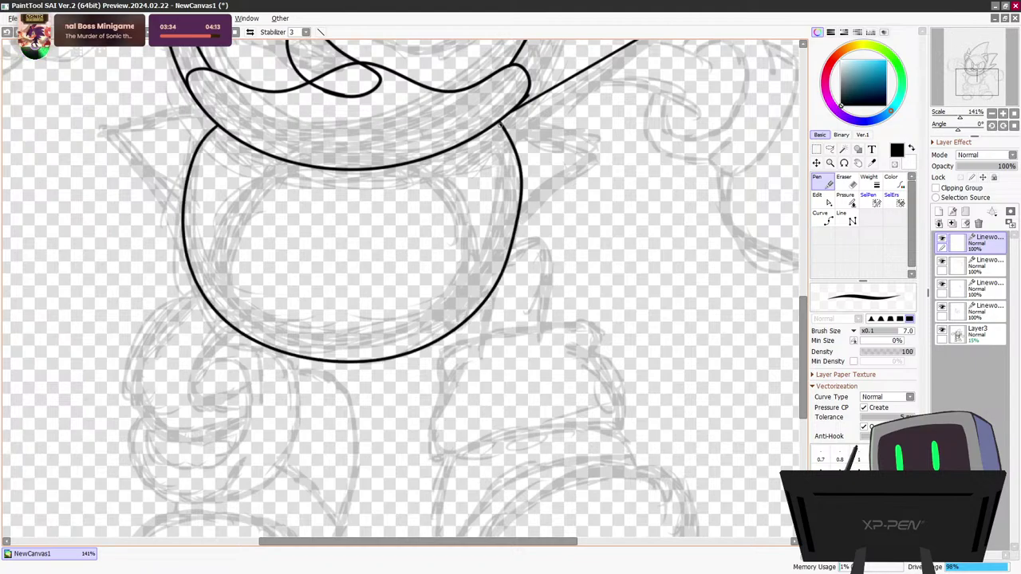
Adjust the body outline's control points to fit its right end to the chin line, lower its base and widen its right side
click(817, 194)
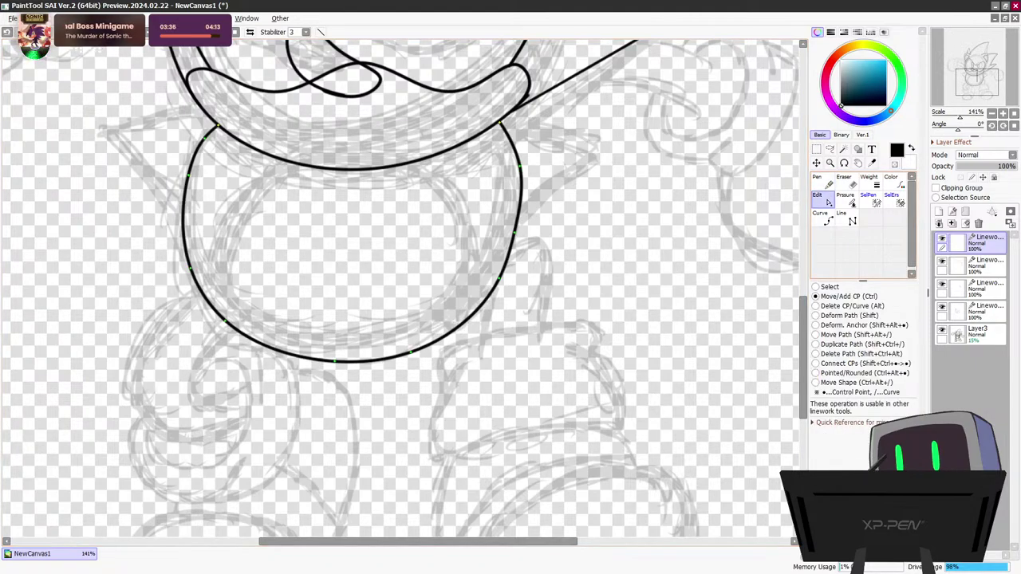
drag(522, 166, 521, 168)
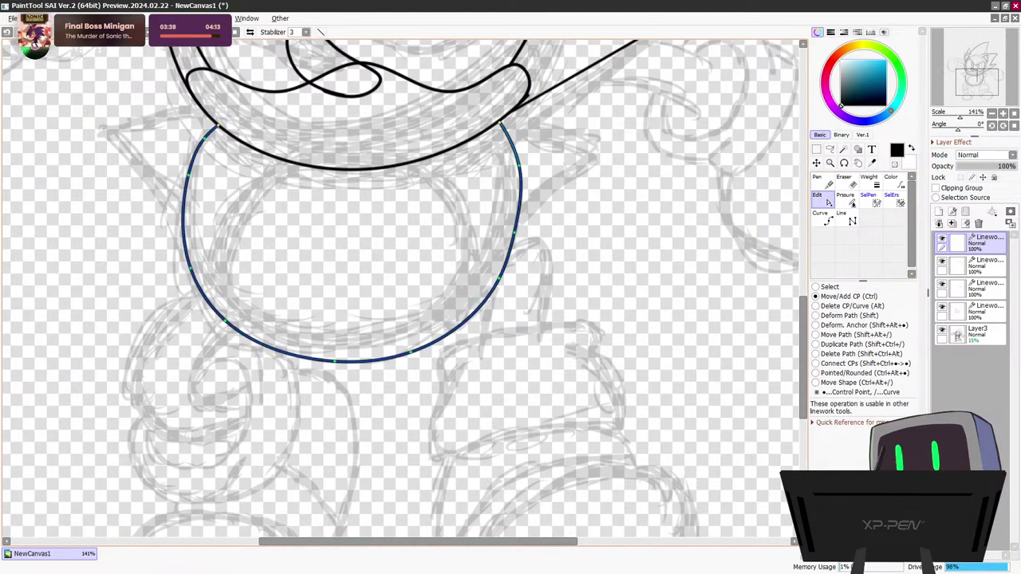
drag(500, 123, 496, 125)
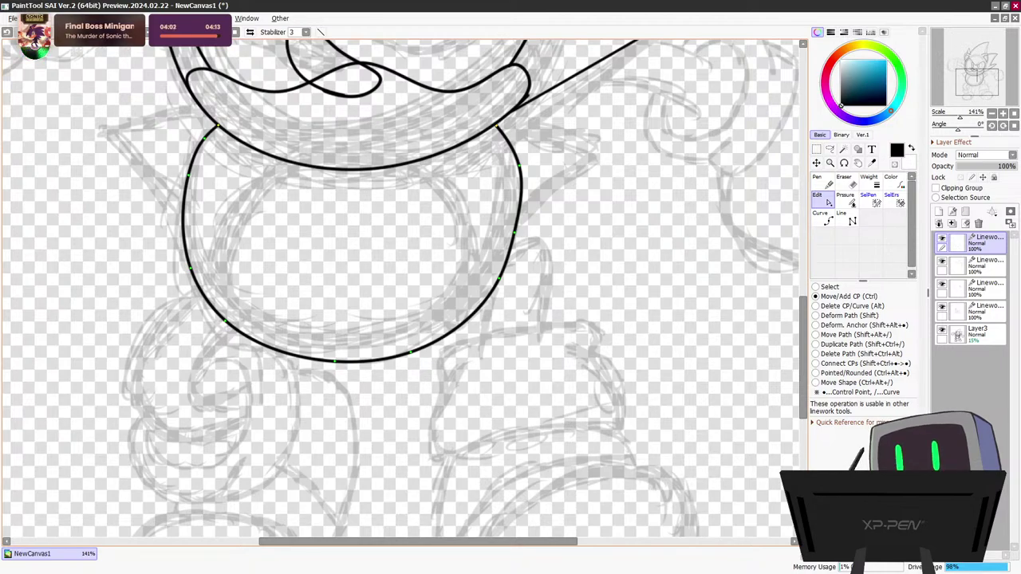
drag(334, 361, 333, 370)
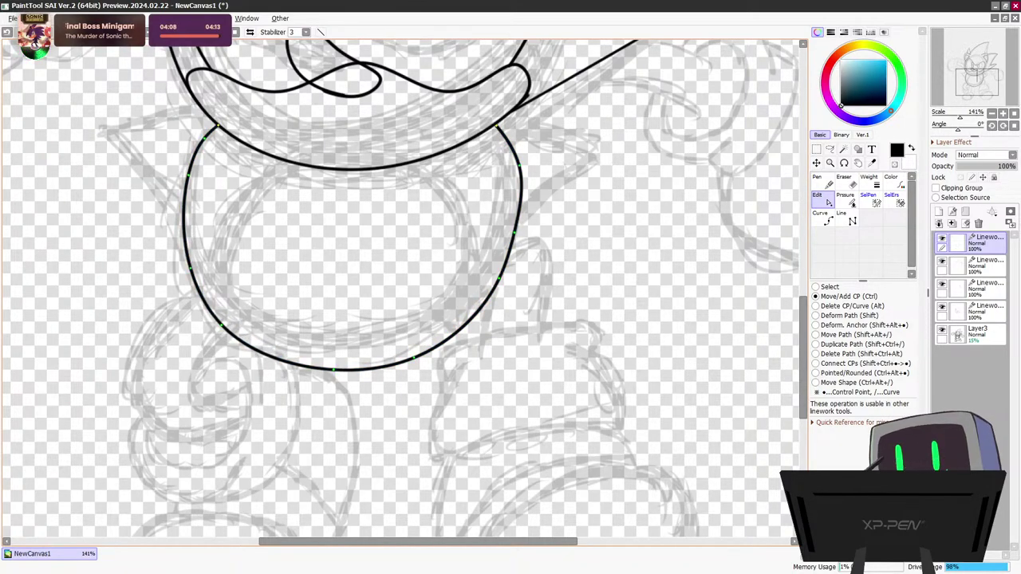
drag(515, 233, 519, 233)
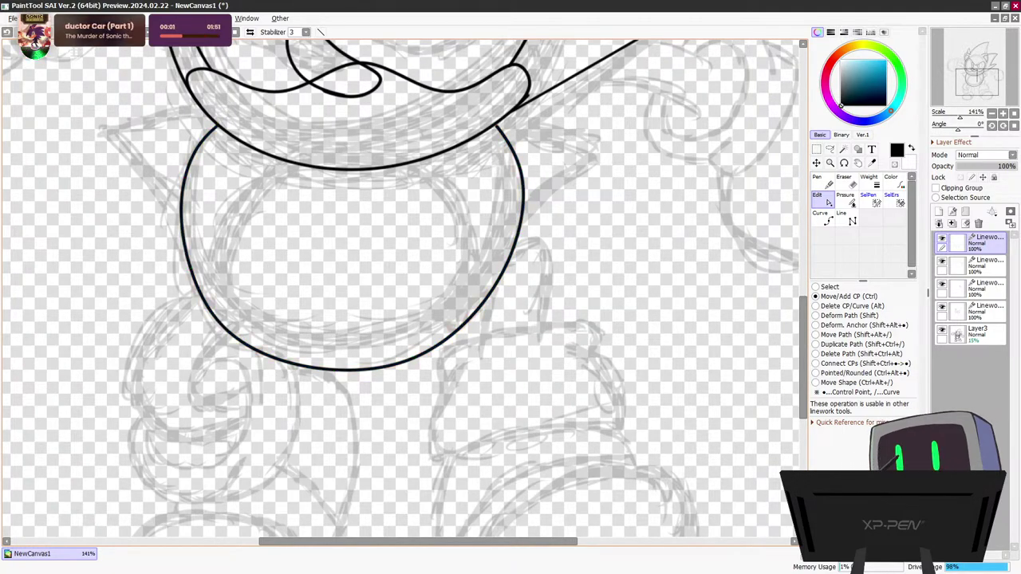
Bulge the left side of the body outline outward and smooth its right-hand curve by shifting the control points
drag(184, 177, 180, 195)
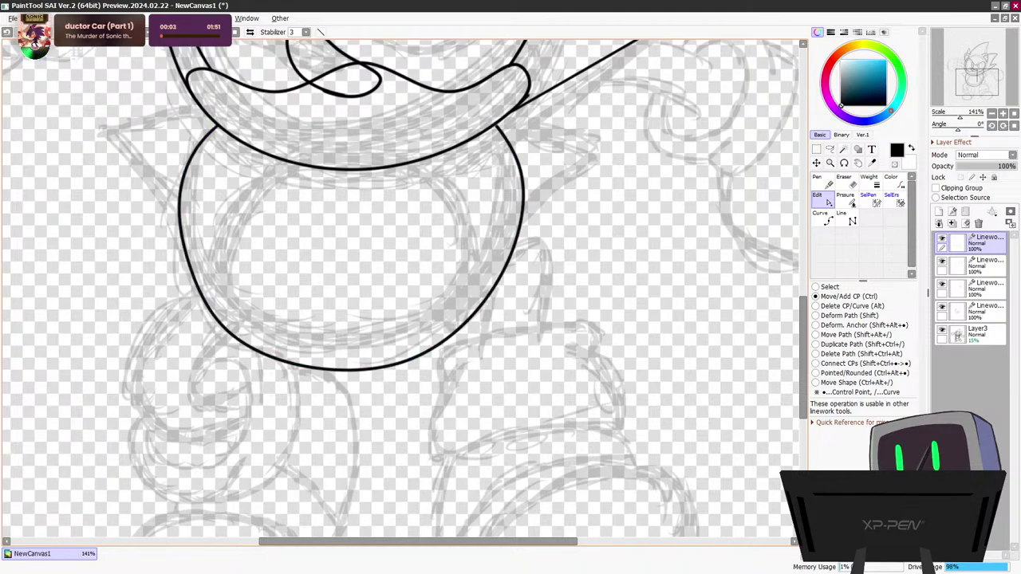
drag(191, 268, 185, 268)
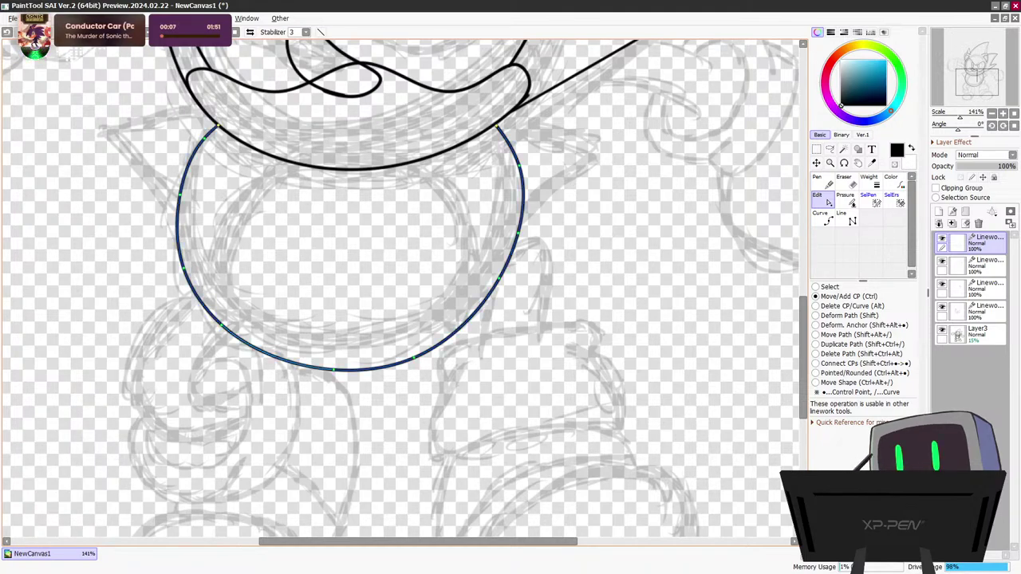
drag(223, 326, 220, 328)
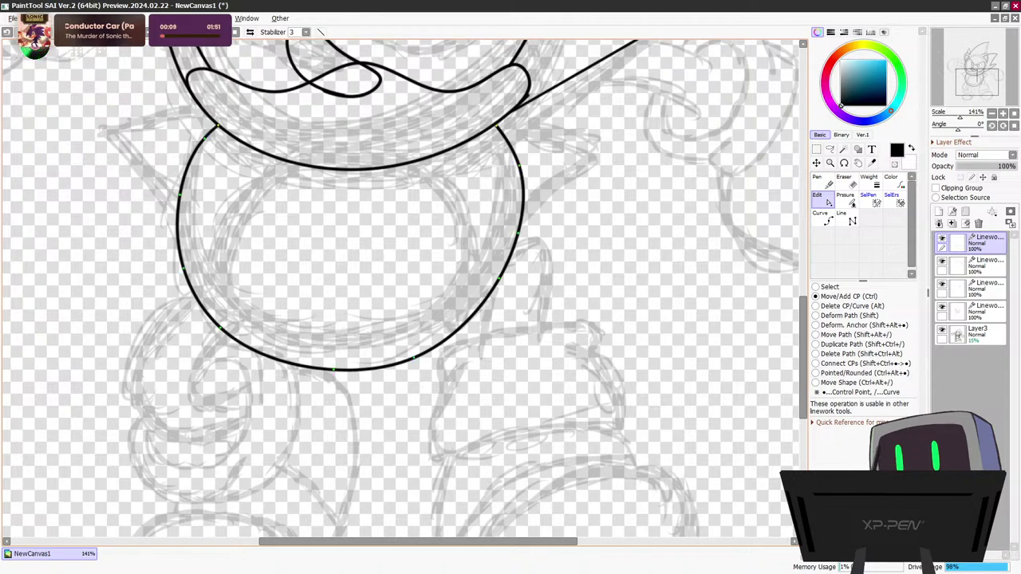
drag(414, 357, 468, 324)
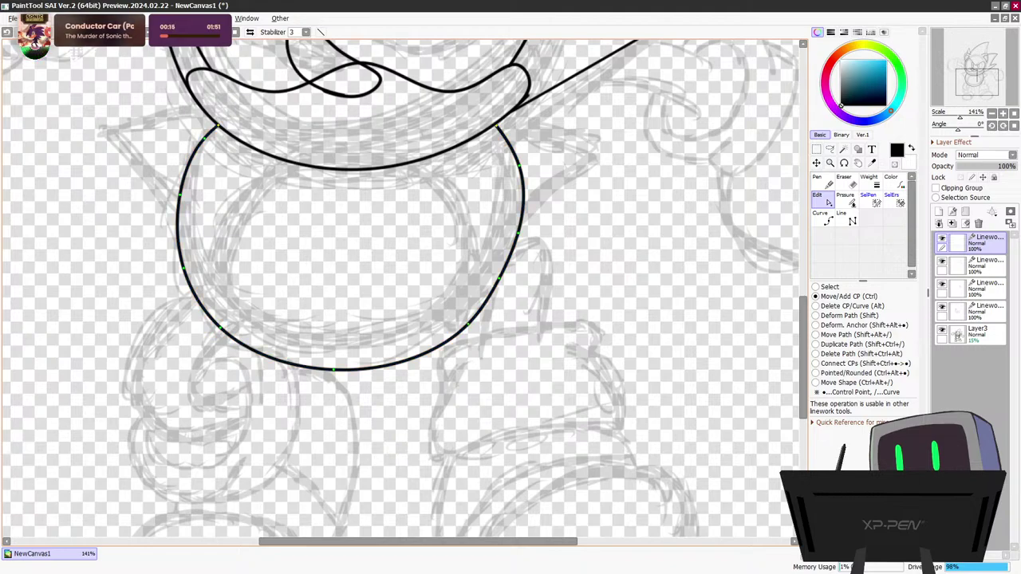
drag(804, 358, 803, 325)
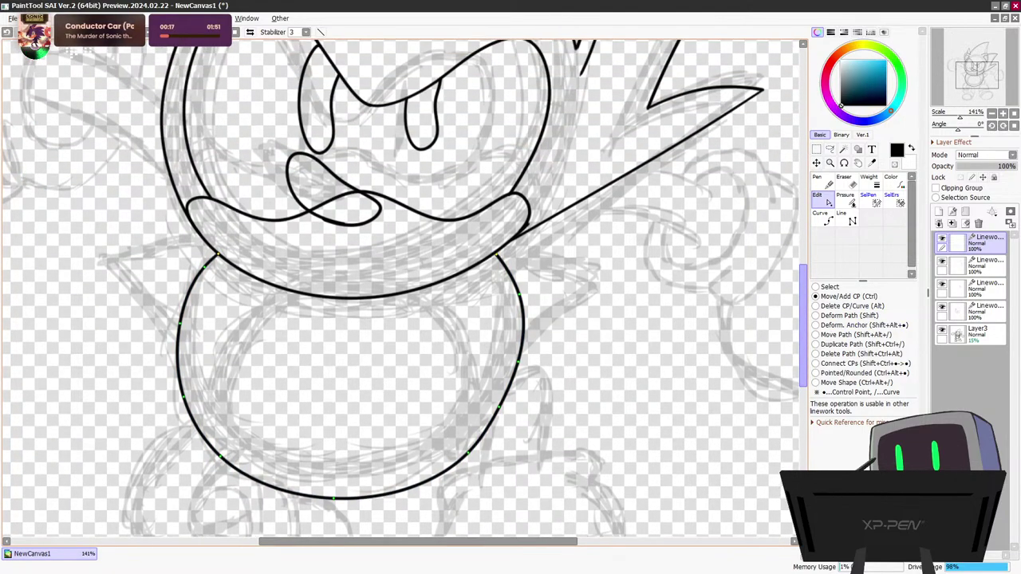
drag(519, 295, 521, 304)
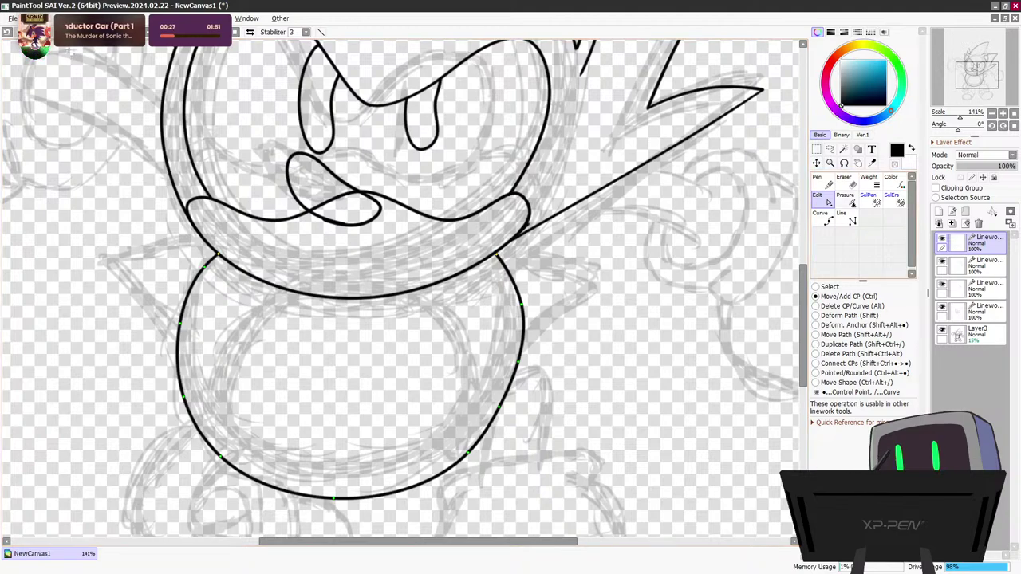
Ink the oval belly patch inside the body with the Pen, and adjust its control points to meet the body outline
key(n)
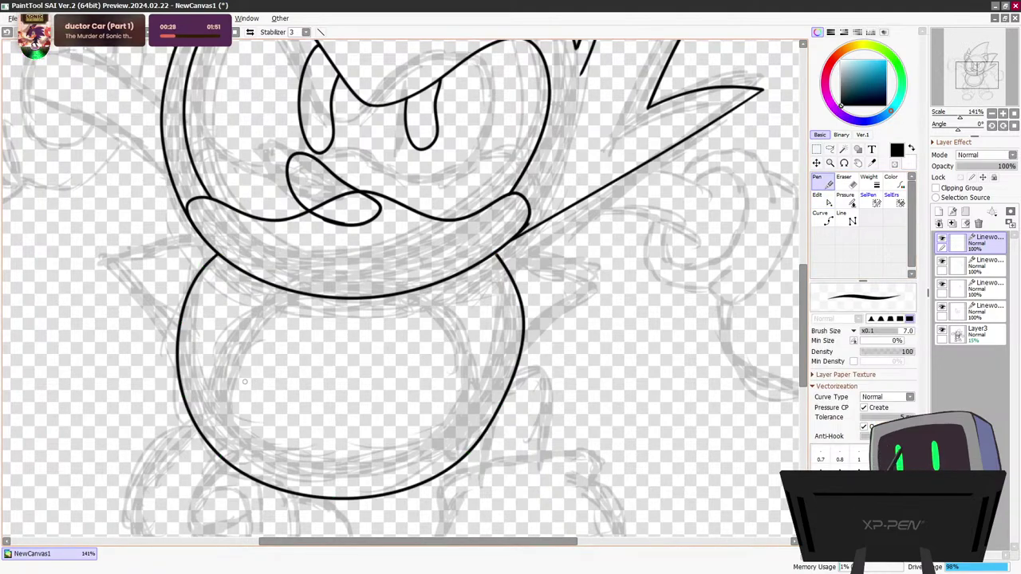
mouse_move(212, 443)
mouse_down()
mouse_move(207, 374)
mouse_move(268, 314)
mouse_up()
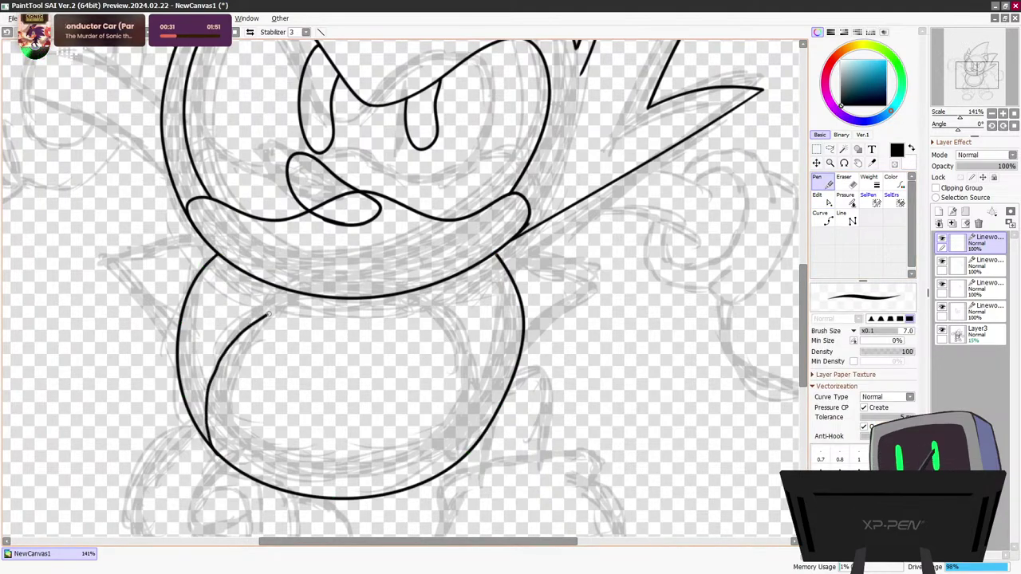
mouse_move(388, 296)
mouse_down()
mouse_move(424, 305)
mouse_move(474, 351)
mouse_move(490, 411)
mouse_move(482, 446)
mouse_up()
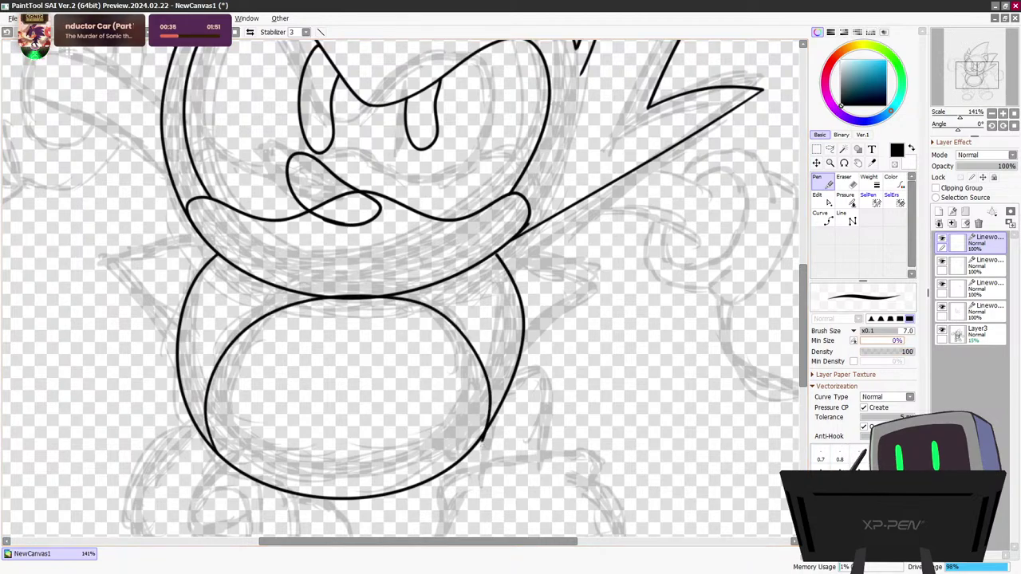
click(822, 200)
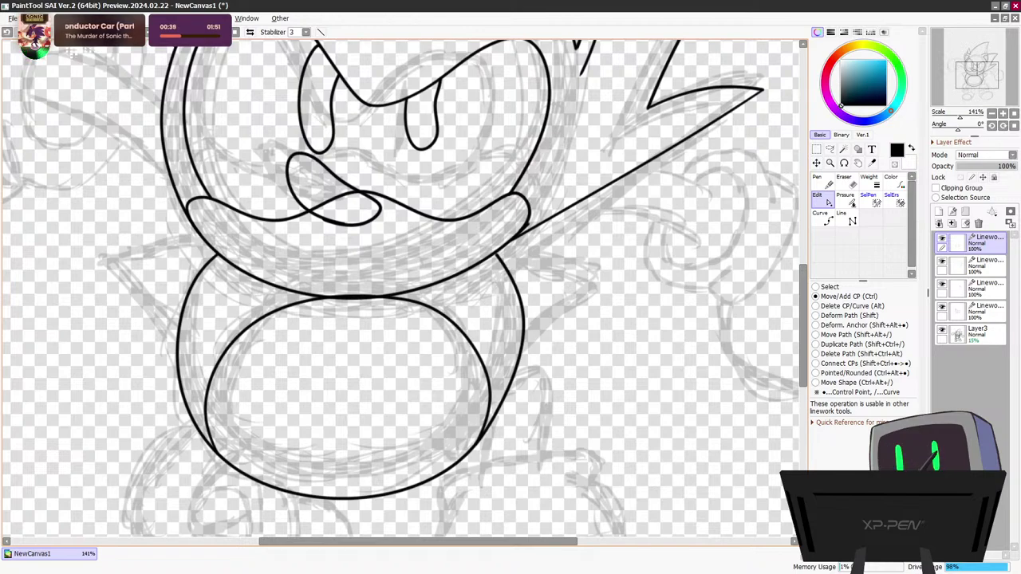
drag(490, 396, 493, 397)
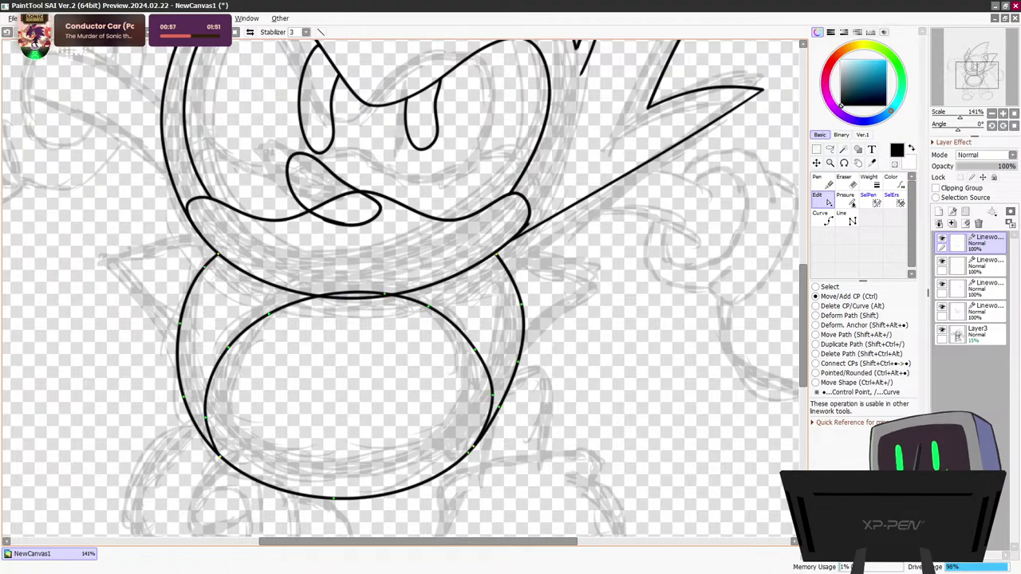
Erase the top of the belly oval where it overlaps the chin line
scroll(442, 351, down, 3)
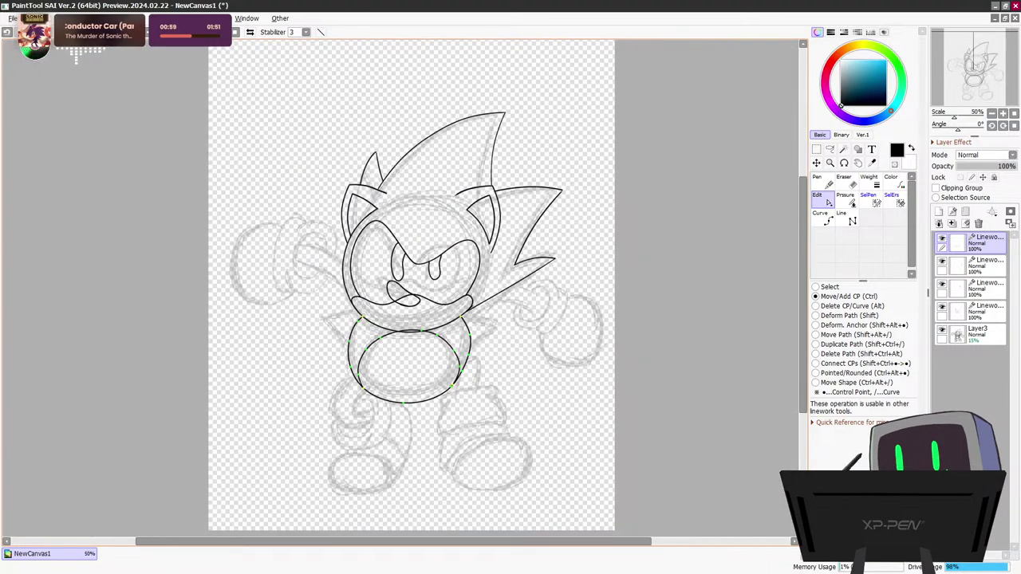
scroll(412, 361, up, 7)
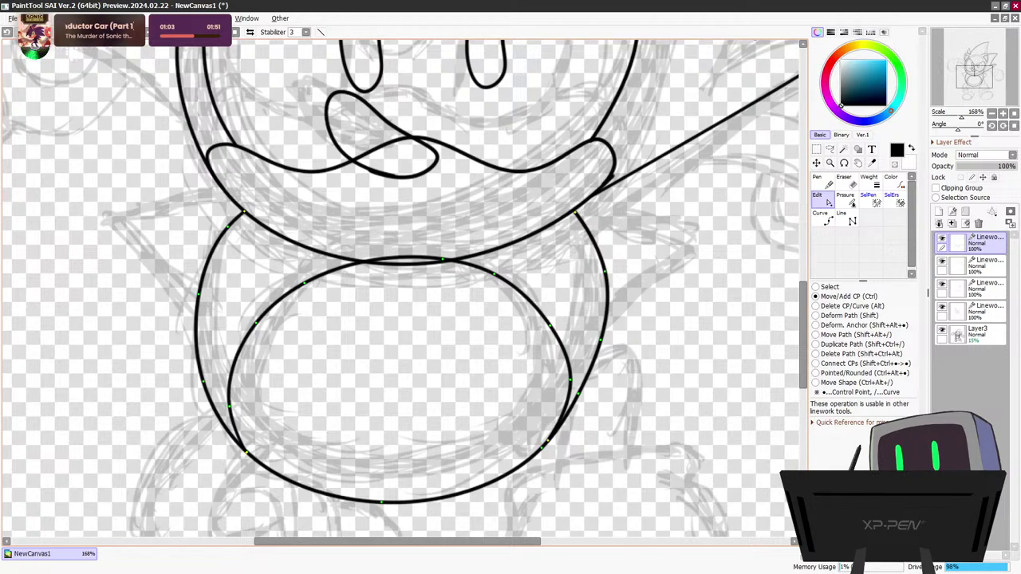
scroll(327, 363, up, 1)
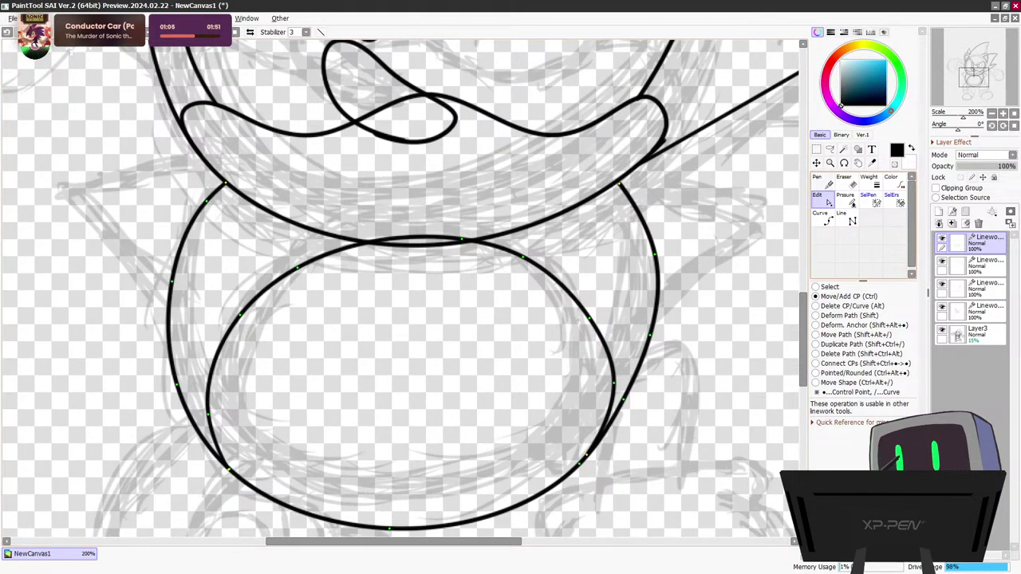
key(e)
drag(379, 234, 467, 233)
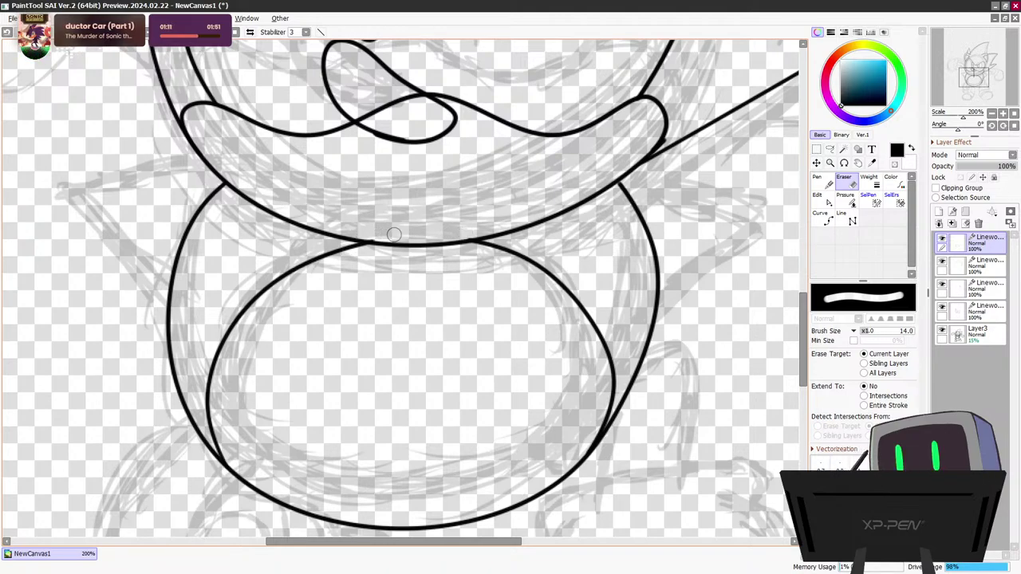
click(818, 196)
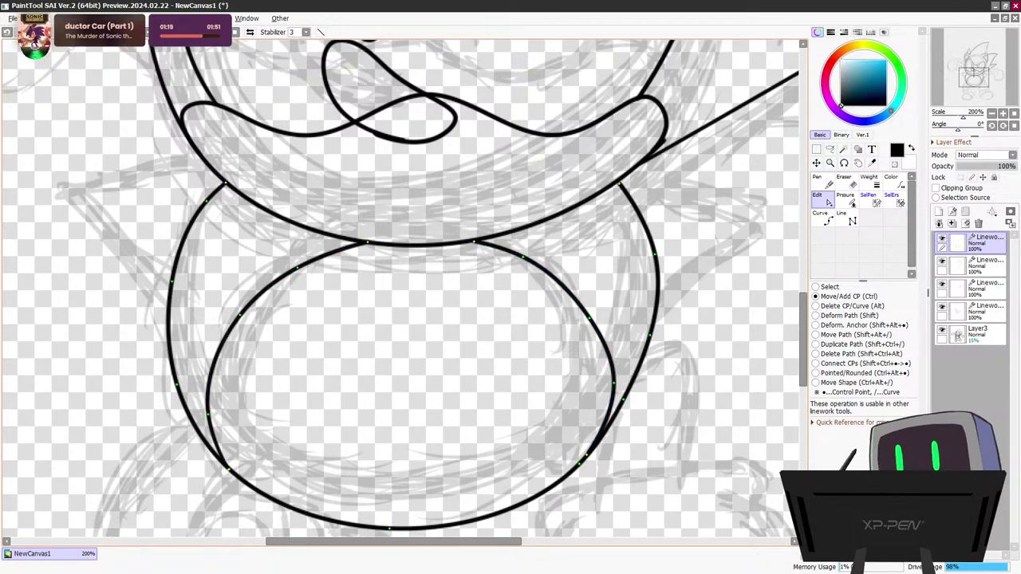
Ink the pointed spike on the body's right side with the Pen, redrawing its lower edge from the tip to the body outline
key(n)
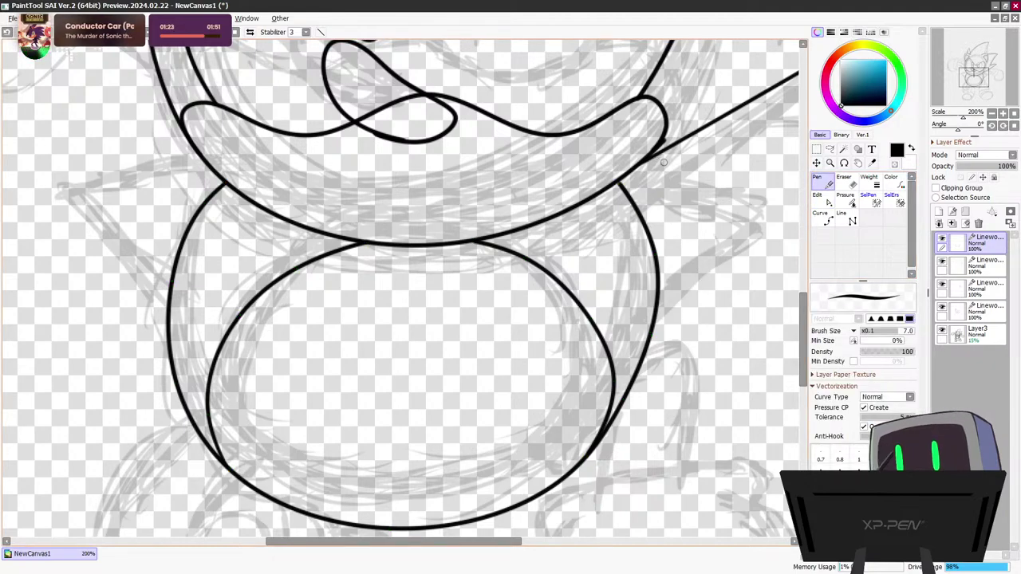
mouse_move(652, 154)
mouse_down()
mouse_move(769, 210)
mouse_move(733, 234)
mouse_move(645, 354)
mouse_up()
key(ctrl+z)
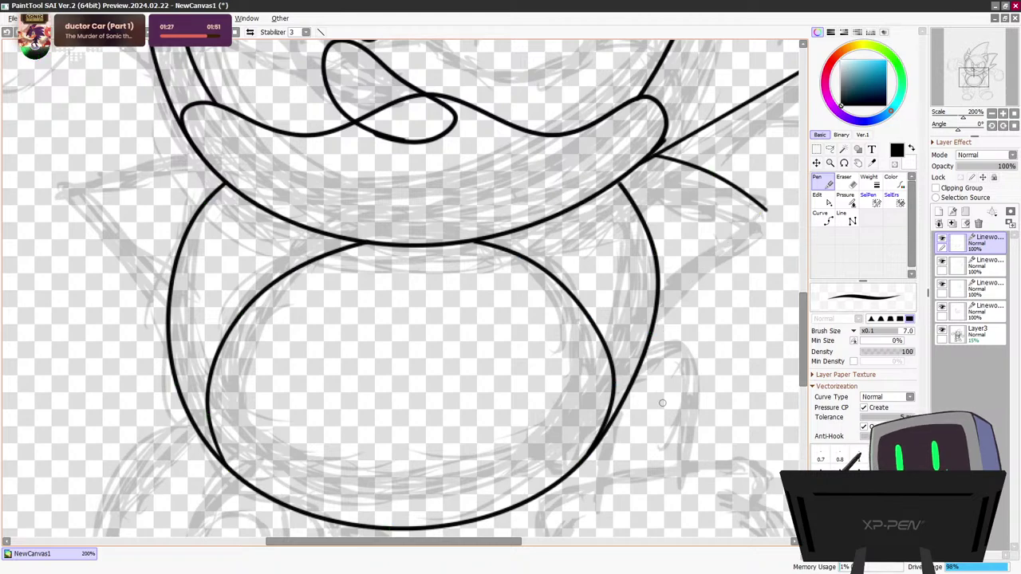
mouse_move(766, 210)
mouse_down()
mouse_move(673, 298)
mouse_move(642, 351)
mouse_up()
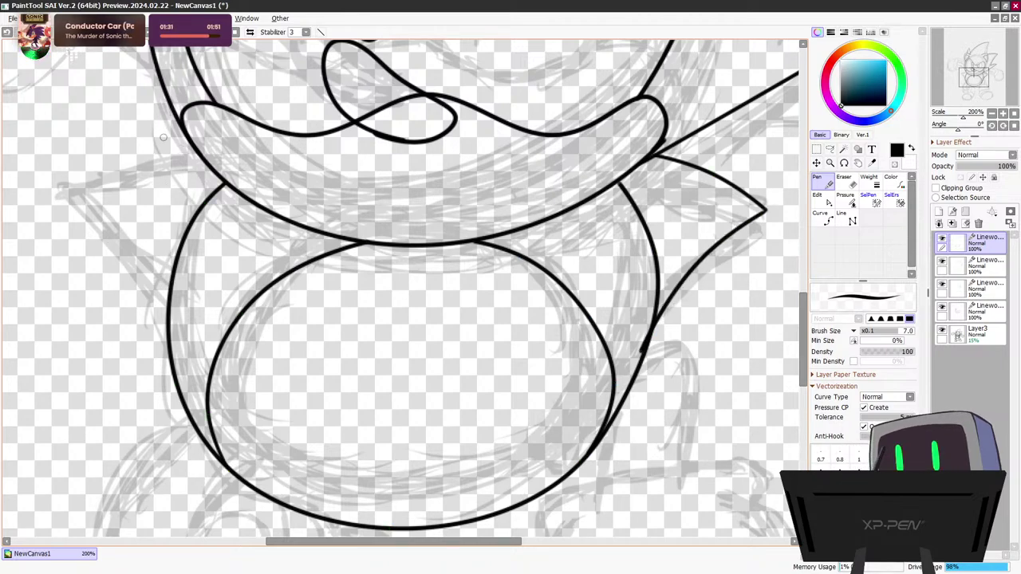
Ink the matching spike on the body's left side, redraw its lower edge, and adjust its control points to close the tip and meet the body
mouse_move(182, 154)
mouse_down()
mouse_move(86, 196)
mouse_move(171, 294)
mouse_up()
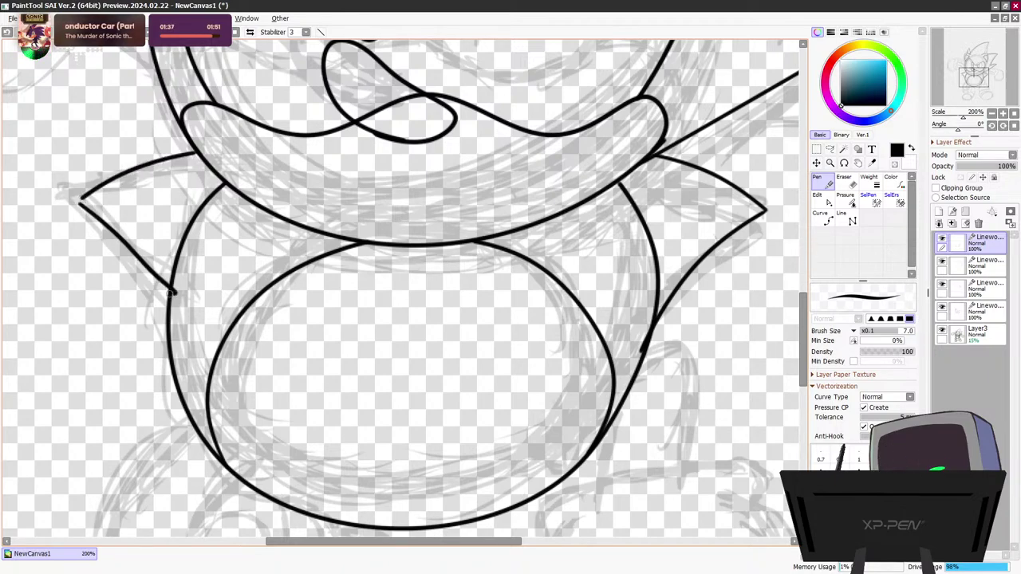
key(ctrl+z)
drag(83, 202, 161, 302)
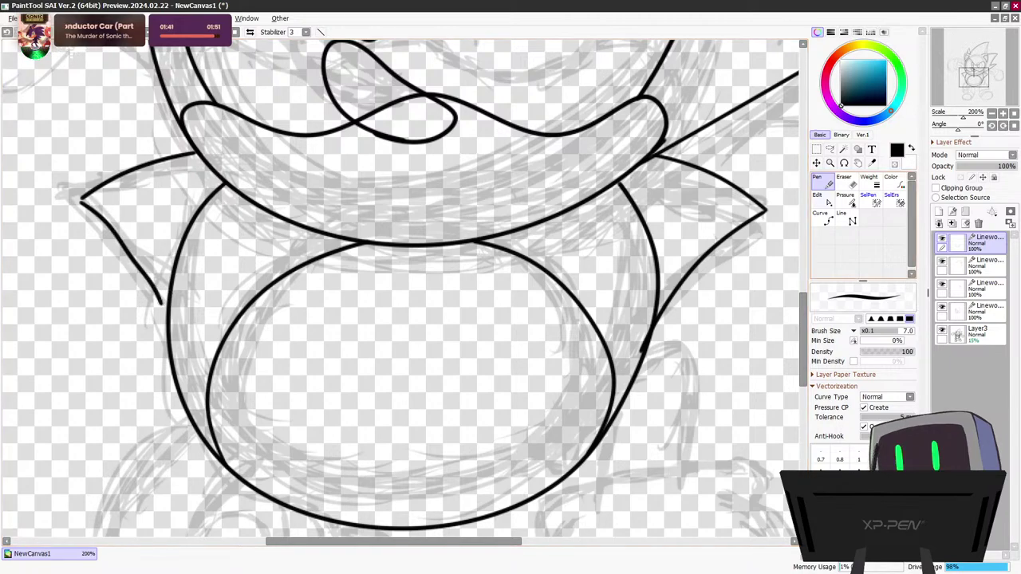
click(823, 200)
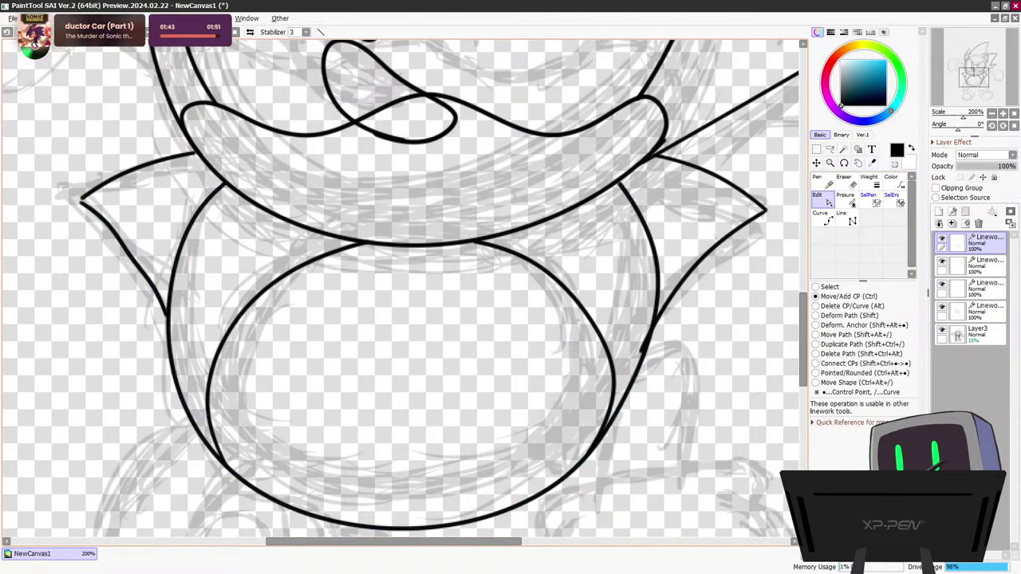
key(ctrl+z)
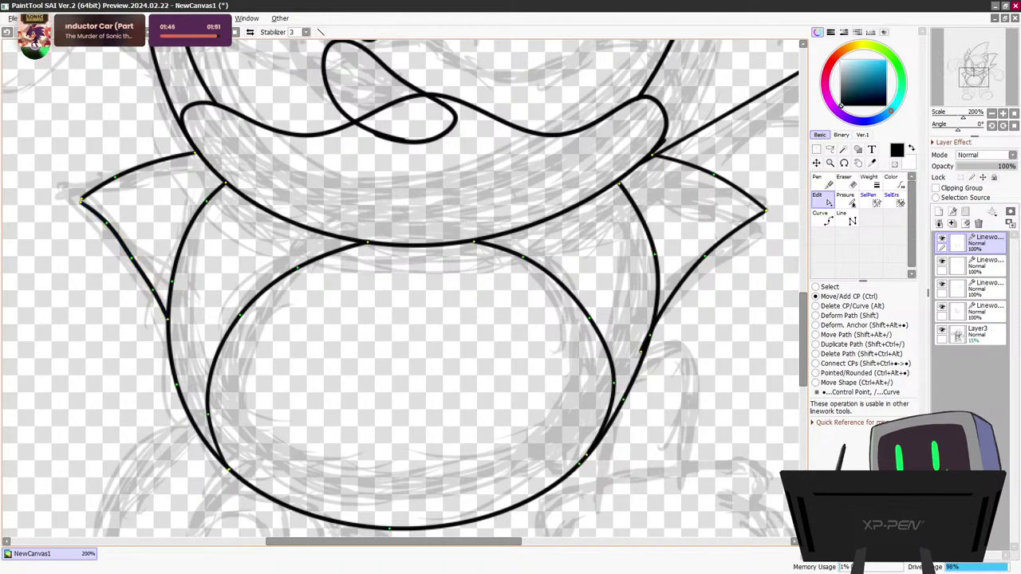
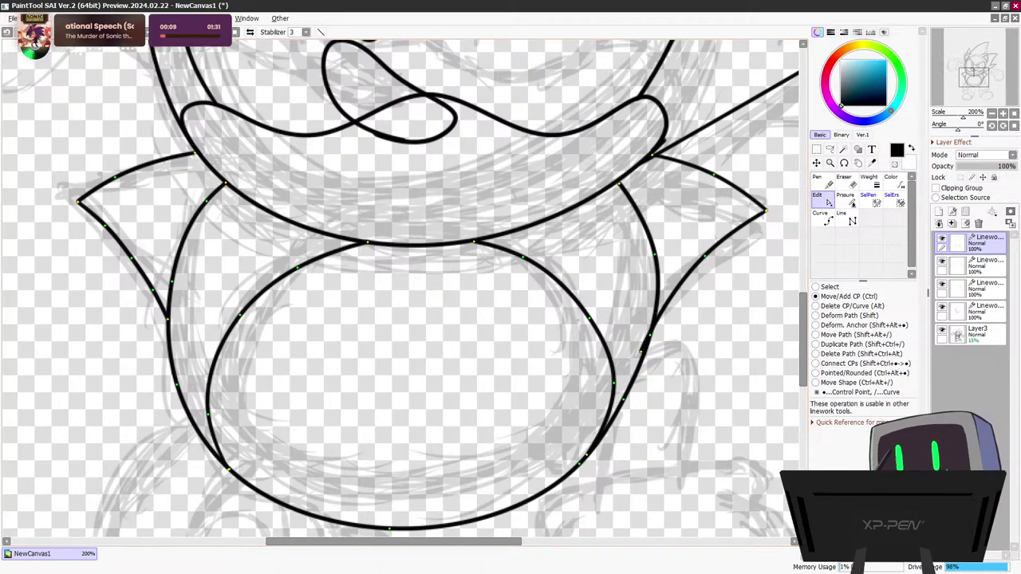
Add a new linework layer above the body linework
scroll(594, 355, down, 9)
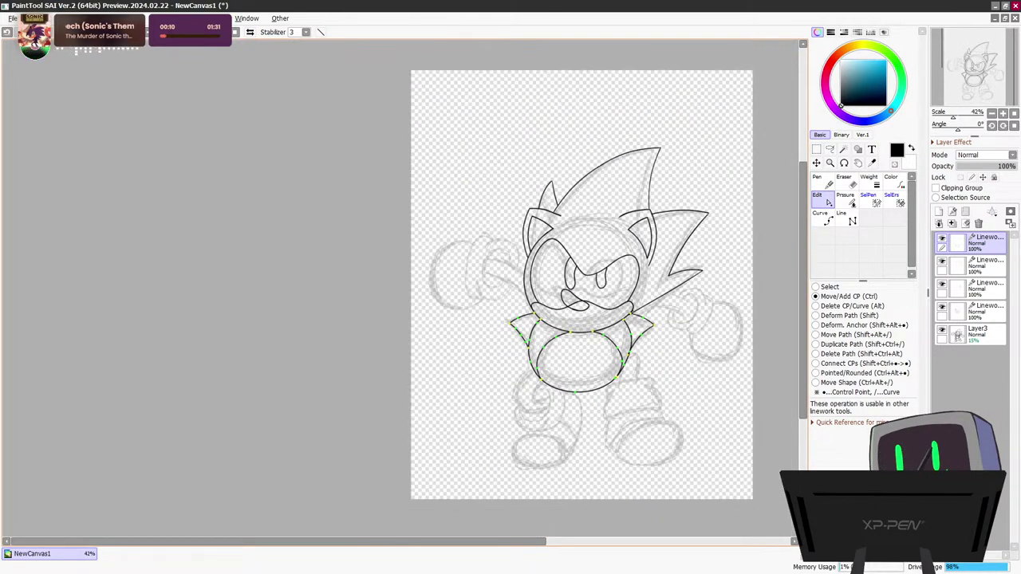
scroll(661, 353, up, 7)
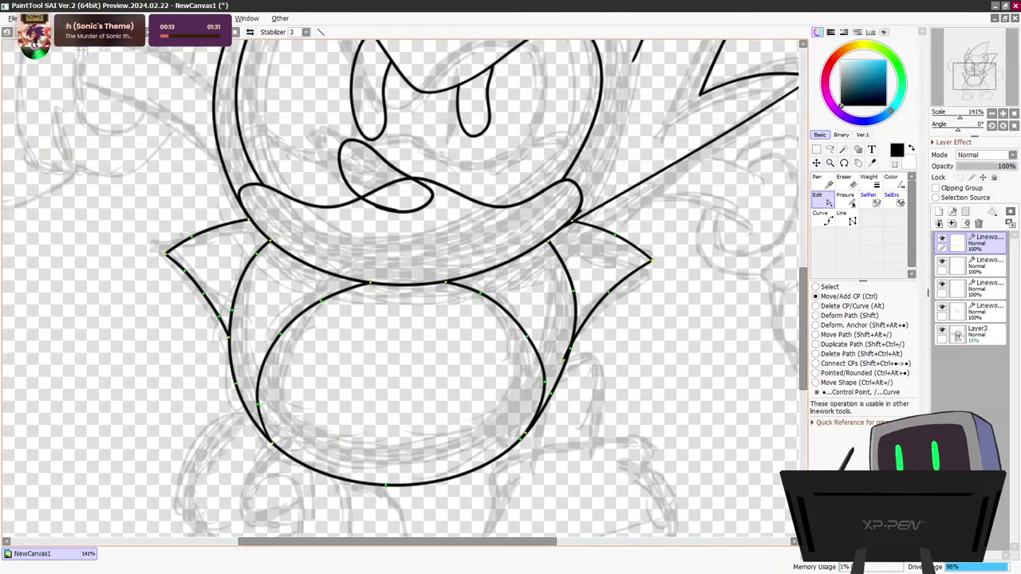
scroll(414, 385, up, 3)
scroll(413, 386, down, 7)
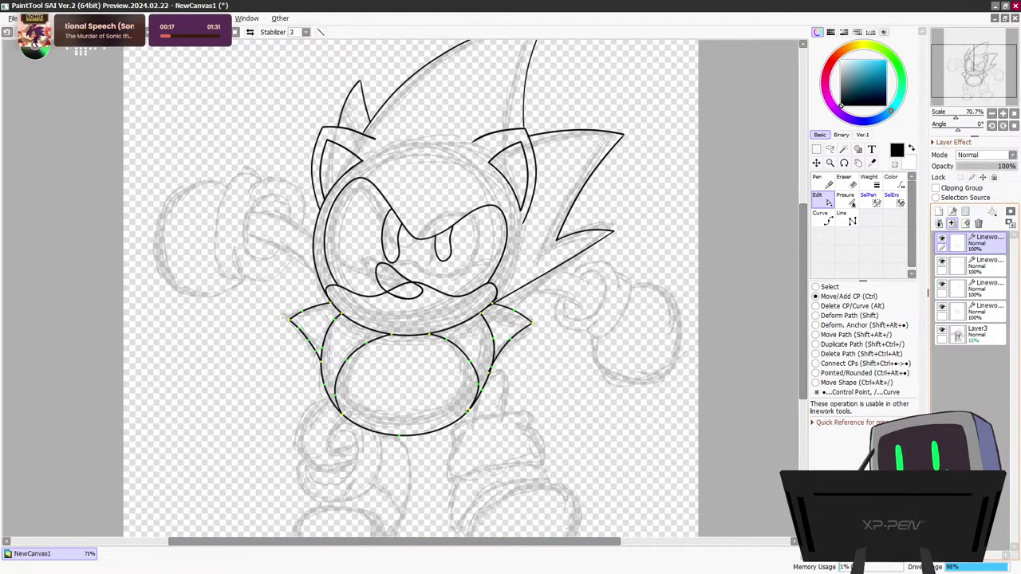
click(953, 211)
Ink the upper edge of the right arm with the Pen, curving from the lowest quill to the sketched fist
scroll(604, 282, up, 6)
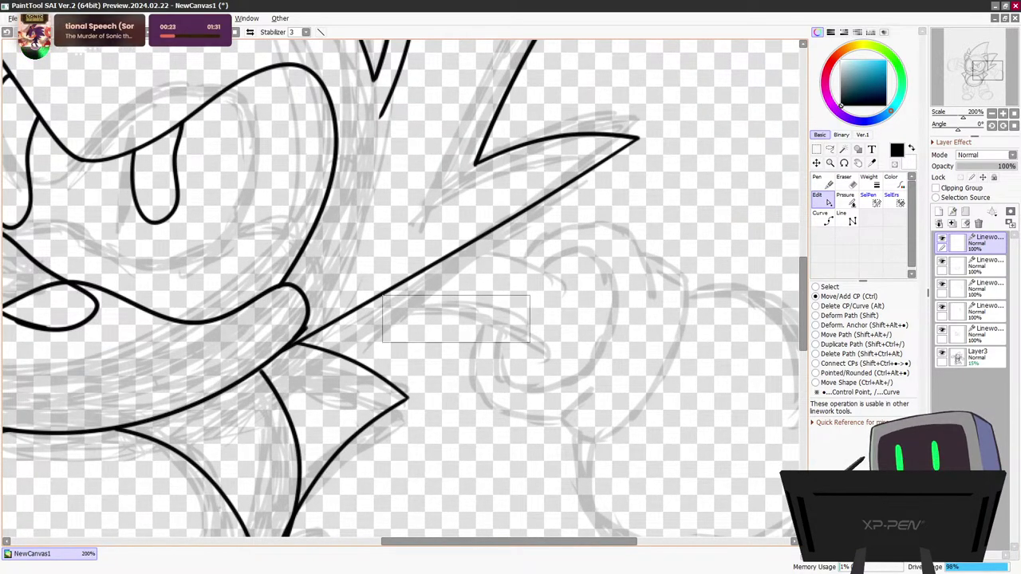
click(822, 182)
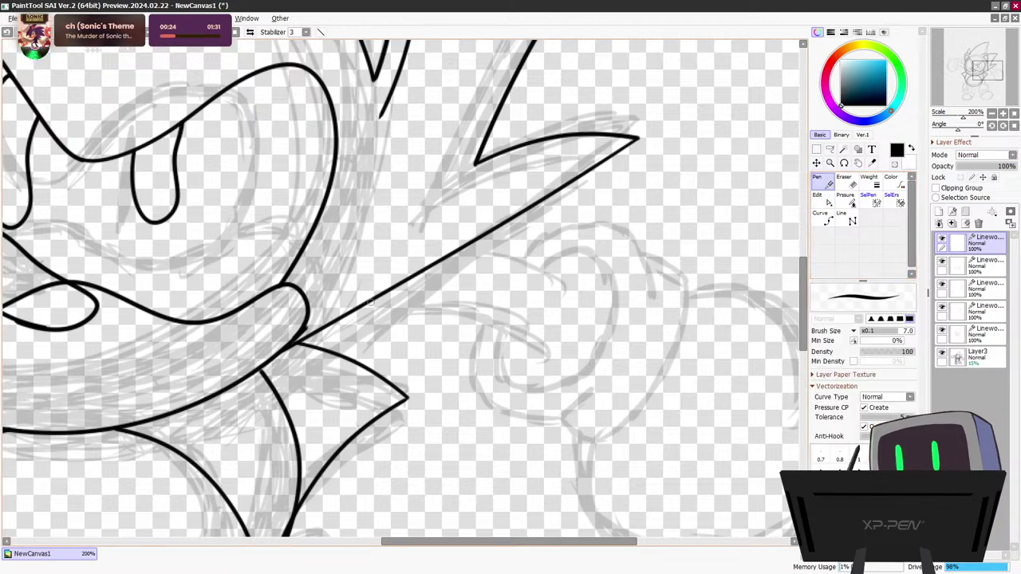
mouse_move(389, 303)
mouse_down()
mouse_move(503, 316)
mouse_move(562, 345)
mouse_up()
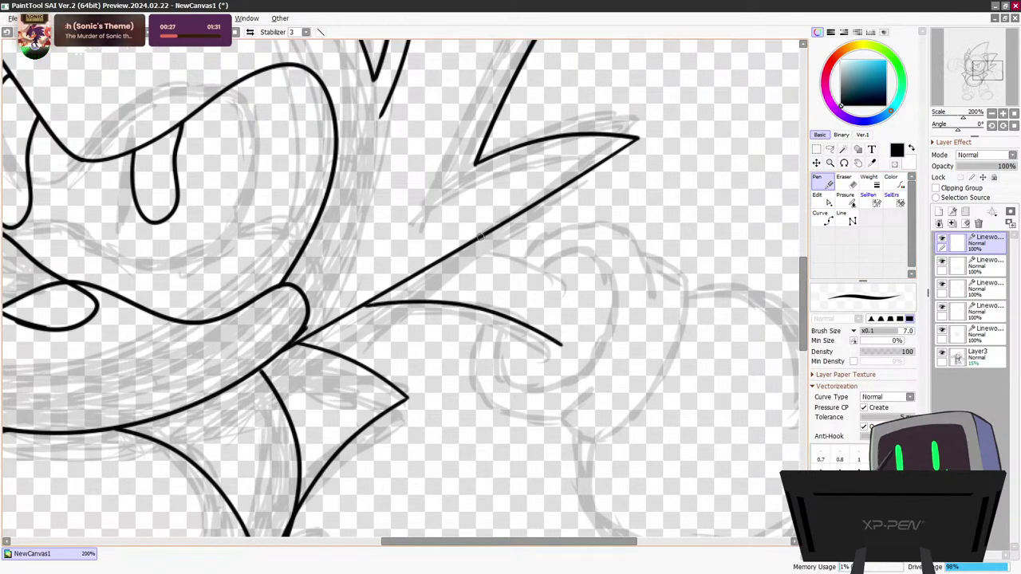
Ink the right arm's remaining edge and the lower and upper curves of its glove cuff, redrawing the lower curve flatter
mouse_move(480, 237)
mouse_down()
mouse_move(531, 250)
mouse_move(586, 288)
mouse_up()
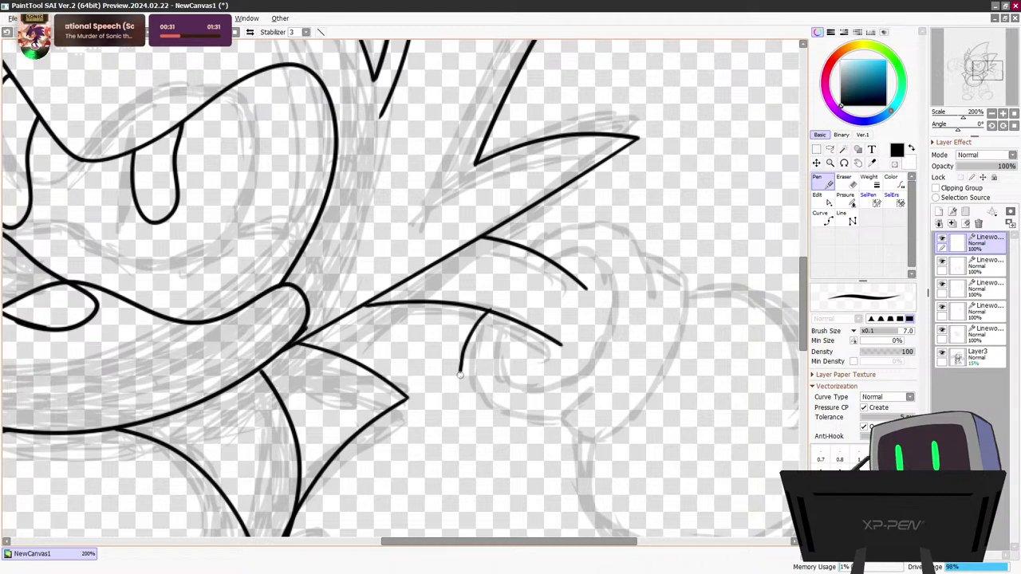
mouse_move(460, 374)
mouse_down()
mouse_move(484, 421)
mouse_move(543, 433)
mouse_move(597, 386)
mouse_up()
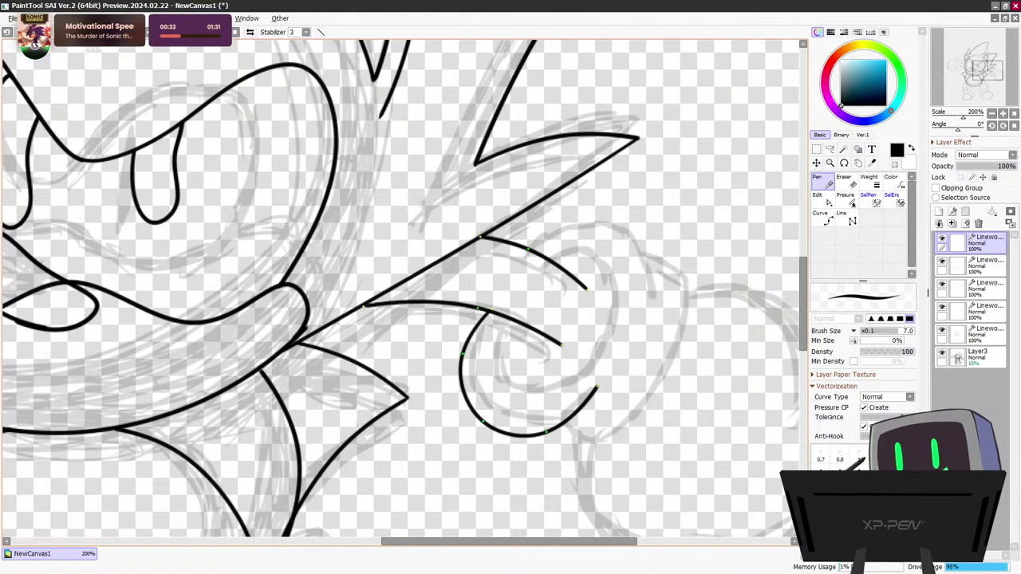
key(ctrl+z)
mouse_move(489, 314)
mouse_down()
mouse_move(469, 378)
mouse_move(518, 413)
mouse_move(597, 387)
mouse_up()
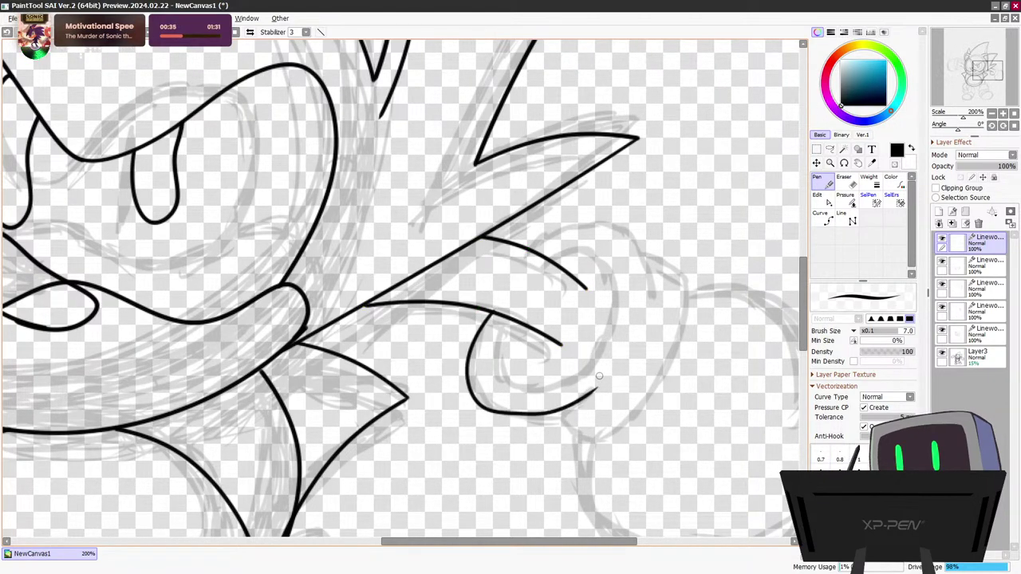
mouse_move(528, 251)
mouse_down()
mouse_move(589, 220)
mouse_move(650, 251)
mouse_move(648, 294)
mouse_up()
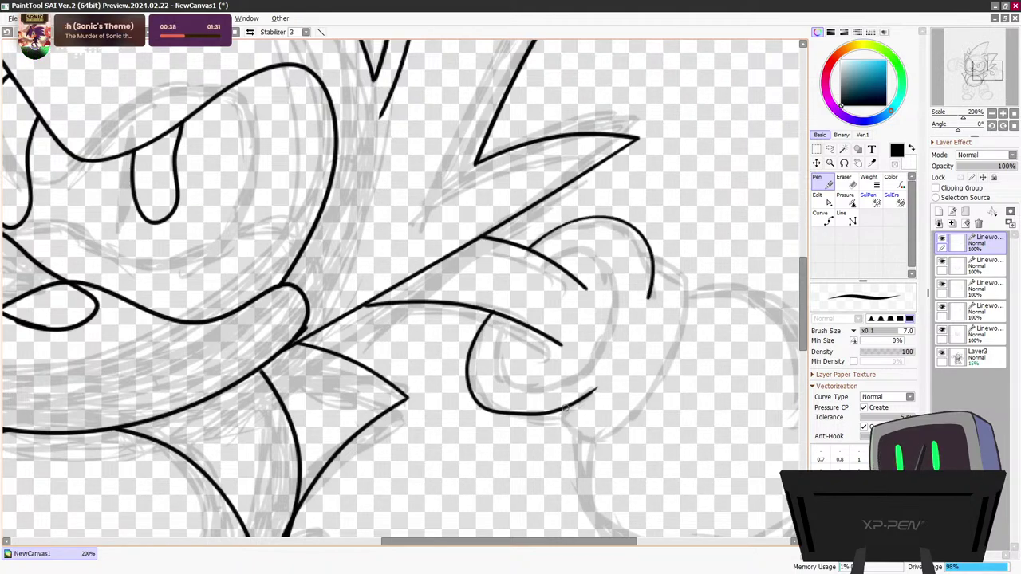
Ink the right glove's angular section behind the cuff, redrawing it once, and add the rounded inner curve of the cuff opening
mouse_move(576, 444)
mouse_down()
mouse_move(620, 438)
mouse_move(661, 392)
mouse_move(683, 342)
mouse_move(684, 268)
mouse_move(651, 254)
mouse_up()
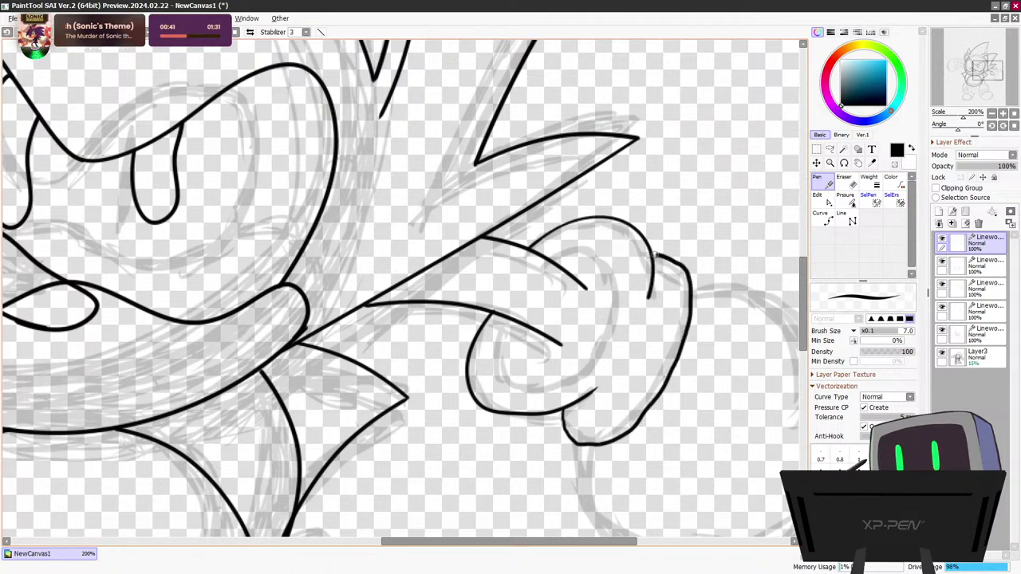
key(ctrl+z)
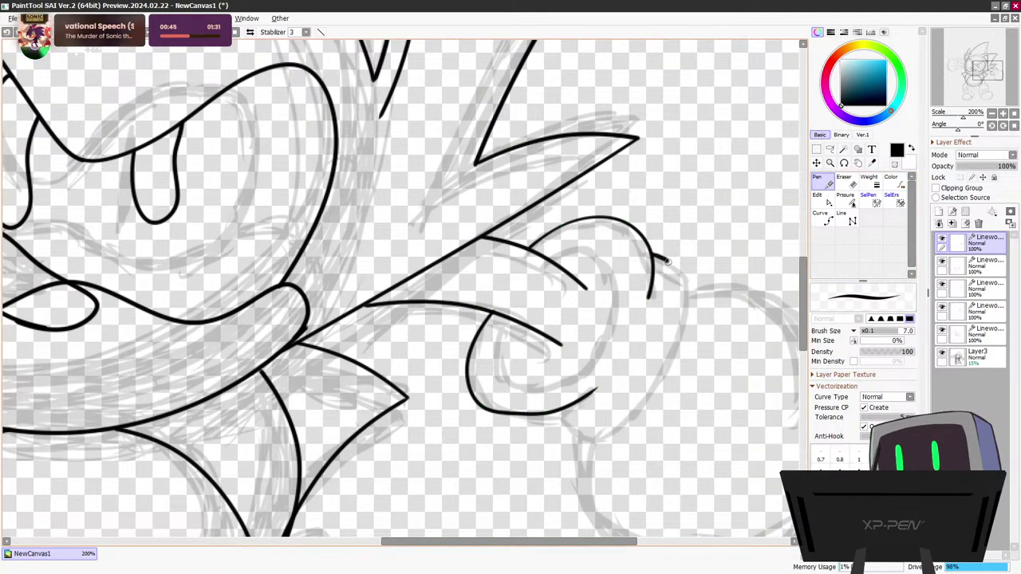
mouse_move(652, 255)
mouse_down()
mouse_move(688, 289)
mouse_move(683, 333)
mouse_move(652, 396)
mouse_move(602, 443)
mouse_move(589, 447)
mouse_move(549, 417)
mouse_up()
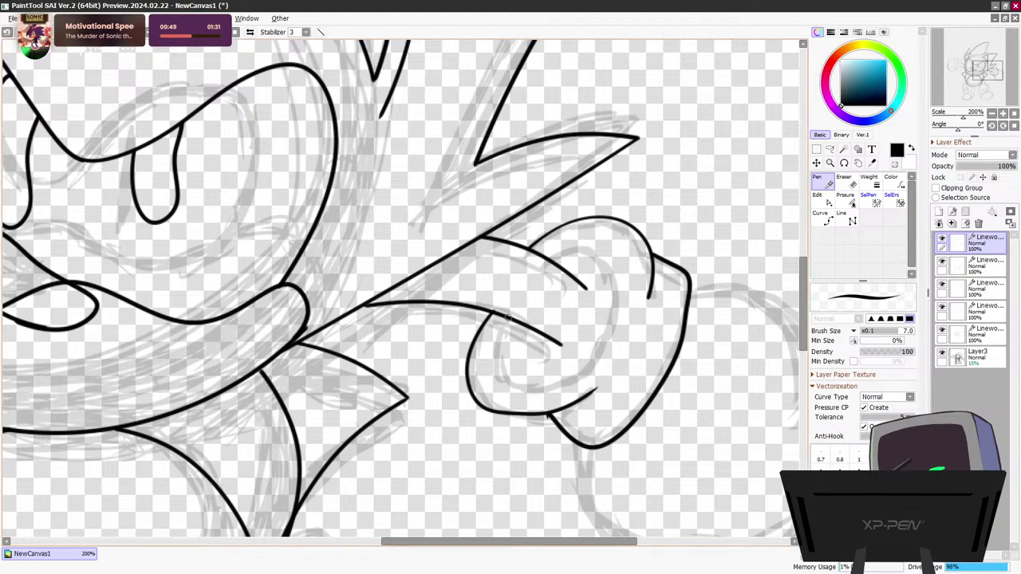
mouse_move(508, 318)
mouse_down()
mouse_move(500, 383)
mouse_move(541, 389)
mouse_move(584, 367)
mouse_move(614, 294)
mouse_move(601, 263)
mouse_move(575, 249)
mouse_move(550, 263)
mouse_up()
Ink the large round outline of the right fist in one loop from the glove's lower corner back to its upper corner, replacing the first attempt
drag(626, 542, 667, 542)
scroll(792, 273, down, 5)
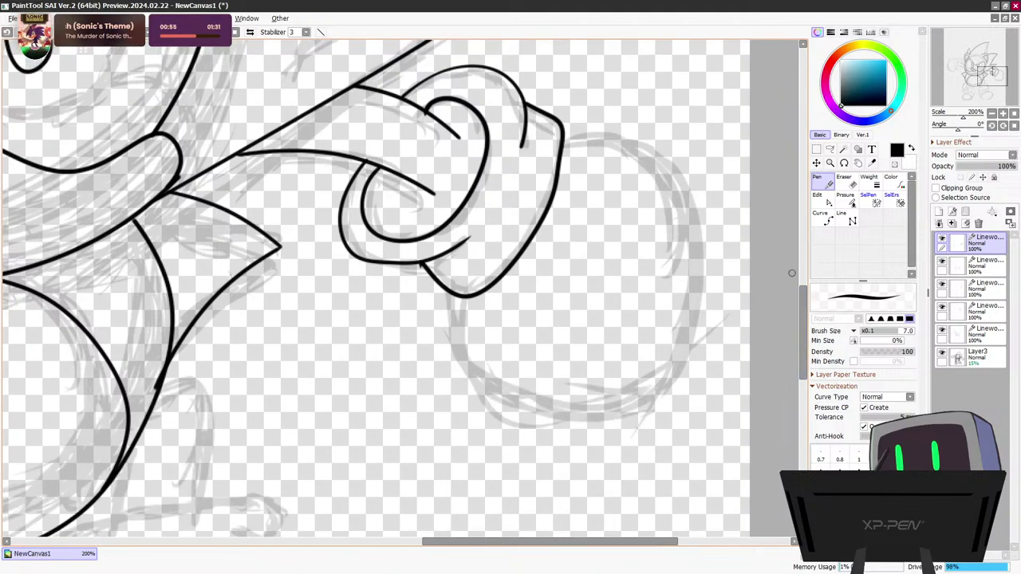
drag(454, 296, 456, 316)
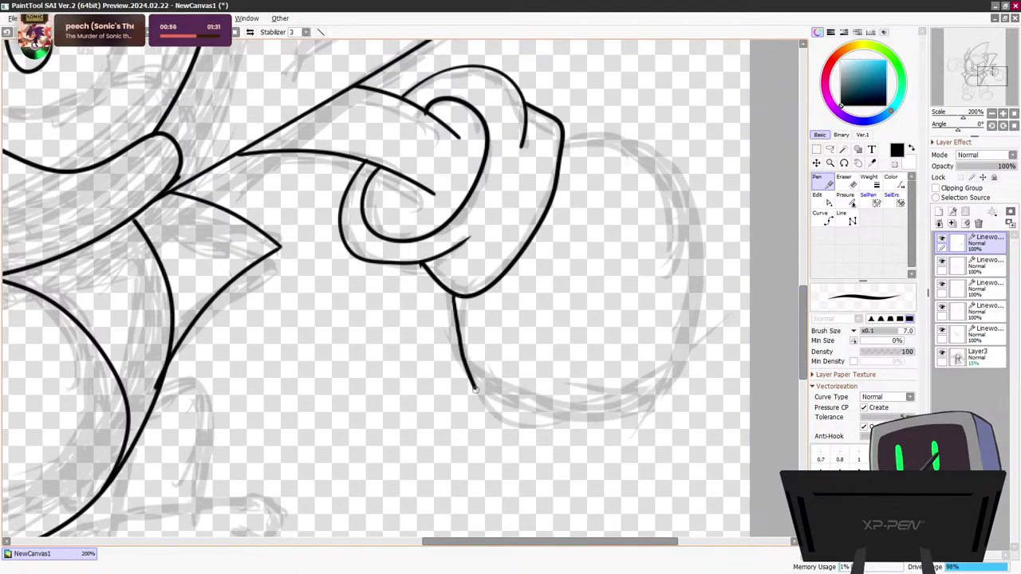
mouse_move(475, 388)
mouse_down()
mouse_move(509, 420)
mouse_move(572, 429)
mouse_up()
key(ctrl+z)
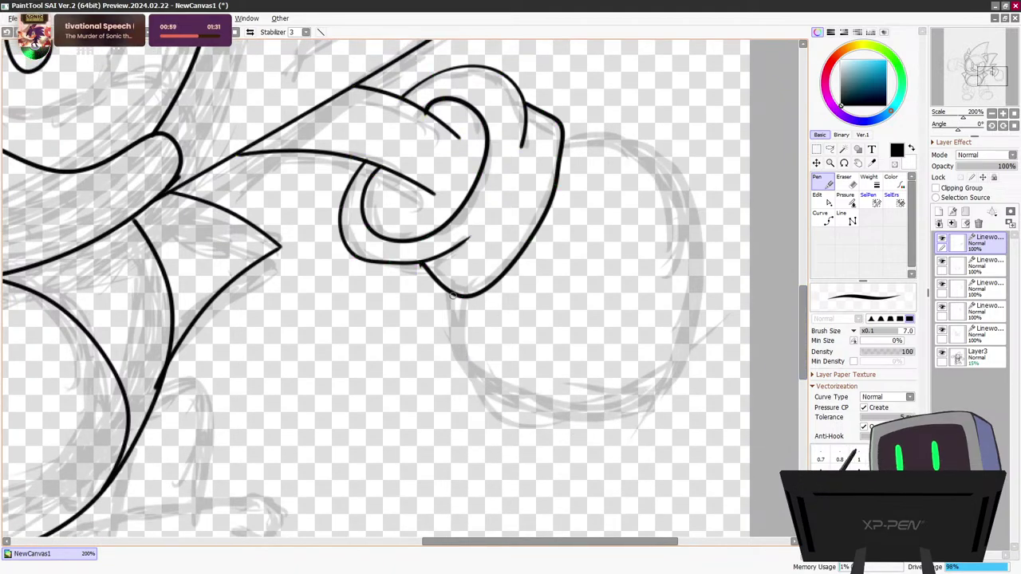
mouse_move(451, 297)
mouse_down()
mouse_move(468, 384)
mouse_move(507, 420)
mouse_move(566, 432)
mouse_move(635, 411)
mouse_move(686, 358)
mouse_move(707, 290)
mouse_move(700, 224)
mouse_move(668, 173)
mouse_move(620, 140)
mouse_move(559, 144)
mouse_up()
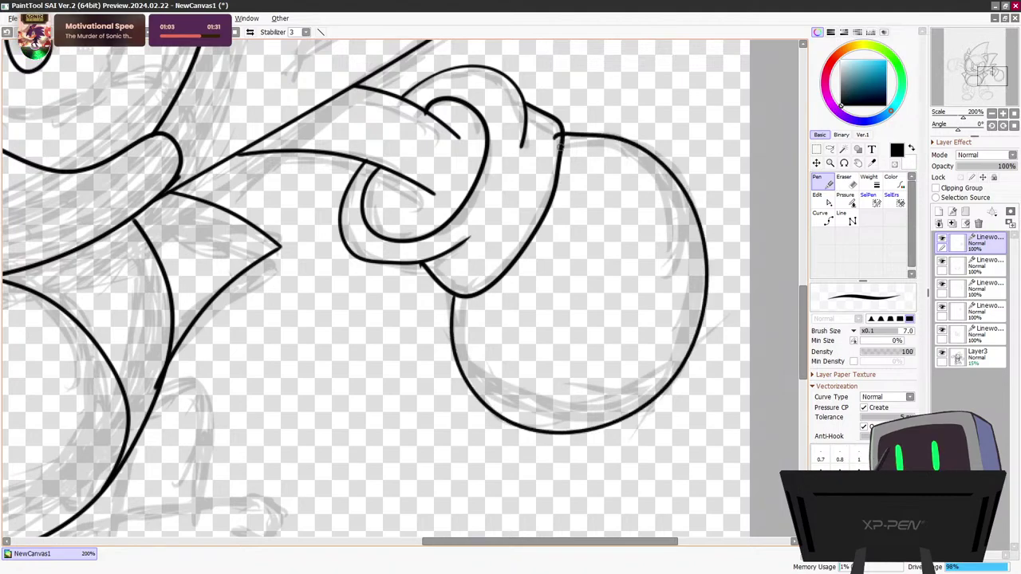
Widen the right fist by pulling the control points along its outer edge outward
click(822, 199)
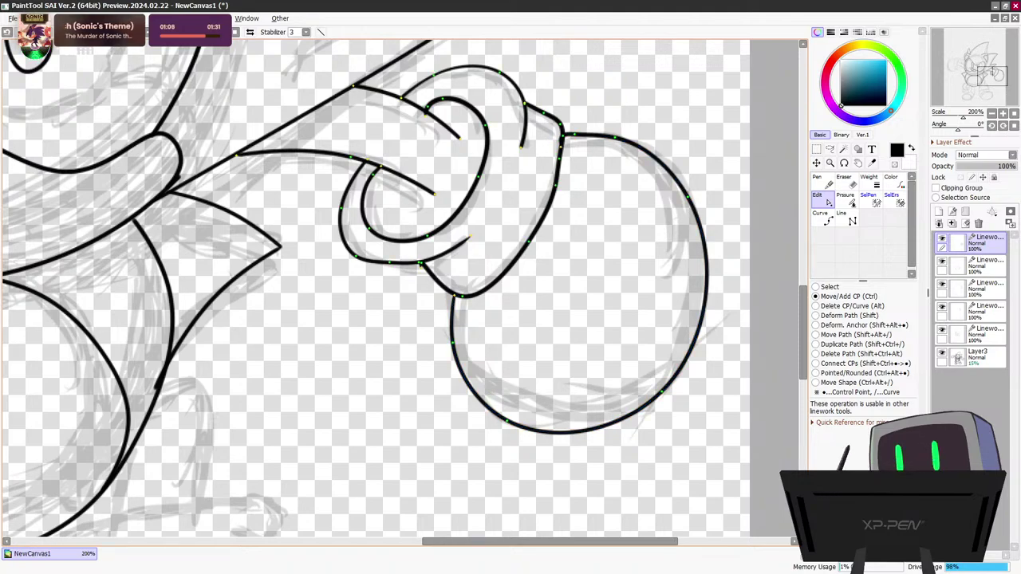
drag(687, 198, 701, 188)
drag(659, 393, 679, 387)
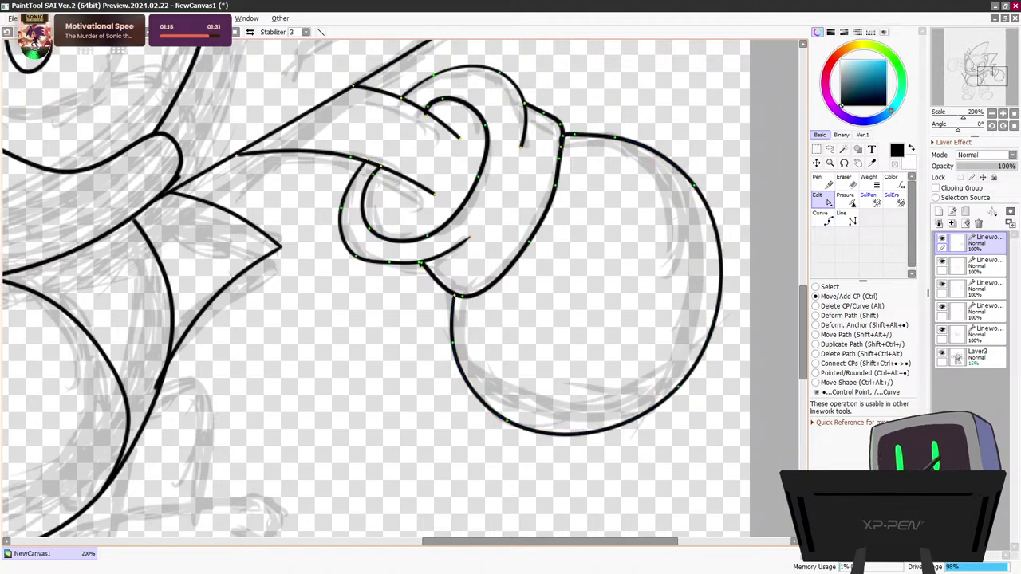
Ink the lower and upper edges of the left arm with the Pen, curving between the head outline and the sketched fist
scroll(485, 428, down, 5)
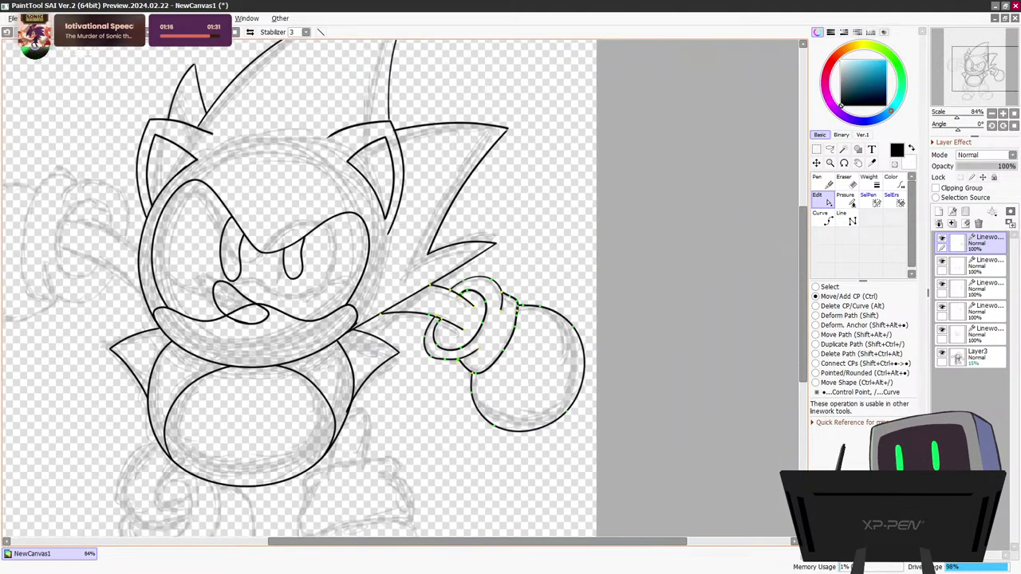
drag(478, 541, 277, 542)
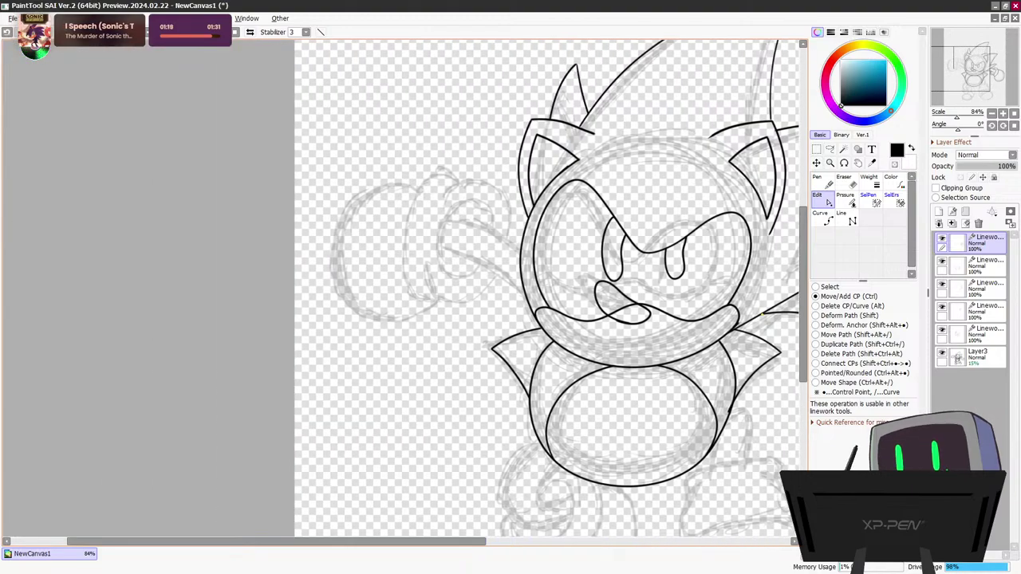
scroll(519, 391, down, 1)
scroll(638, 384, up, 1)
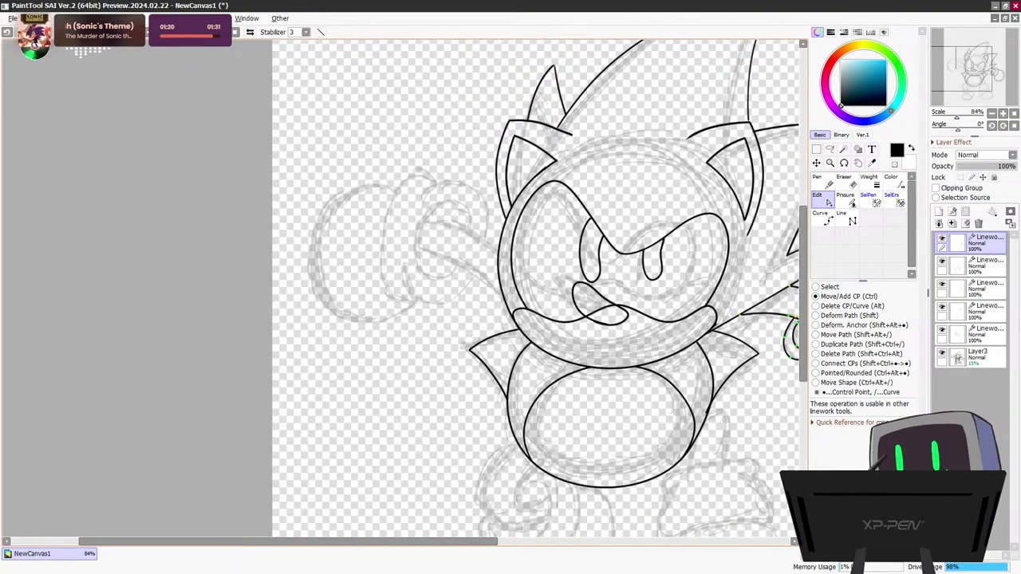
scroll(219, 260, up, 3)
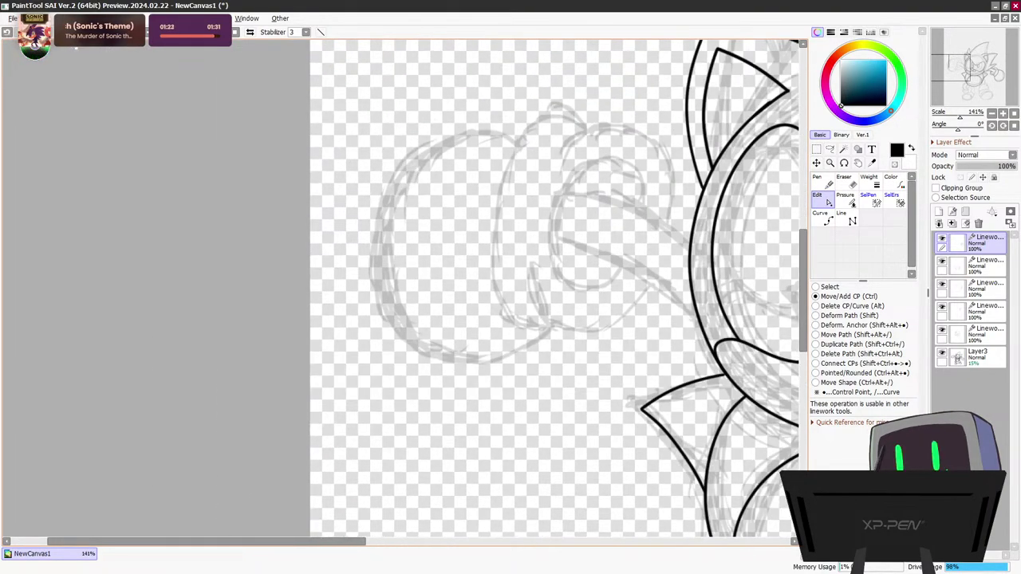
drag(205, 541, 279, 542)
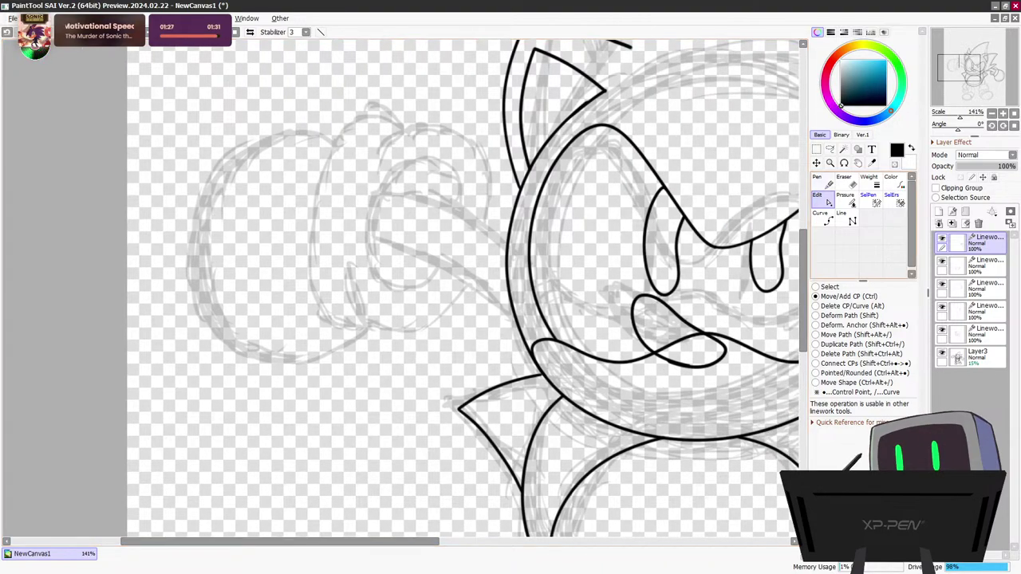
click(822, 182)
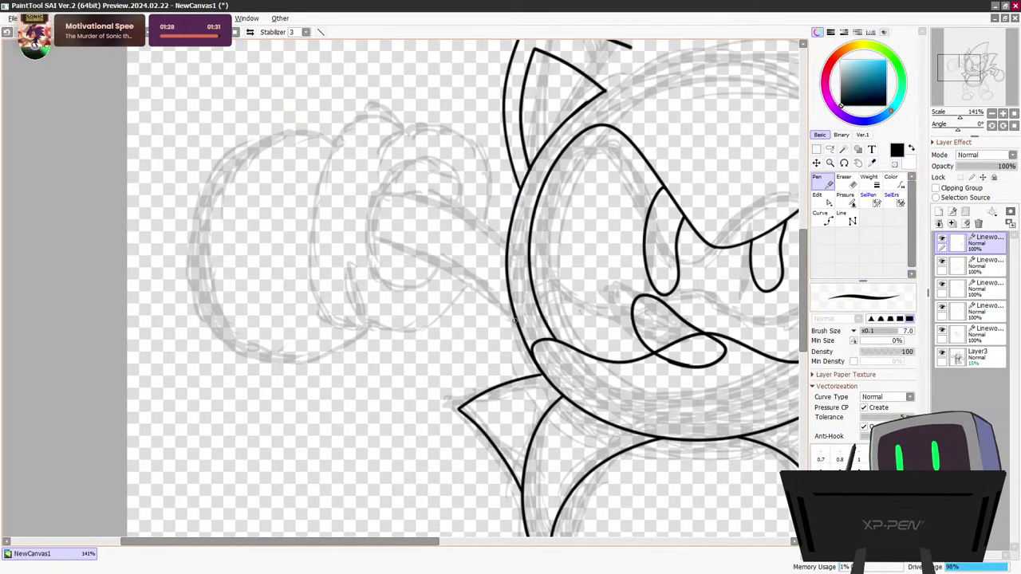
drag(477, 283, 362, 236)
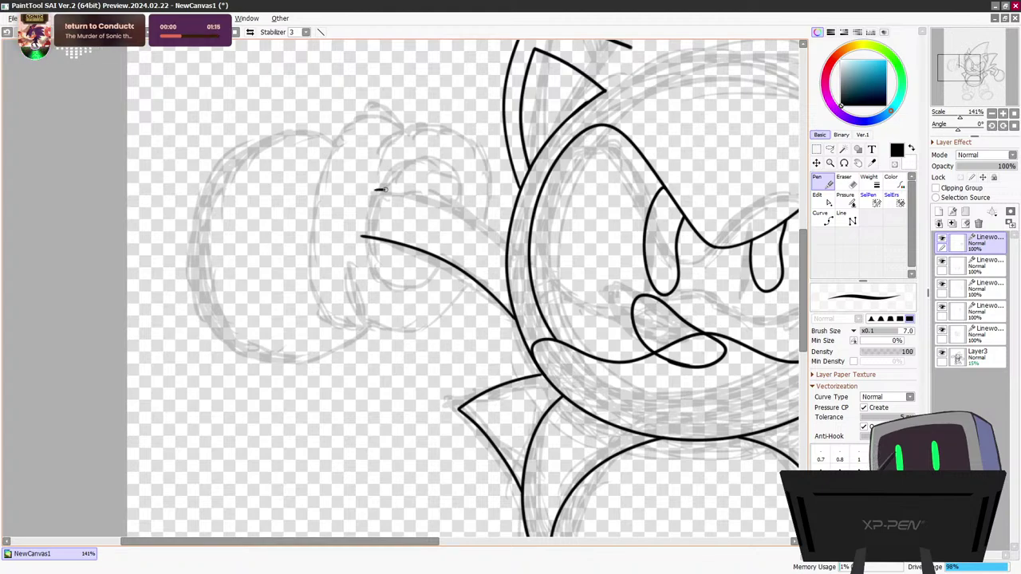
mouse_move(381, 190)
mouse_down()
mouse_move(443, 202)
mouse_move(506, 246)
mouse_up()
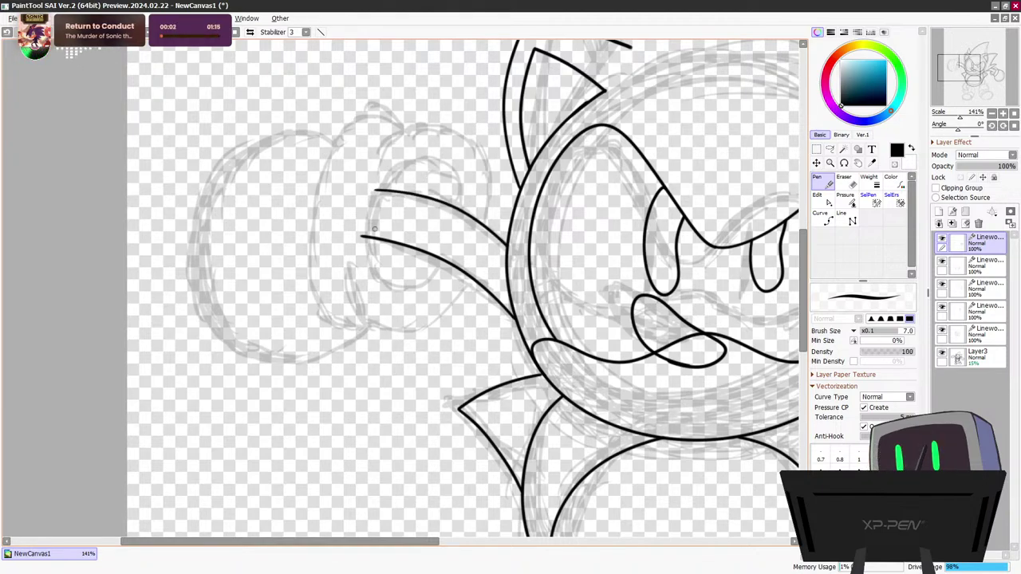
Ink the inner opening of the left glove cuff with curves below and above the arm, ending on the arm's edges
mouse_move(379, 186)
mouse_down()
mouse_move(357, 251)
mouse_move(369, 280)
mouse_up()
drag(437, 269, 445, 263)
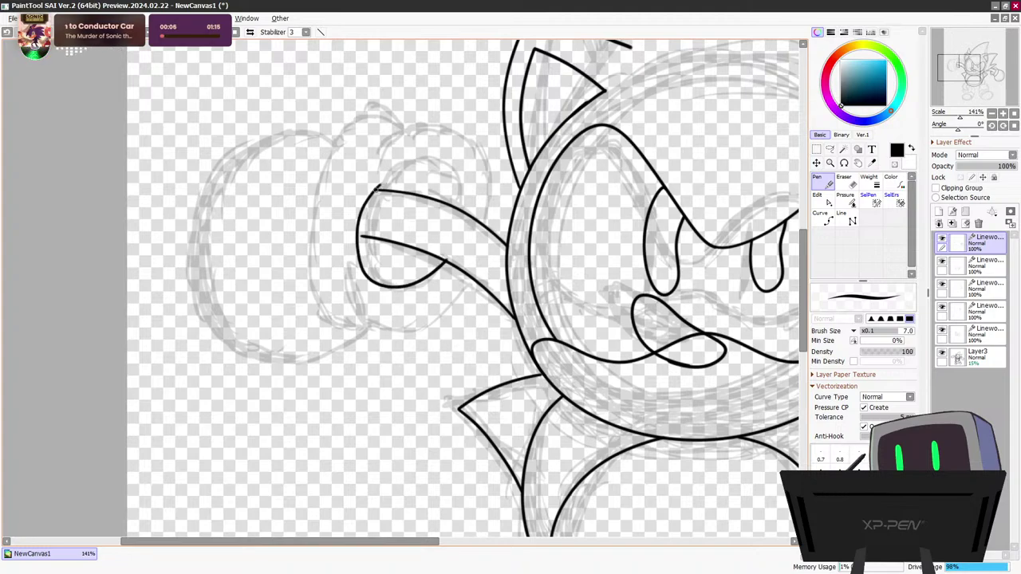
mouse_move(405, 161)
mouse_down()
mouse_move(439, 162)
mouse_move(455, 209)
mouse_up()
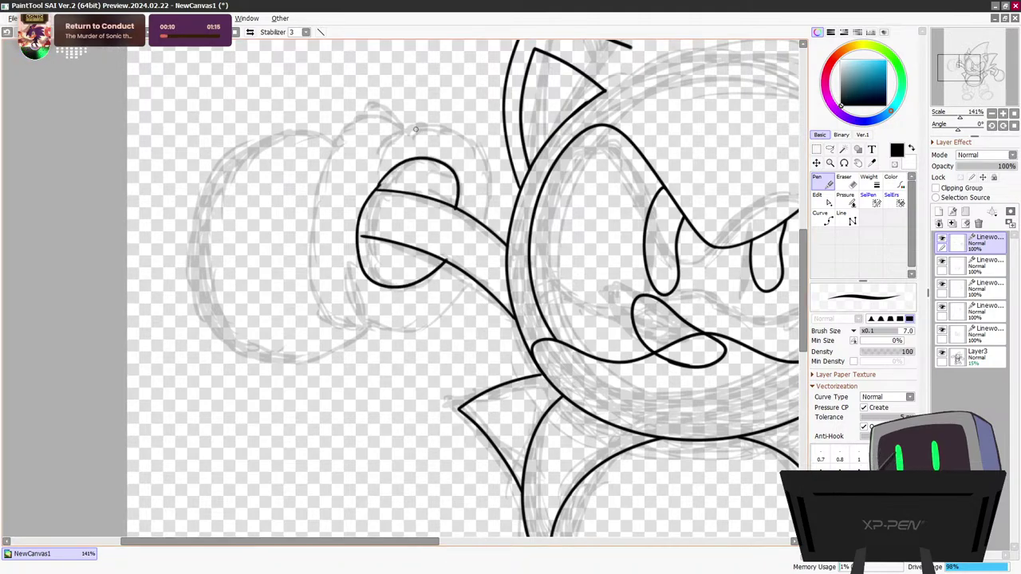
Ink the left cuff's outer curves and the elongated glove section behind it, joining that section's lower end to the cuff
drag(486, 165, 488, 225)
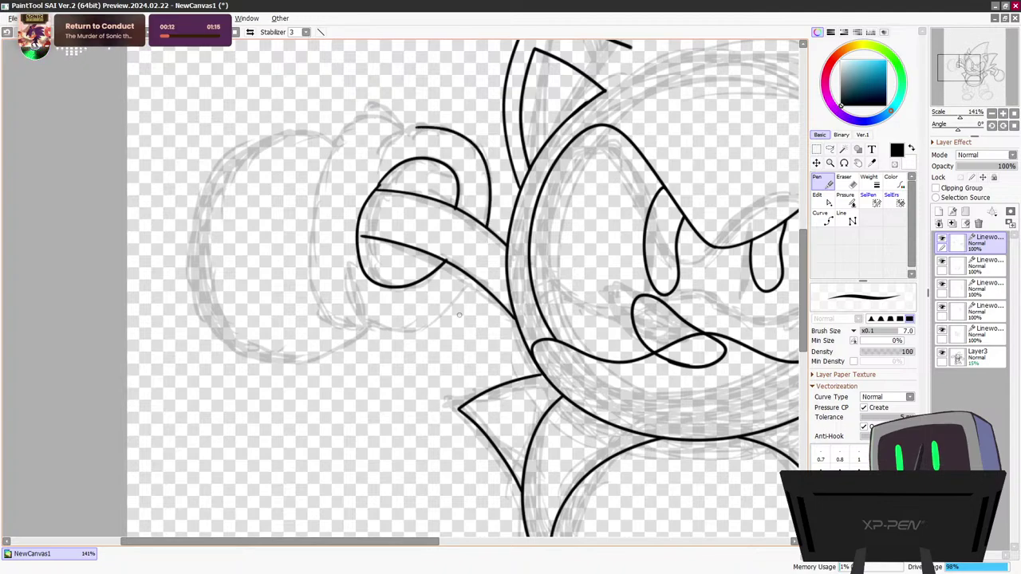
drag(399, 328, 349, 281)
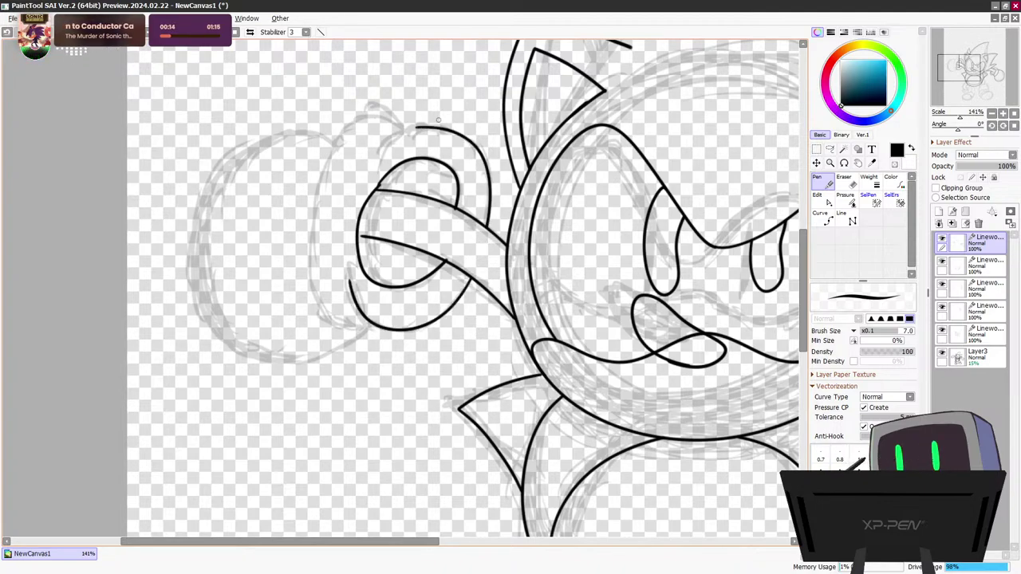
drag(404, 131, 379, 165)
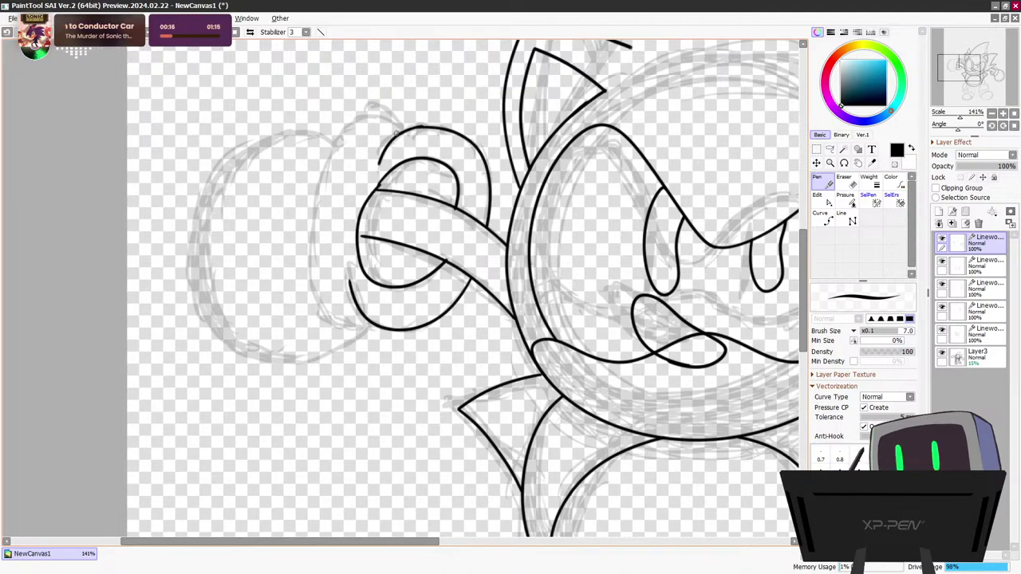
mouse_move(349, 120)
mouse_down()
mouse_move(308, 205)
mouse_move(307, 279)
mouse_move(338, 327)
mouse_move(369, 327)
mouse_up()
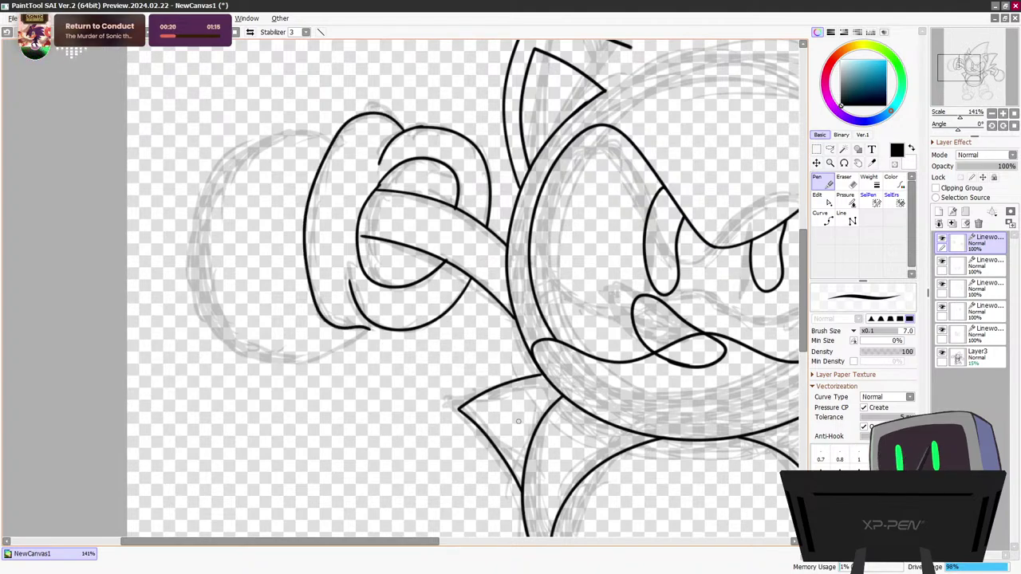
click(821, 199)
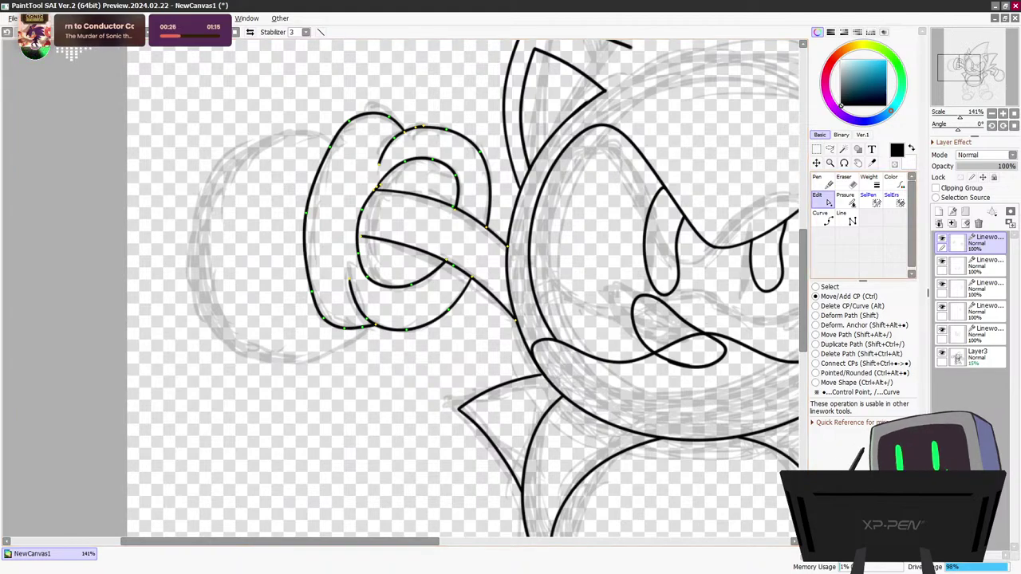
click(822, 181)
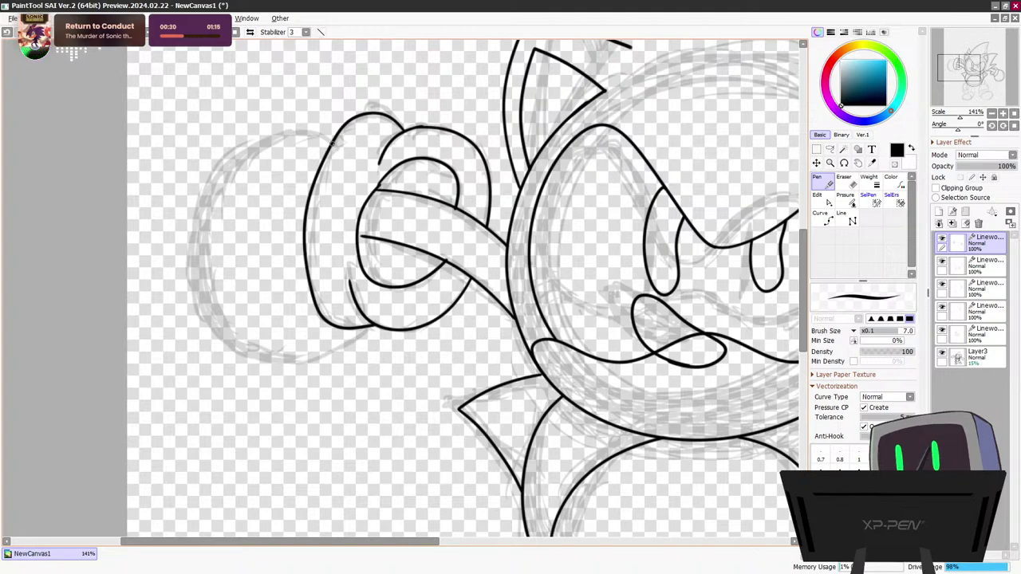
Ink the left fist's large round outline and adjust its lower control points to close it against the glove section
mouse_move(288, 130)
mouse_down()
mouse_move(232, 148)
mouse_move(183, 214)
mouse_move(190, 301)
mouse_move(250, 359)
mouse_move(344, 339)
mouse_up()
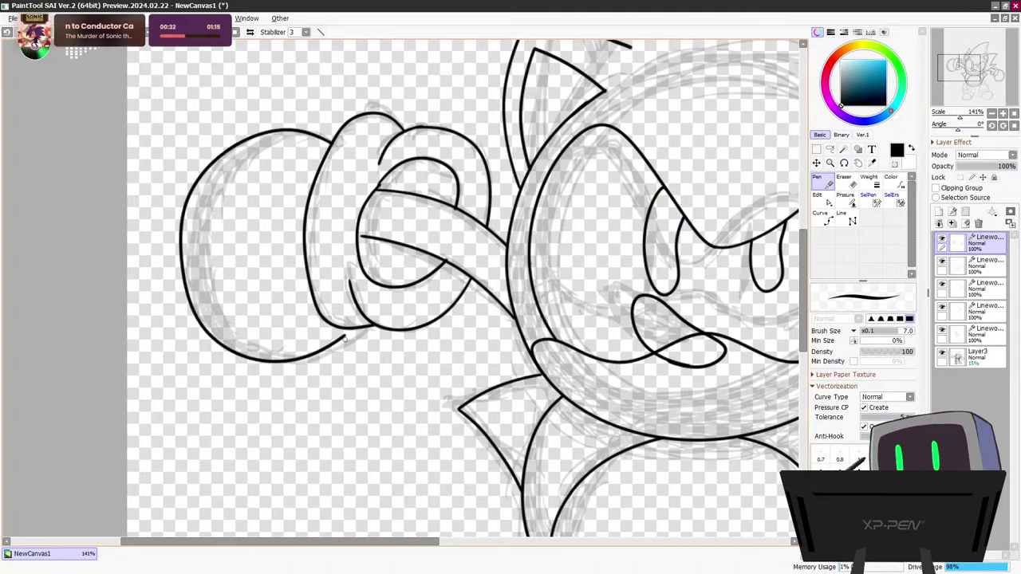
key(c)
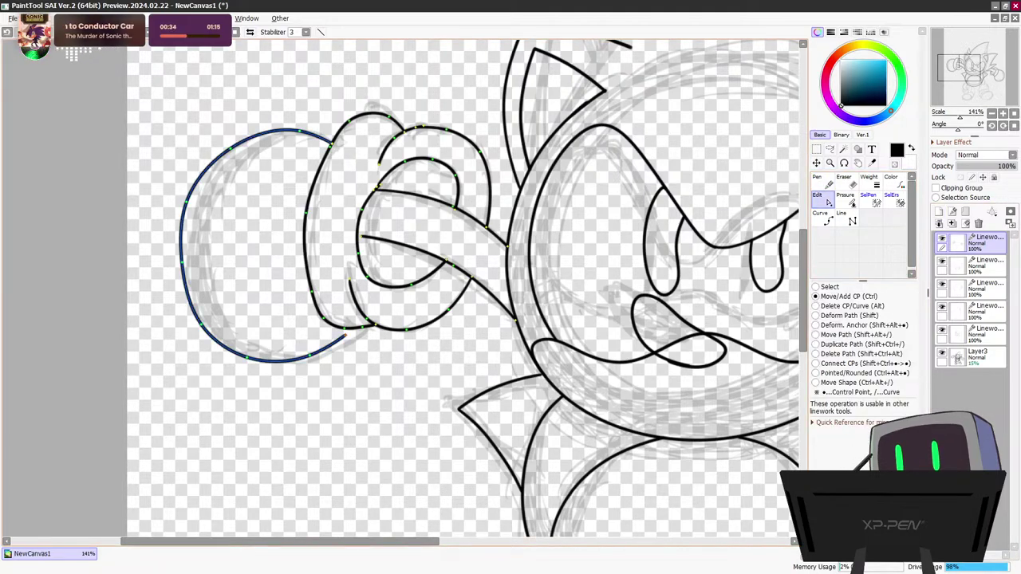
drag(352, 332, 353, 330)
drag(302, 357, 311, 361)
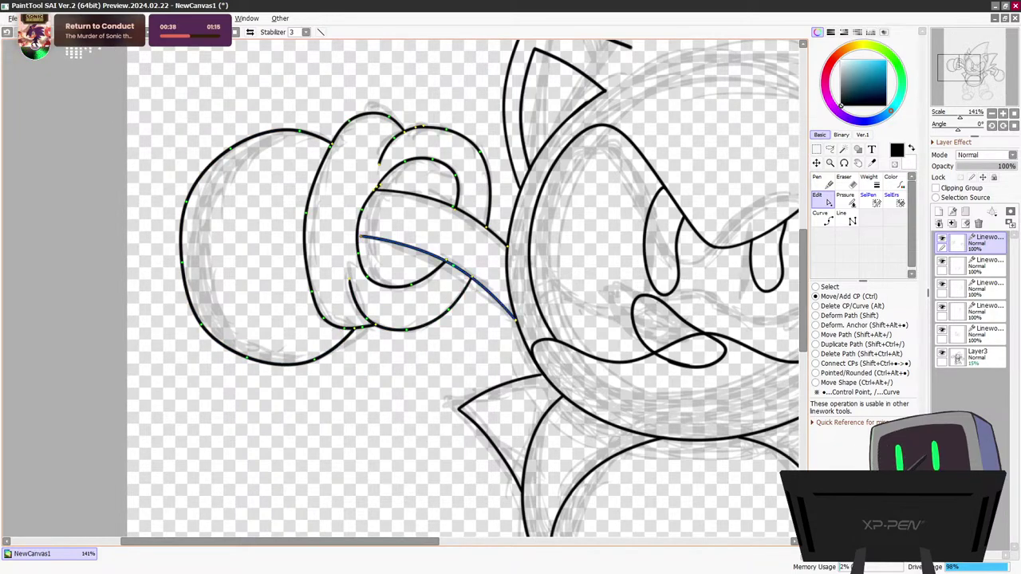
Move the line ends at the left cuff opening to meet cleanly, and extend the right arm's lower edge to its cuff opening
drag(362, 237, 357, 236)
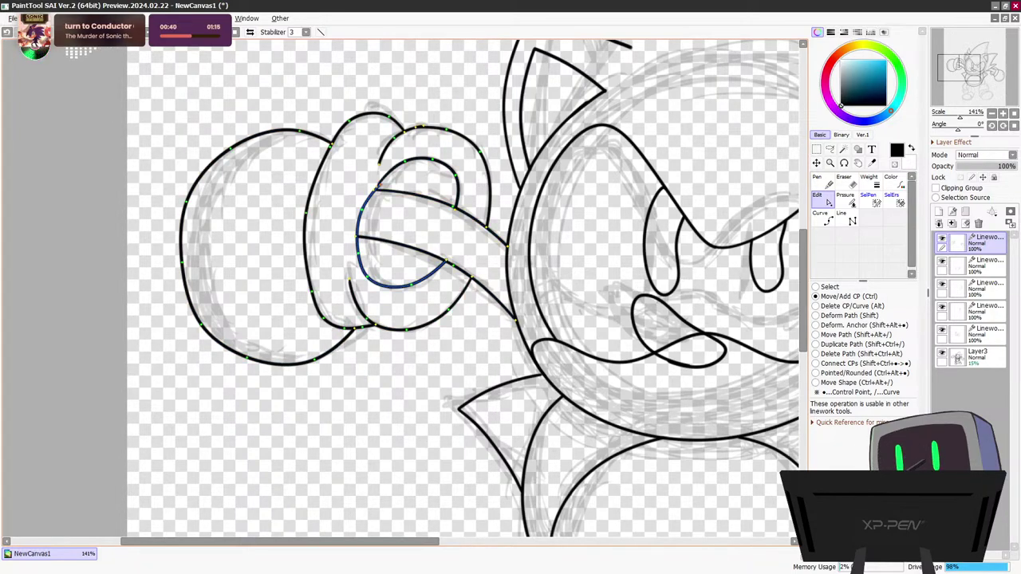
drag(378, 187, 375, 190)
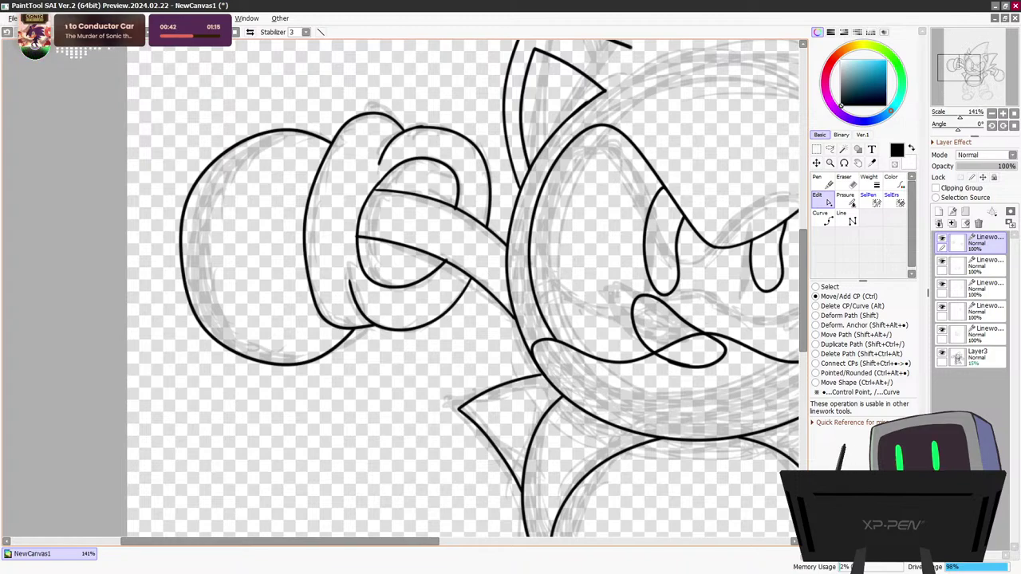
key(ctrl)
drag(280, 542, 519, 542)
drag(455, 377, 457, 379)
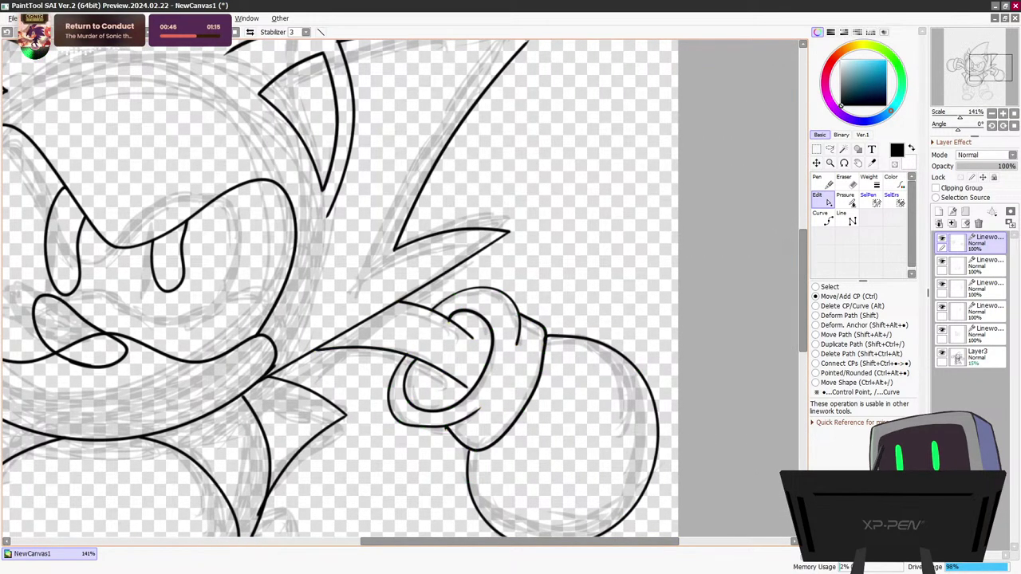
Add a new linework layer above the glove linework and choose the Pen tool for inking the left leg
key(ctrl)
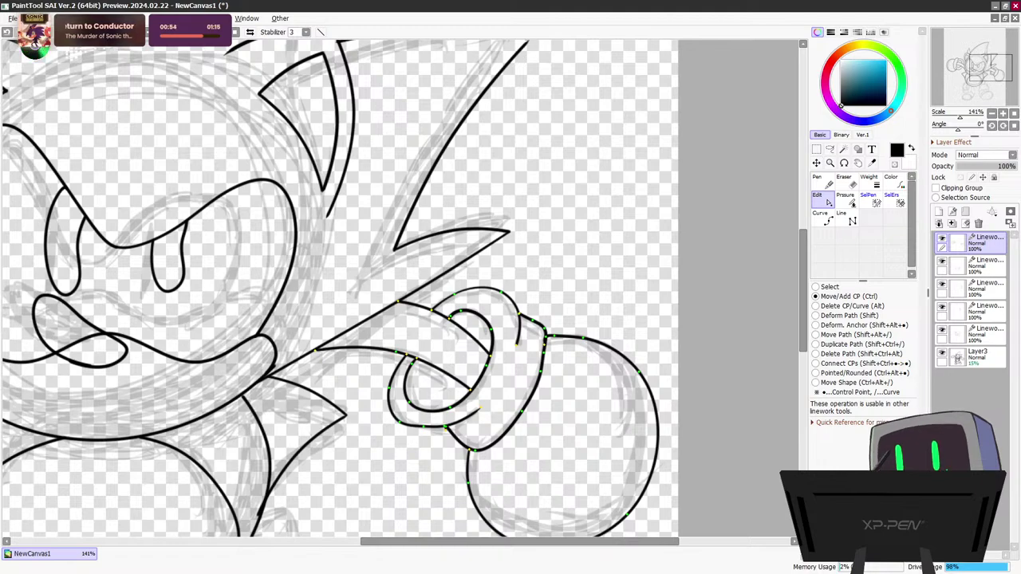
scroll(342, 404, down, 3)
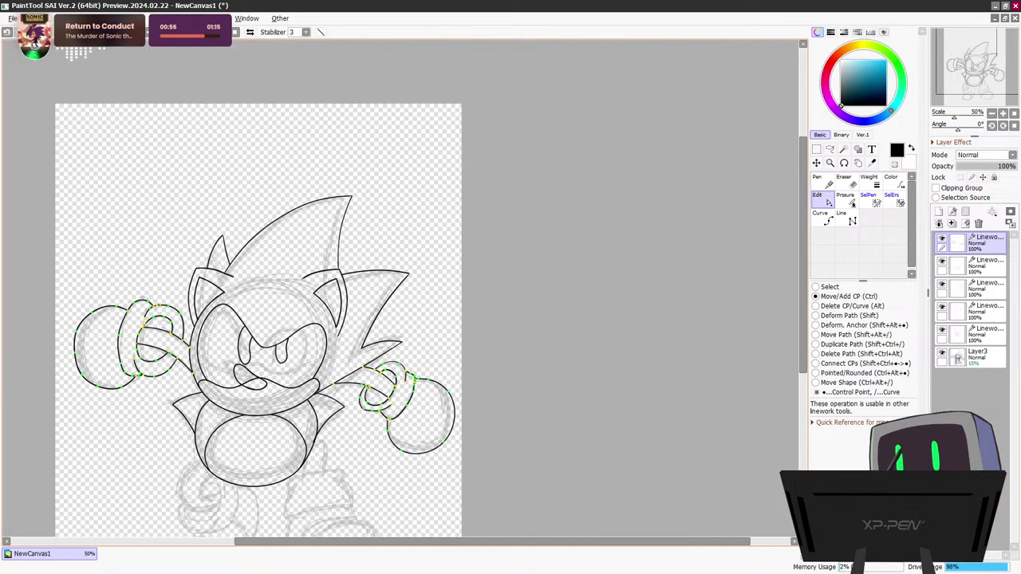
drag(479, 541, 413, 541)
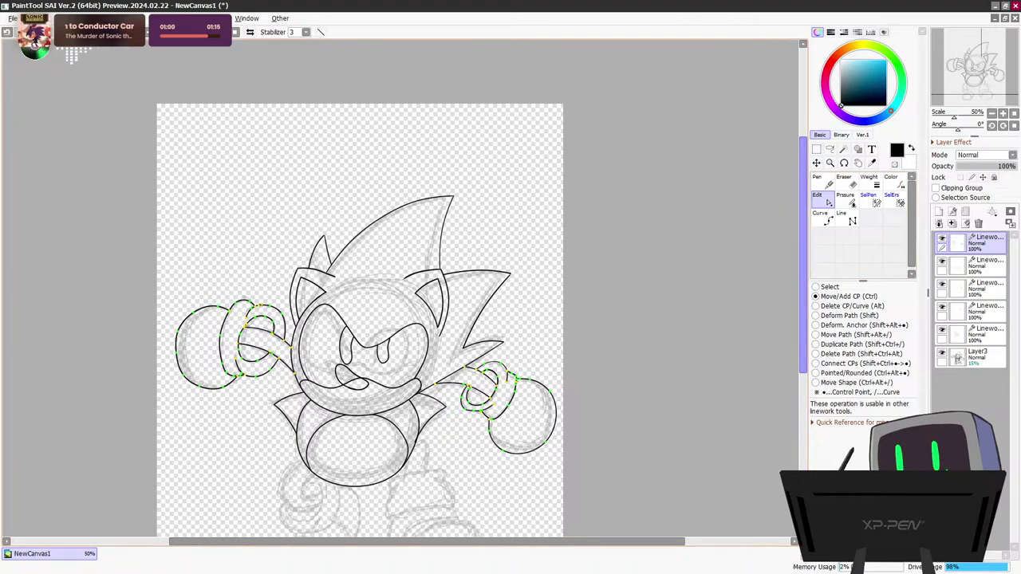
scroll(359, 319, down, 4)
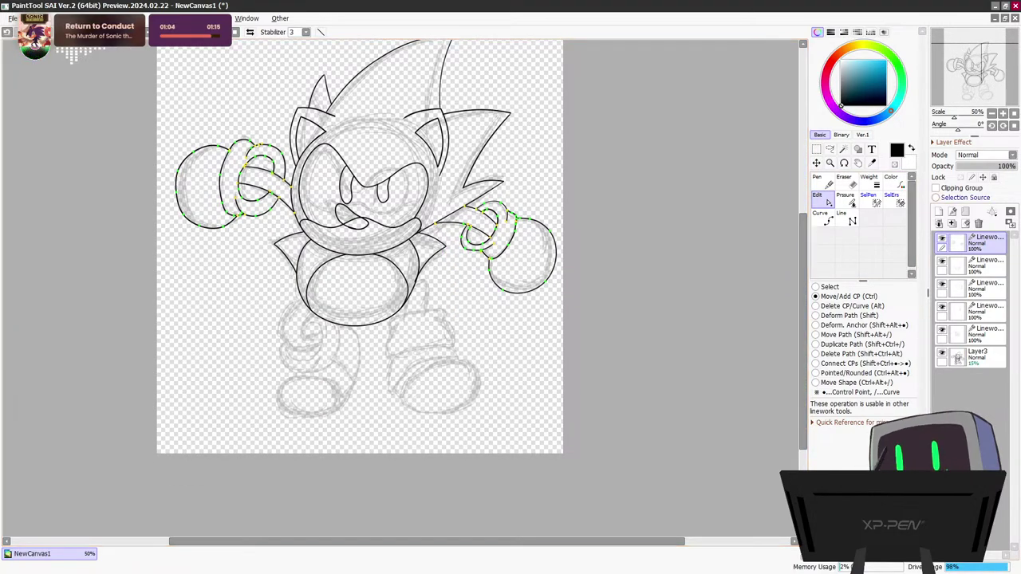
click(952, 211)
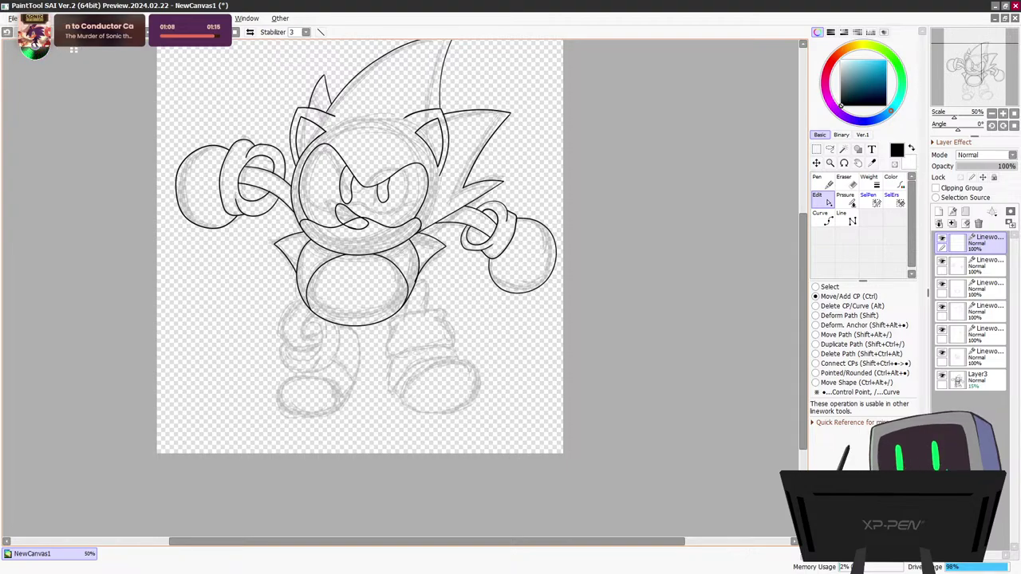
scroll(248, 354, up, 5)
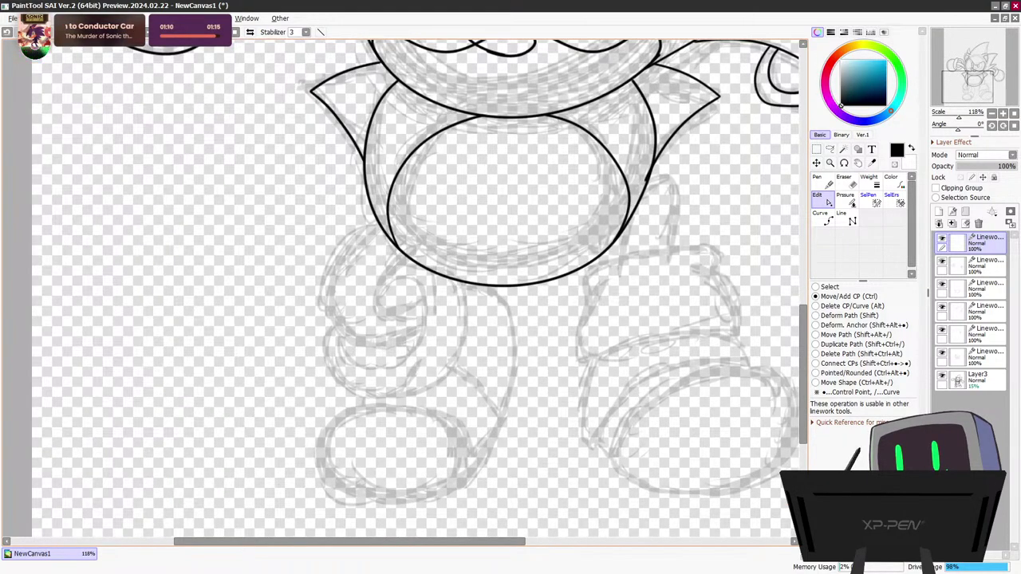
scroll(263, 327, up, 1)
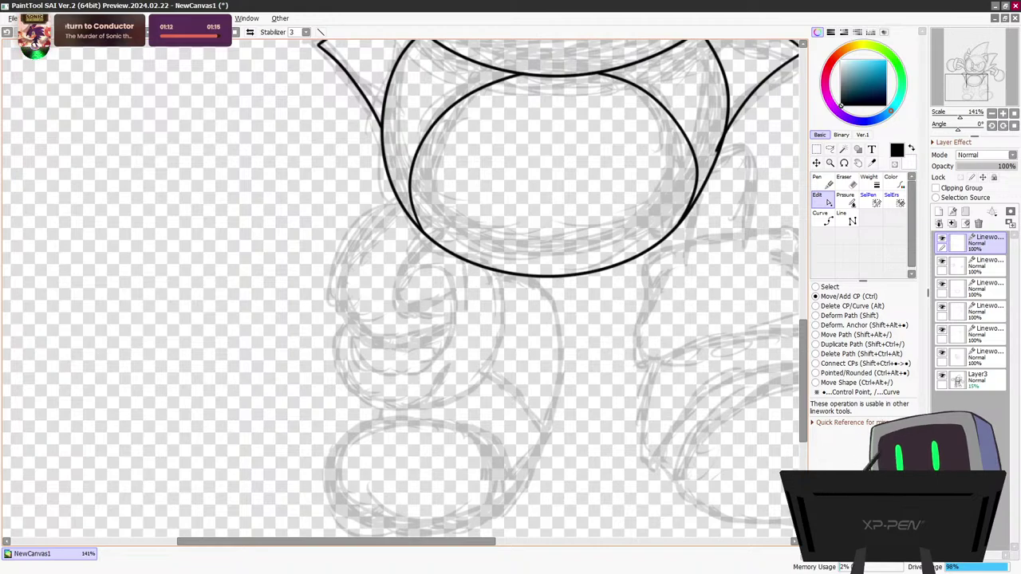
key(n)
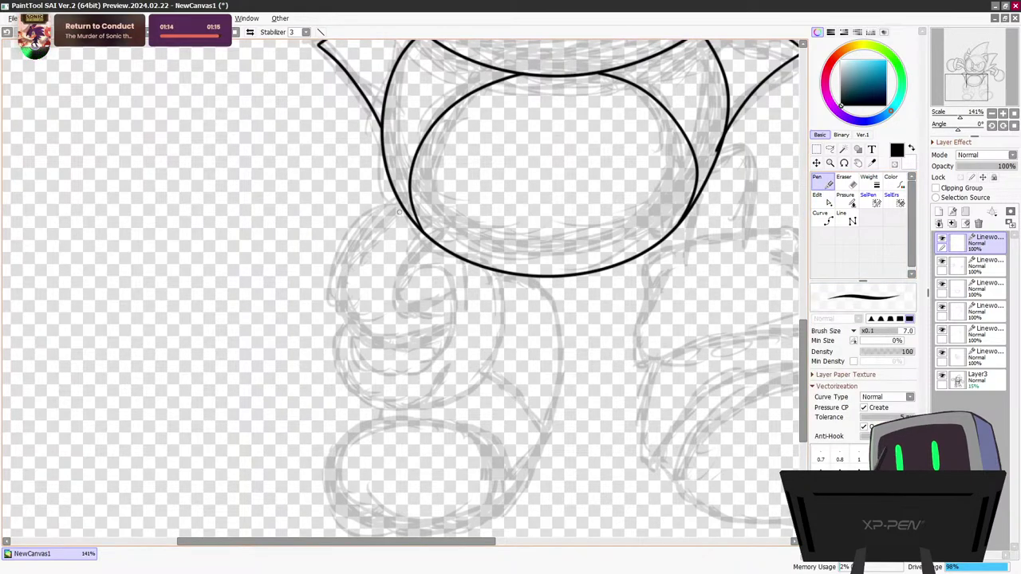
mouse_move(391, 212)
mouse_down()
mouse_move(347, 281)
mouse_move(351, 336)
mouse_move(400, 337)
mouse_move(451, 314)
mouse_up()
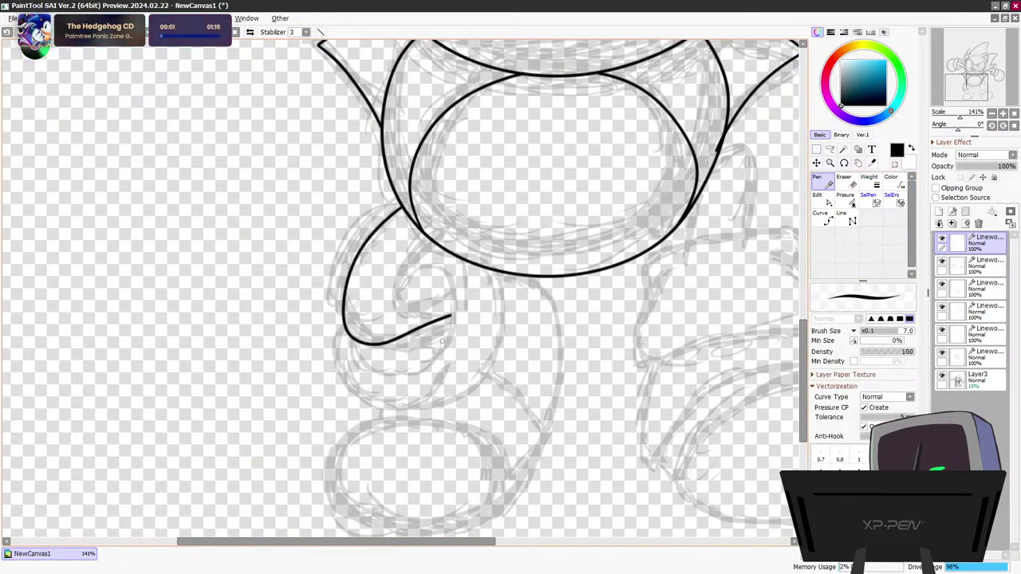
key(ctrl+z)
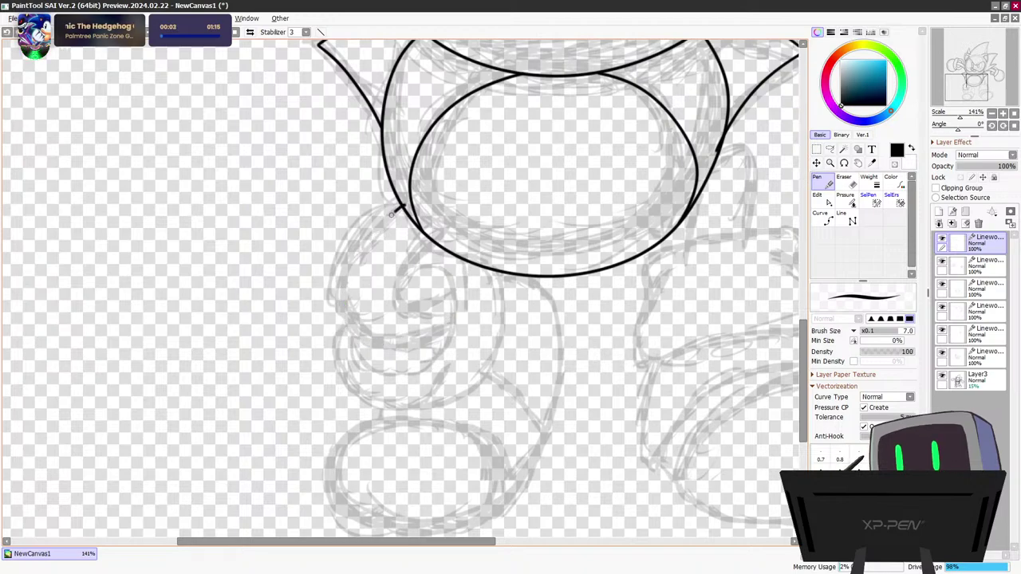
mouse_move(403, 206)
mouse_down()
mouse_move(343, 323)
mouse_move(443, 330)
mouse_up()
mouse_move(423, 230)
mouse_down()
mouse_move(396, 314)
mouse_move(448, 303)
mouse_up()
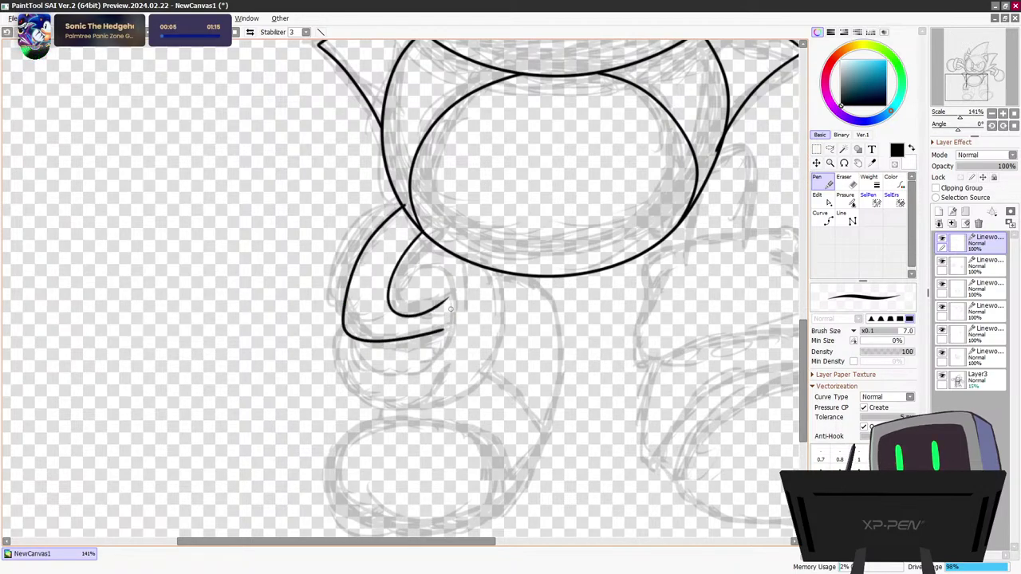
key(ctrl+z)
key(ctrl+z)
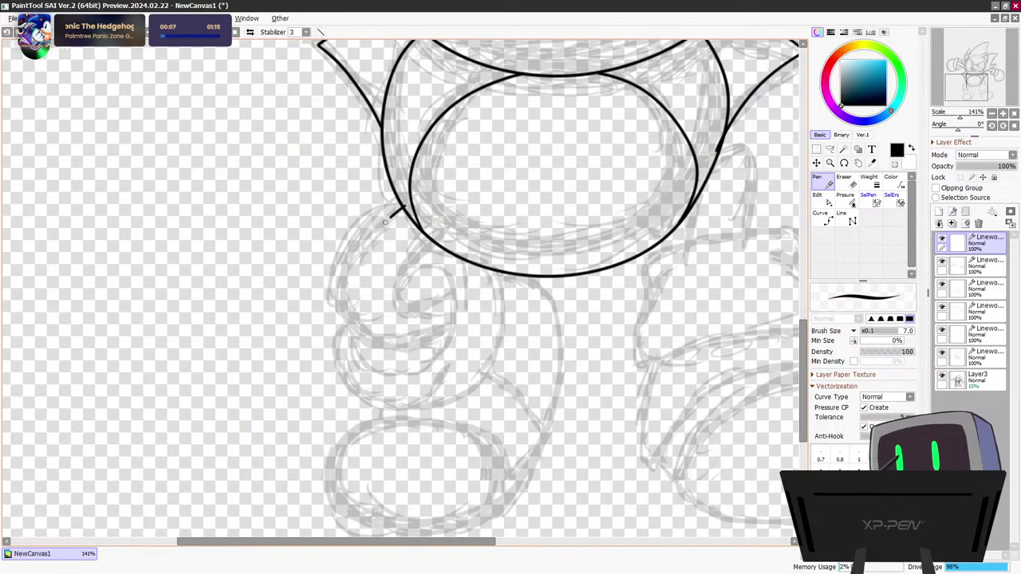
Ink the bent left leg's outer and inner hooked curves, starting both at the body's lower outline
mouse_move(385, 223)
mouse_down()
mouse_move(373, 347)
mouse_move(454, 320)
mouse_up()
mouse_move(421, 229)
mouse_down()
mouse_move(382, 294)
mouse_move(447, 293)
mouse_up()
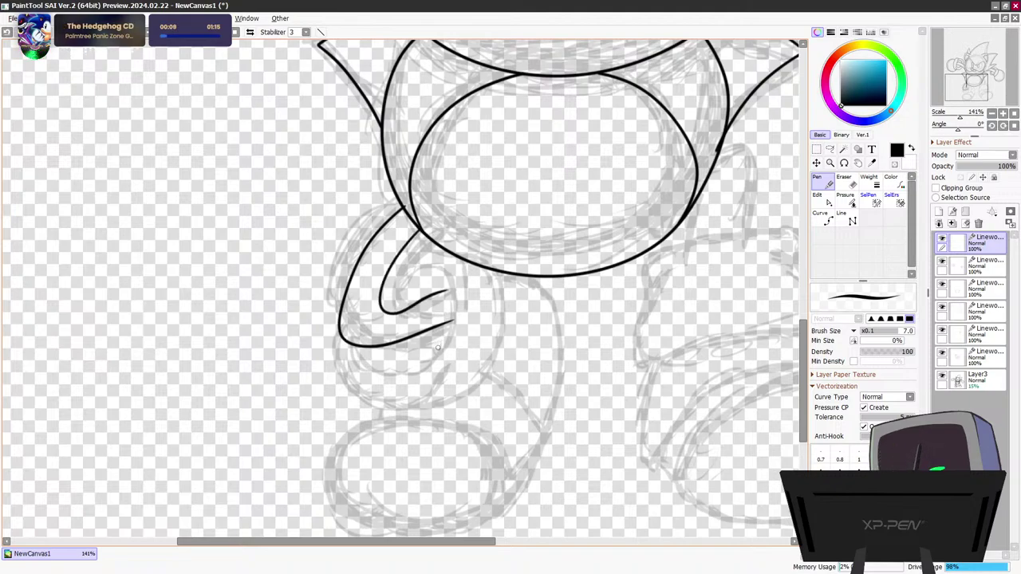
key(ctrl+z)
mouse_move(423, 232)
mouse_down()
mouse_move(398, 275)
mouse_move(451, 289)
mouse_up()
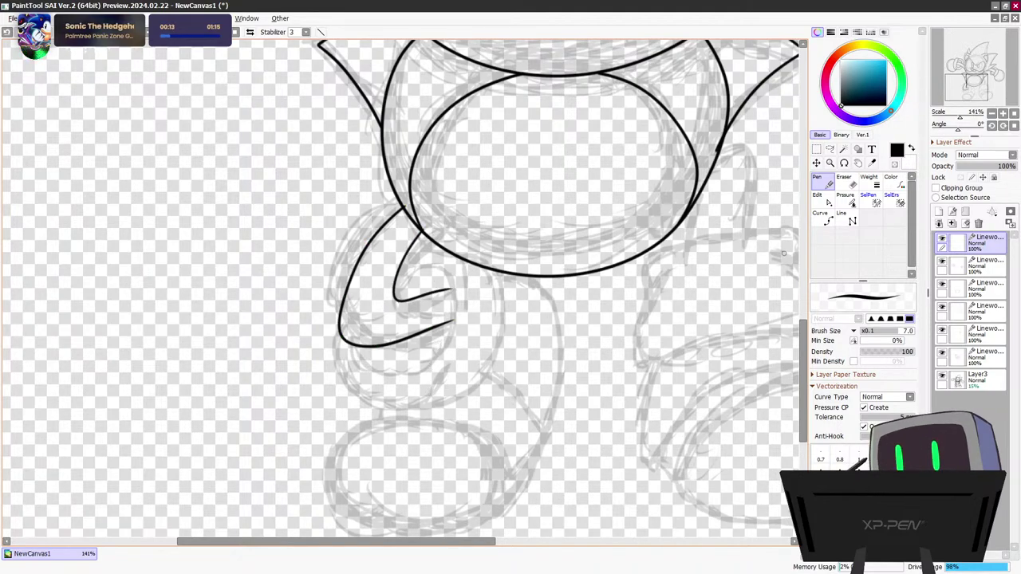
Reshape the left leg by moving the control points of its outer and inner curves outward, rounding the outer bend and widening the inner one
click(818, 197)
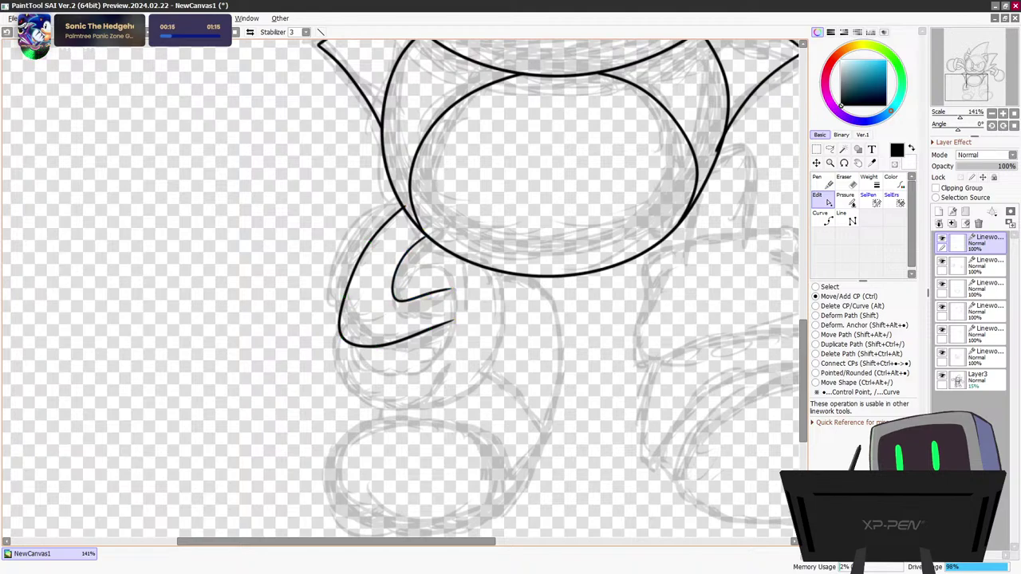
drag(401, 265, 400, 266)
drag(398, 300, 395, 300)
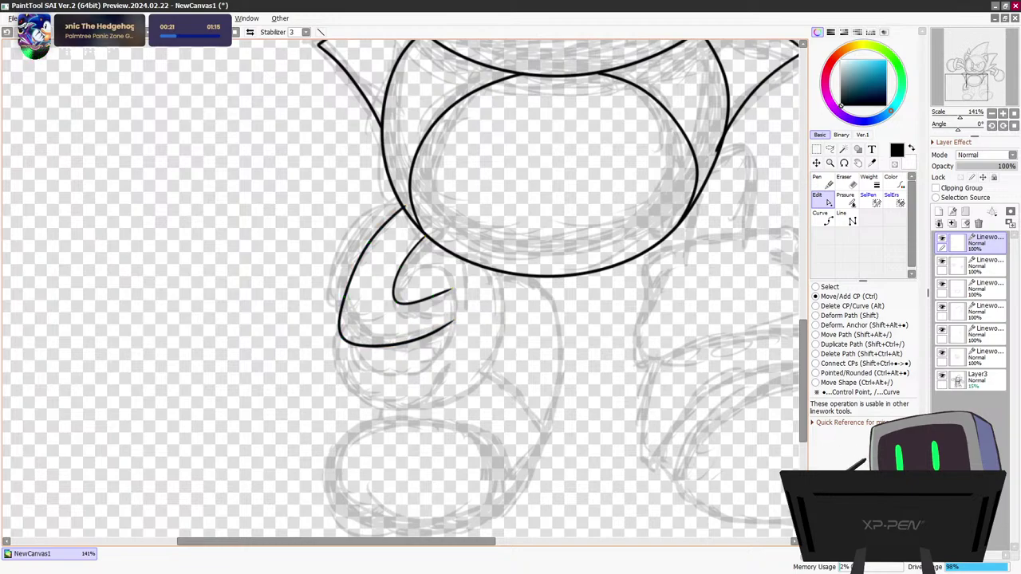
drag(345, 297, 340, 281)
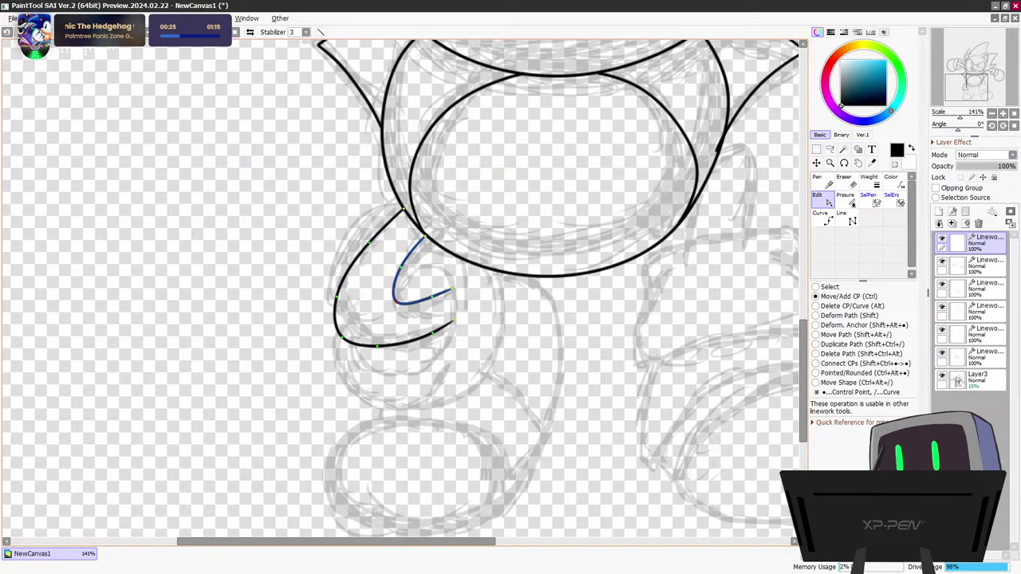
drag(398, 301, 434, 296)
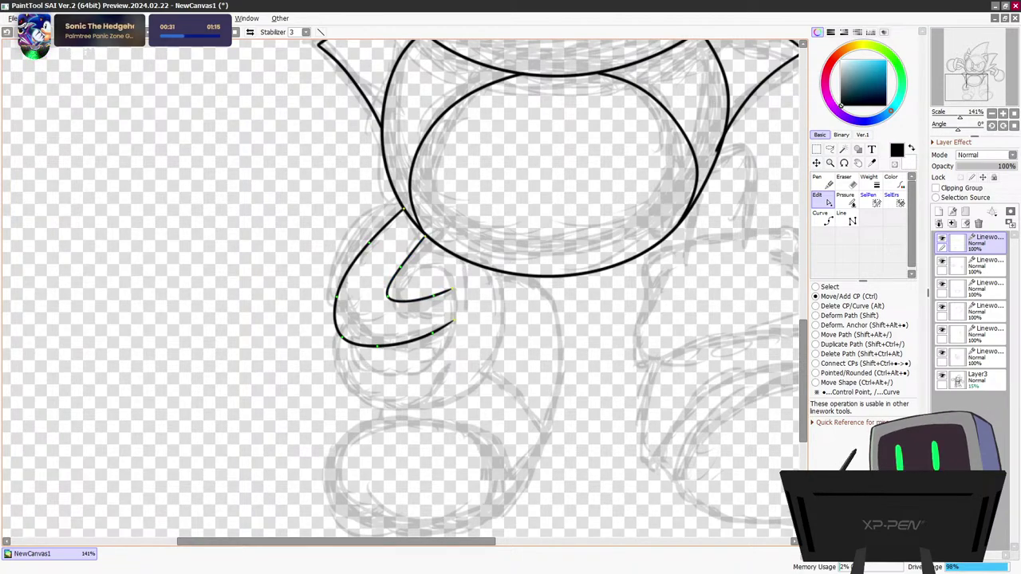
drag(388, 297, 375, 307)
drag(401, 267, 389, 274)
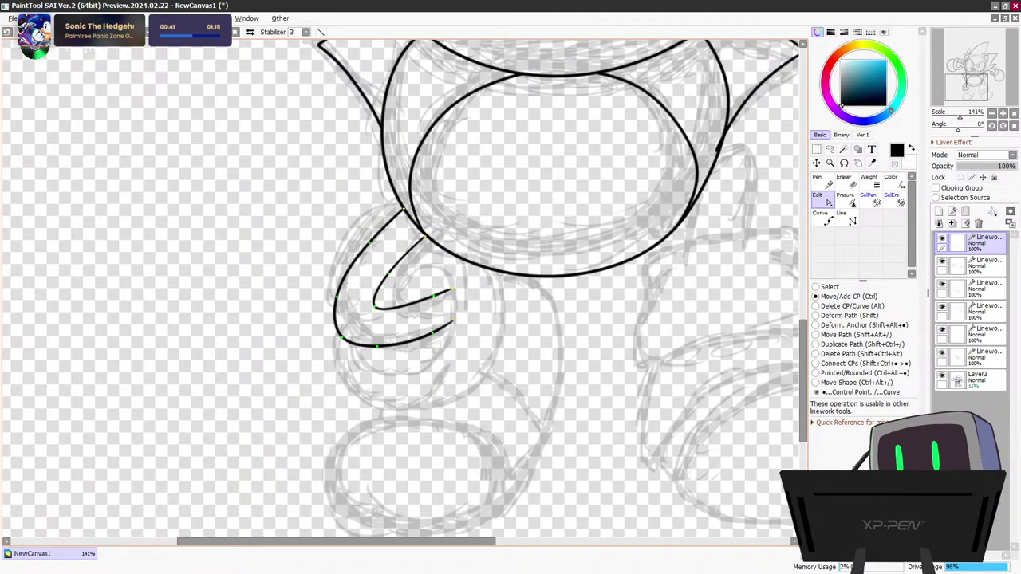
Ink the left sock cuff's inner opening as a loop around the leg's end, finishing on the leg's lower edge
key(n)
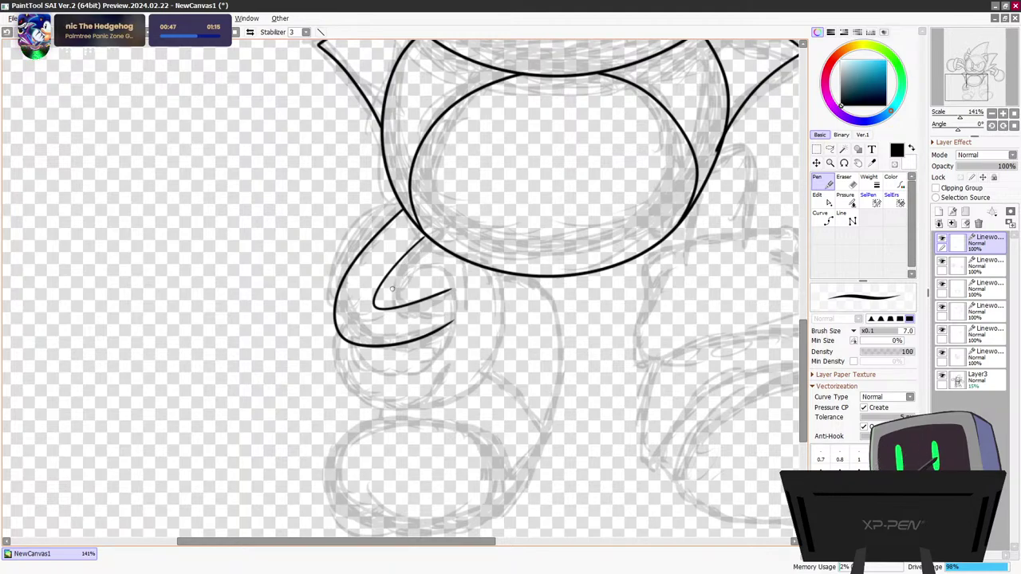
mouse_move(392, 288)
mouse_down()
mouse_move(437, 265)
mouse_move(453, 277)
mouse_move(442, 347)
mouse_move(422, 366)
mouse_move(373, 339)
mouse_up()
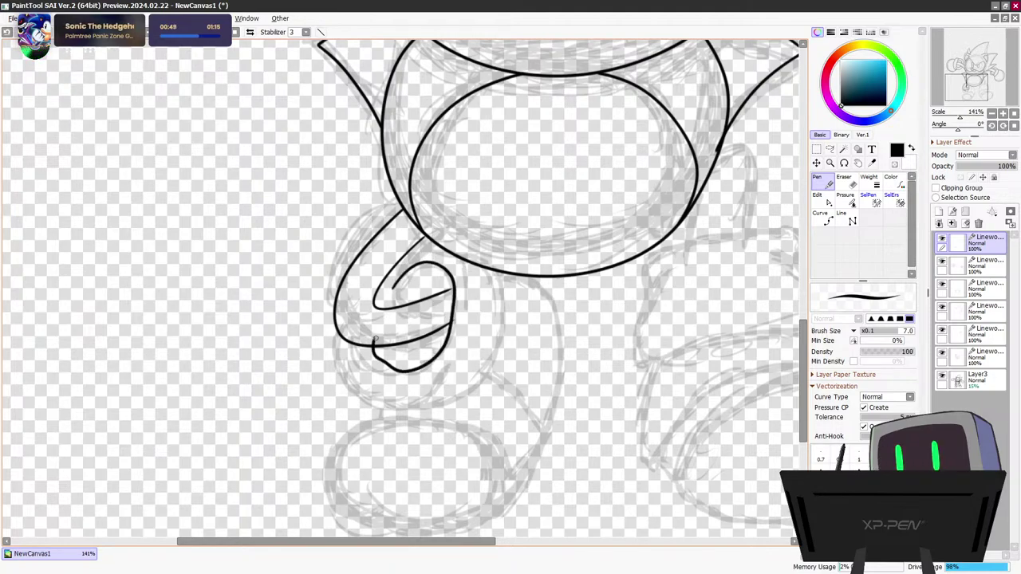
key(ctrl+z)
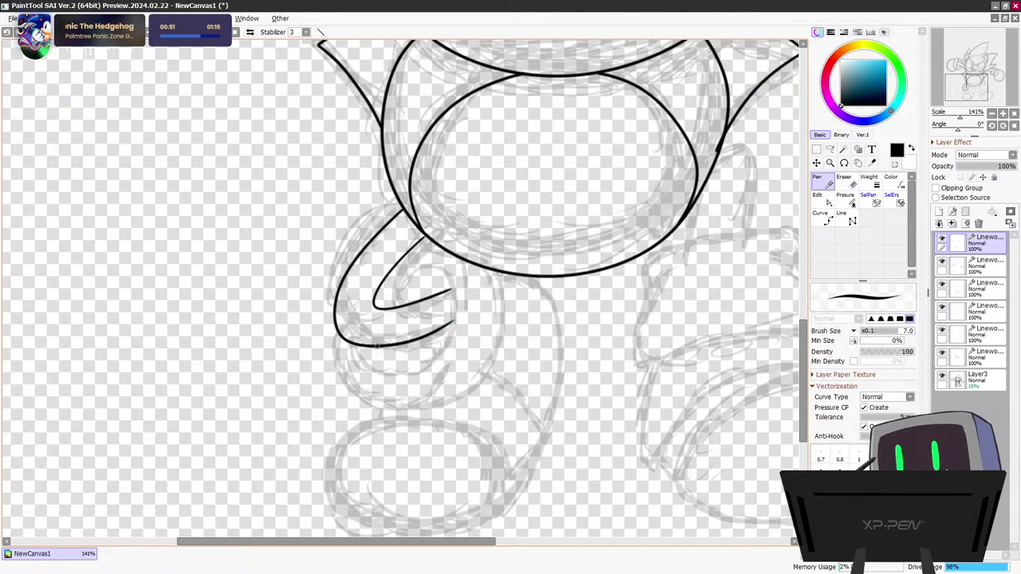
mouse_move(392, 289)
mouse_down()
mouse_move(432, 263)
mouse_move(452, 283)
mouse_move(452, 320)
mouse_move(434, 365)
mouse_move(375, 346)
mouse_up()
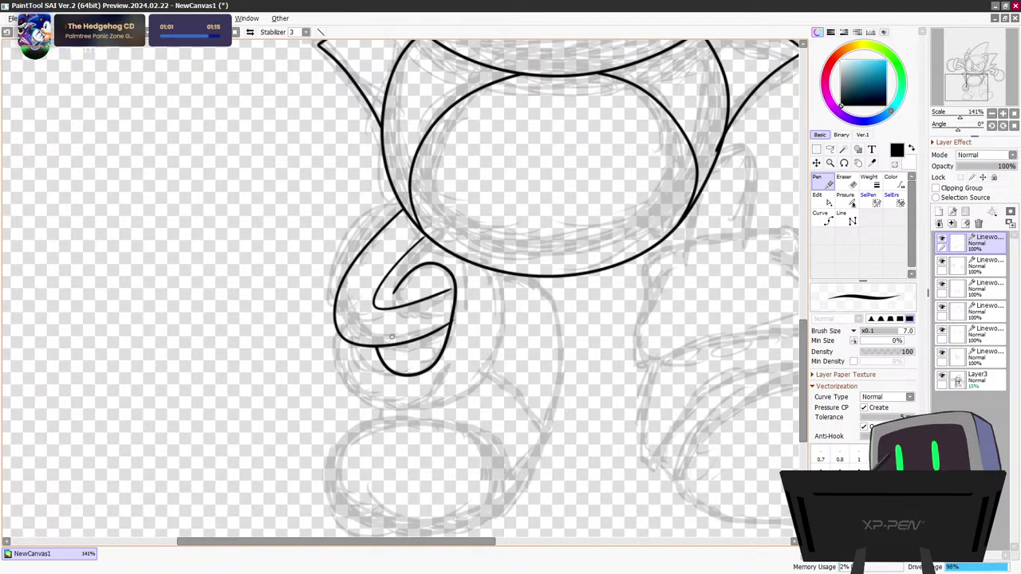
Ink the left cuff's lower outer curve and far side up to the body, plus two short curves marking its rim
mouse_move(358, 348)
mouse_down()
mouse_move(375, 390)
mouse_move(409, 399)
mouse_move(480, 374)
mouse_up()
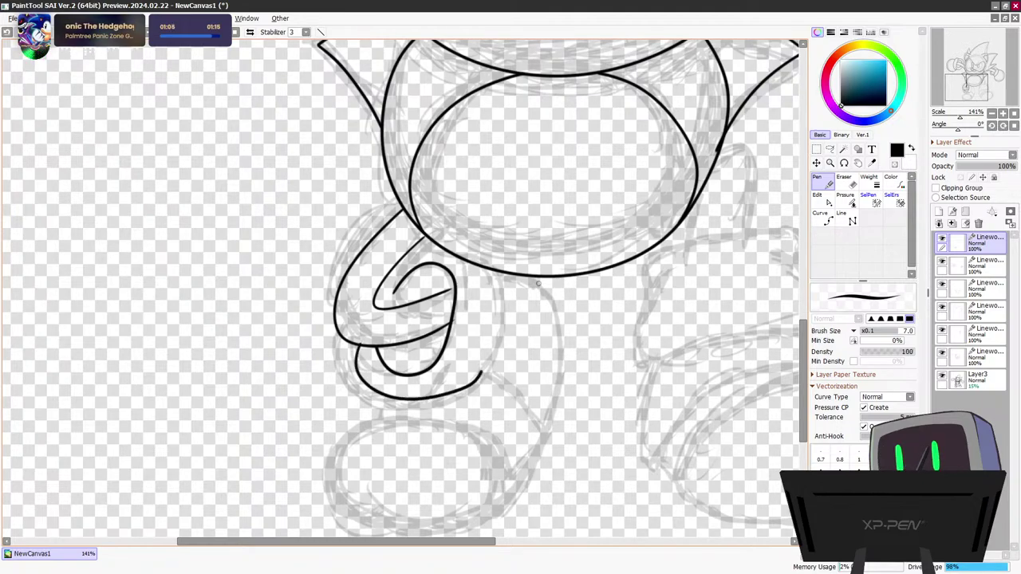
mouse_move(492, 269)
mouse_down()
mouse_move(500, 335)
mouse_move(477, 376)
mouse_up()
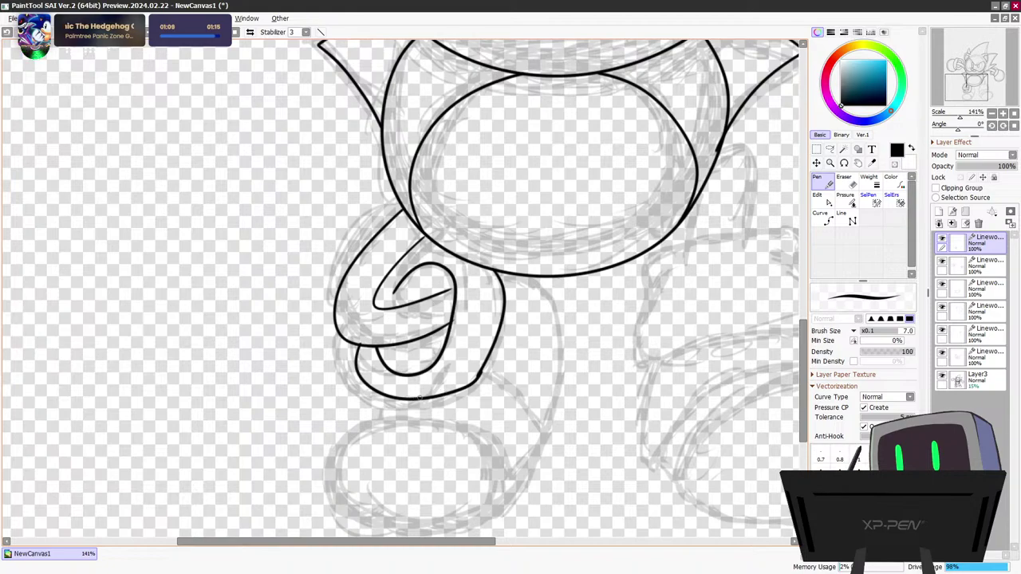
drag(420, 398, 453, 362)
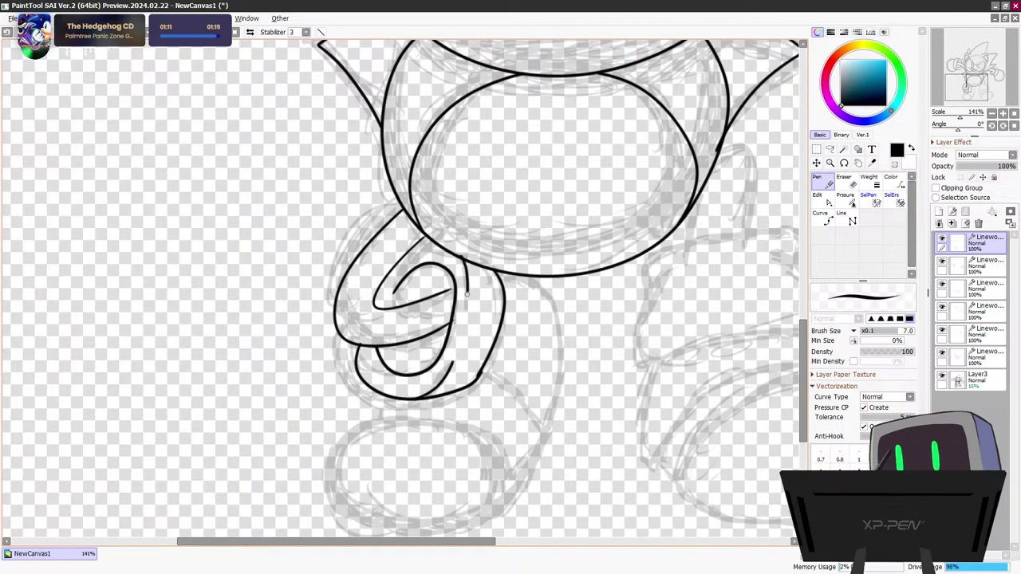
drag(468, 294, 465, 305)
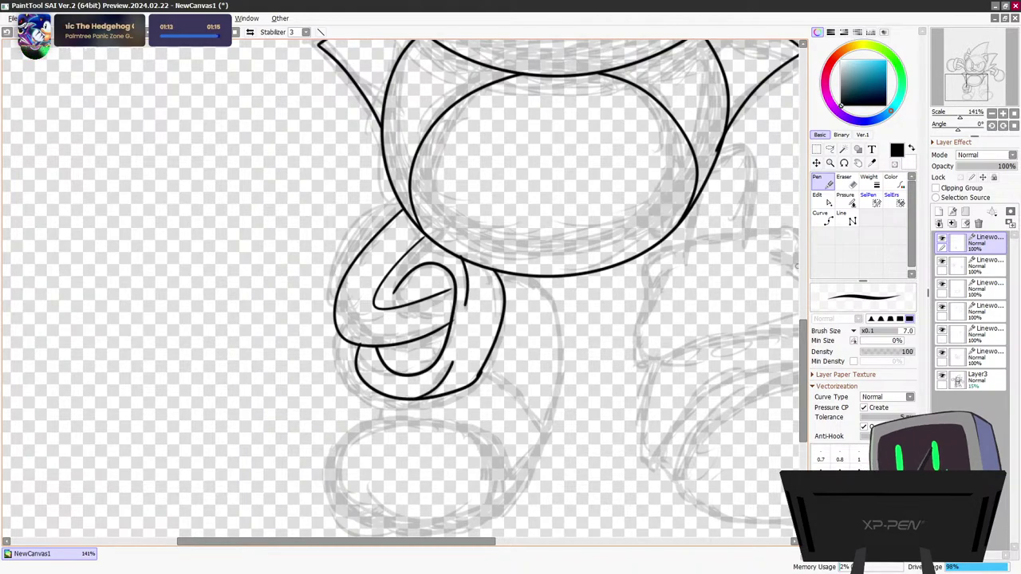
Ink the left shoe's long back curve, the short line below the cuff and the large rounded toe outline
scroll(572, 296, down, 3)
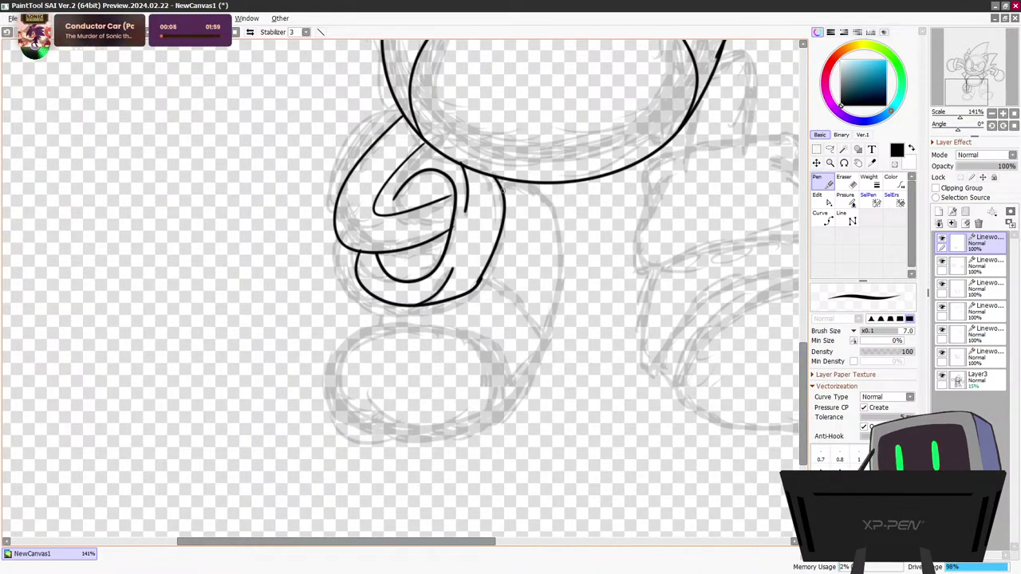
mouse_move(503, 188)
mouse_down()
mouse_move(547, 217)
mouse_move(560, 268)
mouse_move(546, 331)
mouse_move(506, 408)
mouse_up()
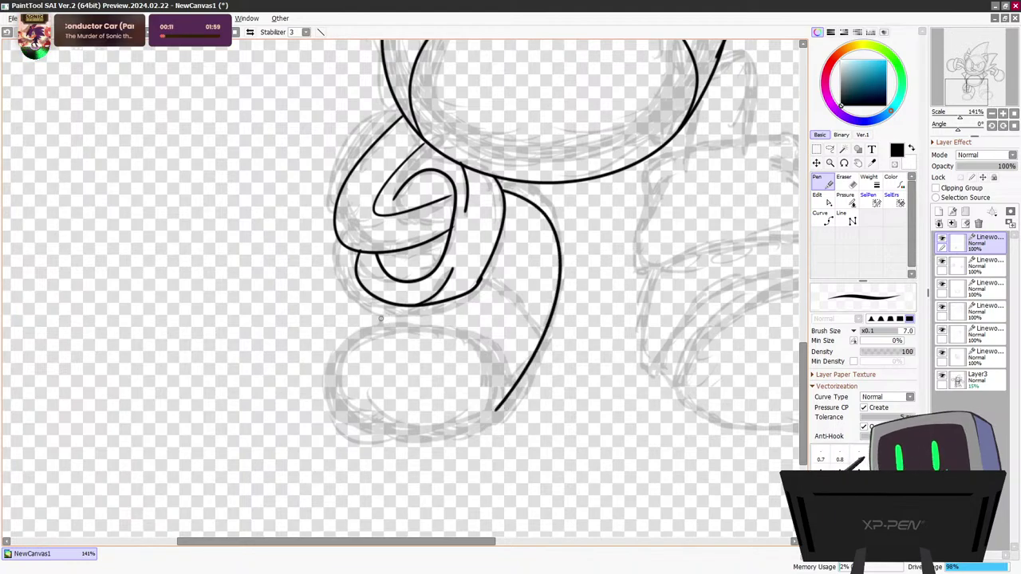
mouse_move(392, 303)
mouse_down()
mouse_move(330, 362)
mouse_move(340, 420)
mouse_move(408, 438)
mouse_move(494, 411)
mouse_move(497, 361)
mouse_move(449, 326)
mouse_move(378, 322)
mouse_up()
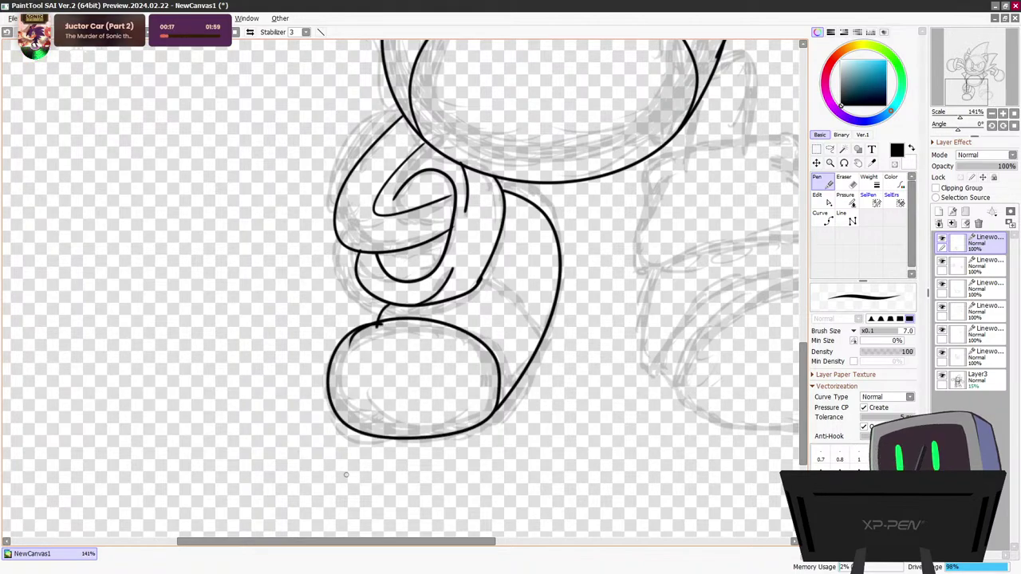
Ink the curve from the cuff's lower corner to the shoe's back edge, and tidy the line ends around the toe outline
drag(480, 283, 534, 350)
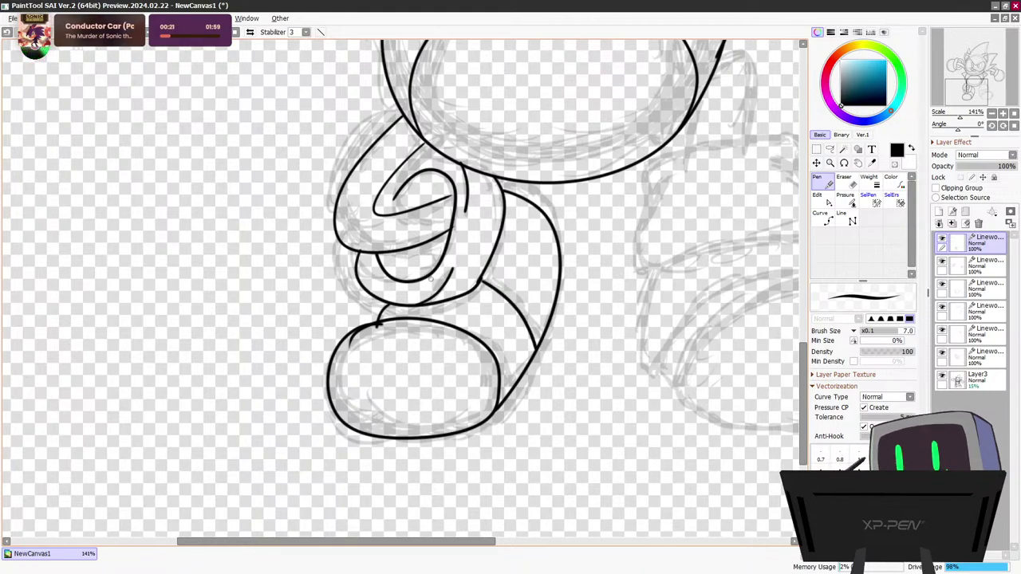
drag(535, 351, 503, 403)
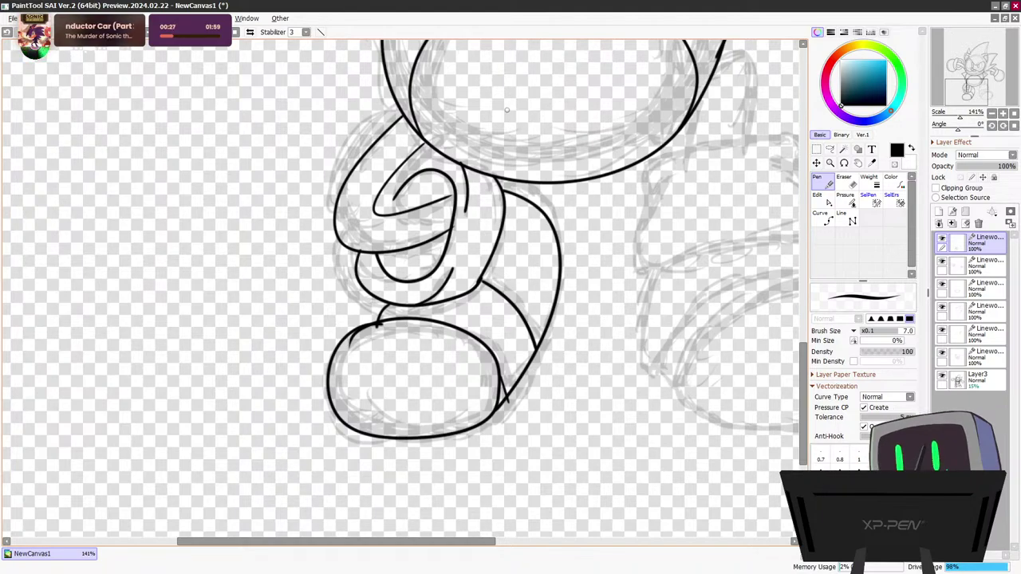
click(822, 200)
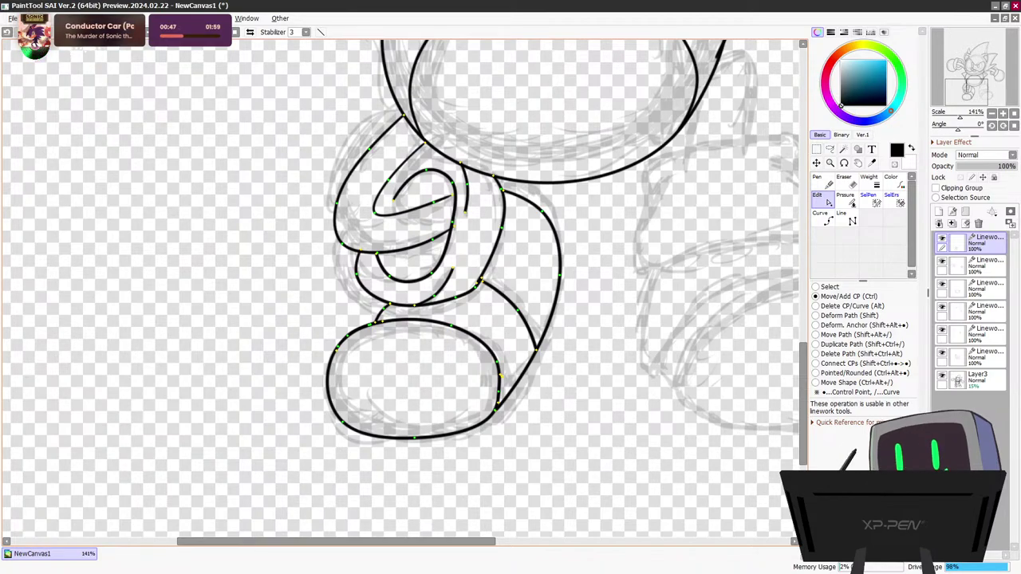
Ink the left cuff's upper rim curve from the leg's inner edge across to the body outline
key(n)
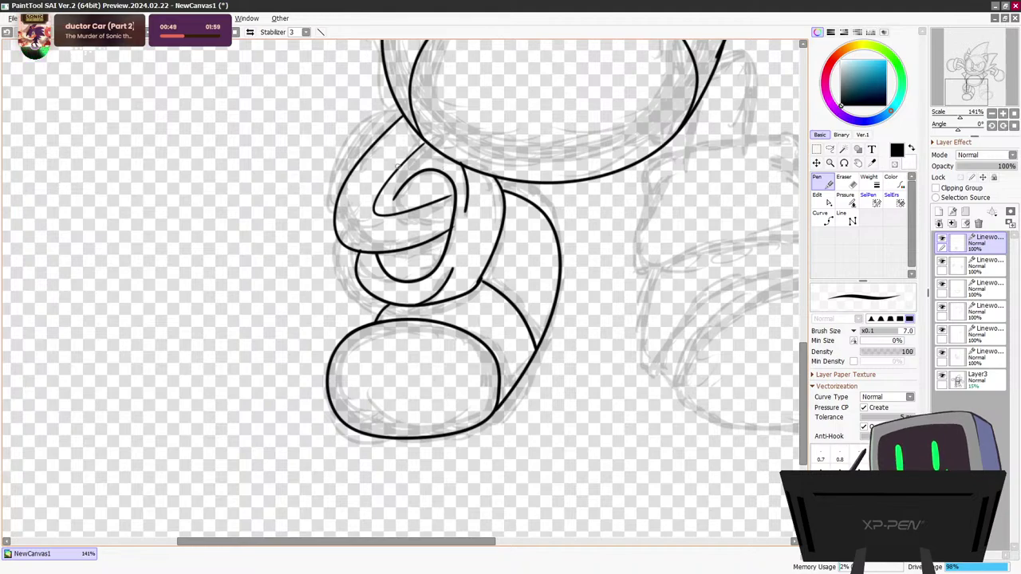
drag(396, 168, 460, 165)
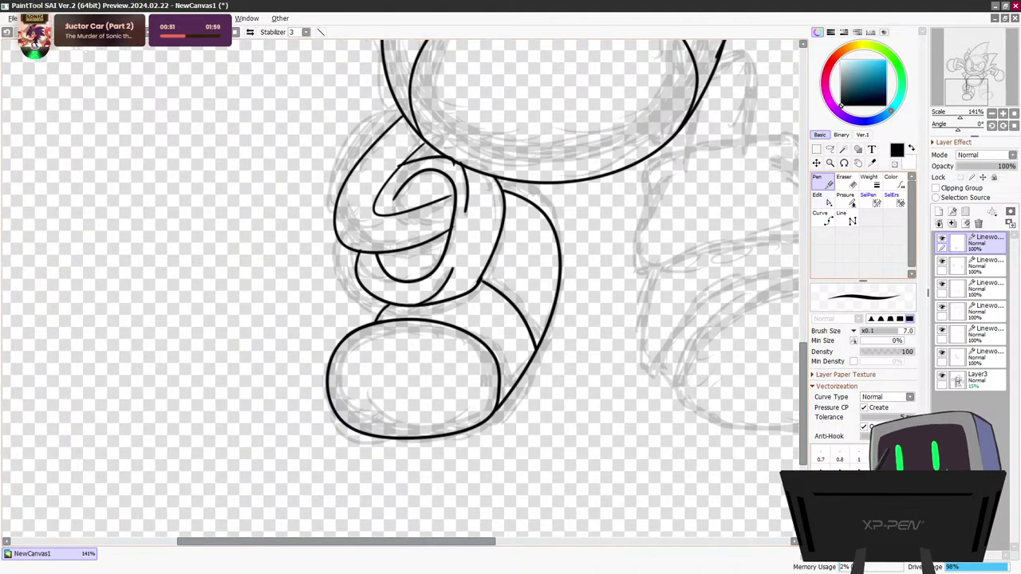
Extend the free end of the left cuff's inner curve down to meet the corner of the opening's lower line
click(823, 200)
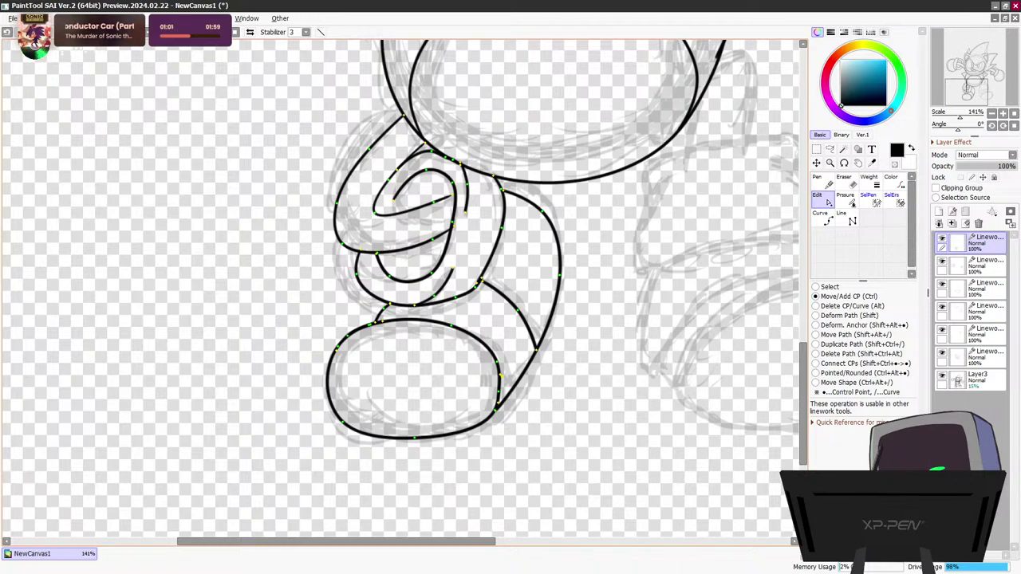
drag(393, 200, 385, 211)
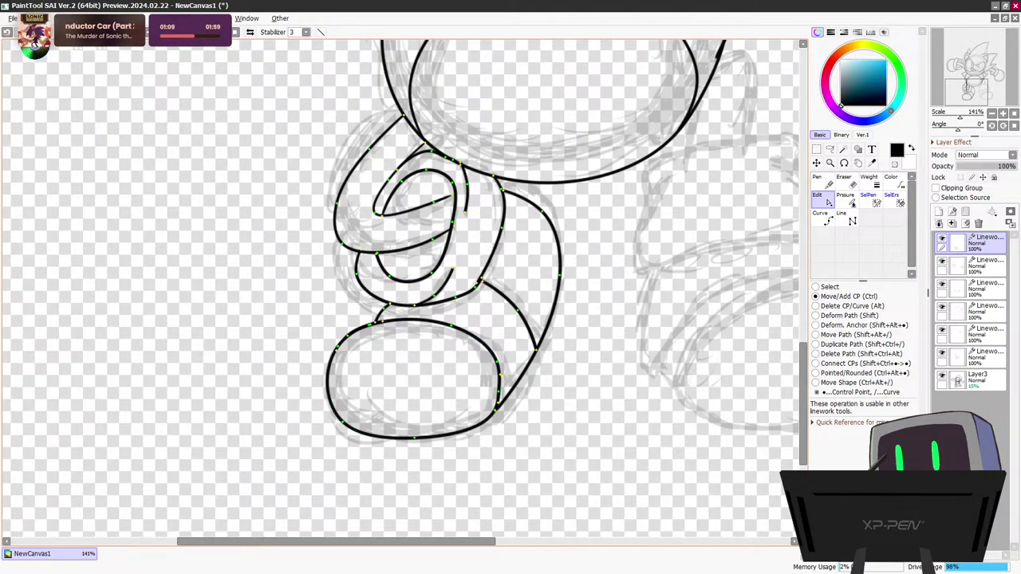
Ink the right leg's arched outline and short inner line, and extend the arch's inner end down to the belly outline
scroll(462, 318, down, 9)
scroll(603, 367, up, 1)
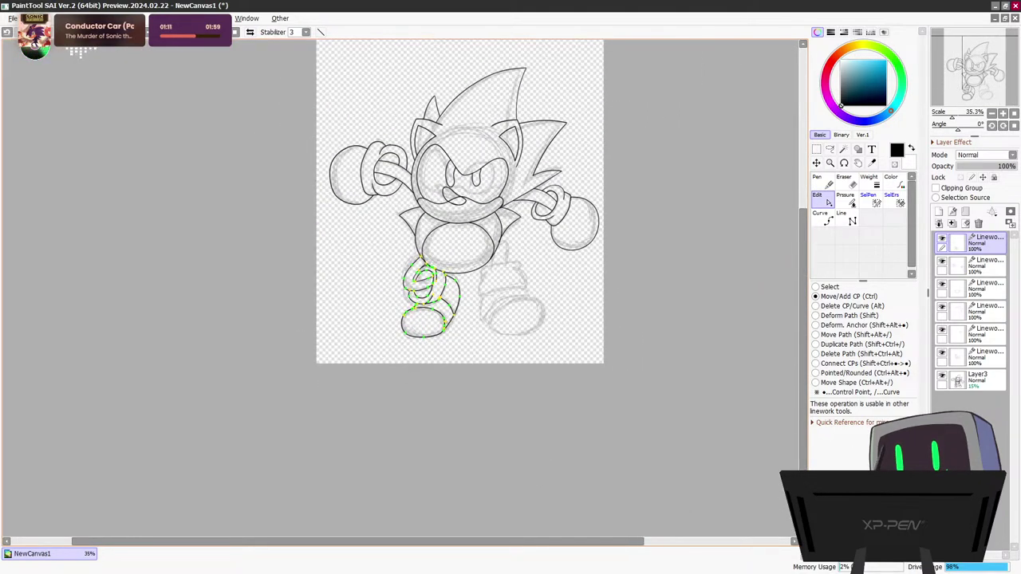
key(plus)
key(plus)
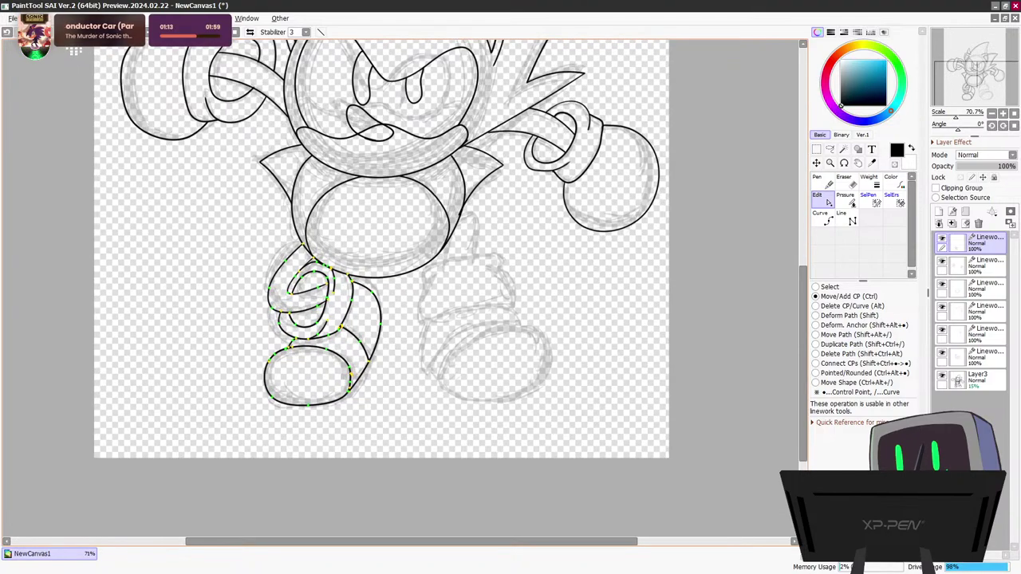
key(plus)
key(plus)
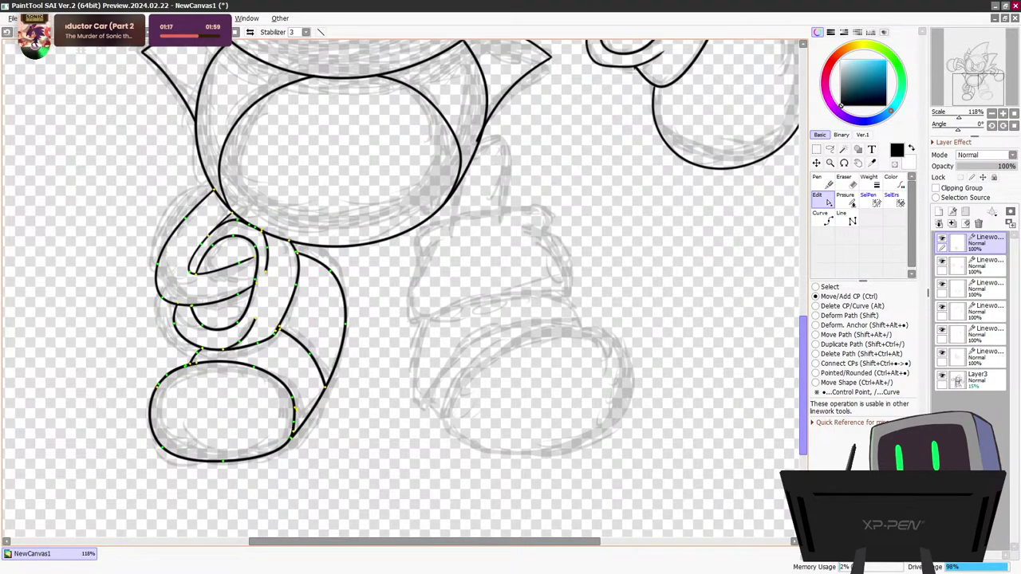
mouse_move(804, 386)
mouse_down()
mouse_move(803, 358)
mouse_move(803, 371)
mouse_up()
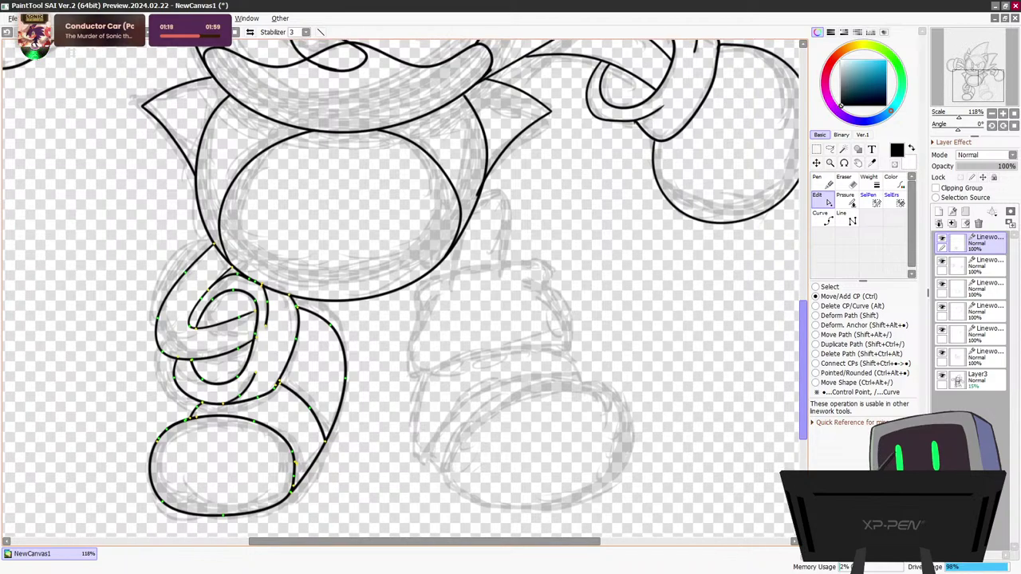
key(n)
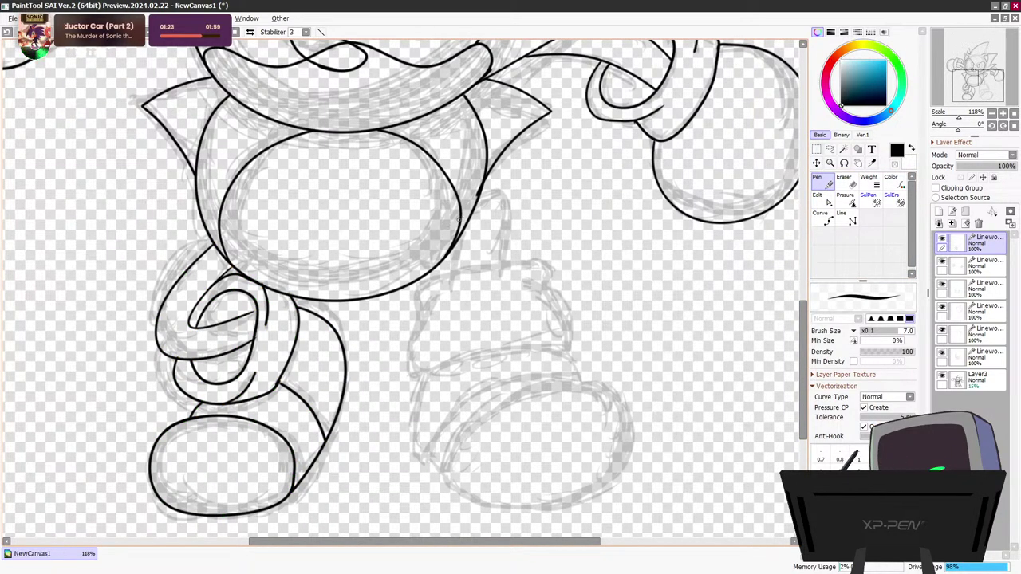
mouse_move(435, 237)
mouse_down()
mouse_move(494, 185)
mouse_move(508, 194)
mouse_move(501, 266)
mouse_move(456, 247)
mouse_move(466, 217)
mouse_up()
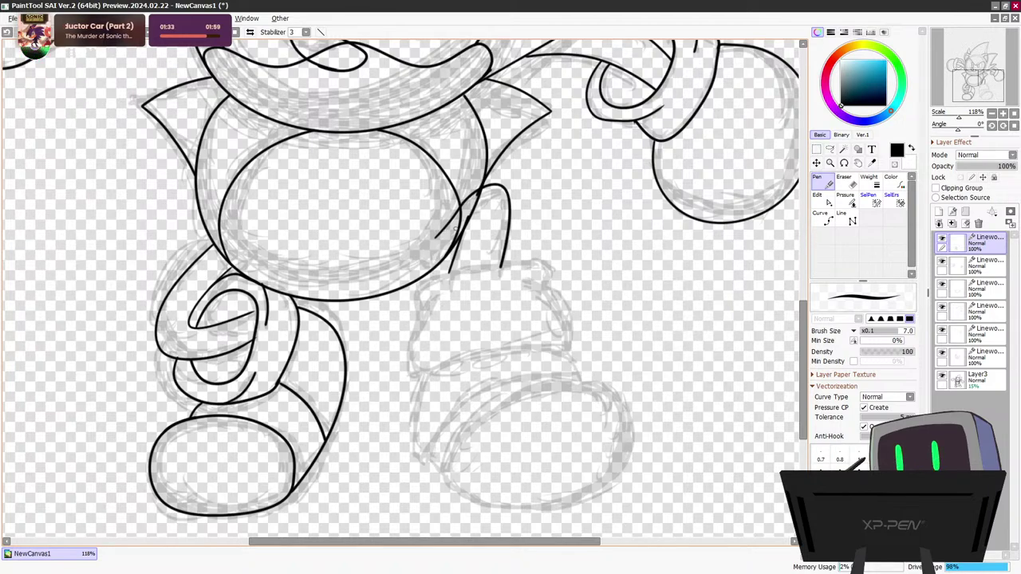
click(823, 199)
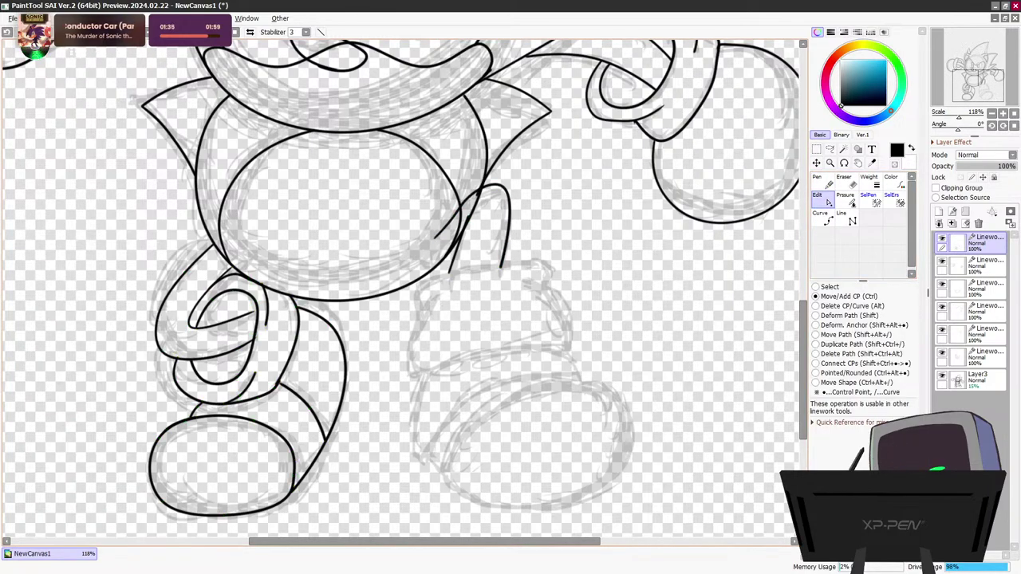
drag(435, 238, 422, 276)
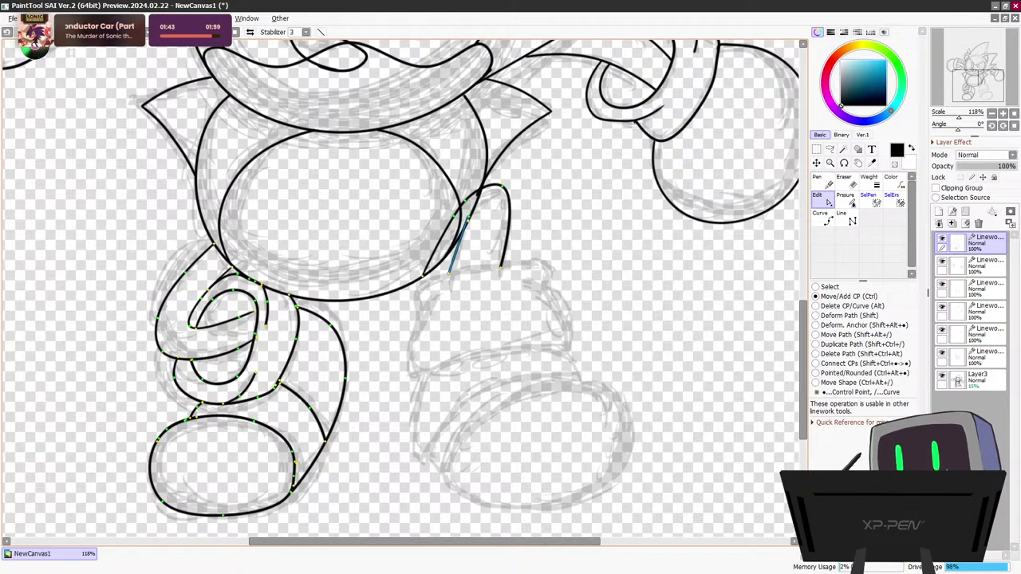
Ink the right cuff's rim across the leg's base, its curved lower edge and its rounded outer side
key(n)
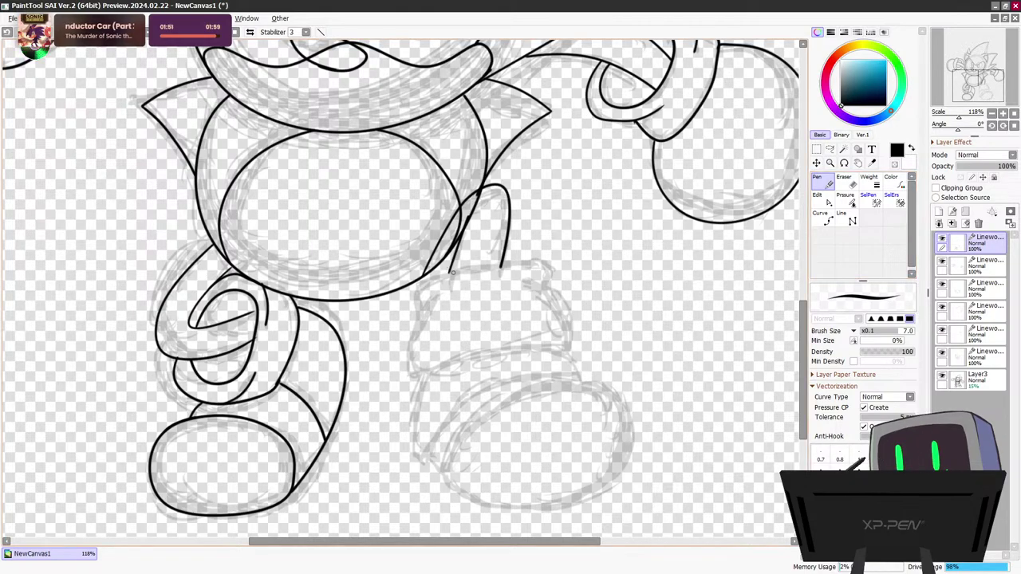
mouse_move(449, 274)
mouse_down()
mouse_move(416, 288)
mouse_move(414, 323)
mouse_up()
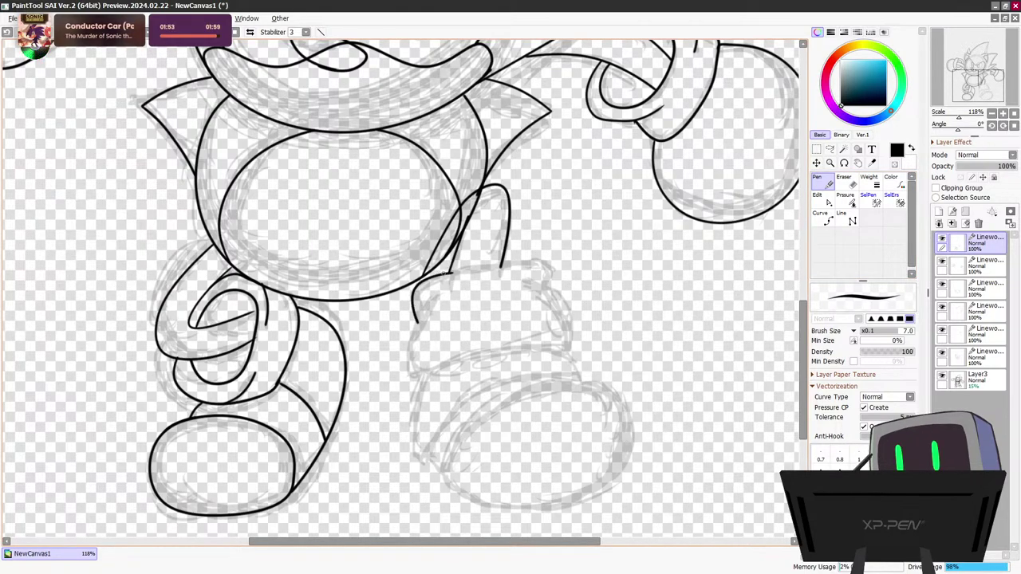
mouse_move(445, 274)
mouse_down()
mouse_move(547, 264)
mouse_move(546, 283)
mouse_up()
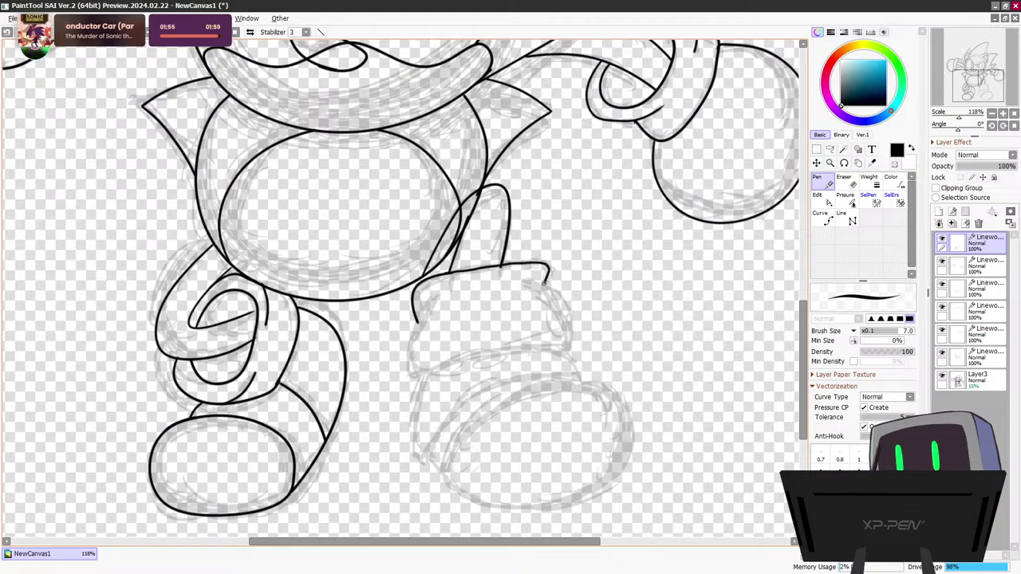
mouse_move(426, 307)
mouse_down()
mouse_move(413, 369)
mouse_move(531, 349)
mouse_move(569, 353)
mouse_up()
mouse_move(524, 279)
mouse_down()
mouse_move(572, 325)
mouse_move(571, 354)
mouse_up()
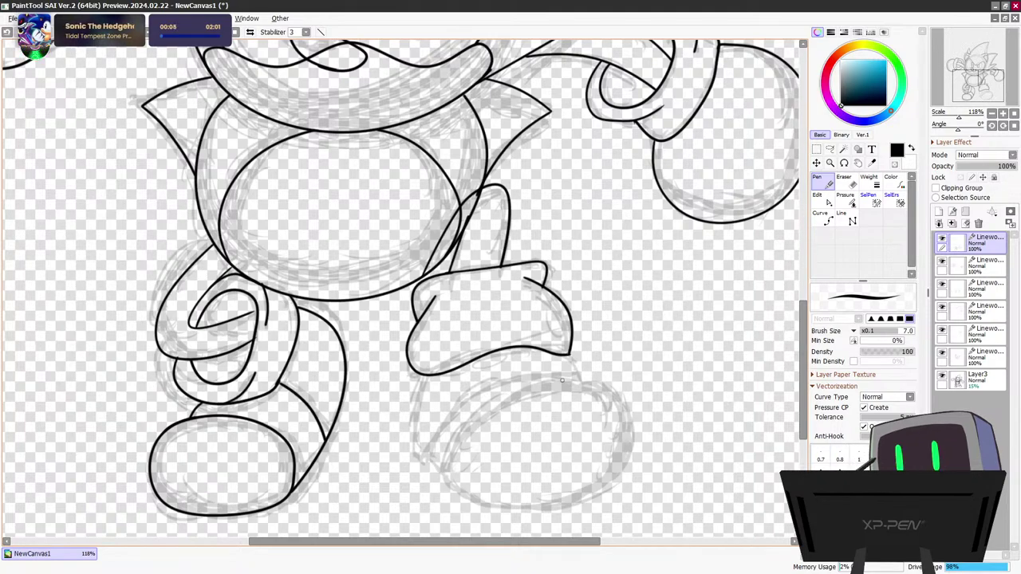
drag(427, 373, 411, 444)
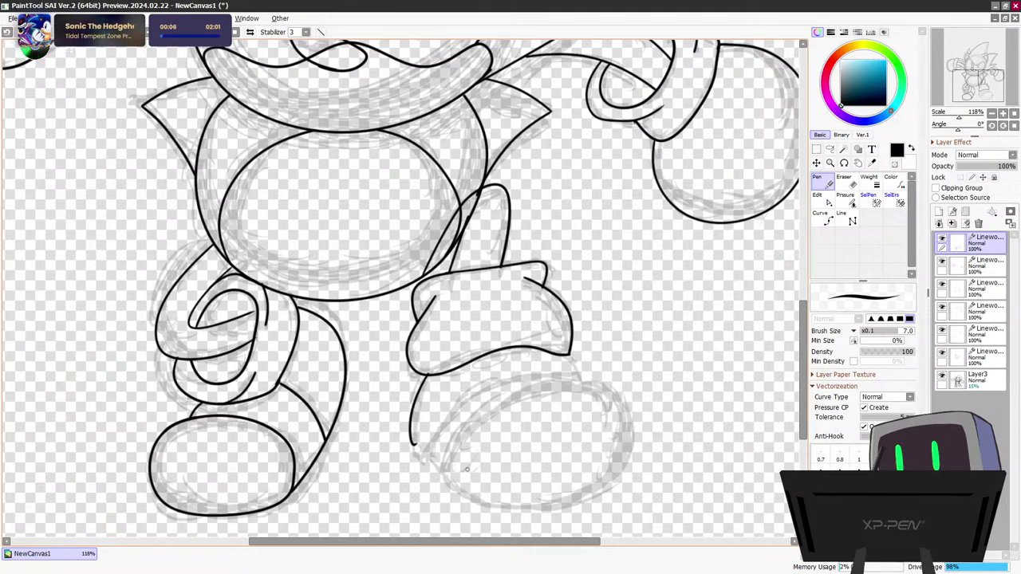
key(ctrl+z)
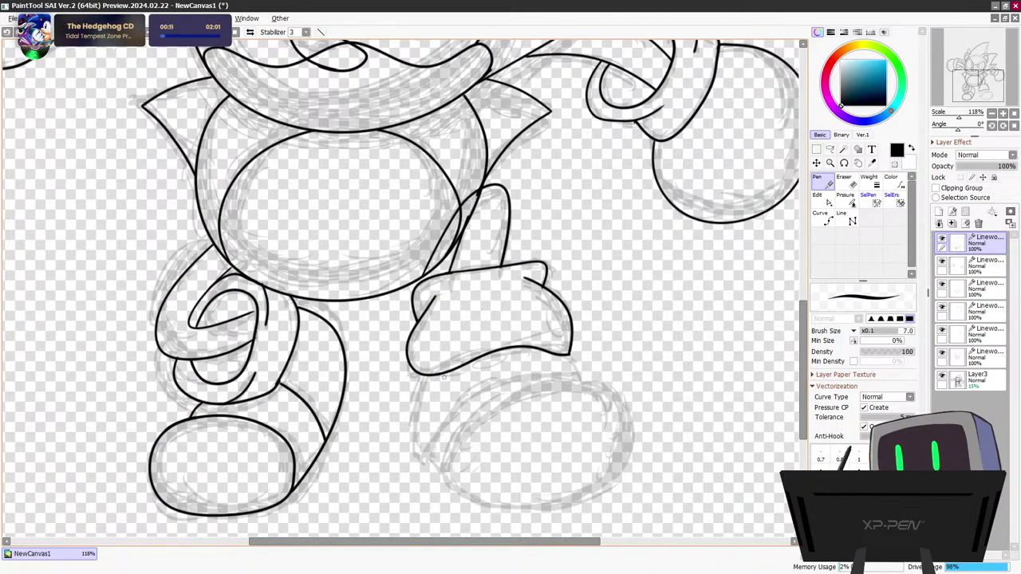
mouse_move(438, 375)
mouse_down()
mouse_move(416, 410)
mouse_move(414, 446)
mouse_up()
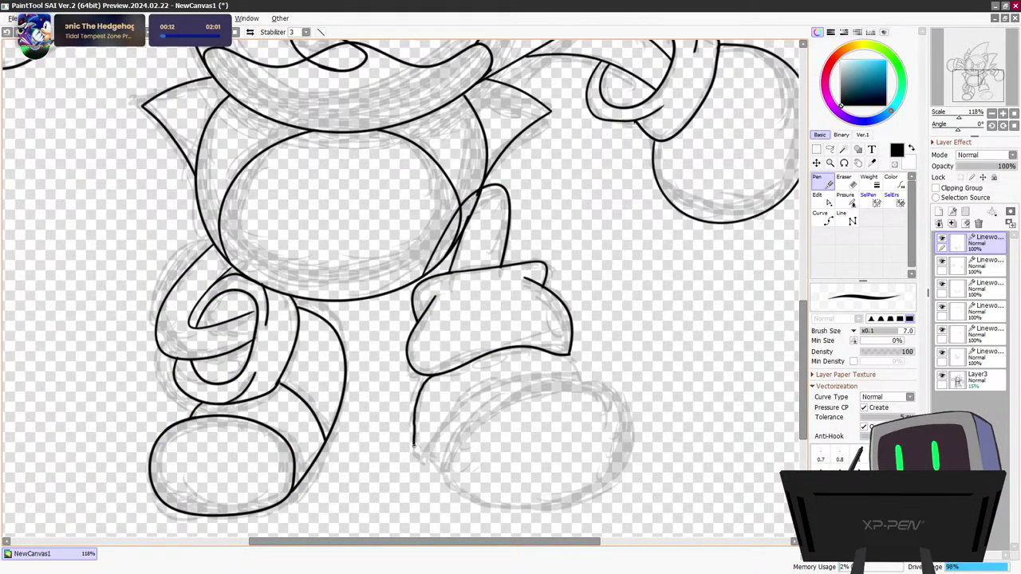
key(ctrl+z)
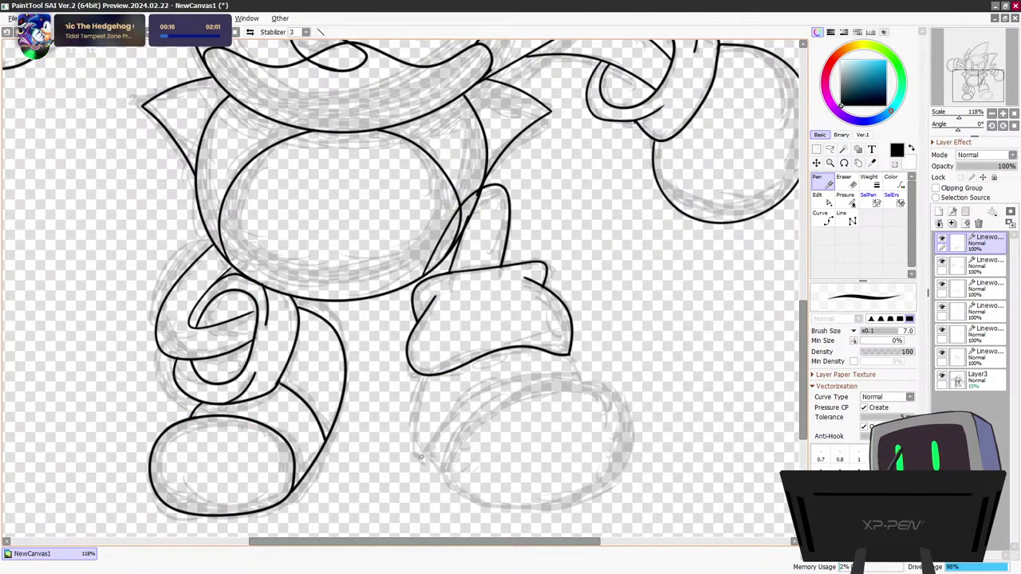
Ink the right shoe's back edge and large toe outline, reshaping the toe with a flat sole, squarer front corner and lower top
mouse_move(427, 373)
mouse_down()
mouse_move(412, 438)
mouse_move(415, 427)
mouse_move(426, 449)
mouse_move(412, 445)
mouse_move(441, 475)
mouse_move(469, 412)
mouse_move(531, 374)
mouse_move(605, 376)
mouse_move(632, 422)
mouse_move(599, 490)
mouse_move(551, 508)
mouse_move(488, 507)
mouse_move(445, 477)
mouse_up()
click(822, 200)
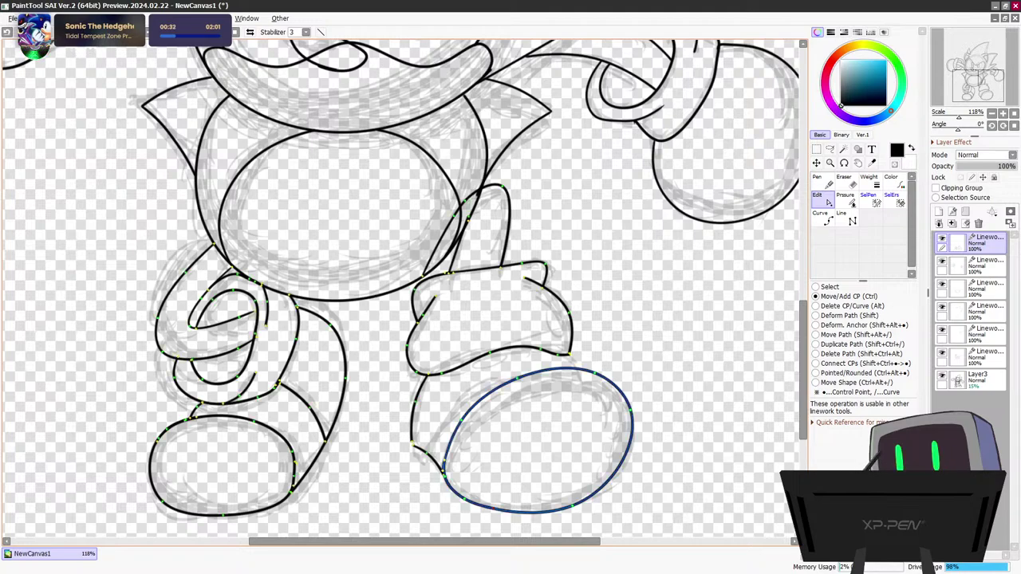
drag(493, 508, 505, 507)
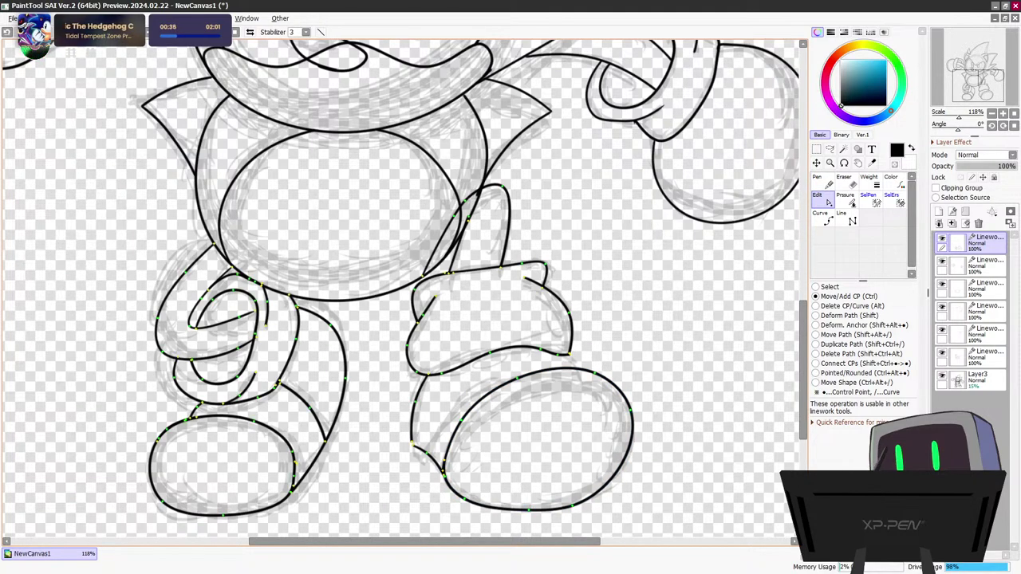
drag(572, 506, 583, 503)
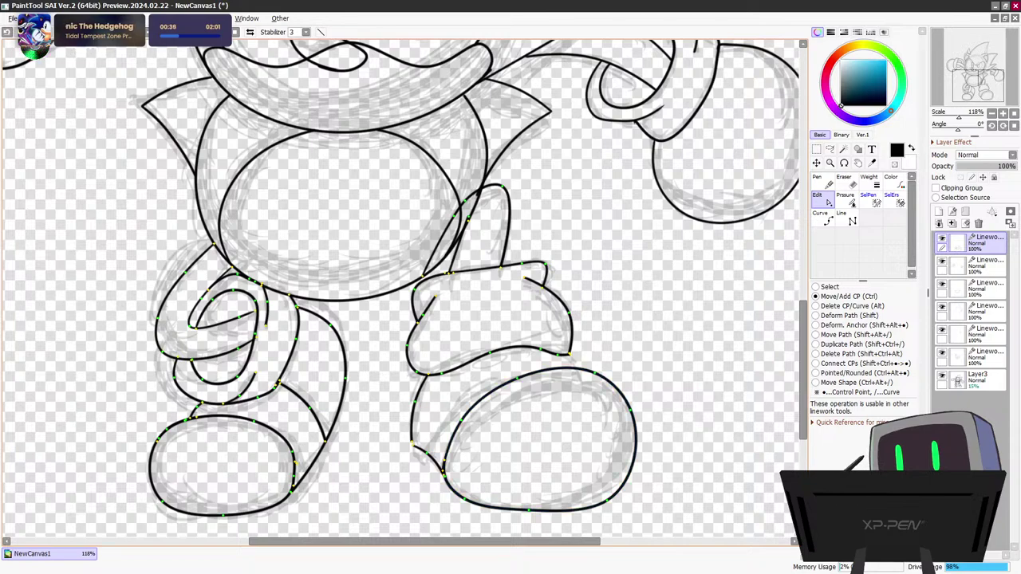
drag(630, 410, 640, 441)
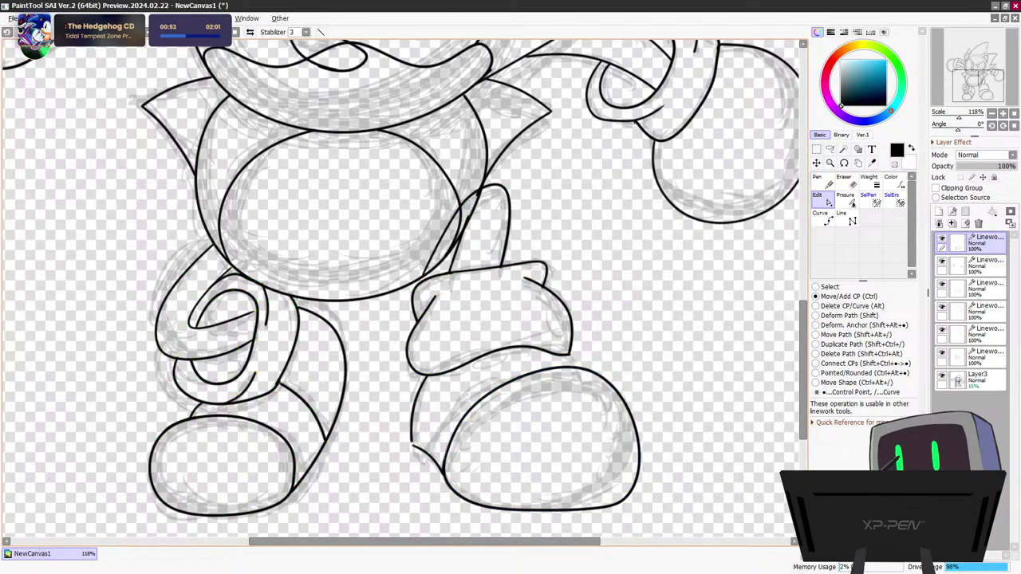
drag(624, 500, 614, 505)
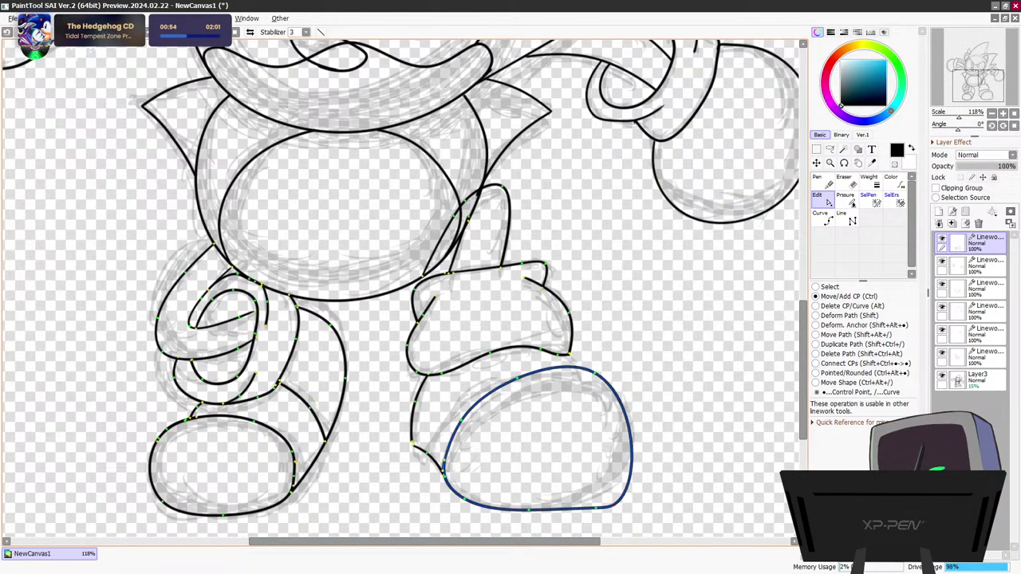
drag(594, 373, 599, 388)
drag(517, 378, 521, 392)
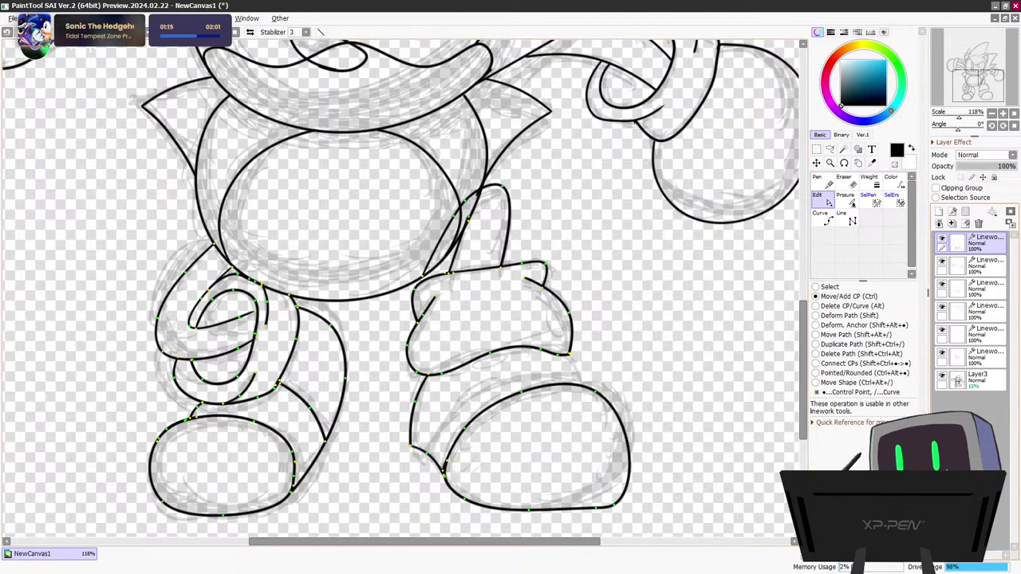
Ink the right shoe's strap curve above the toe outline, and straighten the short line at the heel's base
click(822, 181)
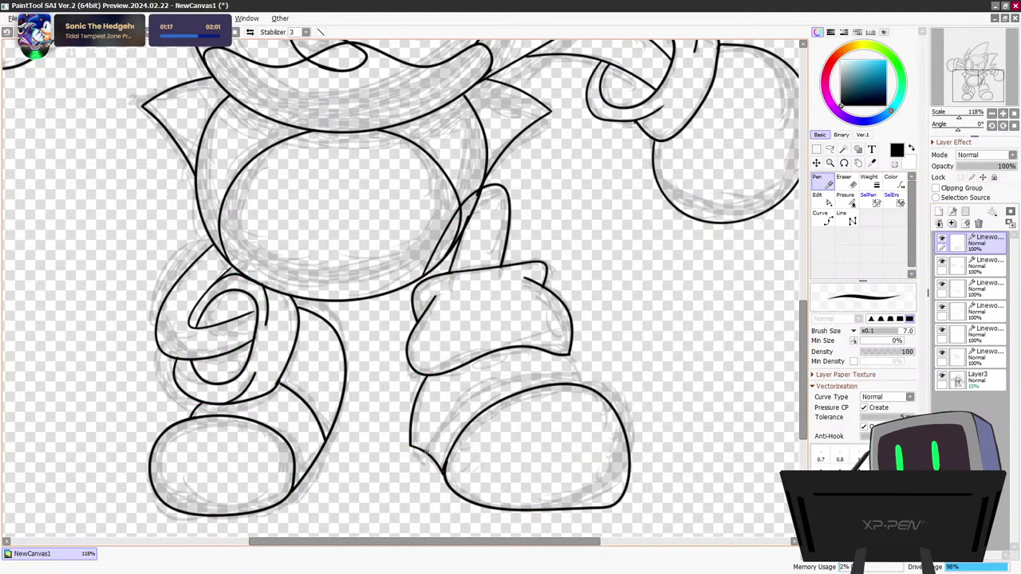
mouse_move(427, 453)
mouse_down()
mouse_move(463, 393)
mouse_move(520, 369)
mouse_move(570, 372)
mouse_move(587, 389)
mouse_up()
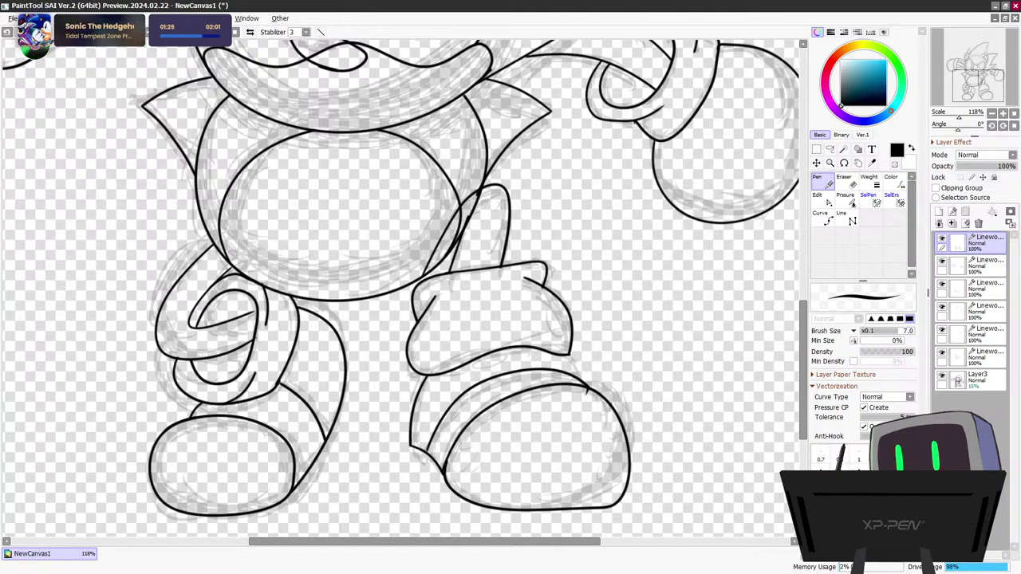
click(823, 199)
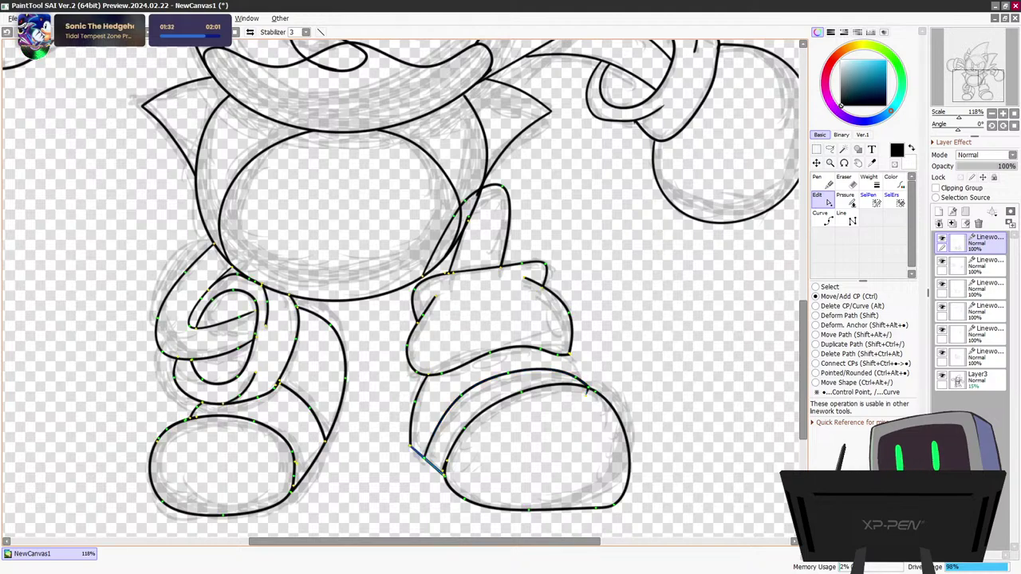
Ink the short line from the right cuff's lower corner to the strap, and tidy the line ends where they meet the toe
key(n)
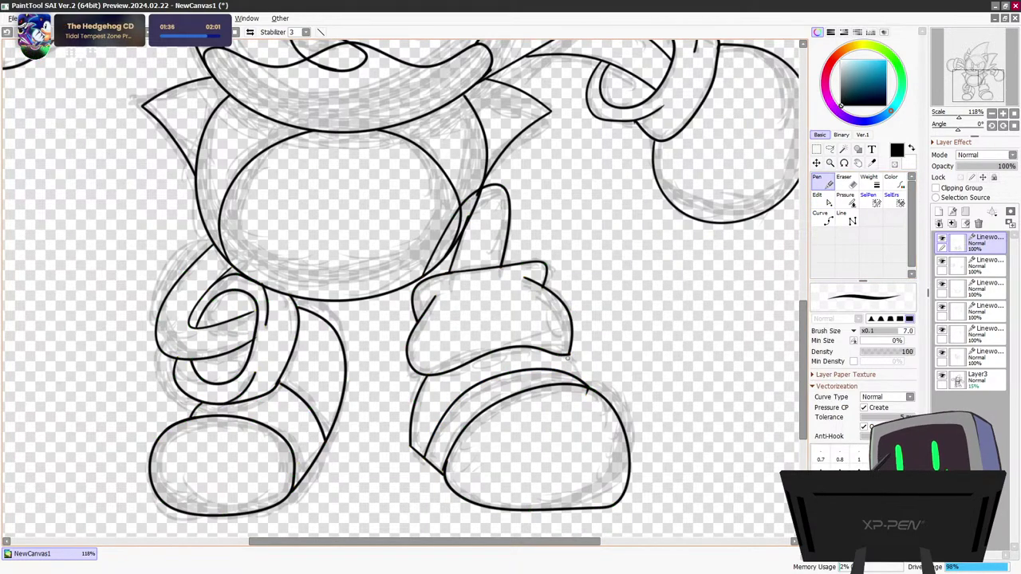
drag(575, 361, 585, 381)
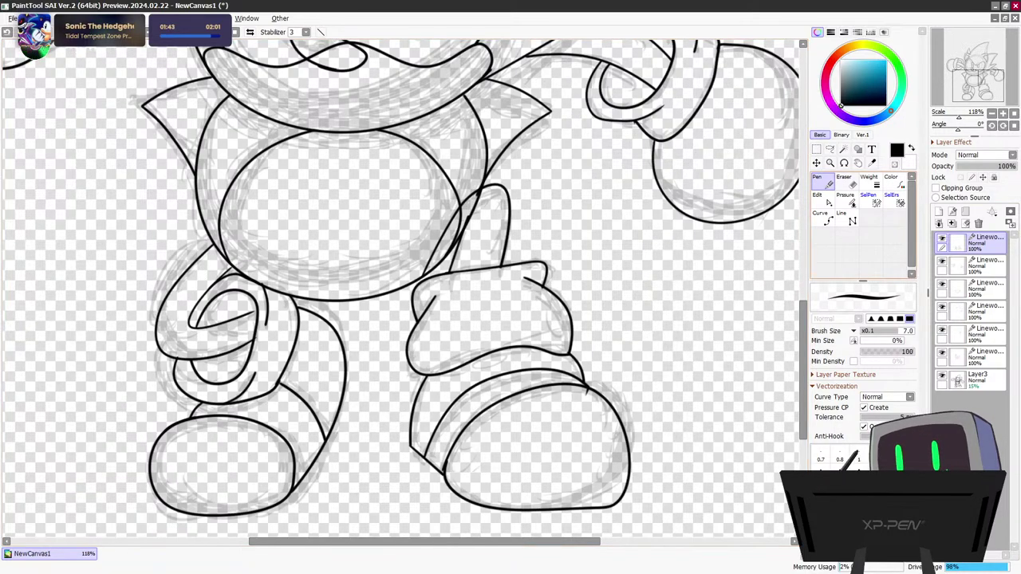
click(823, 199)
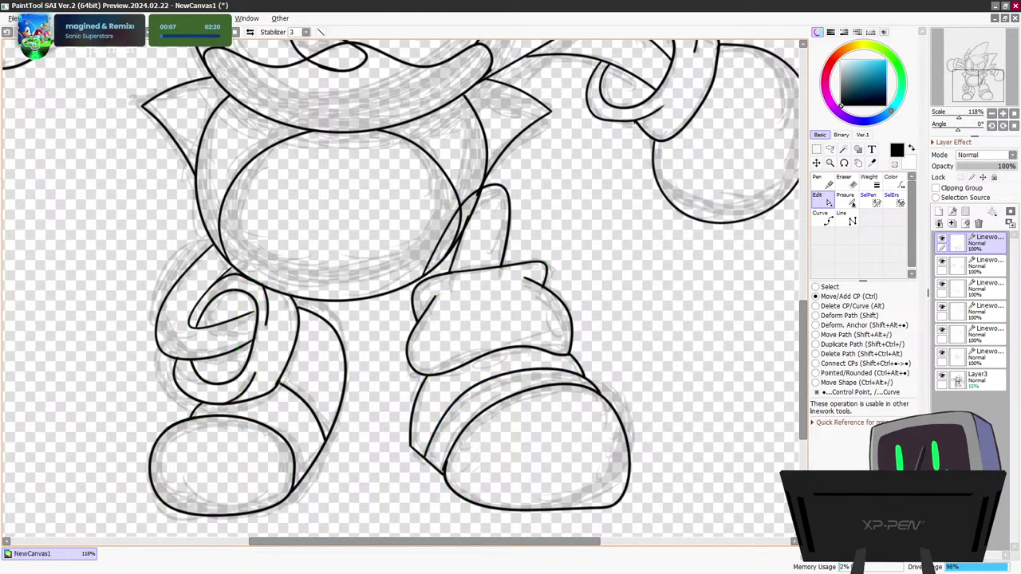
drag(584, 382, 584, 376)
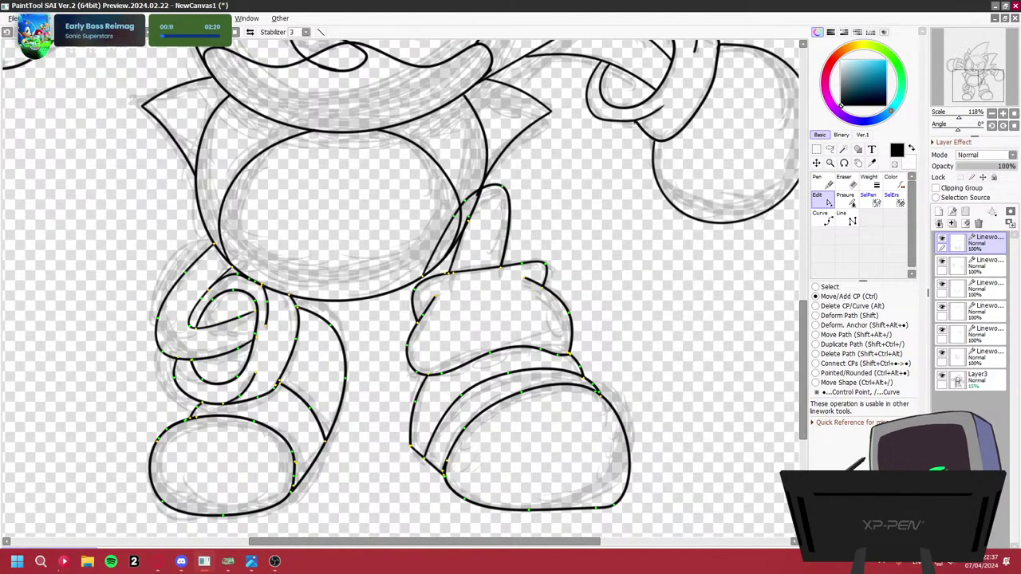
Hide the sketch on Layer3 and inspect the bare linework around the face and torso with the Pen tool ready
scroll(575, 410, down, 5)
key(minus)
key(minus)
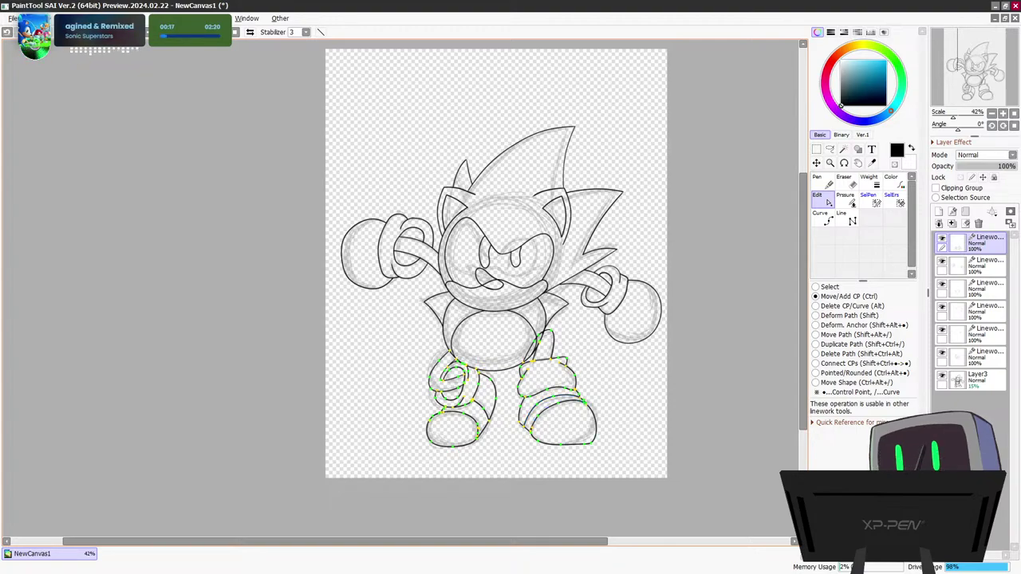
click(942, 375)
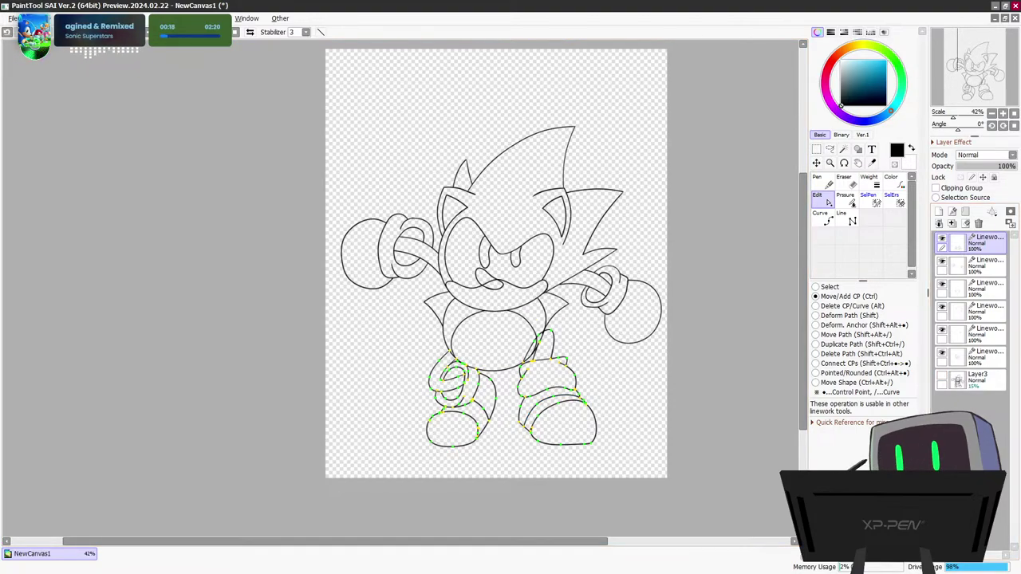
click(822, 182)
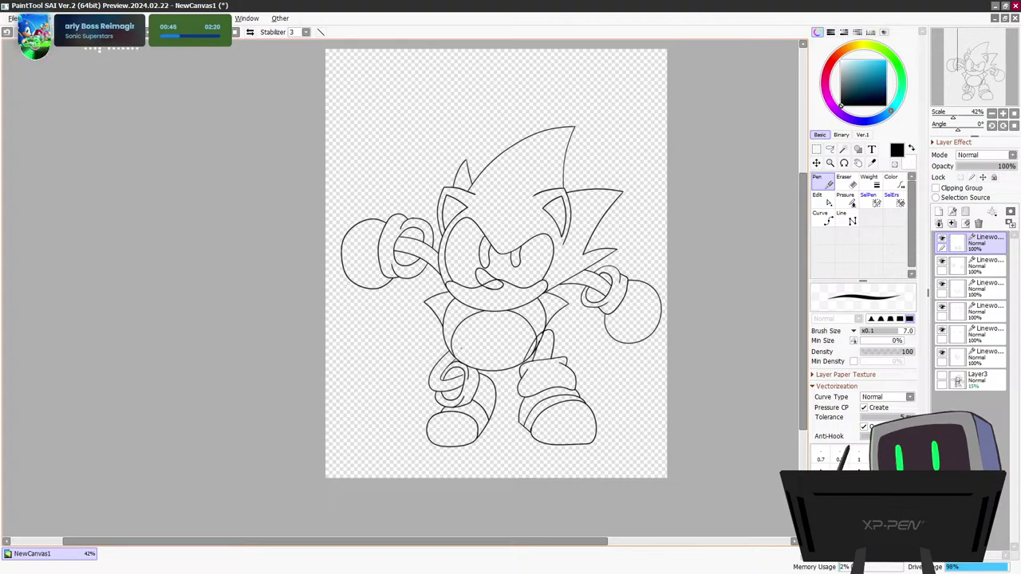
scroll(496, 260, up, 4)
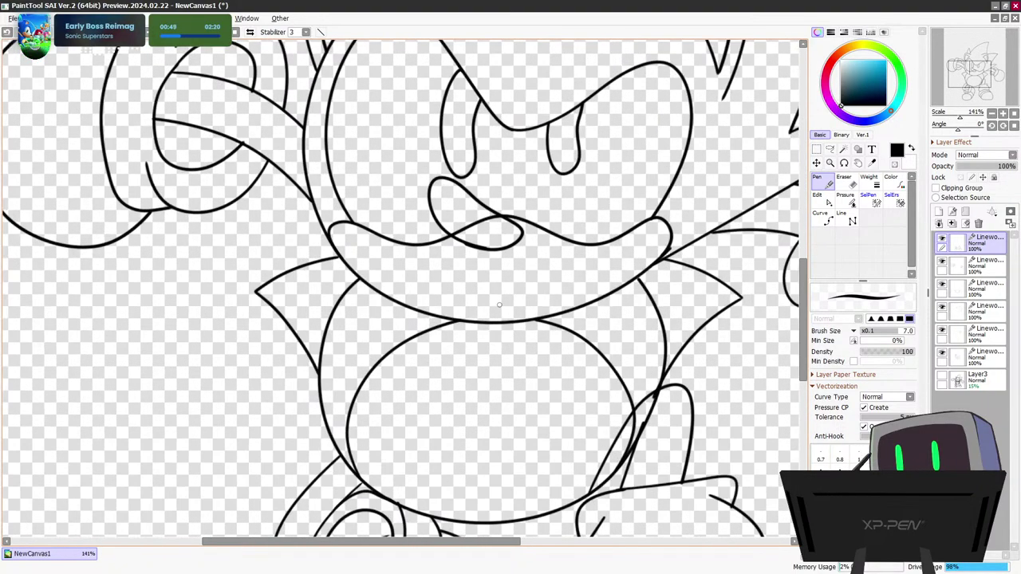
Add a new empty layer directly above the hidden sketch on Layer3, beneath the linework layers
scroll(496, 260, up, 2)
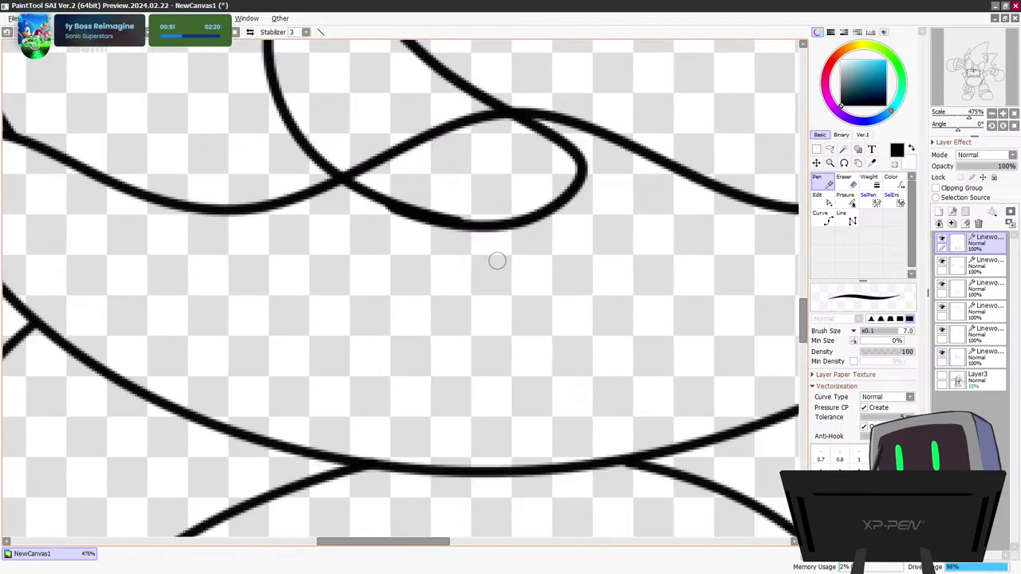
scroll(497, 258, down, 5)
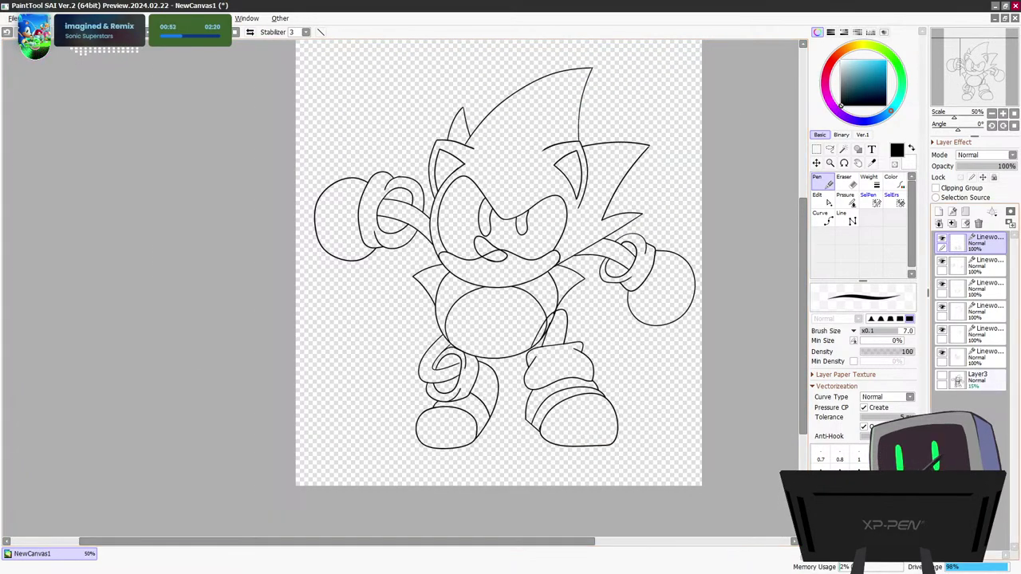
click(978, 379)
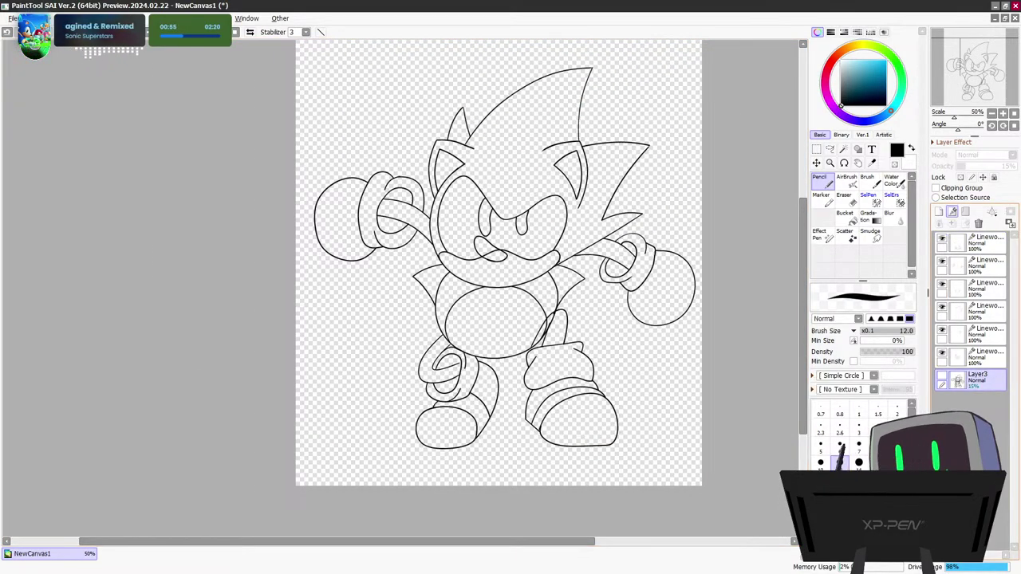
click(939, 212)
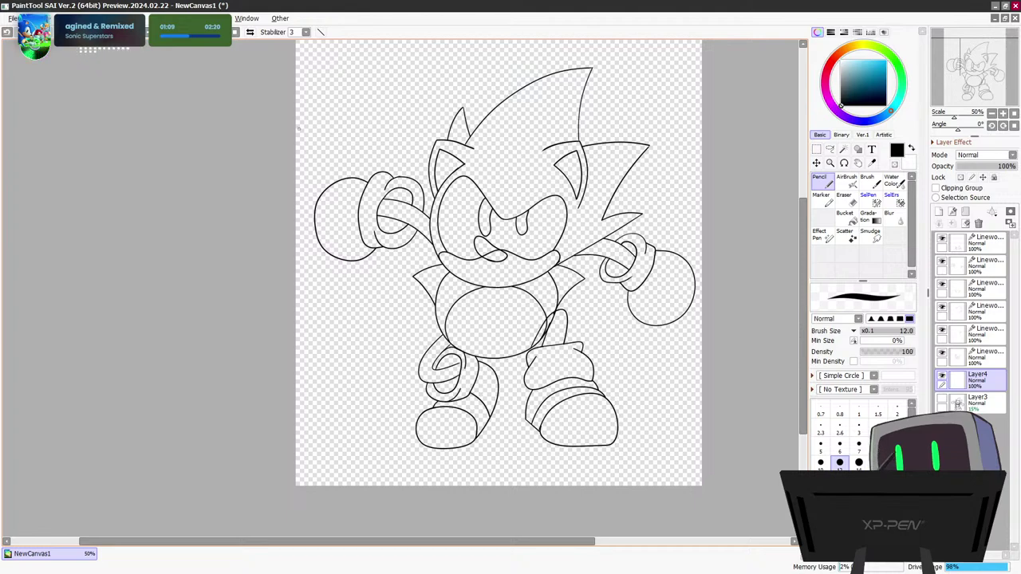
Open the reference image Sonk Colour Pallette.png from the PICTURES folder on the T7 drive
click(12, 19)
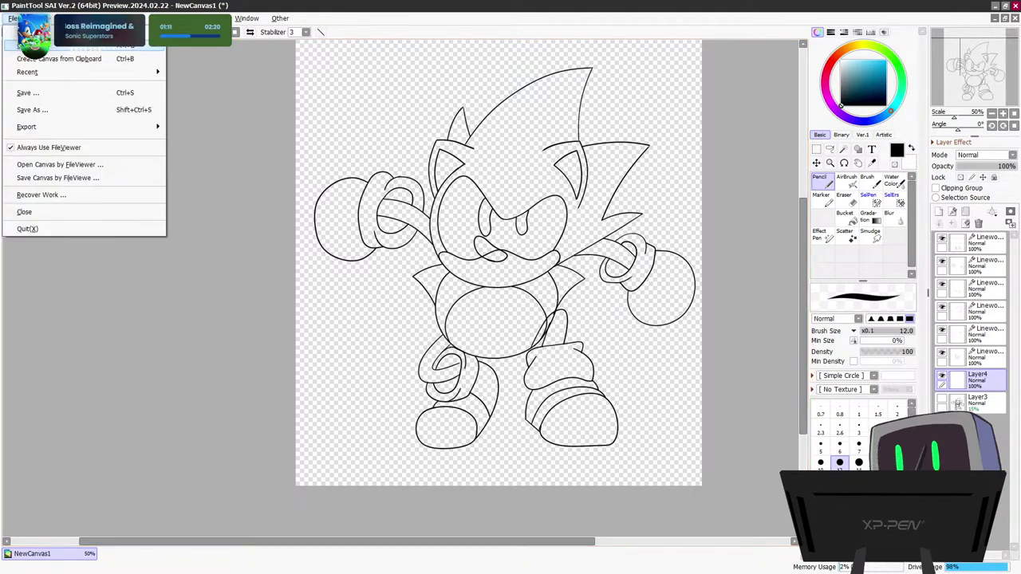
click(12, 18)
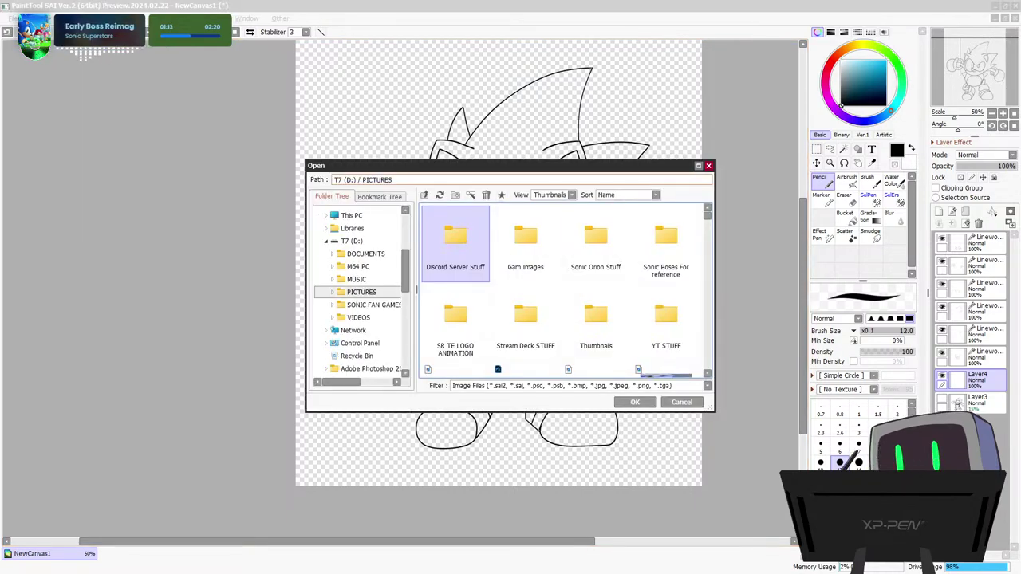
drag(496, 168, 0, 156)
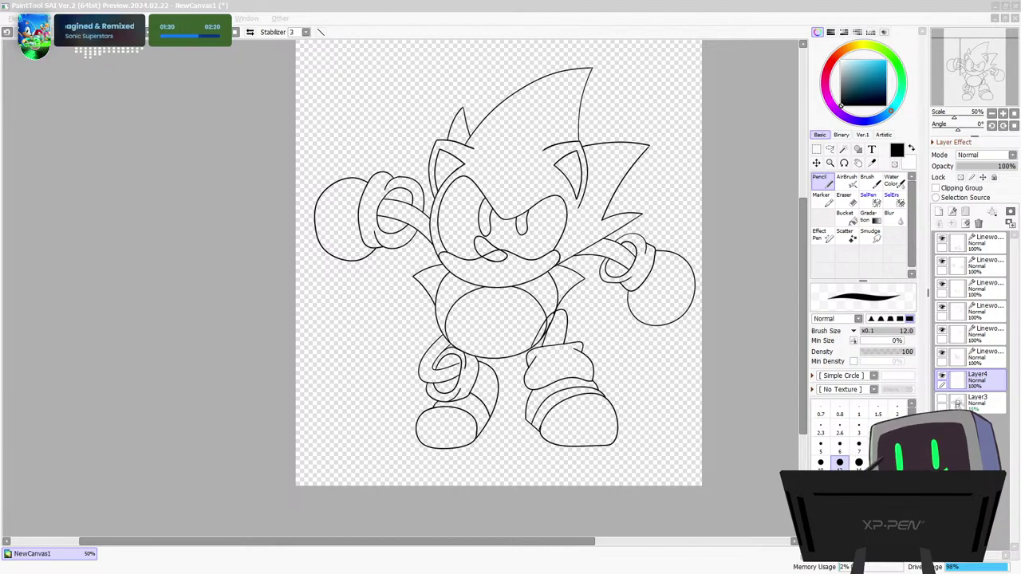
key(Return)
Sample the blue QUILLS swatch from the colour palette and return to NewCanvas1
right_click(146, 318)
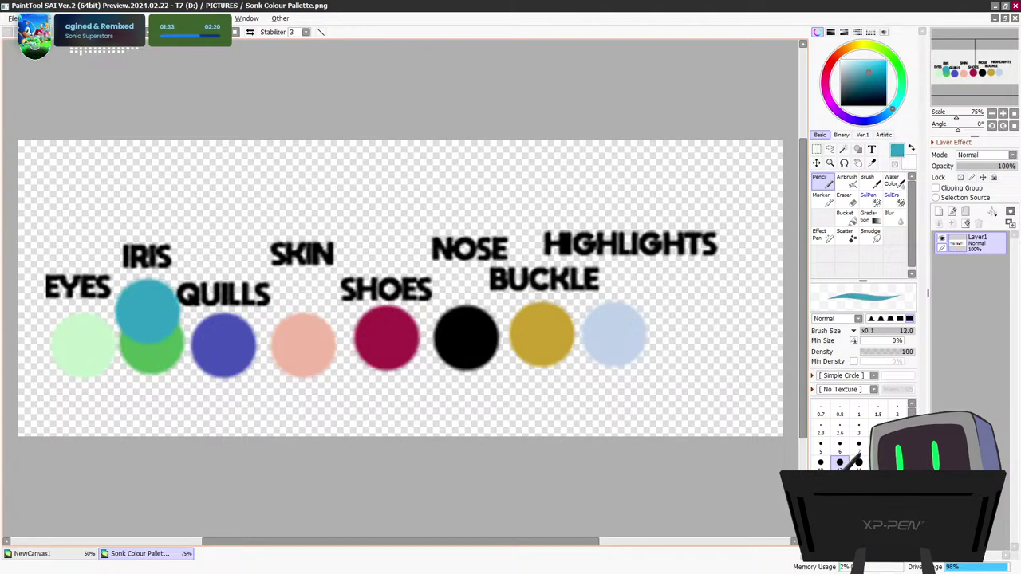
right_click(215, 340)
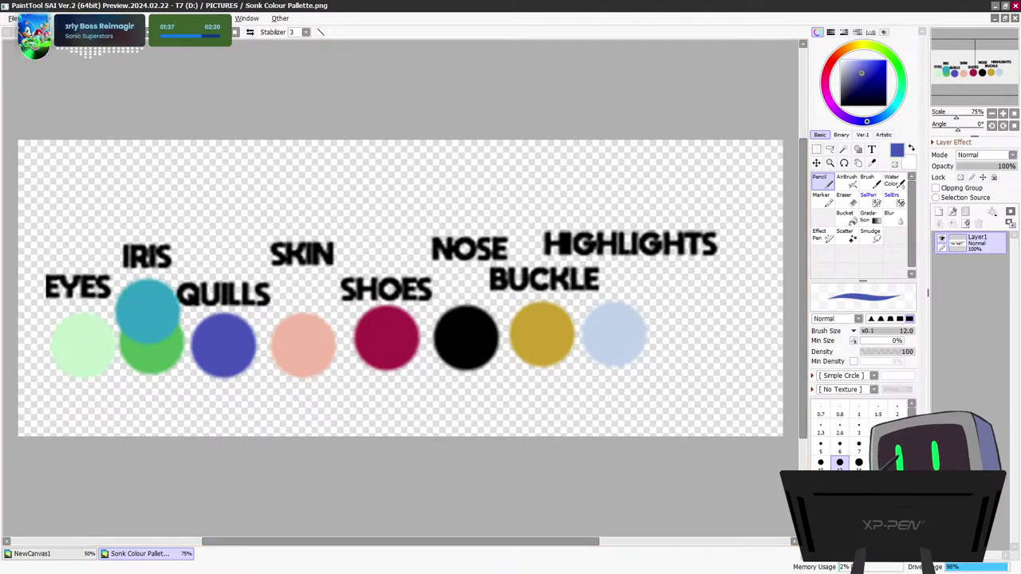
click(48, 554)
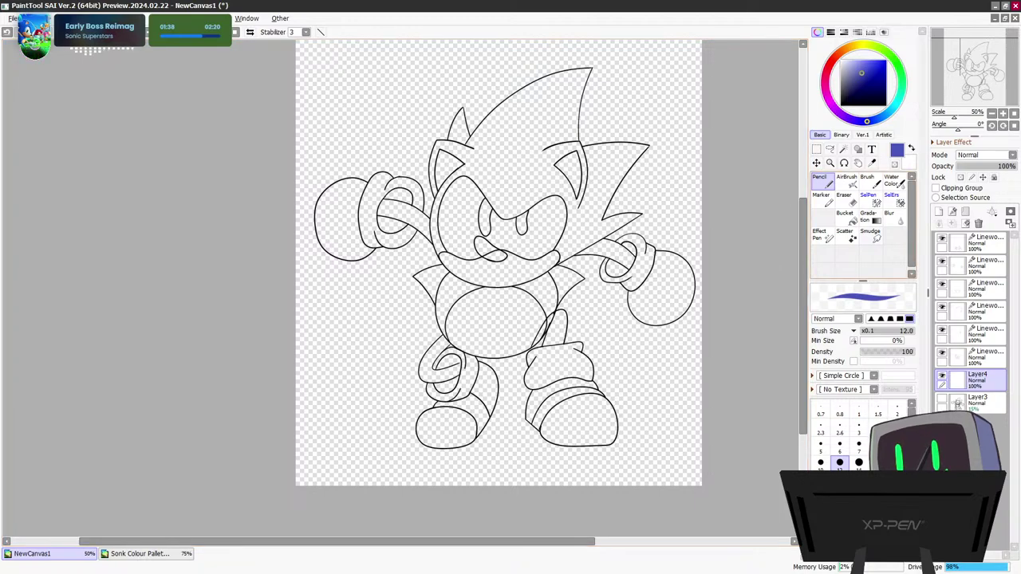
On the torso's linework layer, erase the belly curve and lower torso line where they cross the right thigh
click(986, 358)
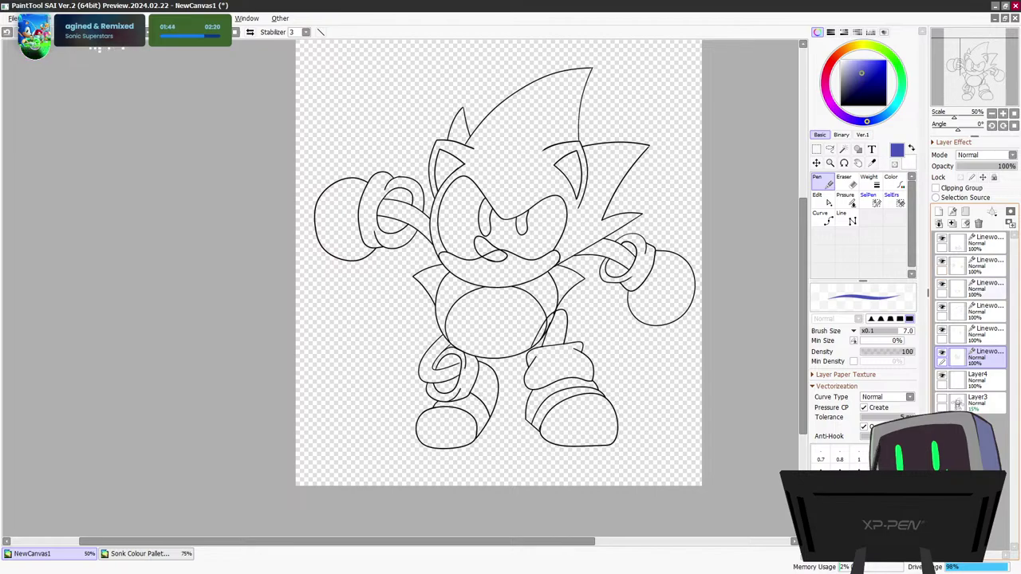
click(988, 289)
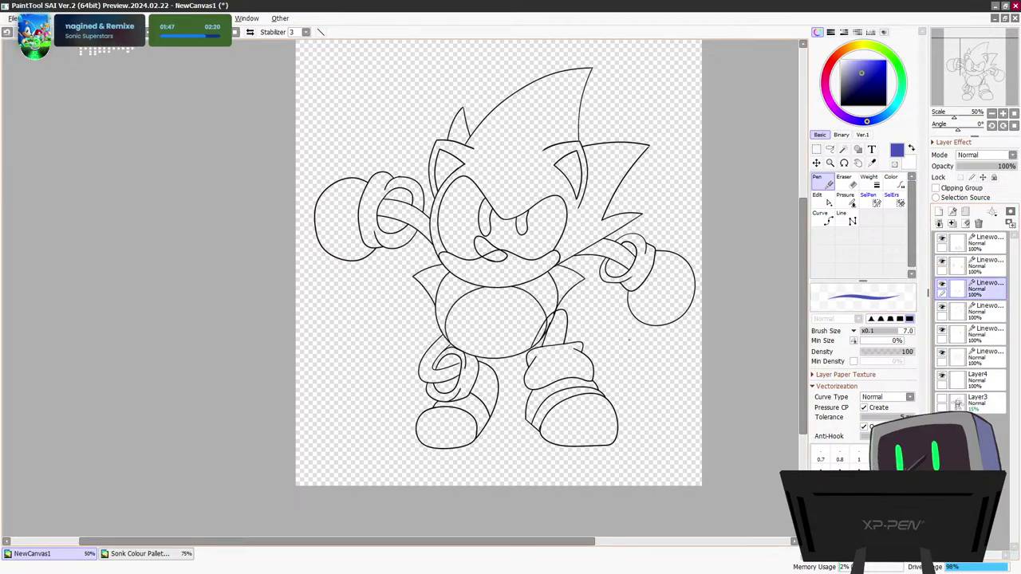
scroll(528, 337, up, 8)
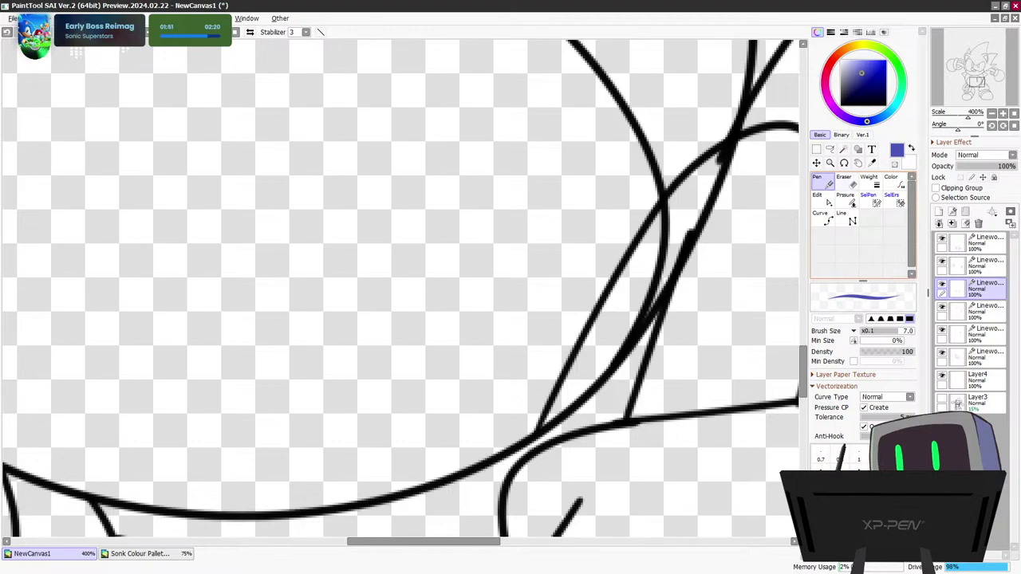
key(e)
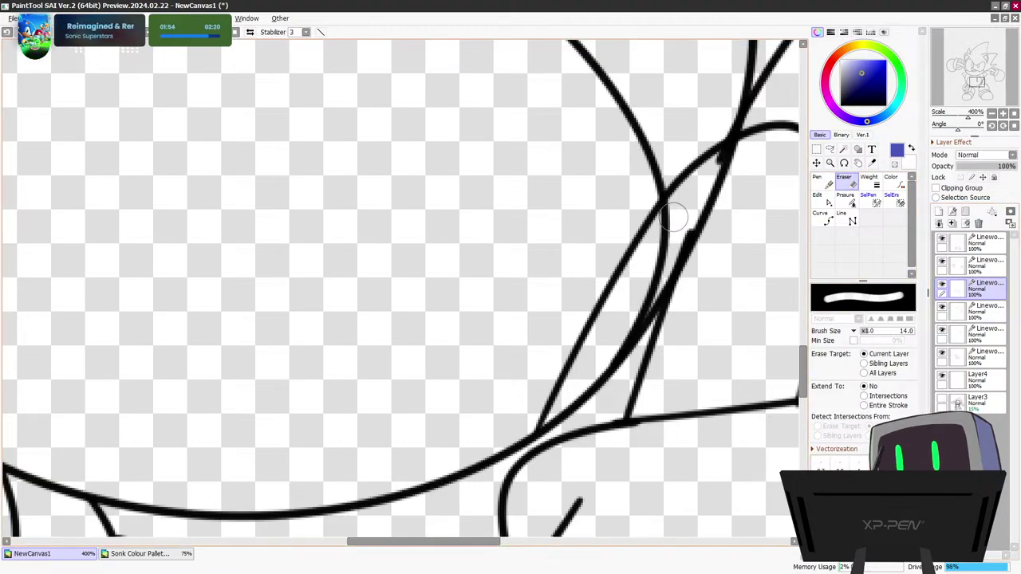
mouse_move(672, 214)
mouse_down()
mouse_move(676, 234)
mouse_move(654, 282)
mouse_move(559, 421)
mouse_up()
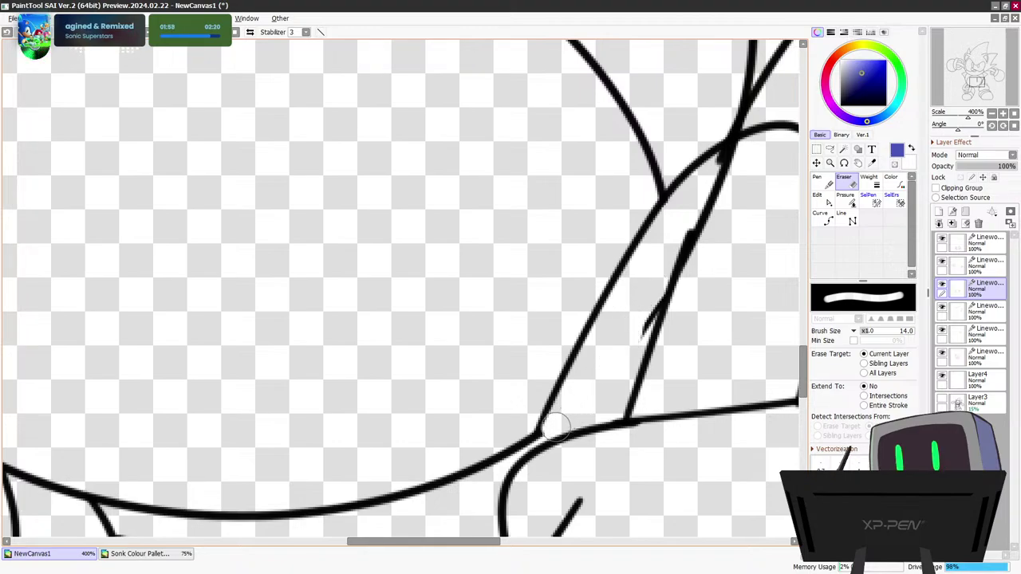
mouse_move(625, 369)
mouse_down()
mouse_move(684, 231)
mouse_move(686, 245)
mouse_up()
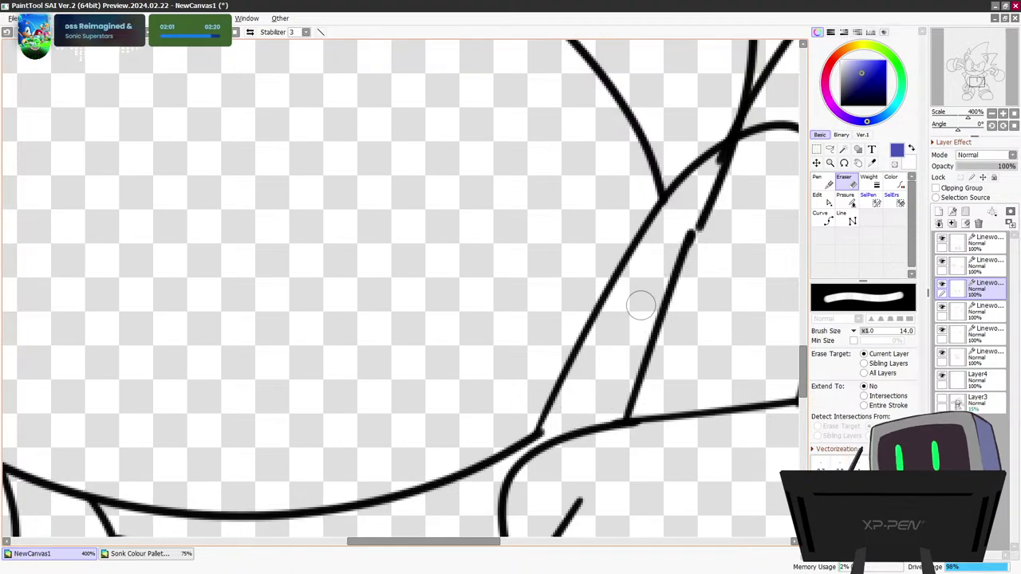
click(647, 326)
Erase the remaining piece of torso line inside the upper part of the right thigh
click(822, 200)
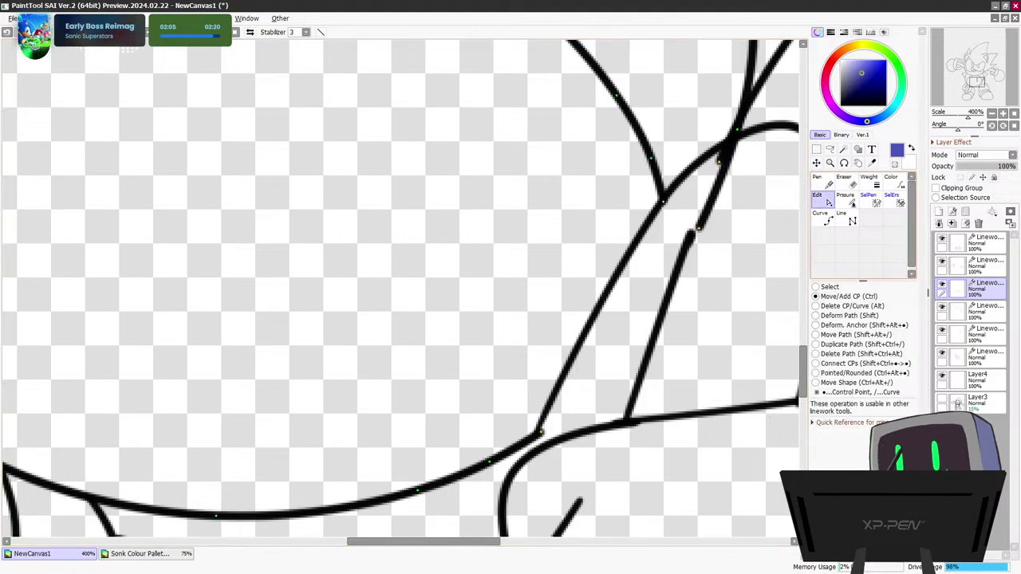
key(e)
mouse_move(694, 232)
mouse_down()
mouse_move(725, 182)
mouse_move(721, 164)
mouse_move(736, 159)
mouse_up()
scroll(736, 159, down, 5)
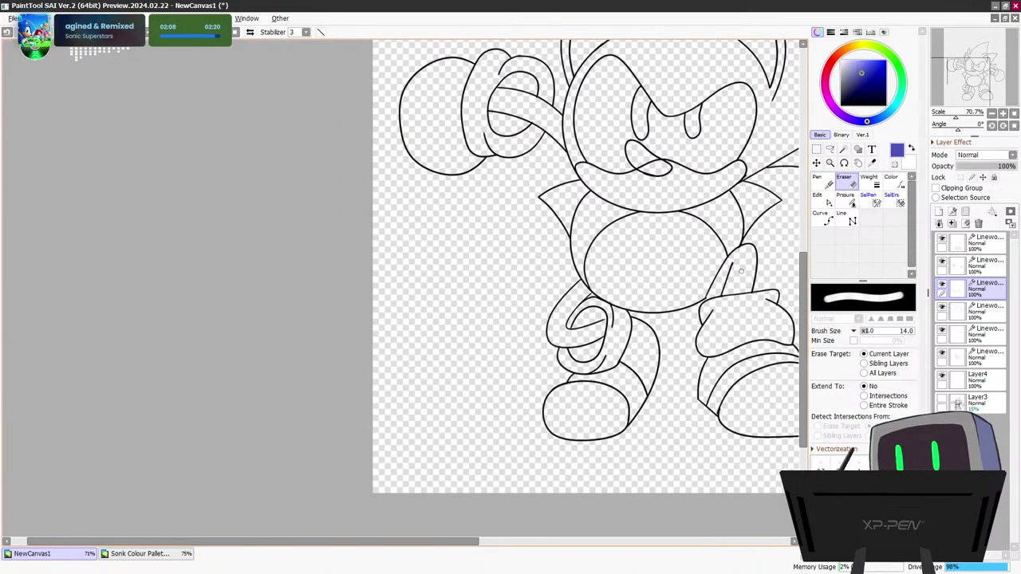
Move the belly curve's end control point so it meets the base of the right thigh line without overshooting
scroll(550, 460, up, 8)
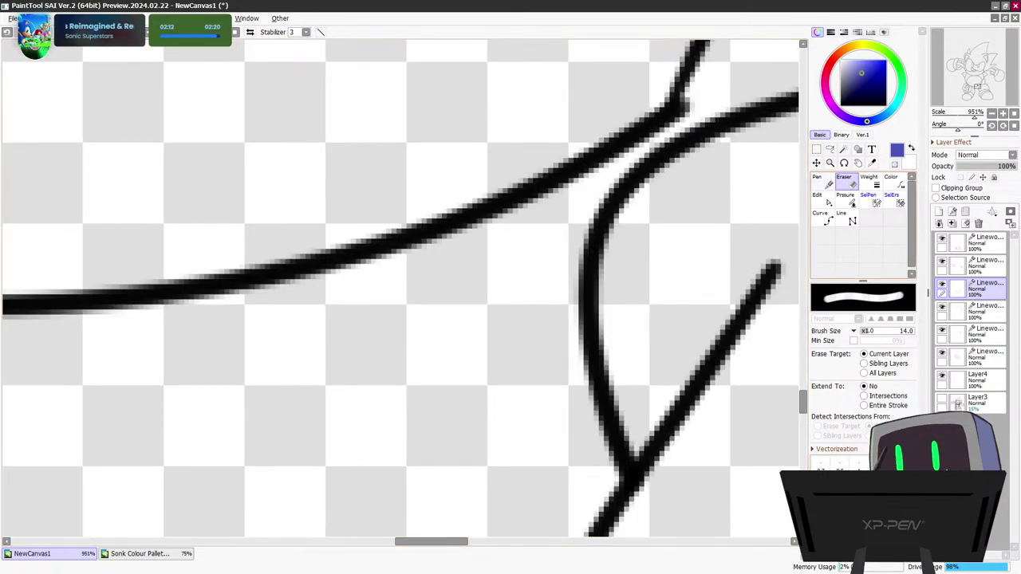
click(823, 217)
click(822, 200)
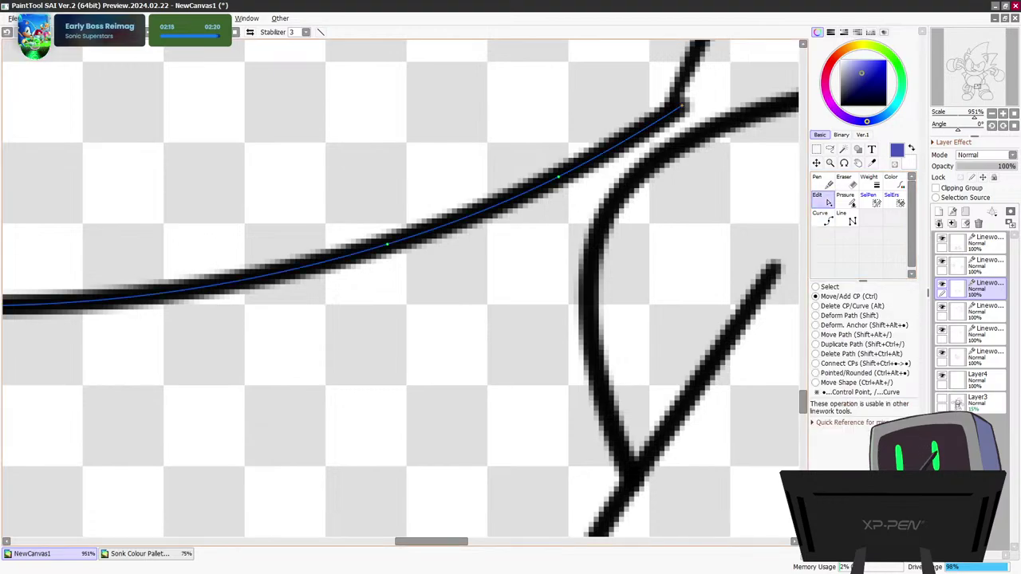
drag(682, 105, 673, 105)
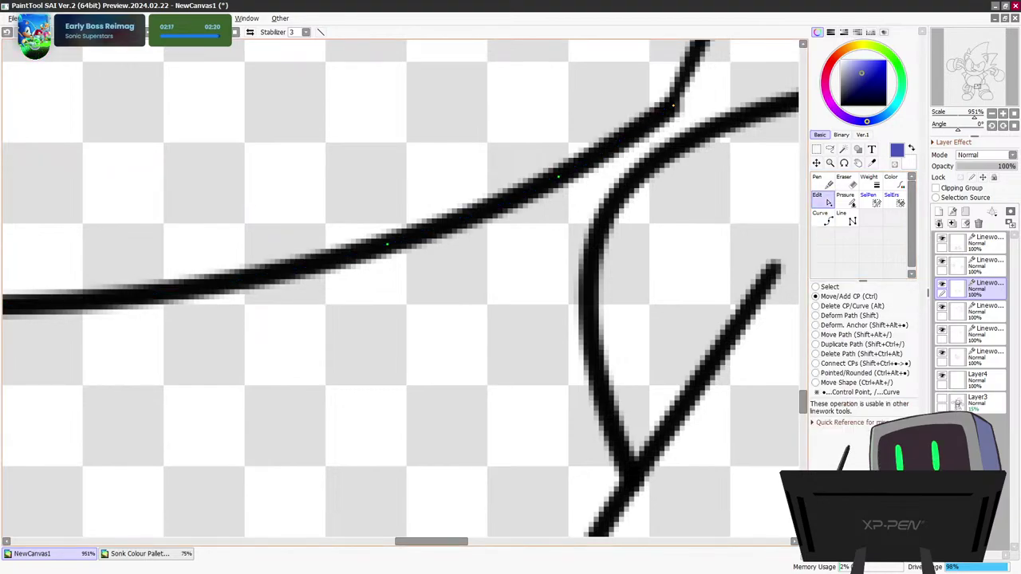
scroll(675, 175, down, 15)
scroll(669, 224, up, 4)
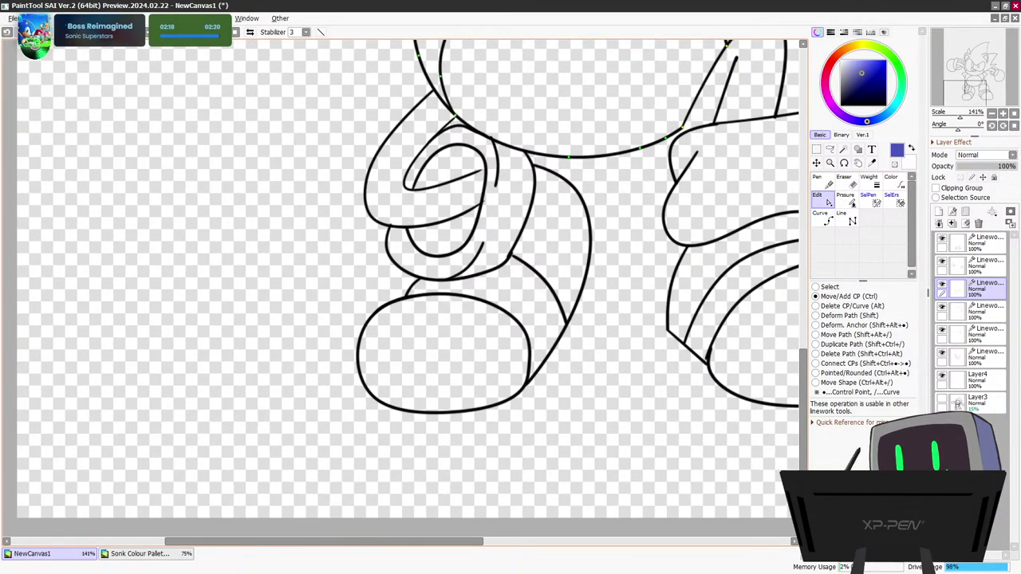
scroll(670, 255, down, 4)
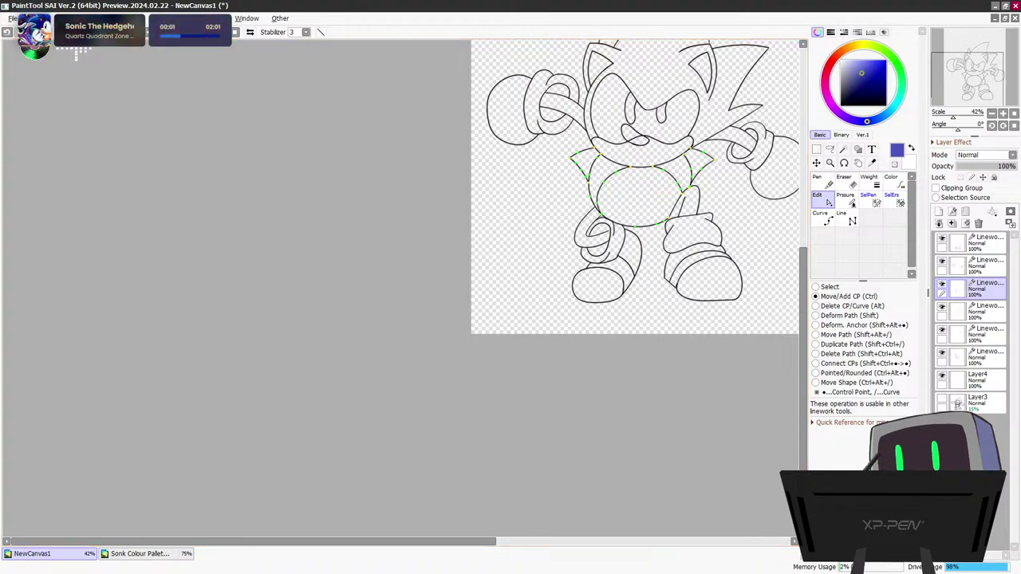
Set up the Bucket on Layer4 to fill enclosed transparent areas with Merged Image as selection source, undoing the test fills
drag(383, 541, 499, 542)
click(977, 379)
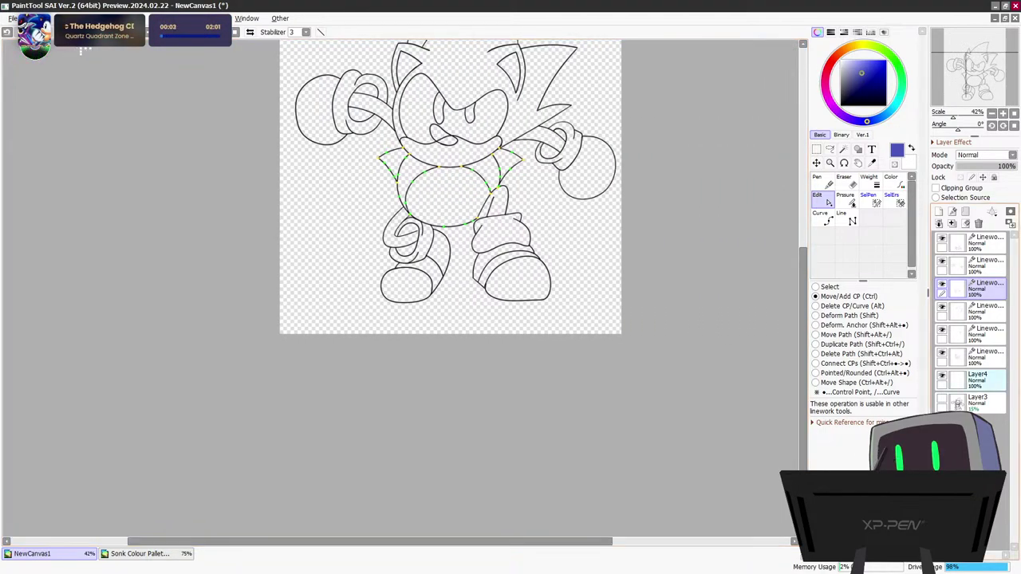
click(820, 182)
scroll(512, 238, up, 2)
scroll(389, 287, up, 5)
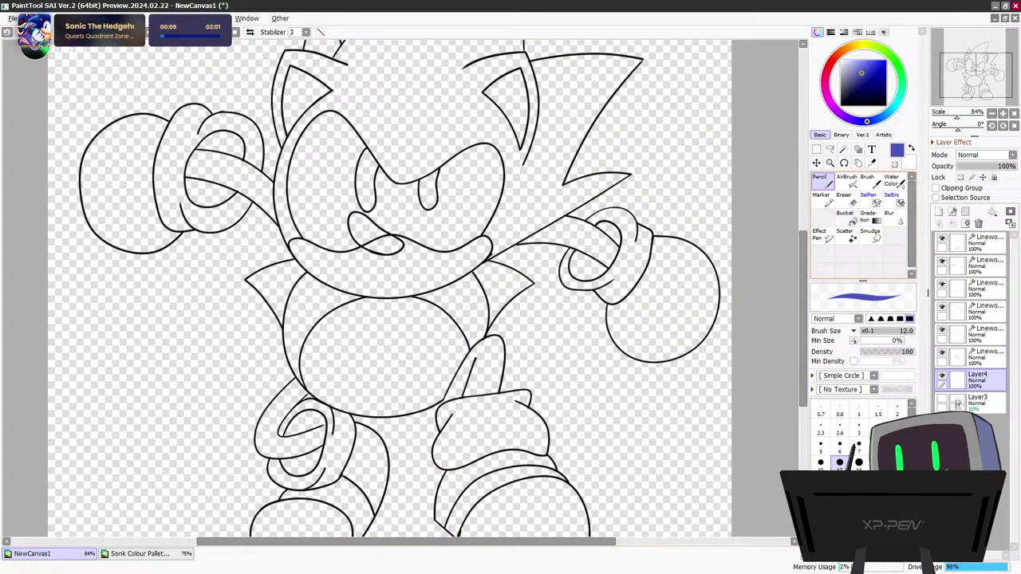
click(847, 217)
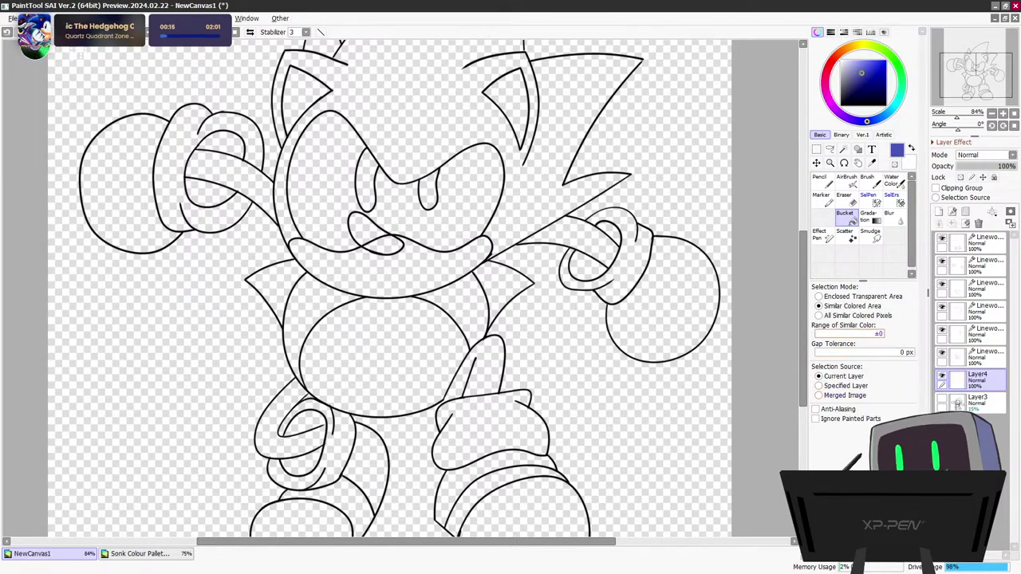
click(81, 53)
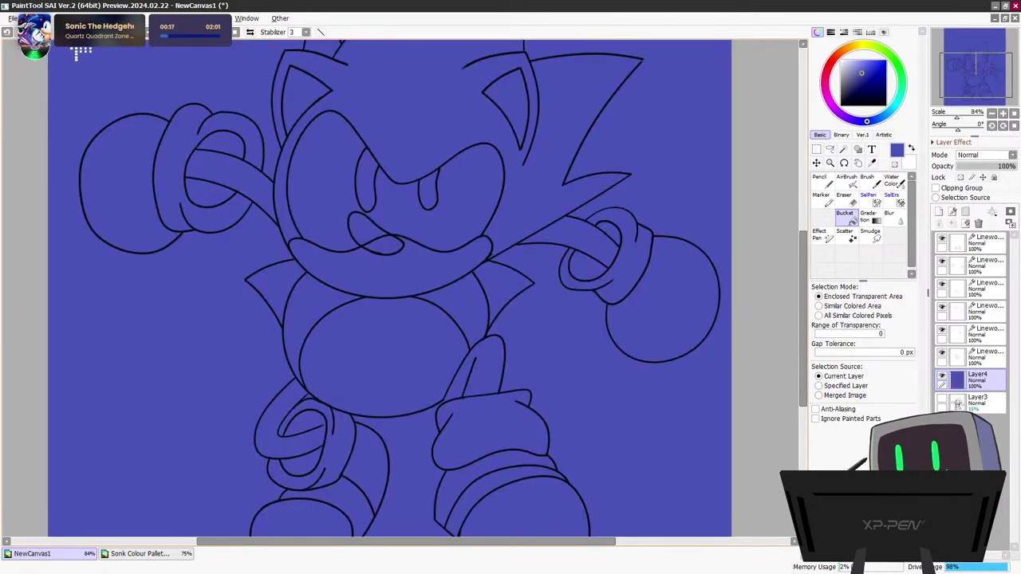
key(ctrl+z)
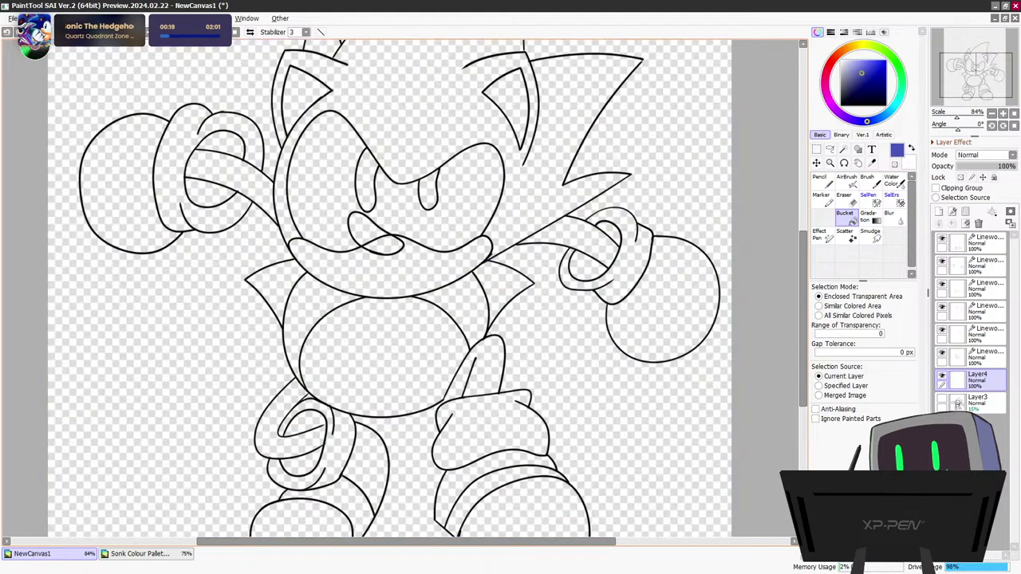
click(845, 386)
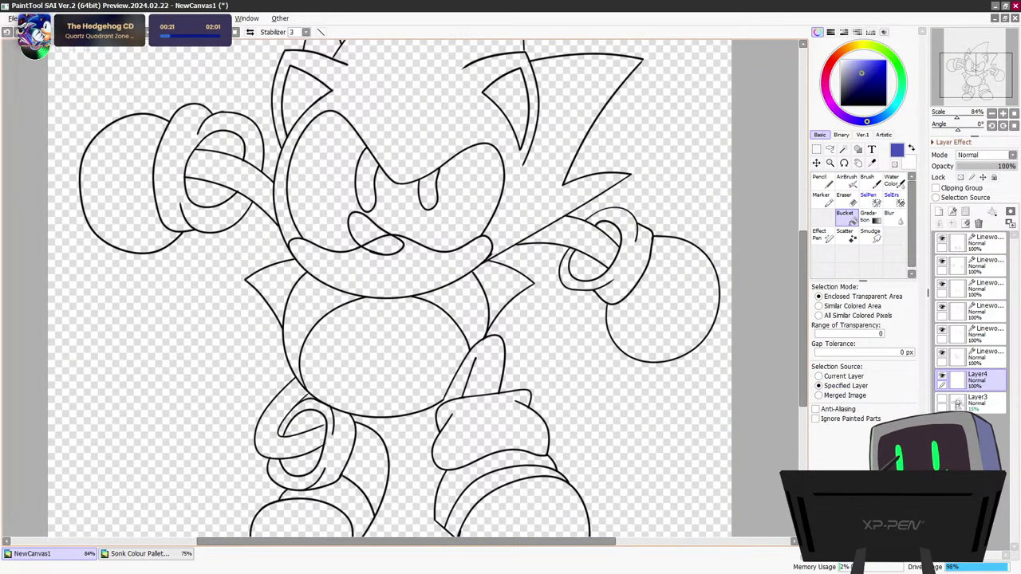
click(404, 292)
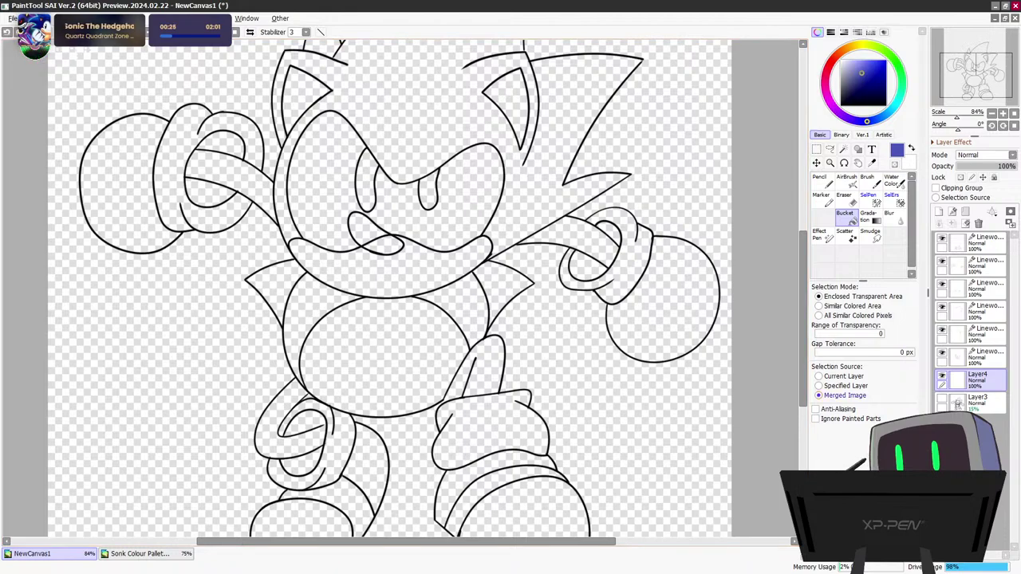
click(383, 355)
key(ctrl+z)
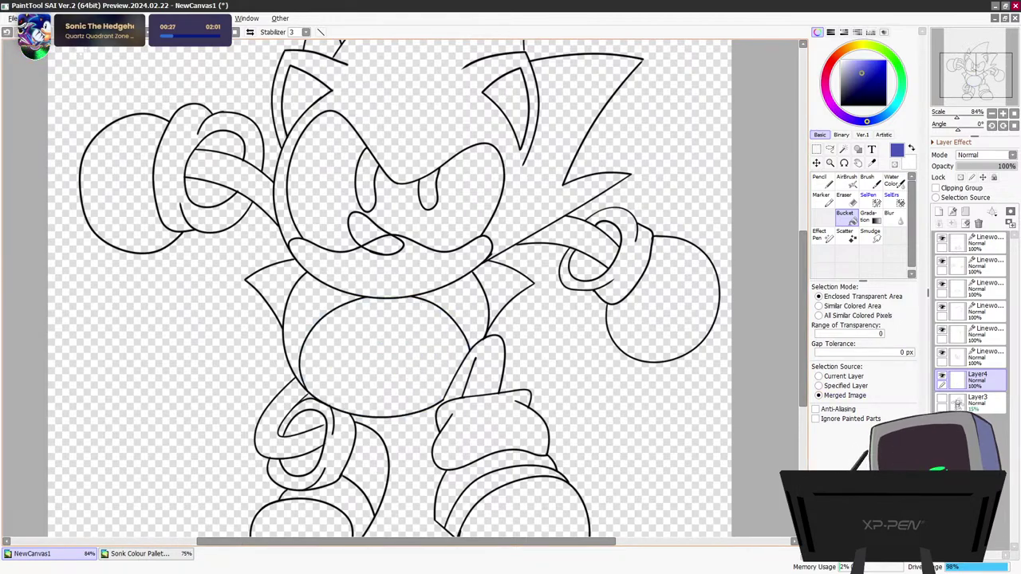
Fill the torso sides, back spikes, head, quills and left leg with the quill blue, undoing the stray background fill
click(307, 315)
click(447, 302)
click(502, 287)
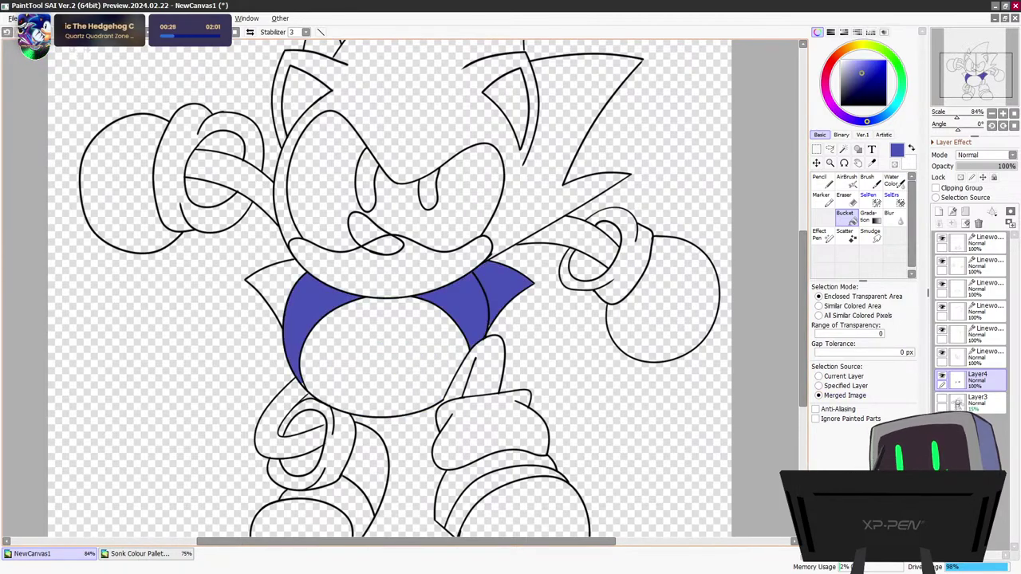
click(273, 285)
click(399, 120)
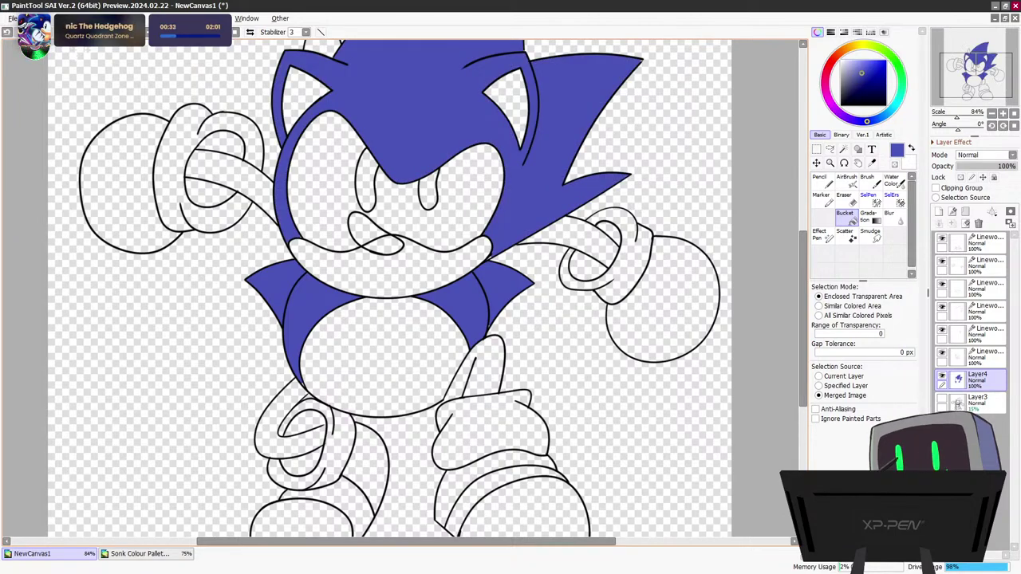
click(83, 48)
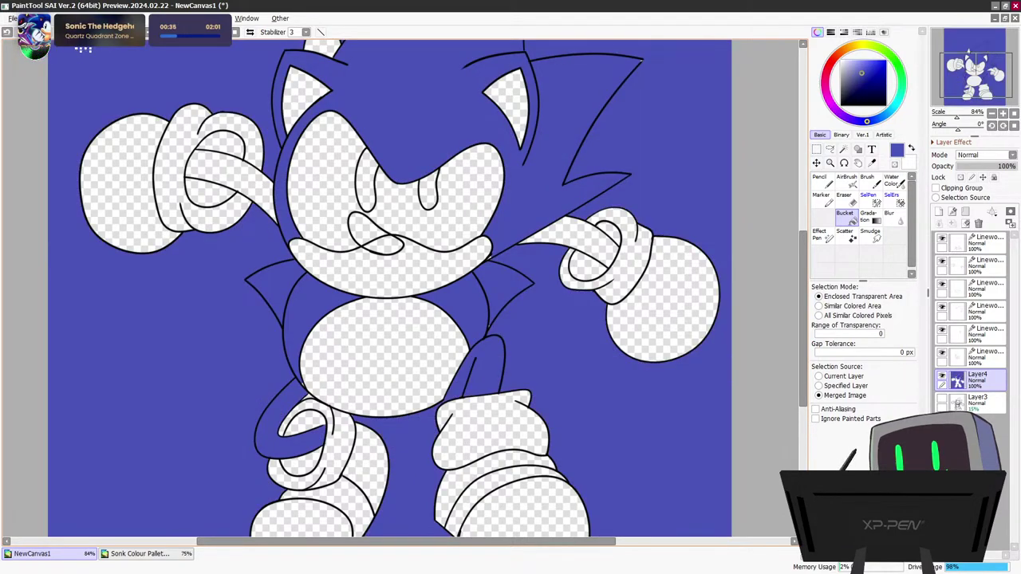
key(ctrl+z)
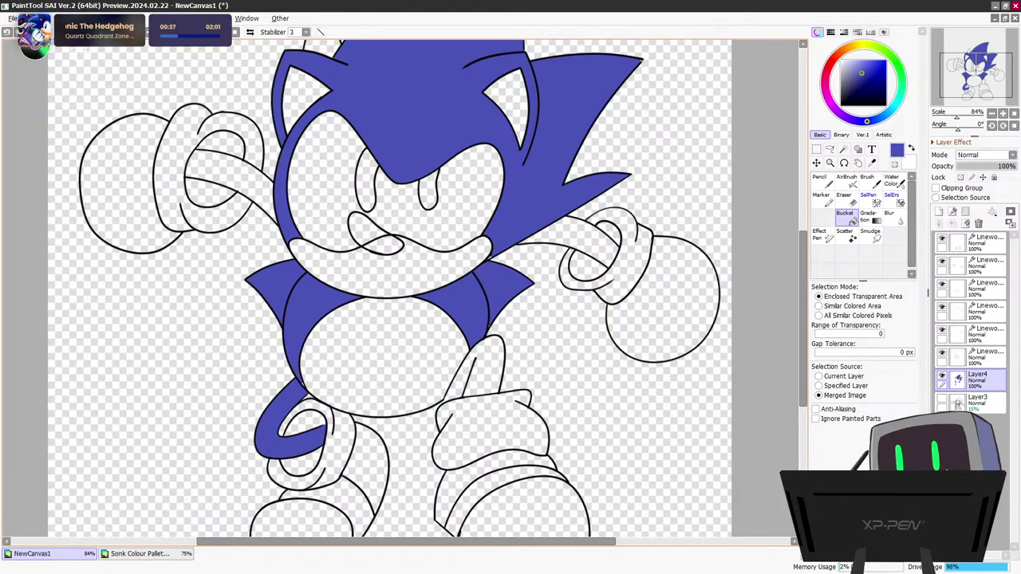
Toggle the visibility of individual linework layers to find the one holding the lines around the right thigh
scroll(478, 383, up, 6)
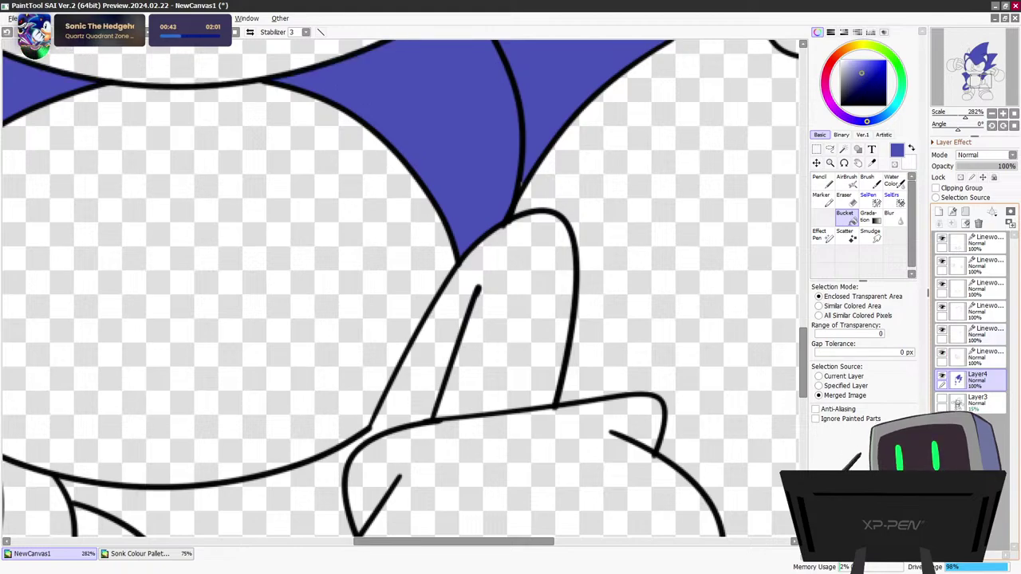
click(942, 284)
click(942, 284)
click(942, 262)
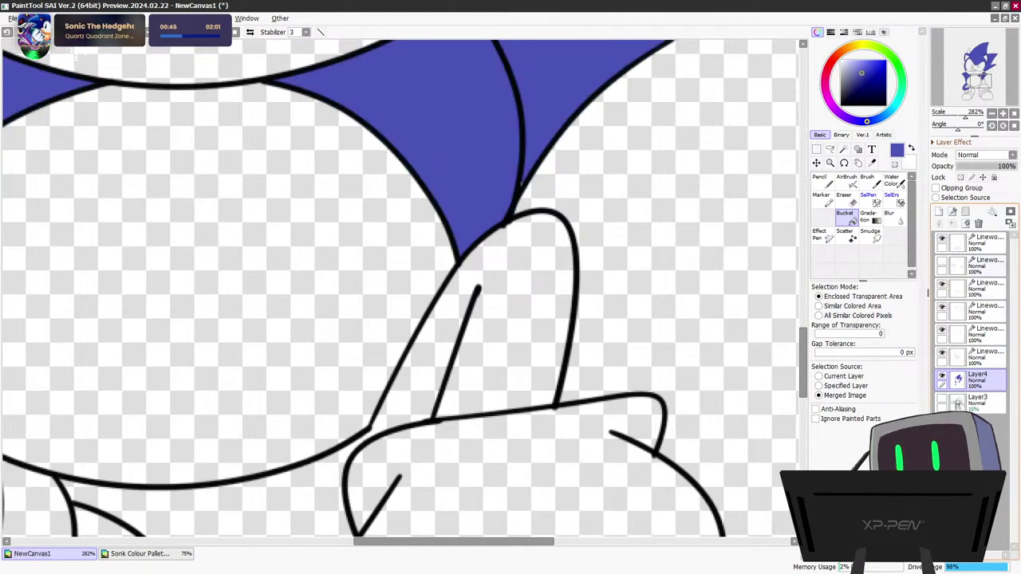
click(942, 261)
click(942, 261)
key(ctrl+z)
key(ctrl+y)
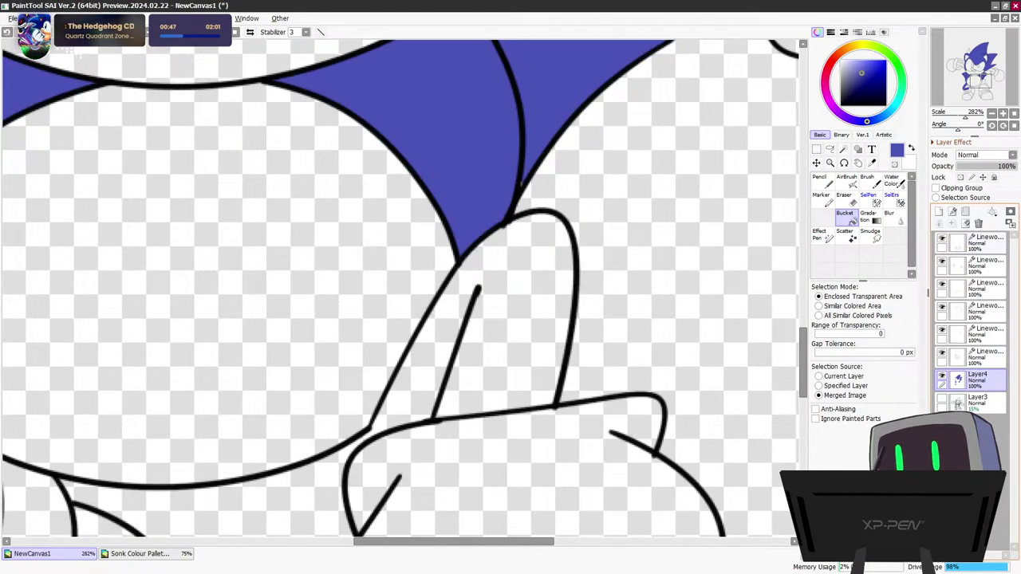
Close the gap between the belly line's end and the right sock outline with a short black Pen stroke on the topmost linework layer
click(986, 243)
scroll(411, 433, up, 6)
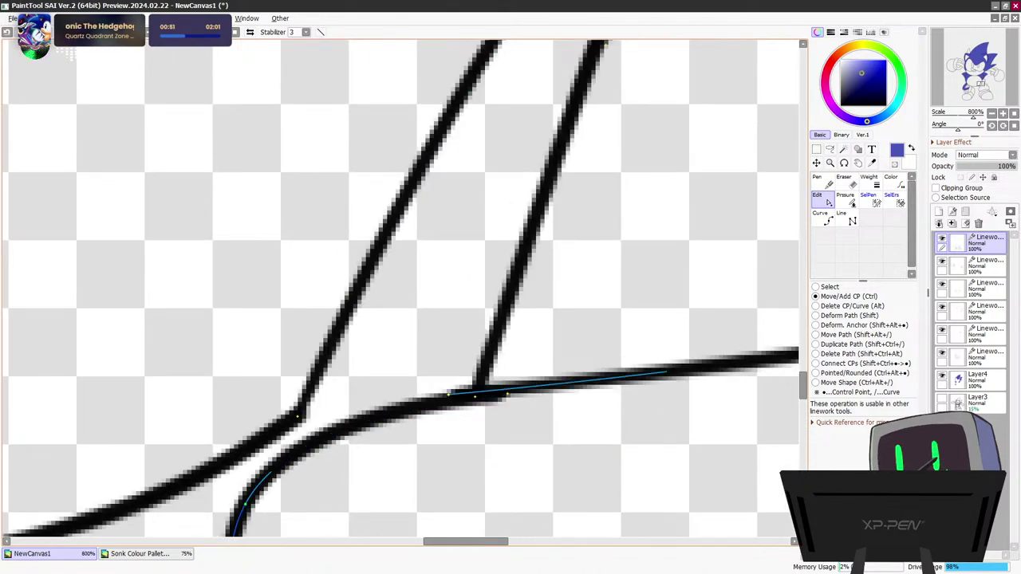
click(823, 182)
click(842, 104)
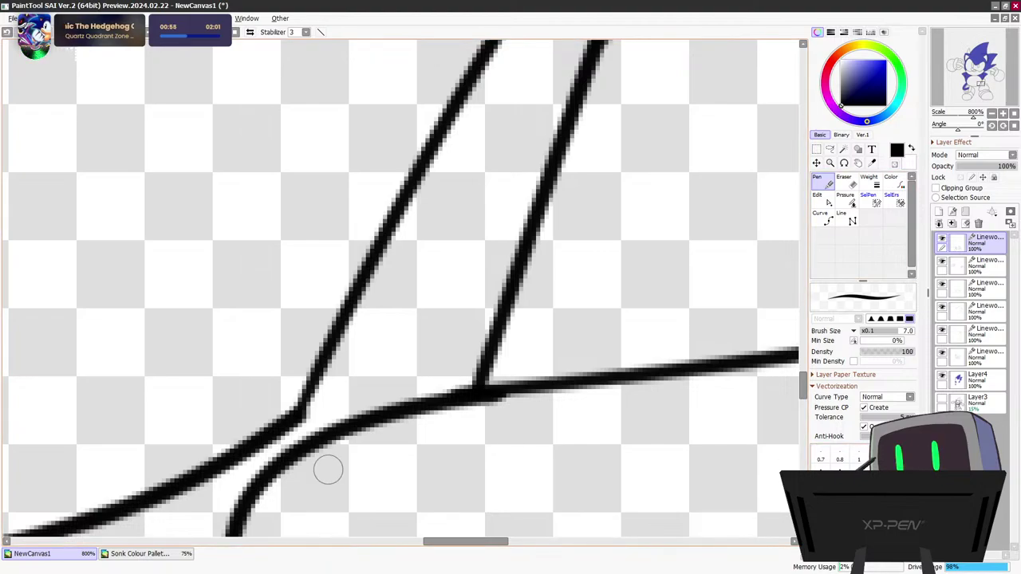
drag(302, 433, 297, 431)
scroll(506, 382, down, 5)
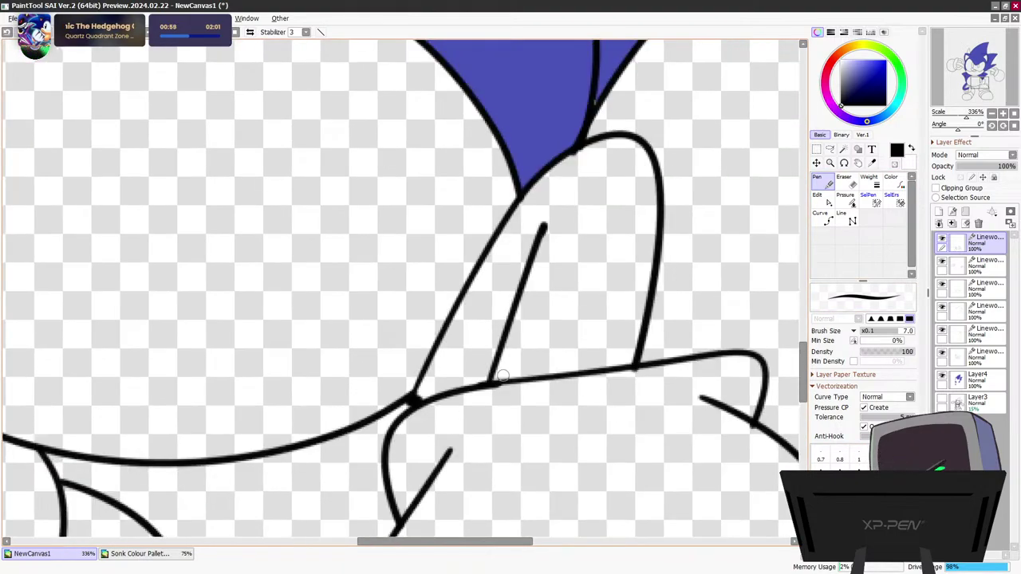
scroll(506, 381, down, 5)
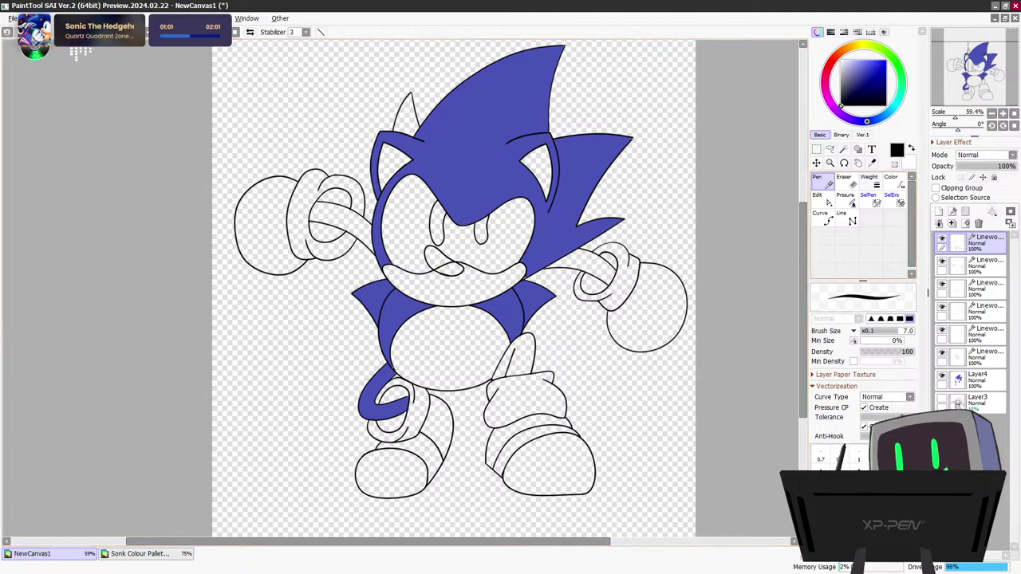
Fill the right thigh and the small spike behind the left ear with the quill blue on Layer4
click(988, 380)
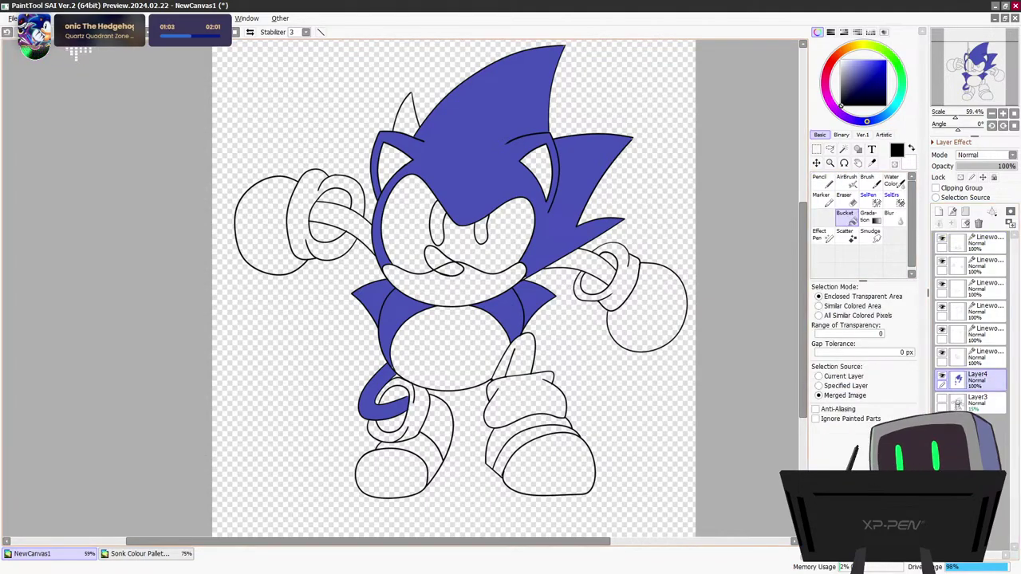
click(522, 351)
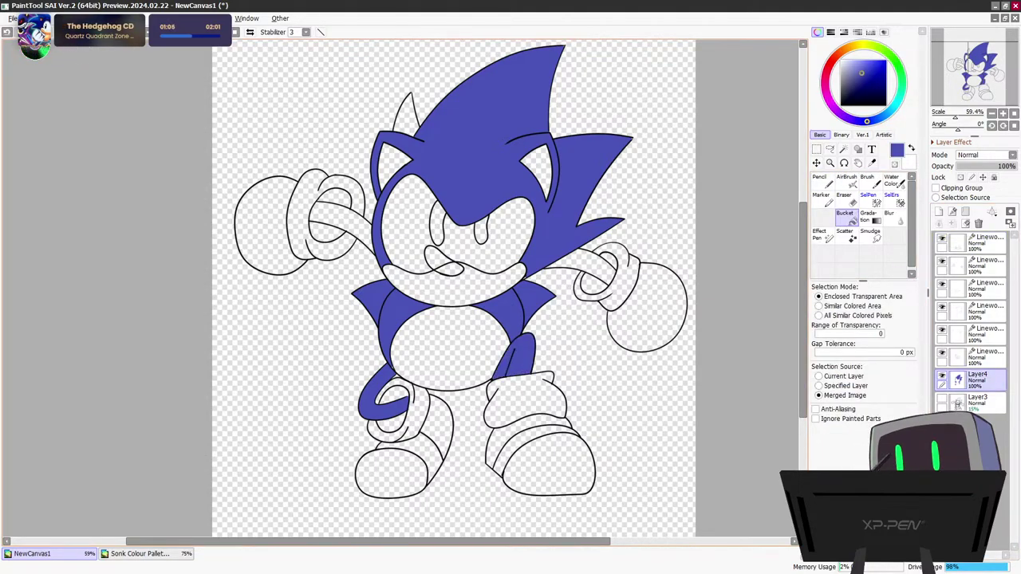
click(407, 120)
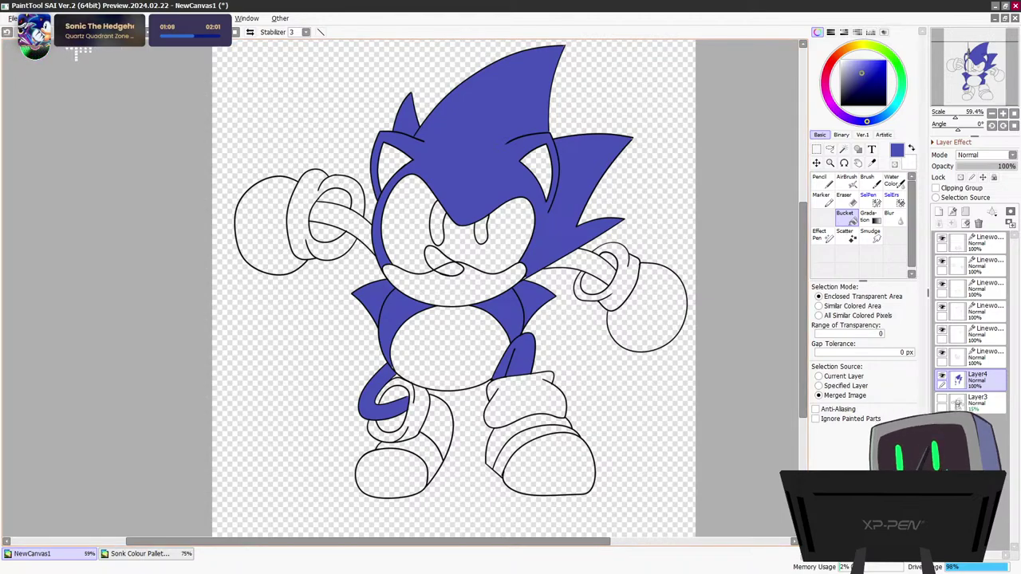
Sample the pale green EYES swatch from the Sonk Colour Pallette image and fill the hedgehog's eye area with it
click(145, 553)
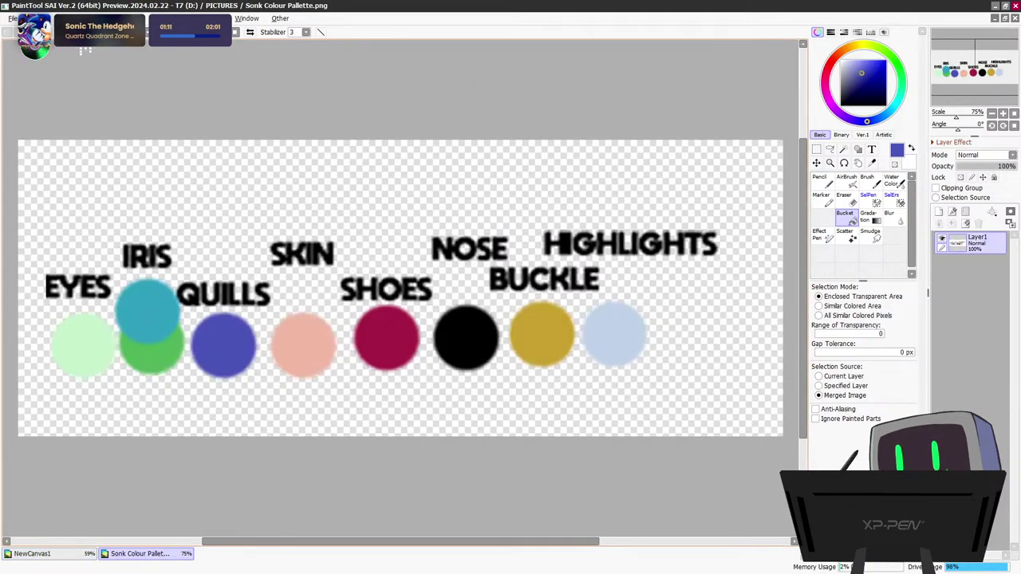
right_click(83, 345)
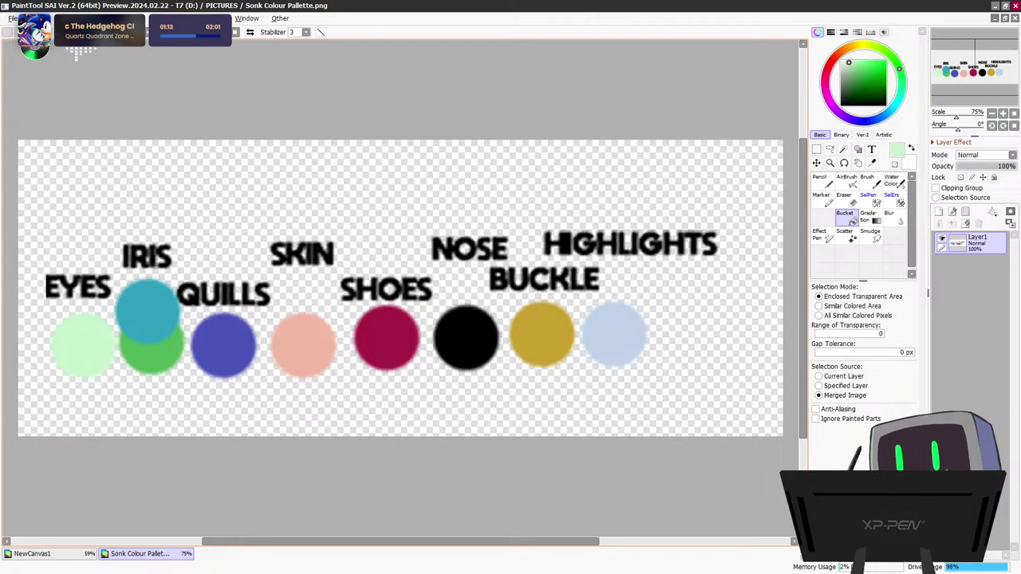
click(33, 554)
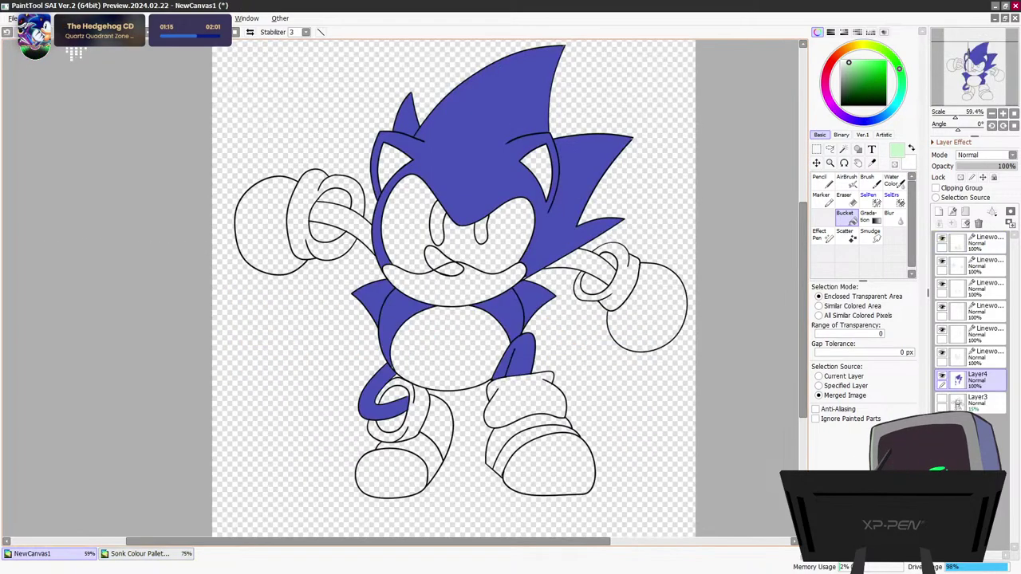
click(408, 230)
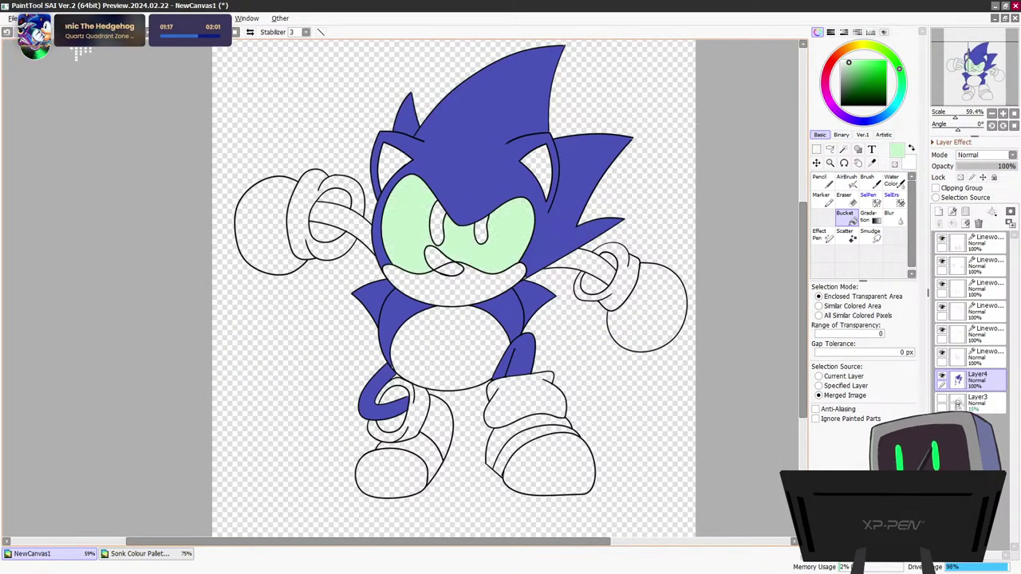
Fill both gloves and their cuffs with the same pale green
click(264, 227)
click(302, 200)
click(331, 249)
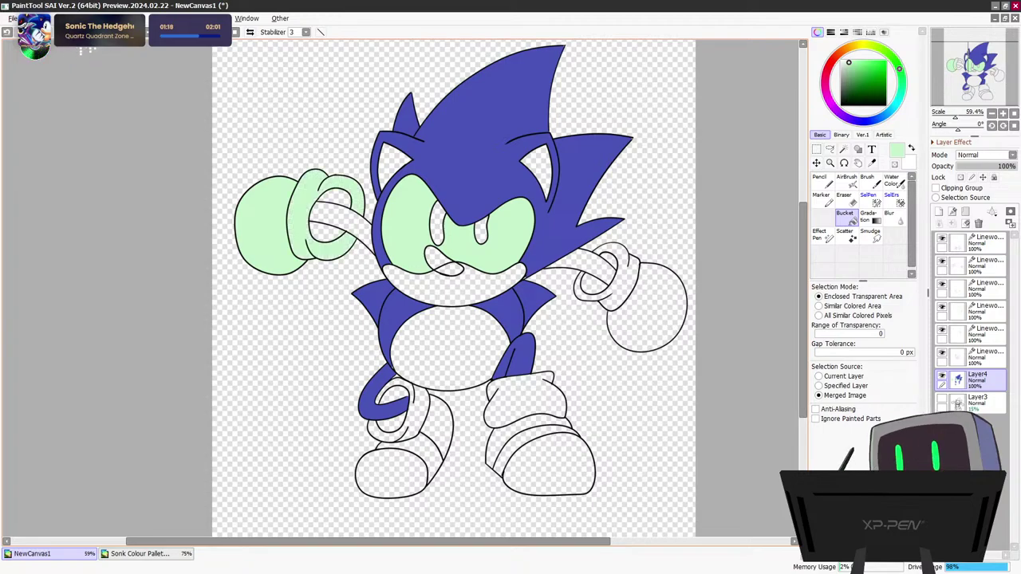
click(616, 283)
click(646, 311)
Fill both socks and the straps across both shoes with the pale green
click(527, 399)
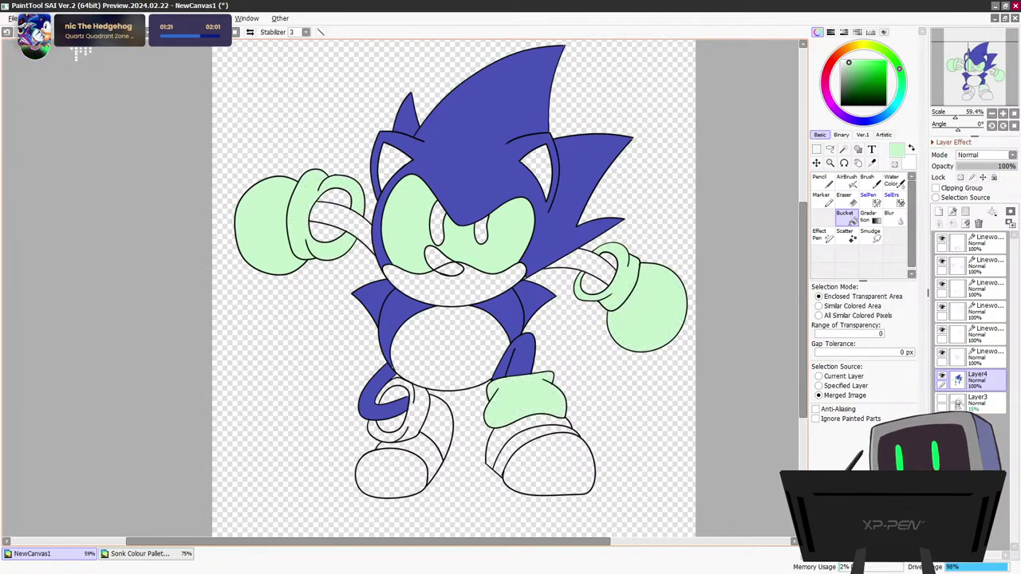
click(415, 422)
click(425, 455)
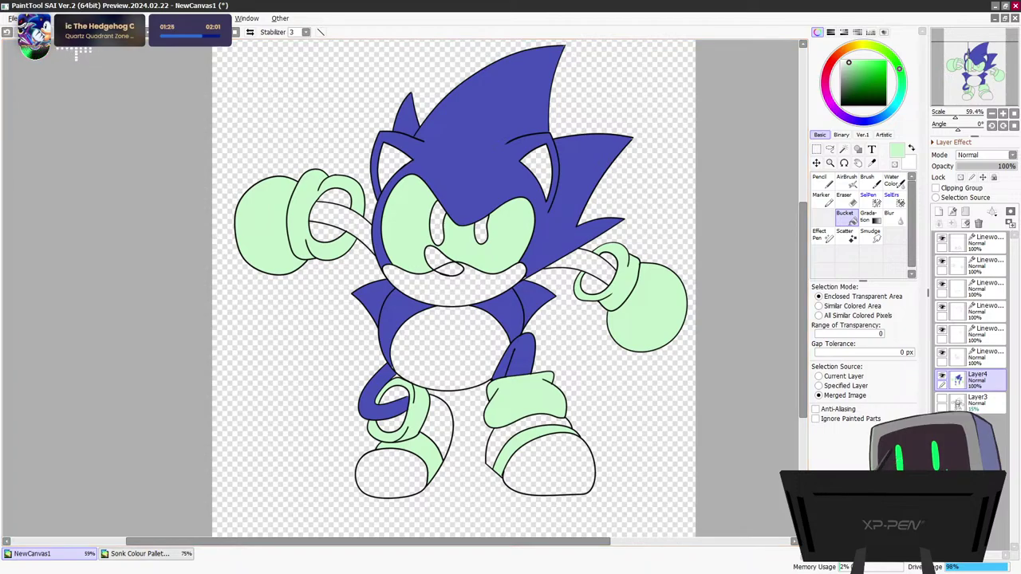
Fill both arms, both inner ears, the muzzle and the belly with the SKIN colour sampled from the Sonk Colour Pallette
click(140, 554)
right_click(303, 345)
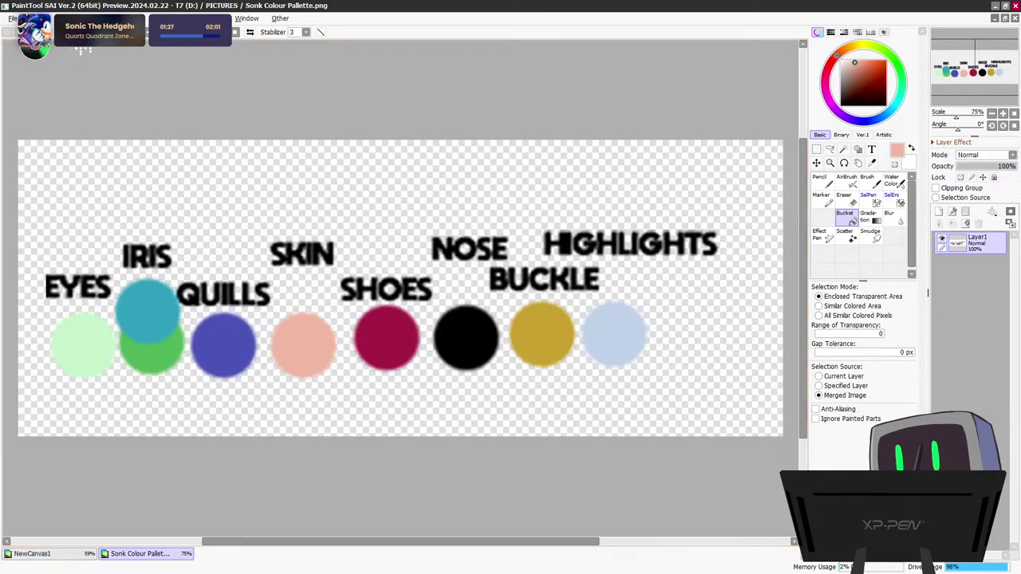
click(33, 554)
click(339, 217)
click(391, 164)
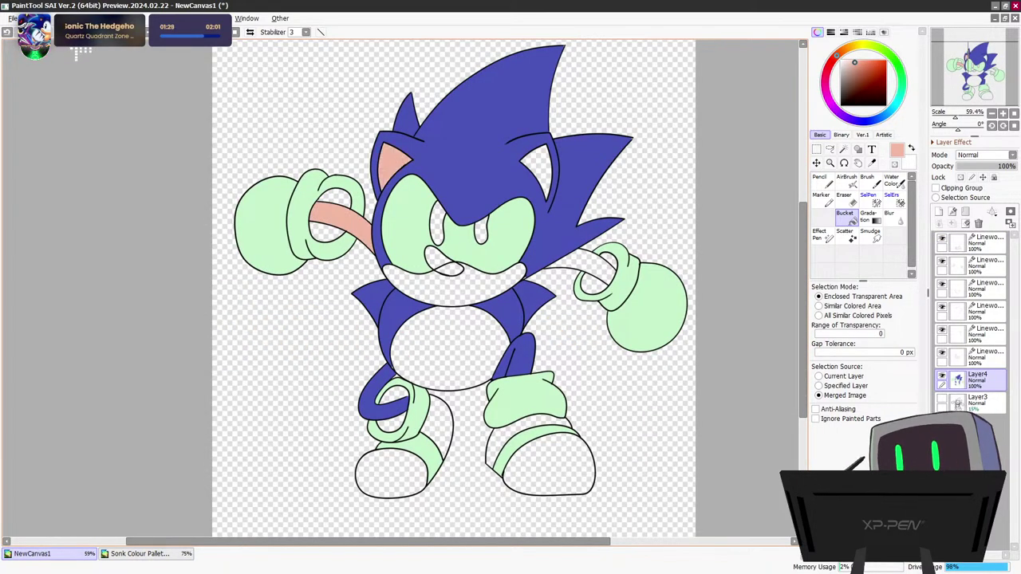
click(536, 167)
click(478, 286)
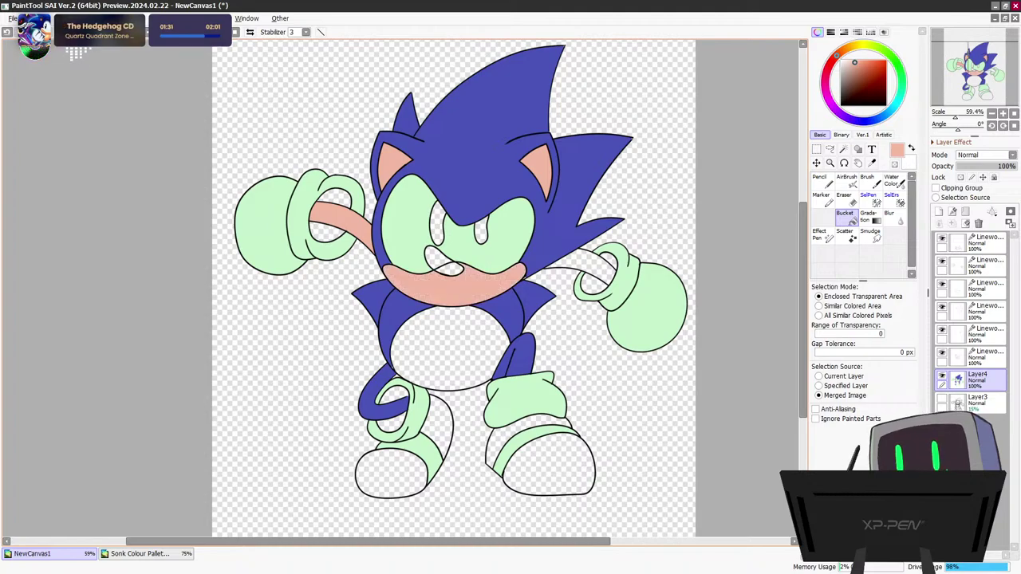
click(450, 347)
click(570, 262)
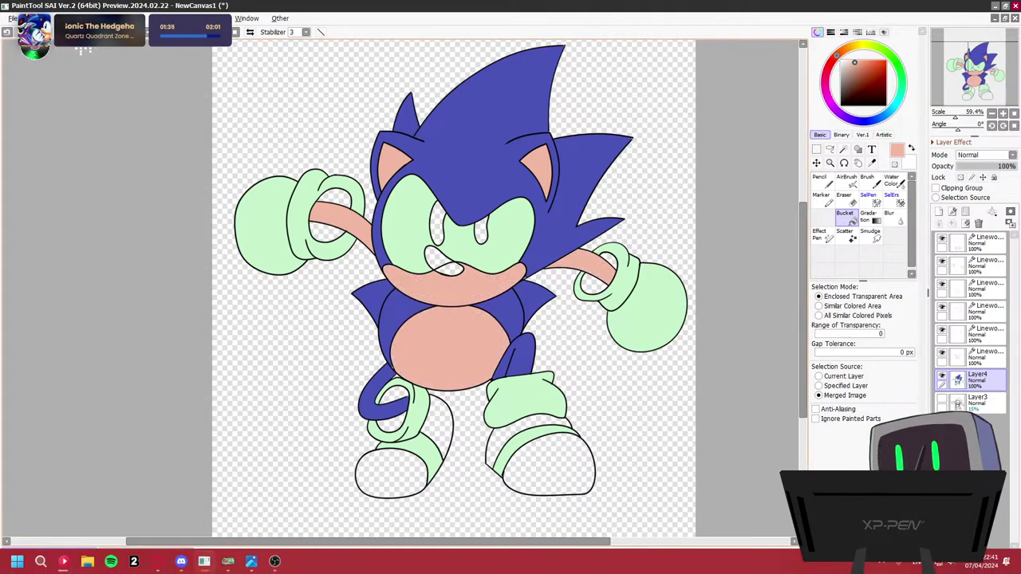
Fill the toe and heel sections of both shoes with the SHOES colour sampled from the palette document
click(140, 554)
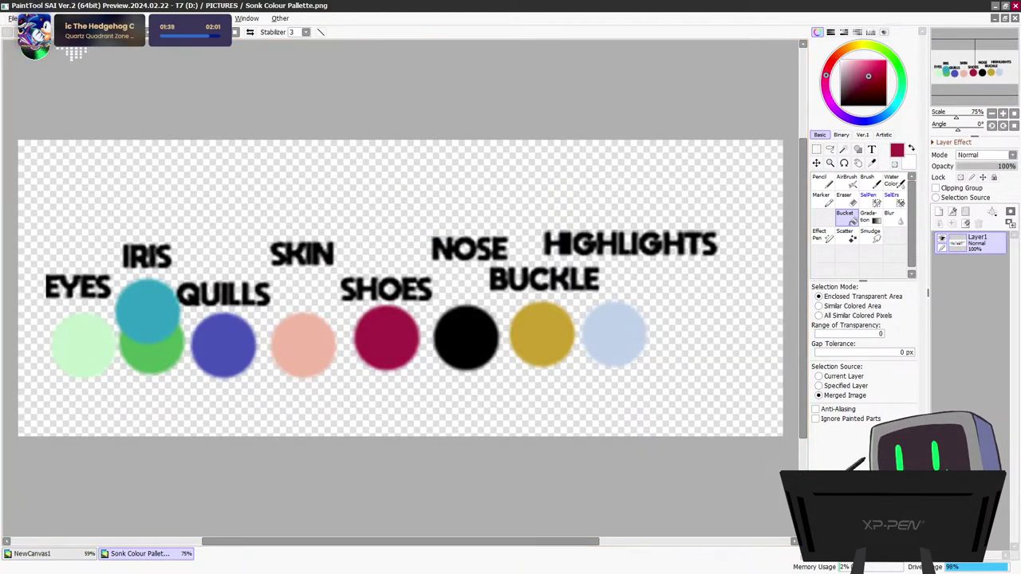
click(31, 553)
click(548, 467)
click(391, 475)
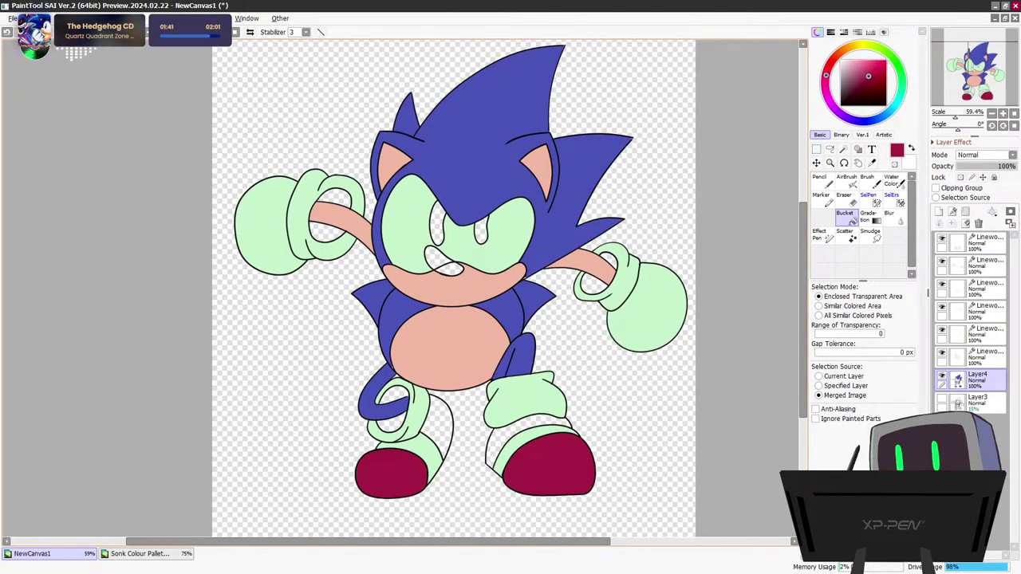
click(437, 415)
click(504, 427)
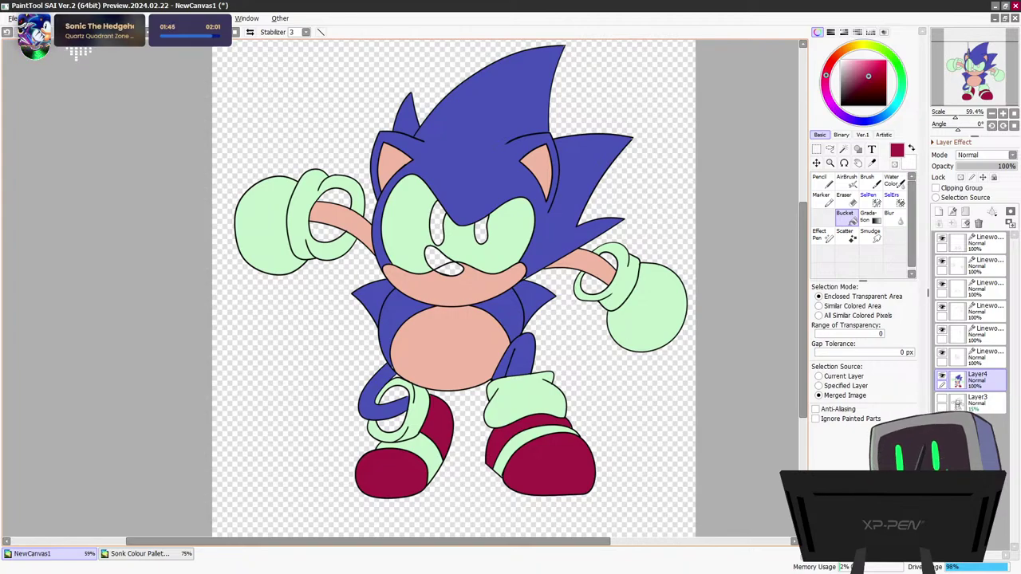
Try the palette's green IRIS colour as the fill for both pupils, and undo both fills
click(140, 554)
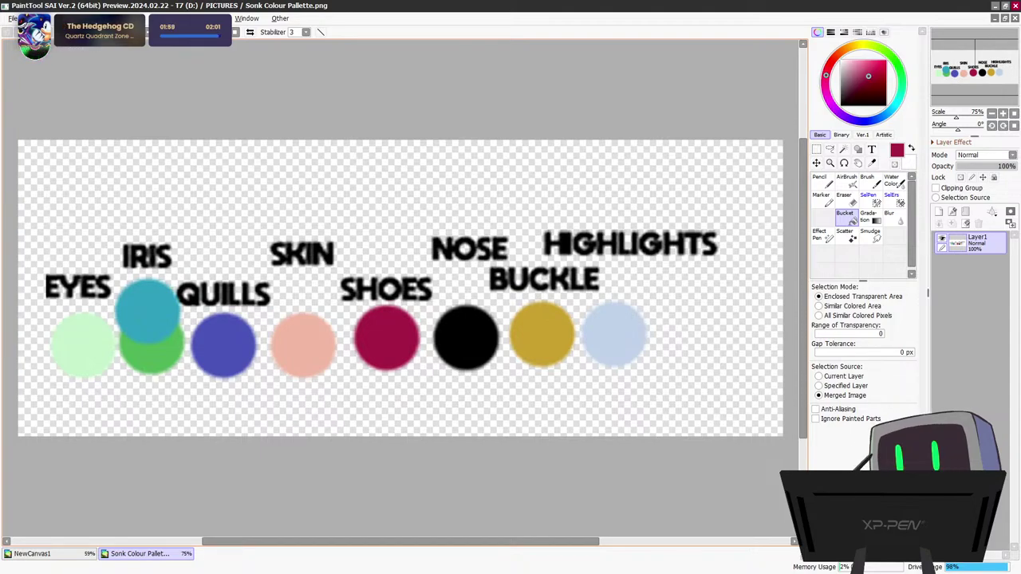
right_click(152, 358)
click(48, 554)
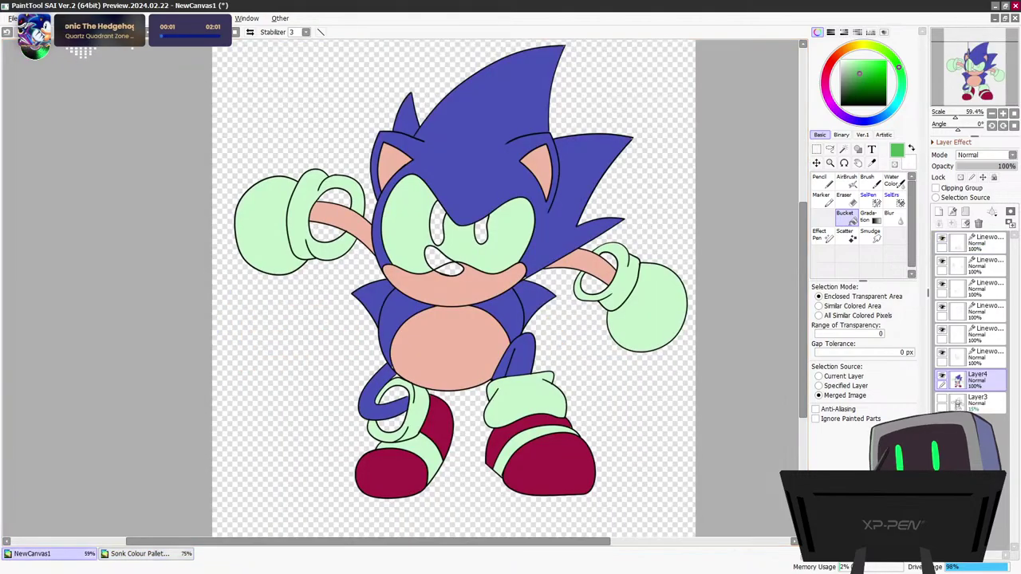
click(437, 226)
click(481, 232)
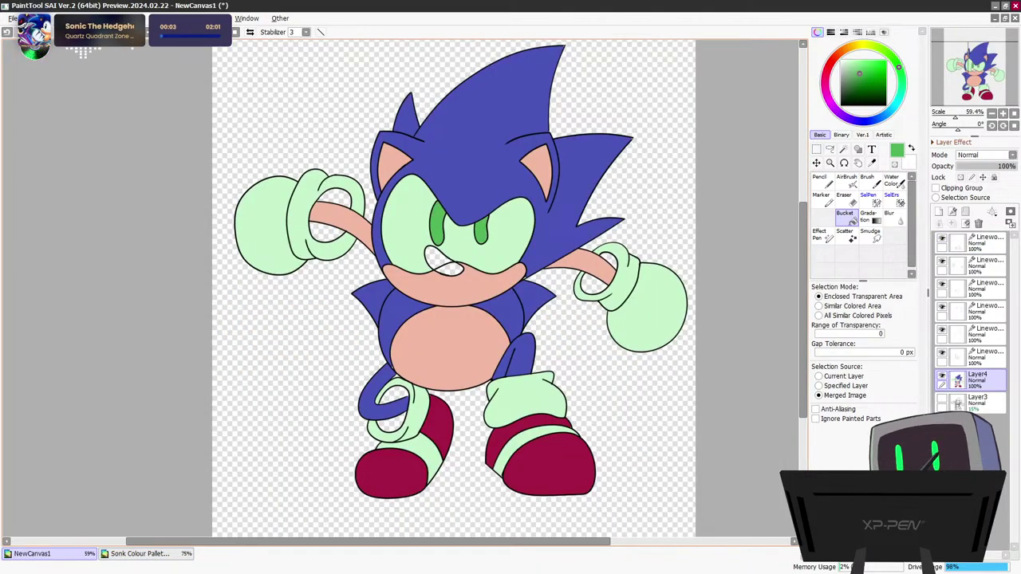
key(ctrl+z)
key(ctrl+z)
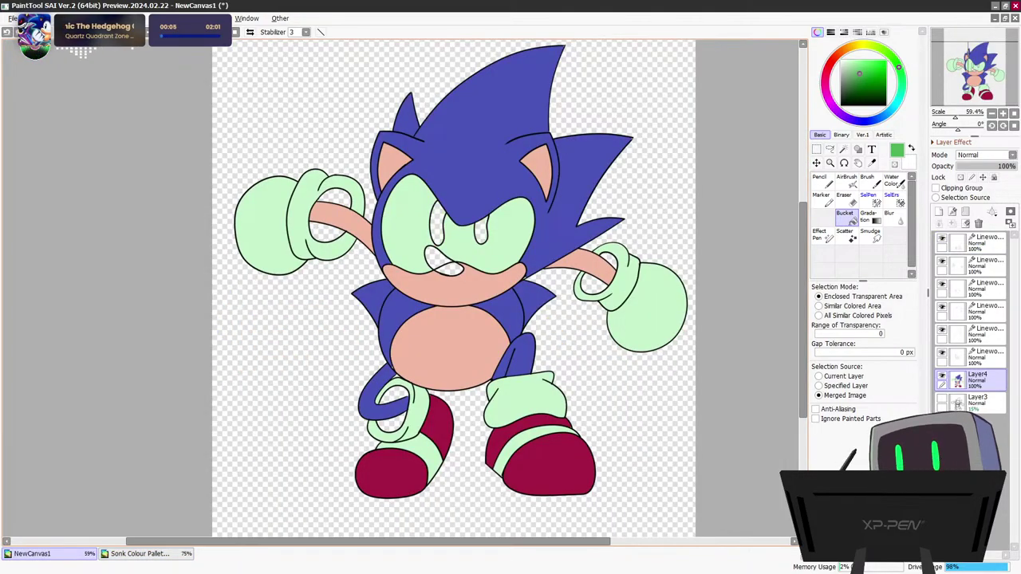
Fill both pupils and both parts of the nose with black
click(842, 105)
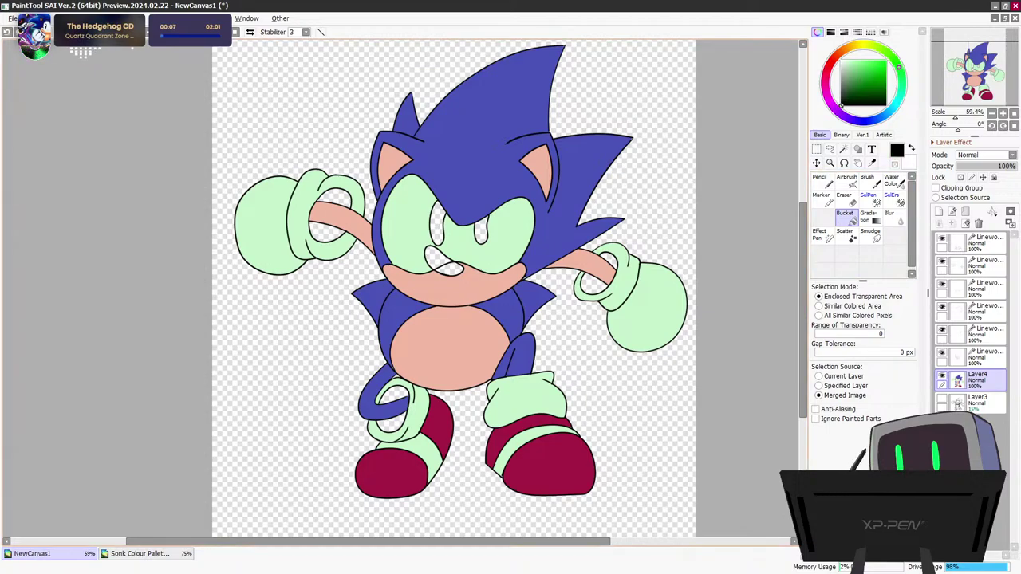
click(437, 224)
click(481, 229)
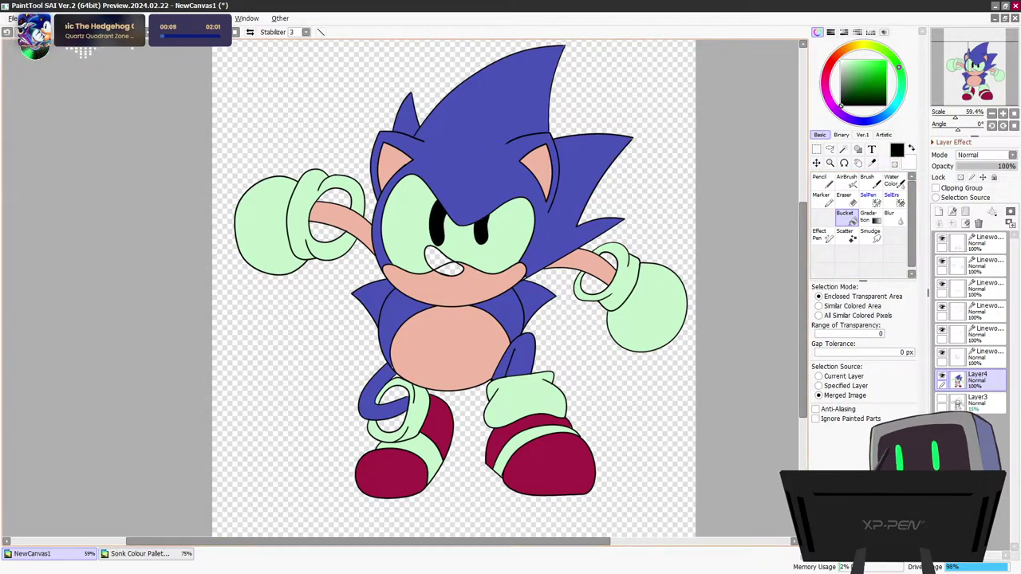
scroll(477, 206, up, 1)
click(428, 266)
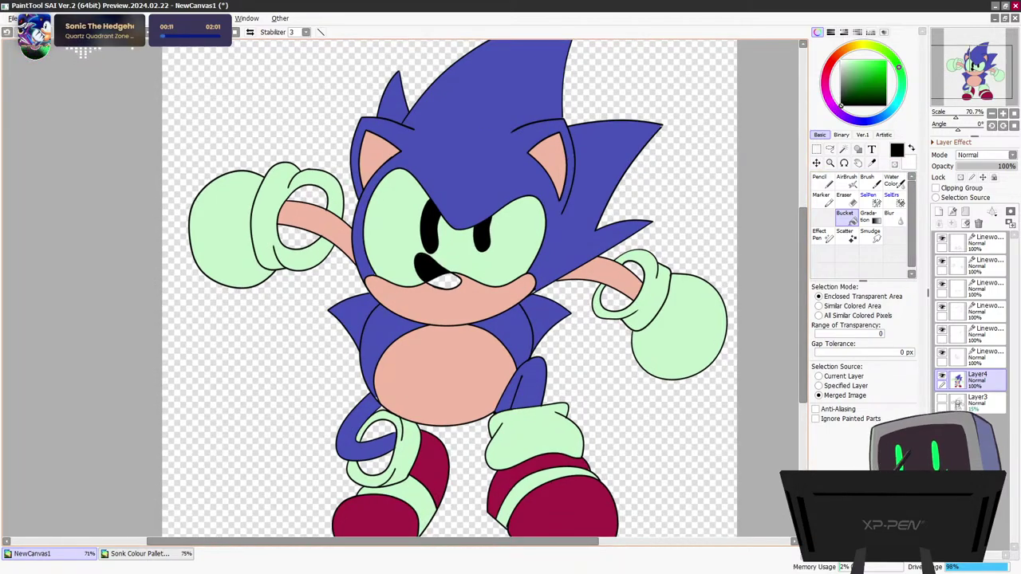
click(445, 282)
scroll(479, 211, up, 5)
scroll(482, 210, down, 4)
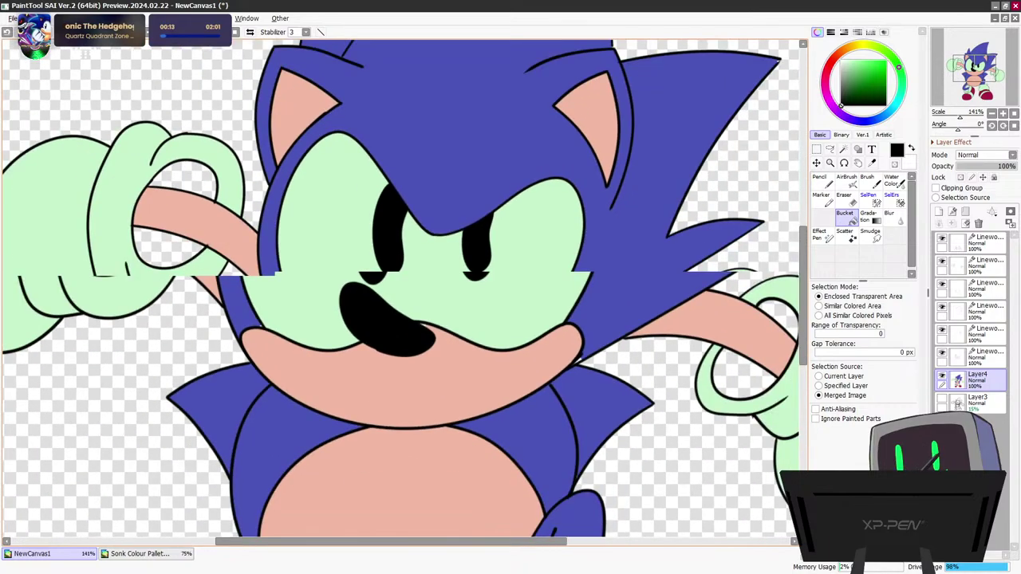
scroll(447, 263, down, 3)
scroll(447, 263, up, 2)
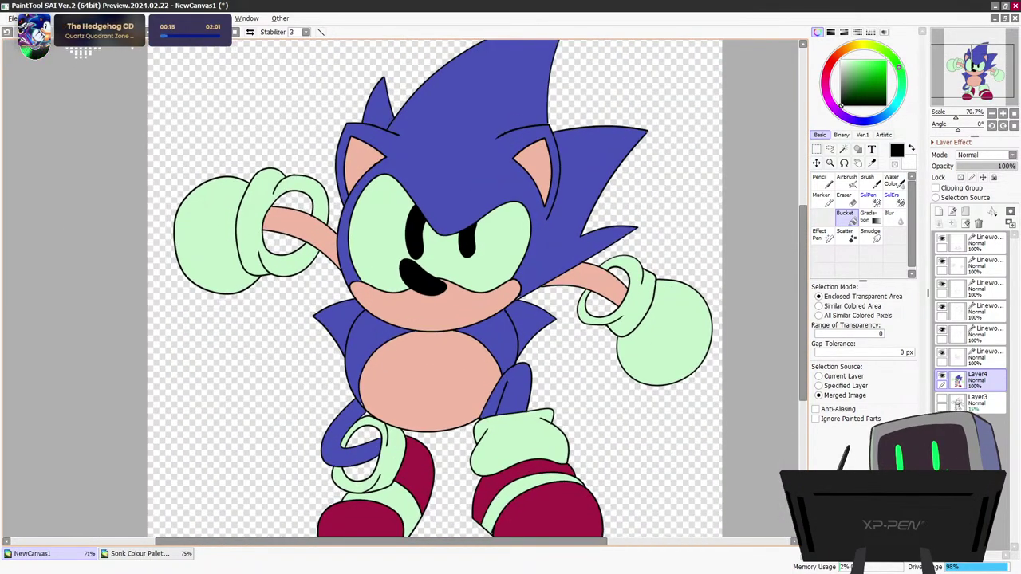
Try a dark green version of the eye colour inside the left-hand glove's cuff opening, and undo the fills
scroll(447, 263, up, 1)
right_click(447, 264)
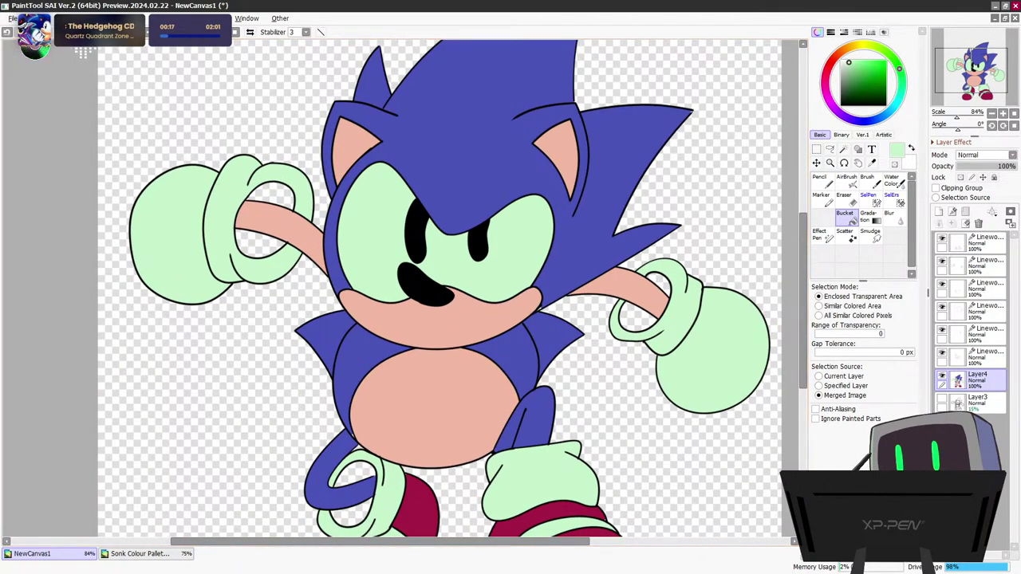
drag(849, 64, 852, 92)
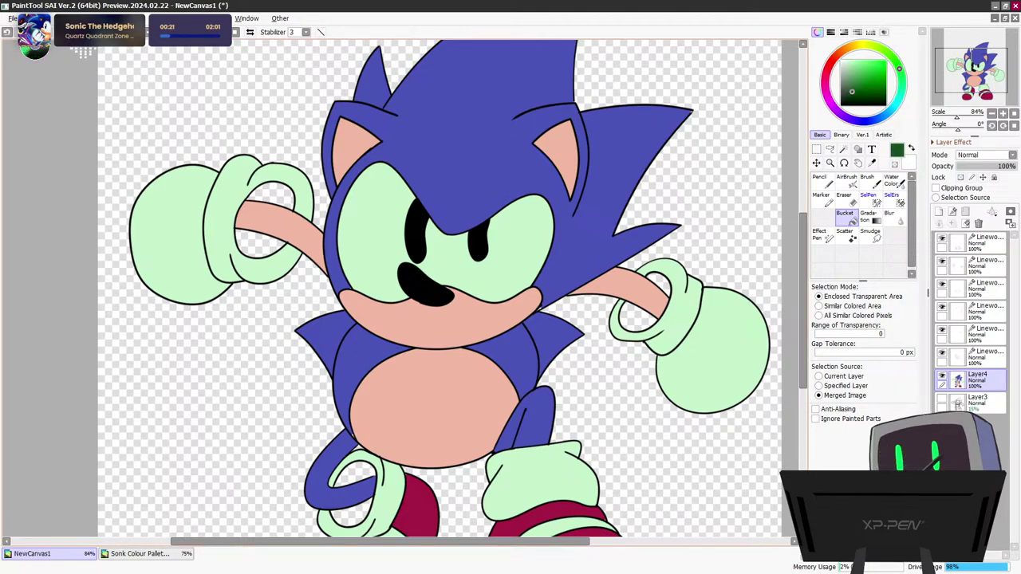
click(258, 244)
click(271, 197)
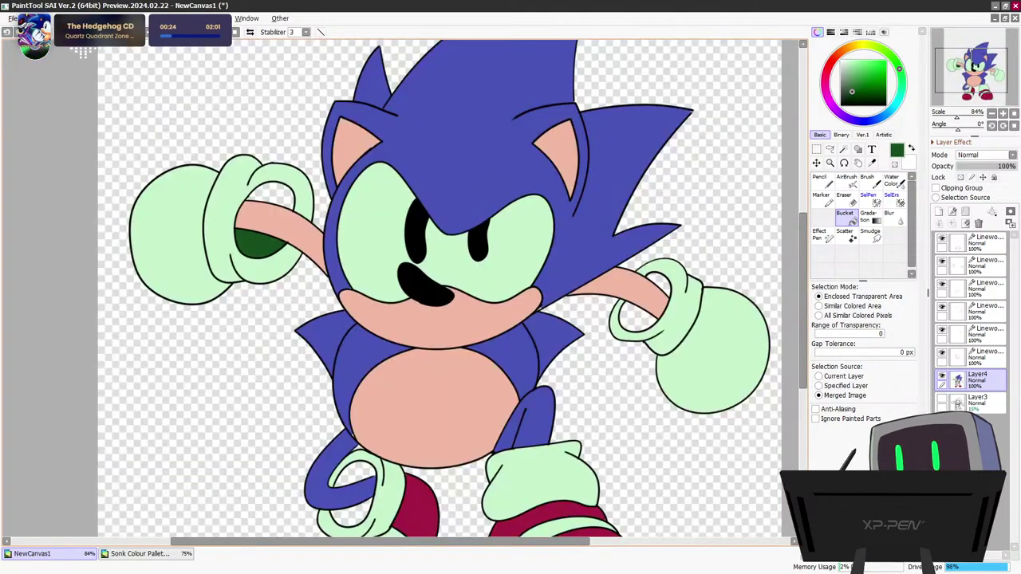
key(ctrl+z)
click(265, 220)
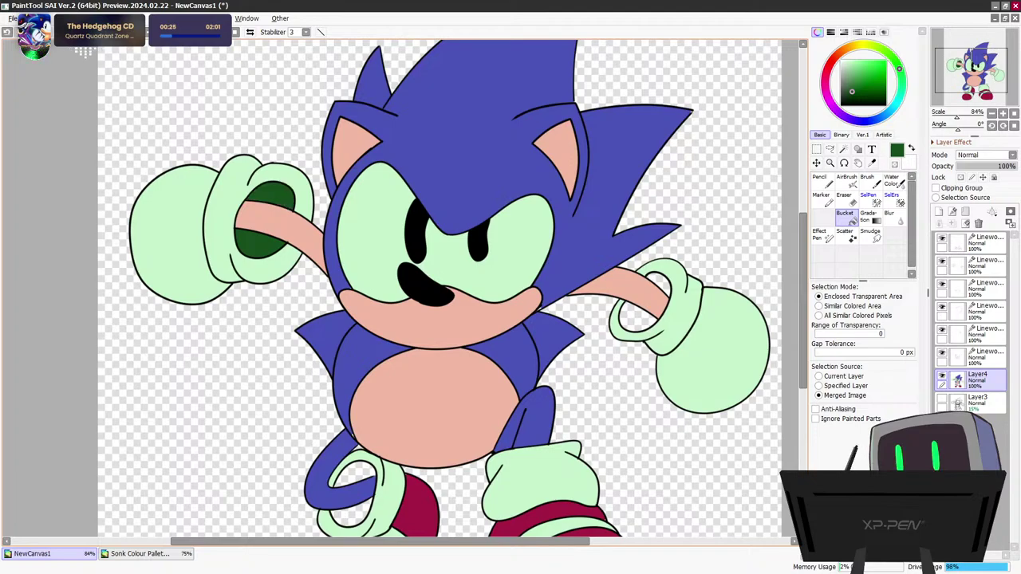
key(ctrl+z)
Fill the openings of both glove cuffs and the left-hand sock with a muted, darker shade of the gloves' light green
right_click(224, 220)
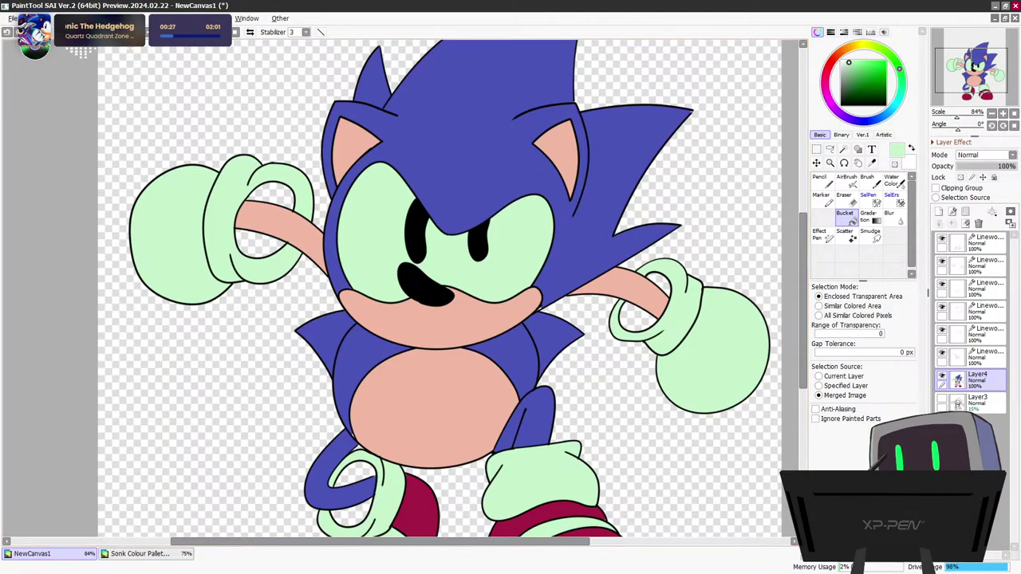
click(847, 71)
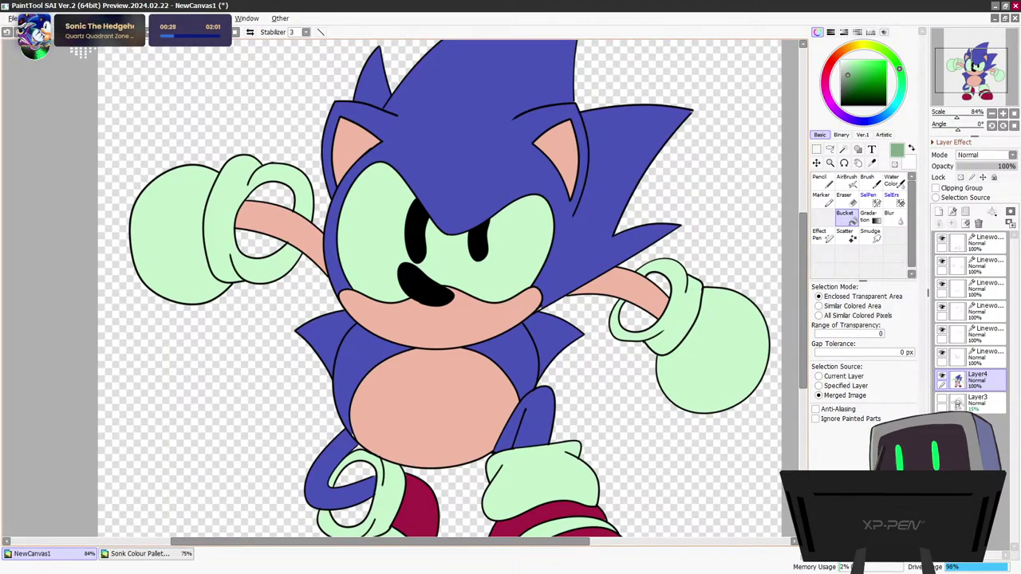
click(274, 195)
click(259, 244)
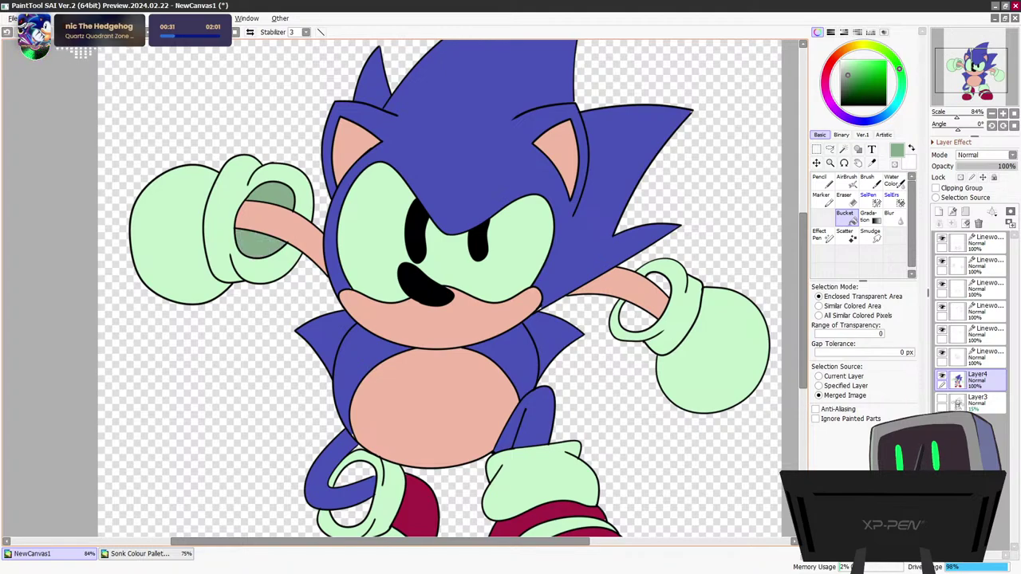
click(636, 317)
click(657, 284)
drag(803, 301, 804, 363)
click(351, 340)
click(354, 297)
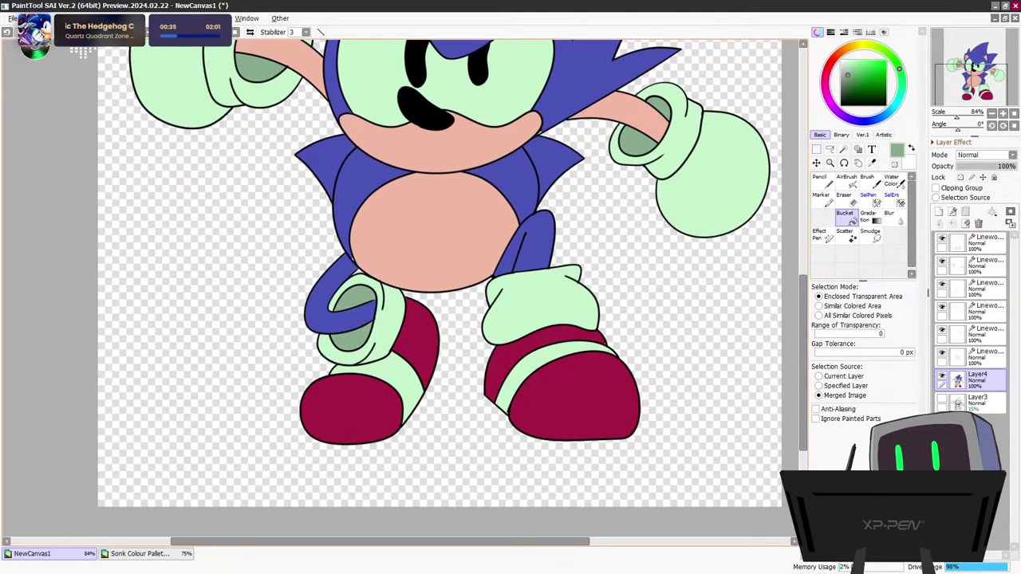
drag(803, 364, 803, 287)
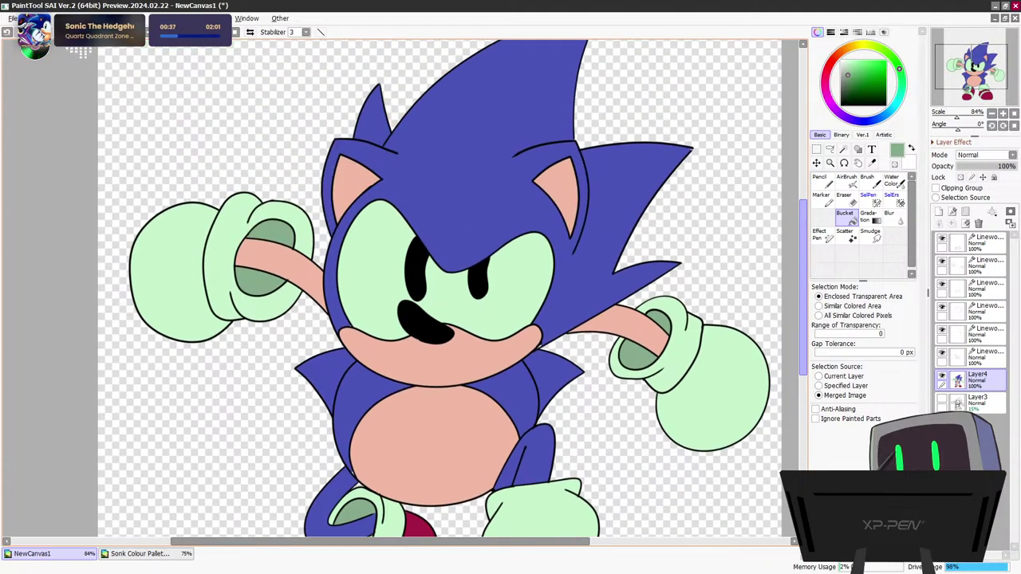
scroll(688, 334, down, 4)
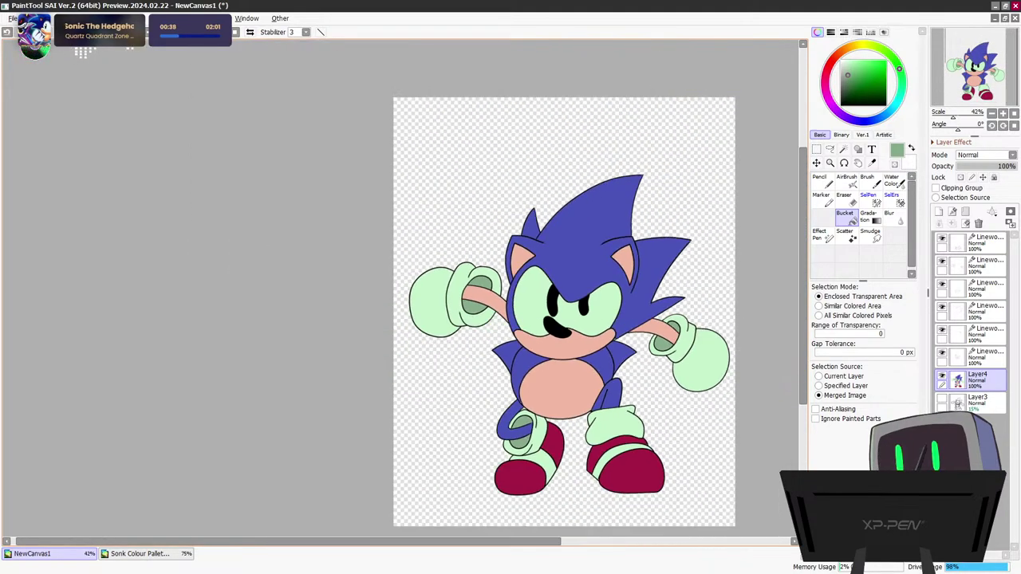
key(ctrl+plus)
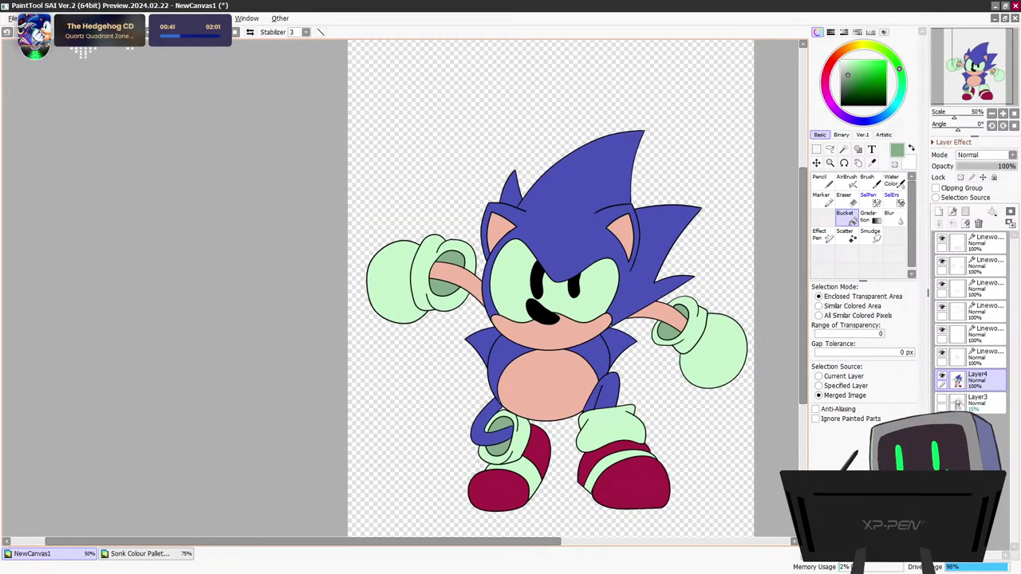
drag(303, 542, 381, 541)
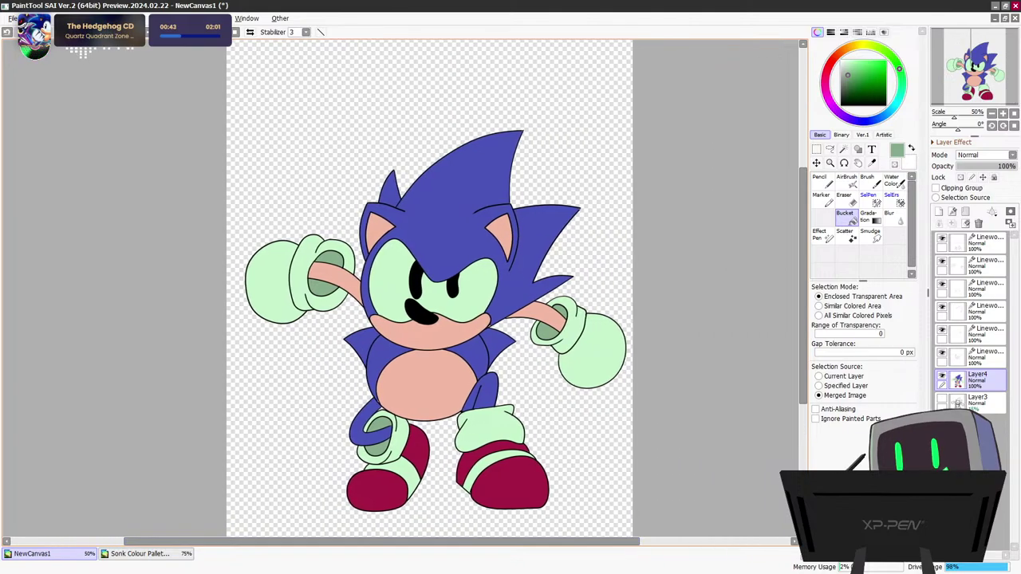
On the topmost linework layer, draw a curved black size 6 pen line across the wrist inside the right-hand glove's cuff
scroll(629, 426, up, 7)
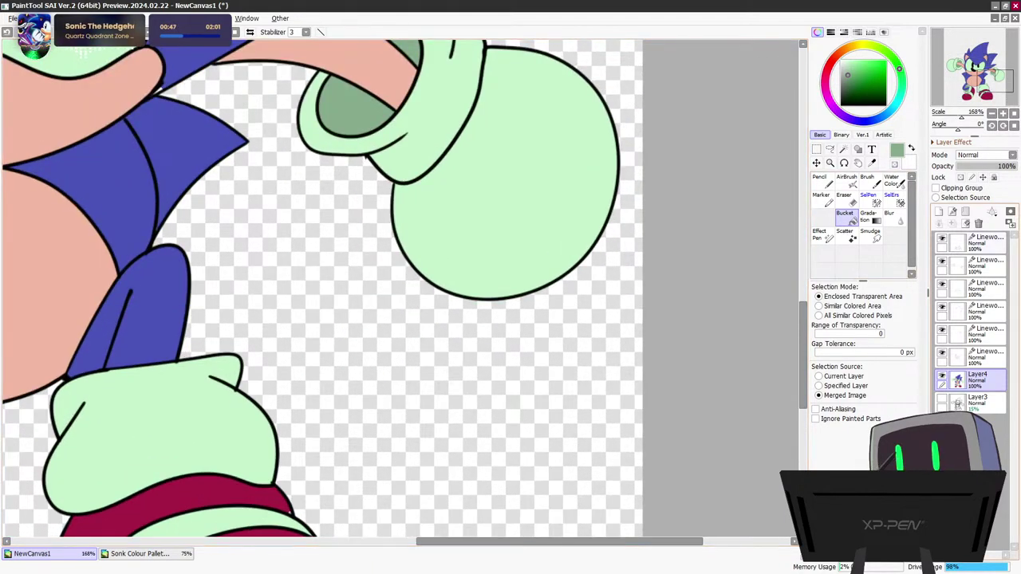
click(986, 243)
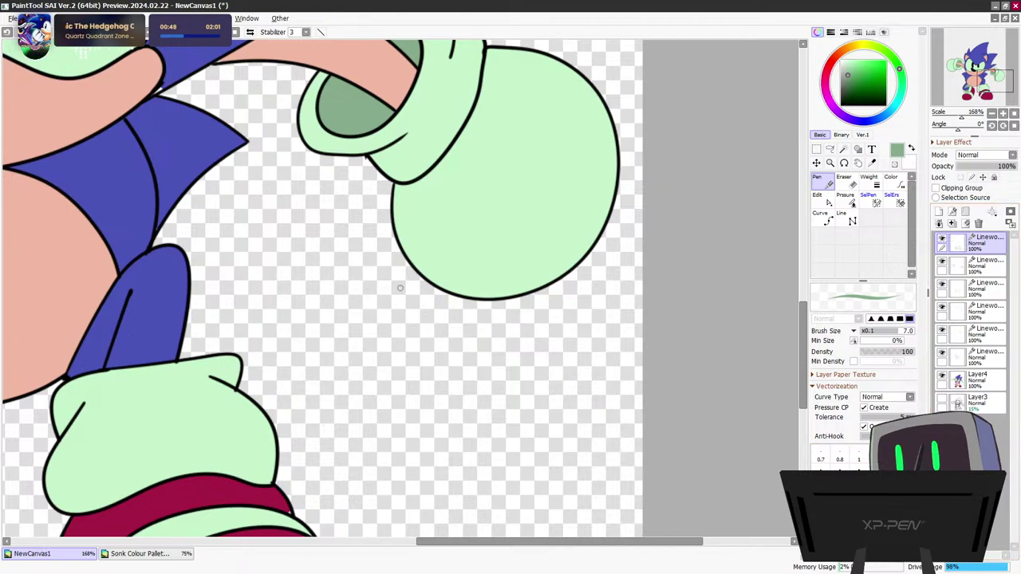
drag(803, 355, 803, 297)
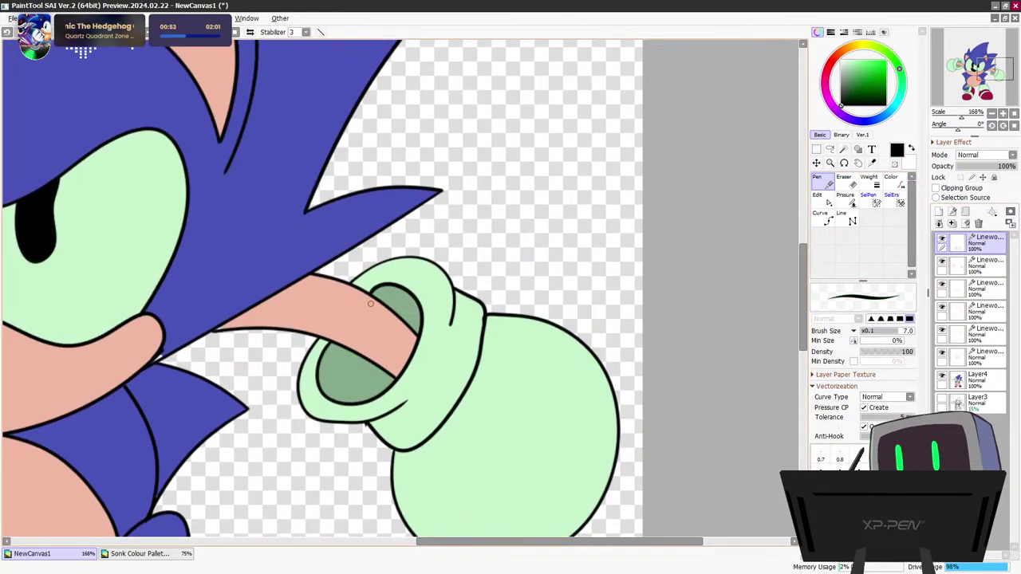
scroll(375, 308, up, 7)
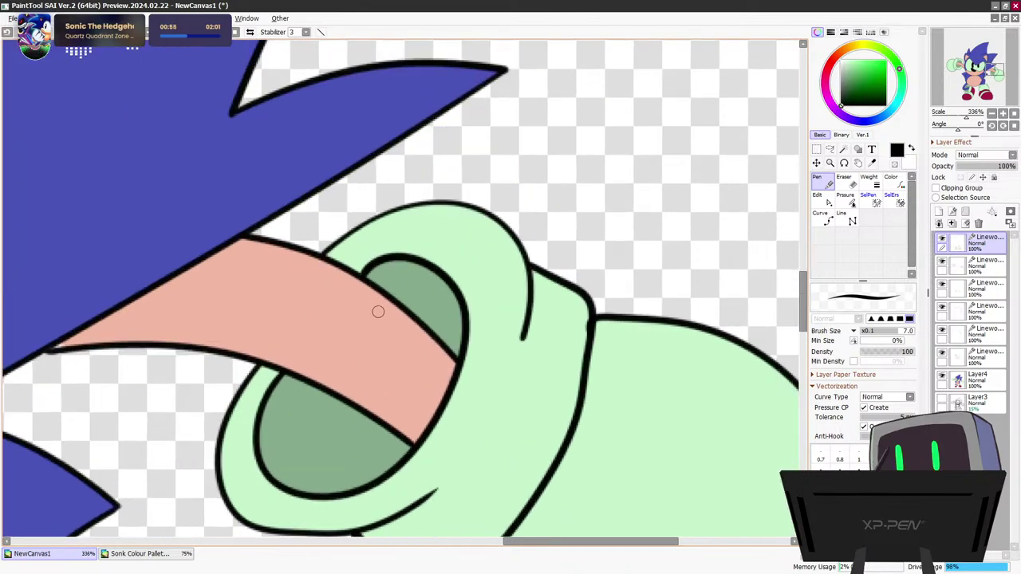
key(bracketleft)
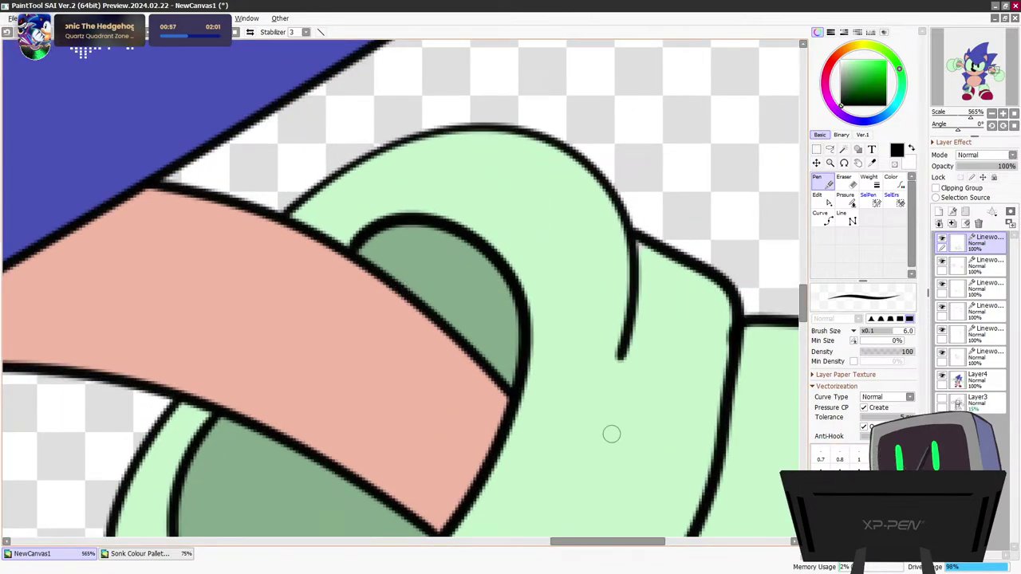
mouse_move(408, 303)
mouse_down()
mouse_move(410, 365)
mouse_move(384, 422)
mouse_move(332, 456)
mouse_up()
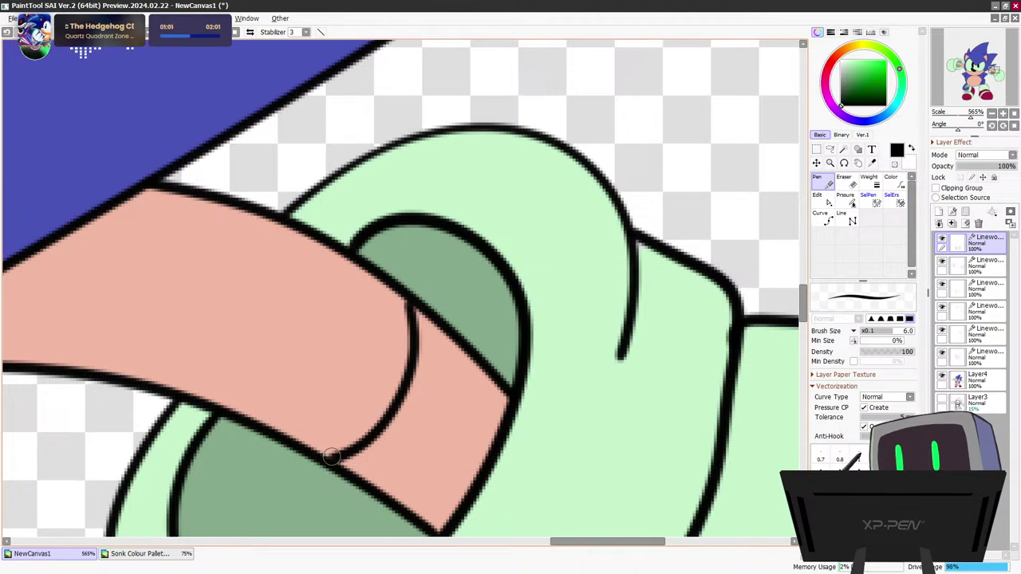
scroll(331, 456, down, 9)
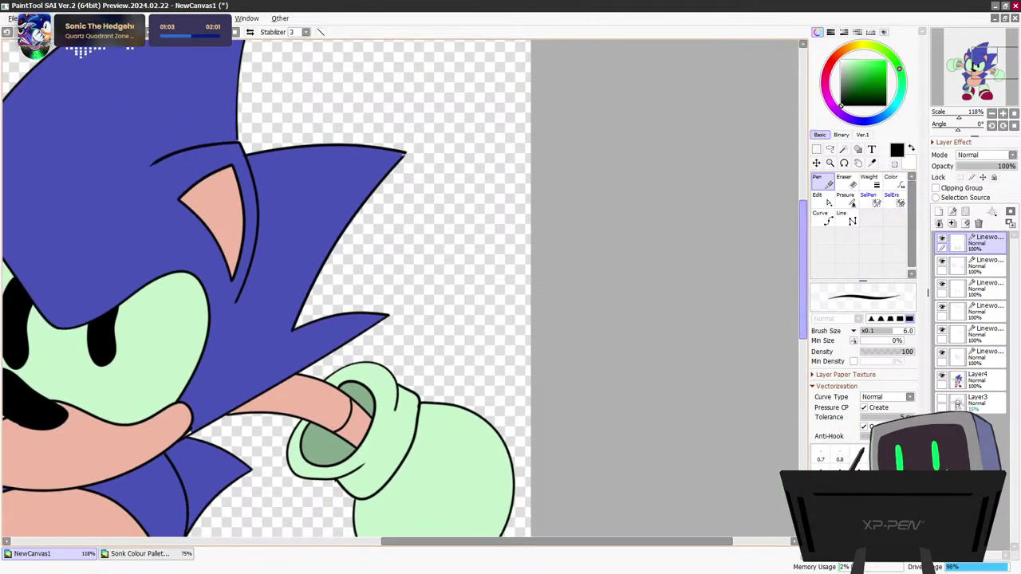
Draw a curved black size 6 pen line across the blue leg inside the left-hand sock's opening
drag(803, 271, 803, 367)
drag(568, 542, 351, 541)
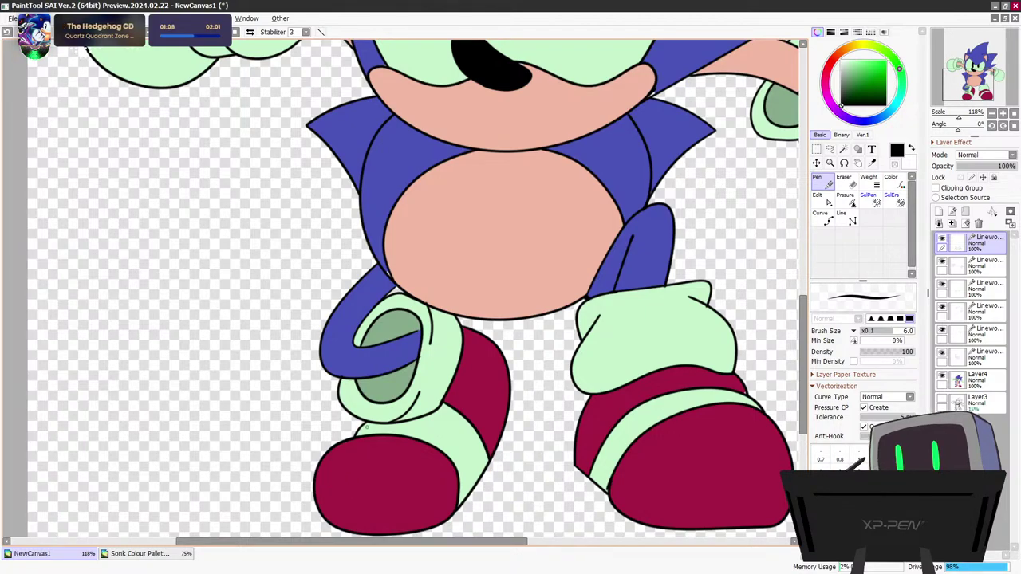
scroll(401, 398, up, 8)
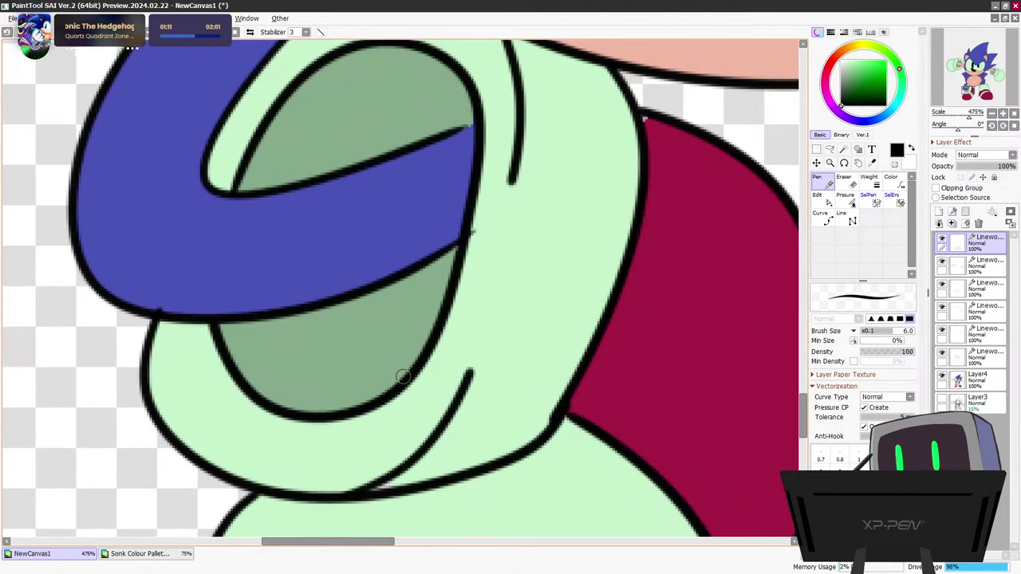
mouse_move(375, 166)
mouse_down()
mouse_move(407, 194)
mouse_move(403, 278)
mouse_up()
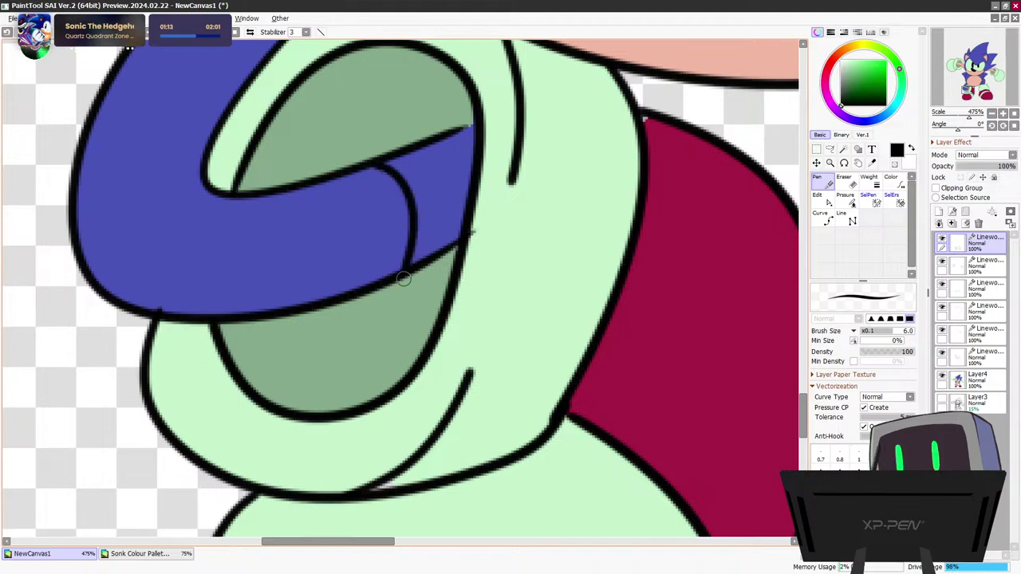
Draw a curved black size 6 pen line across the wrist inside the left-hand glove's cuff
scroll(410, 230, down, 4)
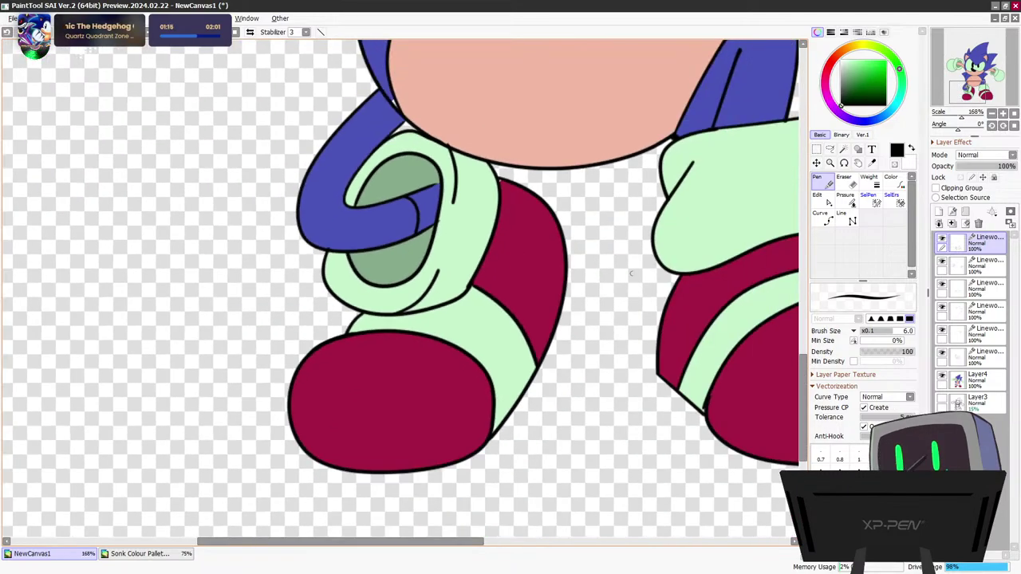
drag(803, 378, 803, 253)
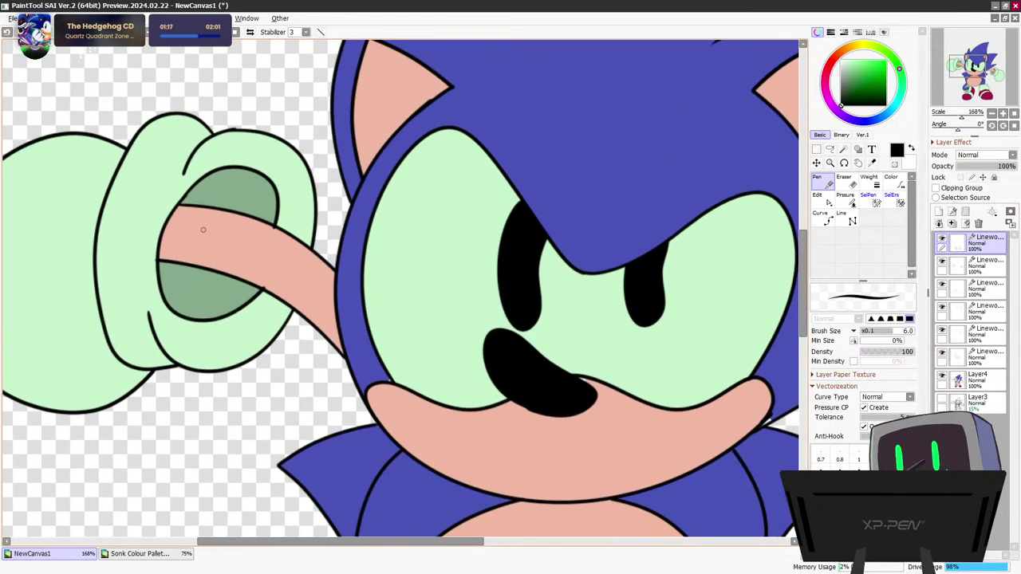
scroll(203, 229, up, 3)
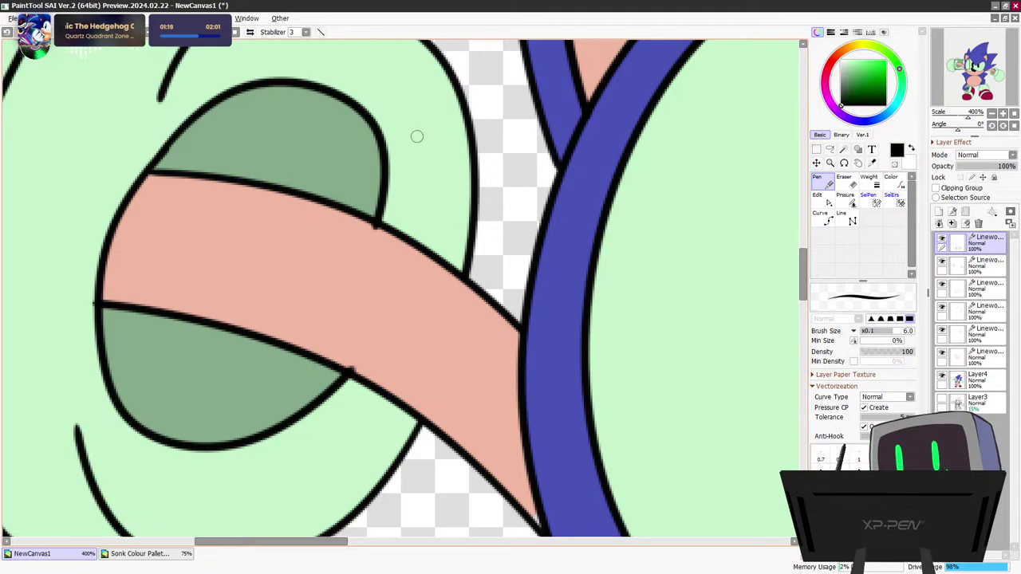
mouse_move(247, 184)
mouse_down()
mouse_move(209, 268)
mouse_move(216, 319)
mouse_up()
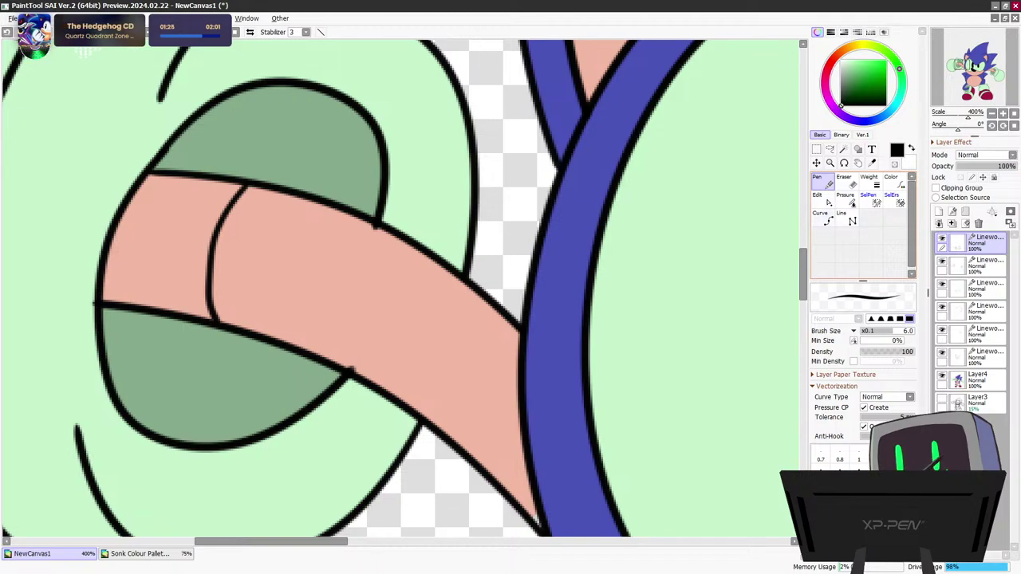
Recolour the wrist lines inside both glove cuffs with a darker, muted shade of the arm's skin colour
click(891, 182)
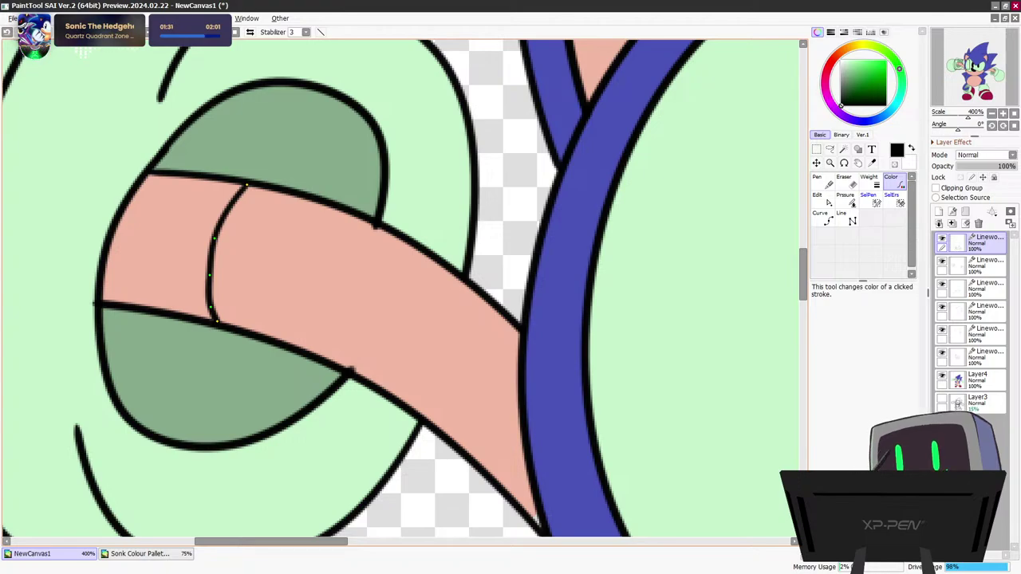
right_click(263, 255)
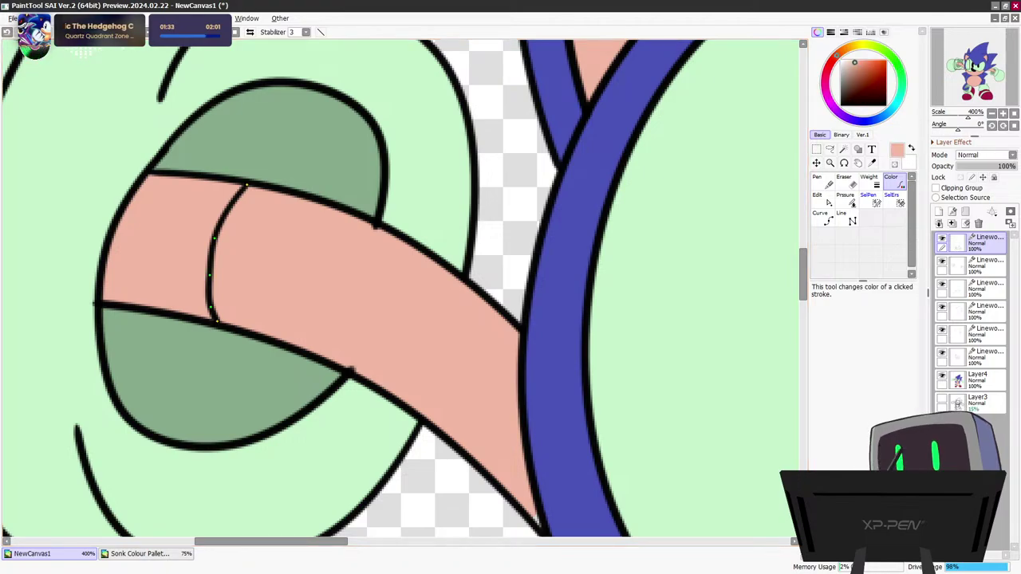
click(855, 74)
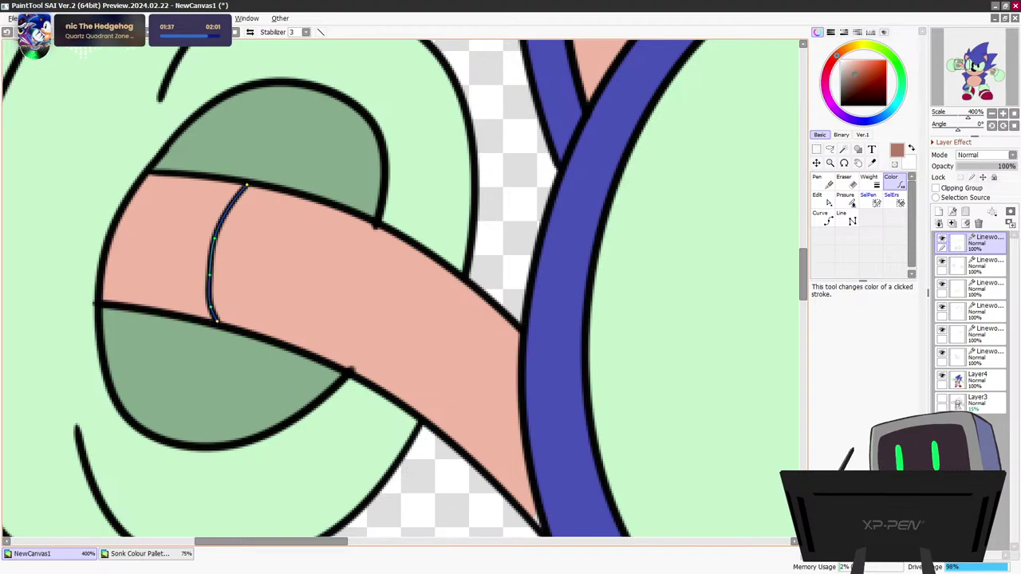
click(211, 263)
scroll(411, 343, down, 6)
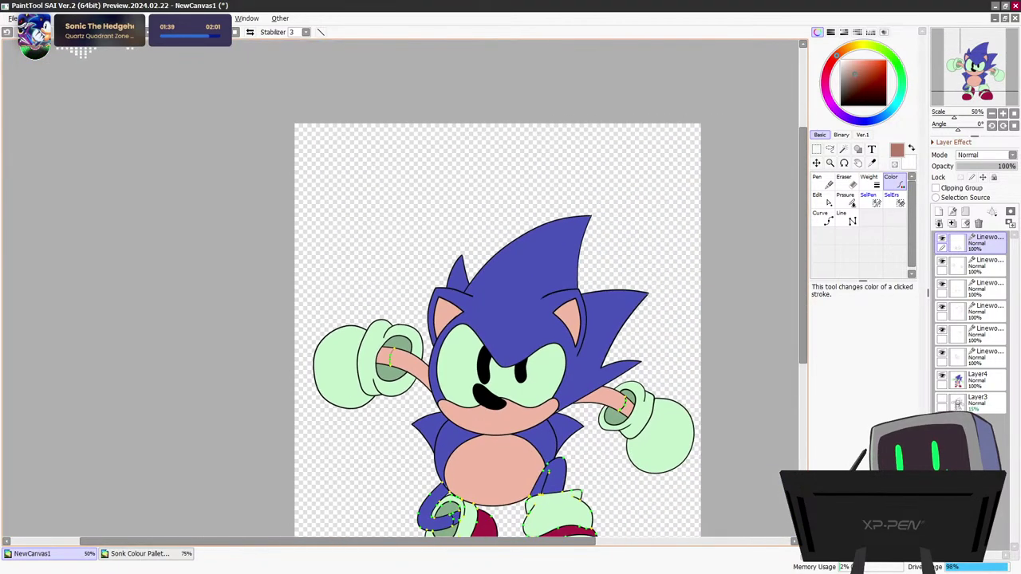
scroll(642, 406, up, 15)
click(430, 416)
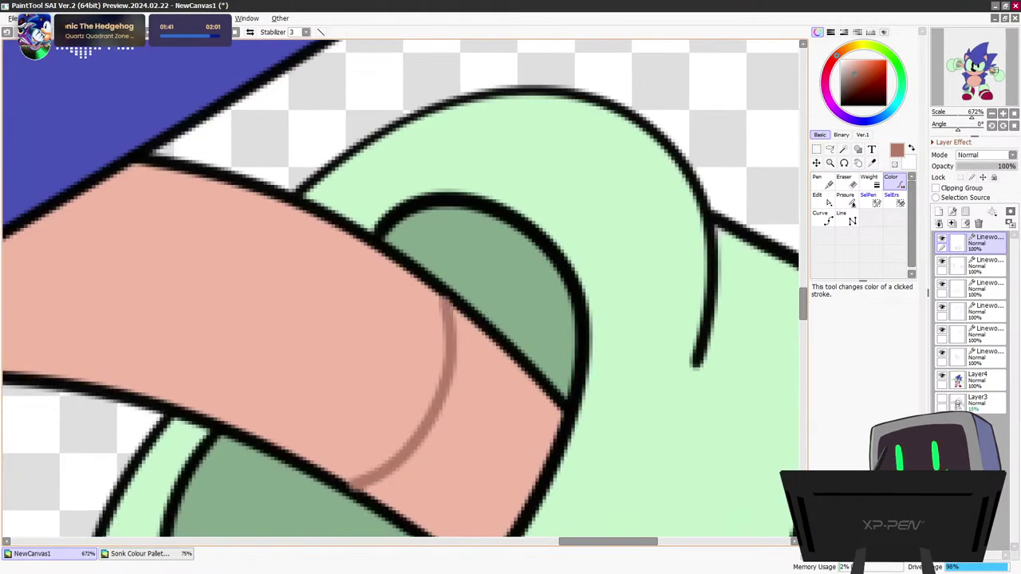
Recolour the curved line on the leg inside the left-hand sock with a darker shade of the leg's blue
scroll(433, 419, down, 14)
scroll(384, 417, down, 5)
scroll(400, 290, up, 4)
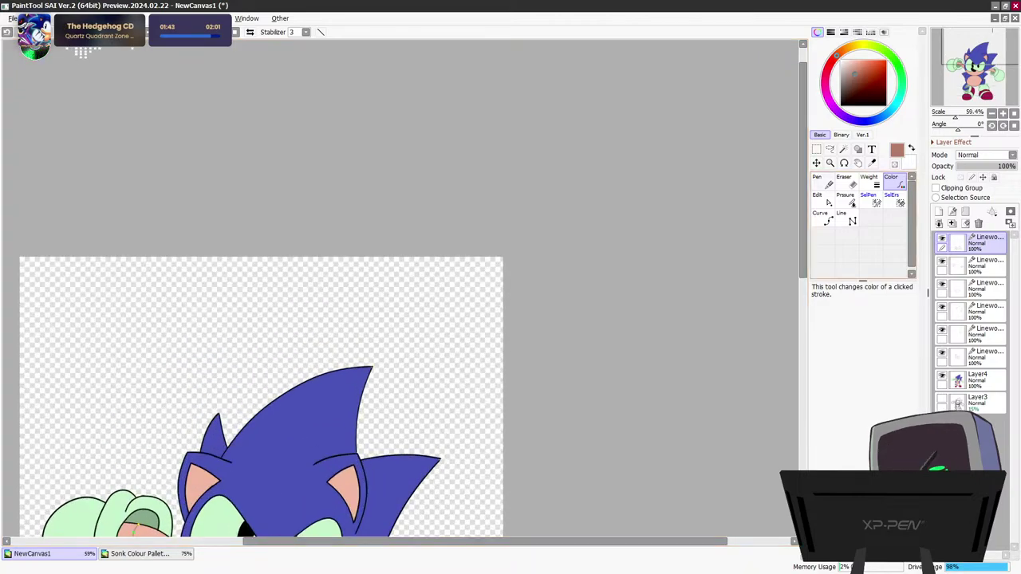
scroll(261, 287, down, 5)
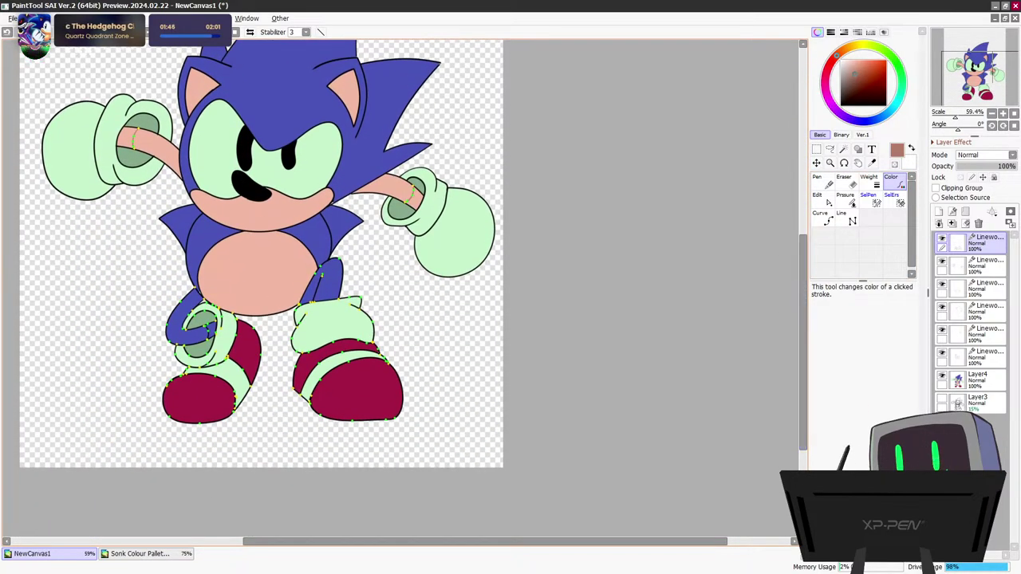
right_click(322, 276)
scroll(170, 359, up, 10)
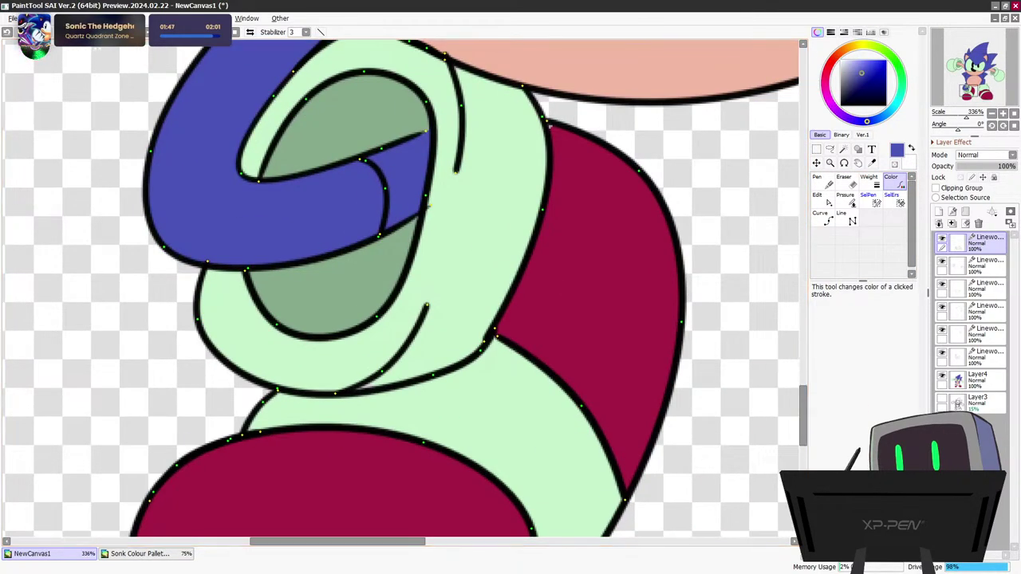
click(319, 336)
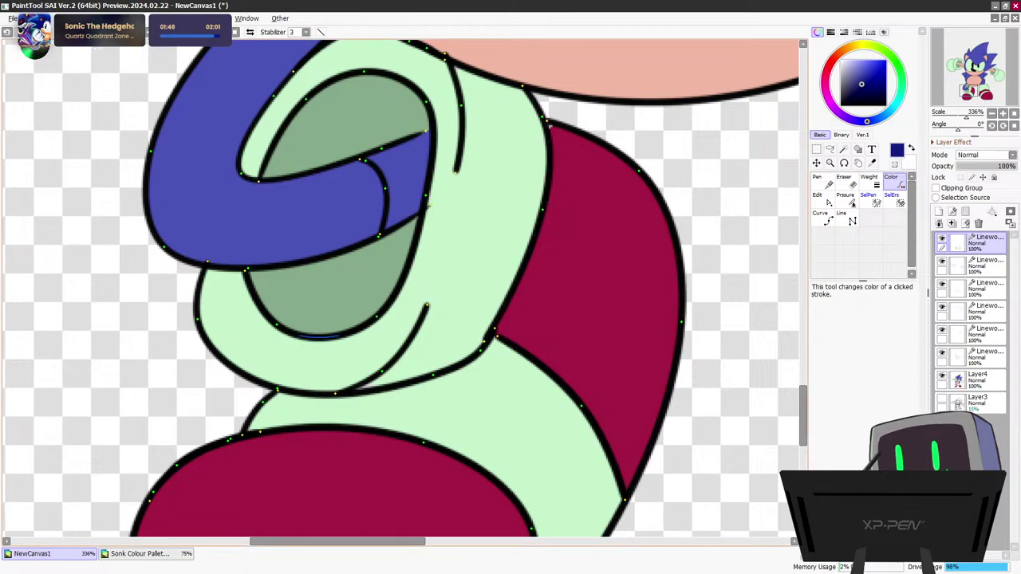
click(382, 199)
Add a layer above Layer4 and paint the leg's inner end inside the left-hand sock dark blue with a size 12 pencil
scroll(545, 192, down, 5)
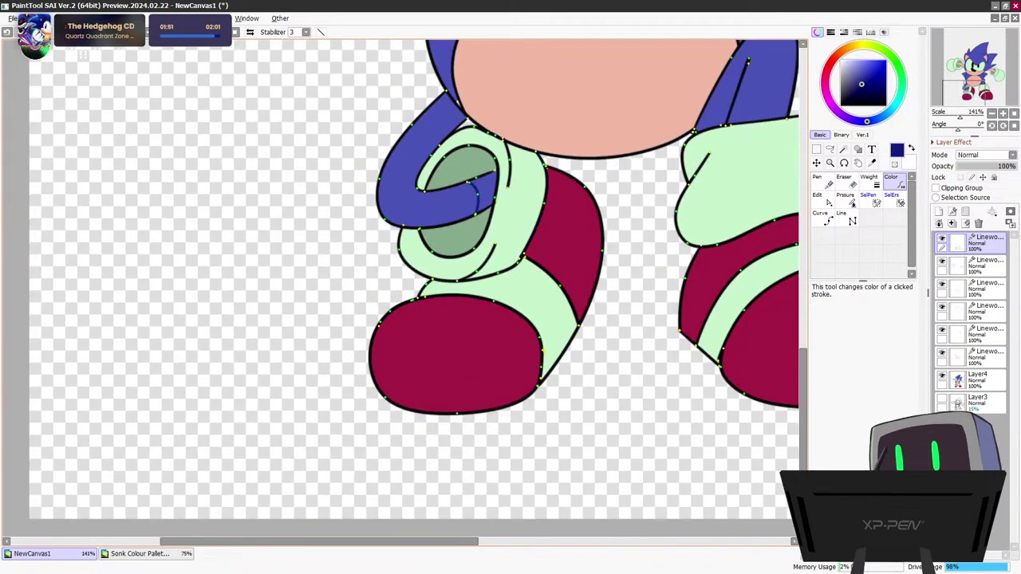
scroll(545, 193, down, 2)
scroll(545, 192, up, 3)
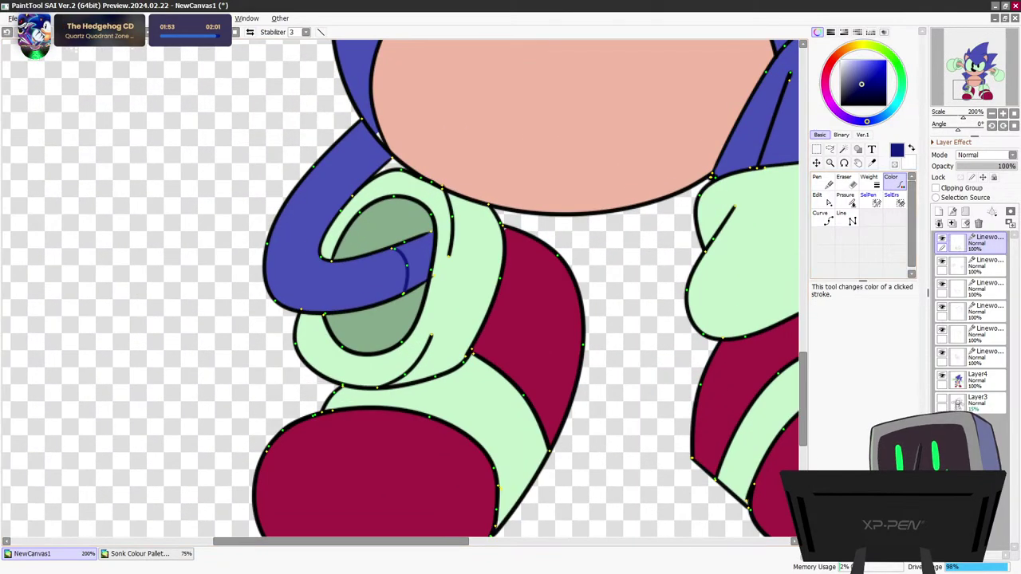
scroll(544, 192, up, 2)
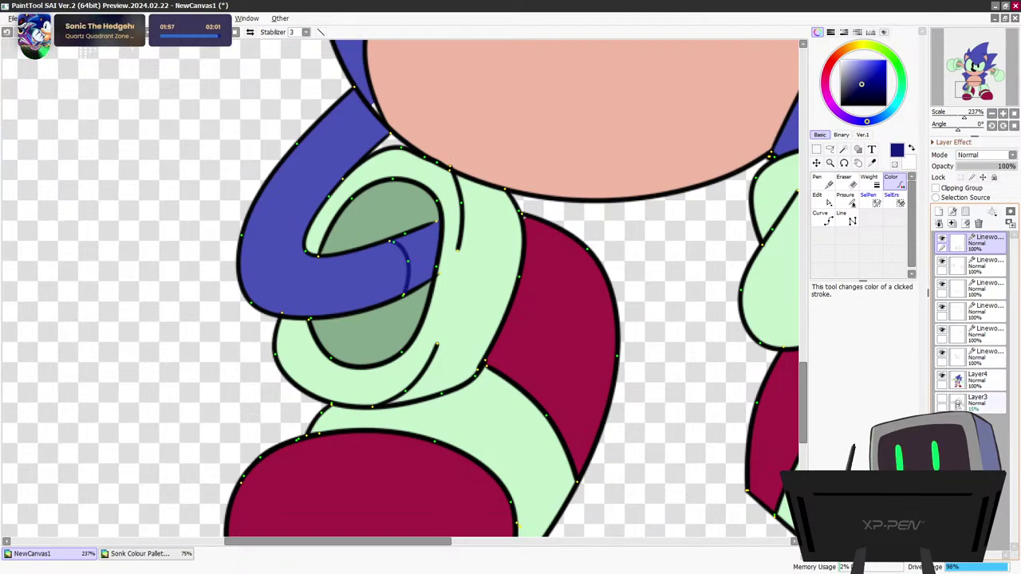
click(978, 381)
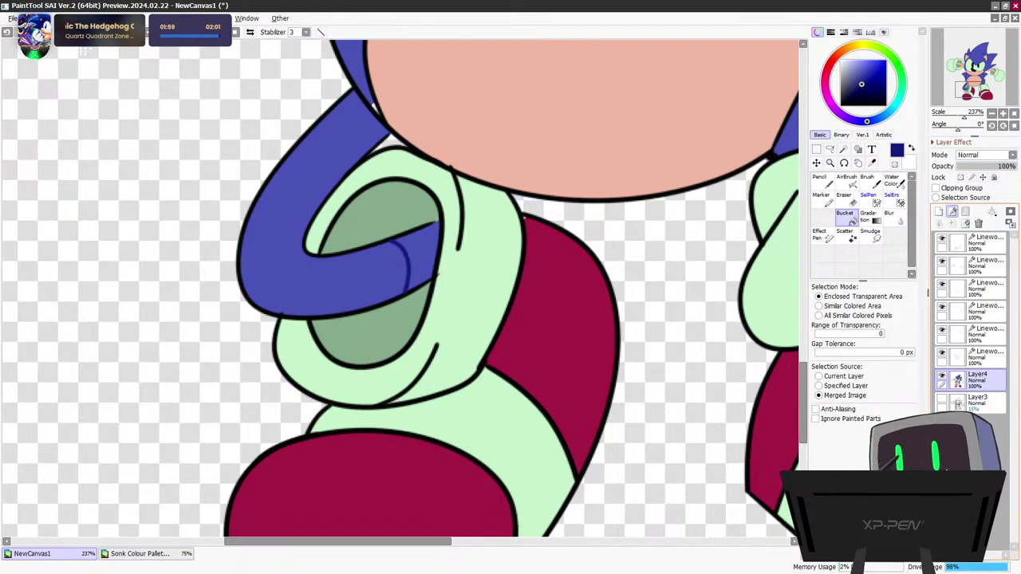
click(939, 212)
key(n)
scroll(402, 280, up, 5)
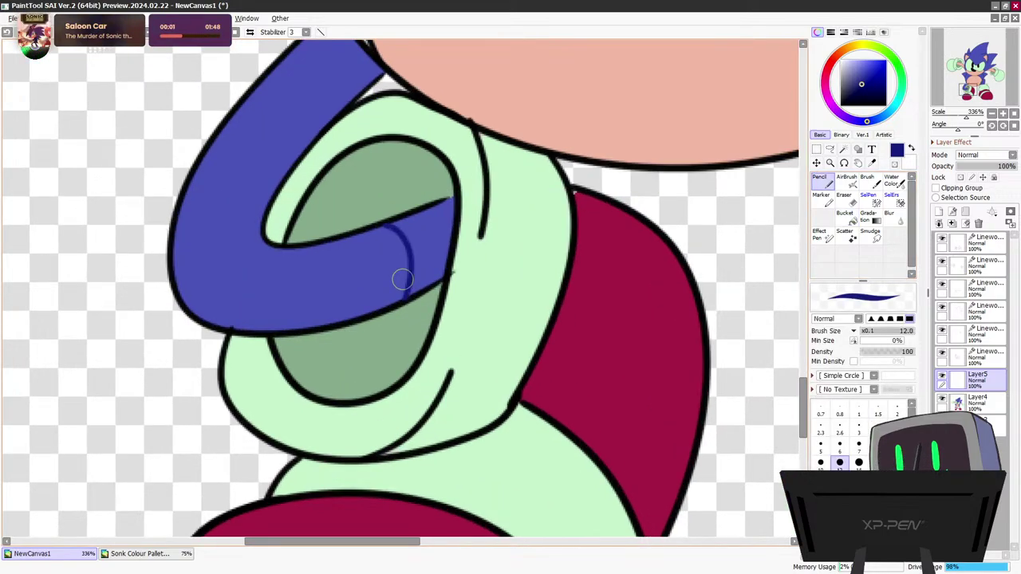
scroll(402, 281, up, 1)
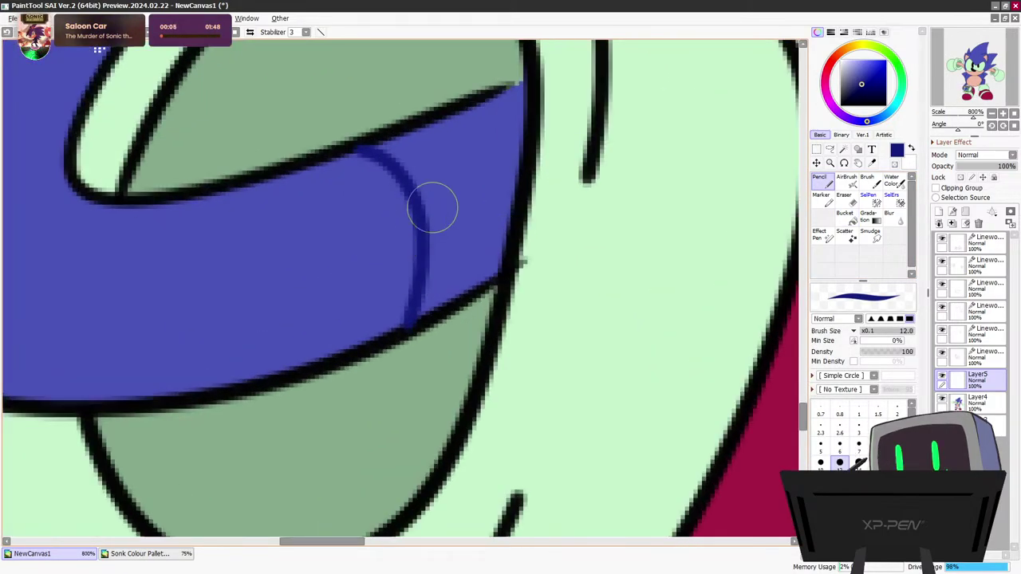
mouse_move(449, 141)
mouse_down()
mouse_move(383, 150)
mouse_move(421, 183)
mouse_move(449, 179)
mouse_move(434, 199)
mouse_move(431, 282)
mouse_move(437, 274)
mouse_move(422, 312)
mouse_move(459, 270)
mouse_move(485, 261)
mouse_move(522, 93)
mouse_move(460, 135)
mouse_move(472, 121)
mouse_move(485, 135)
mouse_move(456, 255)
mouse_move(457, 182)
mouse_move(513, 136)
mouse_up()
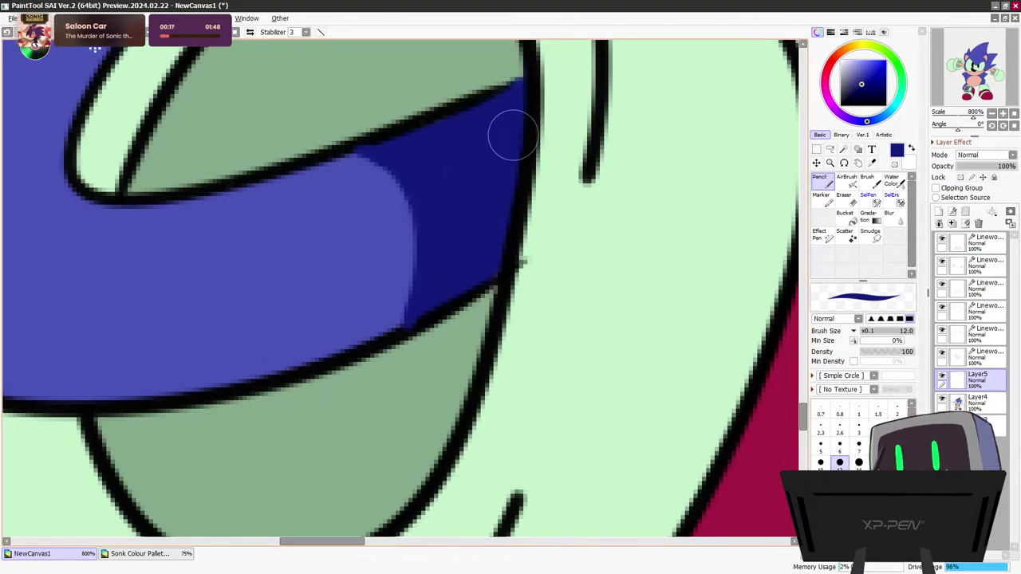
Pick the left-hand wrist line's darker skin colour and paint the arm's inner end inside that glove's cuff with the size 12 pencil
scroll(264, 164, down, 4)
scroll(270, 227, down, 3)
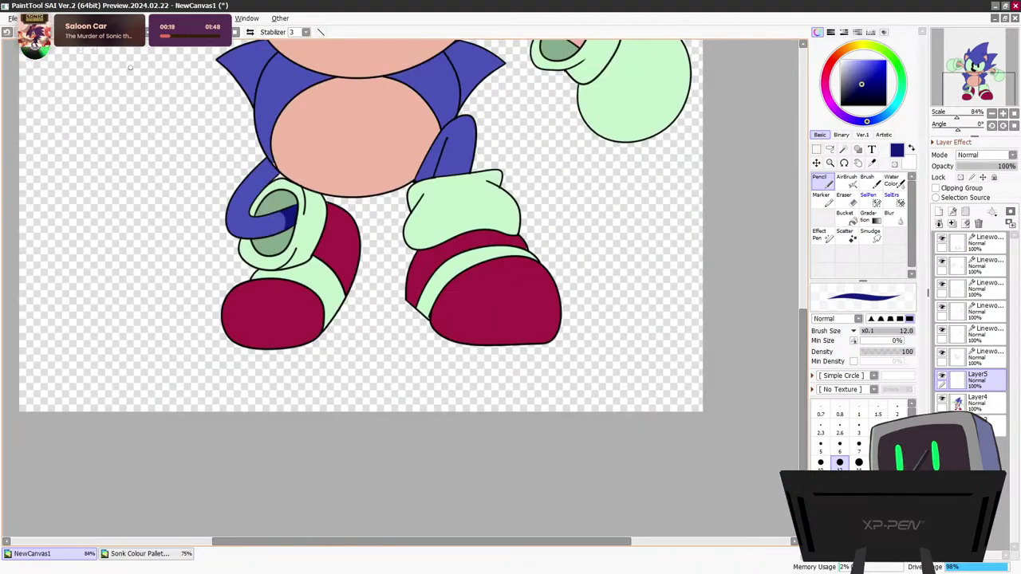
scroll(130, 68, up, 3)
drag(803, 359, 804, 254)
scroll(203, 280, up, 6)
scroll(191, 285, up, 3)
right_click(176, 312)
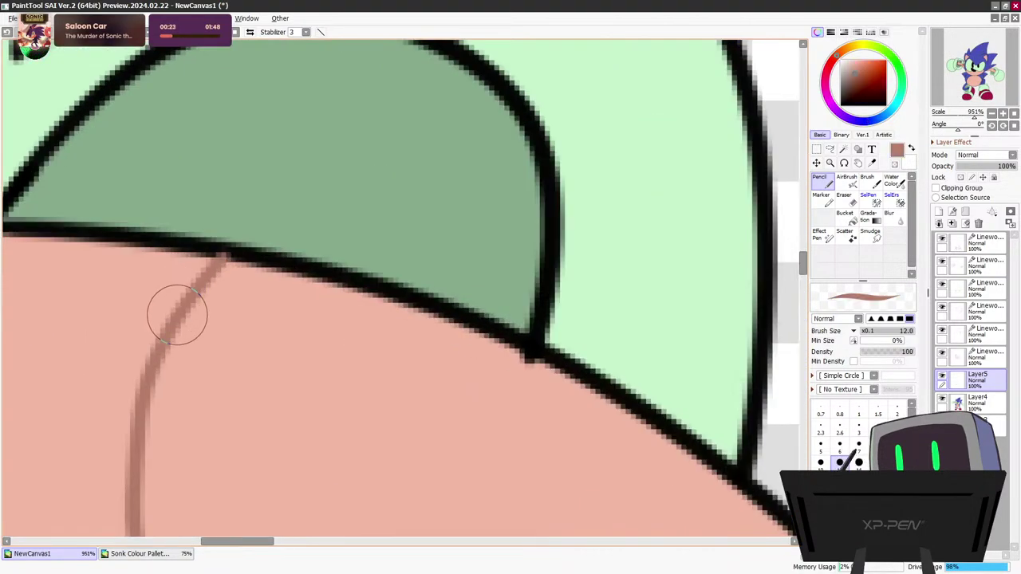
scroll(125, 335, down, 4)
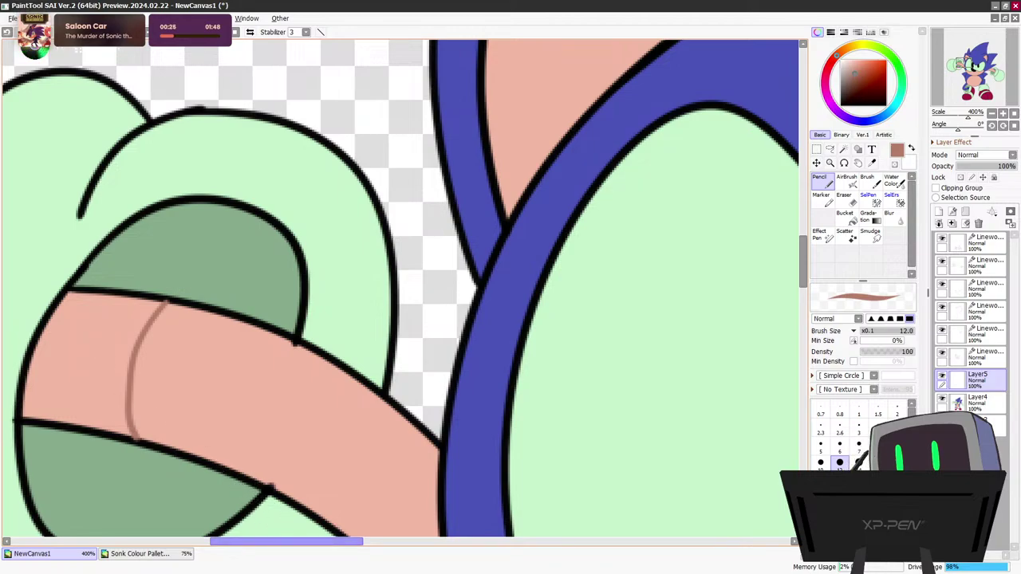
scroll(252, 506, left, 3)
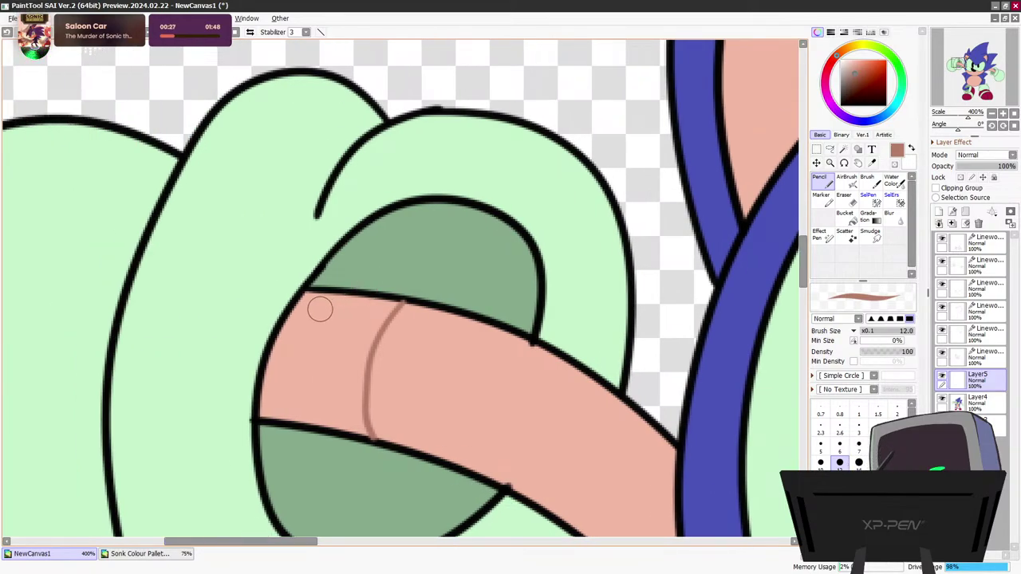
mouse_move(319, 305)
mouse_down()
mouse_move(291, 349)
mouse_move(303, 309)
mouse_move(292, 327)
mouse_move(265, 408)
mouse_move(315, 416)
mouse_move(312, 400)
mouse_move(266, 408)
mouse_move(309, 299)
mouse_move(388, 306)
mouse_move(356, 388)
mouse_up()
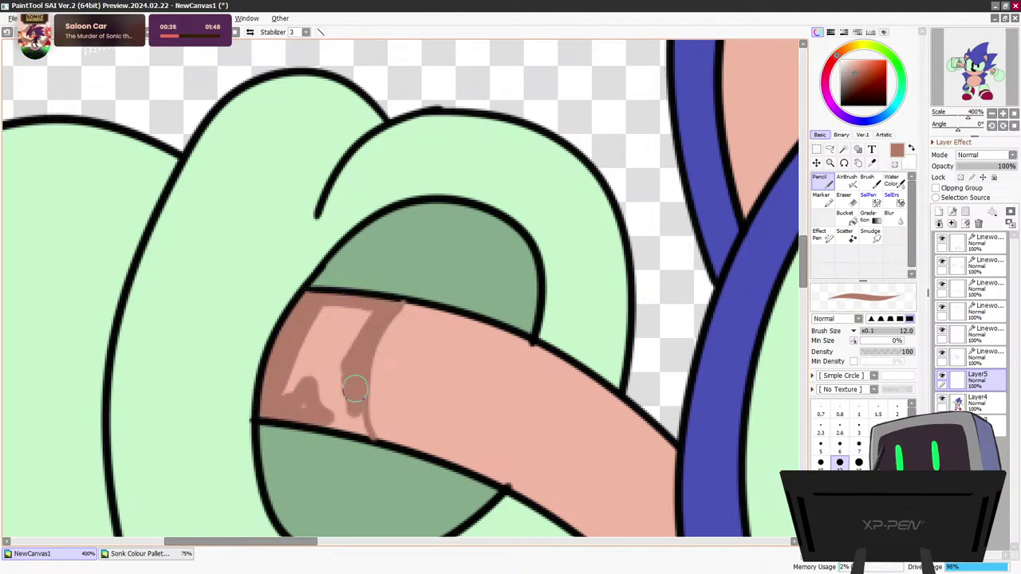
mouse_move(358, 431)
mouse_down()
mouse_move(346, 401)
mouse_move(327, 419)
mouse_move(312, 407)
mouse_move(305, 368)
mouse_move(286, 383)
mouse_move(359, 315)
mouse_up()
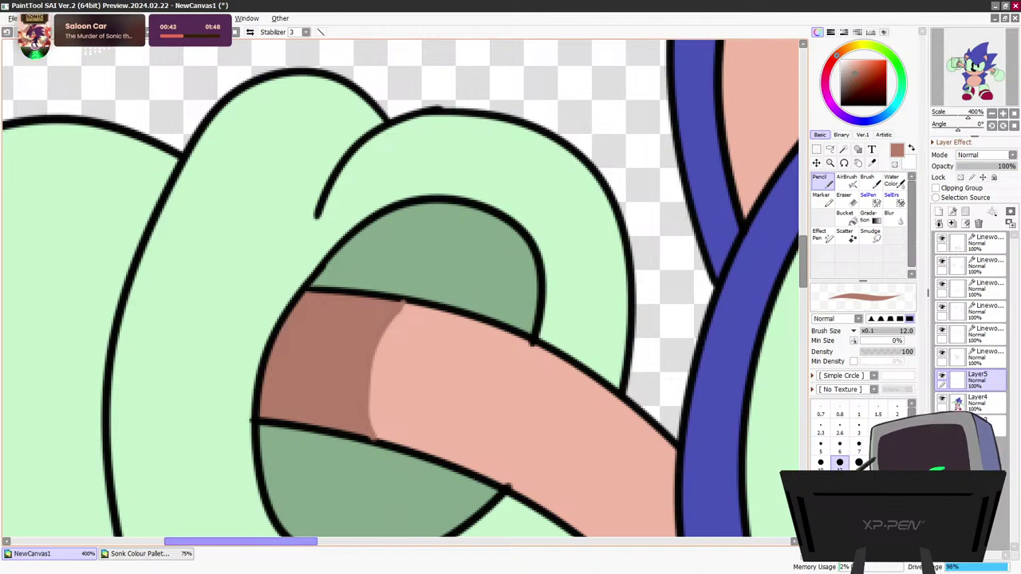
Paint the arm's inner end inside the right-hand glove's cuff with the same darker skin colour, up to the wrist line
drag(239, 542, 611, 541)
drag(803, 262, 803, 308)
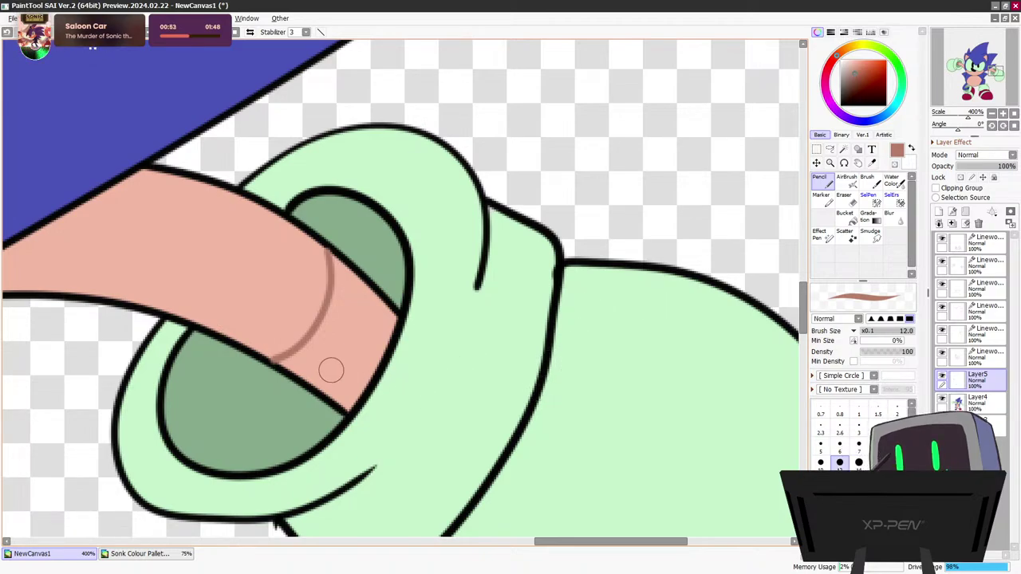
mouse_move(283, 363)
mouse_down()
mouse_move(336, 304)
mouse_move(334, 259)
mouse_move(364, 325)
mouse_up()
mouse_move(361, 287)
mouse_down()
mouse_move(389, 324)
mouse_move(347, 406)
mouse_move(308, 374)
mouse_move(319, 373)
mouse_move(310, 364)
mouse_move(301, 368)
mouse_move(331, 373)
mouse_move(339, 341)
mouse_move(356, 342)
mouse_move(373, 318)
mouse_move(362, 344)
mouse_up()
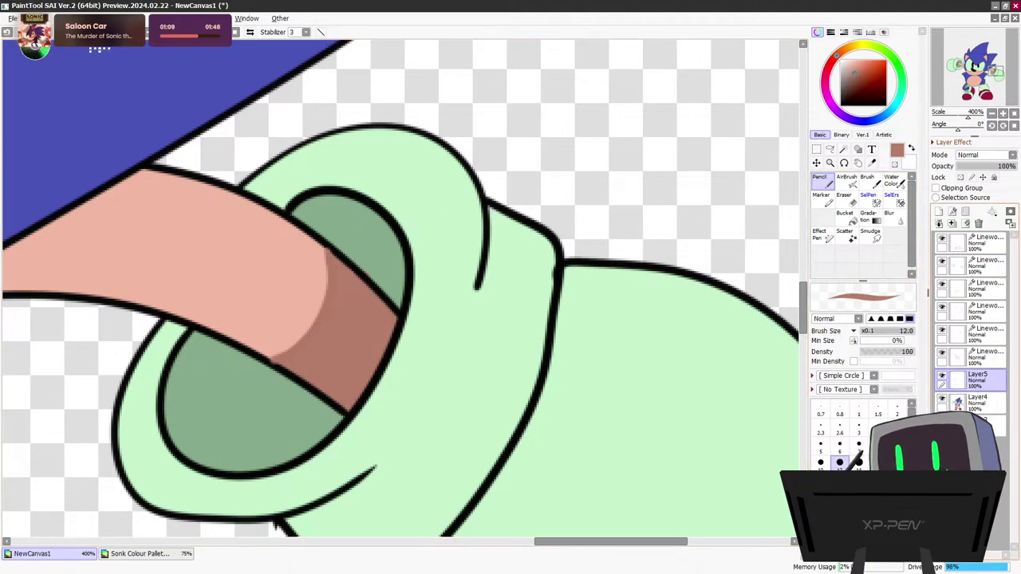
Identify the wrist lines' linework layer by toggling layer visibility and nudge the lines' end points inside both gloves towards the arm outlines
click(986, 243)
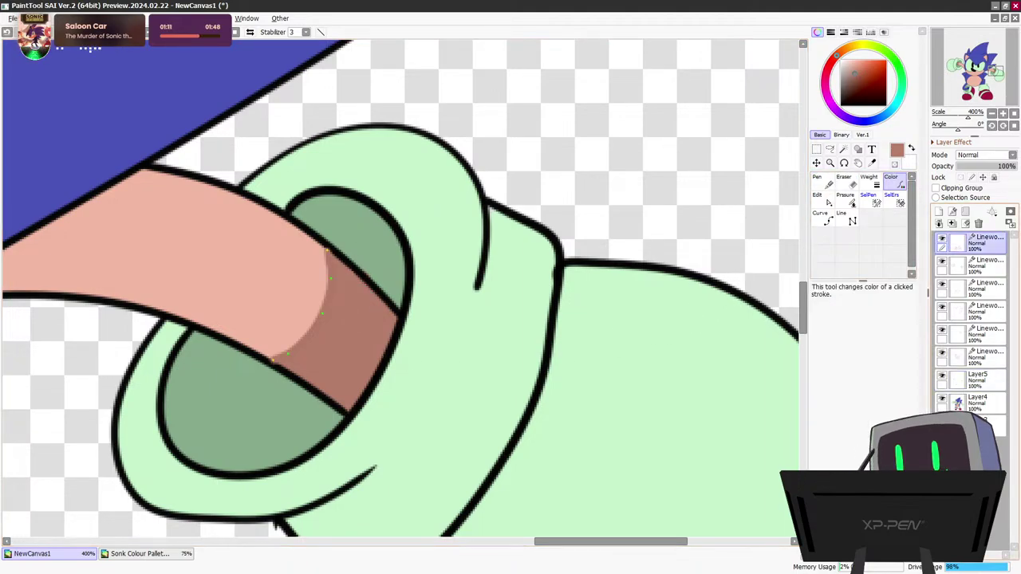
click(942, 262)
click(942, 261)
click(942, 239)
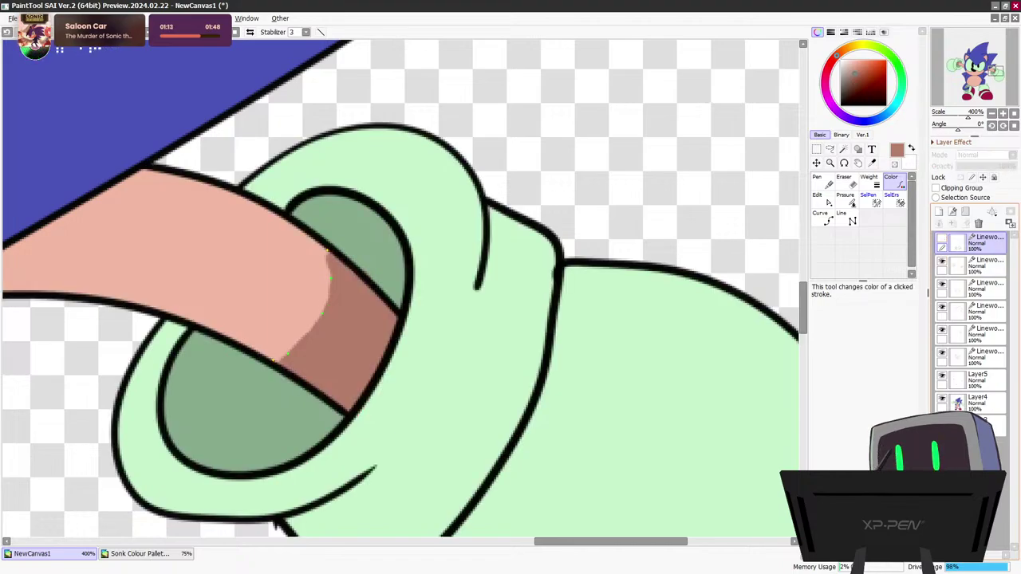
click(942, 238)
click(823, 199)
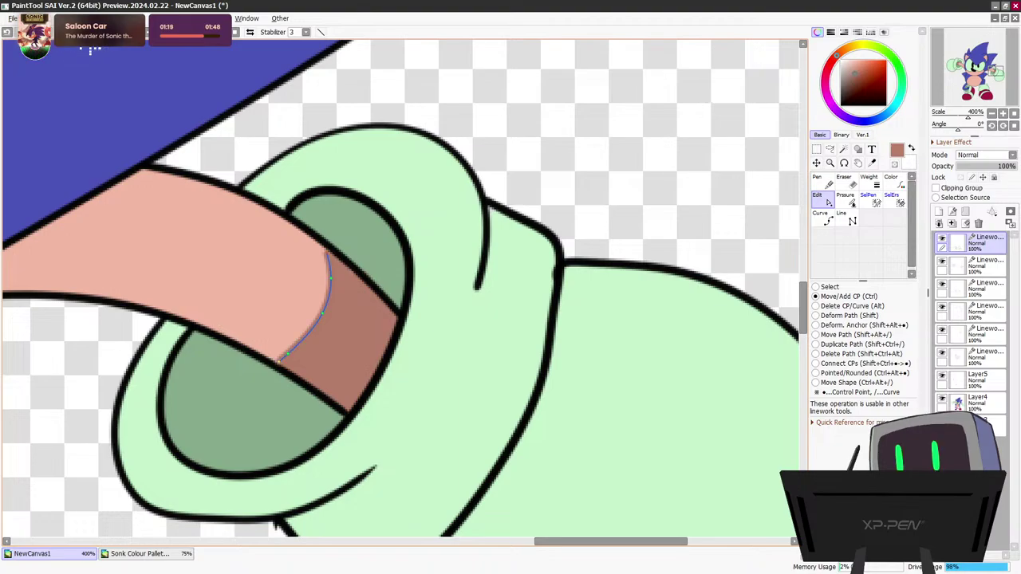
scroll(572, 444, down, 11)
scroll(263, 375, up, 18)
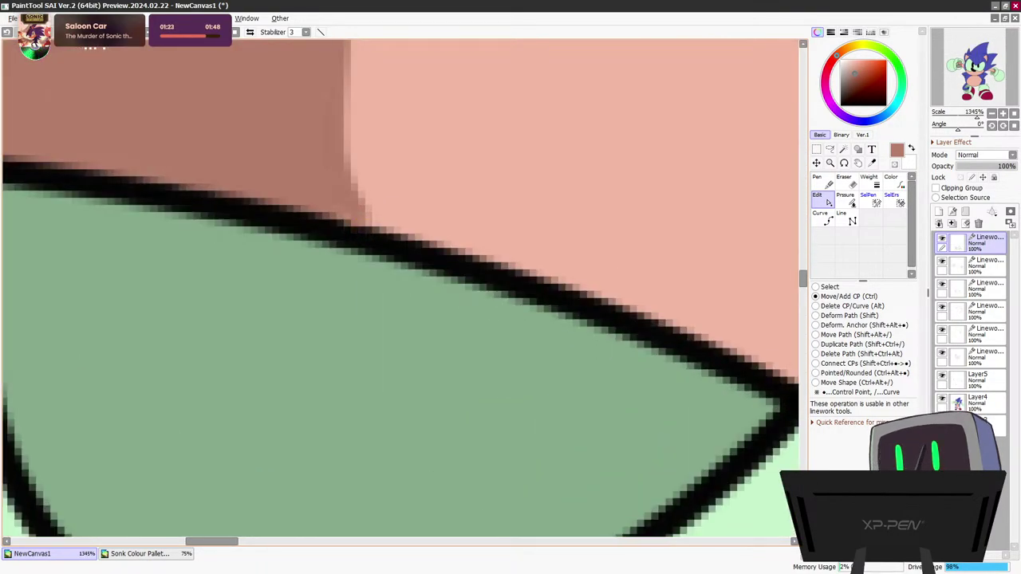
mouse_move(803, 278)
mouse_down()
mouse_move(803, 254)
mouse_move(803, 265)
mouse_up()
drag(461, 166, 461, 172)
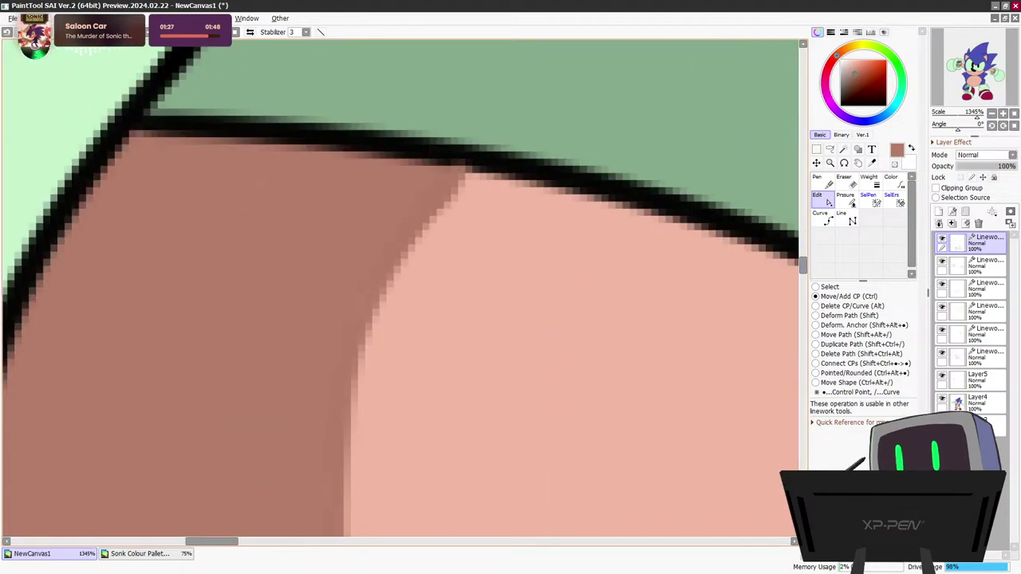
Inspect the dark blue curve on the leg inside the left-hand sock, and check the whole figure and the eyes
scroll(606, 317, down, 20)
scroll(679, 440, up, 2)
scroll(606, 383, up, 8)
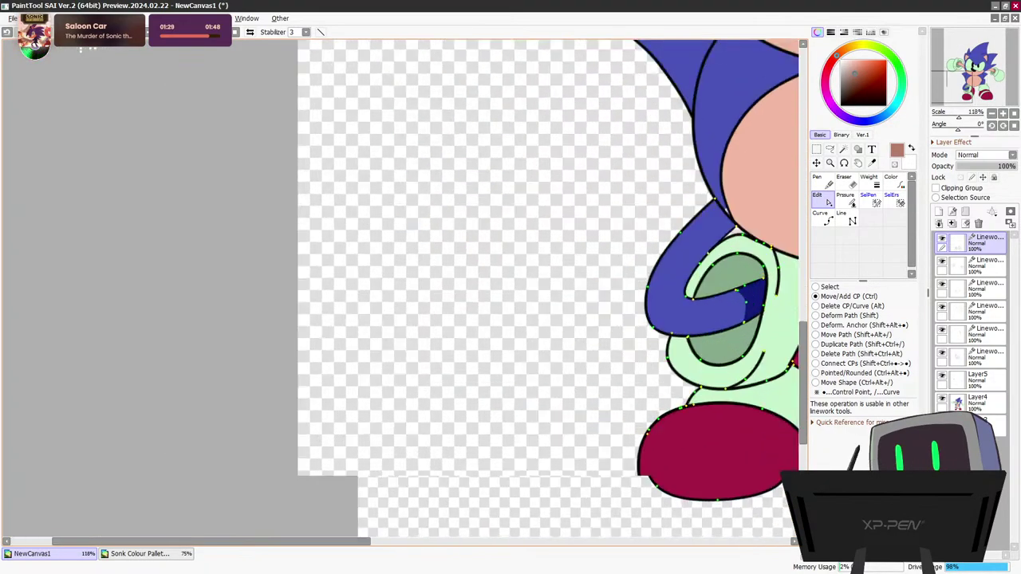
scroll(606, 383, up, 5)
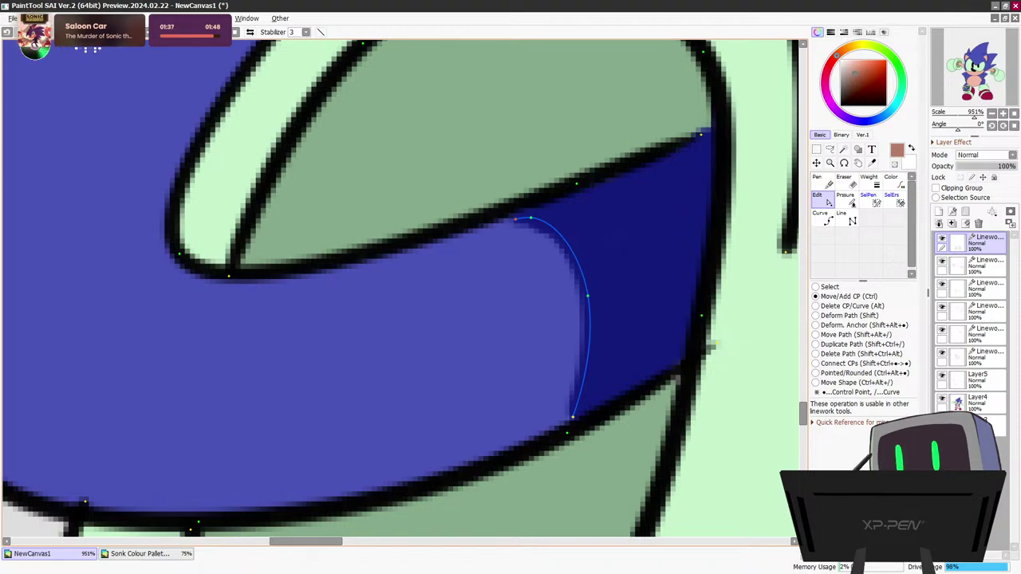
scroll(550, 212, down, 20)
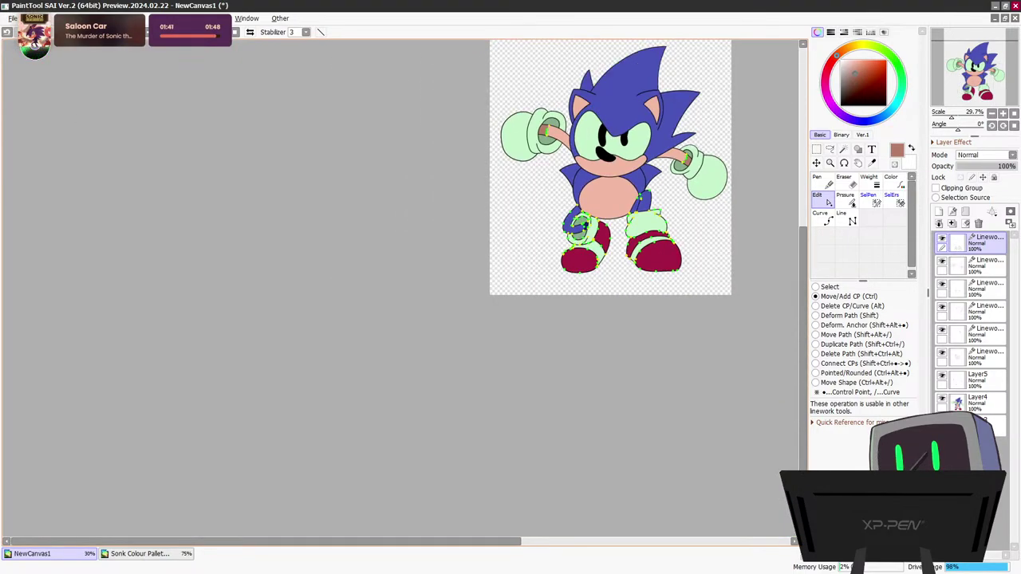
drag(804, 343, 804, 255)
scroll(698, 242, up, 4)
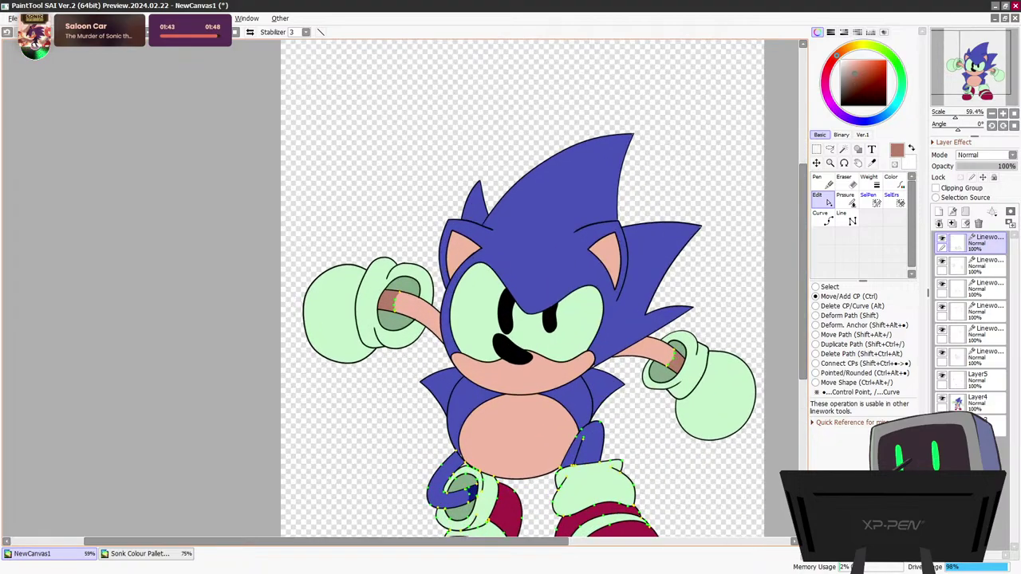
scroll(543, 295, up, 5)
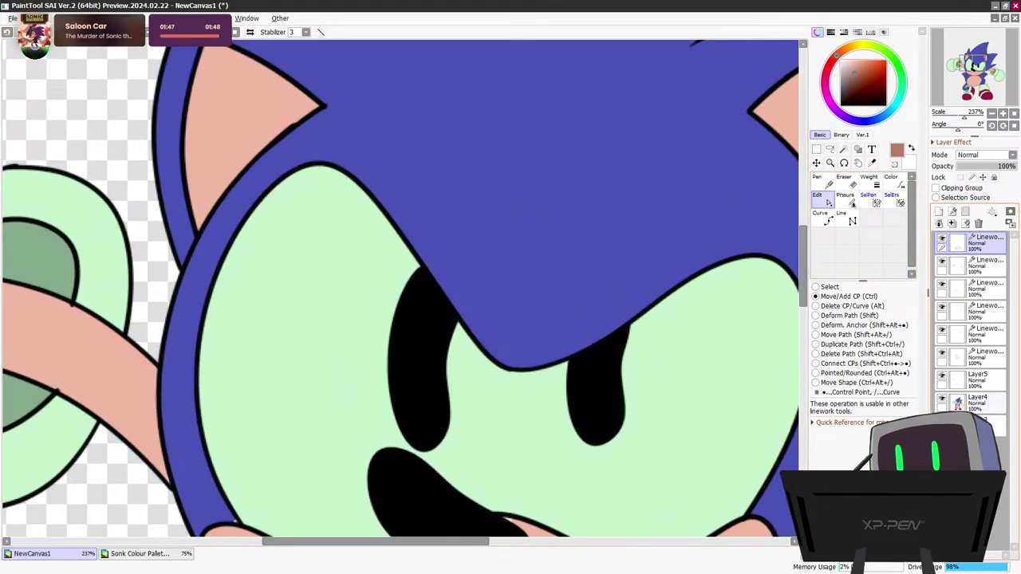
Add a linework layer above all others and set its pen to white at size 4 for the eye details
click(977, 402)
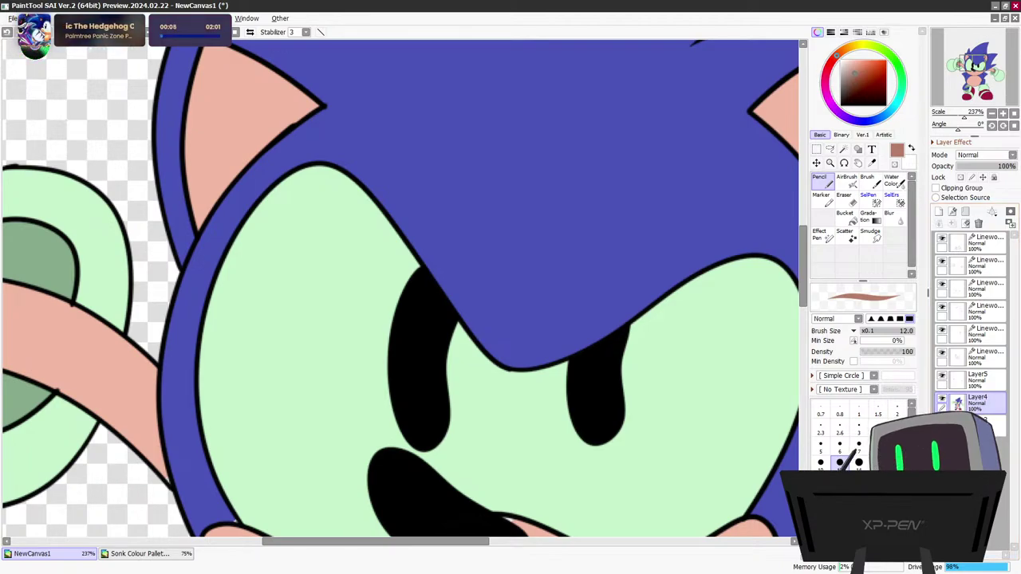
click(986, 242)
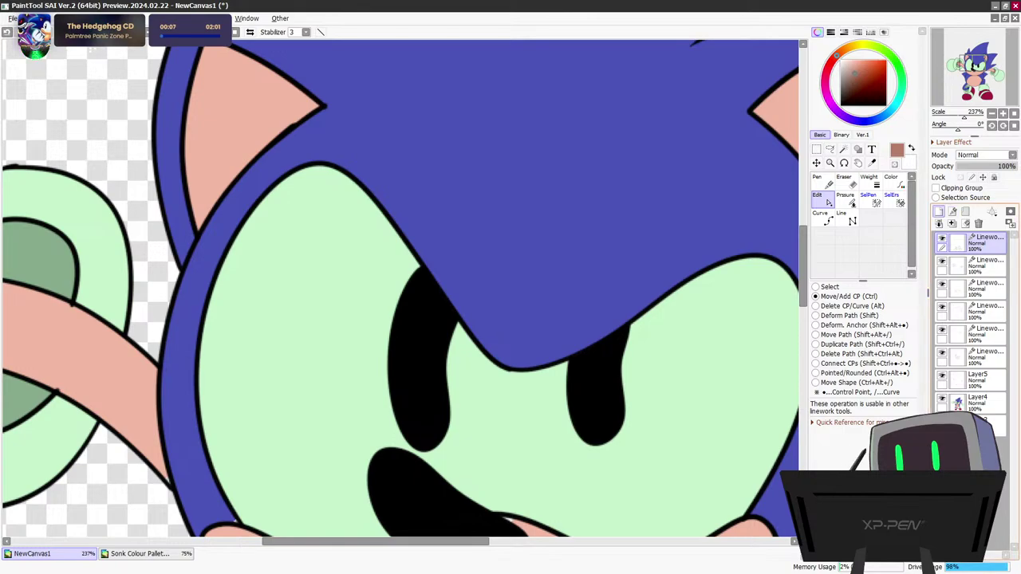
click(952, 212)
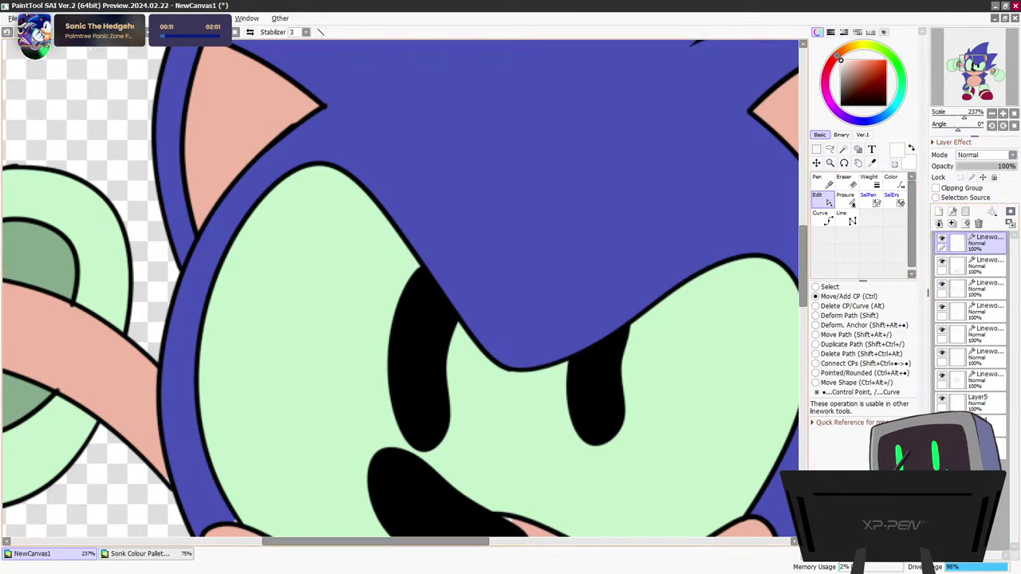
scroll(503, 304, up, 6)
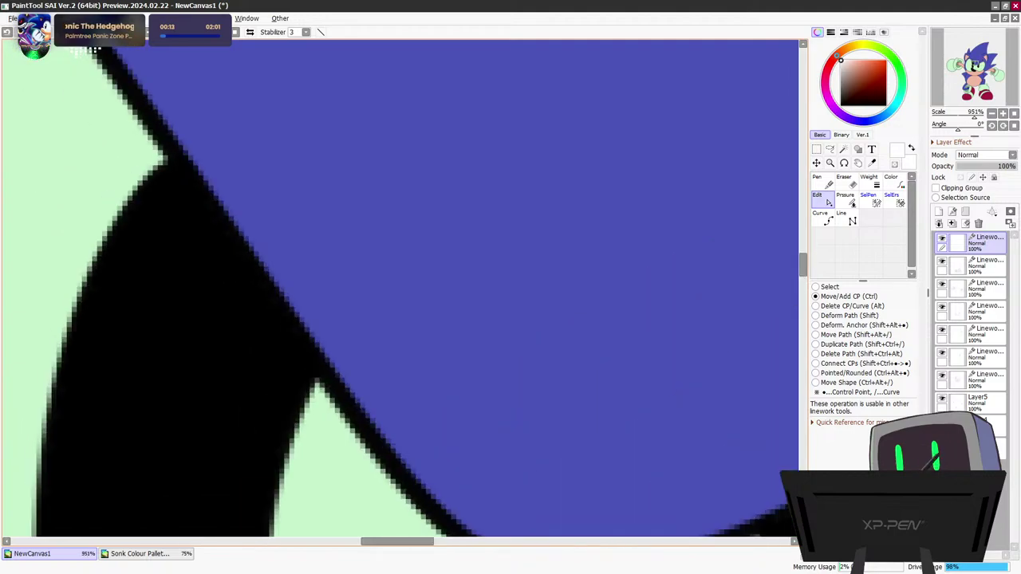
click(823, 182)
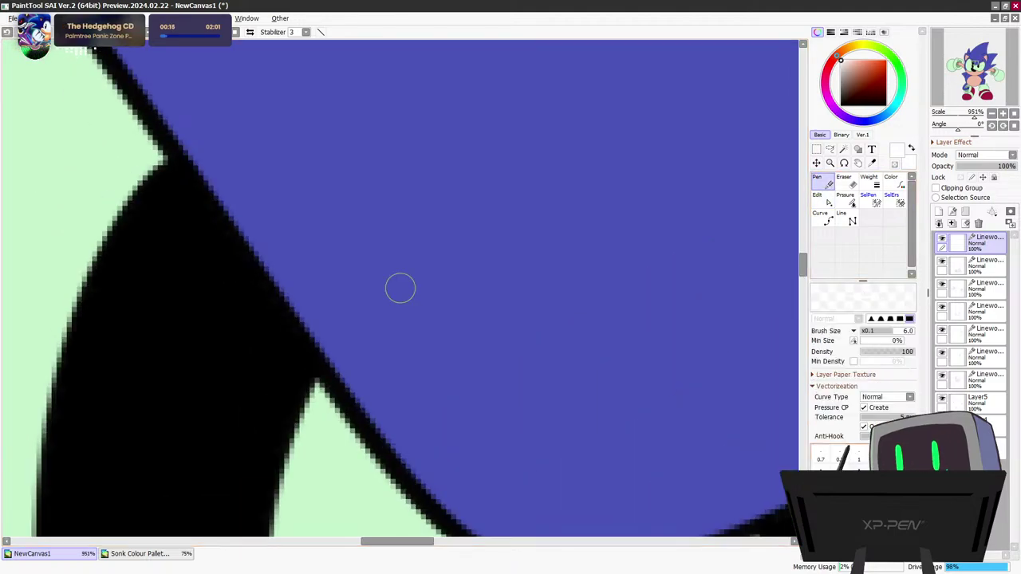
key(bracketleft)
key(bracketleft)
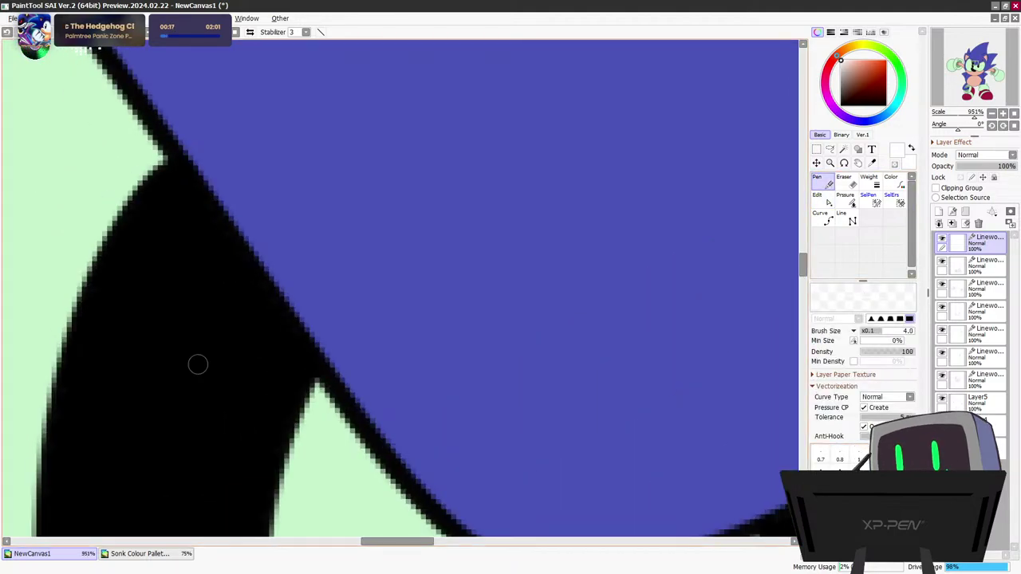
scroll(719, 300, down, 4)
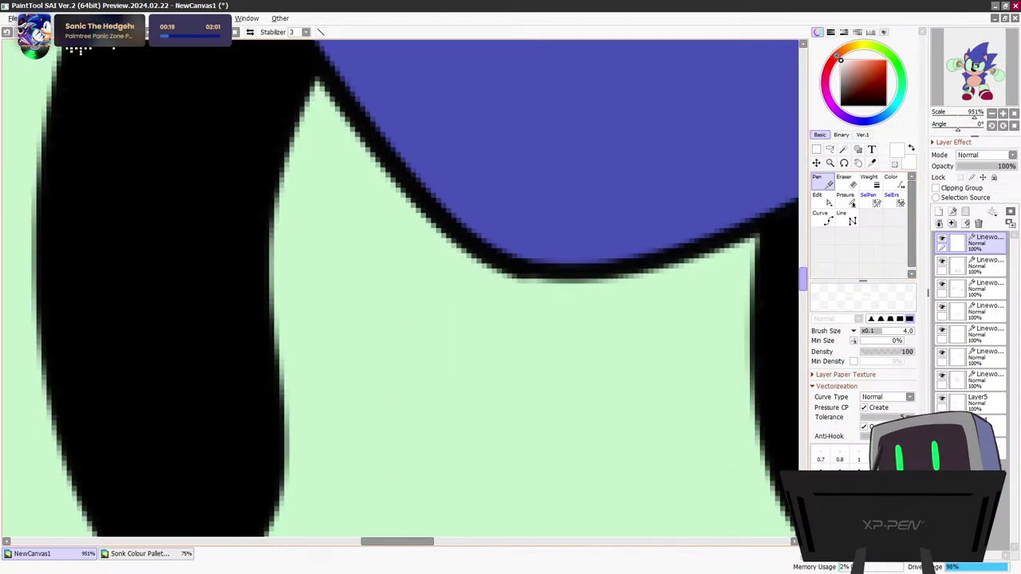
scroll(383, 317, down, 1)
scroll(130, 198, down, 1)
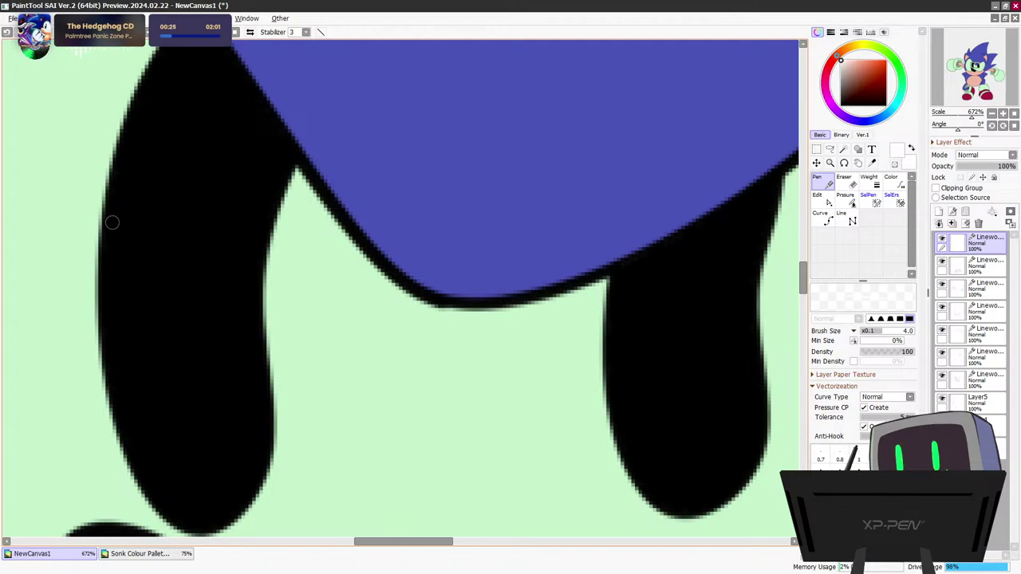
Draw a deep white U-shaped curve across the left-hand pupil from edge to edge, redoing the first shallow attempt
mouse_move(117, 251)
mouse_down()
mouse_move(149, 313)
mouse_move(188, 346)
mouse_move(246, 343)
mouse_move(265, 329)
mouse_up()
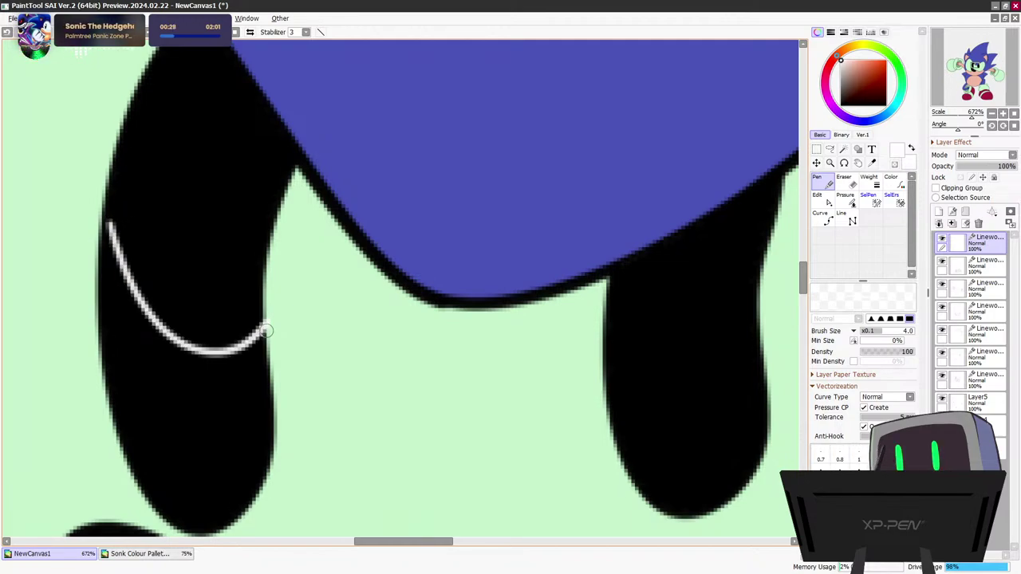
key(ctrl+z)
mouse_move(108, 205)
mouse_down()
mouse_move(131, 332)
mouse_move(195, 378)
mouse_move(244, 325)
mouse_up()
drag(262, 246, 268, 253)
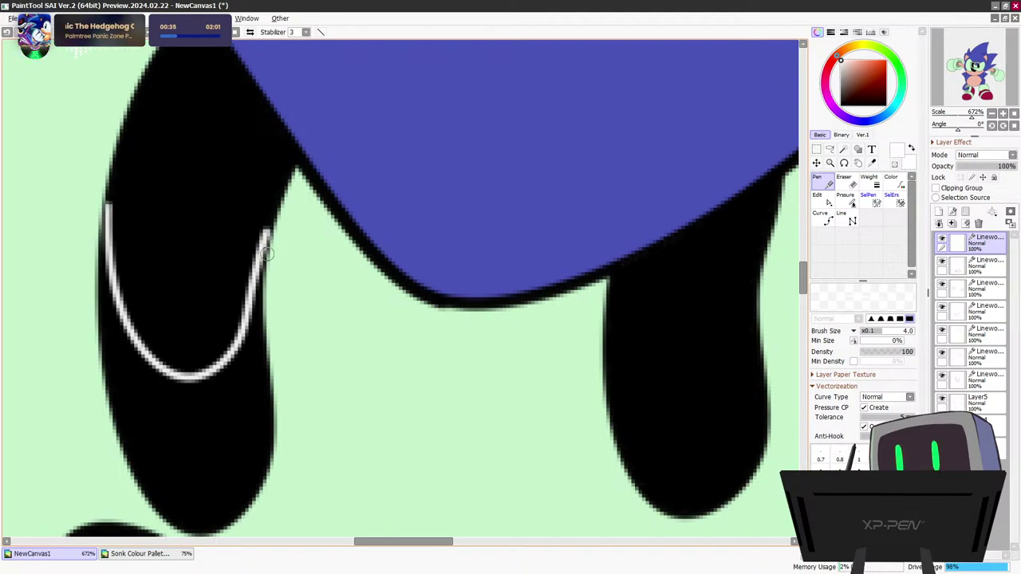
Draw a matching white U-shaped curve across the right-hand pupil and reshape its lower bend into a rounder arc
mouse_move(603, 347)
mouse_down()
mouse_move(638, 406)
mouse_move(709, 385)
mouse_move(768, 238)
mouse_up()
key(ctrl)
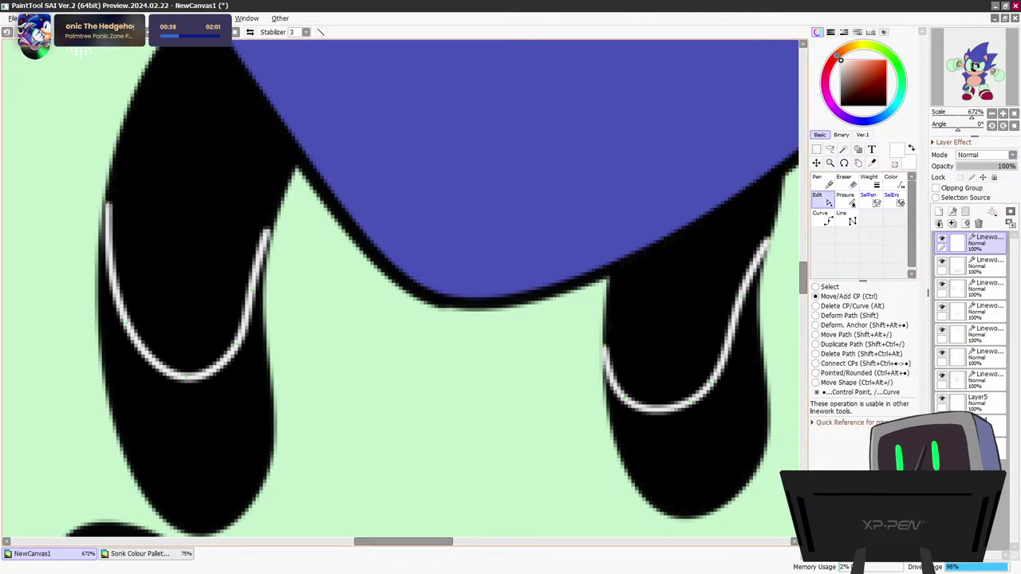
drag(710, 384, 691, 426)
drag(728, 389, 730, 374)
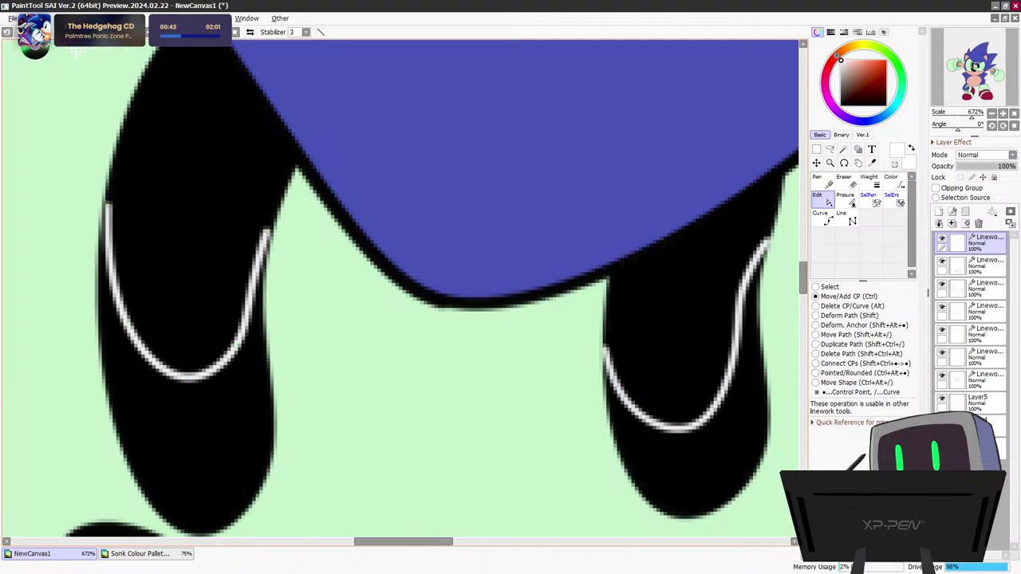
drag(691, 426, 676, 415)
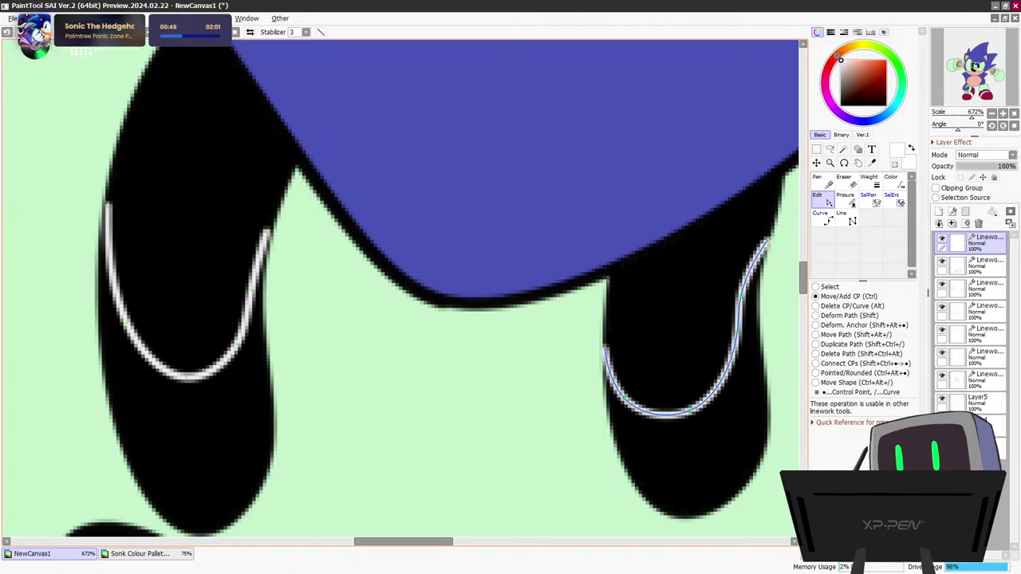
Extend both ends of the right-hand pupil's white curve up to the blue brow's outline and smooth its outer side along the pupil's edge
drag(606, 348, 608, 279)
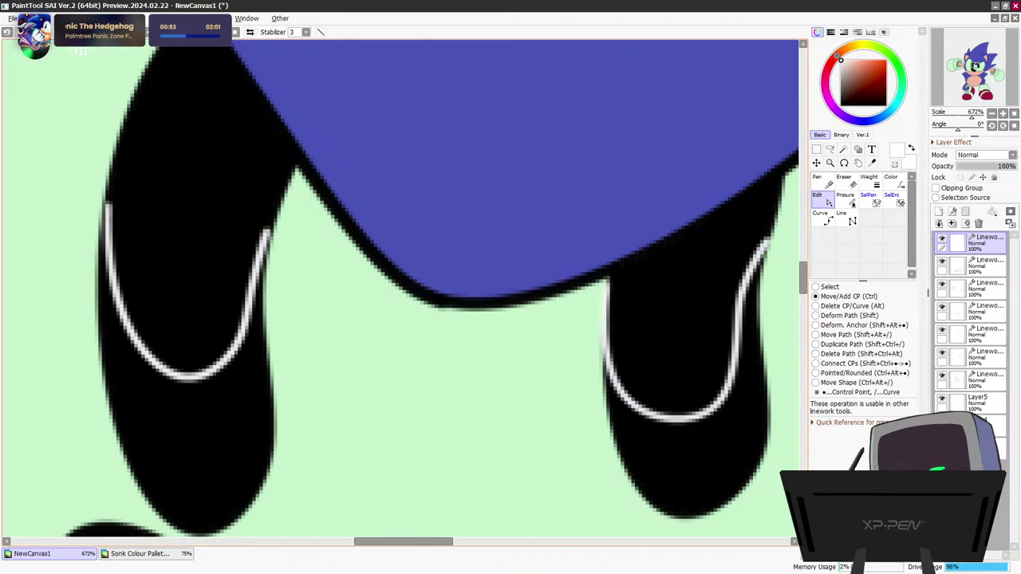
drag(767, 241, 780, 182)
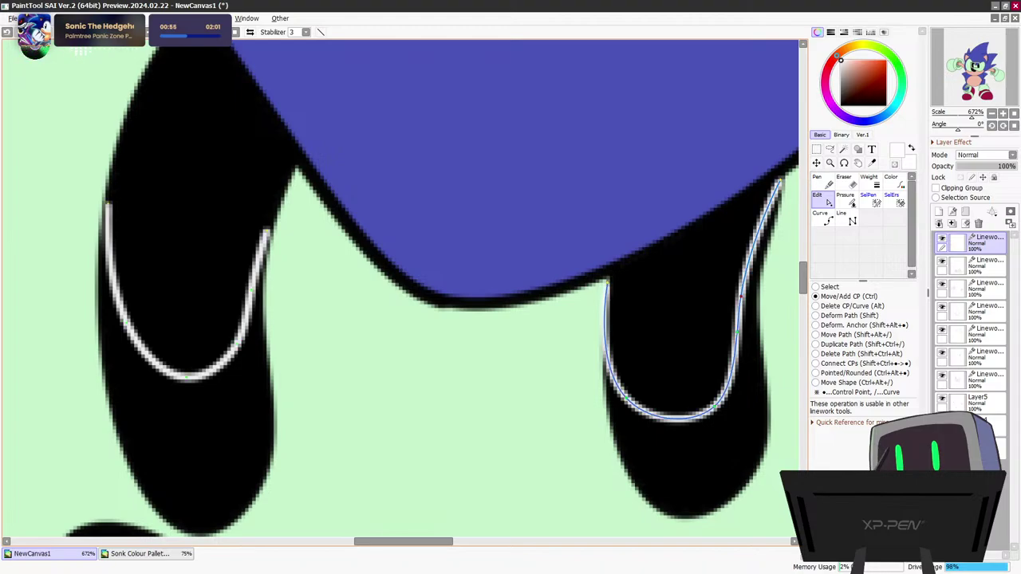
drag(742, 296, 753, 270)
drag(738, 331, 743, 332)
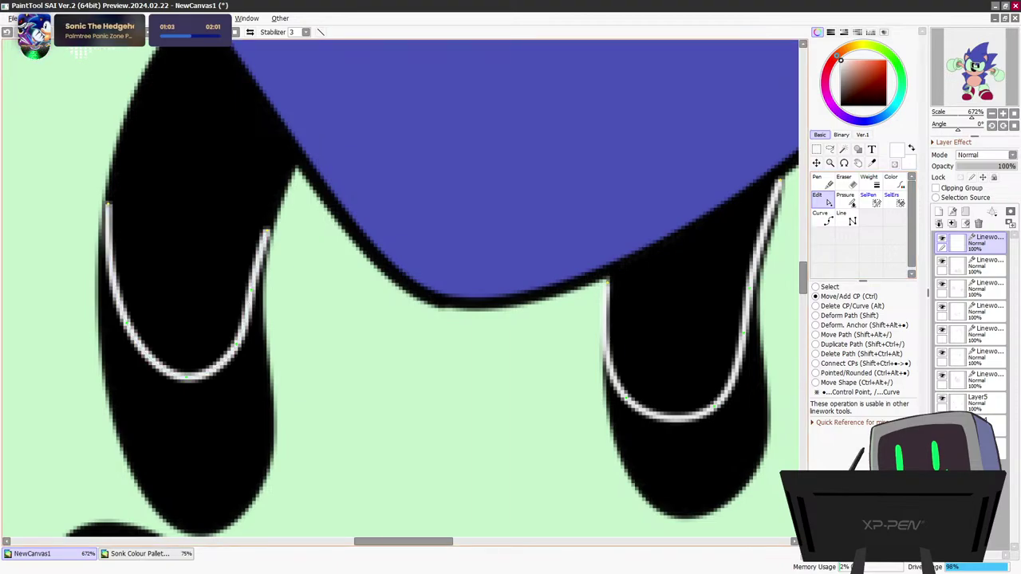
scroll(676, 228, down, 5)
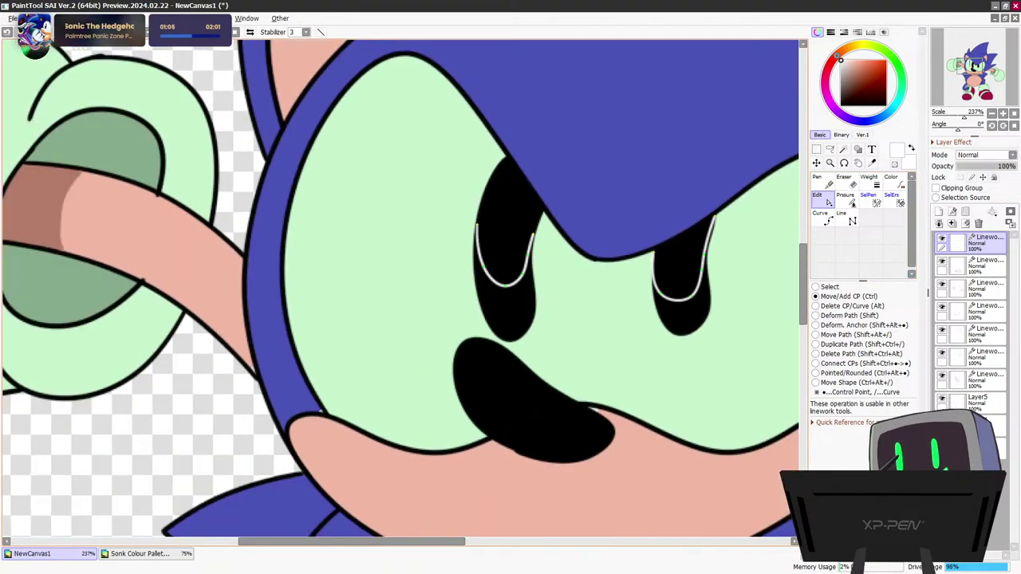
scroll(680, 258, up, 5)
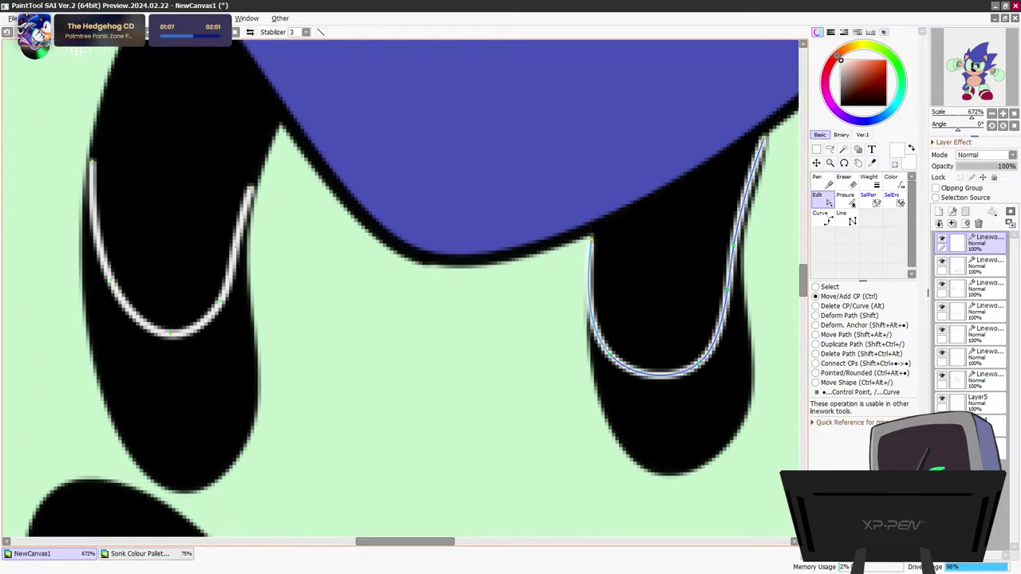
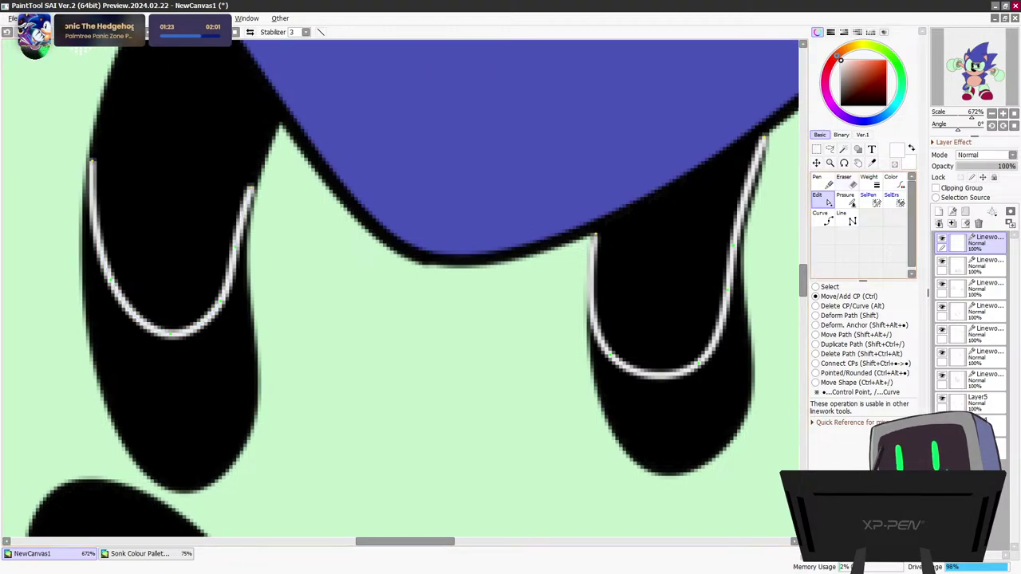
Add a regular layer on top and paint the left-hand pupil white above its curve with the size 12 pencil
click(823, 182)
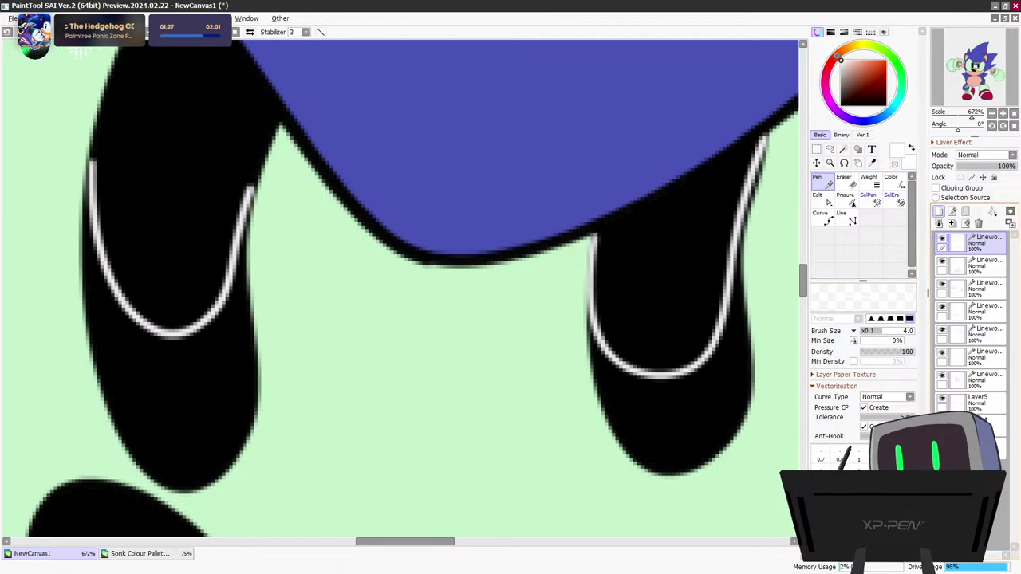
click(939, 212)
scroll(93, 160, up, 2)
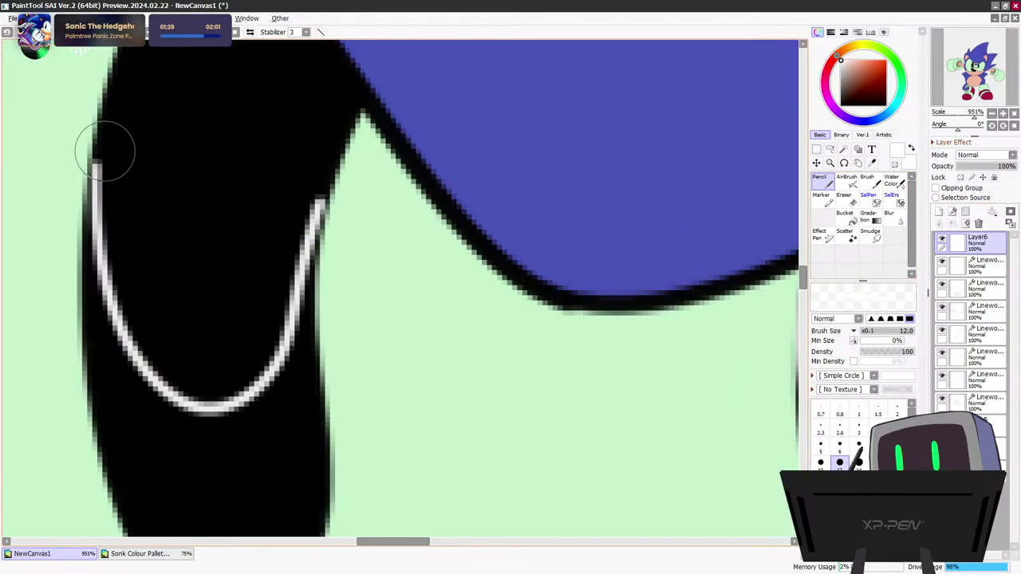
scroll(105, 151, down, 1)
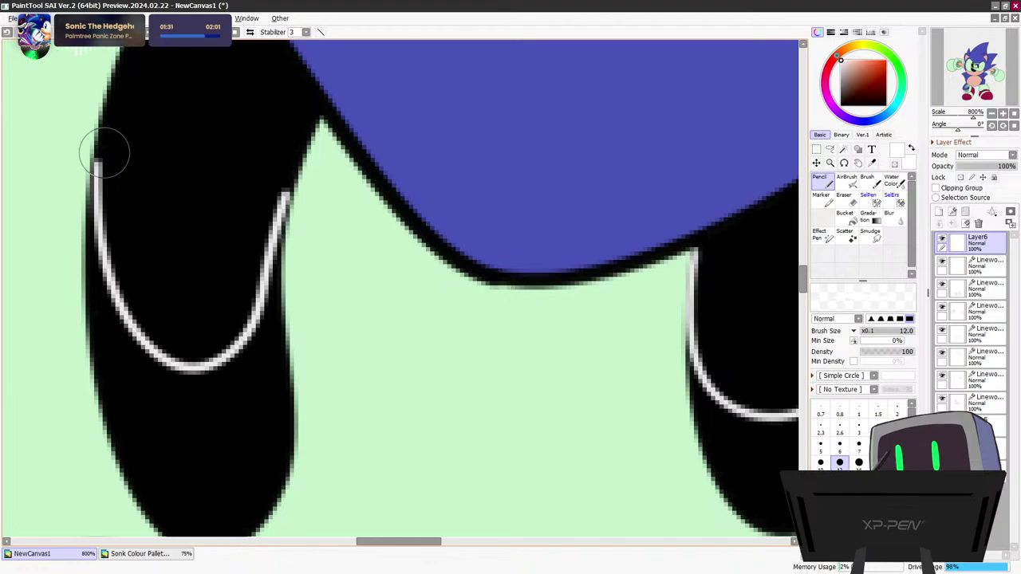
mouse_move(803, 280)
mouse_down()
mouse_move(803, 267)
mouse_move(804, 279)
mouse_up()
mouse_move(172, 136)
mouse_down()
mouse_move(148, 212)
mouse_move(133, 196)
mouse_move(123, 229)
mouse_move(132, 256)
mouse_move(225, 345)
mouse_move(296, 130)
mouse_move(281, 171)
mouse_move(239, 183)
mouse_move(216, 213)
mouse_move(186, 176)
mouse_move(196, 173)
mouse_move(205, 237)
mouse_move(210, 201)
mouse_move(207, 217)
mouse_move(192, 212)
mouse_move(224, 326)
mouse_move(223, 221)
mouse_move(292, 96)
mouse_up()
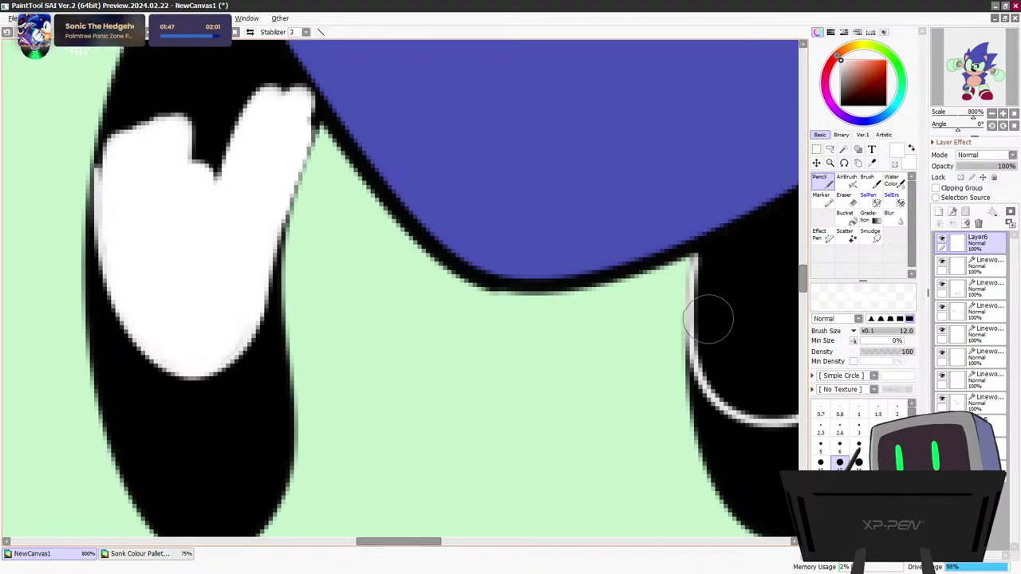
Fill the rest of the left-hand pupil's upper part with white up to the brow and eye outlines
scroll(441, 288, up, 5)
scroll(221, 180, down, 1)
mouse_move(209, 130)
mouse_down()
mouse_move(144, 239)
mouse_move(147, 219)
mouse_move(131, 315)
mouse_move(150, 285)
mouse_move(178, 365)
mouse_move(209, 339)
mouse_move(224, 297)
mouse_up()
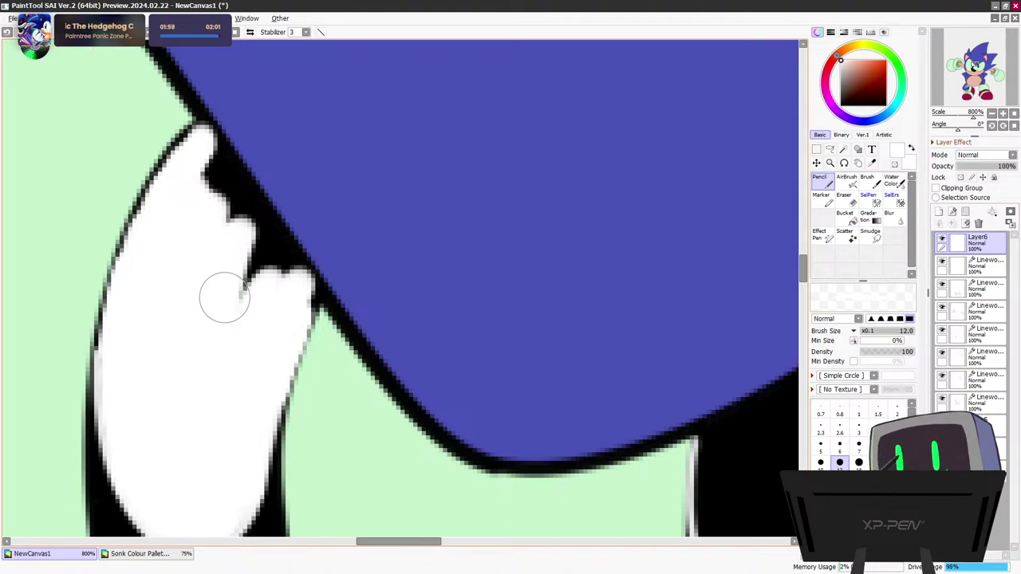
mouse_move(216, 205)
mouse_down()
mouse_move(206, 158)
mouse_move(212, 221)
mouse_move(244, 306)
mouse_move(252, 248)
mouse_move(286, 286)
mouse_move(249, 229)
mouse_up()
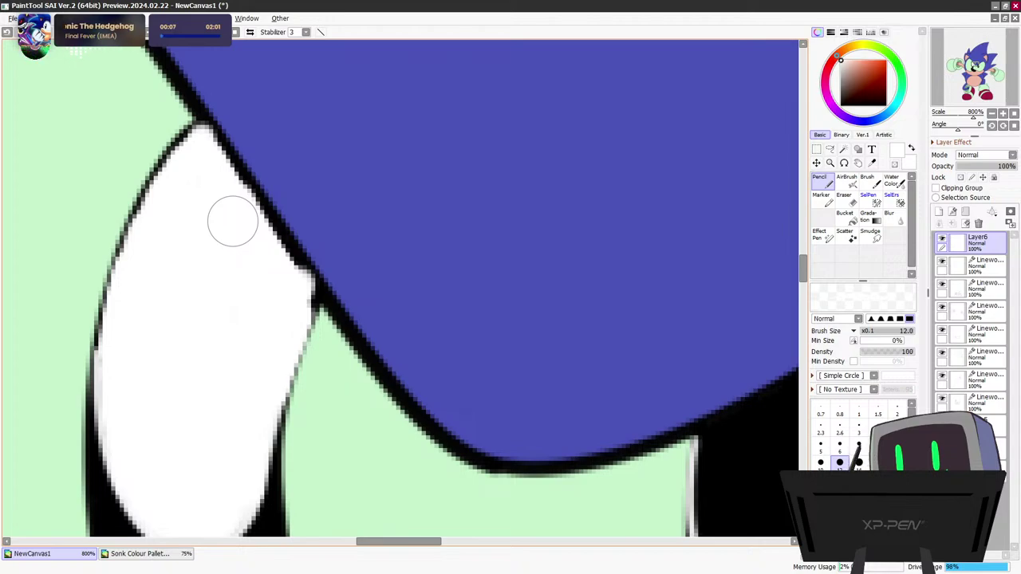
Erase the white spilling over the brow outline and both side outlines of the left-hand pupil with the size 7 eraser
key(e)
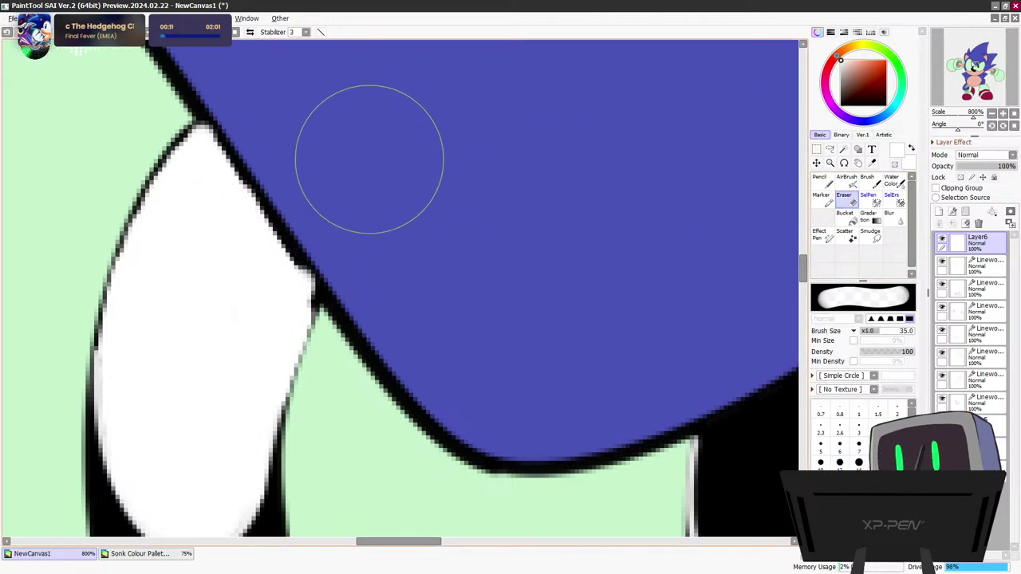
click(859, 447)
drag(204, 99, 323, 293)
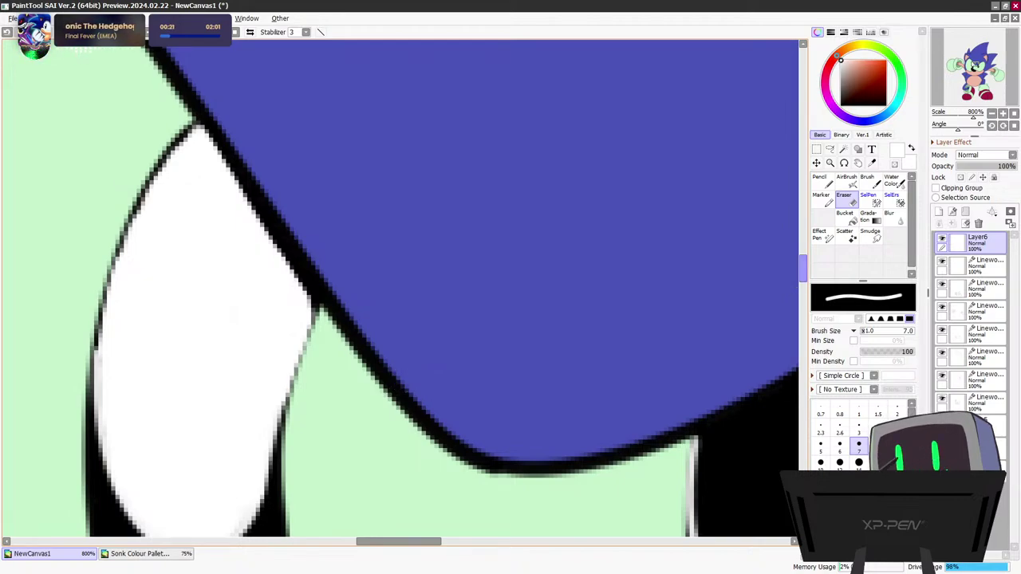
scroll(398, 287, down, 3)
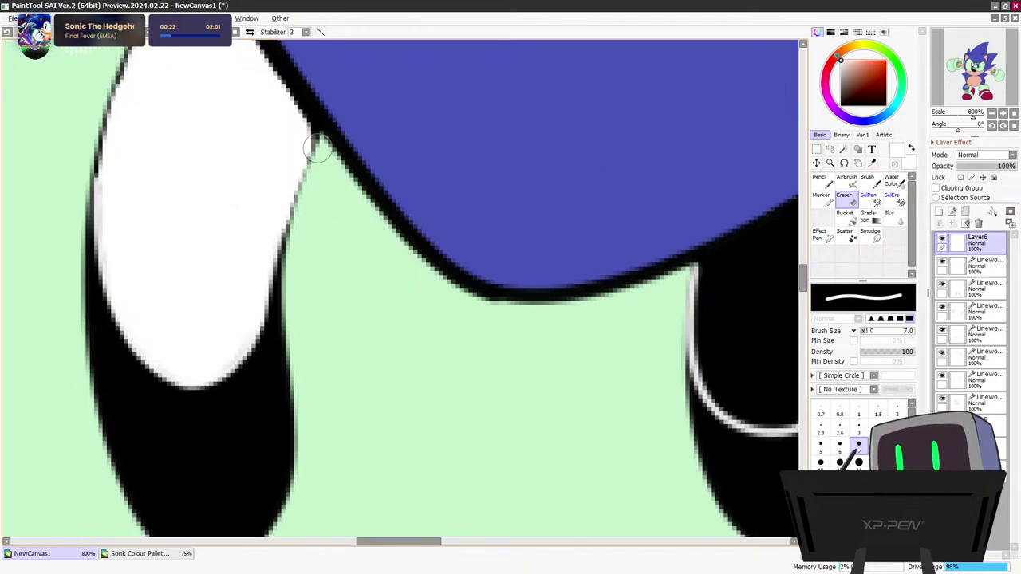
mouse_move(317, 148)
mouse_down()
mouse_move(312, 137)
mouse_move(319, 154)
mouse_move(307, 180)
mouse_up()
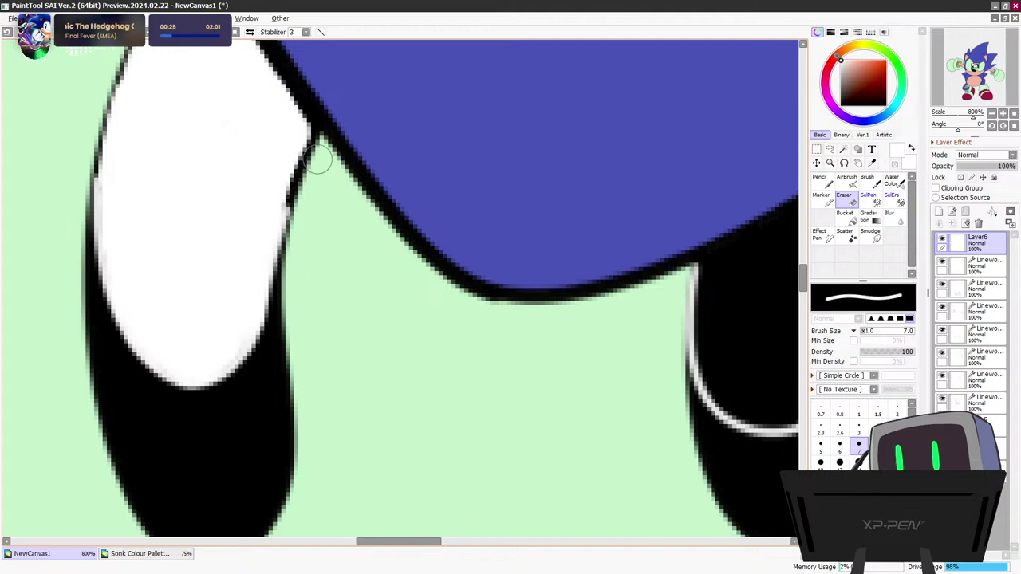
drag(110, 90, 86, 227)
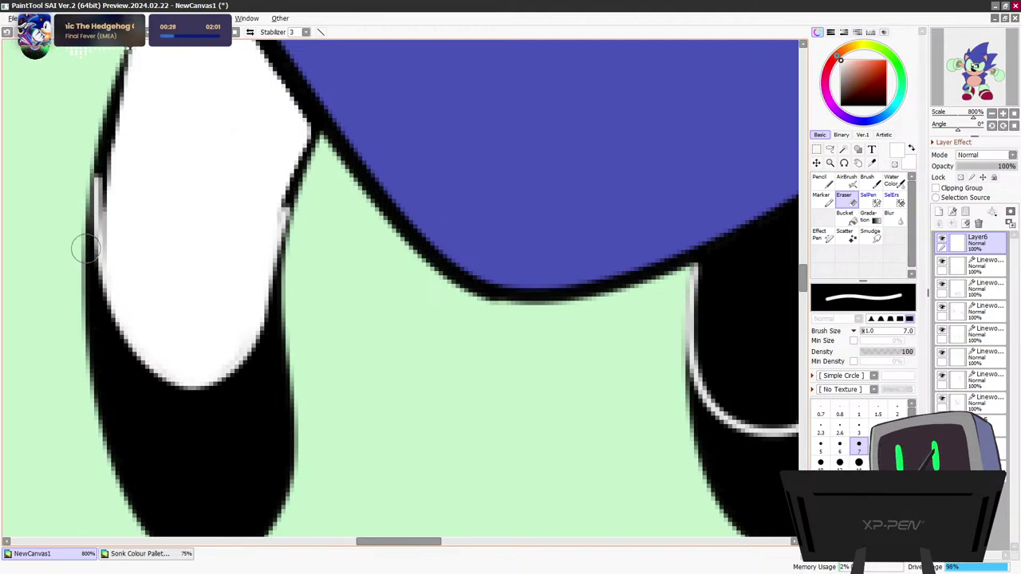
Pull both upper ends of the left-hand pupil's white curve inward off the black outline and adjust its lower bend
scroll(309, 335, down, 15)
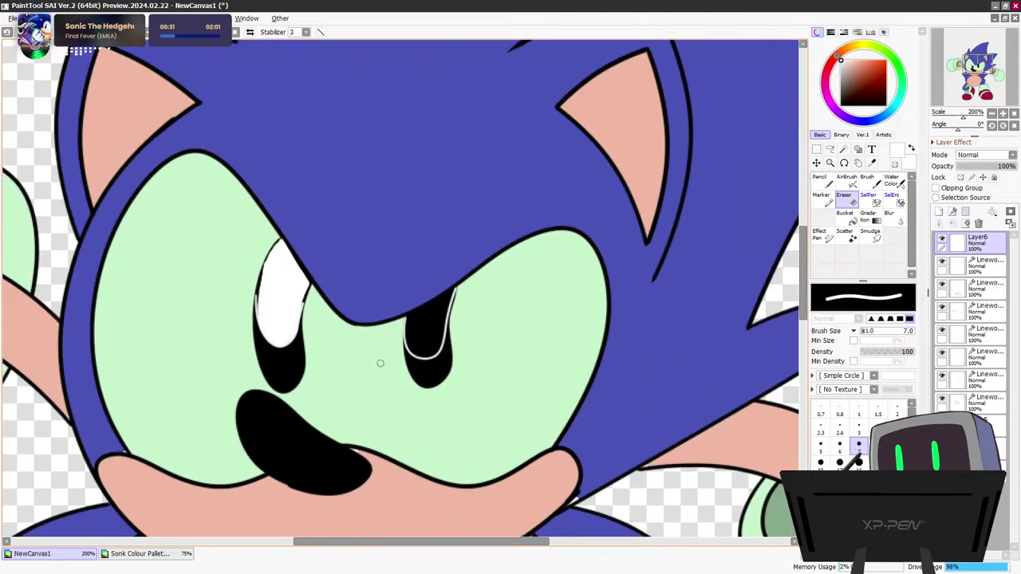
scroll(371, 359, down, 2)
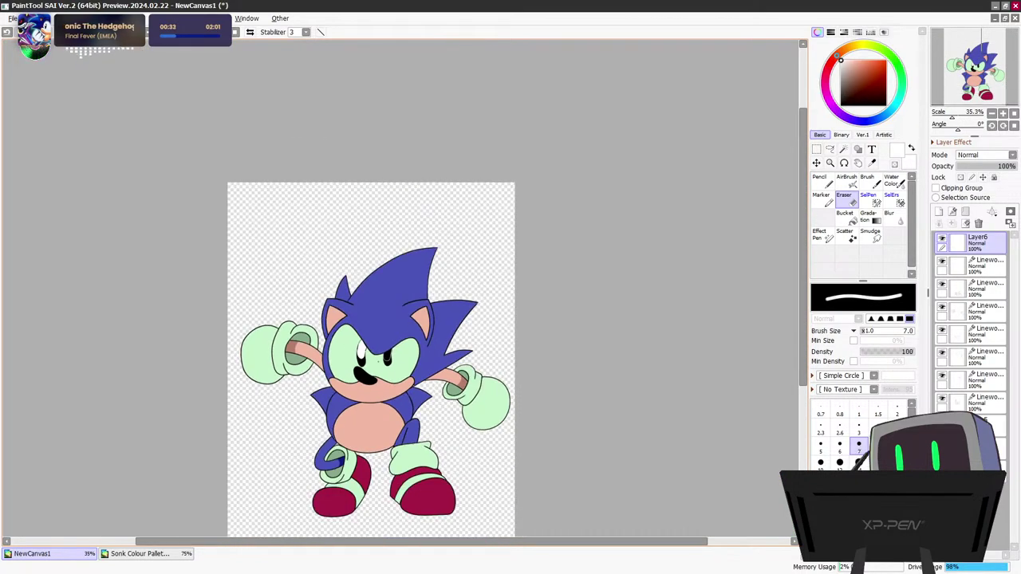
scroll(371, 357, up, 6)
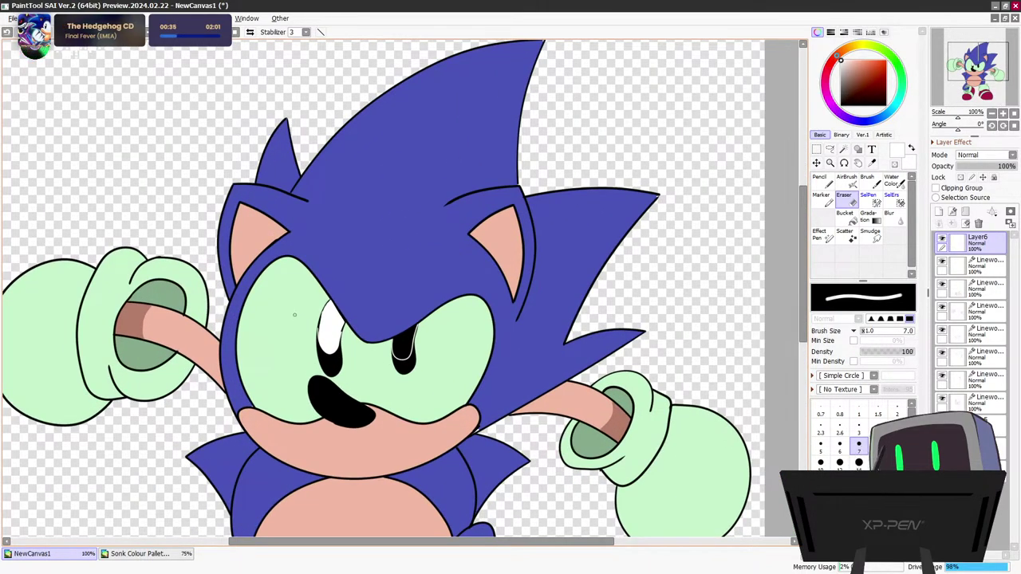
scroll(272, 261, up, 4)
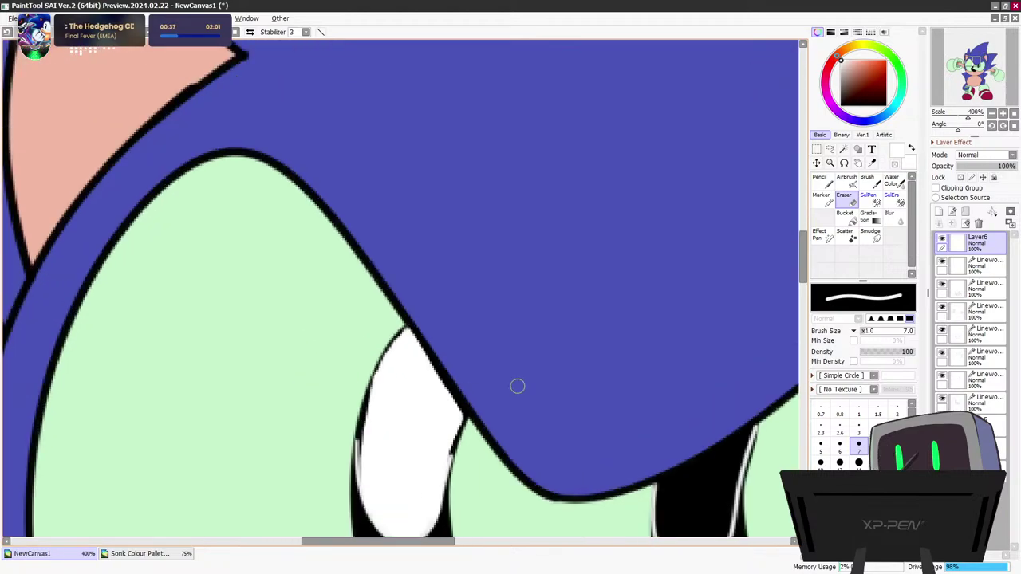
click(988, 266)
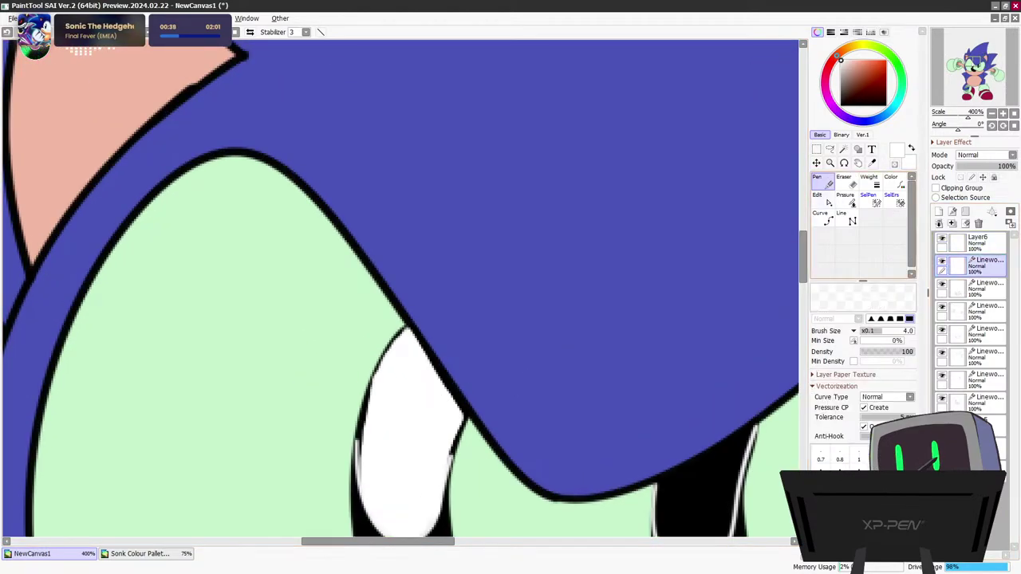
click(822, 200)
scroll(360, 444, up, 3)
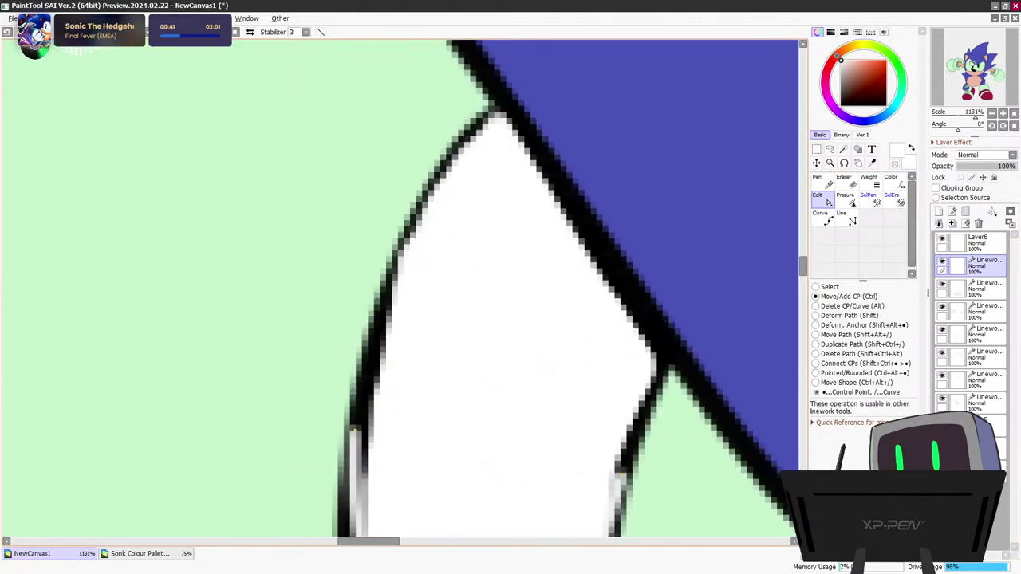
drag(355, 429, 373, 431)
drag(621, 477, 611, 472)
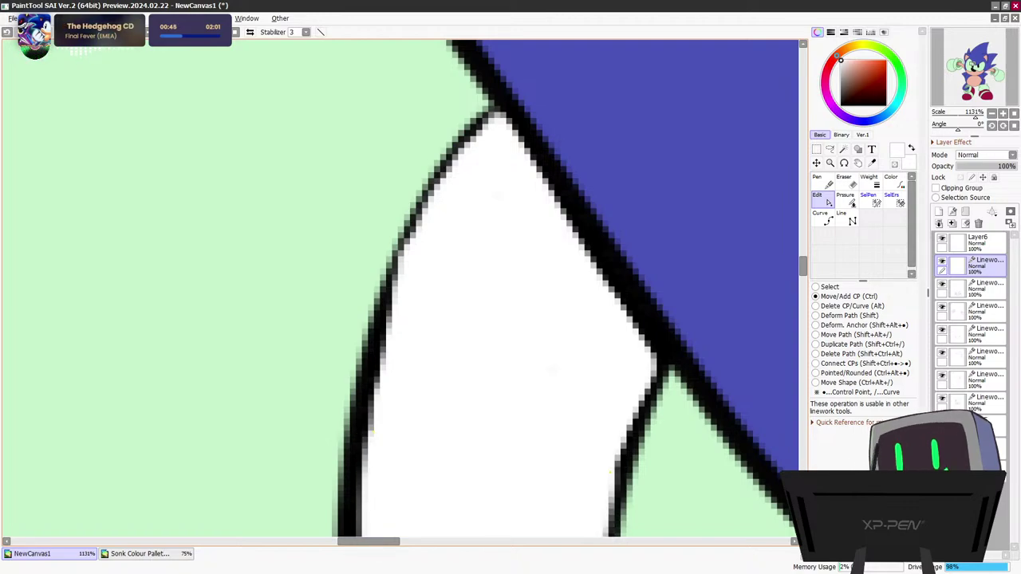
scroll(399, 287, down, 3)
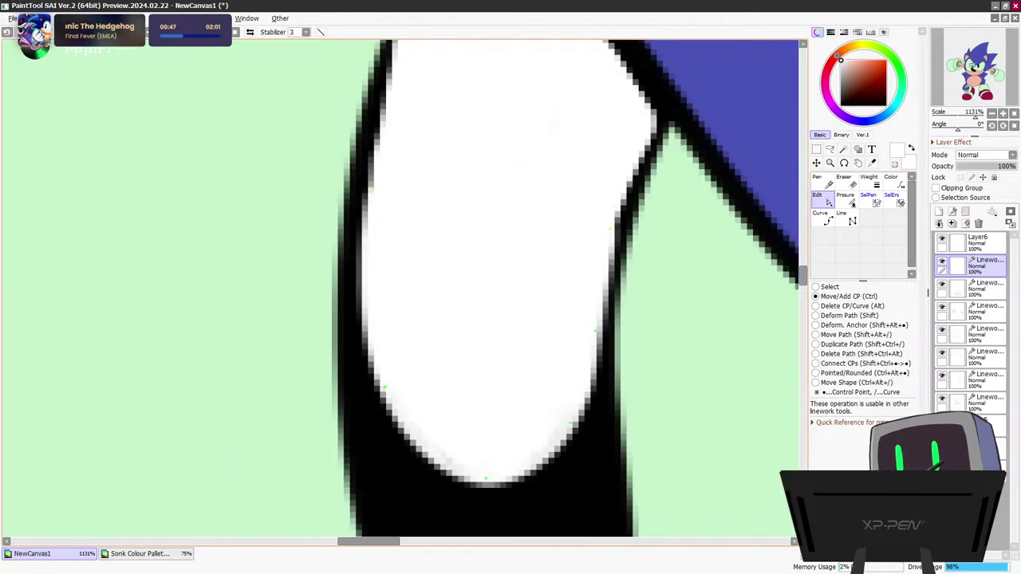
drag(570, 423, 573, 425)
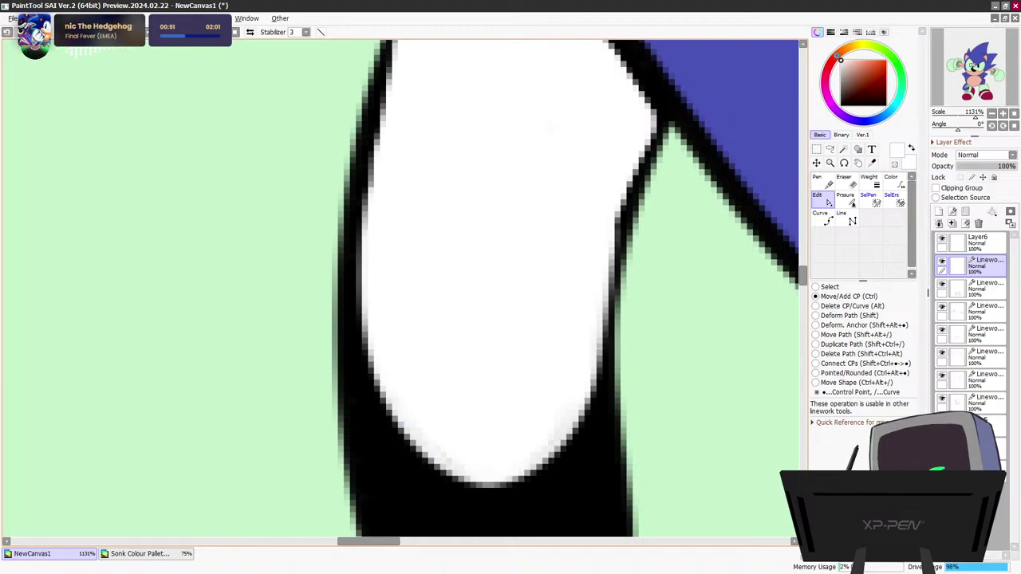
Extend the left end of the right-hand pupil's white curve slightly up to the brow outline
scroll(592, 321, down, 15)
scroll(709, 323, up, 9)
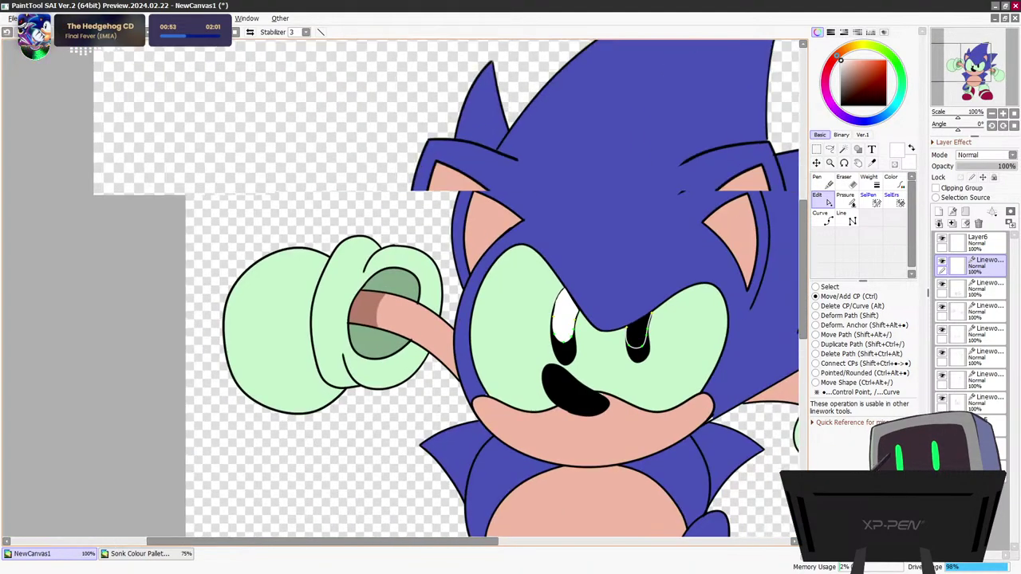
scroll(615, 335, up, 2)
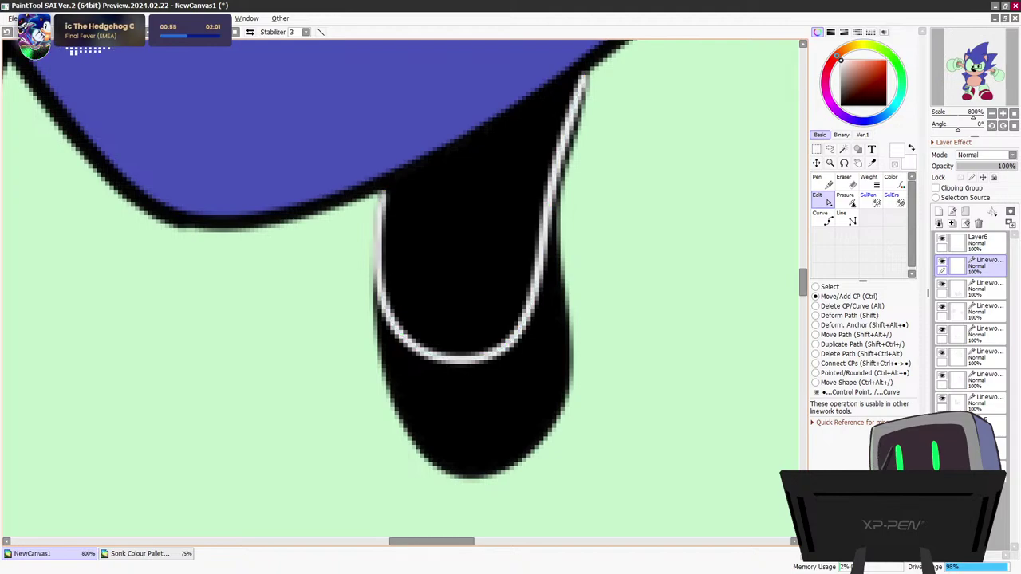
drag(384, 192, 387, 183)
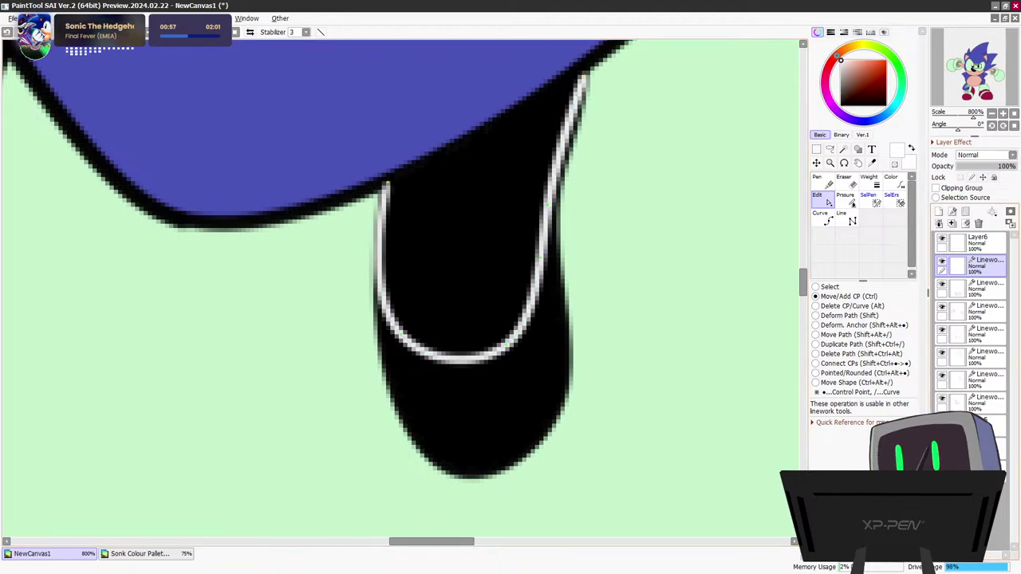
Paint the right-hand pupil white above its curve with the size 12 pencil and move the white fill layer beneath the linework layers, below Layer5
click(978, 244)
drag(978, 244, 979, 274)
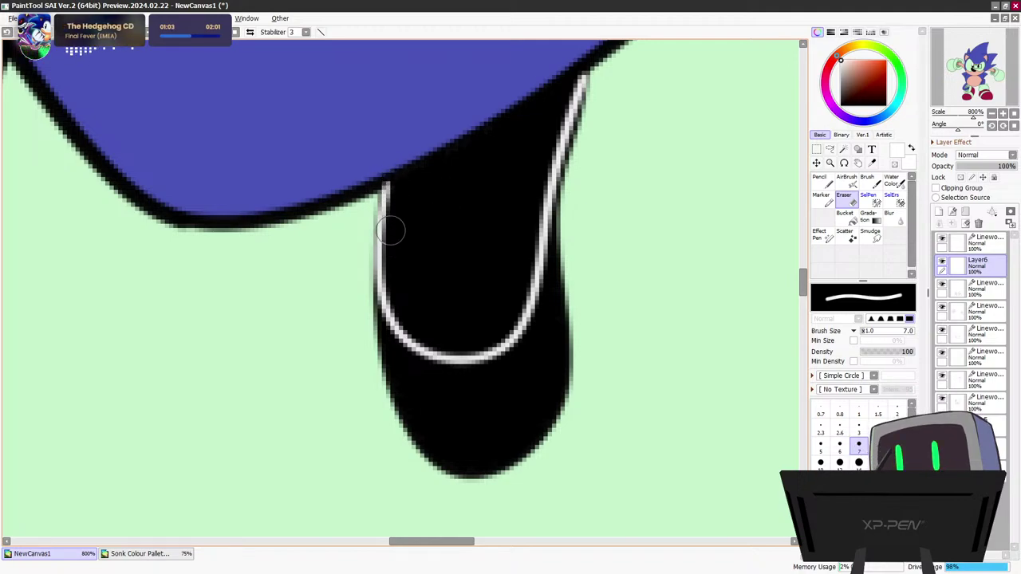
key(n)
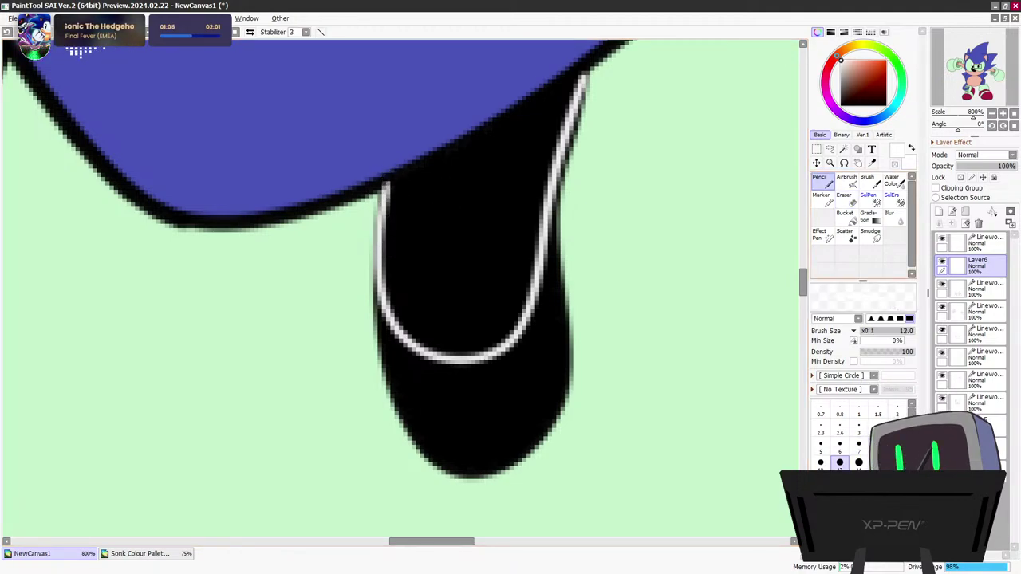
mouse_move(411, 180)
mouse_down()
mouse_move(395, 263)
mouse_move(403, 288)
mouse_move(402, 188)
mouse_move(427, 158)
mouse_move(416, 188)
mouse_move(564, 90)
mouse_move(507, 309)
mouse_move(497, 300)
mouse_move(461, 331)
mouse_move(414, 320)
mouse_move(437, 340)
mouse_move(476, 333)
mouse_move(450, 262)
mouse_move(428, 316)
mouse_move(448, 306)
mouse_move(460, 278)
mouse_move(466, 290)
mouse_move(496, 231)
mouse_up()
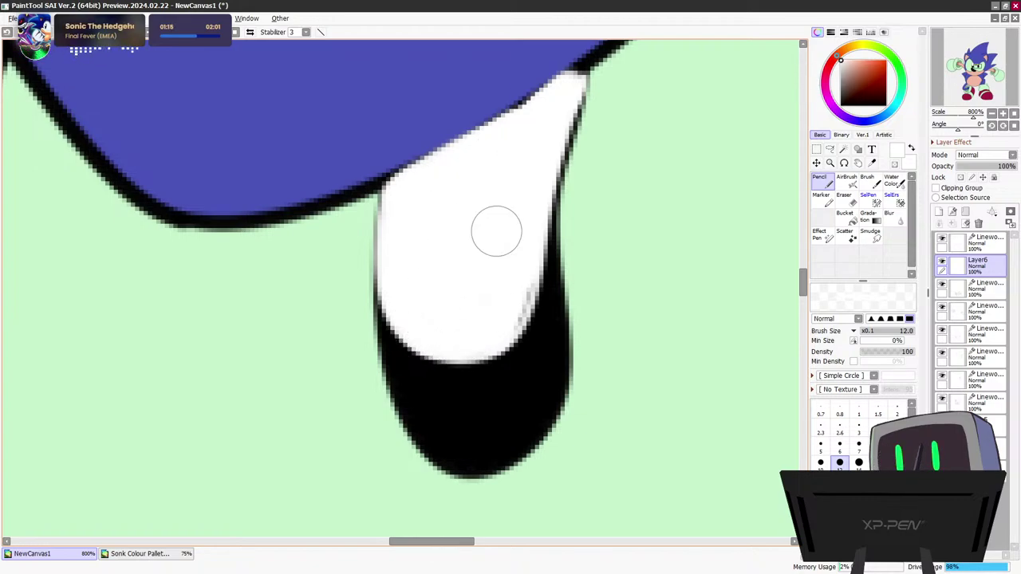
drag(520, 197, 515, 292)
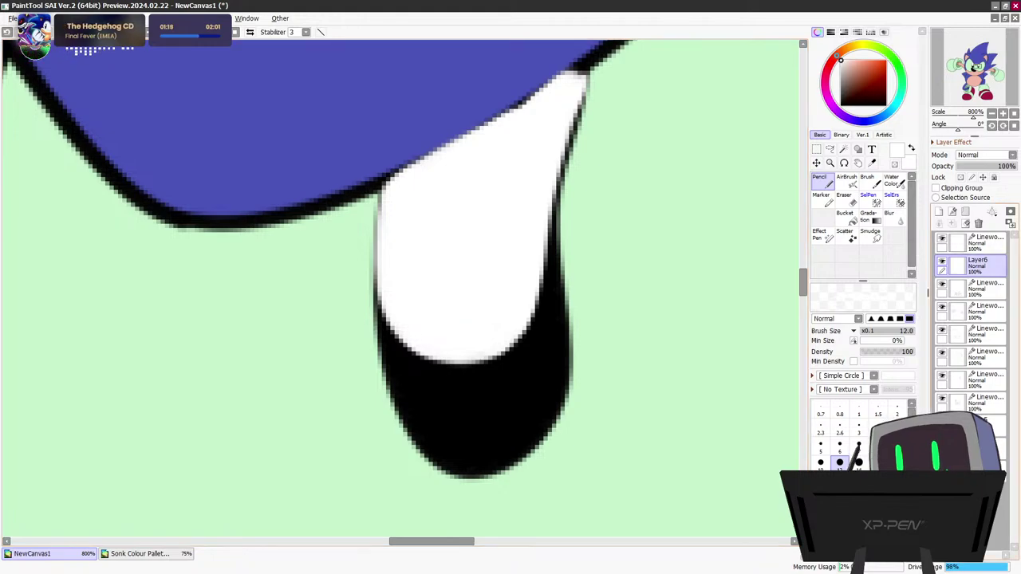
drag(978, 267, 978, 367)
drag(974, 423, 975, 430)
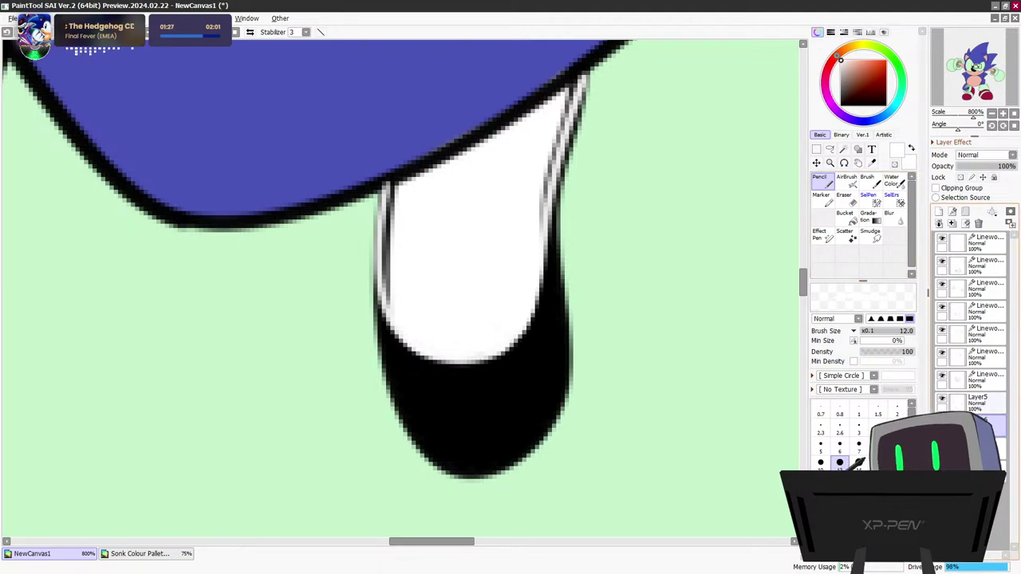
Examine the linework layers one by one for the one holding the right-hand pupil's white curve
click(986, 402)
click(988, 381)
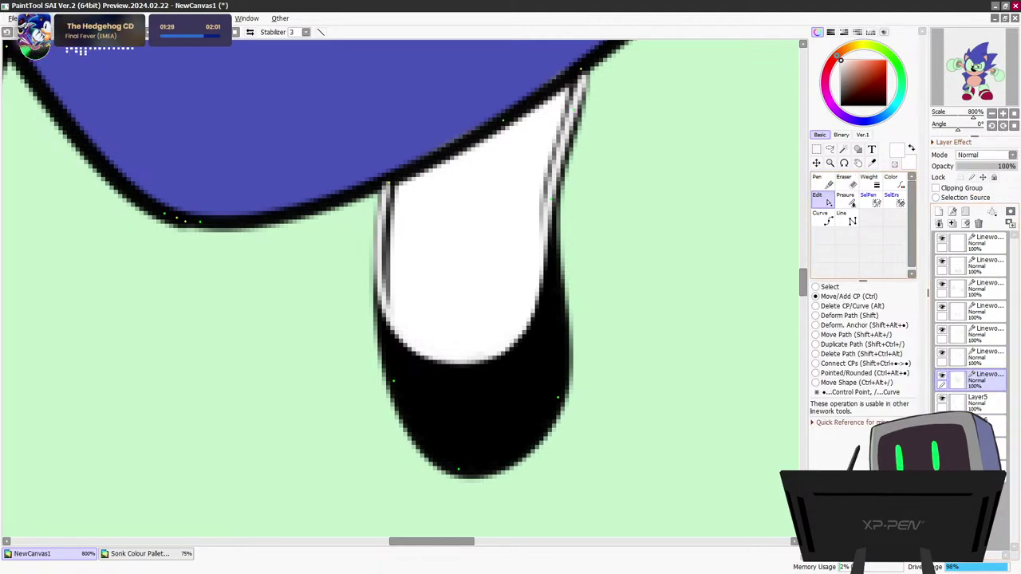
click(987, 358)
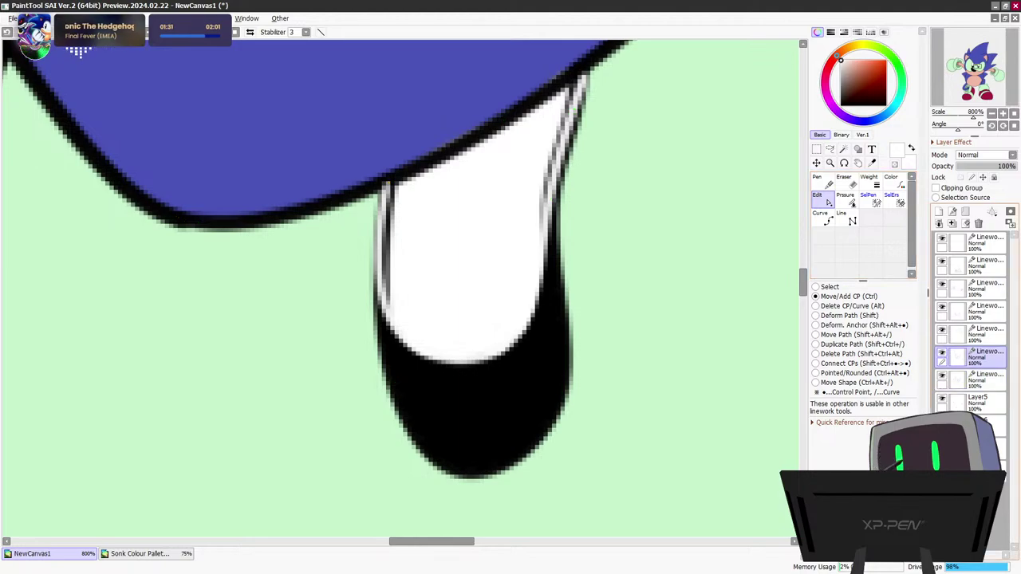
click(987, 334)
click(988, 311)
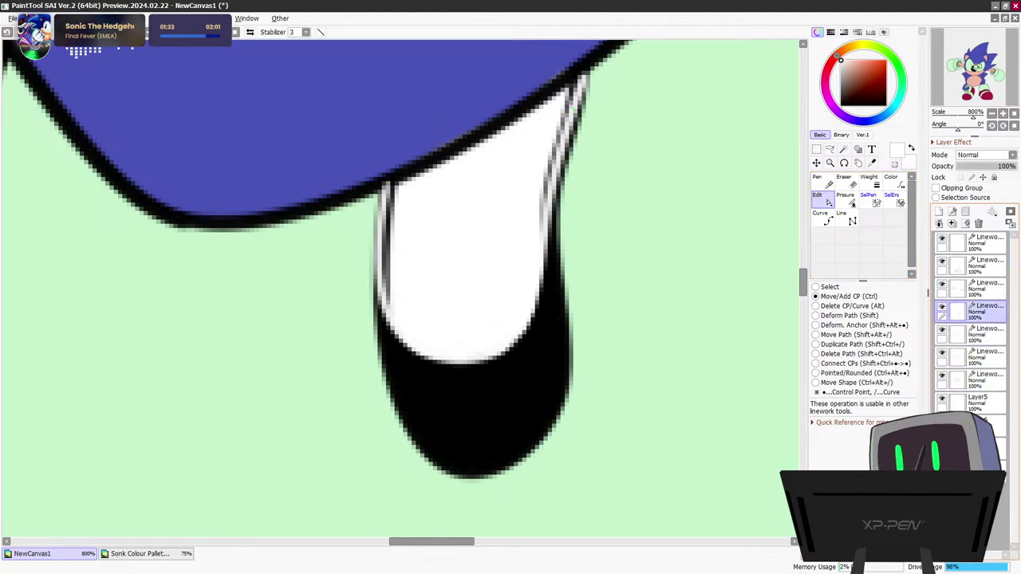
click(988, 288)
click(988, 265)
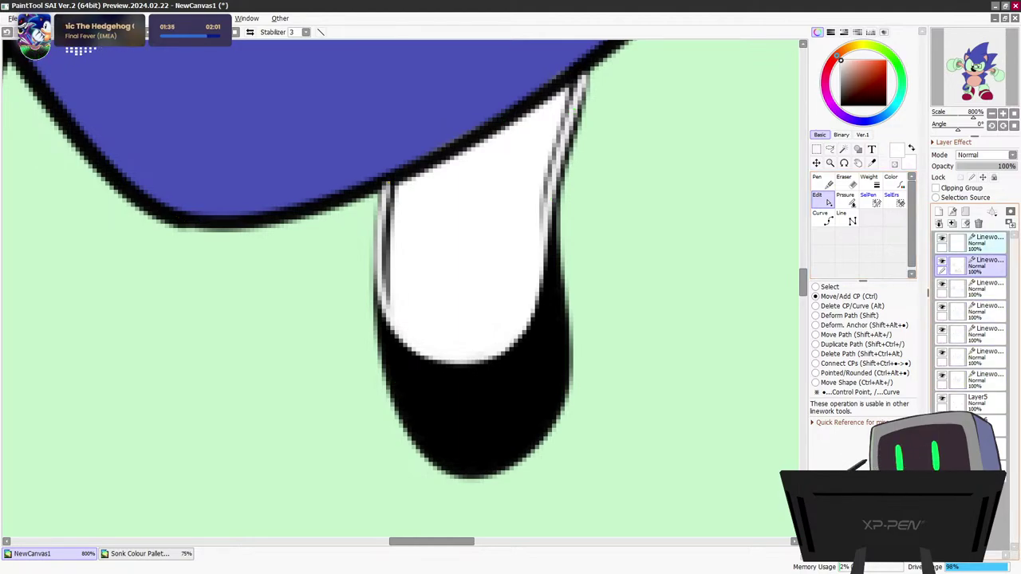
click(987, 243)
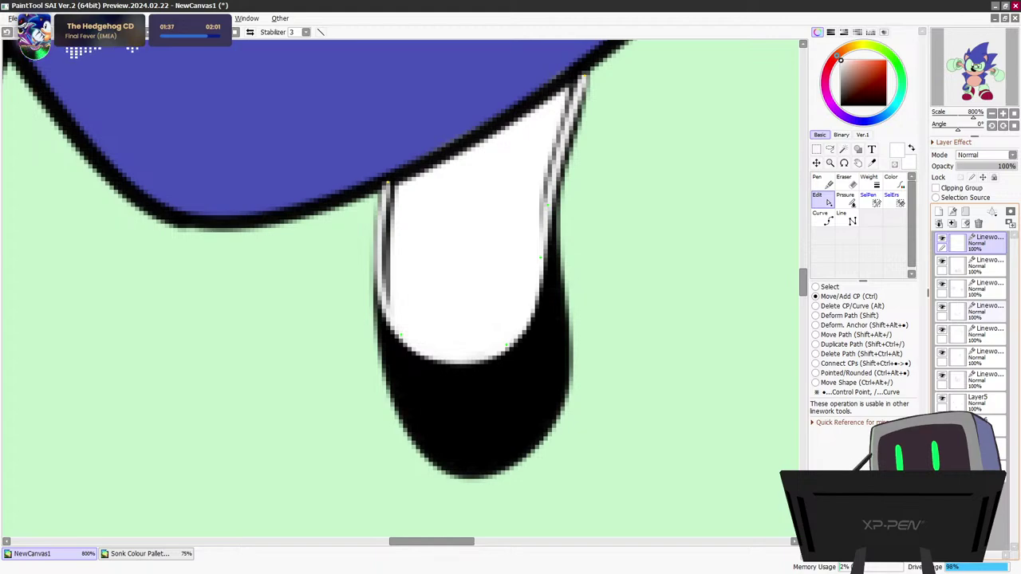
click(988, 380)
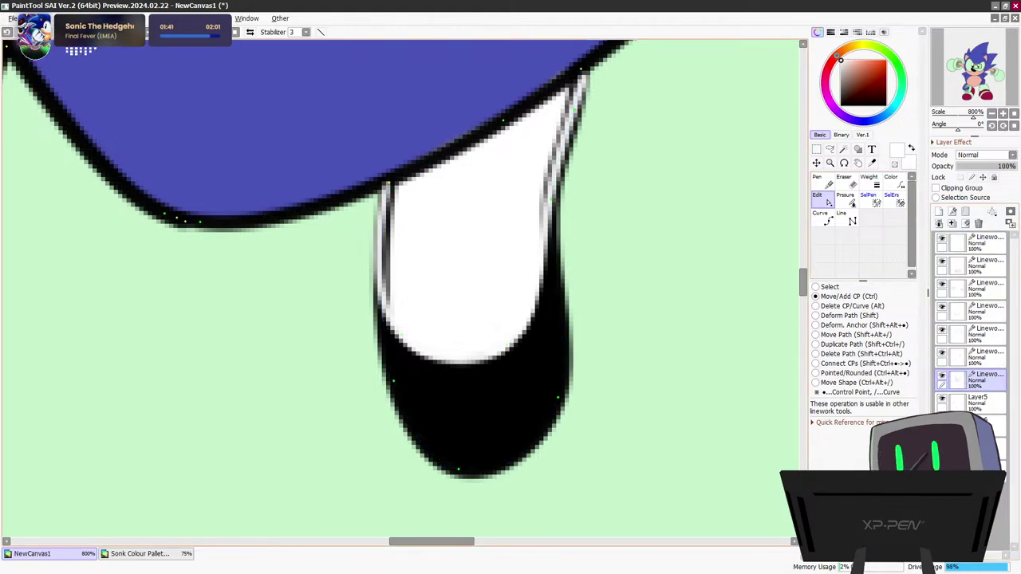
mouse_move(393, 381)
mouse_down()
mouse_move(440, 382)
mouse_move(373, 380)
mouse_move(407, 382)
mouse_up()
key(ctrl+z)
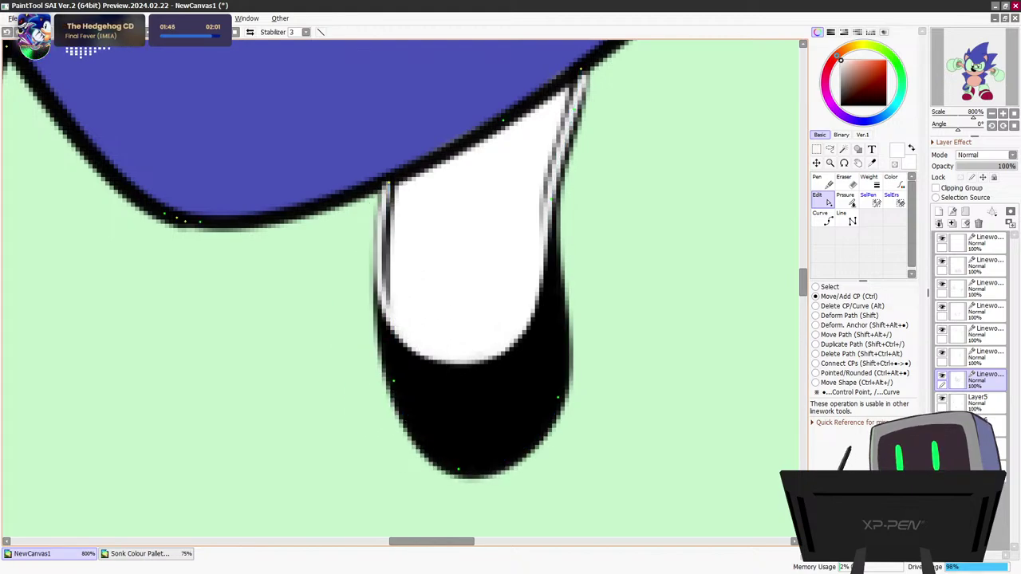
Bring the left side of the right-hand pupil's white curve inward at its upper end and lower bend, clear of the black outline
click(986, 243)
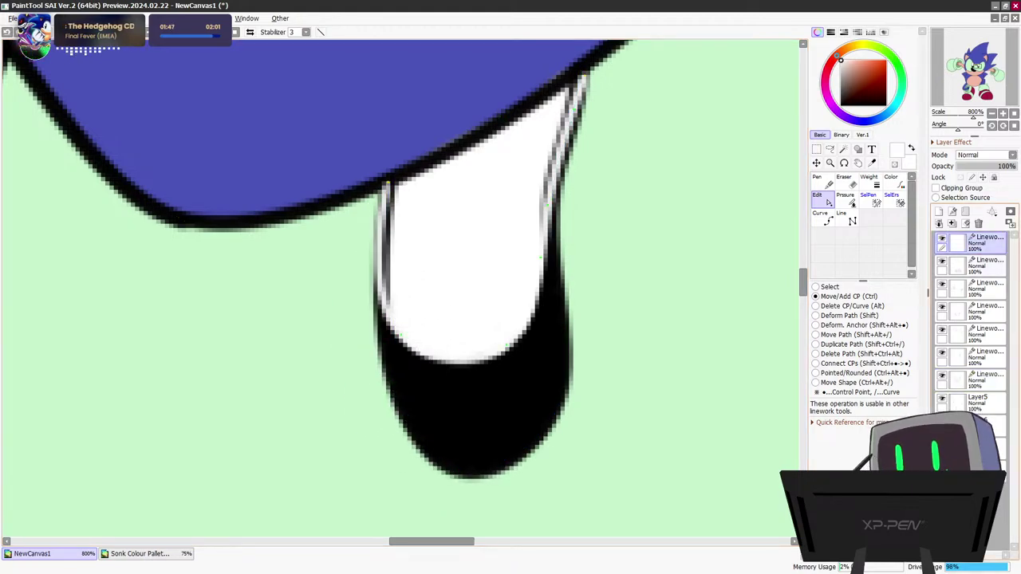
click(986, 266)
click(986, 289)
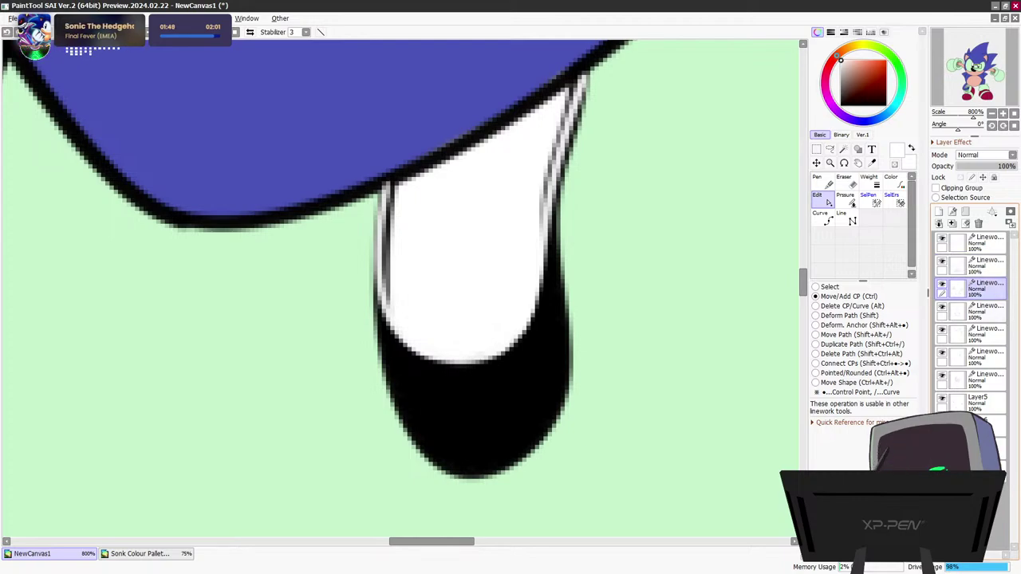
click(986, 312)
click(986, 334)
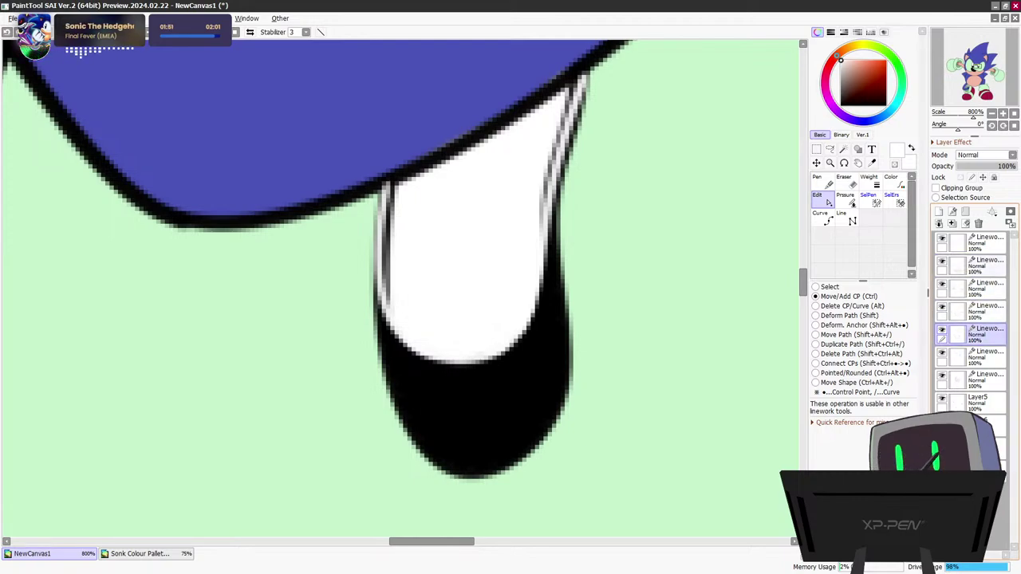
click(986, 243)
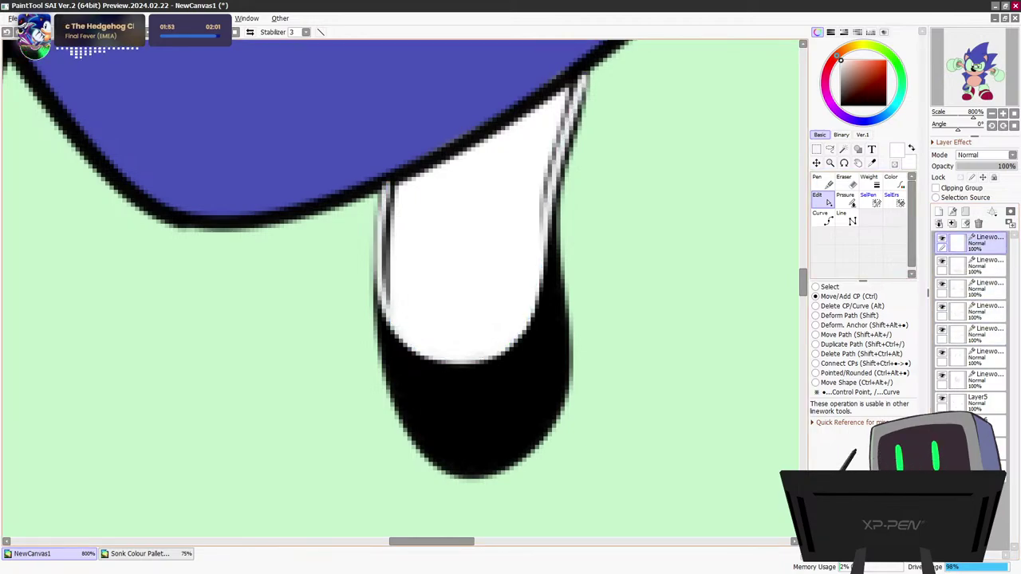
drag(386, 187, 397, 182)
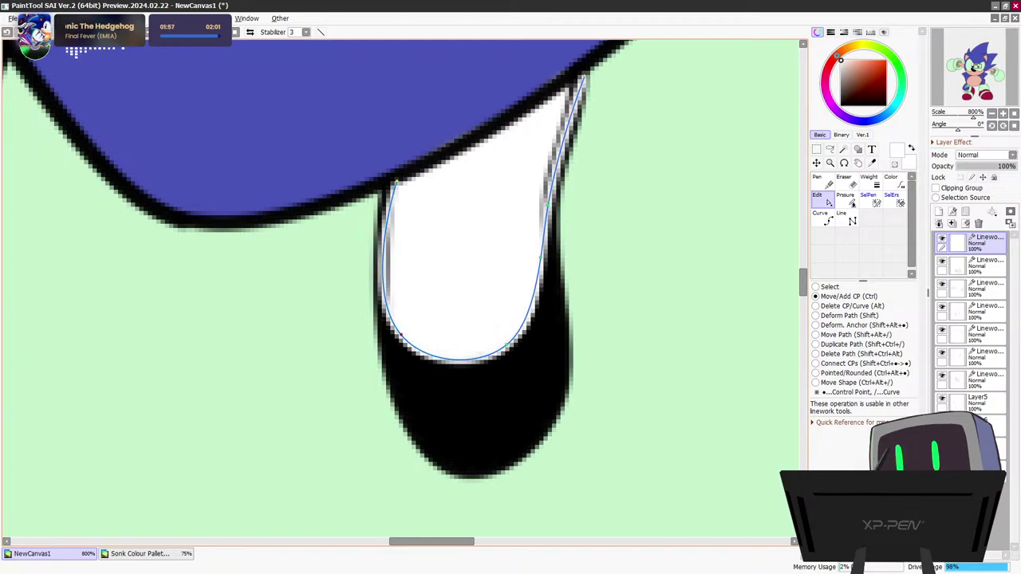
drag(402, 335, 409, 336)
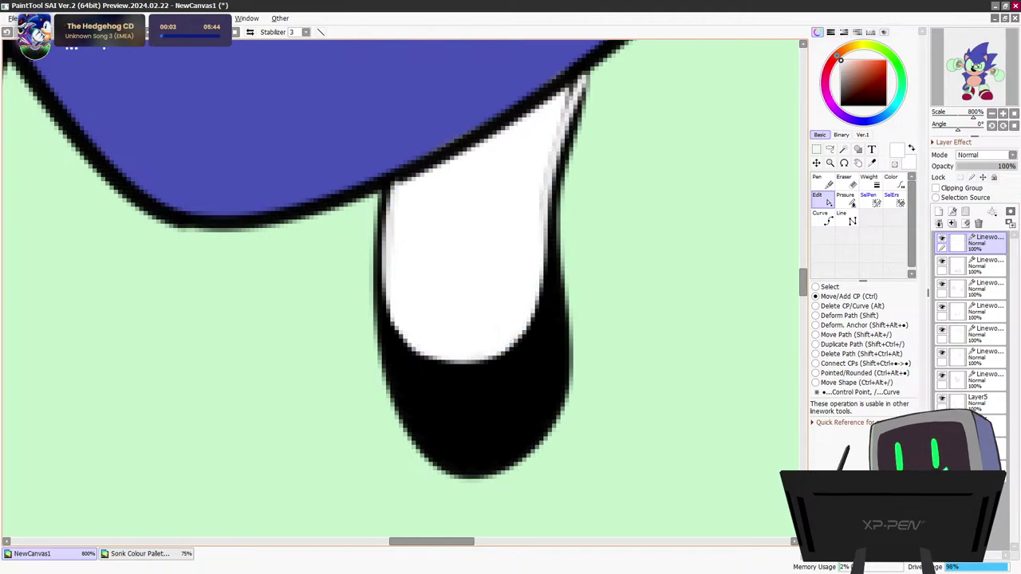
Pull the right side of the white curve in both pupils slightly inward, clear of the black outlines
drag(555, 169, 550, 169)
drag(584, 77, 576, 81)
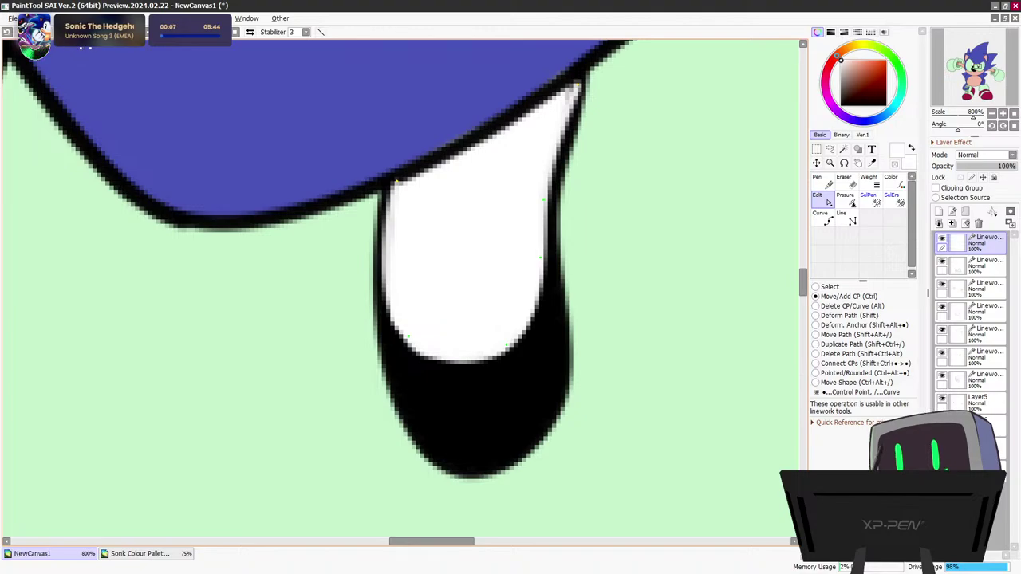
scroll(387, 371, down, 7)
scroll(185, 276, up, 5)
scroll(214, 289, up, 1)
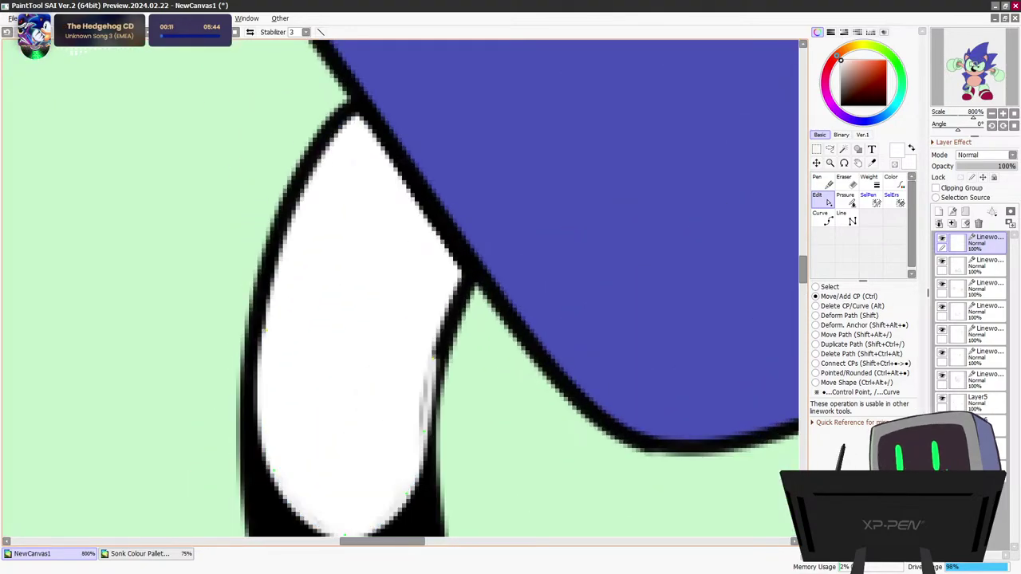
drag(433, 358, 427, 360)
drag(423, 432, 421, 432)
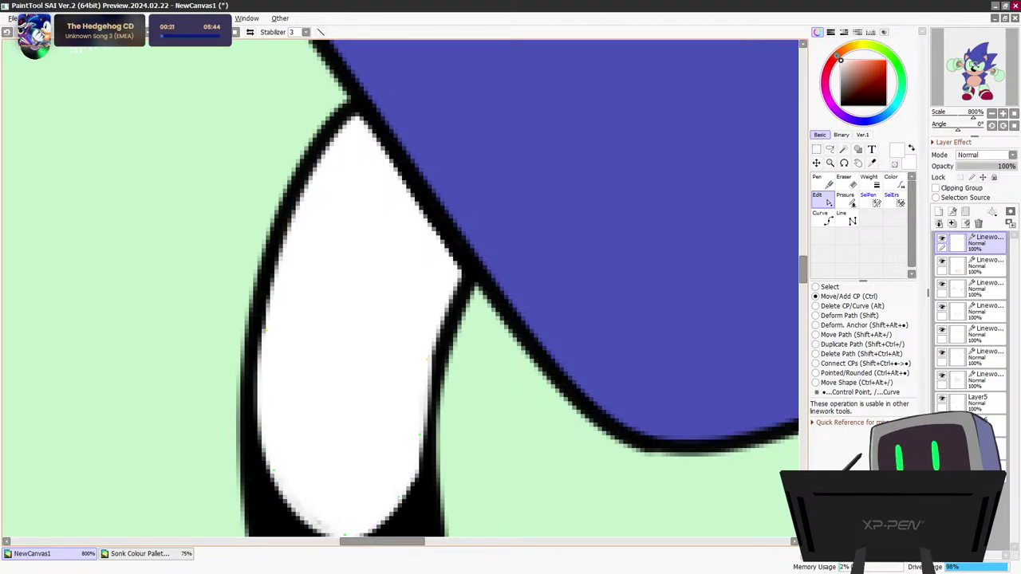
Examine the coloured drawing up close and as a whole, checking the pupils, face, limbs and overall figure
scroll(340, 439, down, 5)
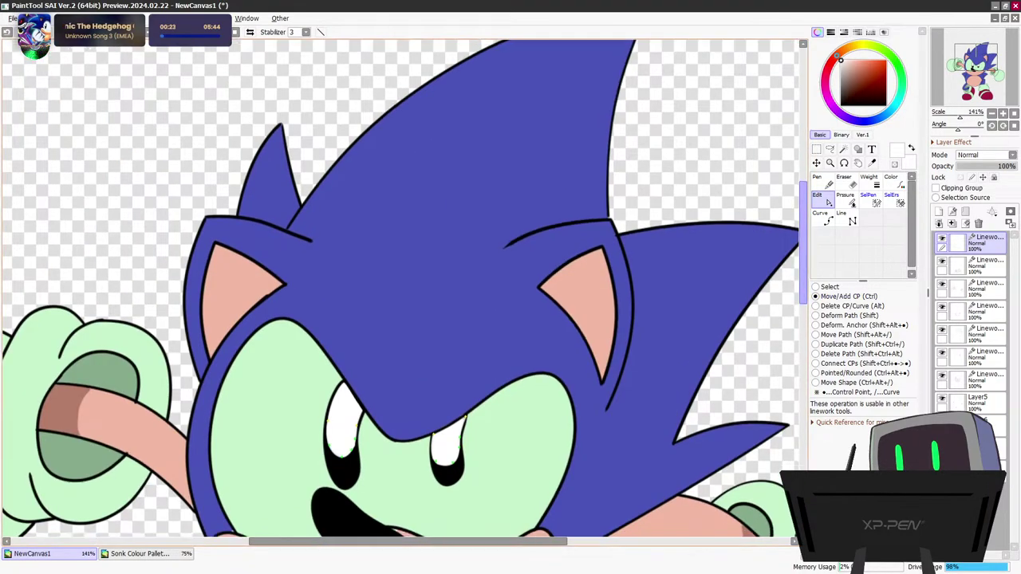
scroll(399, 287, down, 3)
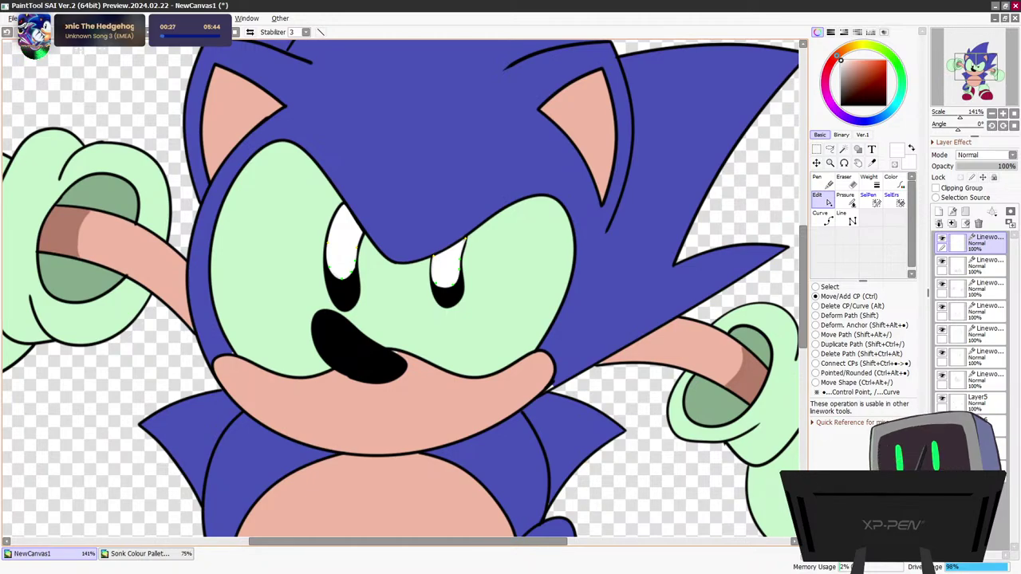
scroll(399, 287, down, 4)
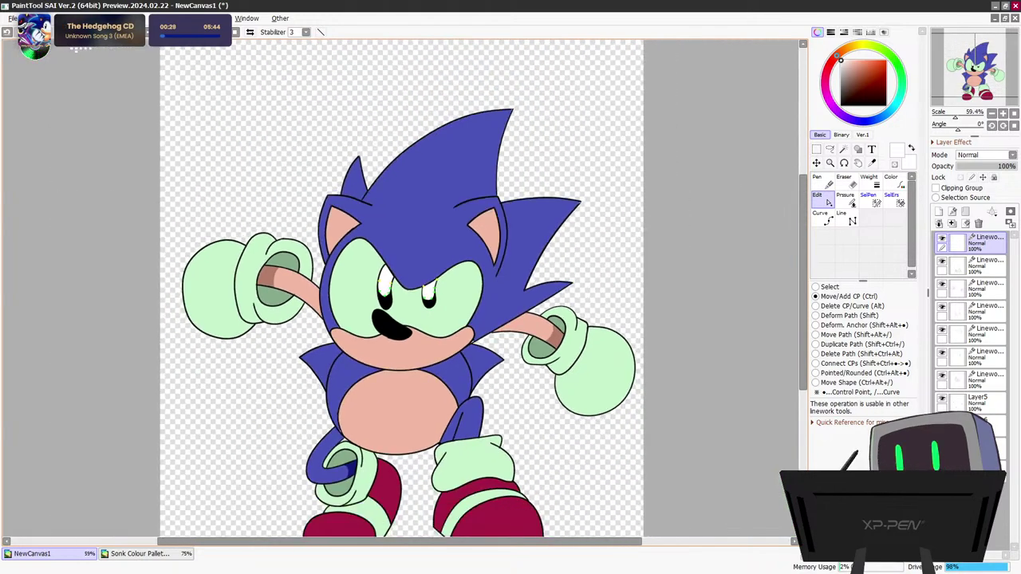
key(n)
scroll(510, 316, down, 4)
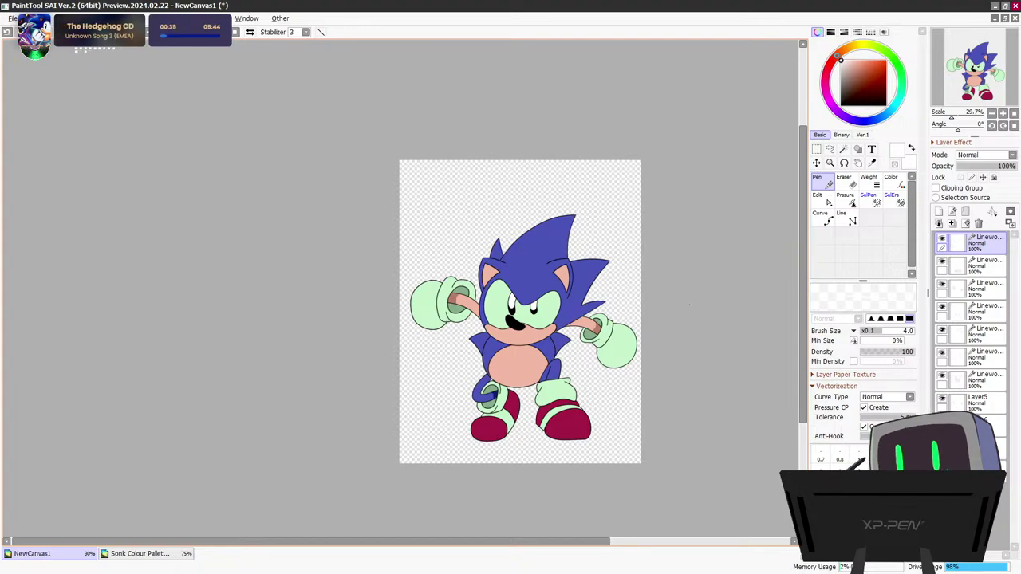
scroll(639, 305, up, 7)
scroll(469, 328, down, 5)
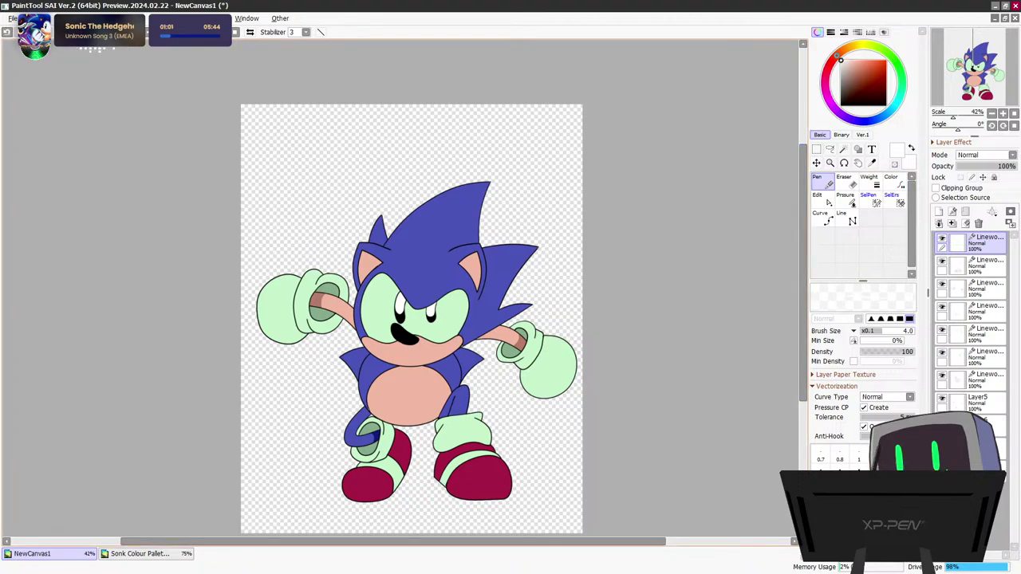
drag(804, 280, 803, 305)
scroll(411, 263, down, 1)
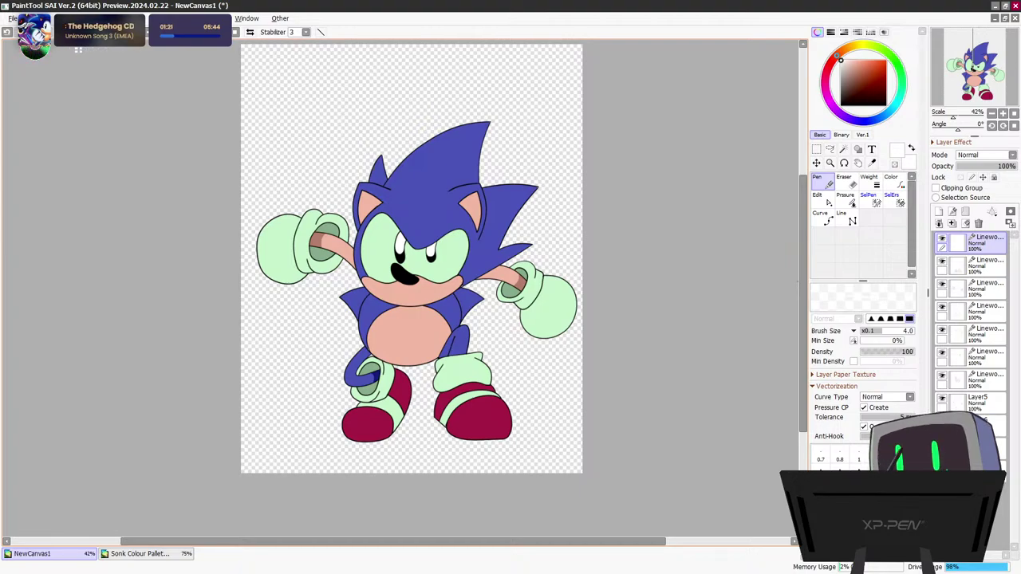
scroll(369, 317, up, 5)
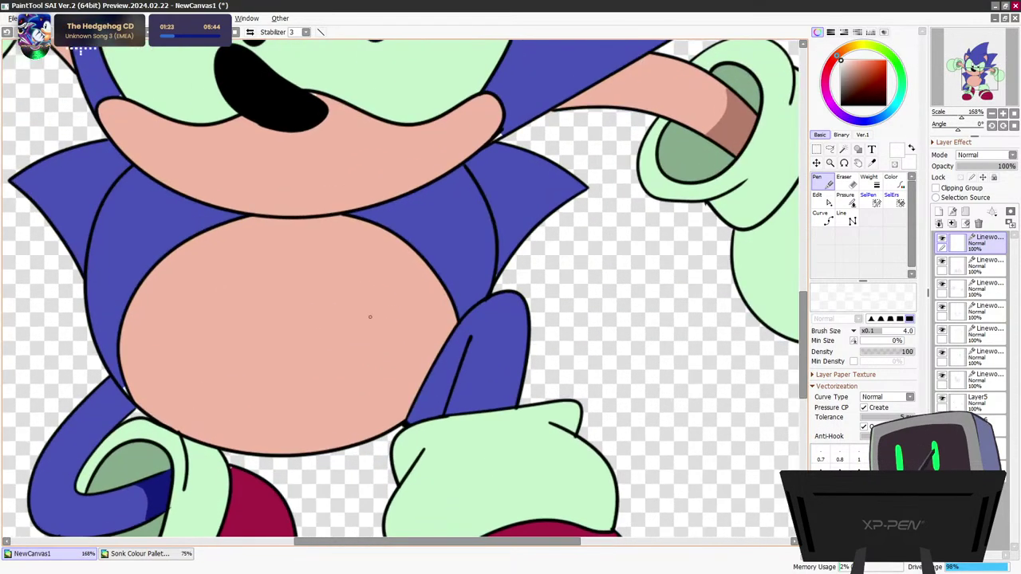
scroll(383, 274, up, 3)
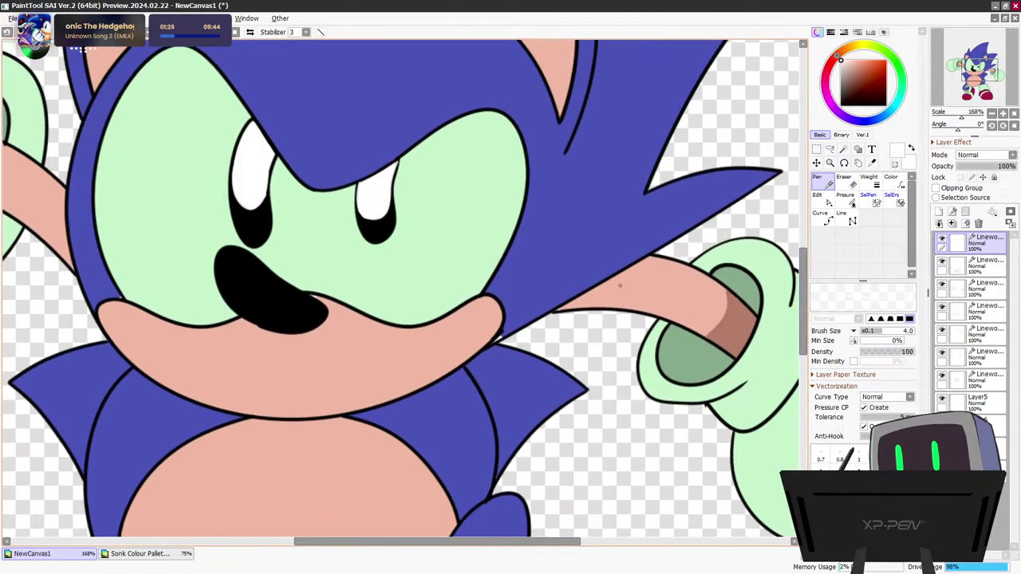
scroll(383, 274, down, 2)
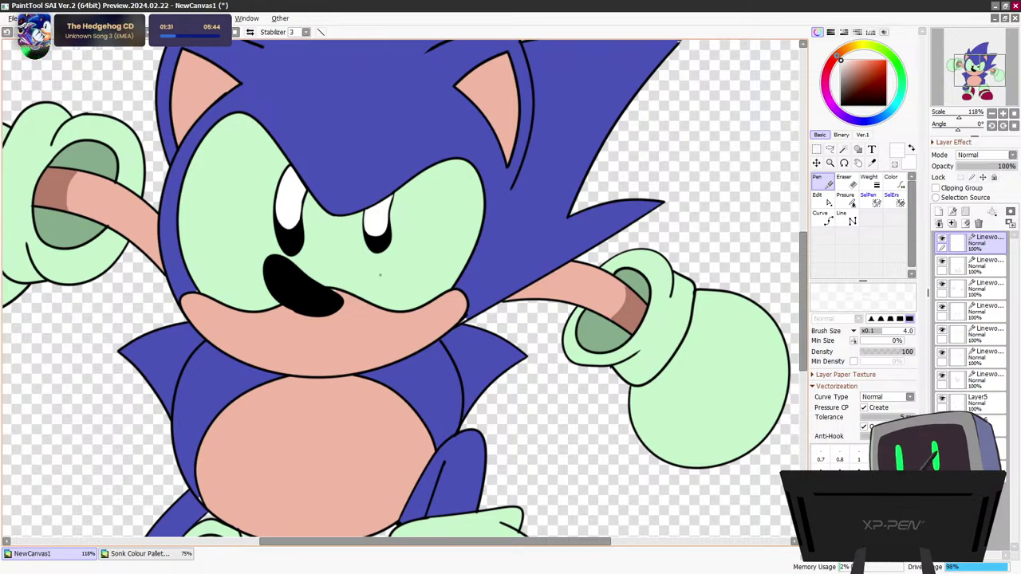
scroll(380, 274, down, 6)
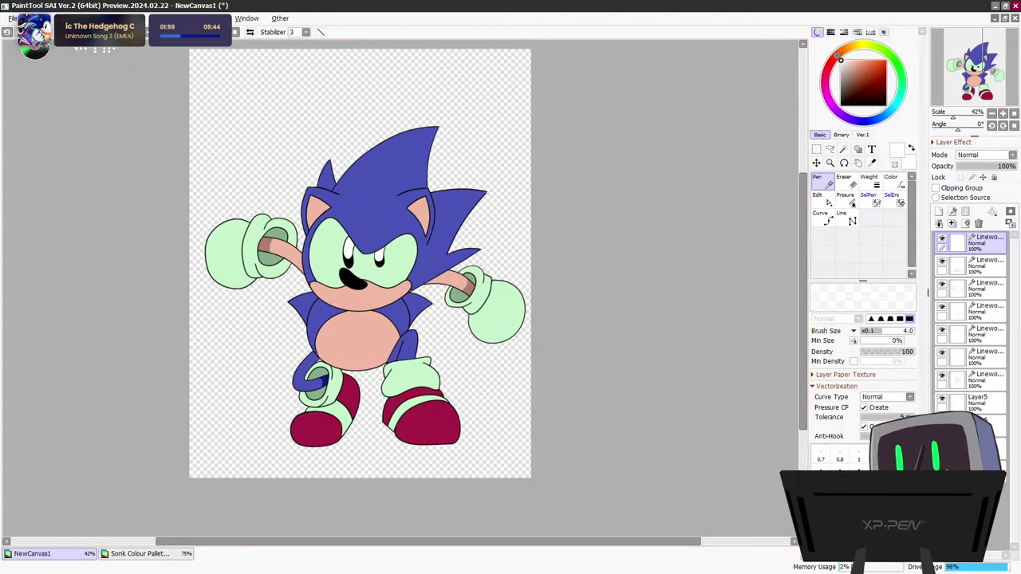
Switch to the image viewer and look over the earlier drawings Sonk 14.png, Sonk 15.png and Sonk 13.png beside the canvas
key(super)
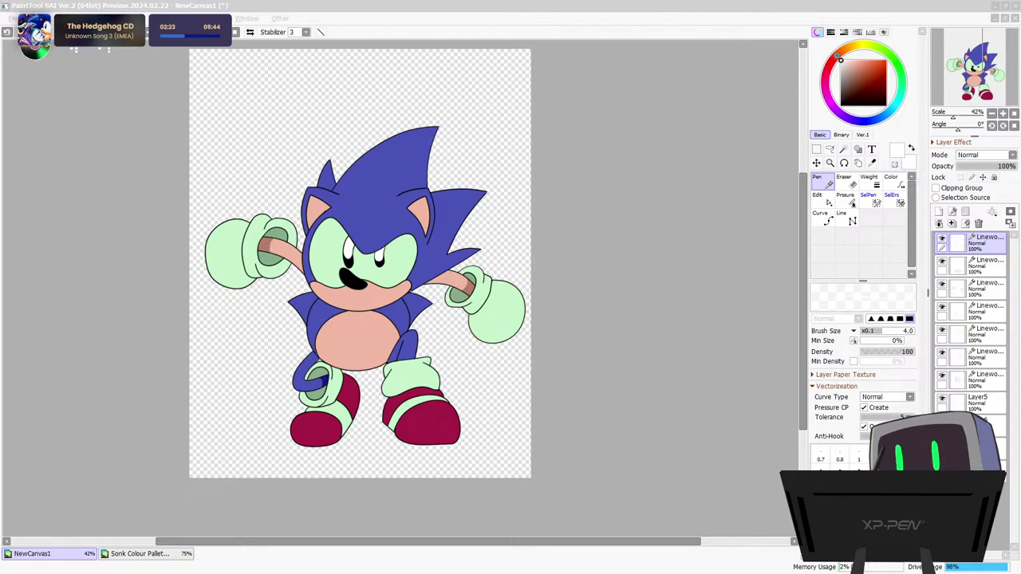
drag(0, 343, 954, 46)
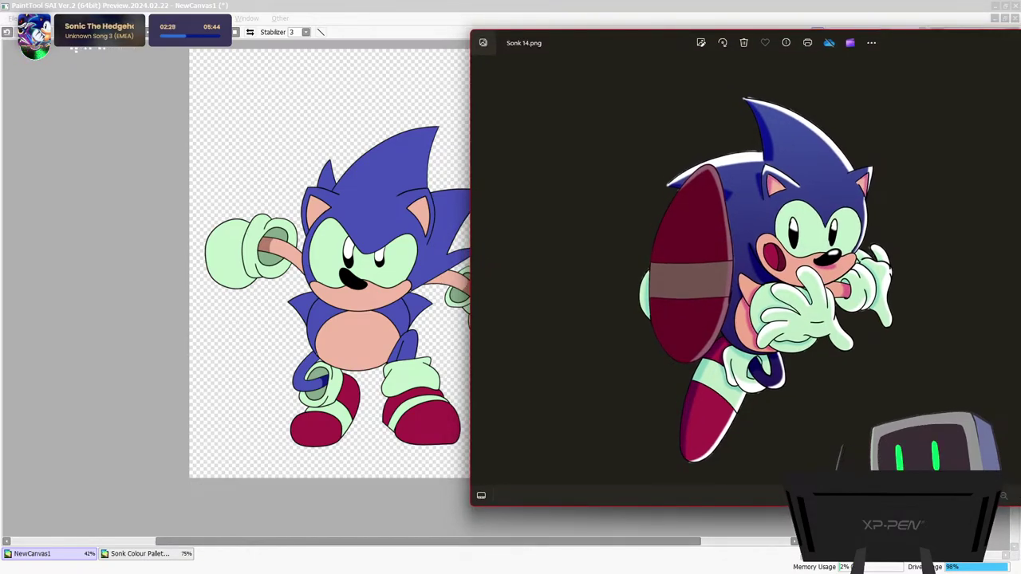
drag(916, 46, 0, 124)
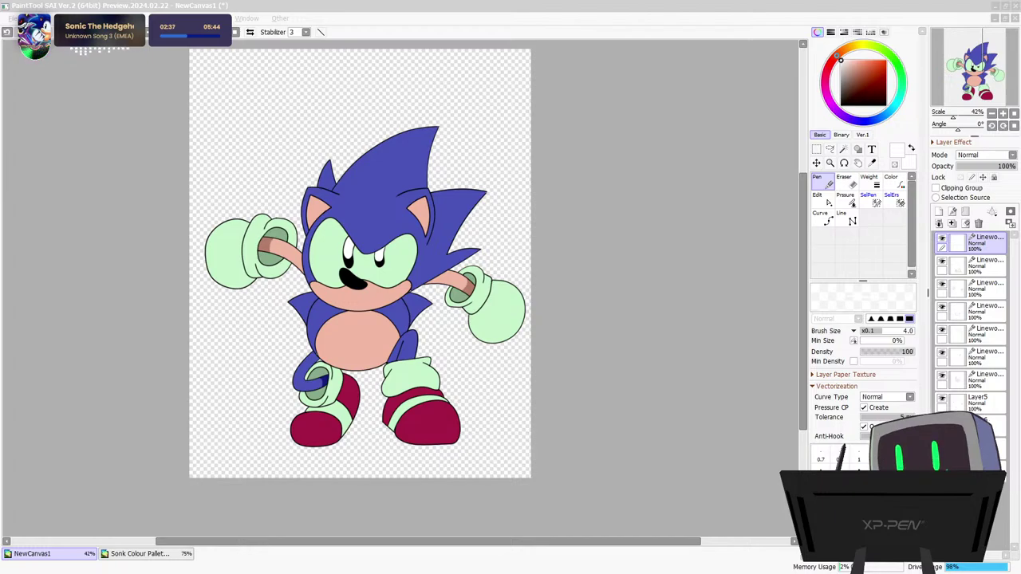
key(alt+Tab)
drag(631, 119, 0, 104)
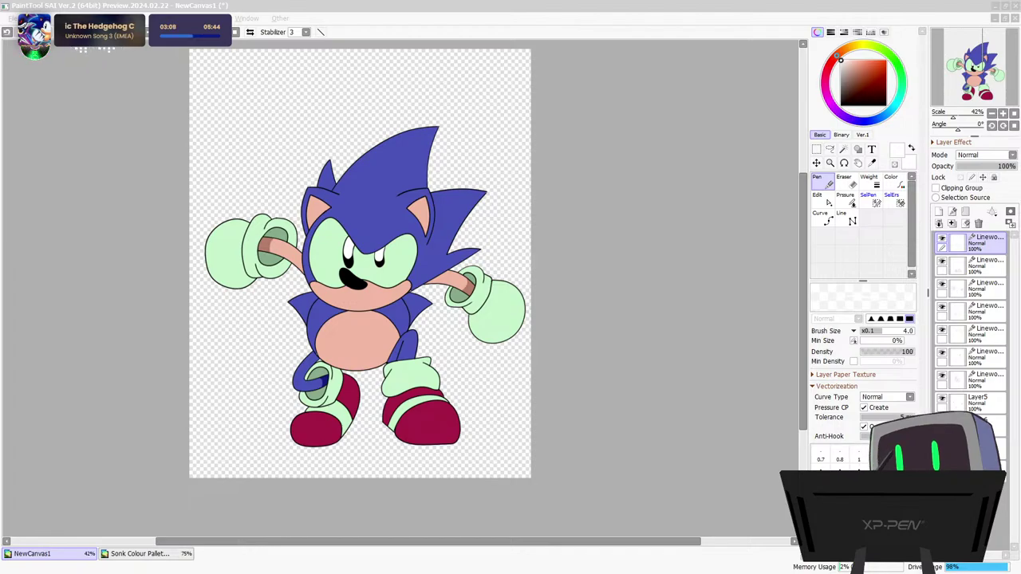
drag(0, 119, 722, 78)
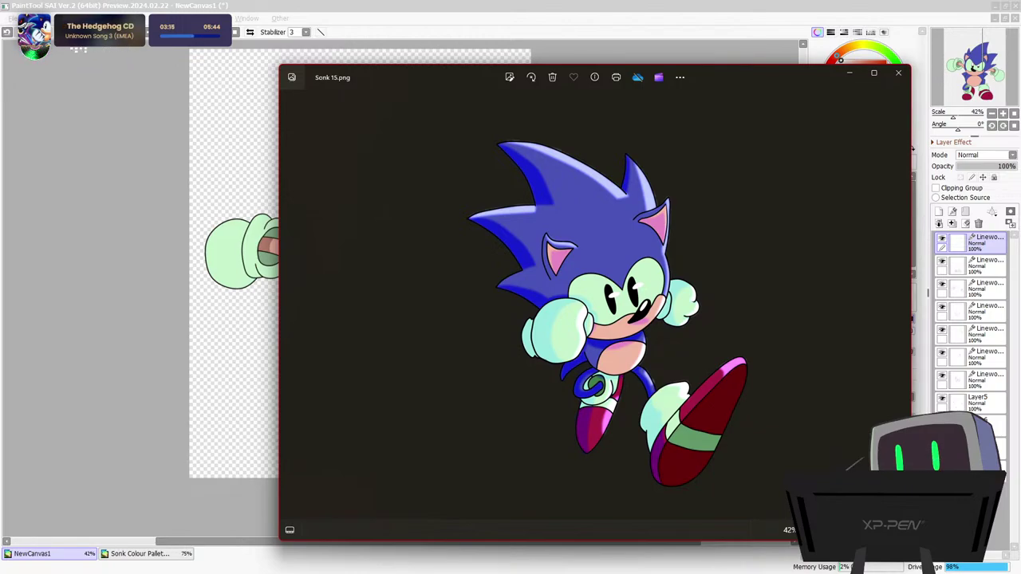
drag(732, 78, 0, 137)
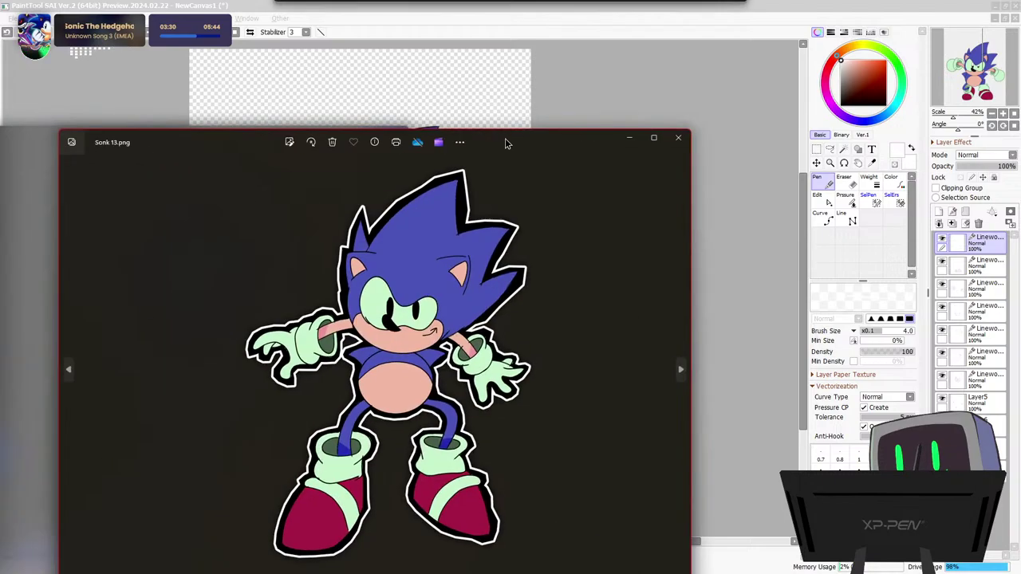
drag(505, 138, 937, 59)
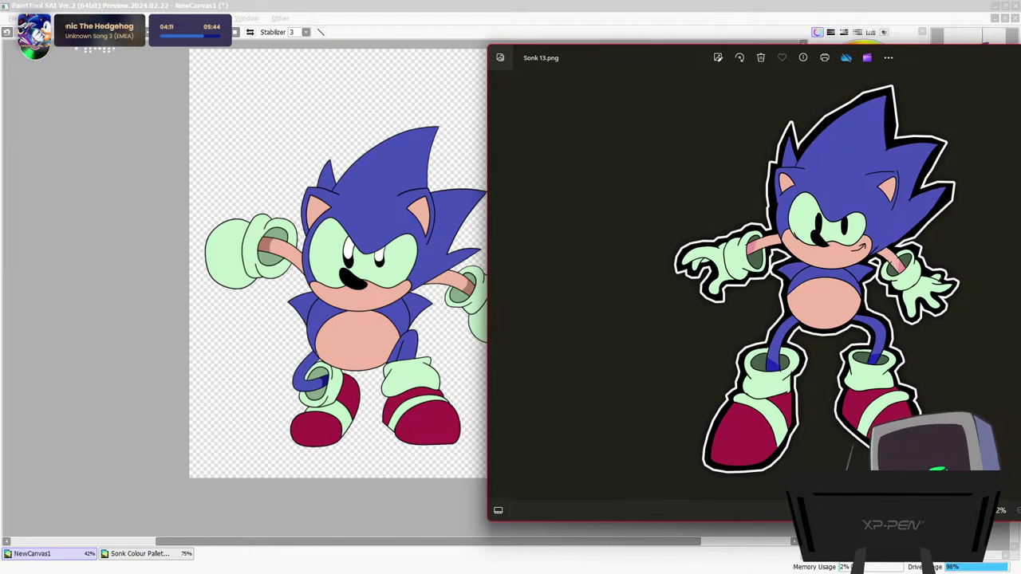
drag(933, 58, 0, 90)
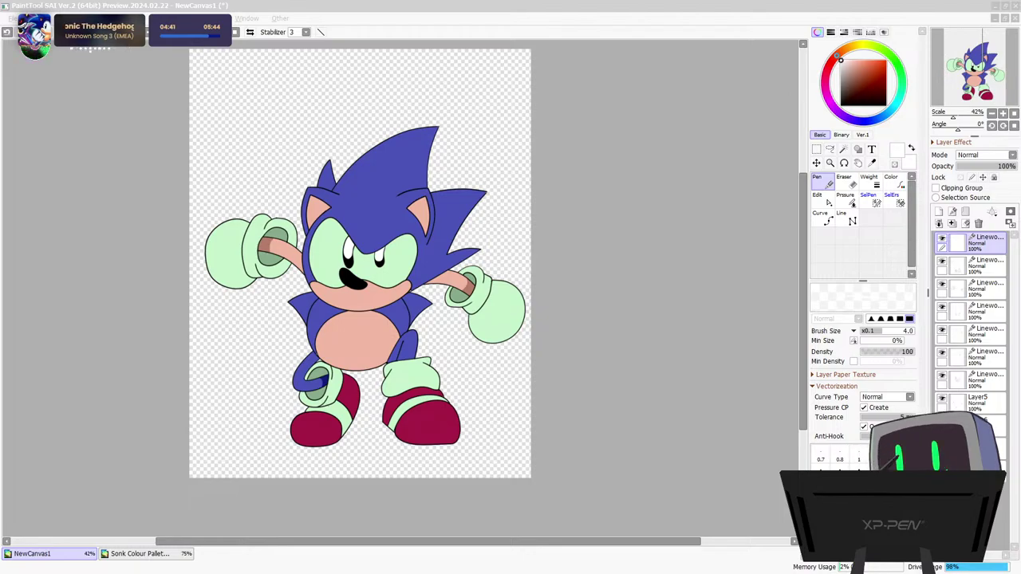
drag(0, 108, 649, 54)
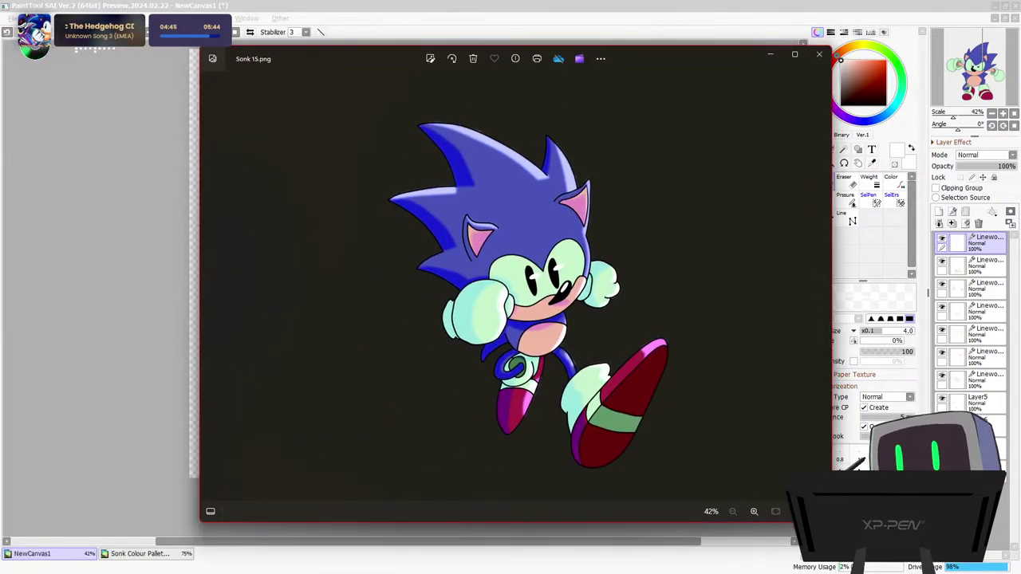
click(819, 54)
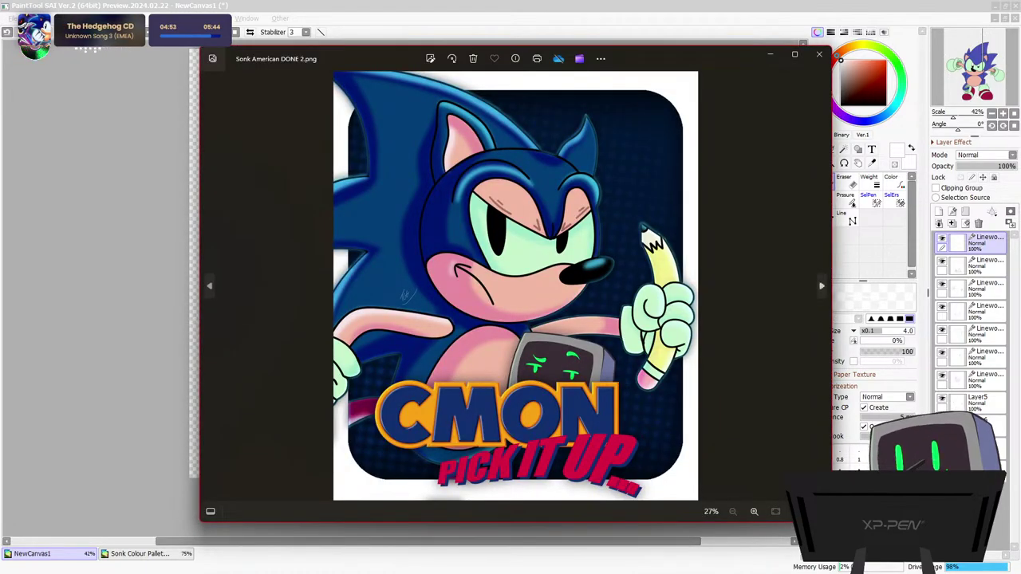
View Sonk American DONE 2.png, Sonk American 2.png and Sonic X Series 1 Review.png, and return to the PaintTool SAI canvas
click(818, 54)
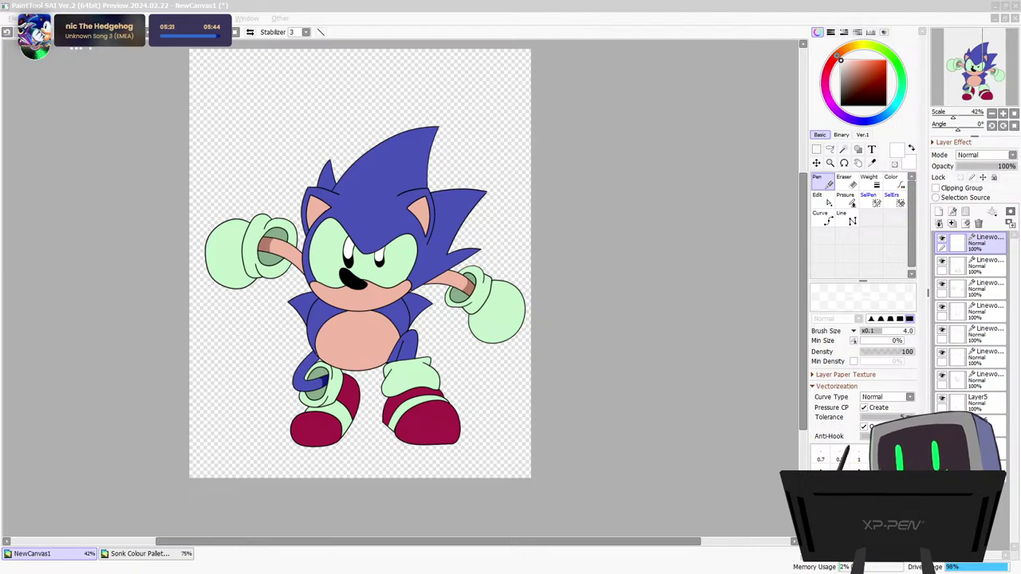
key(alt+Tab)
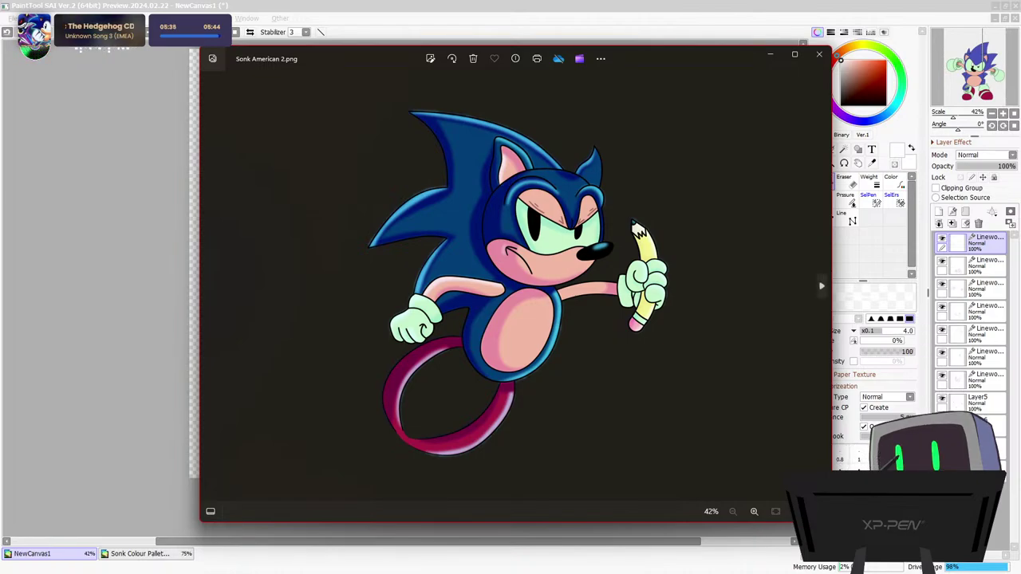
click(819, 54)
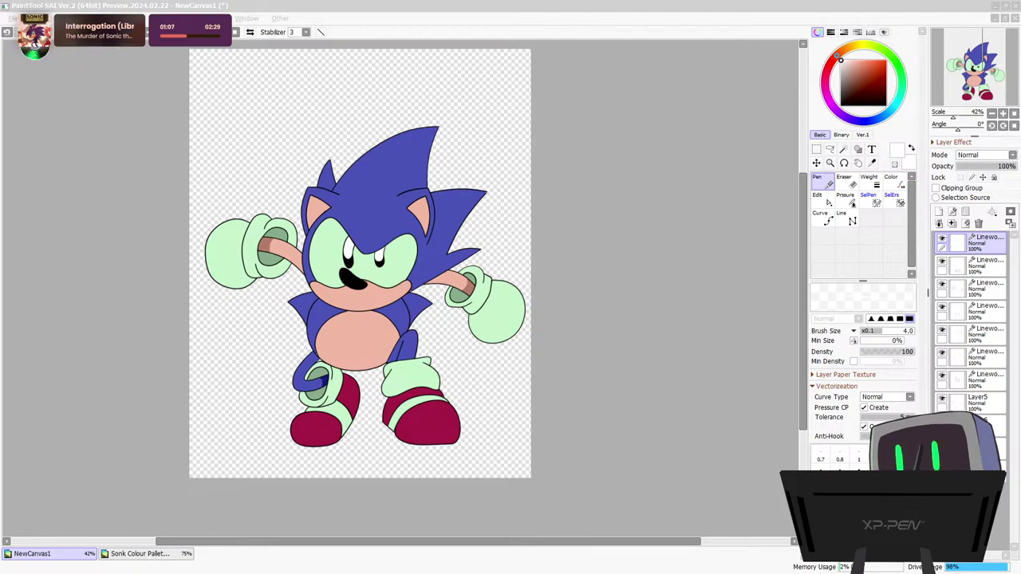
mouse_move(0, 171)
mouse_down()
mouse_move(643, 150)
mouse_move(668, 97)
mouse_up()
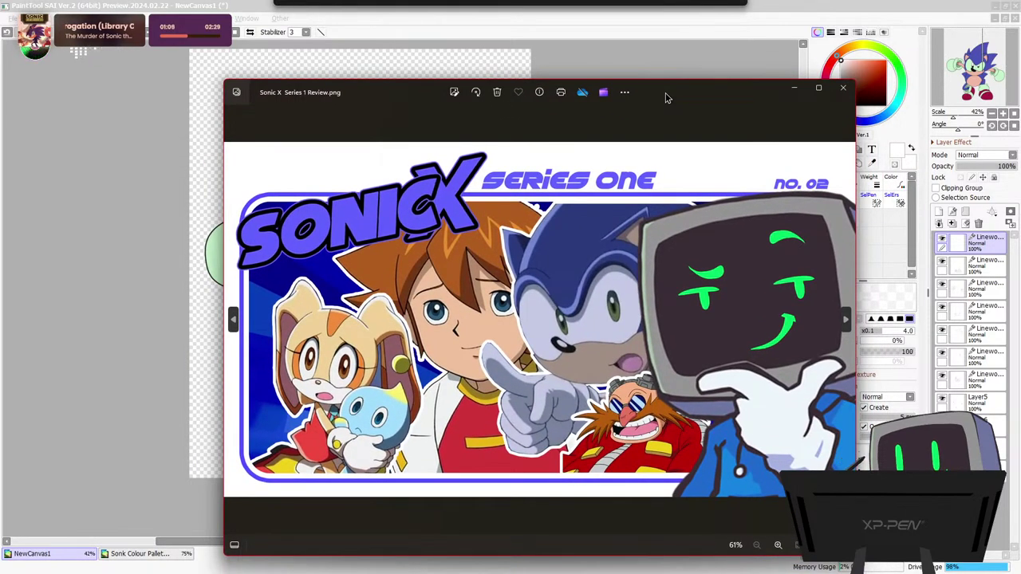
drag(668, 98, 0, 92)
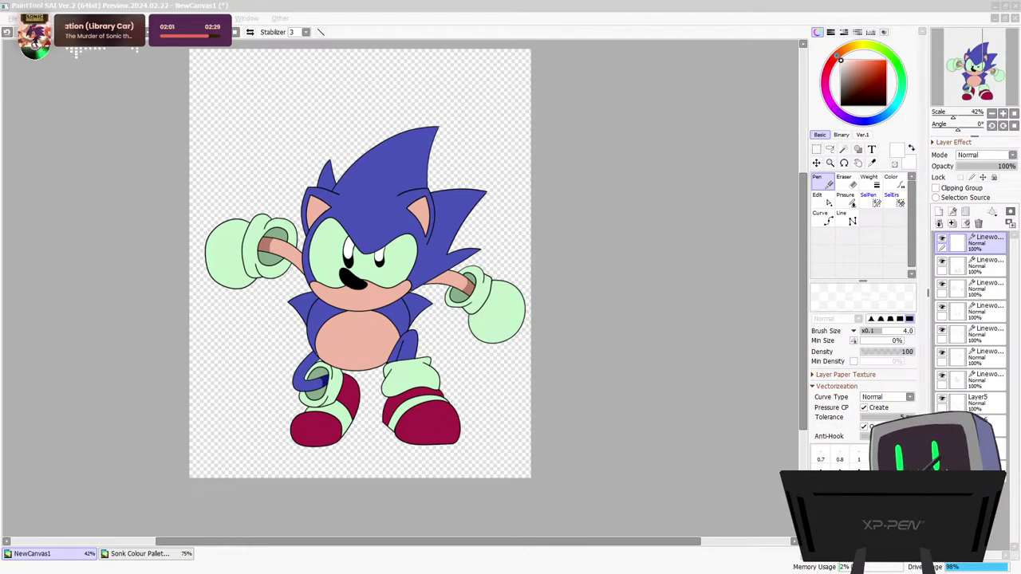
key(alt+Tab)
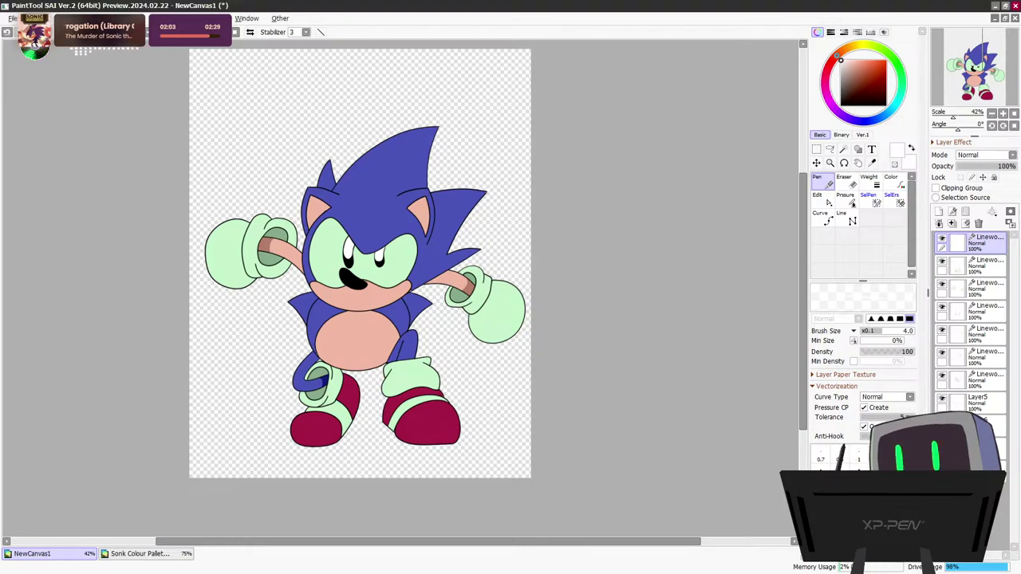
Save the drawing as Sonk 16.png in the PICTURES folder on the T7 (D:) drive
scroll(402, 292, up, 3)
scroll(281, 252, down, 2)
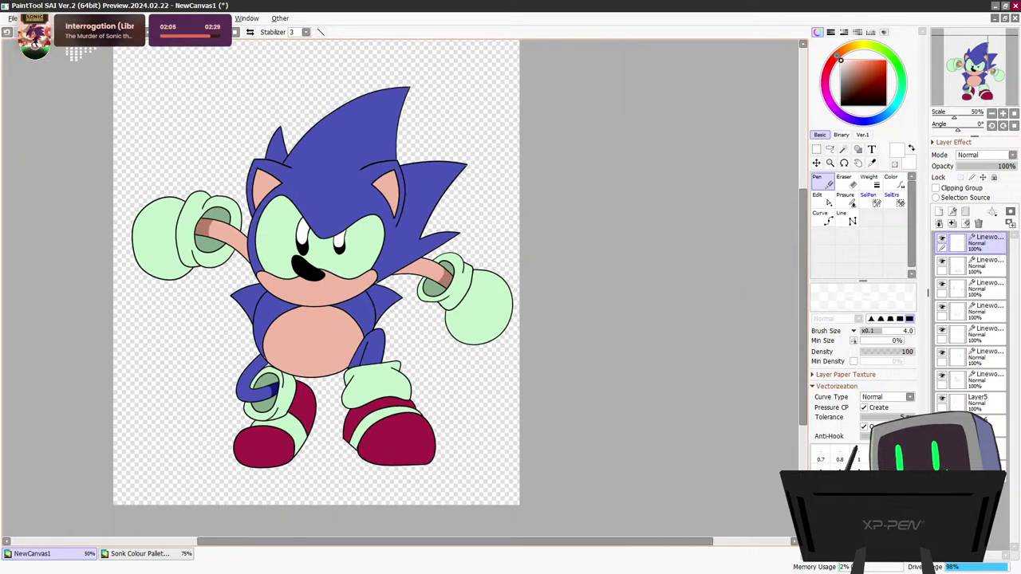
drag(684, 542, 641, 542)
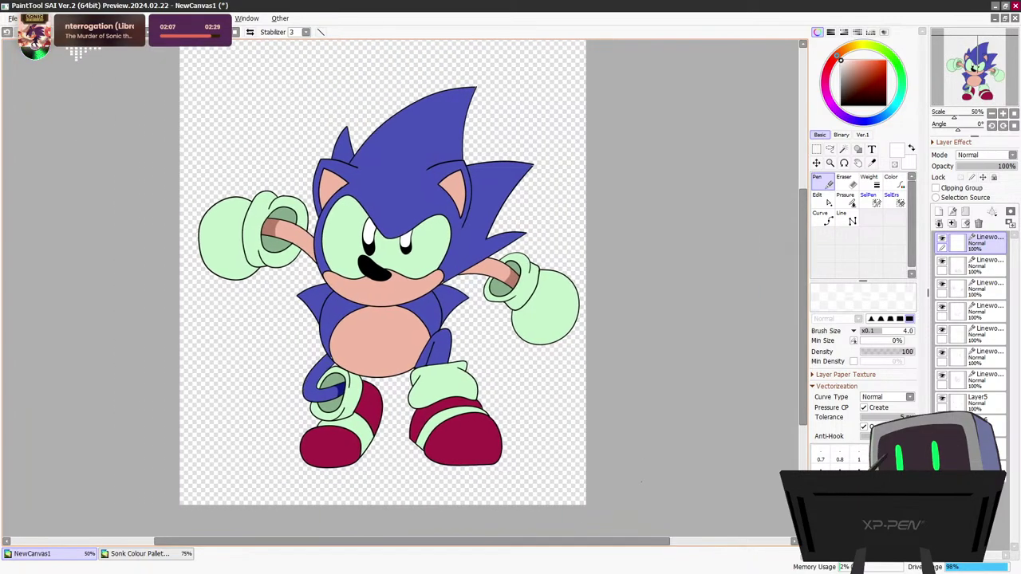
mouse_move(804, 359)
mouse_down()
mouse_move(804, 328)
mouse_move(803, 365)
mouse_up()
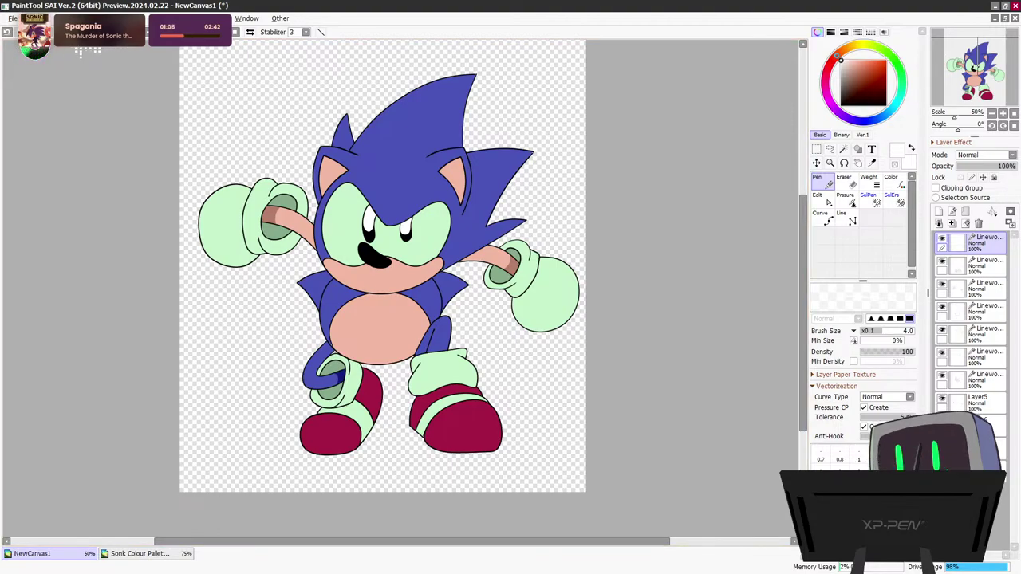
click(12, 17)
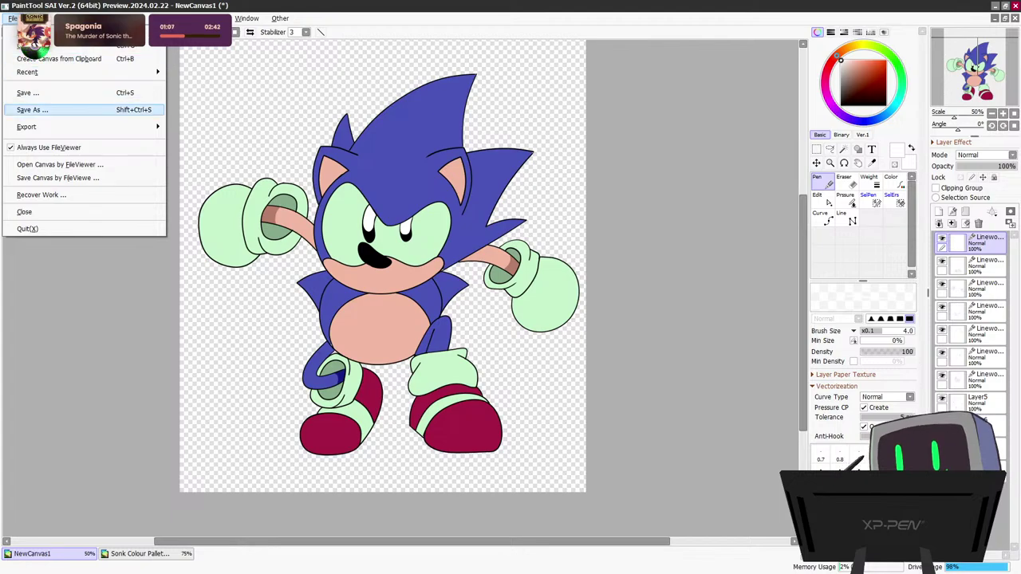
click(32, 109)
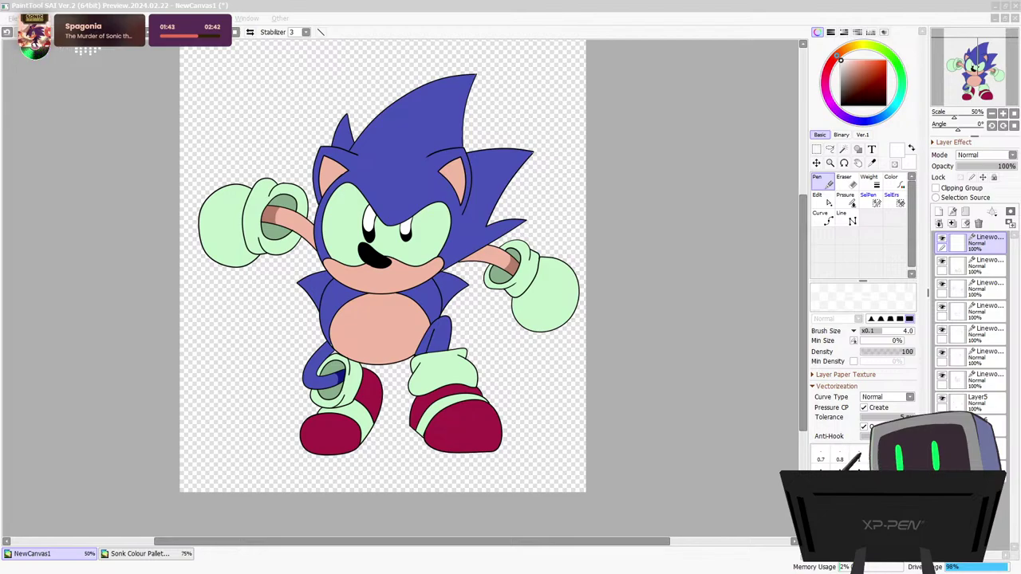
key(Return)
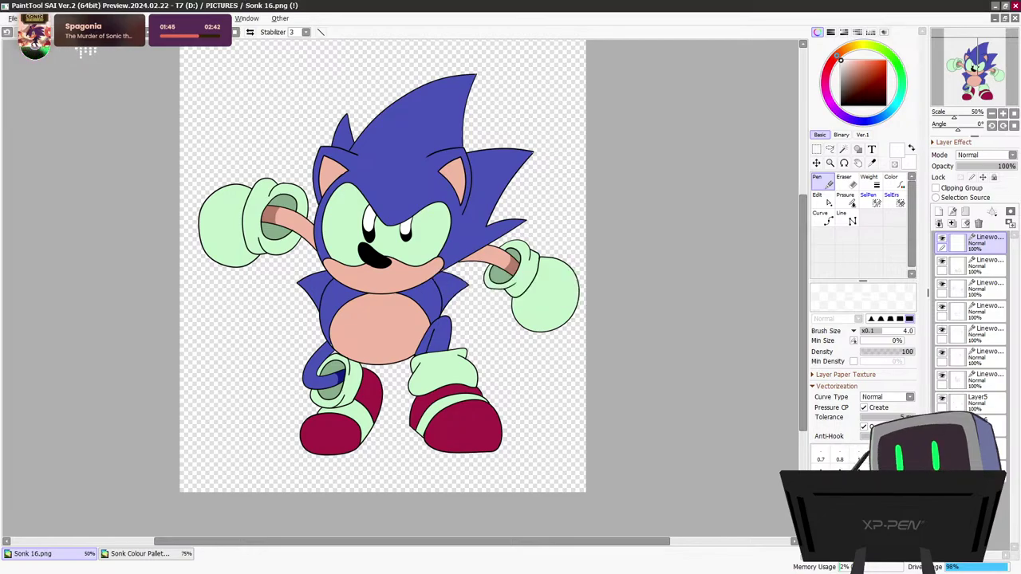
Save the canvas as Sonk 16.sai2 in the PICTURES folder on the T7 (D:) drive
click(13, 19)
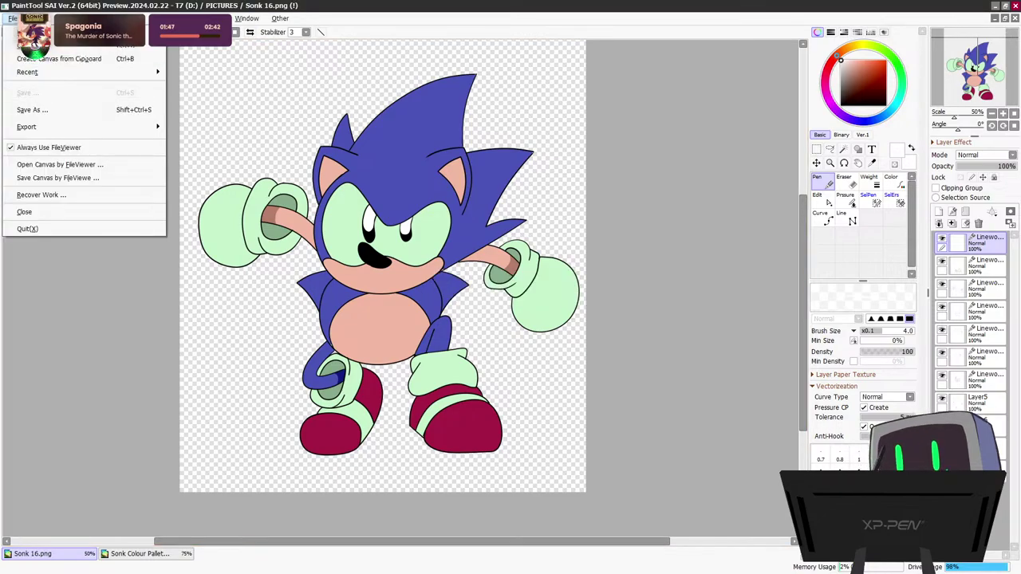
click(33, 111)
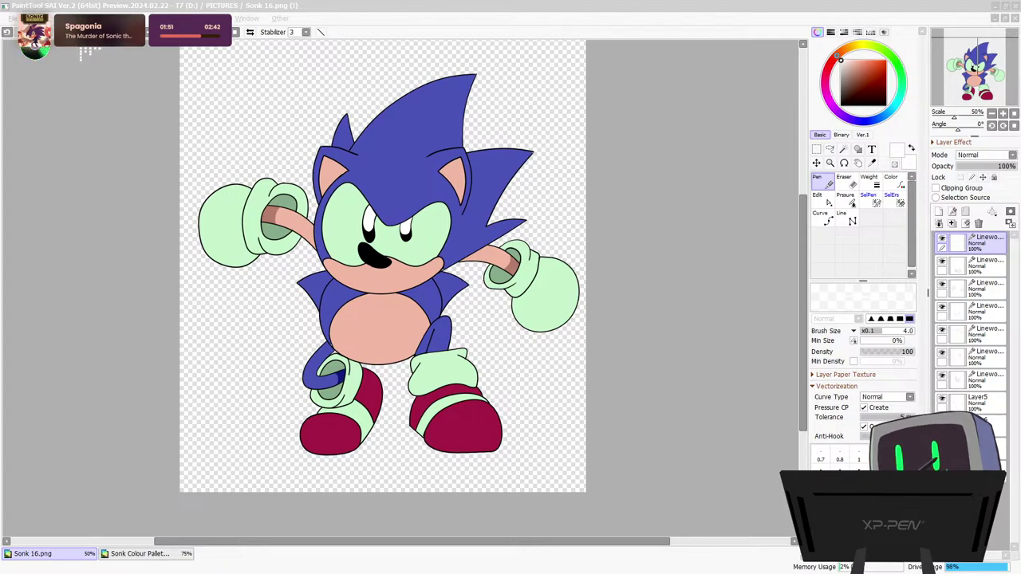
key(Return)
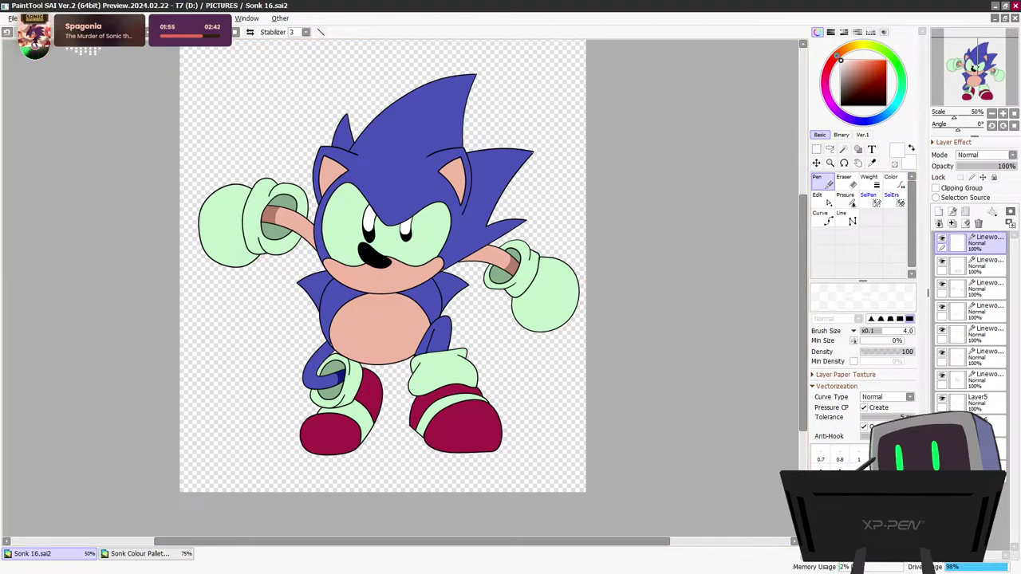
Switch to the Windows desktop and hide its desktop icons
key(super+d)
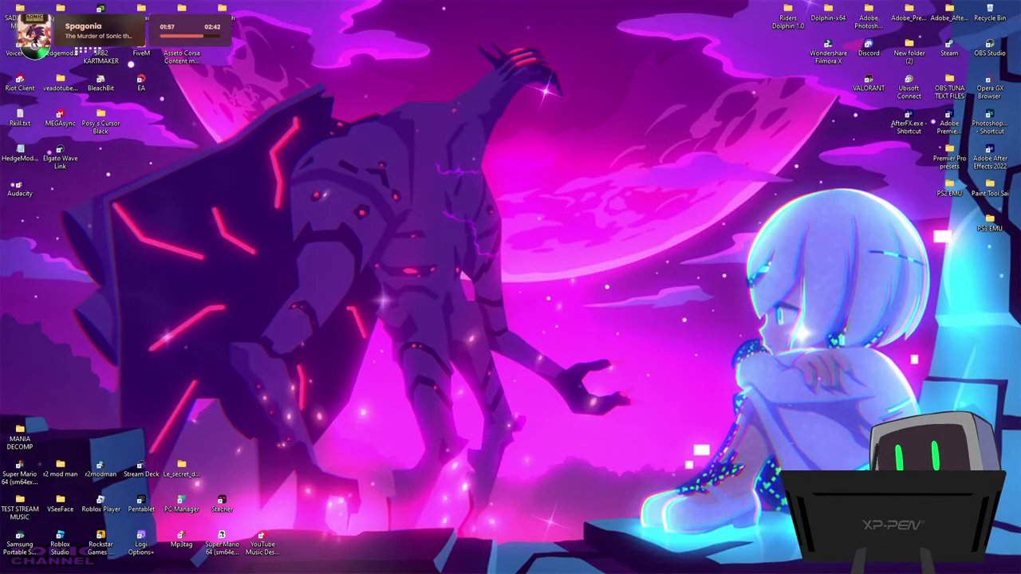
right_click(429, 212)
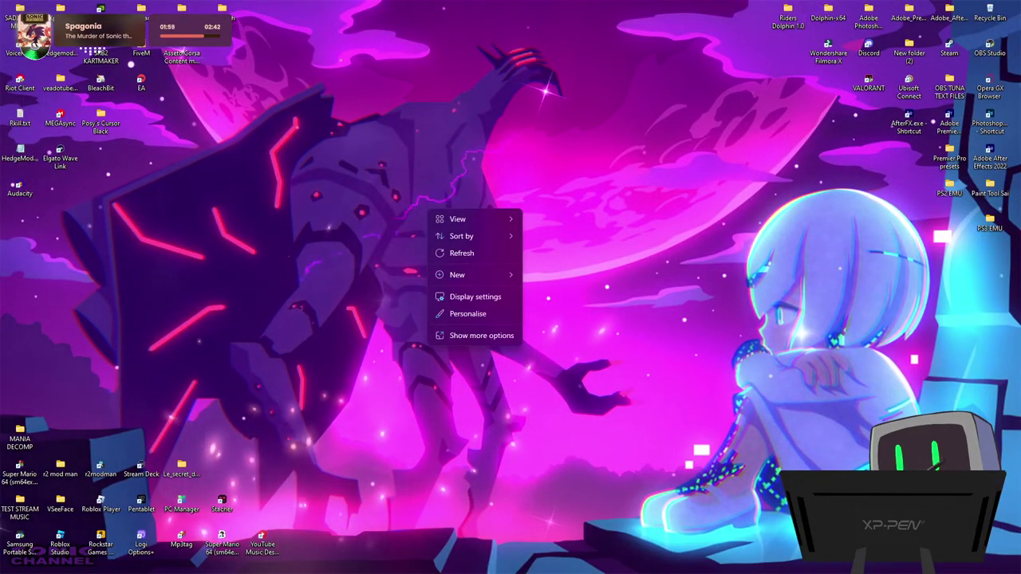
key(Escape)
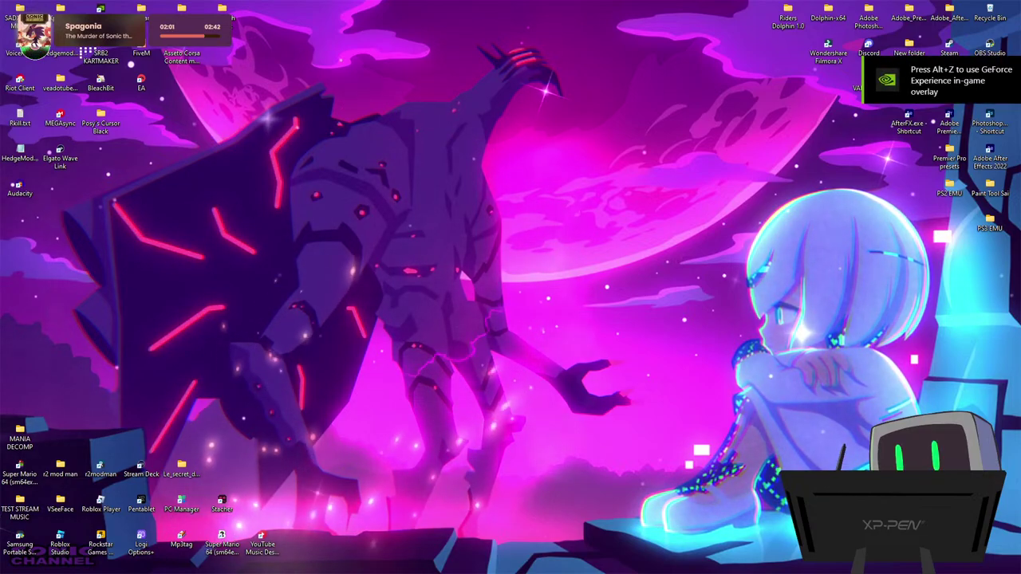
right_click(499, 223)
mouse_move(530, 230)
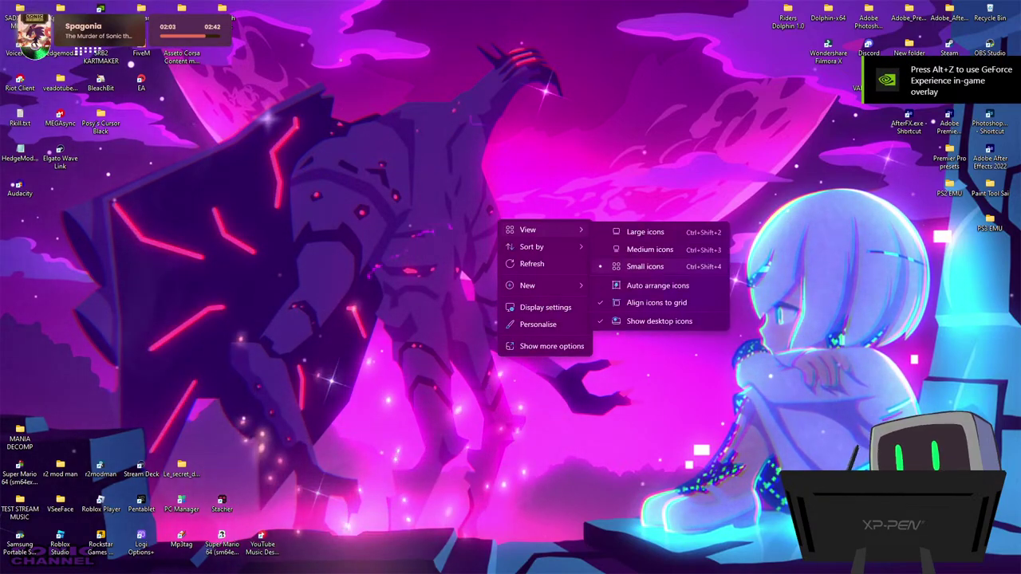
click(658, 322)
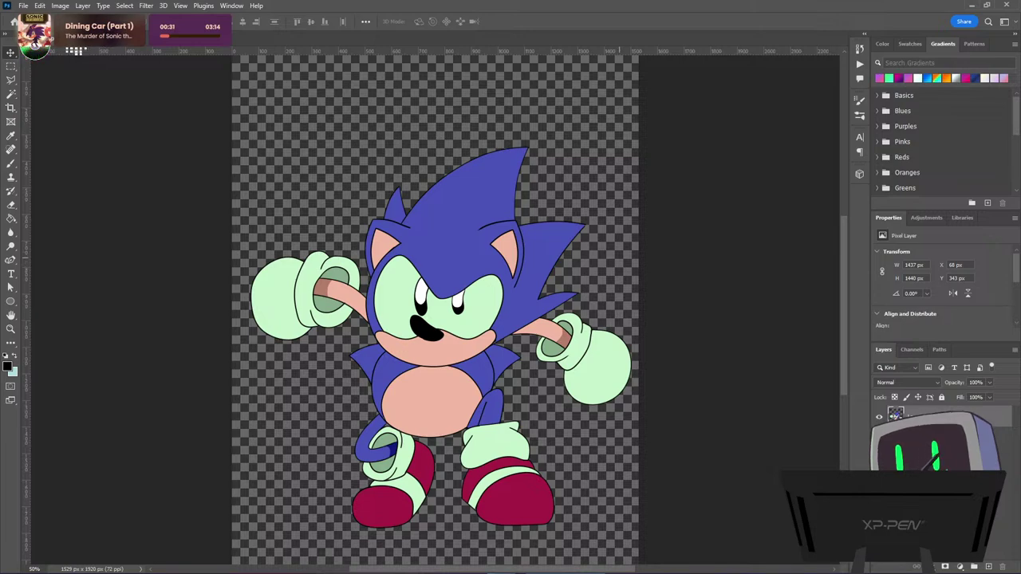
Add a black outside Stroke of 16 px to the drawing's layer style
scroll(435, 319, up, 1)
scroll(77, 54, down, 2)
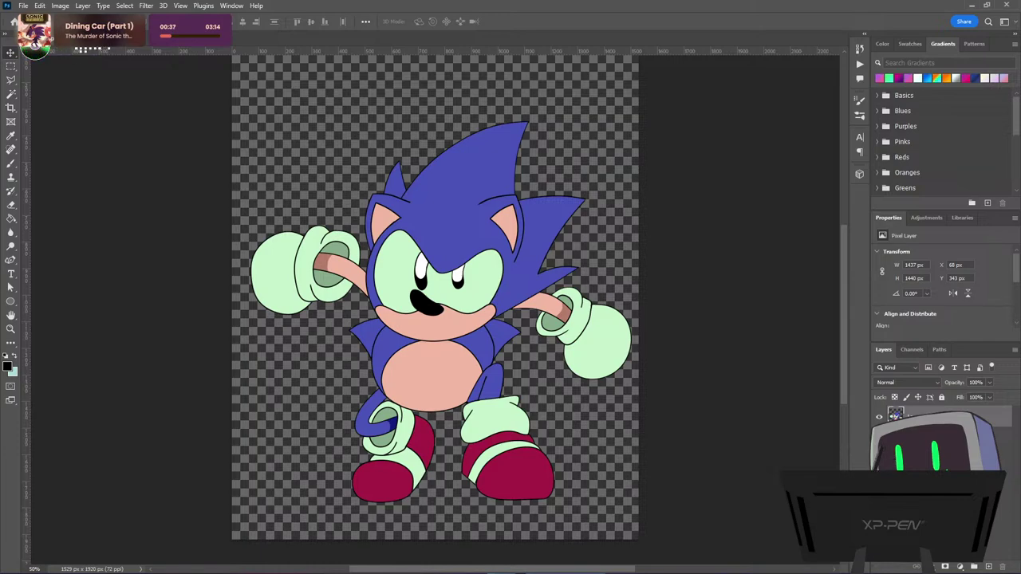
double_click(965, 417)
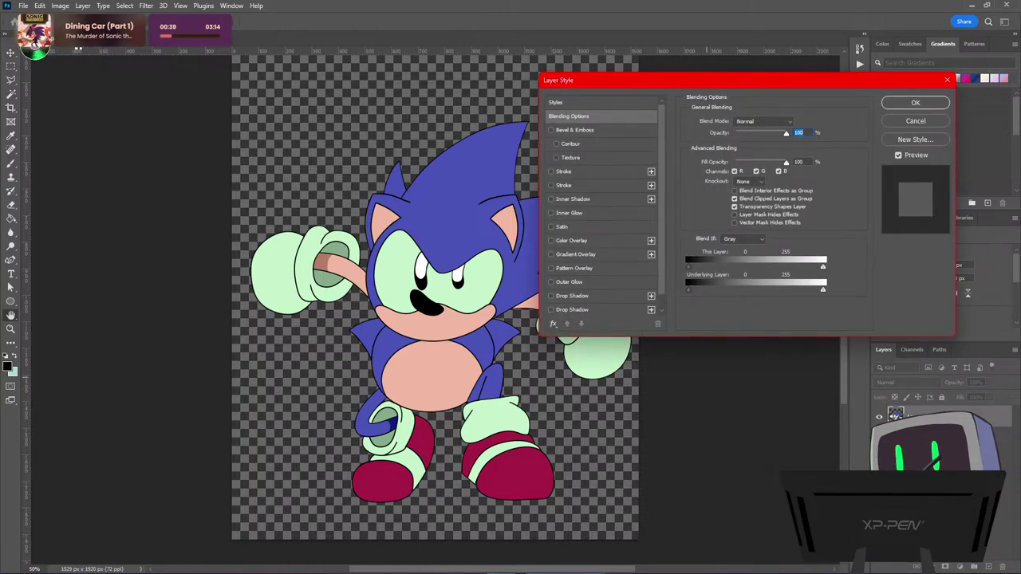
click(563, 172)
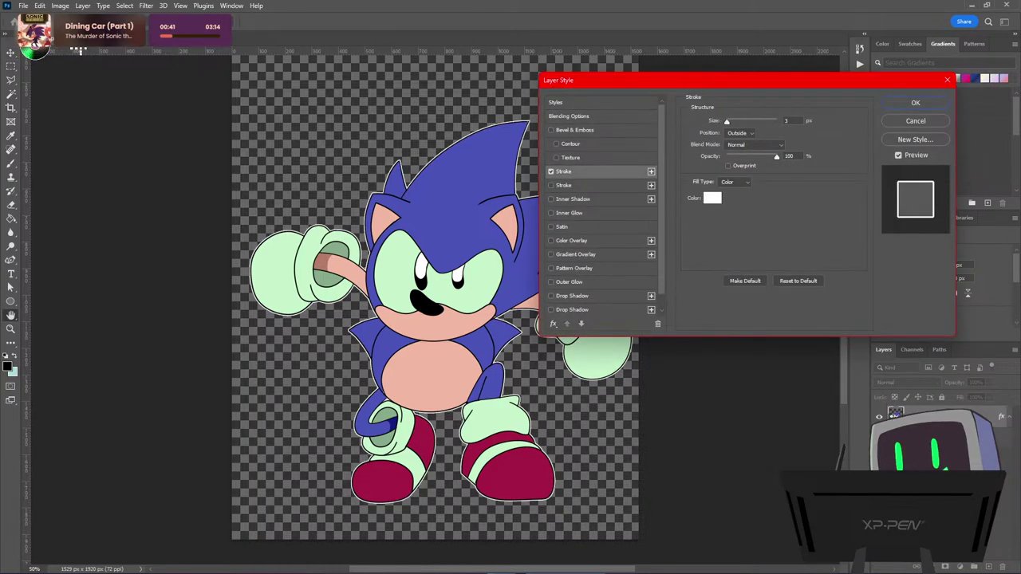
click(711, 198)
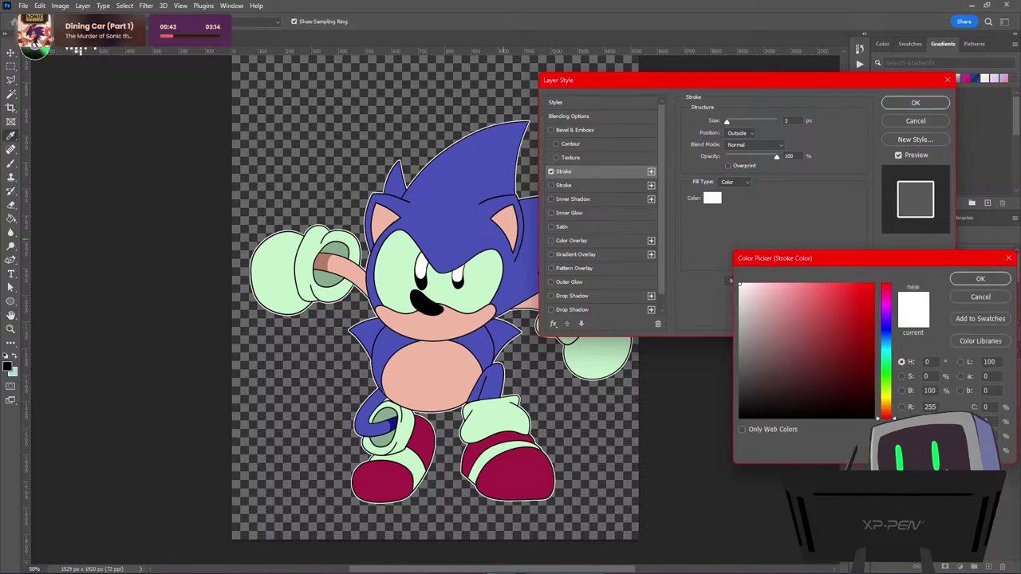
click(741, 417)
click(981, 279)
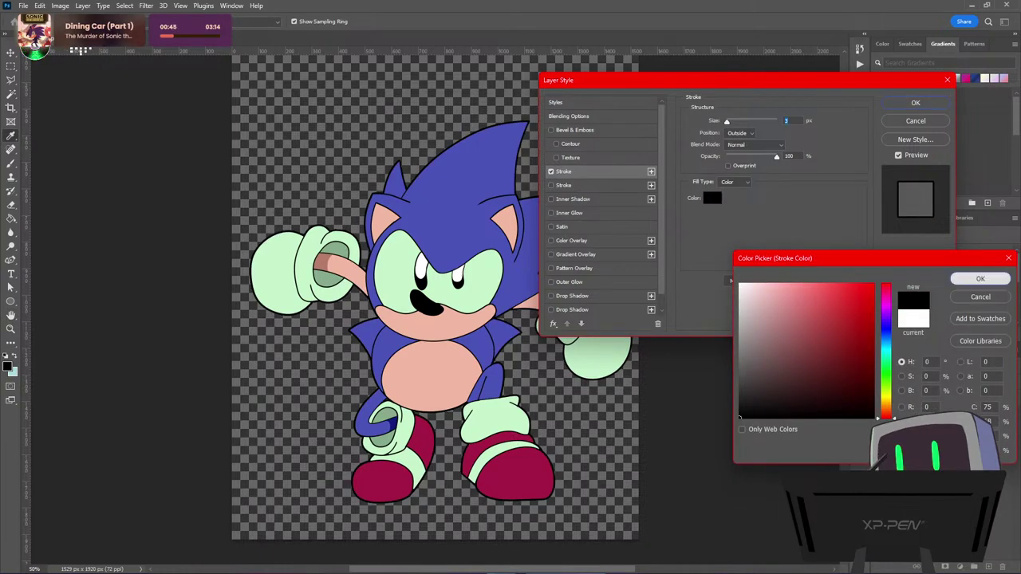
drag(726, 122, 732, 122)
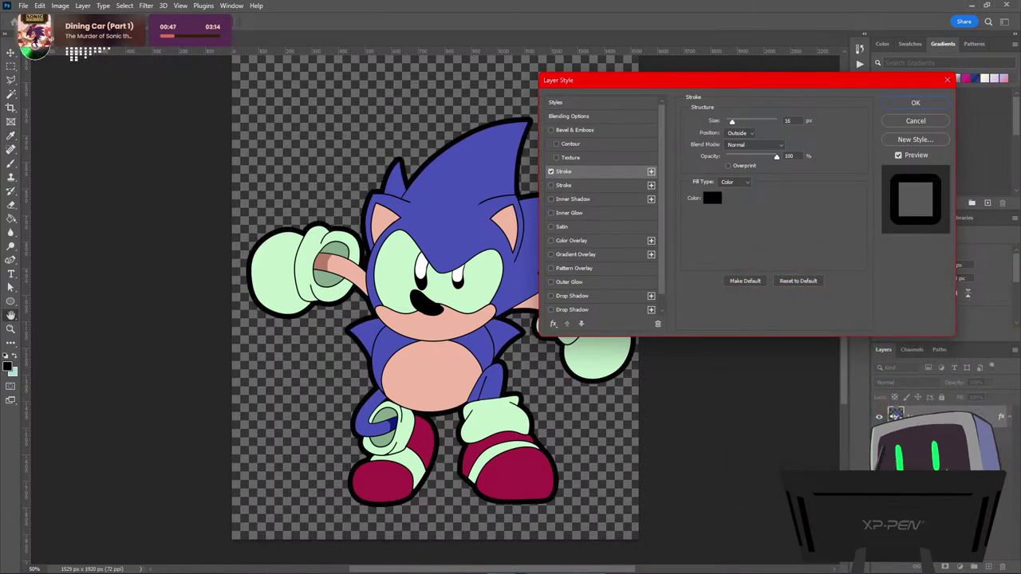
Add a second outside Stroke in white at 27 px around the black one and apply the layer style
click(564, 185)
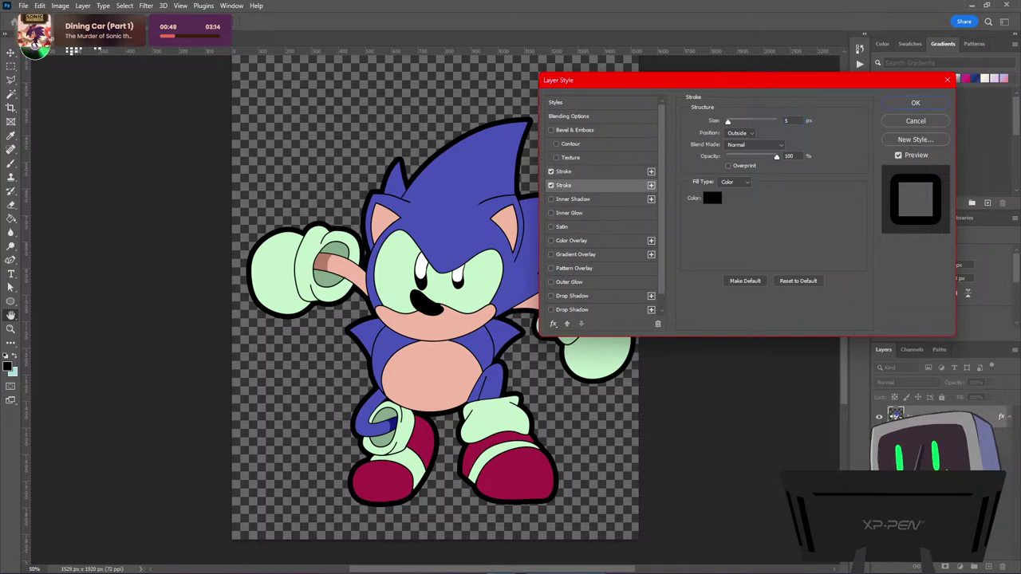
click(713, 197)
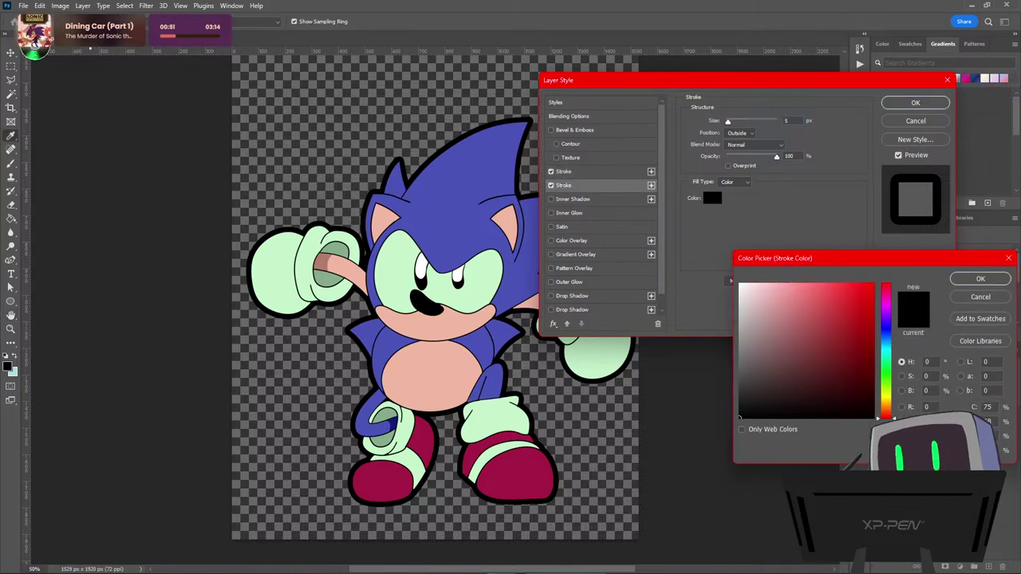
click(739, 283)
click(978, 278)
drag(727, 122, 733, 122)
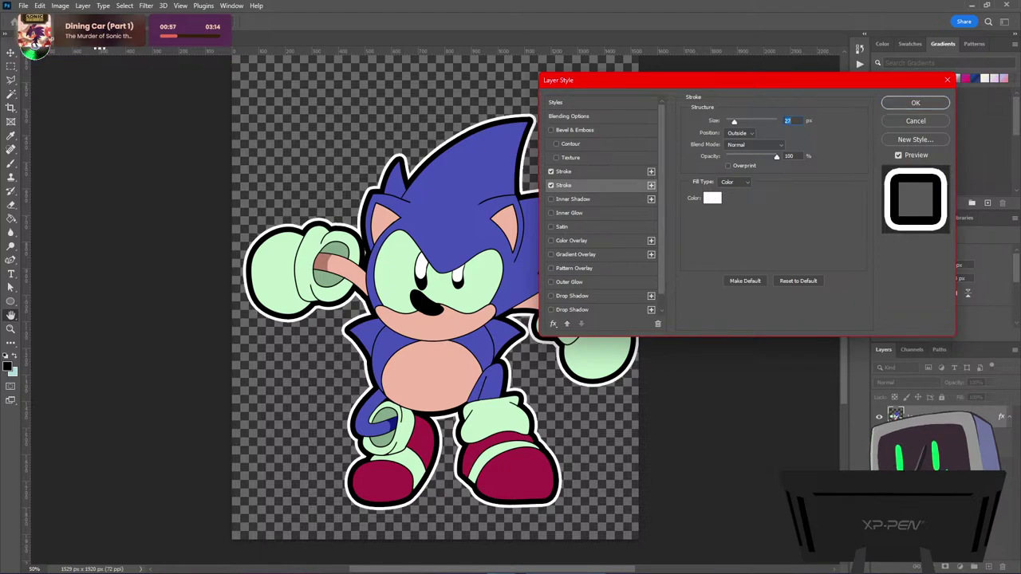
key(Return)
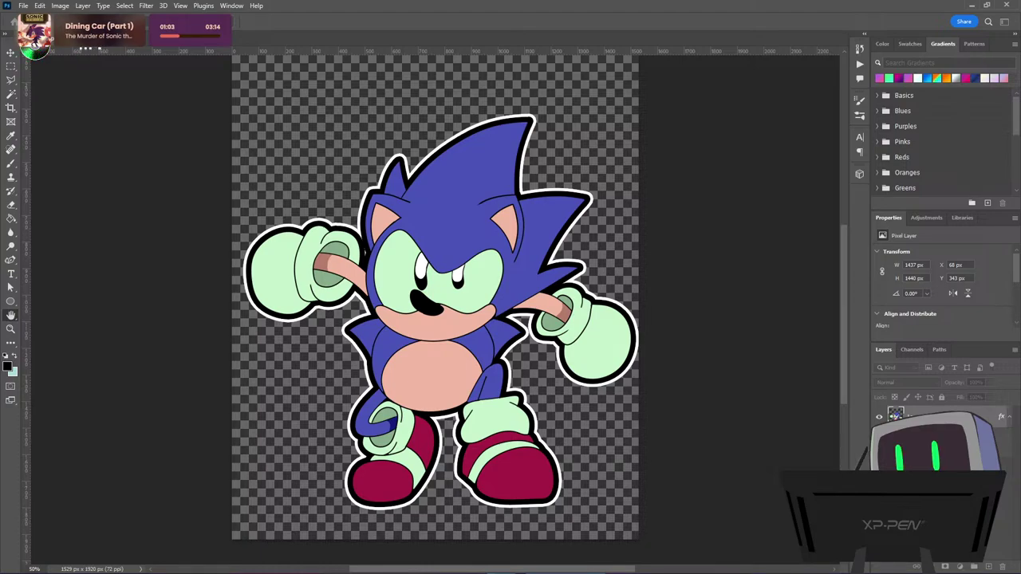
Reopen the drawing's layer style and set the white outer Stroke's size to 24 px
double_click(958, 417)
drag(420, 208, 867, 140)
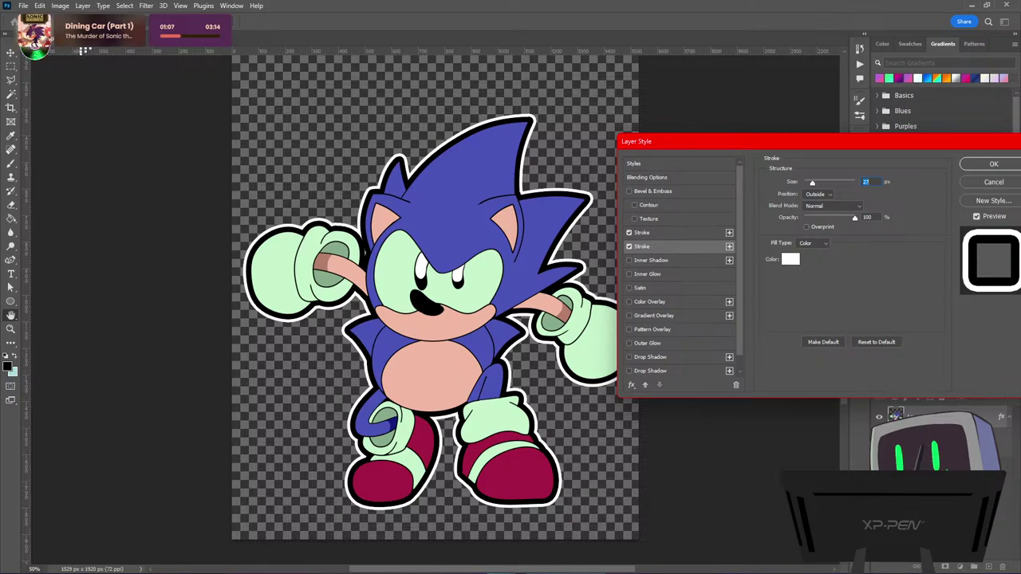
mouse_move(813, 183)
mouse_down()
mouse_move(824, 183)
mouse_move(811, 183)
mouse_up()
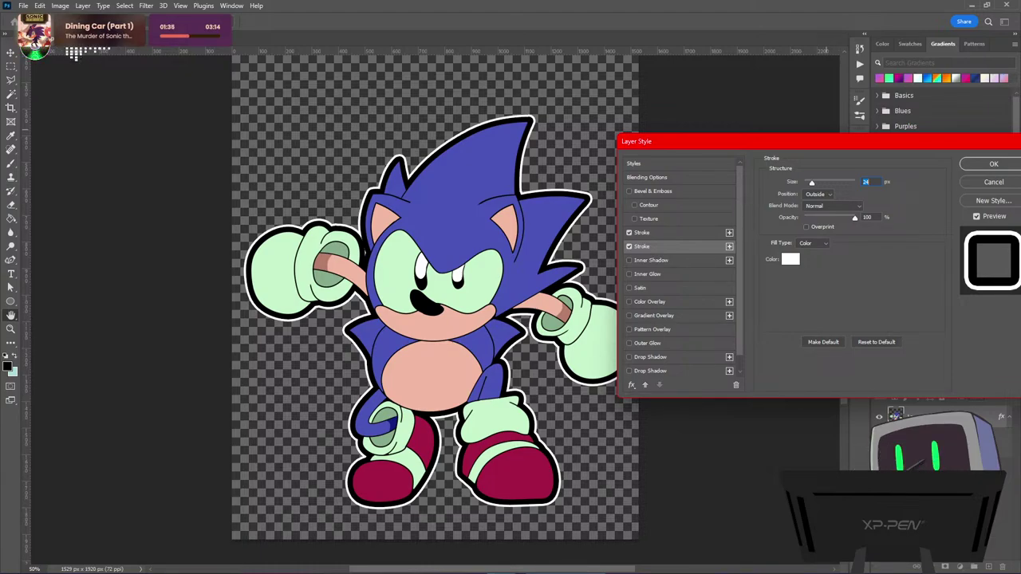
drag(828, 147, 605, 165)
key(Return)
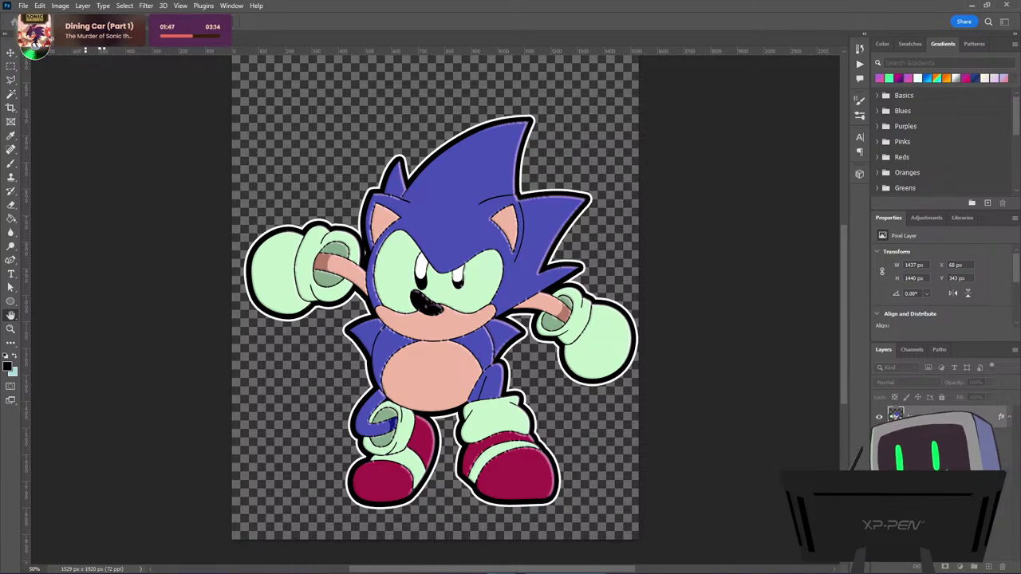
Remove the bevel shading from the figure and apply a fine pattern overlay to its fills
key(ctrl+z)
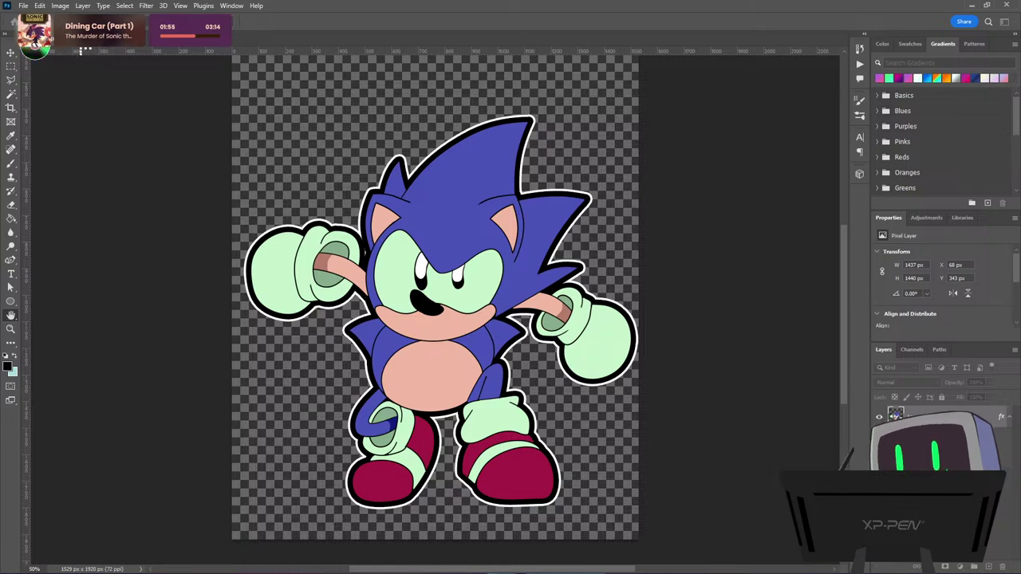
key(ctrl+shift+z)
key(ctrl+z)
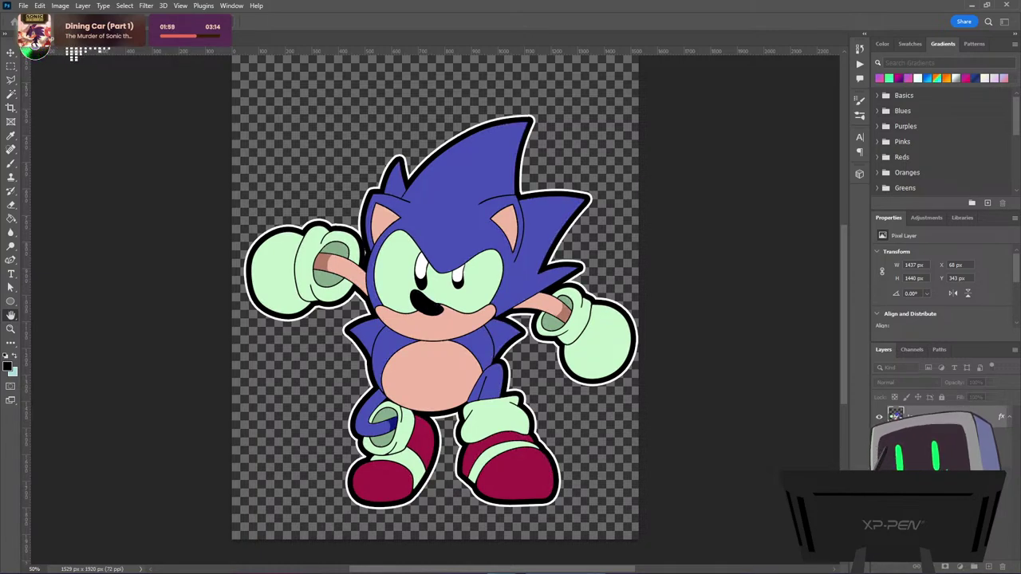
key(ctrl+shift+z)
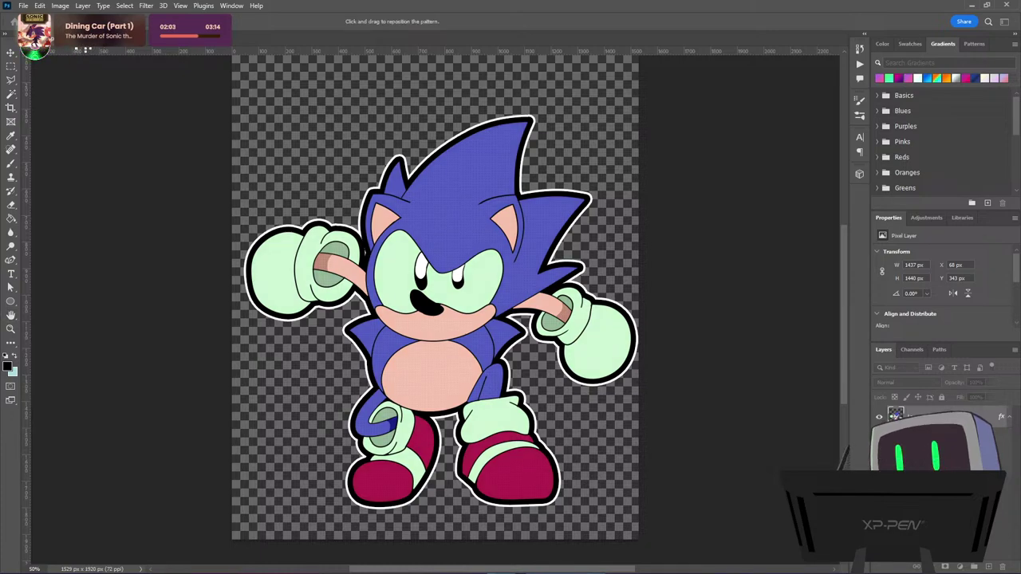
key(ctrl+shift+z)
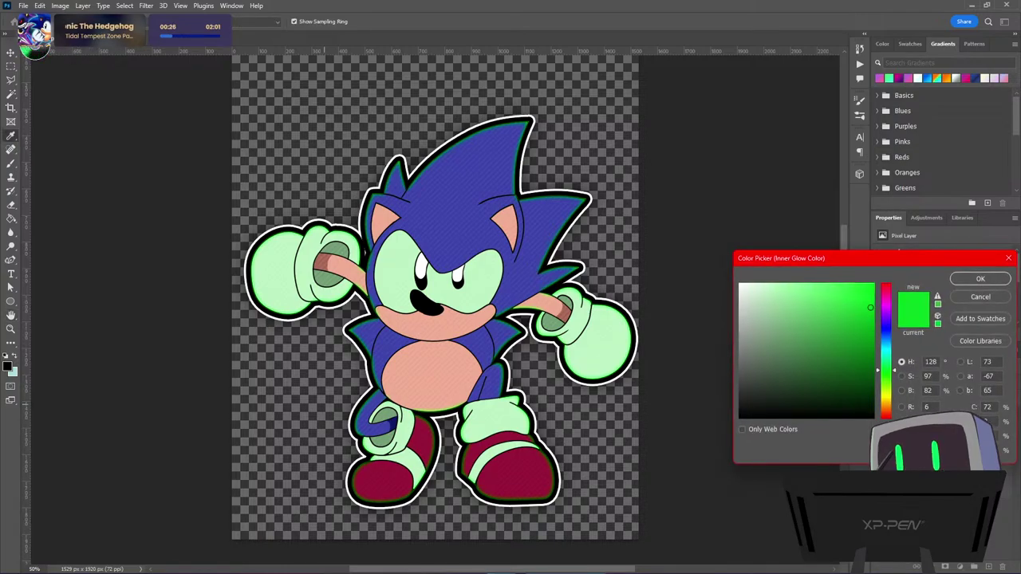
Set the Inner Glow colour of the drawing's layer style to pure white
click(762, 326)
drag(762, 326, 739, 283)
click(980, 278)
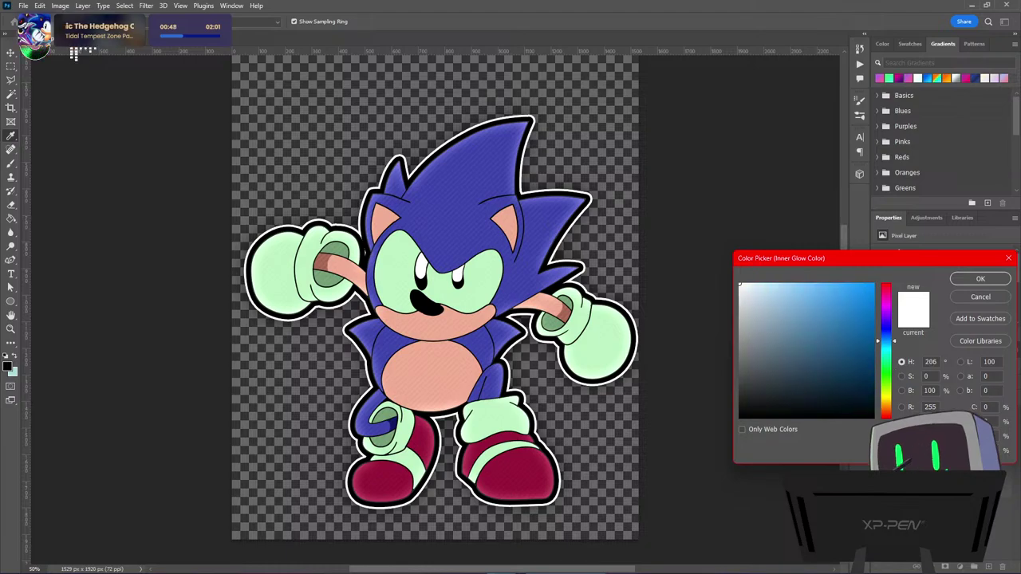
Try blue and violet Inner Glow colours on the figure, settling on a saturated violet
click(873, 285)
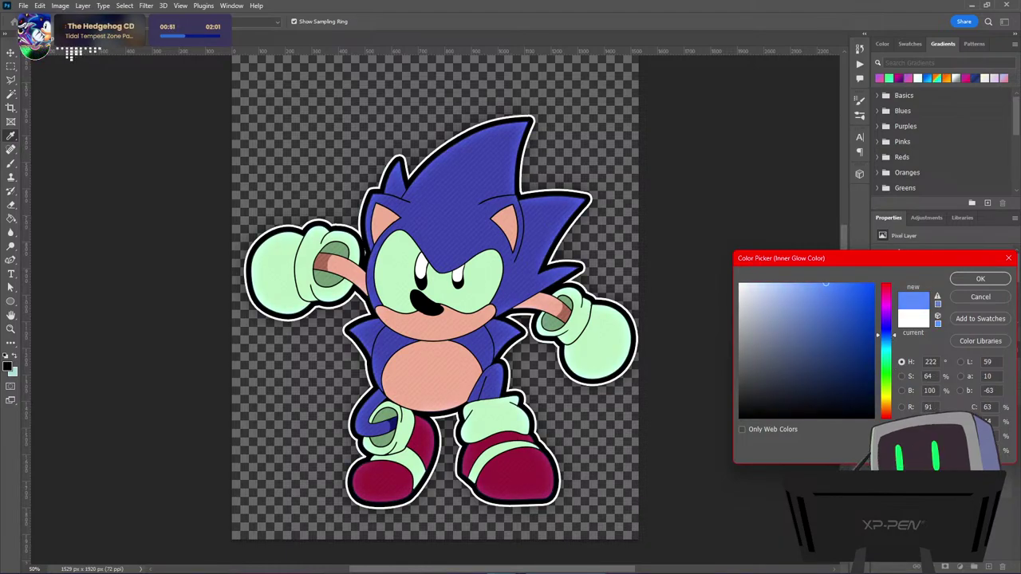
click(854, 333)
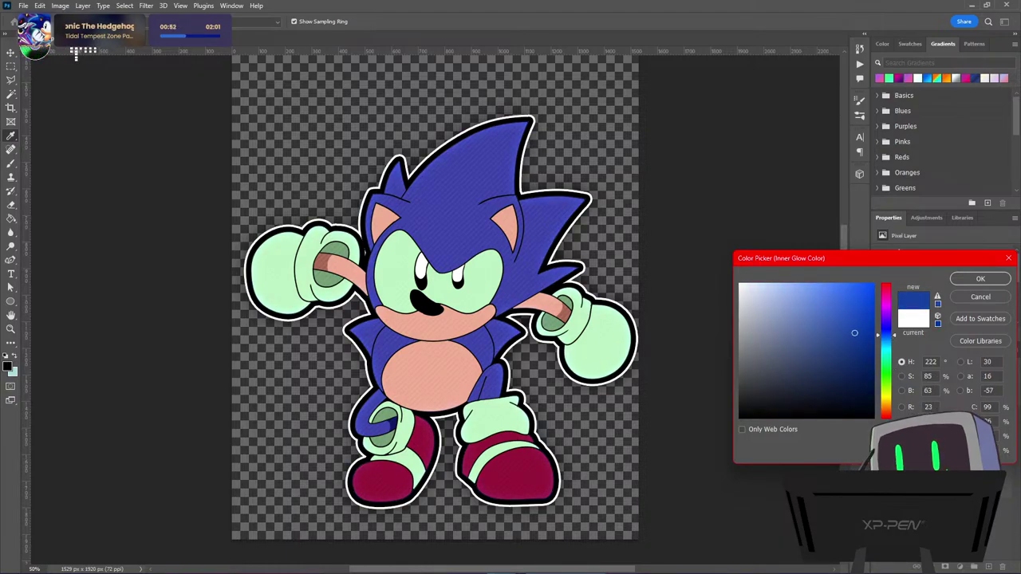
drag(886, 335, 887, 323)
click(868, 284)
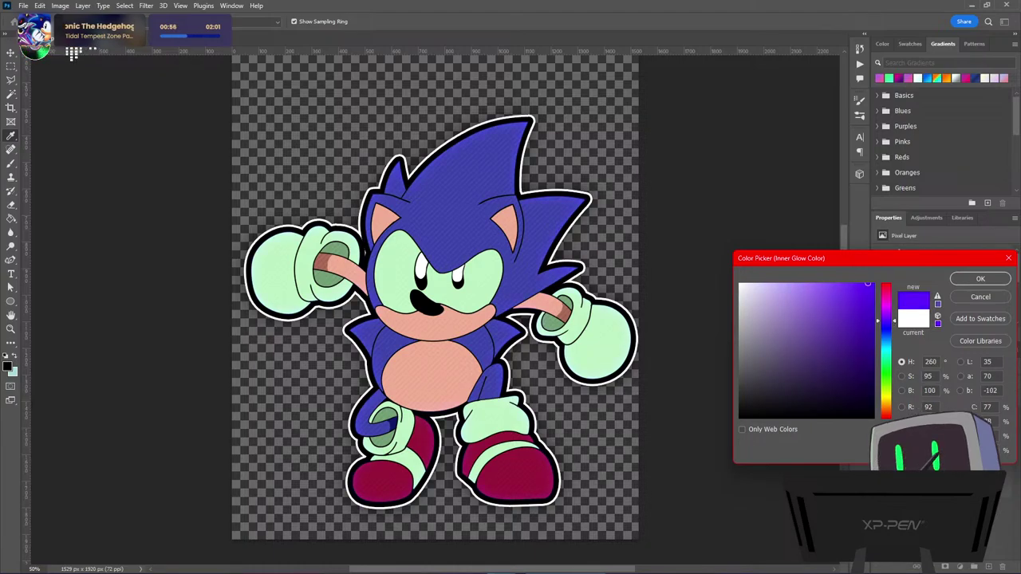
click(886, 317)
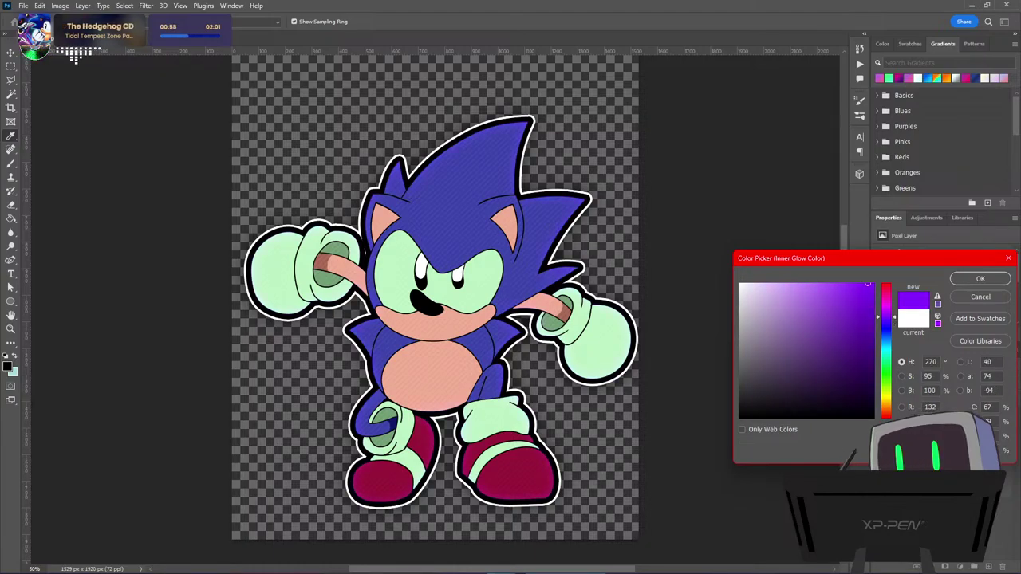
click(980, 278)
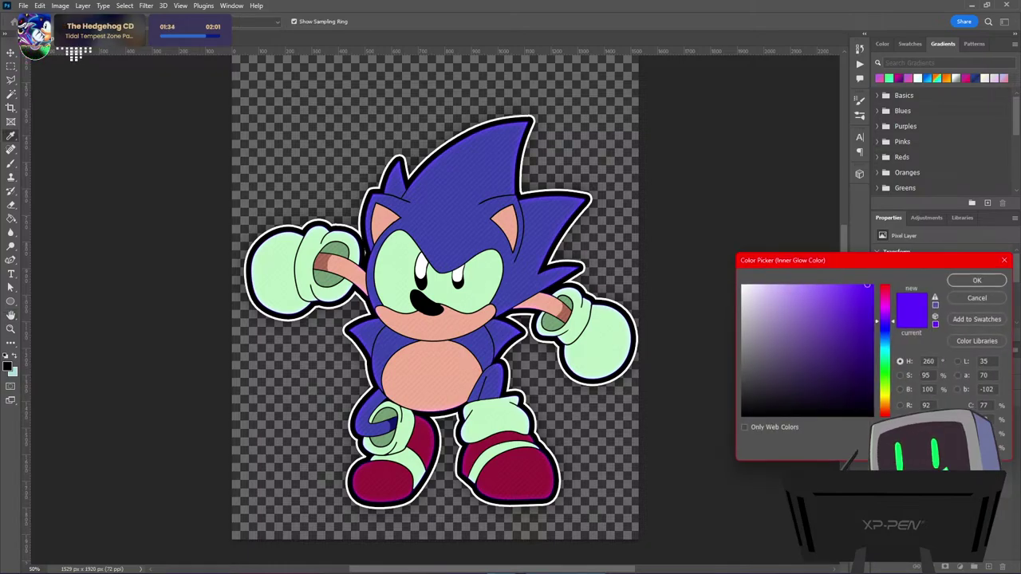
Change the violet Inner Glow to white and replace its speckled look with a soft glow
click(739, 284)
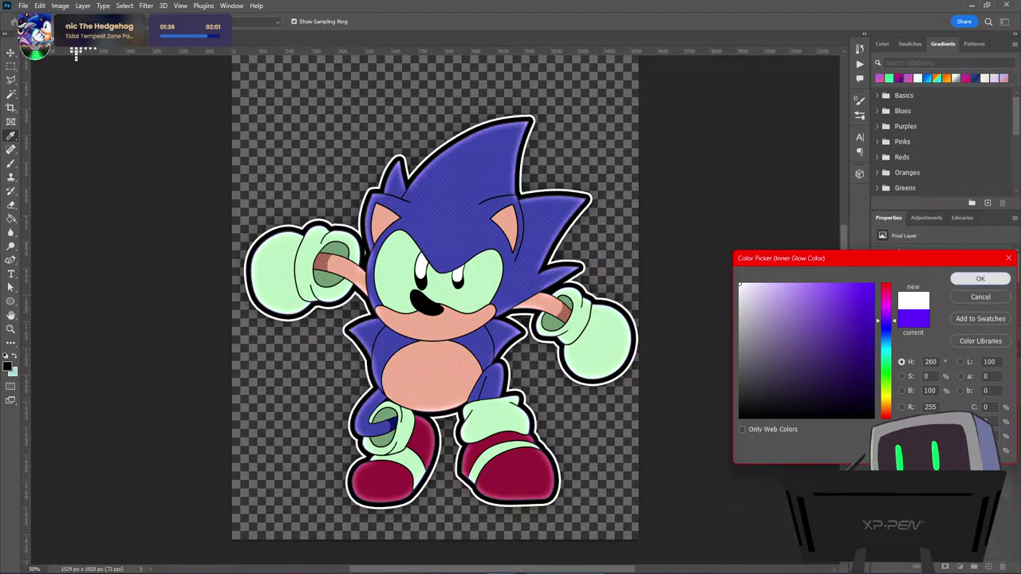
click(980, 278)
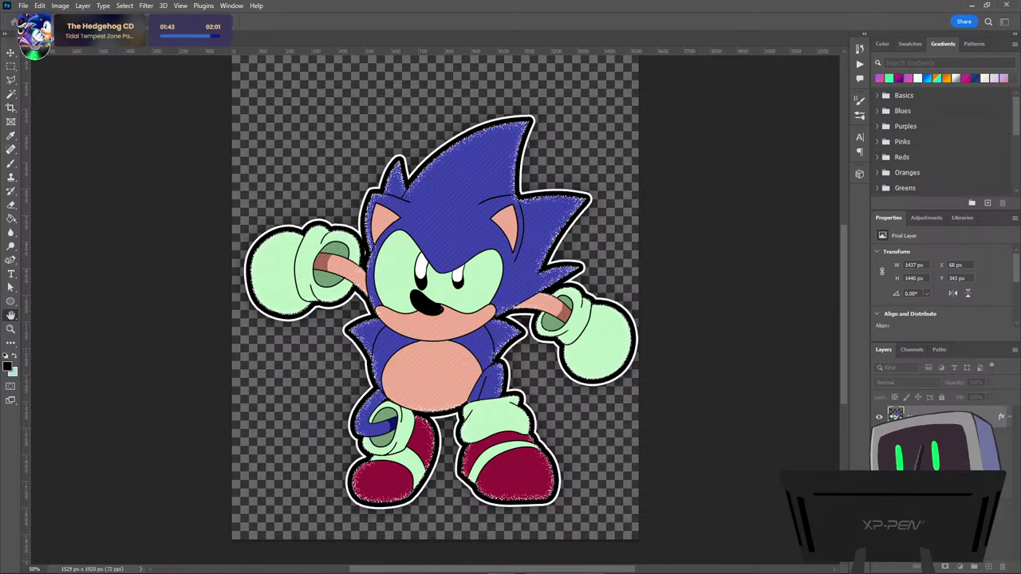
key(ctrl+z)
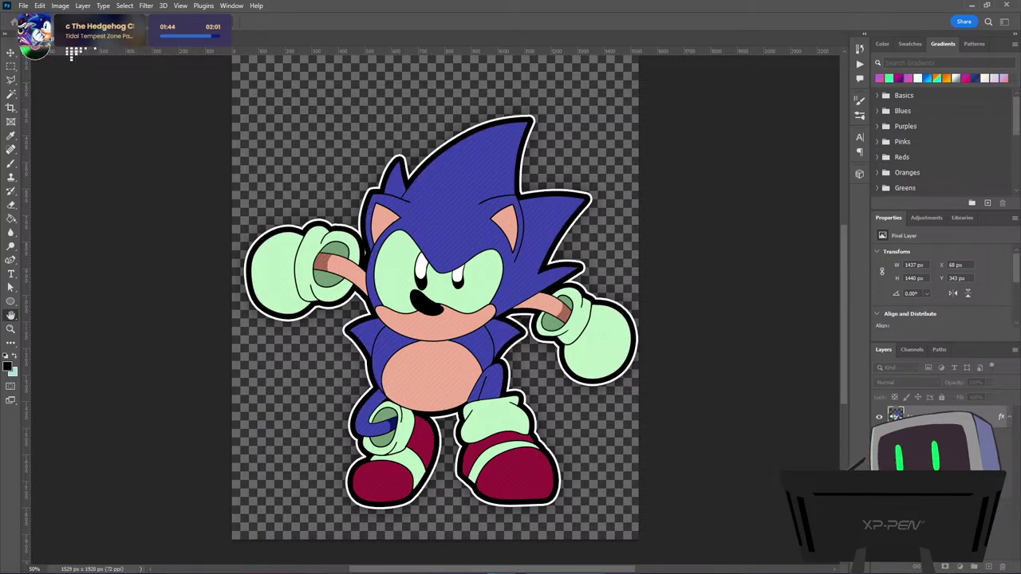
key(ctrl+shift+z)
key(ctrl+z)
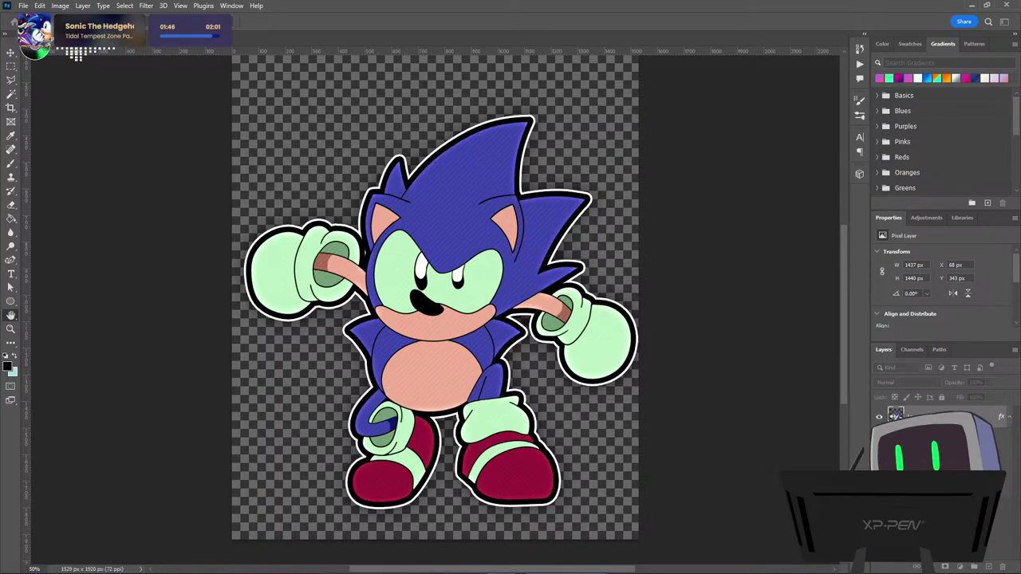
Try a soft dark Inner Glow along the figure's inner edges instead of the white glow
key(ctrl+shift+z)
key(ctrl+z)
key(ctrl+shift+z)
key(ctrl+z)
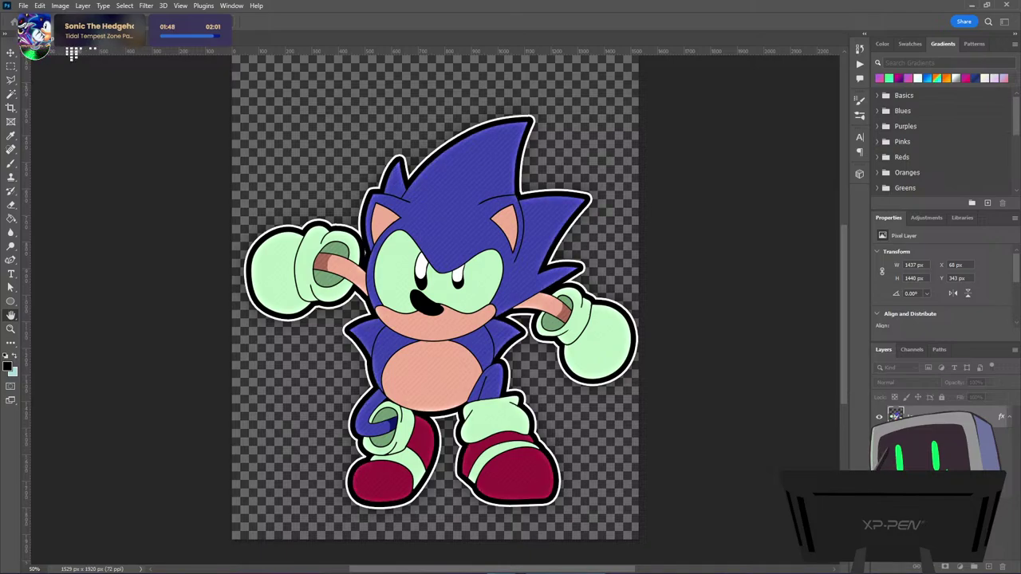
key(ctrl+shift+z)
key(ctrl+z)
key(ctrl+shift+z)
key(ctrl+z)
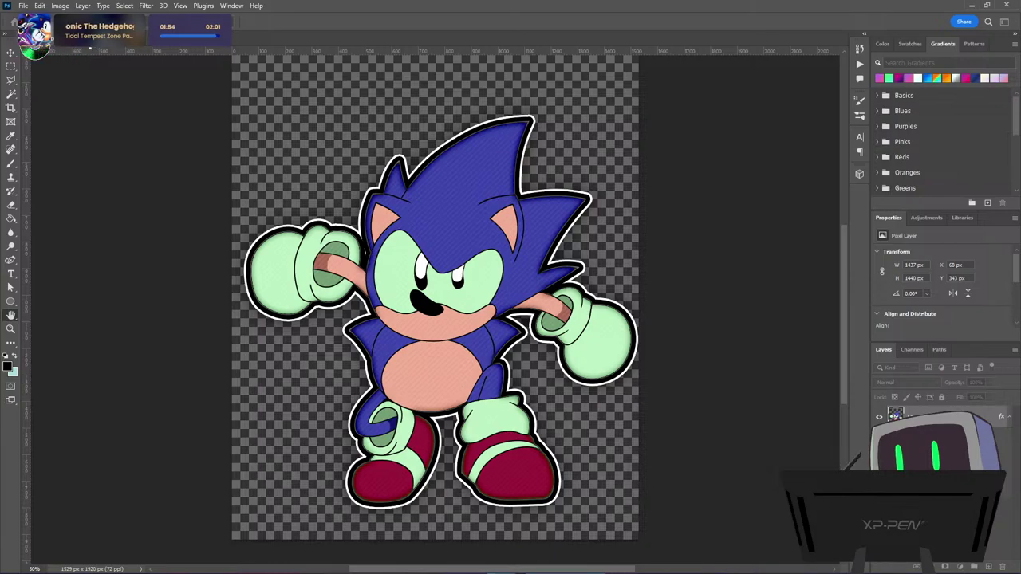
key(ctrl+shift+z)
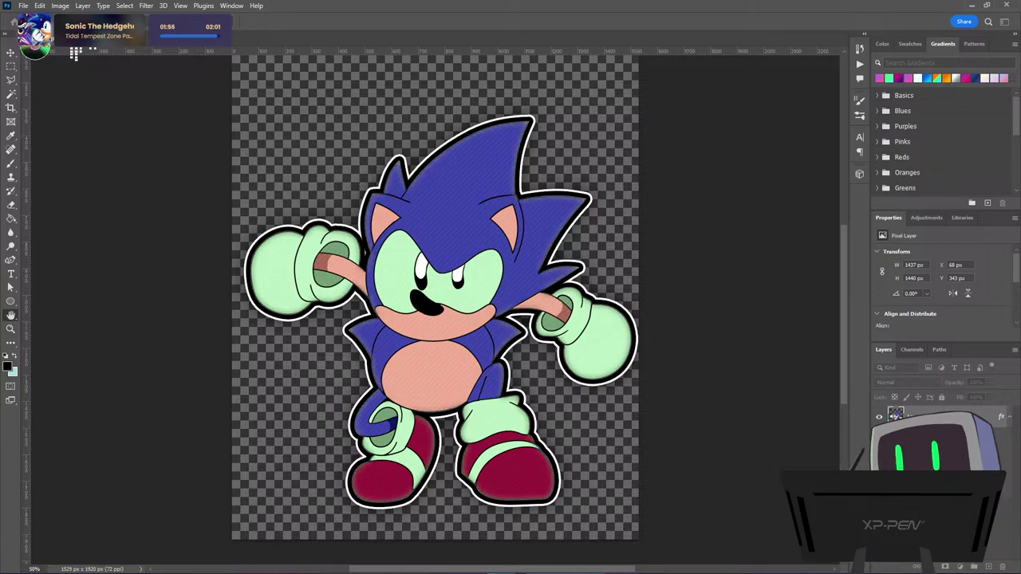
key(ctrl+z)
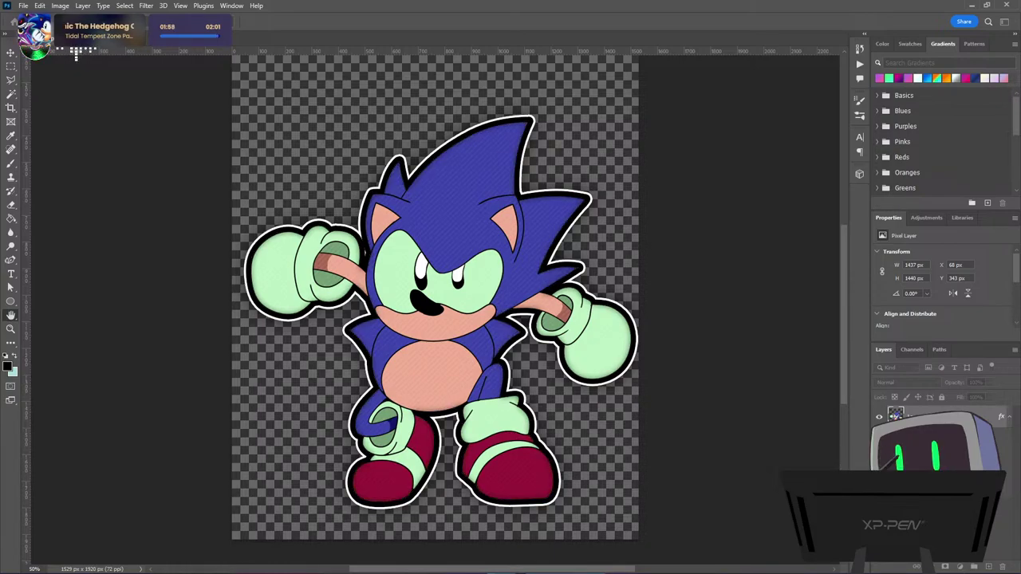
Try a pale Inner Glow on the figure once more, then turn the glow off
key(ctrl+z)
key(ctrl+shift+z)
key(ctrl+z)
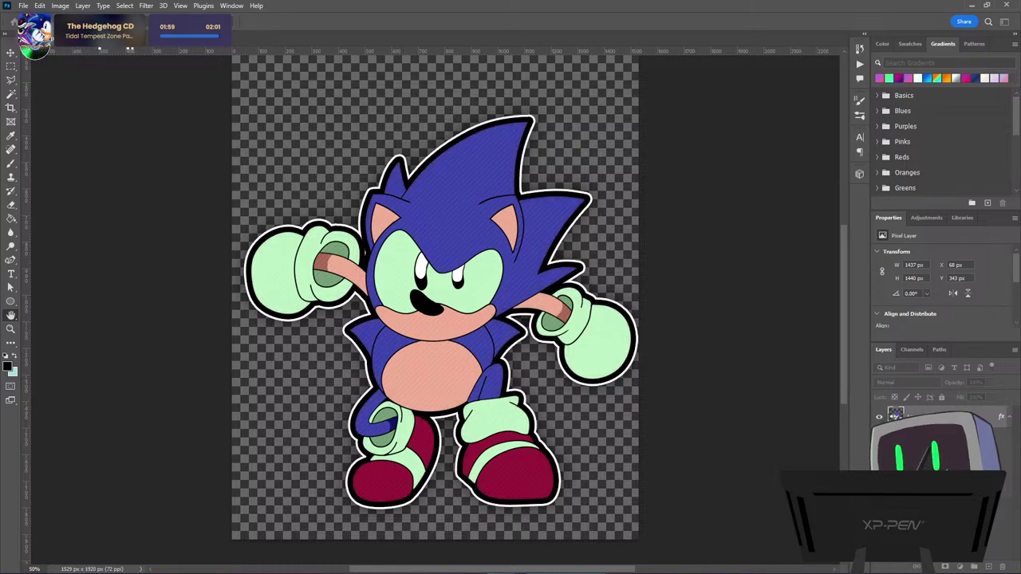
key(ctrl+z)
key(ctrl+shift+z)
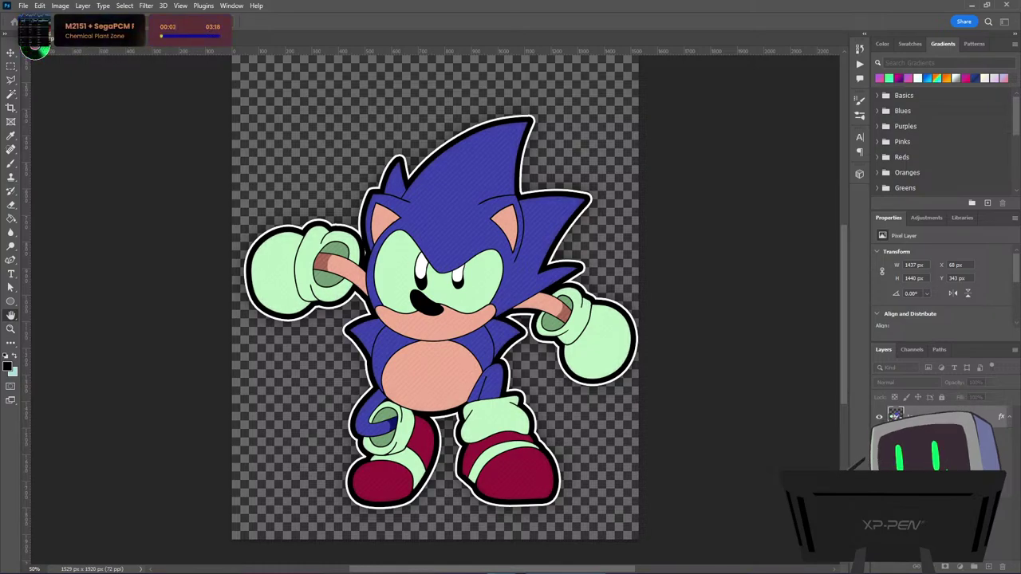
key(ctrl+shift+z)
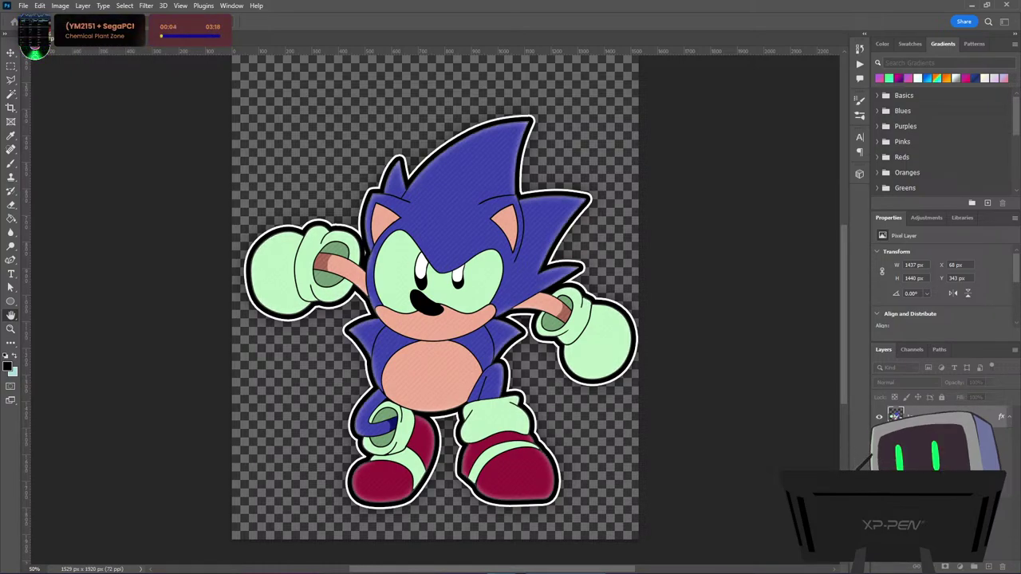
key(ctrl+z)
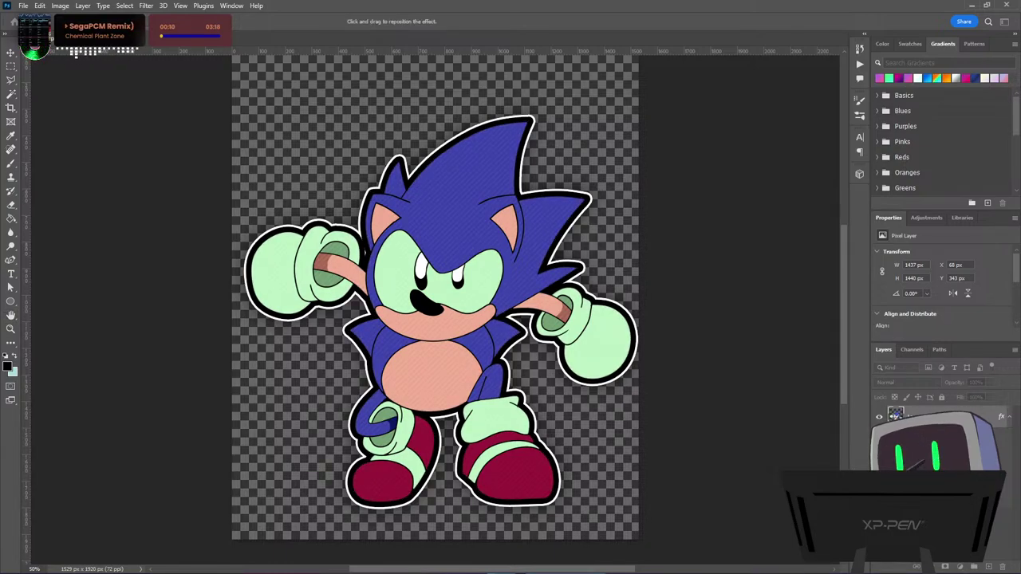
Add a soft dark Inner Shadow along the figure's edges and apply the layer style
key(ctrl+shift+z)
key(ctrl+z)
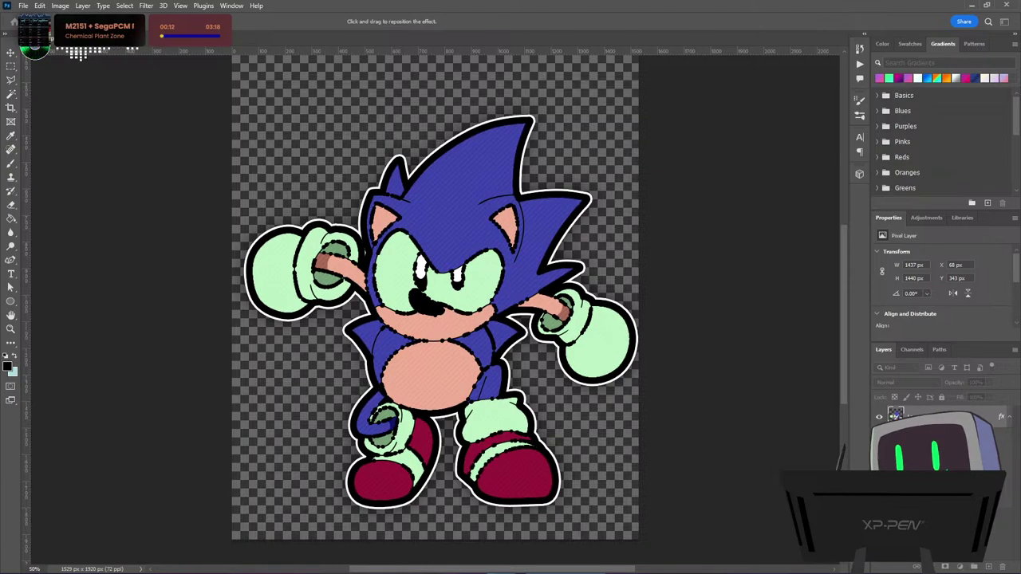
key(ctrl+shift+z)
key(ctrl+z)
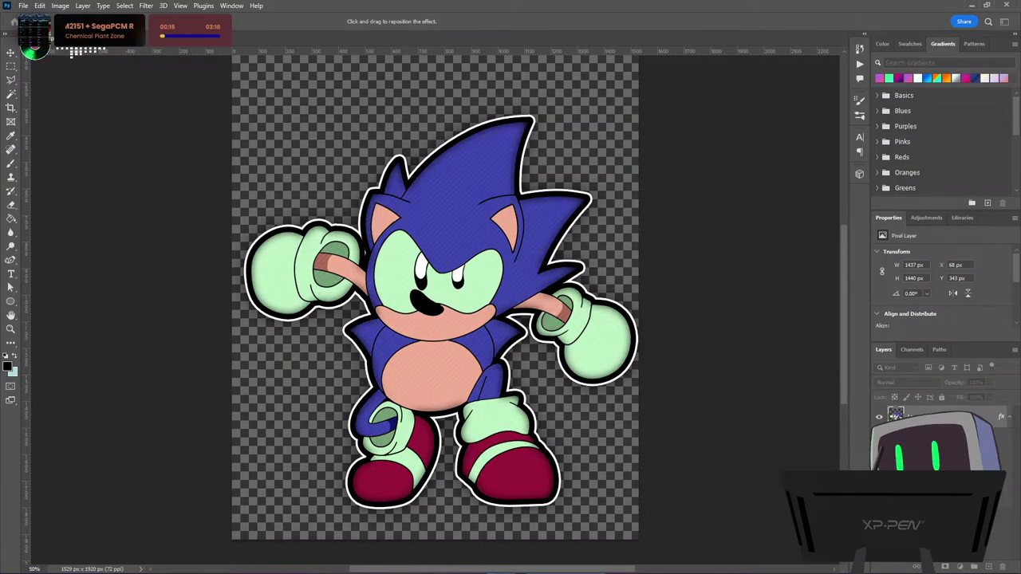
key(ctrl+z)
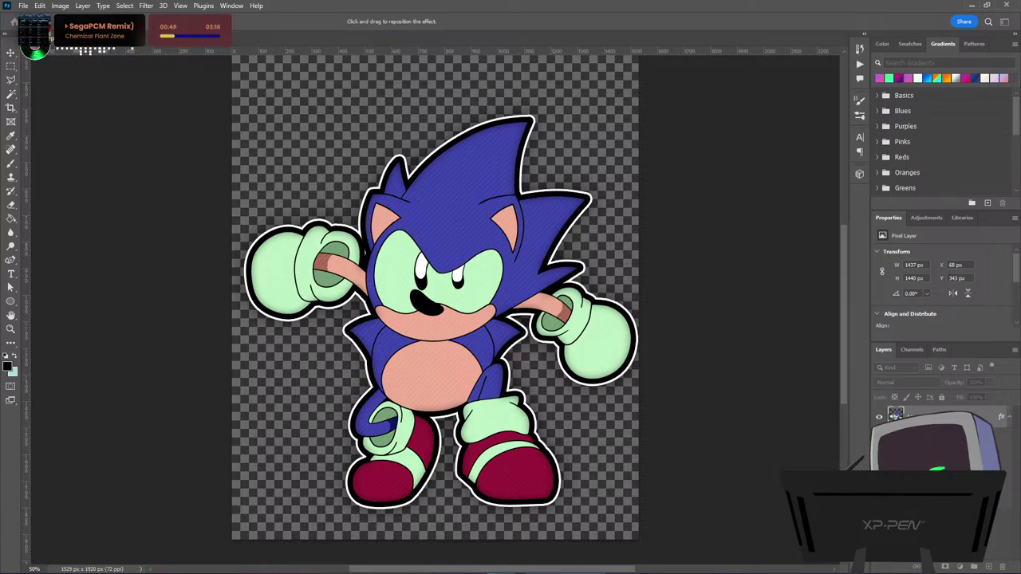
key(Return)
Move the figure up on the canvas to about X 60 px, Y 240 px
scroll(626, 484, up, 1)
scroll(626, 484, up, 3)
scroll(626, 484, down, 4)
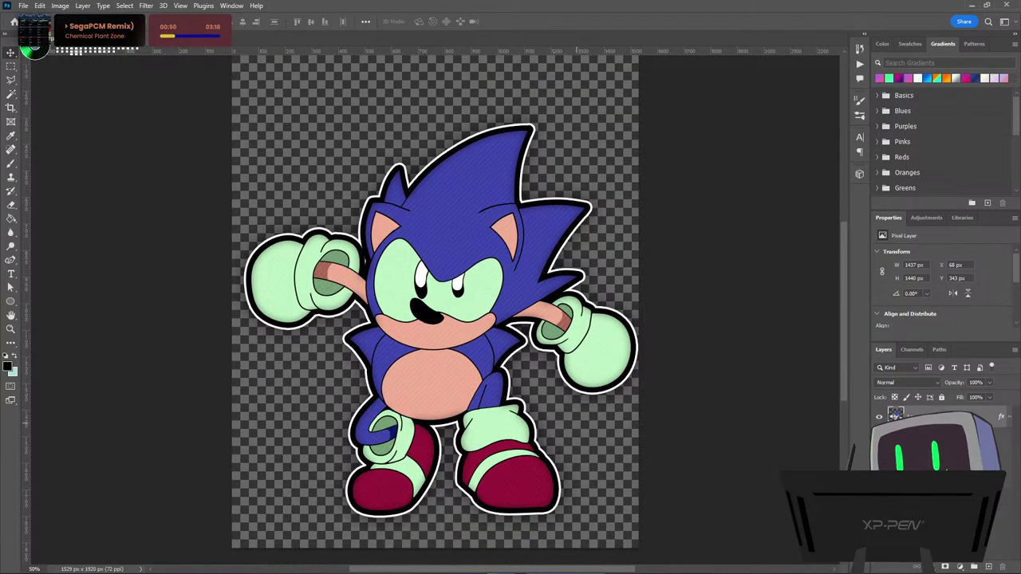
drag(469, 332, 468, 305)
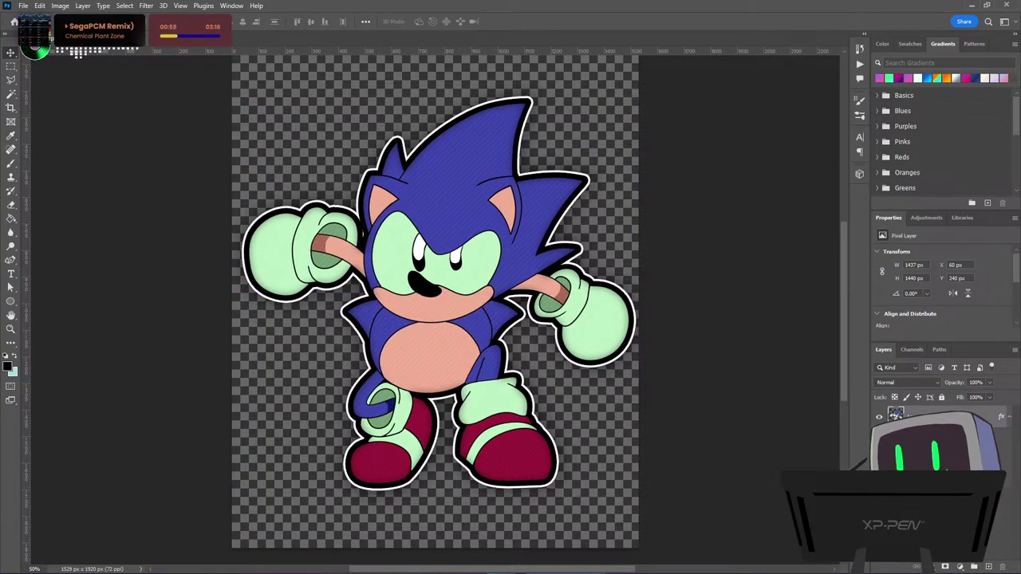
scroll(434, 311, up, 5)
scroll(435, 311, down, 4)
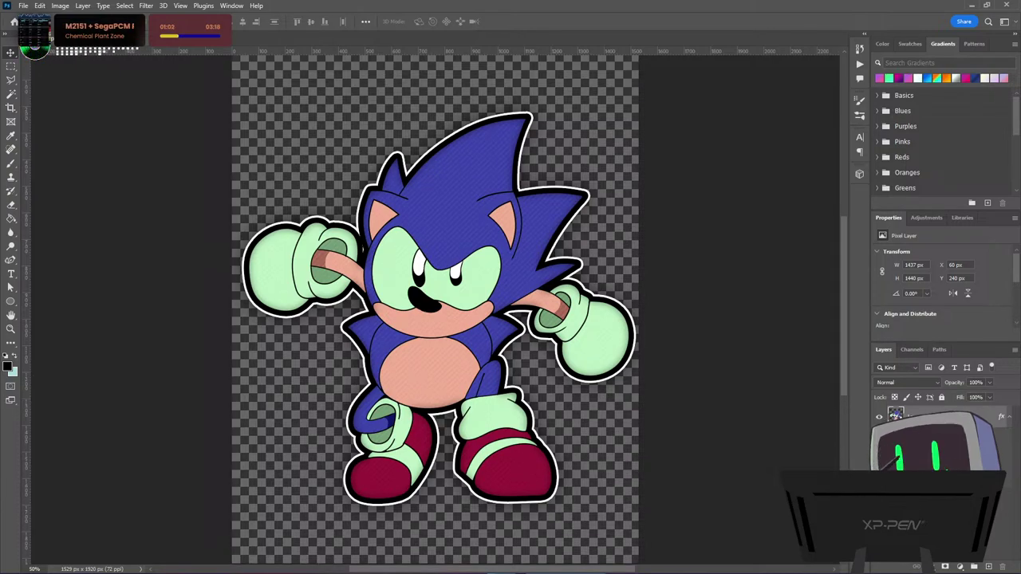
Try other Pattern Overlay designs on the figure, including dotted and grey ones
key(space)
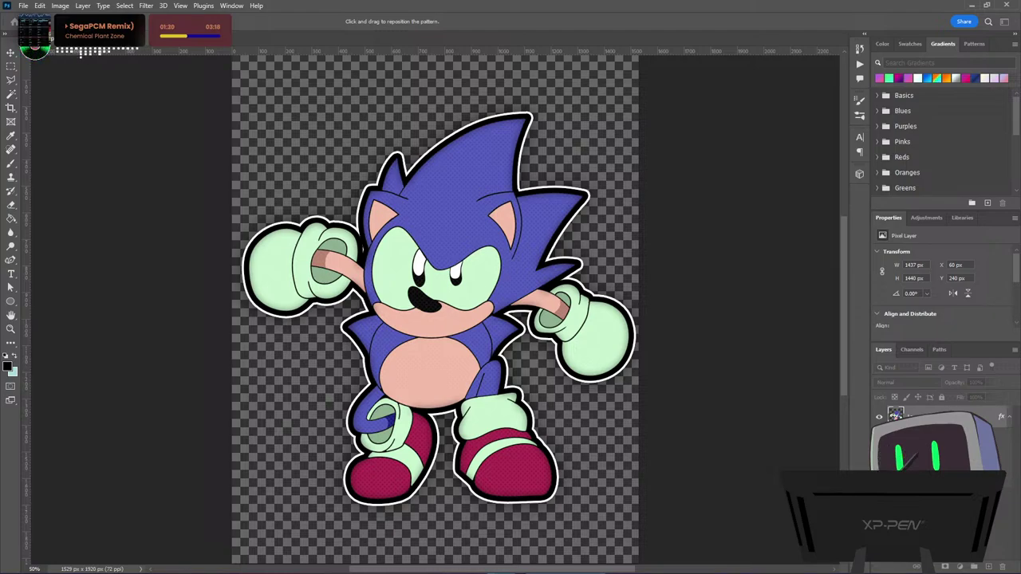
key(ctrl+z)
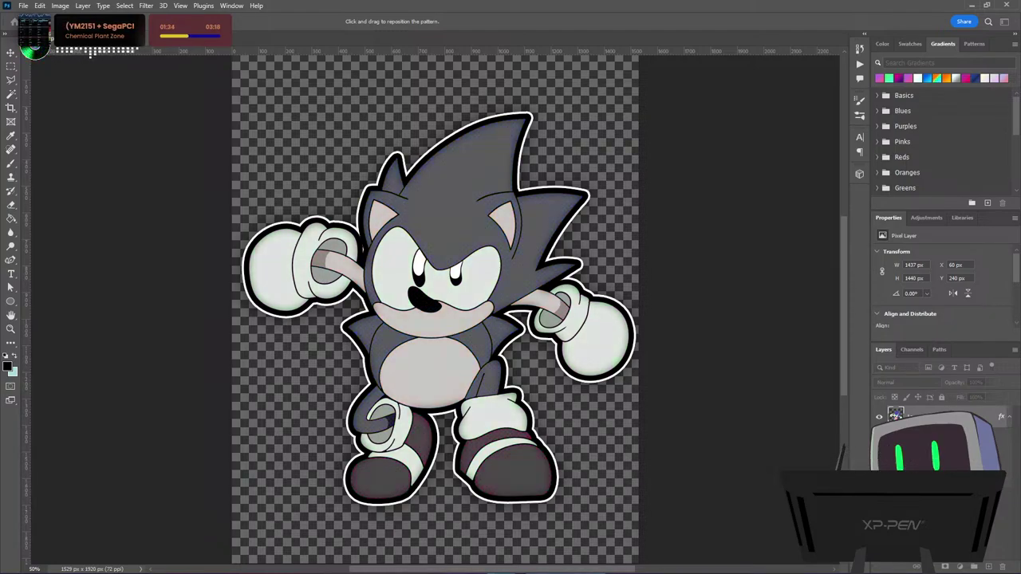
key(ctrl+y)
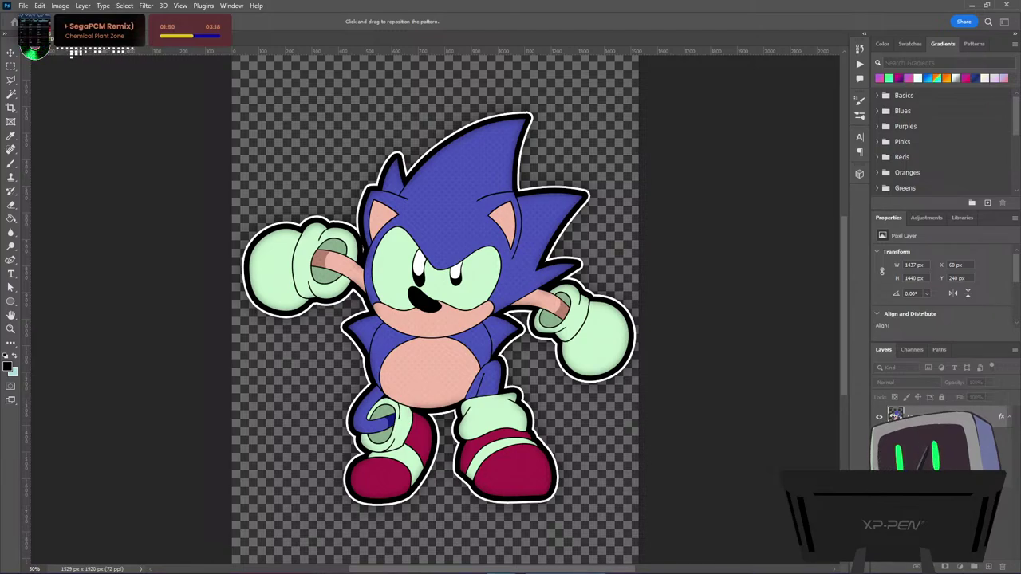
key(Return)
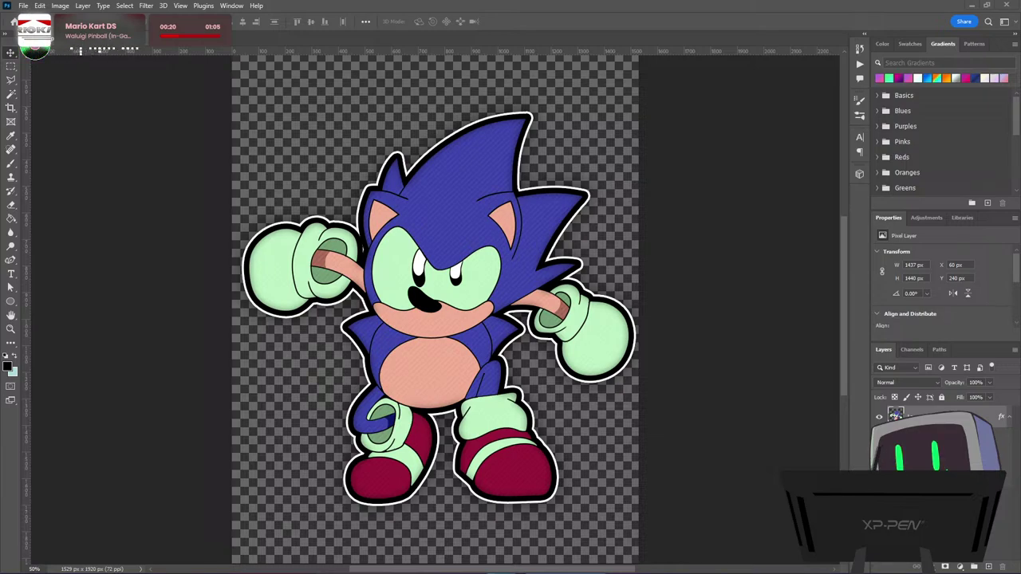
Duplicate the styled figure layer
right_click(917, 415)
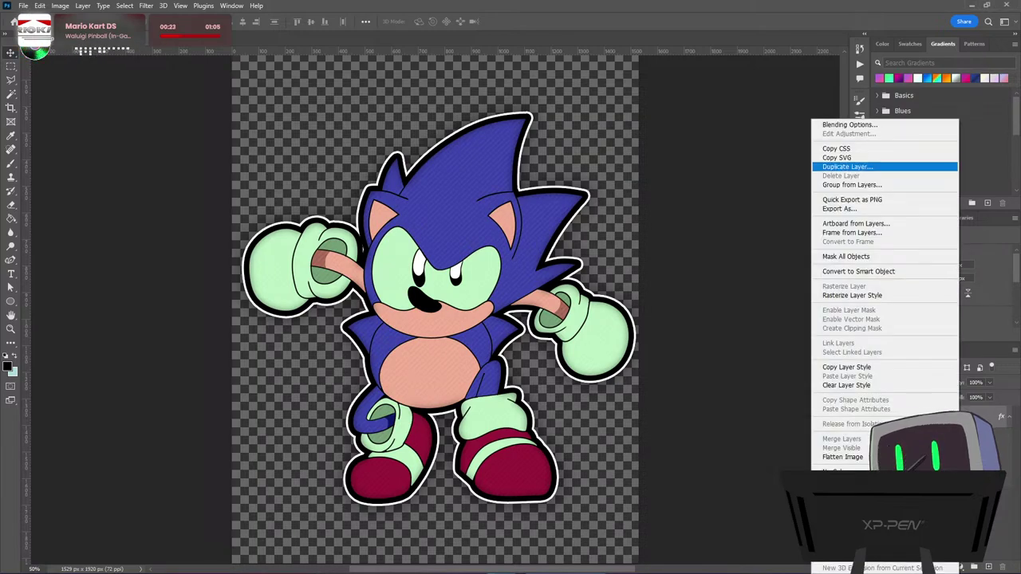
click(846, 167)
key(Return)
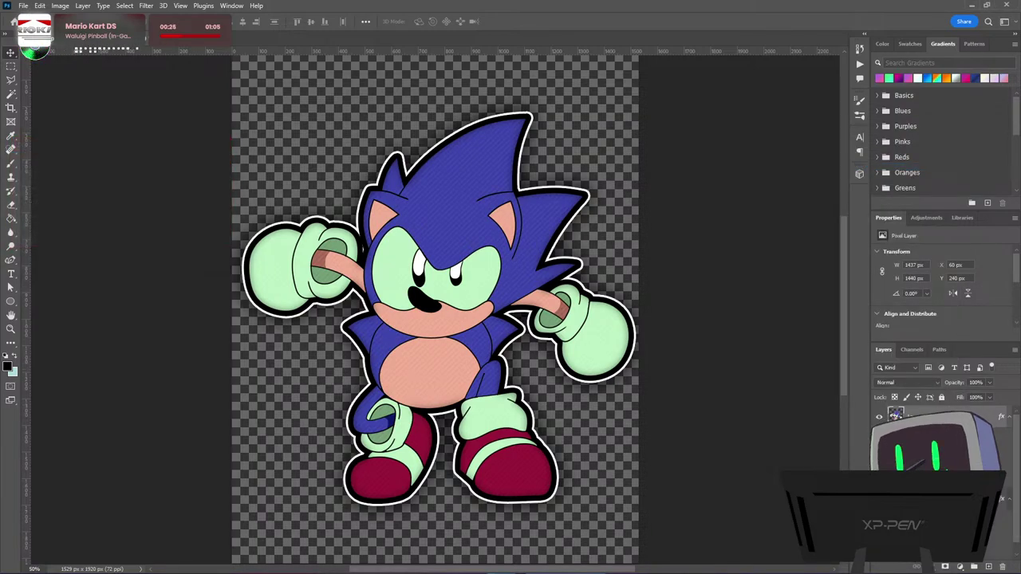
Turn off the duplicate layer's effects and hide the original styled layer beneath it
click(895, 432)
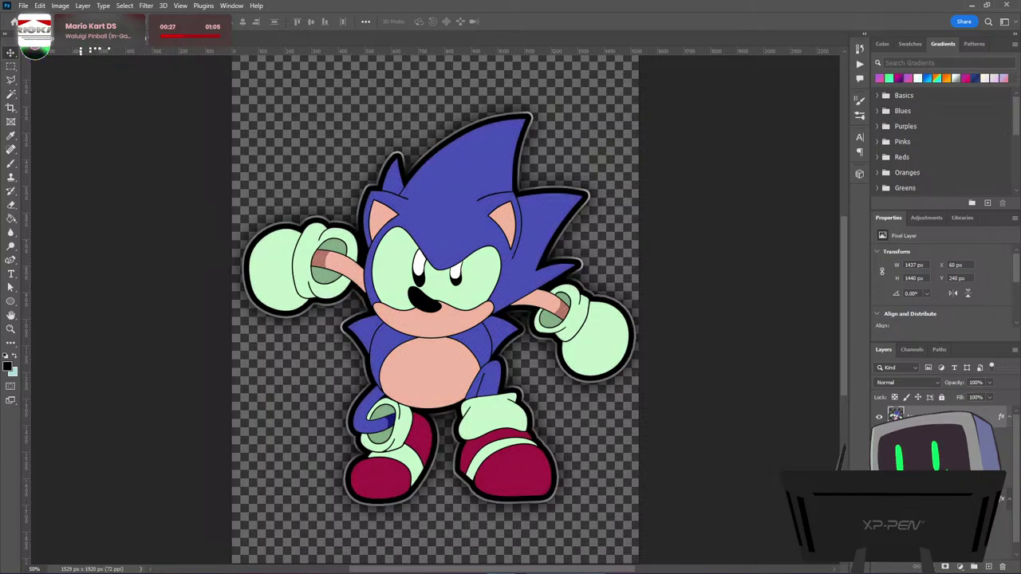
key(ctrl+z)
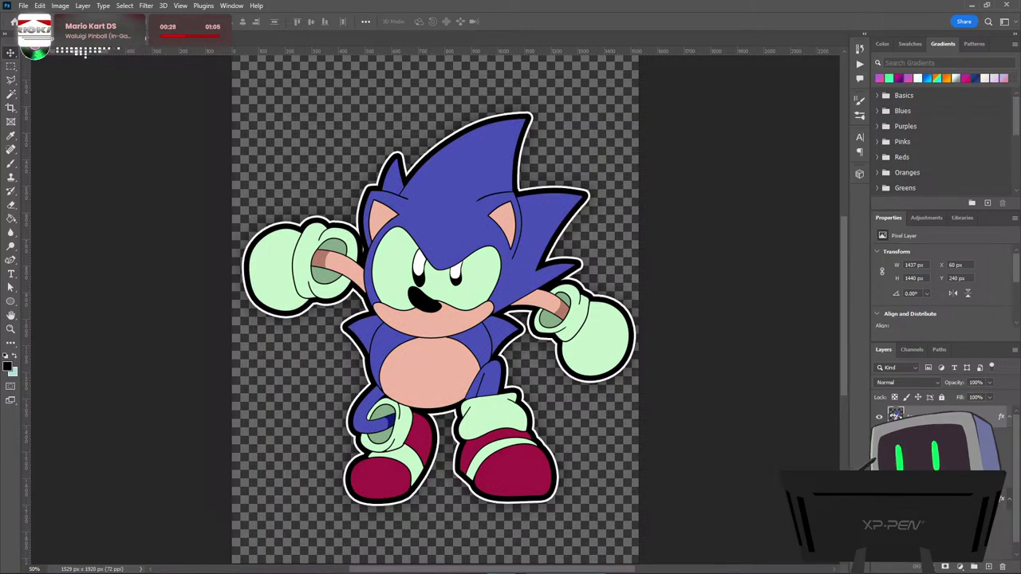
click(879, 499)
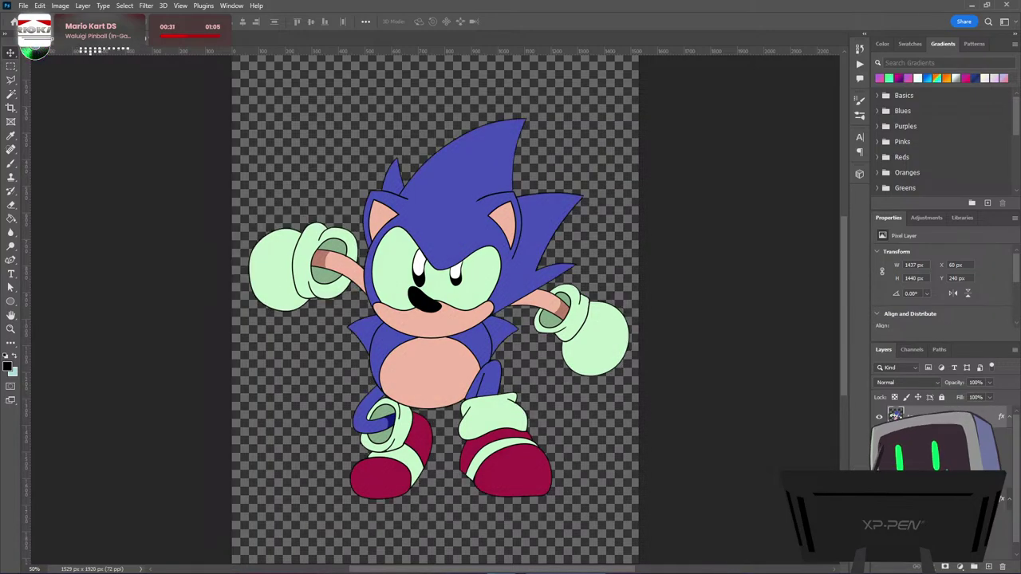
Convert the duplicate figure to greyscale with a Black & White adjustment using the Default preset
click(146, 6)
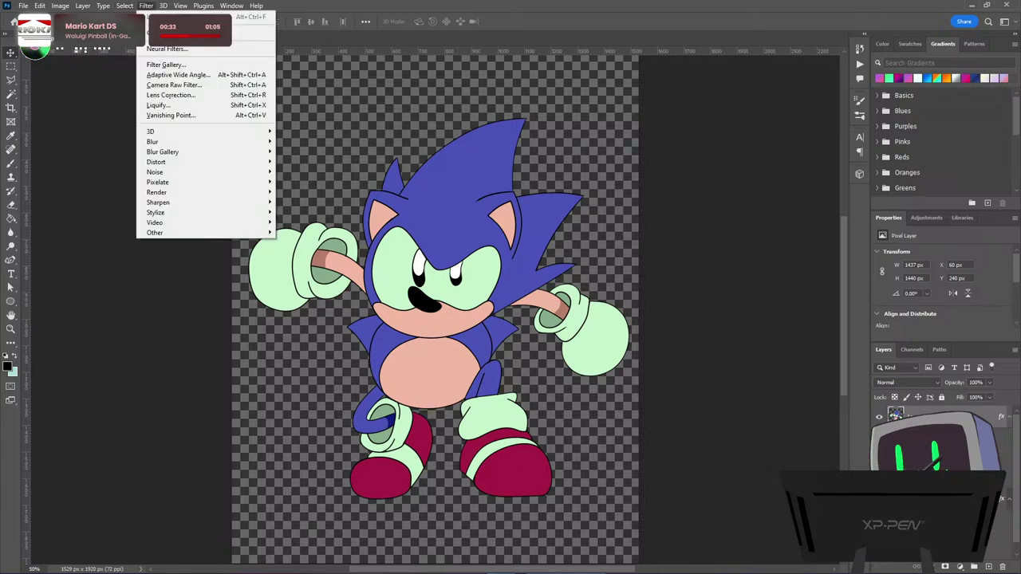
mouse_move(60, 5)
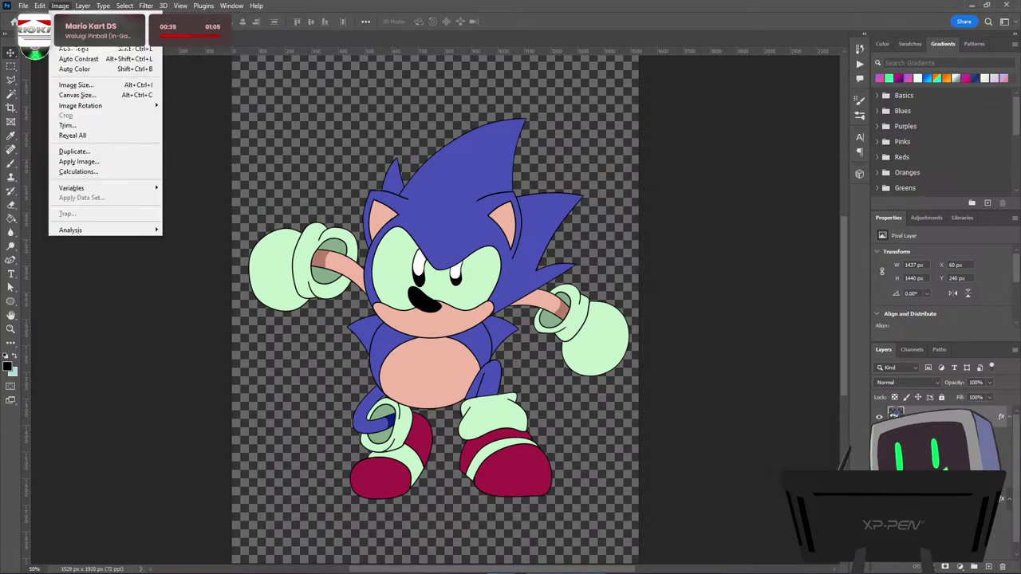
mouse_move(79, 33)
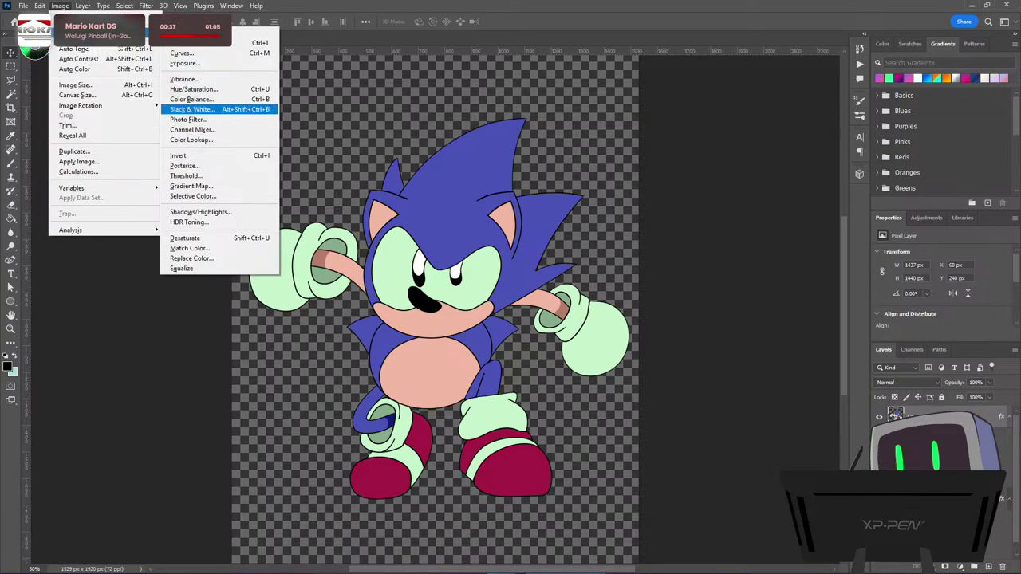
key(Return)
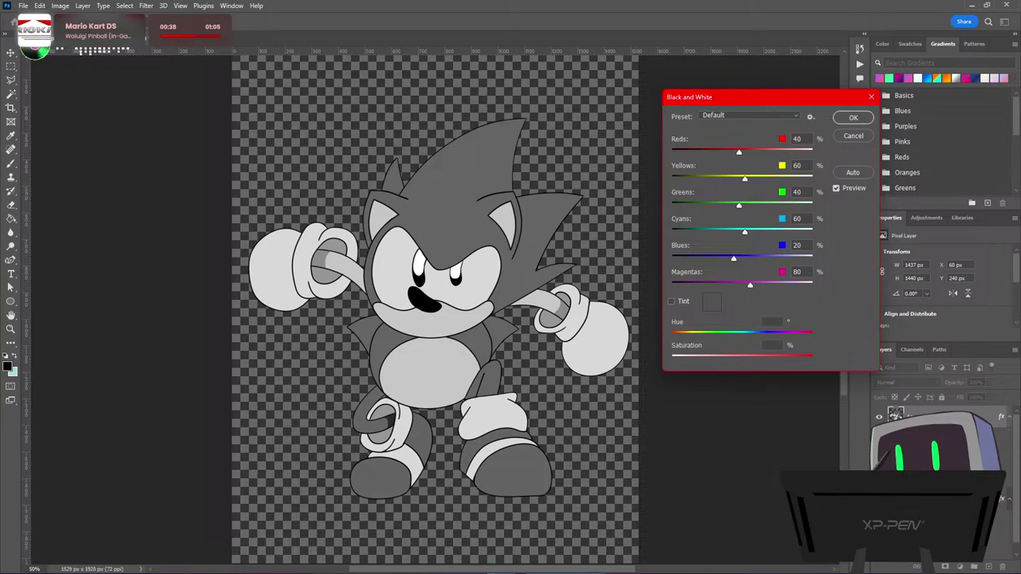
key(Return)
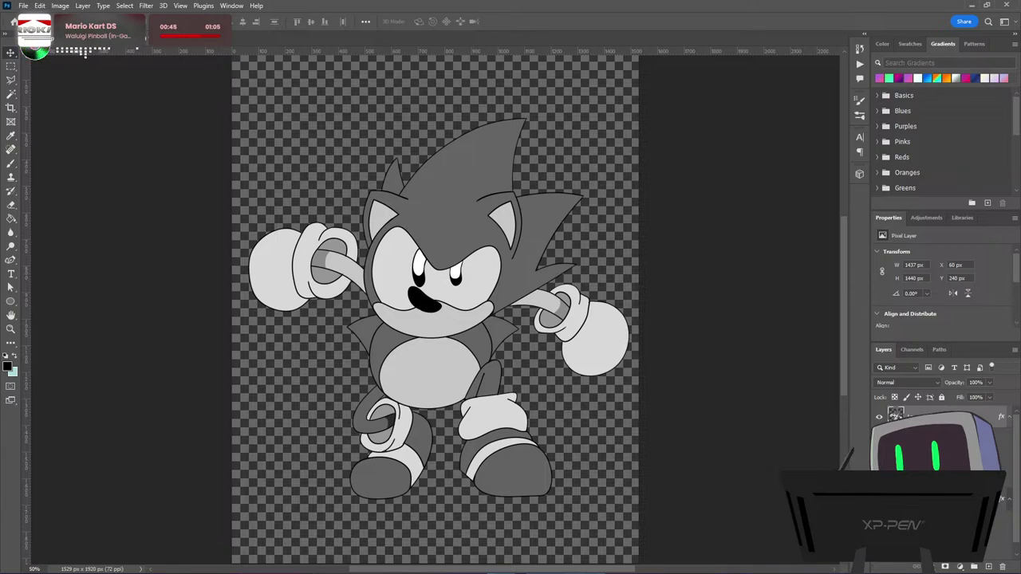
Add a Gradient Overlay to the grey figure, trying pink, purple and cyan presets and settling on a blue gradient
key(space)
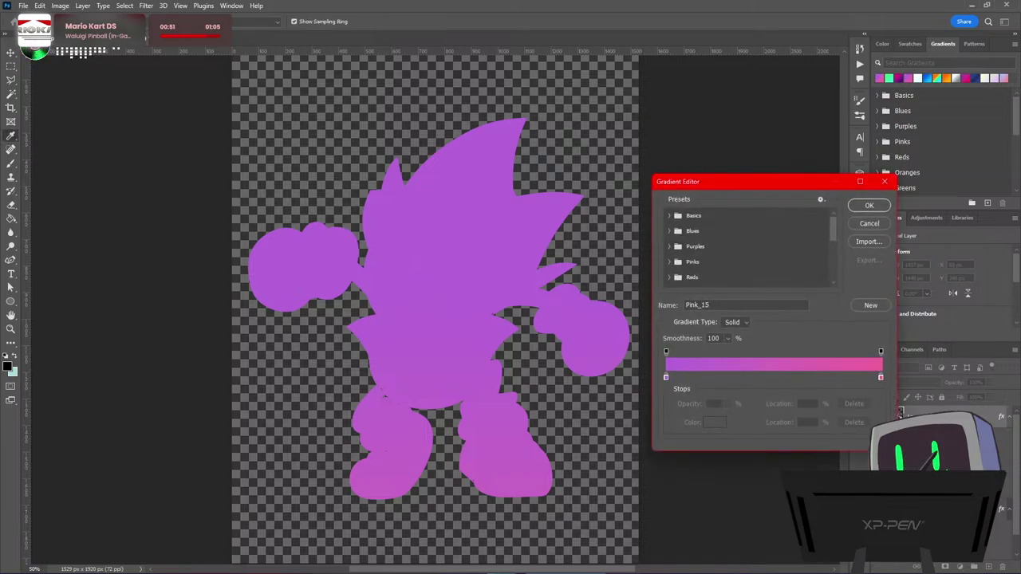
drag(713, 184, 1, 255)
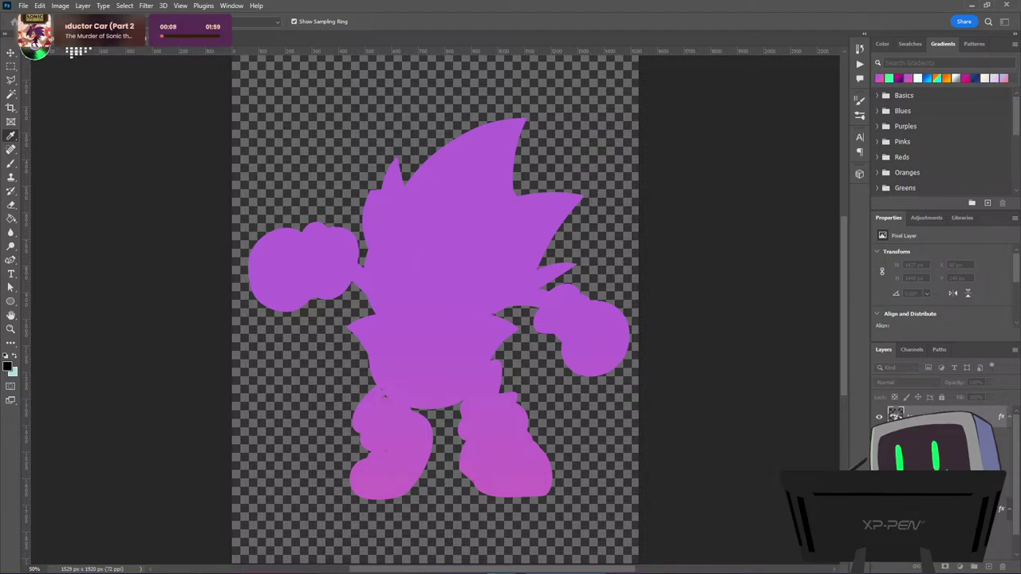
key(ctrl+z)
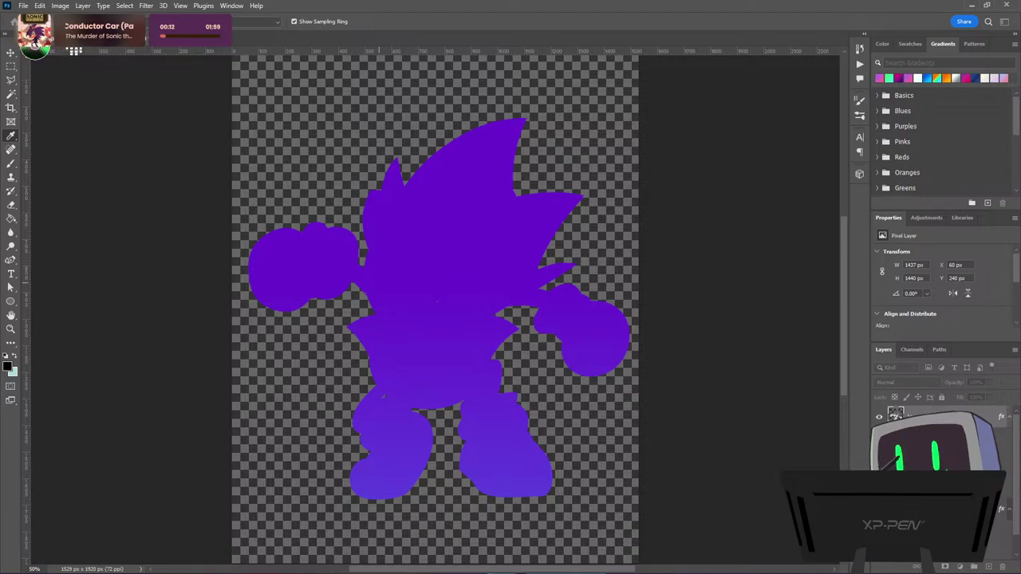
key(ctrl+z)
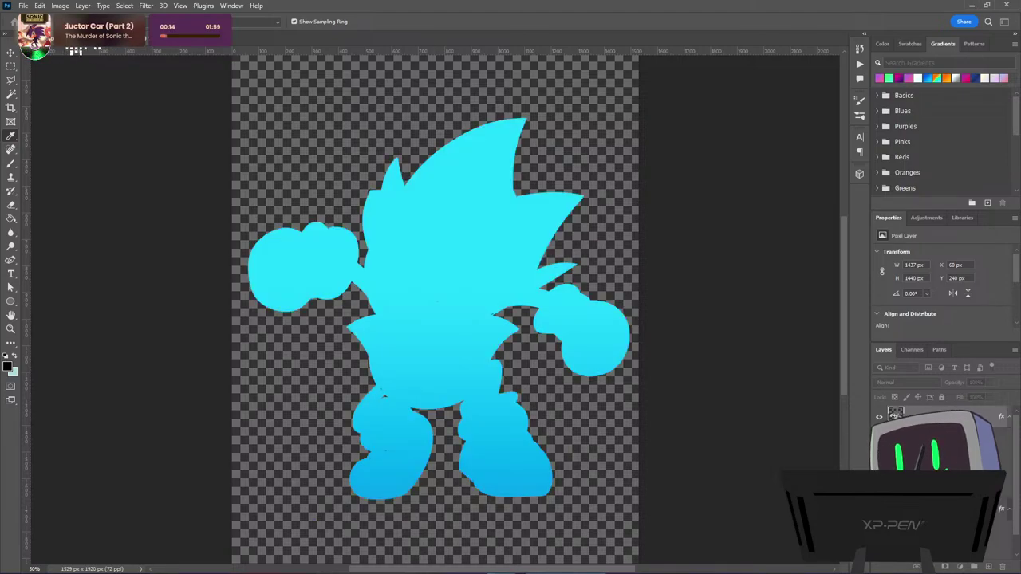
key(ctrl+z)
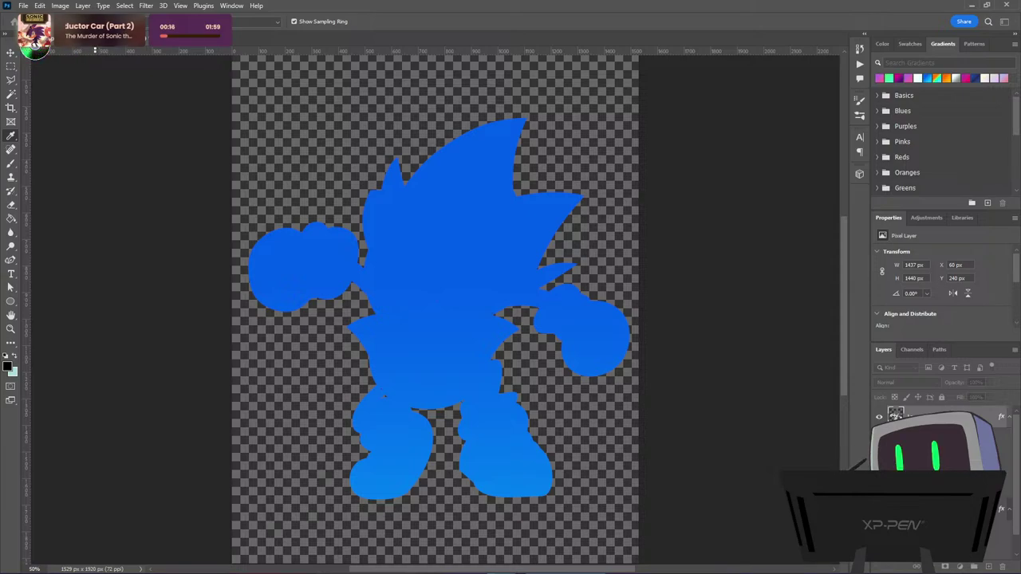
Accept the blue gradient and reverse it so it runs from cyan at the head to blue at the feet
key(g)
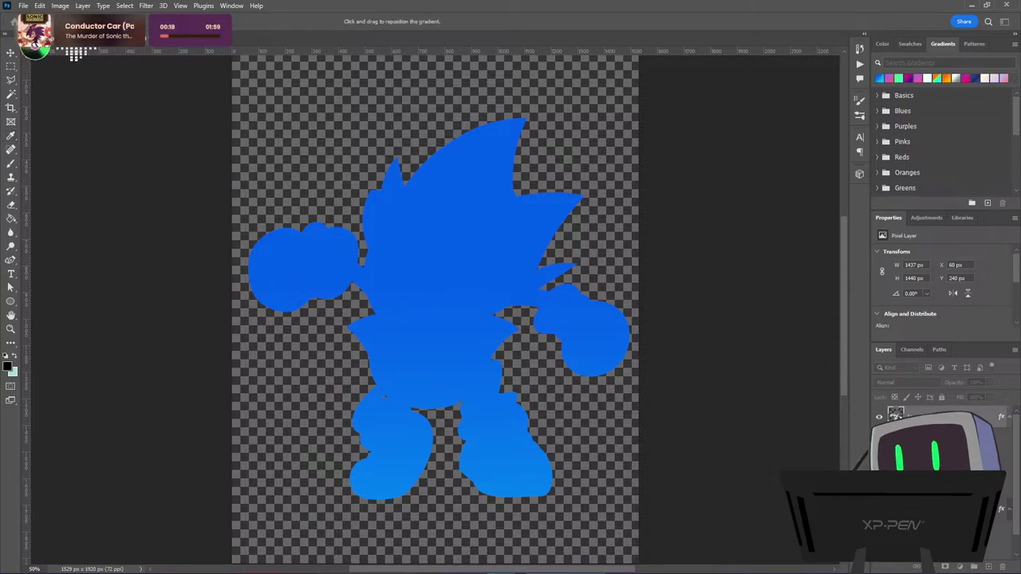
key(alt+r)
drag(298, 379, 439, 144)
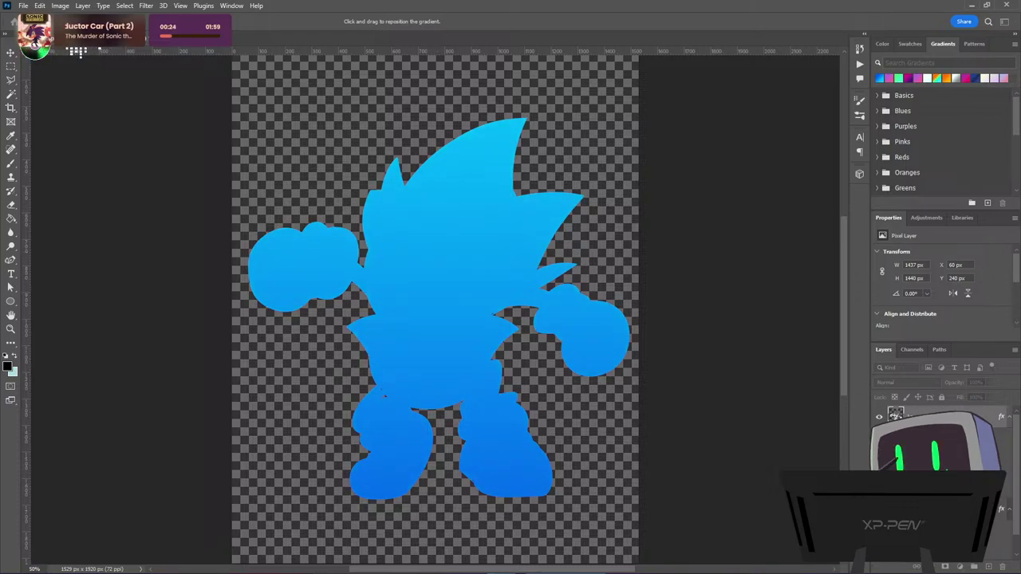
Cycle through Gradient Overlay blend modes and keep one that tints the grey shading blue while preserving the black outlines and white eyes
key(ctrl+z)
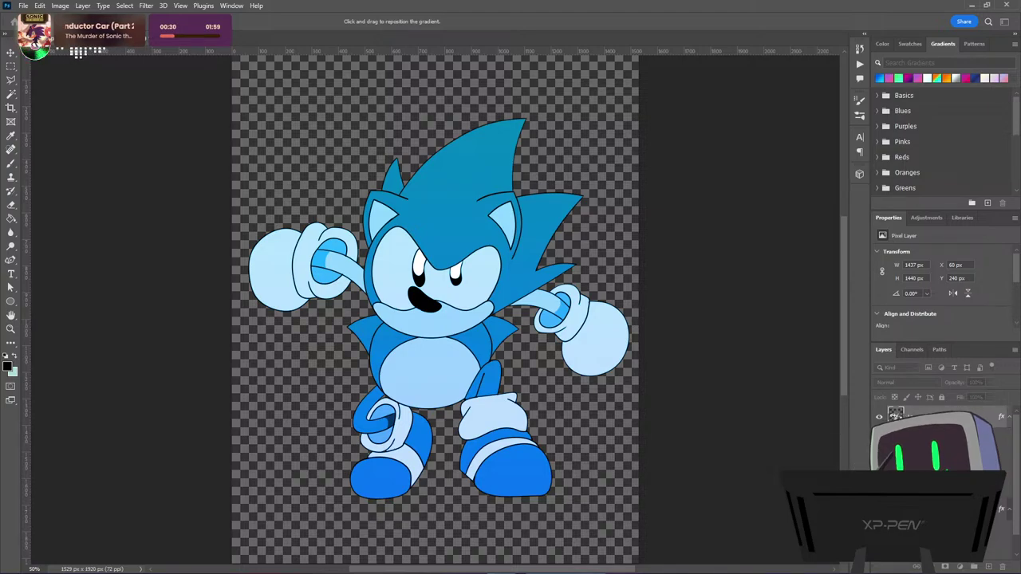
key(Up)
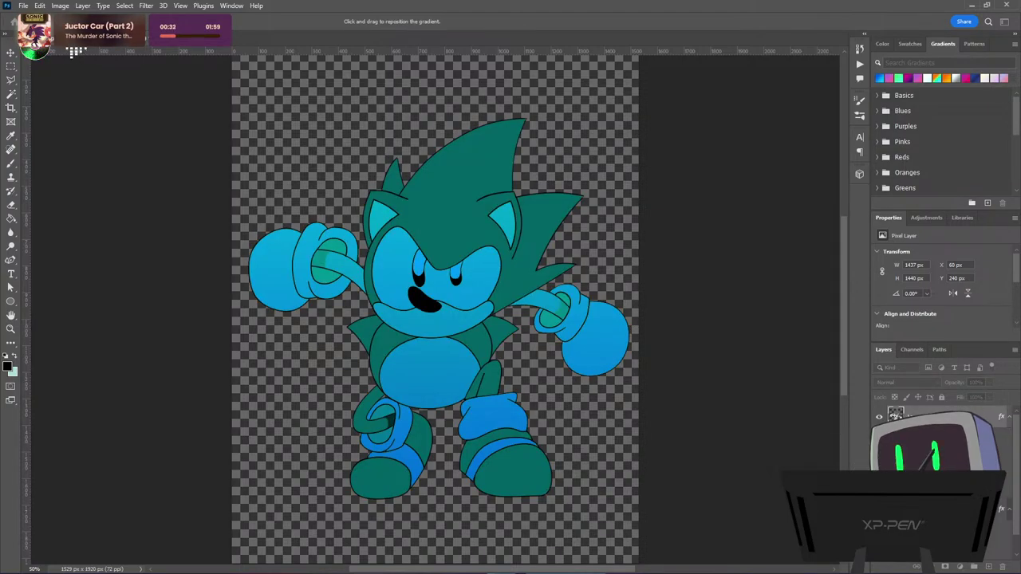
key(ctrl+shift+z)
key(ctrl+z)
key(Down)
key(Down)
key(Down)
key(Down)
key(Down)
key(Down)
key(Down)
key(Down)
key(Down)
key(Down)
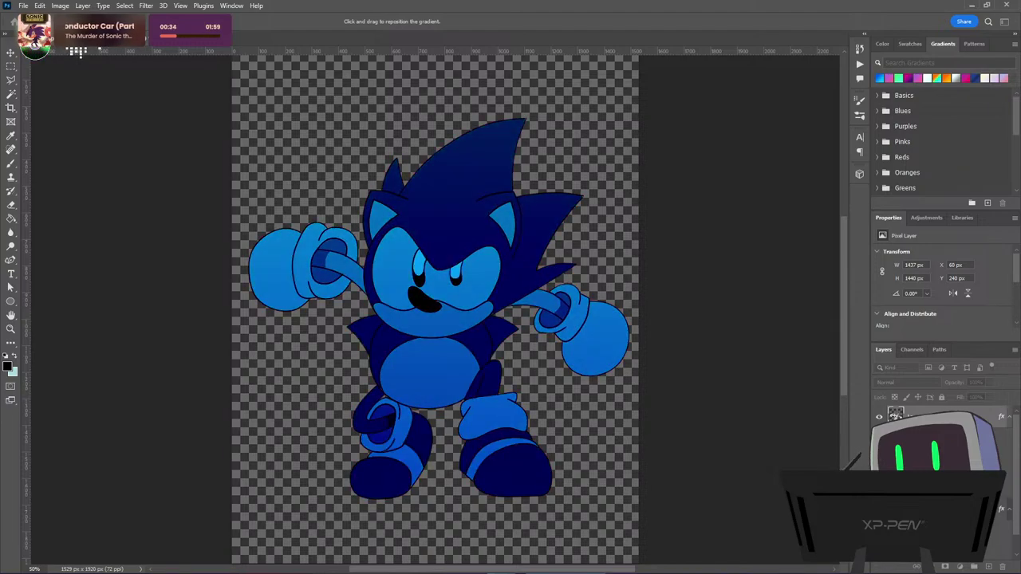
key(Up)
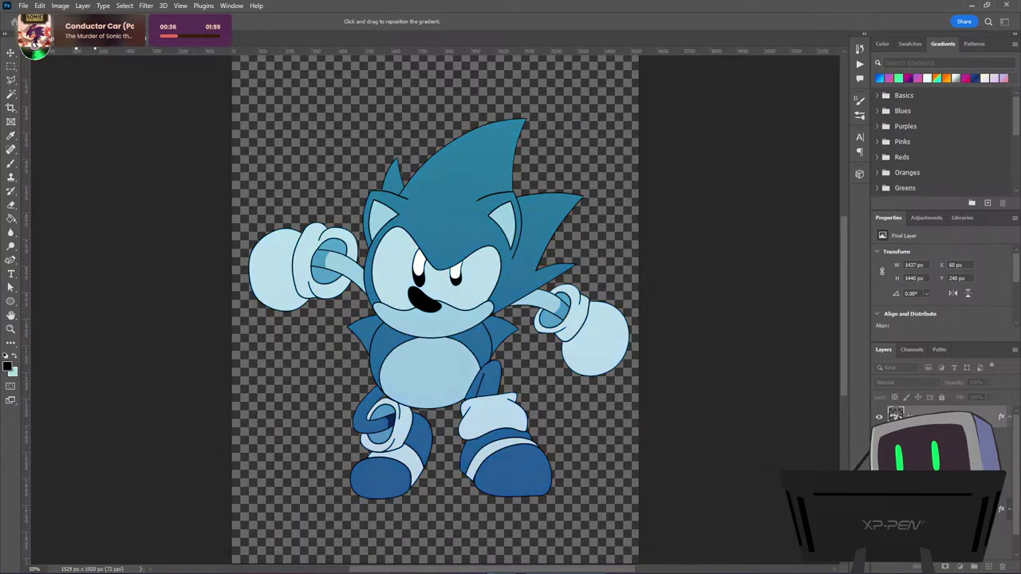
key(Down)
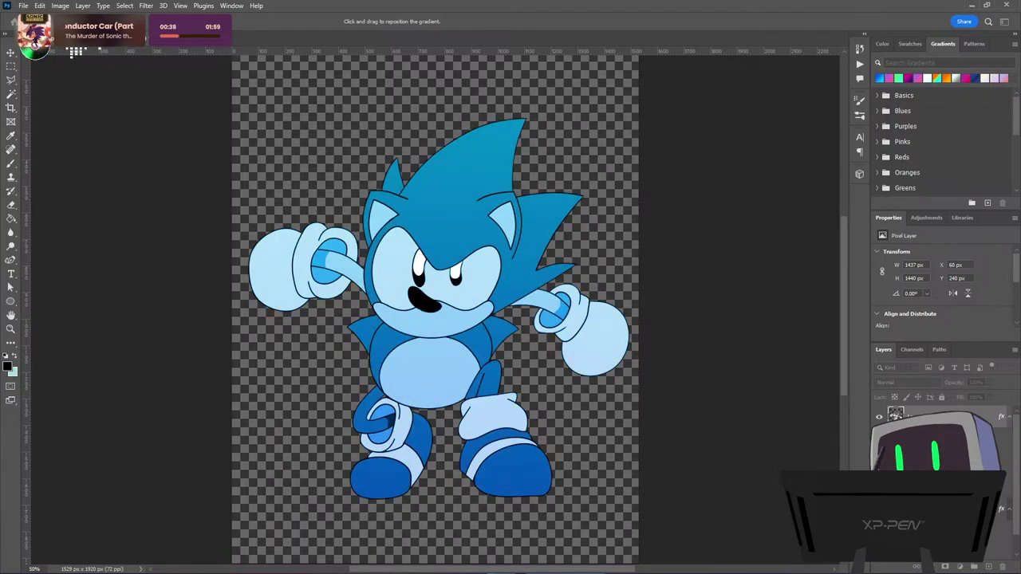
key(ctrl+z)
key(ctrl+shift+z)
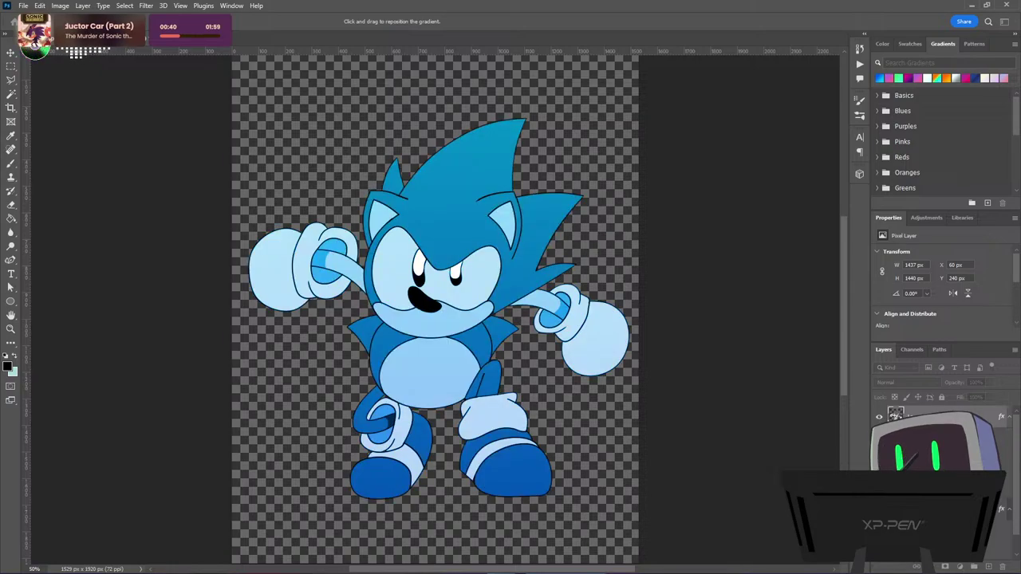
key(ctrl+z)
key(ctrl+shift+z)
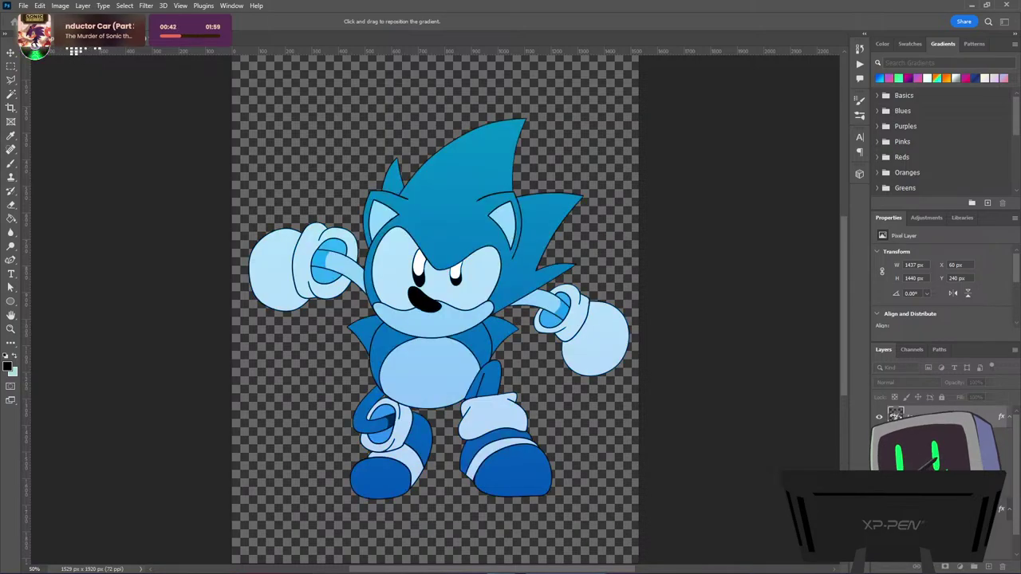
key(ctrl+z)
key(ctrl+shift+z)
Try a red-to-orange gradient on the figure, comparing a pale blend mode with a darker one
key(ctrl+z)
key(ctrl+z)
key(ctrl+z)
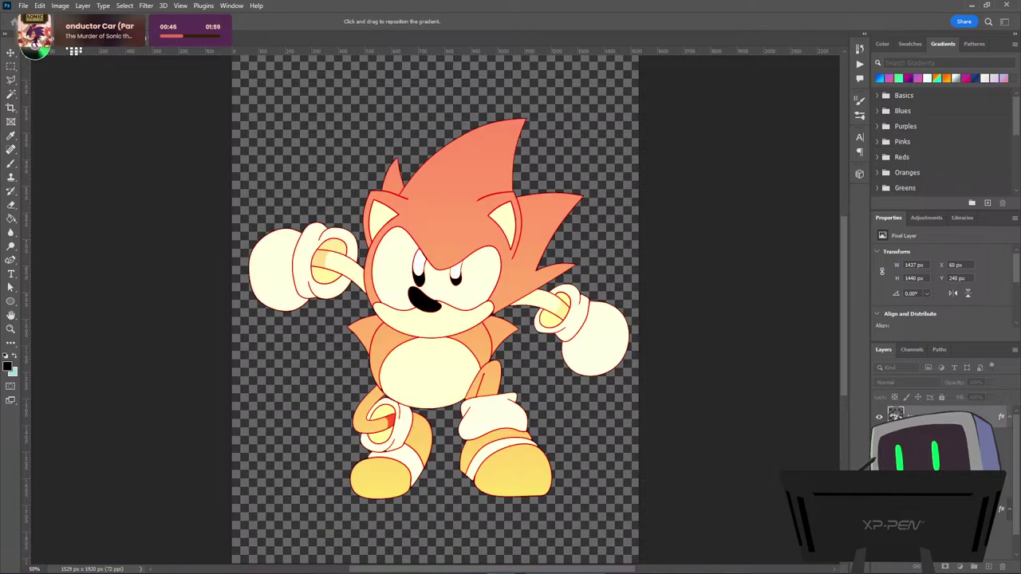
key(ctrl+z)
key(ctrl+shift+z)
key(ctrl+z)
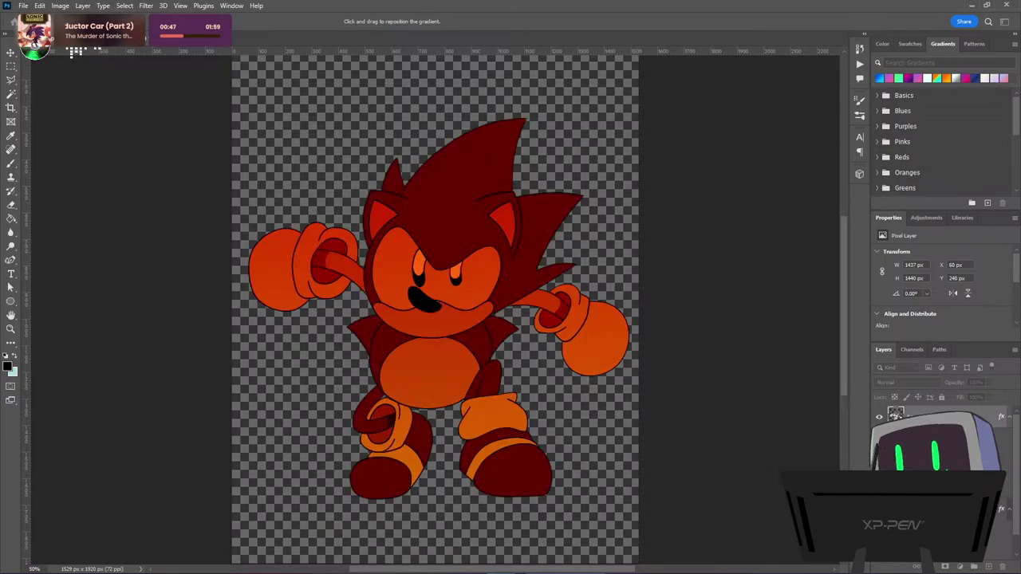
key(ctrl+z)
key(ctrl+shift+z)
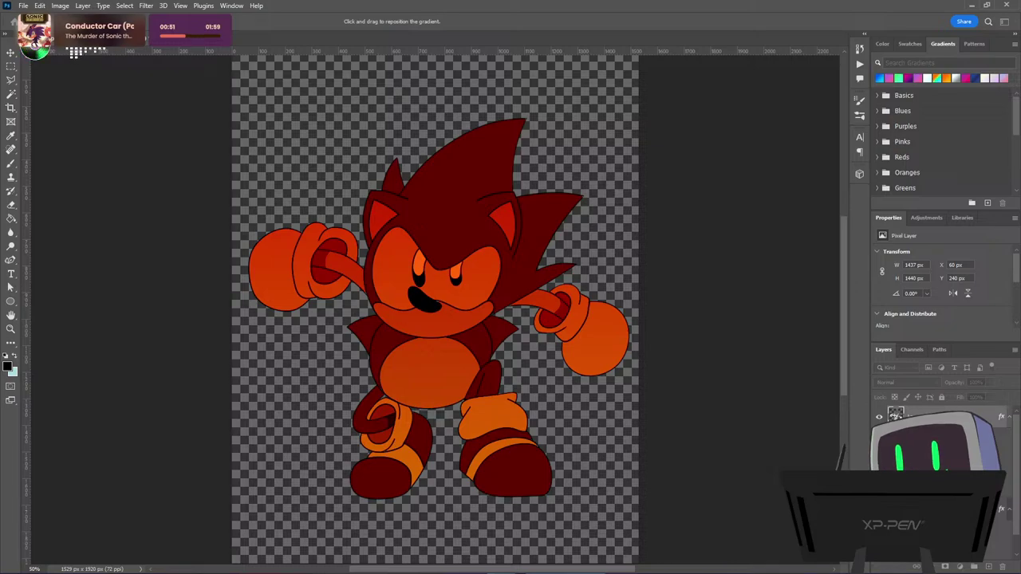
key(ctrl+z)
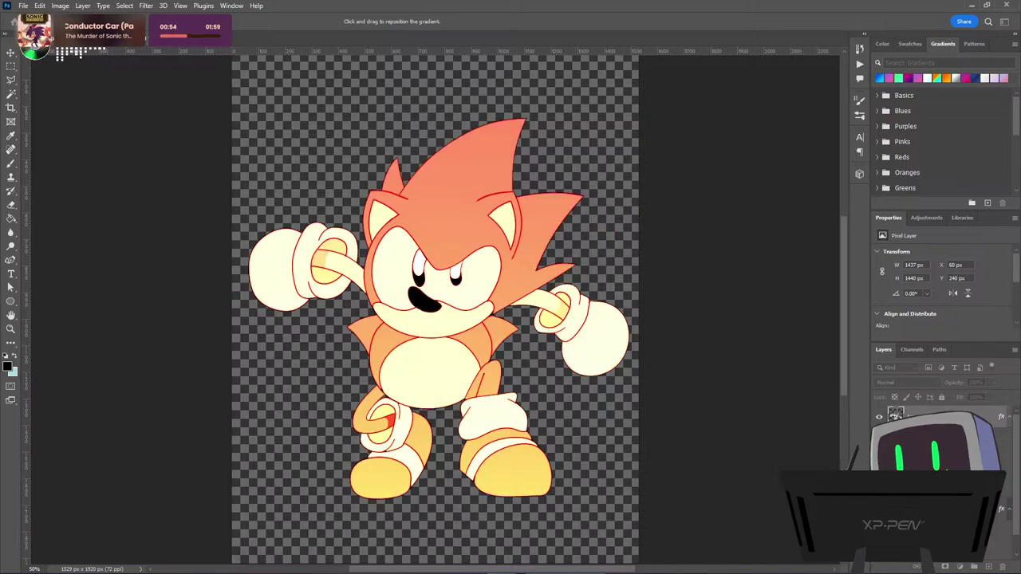
key(ctrl+z)
Return to the cyan-to-blue gradient and choose a blend mode giving pale blue gloves, teal spines and black linework
key(Up)
key(Up)
key(Up)
key(Up)
key(Up)
key(Up)
key(Up)
key(Up)
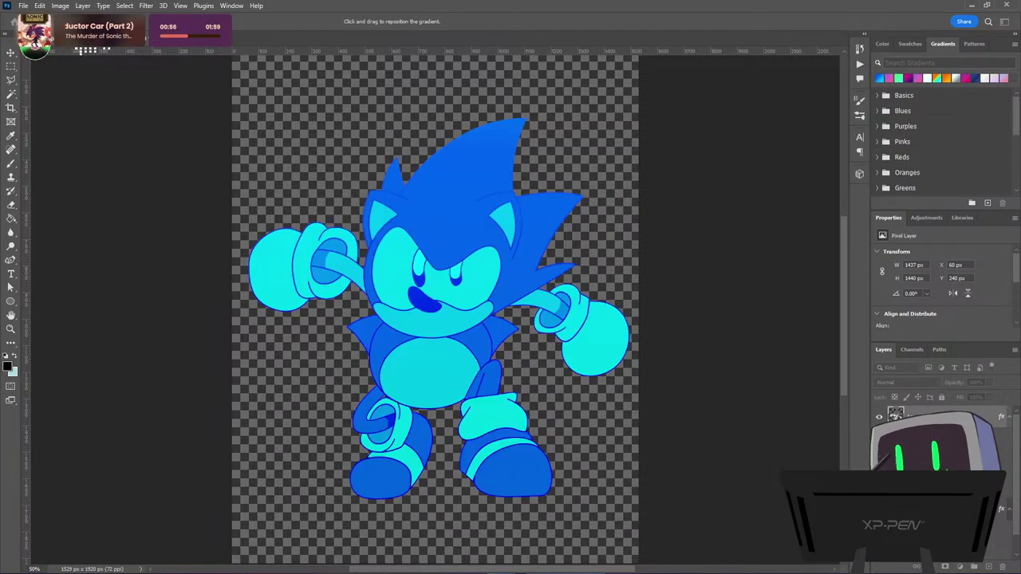
key(Up)
key(Up)
key(Up)
key(Up)
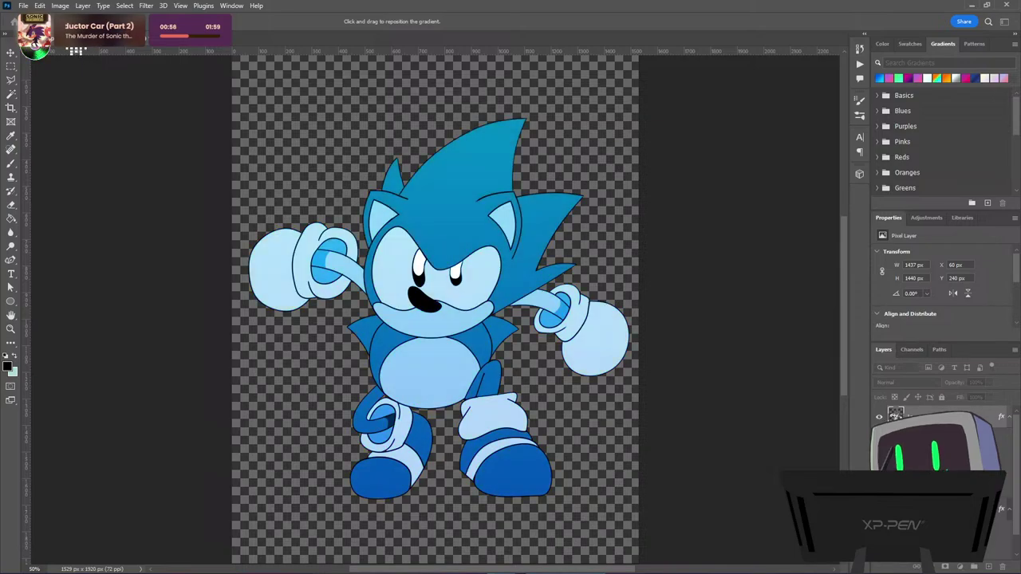
key(Down)
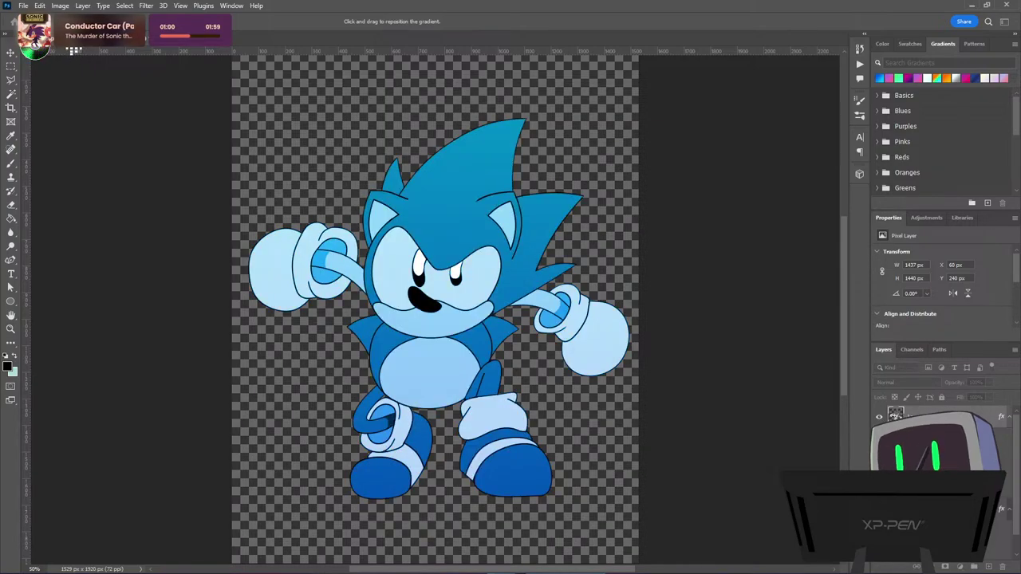
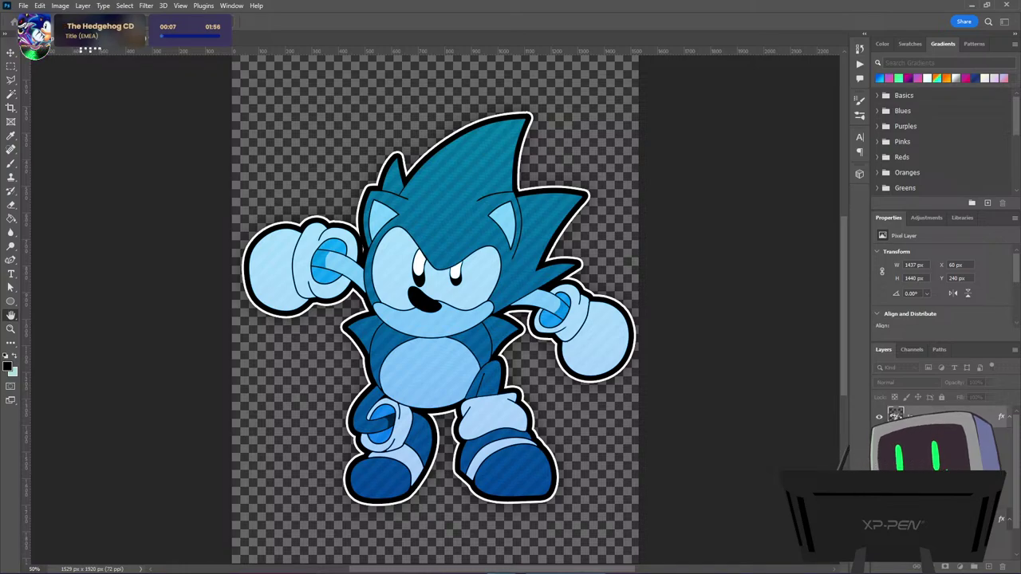
Try adding a blue gradient stroke outside the figure's white outline
key(g)
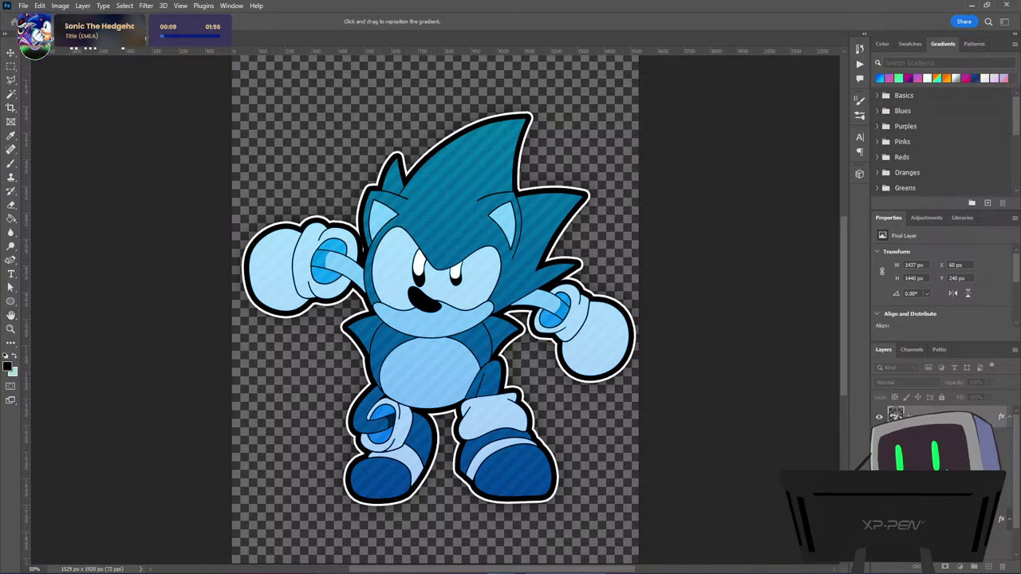
key(i)
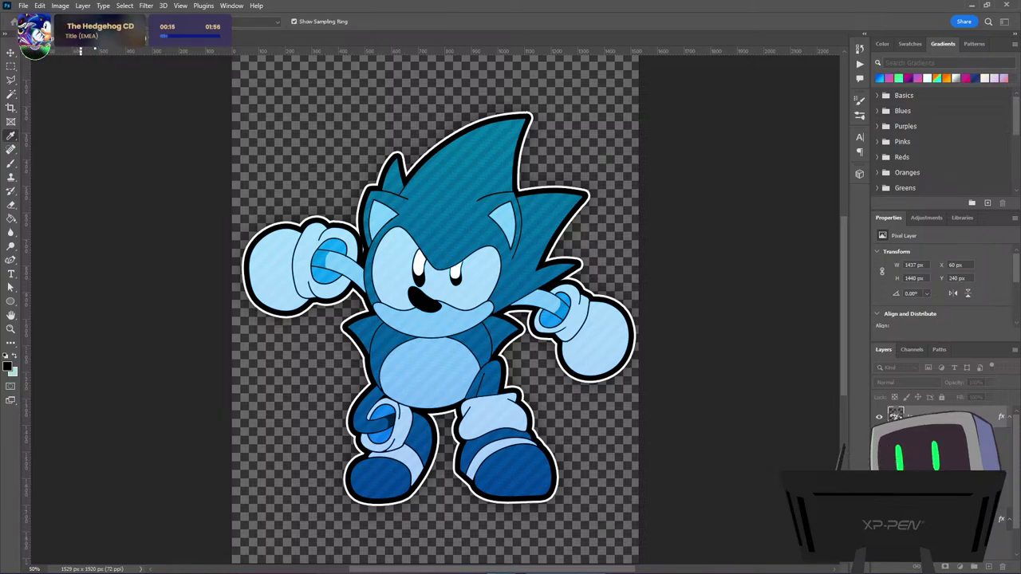
key(g)
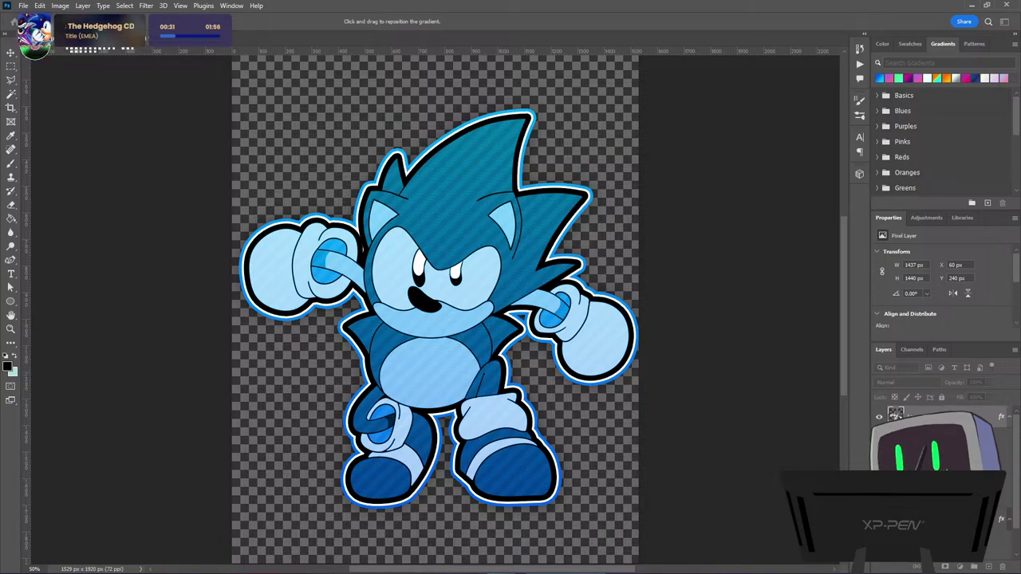
key(ctrl+z)
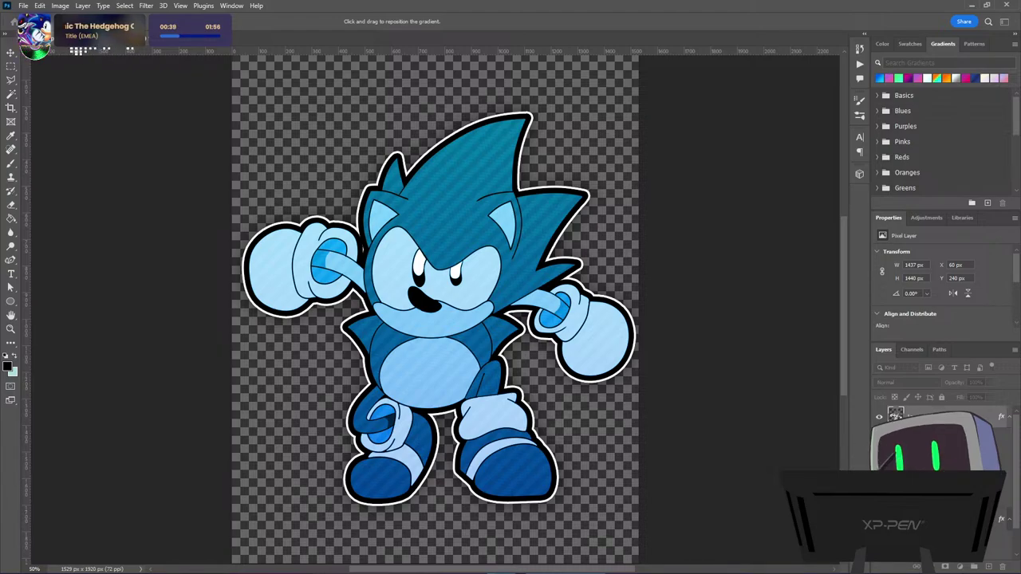
Add a Bevel & Emboss effect to the figure and set its highlight colour to cyan with hue 188 and 100% saturation and brightness
key(ctrl+f)
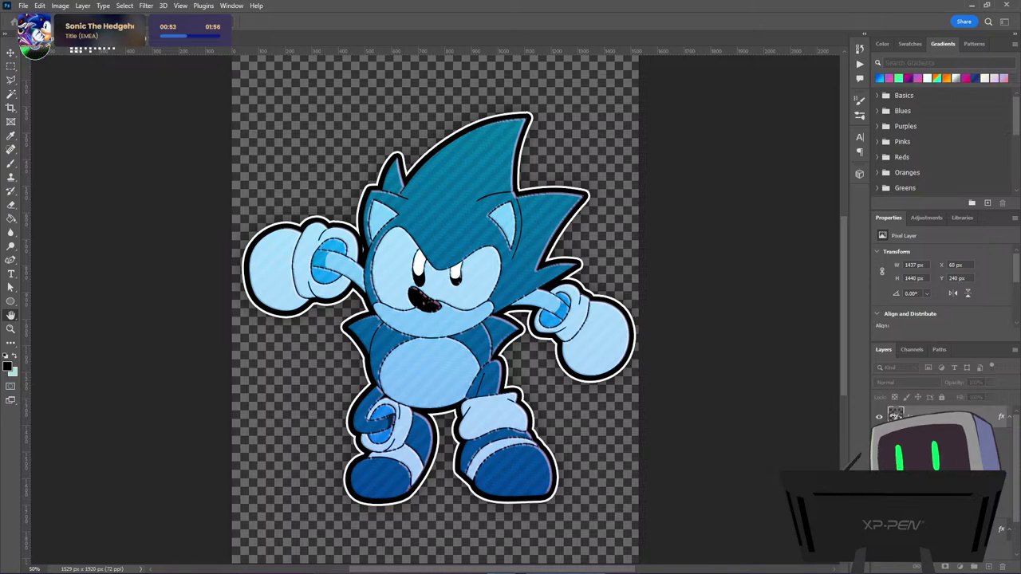
key(ctrl+d)
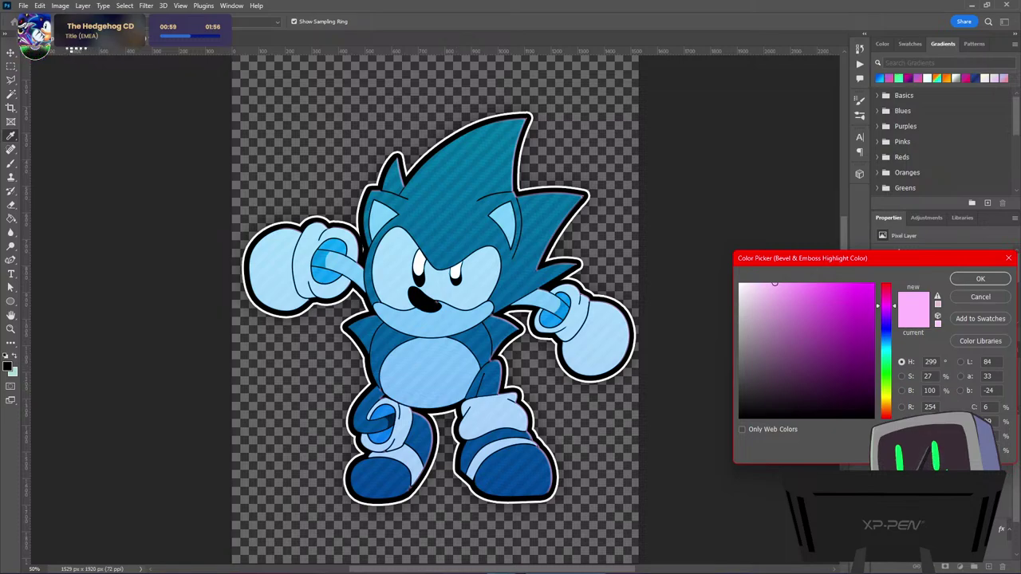
click(887, 350)
drag(866, 297, 874, 284)
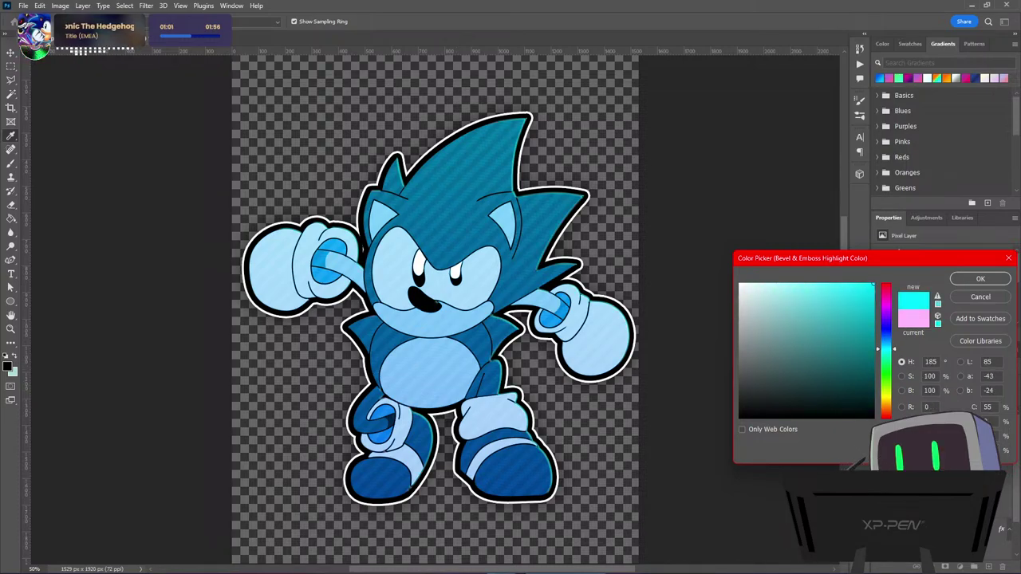
drag(886, 349, 887, 345)
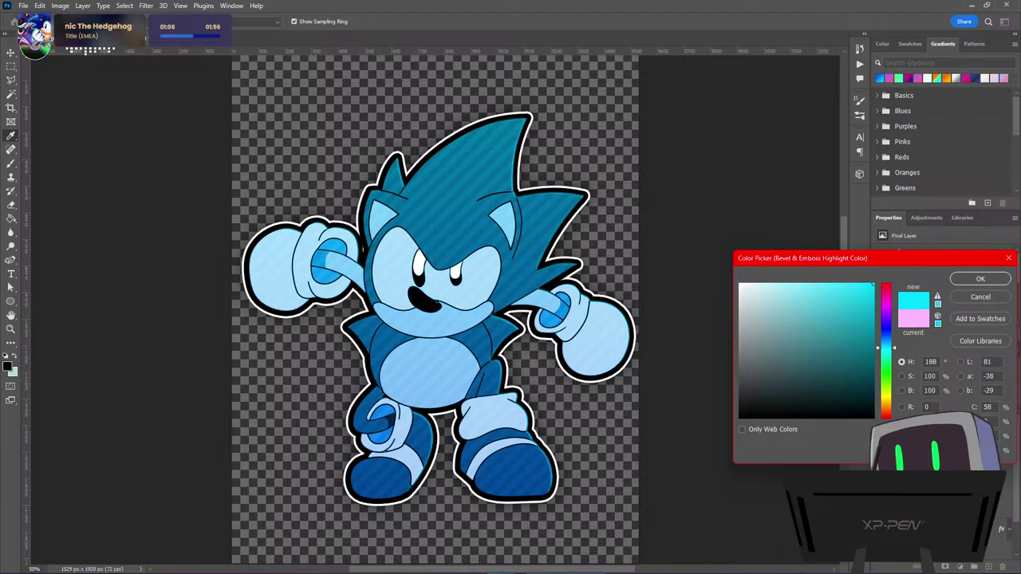
click(980, 279)
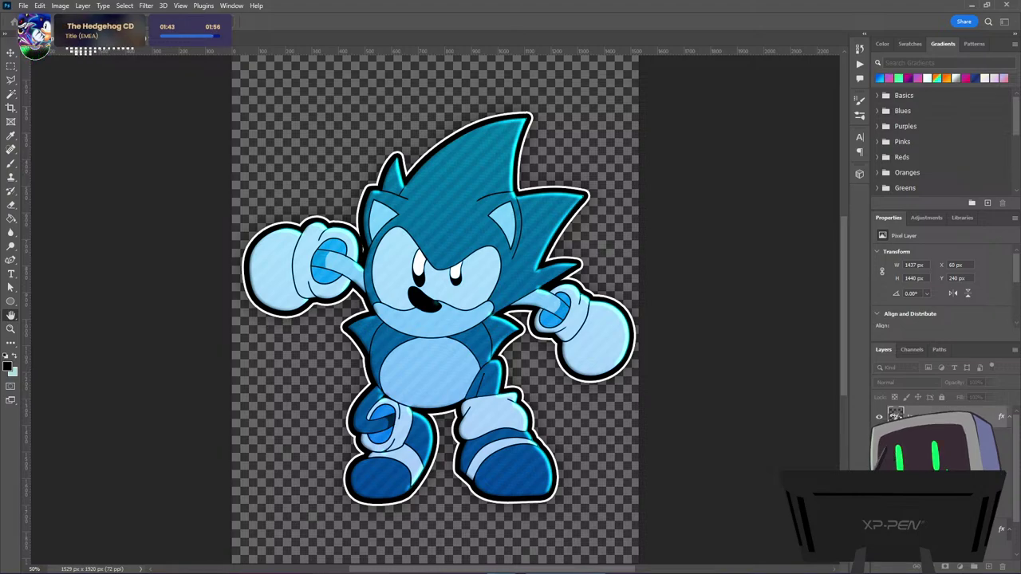
Try the bevel along the figure's black outline with a pure white highlight colour
key(ctrl+z)
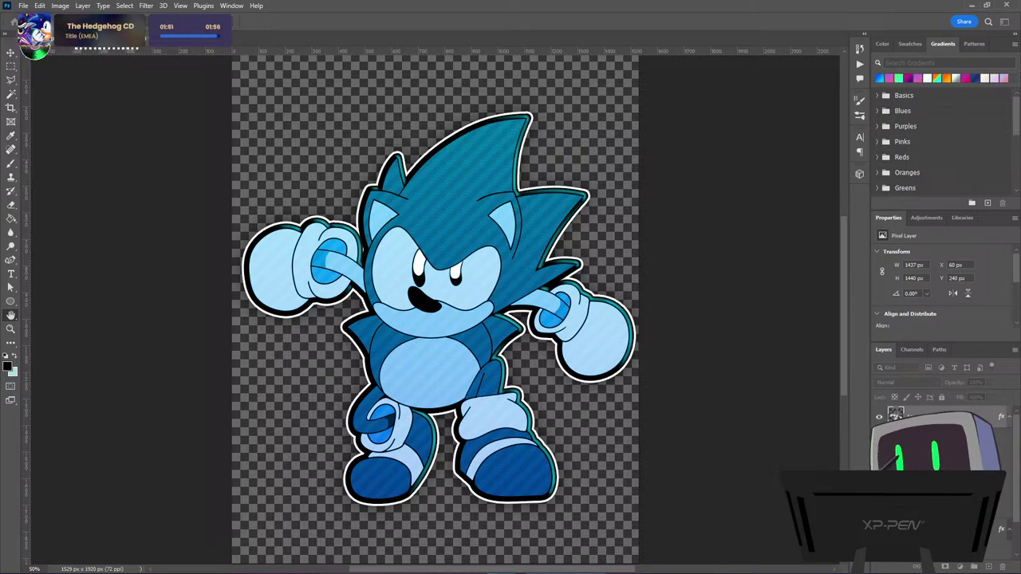
click(604, 209)
drag(802, 343, 740, 284)
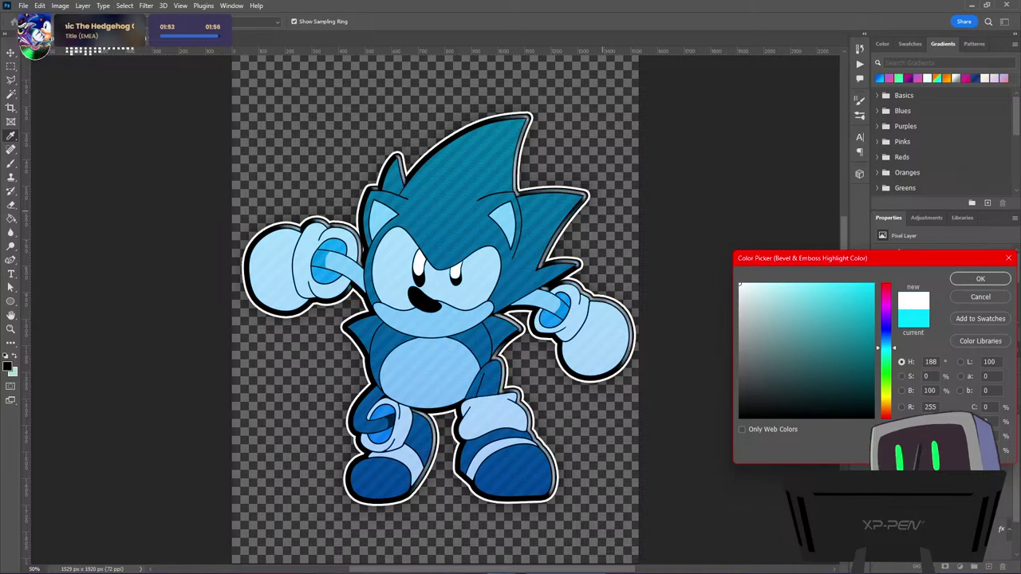
click(980, 279)
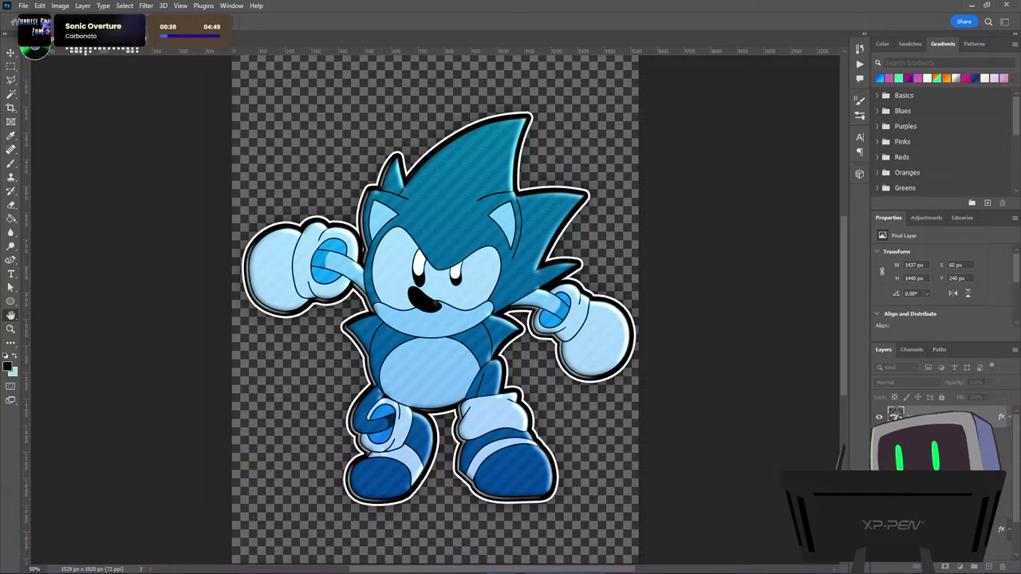
Set the Bevel & Emboss highlight colour to bright cyan with hue 182 and 100% saturation and brightness
click(691, 402)
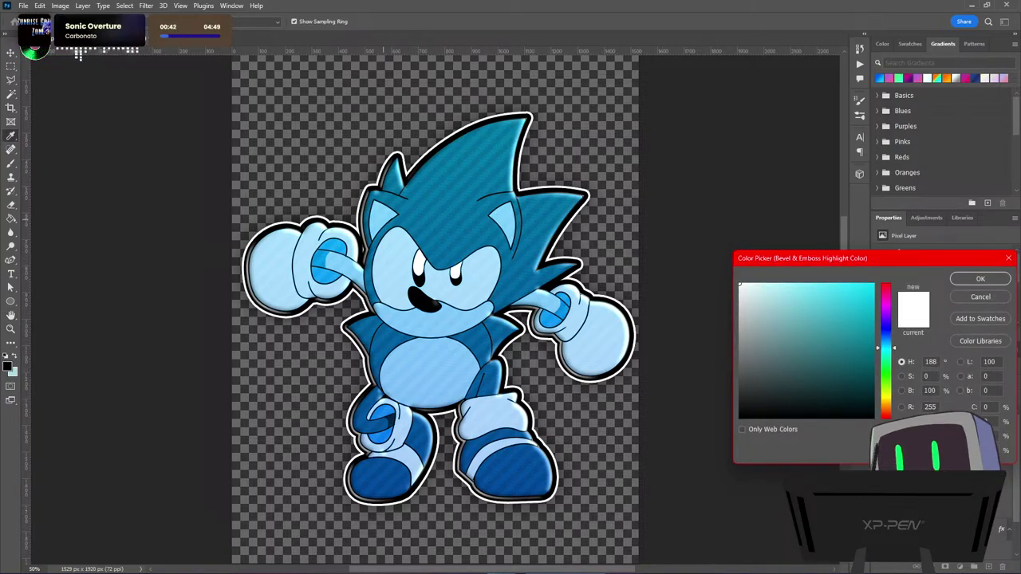
click(740, 313)
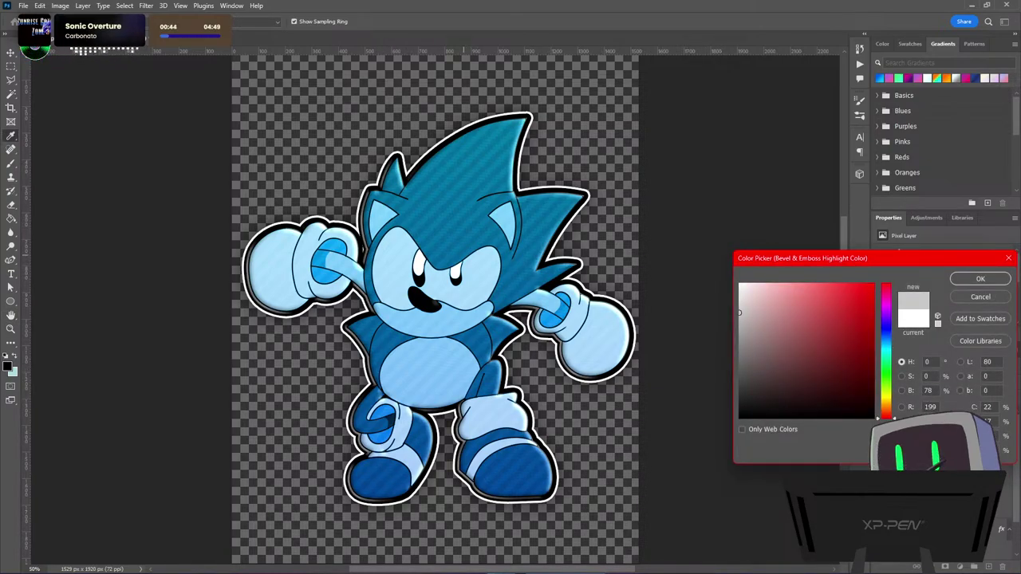
click(886, 356)
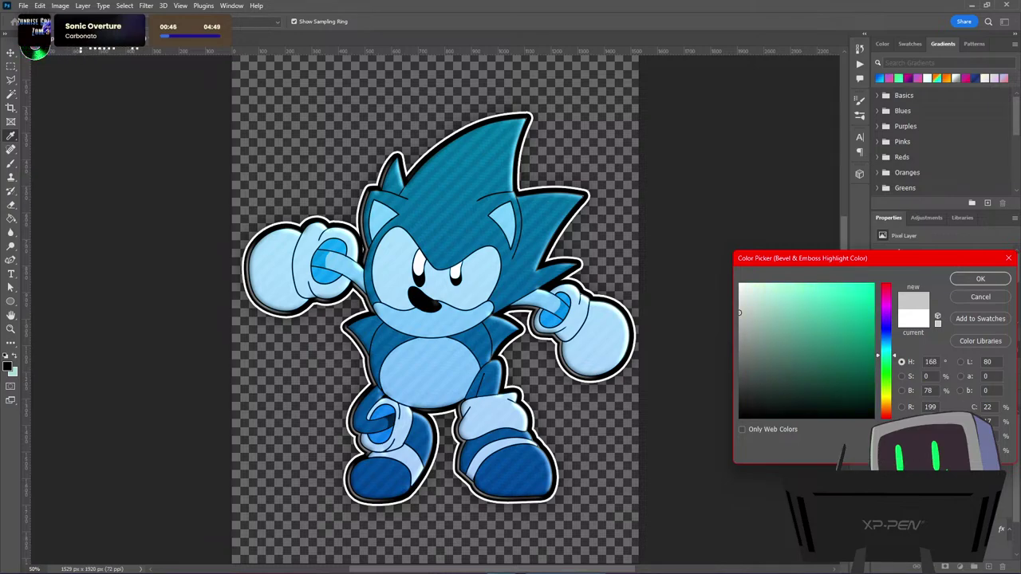
drag(886, 355, 887, 350)
drag(829, 323, 874, 284)
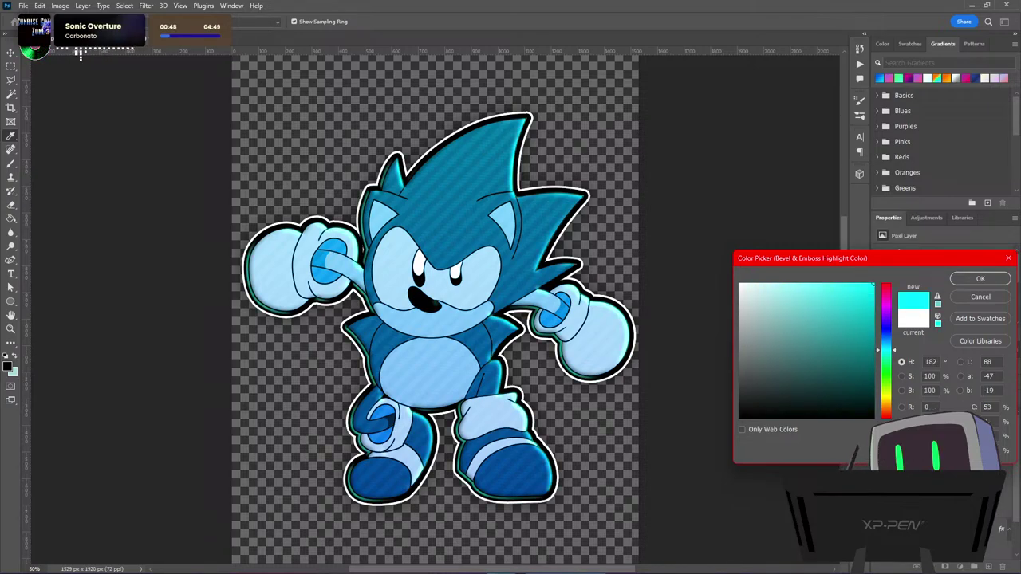
click(980, 278)
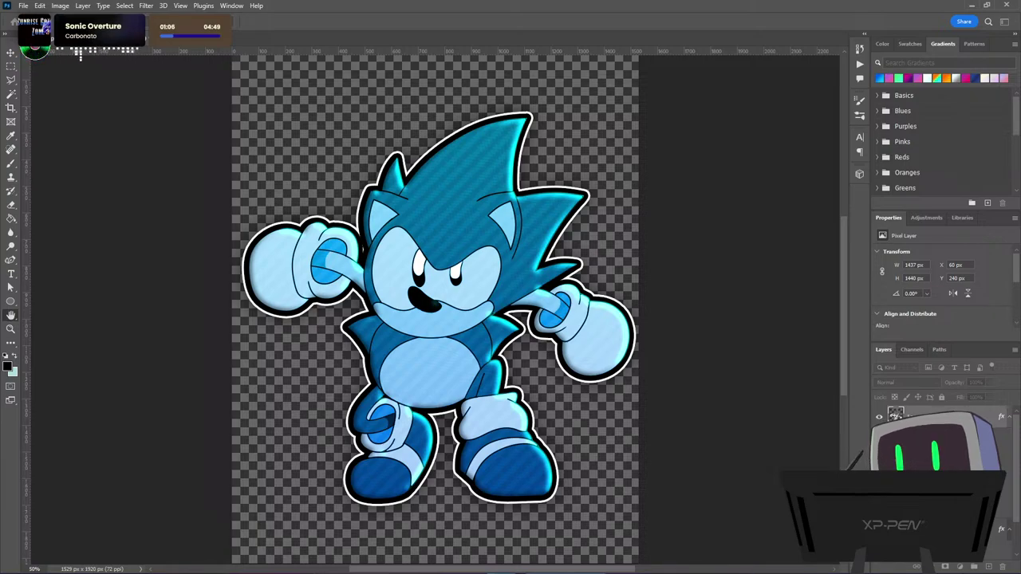
Change the Bevel & Emboss effect so it runs along the figure's outline instead of its coloured interior
key(ctrl+z)
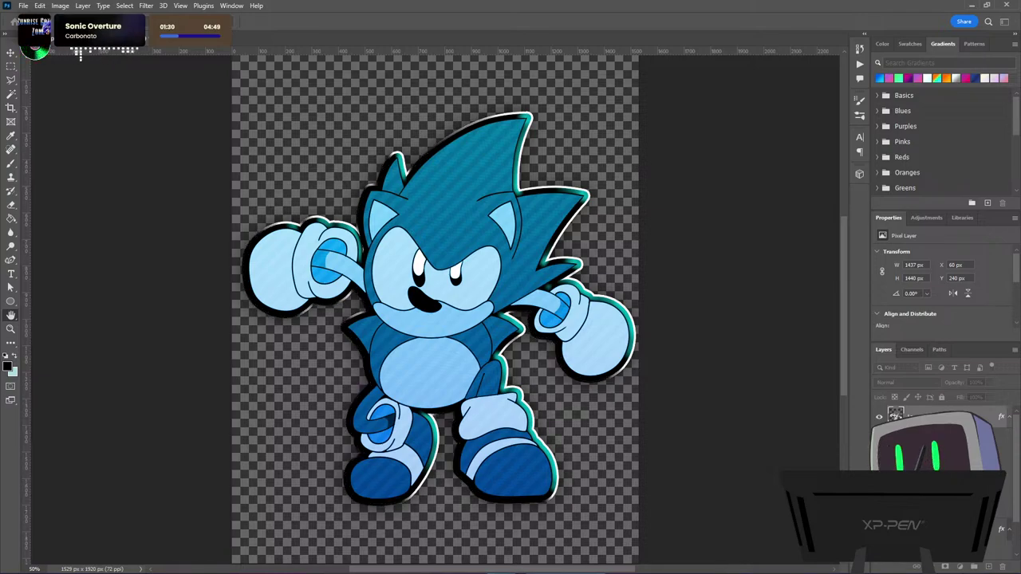
key(ctrl+z)
key(ctrl+shift+z)
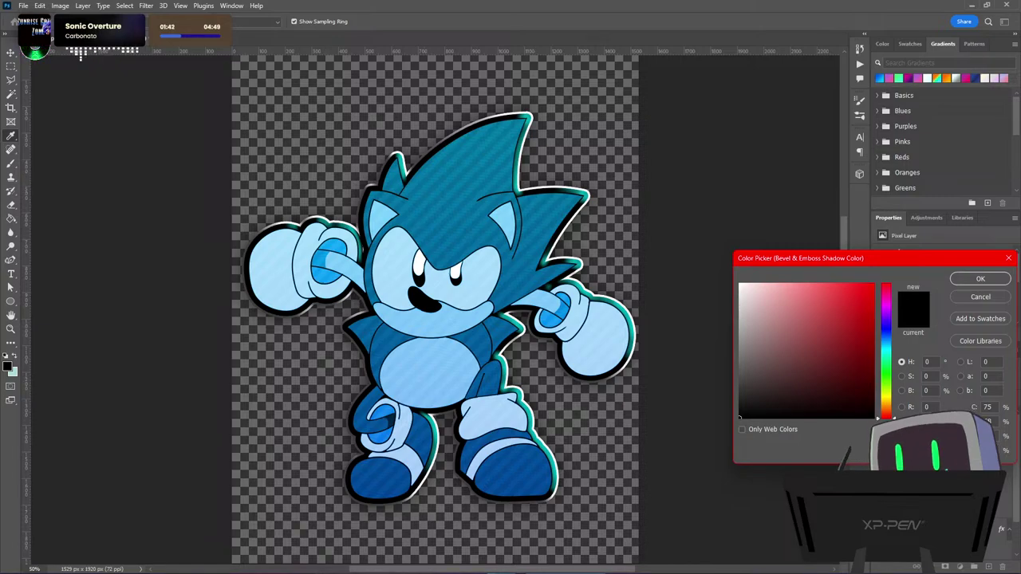
Try a blue Bevel & Emboss shadow colour with hue 230 and 100% saturation and brightness
click(886, 375)
click(873, 284)
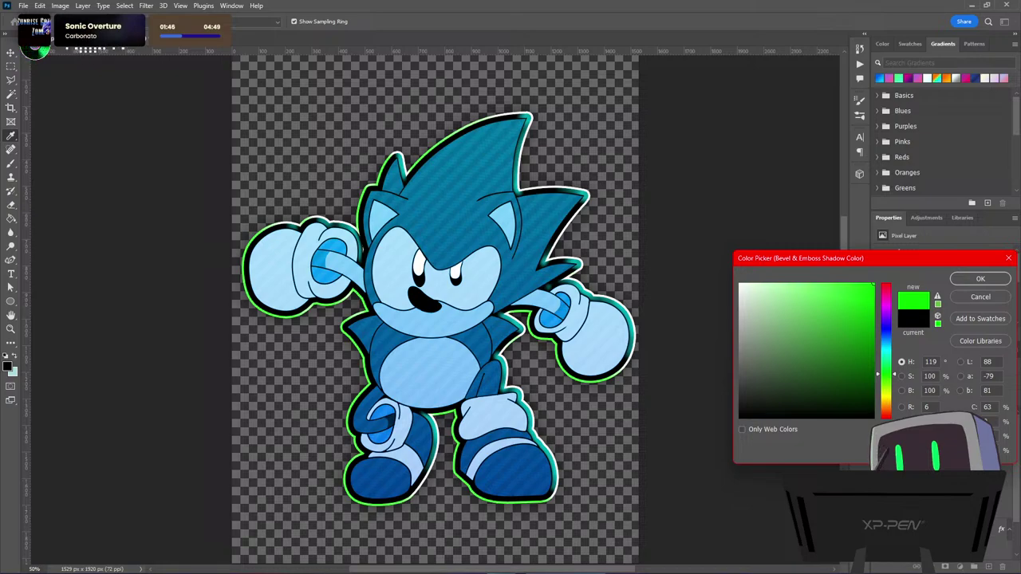
drag(886, 374, 886, 332)
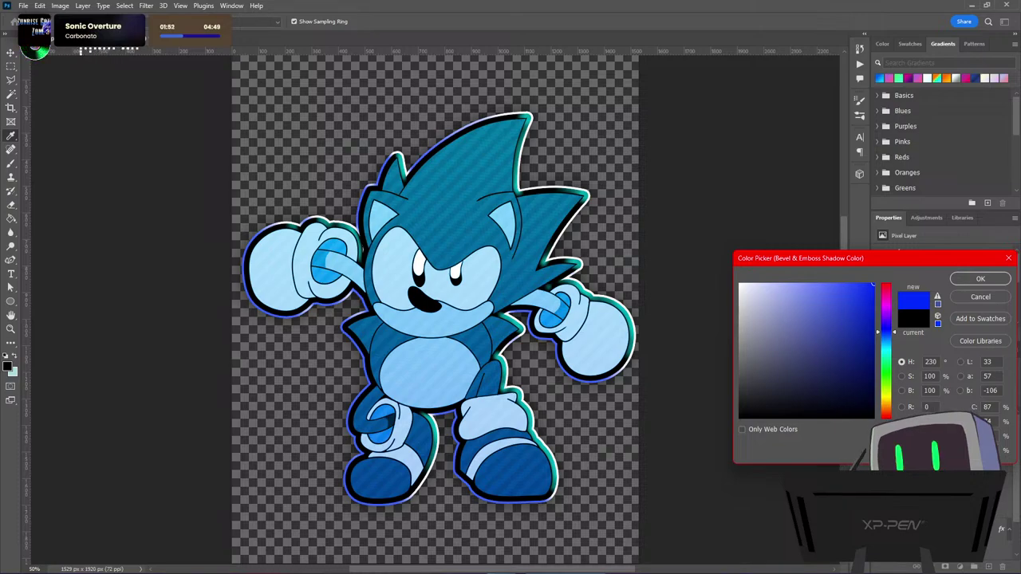
key(Return)
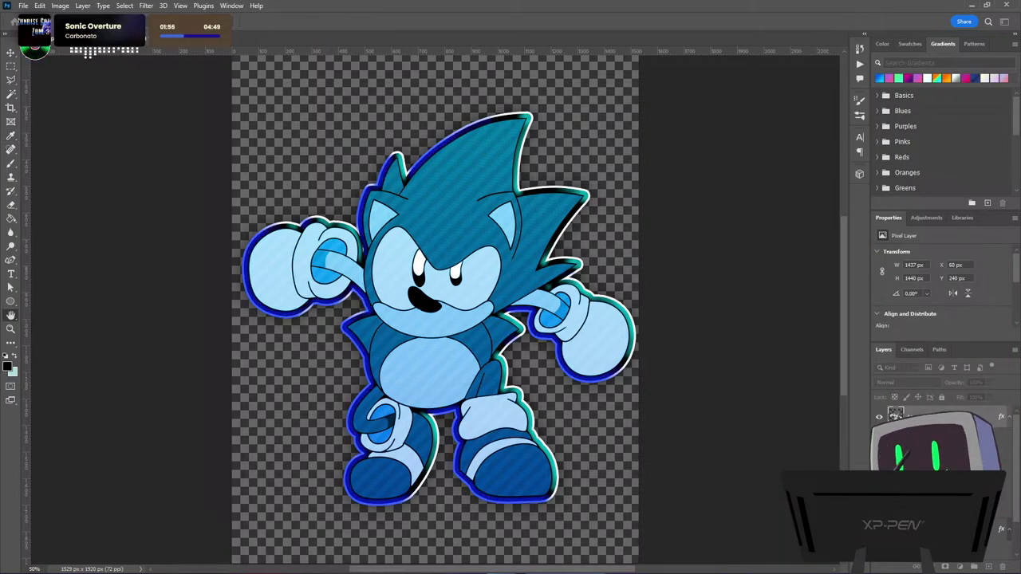
Try several blend modes for the blue Bevel & Emboss shadow on the figure's outline
key(ctrl+z)
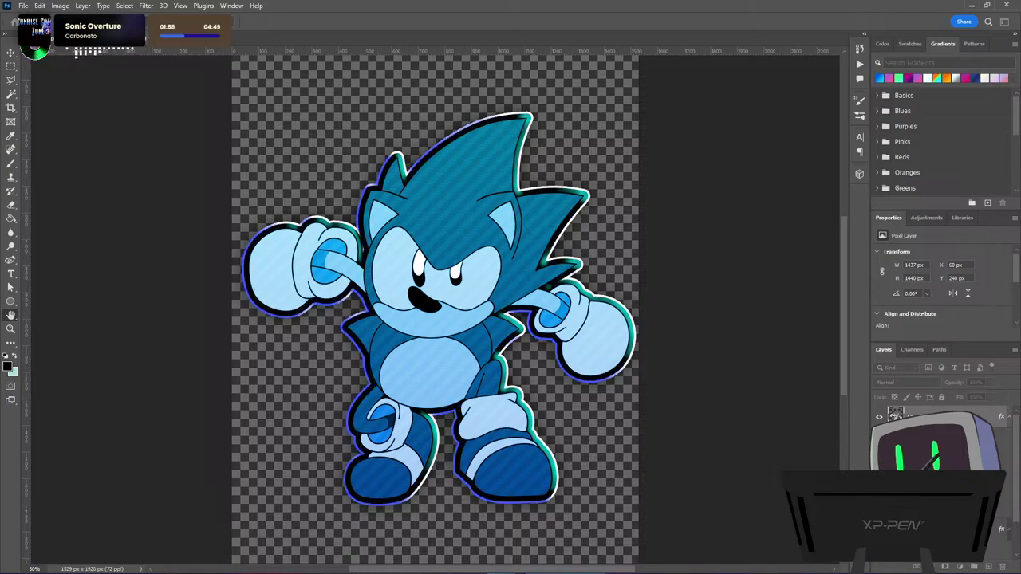
key(ctrl+shift+z)
key(ctrl+z)
key(ctrl+shift+z)
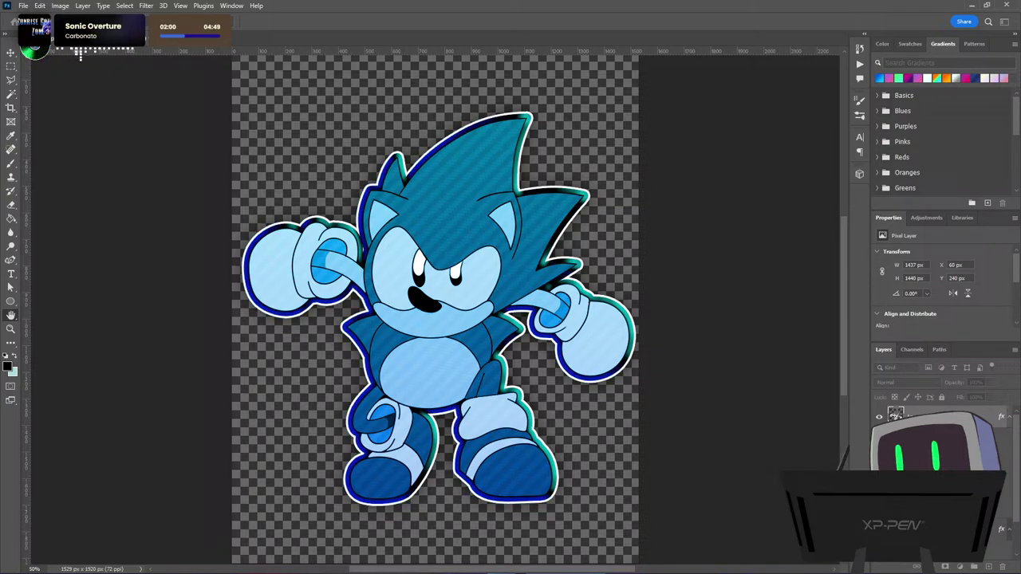
key(ctrl+z)
key(ctrl+shift+z)
key(ctrl+z)
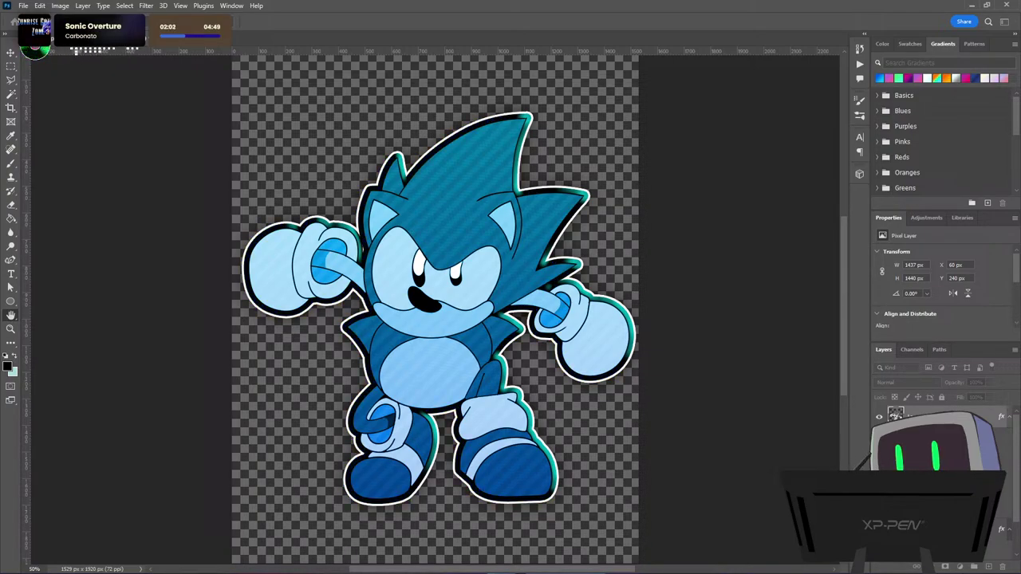
key(ctrl+shift+z)
key(ctrl+z)
key(ctrl+shift+z)
key(ctrl+z)
key(ctrl+shift+z)
key(ctrl+shift+z)
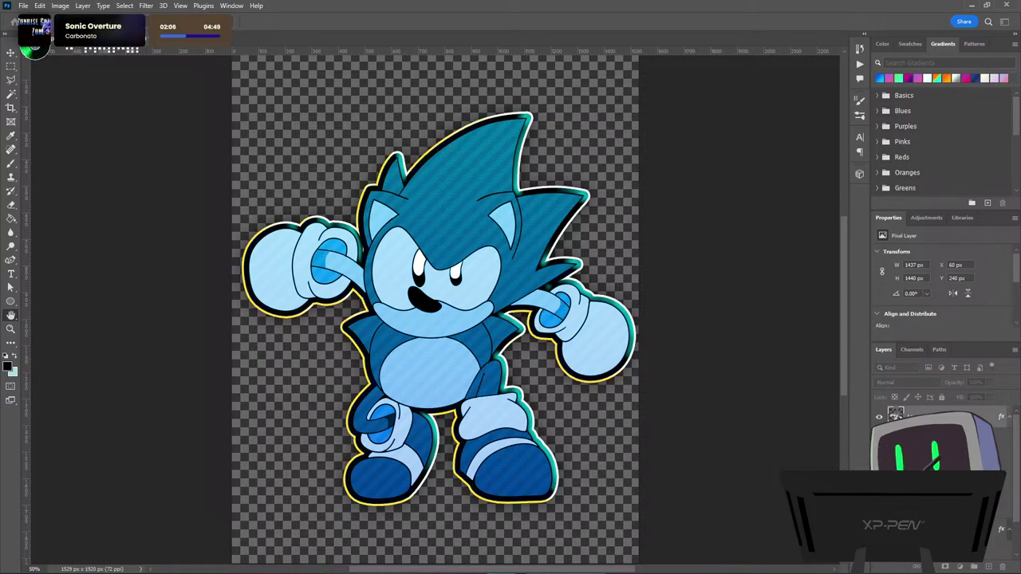
key(ctrl+z)
key(ctrl+shift+z)
key(ctrl+z)
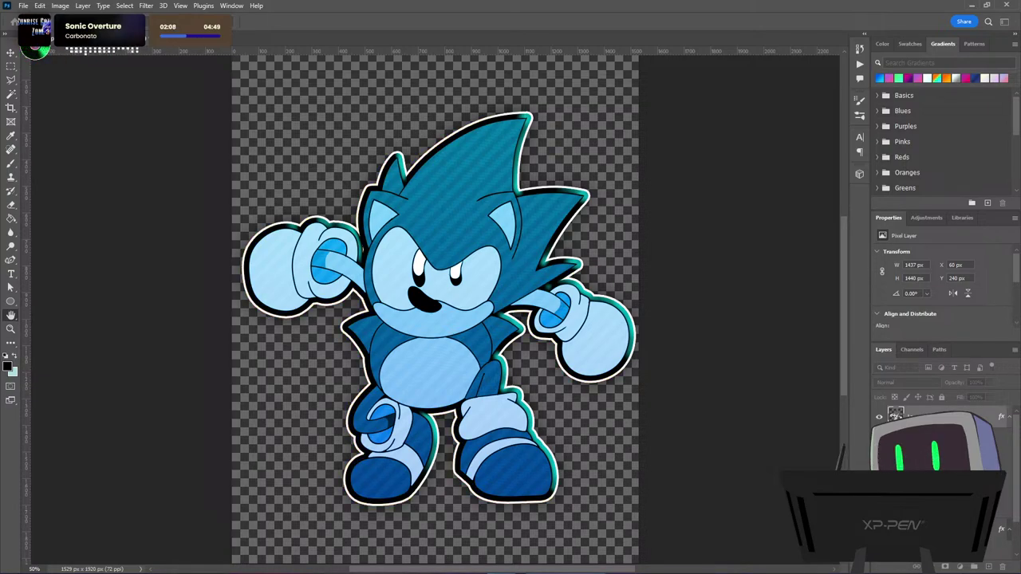
key(ctrl+z)
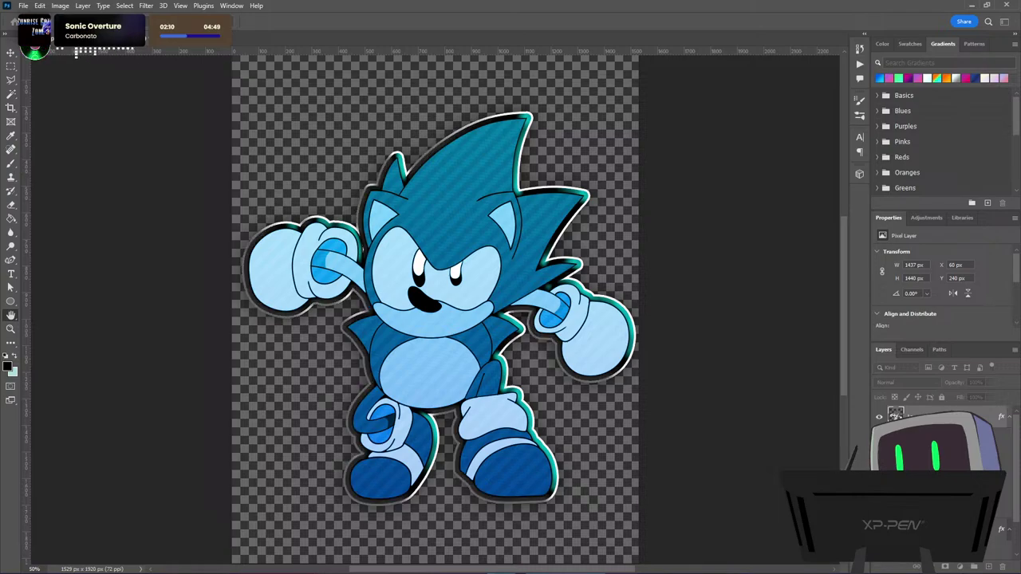
key(ctrl+shift+z)
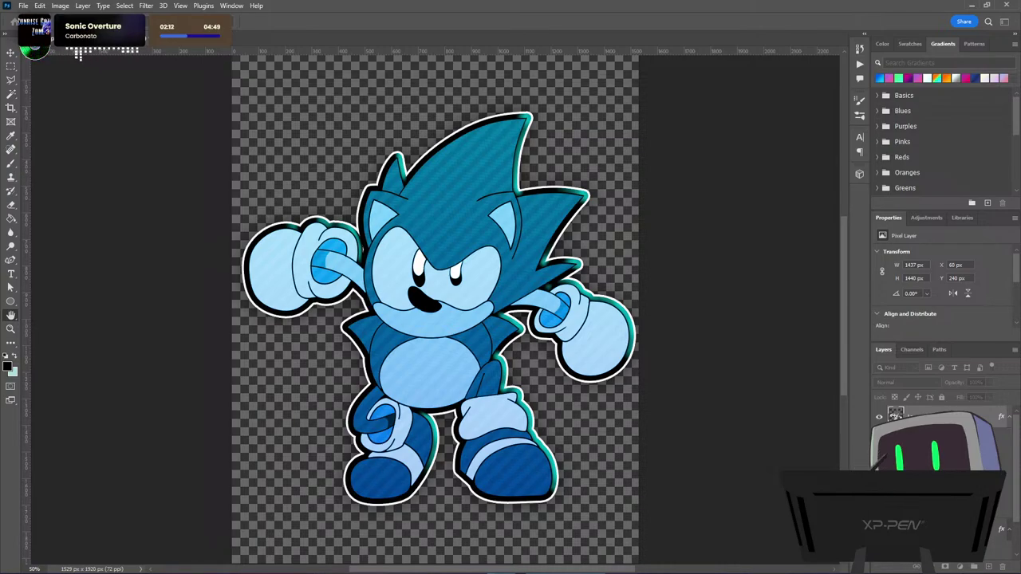
key(ctrl+z)
key(ctrl+shift+z)
key(ctrl+z)
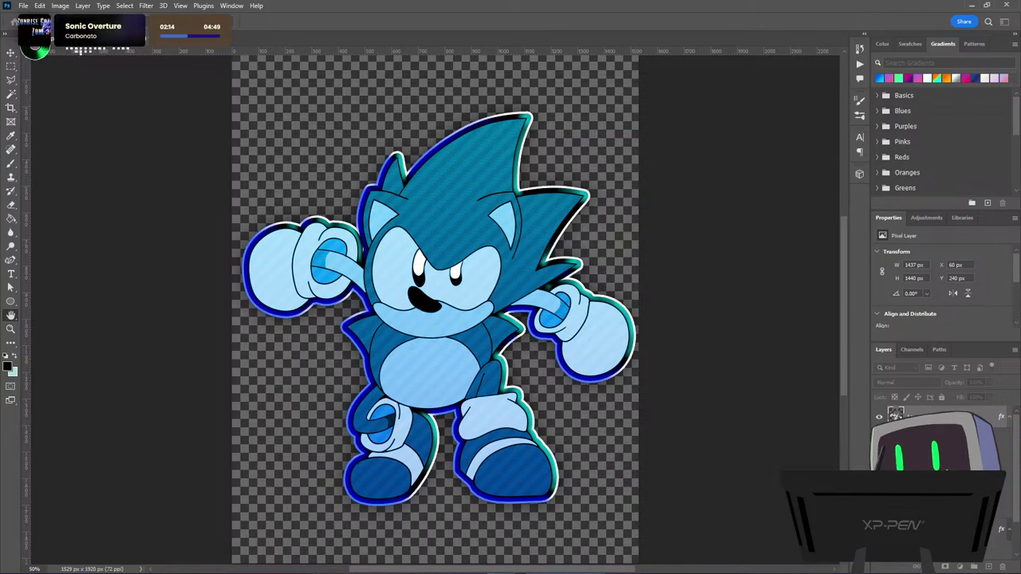
key(ctrl+shift+z)
key(ctrl+z)
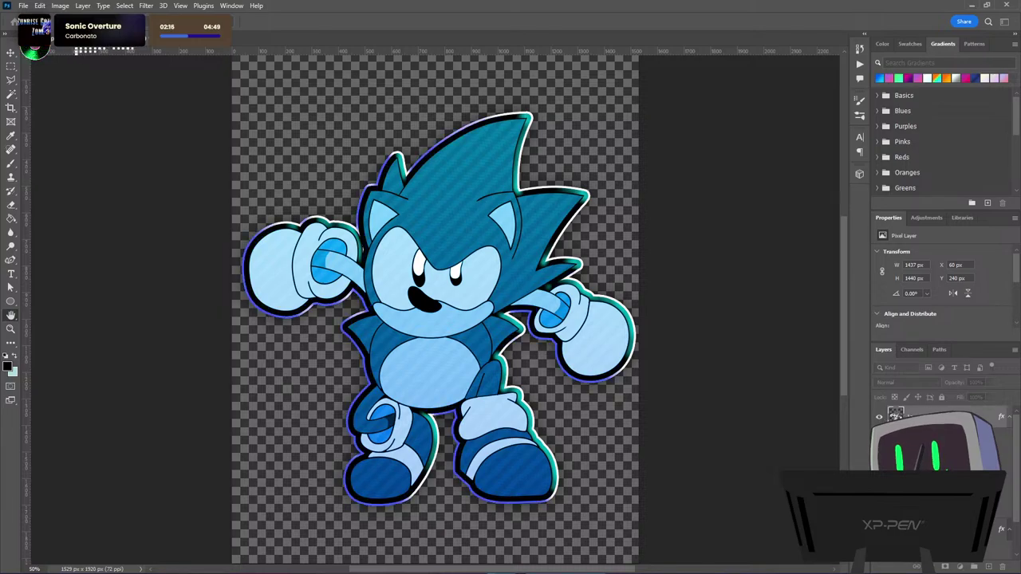
key(ctrl+shift+z)
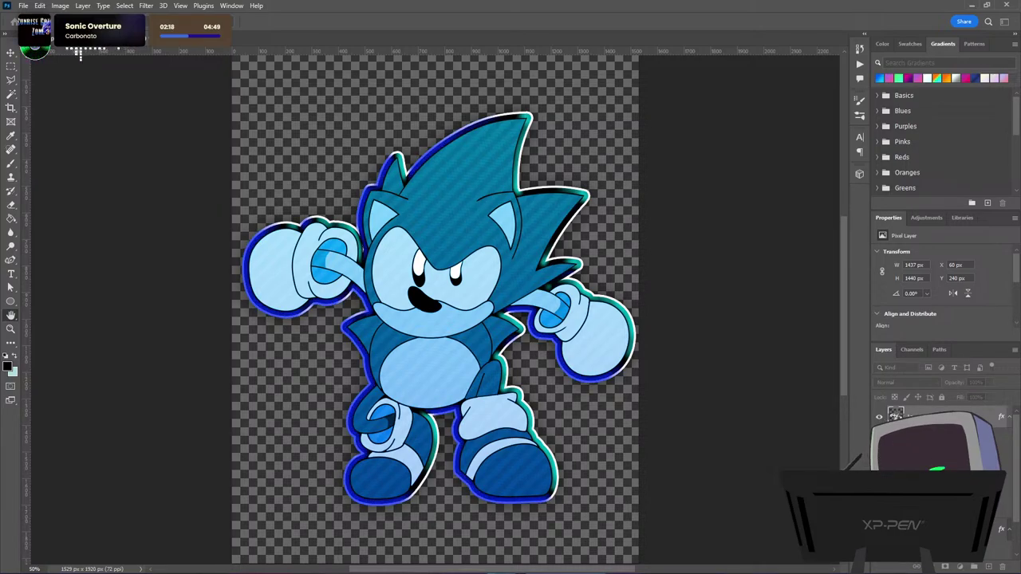
Try a yellow Bevel & Emboss shadow colour with hue 64 and 100% saturation and brightness
click(862, 326)
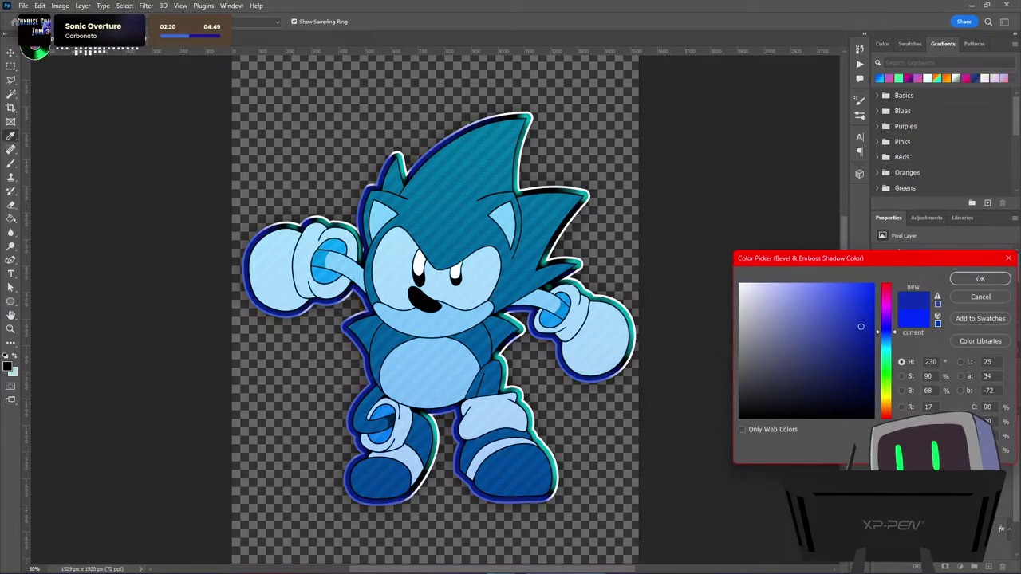
drag(886, 388, 886, 395)
click(874, 284)
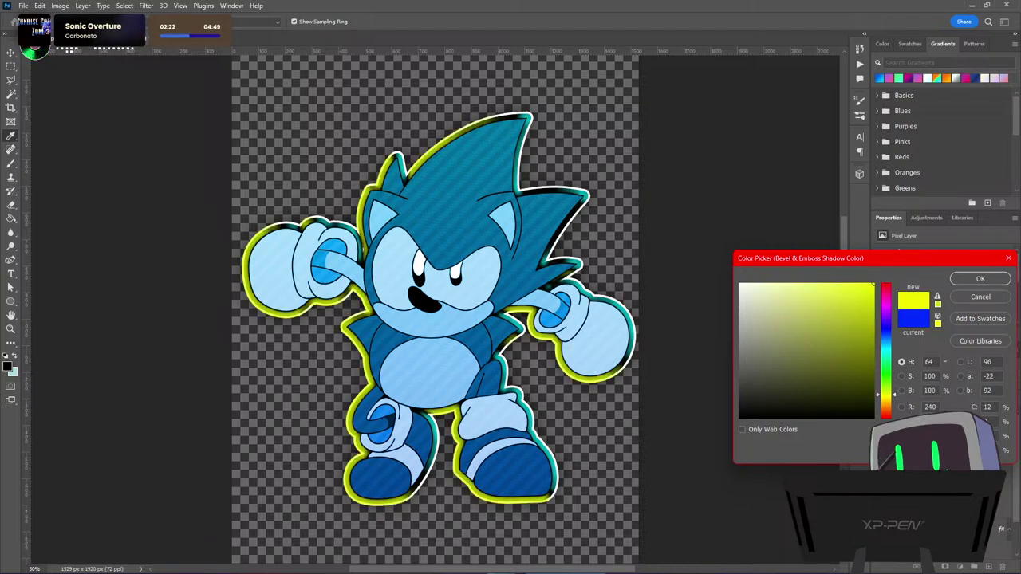
click(980, 278)
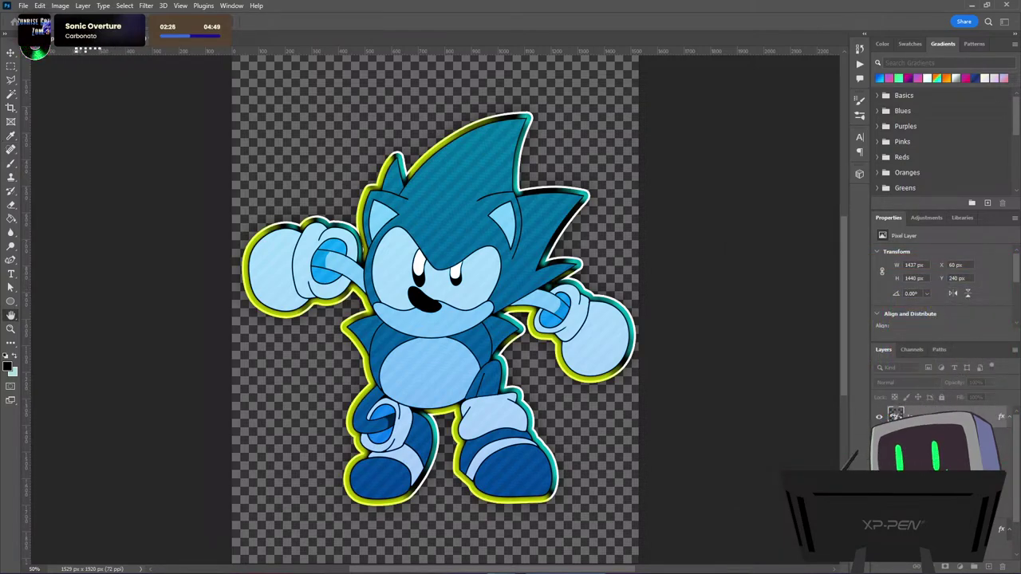
Cycle through the shadow blend modes to compare how the yellow bevel shadow blends with the outlines
key(Down)
key(Down)
key(Down)
key(Down)
key(Down)
key(Down)
key(Down)
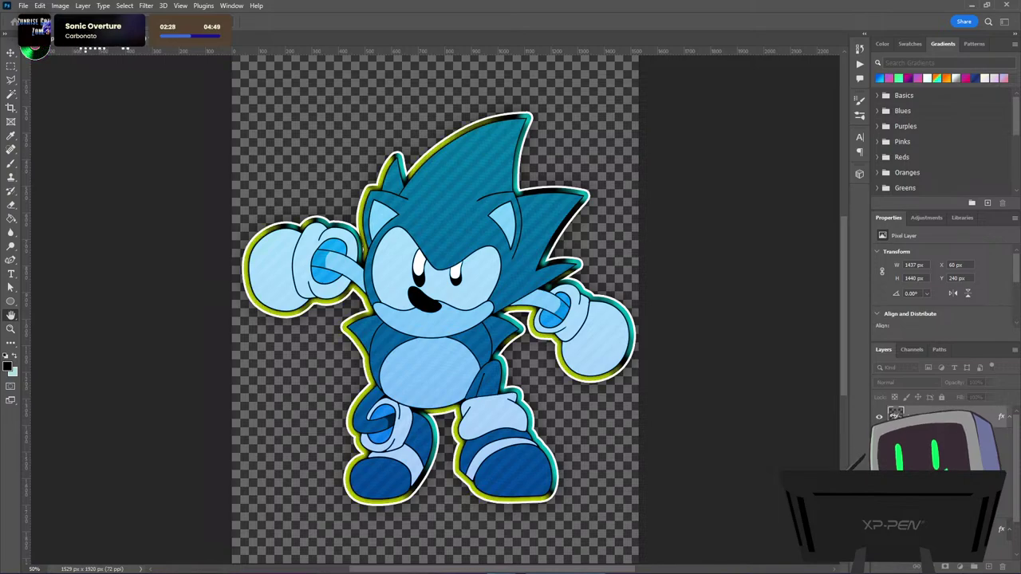
key(Down)
key(Down)
key(Down)
key(Down)
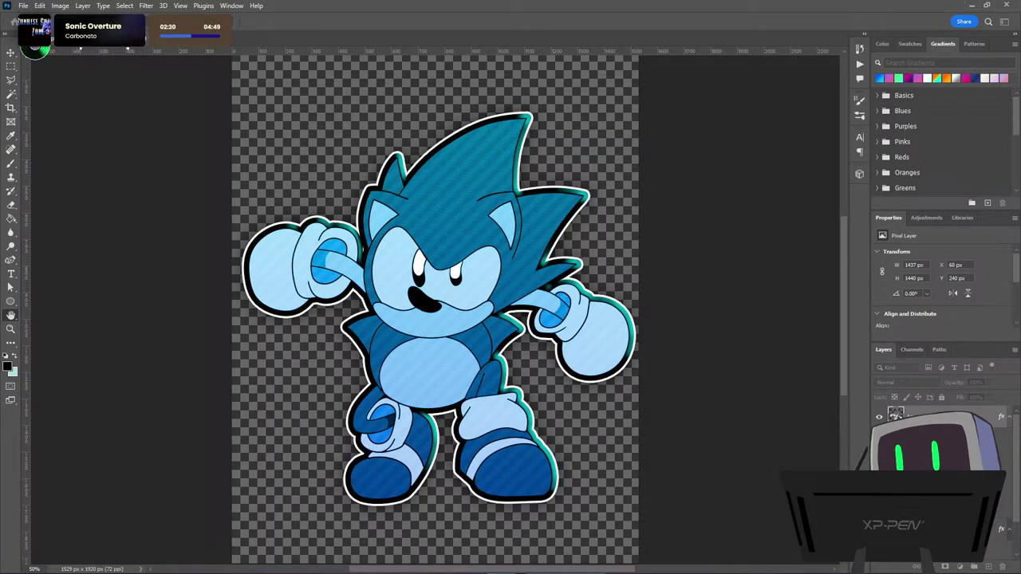
key(Up)
key(Down)
key(Up)
key(Down)
key(Down)
key(Down)
key(Down)
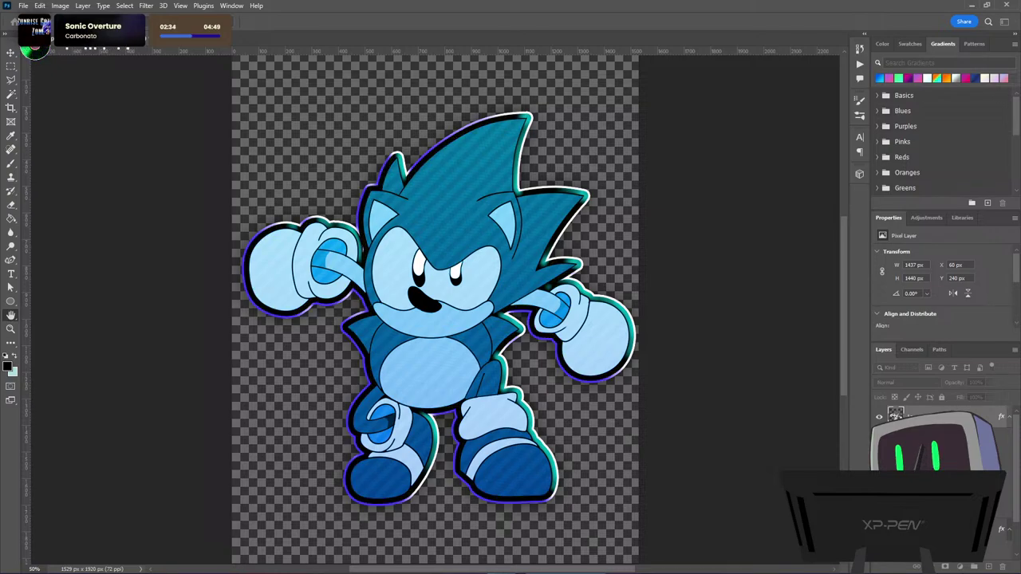
key(ctrl+shift+z)
key(ctrl+z)
key(Down)
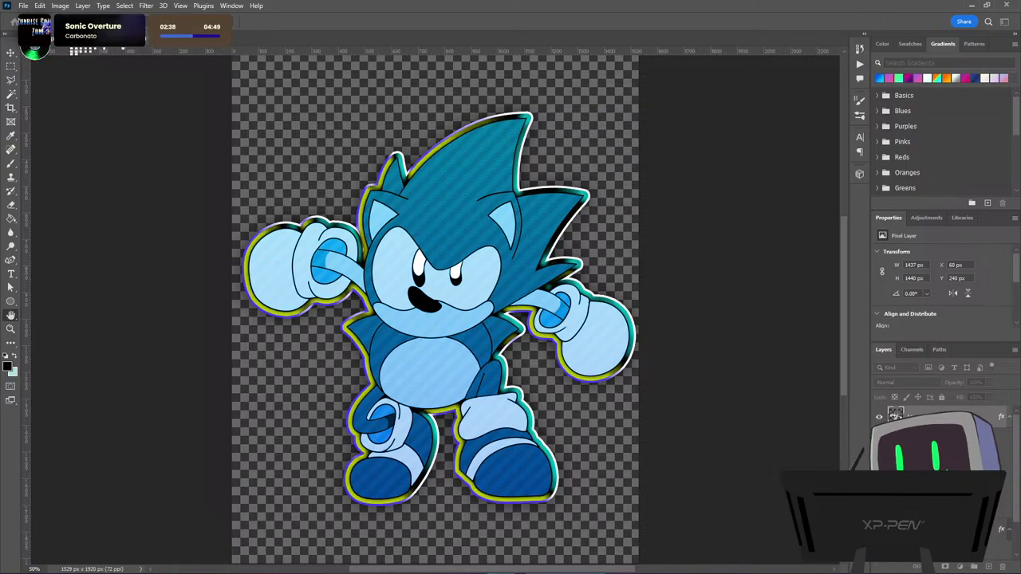
key(Up)
key(Up)
key(Up)
key(Up)
key(Up)
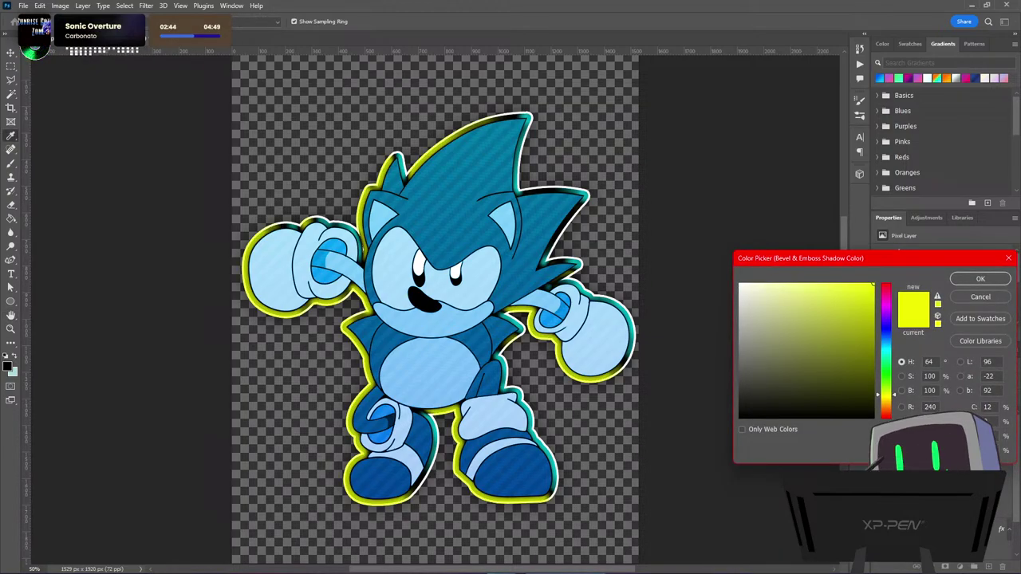
Set the Bevel & Emboss shadow colour to bright cyan with hue 191 and 100% saturation and brightness
click(886, 284)
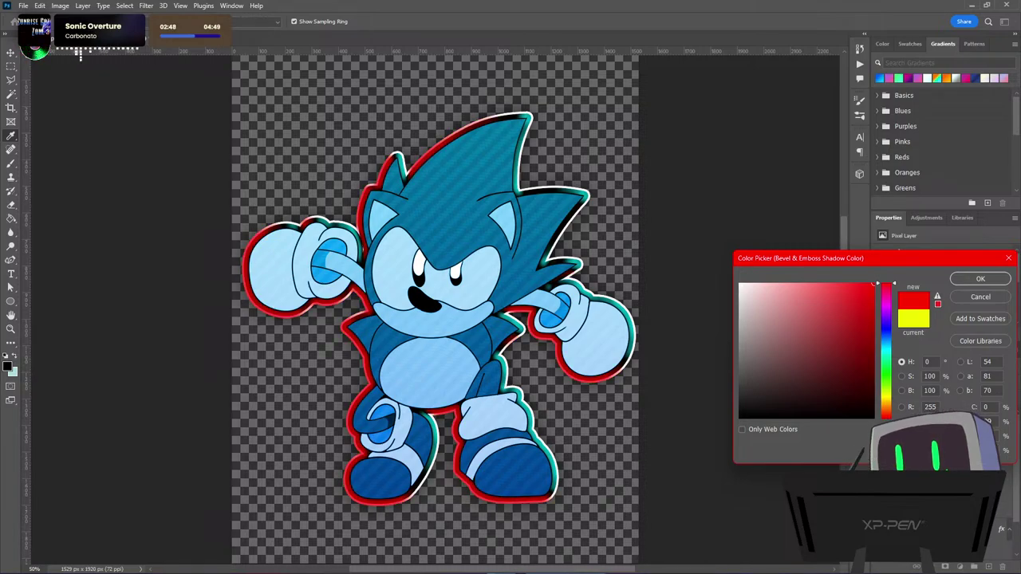
click(885, 349)
click(886, 346)
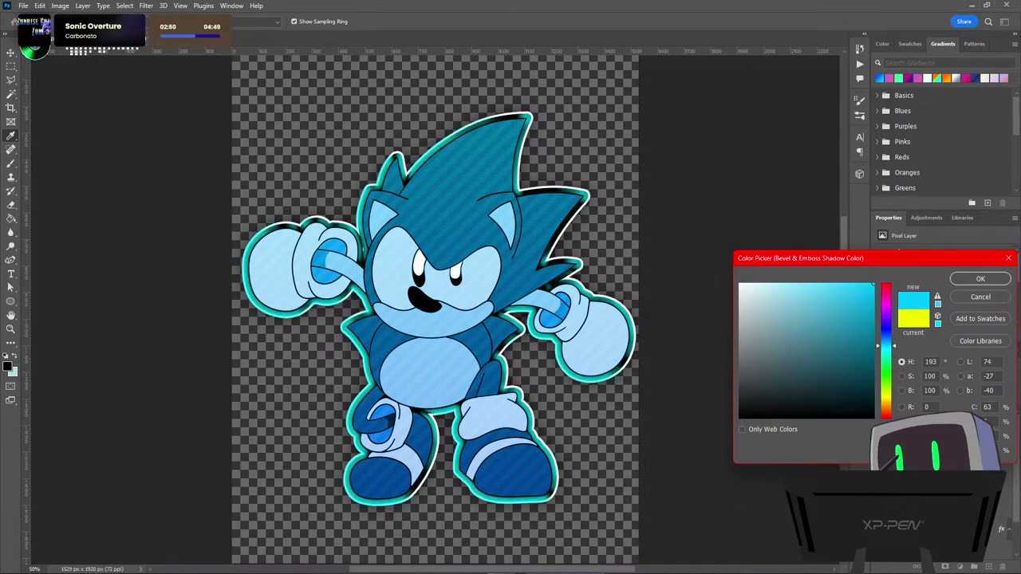
drag(887, 346, 886, 347)
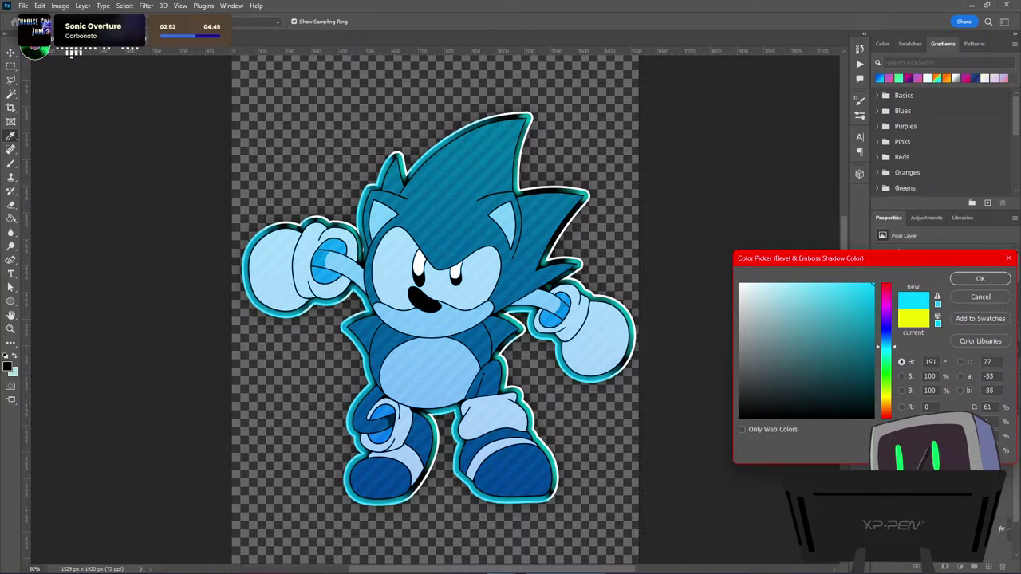
click(980, 279)
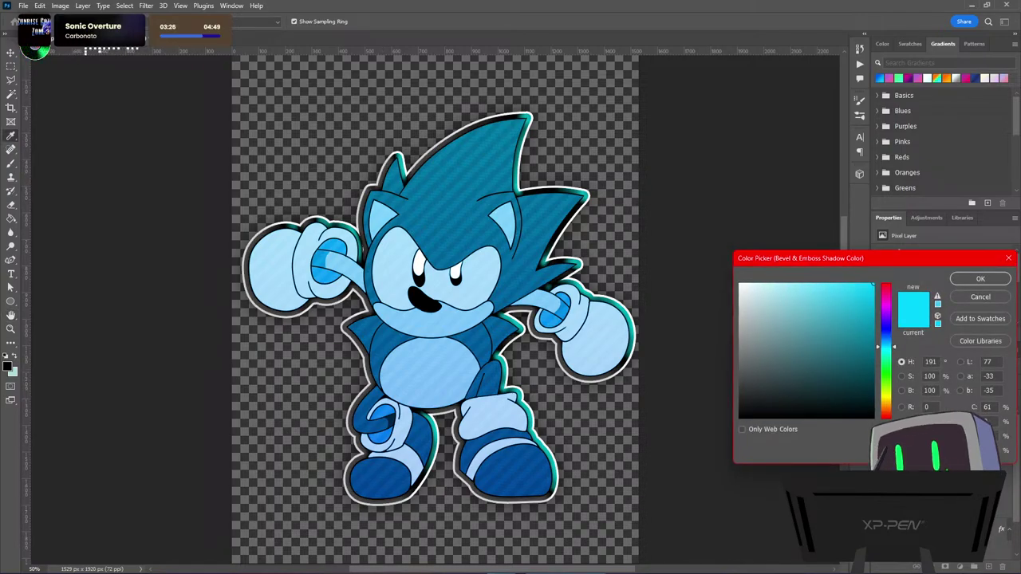
click(979, 279)
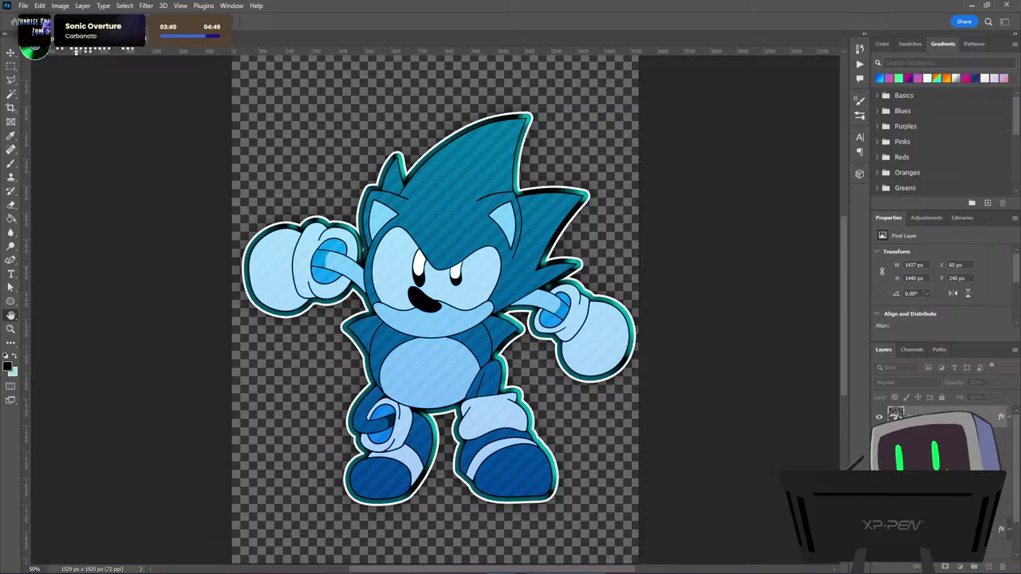
Compare blend modes for the cyan bevel shadow and keep one that tints both the black and white outlines
key(ctrl+z)
key(ctrl+shift+z)
key(ctrl+z)
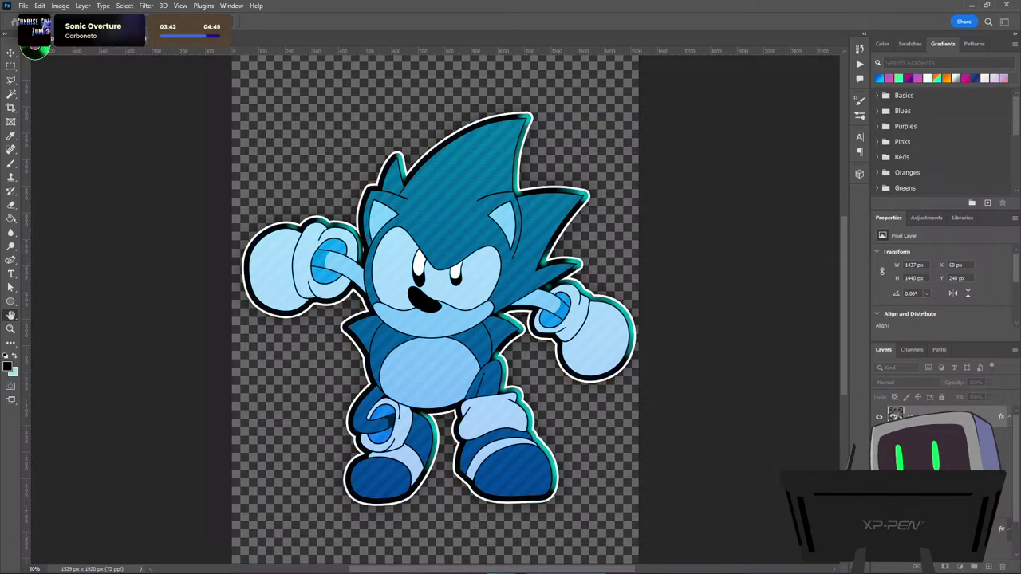
key(ctrl+shift+z)
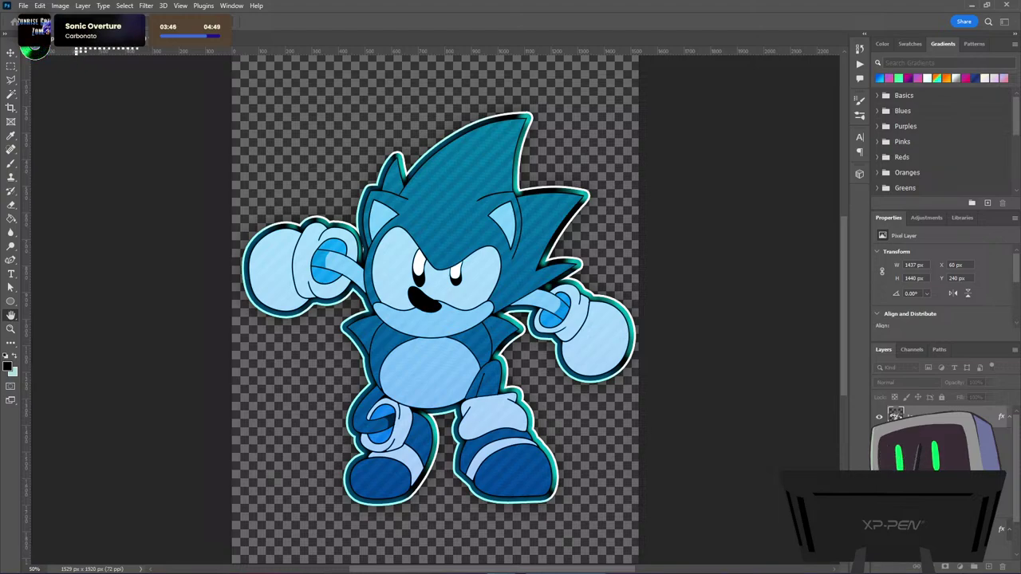
key(ctrl+z)
key(ctrl+shift+z)
key(ctrl+shift+z)
key(ctrl+z)
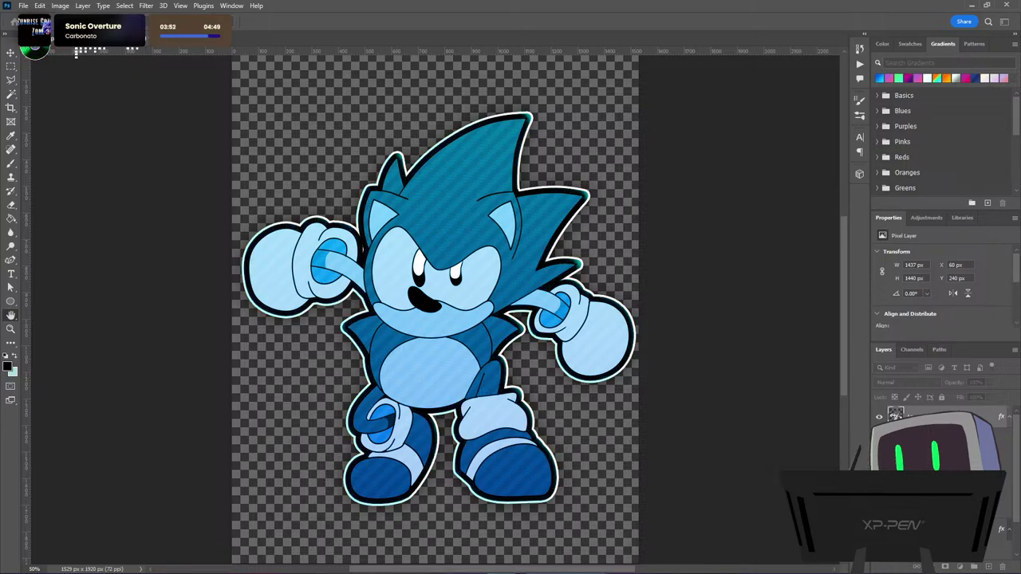
key(ctrl+shift+z)
key(ctrl+shift+z)
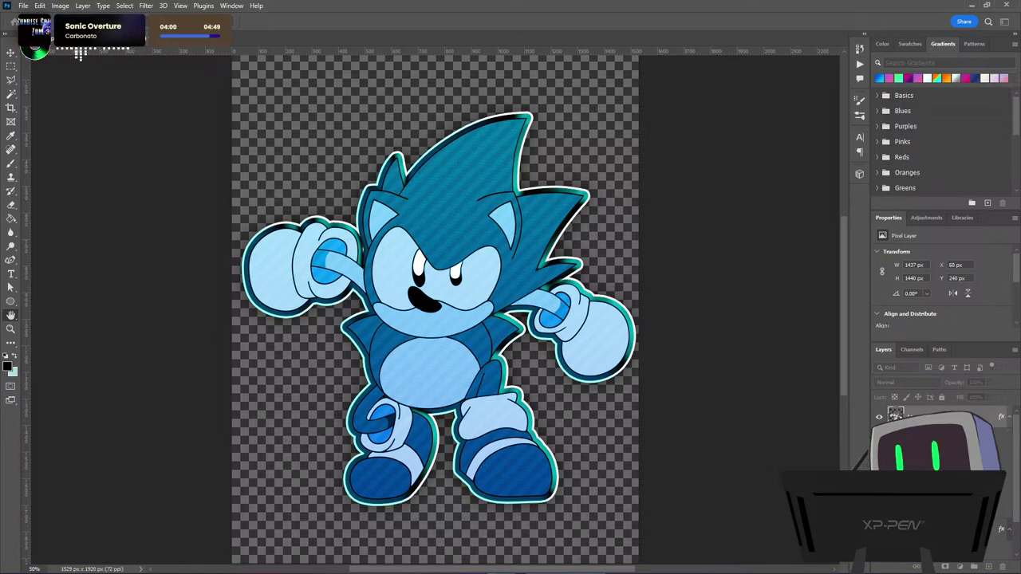
key(ctrl+z)
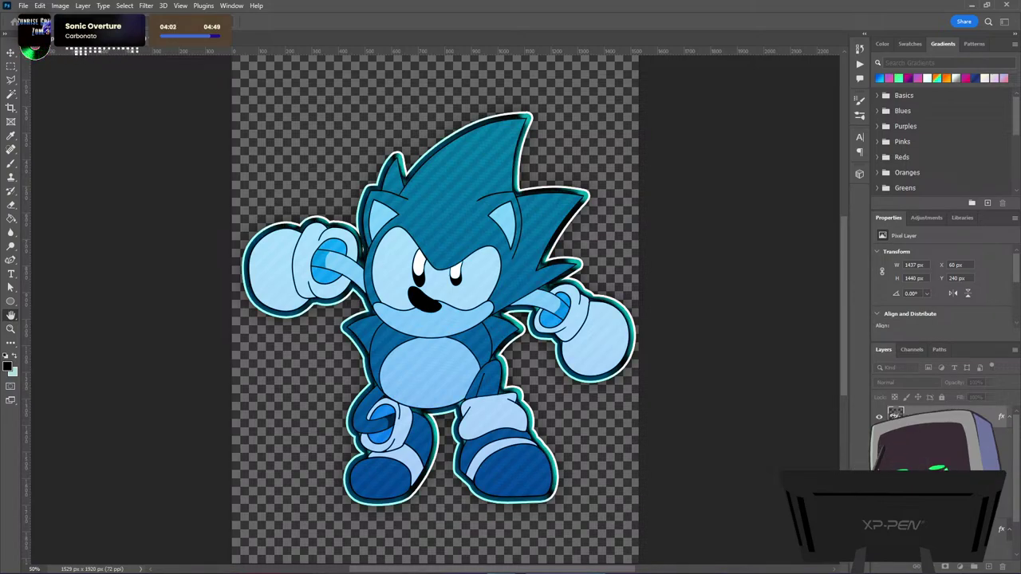
key(ctrl+shift+z)
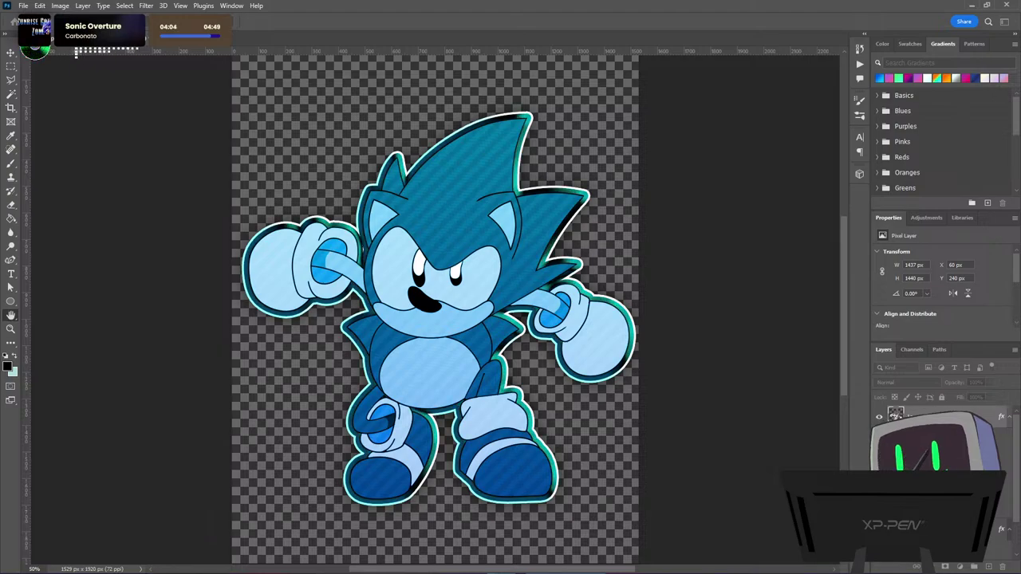
key(ctrl+z)
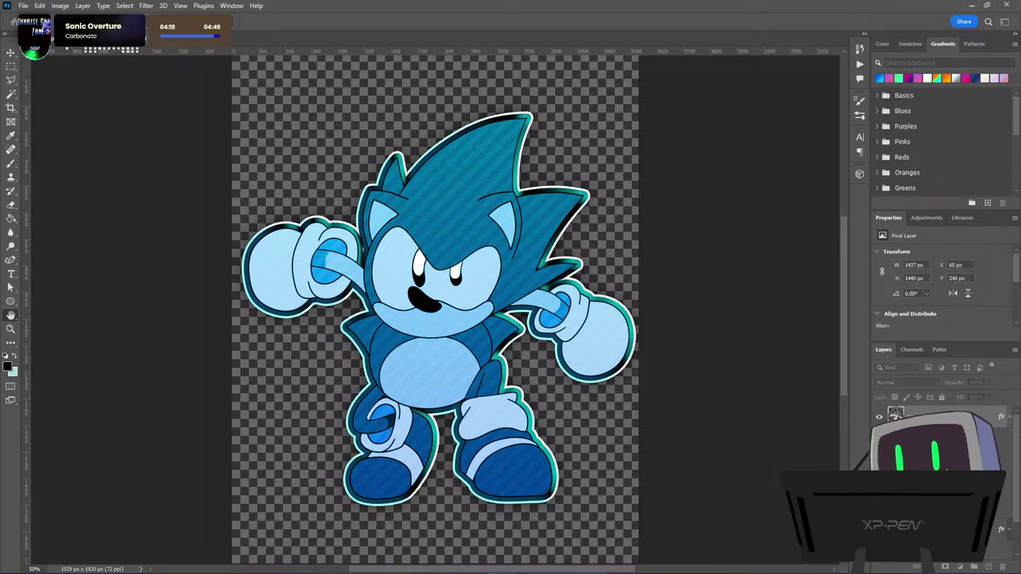
Duplicate the styled Sonic layer within the same document and try desaturating the duplicate, undoing that colour change
key(v)
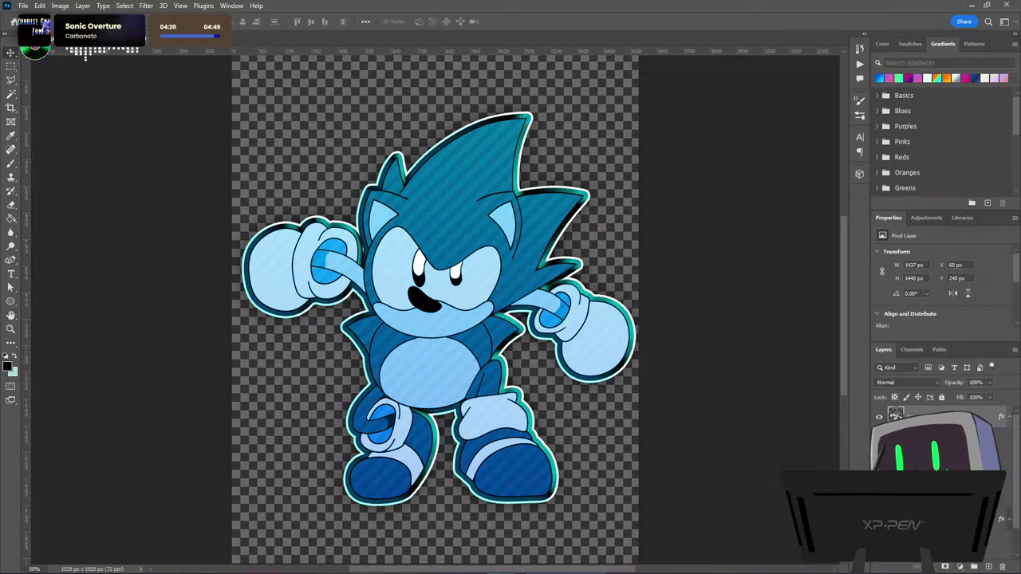
right_click(968, 471)
click(877, 164)
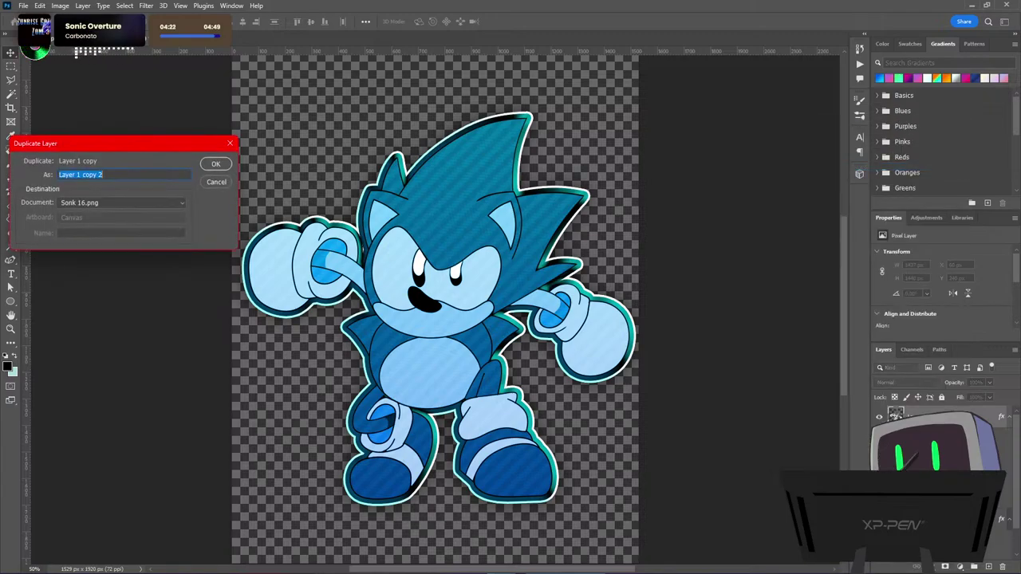
click(215, 164)
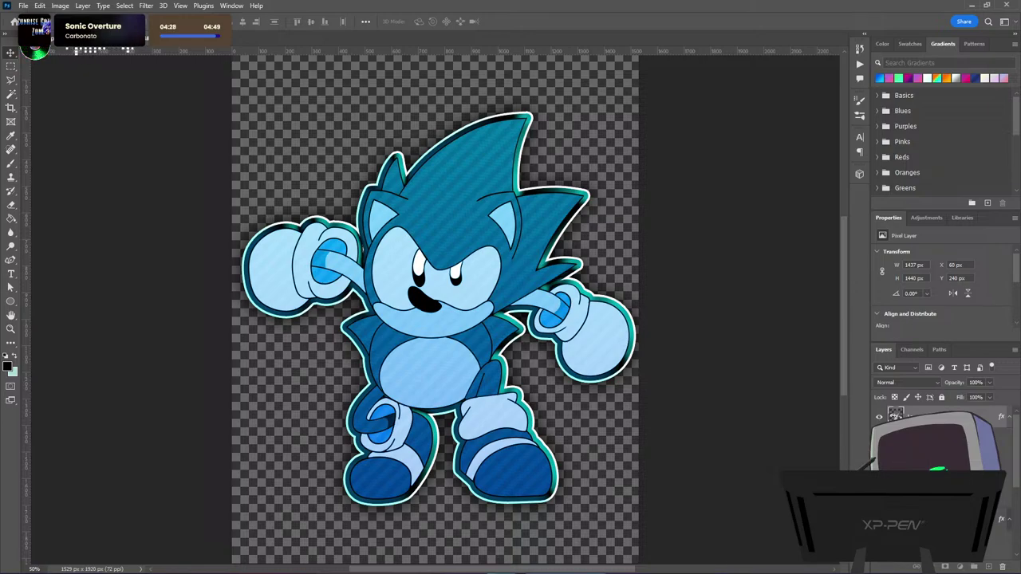
key(ctrl+shift+u)
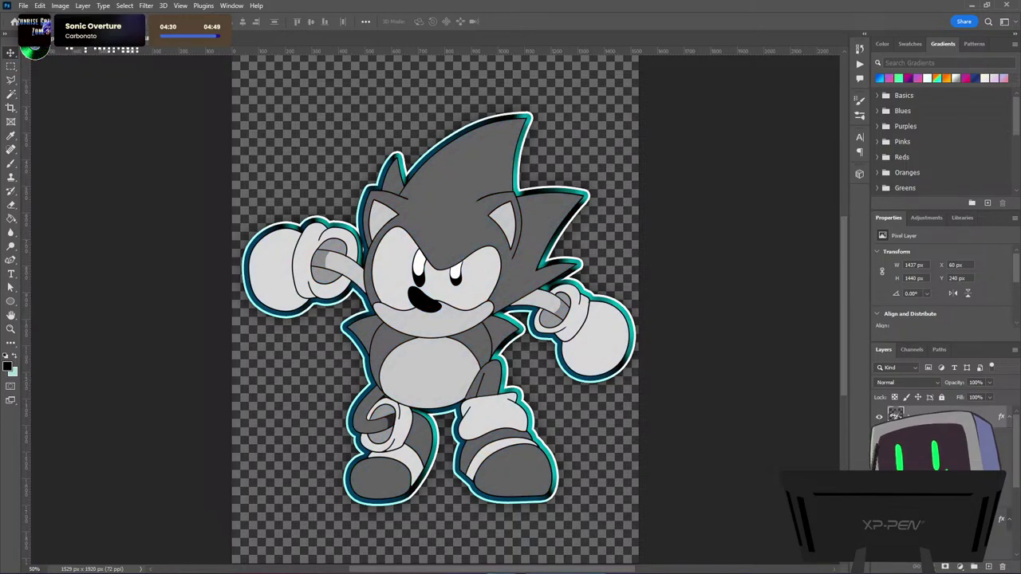
key(ctrl+z)
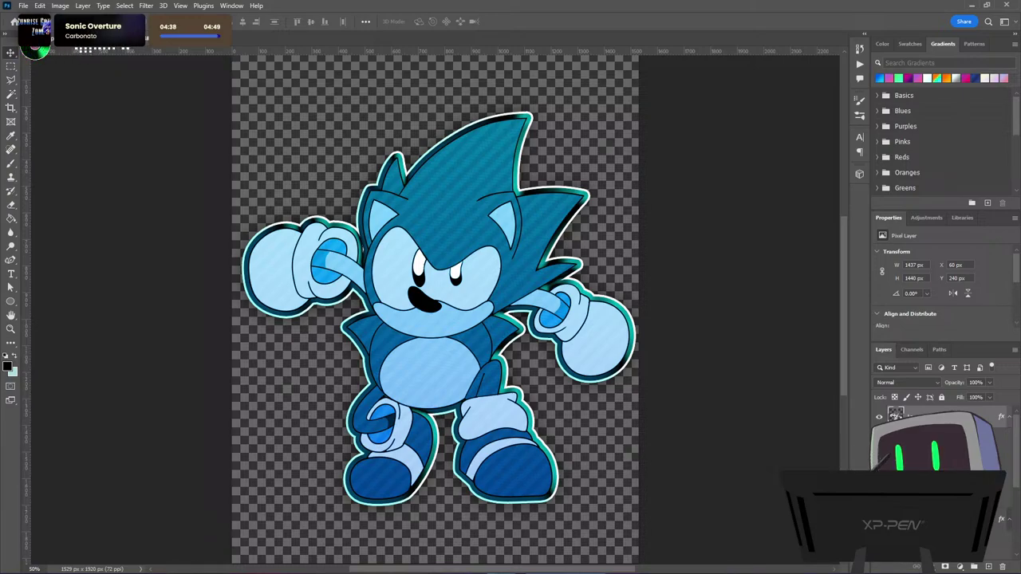
Rasterize the duplicate's layer style and show the flattened Sonic without the outlines behind it
right_click(970, 416)
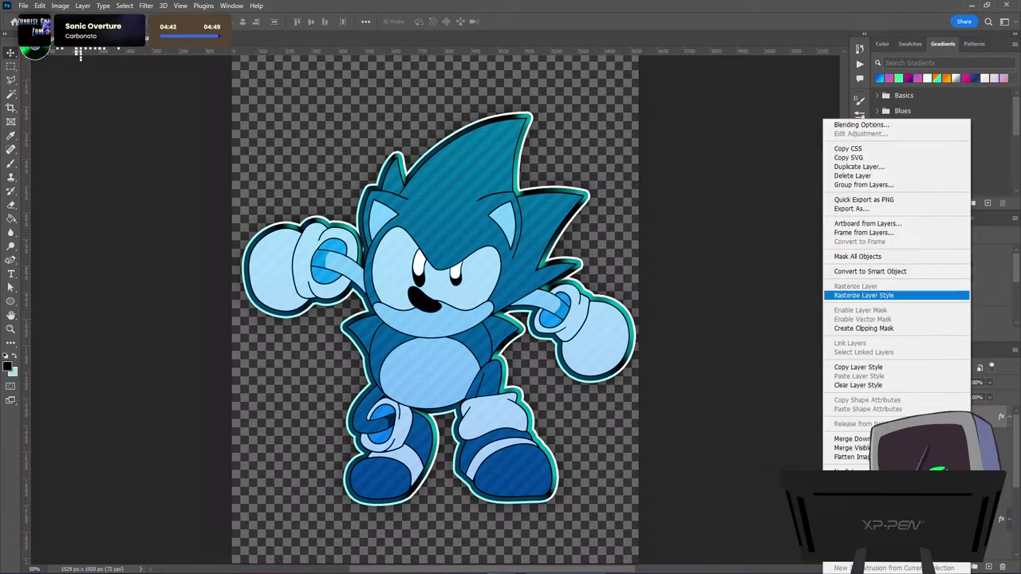
click(864, 295)
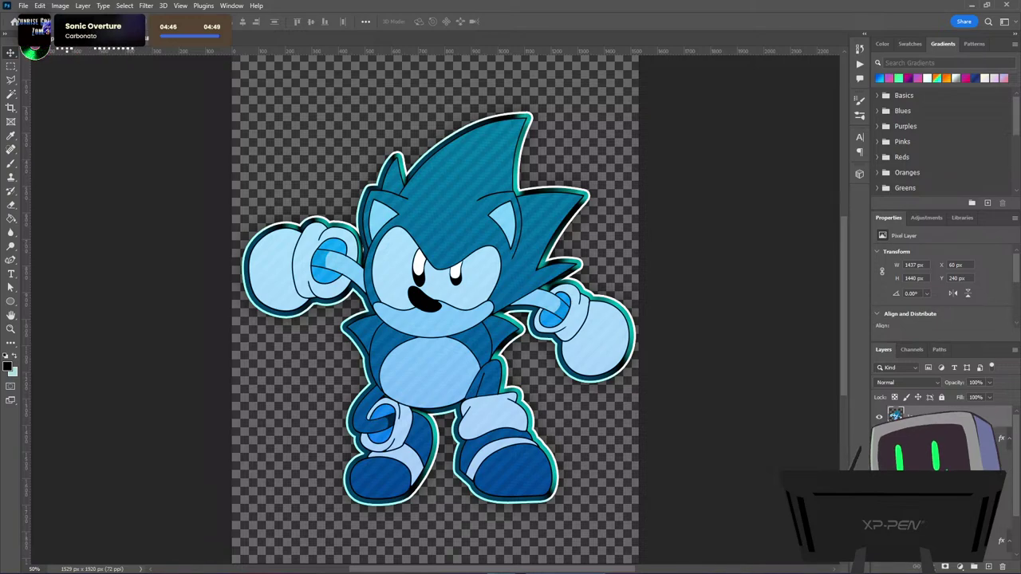
key(space)
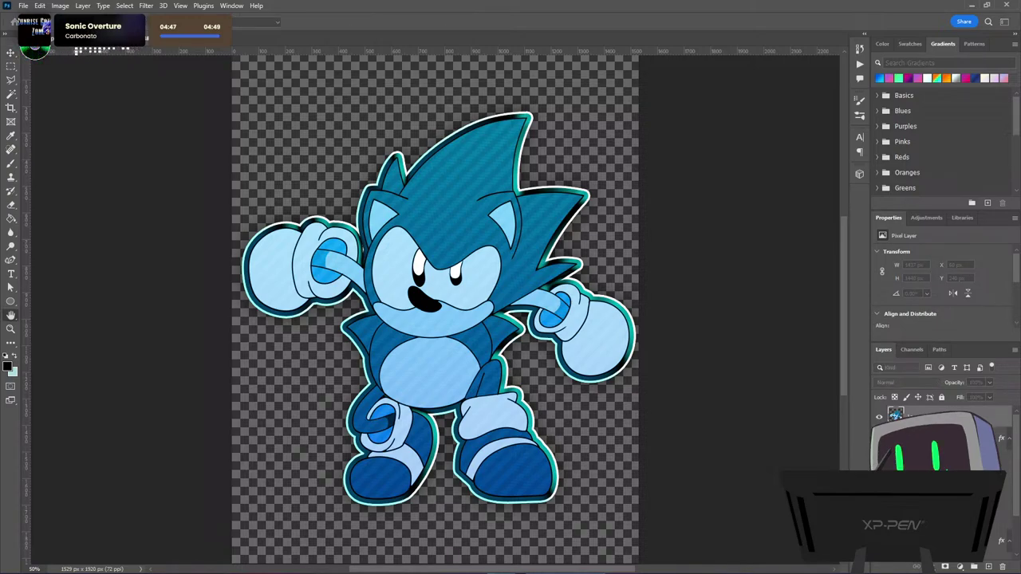
key(Escape)
key(ctrl+z)
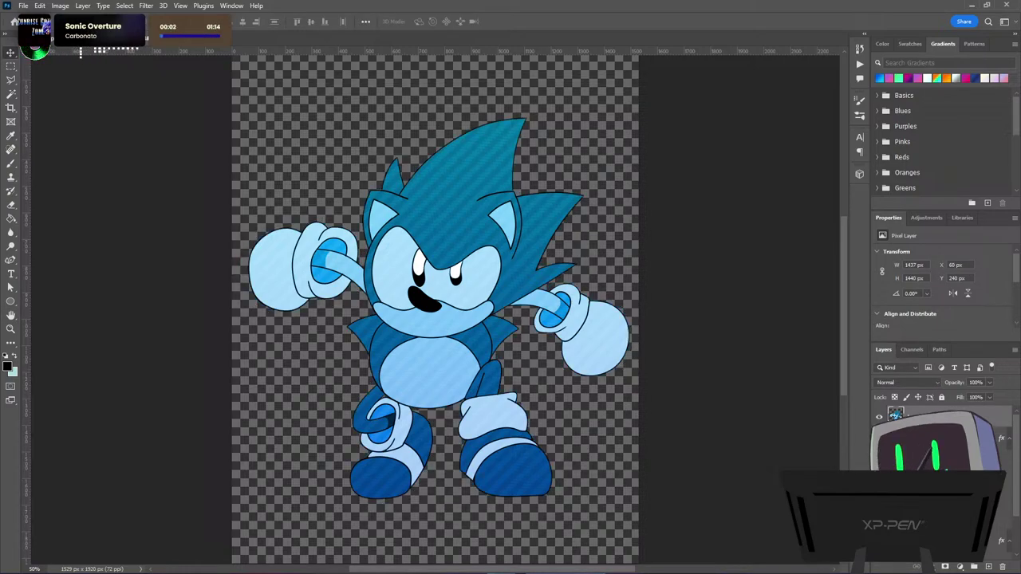
Add a soft drop shadow to the rasterized Sonic duplicate
double_click(957, 416)
key(space)
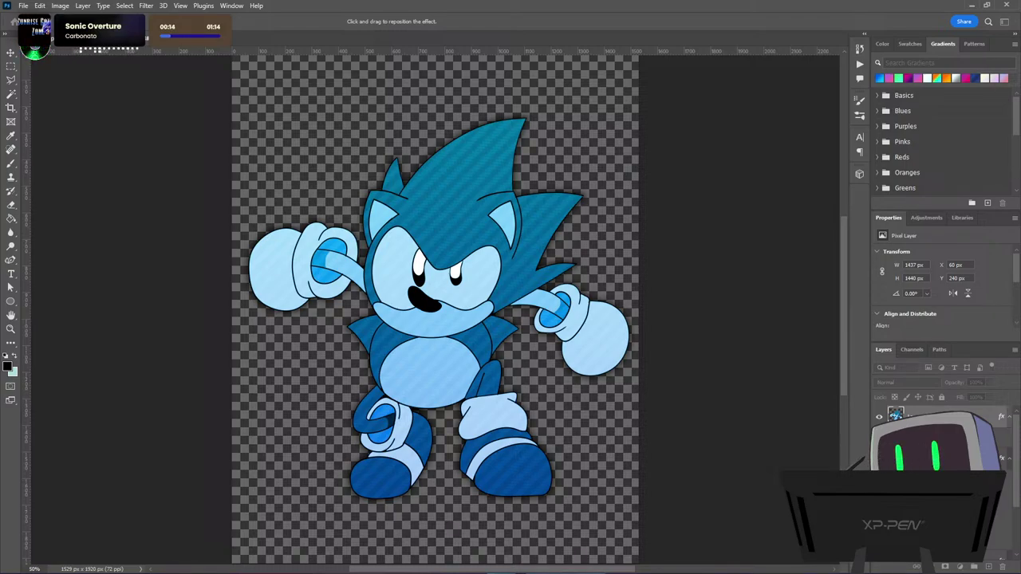
key(v)
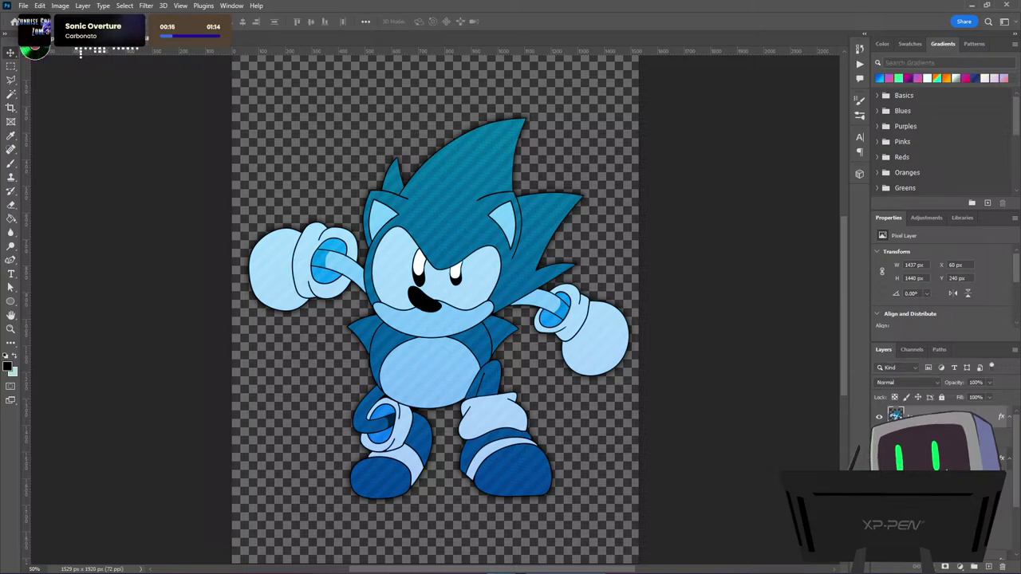
Check the duplicate by toggling layer visibility, and rasterize its drop shadow into the layer
click(880, 417)
scroll(941, 431, down, 3)
click(878, 488)
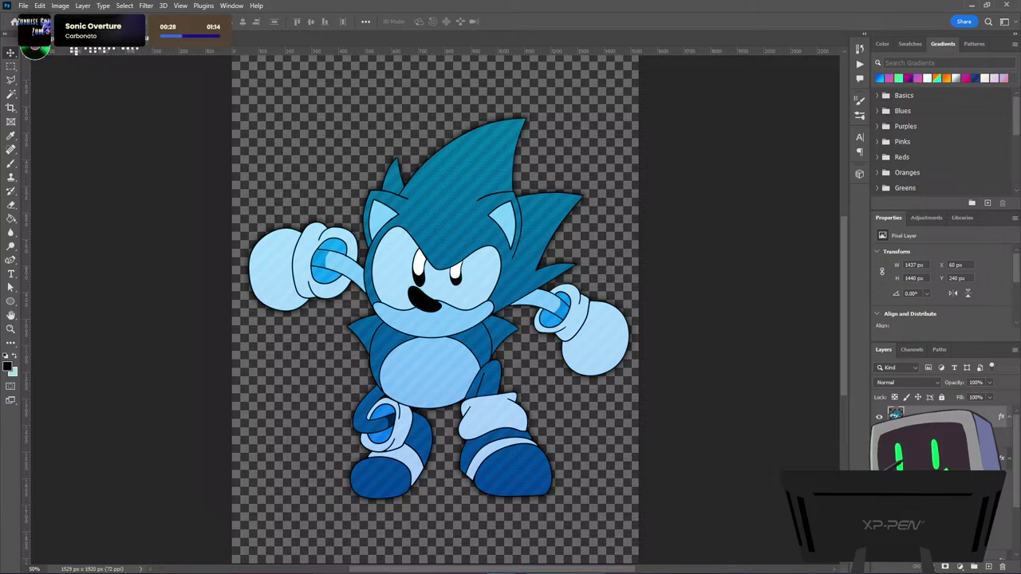
right_click(965, 416)
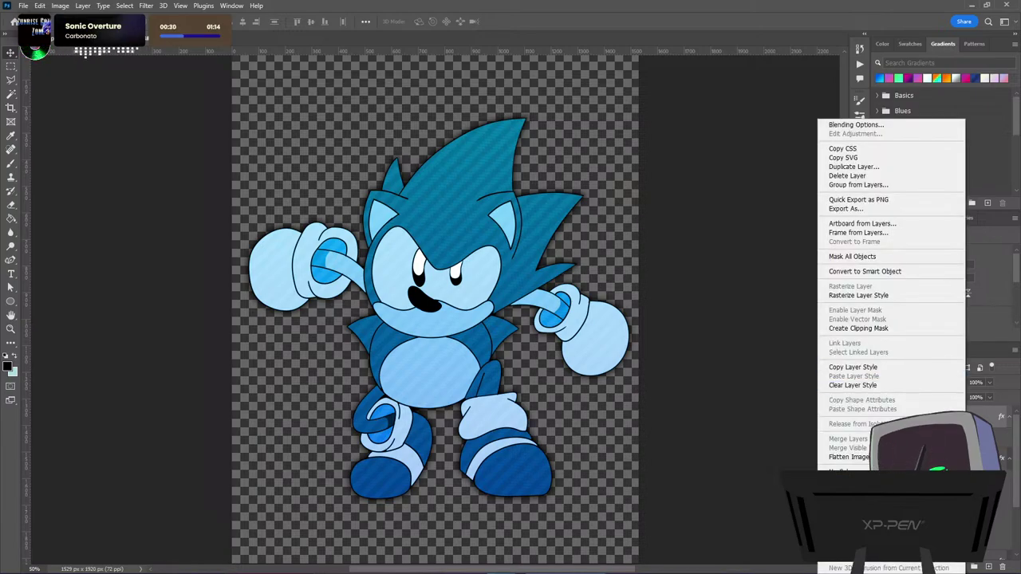
click(858, 295)
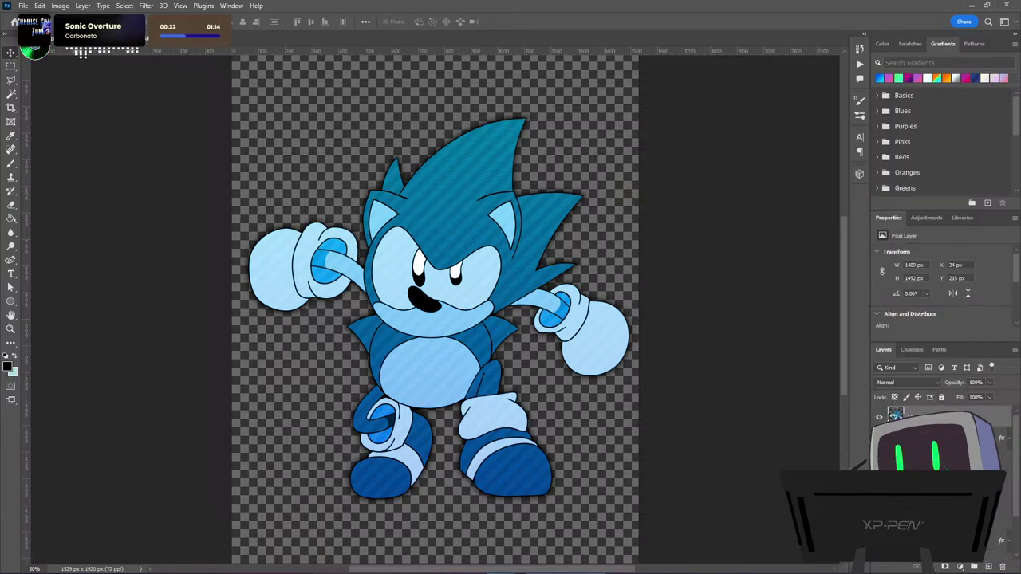
Copy the layer style from the original styled Sonic layer and paste it onto the rasterized duplicate
right_click(928, 486)
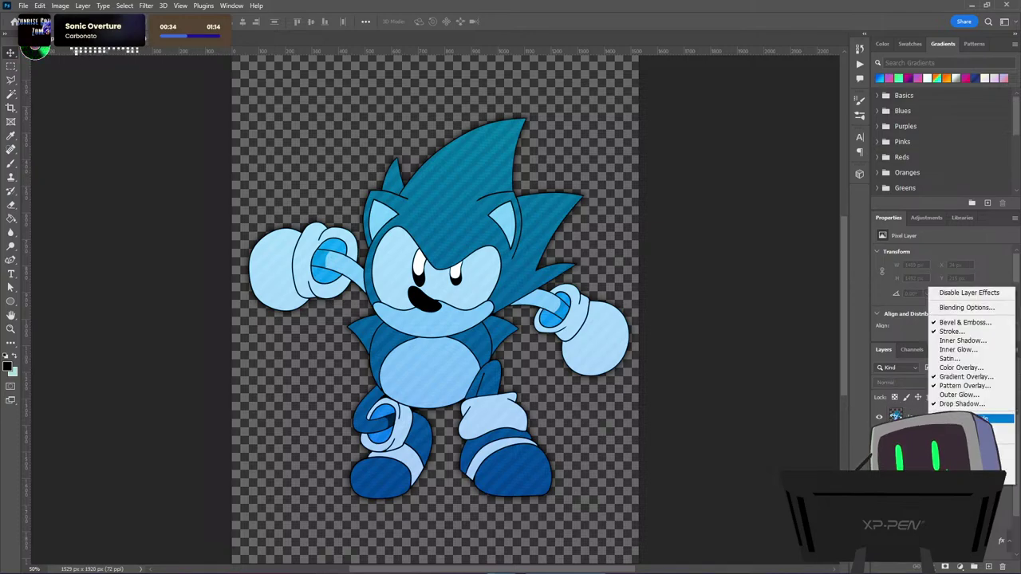
click(958, 418)
right_click(945, 416)
click(834, 375)
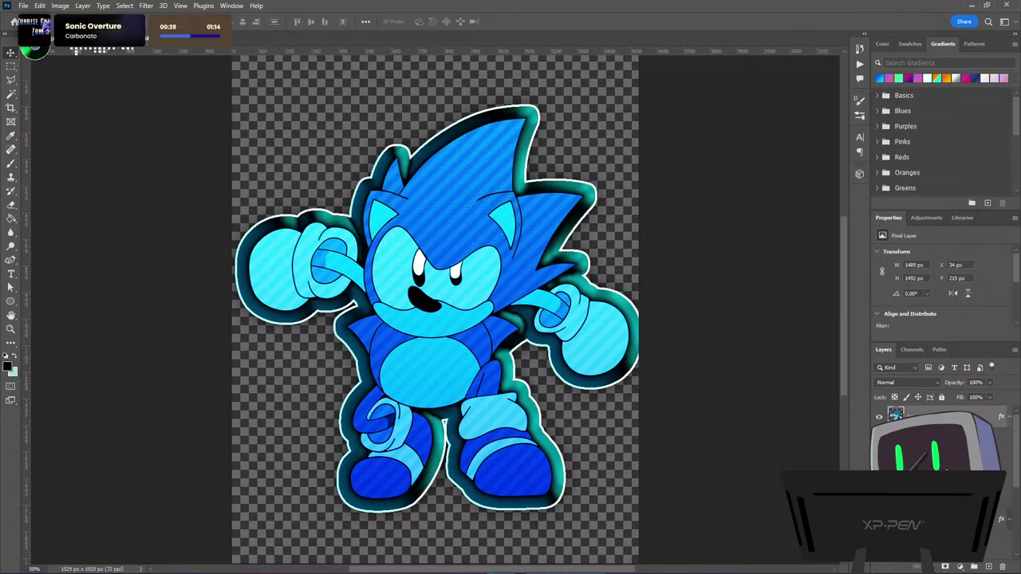
Try the pasted style without its extra blue tint and with narrower outlines, and return to the original styled Sonic layer
double_click(946, 416)
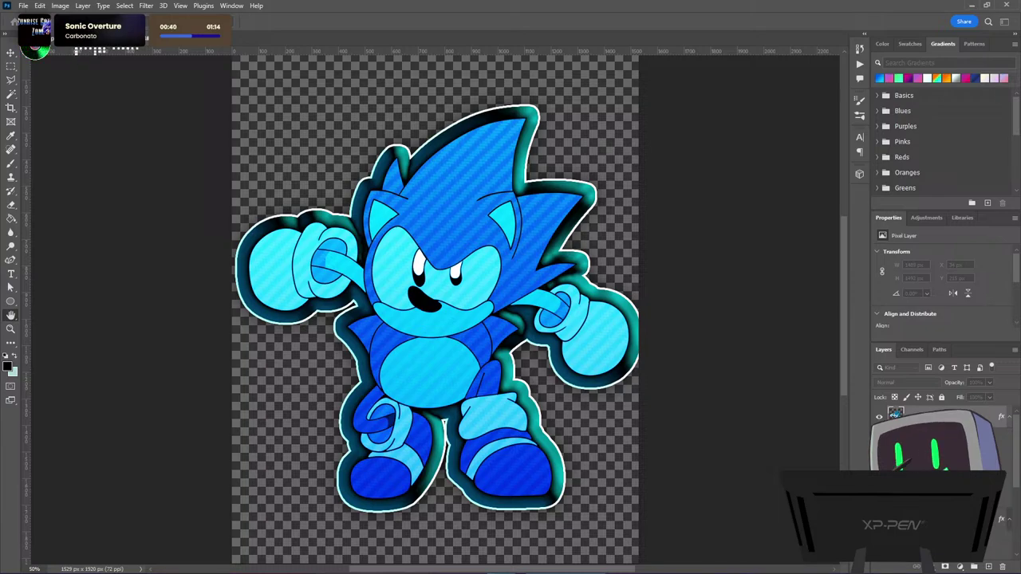
key(Down)
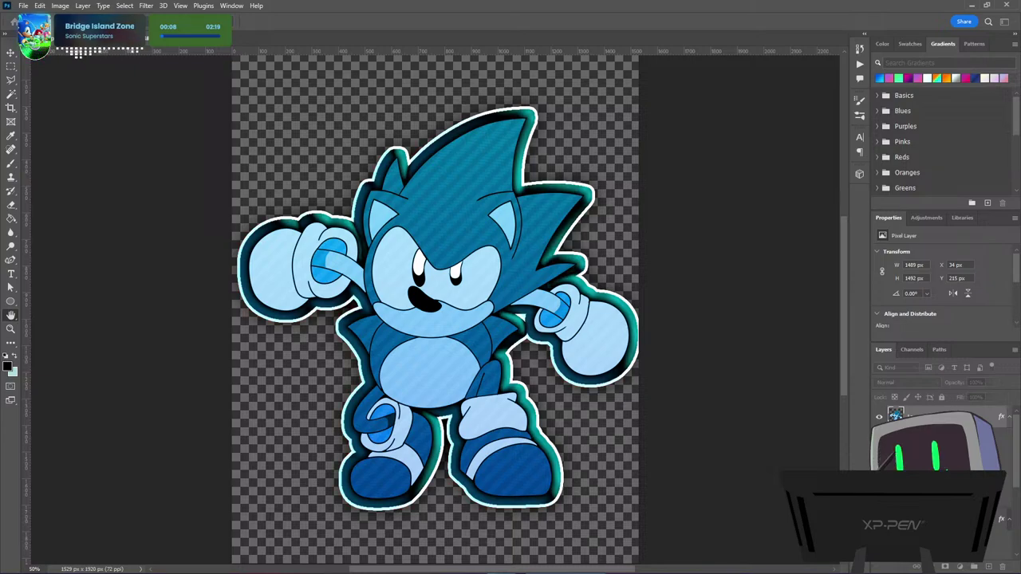
key(v)
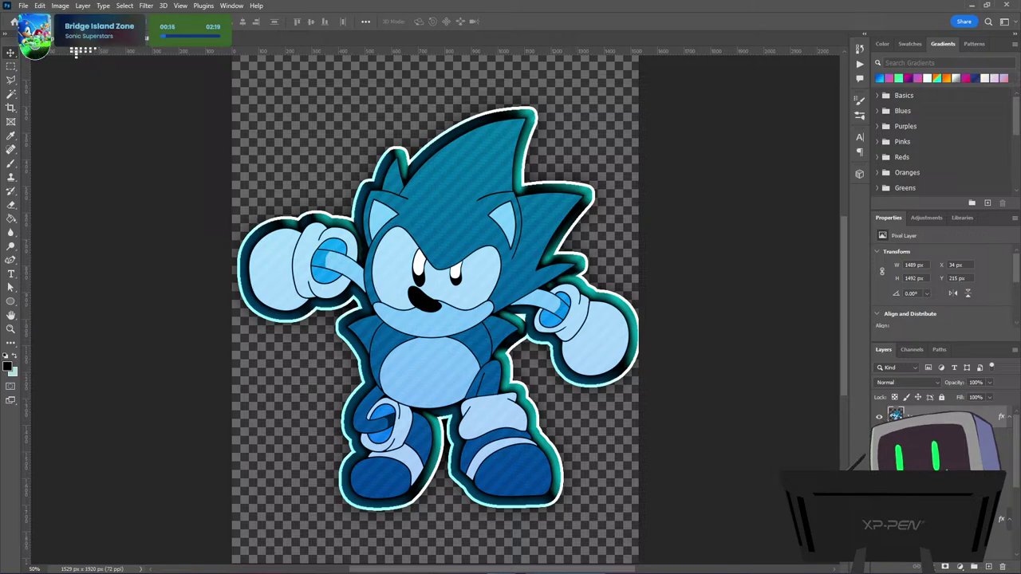
click(879, 417)
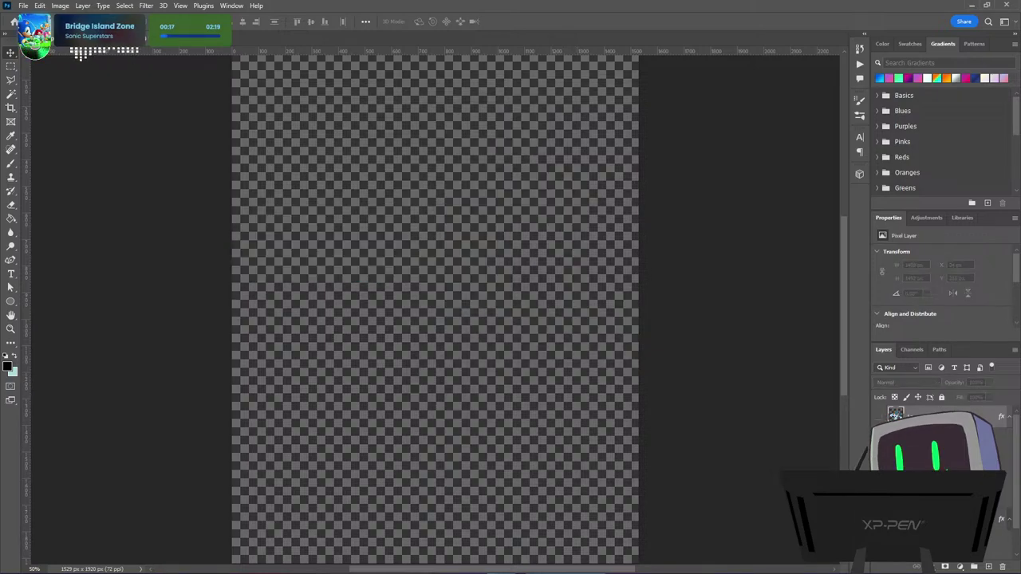
key(ctrl+comma)
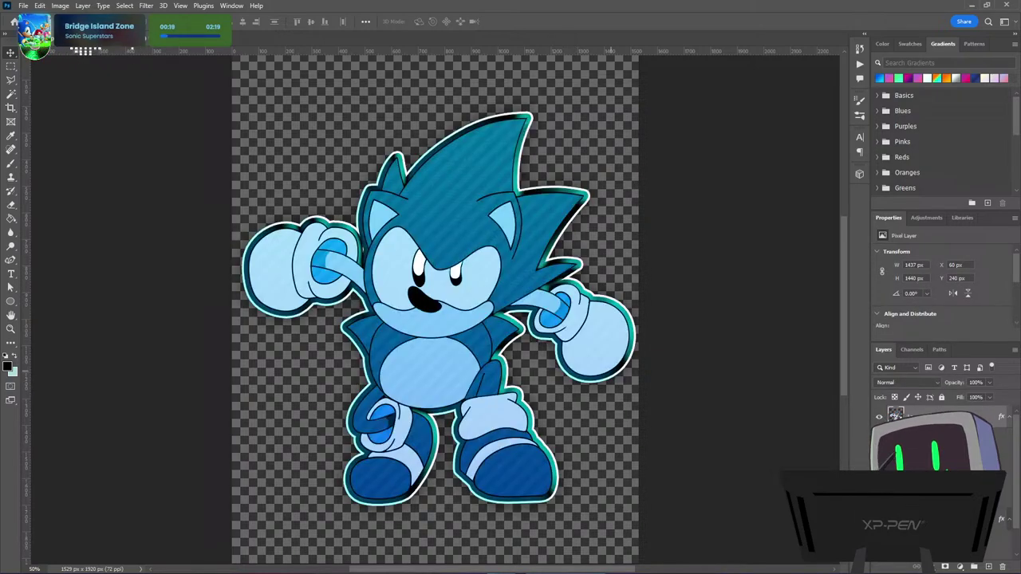
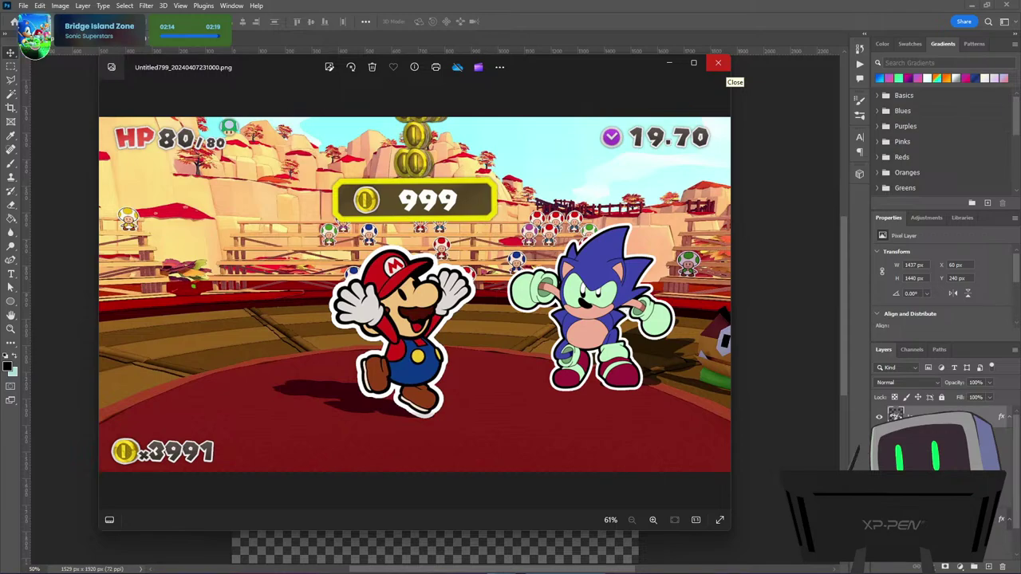
Close the Paper Mario mock-up image, open Sonk 13.png in the Photos viewer and fit its window beside the Photoshop canvas
click(718, 63)
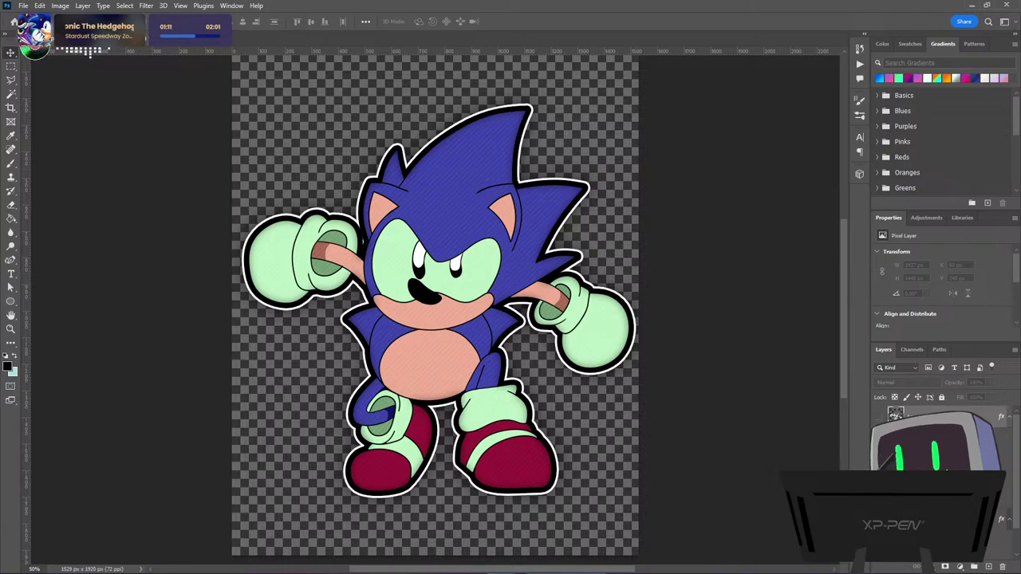
mouse_move(88, 562)
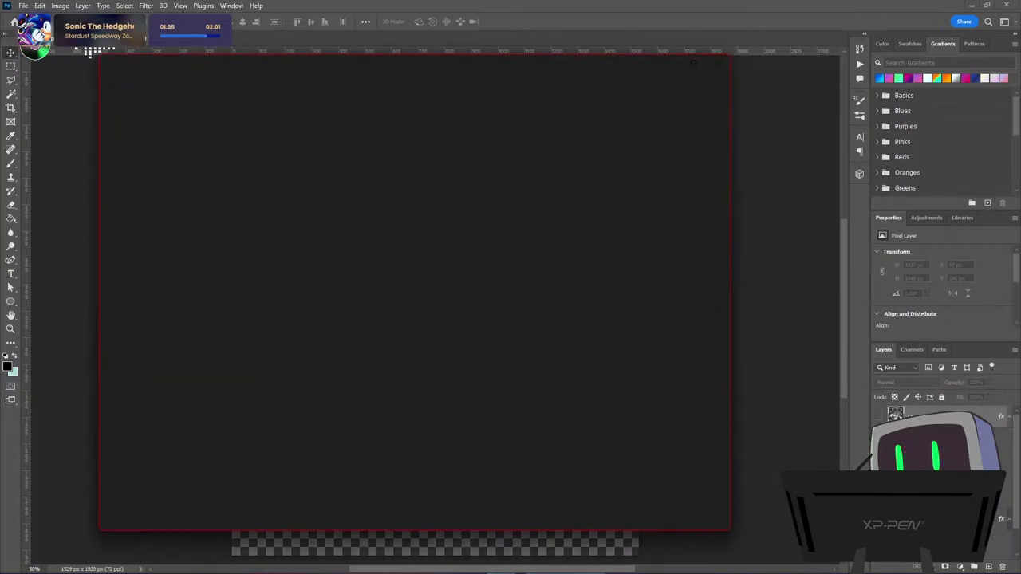
drag(603, 69, 959, 69)
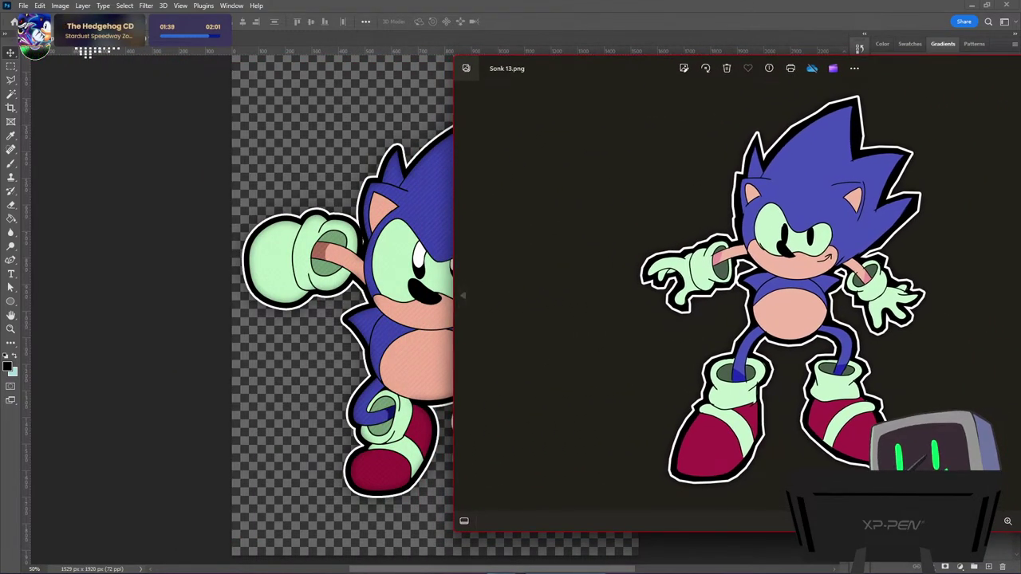
mouse_move(591, 569)
mouse_down()
mouse_move(558, 569)
mouse_move(666, 569)
mouse_up()
mouse_move(653, 573)
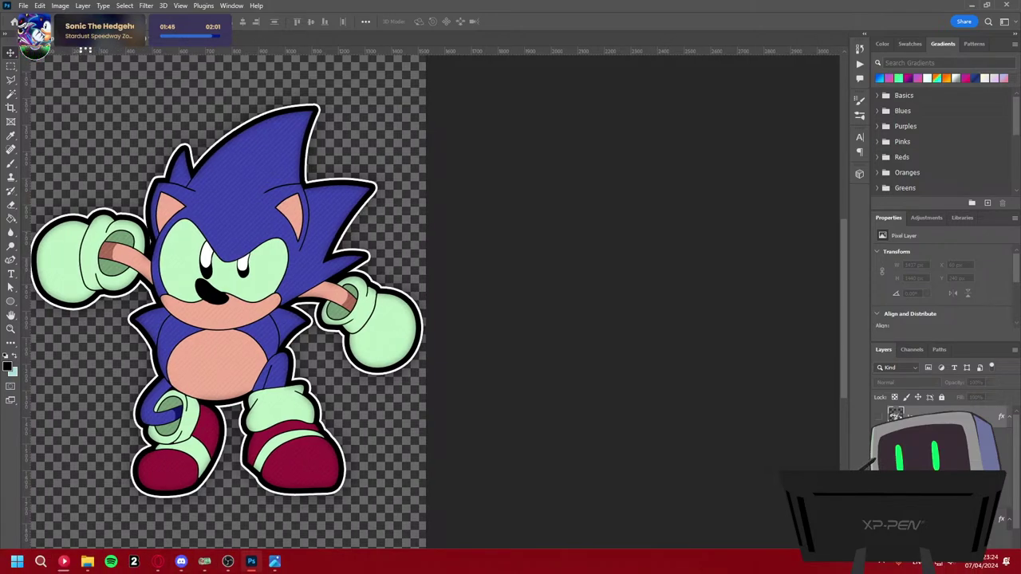
click(274, 561)
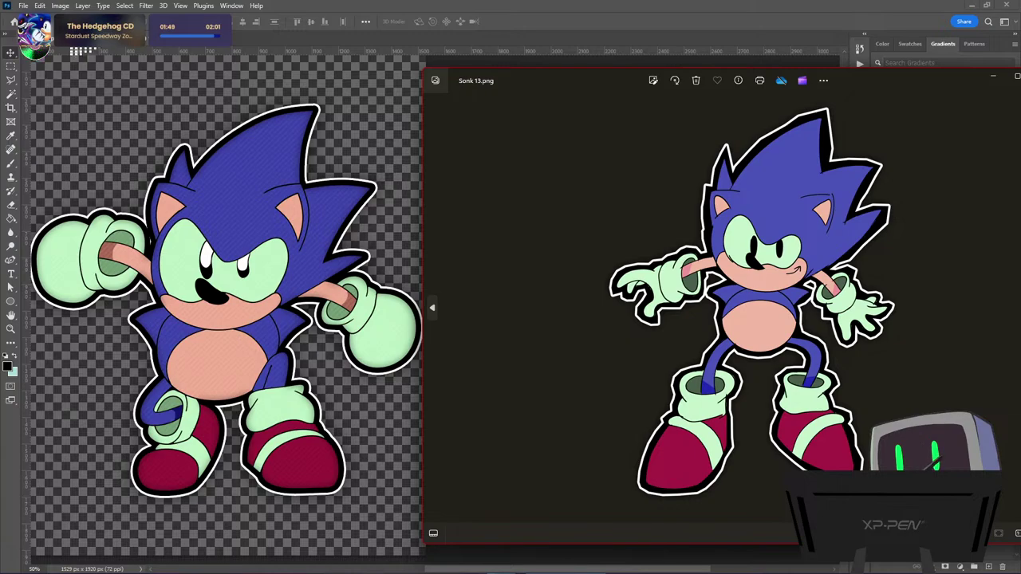
drag(423, 226, 678, 234)
drag(962, 79, 711, 72)
drag(806, 535, 851, 561)
Compare the outlines and colours of Sonk 13.png with the current full-colour Sonic, and close the image
scroll(620, 293, up, 4)
scroll(641, 311, down, 3)
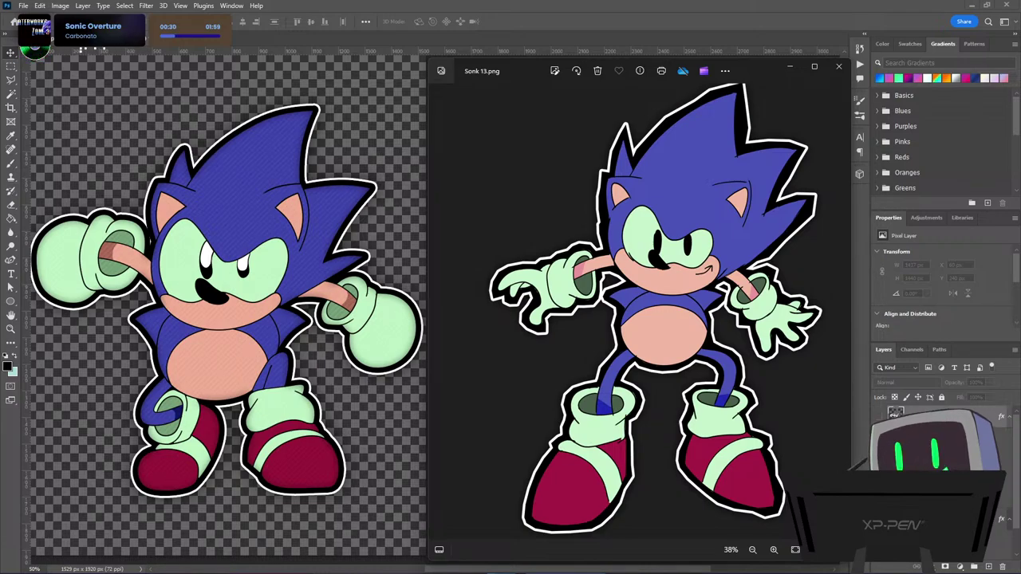
scroll(228, 303, down, 1)
scroll(228, 303, up, 2)
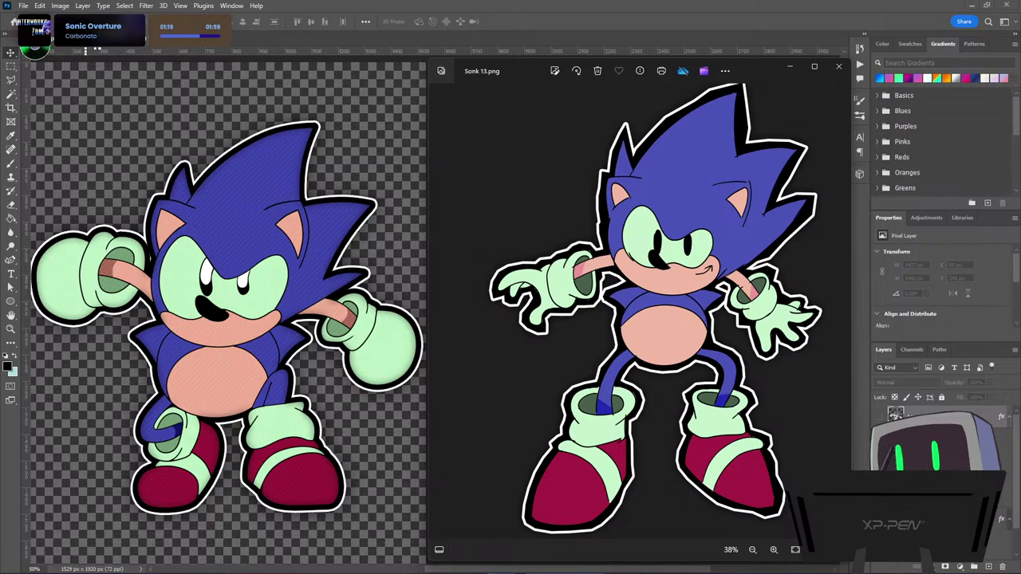
click(838, 66)
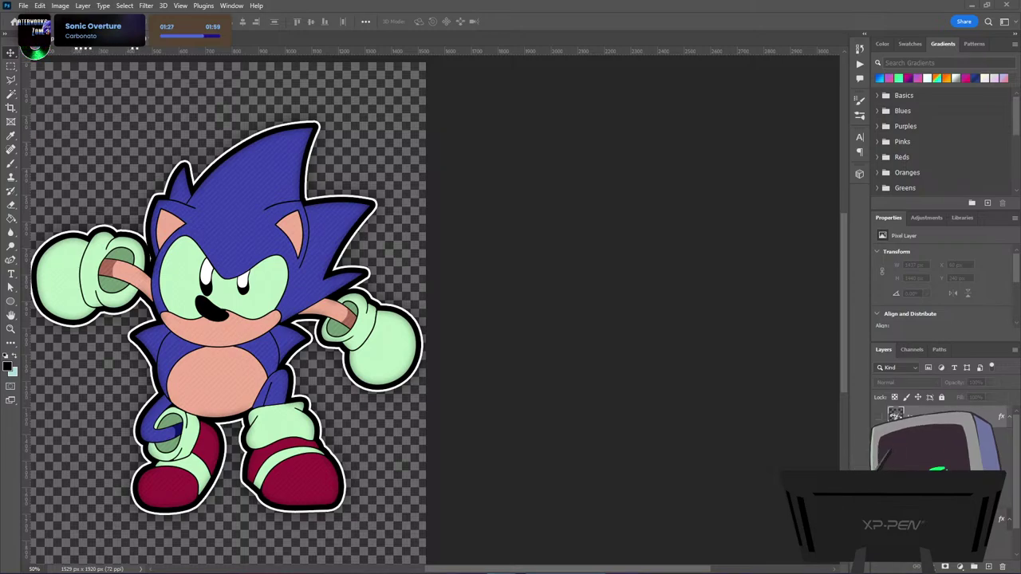
Open Test2.png beside the canvas, examine the early digital Sonic drawing up close, and close the image
key(Return)
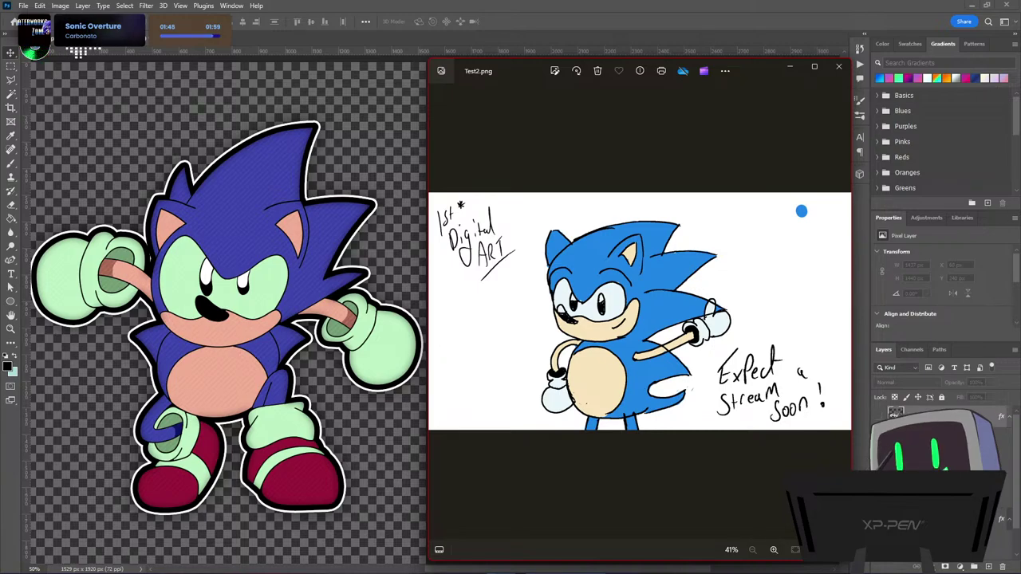
scroll(666, 311, up, 3)
scroll(844, 178, up, 2)
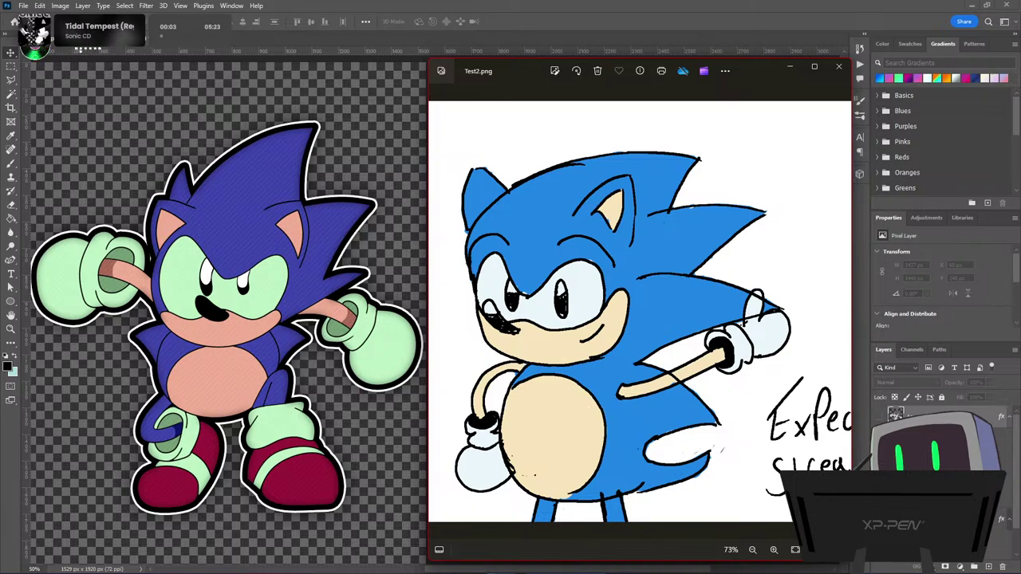
scroll(652, 309, down, 4)
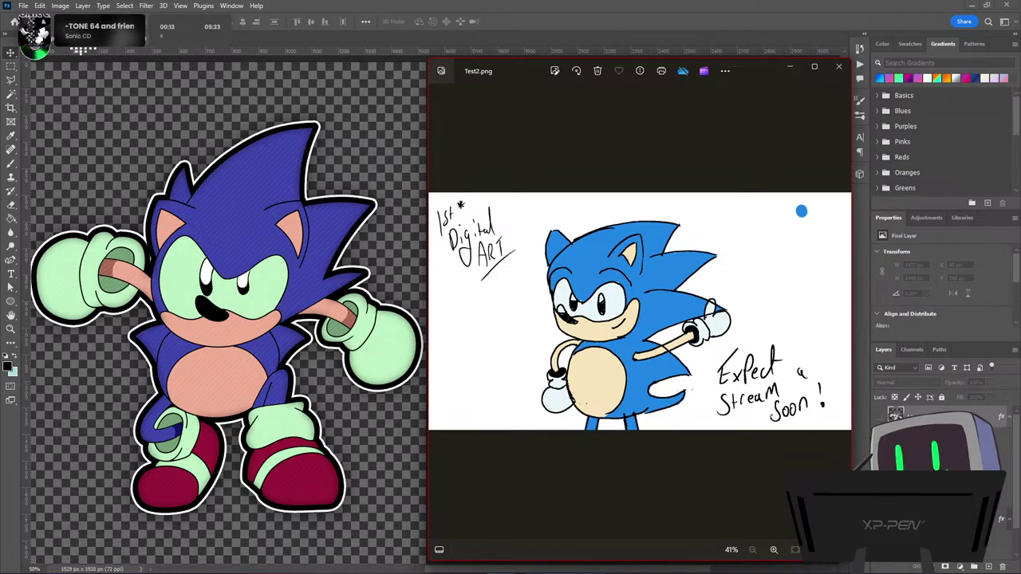
click(838, 66)
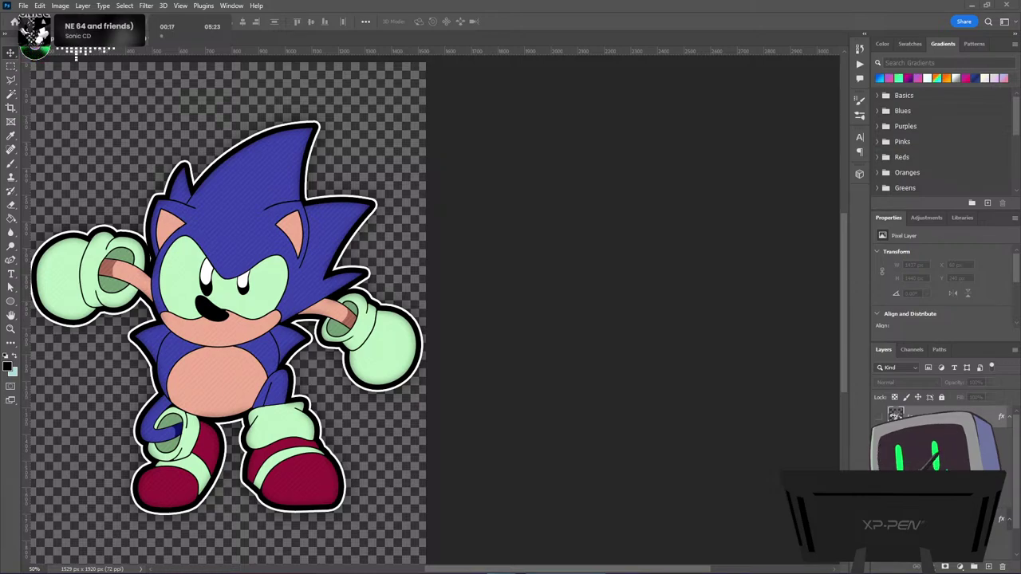
View Sonk.png, Sonk Twitter.png and the Super Sonic image beside the canvas for comparison, and close each image
key(Return)
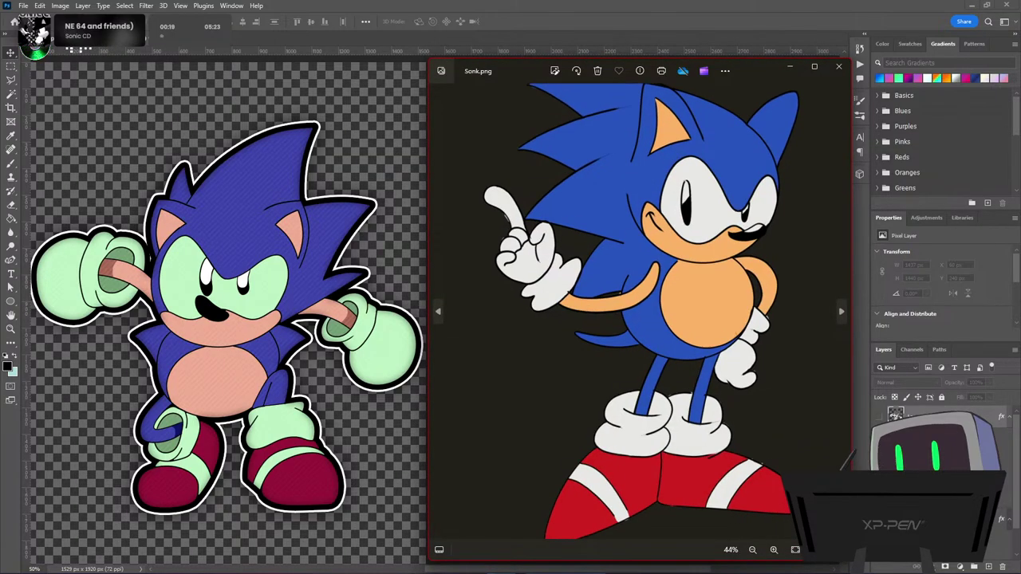
click(838, 66)
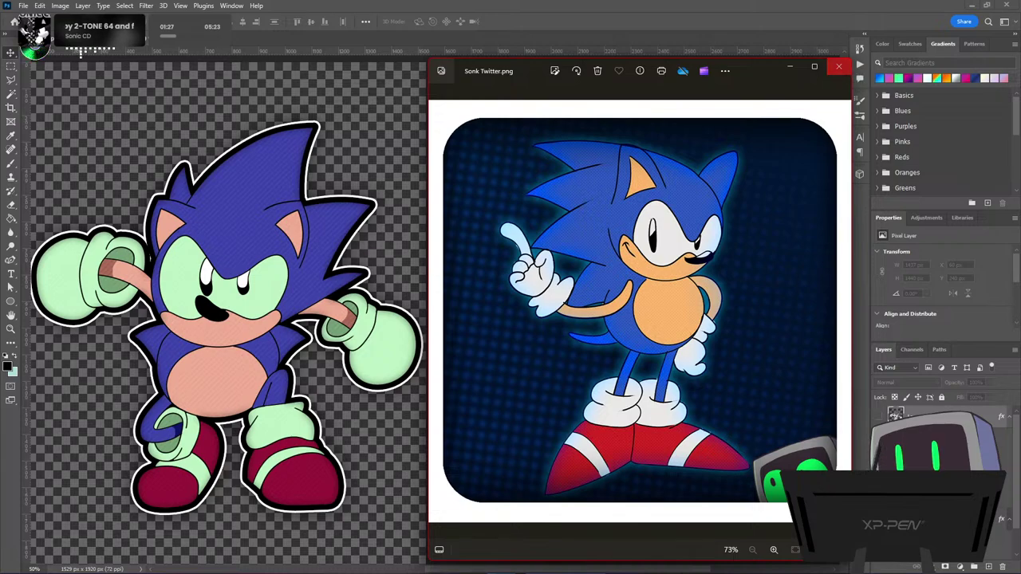
click(839, 66)
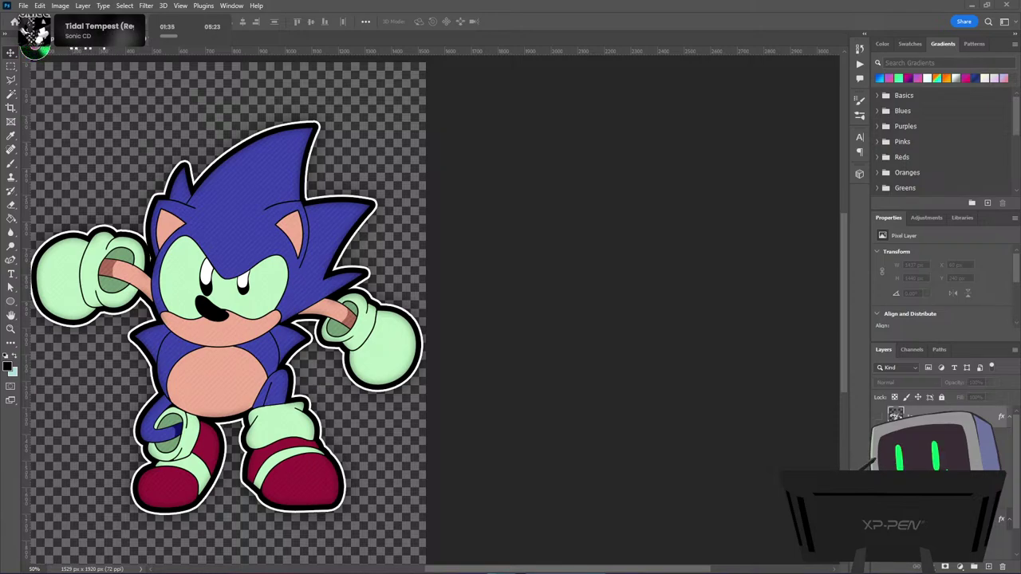
key(alt+Tab)
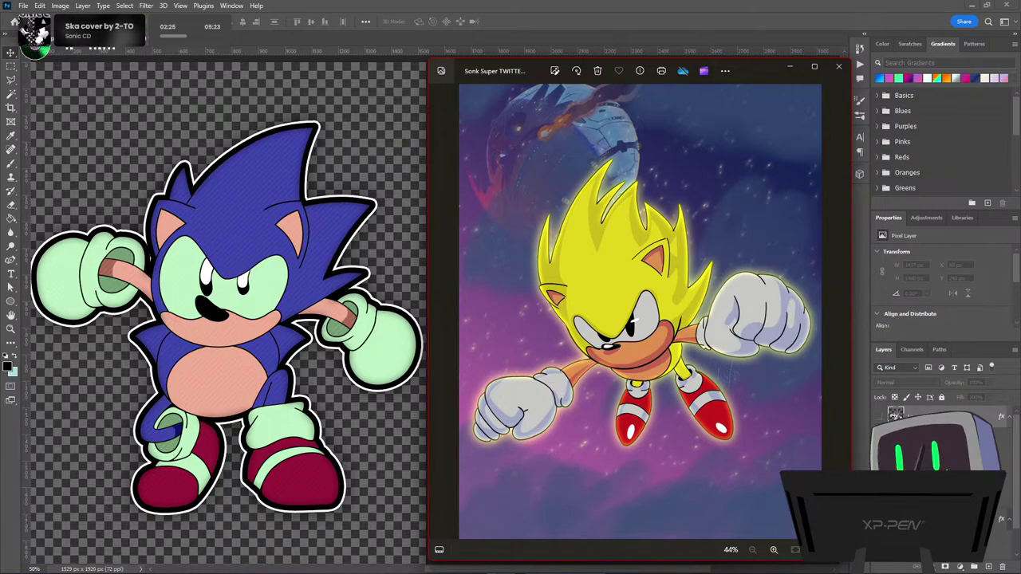
click(838, 66)
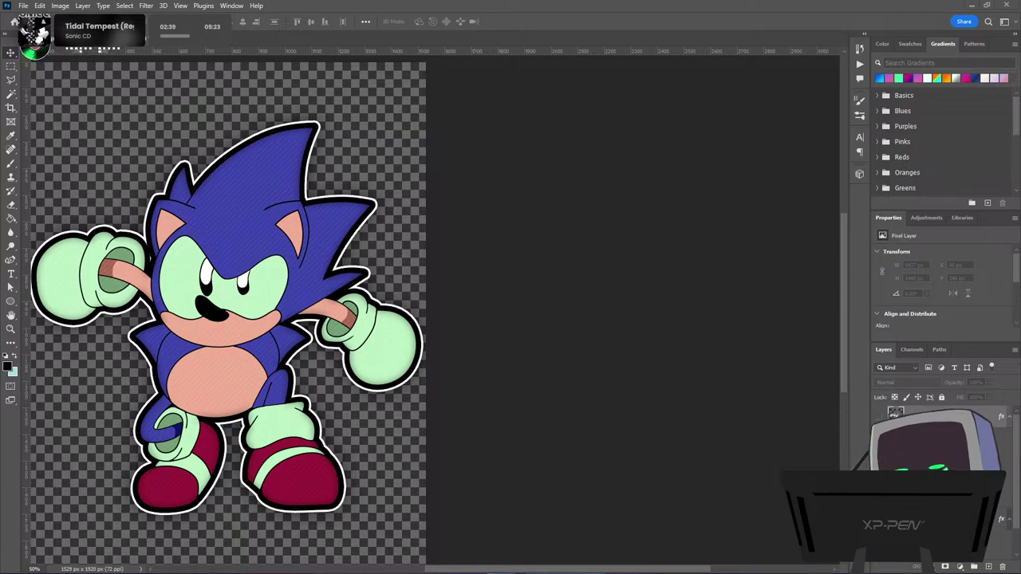
Open the earlier Sonic drawing Sonk Fleetway.psd as a separate document in Photoshop
key(super+shift+Left)
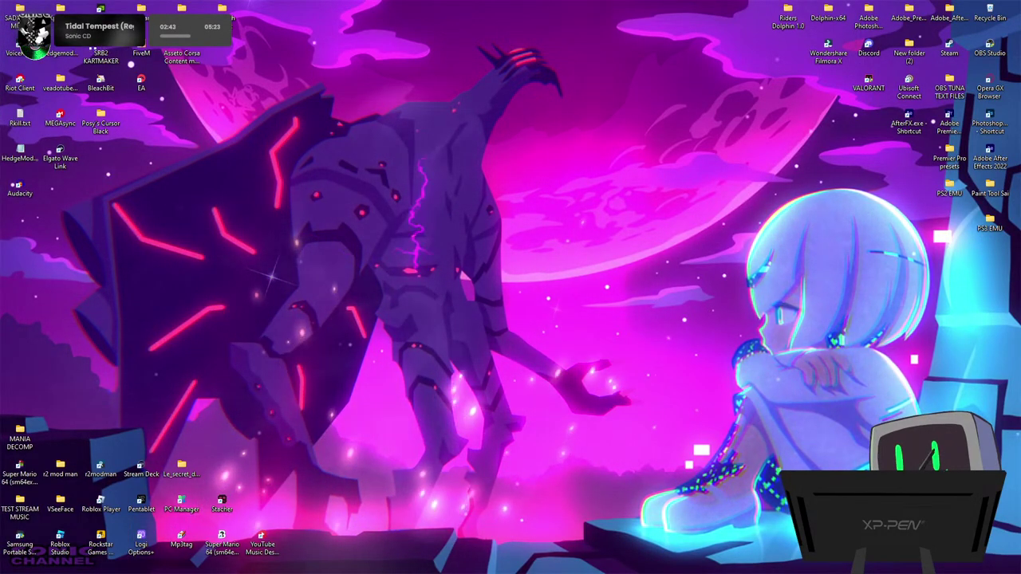
key(super)
key(super)
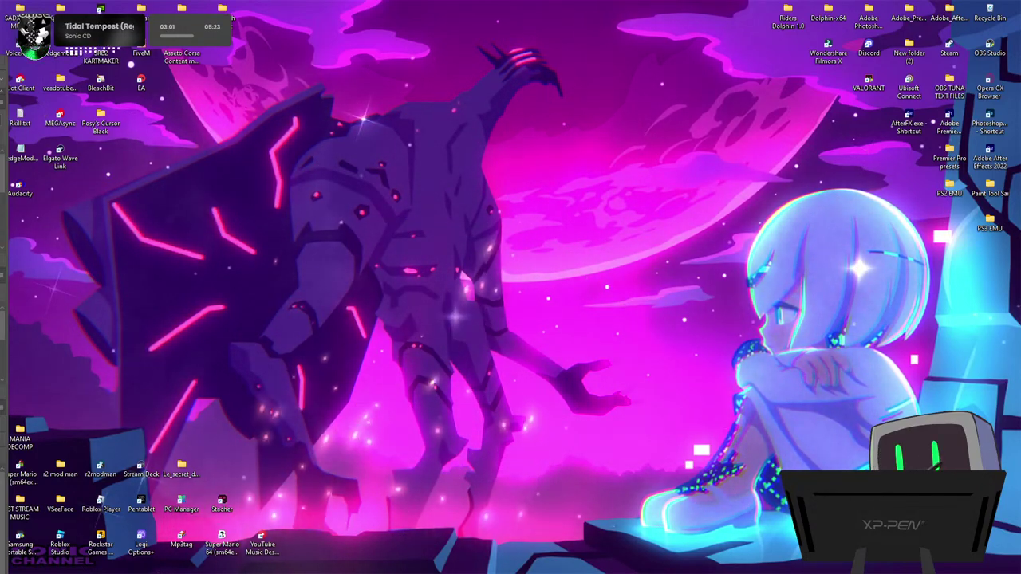
drag(0, 68, 0, 160)
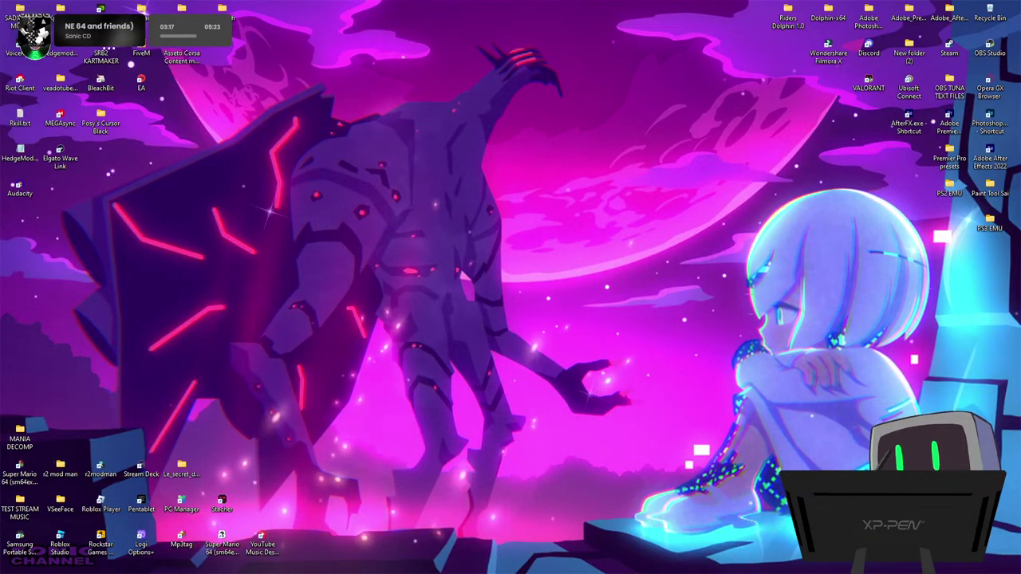
mouse_move(1, 160)
mouse_down()
mouse_move(603, 181)
mouse_move(627, 1)
mouse_up()
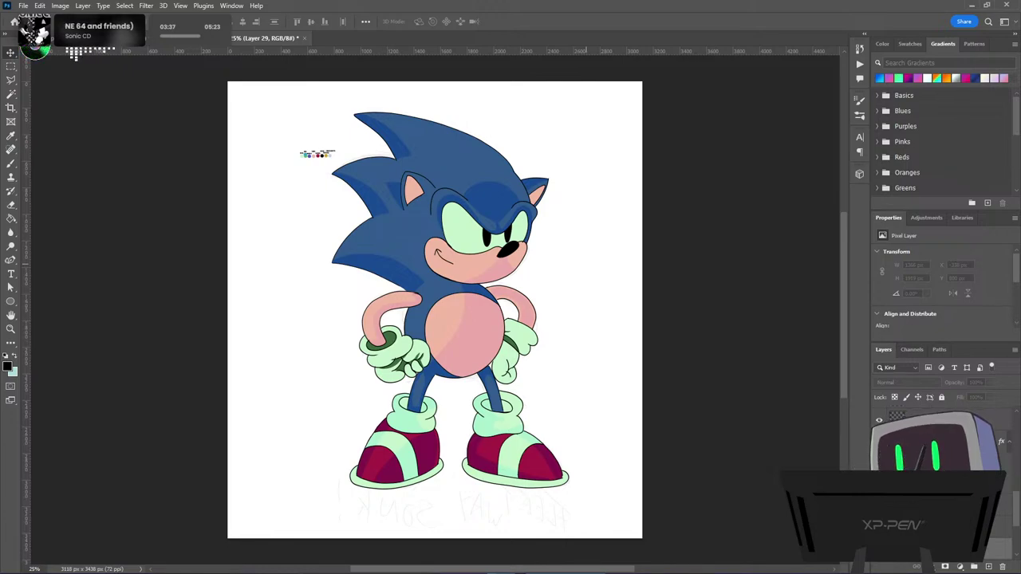
Compare the Fleetway Sonic drawing with the current full-colour Sonic, and close Sonk Fleetway.psd without saving changes
key(ctrl+Tab)
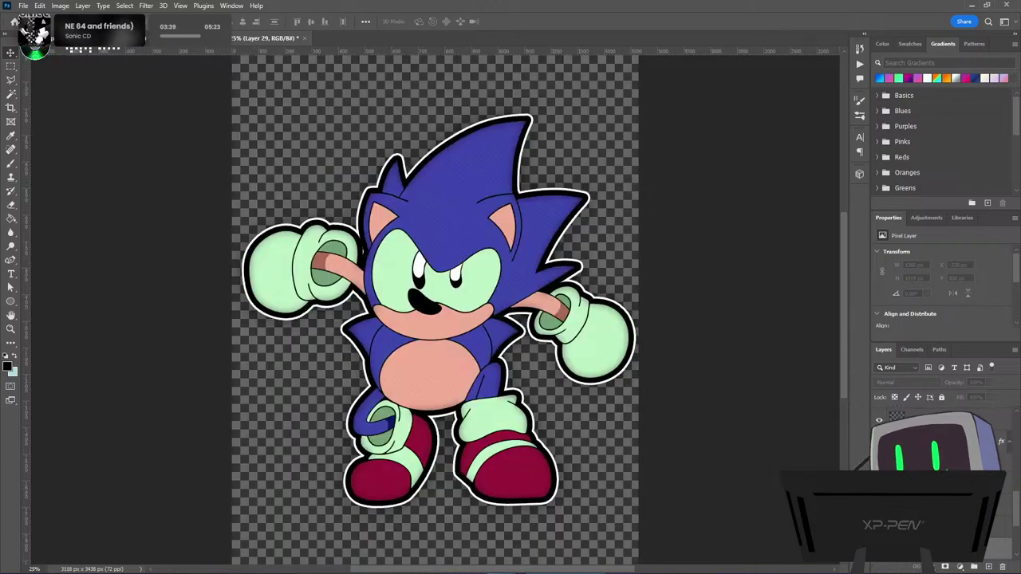
scroll(466, 285, down, 1)
scroll(450, 283, up, 2)
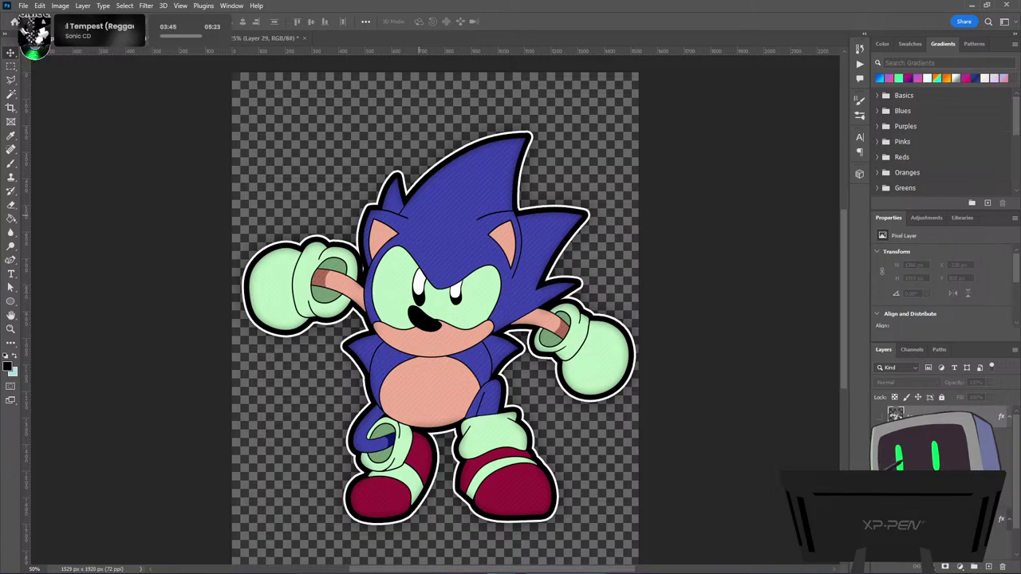
click(253, 39)
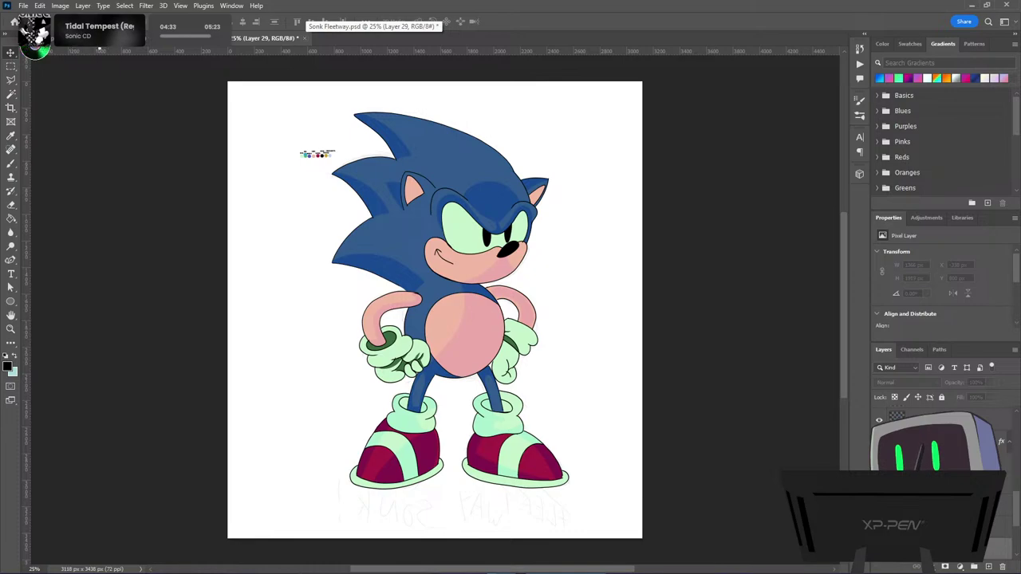
click(304, 38)
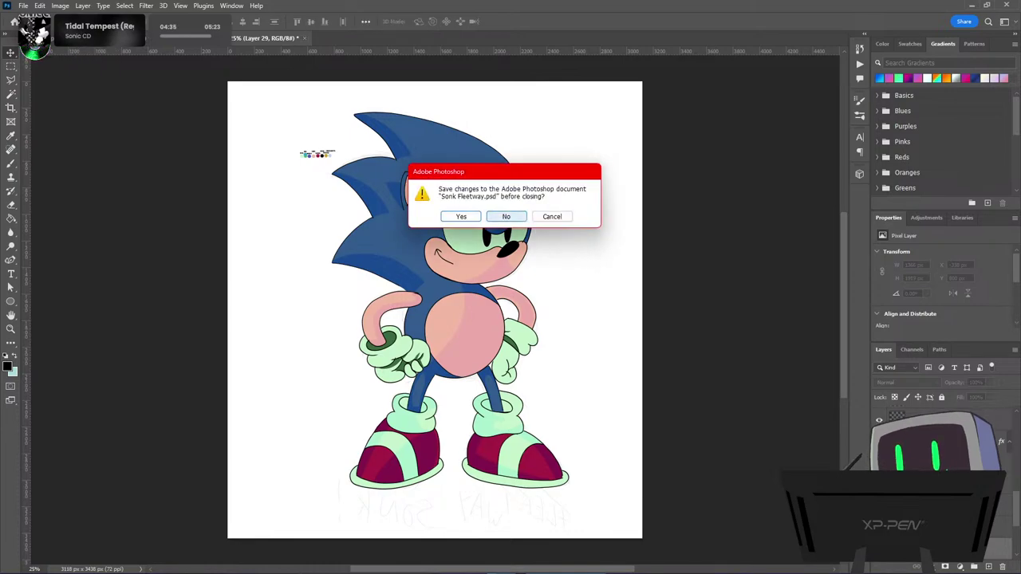
click(507, 216)
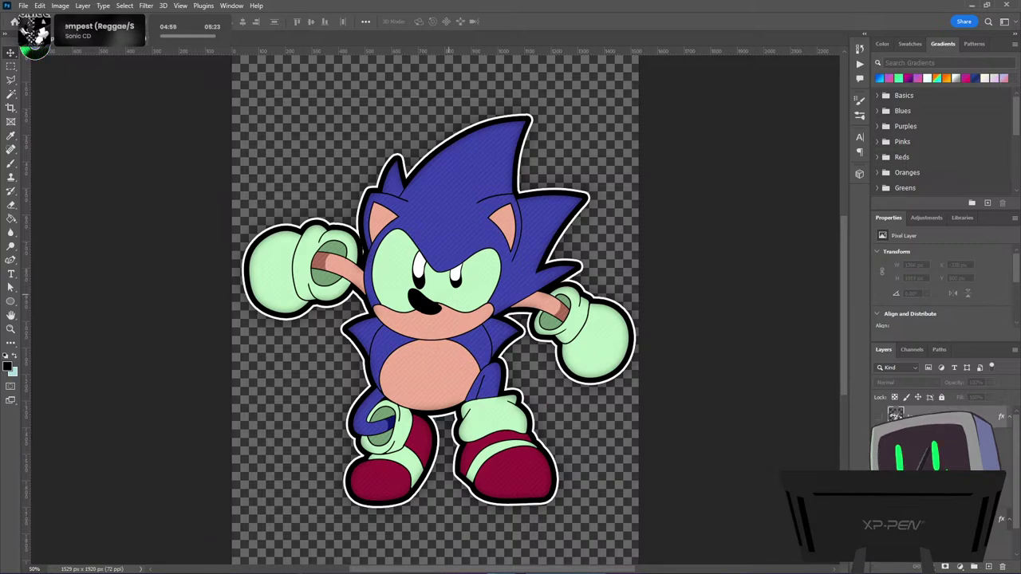
Show the blue Sonic variant, compare its outline repeatedly with and without the last style change, and hide the variant again
click(879, 417)
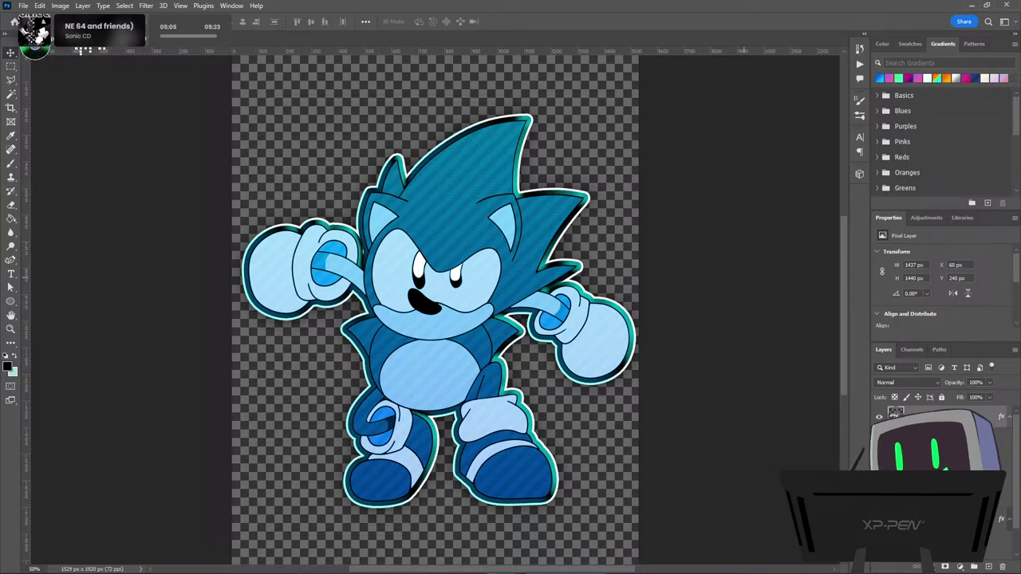
key(ctrl+z)
key(ctrl+shift+z)
key(ctrl+z)
key(ctrl+shift+z)
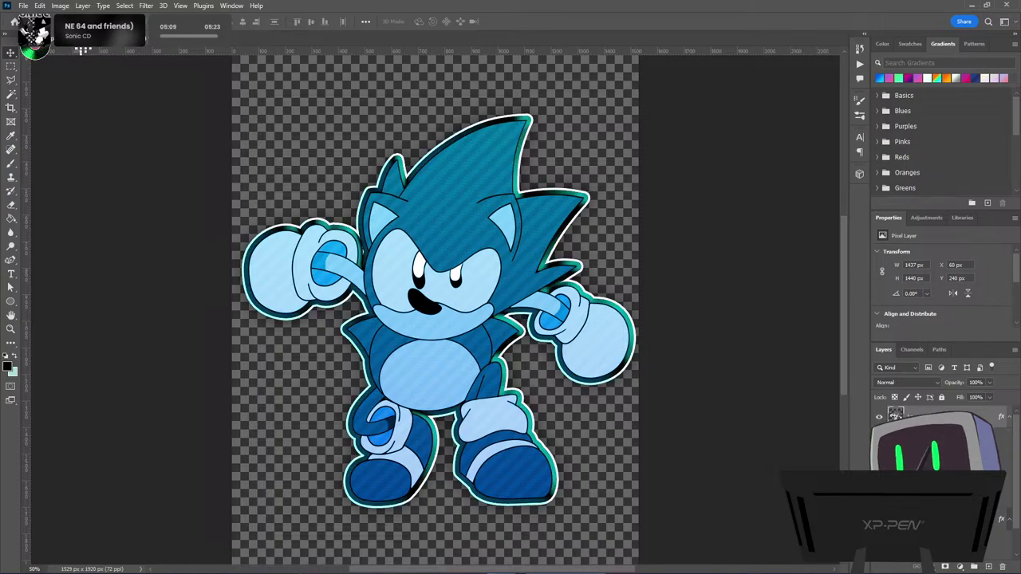
key(ctrl+z)
key(ctrl+shift+z)
key(ctrl+z)
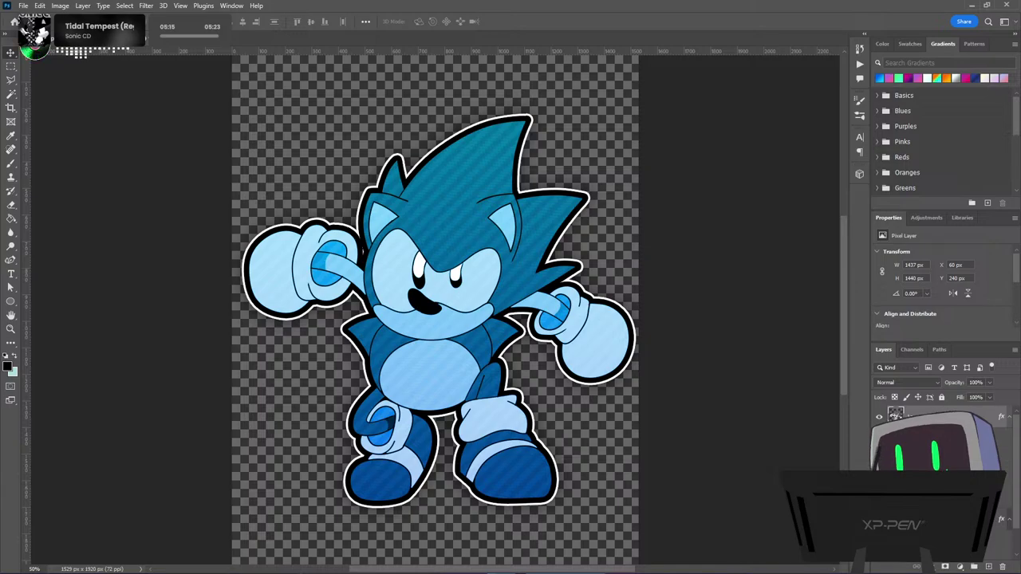
key(ctrl+shift+z)
key(ctrl+z)
key(ctrl+shift+z)
key(ctrl+z)
key(ctrl+shift+z)
key(ctrl+z)
key(ctrl+shift+z)
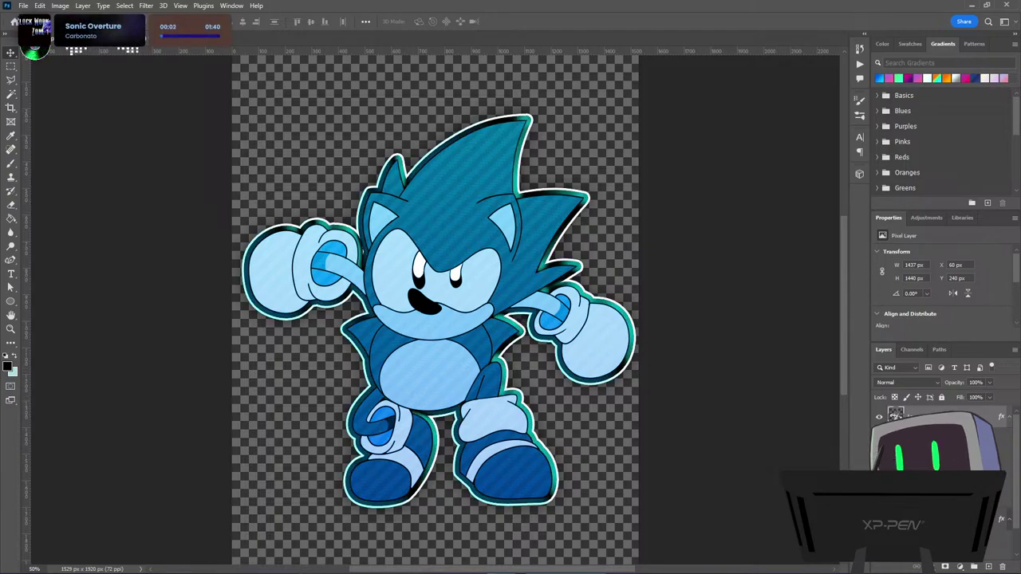
click(879, 417)
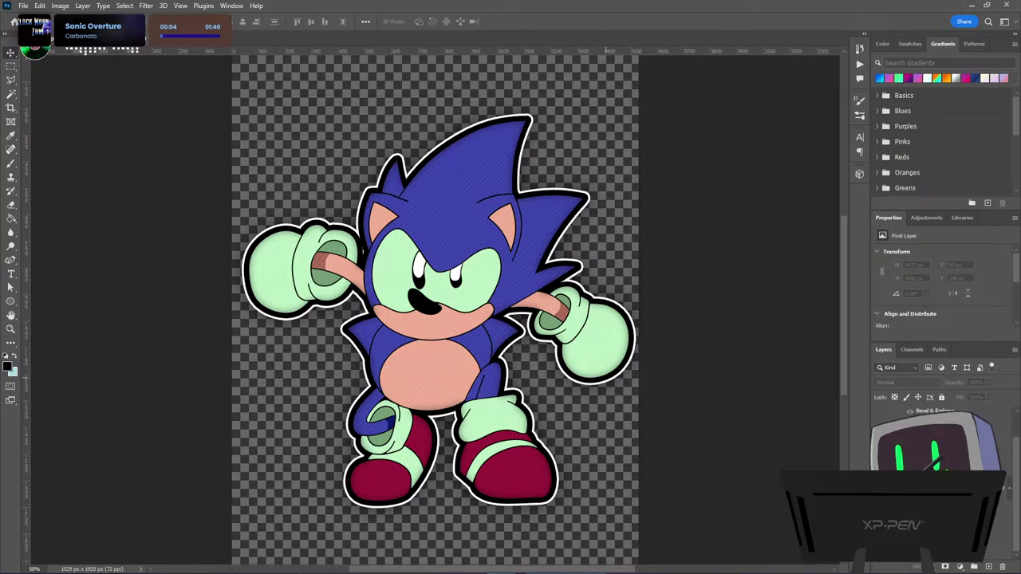